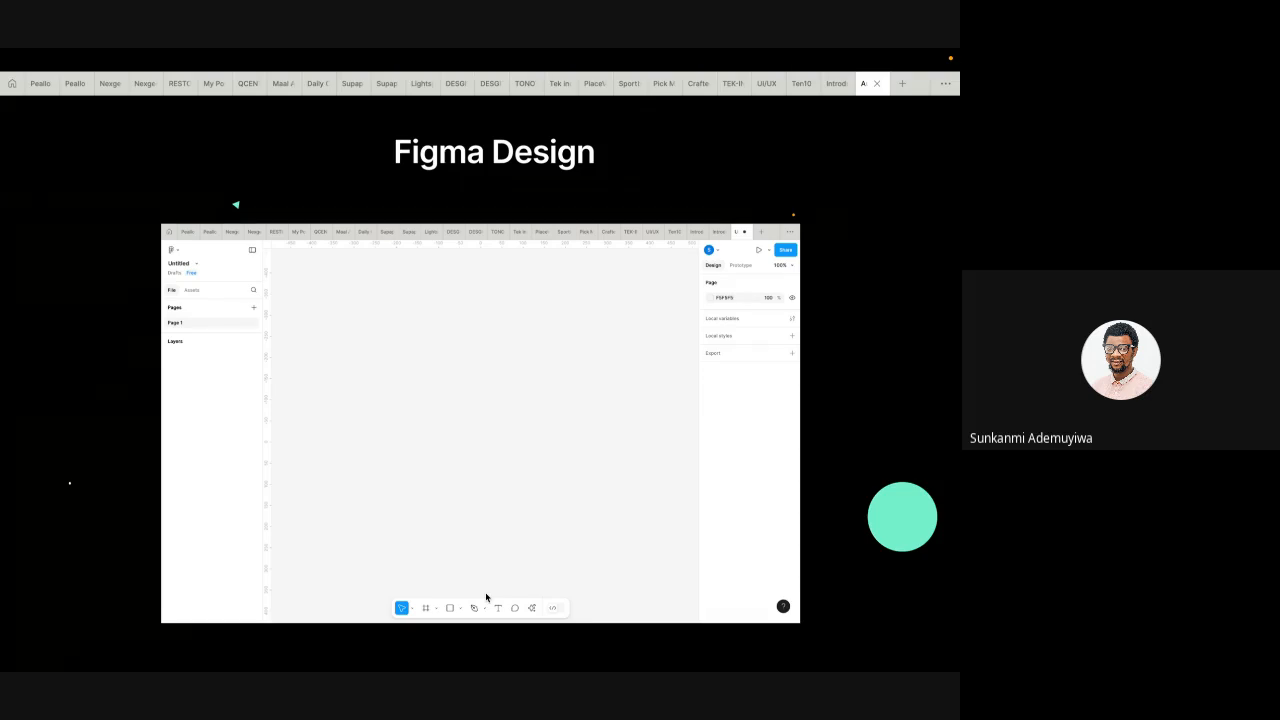
# - Present the slides on Figma Design, Figjam and Figma Slide, ending on the Installing Figma slide
pyautogui.press('Right')
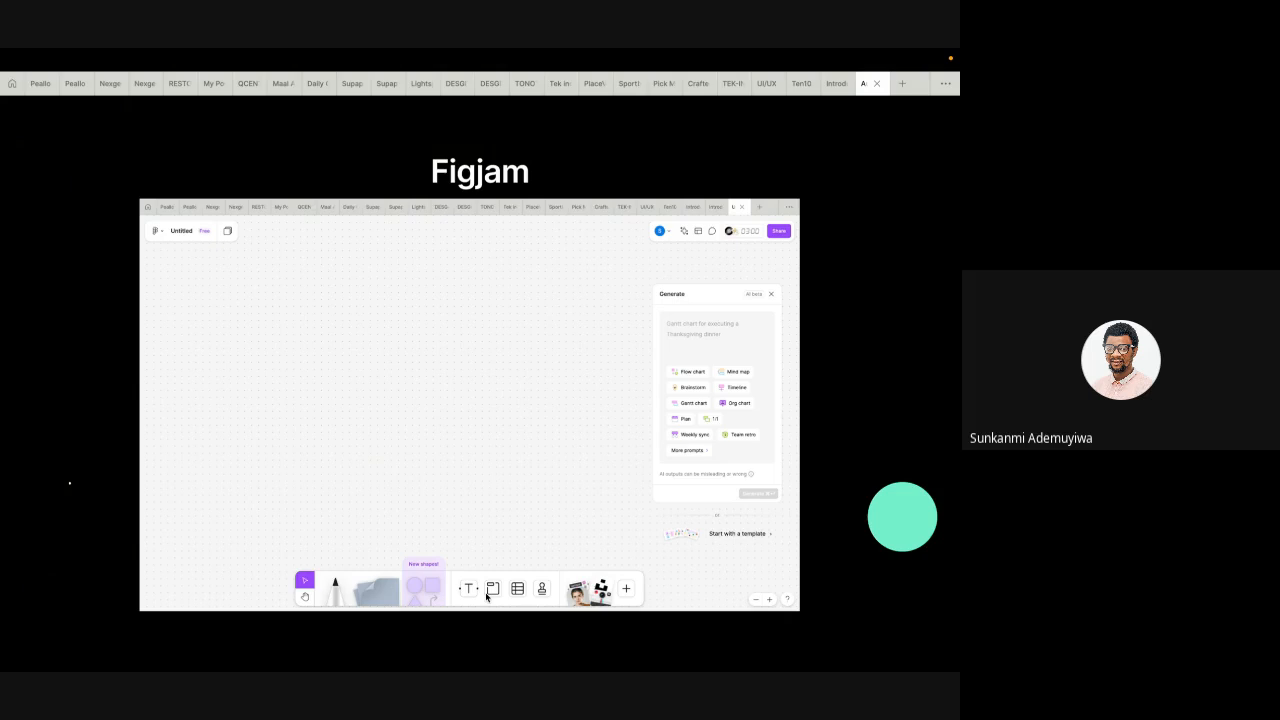
pyautogui.press('Left')
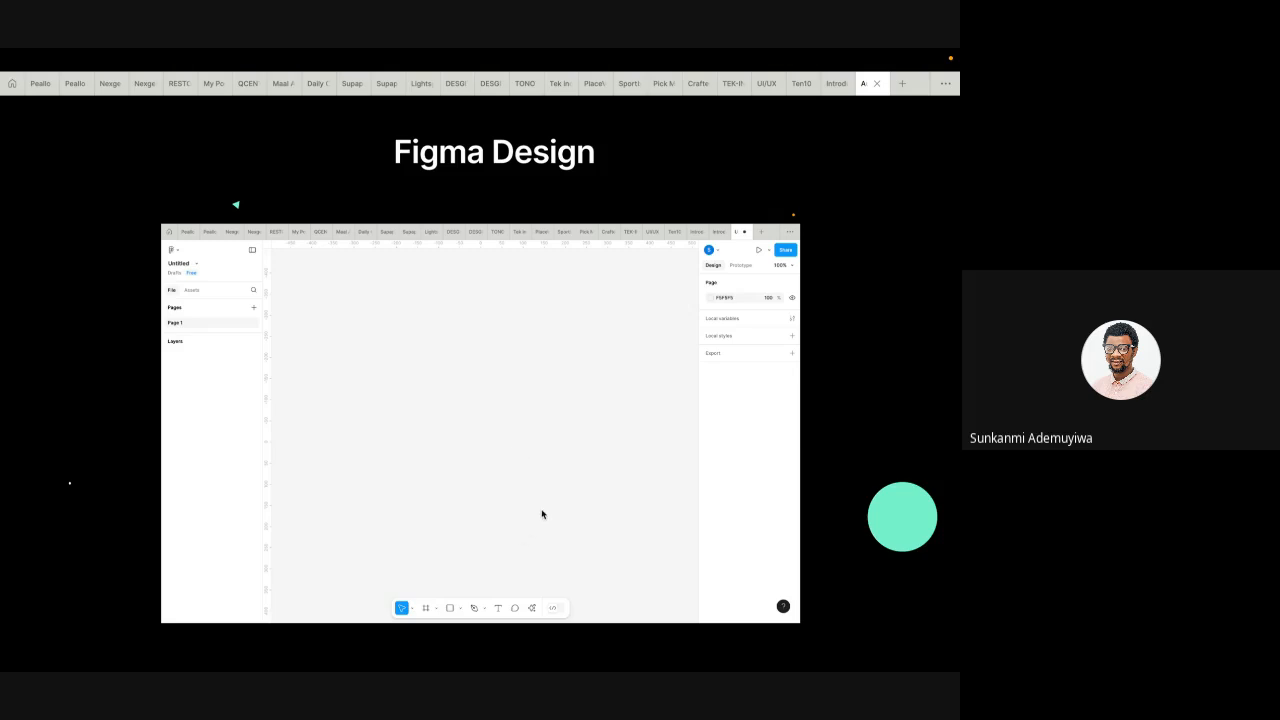
pyautogui.press('Right')
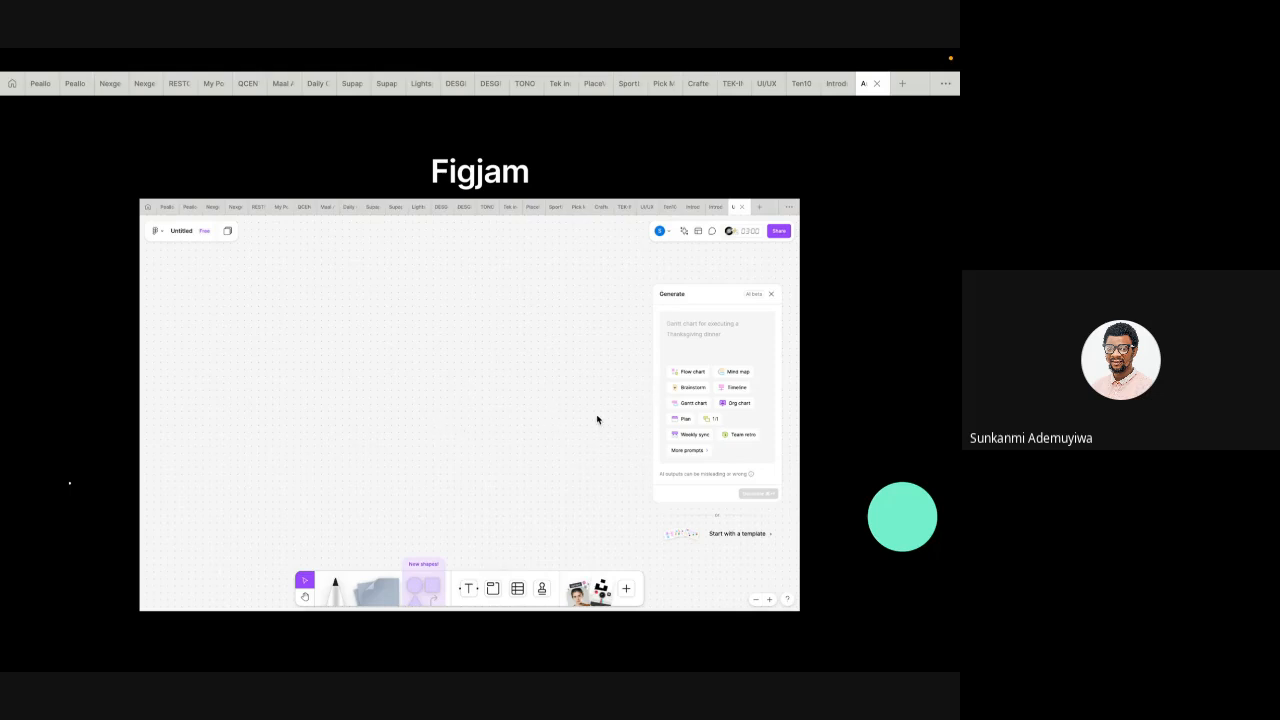
pyautogui.press('Right')
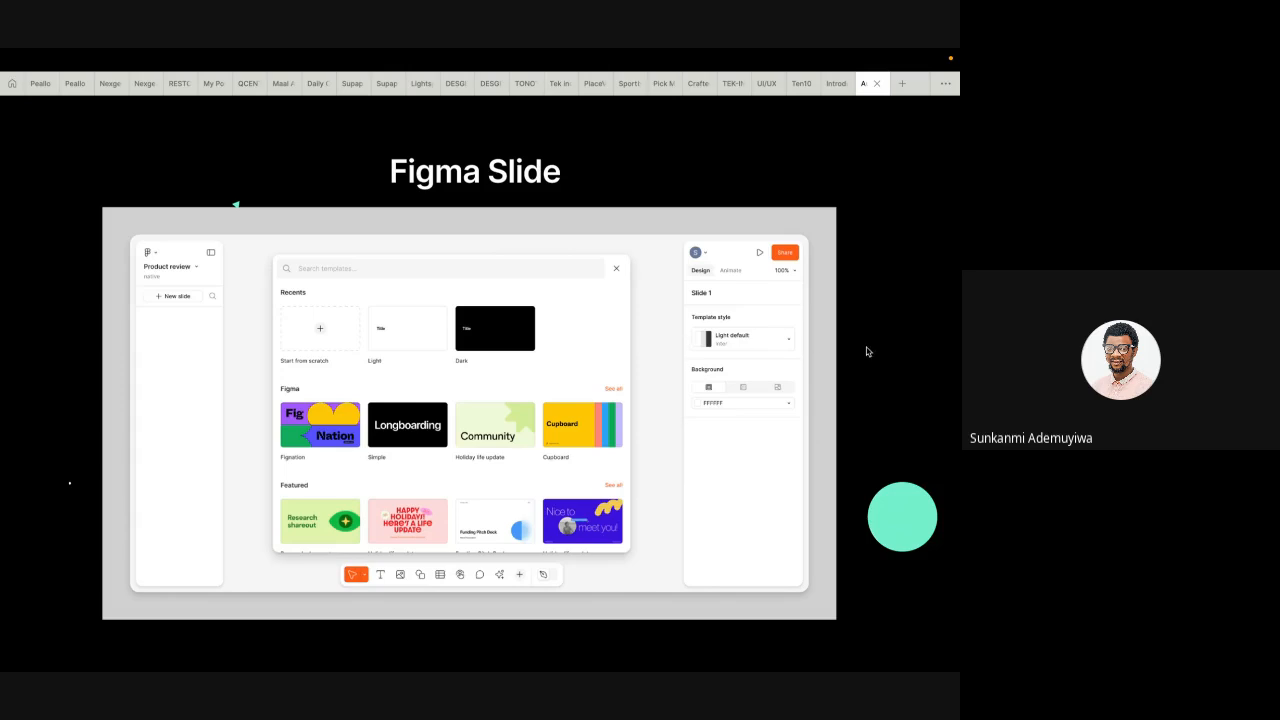
pyautogui.press('Right')
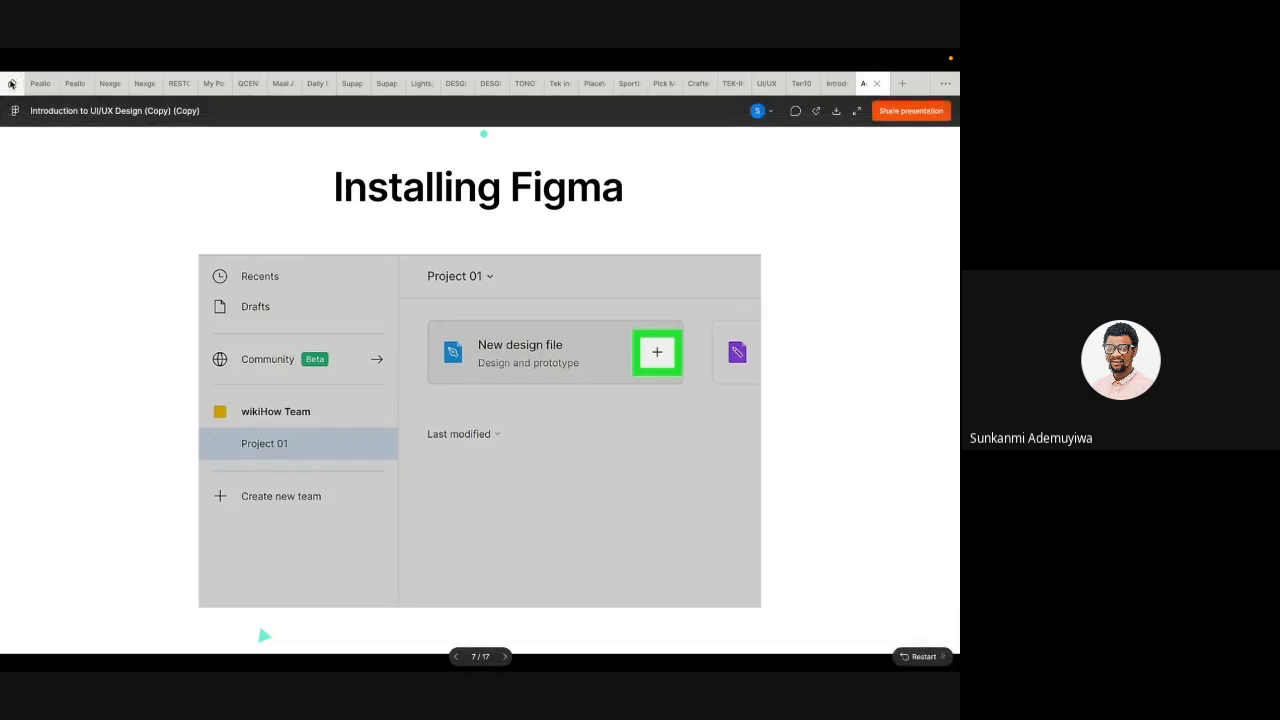
# - Go to the Figma home page and look through the recent files, the drafts to move and the starred Team project
pyautogui.click(10, 83)
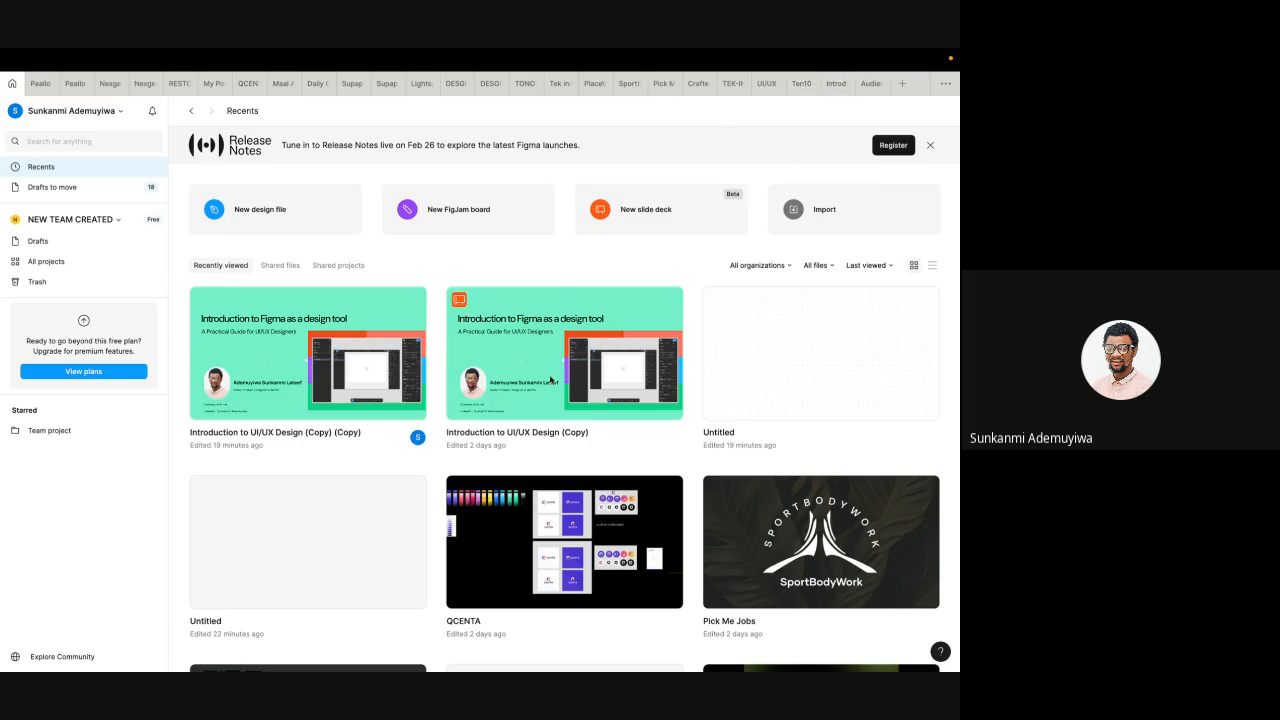
pyautogui.scroll(-3, 528, 430)
pyautogui.scroll(-10, 528, 430)
pyautogui.scroll(15, 537, 374)
pyautogui.click(50, 192)
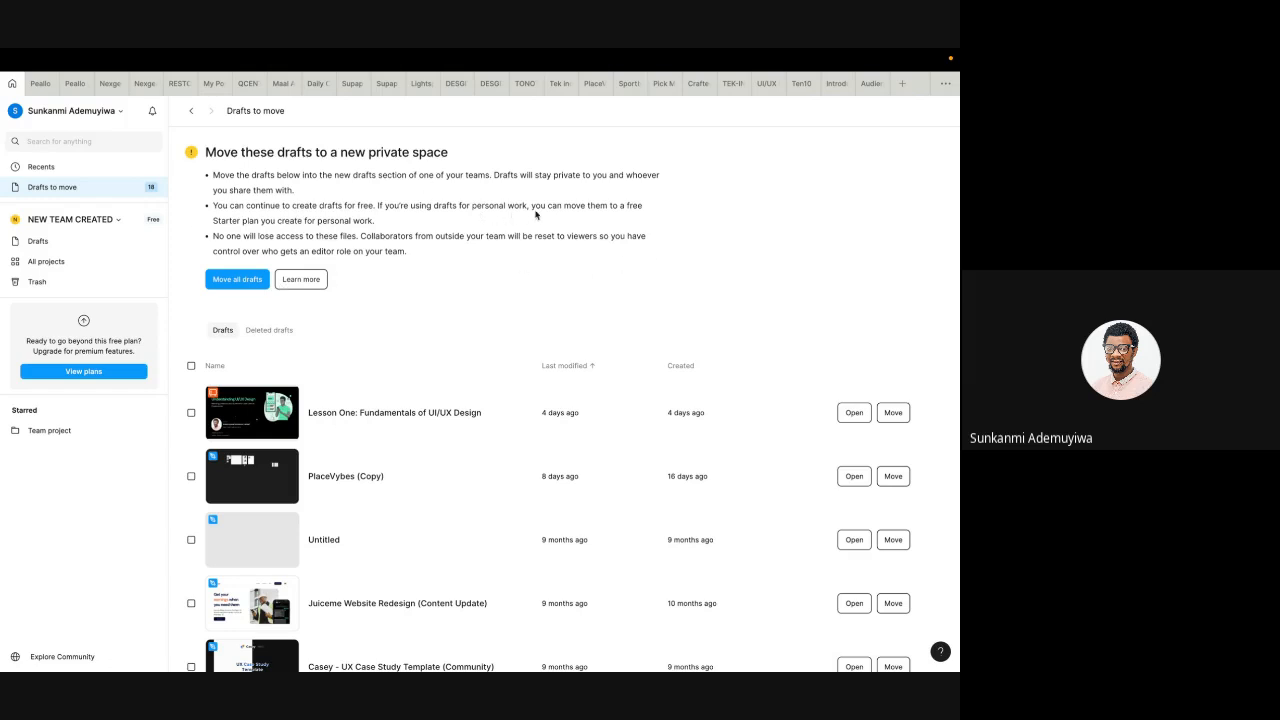
pyautogui.click(49, 436)
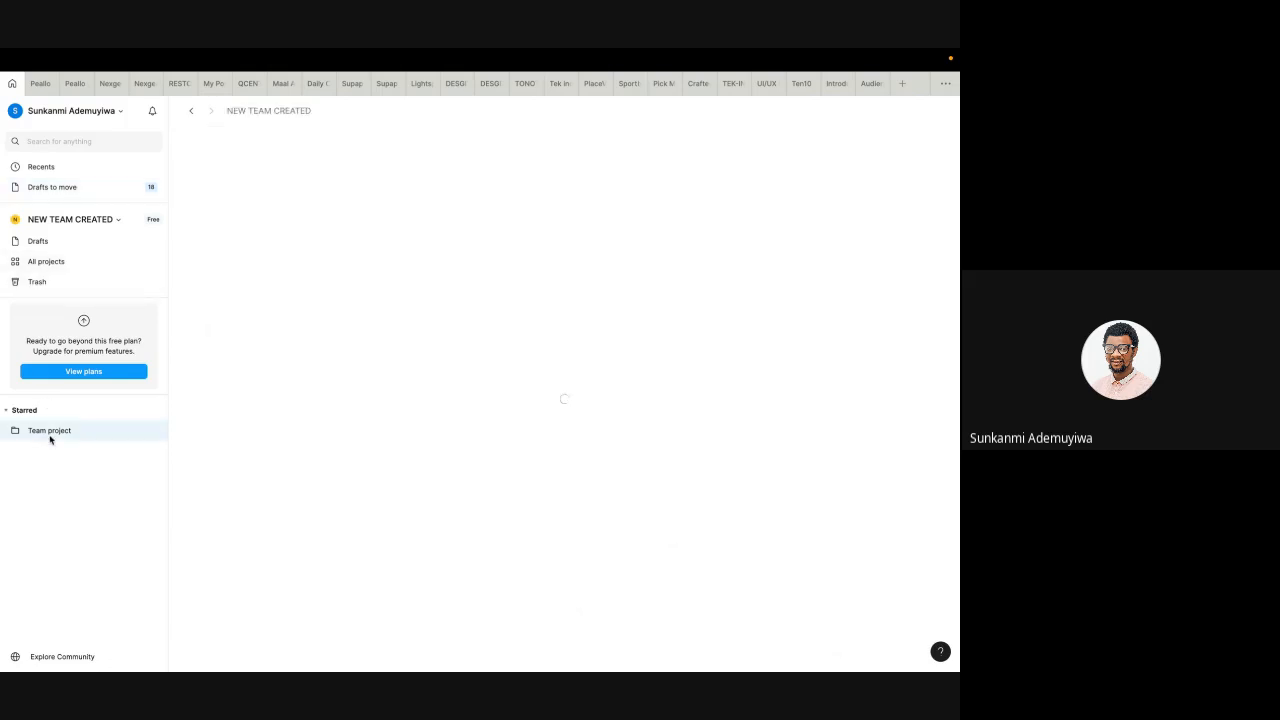
# - Create a new team named NexGen Class
pyautogui.click(119, 219)
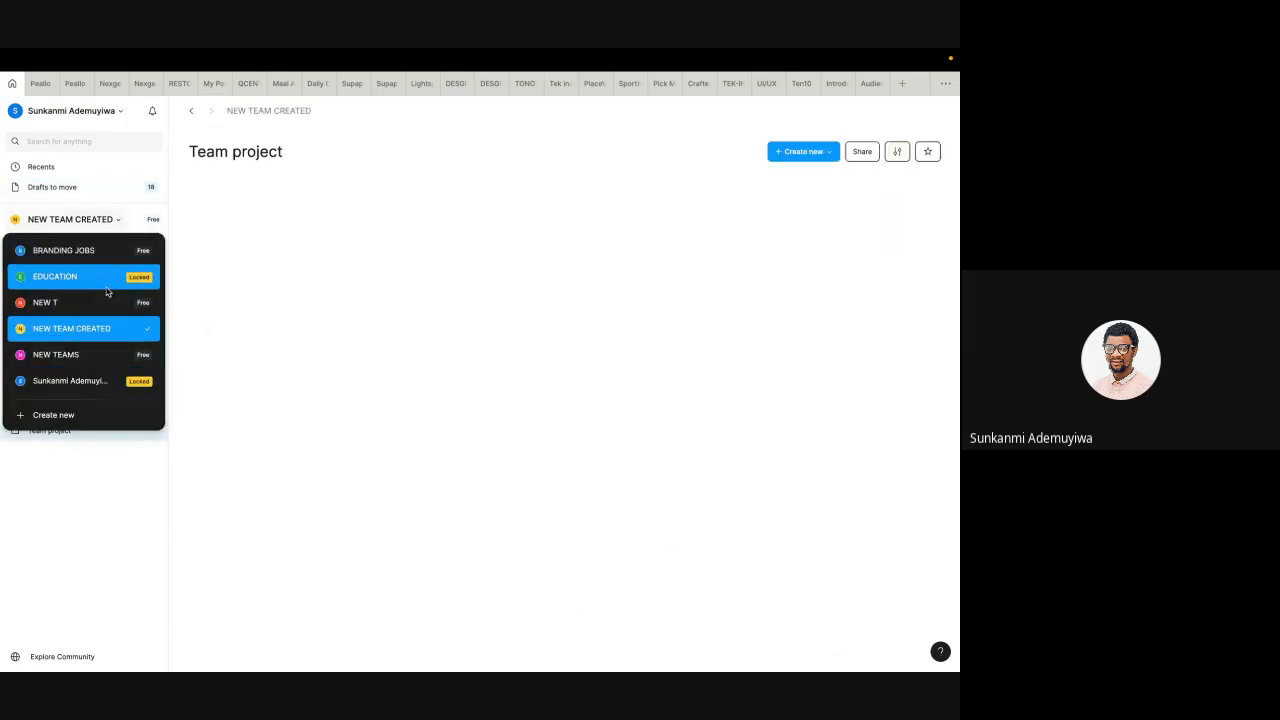
pyautogui.click(59, 418)
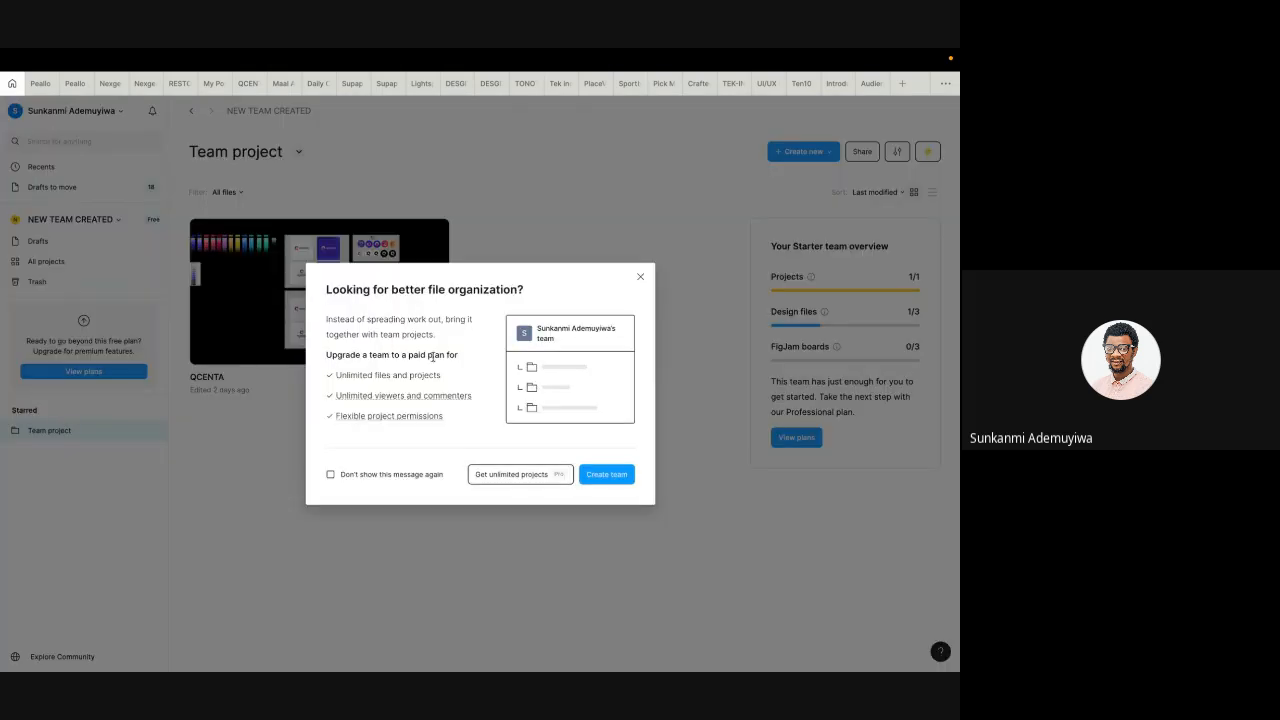
pyautogui.click(607, 474)
pyautogui.write('NexGen Class')
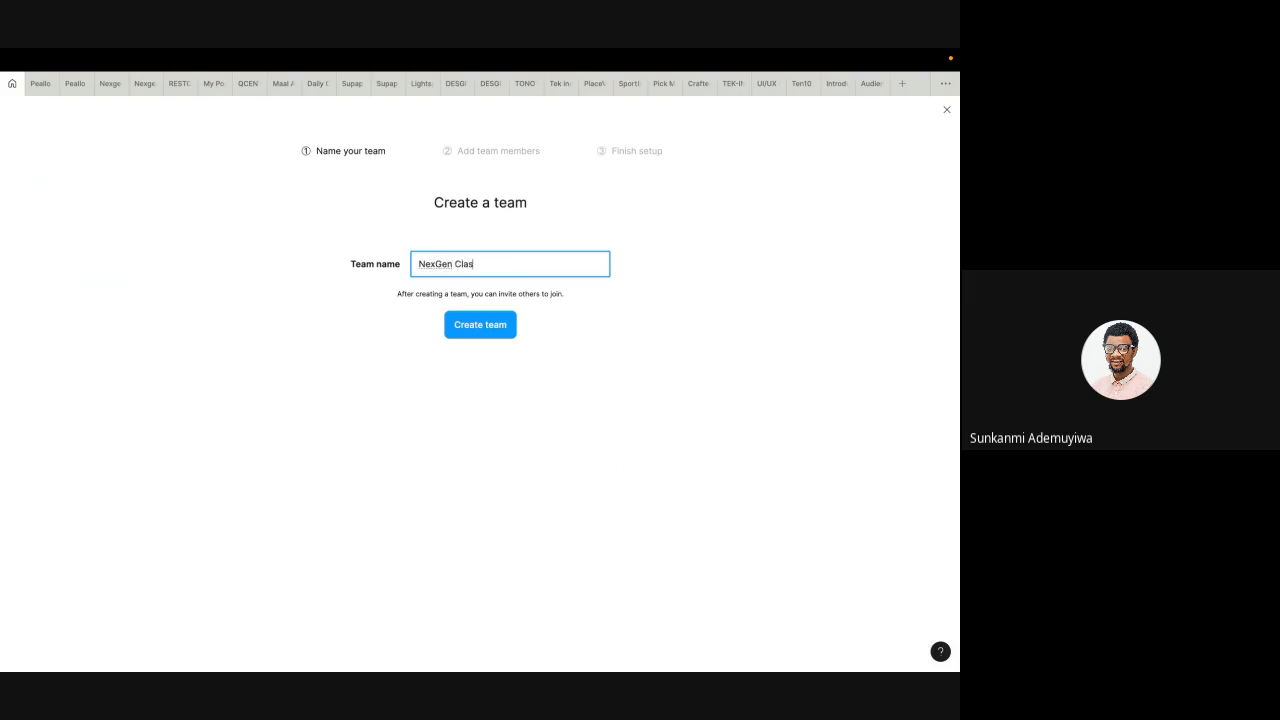
pyautogui.click(473, 341)
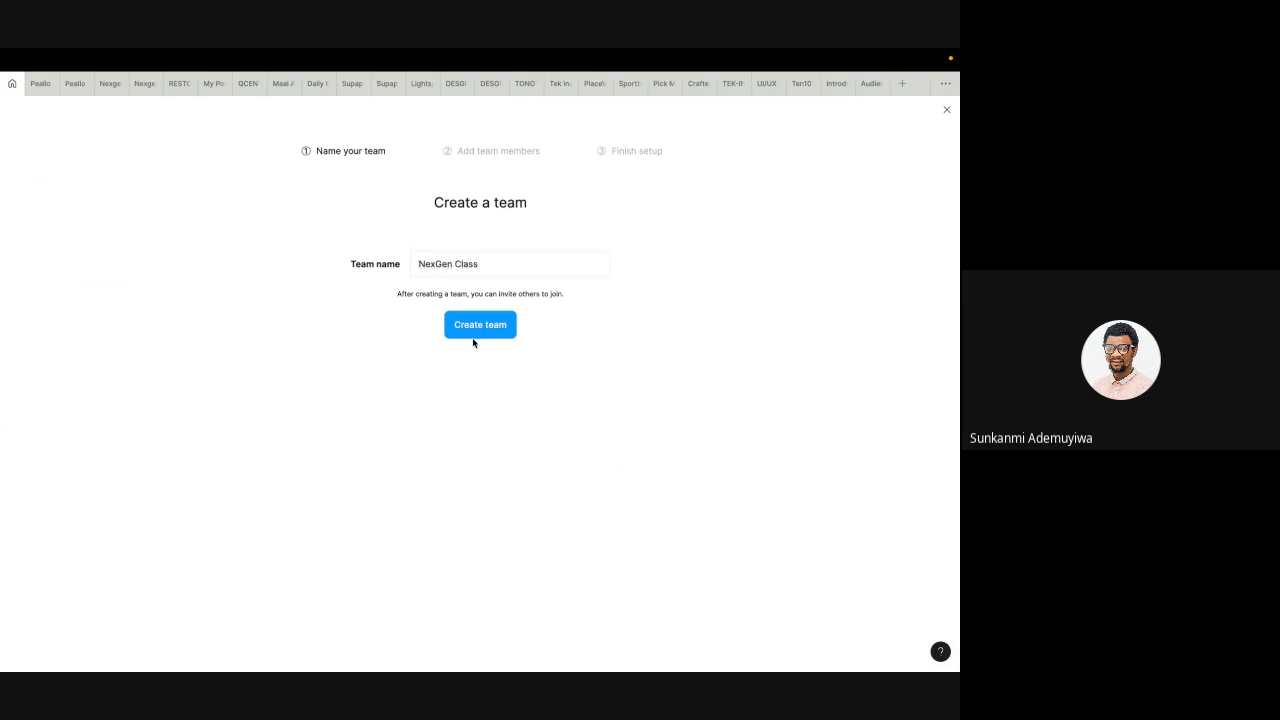
pyautogui.click(492, 330)
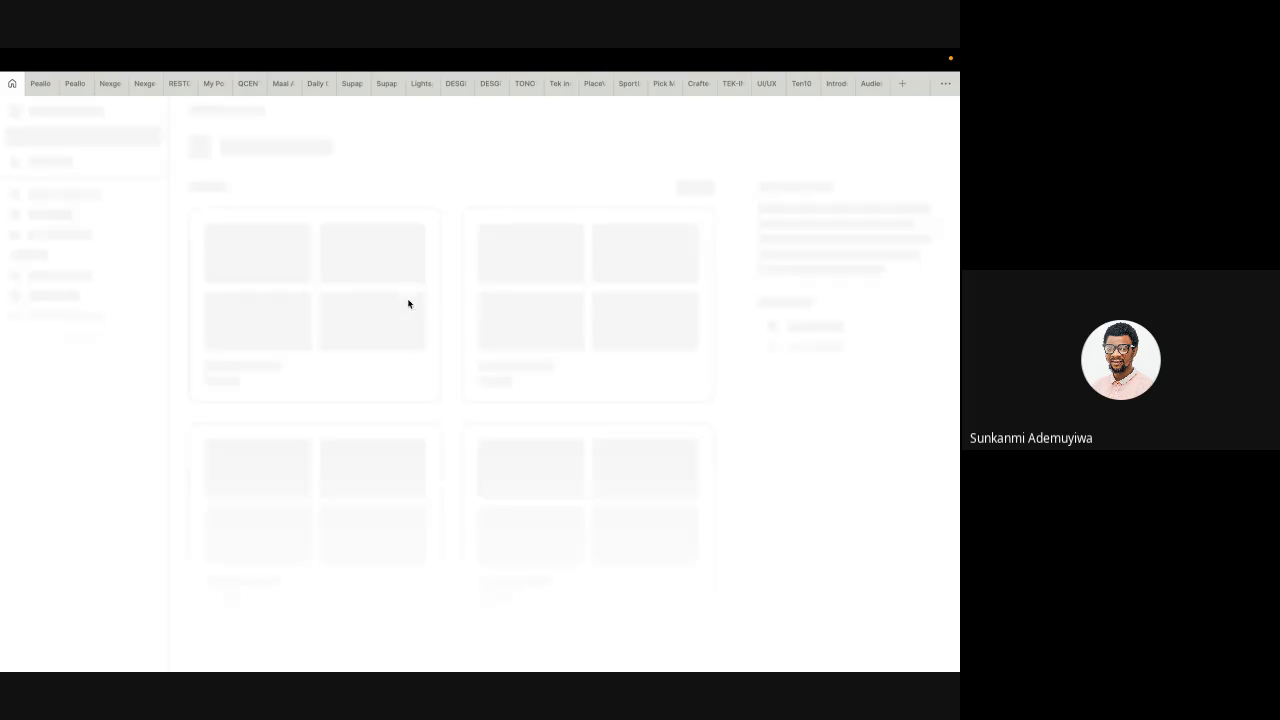
# - Copy the first participant's e-mail address from the Google Meet chat into the team's first collaborator field in Figma
pyautogui.click(392, 280)
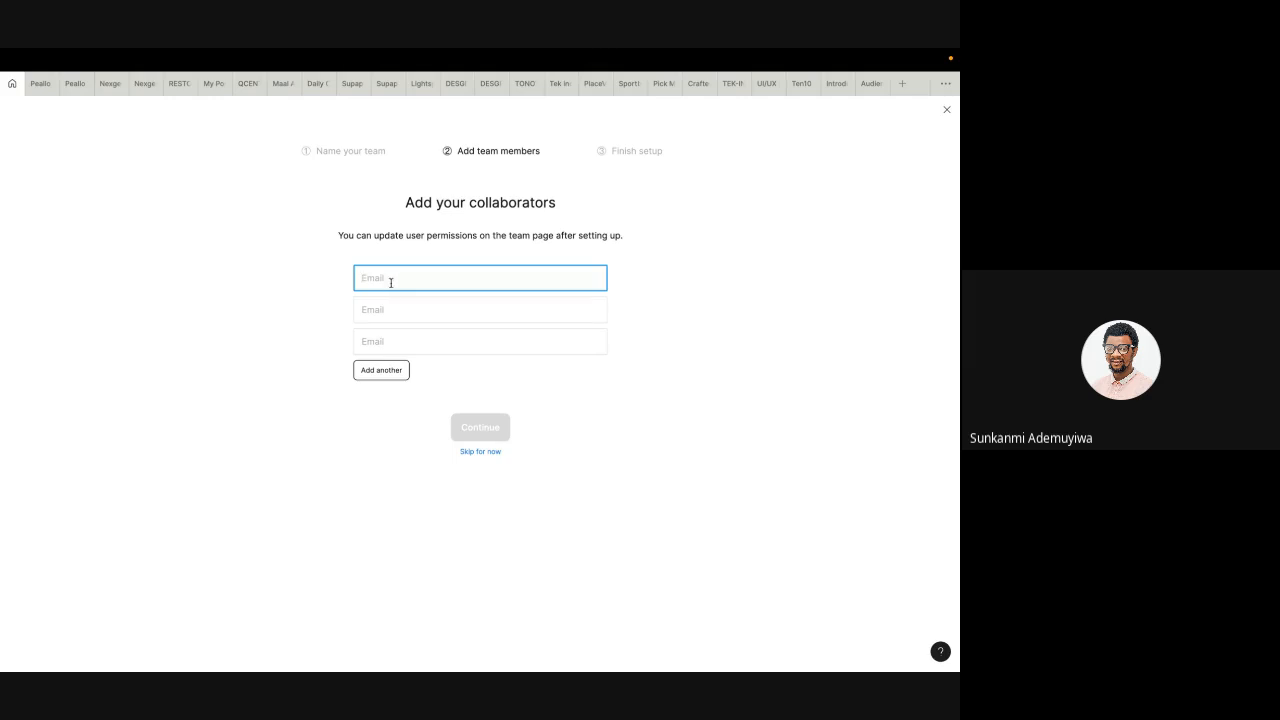
pyautogui.press('super+Tab')
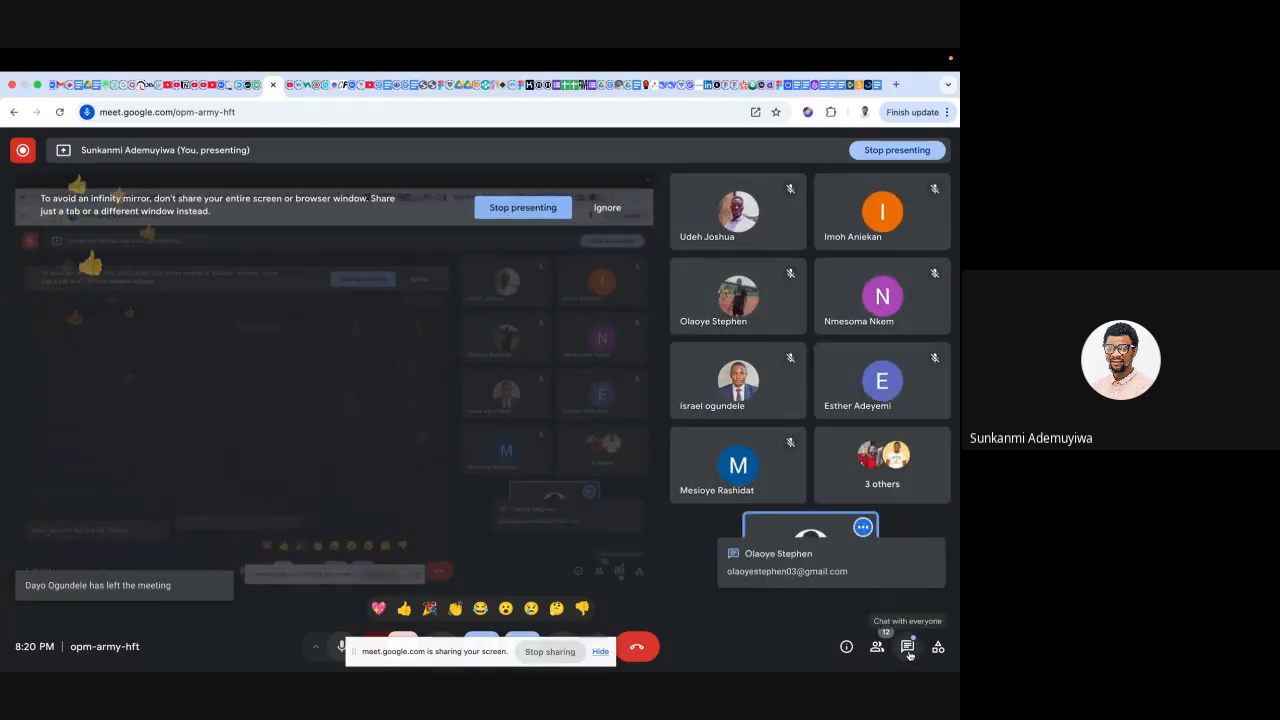
pyautogui.click(907, 646)
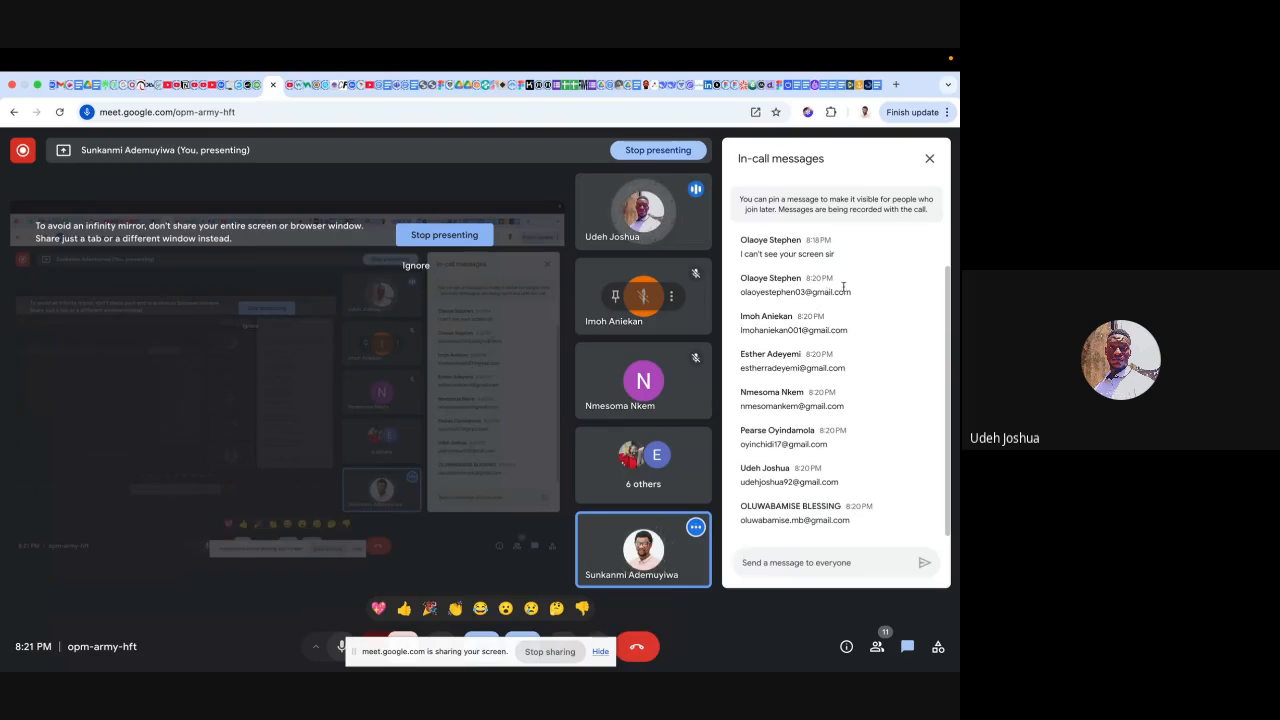
pyautogui.moveTo(856, 292); pyautogui.dragTo(741, 294)
pyautogui.press('super+c')
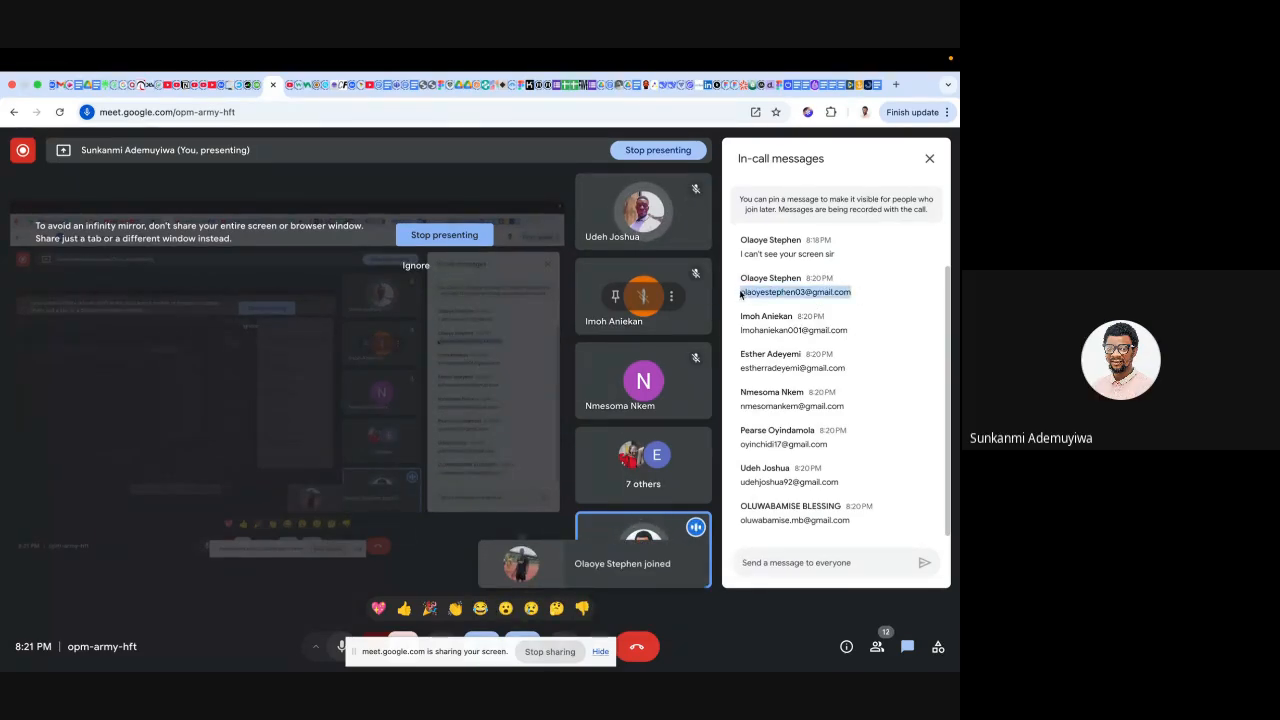
pyautogui.press('super+Tab')
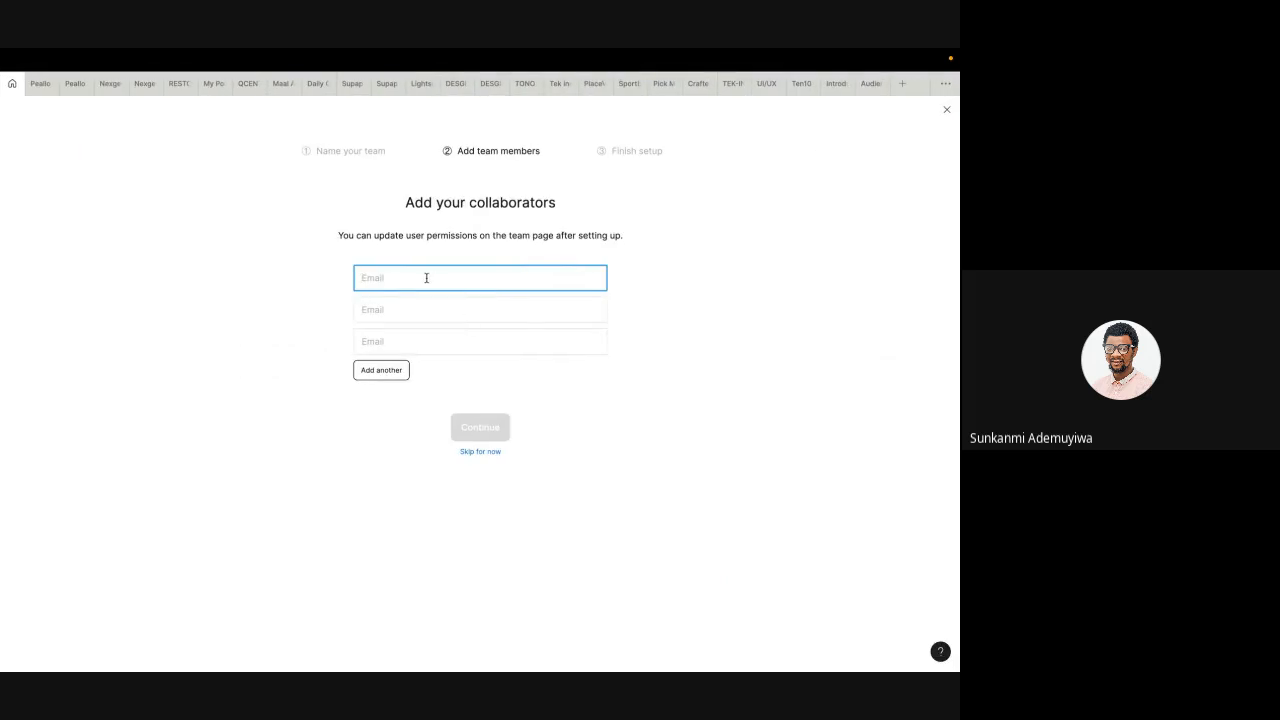
pyautogui.press('super+v')
# - Copy the second participant's e-mail address from the Google Meet chat into the second collaborator field in Figma
pyautogui.press('super+Tab')
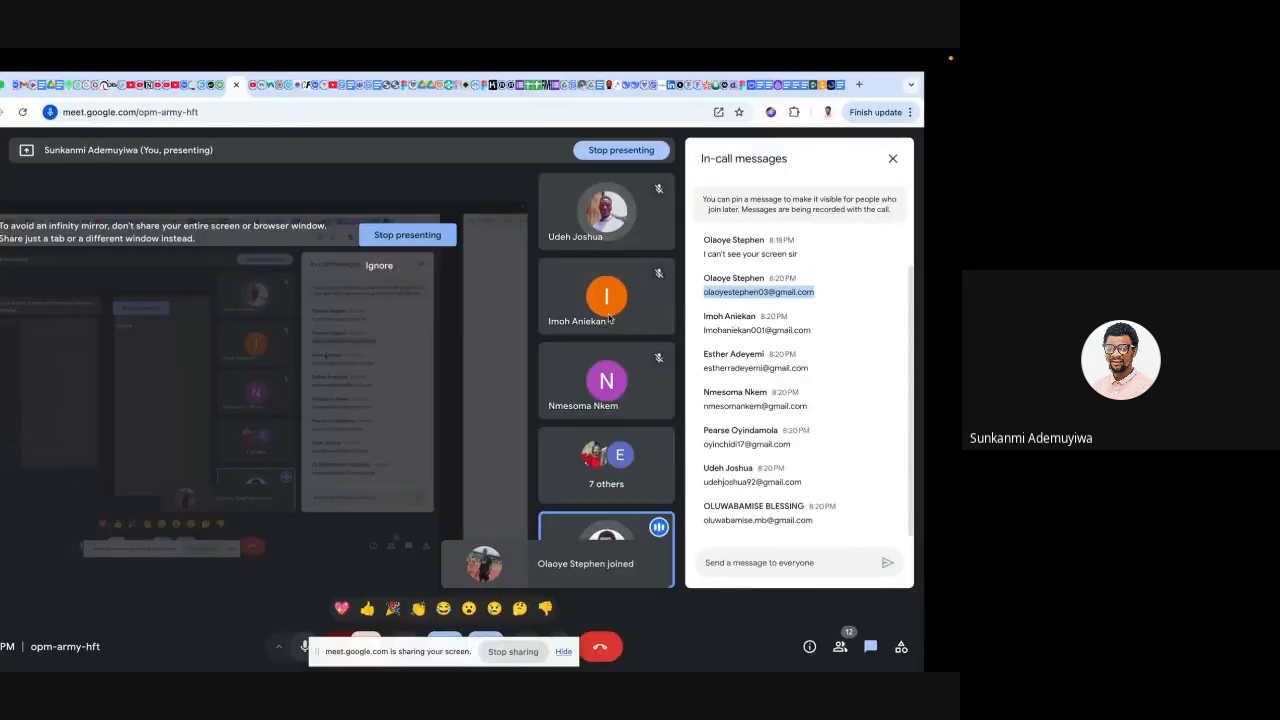
pyautogui.moveTo(840, 330); pyautogui.dragTo(734, 335)
pyautogui.press('super+c')
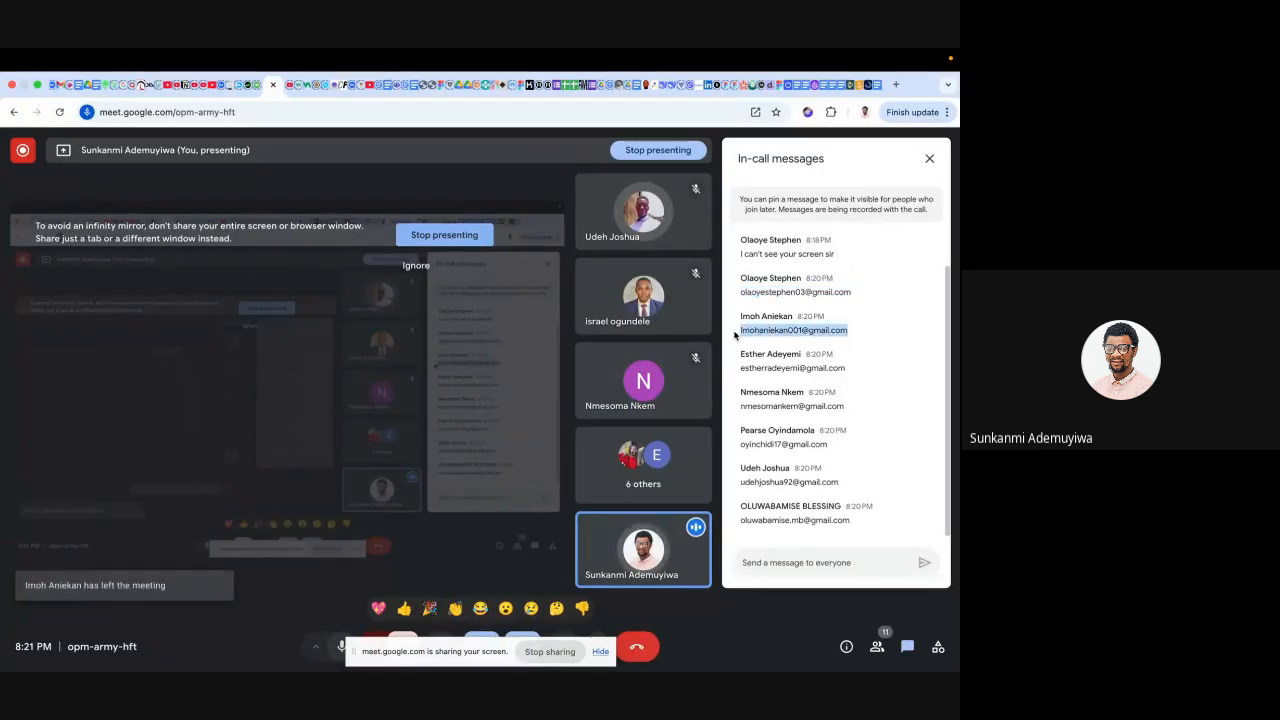
pyautogui.press('super+Tab')
pyautogui.click(466, 318)
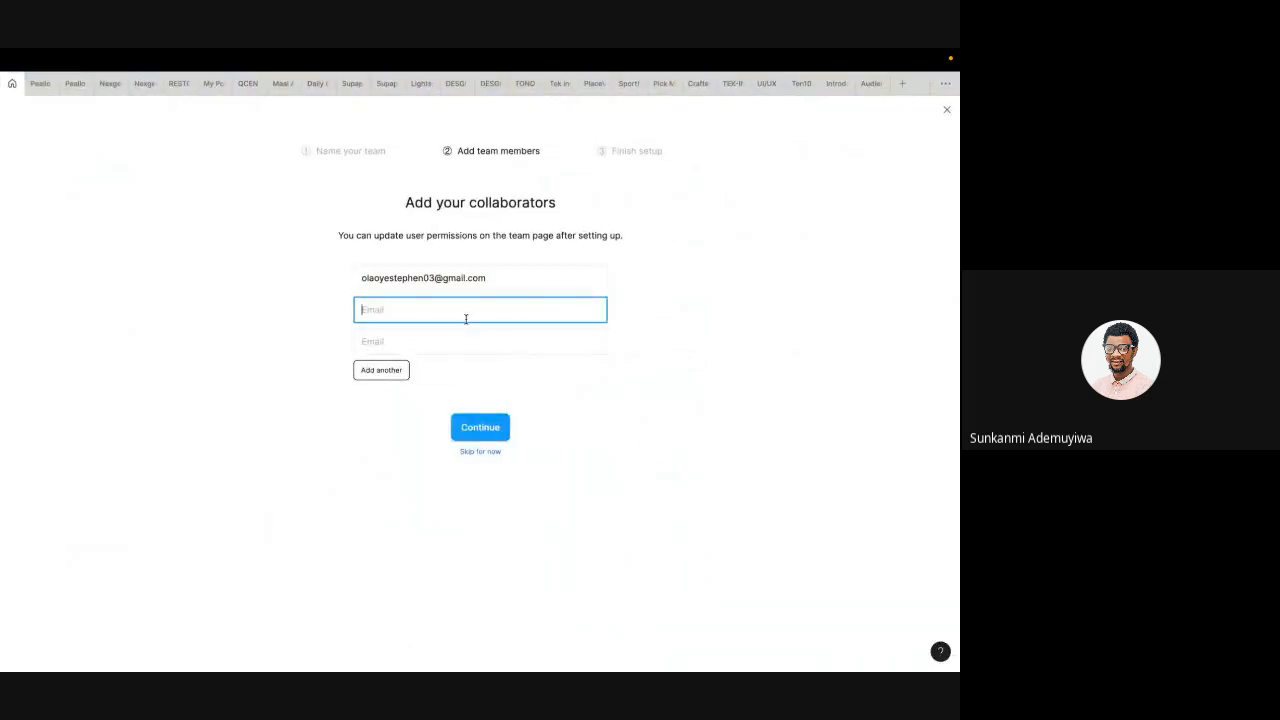
pyautogui.press('super+v')
# - Copy the third participant's e-mail address from the Google Meet chat into the third collaborator field in Figma
pyautogui.press('super+Tab')
pyautogui.moveTo(848, 368); pyautogui.dragTo(735, 370)
pyautogui.press('super+c')
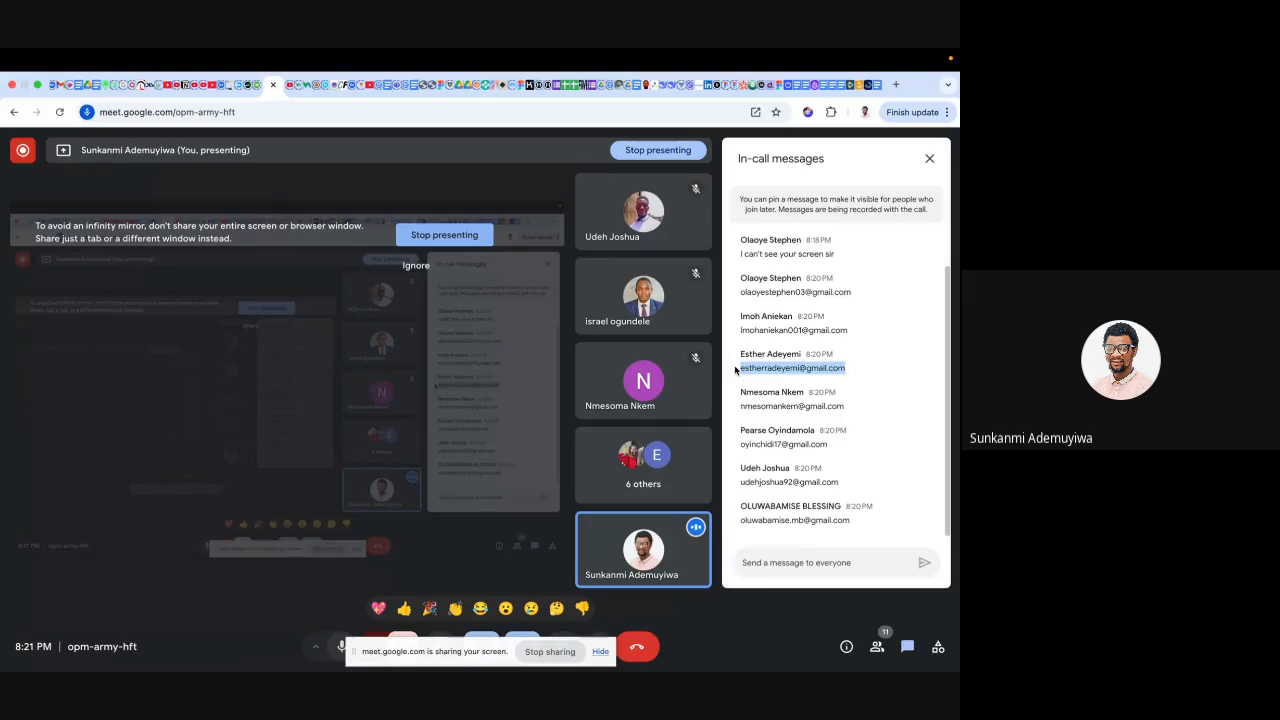
pyautogui.press('super+Tab')
pyautogui.click(420, 337)
pyautogui.press('super+v')
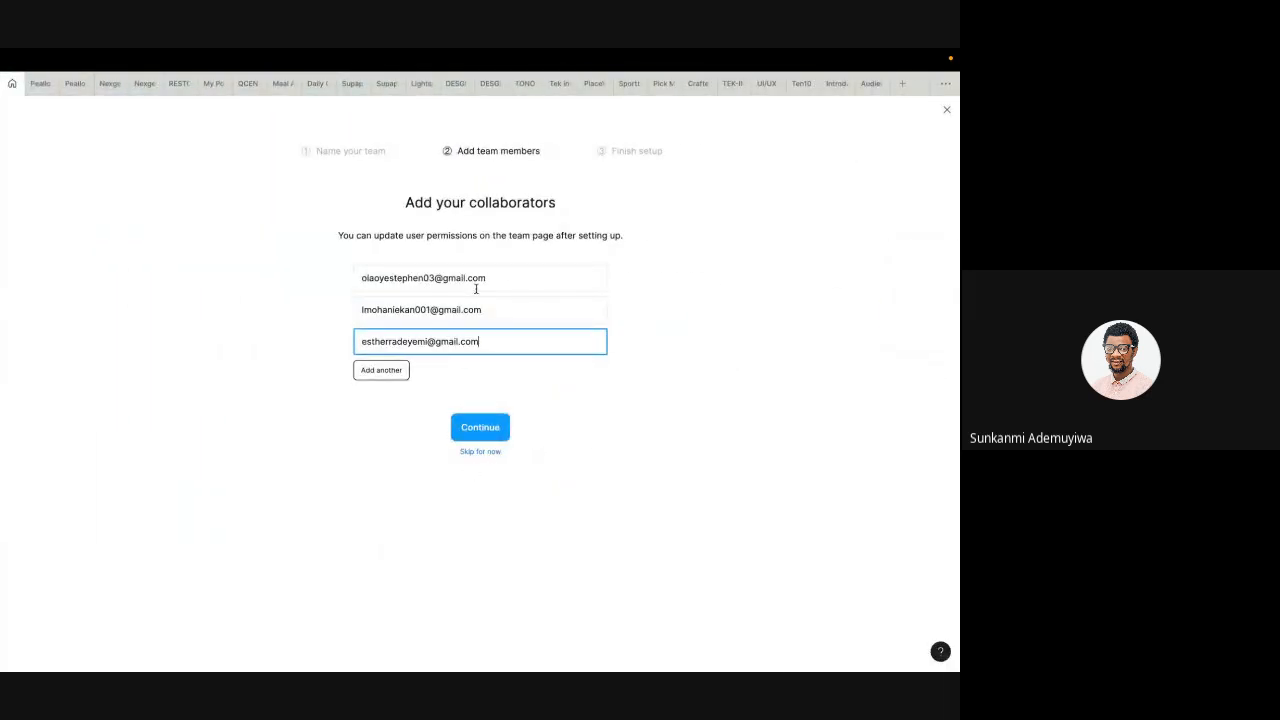
# - Copy the fourth participant's e-mail address from the Google Meet chat into an added fourth collaborator field in Figma
pyautogui.press('super+Tab')
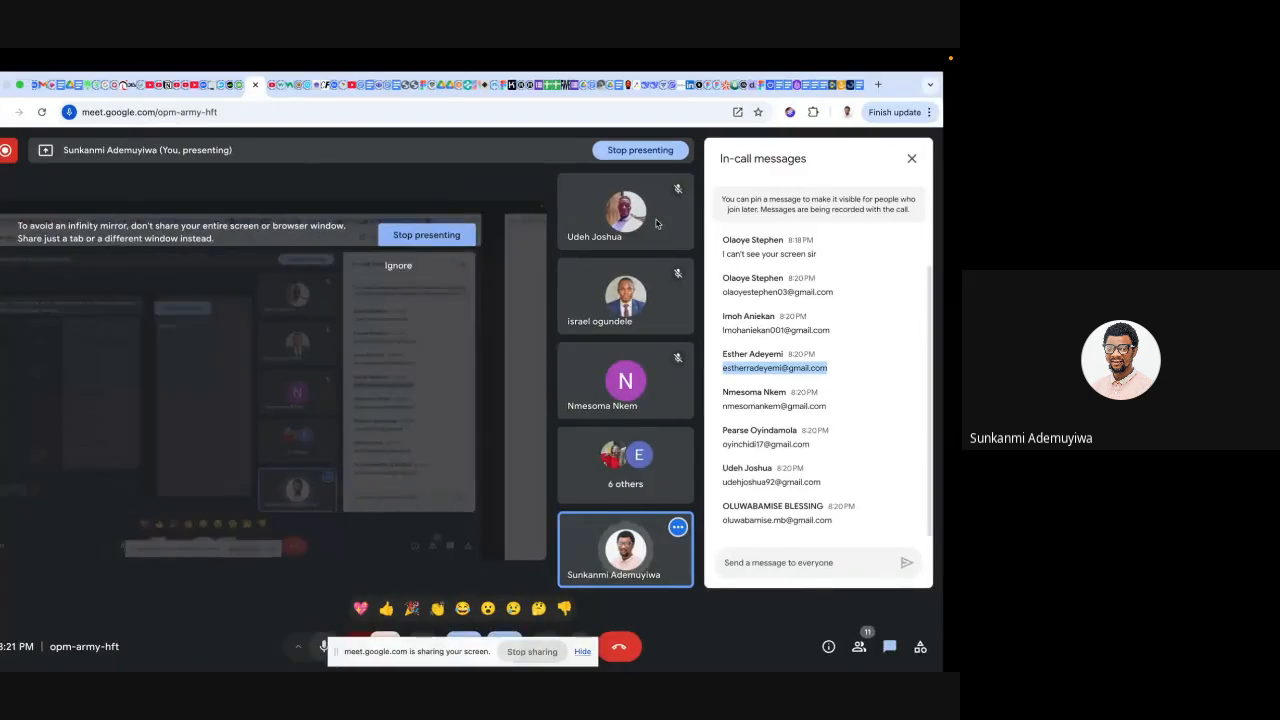
pyautogui.moveTo(848, 407); pyautogui.dragTo(725, 408)
pyautogui.hotkey('ctrl', 'c')
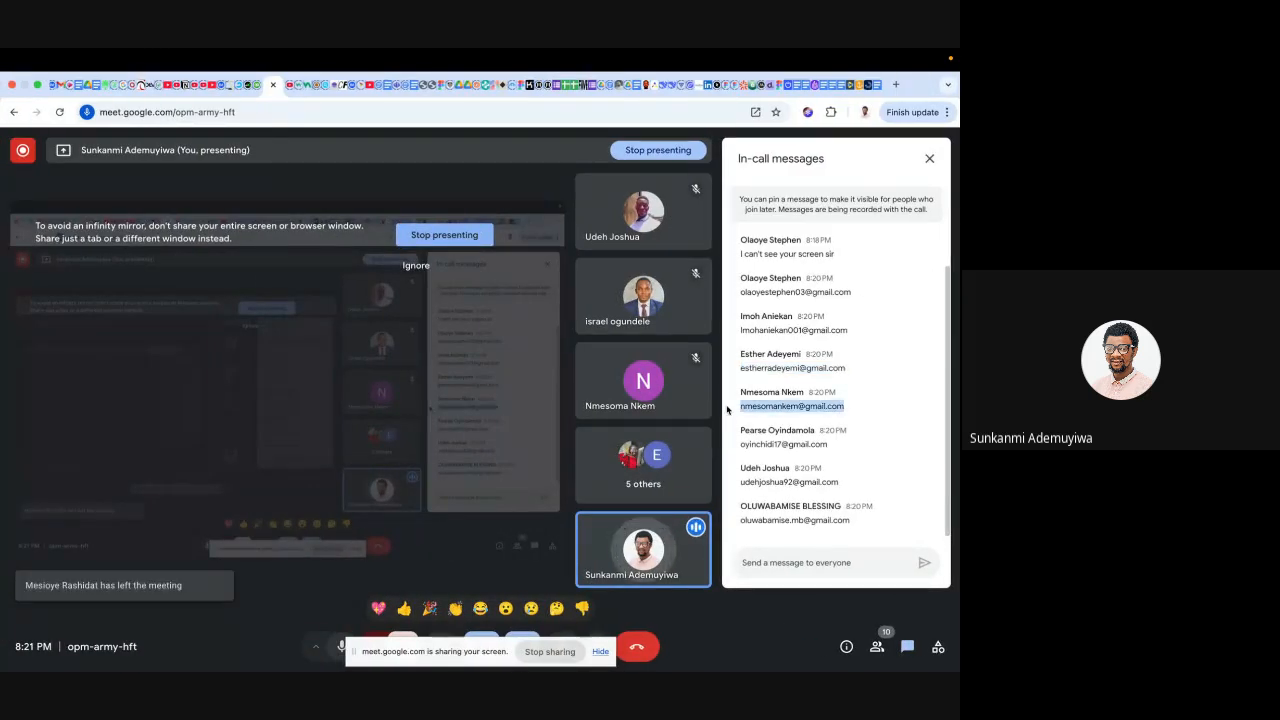
pyautogui.press('super+Tab')
pyautogui.click(390, 371)
pyautogui.click(434, 369)
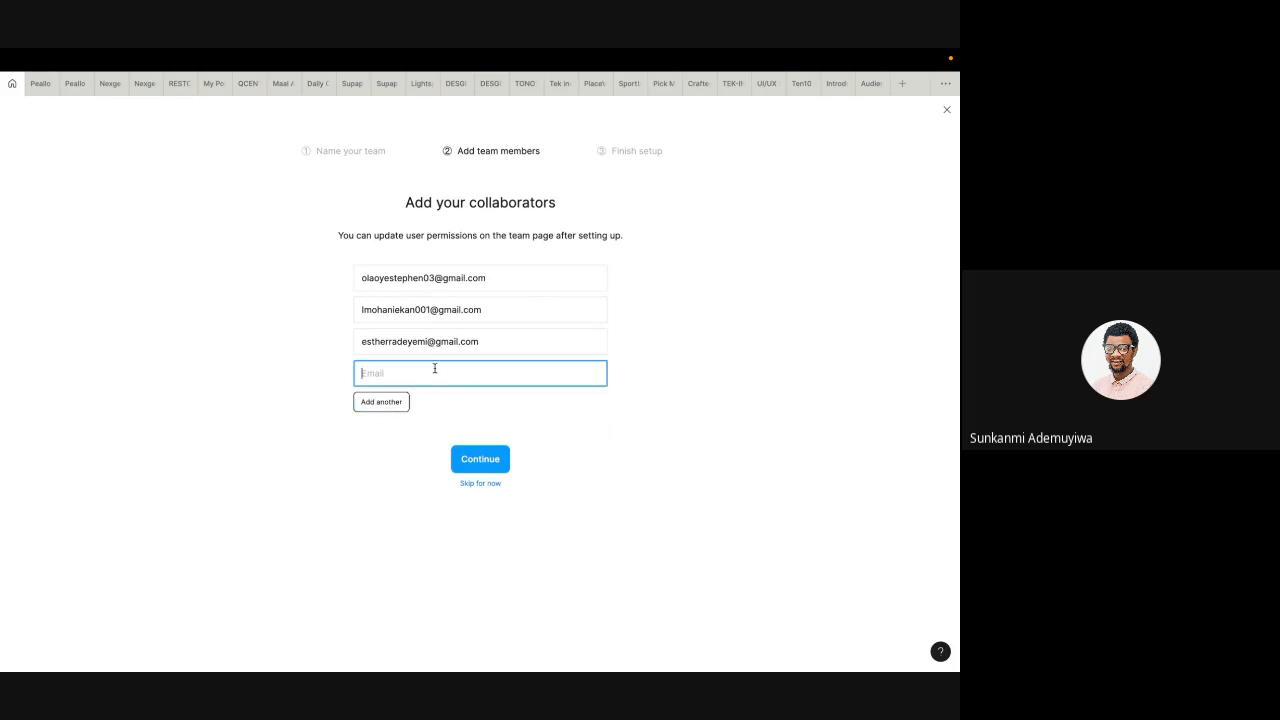
pyautogui.hotkey('ctrl', 'v')
# - Copy the fifth participant's e-mail address from the Google Meet chat into an added fifth collaborator field in Figma
pyautogui.press('super+Tab')
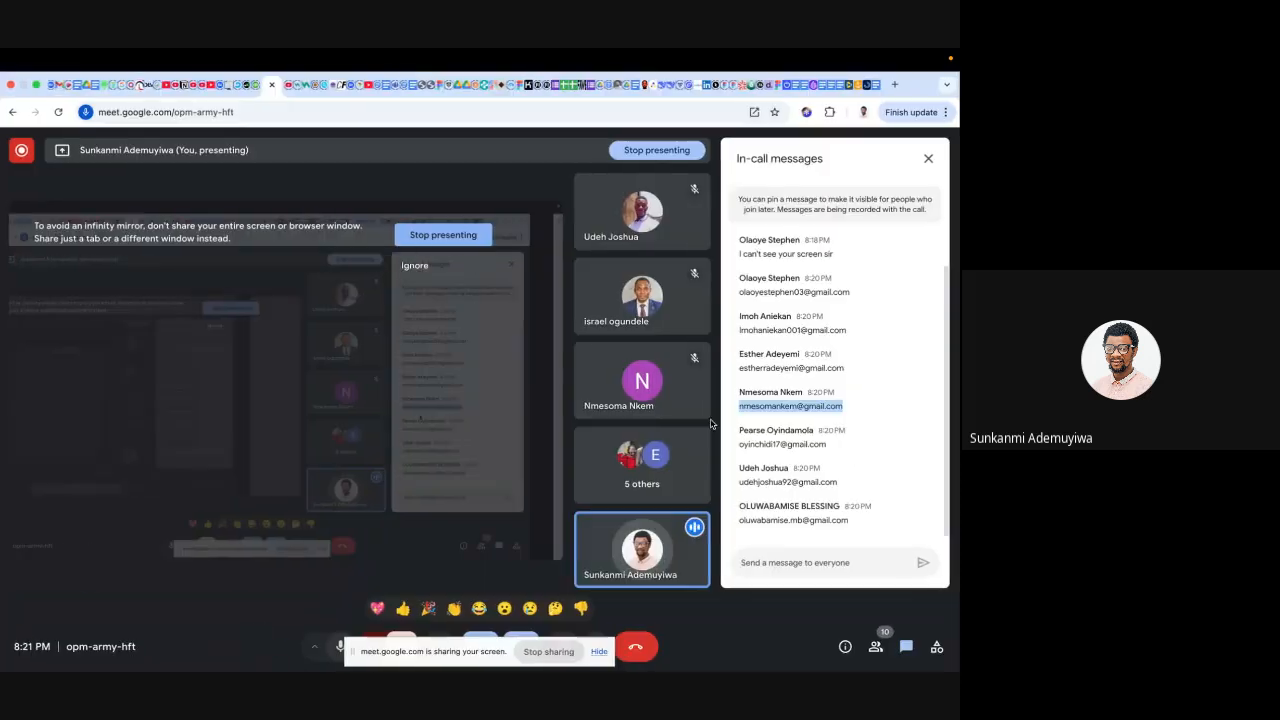
pyautogui.moveTo(838, 447); pyautogui.dragTo(738, 450)
pyautogui.hotkey('ctrl', 'c')
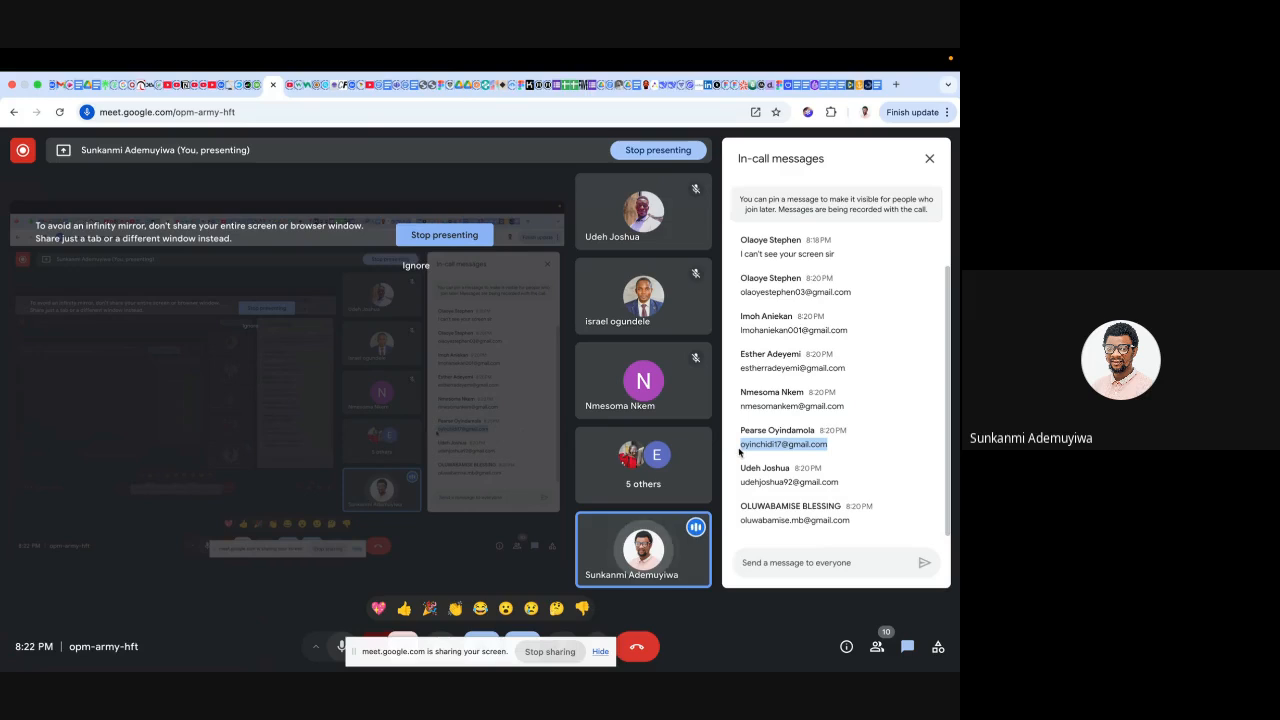
pyautogui.press('super+Tab')
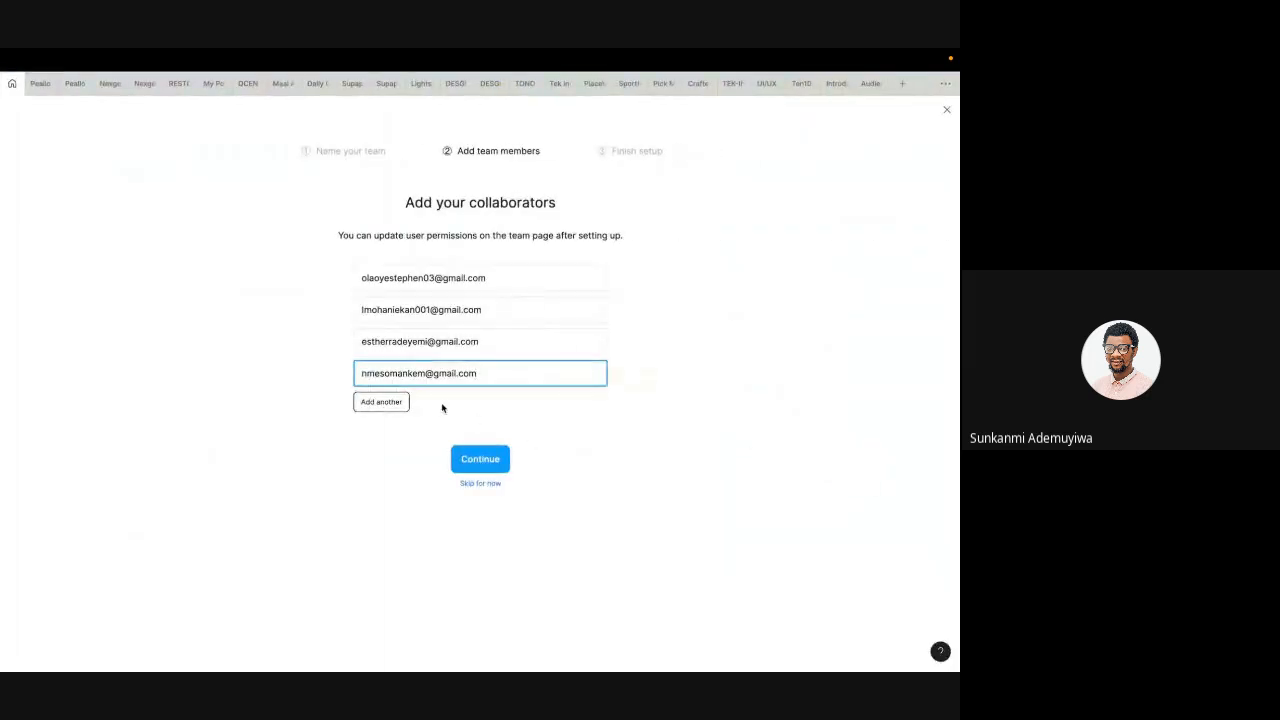
pyautogui.click(381, 401)
pyautogui.click(390, 406)
pyautogui.hotkey('ctrl', 'v')
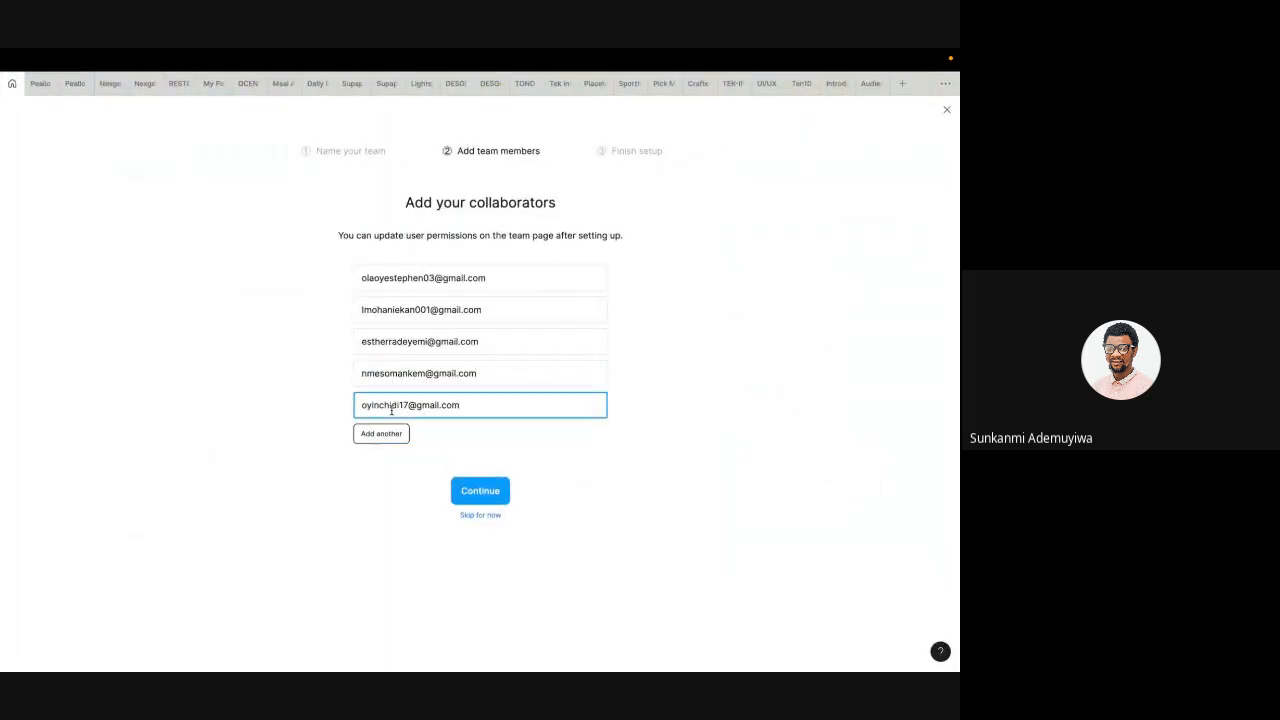
# - Copy the sixth participant's e-mail address from the Google Meet chat into an added sixth collaborator field in Figma
pyautogui.press('super+Tab')
pyautogui.moveTo(850, 483); pyautogui.dragTo(719, 489)
pyautogui.hotkey('ctrl', 'c')
pyautogui.hotkey('alt', 'Tab')
pyautogui.click(405, 431)
pyautogui.hotkey('ctrl', 'v')
# - Submit the six collaborators and finish the team setup with the free Starter plan
pyautogui.press('super+Tab')
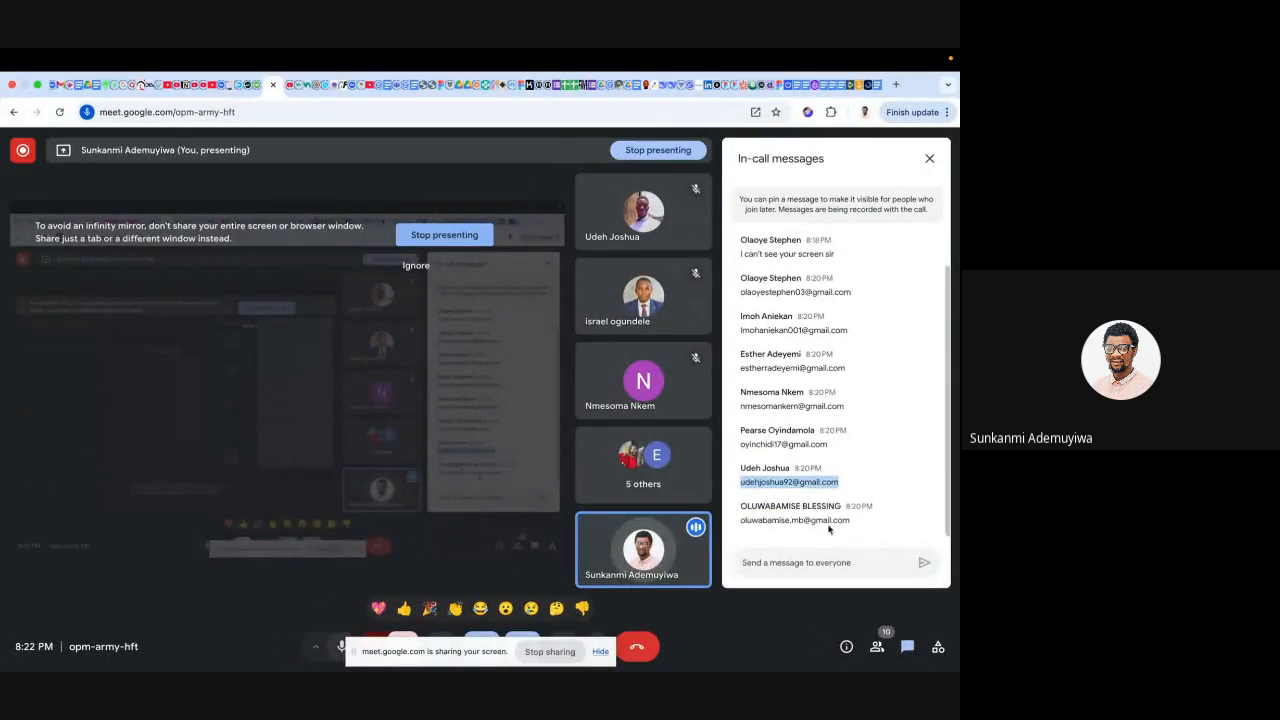
pyautogui.hotkey('alt', 'Tab')
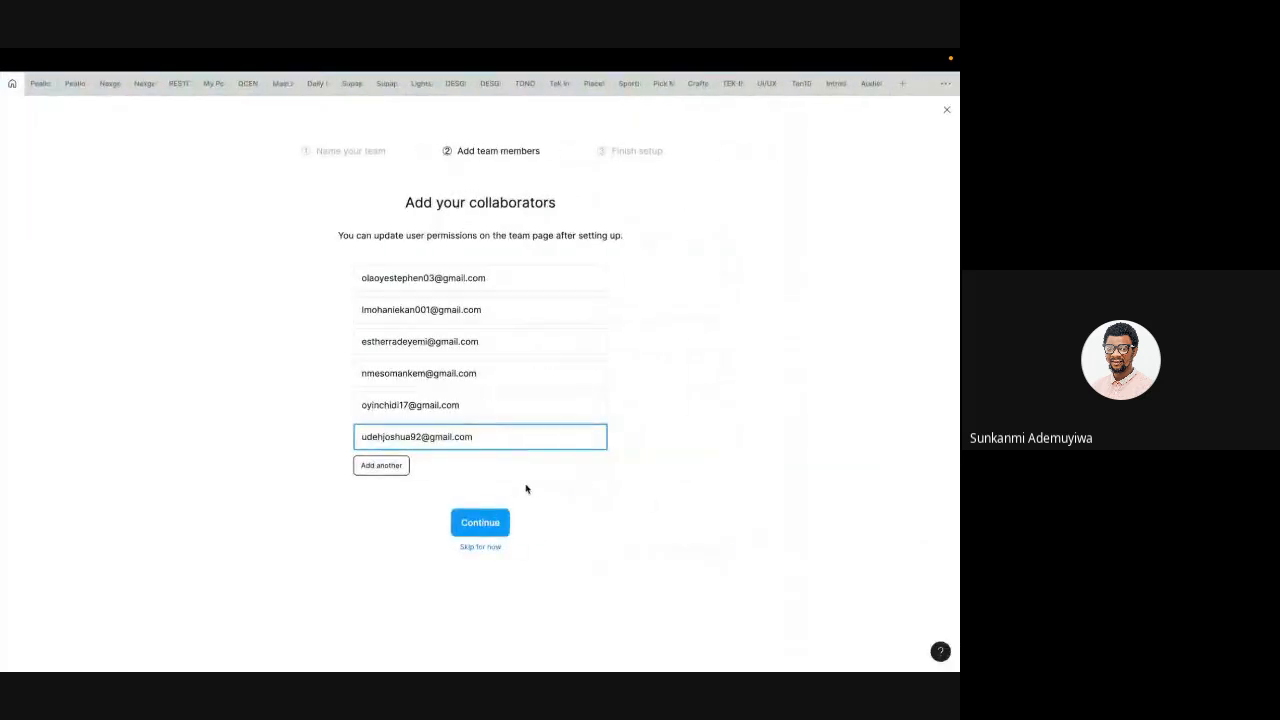
pyautogui.click(486, 529)
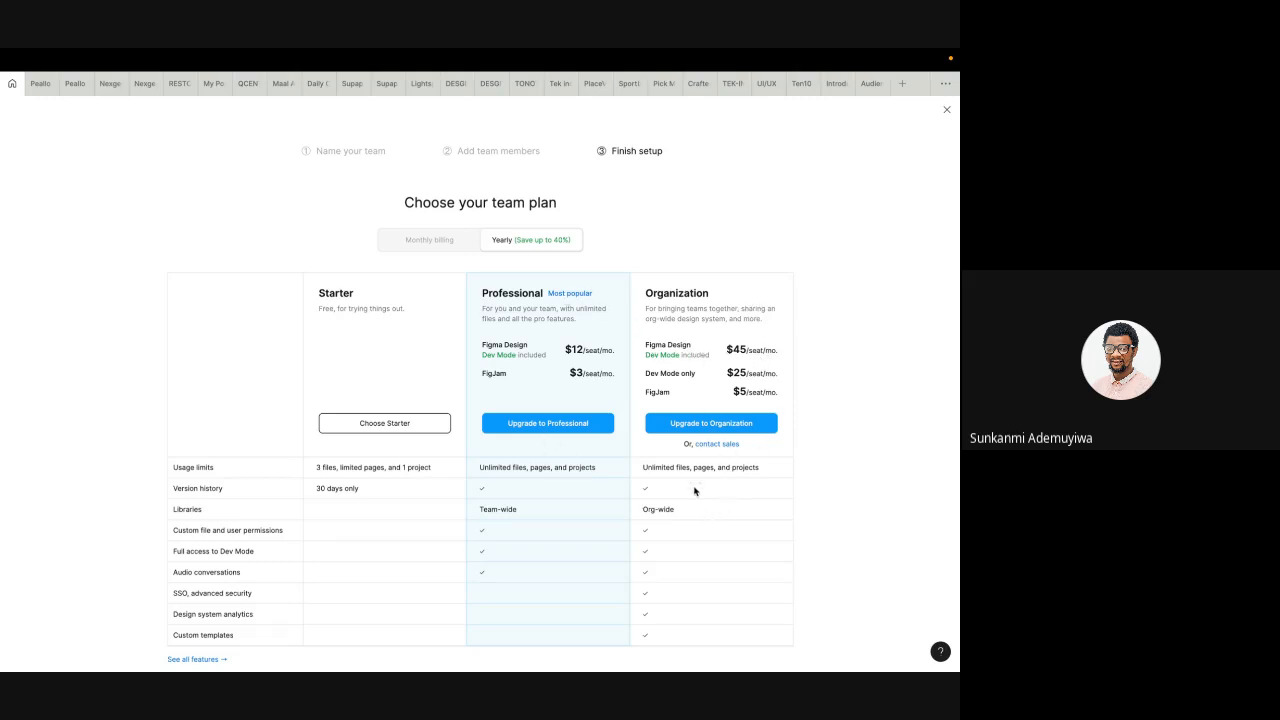
pyautogui.scroll(-1, 650, 528)
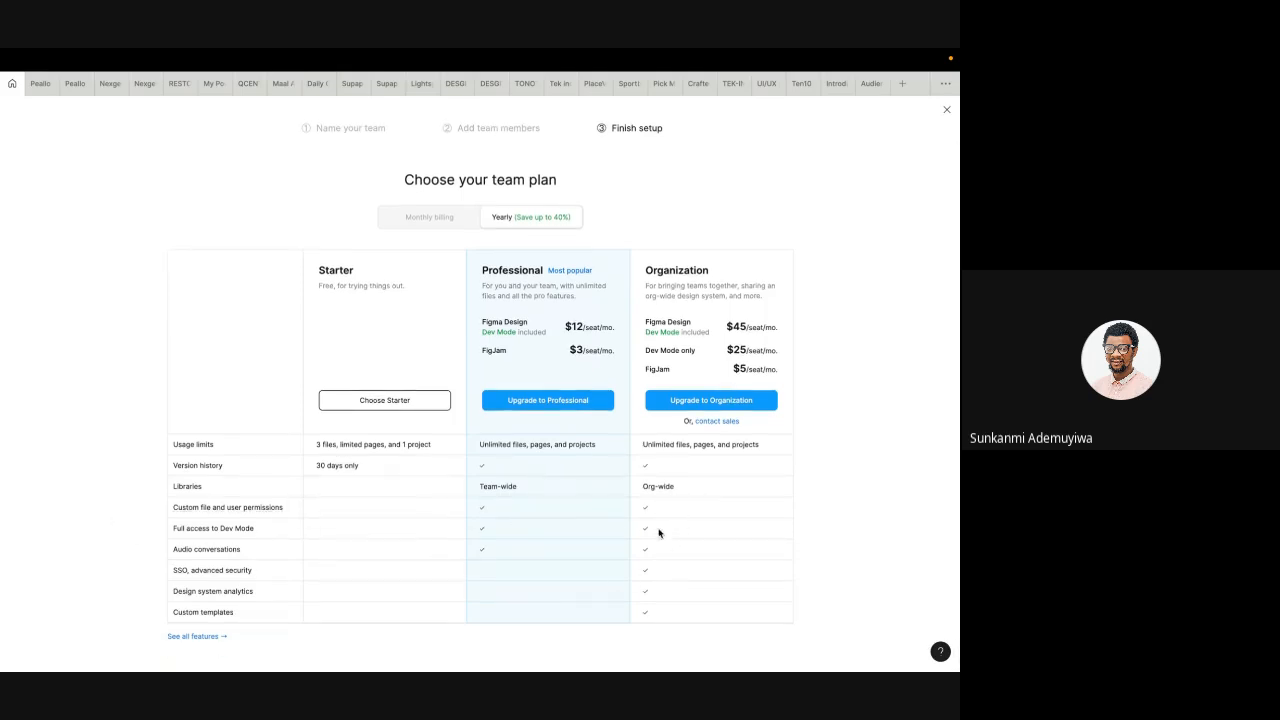
pyautogui.click(378, 404)
pyautogui.click(366, 405)
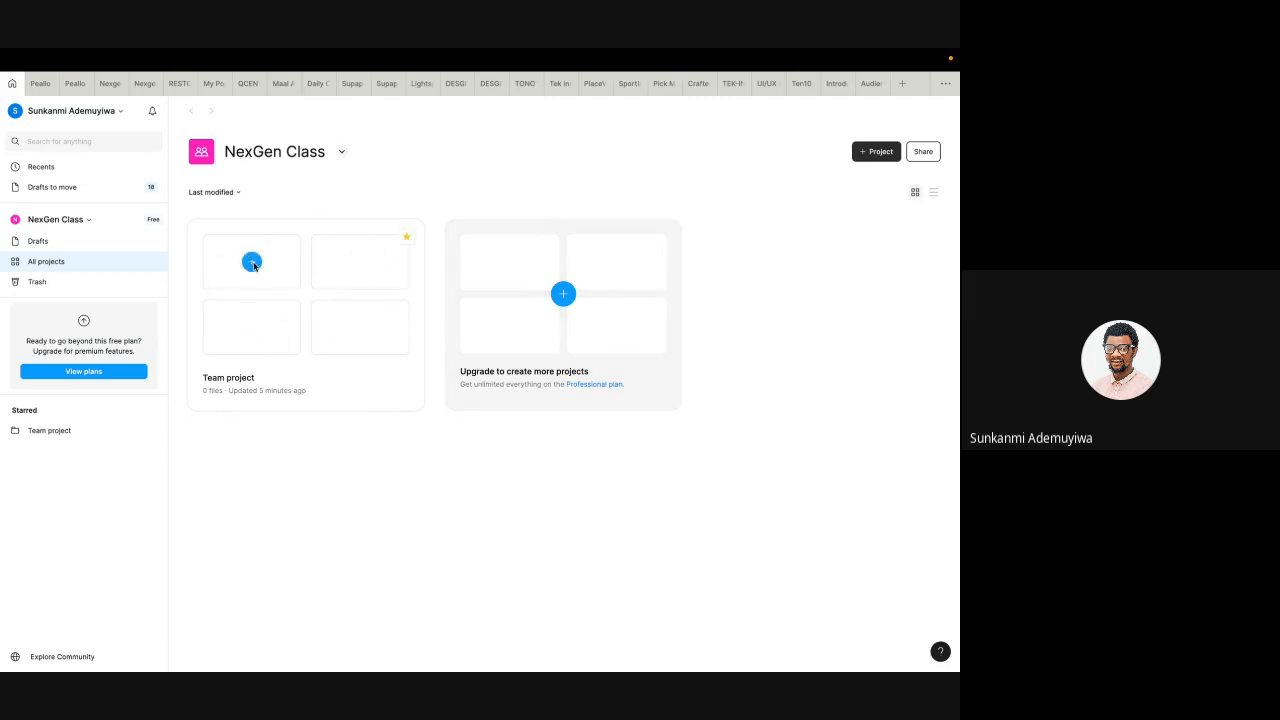
# - Create a new design file in the NexGen Class team's Team project
pyautogui.click(303, 298)
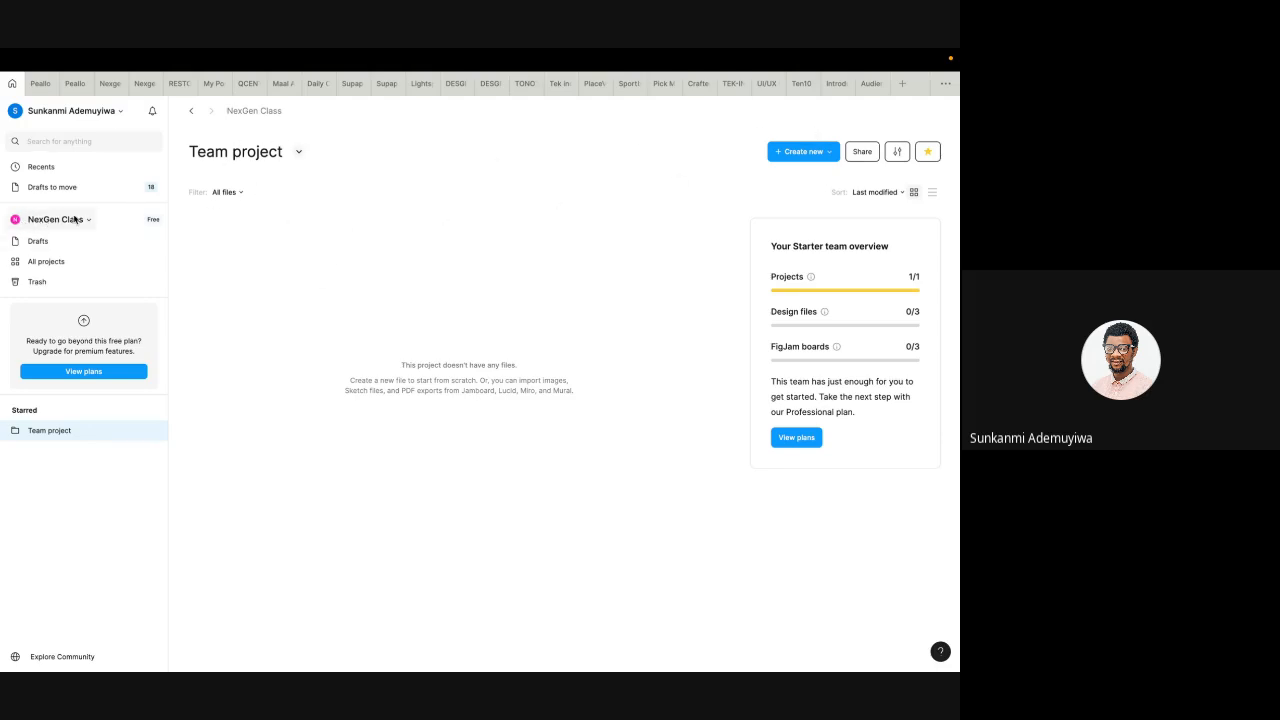
pyautogui.click(791, 155)
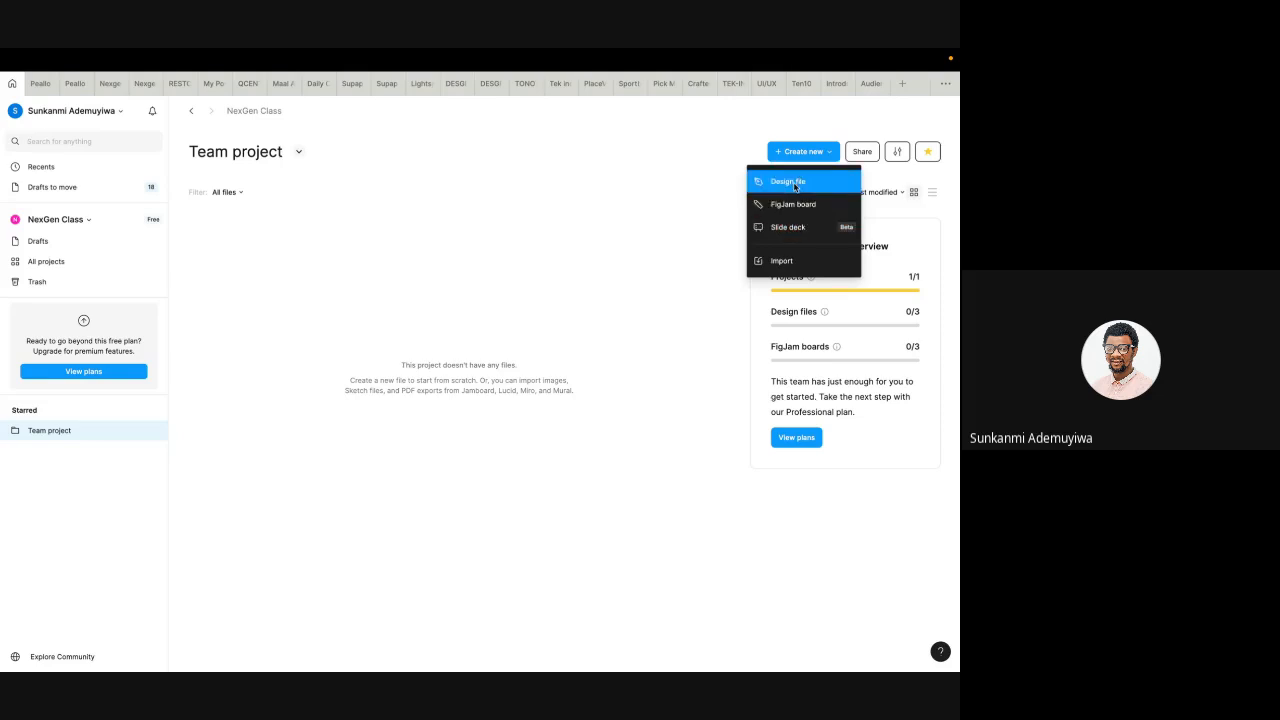
pyautogui.click(795, 187)
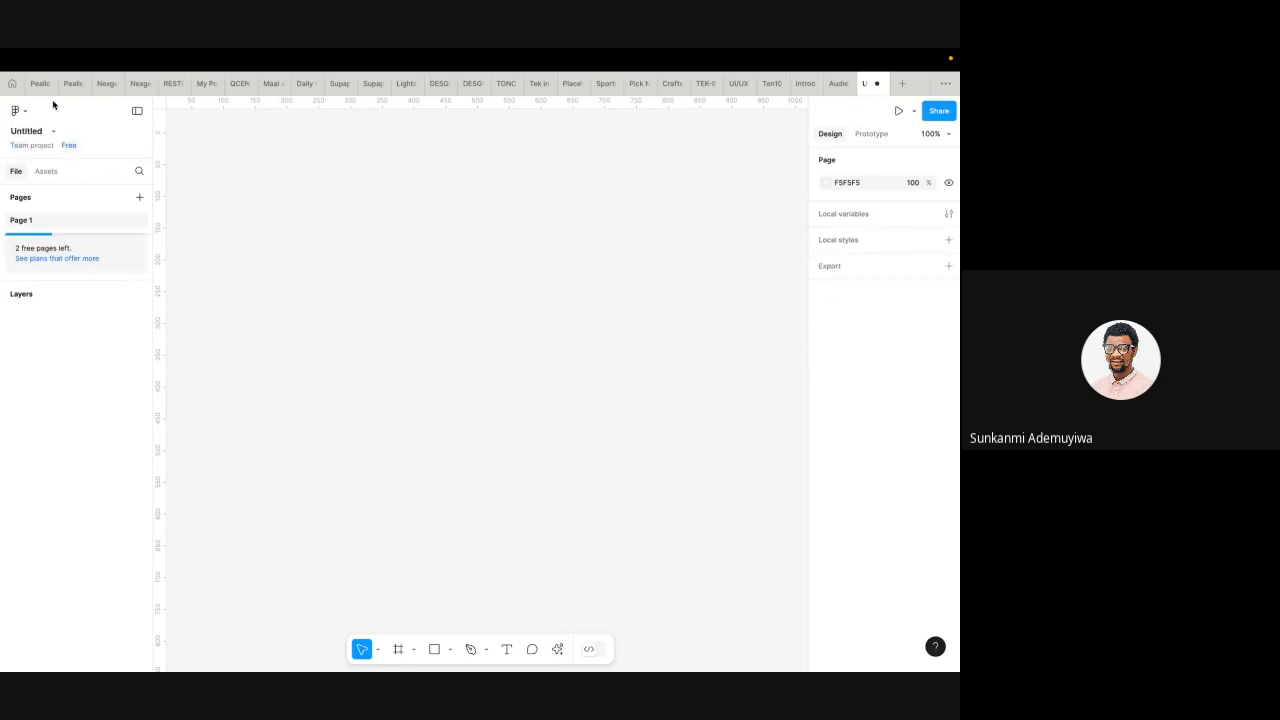
# - Review the new file inside Team project and look through the list of teams, keeping NexGen Class as the active team
pyautogui.click(12, 84)
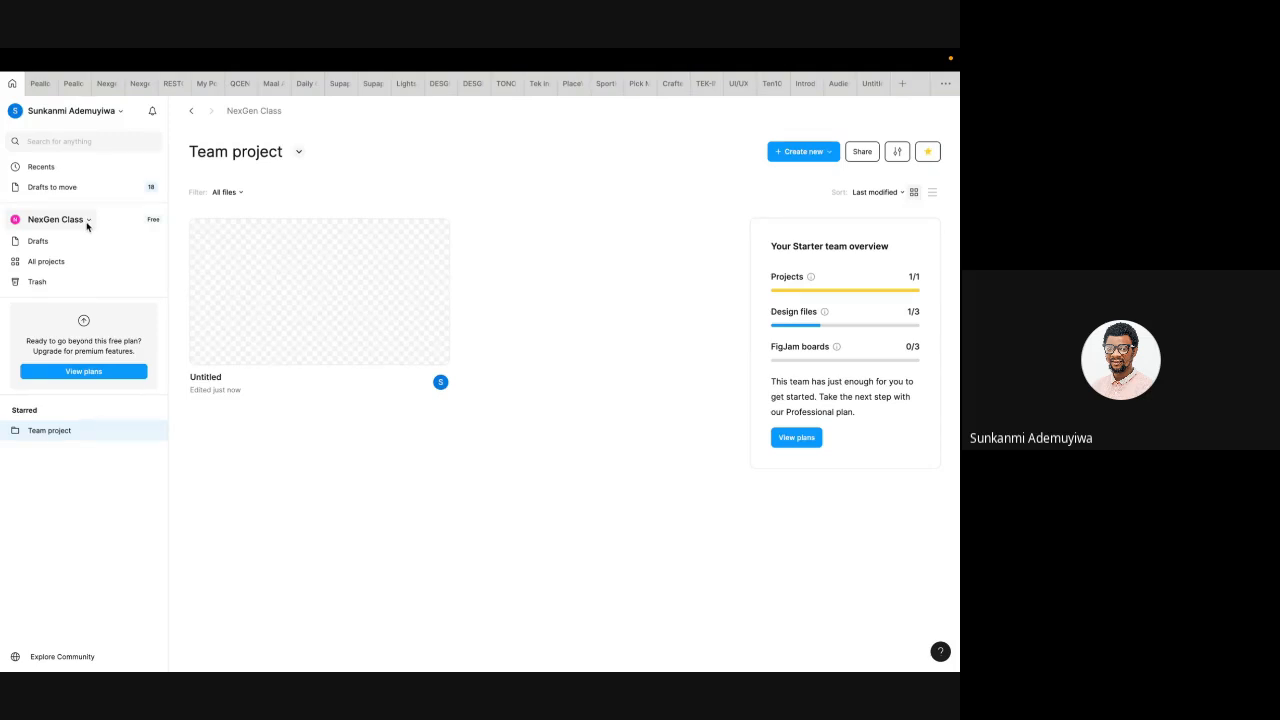
pyautogui.click(87, 224)
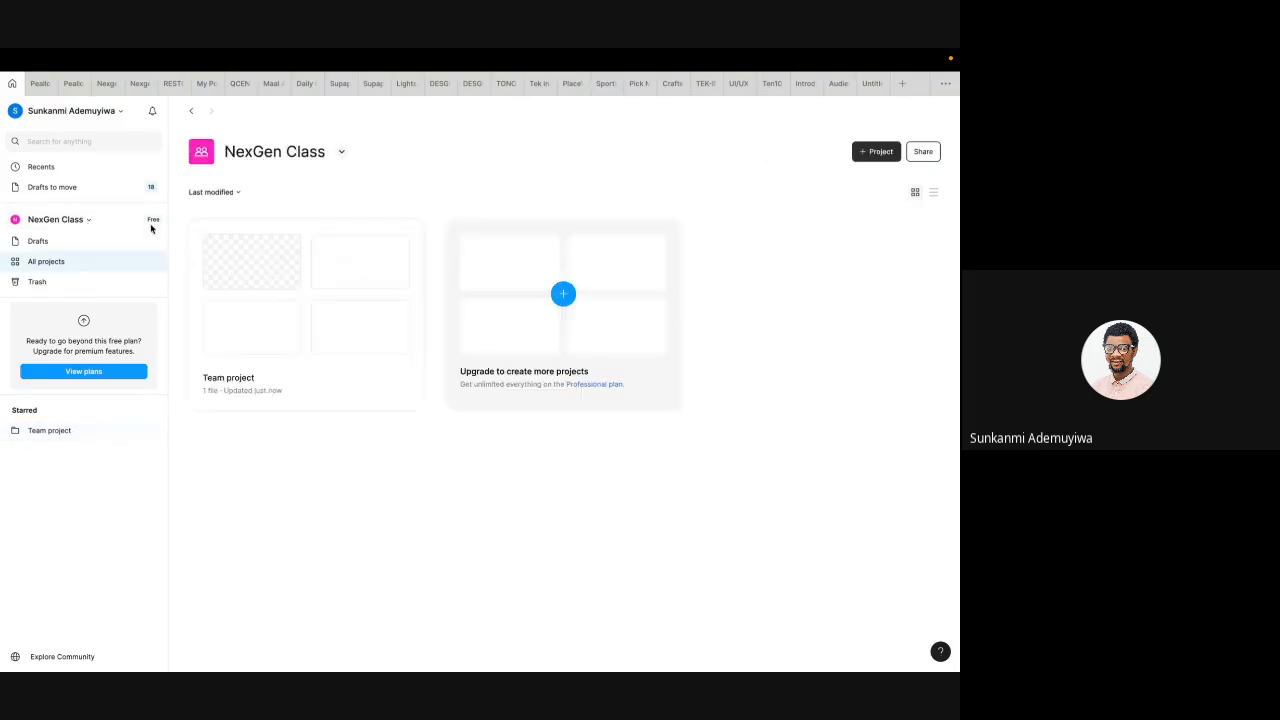
pyautogui.click(307, 299)
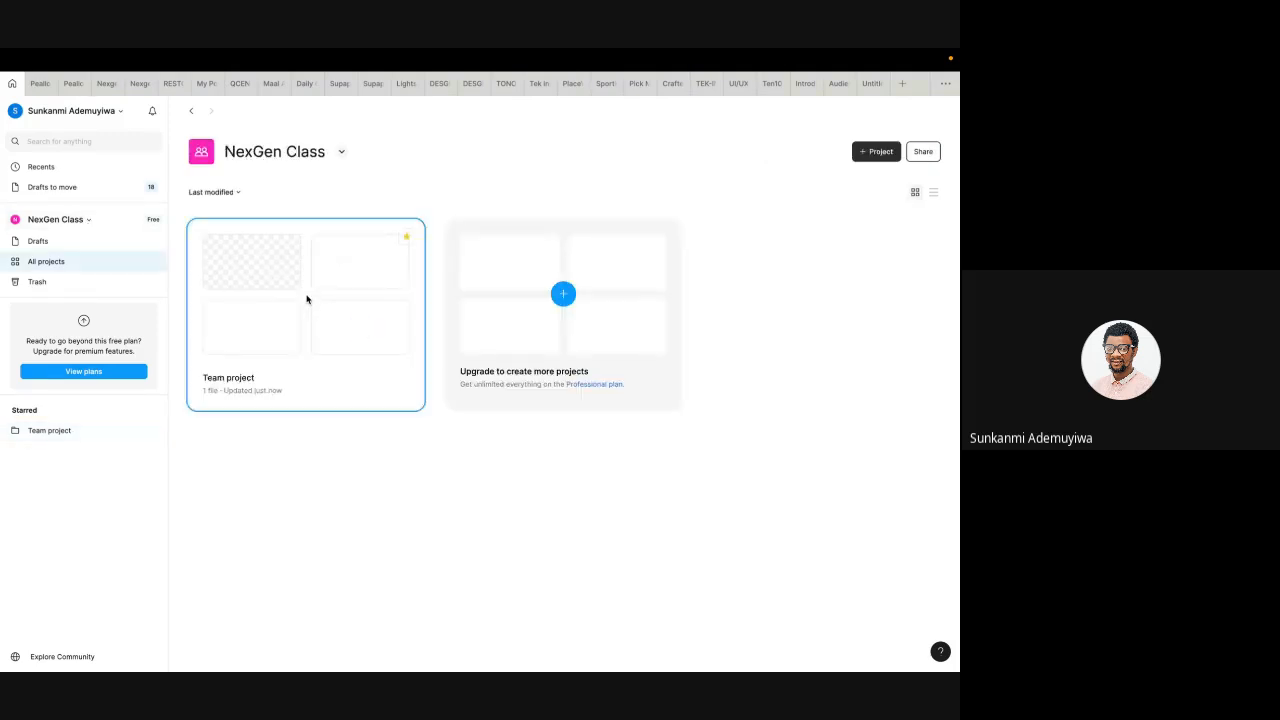
pyautogui.doubleClick(307, 299)
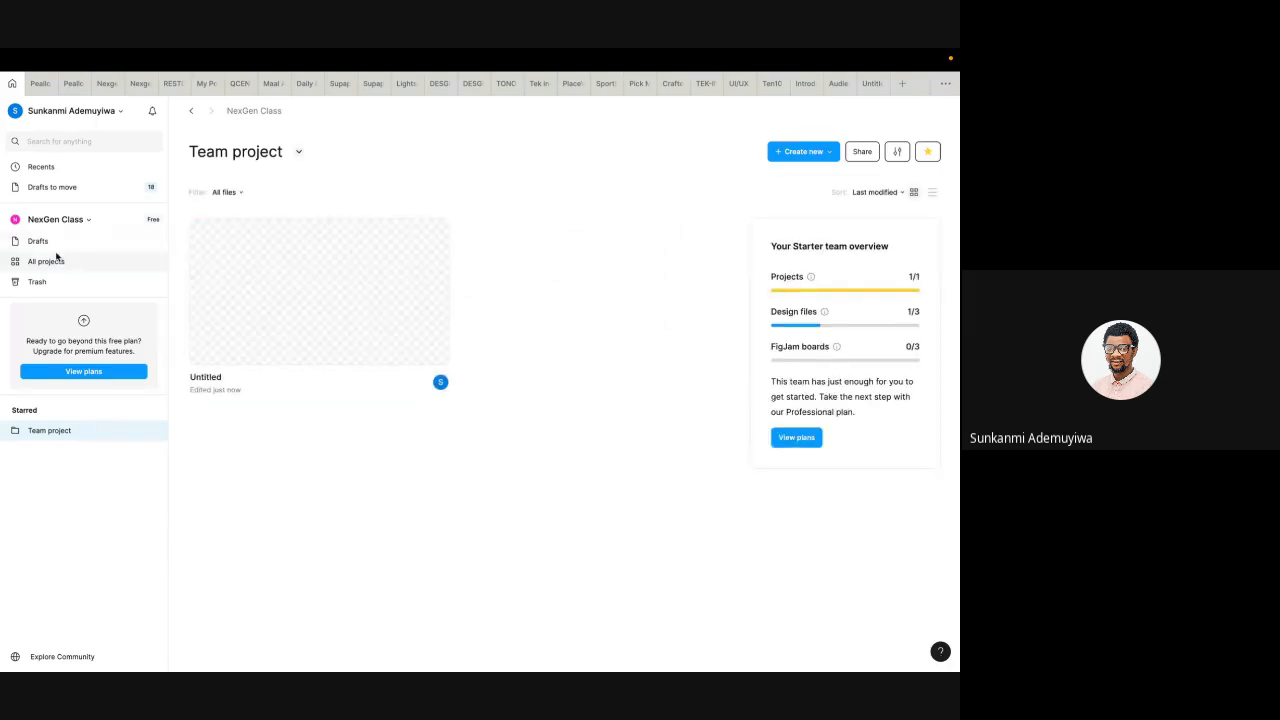
pyautogui.click(88, 219)
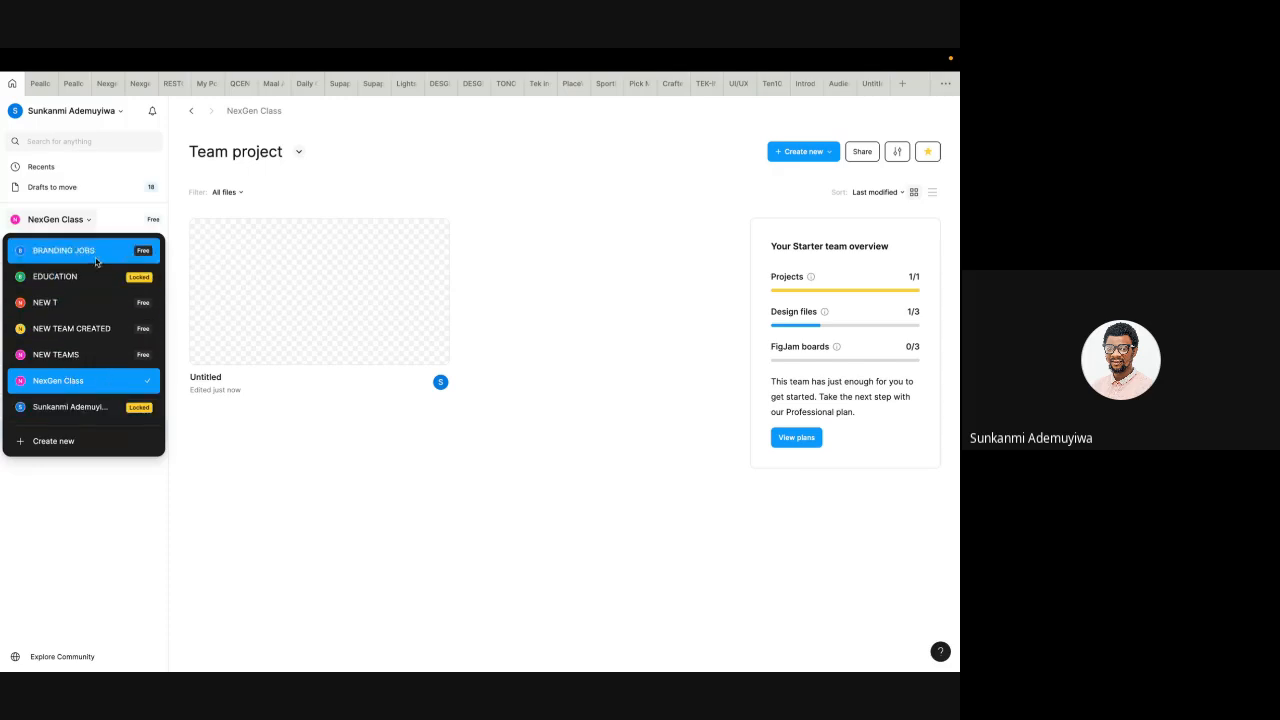
pyautogui.click(86, 381)
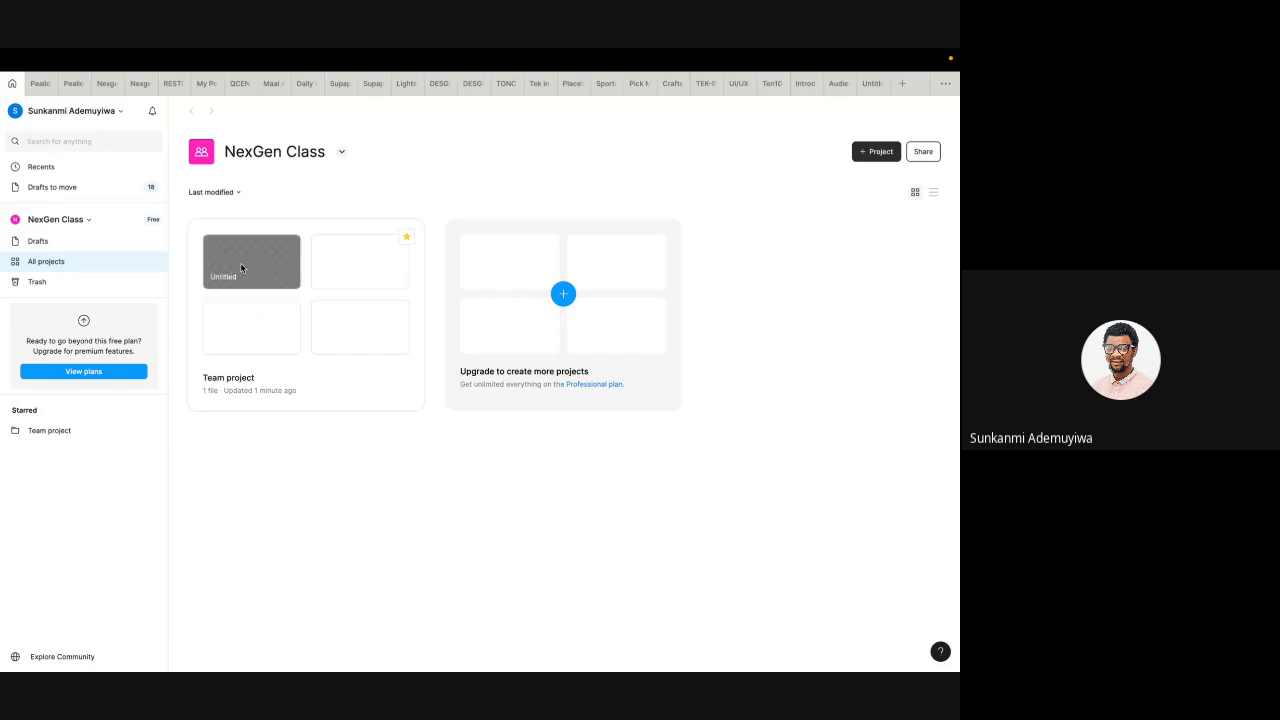
# - Open sharing for the untitled design file and copy the last participant's e-mail address from the Google Meet chat into its invitation field
pyautogui.click(866, 85)
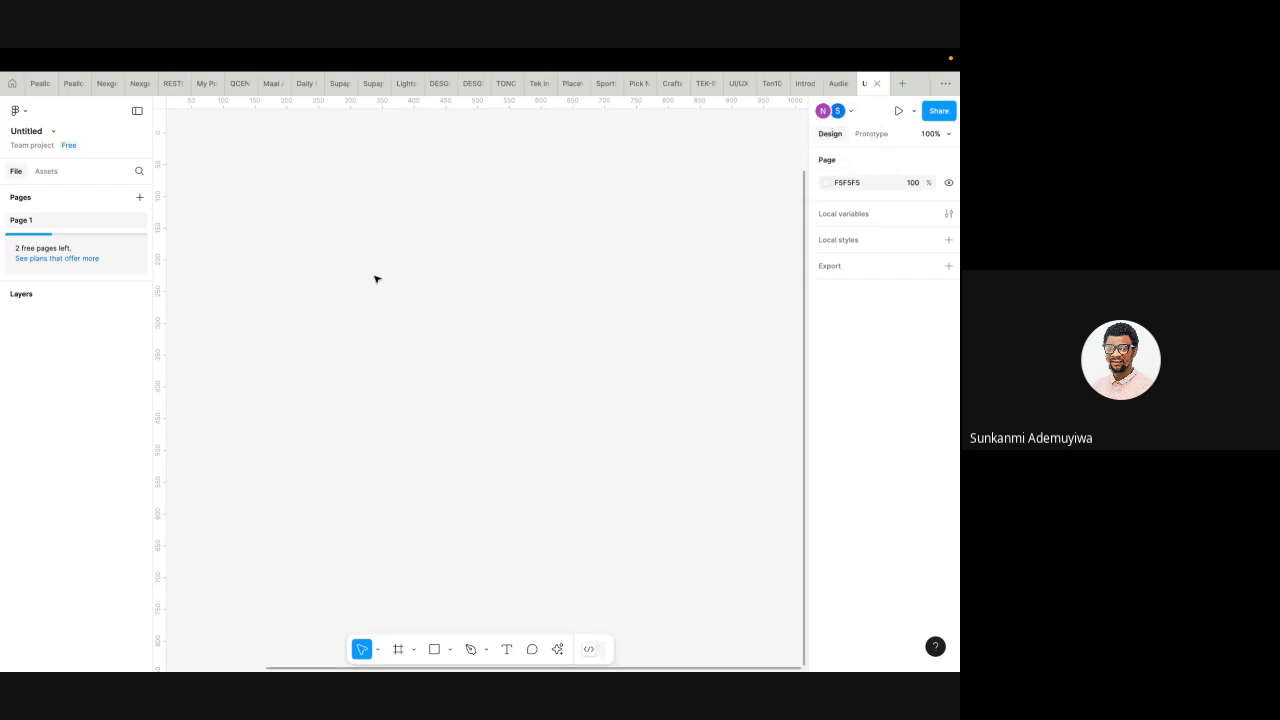
pyautogui.click(939, 111)
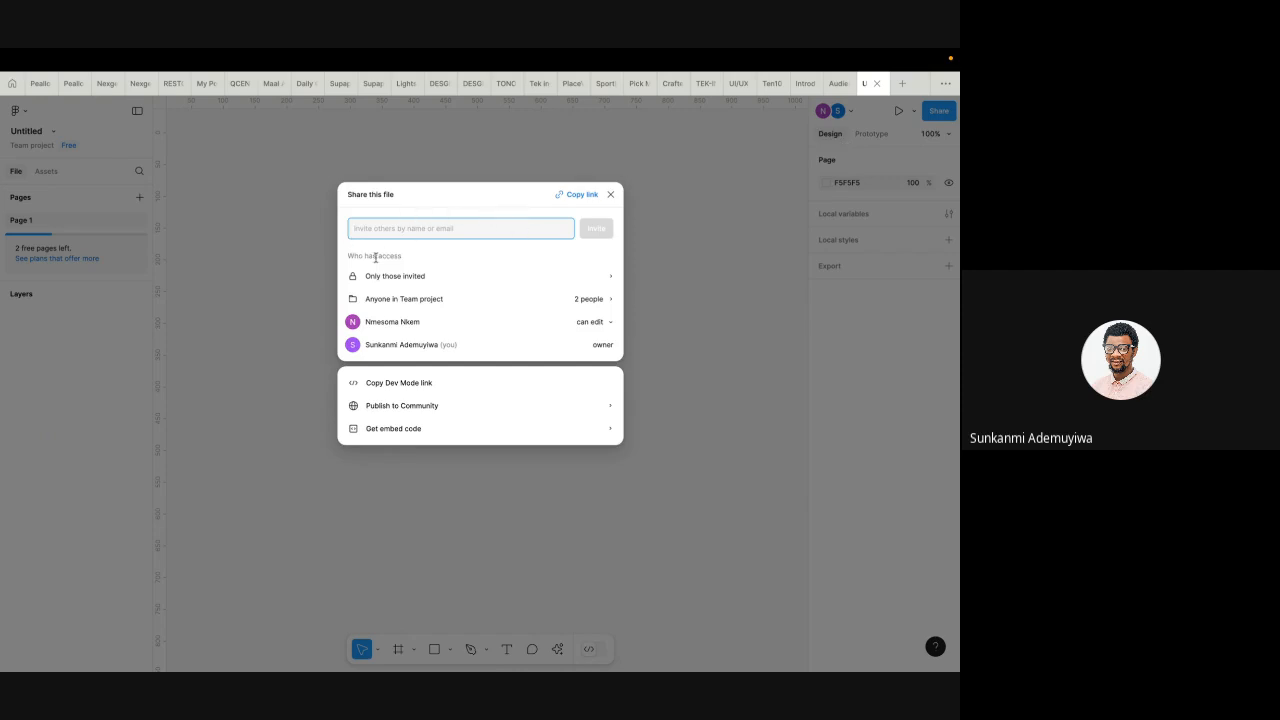
pyautogui.press('super+Tab')
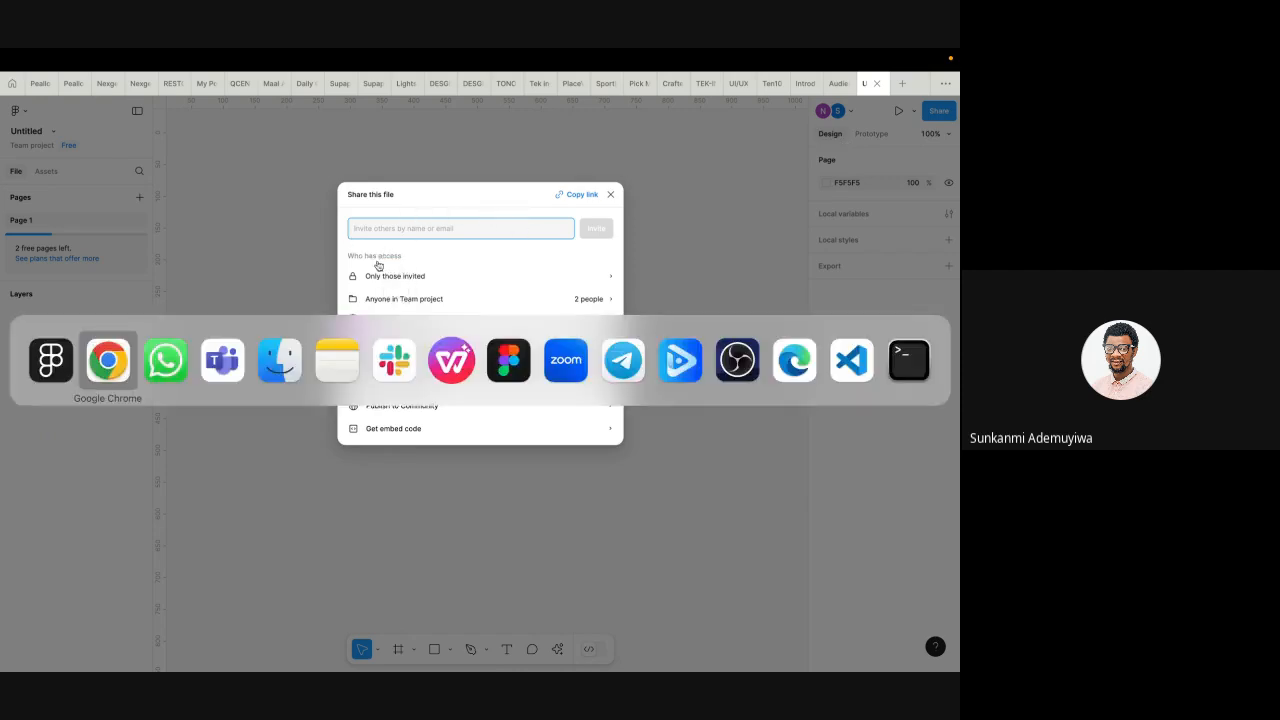
pyautogui.click(118, 360)
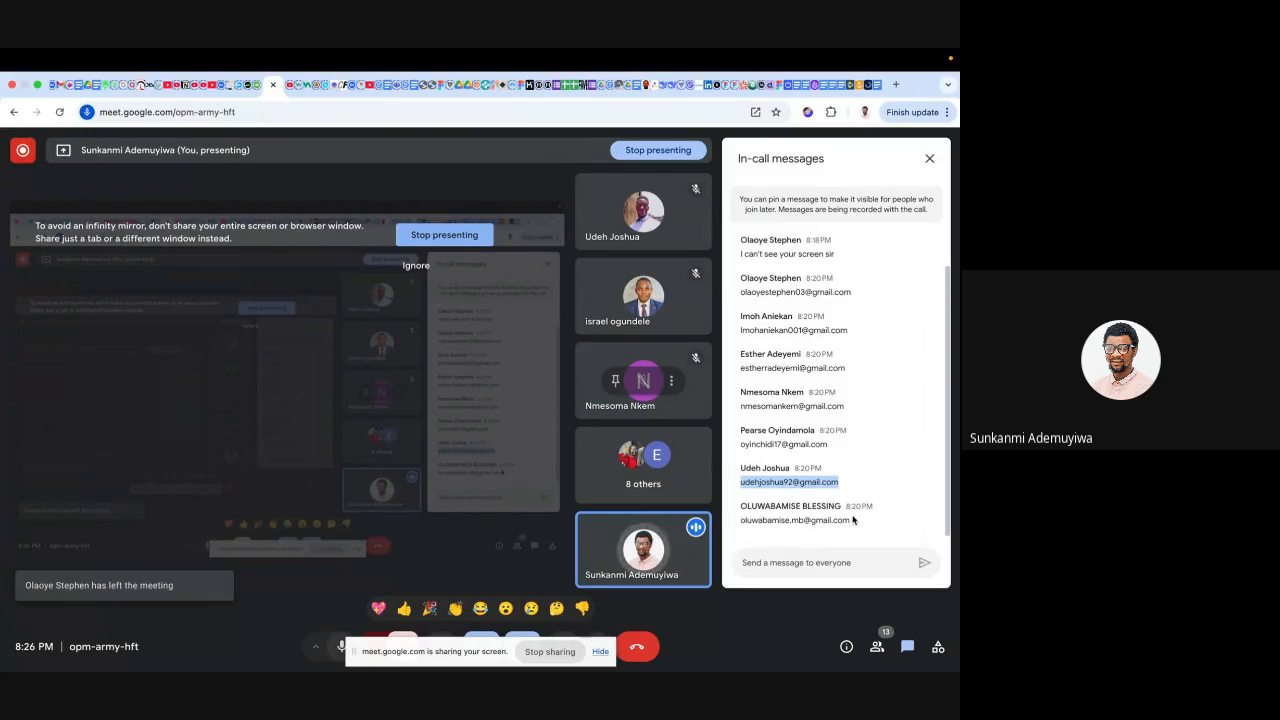
pyautogui.moveTo(851, 522); pyautogui.dragTo(740, 530)
pyautogui.hotkey('ctrl', 'c')
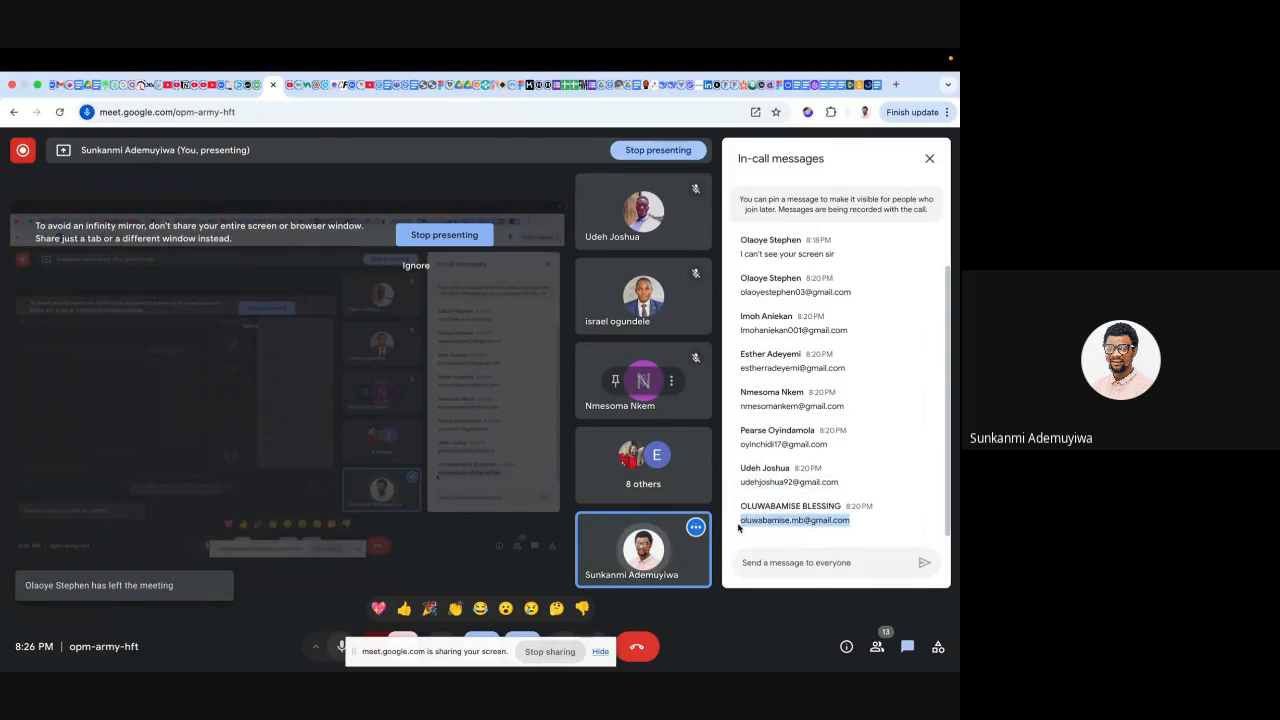
pyautogui.hotkey('alt', 'Tab')
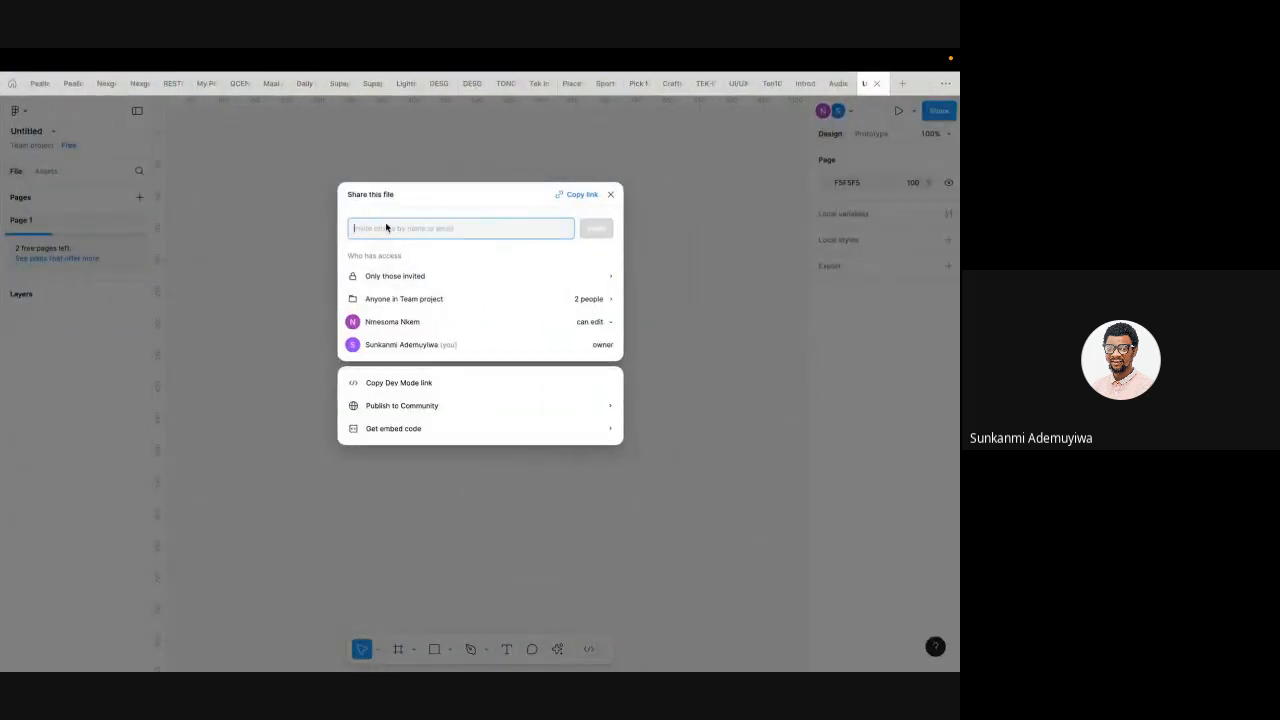
pyautogui.hotkey('ctrl', 'v')
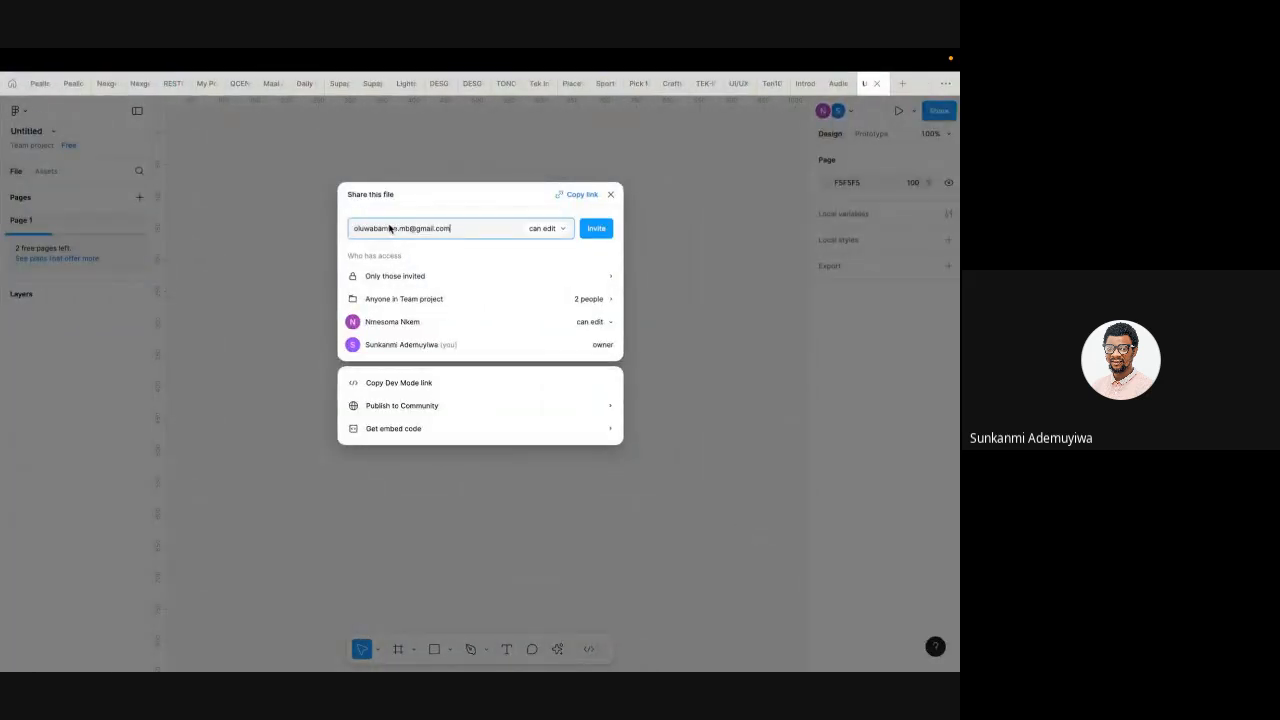
# - Check the invitation's permission options and the Team project access list, and invite the participant by e-mail to the file with can edit access
pyautogui.click(558, 236)
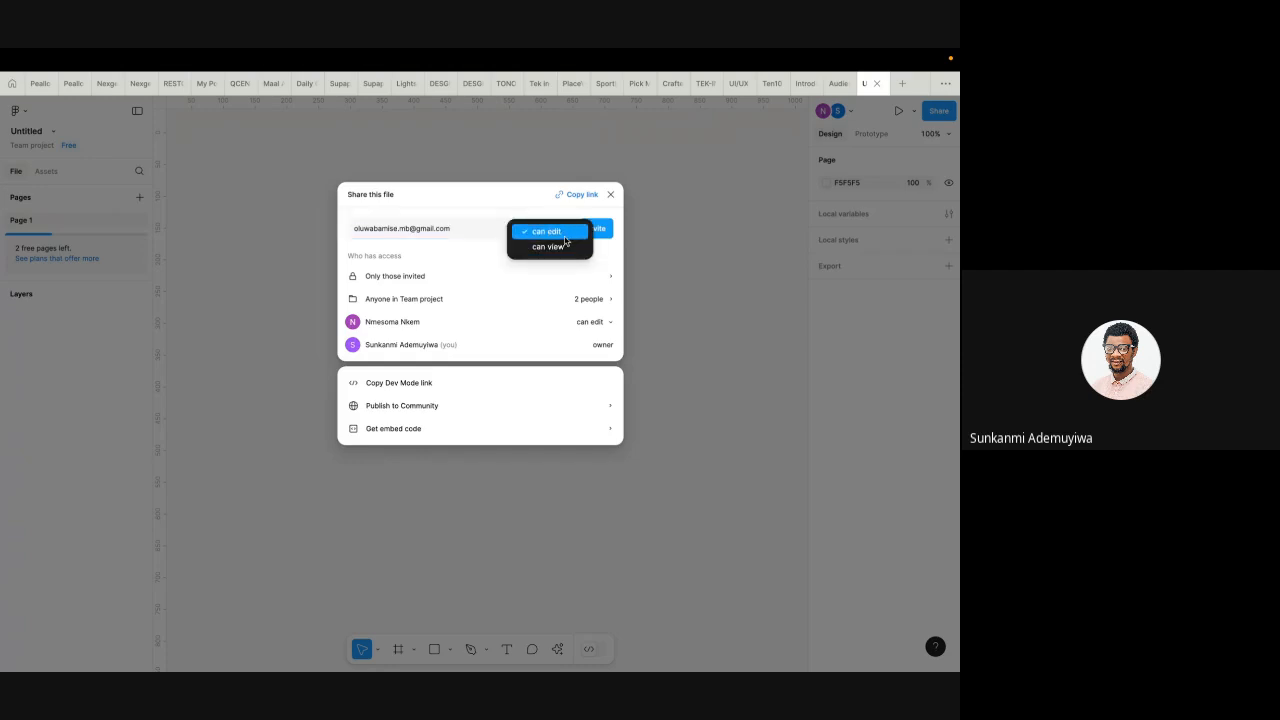
pyautogui.click(538, 305)
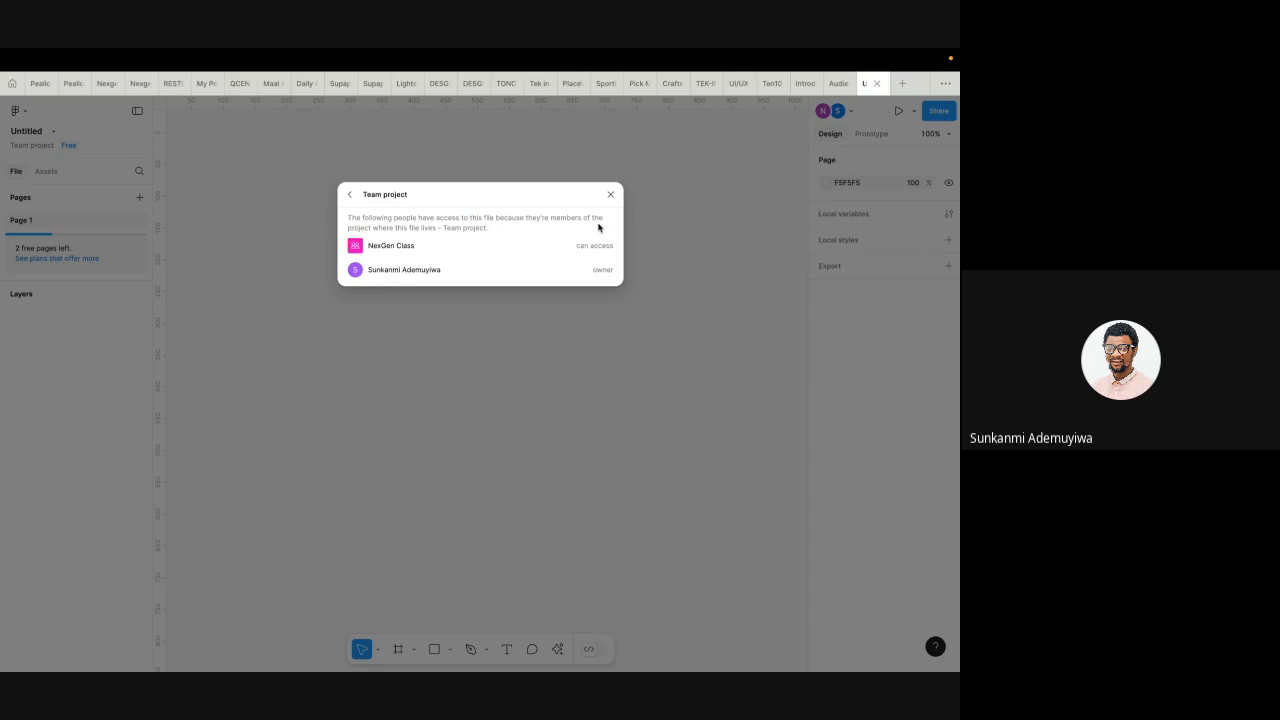
pyautogui.click(610, 195)
pyautogui.click(938, 112)
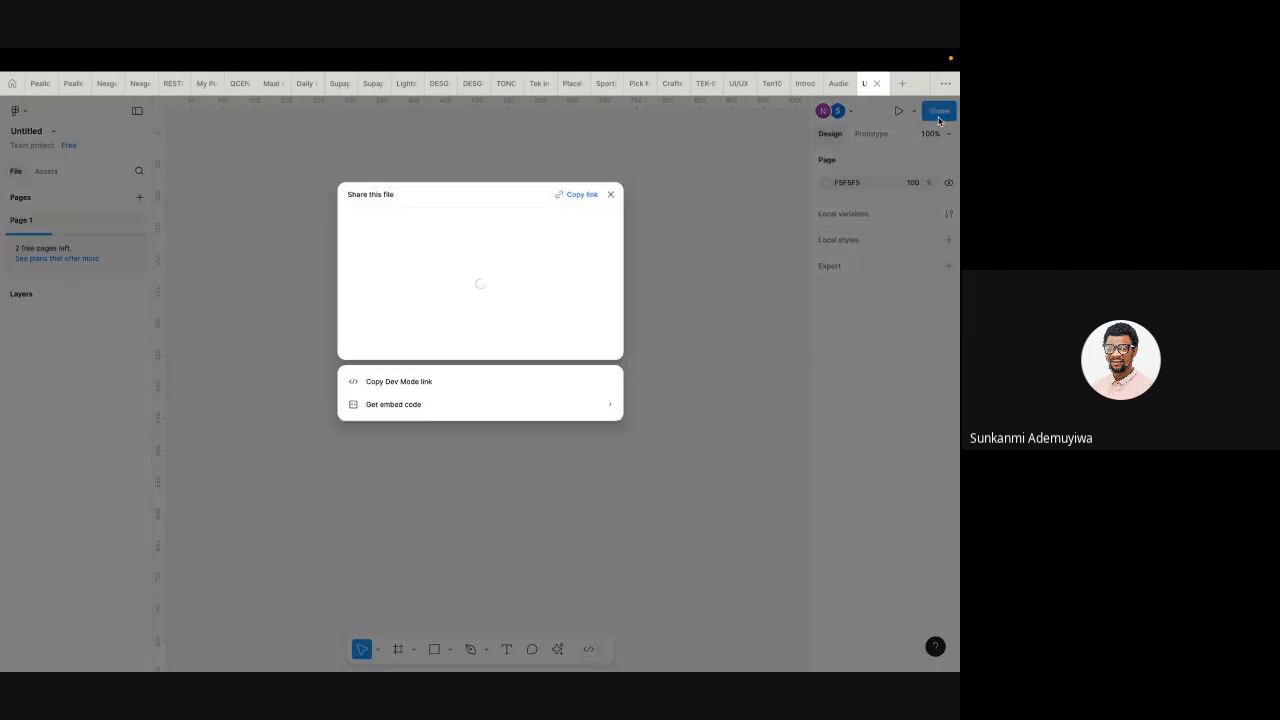
pyautogui.hotkey('ctrl', 'v')
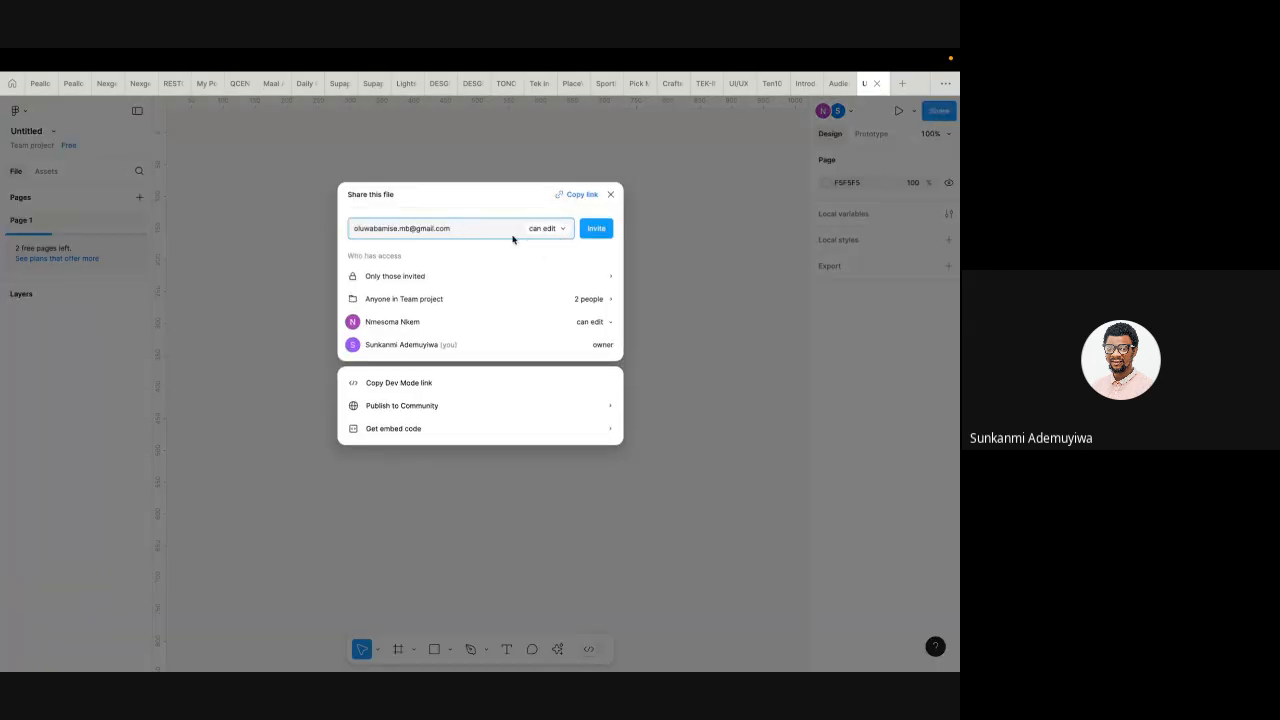
pyautogui.click(594, 230)
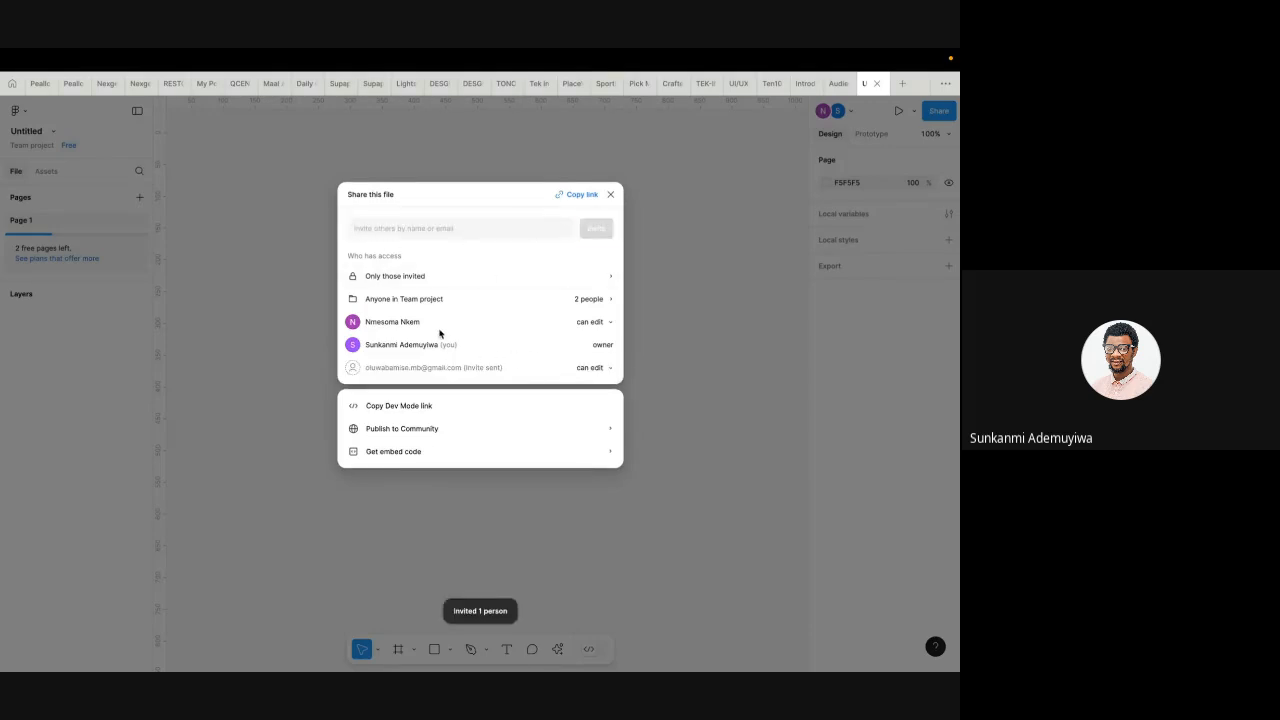
# - Review the existing collaborator's permission options and Team project's access list, and close the file's sharing settings
pyautogui.click(601, 324)
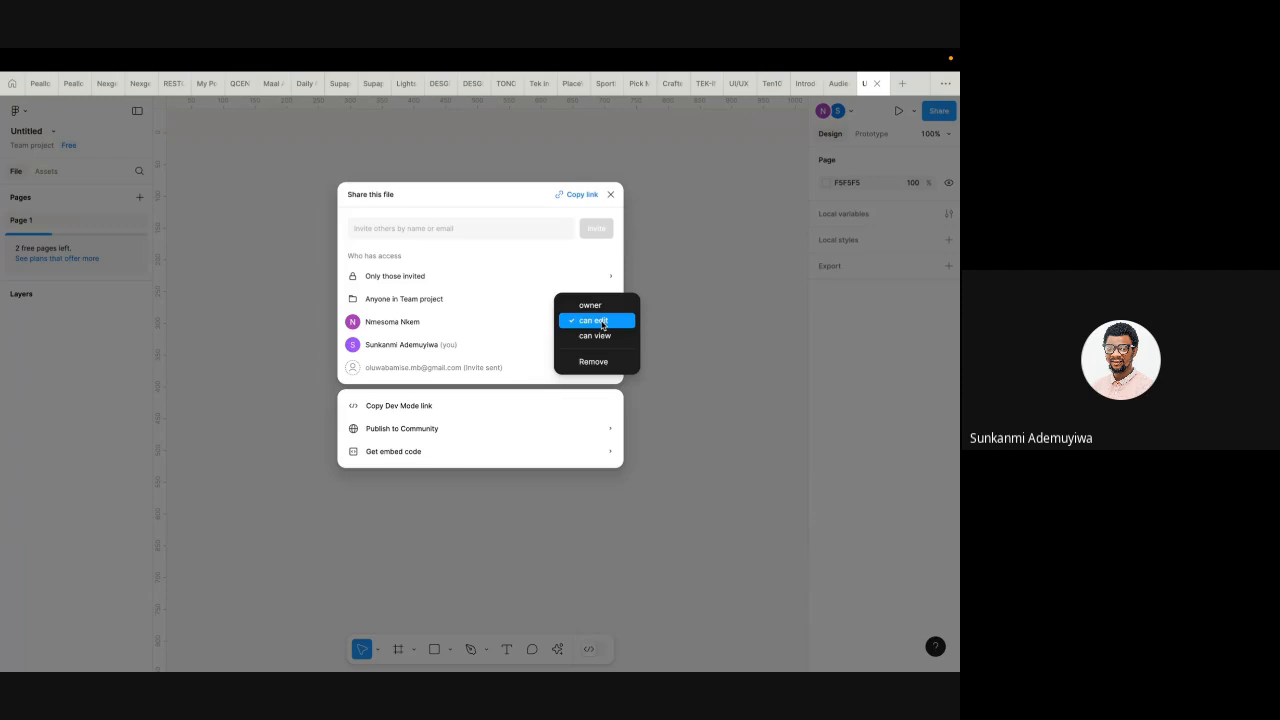
pyautogui.click(476, 328)
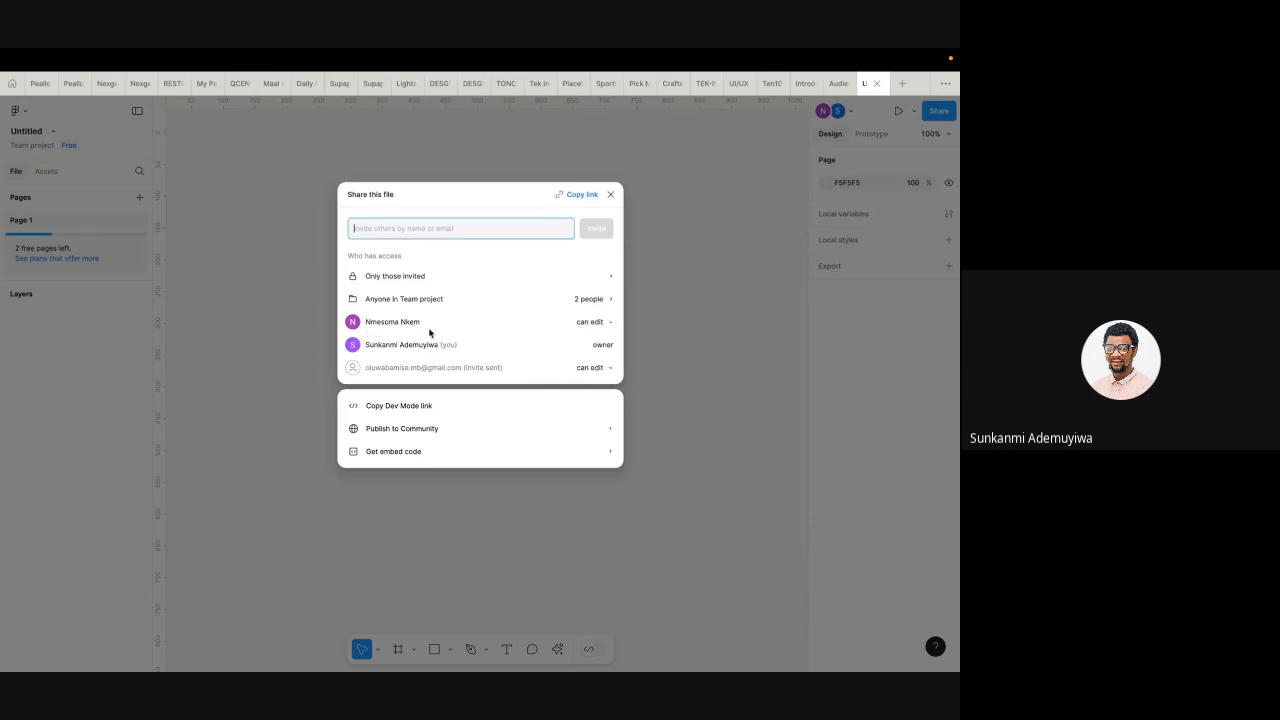
pyautogui.click(533, 300)
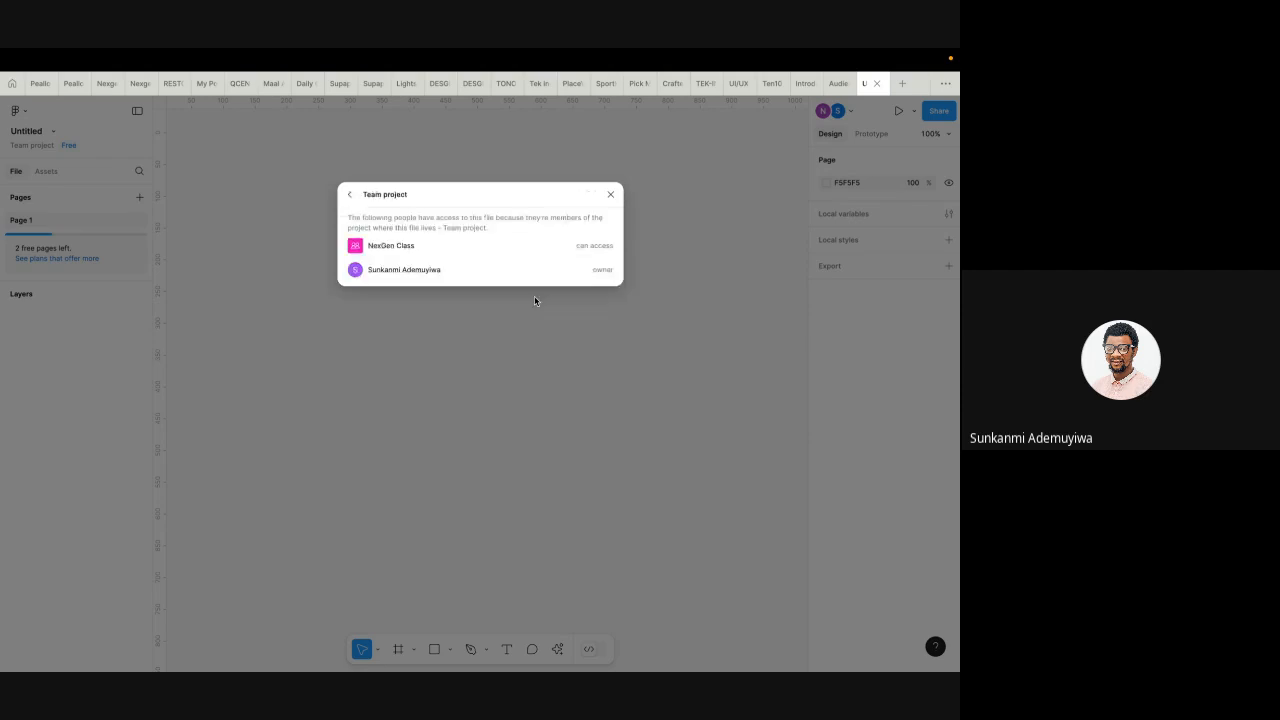
pyautogui.click(611, 194)
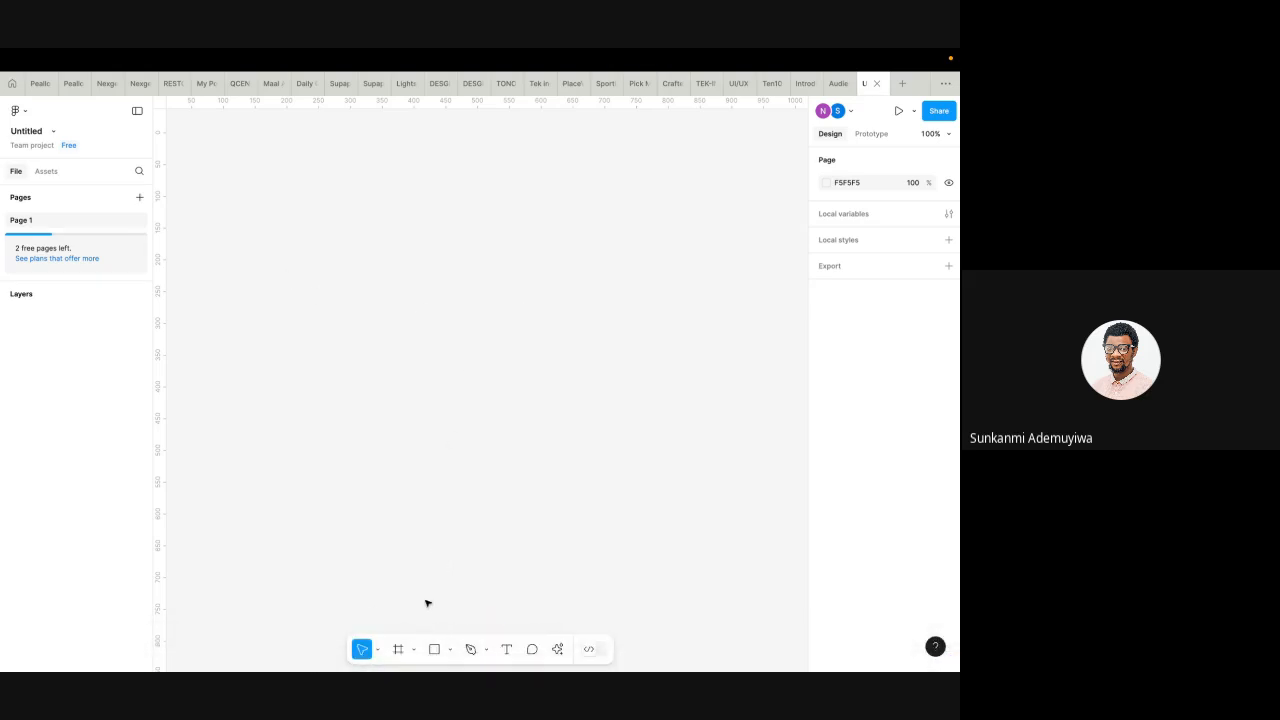
# - Draw a square about 221 × 221 in the upper middle of the canvas and fill it with red FF0000
pyautogui.click(434, 649)
pyautogui.moveTo(348, 224); pyautogui.dragTo(490, 364)
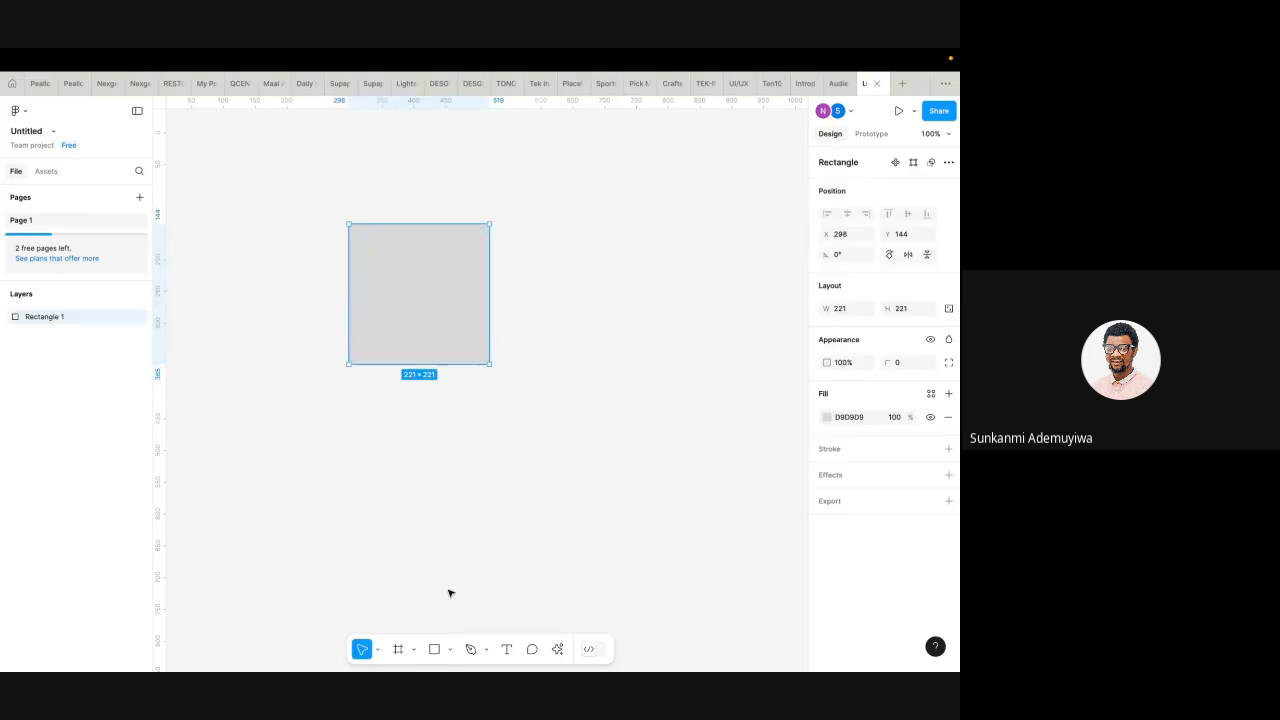
pyautogui.click(825, 418)
pyautogui.moveTo(766, 420); pyautogui.dragTo(869, 344)
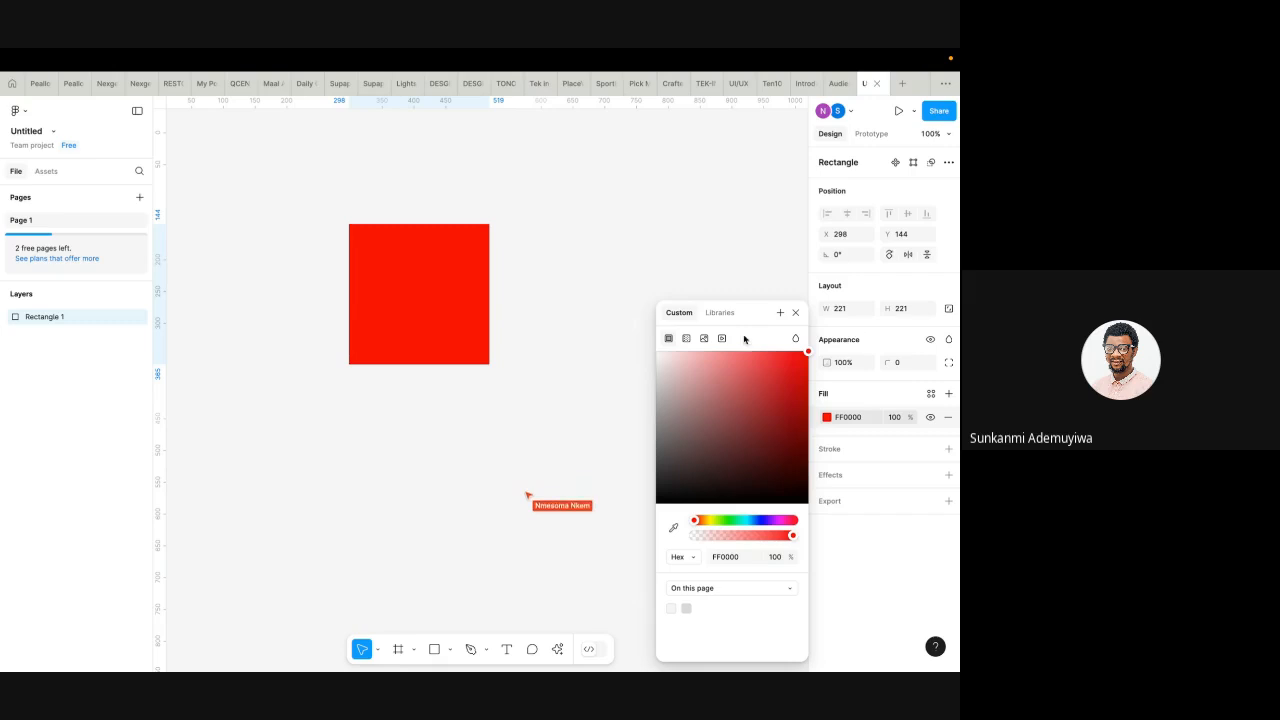
pyautogui.click(528, 272)
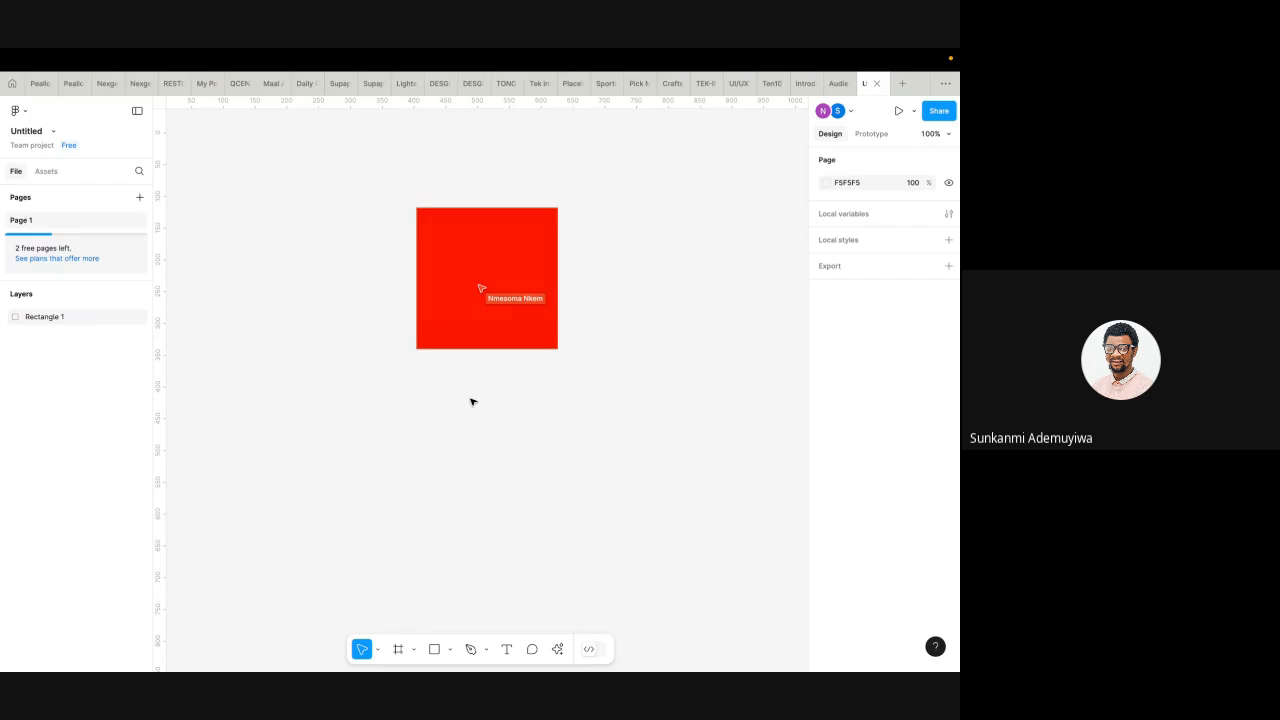
# - Check the Google Meet call, return to Figma and review who has access to the design file
pyautogui.press('super+Tab')
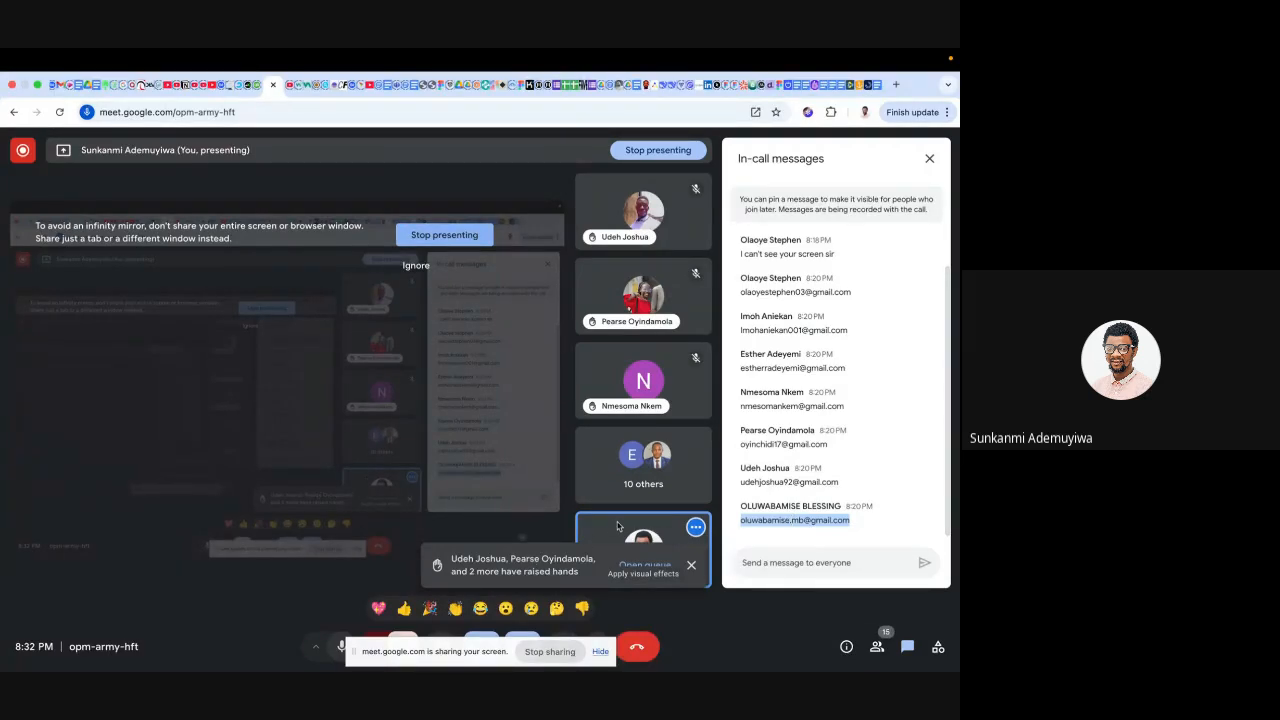
pyautogui.press('super+Tab')
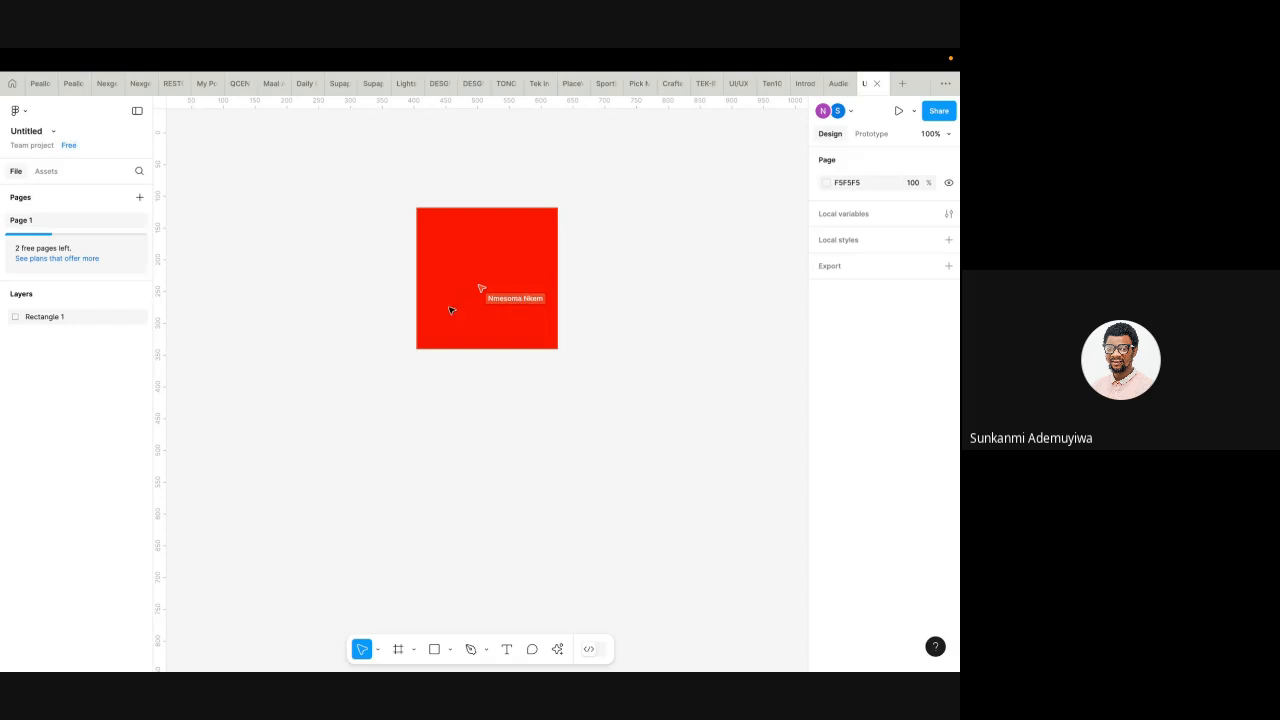
pyautogui.click(451, 310)
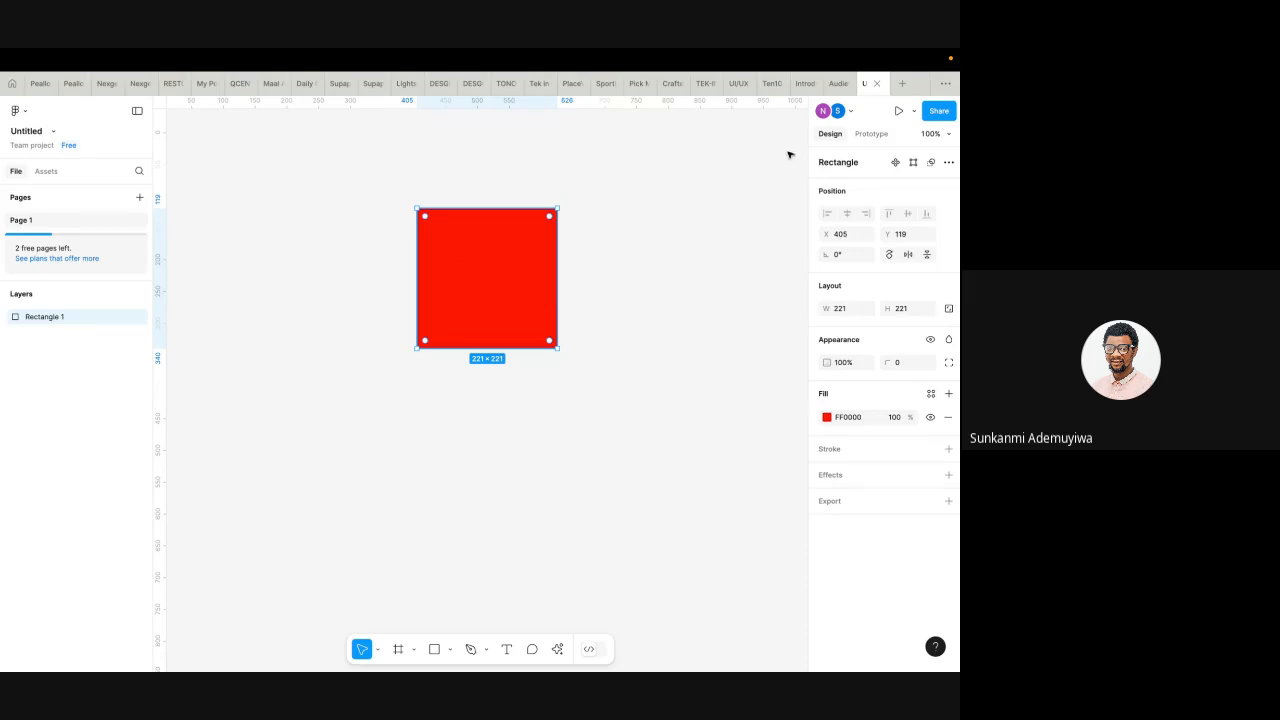
pyautogui.click(939, 112)
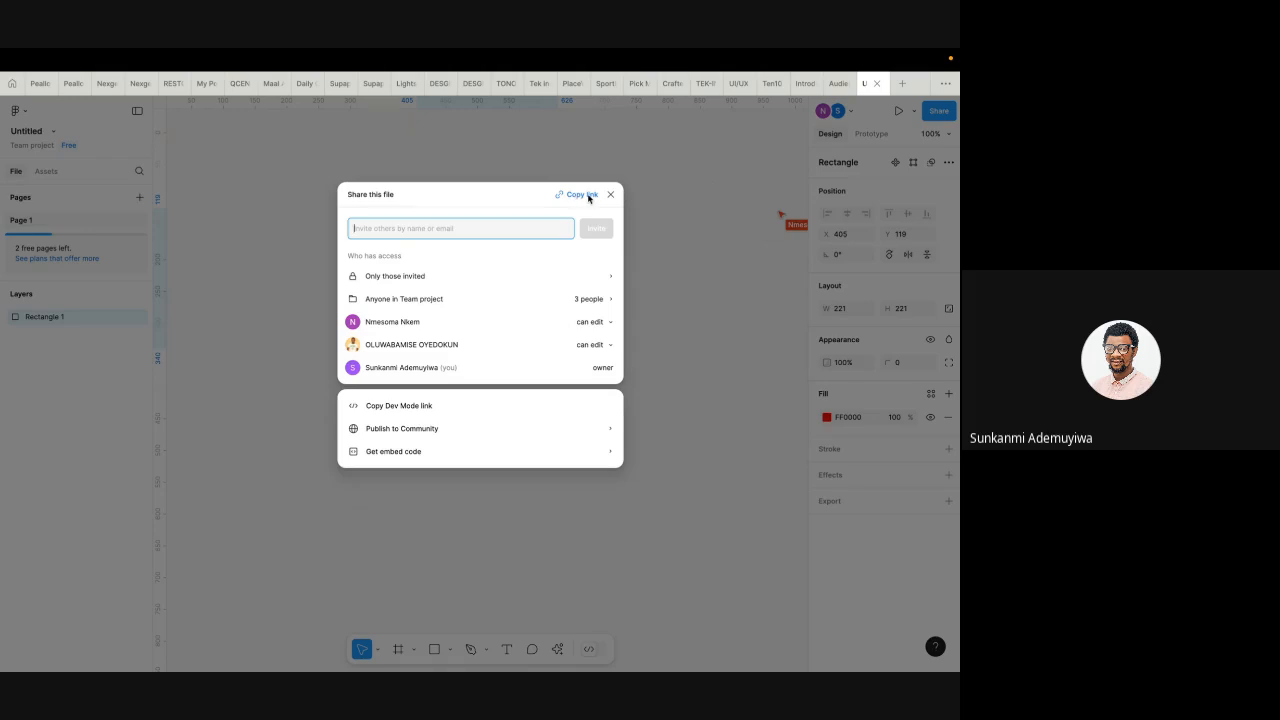
pyautogui.click(687, 230)
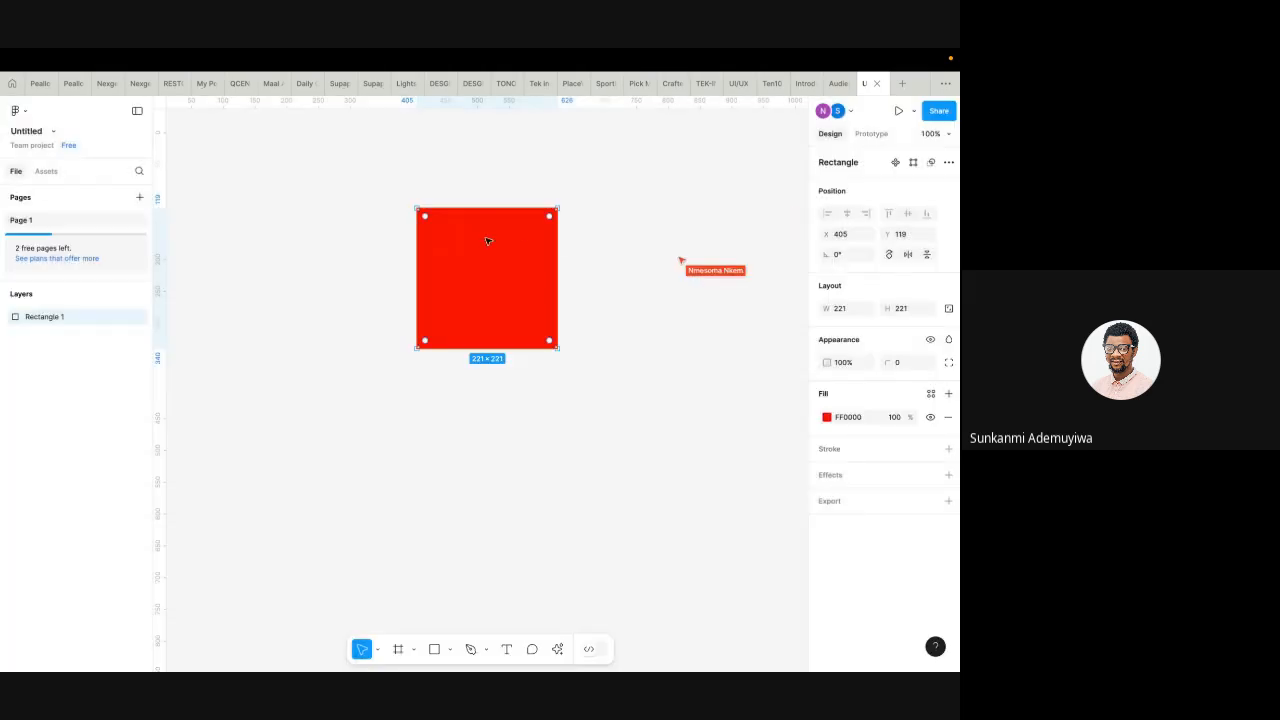
# - Widen the red square into a rectangle about 315 wide
pyautogui.moveTo(557, 265); pyautogui.dragTo(615, 272)
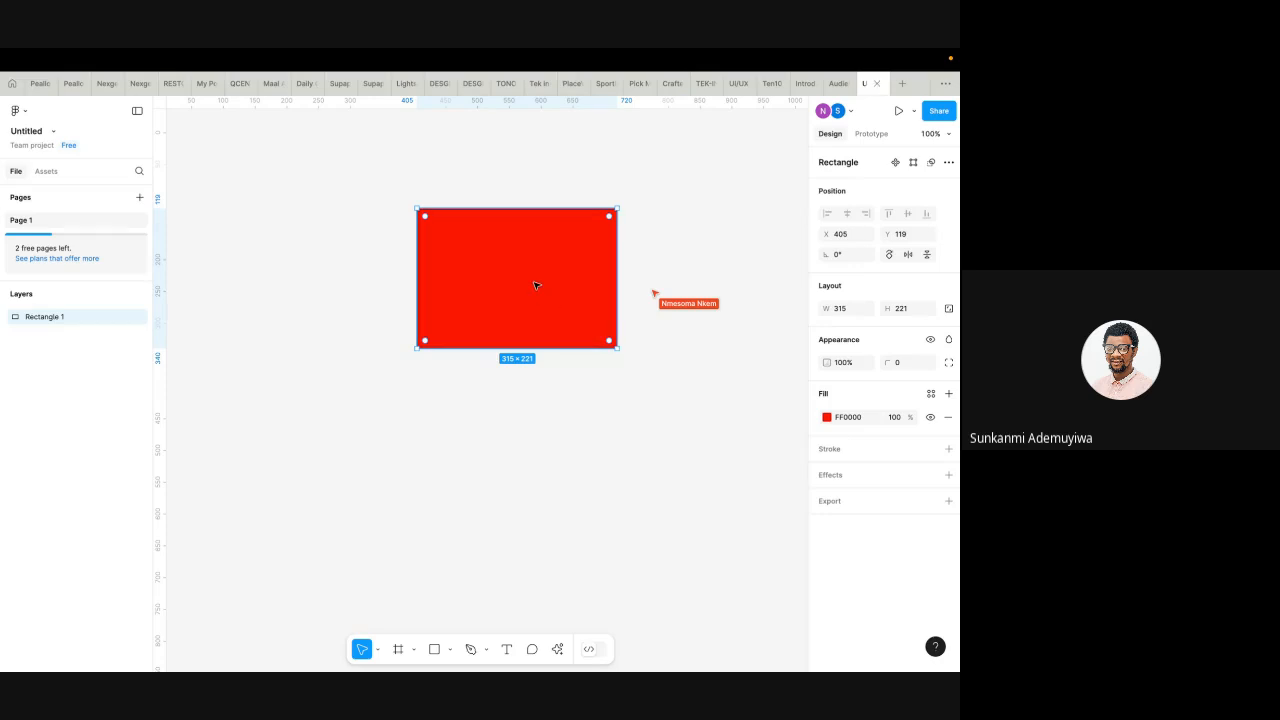
pyautogui.scroll(1, 491, 319)
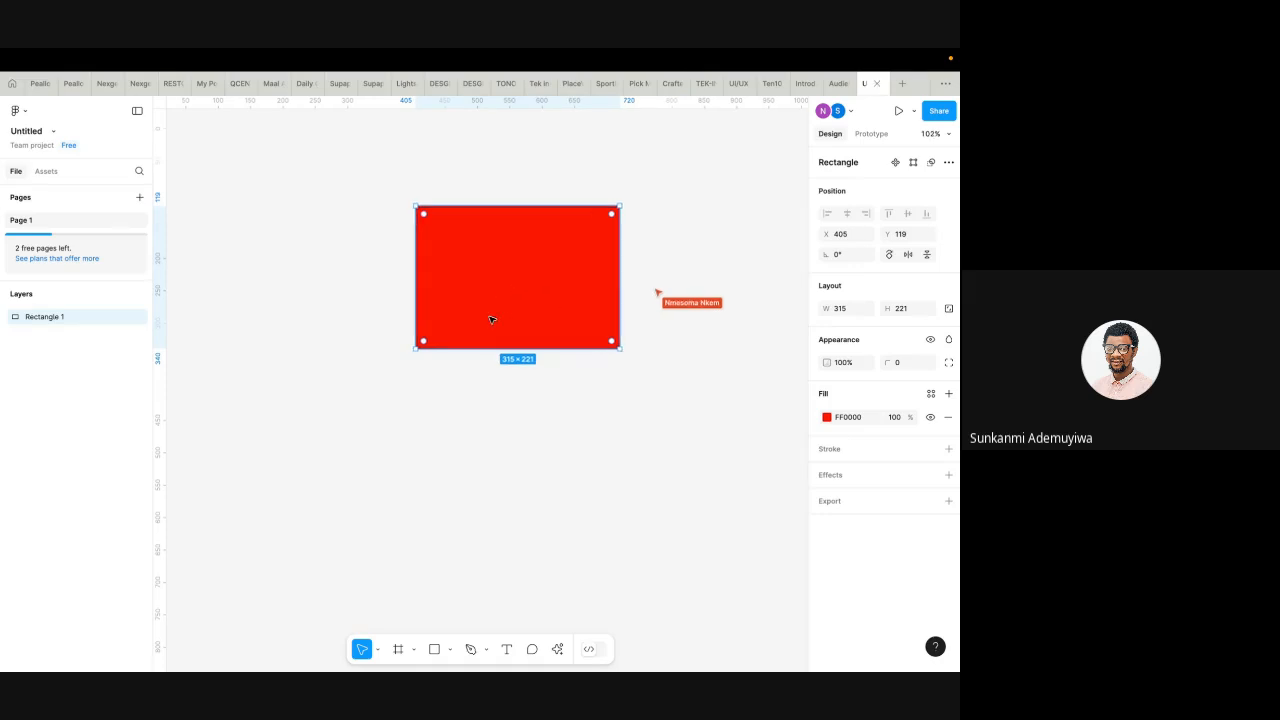
# - Recheck who has access to the design file, close the sharing settings and delete the red rectangle
pyautogui.scroll(-10, 491, 319)
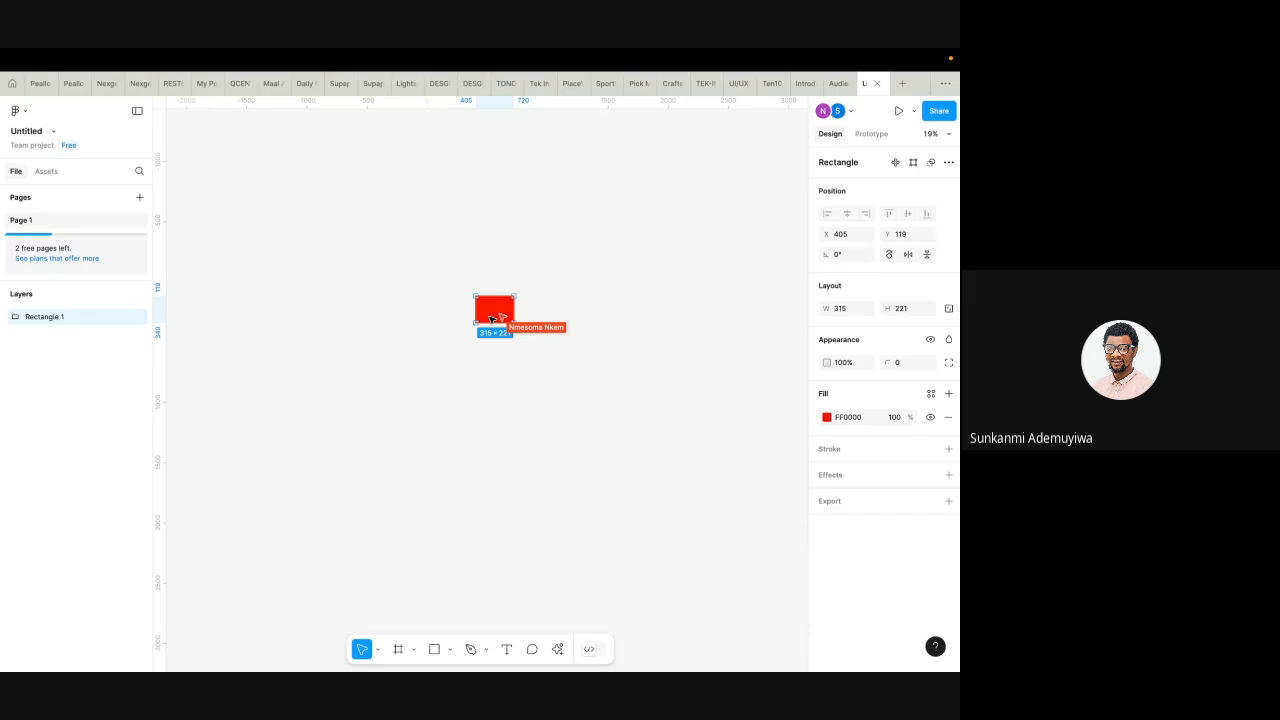
pyautogui.scroll(10, 491, 319)
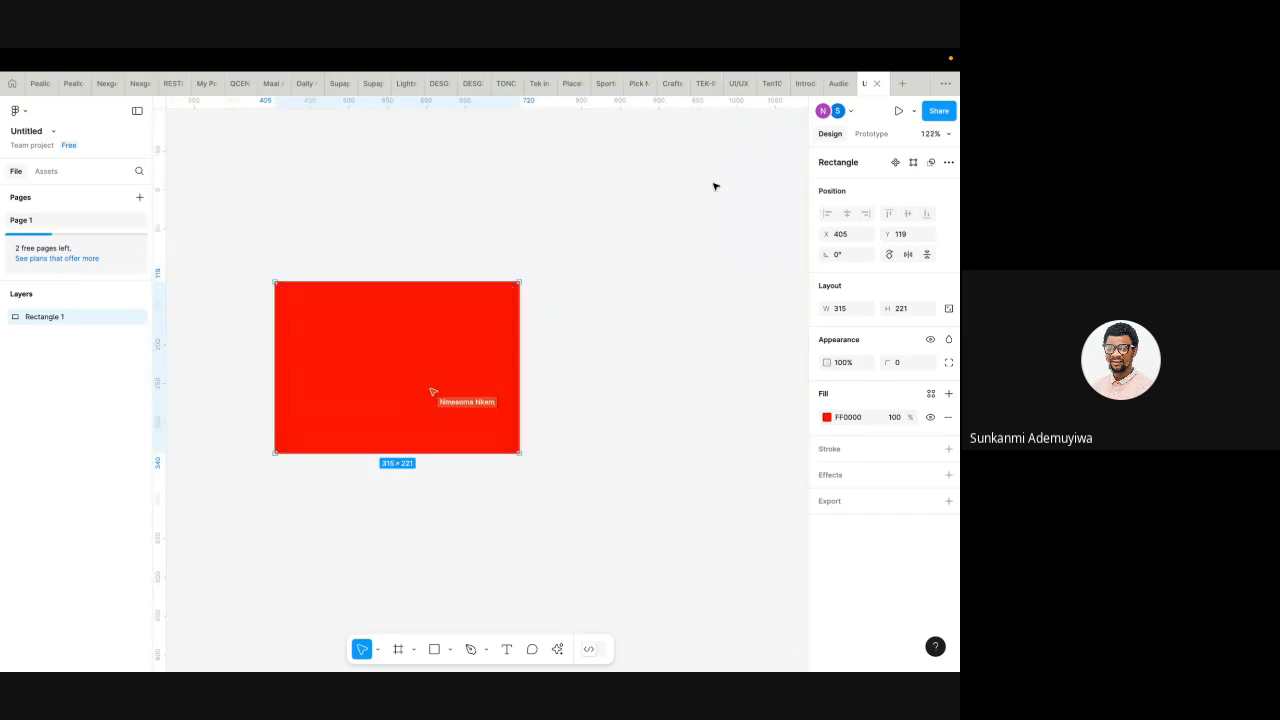
pyautogui.click(939, 111)
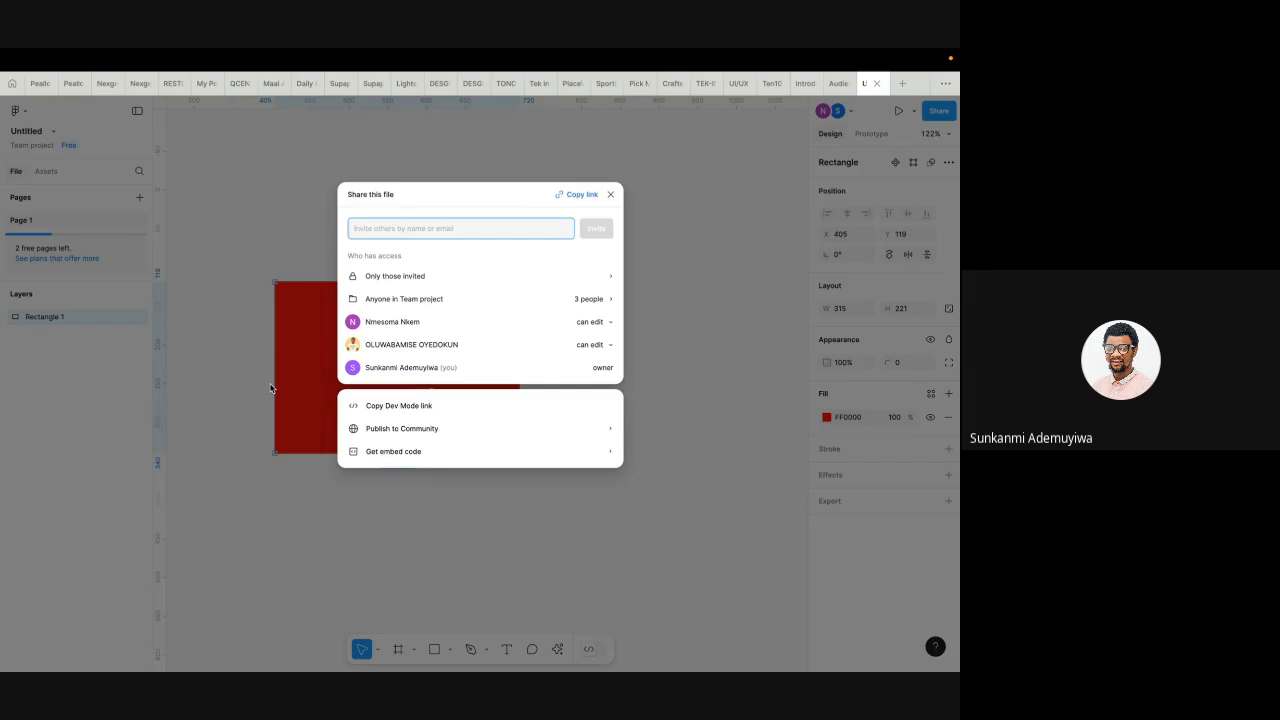
pyautogui.click(234, 184)
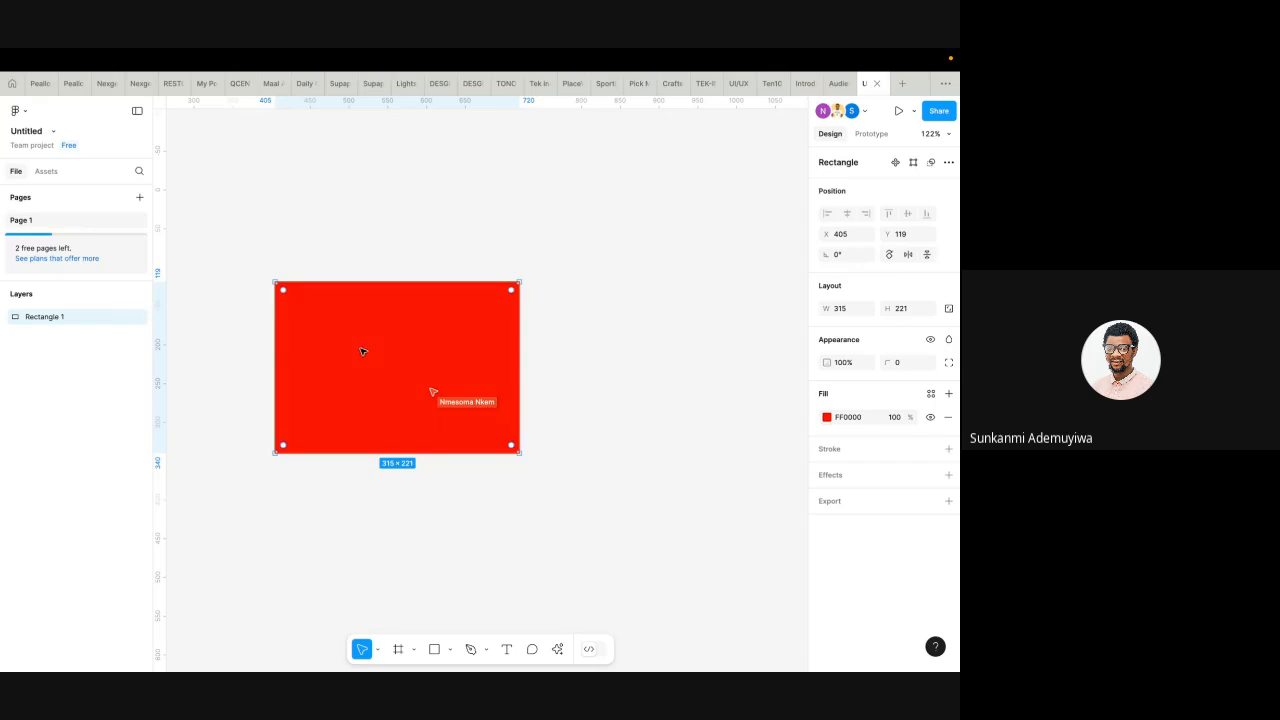
pyautogui.press('Delete')
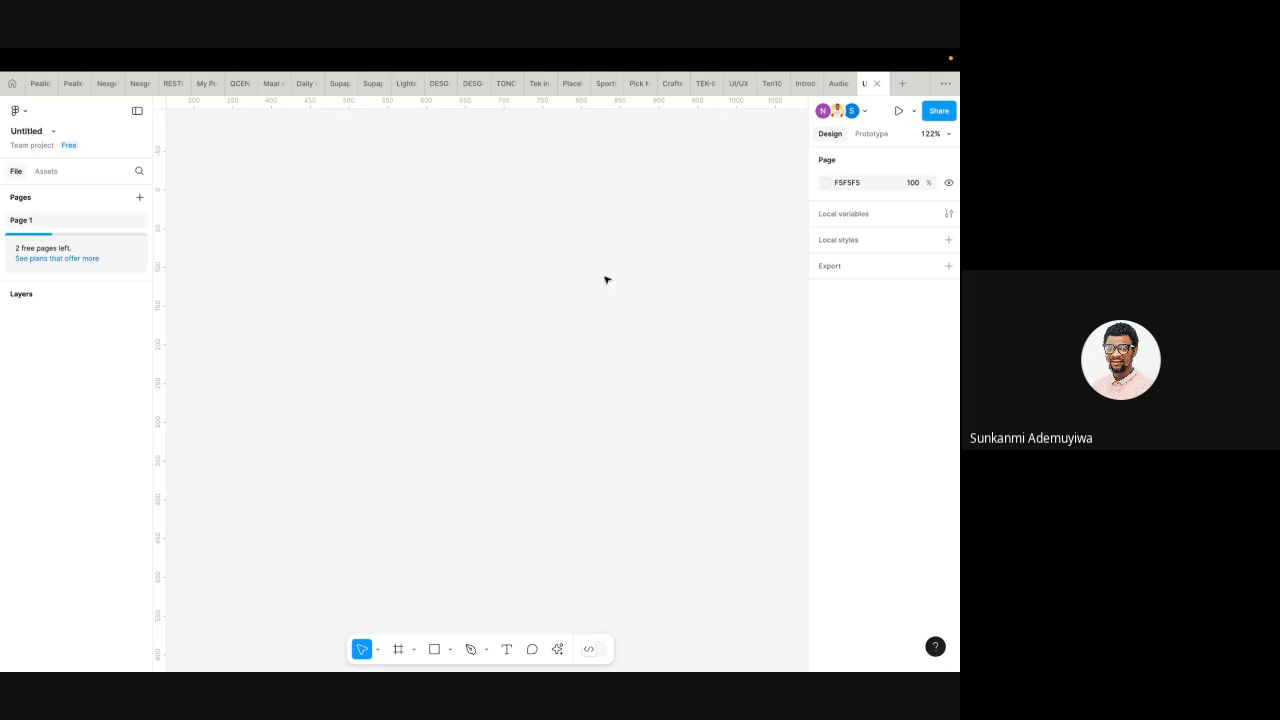
# - Examine the available Edit and File commands and the options of the move, frame and shape tools
pyautogui.click(24, 113)
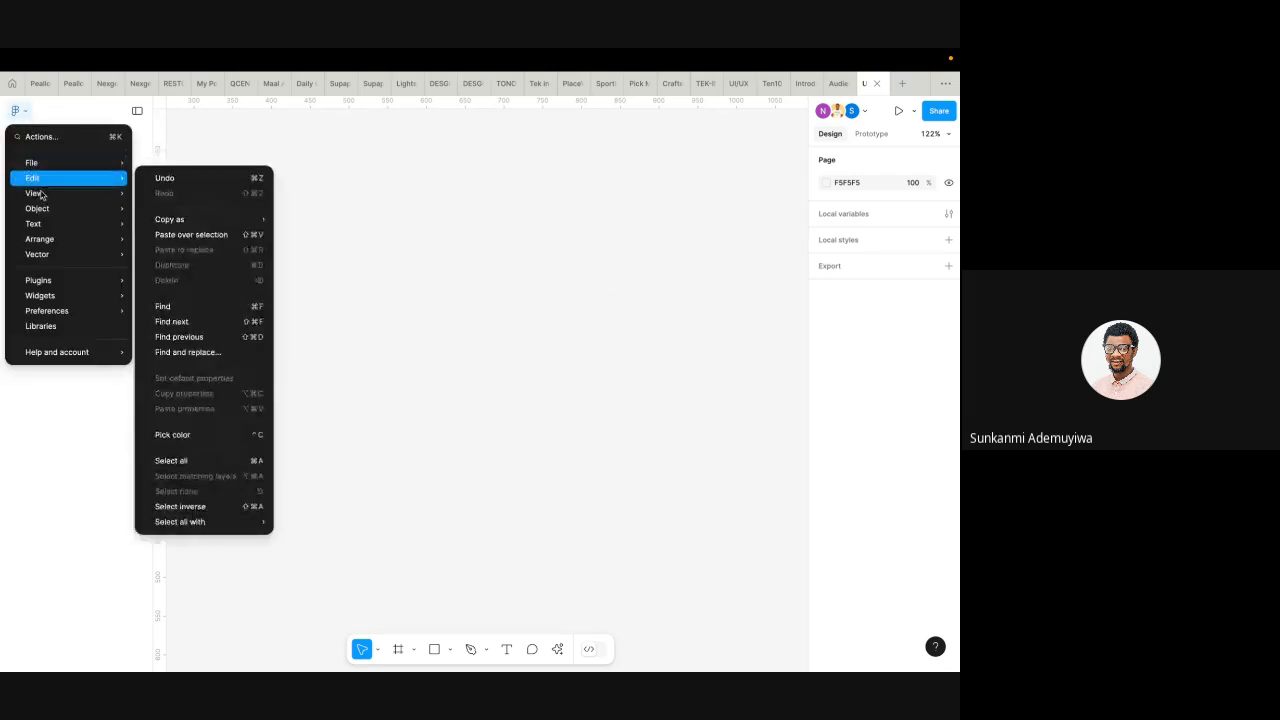
pyautogui.moveTo(67, 163)
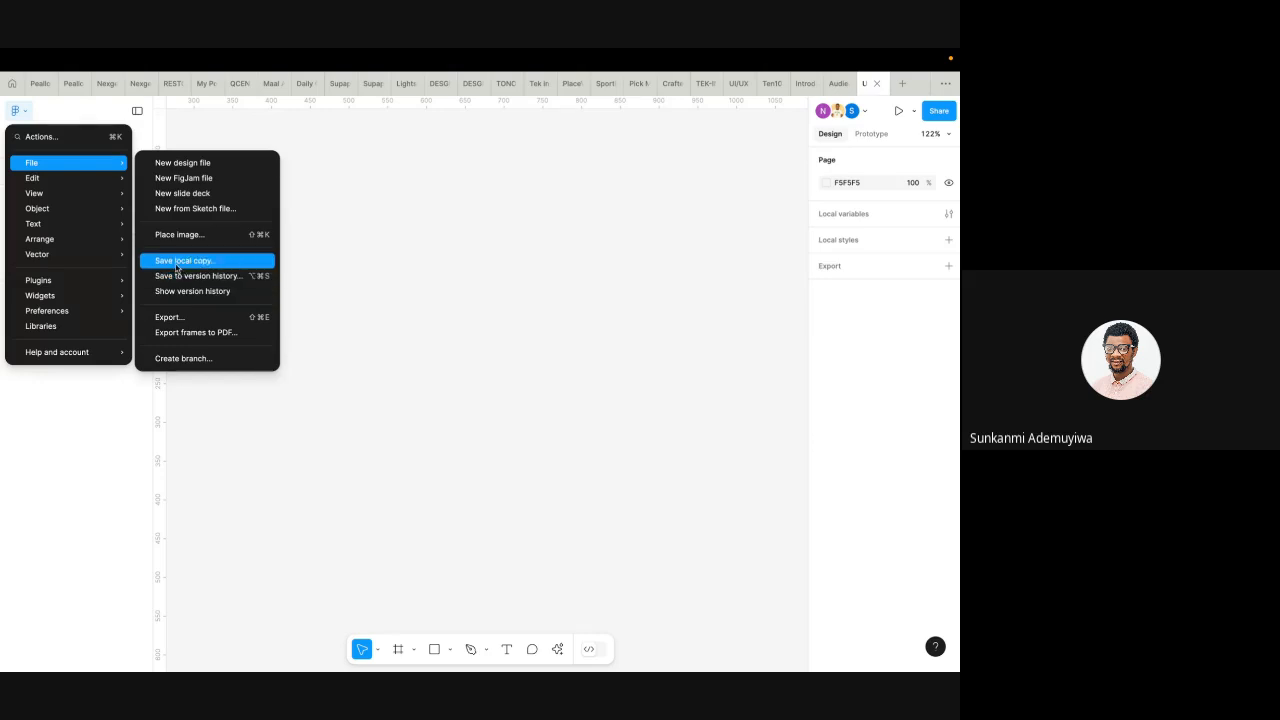
pyautogui.click(481, 255)
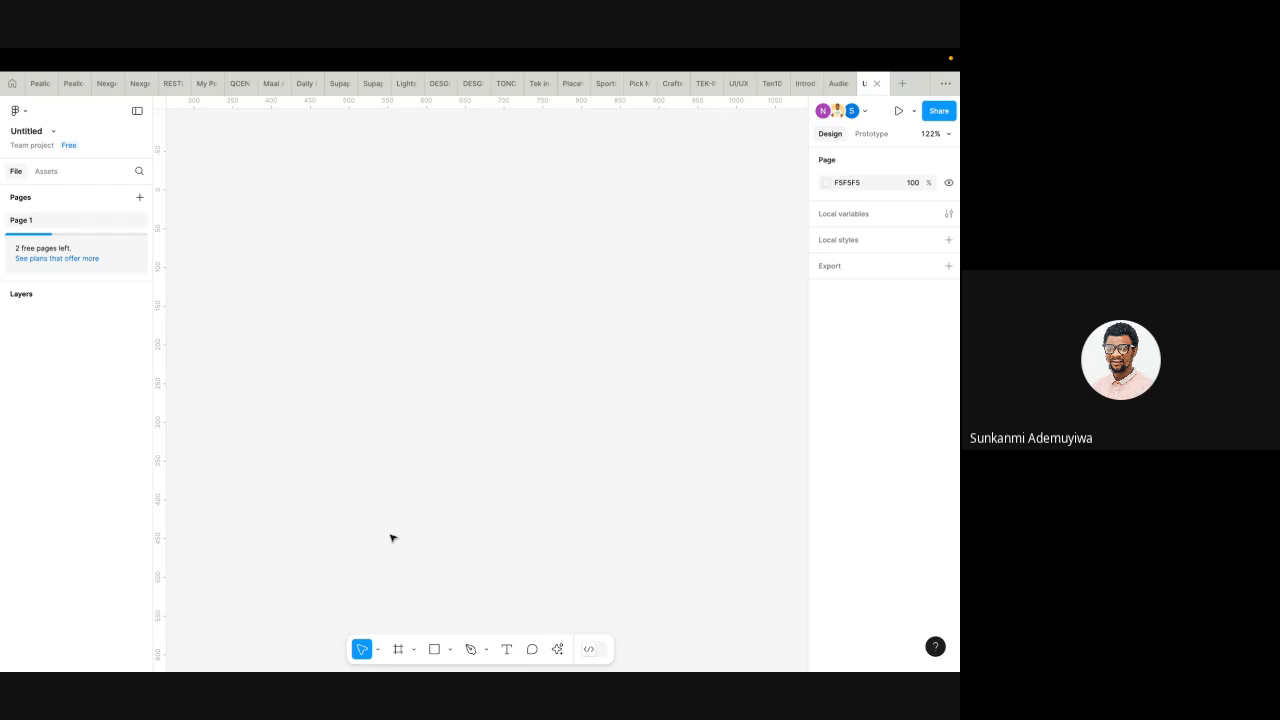
pyautogui.click(378, 650)
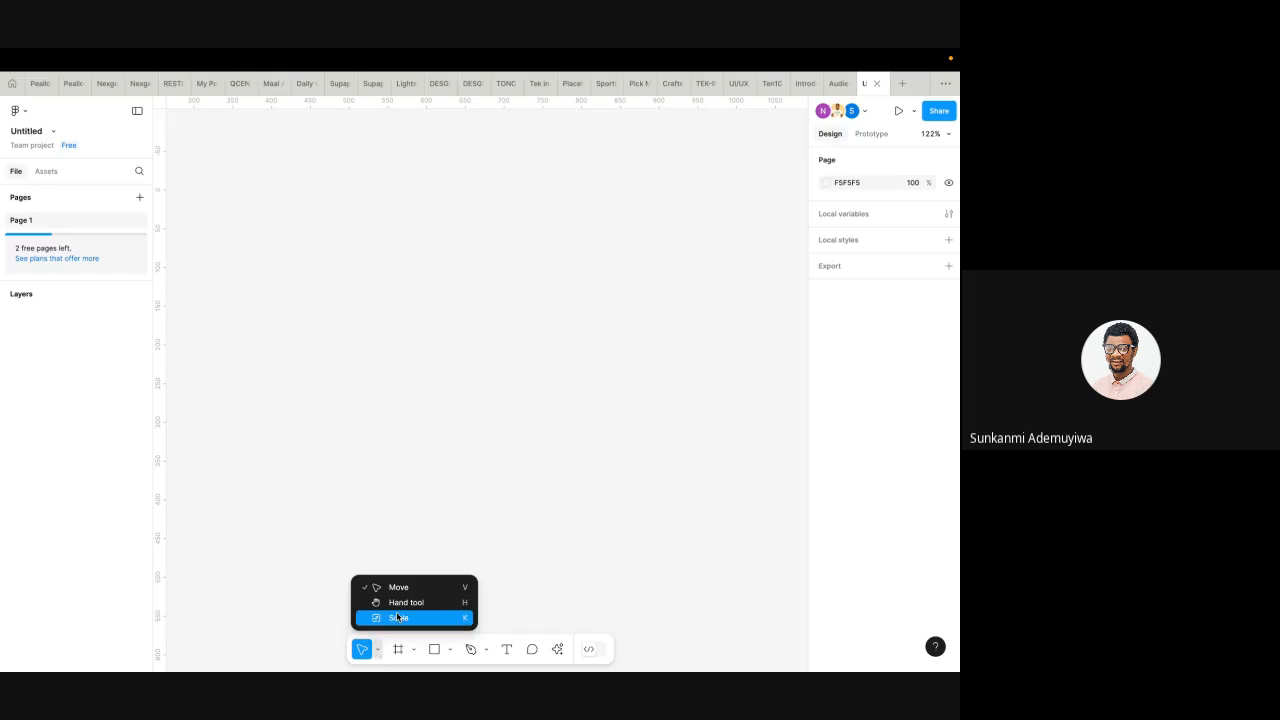
pyautogui.click(433, 532)
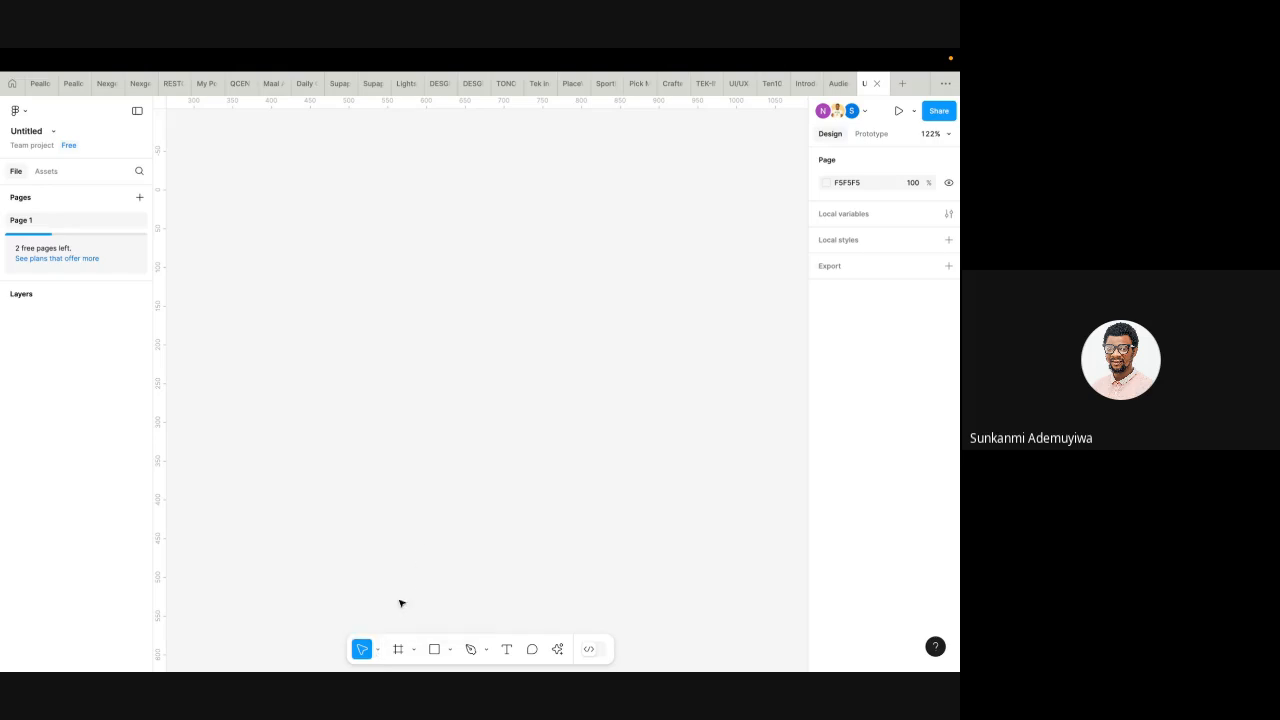
pyautogui.click(379, 652)
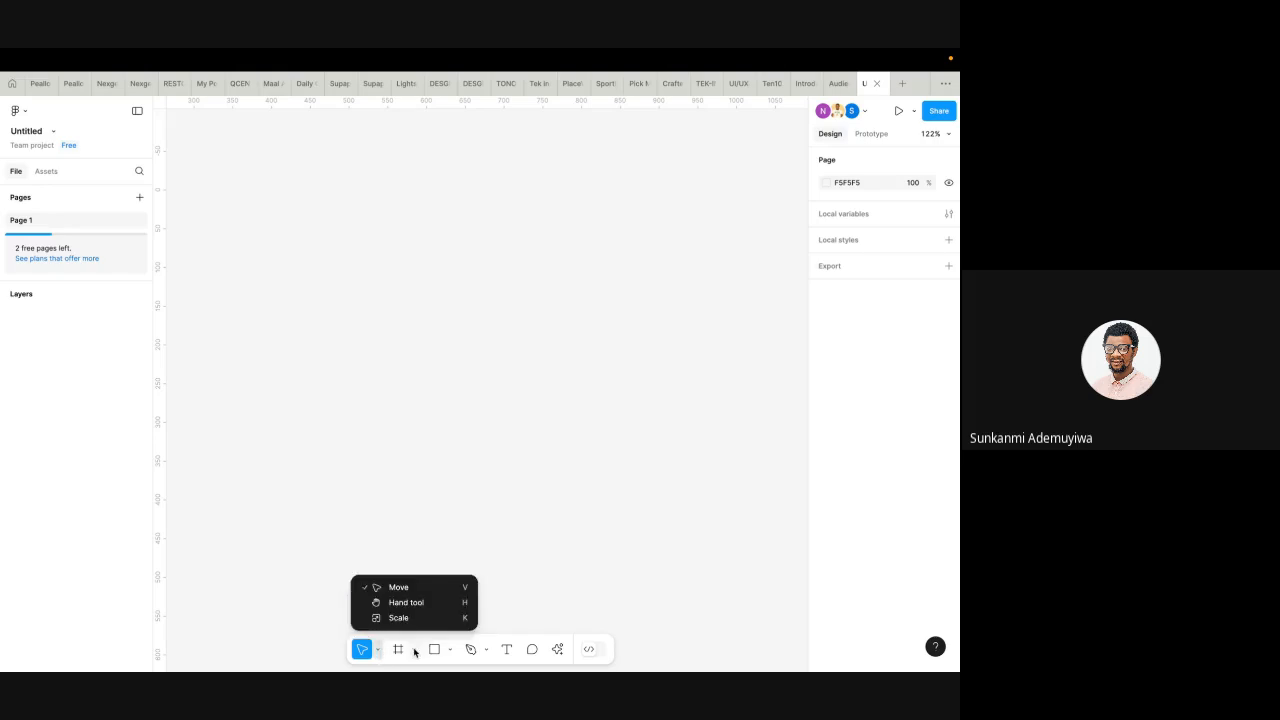
pyautogui.click(414, 650)
pyautogui.click(451, 650)
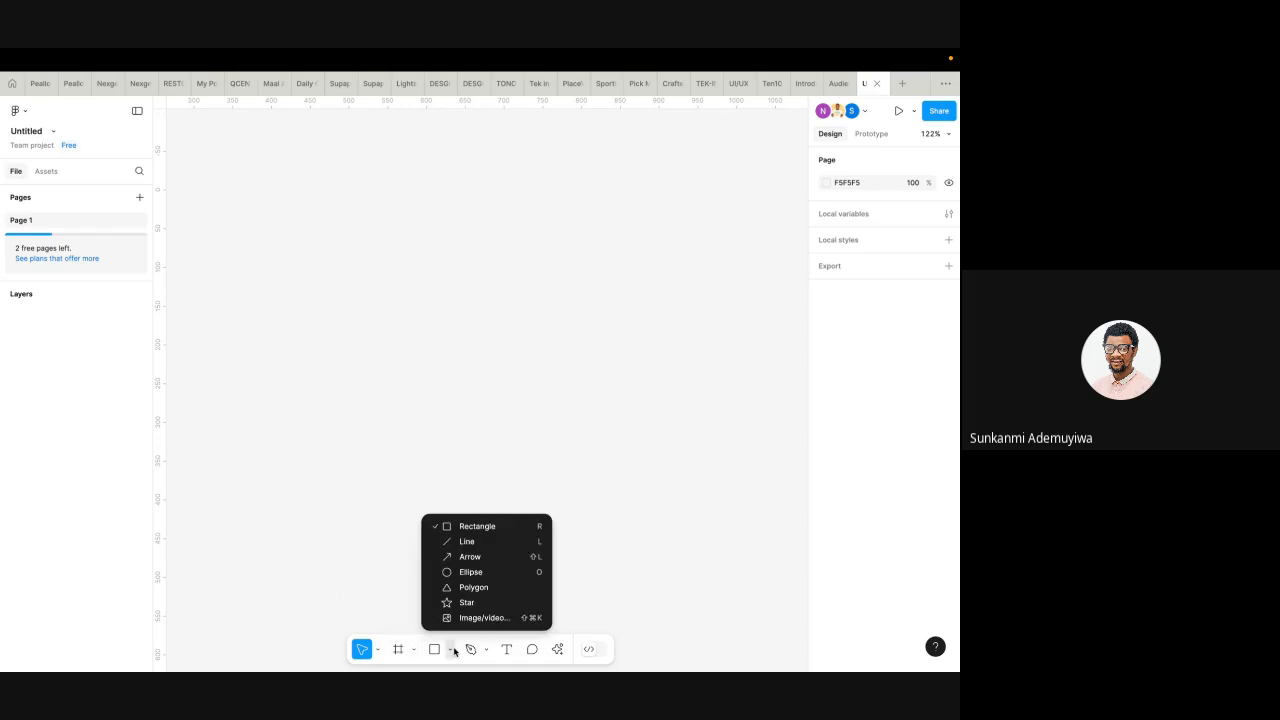
pyautogui.click(378, 650)
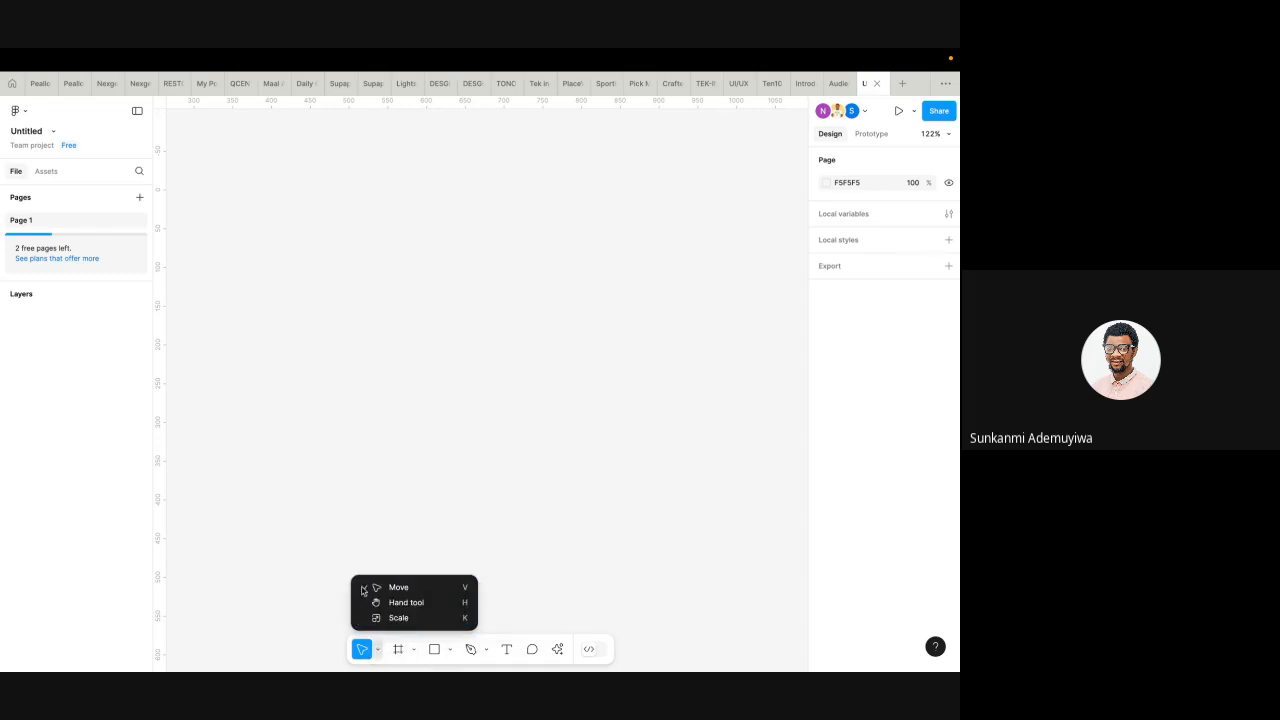
pyautogui.click(430, 498)
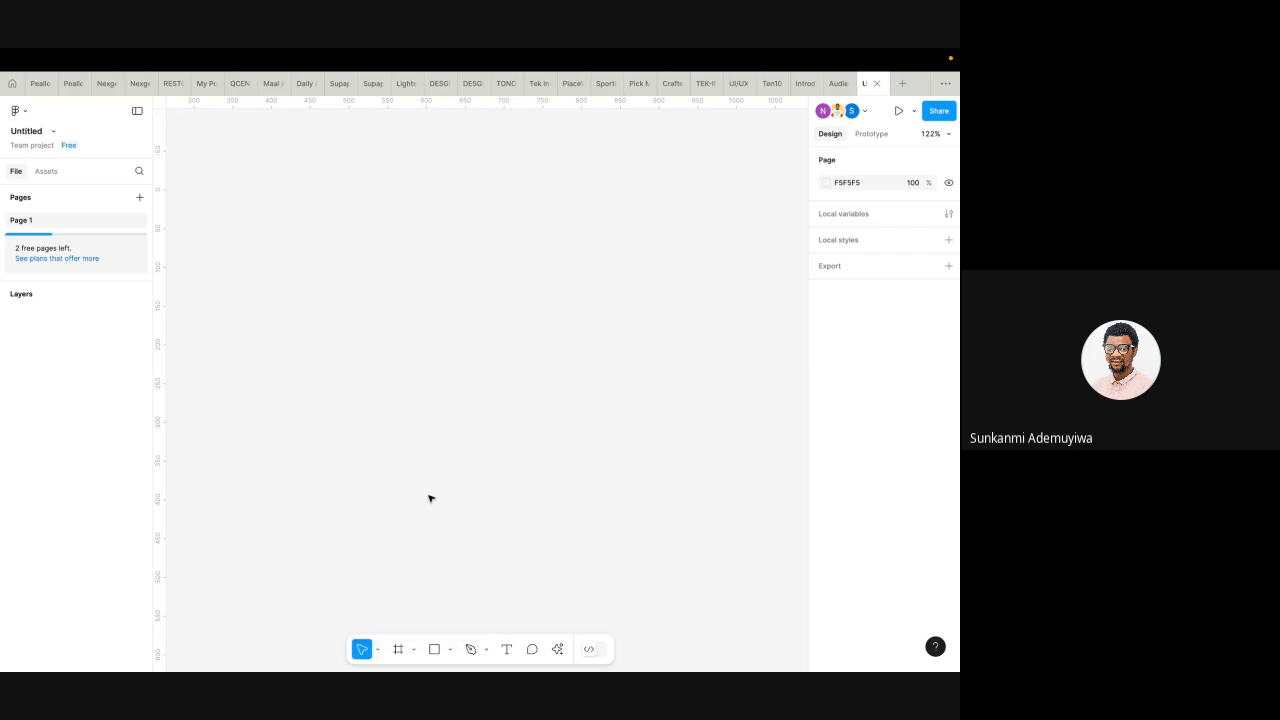
# - Draw a square about 301 × 301 on the empty canvas and fill it with red FF0000
pyautogui.click(435, 650)
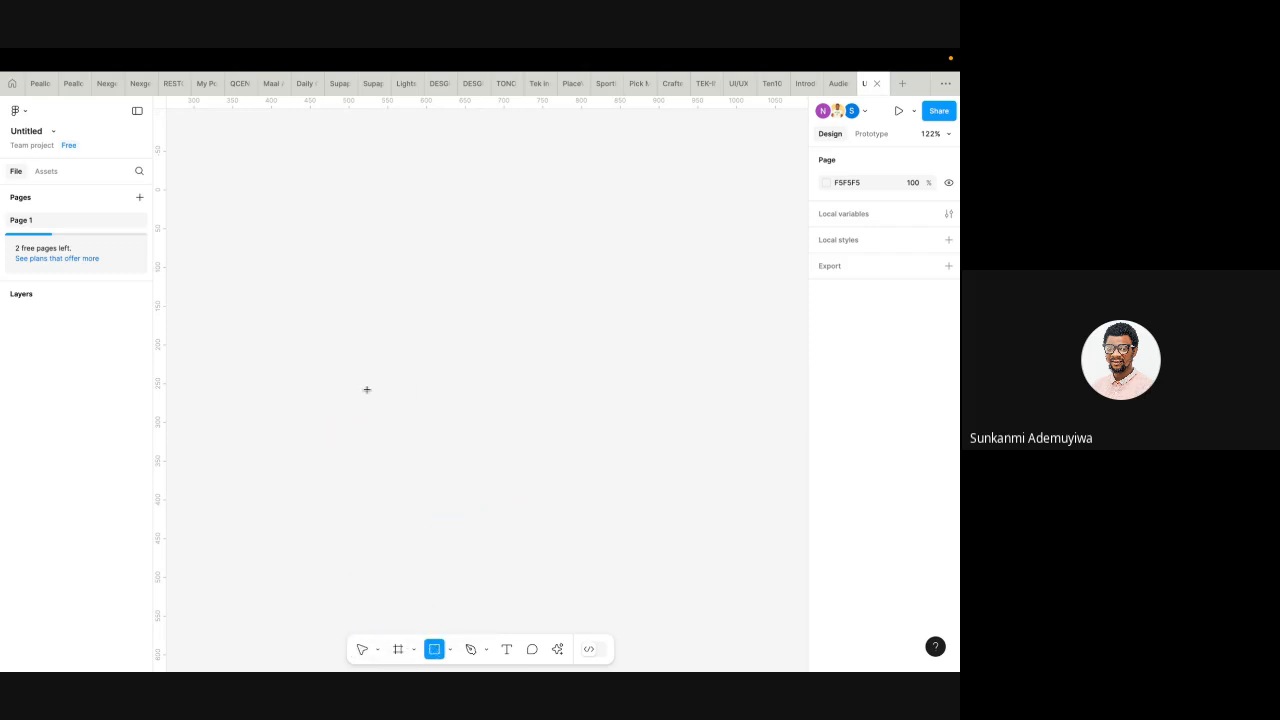
pyautogui.moveTo(319, 247)
pyautogui.mouseDown()
pyautogui.moveTo(528, 411)
pyautogui.moveTo(531, 460)
pyautogui.moveTo(552, 451)
pyautogui.mouseUp()
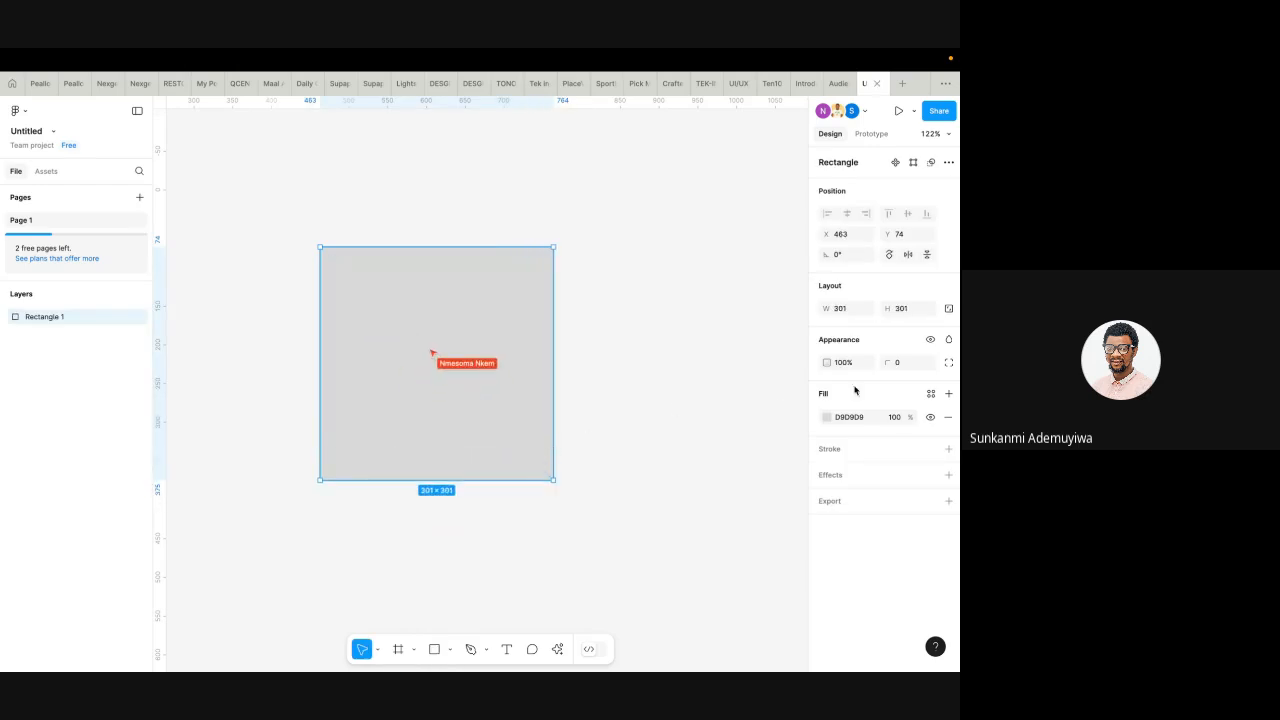
pyautogui.click(827, 417)
pyautogui.write('FF0000')
pyautogui.press('Return')
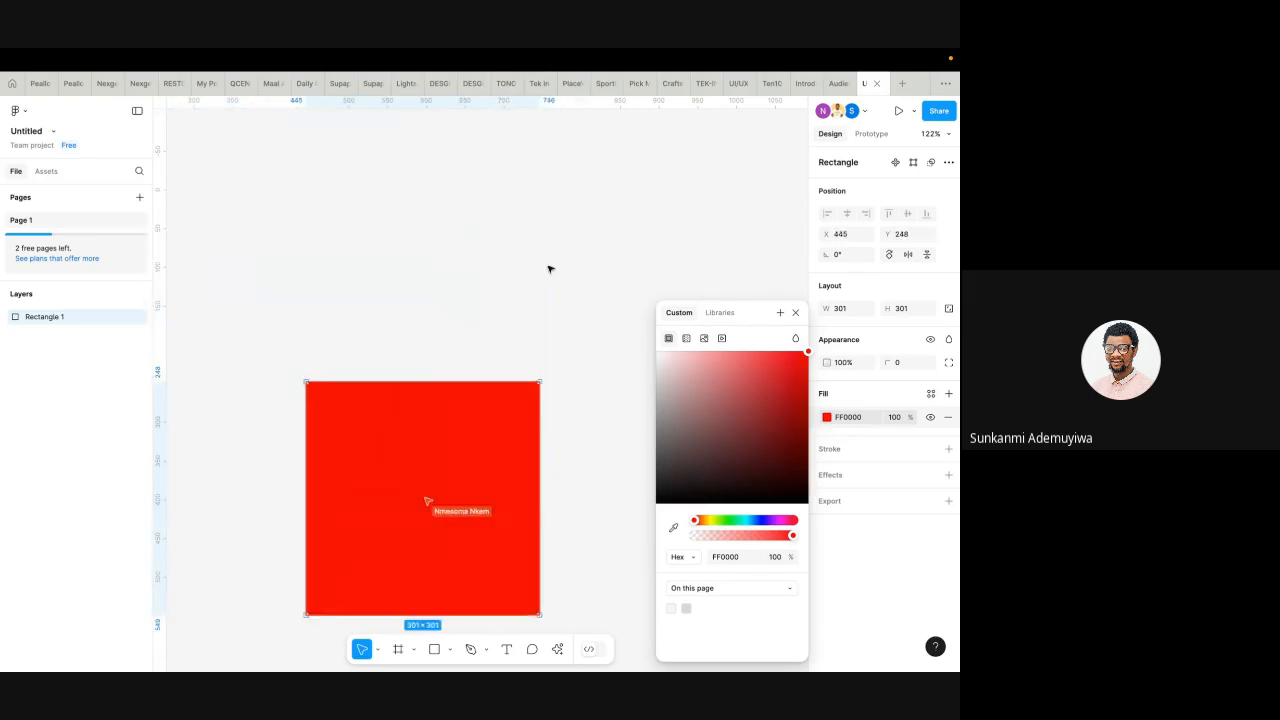
pyautogui.click(664, 232)
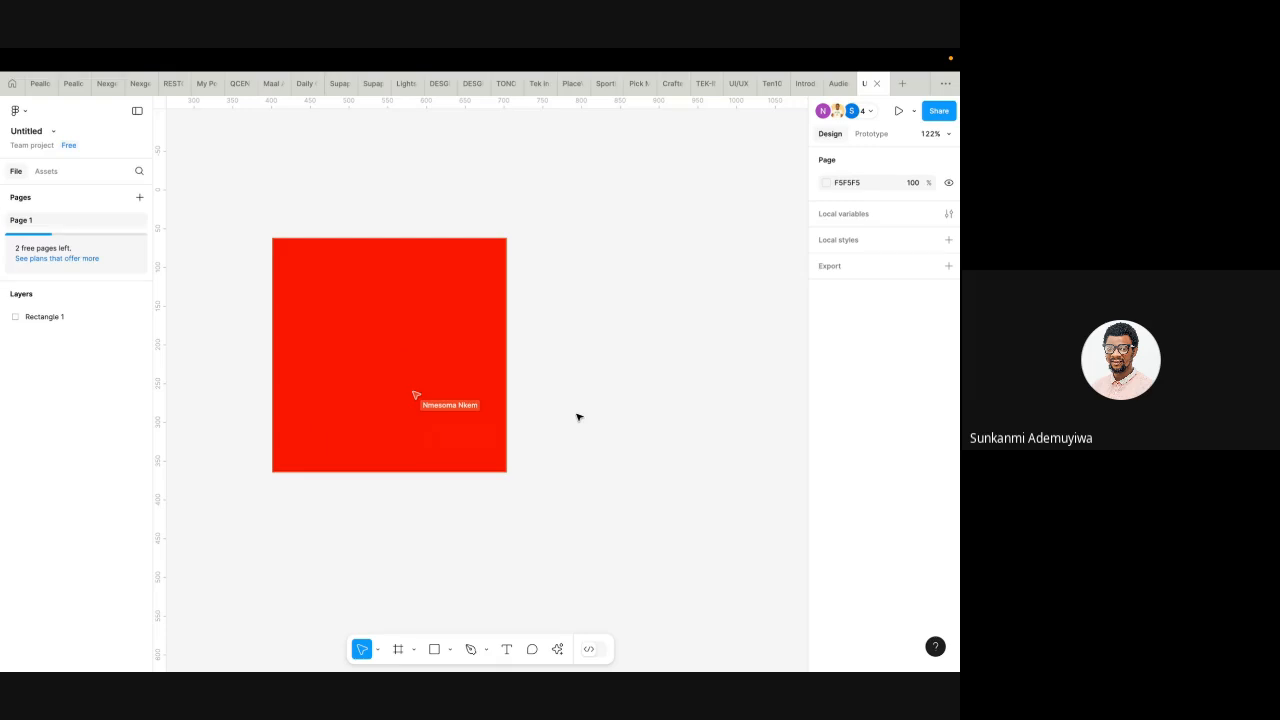
# - Demonstrate the Move tool by repositioning the red square, leaving it at about X 333, Y 161
pyautogui.moveTo(406, 342); pyautogui.dragTo(505, 339)
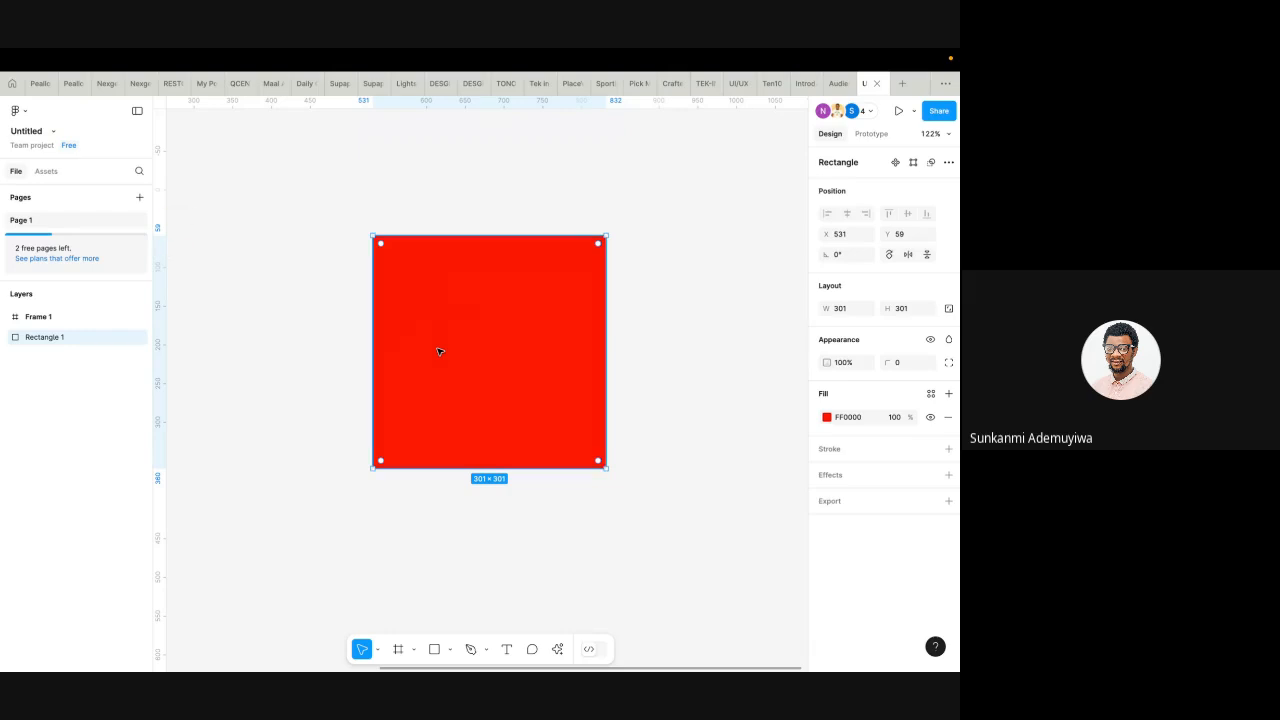
pyautogui.click(377, 650)
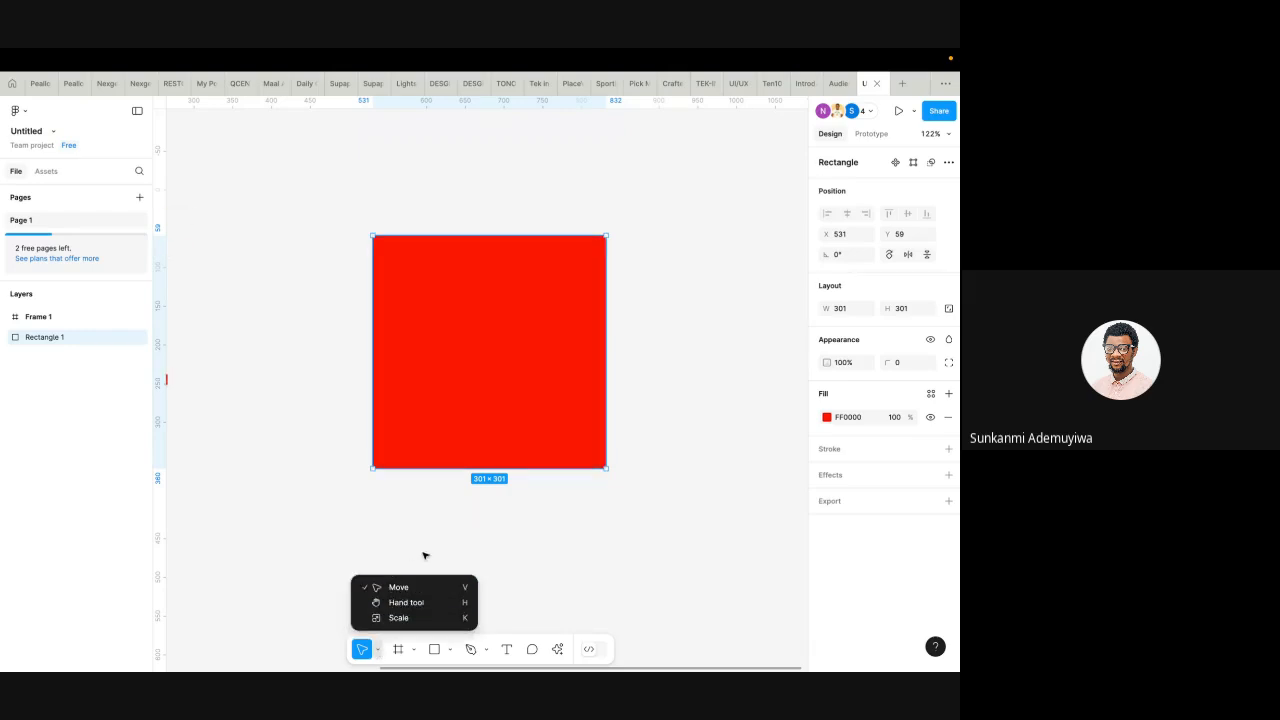
pyautogui.click(307, 537)
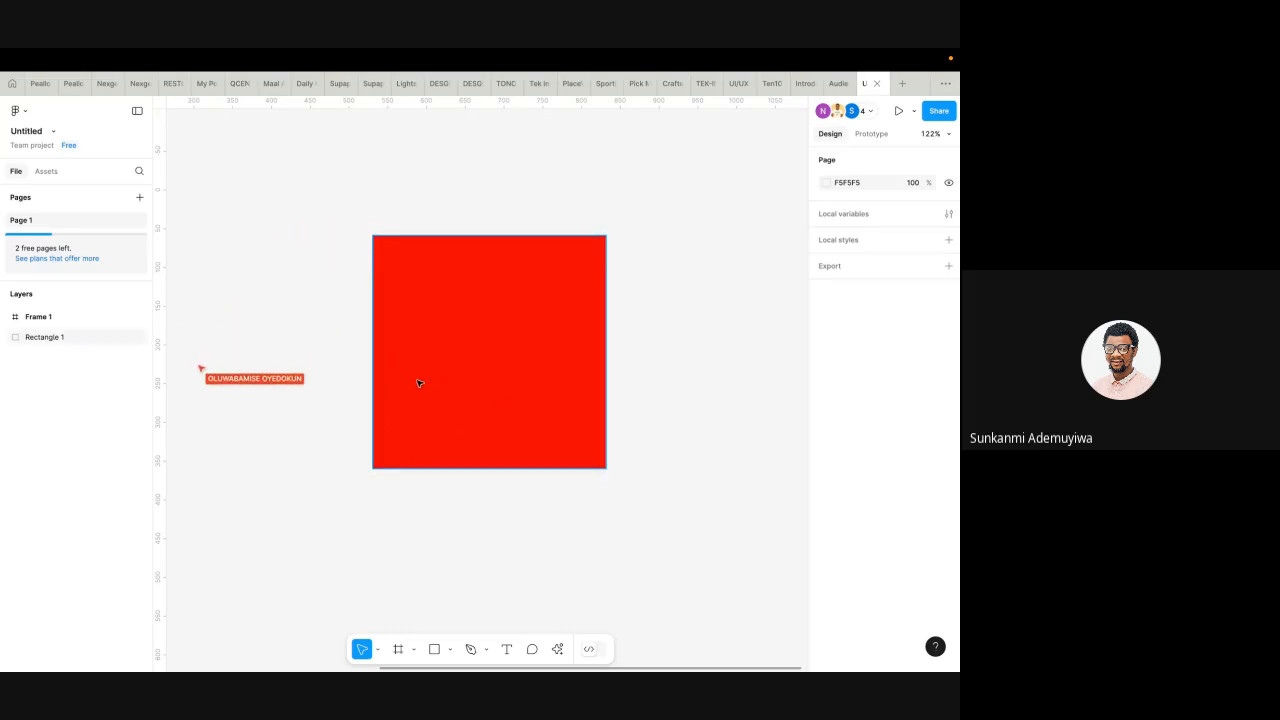
pyautogui.click(474, 458)
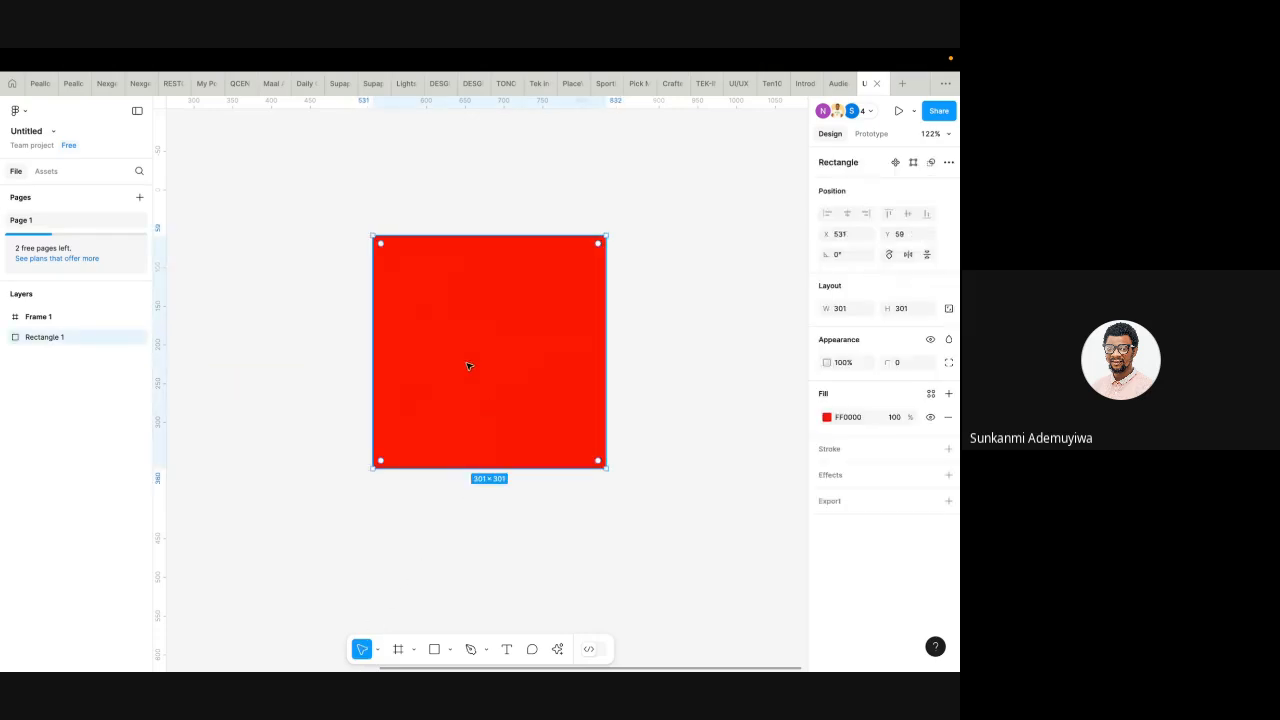
pyautogui.click(471, 563)
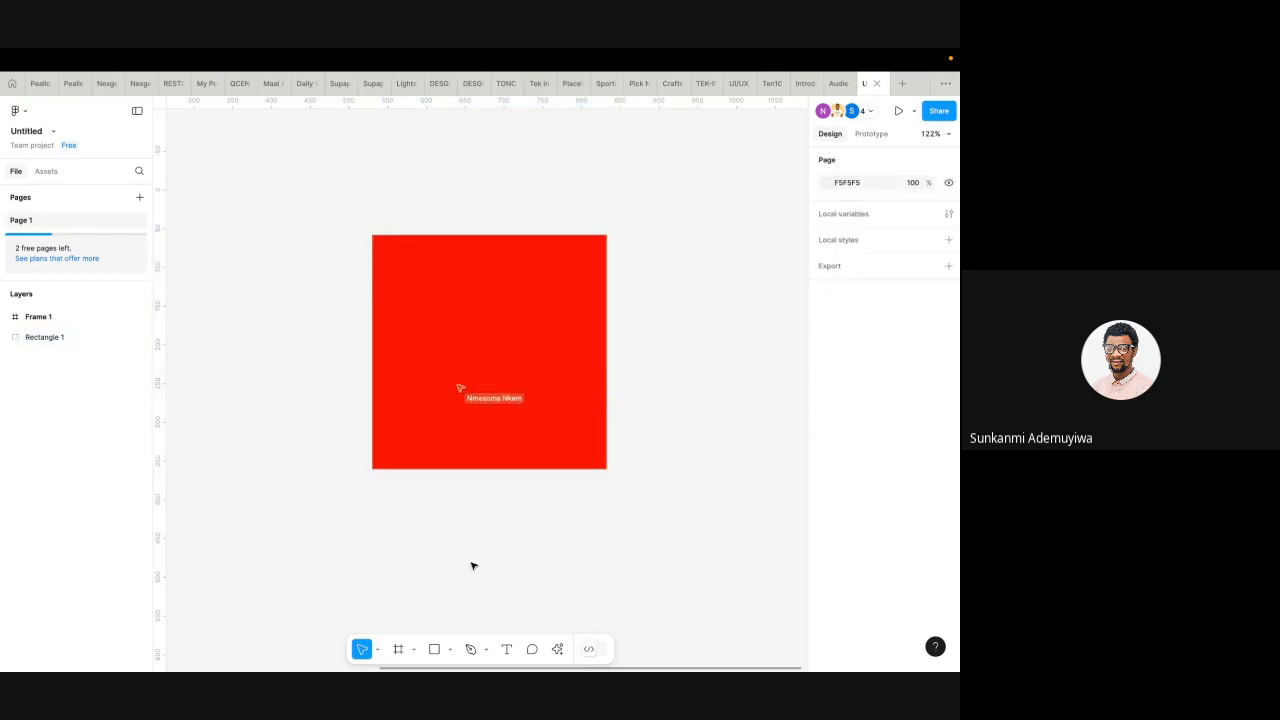
pyautogui.click(461, 370)
pyautogui.moveTo(461, 370); pyautogui.dragTo(431, 383)
pyautogui.click(378, 650)
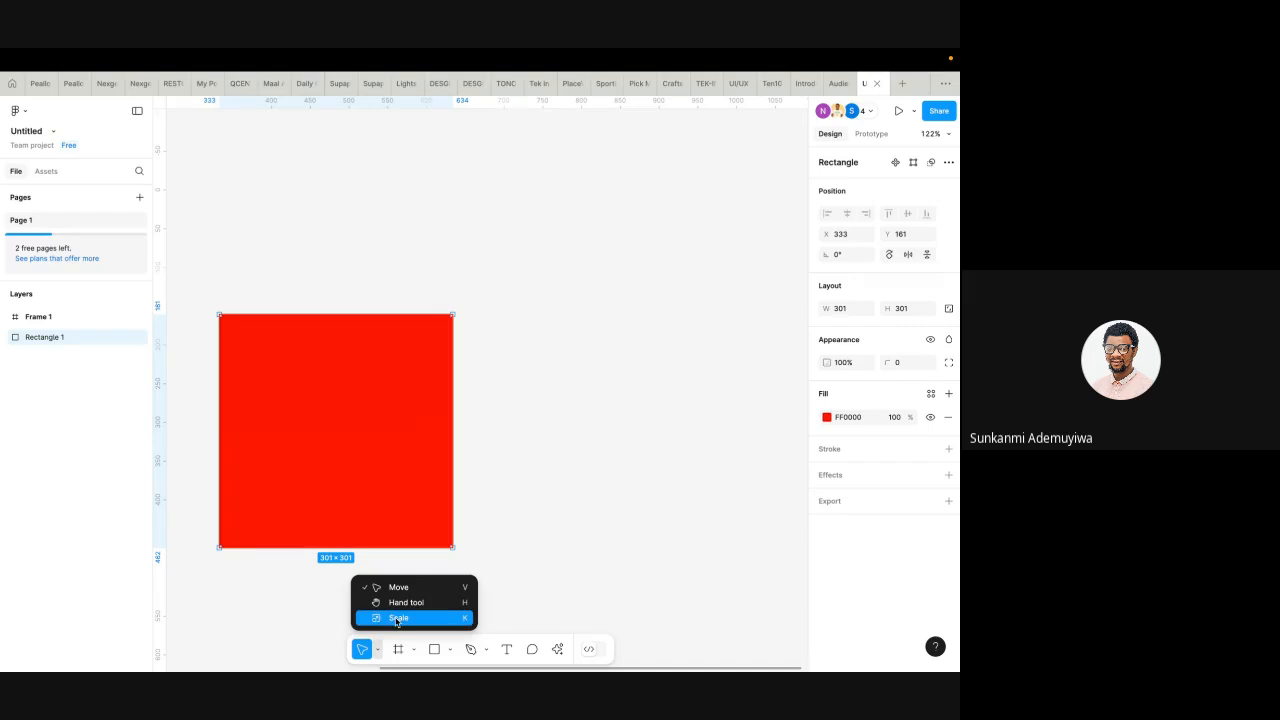
pyautogui.click(578, 486)
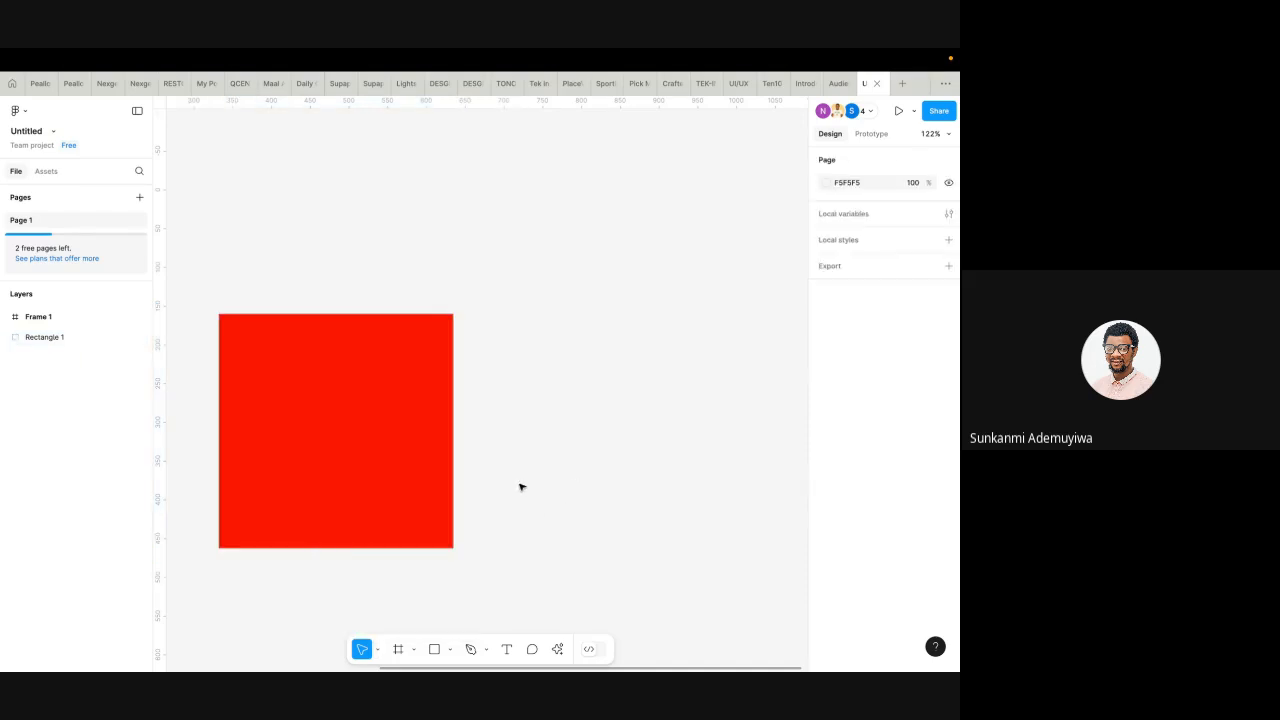
# - Switch to the Hand tool and pan the canvas in all directions around the red square
pyautogui.click(379, 652)
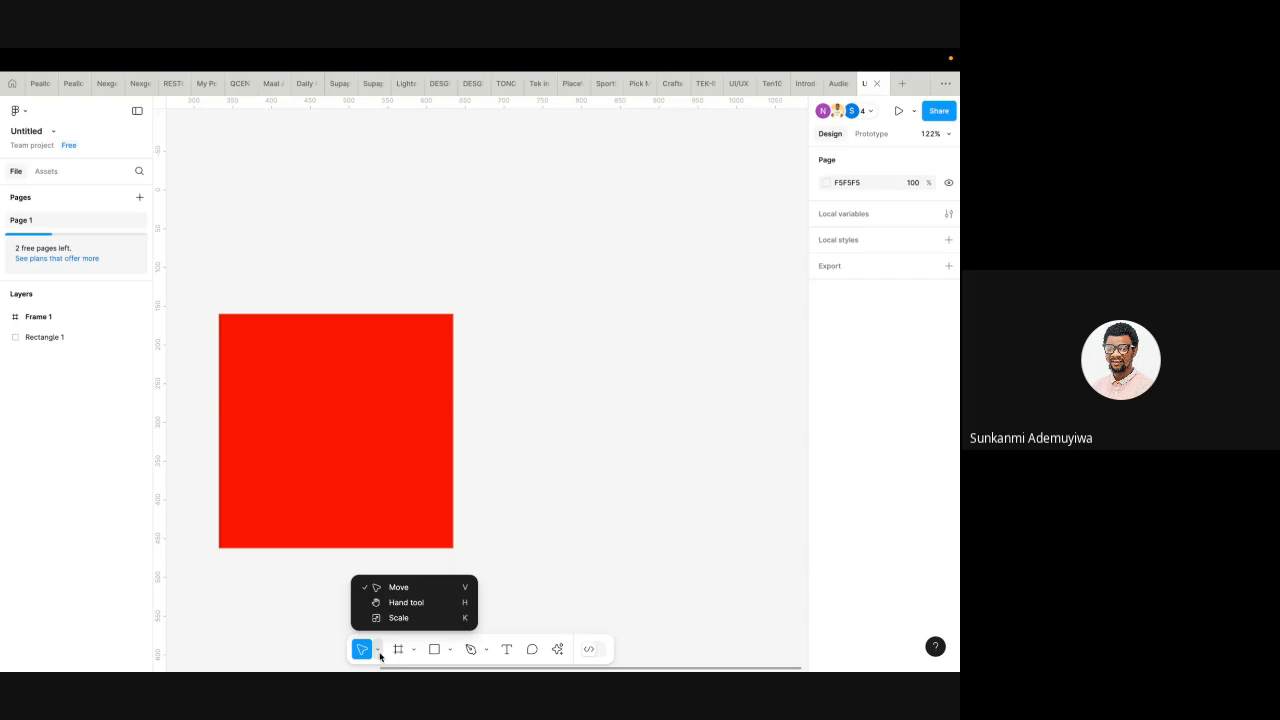
pyautogui.click(424, 607)
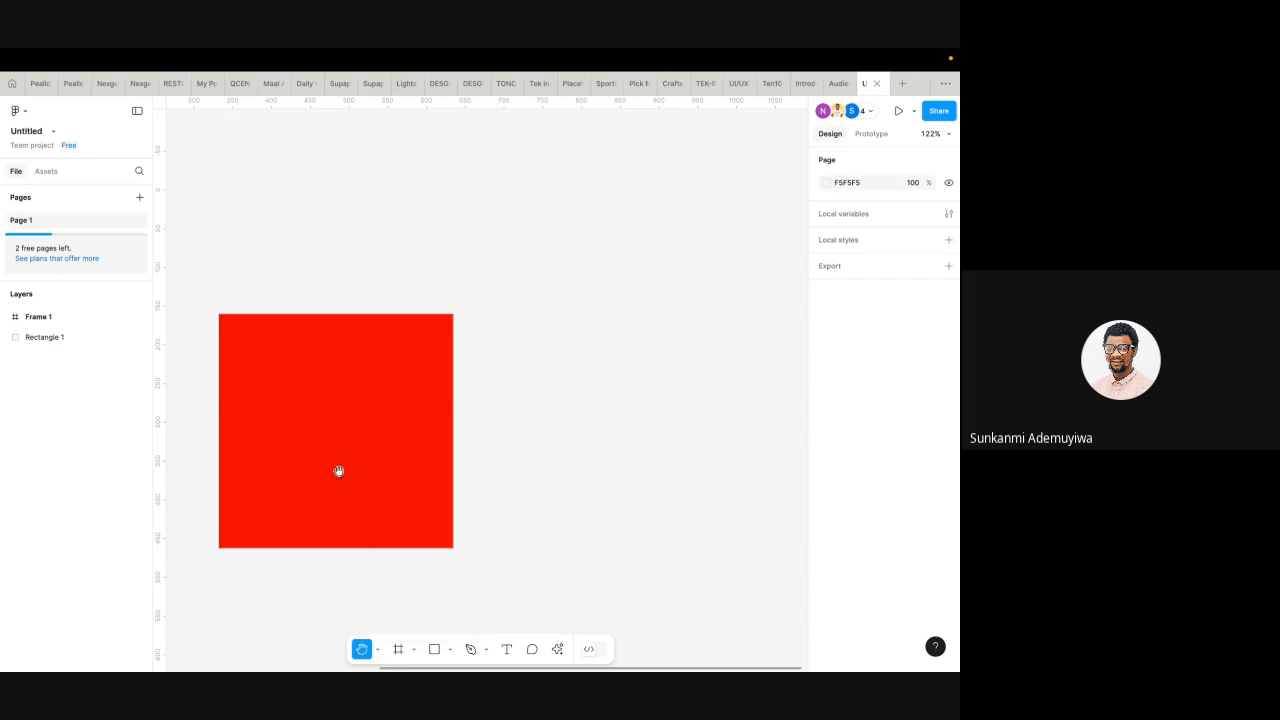
pyautogui.scroll(-3, 317, 417)
pyautogui.hscroll(-3, 317, 417)
pyautogui.hscroll(-8, 319, 417)
pyautogui.scroll(-2, 319, 417)
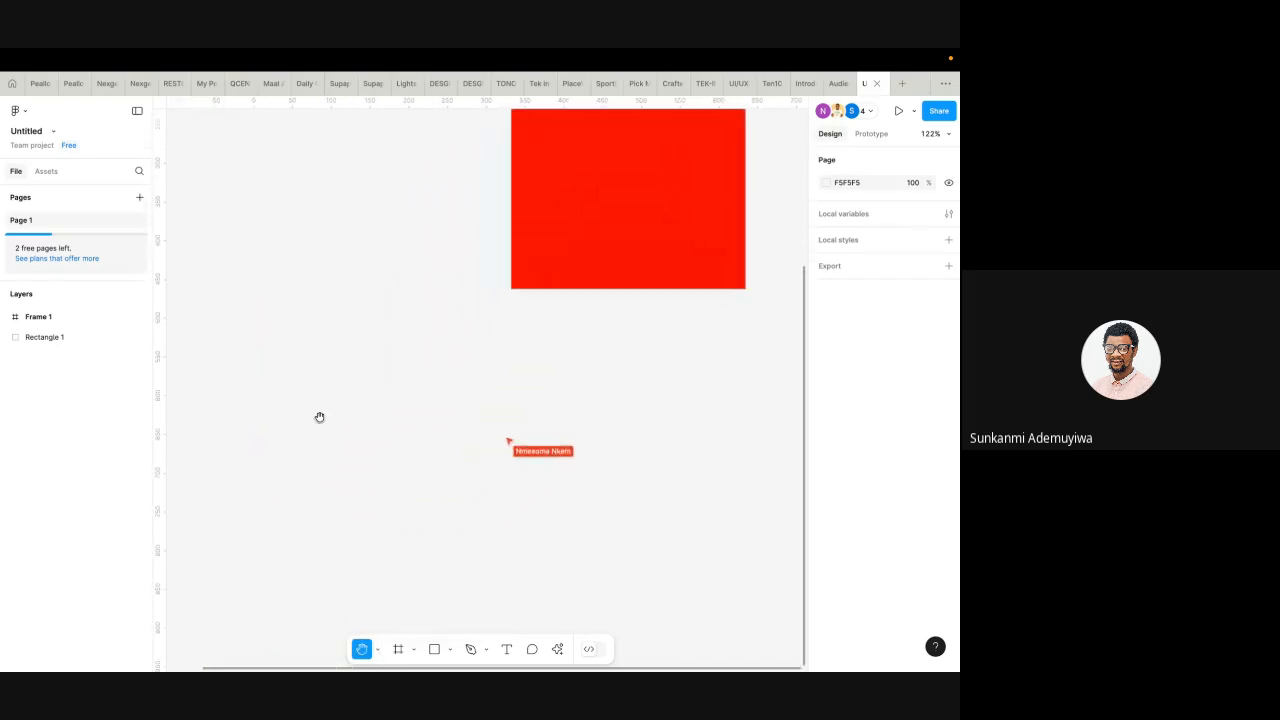
pyautogui.hscroll(6, 319, 417)
pyautogui.scroll(3, 319, 417)
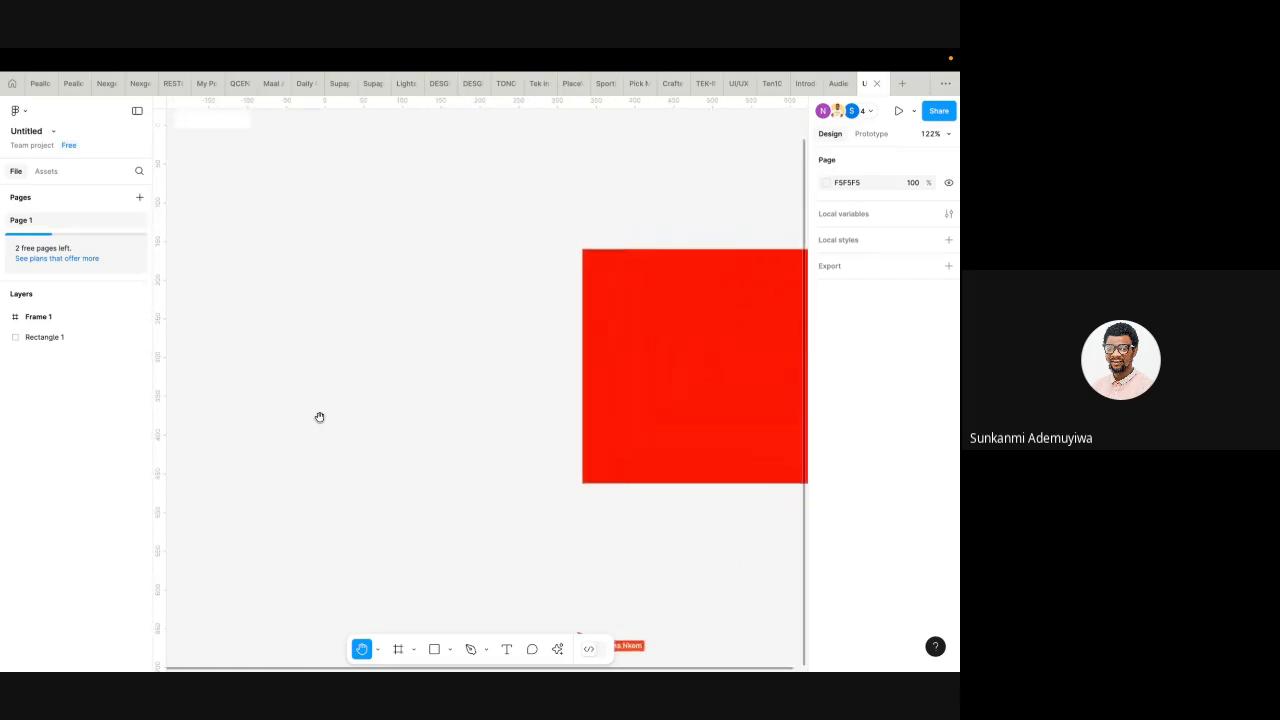
pyautogui.scroll(-3, 319, 417)
pyautogui.hscroll(-4, 319, 417)
pyautogui.scroll(4, 319, 417)
pyautogui.hscroll(2, 319, 417)
pyautogui.hscroll(4, 319, 417)
pyautogui.scroll(-2, 319, 417)
pyautogui.hscroll(-3, 319, 417)
pyautogui.scroll(-2, 319, 417)
pyautogui.hscroll(-3, 319, 417)
pyautogui.scroll(4, 319, 417)
pyautogui.hscroll(5, 319, 417)
pyautogui.scroll(1, 319, 417)
pyautogui.hscroll(-3, 319, 417)
pyautogui.scroll(-4, 319, 417)
pyautogui.hscroll(-1, 319, 417)
pyautogui.scroll(4, 319, 417)
pyautogui.hscroll(4, 319, 417)
pyautogui.scroll(-3, 319, 417)
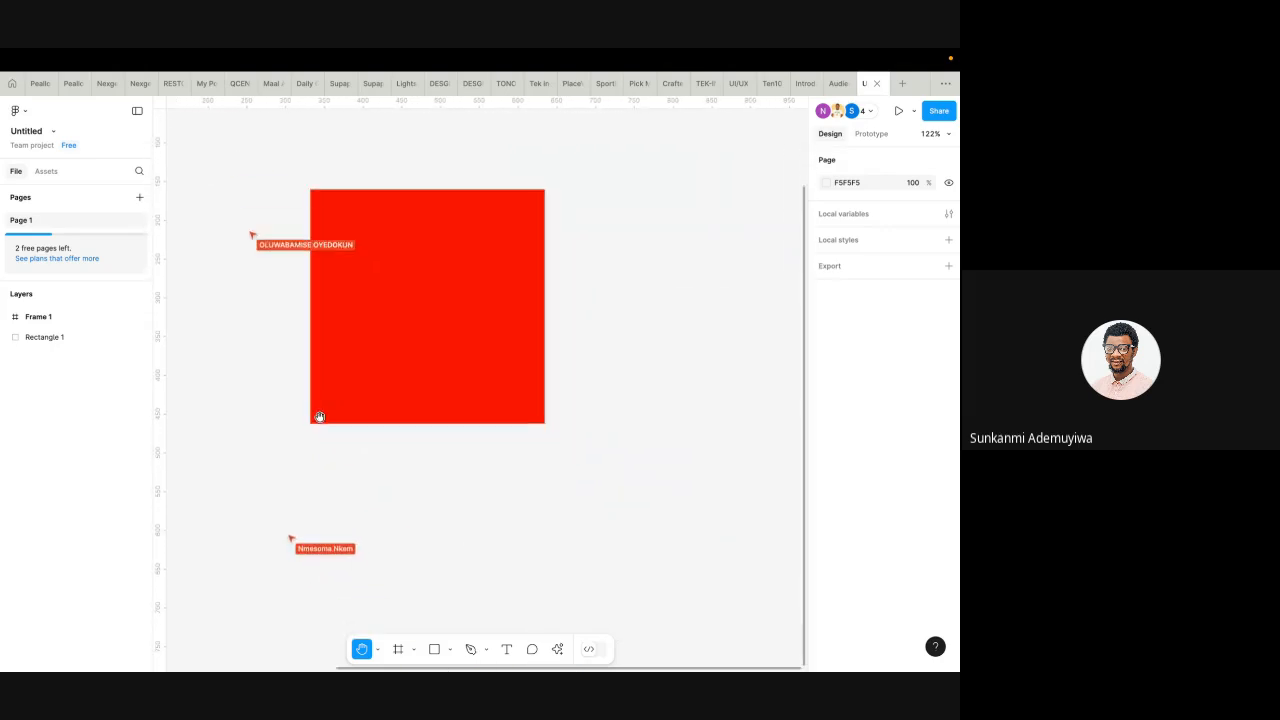
# - Return to the Move tool and reposition the red square at about X 252, Y 68
pyautogui.click(378, 649)
pyautogui.click(385, 586)
pyautogui.click(364, 350)
pyautogui.moveTo(357, 348); pyautogui.dragTo(535, 349)
pyautogui.scroll(2, 486, 302)
pyautogui.hscroll(-2, 486, 302)
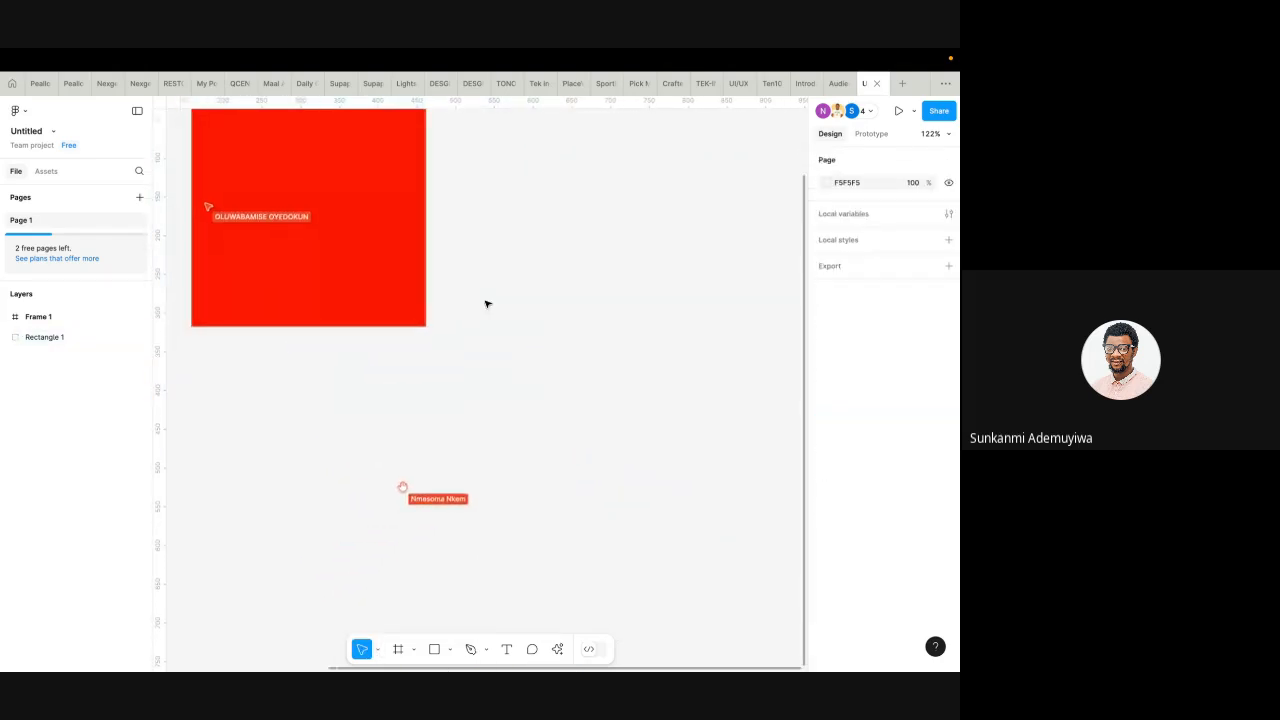
pyautogui.click(369, 283)
pyautogui.moveTo(346, 246); pyautogui.dragTo(410, 276)
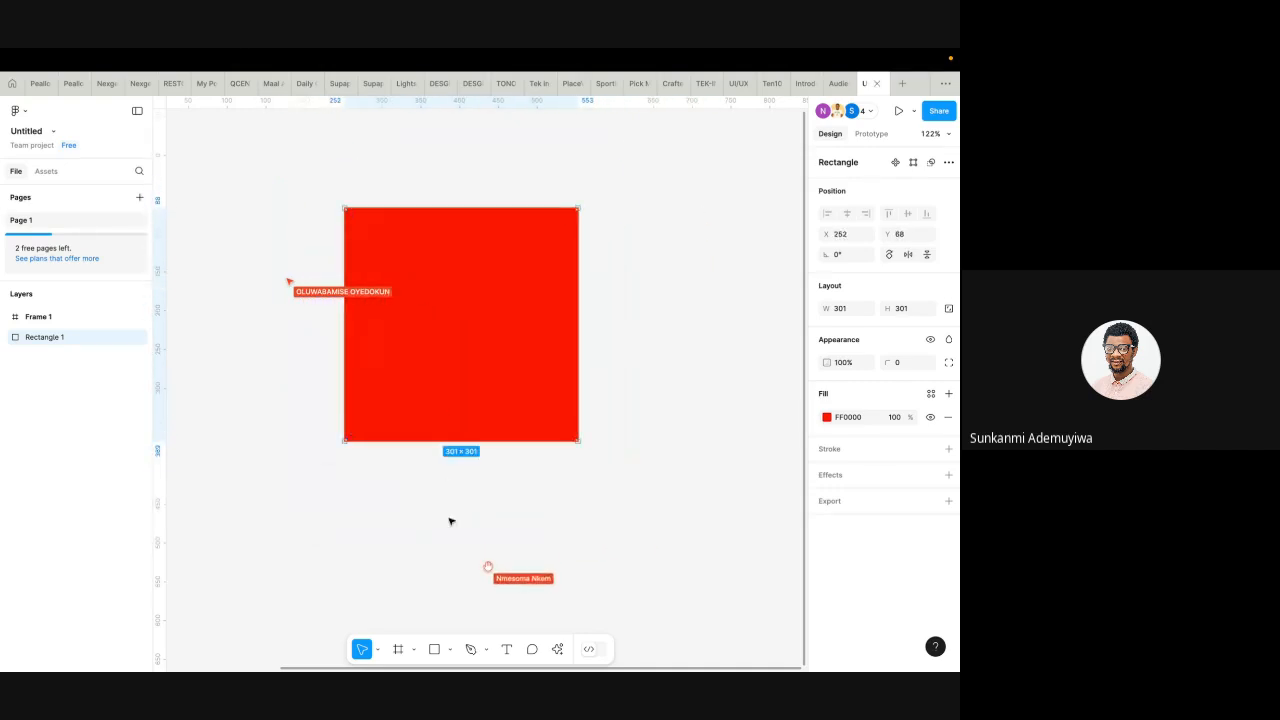
# - Activate the Hand tool and pan far to the right of the red square into empty canvas
pyautogui.click(377, 651)
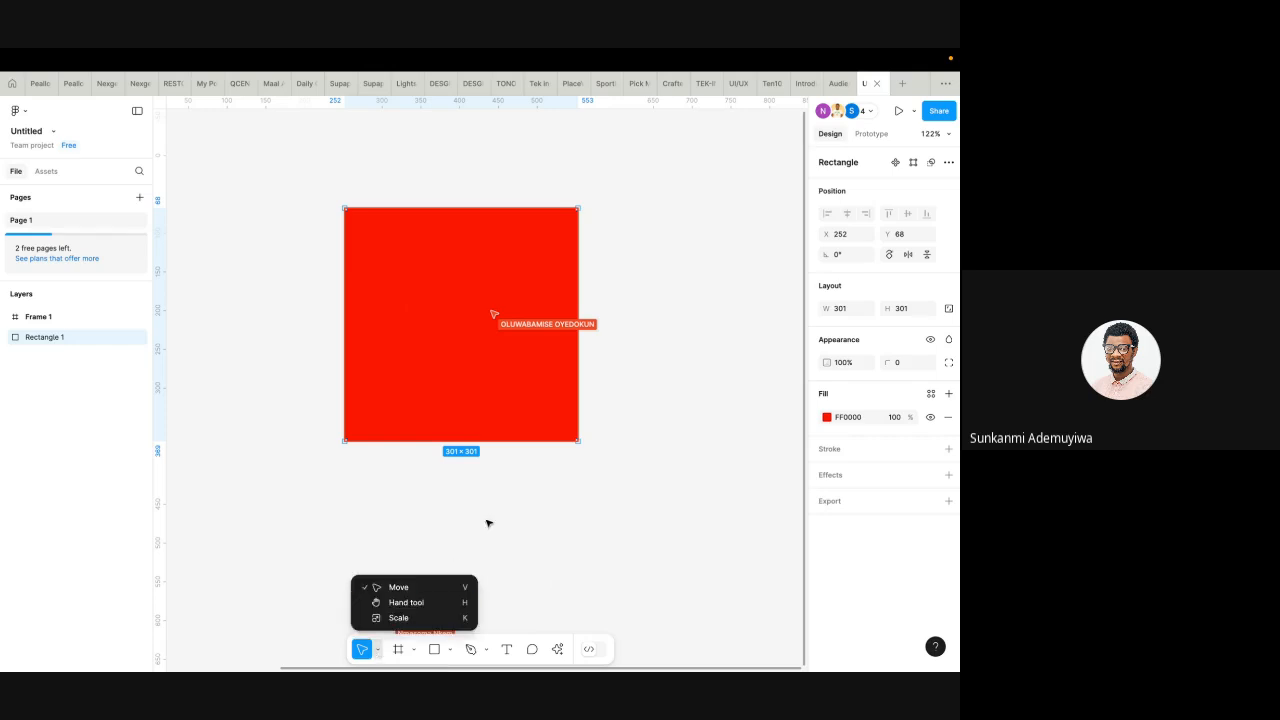
pyautogui.click(406, 602)
pyautogui.hscroll(3, 714, 410)
pyautogui.hscroll(15, 714, 410)
pyautogui.scroll(2, 714, 410)
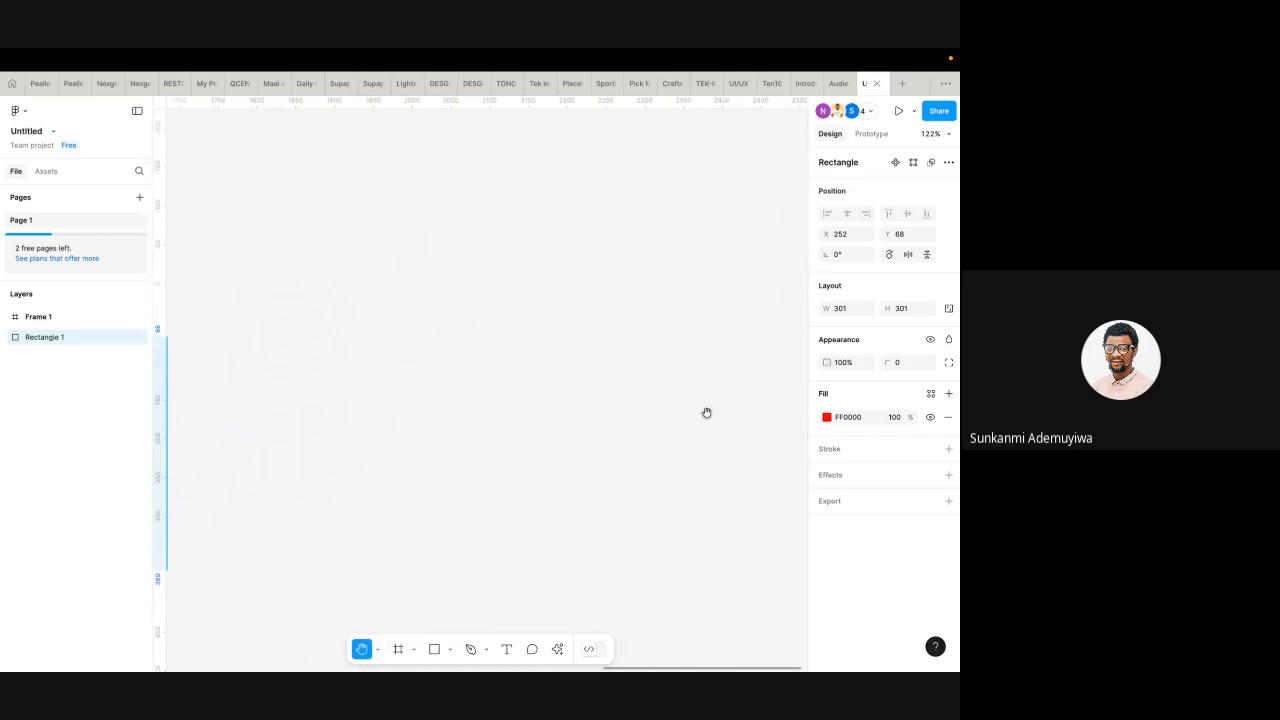
pyautogui.scroll(-2, 431, 450)
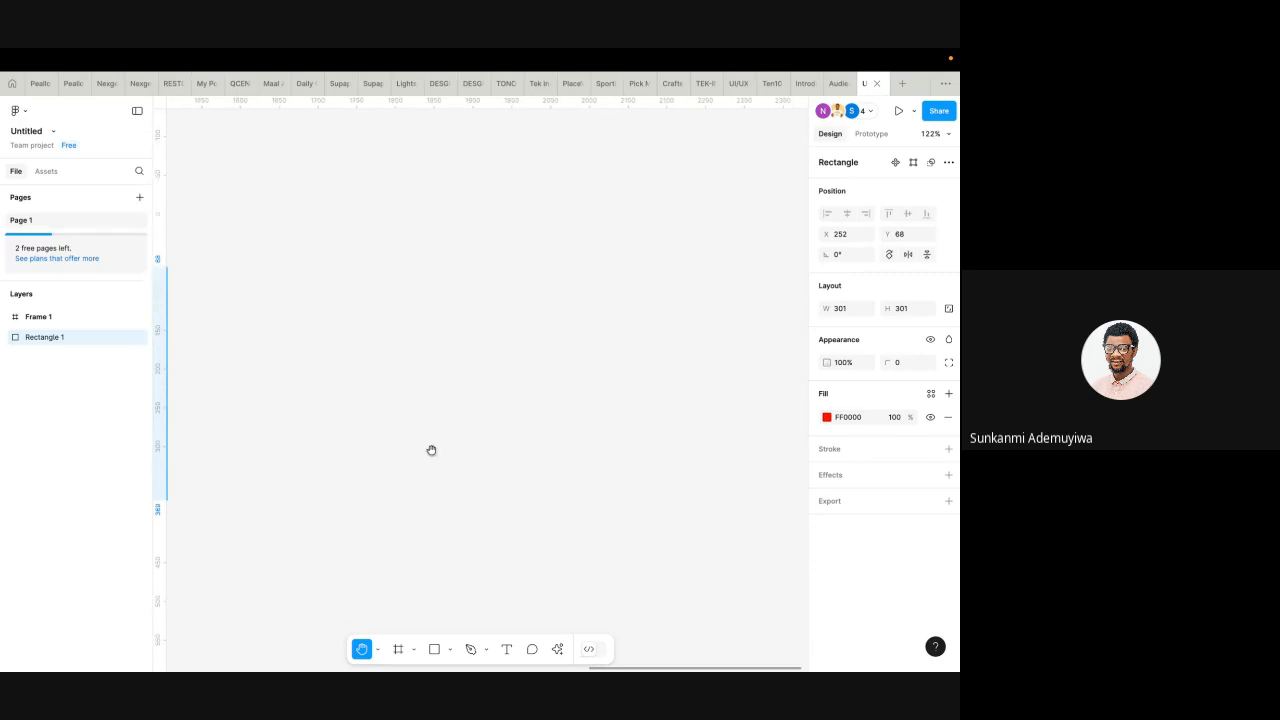
# - Return to the red square, switch briefly to the Scale tool, and reposition the square with the Move tool at about X 221, Y 52
pyautogui.hscroll(-15, 431, 450)
pyautogui.hscroll(-8, 431, 450)
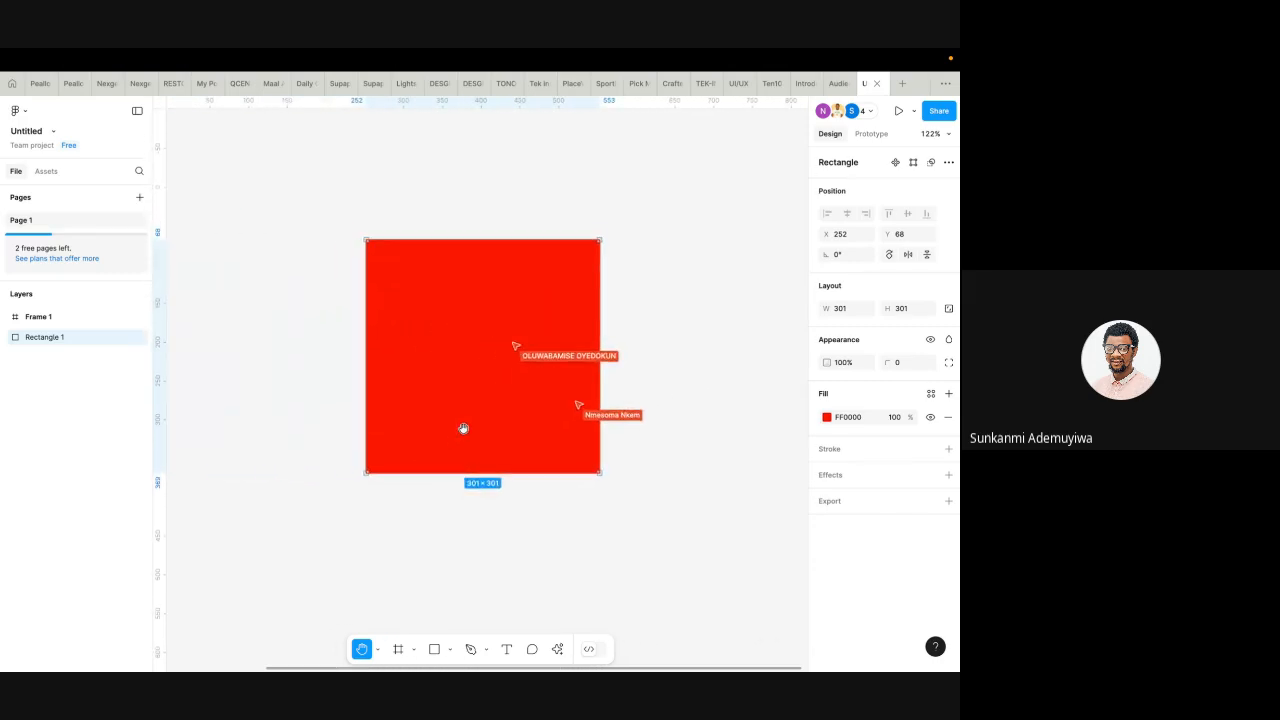
pyautogui.click(379, 652)
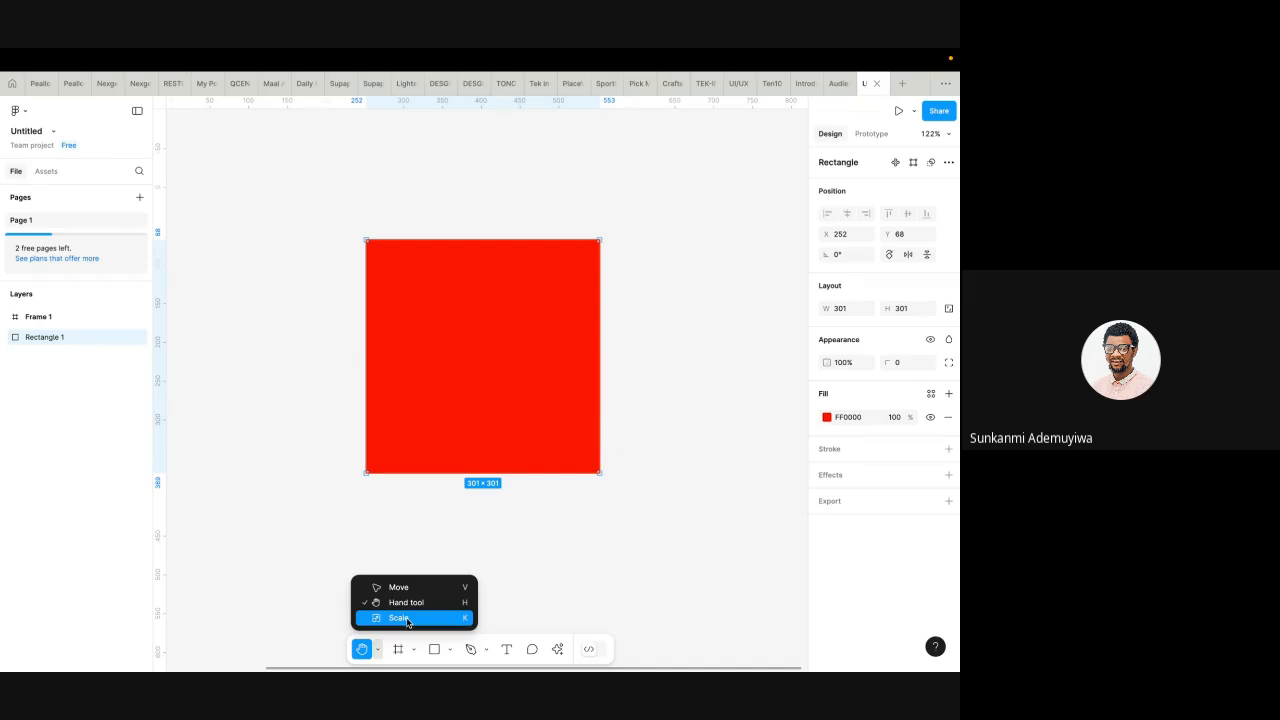
pyautogui.click(407, 619)
pyautogui.click(378, 651)
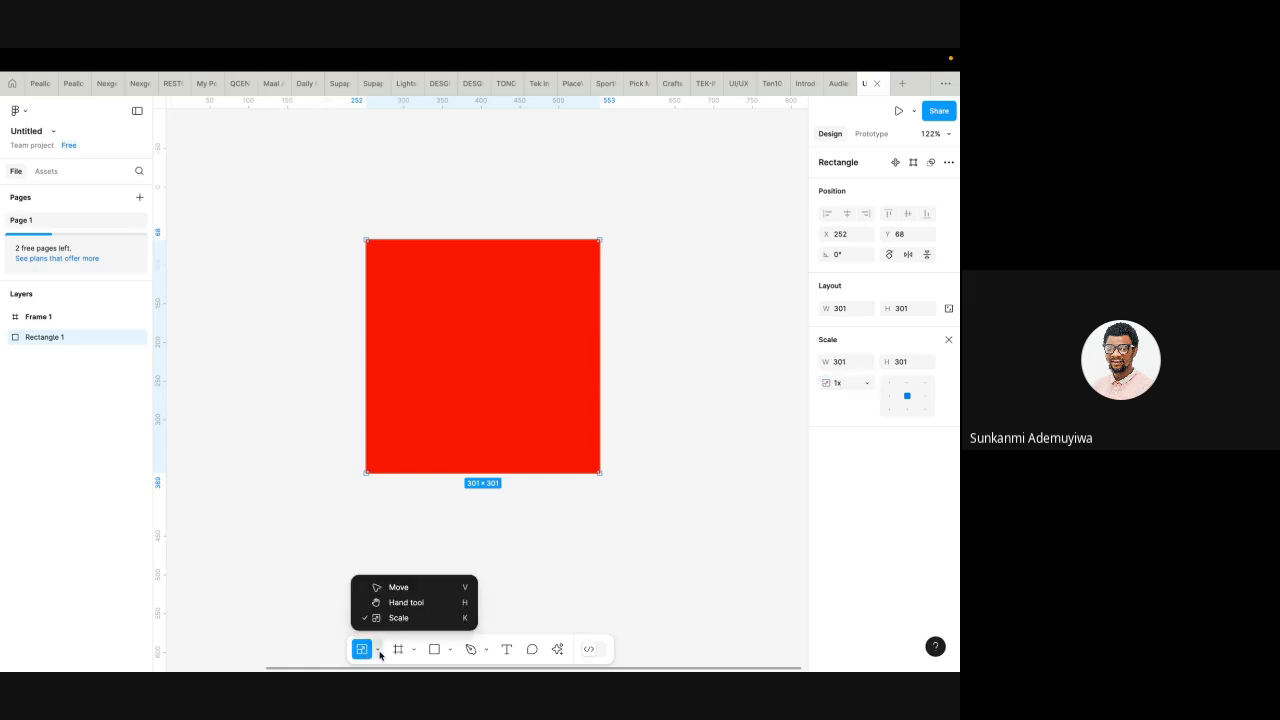
pyautogui.click(403, 590)
pyautogui.moveTo(547, 381); pyautogui.dragTo(458, 370)
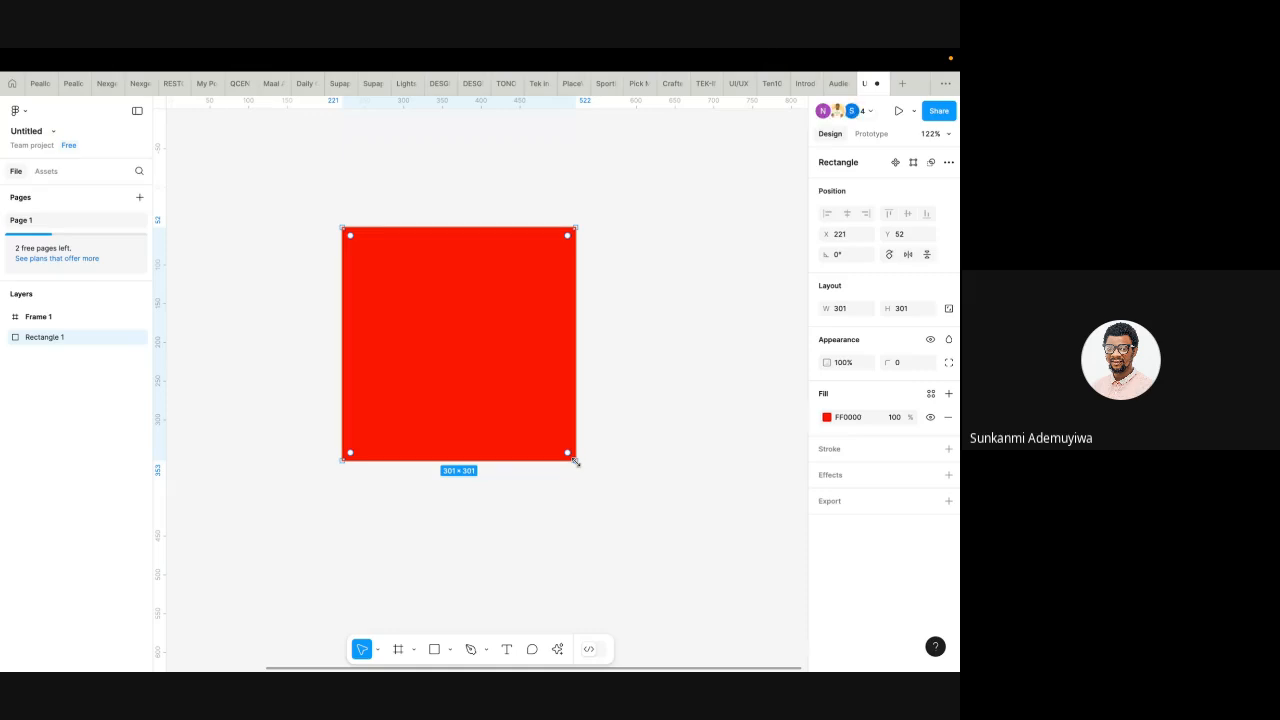
# - Resize the red square freely from its corners and edges with the Move tool, stretching it to about 383 × 377 before pulling its upper-left corner
pyautogui.moveTo(575, 462); pyautogui.dragTo(407, 469)
pyautogui.hscroll(-3, 408, 469)
pyautogui.scroll(1, 408, 469)
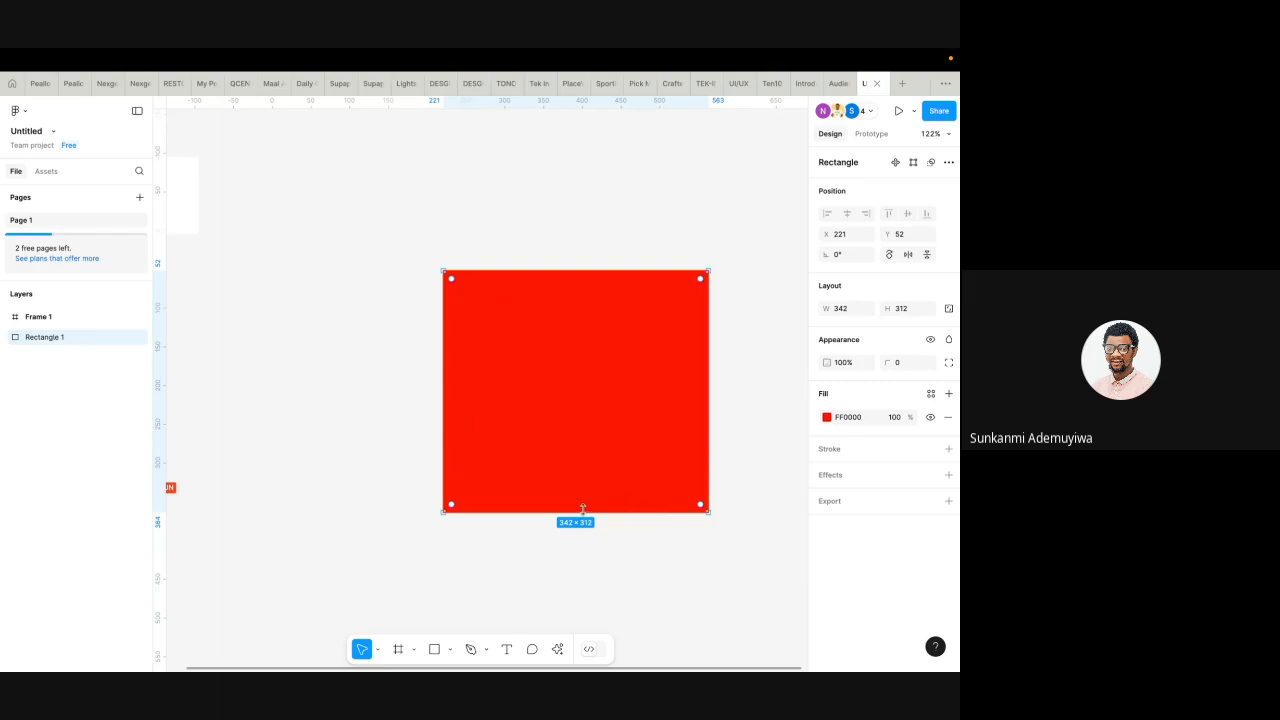
pyautogui.moveTo(580, 508); pyautogui.dragTo(589, 562)
pyautogui.moveTo(710, 407); pyautogui.dragTo(740, 407)
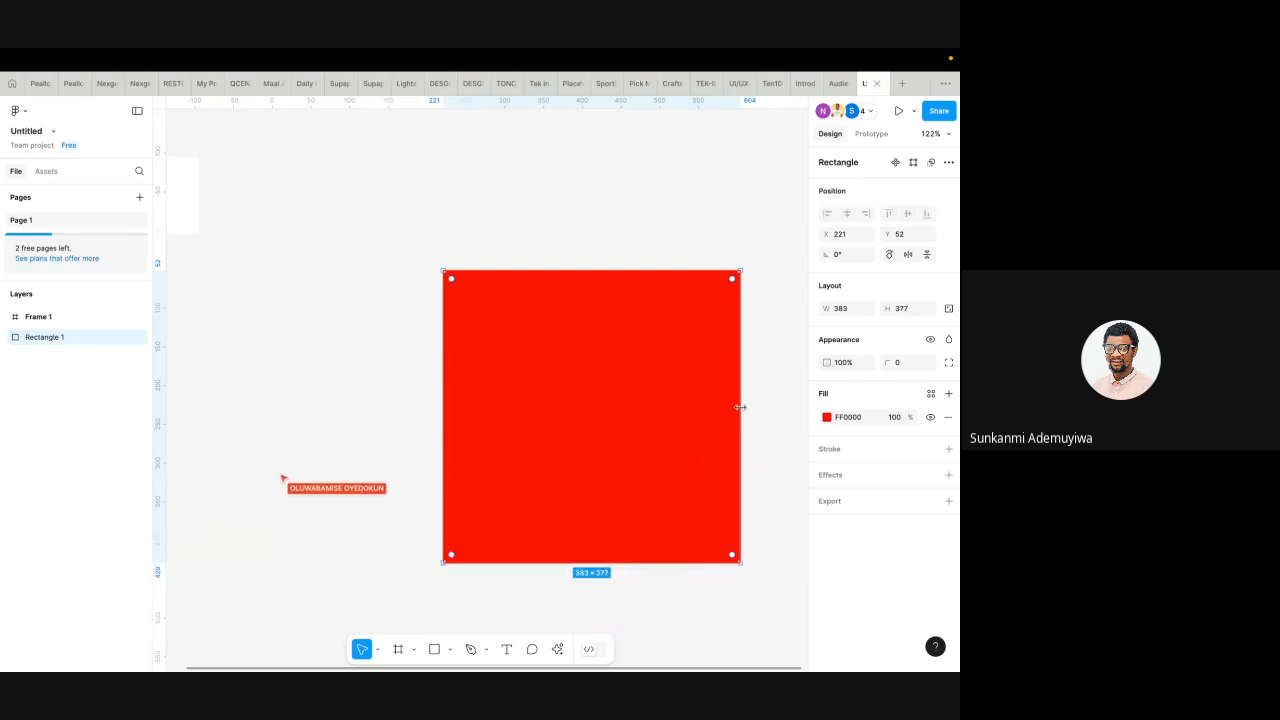
pyautogui.moveTo(443, 270); pyautogui.dragTo(333, 230)
# - Replace the red rectangle with a newly drawn square of about 259 × 259, filled with red FF0000
pyautogui.press('Delete')
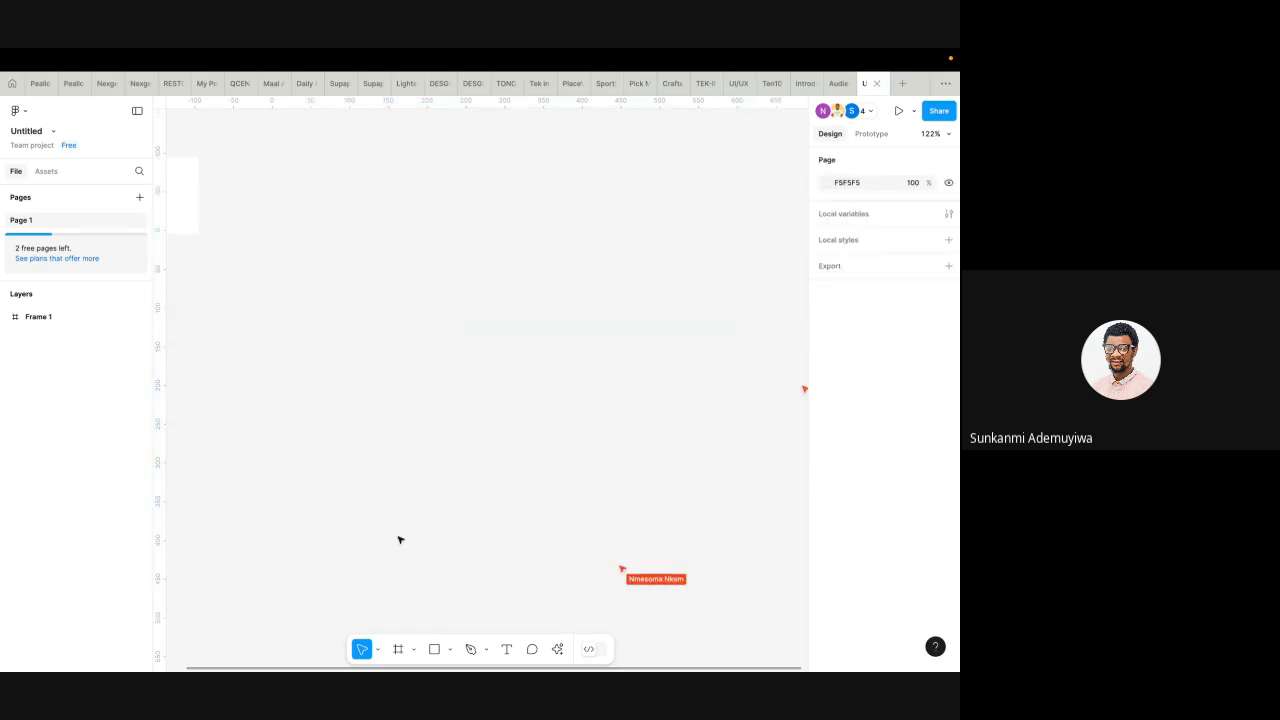
pyautogui.click(433, 648)
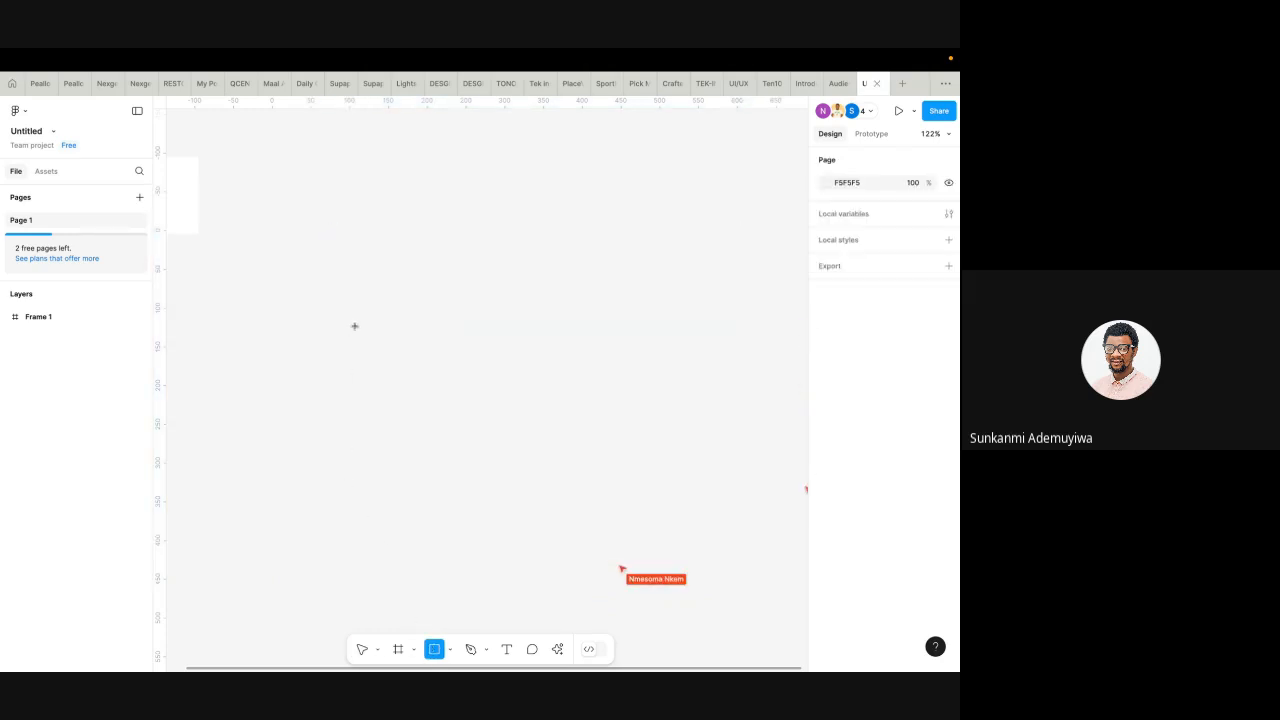
pyautogui.moveTo(396, 262); pyautogui.dragTo(598, 462)
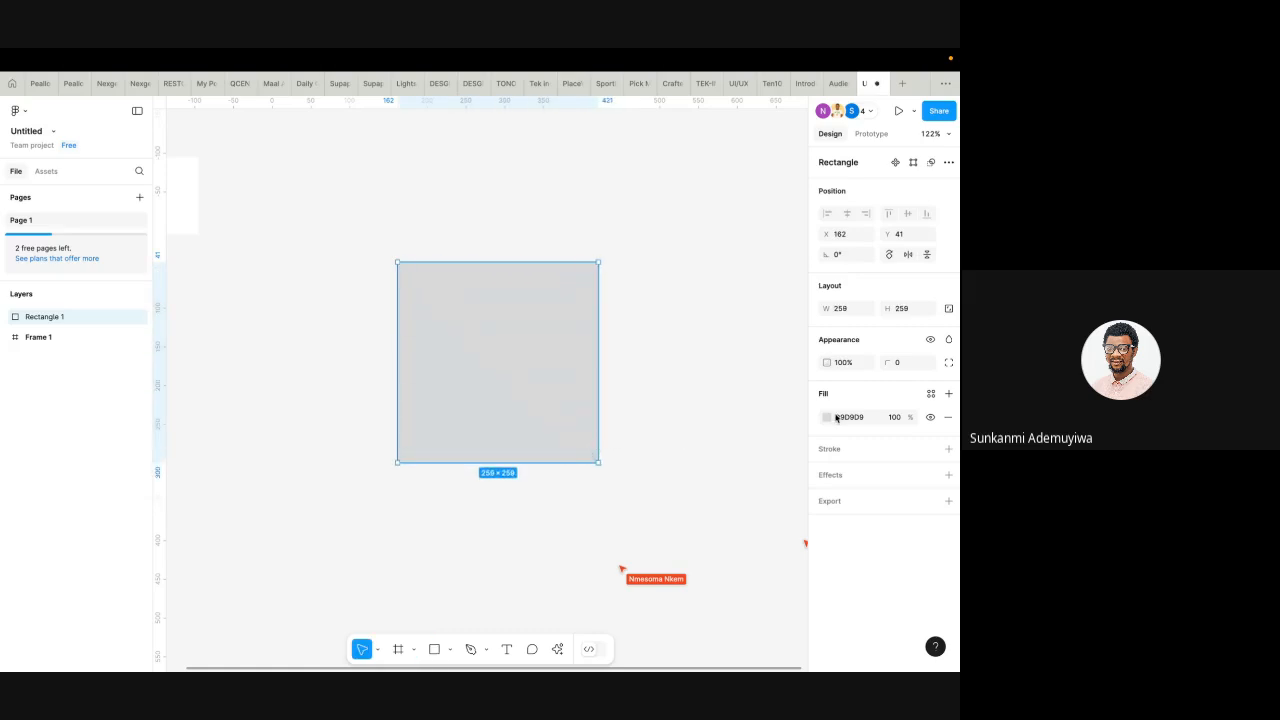
pyautogui.click(828, 419)
pyautogui.moveTo(736, 394); pyautogui.dragTo(851, 343)
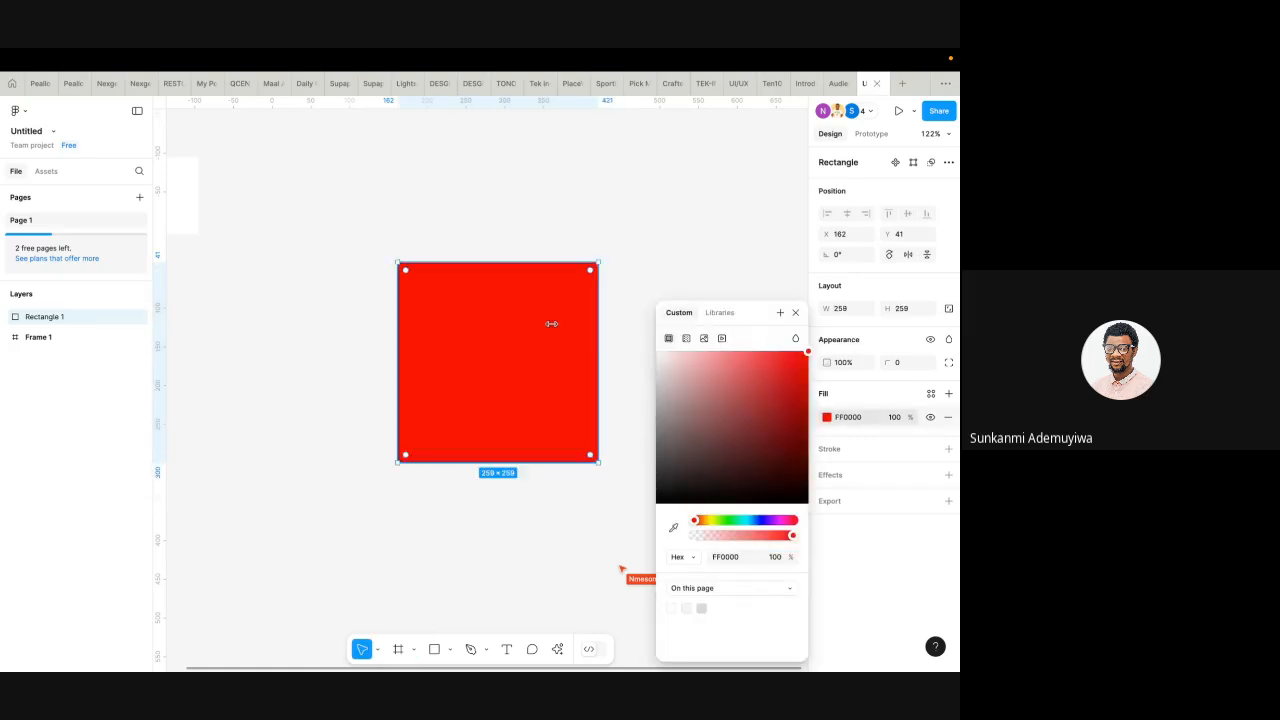
pyautogui.hscroll(1, 516, 310)
pyautogui.hscroll(2, 516, 310)
pyautogui.scroll(-1, 516, 310)
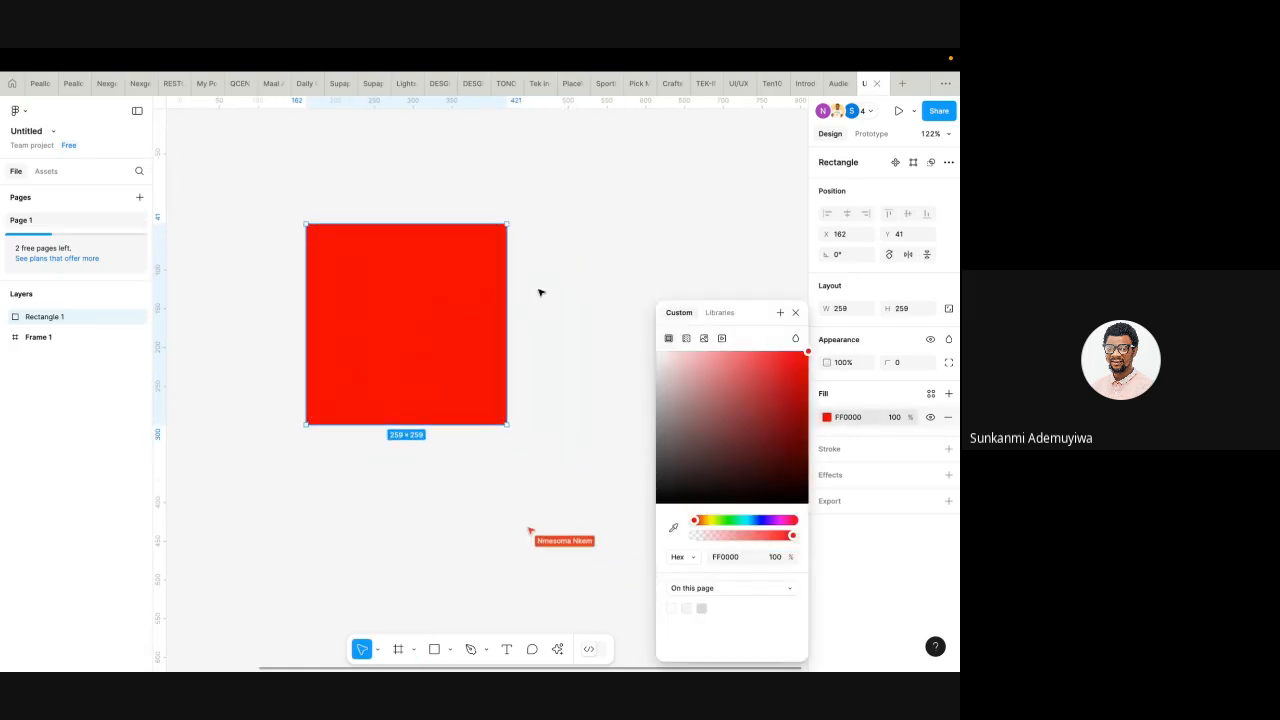
pyautogui.click(528, 291)
pyautogui.click(417, 337)
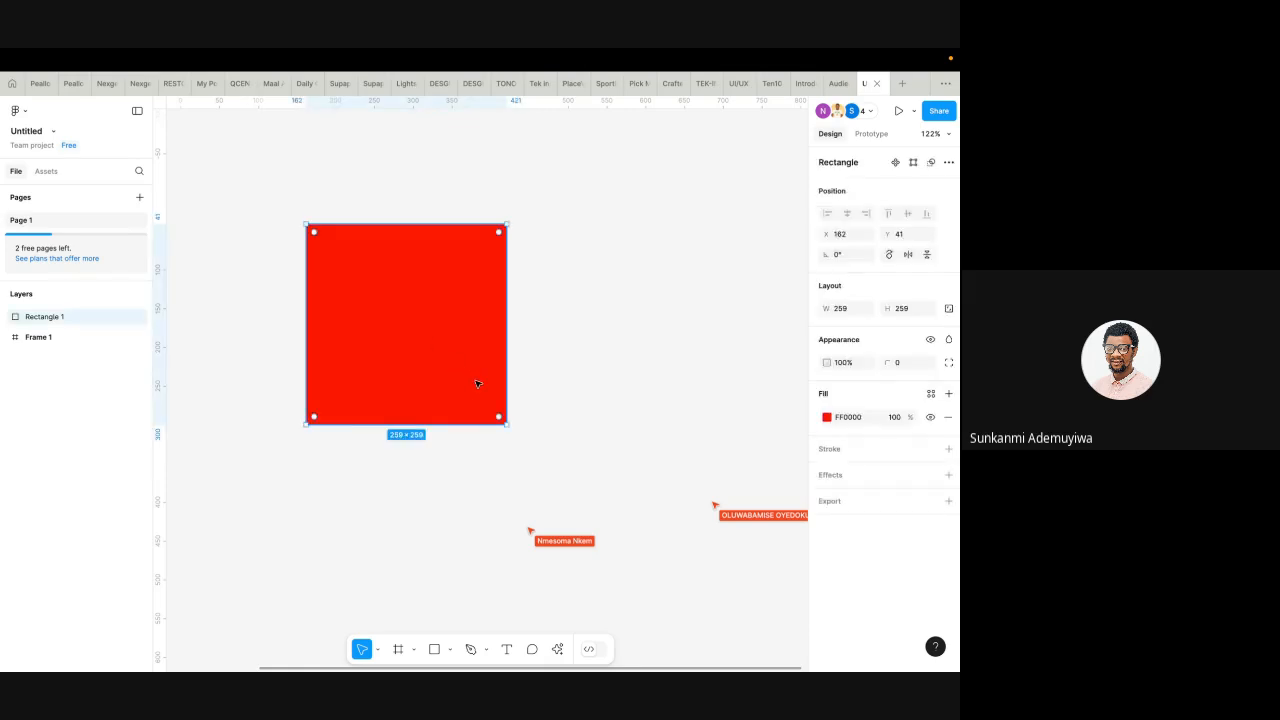
# - Shrink the red square to about 253 × 253 with the Move tool, and enlarge it back to 259 × 259
pyautogui.hscroll(-2, 477, 382)
pyautogui.scroll(1, 477, 382)
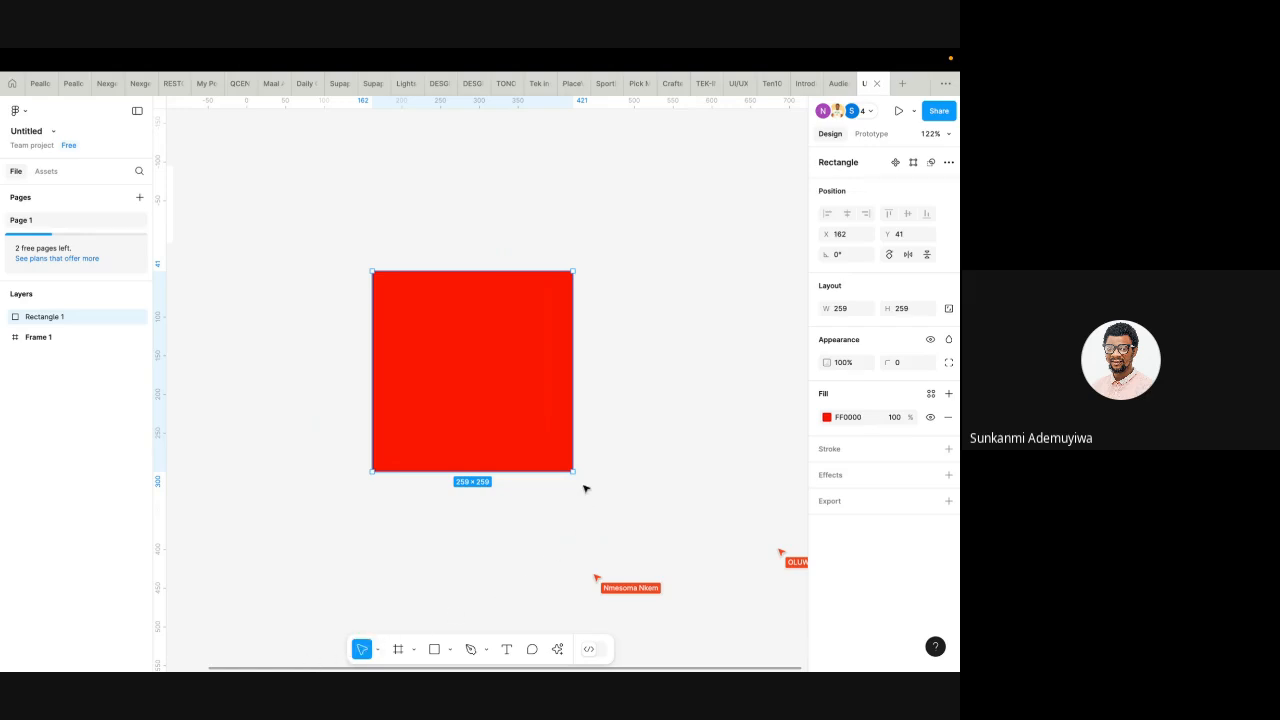
pyautogui.moveTo(572, 471)
pyautogui.mouseDown()
pyautogui.moveTo(444, 353)
pyautogui.moveTo(617, 520)
pyautogui.moveTo(436, 336)
pyautogui.moveTo(581, 489)
pyautogui.moveTo(477, 374)
pyautogui.moveTo(564, 466)
pyautogui.mouseUp()
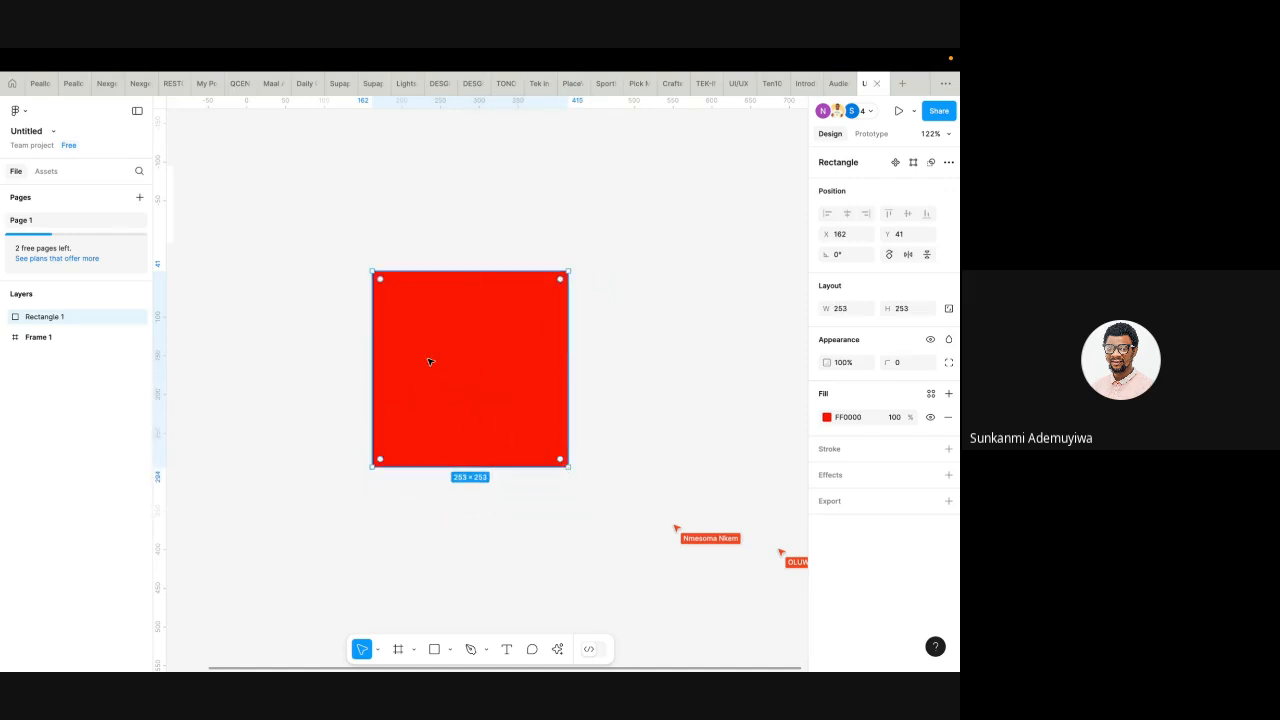
pyautogui.moveTo(569, 470)
pyautogui.mouseDown()
pyautogui.moveTo(497, 396)
pyautogui.moveTo(550, 464)
pyautogui.moveTo(573, 471)
pyautogui.mouseUp()
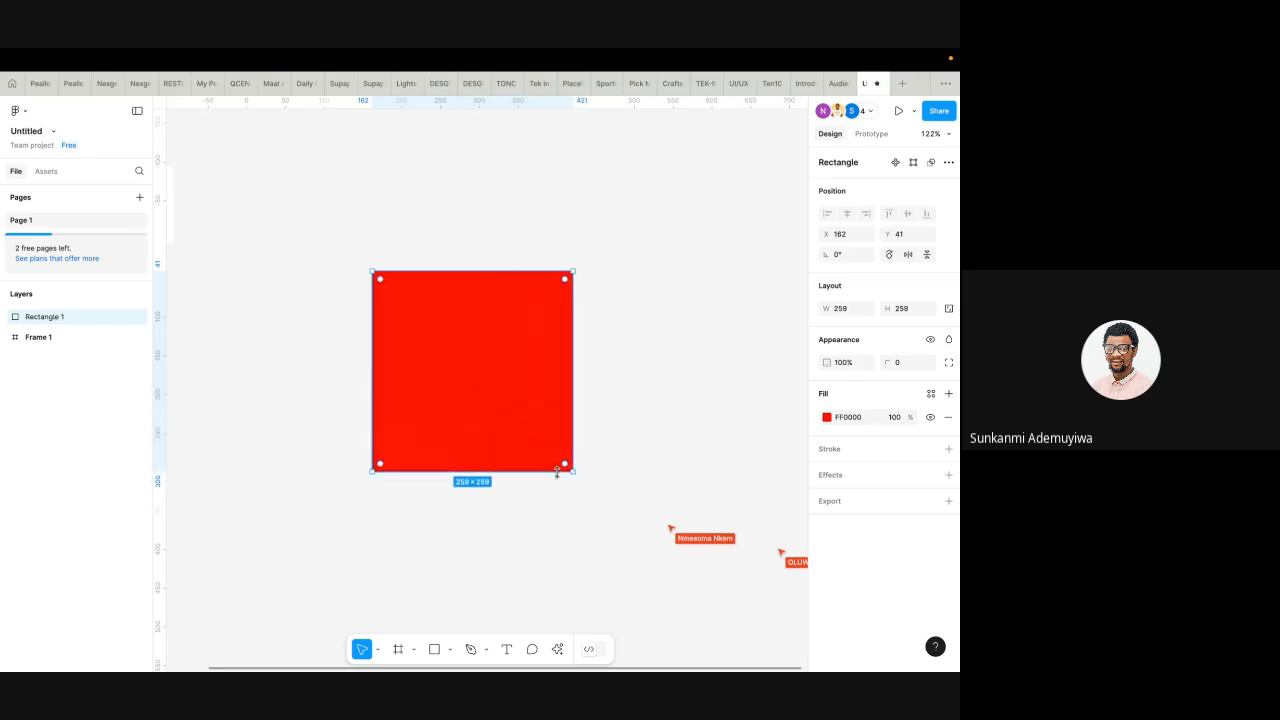
# - Use the Scale tool to shrink the red square to about 112 × 112 and enlarge it to about 265 × 265, and return to Move
pyautogui.click(379, 650)
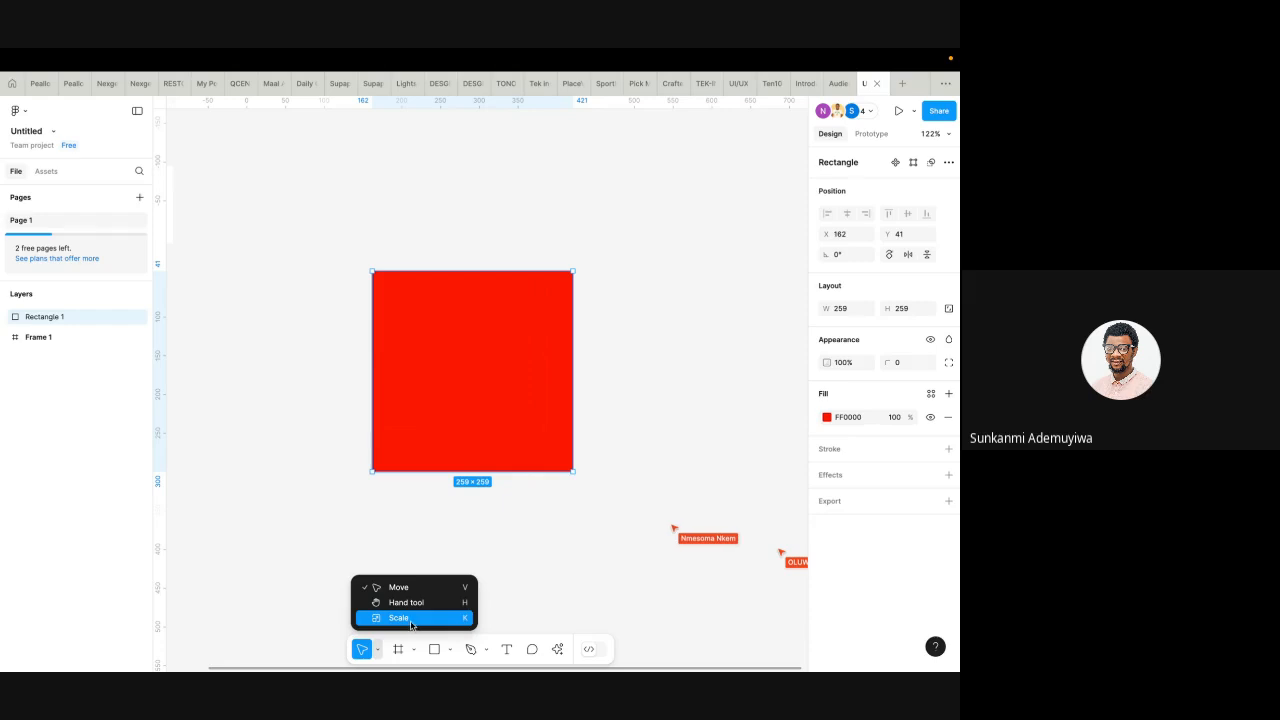
pyautogui.click(410, 619)
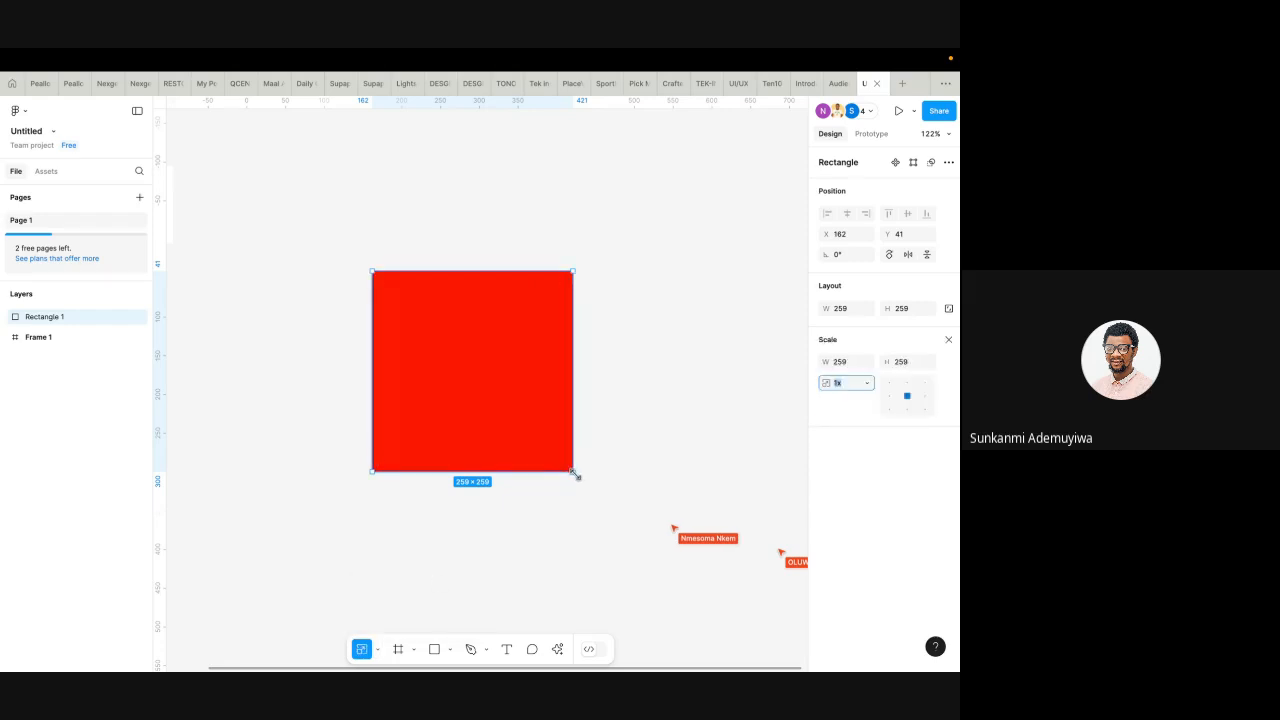
pyautogui.moveTo(576, 475); pyautogui.dragTo(455, 357)
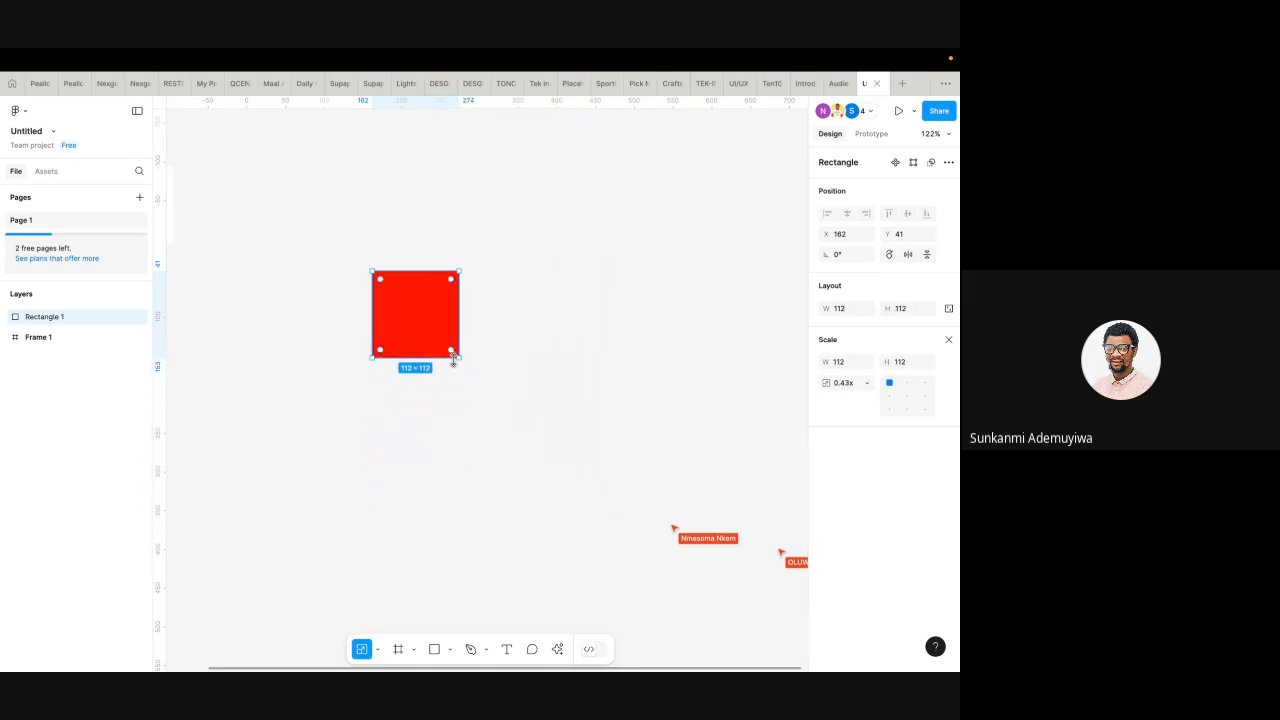
pyautogui.moveTo(459, 360); pyautogui.dragTo(578, 473)
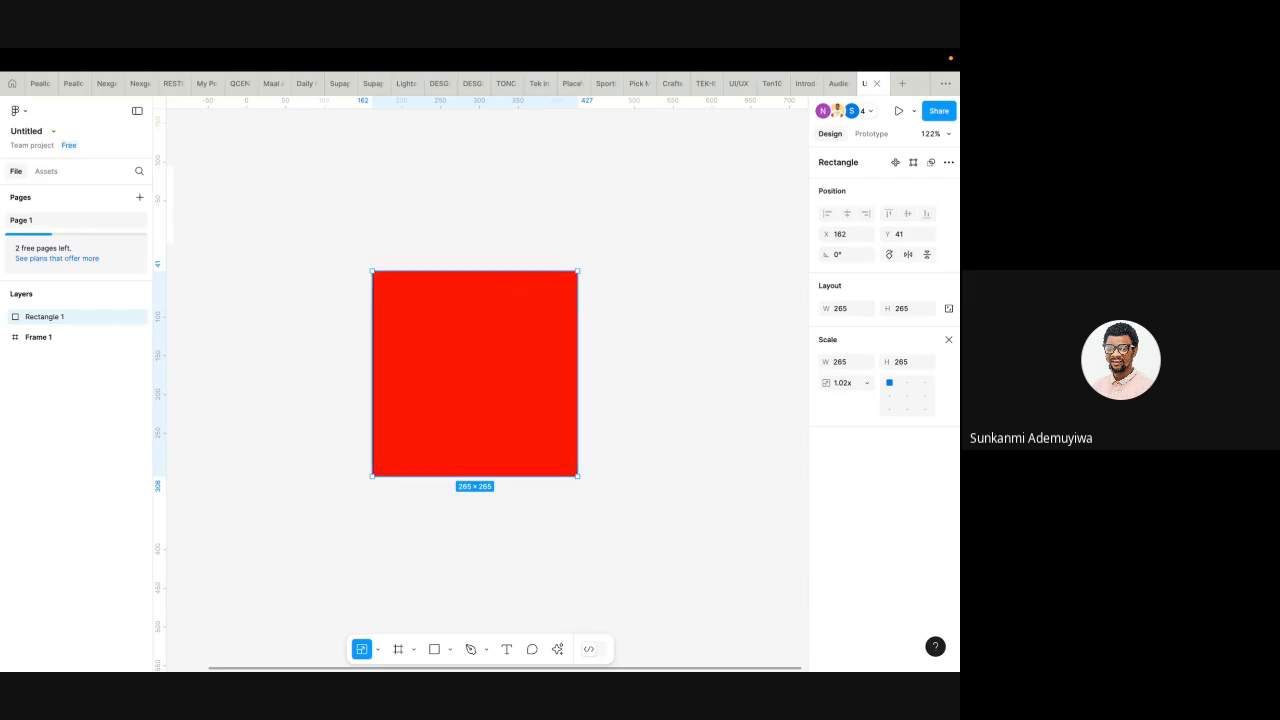
pyautogui.click(377, 651)
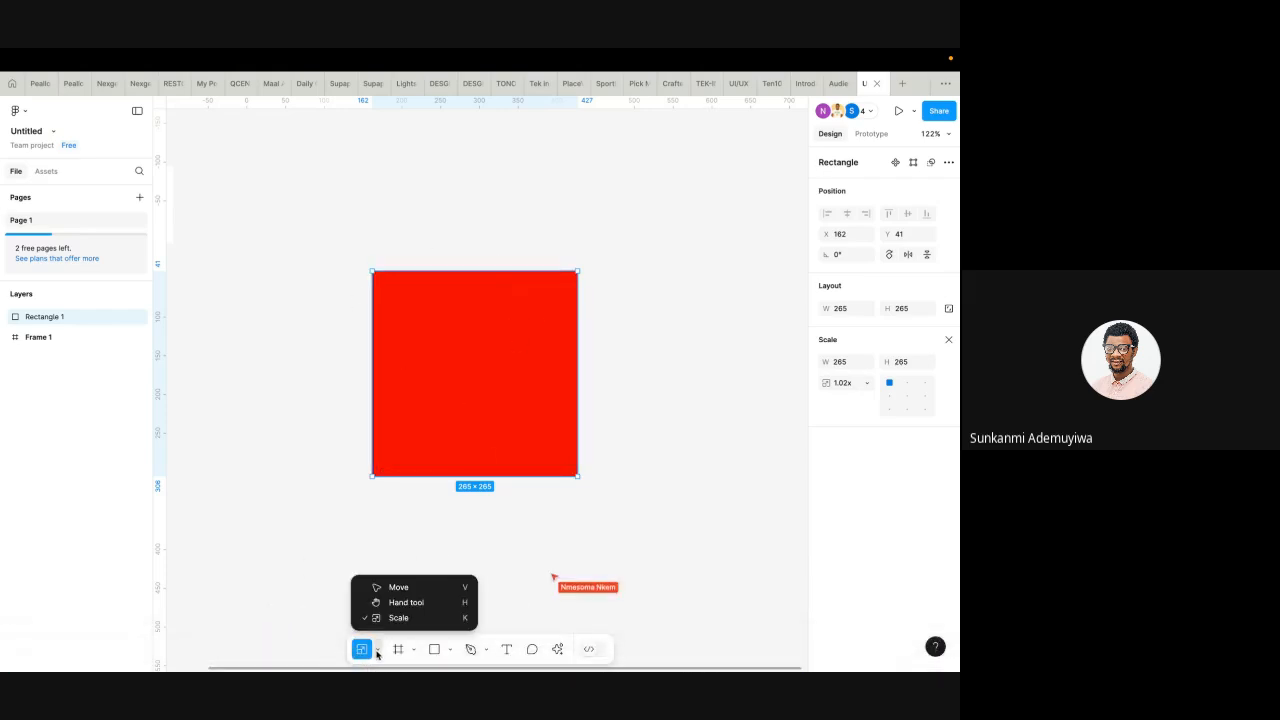
pyautogui.click(423, 587)
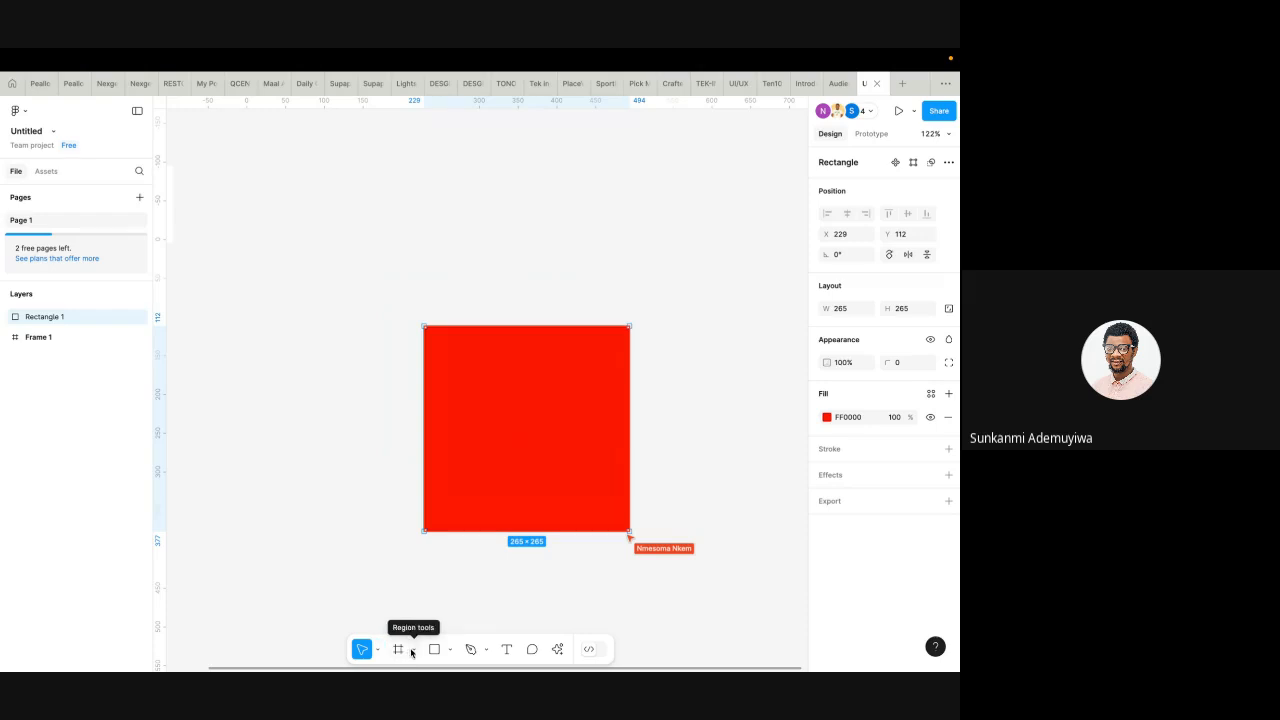
# - Activate the Frame tool twice to show its size presets, returning to the Move tool each time
pyautogui.click(414, 650)
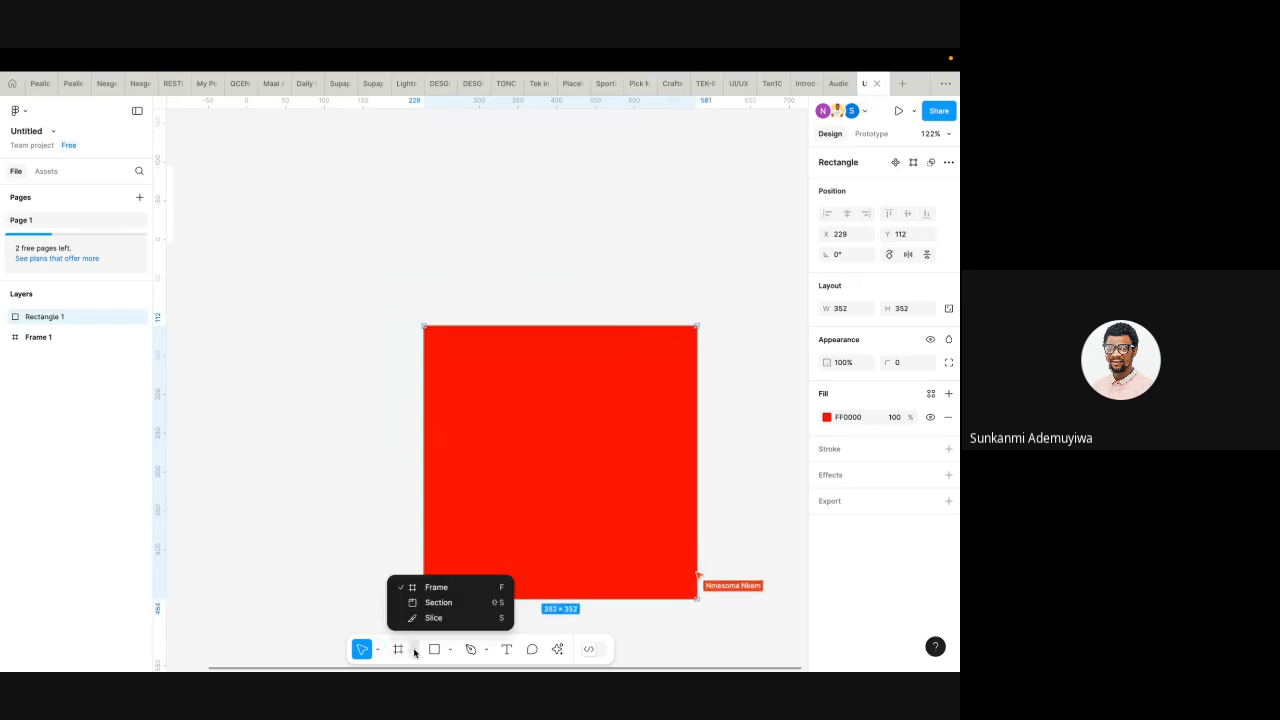
pyautogui.click(436, 587)
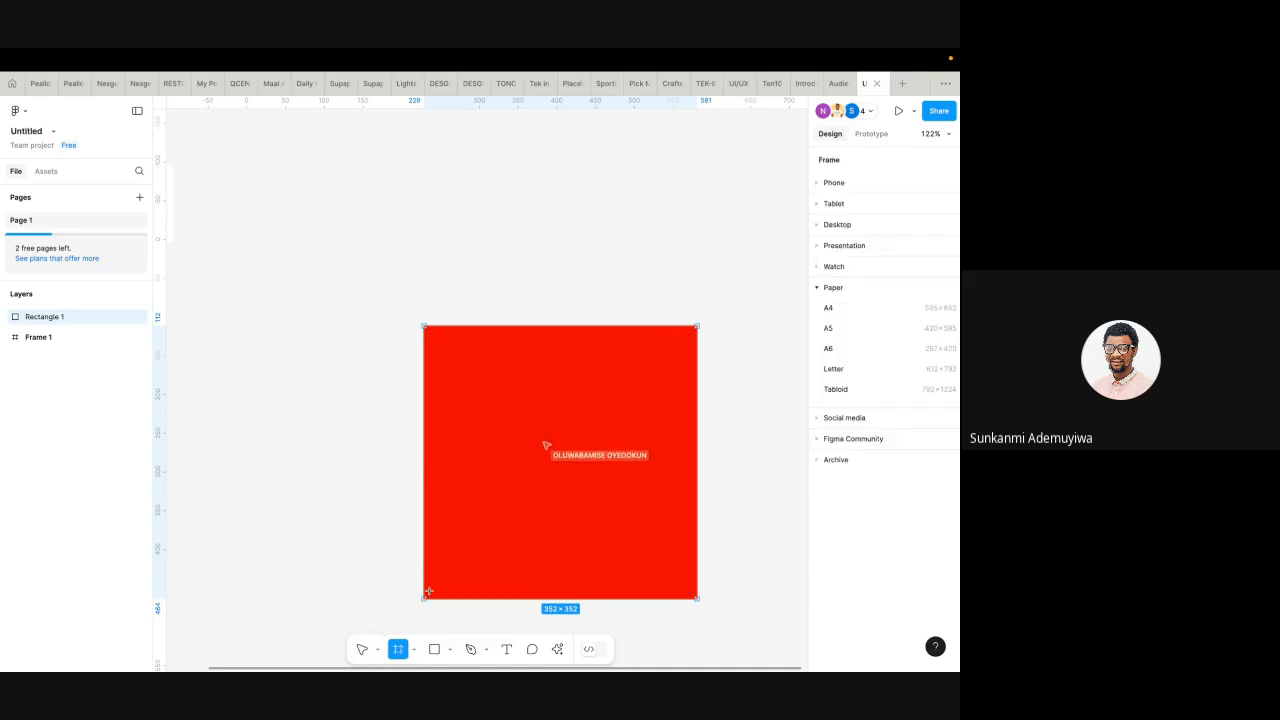
pyautogui.click(362, 649)
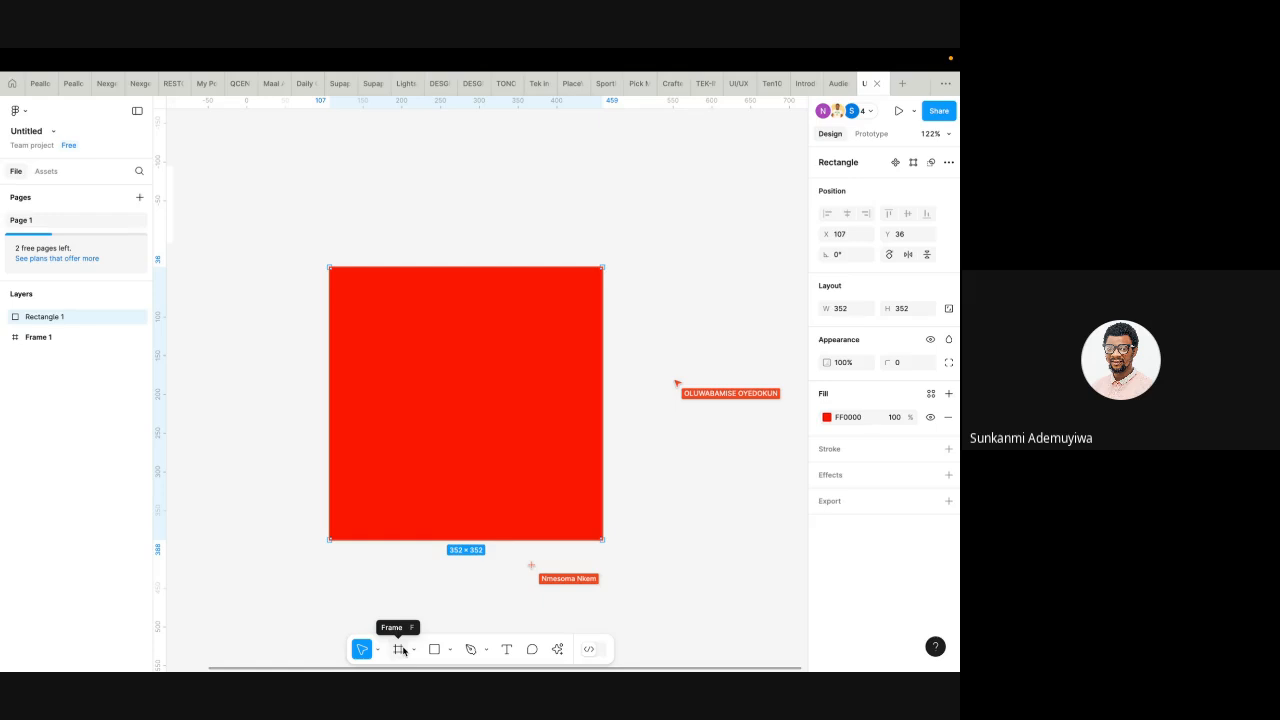
pyautogui.click(398, 649)
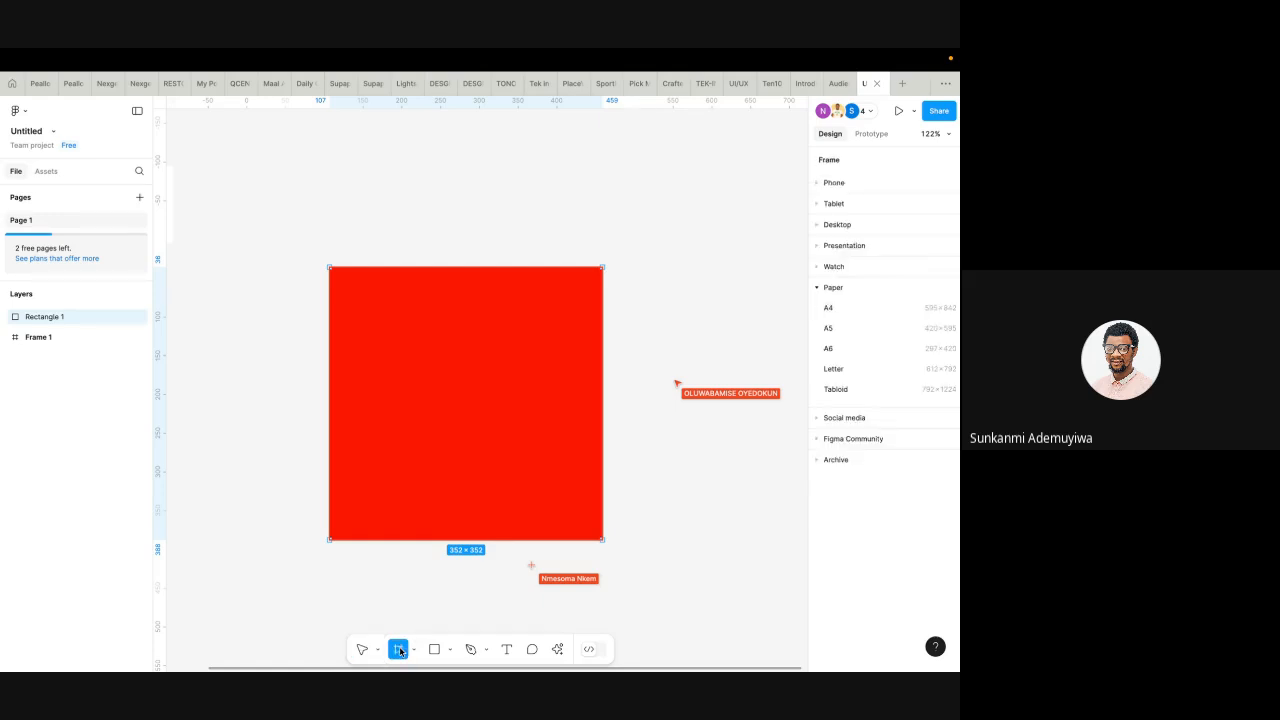
pyautogui.click(362, 650)
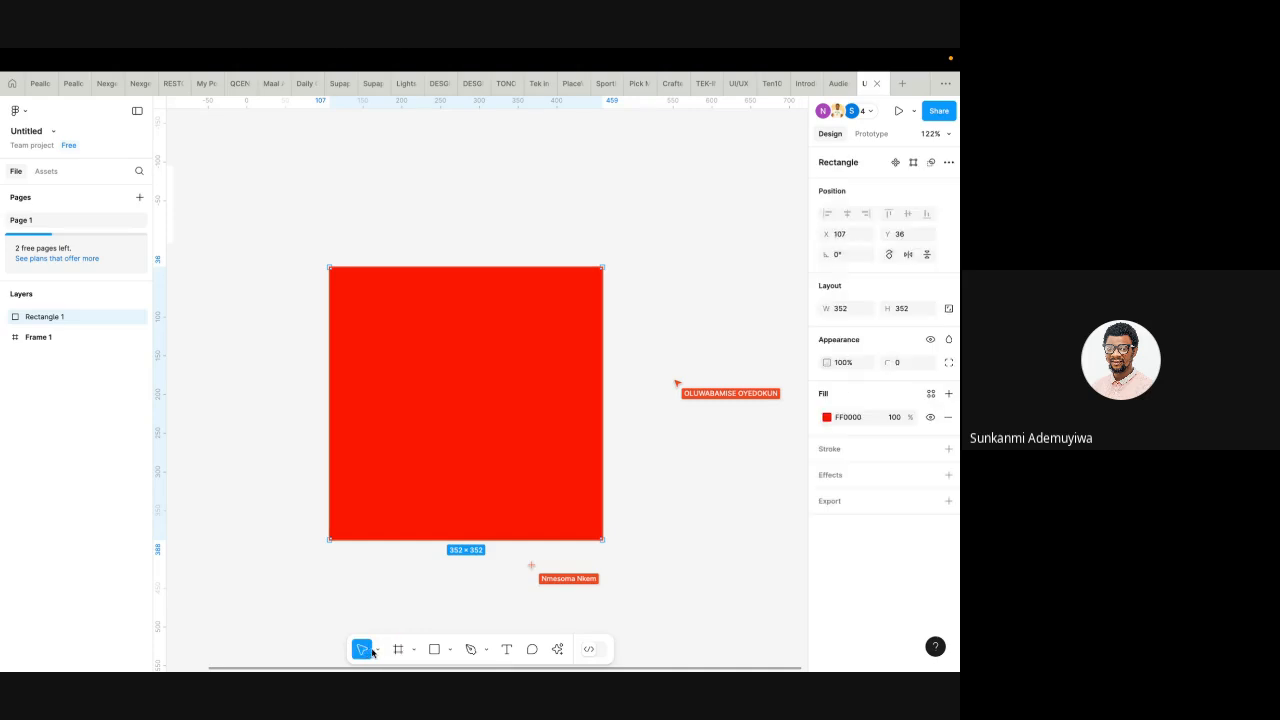
# - Review the Move, Hand and Scale tools by activating each of them in turn
pyautogui.click(378, 653)
pyautogui.click(362, 650)
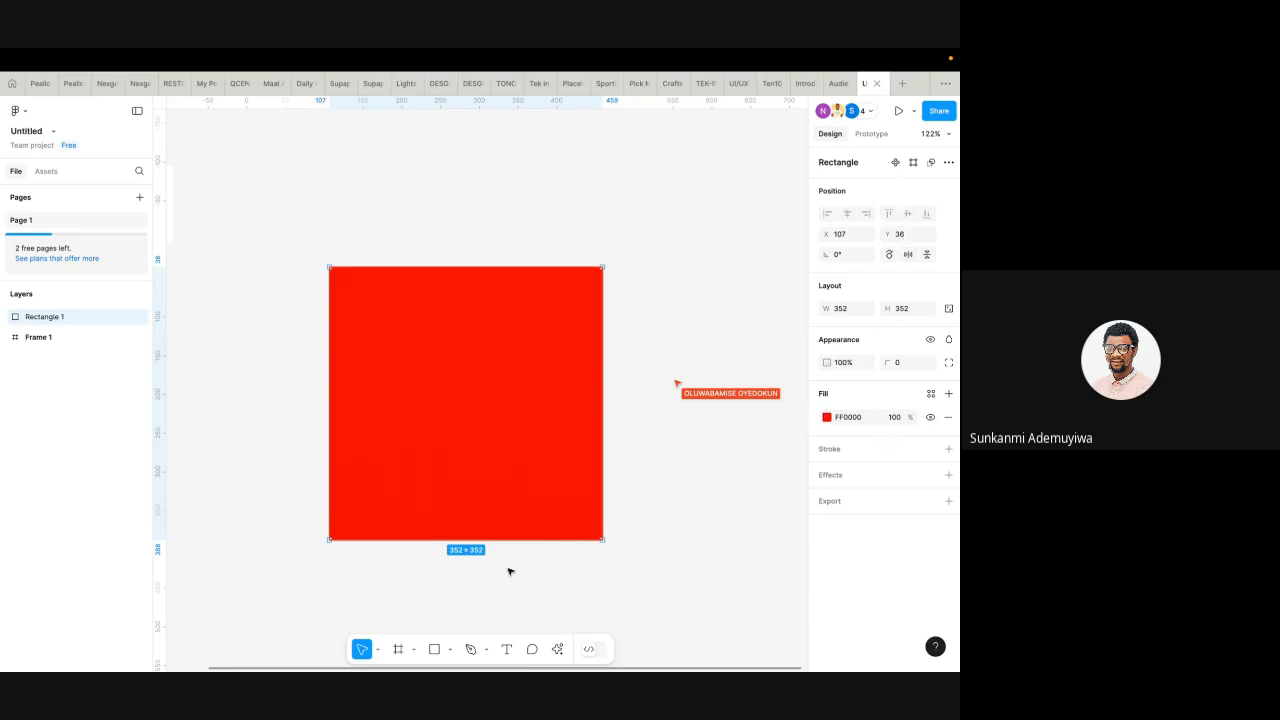
pyautogui.click(379, 652)
pyautogui.click(430, 604)
pyautogui.click(378, 650)
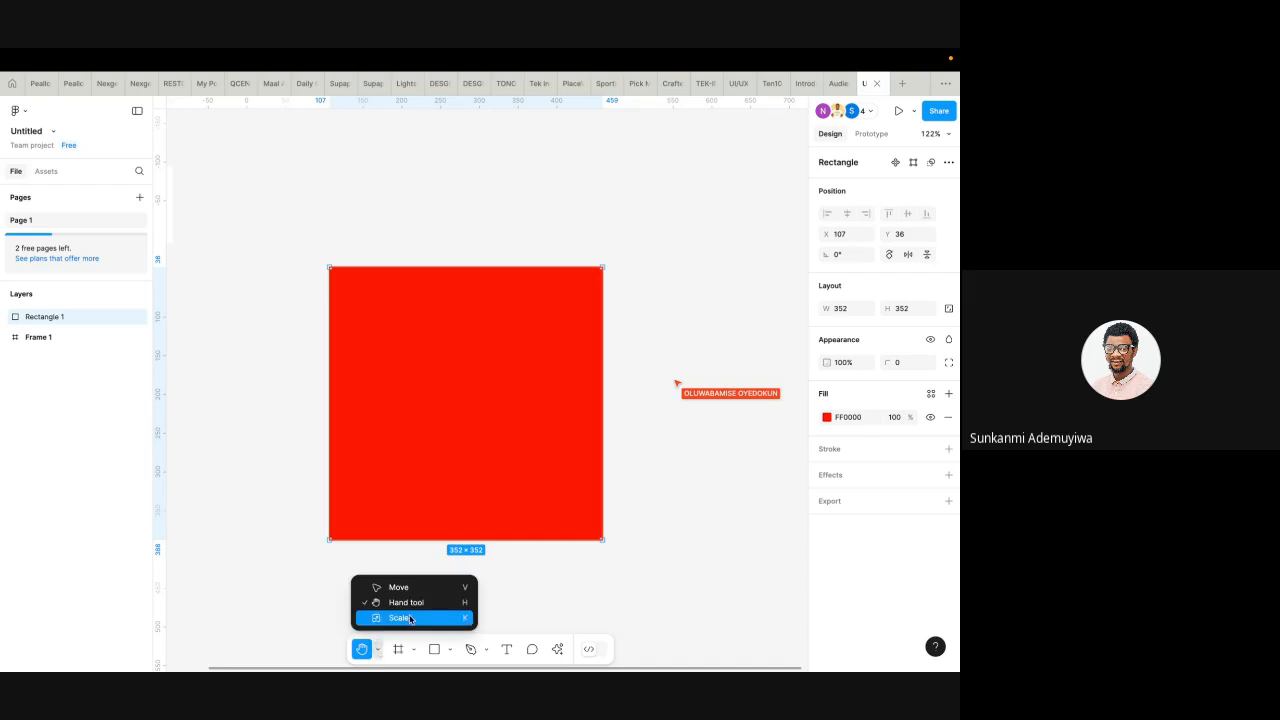
pyautogui.click(411, 618)
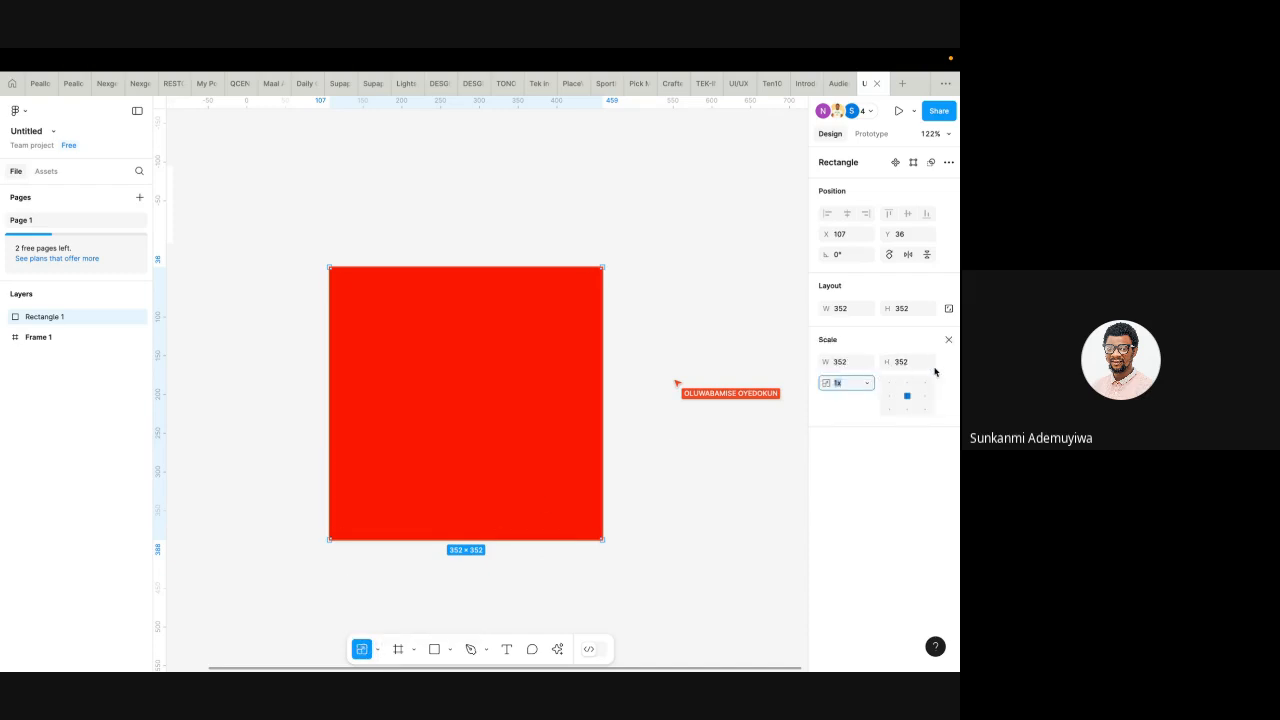
# - Return to the Move tool and delete the red square from the canvas
pyautogui.click(378, 651)
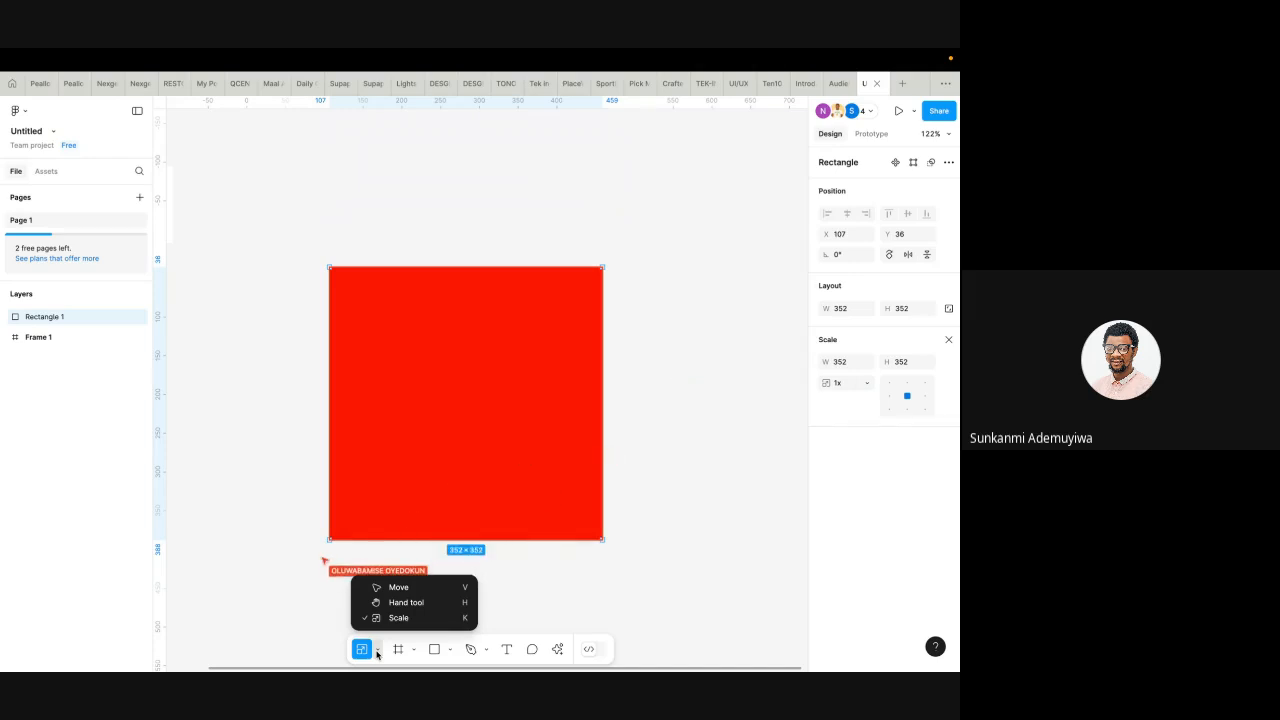
pyautogui.click(395, 587)
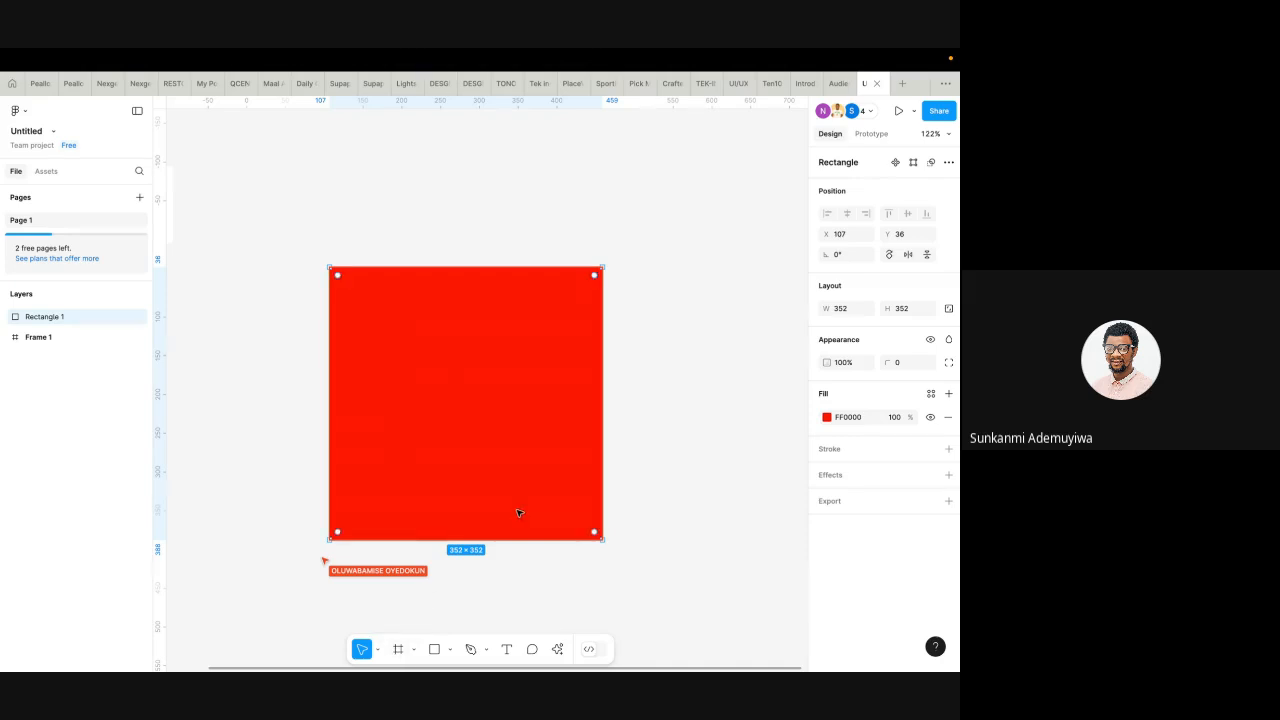
pyautogui.press('Delete')
# - Activate the Frame tool, collapse the Paper size presets and expand the Phone presets
pyautogui.click(398, 651)
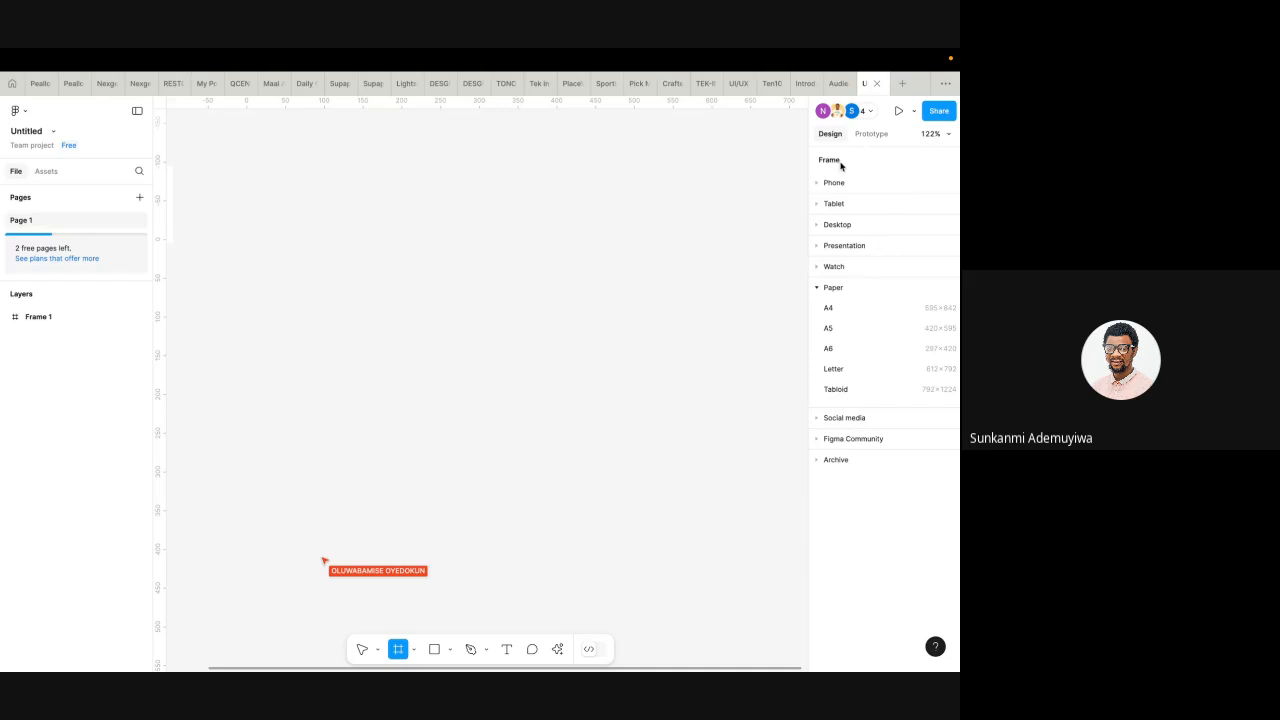
pyautogui.click(817, 288)
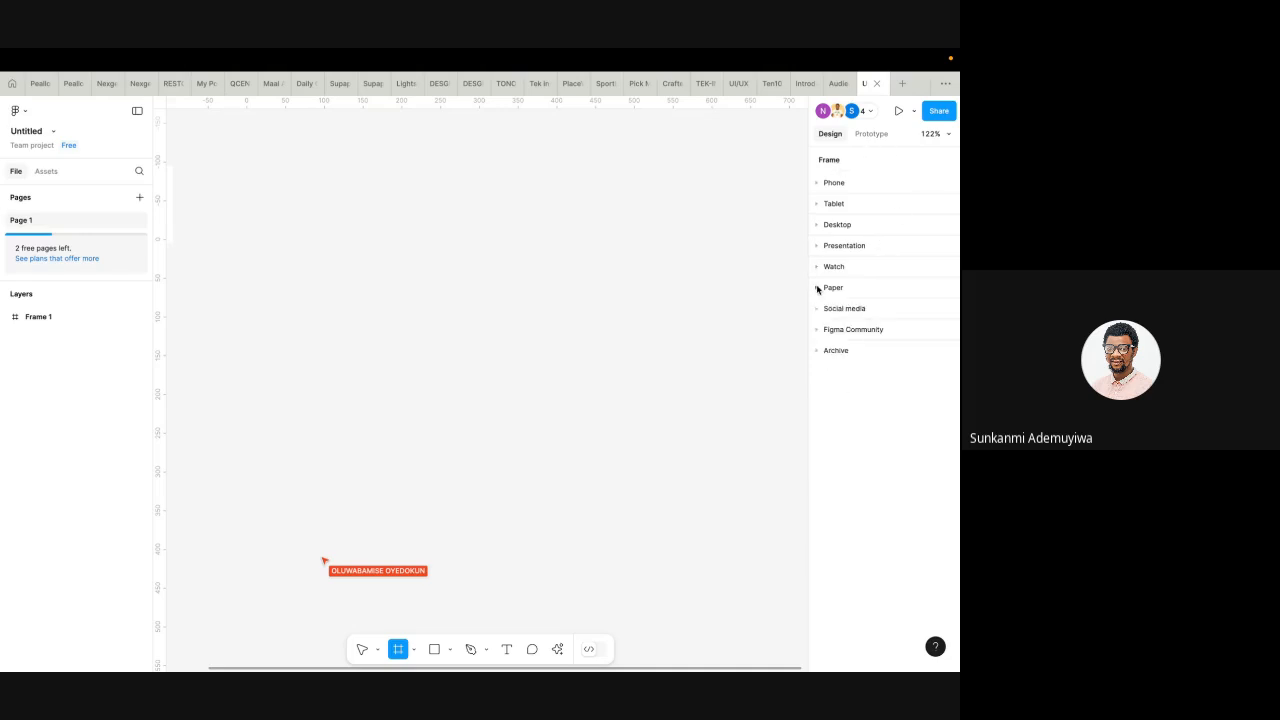
pyautogui.click(817, 185)
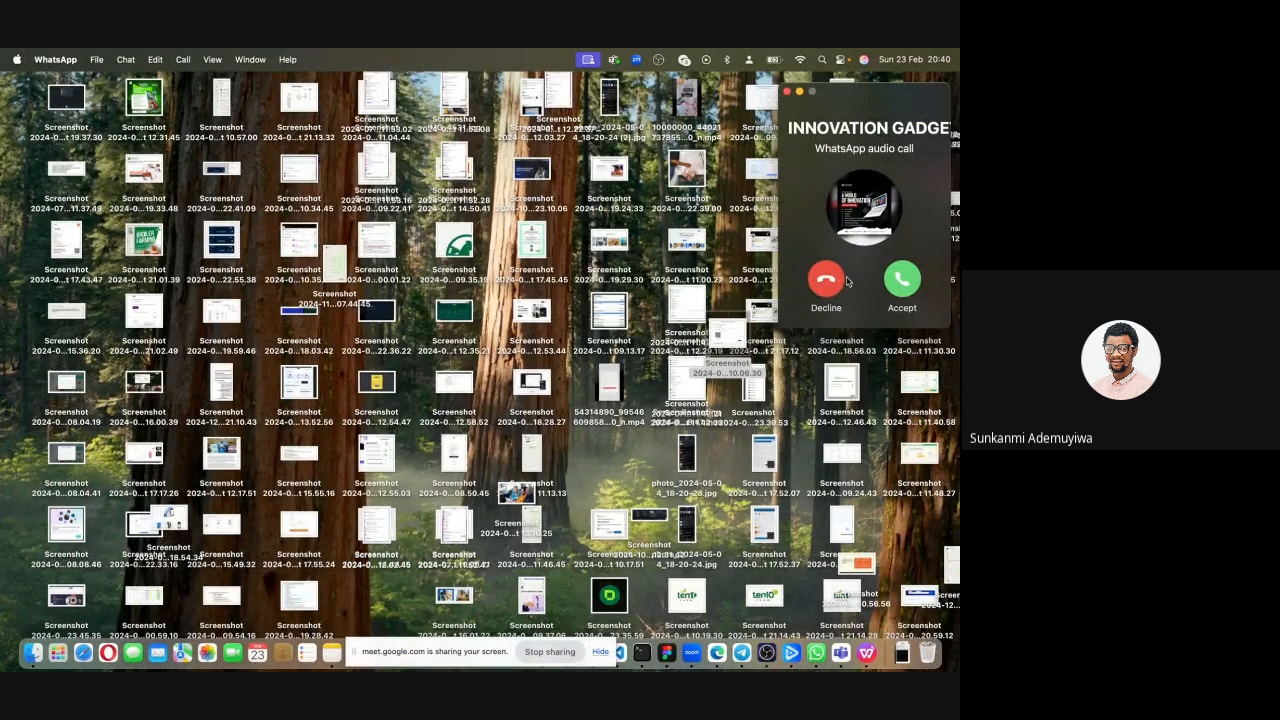
# - Decline the incoming WhatsApp audio call
pyautogui.click(828, 287)
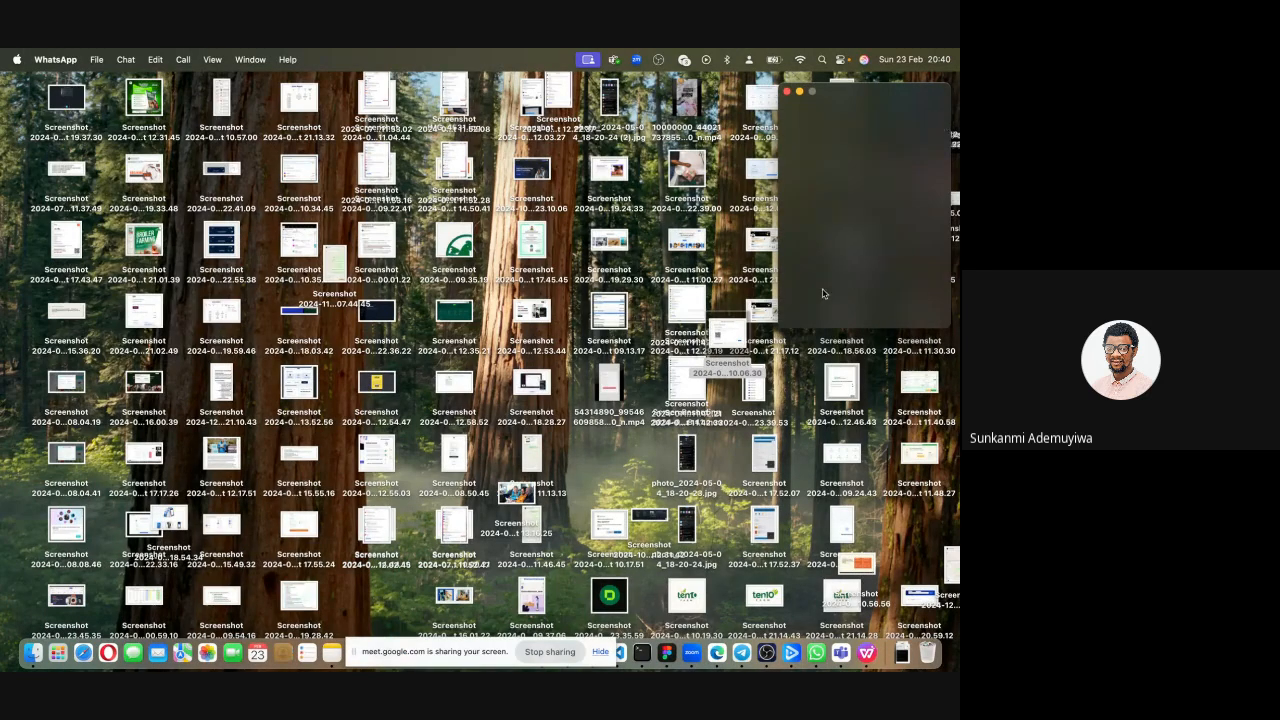
# - Decline the second incoming WhatsApp audio call and return to the Figma design file
pyautogui.hotkey('ctrl', 'Right')
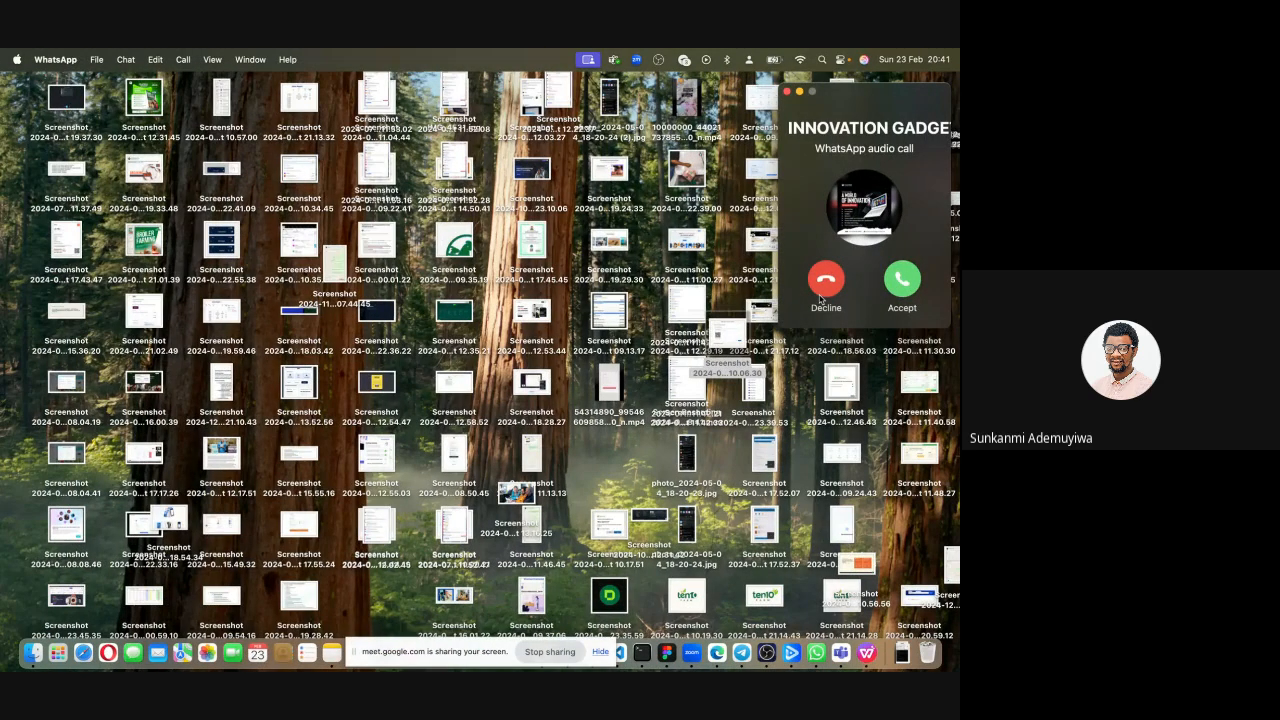
pyautogui.click(821, 292)
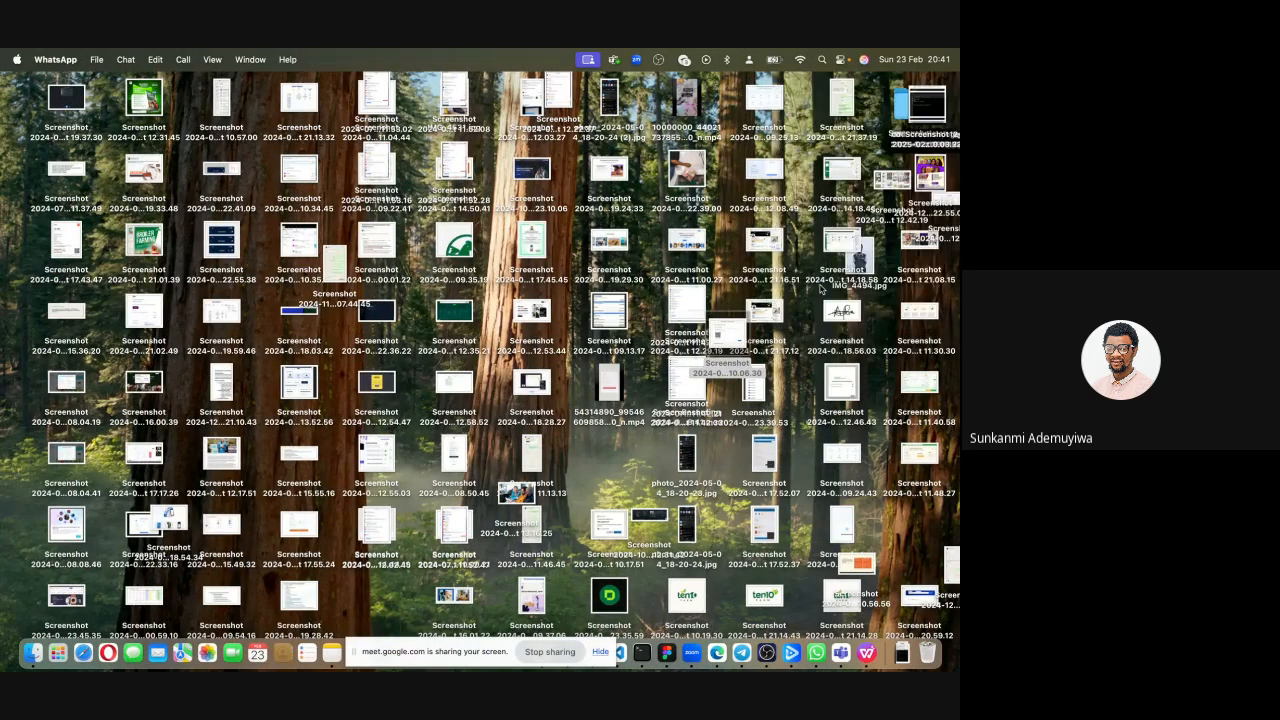
pyautogui.hotkey('ctrl', 'Right')
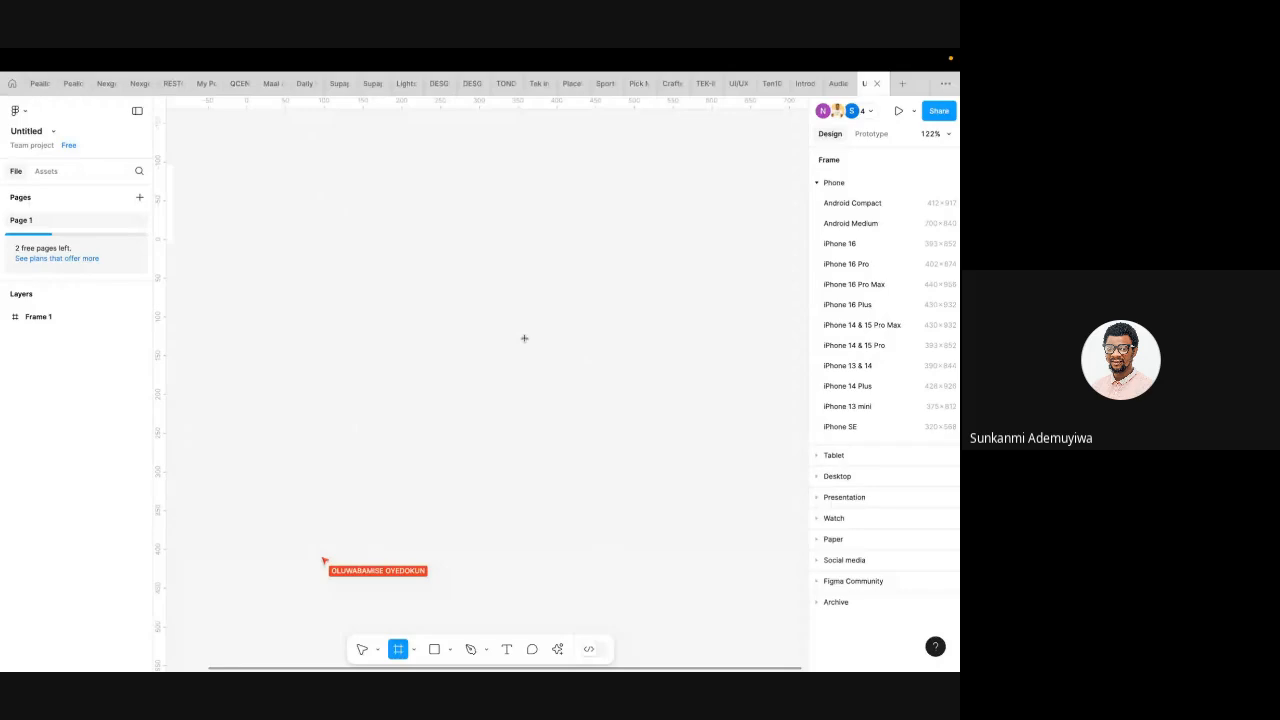
# - Switch to the Google Meet call in Chrome and mute the microphone to listen to participants
pyautogui.press('super+Tab')
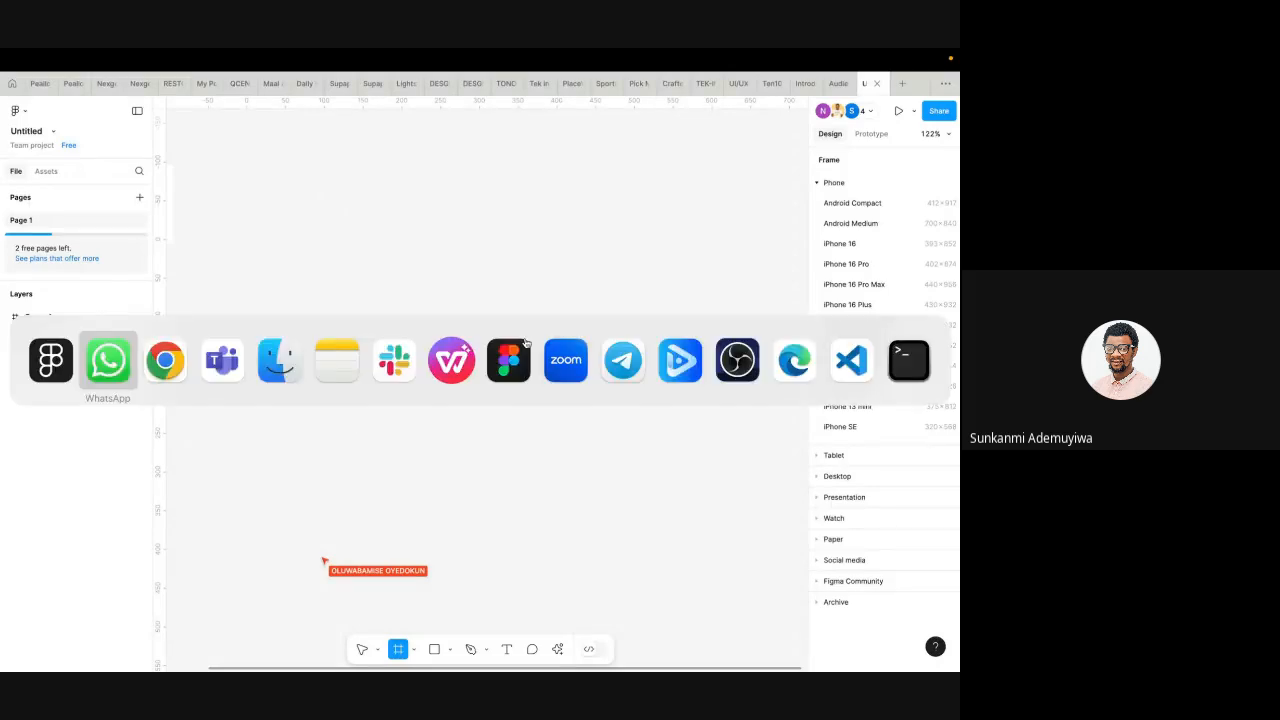
pyautogui.press('super+Tab')
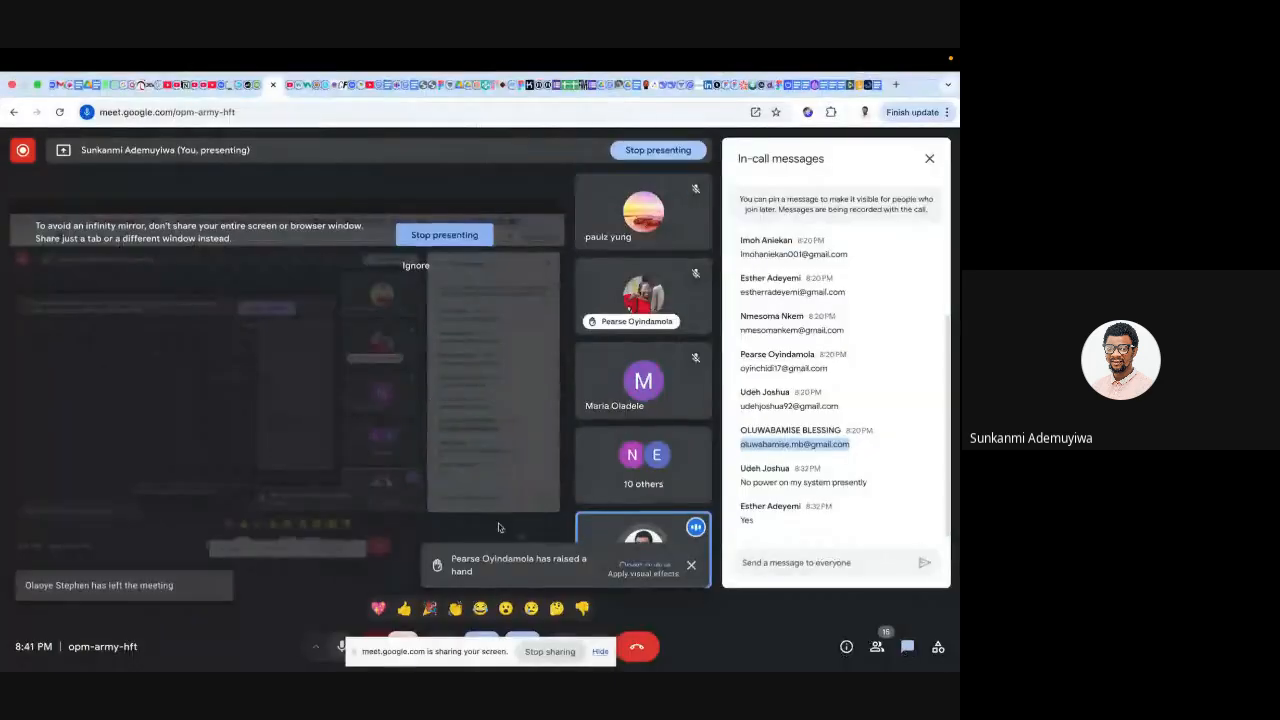
pyautogui.click(338, 647)
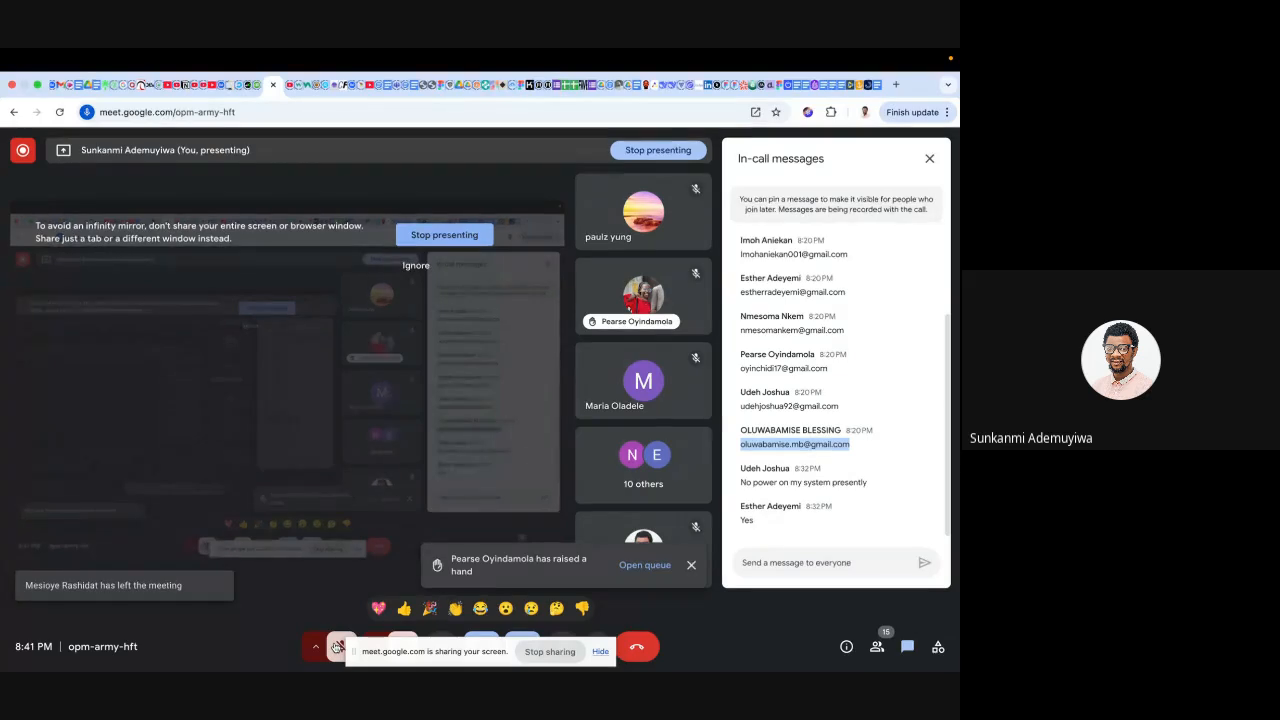
pyautogui.click(338, 647)
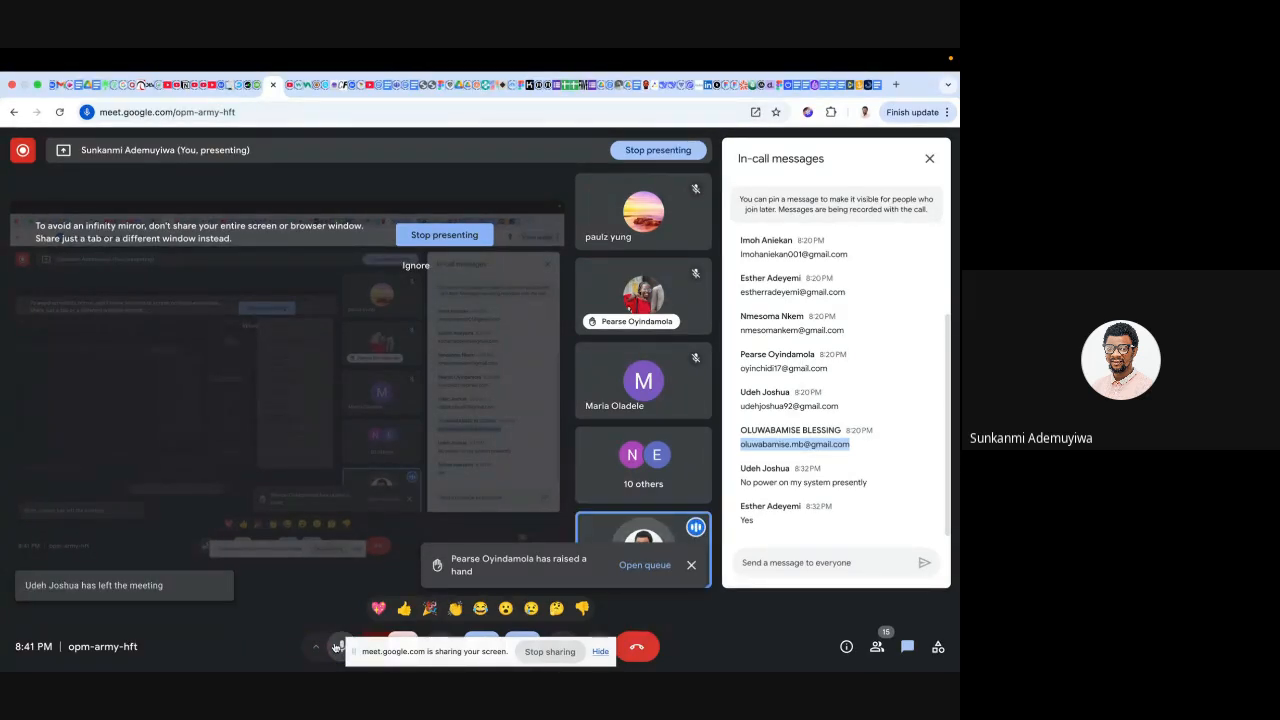
pyautogui.click(338, 647)
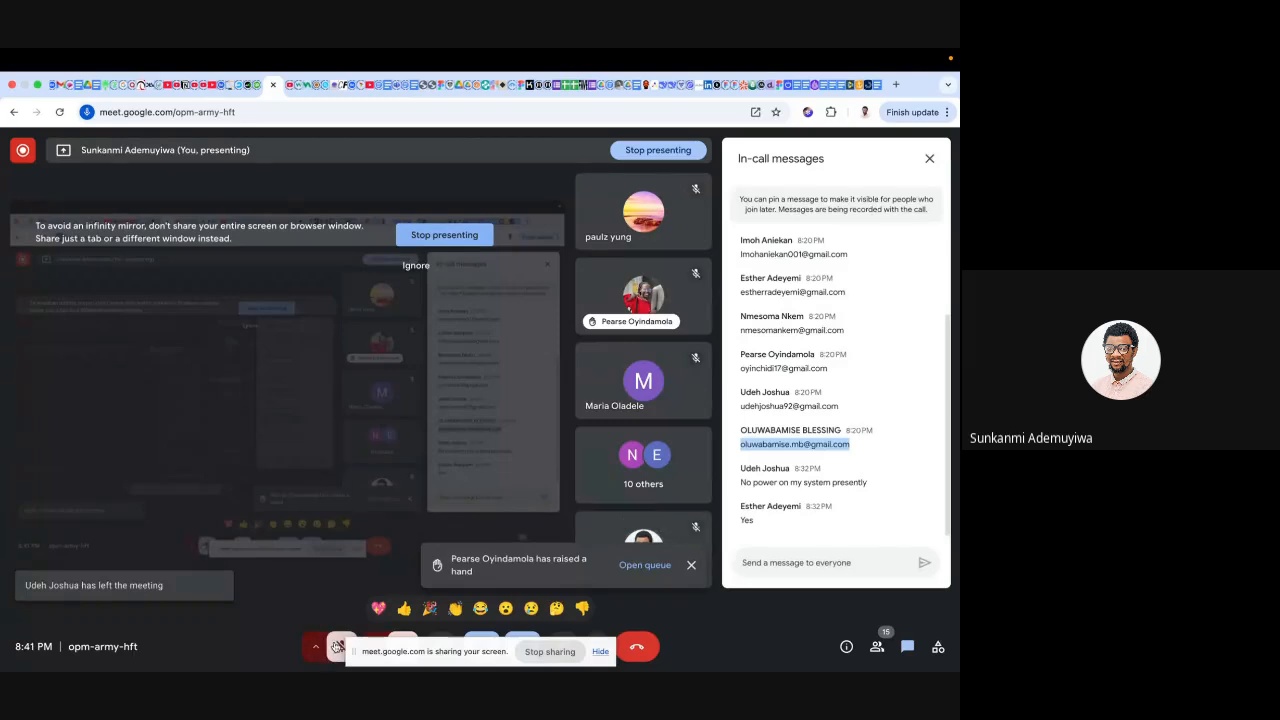
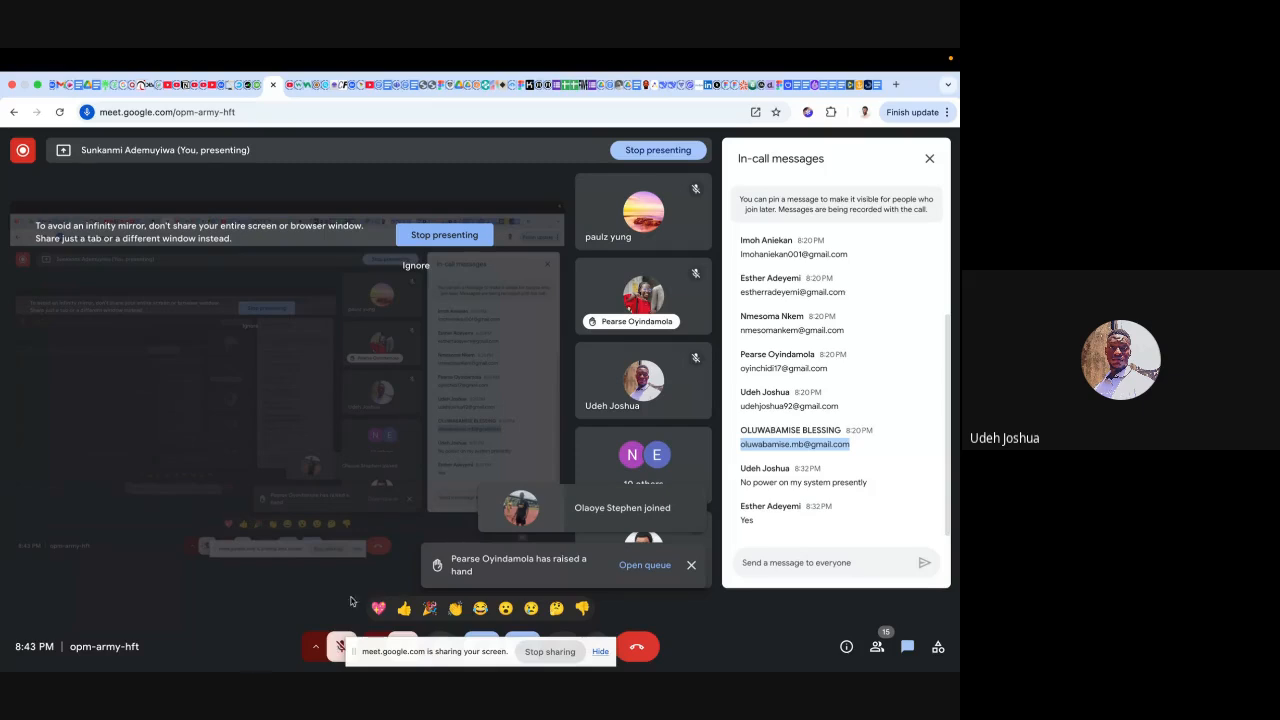
# - Unmute the meeting microphone to answer, mute it briefly and leave it unmuted
pyautogui.click(339, 648)
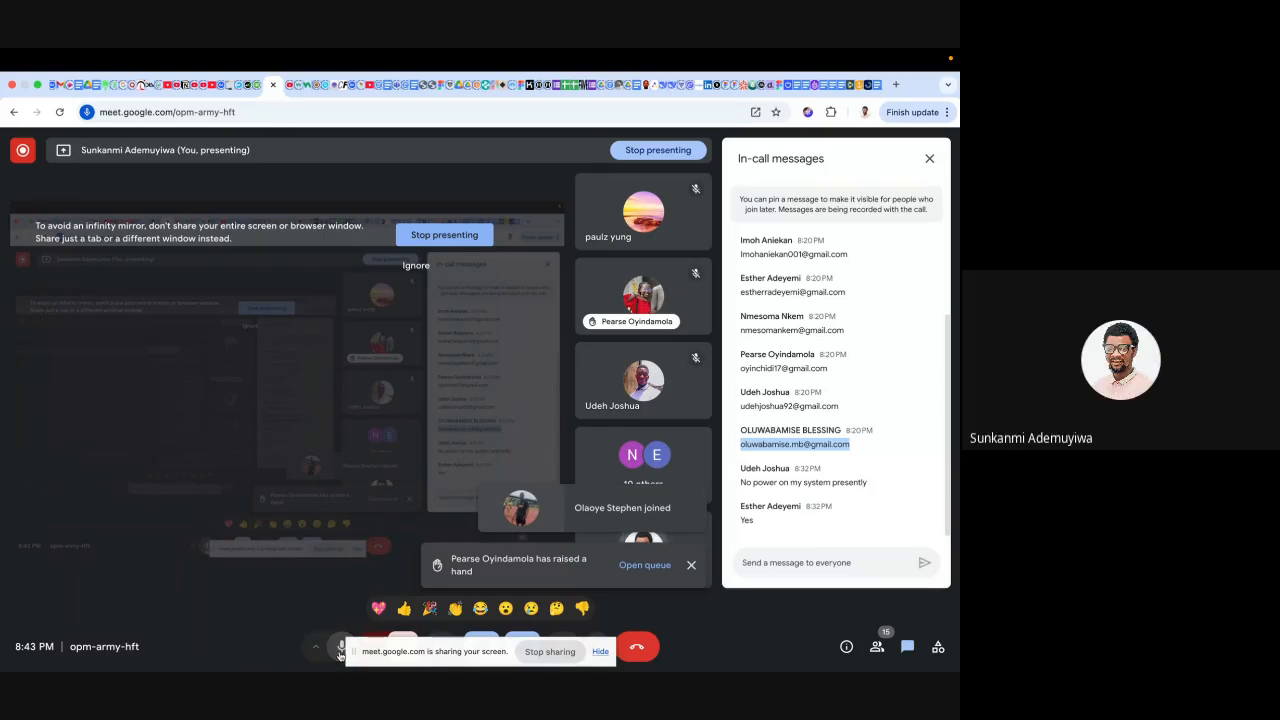
pyautogui.click(339, 650)
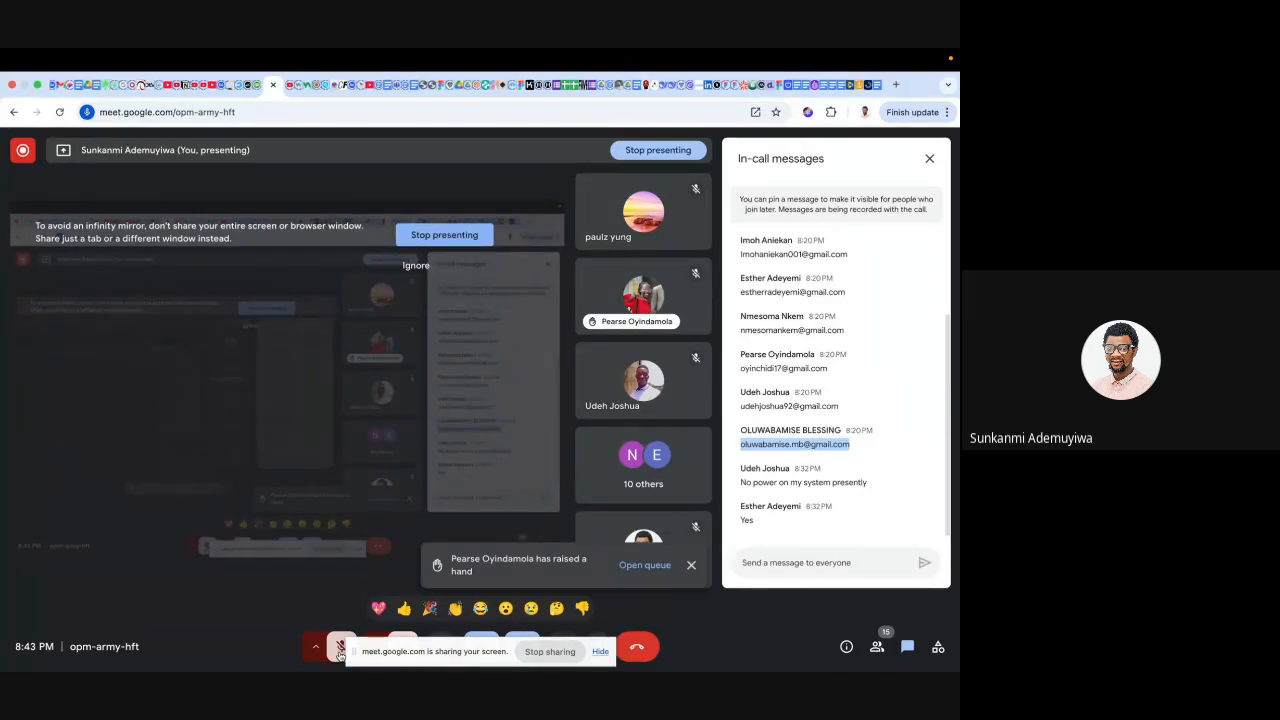
pyautogui.click(339, 650)
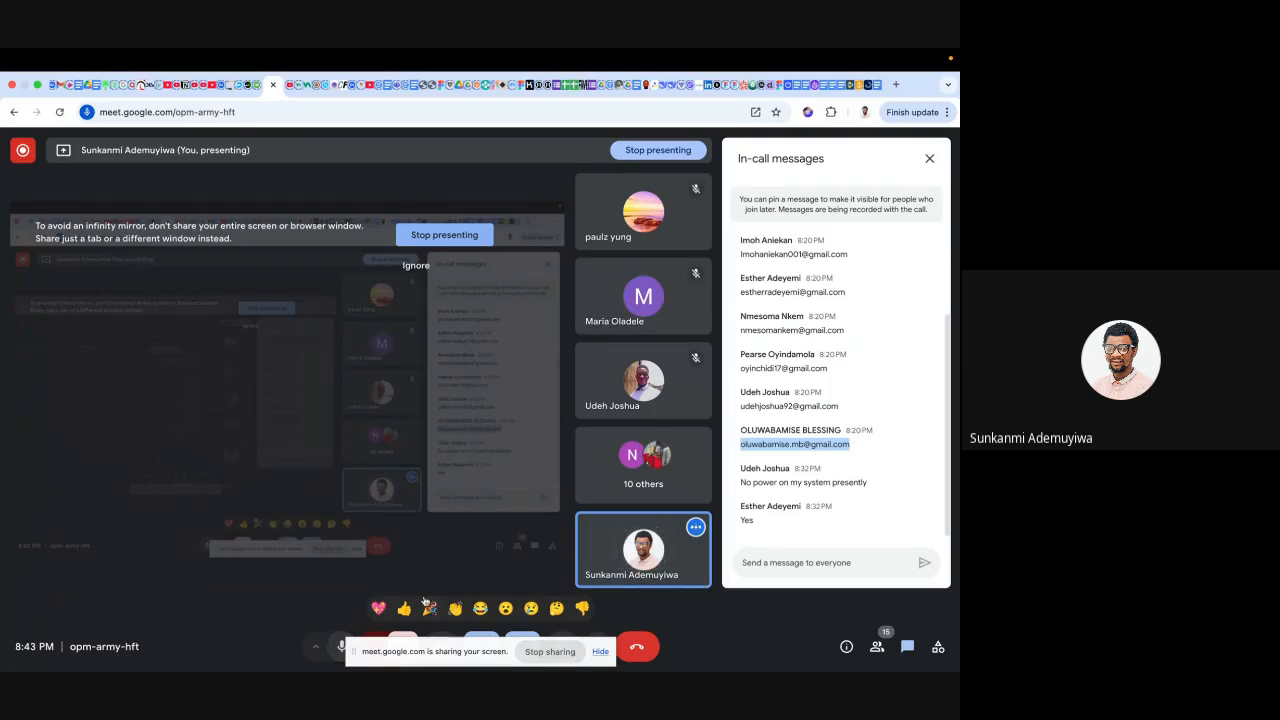
# - Switch back to Figma and add a phone frame to the canvas with the iPhone 13 mini preset
pyautogui.press('super+Tab')
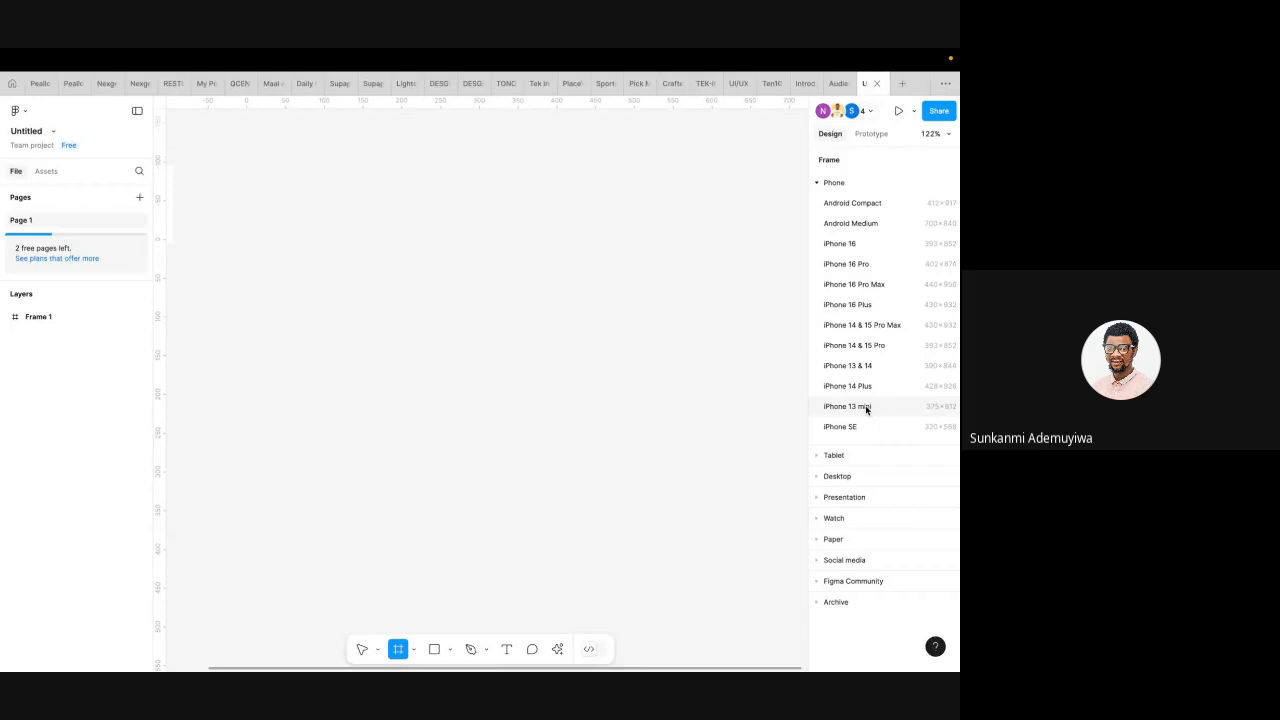
pyautogui.click(866, 409)
pyautogui.scroll(-5, 626, 403)
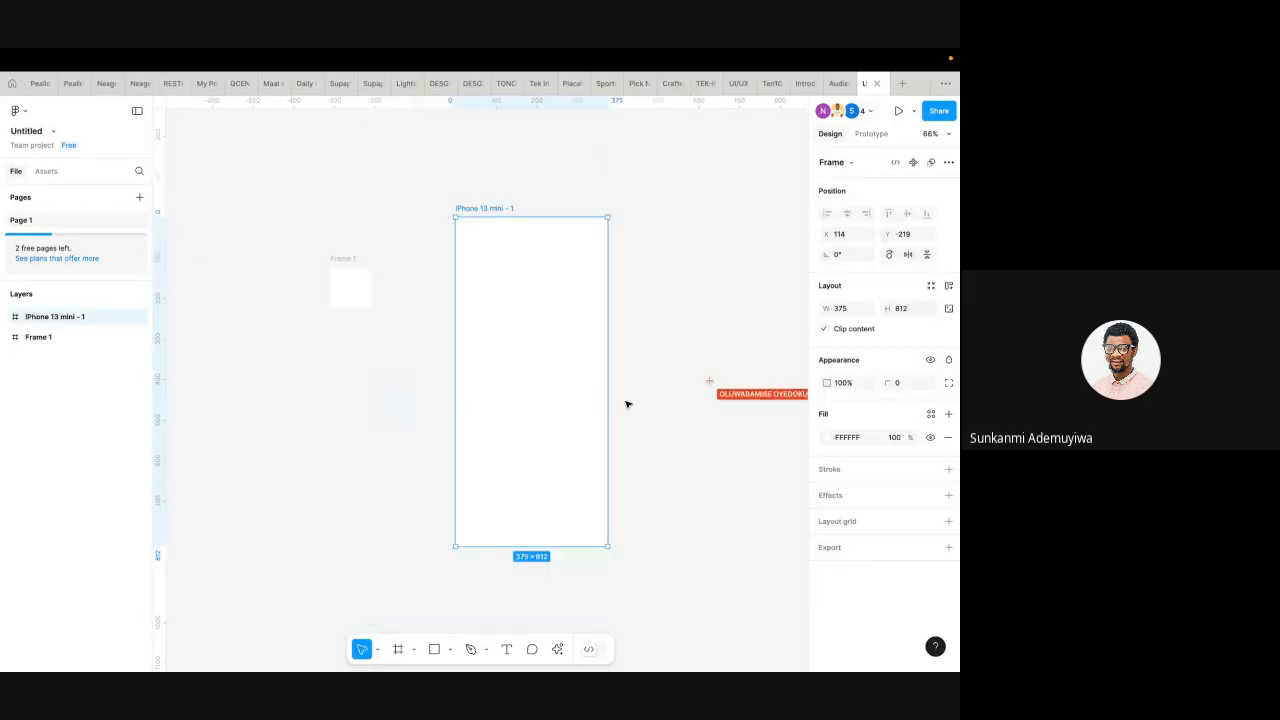
pyautogui.scroll(4, 541, 275)
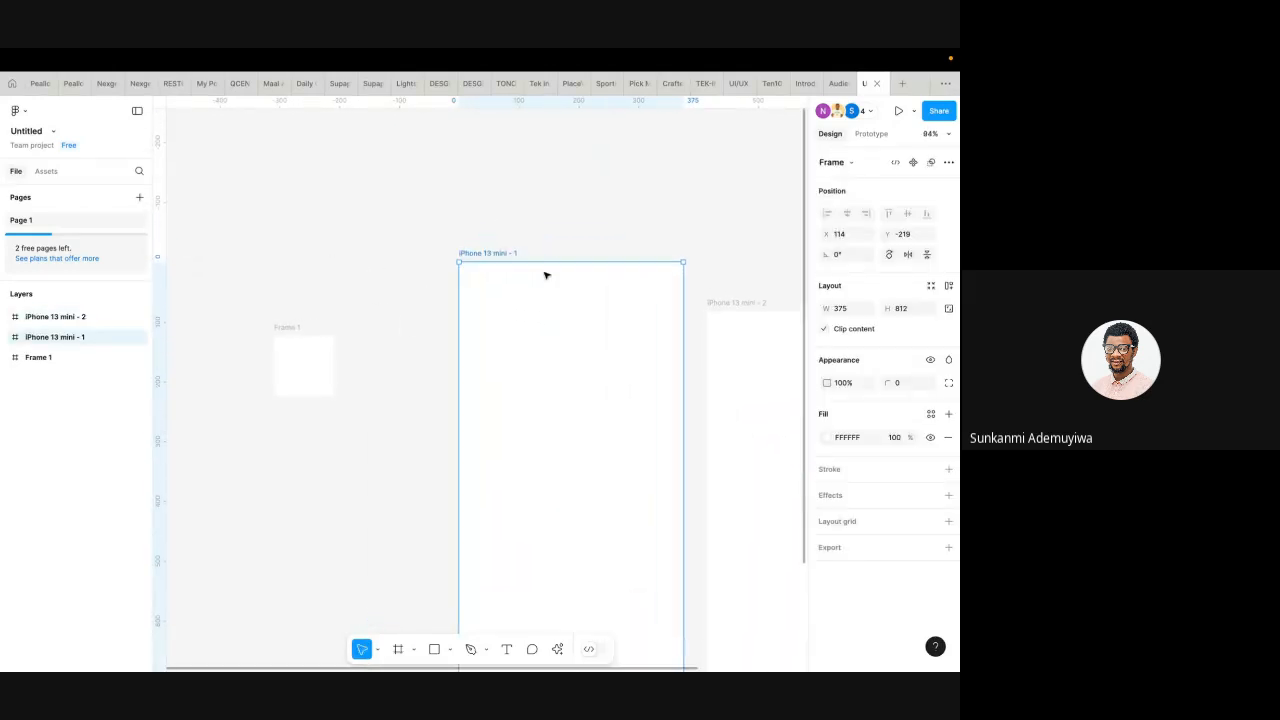
pyautogui.hscroll(3, 538, 289)
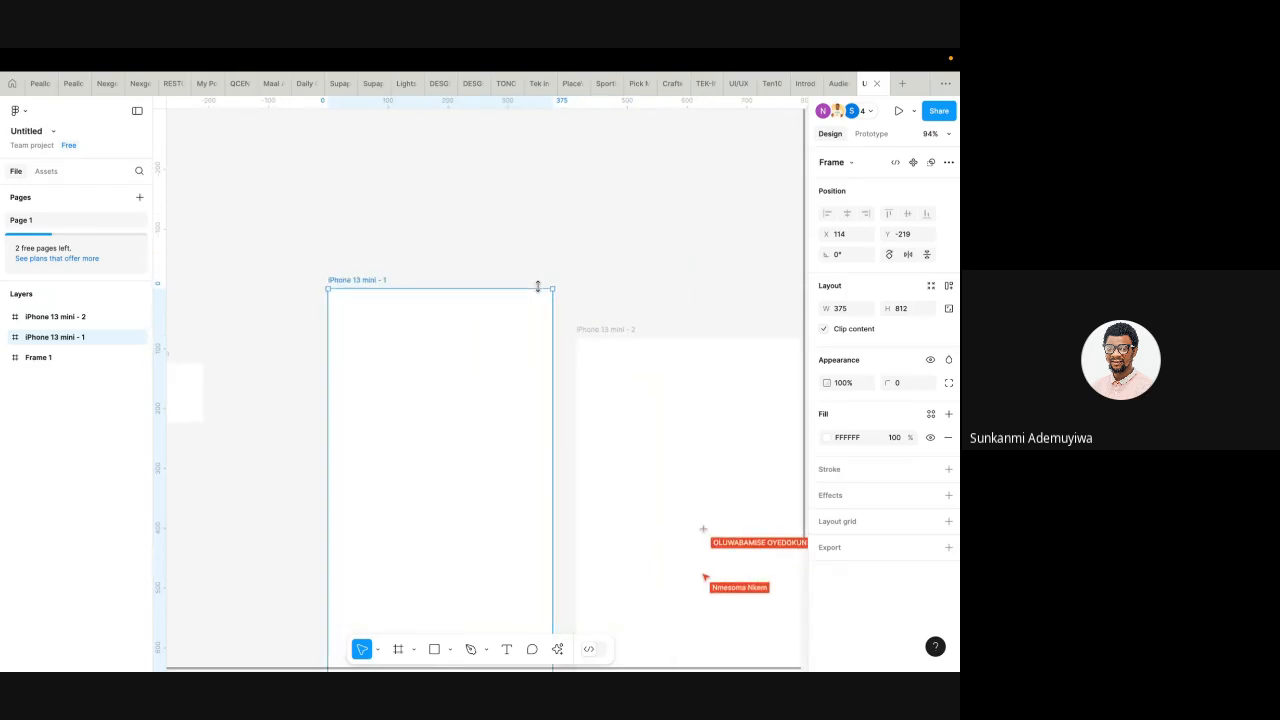
pyautogui.hscroll(3, 537, 286)
pyautogui.scroll(-1, 538, 290)
pyautogui.hscroll(-3, 538, 292)
pyautogui.scroll(1, 538, 292)
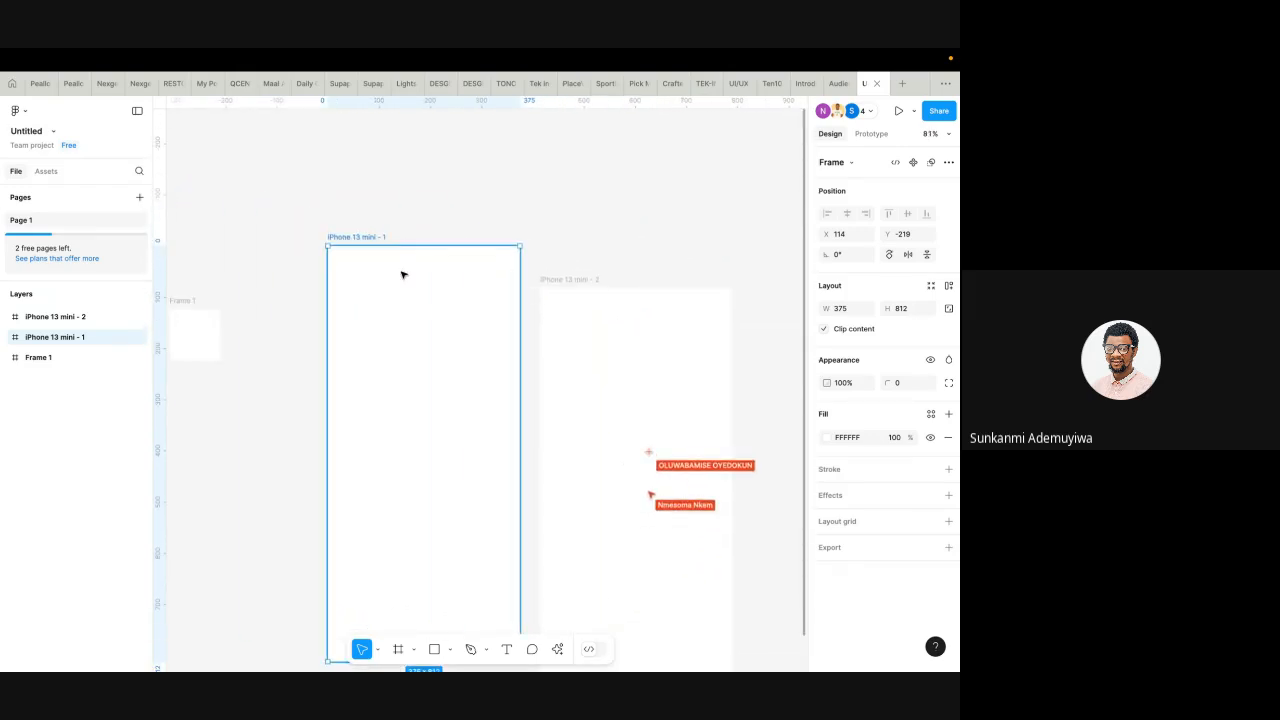
pyautogui.scroll(-1, 402, 274)
pyautogui.scroll(-3, 400, 275)
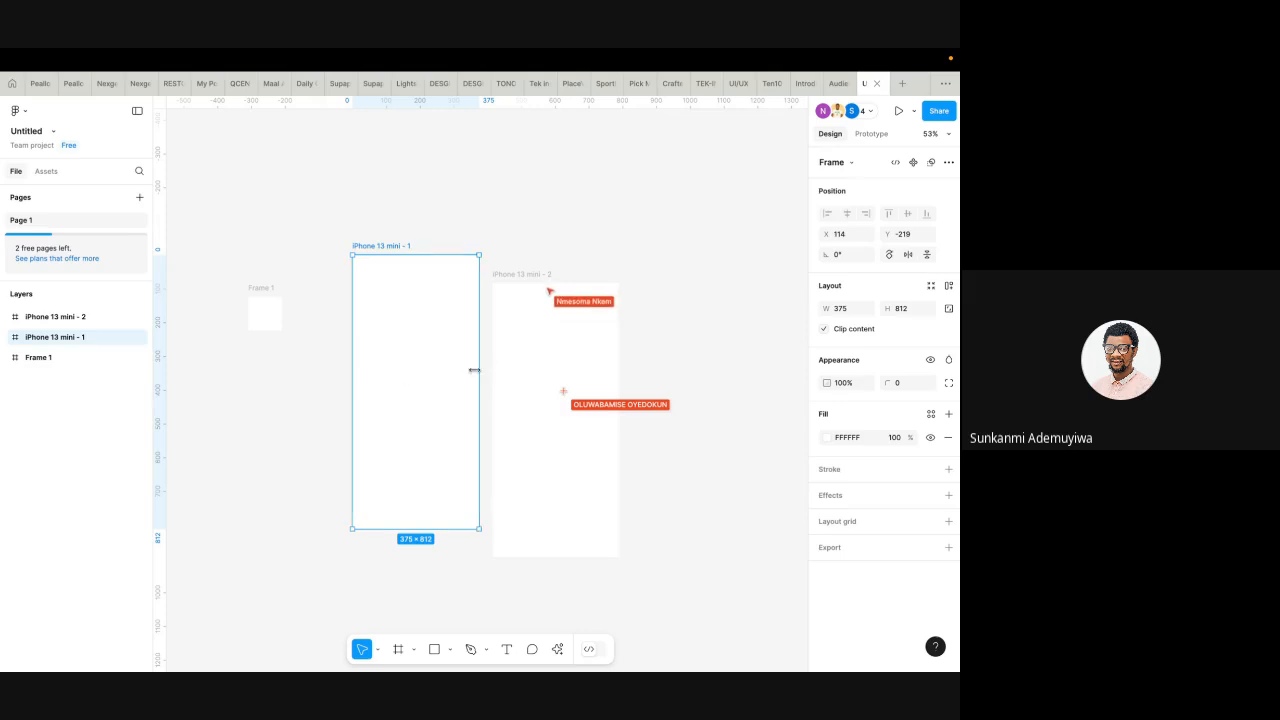
# - Move the iPhone 13 mini - 1 frame left to about X -51, Y -230, away from the second phone frame
pyautogui.moveTo(434, 314)
pyautogui.mouseDown()
pyautogui.moveTo(428, 281)
pyautogui.moveTo(407, 292)
pyautogui.moveTo(437, 326)
pyautogui.moveTo(437, 314)
pyautogui.mouseUp()
pyautogui.scroll(5, 452, 307)
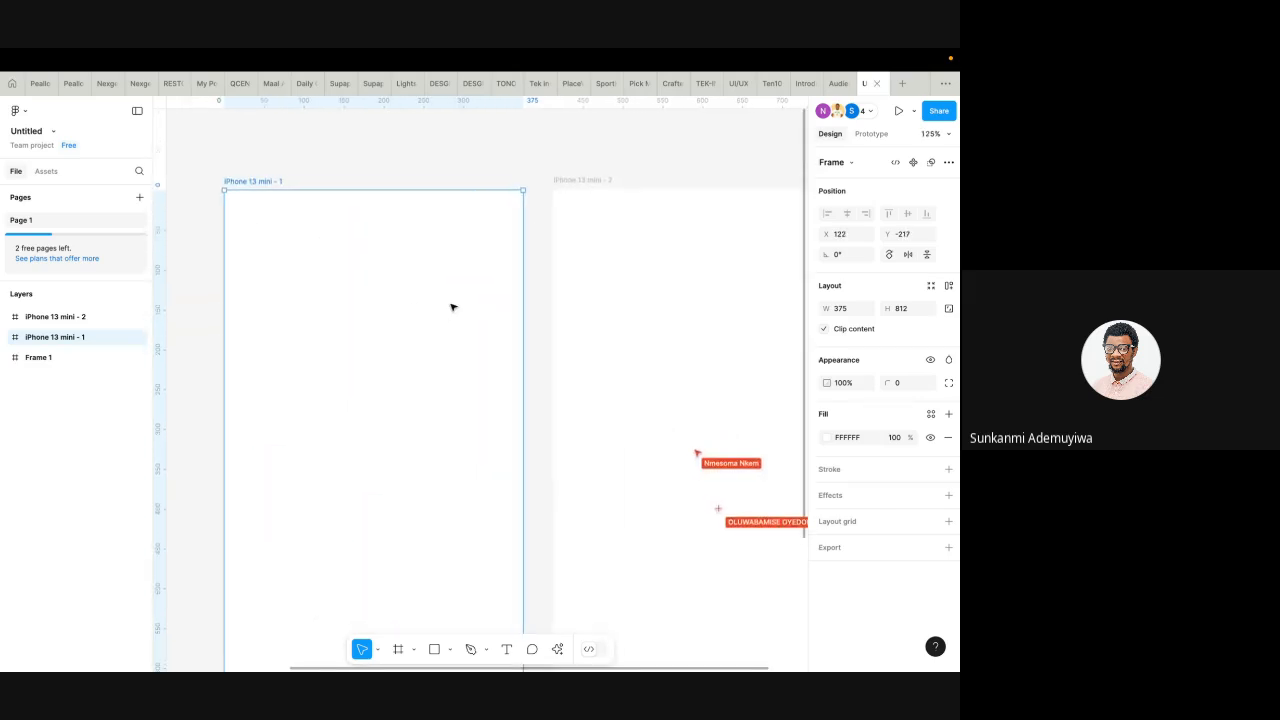
pyautogui.scroll(-3, 452, 307)
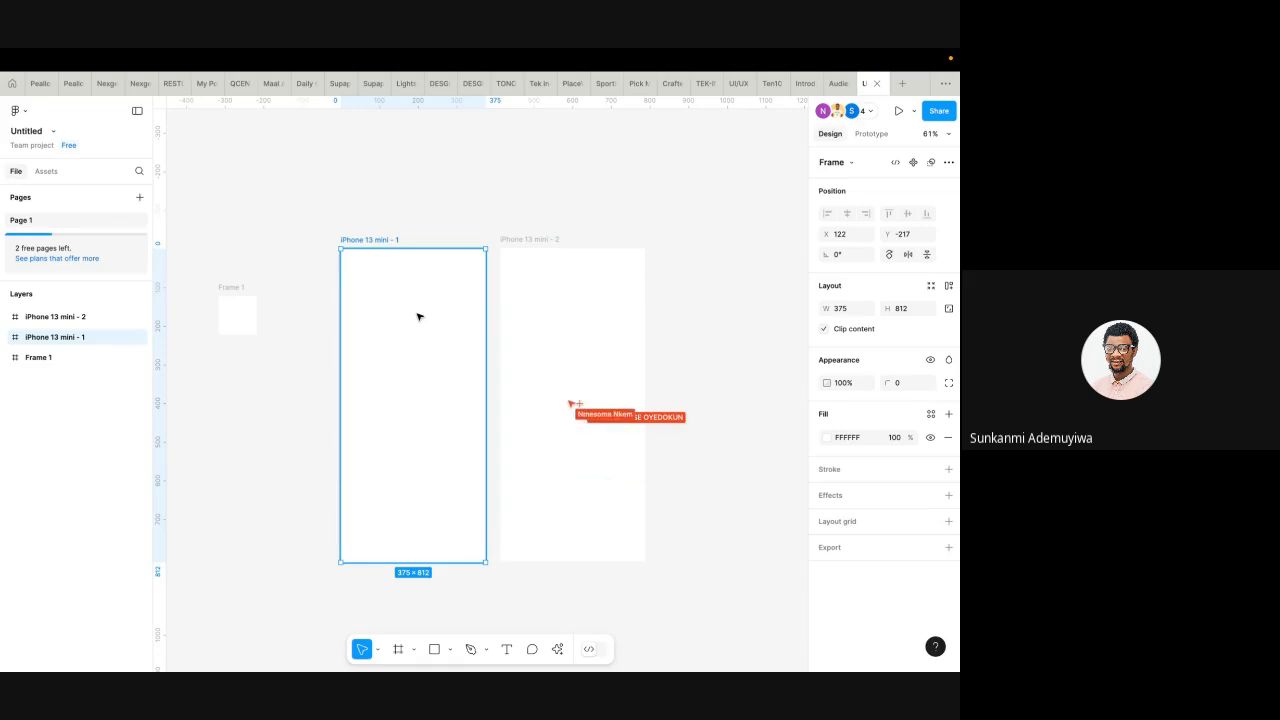
pyautogui.moveTo(471, 323); pyautogui.dragTo(406, 317)
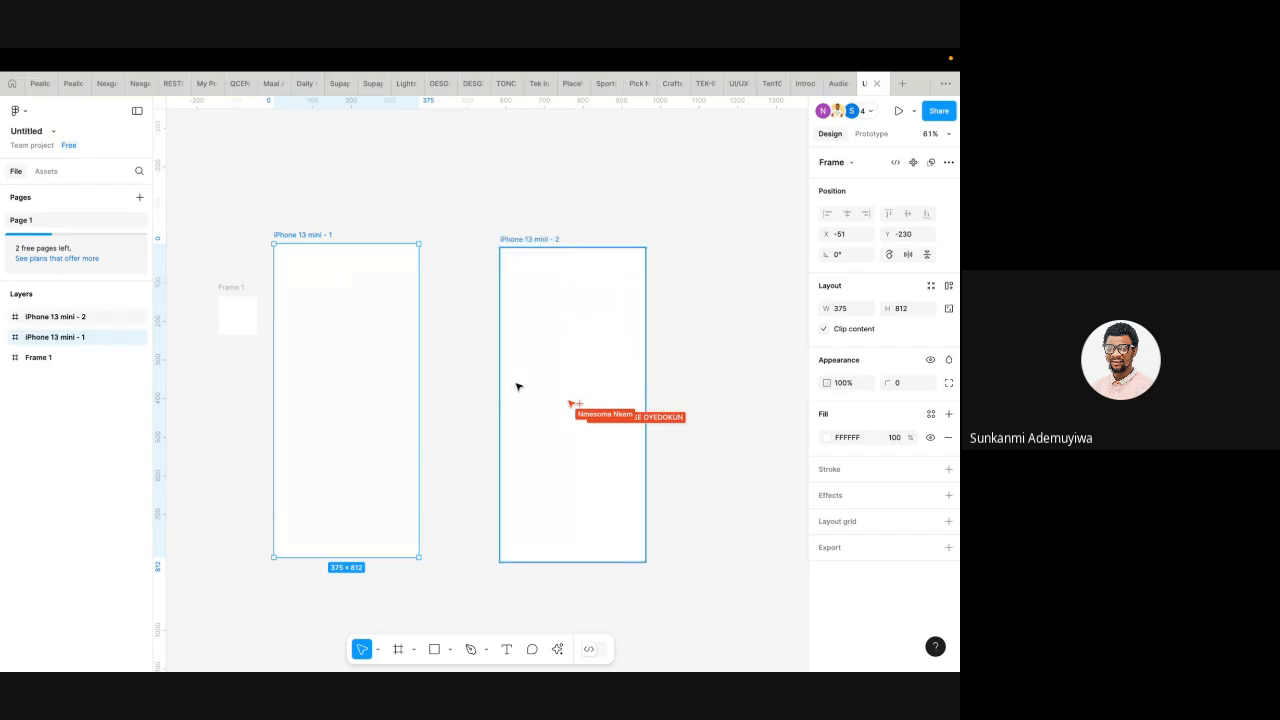
# - Try widening the iPhone 13 mini - 1 frame to 780 and moving the second phone frame right, and undo both changes
pyautogui.moveTo(419, 370); pyautogui.dragTo(575, 376)
pyautogui.moveTo(536, 236); pyautogui.dragTo(711, 241)
pyautogui.hotkey('ctrl', 'z')
pyautogui.hotkey('ctrl', 'z')
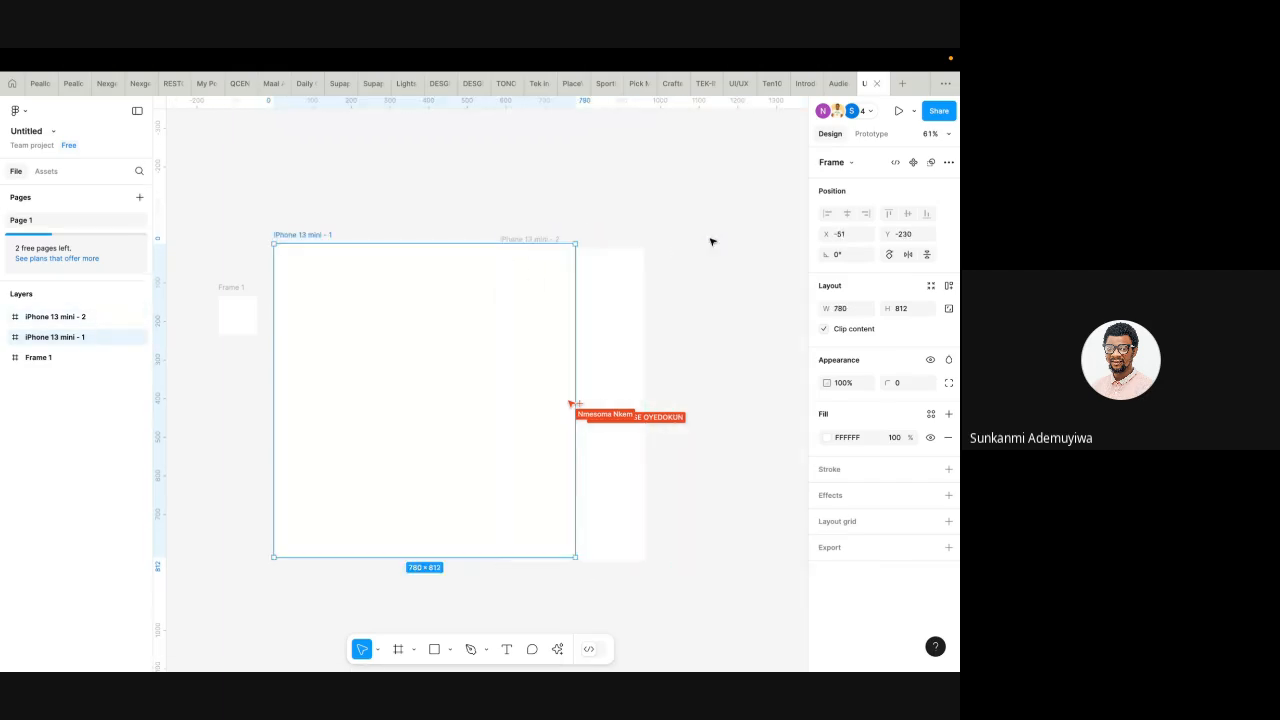
pyautogui.hotkey('ctrl', 'z')
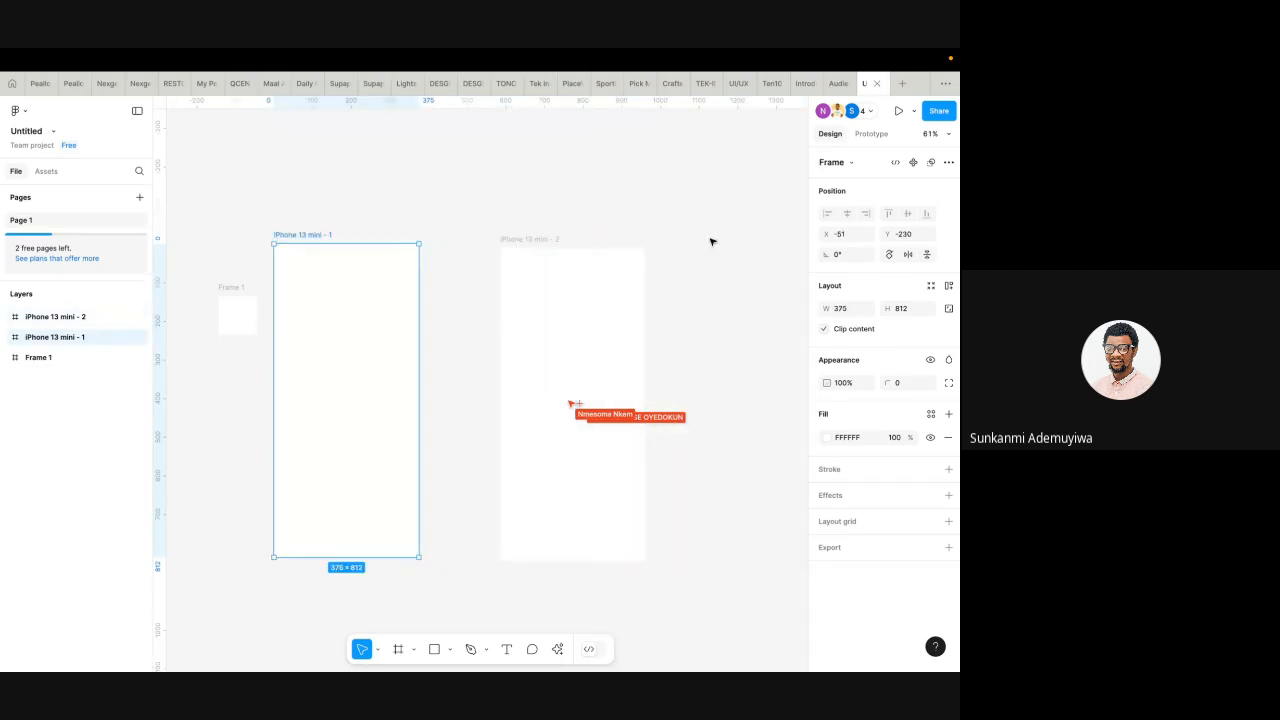
# - Extend the bottom edge of the iPhone 13 mini - 1 frame downward to a height of 3395
pyautogui.scroll(-3, 586, 331)
pyautogui.scroll(-1, 586, 331)
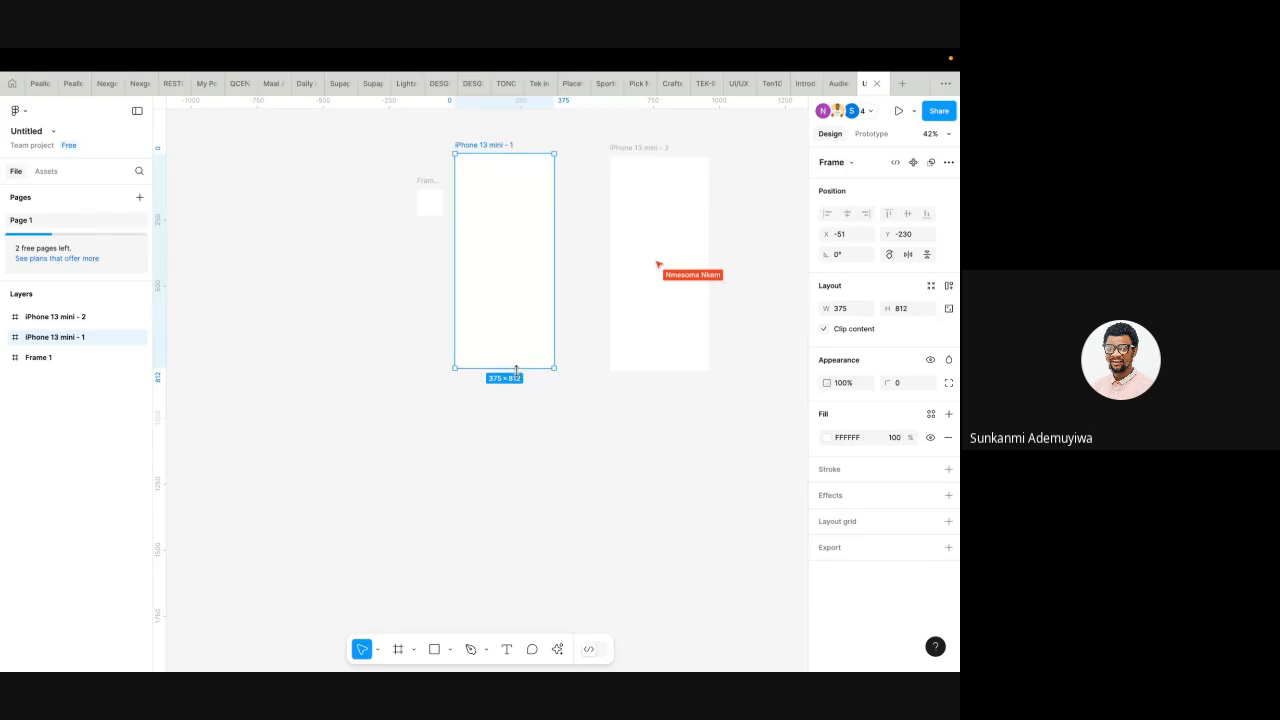
pyautogui.moveTo(516, 370); pyautogui.dragTo(541, 643)
pyautogui.scroll(-5, 516, 395)
pyautogui.scroll(-2, 582, 456)
pyautogui.hscroll(-1, 582, 456)
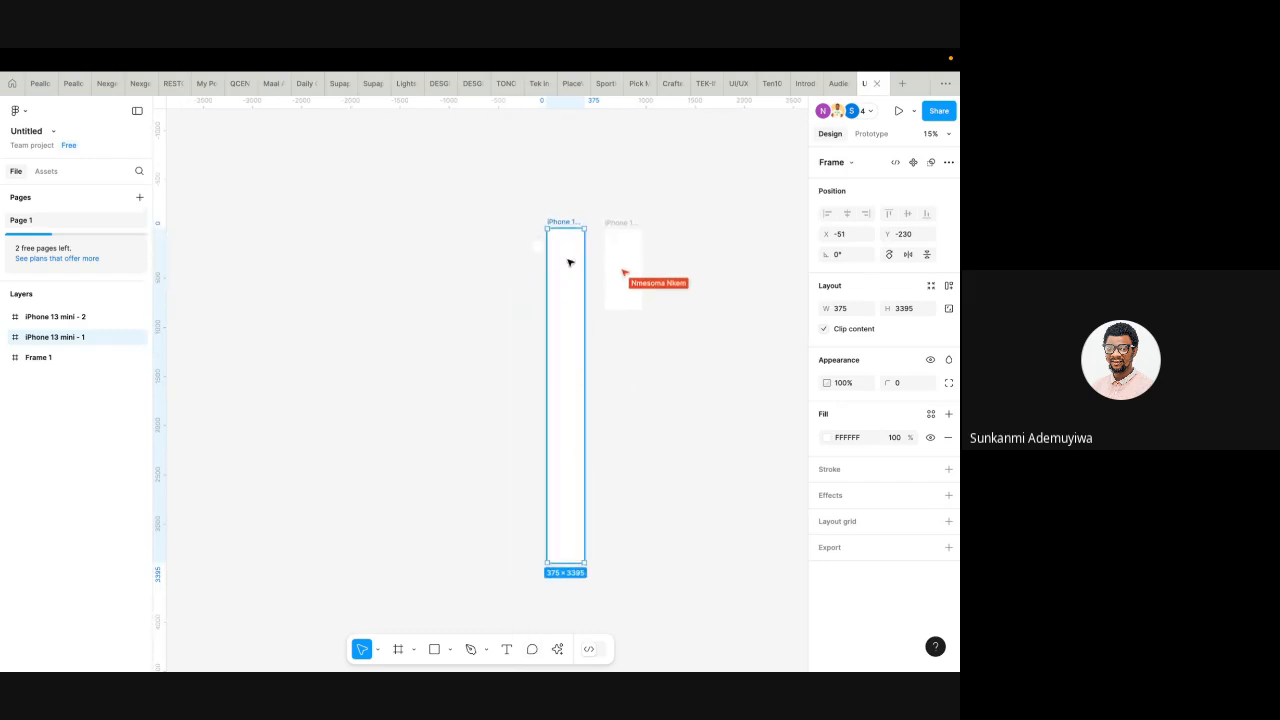
pyautogui.scroll(3, 566, 235)
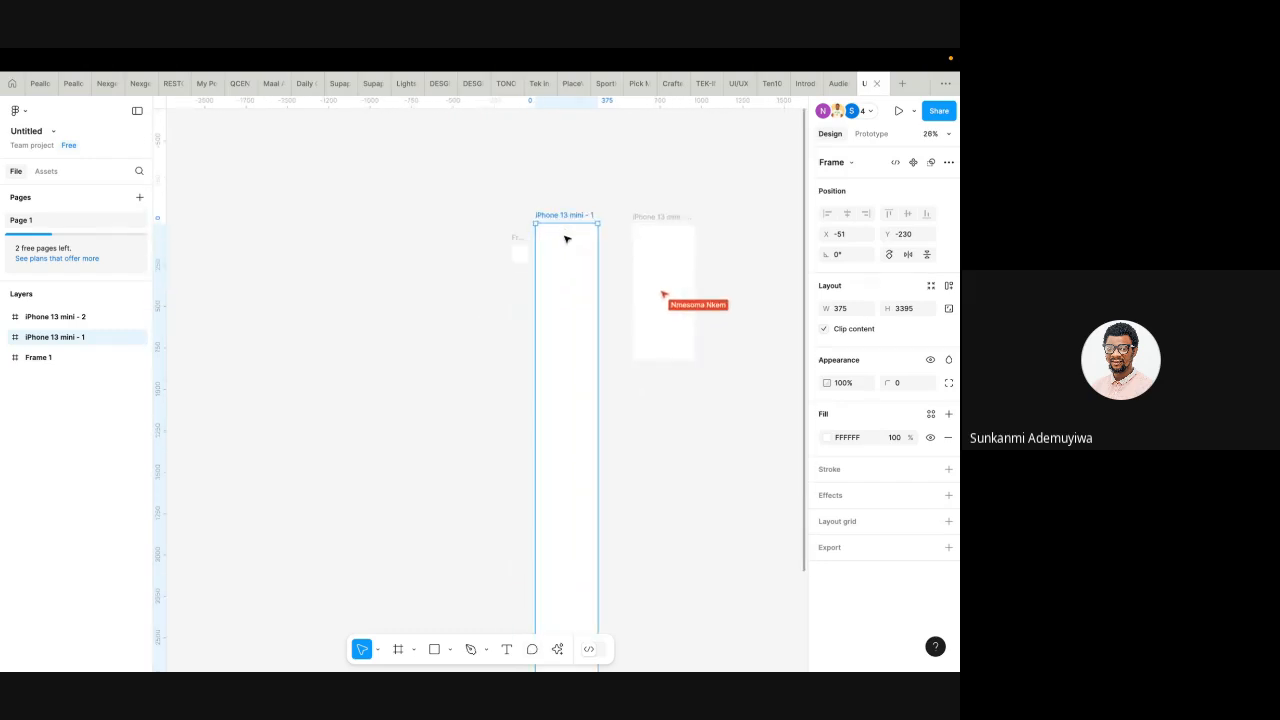
pyautogui.scroll(-2, 574, 566)
pyautogui.hscroll(1, 574, 566)
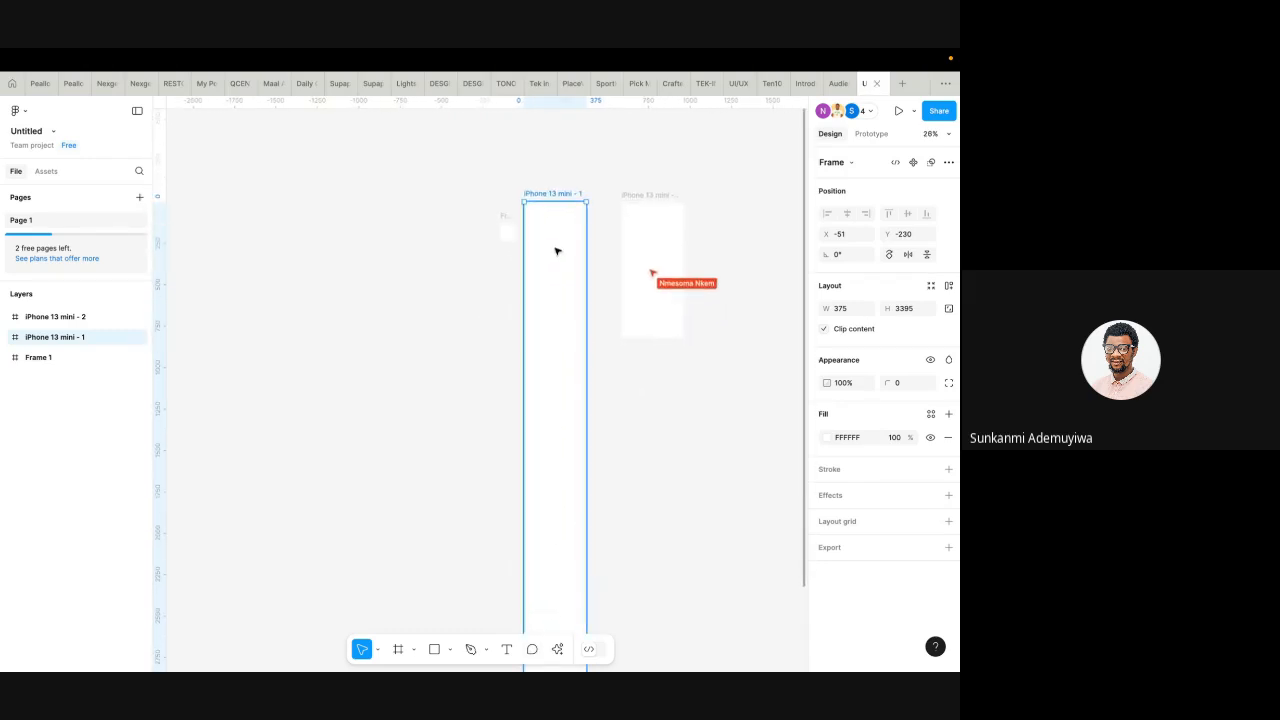
# - Compare the standard-height iPhone 13 mini - 2 frame with the lengthened iPhone 13 mini - 1 frame, selecting each in turn
pyautogui.click(640, 198)
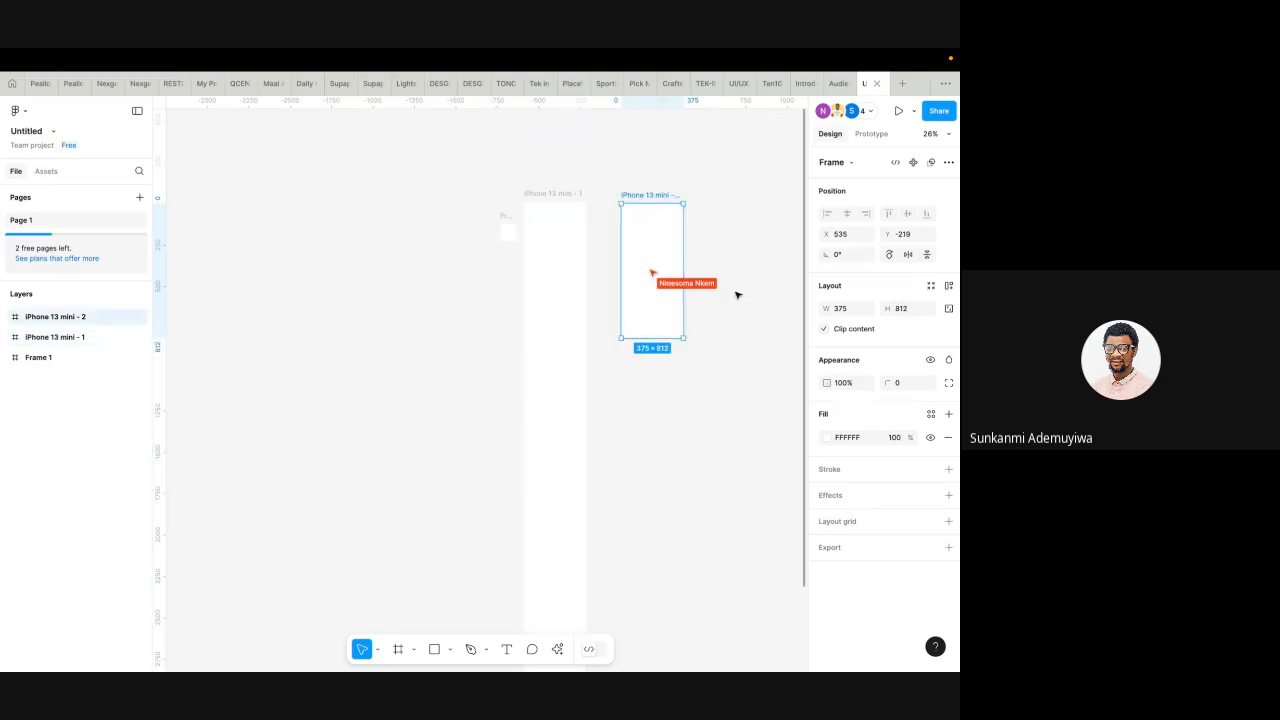
pyautogui.scroll(1, 640, 240)
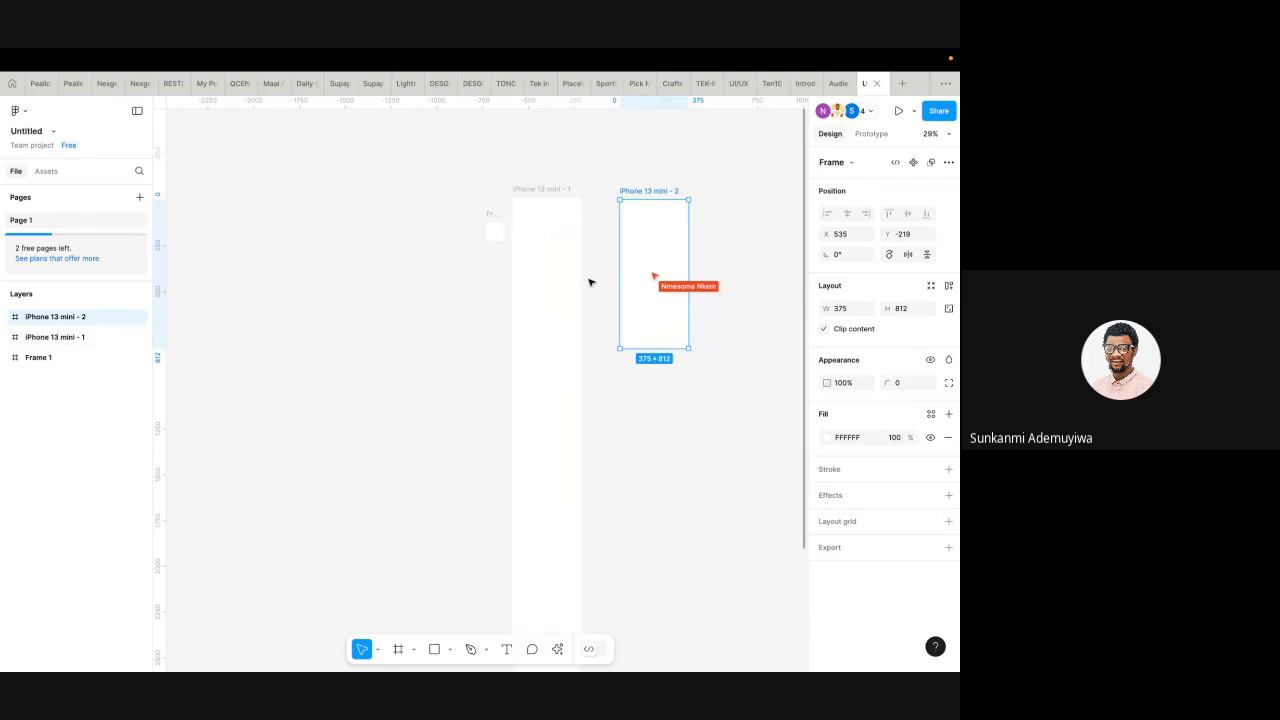
pyautogui.scroll(5, 550, 270)
pyautogui.scroll(3, 560, 282)
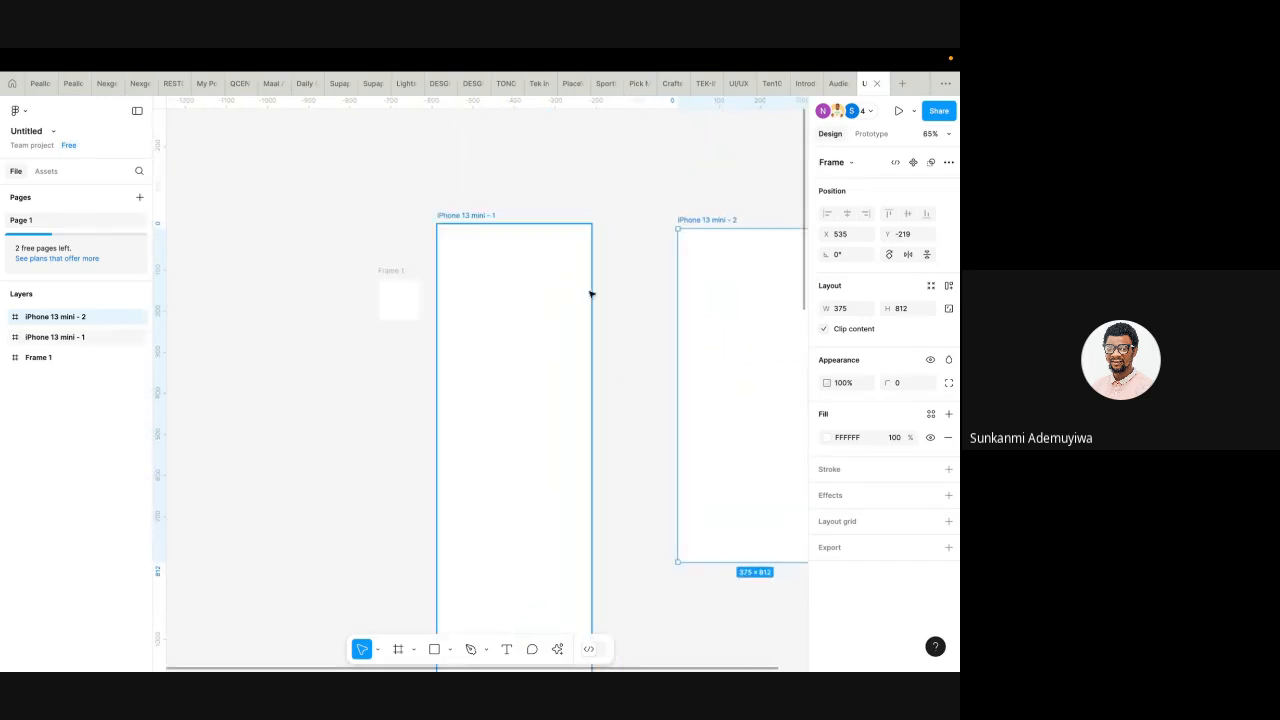
pyautogui.click(511, 285)
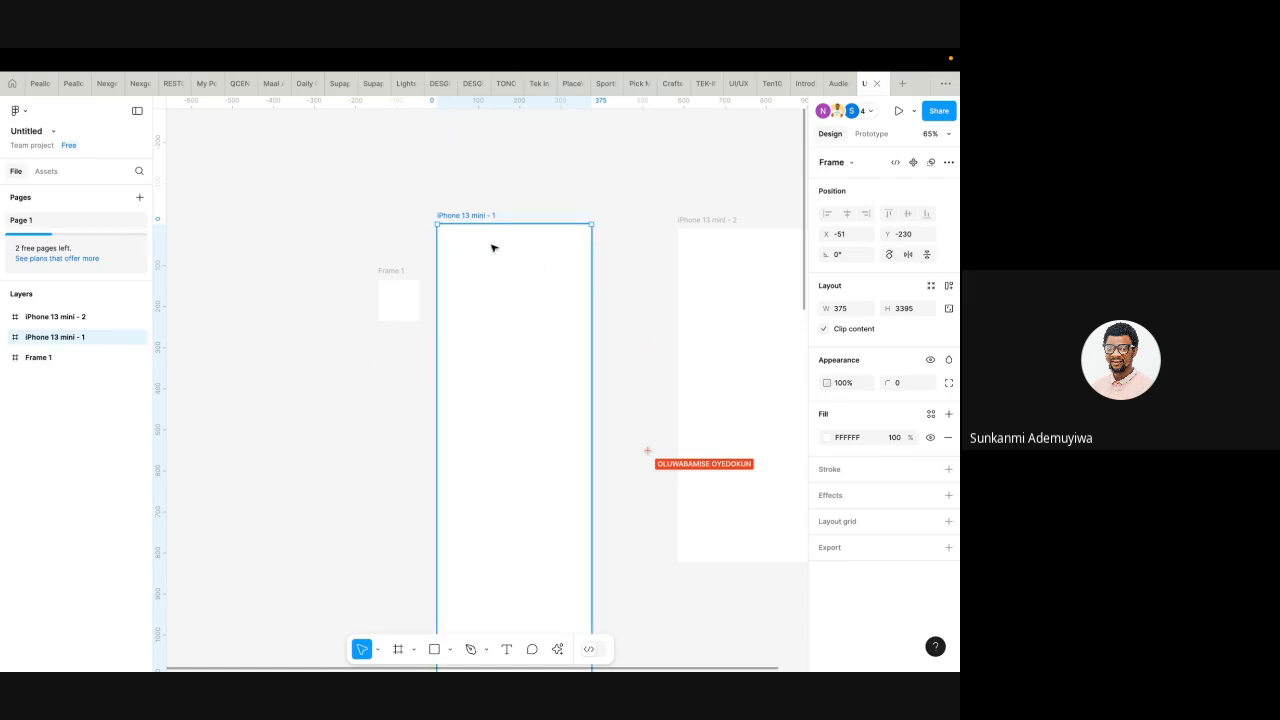
pyautogui.keyDown('ctrl'); pyautogui.scroll(-3, 491, 247); pyautogui.keyUp('ctrl')
pyautogui.scroll(-3, 491, 247)
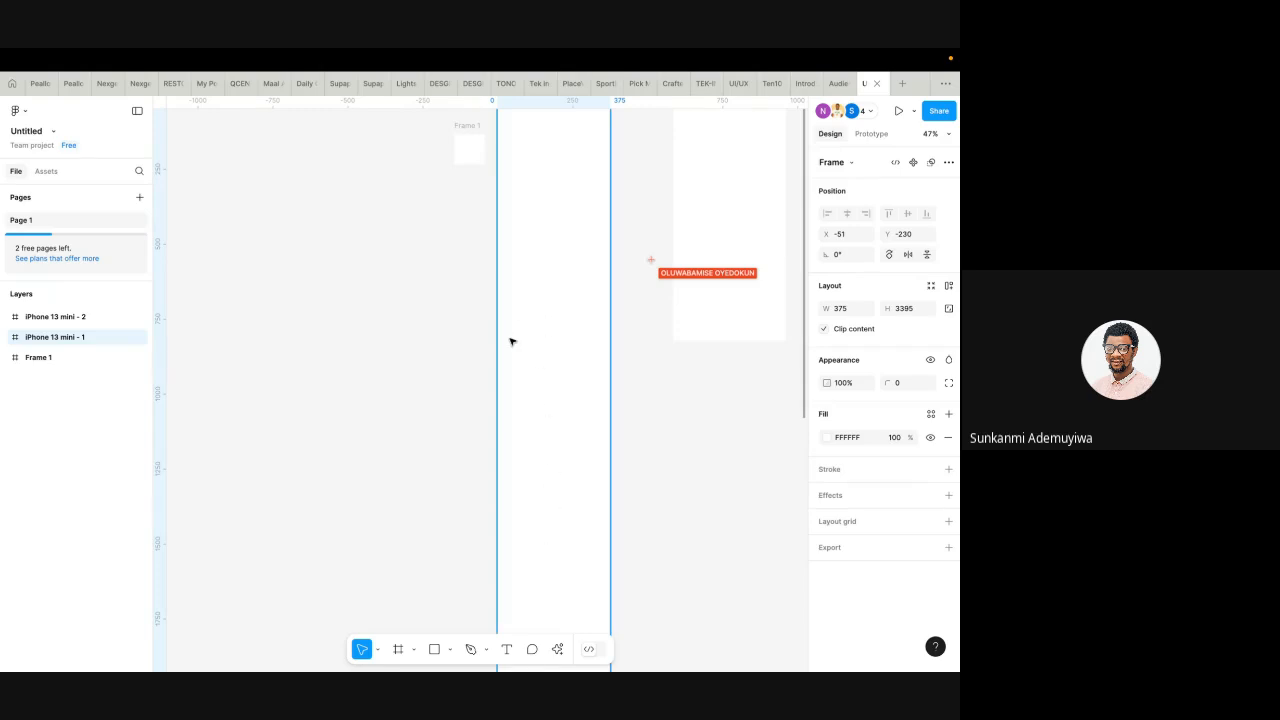
pyautogui.keyDown('ctrl'); pyautogui.scroll(-3, 514, 323); pyautogui.keyUp('ctrl')
pyautogui.keyDown('ctrl'); pyautogui.scroll(5, 537, 280); pyautogui.keyUp('ctrl')
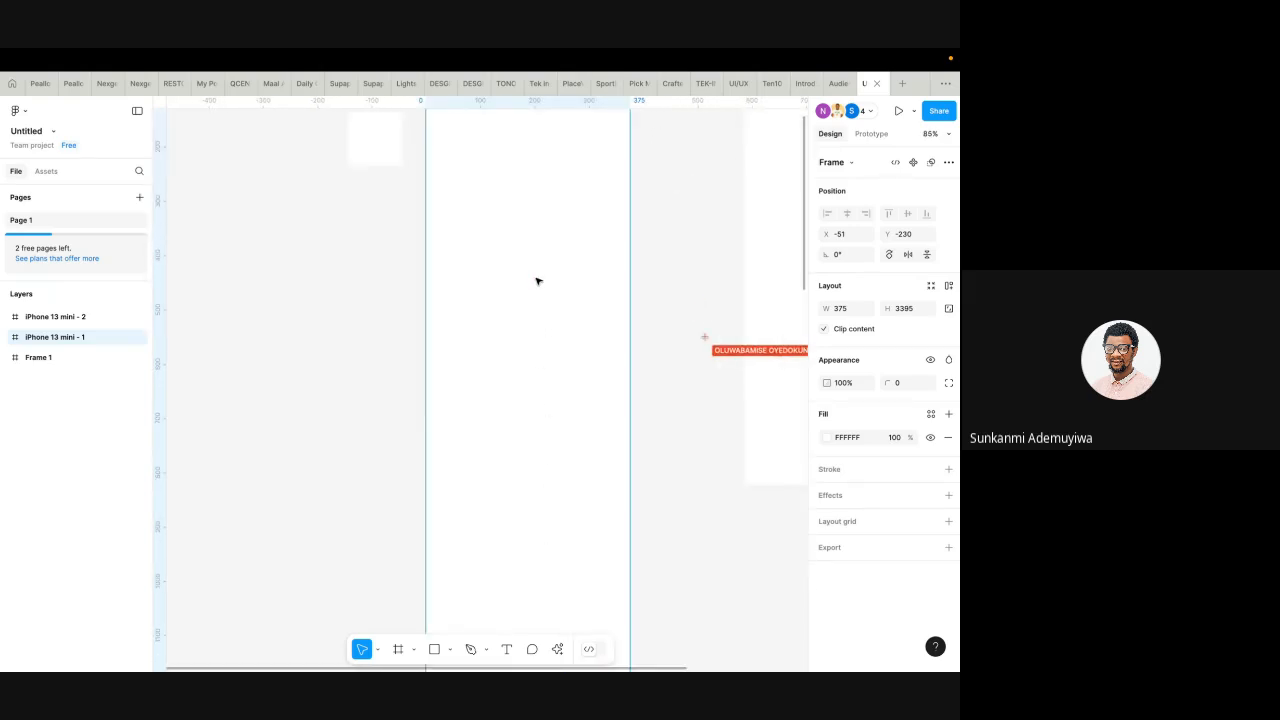
pyautogui.keyDown('ctrl'); pyautogui.scroll(-5, 537, 281); pyautogui.keyUp('ctrl')
pyautogui.hscroll(2, 523, 286)
# - Move the tall iPhone 13 mini - 1 frame right, closer to the second phone frame, and activate the Frame tool
pyautogui.moveTo(533, 290); pyautogui.dragTo(648, 305)
pyautogui.hotkey('ctrl', 'z')
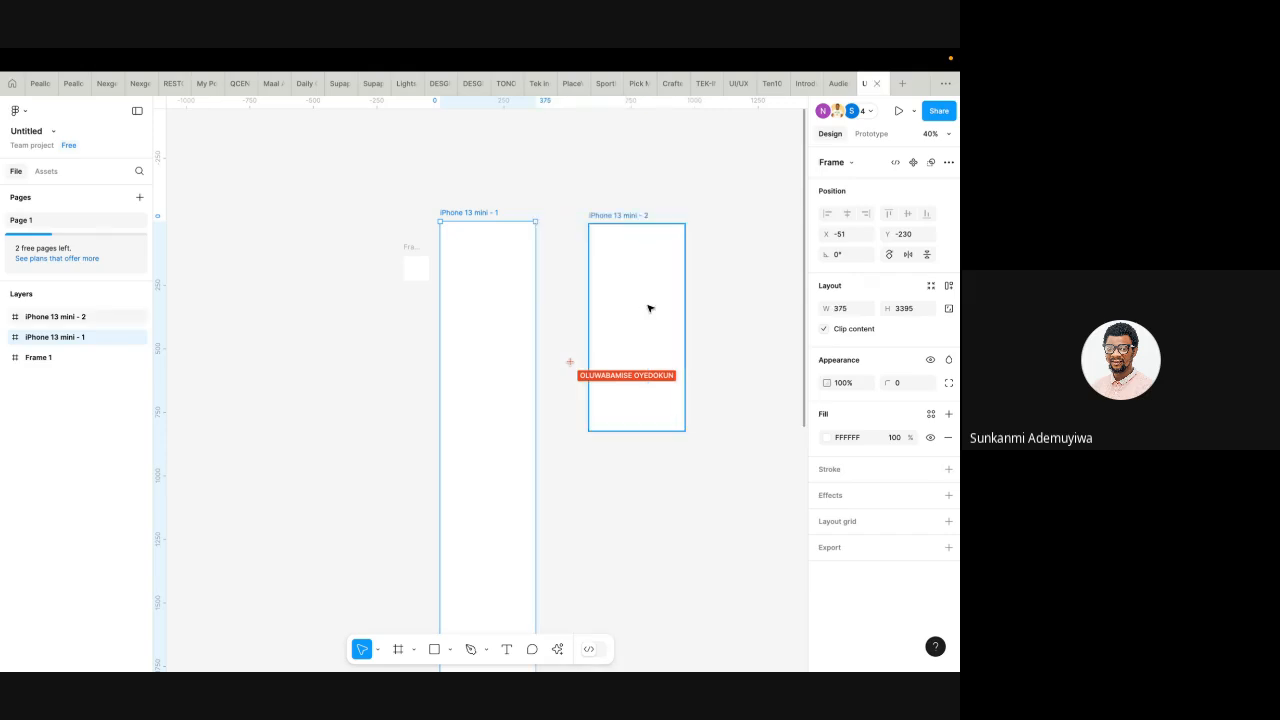
pyautogui.moveTo(480, 211); pyautogui.dragTo(519, 221)
pyautogui.click(398, 649)
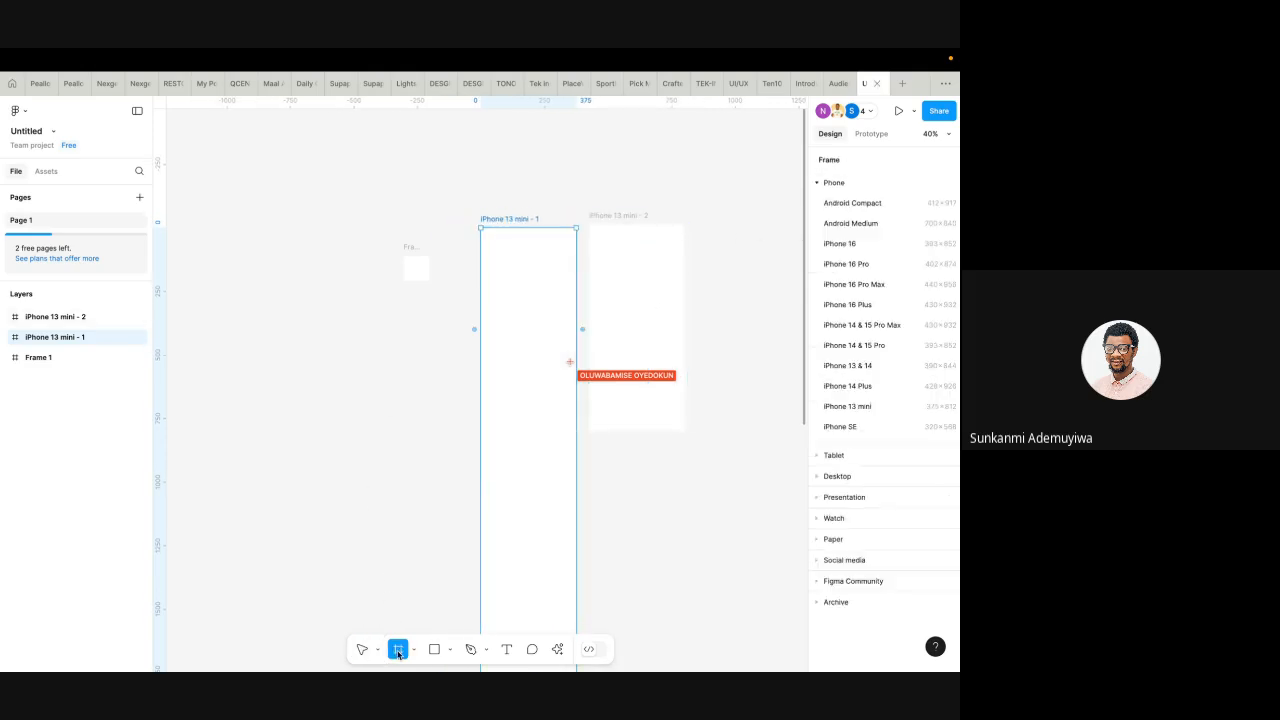
# - Browse the phone, tablet and desktop frame presets, add a 1440 × 1024 Desktop frame, and align its top with the iPhone 13 mini - 2 frame
pyautogui.click(816, 183)
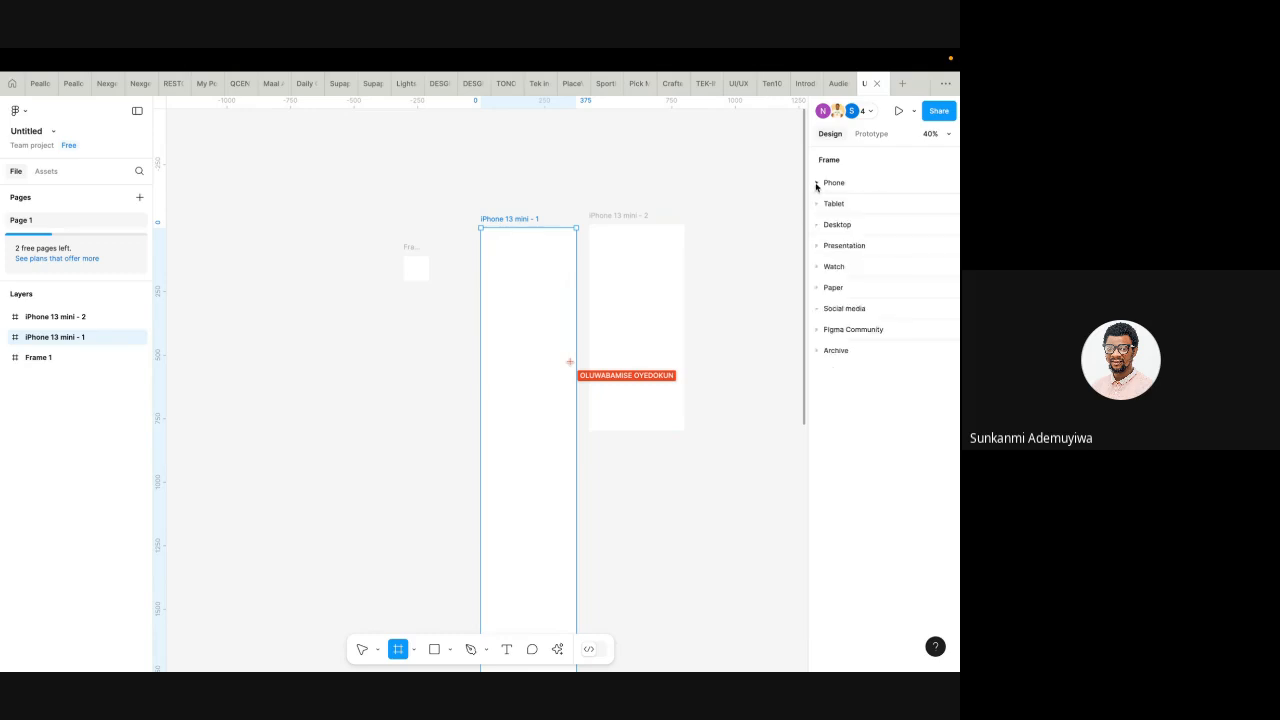
pyautogui.click(818, 225)
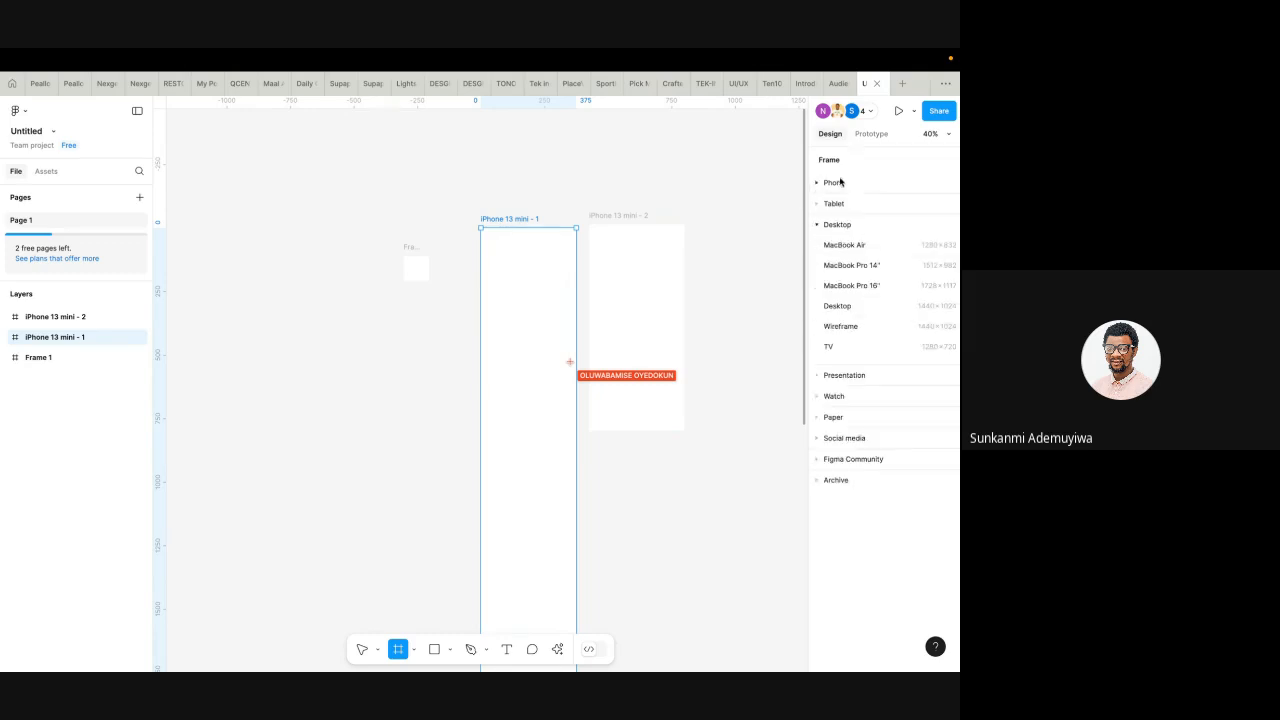
pyautogui.click(818, 204)
pyautogui.click(818, 204)
pyautogui.click(816, 226)
pyautogui.hscroll(5, 671, 302)
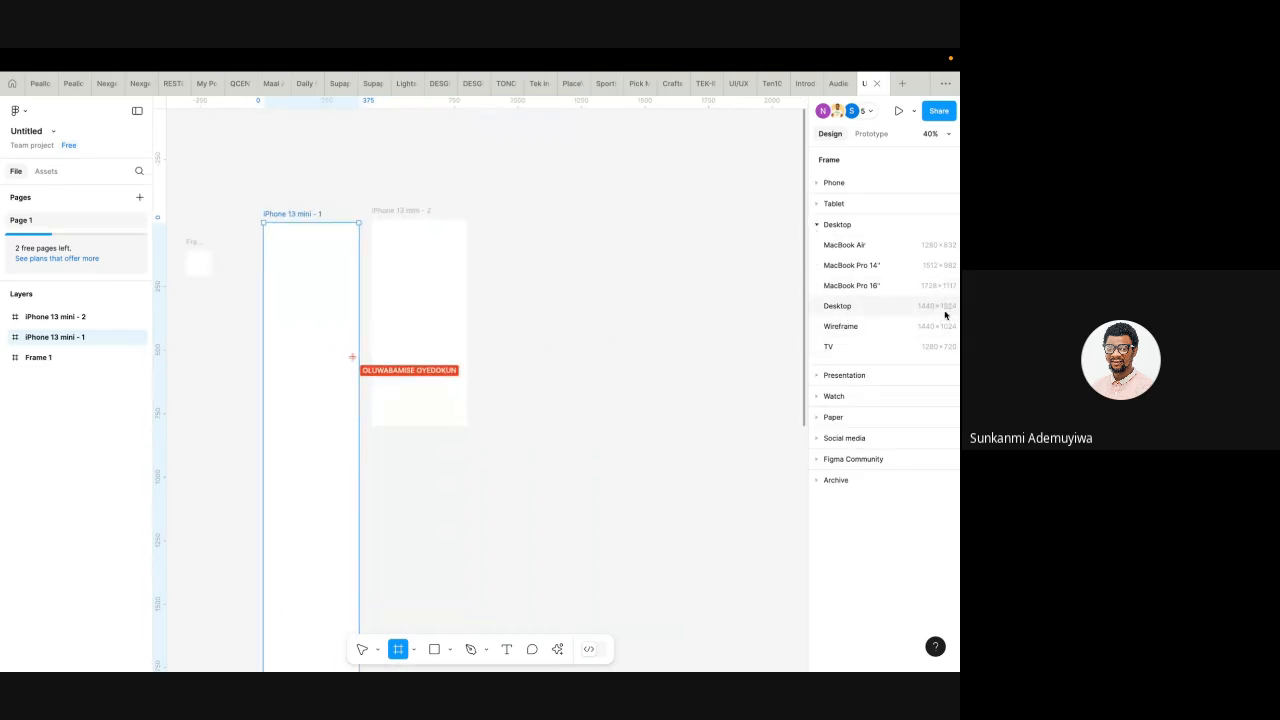
pyautogui.click(889, 310)
pyautogui.hscroll(4, 649, 323)
pyautogui.hscroll(-2, 549, 327)
pyautogui.moveTo(549, 327); pyautogui.dragTo(549, 306)
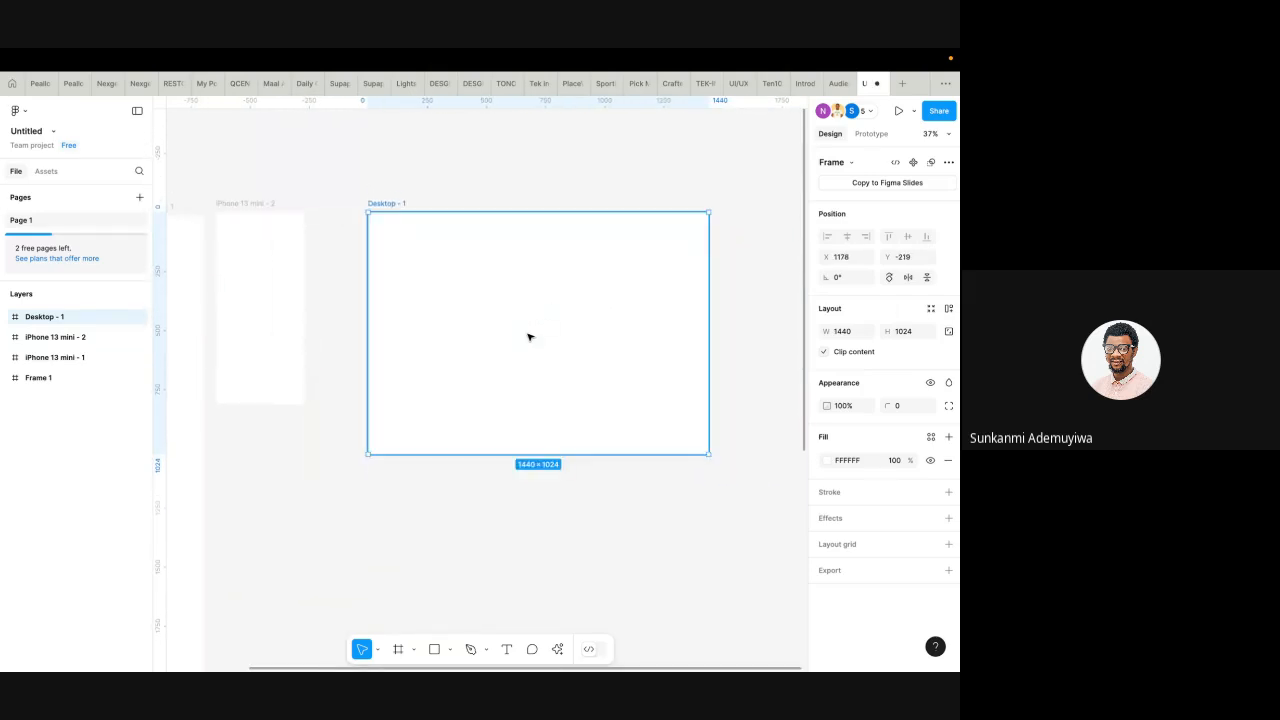
# - Try widening the Desktop - 1 frame from its right edge, and undo the change
pyautogui.hscroll(3, 530, 337)
pyautogui.scroll(-1, 530, 337)
pyautogui.hscroll(1, 552, 323)
pyautogui.scroll(-1, 574, 309)
pyautogui.moveTo(590, 300); pyautogui.dragTo(748, 308)
pyautogui.hotkey('ctrl', 'z')
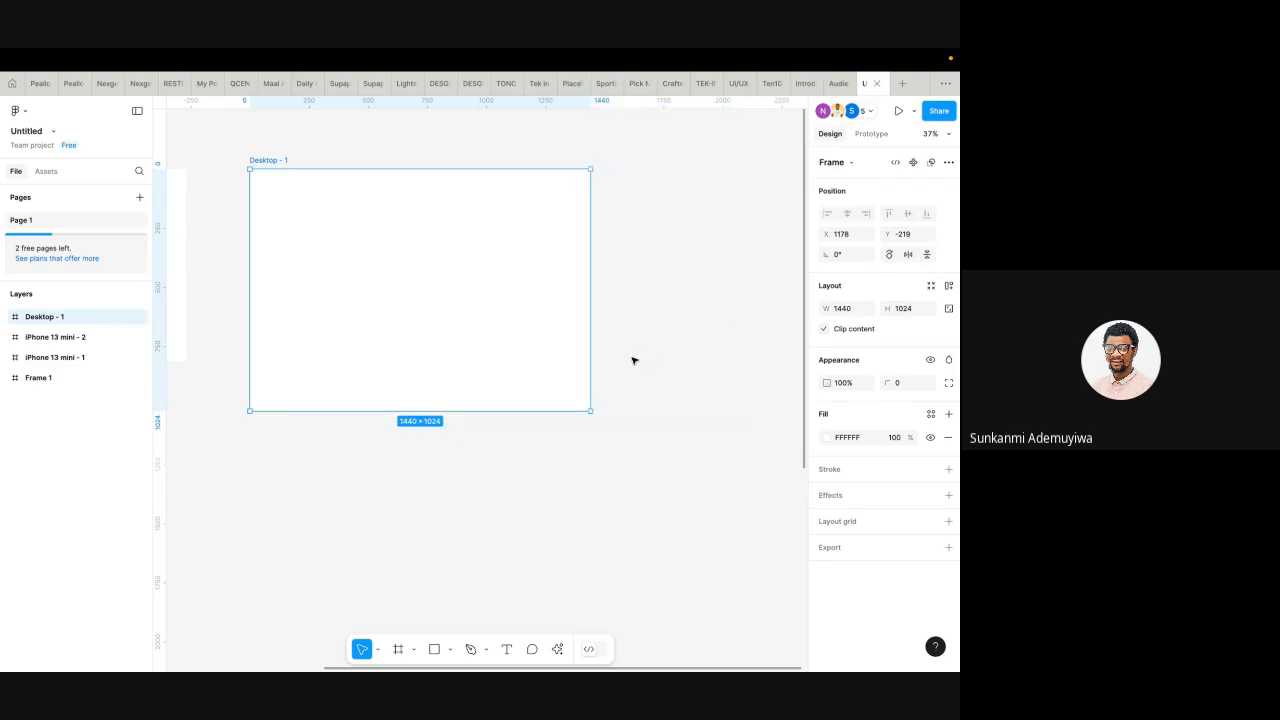
# - Extend the Desktop - 1 frame downward to a height of 4417
pyautogui.scroll(-5, 634, 360)
pyautogui.moveTo(482, 272); pyautogui.dragTo(503, 557)
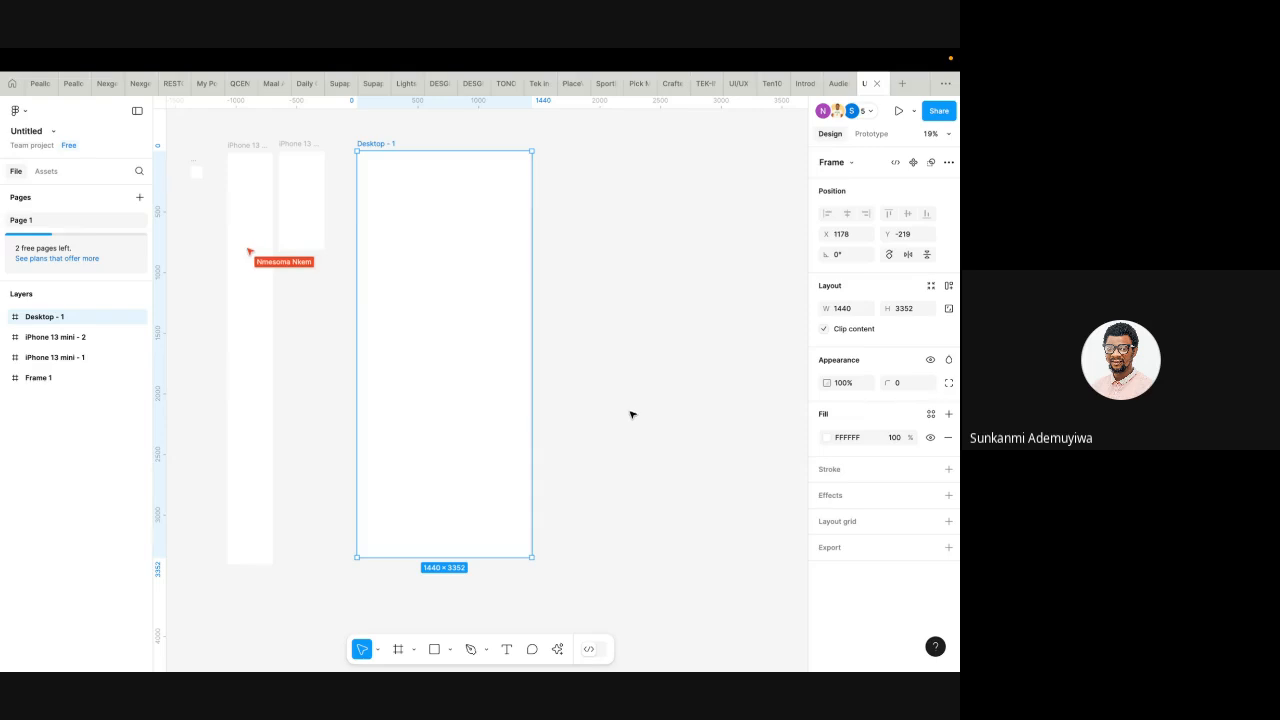
pyautogui.scroll(-3, 631, 414)
pyautogui.moveTo(529, 508); pyautogui.dragTo(531, 596)
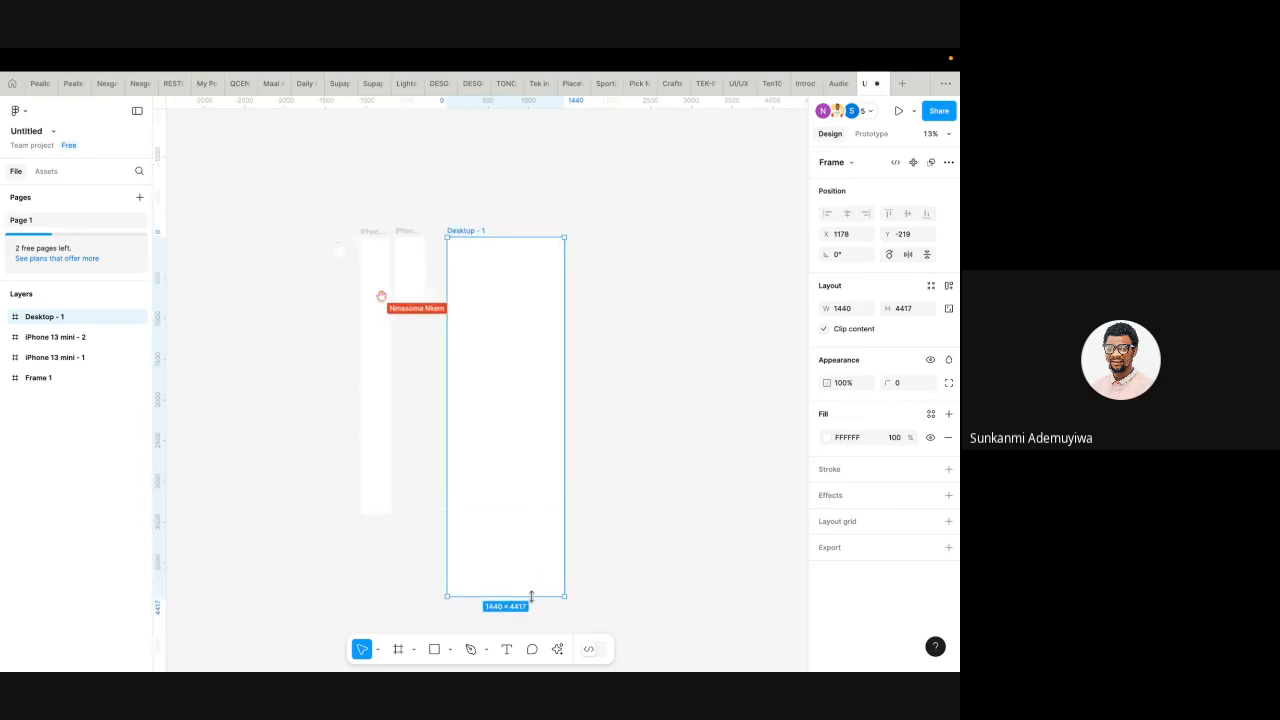
# - Draw a nested frame of about 1440 × 885 across the full width at the top of the Desktop - 1 frame
pyautogui.scroll(4, 486, 300)
pyautogui.hscroll(1, 486, 300)
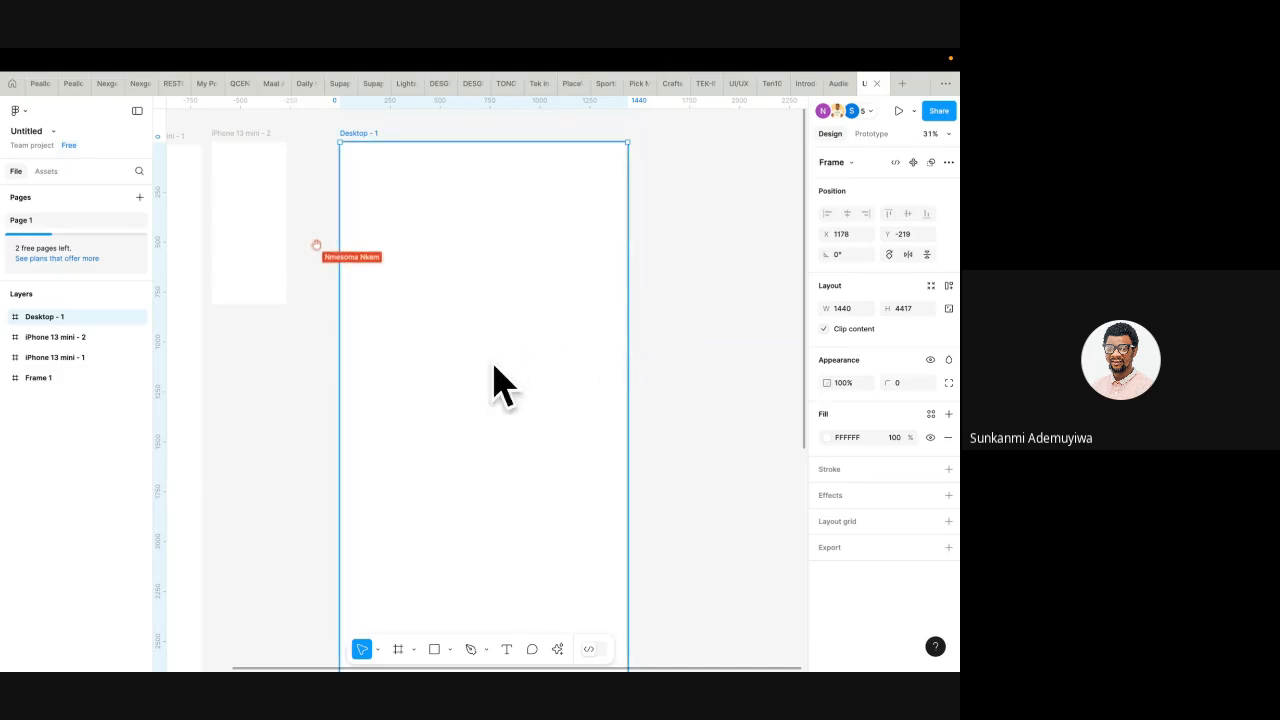
pyautogui.keyDown('ctrl'); pyautogui.scroll(-5, 482, 362); pyautogui.keyUp('ctrl')
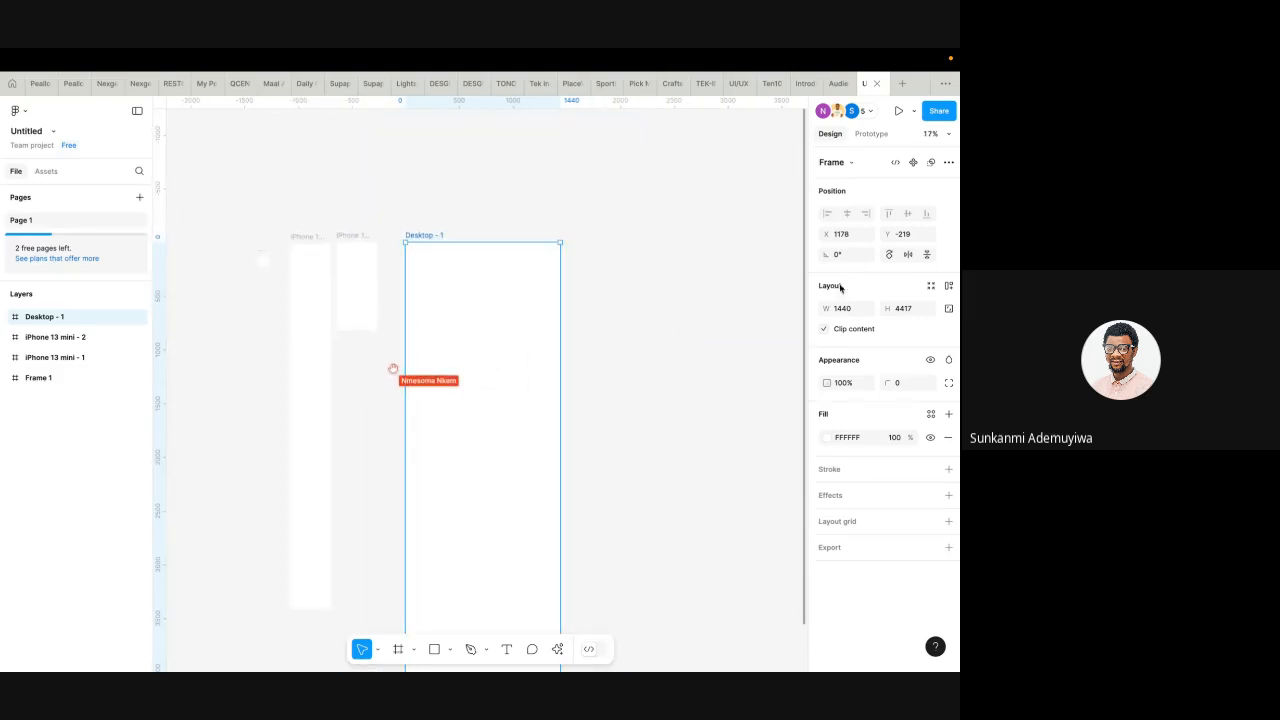
pyautogui.press('f')
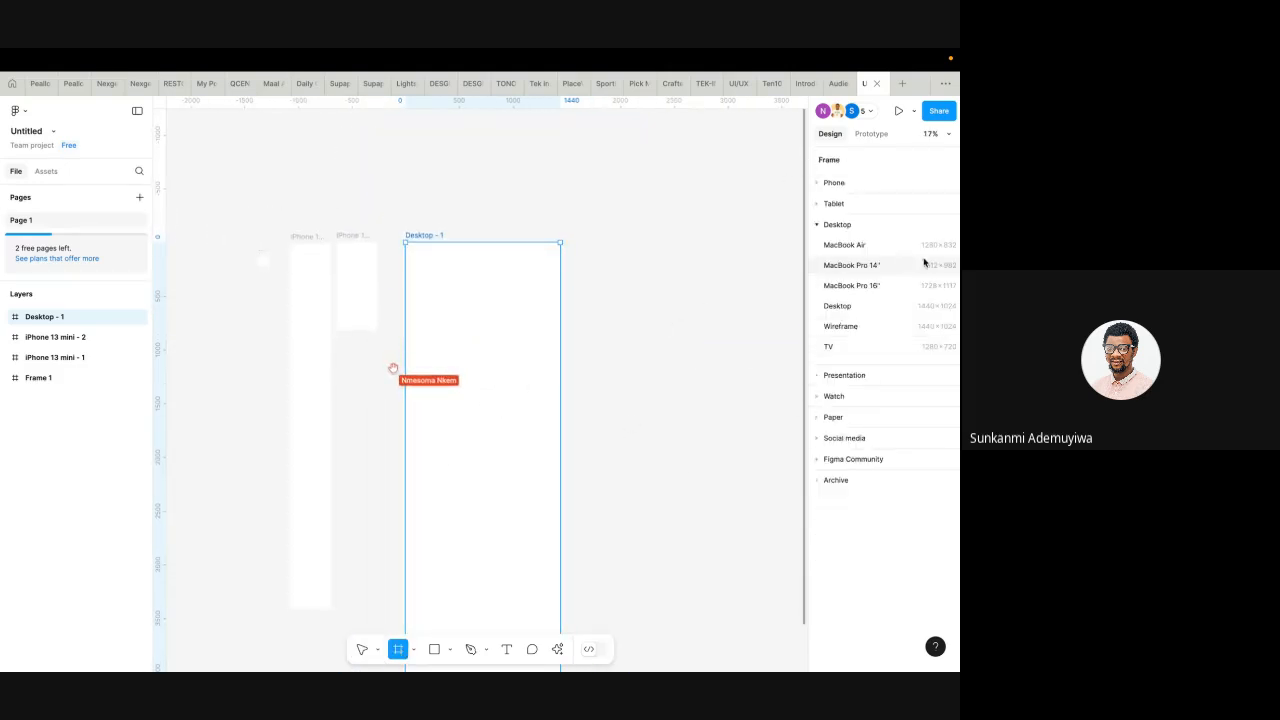
pyautogui.click(818, 225)
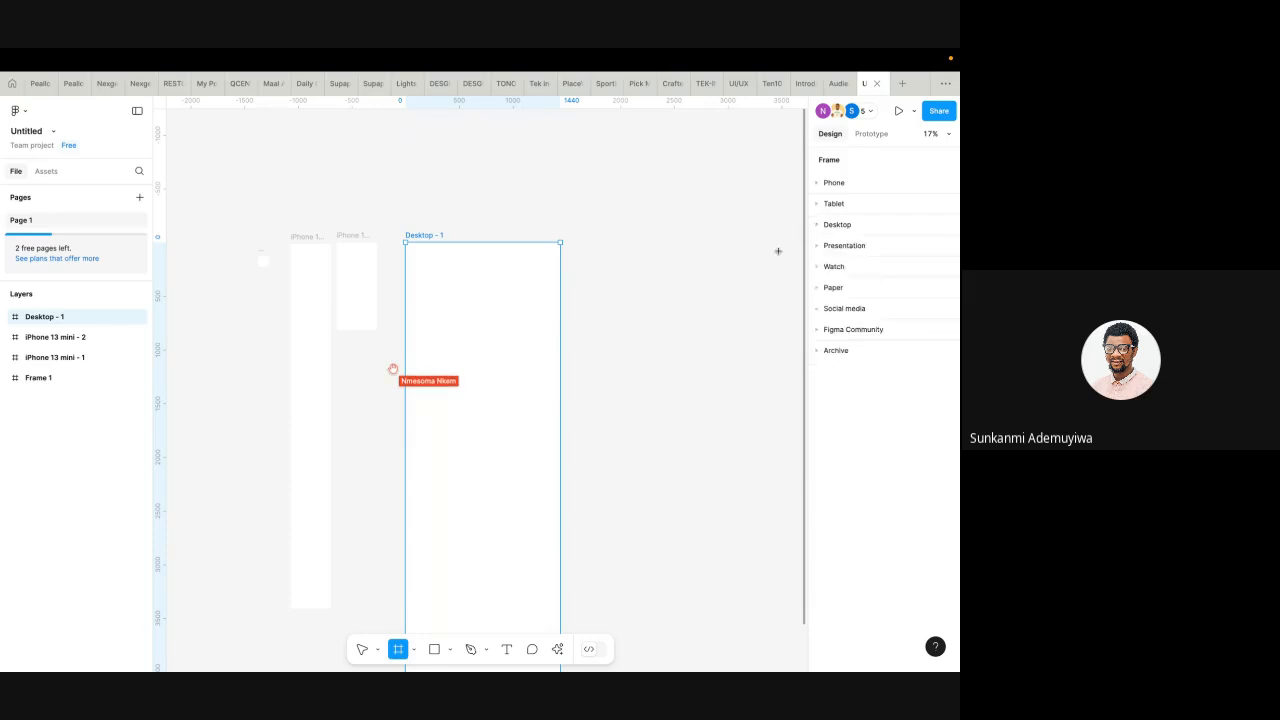
pyautogui.keyDown('ctrl'); pyautogui.scroll(3, 437, 338); pyautogui.keyUp('ctrl')
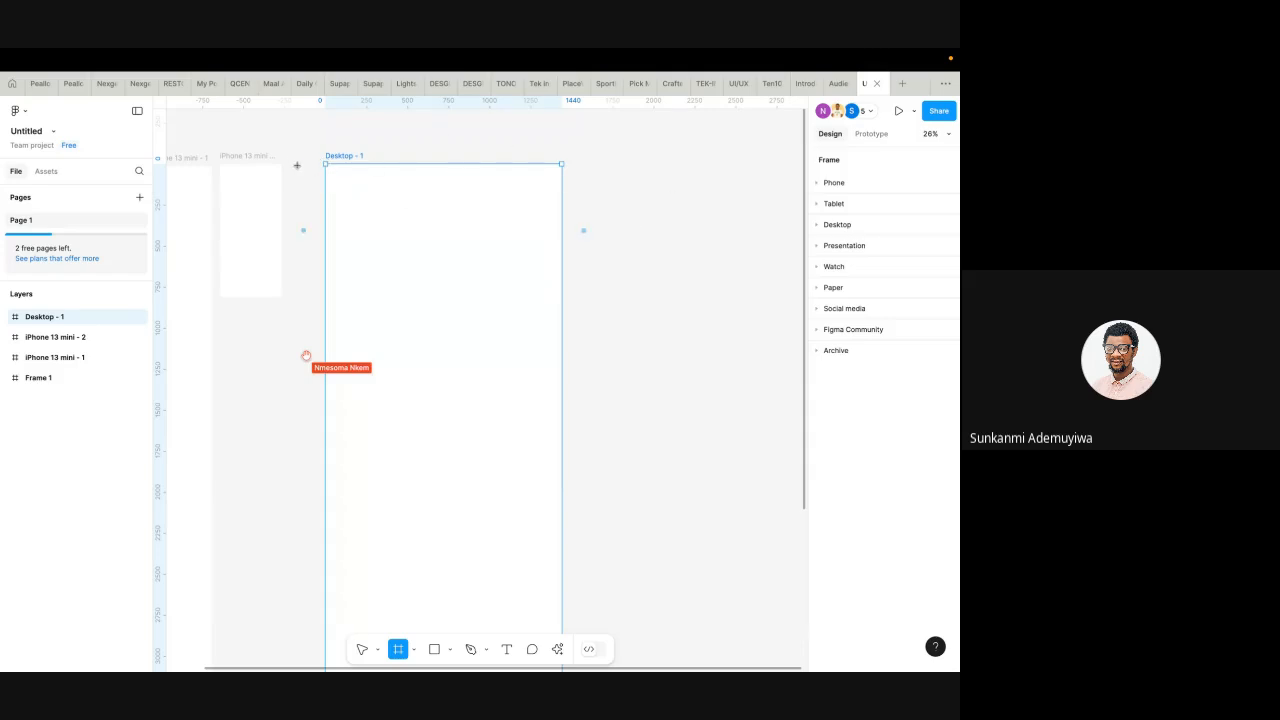
pyautogui.moveTo(324, 178); pyautogui.dragTo(559, 309)
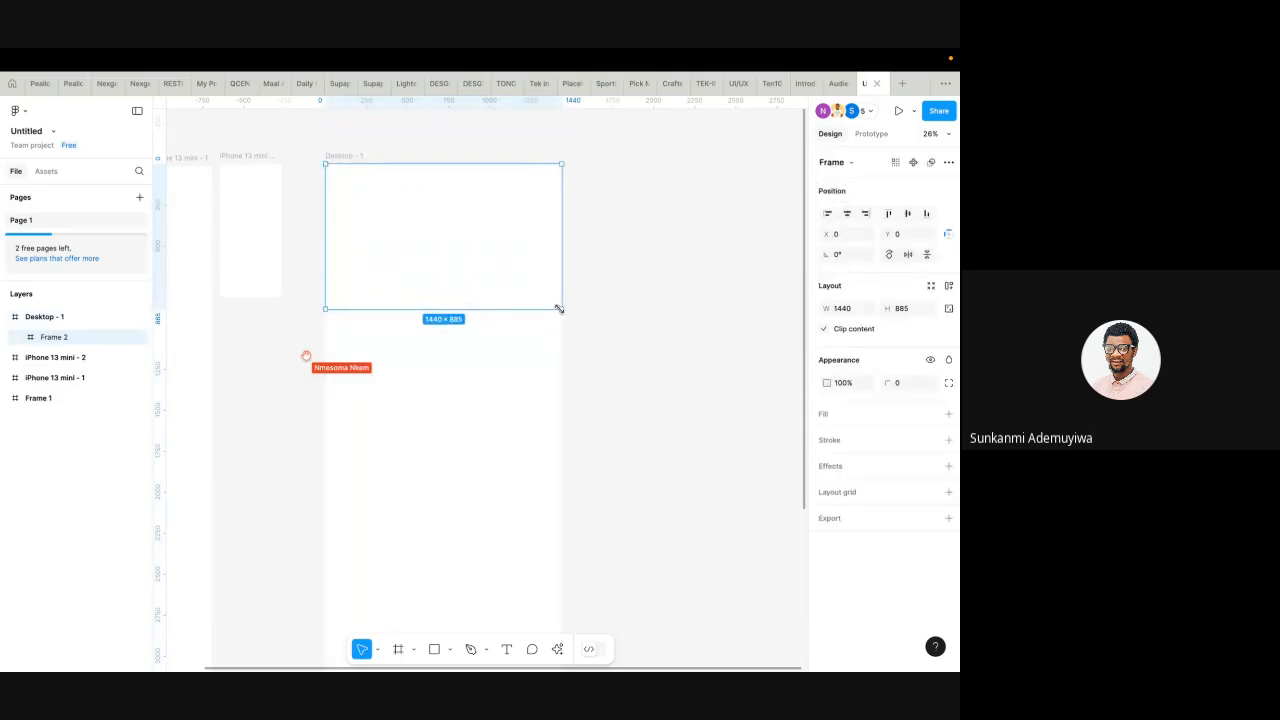
# - Add a fill to the nested frame and set its color to red FF0000
pyautogui.click(948, 413)
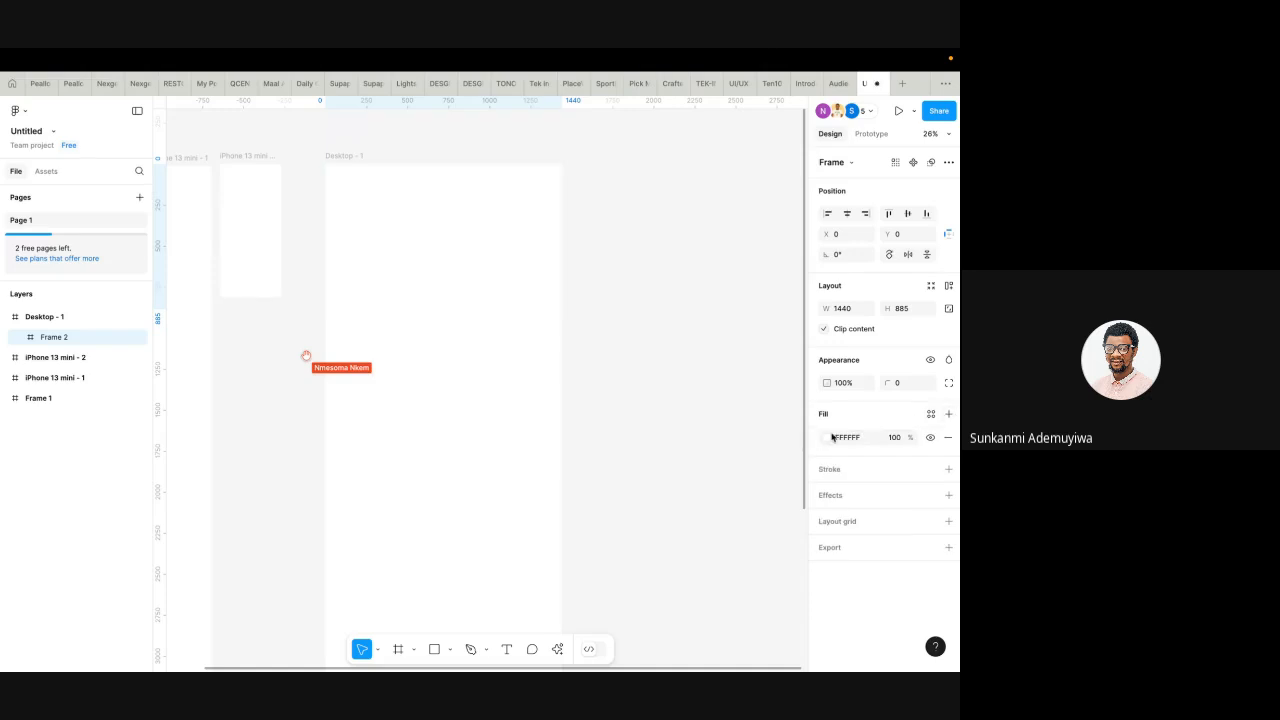
pyautogui.click(828, 437)
pyautogui.moveTo(749, 423); pyautogui.dragTo(852, 322)
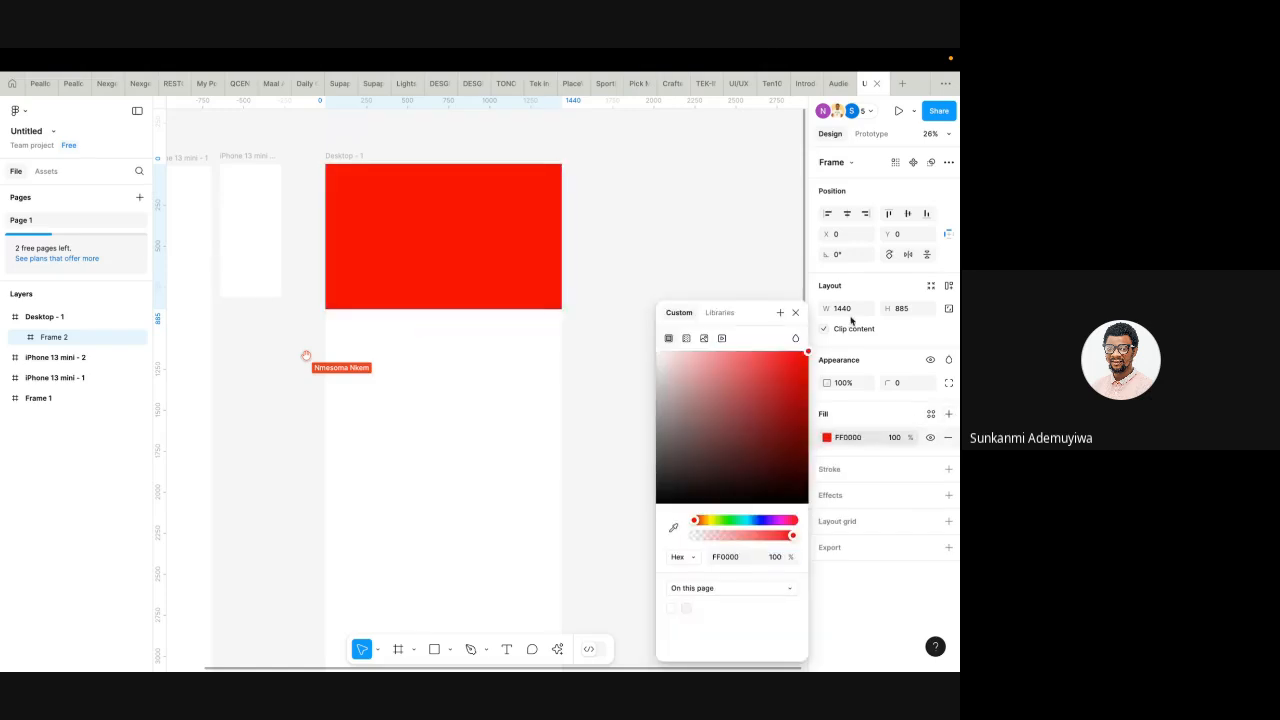
pyautogui.click(689, 243)
# - Draw a frame of about 503 × 534 inside the right part of the red frame and give it a white fill
pyautogui.click(428, 291)
pyautogui.click(397, 649)
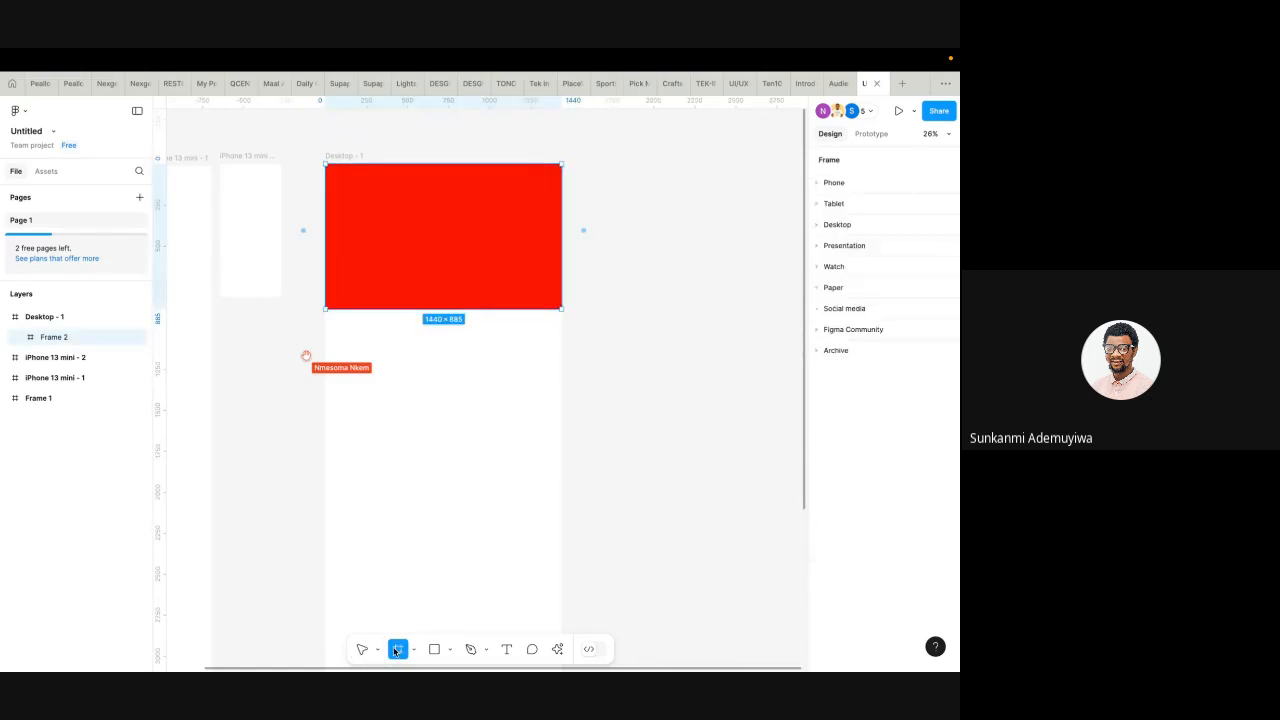
pyautogui.moveTo(463, 202)
pyautogui.mouseDown()
pyautogui.moveTo(491, 249)
pyautogui.moveTo(543, 289)
pyautogui.mouseUp()
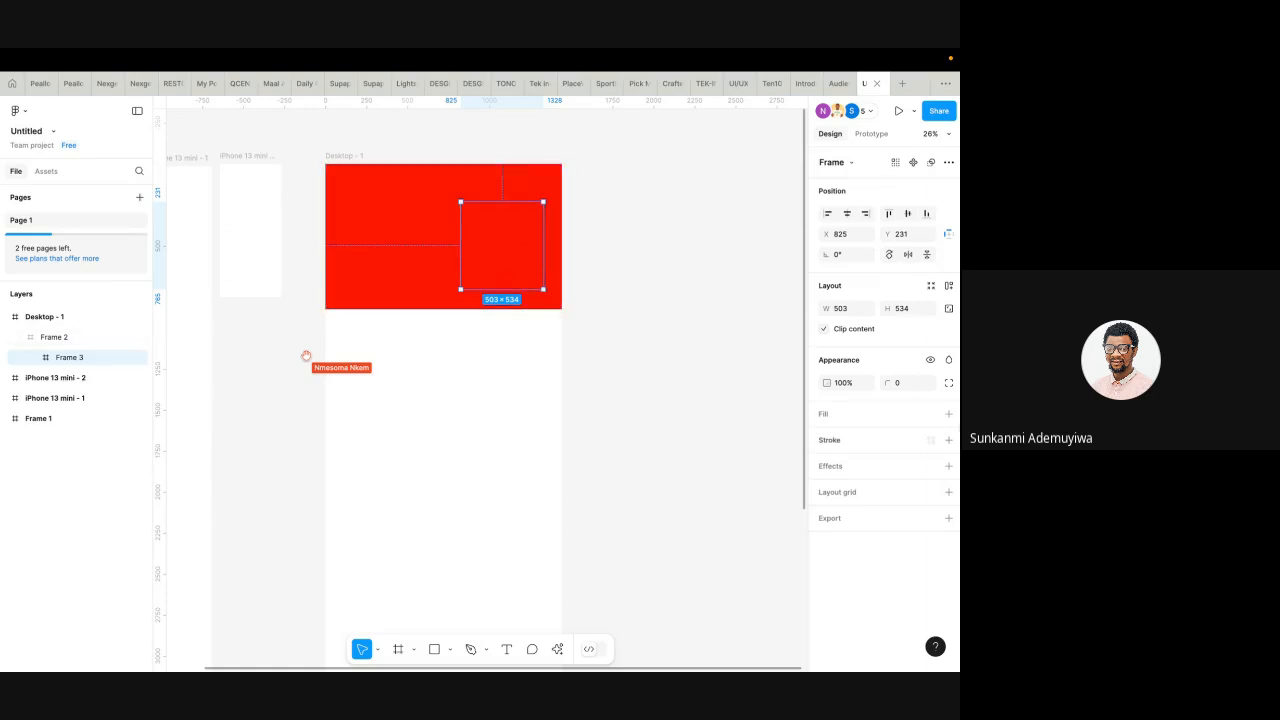
pyautogui.click(949, 414)
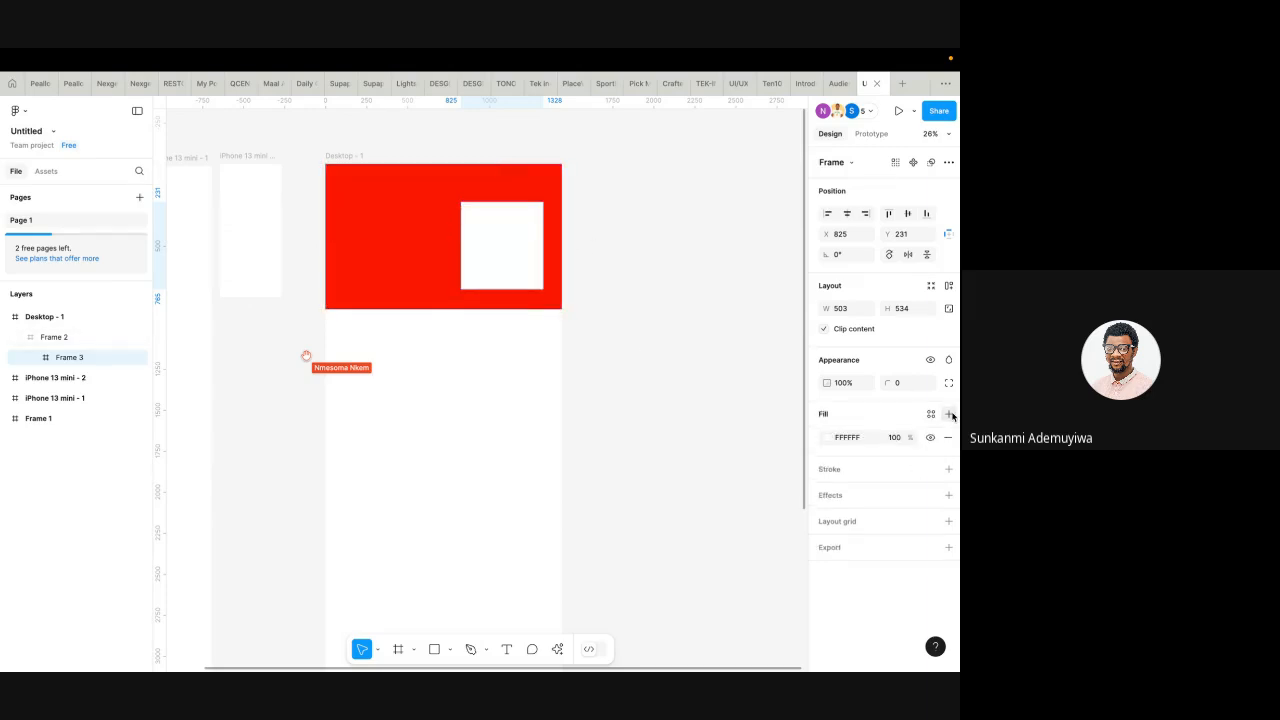
# - Try placing a copy of Desktop - 1 and a separate frame of about 748 × 825 beside it, deleting each one
pyautogui.click(398, 649)
pyautogui.click(586, 231)
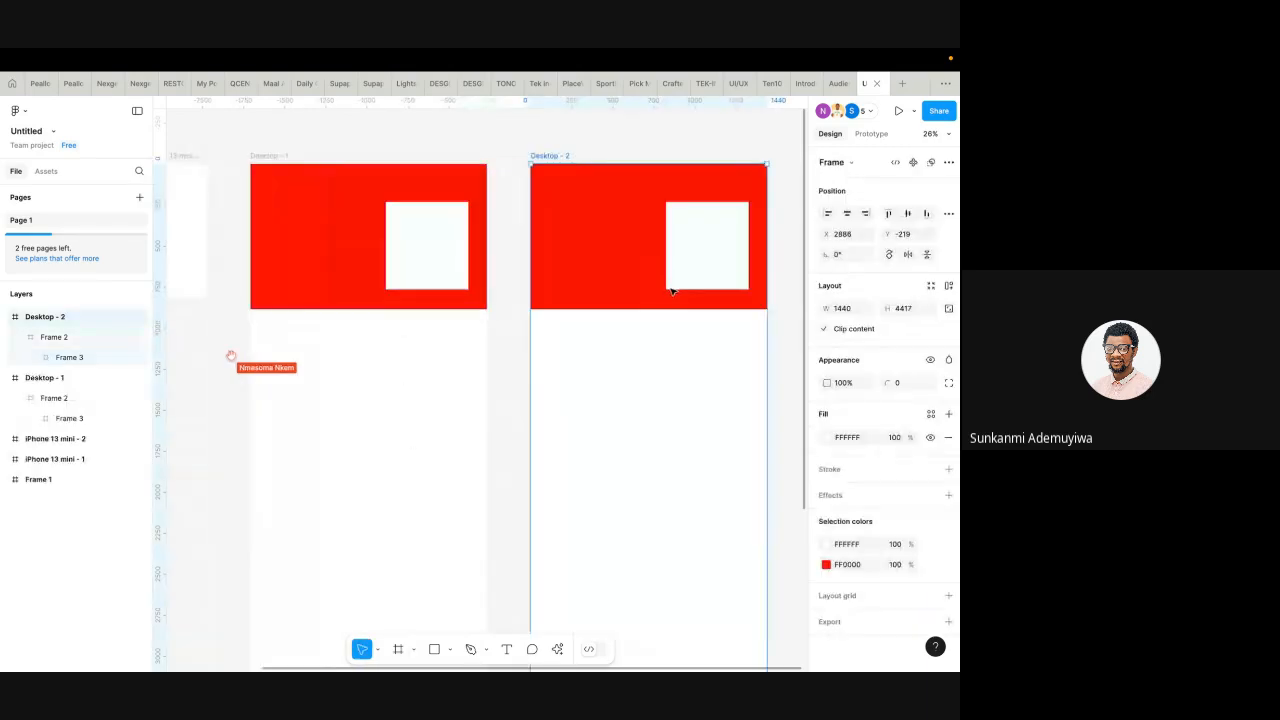
pyautogui.press('Delete')
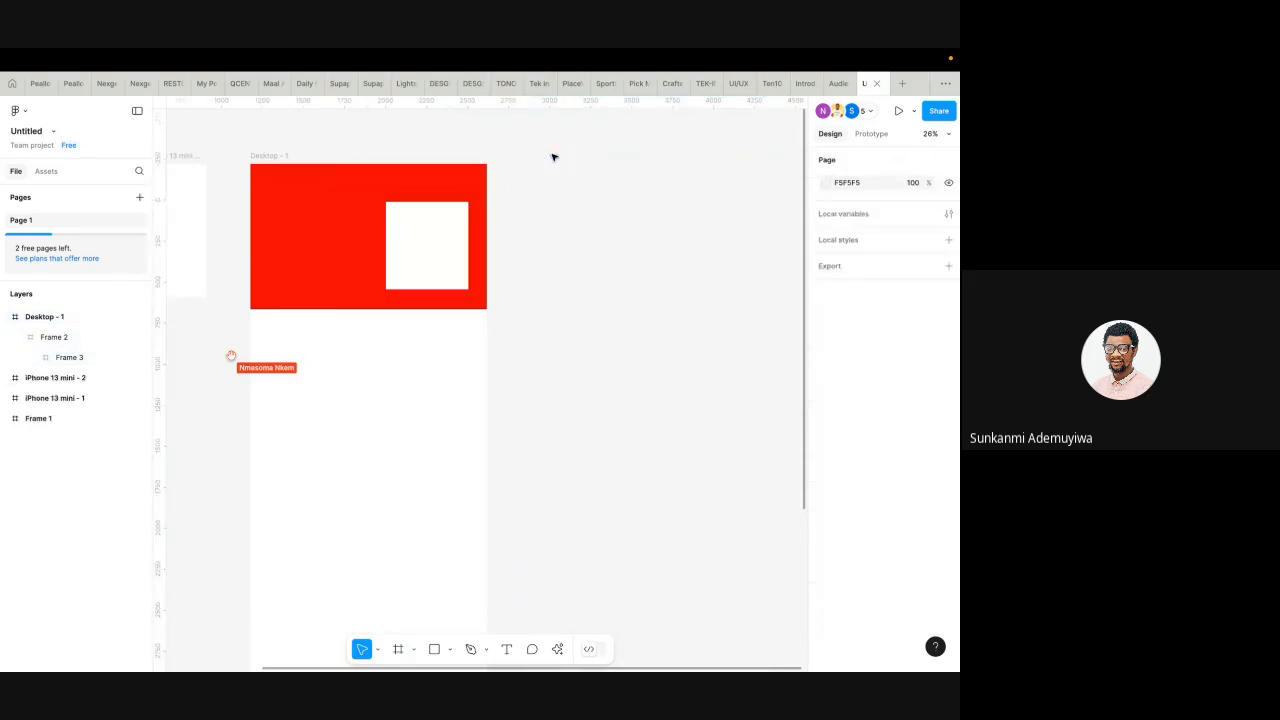
pyautogui.click(397, 650)
pyautogui.moveTo(559, 210); pyautogui.dragTo(681, 345)
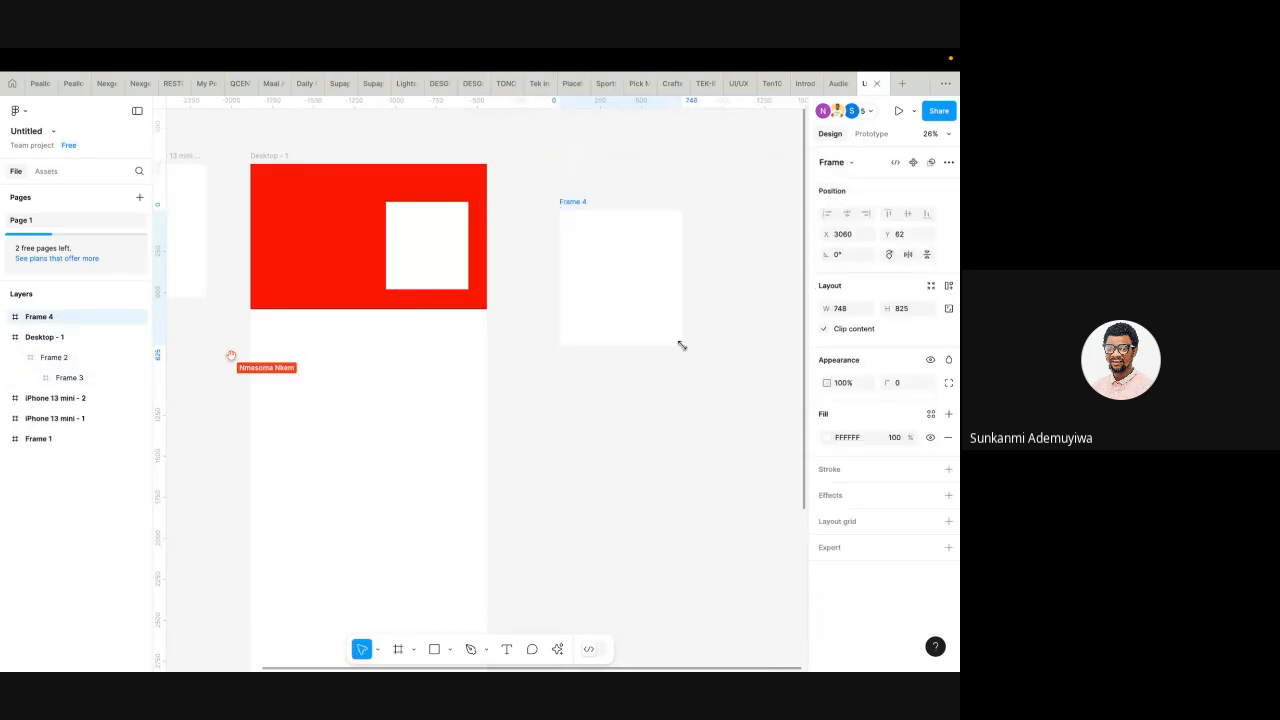
pyautogui.press('Delete')
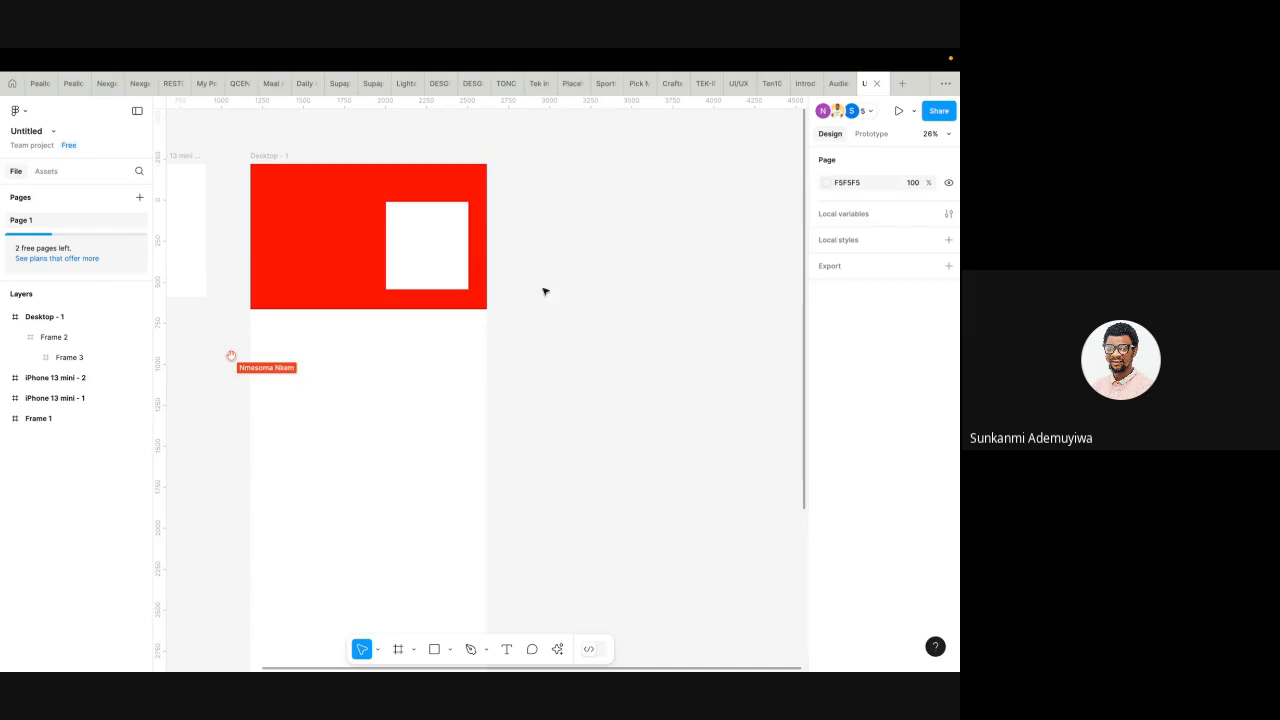
# - Compare the nested white frame with its outer Desktop - 1 frame, selecting each in turn
pyautogui.click(431, 223)
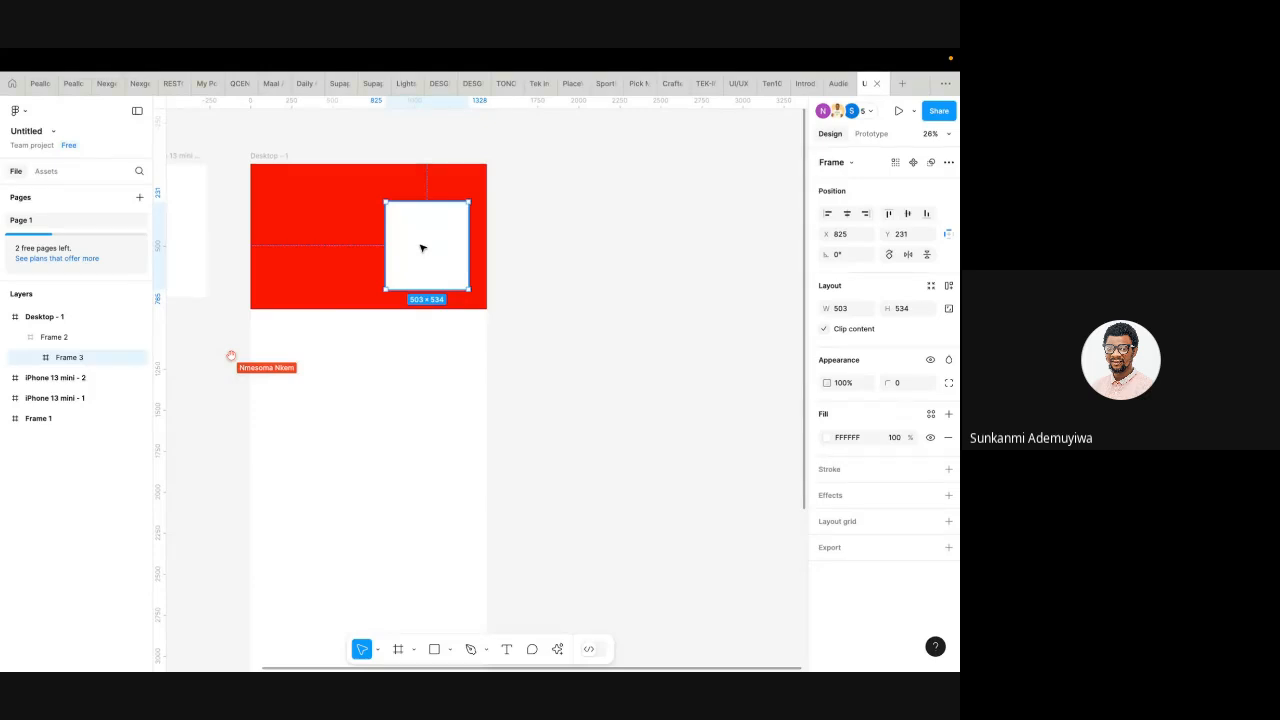
pyautogui.click(265, 153)
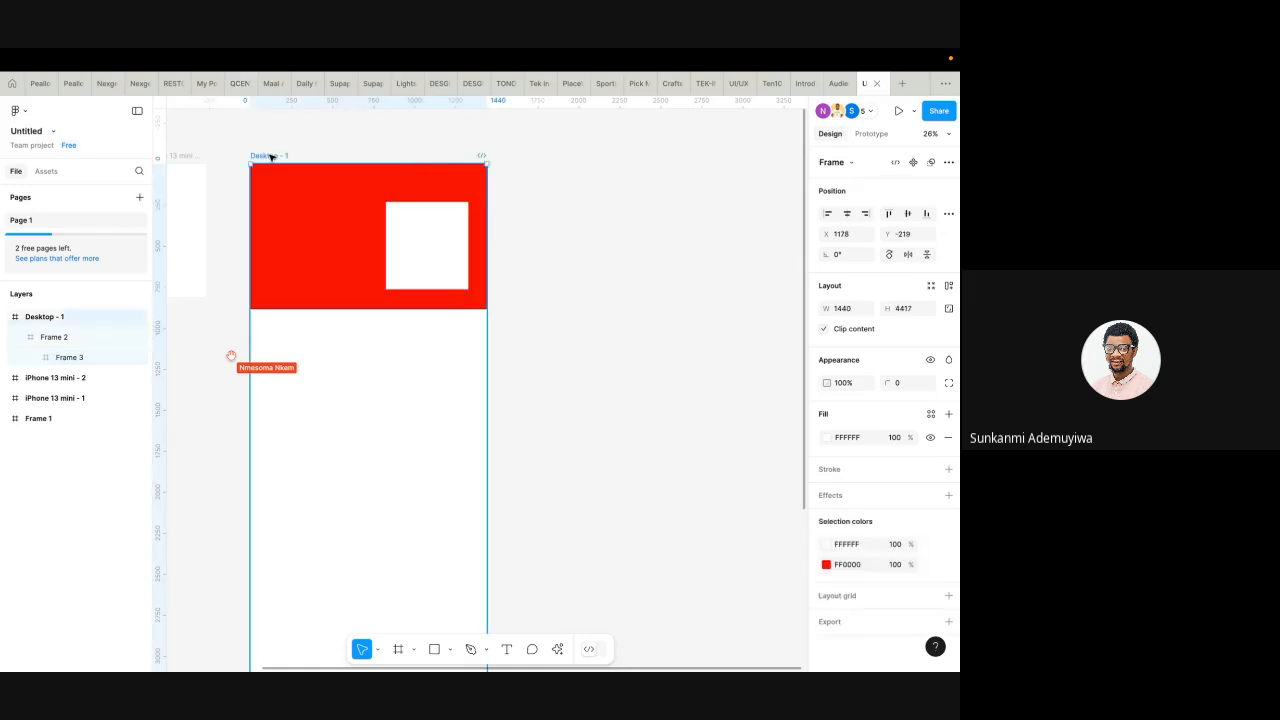
pyautogui.click(426, 258)
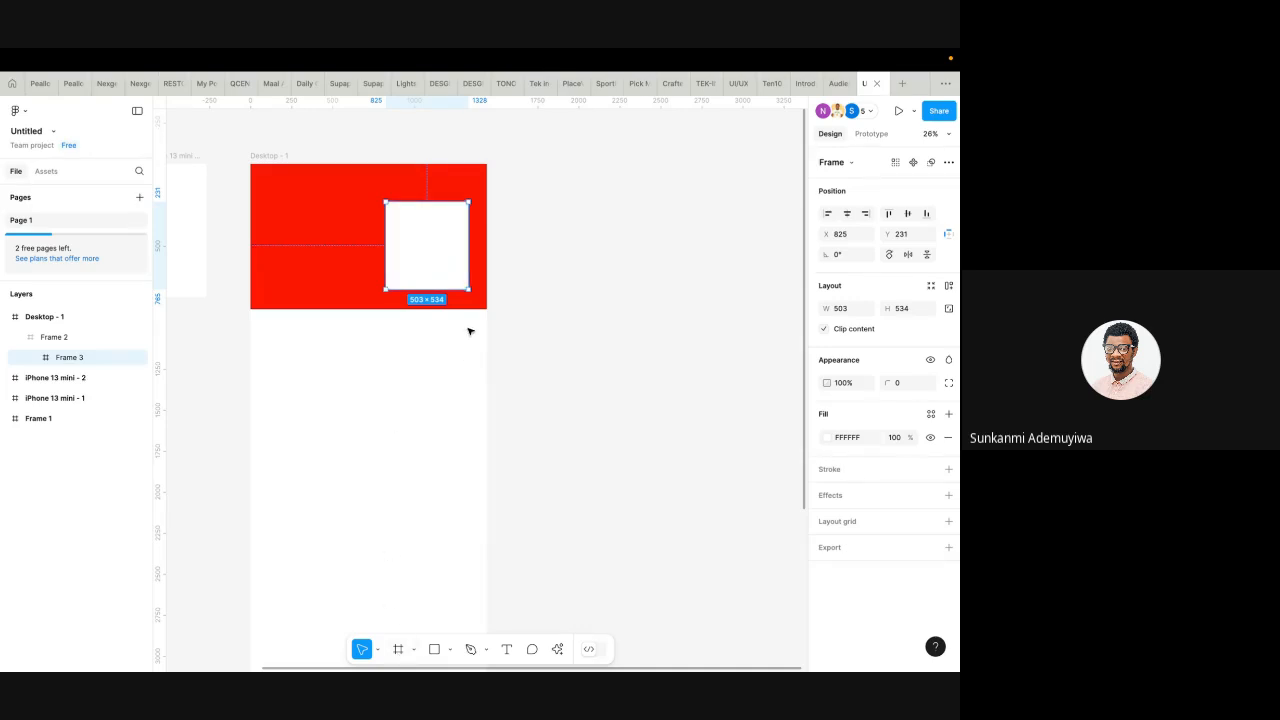
pyautogui.click(272, 156)
pyautogui.click(402, 283)
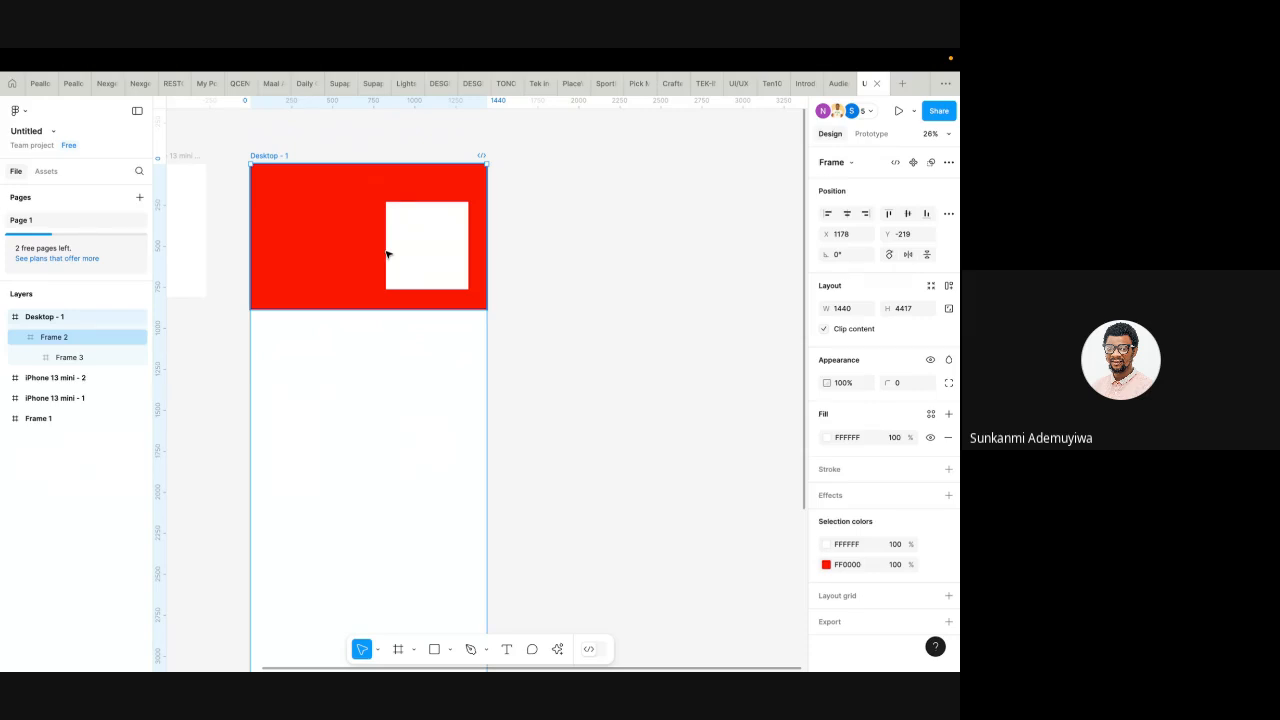
# - View the Frame, Section and Slice variants and the frame presets, and return to the Move tool
pyautogui.click(414, 652)
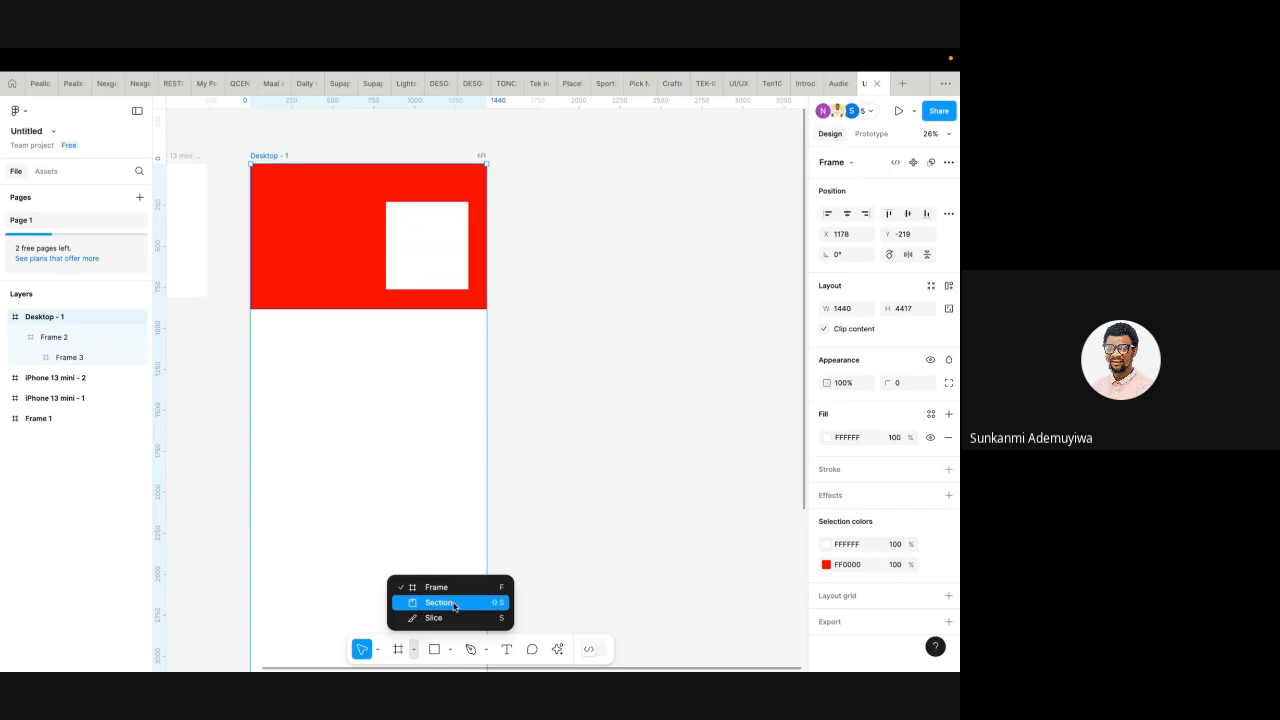
pyautogui.click(590, 468)
pyautogui.scroll(-5, 588, 478)
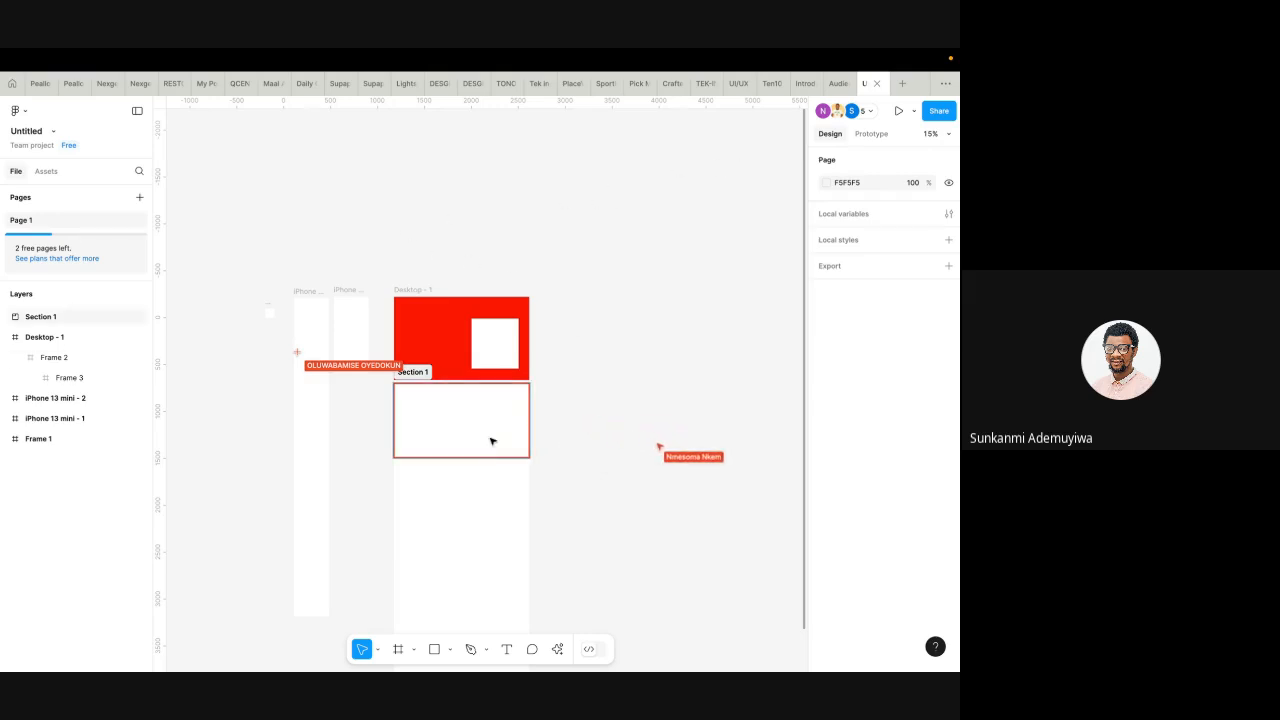
pyautogui.click(397, 651)
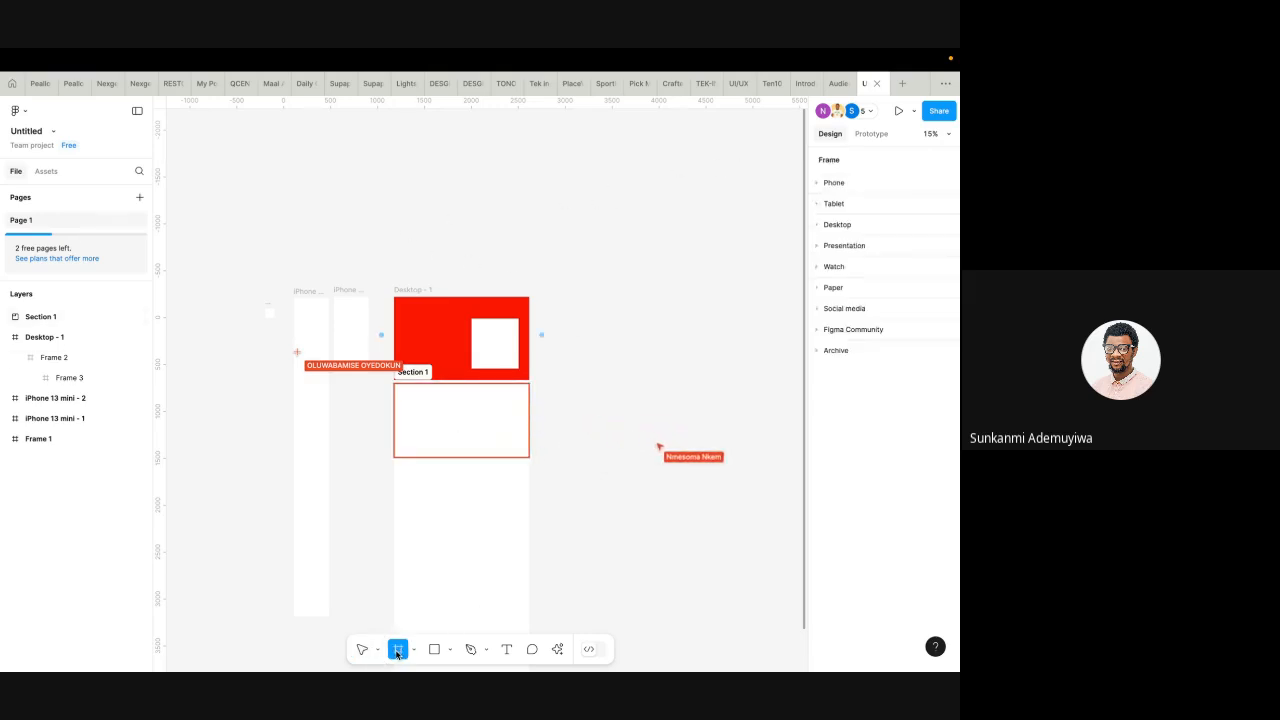
pyautogui.click(362, 650)
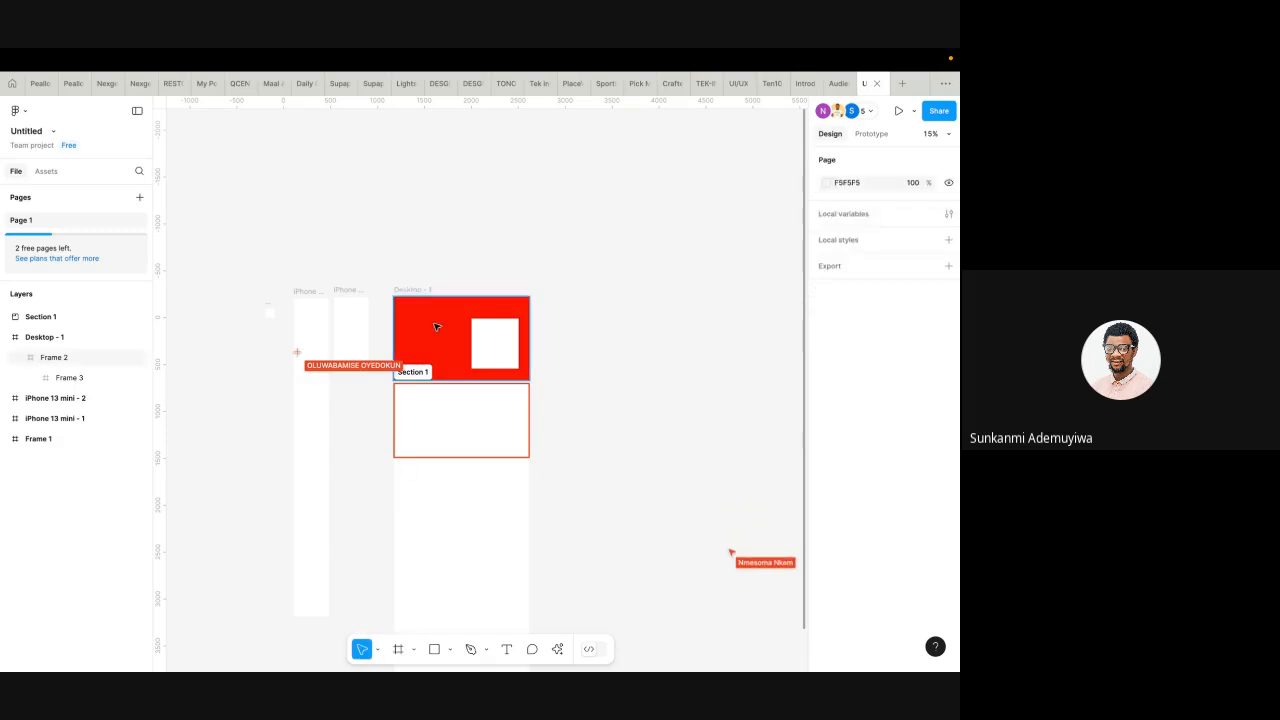
# - Change the fill of the iPhone 13 mini - 2 frame to gray A5A5A5
pyautogui.click(410, 289)
pyautogui.click(355, 299)
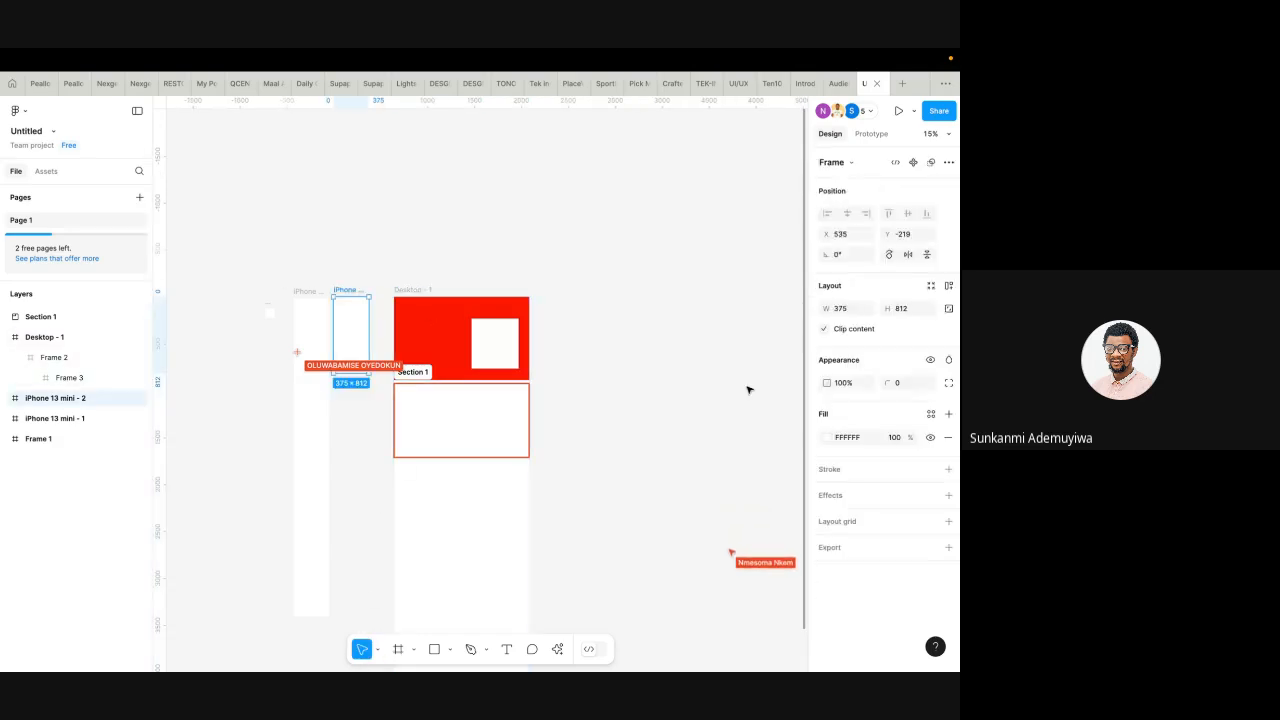
pyautogui.click(827, 437)
pyautogui.moveTo(737, 438); pyautogui.dragTo(600, 404)
# - Change the fill of the tall iPhone 13 mini - 1 frame to gray A3A3A3
pyautogui.click(305, 291)
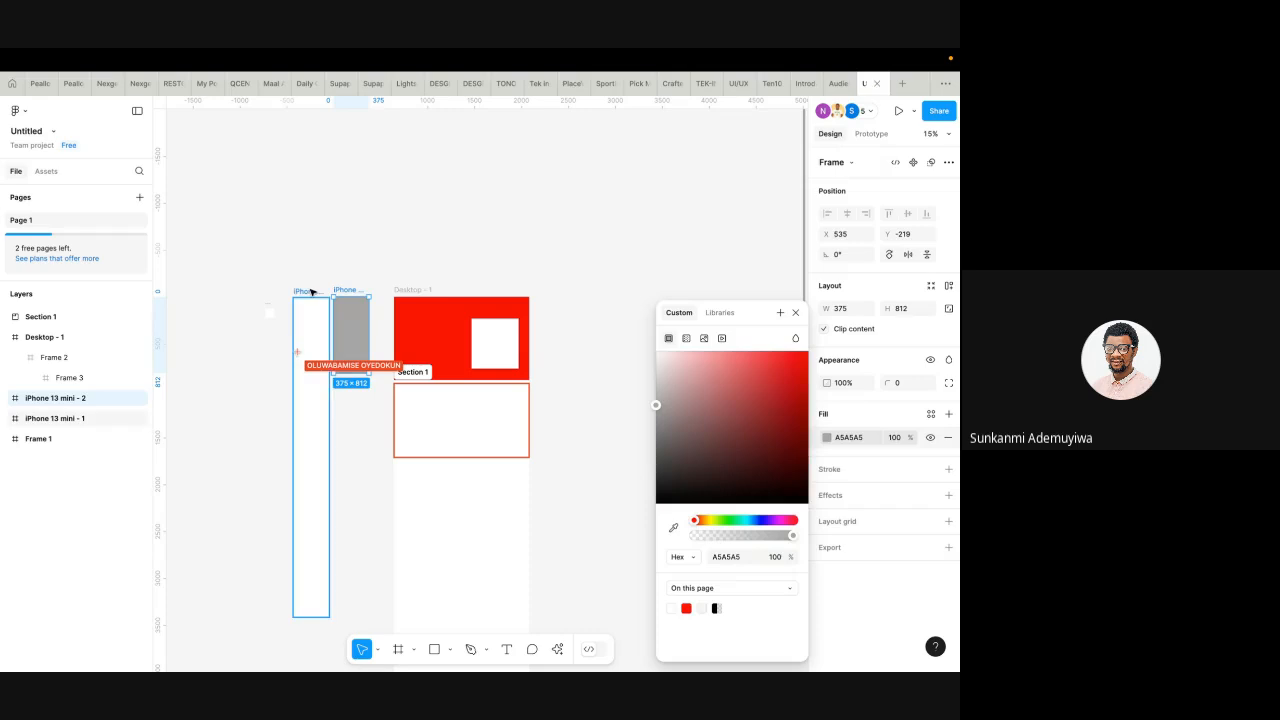
pyautogui.click(827, 444)
pyautogui.moveTo(717, 416); pyautogui.dragTo(621, 410)
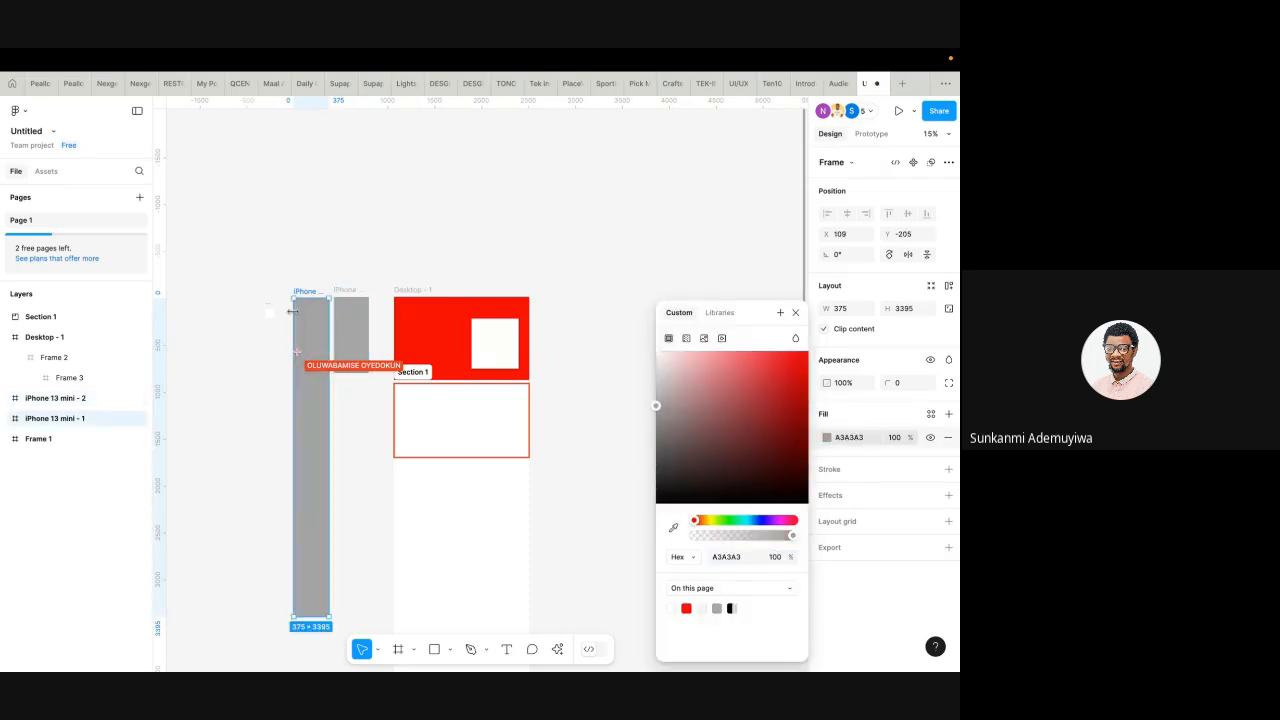
# - Delete the small 100 × 100 Frame 1 beside the phone frames
pyautogui.scroll(-2, 294, 314)
pyautogui.click(292, 221)
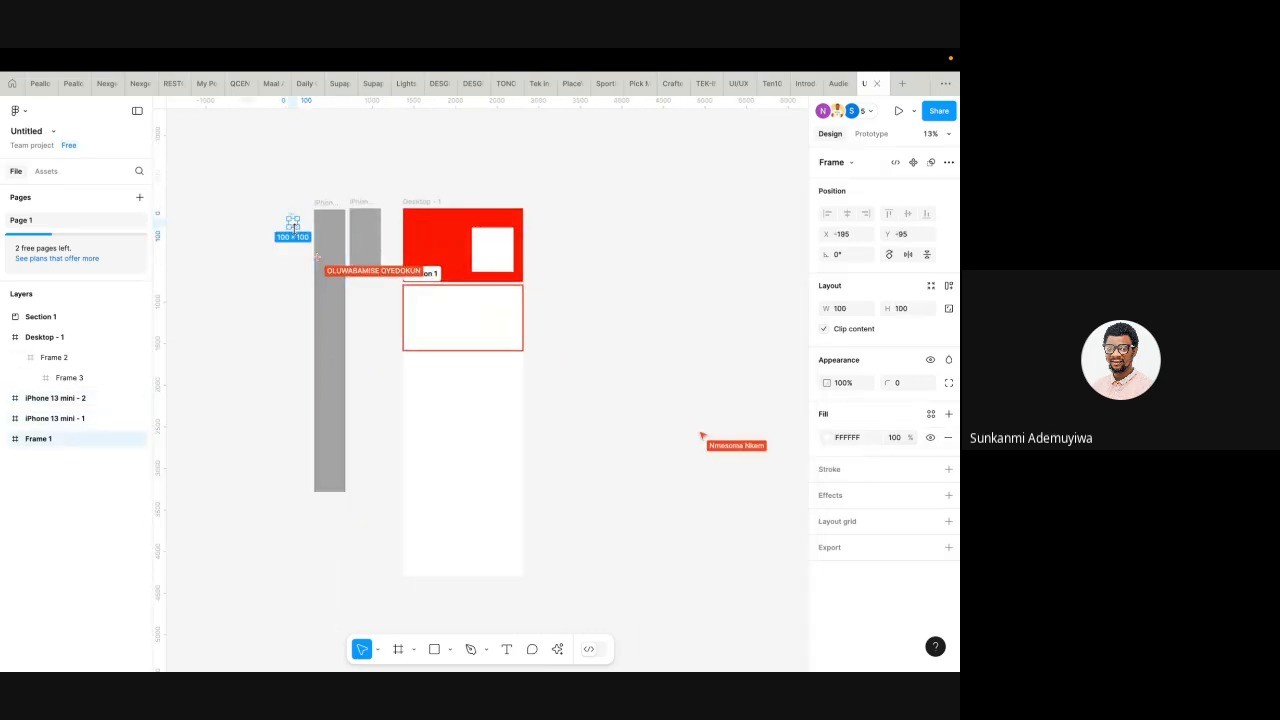
pyautogui.press('Delete')
pyautogui.scroll(-2, 349, 314)
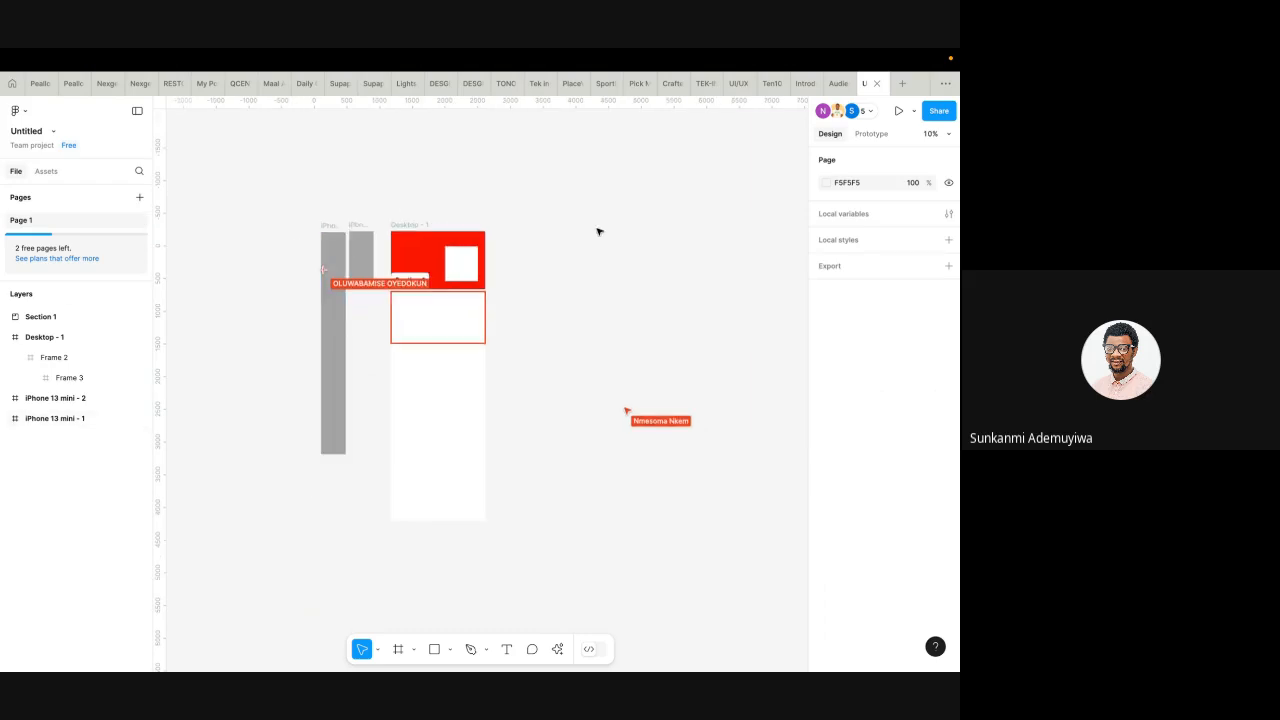
# - Delete the empty Section 1 that lies over the Desktop - 1 frame
pyautogui.scroll(4, 363, 325)
pyautogui.scroll(-2, 363, 325)
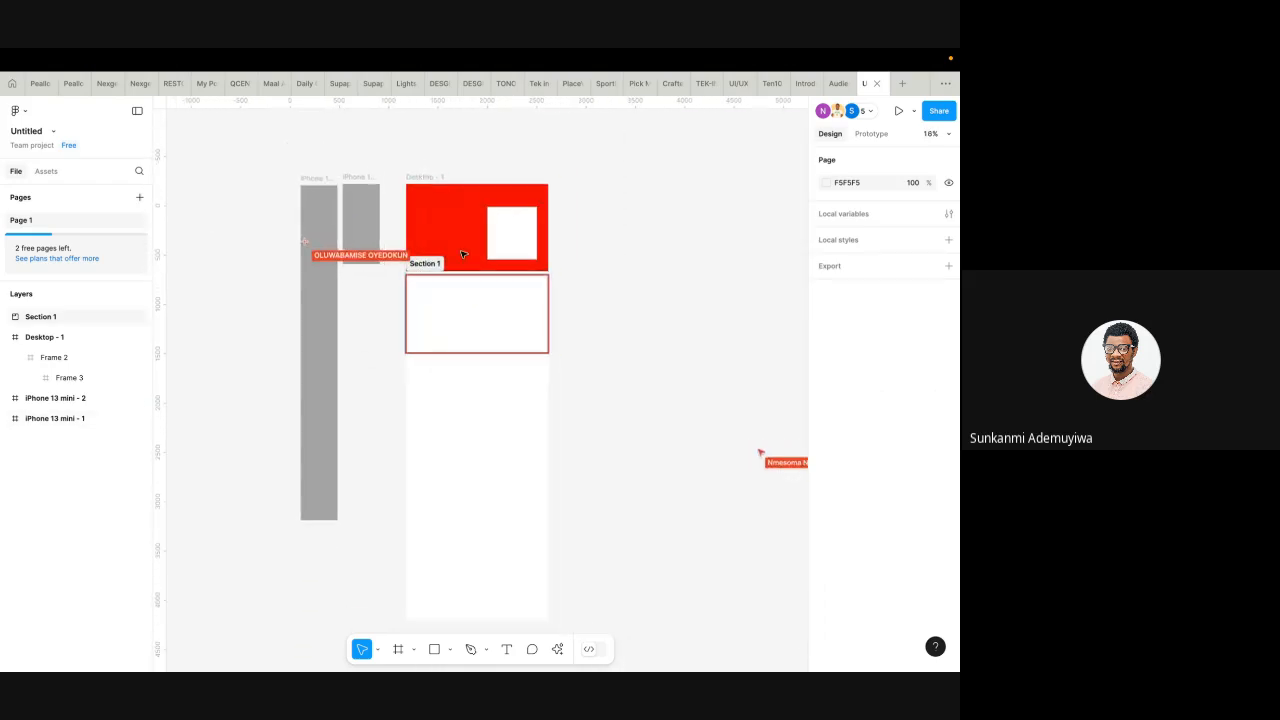
pyautogui.click(430, 266)
pyautogui.press('Delete')
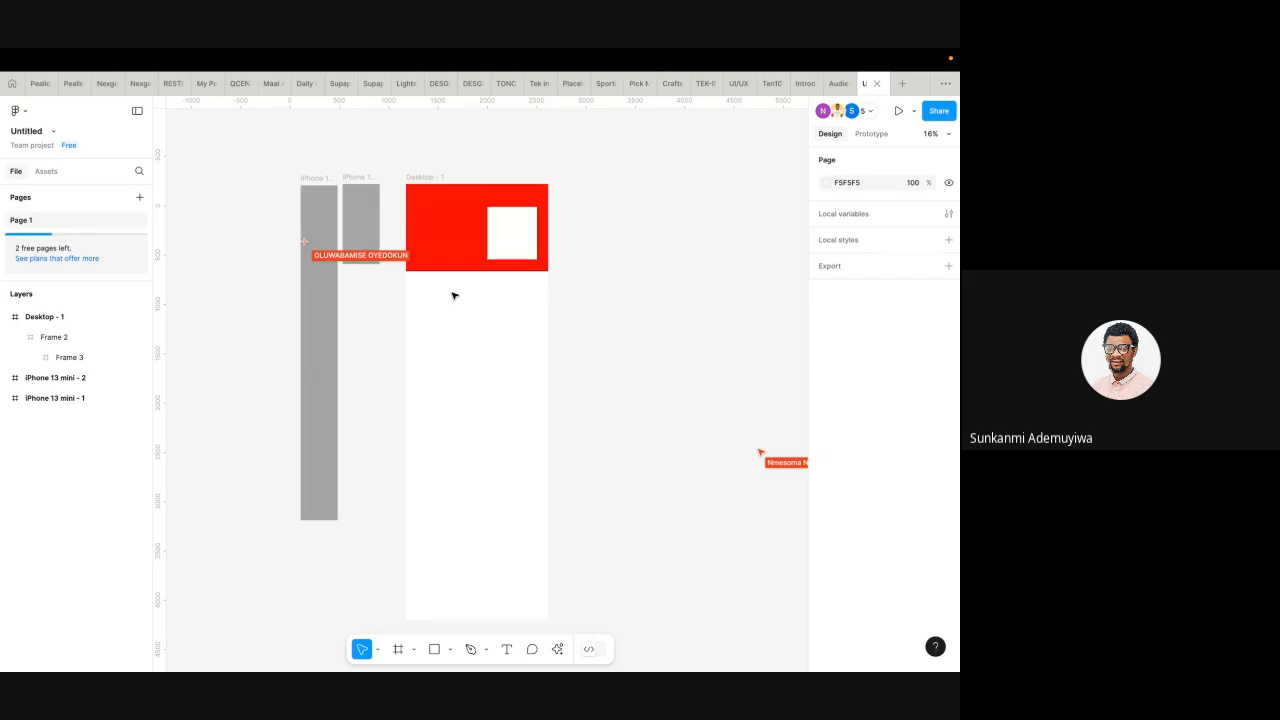
# - Draw a section of about 3215 × 5058 that encloses both iPhone frames and the Desktop - 1 frame
pyautogui.scroll(-1, 457, 282)
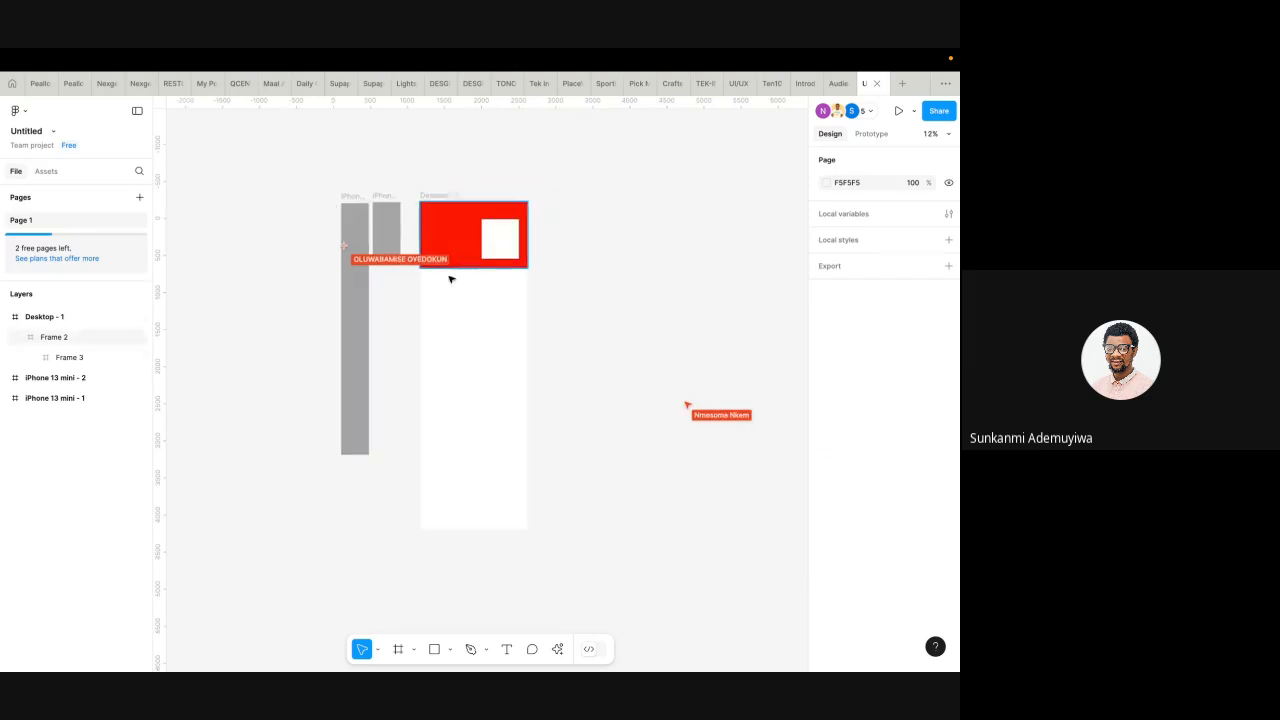
pyautogui.click(414, 652)
pyautogui.click(436, 600)
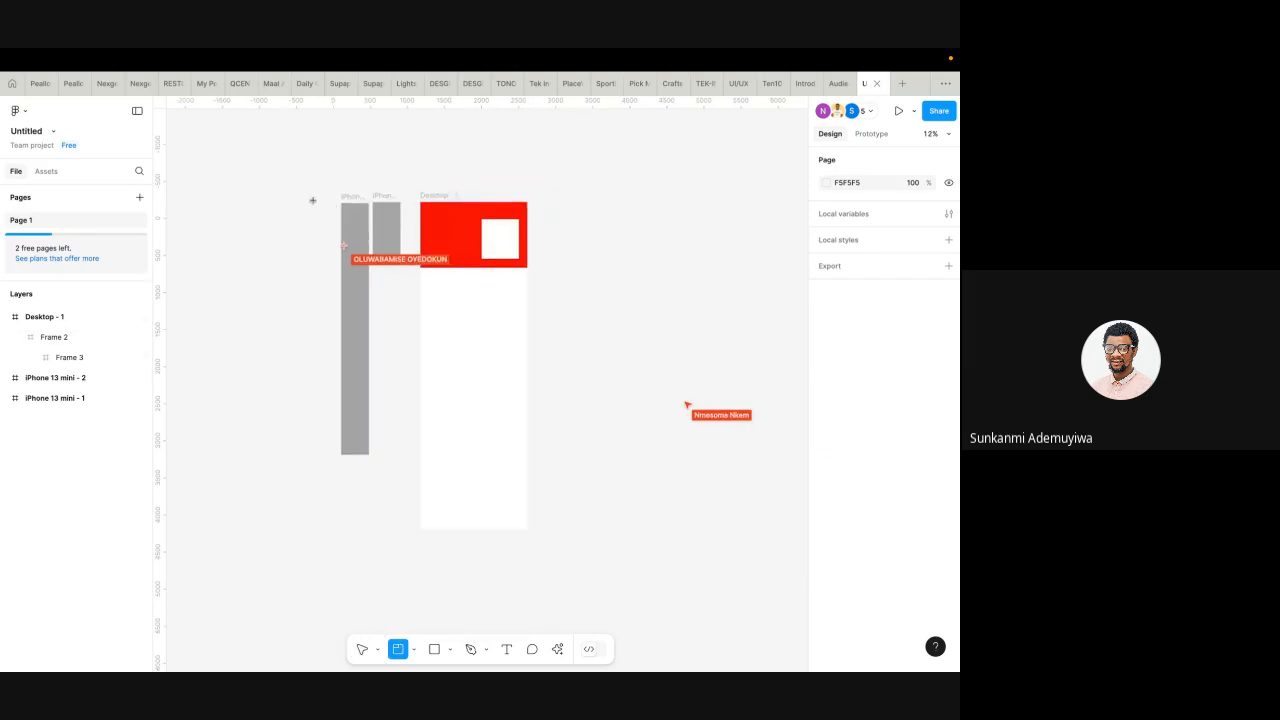
pyautogui.moveTo(319, 178); pyautogui.dragTo(559, 552)
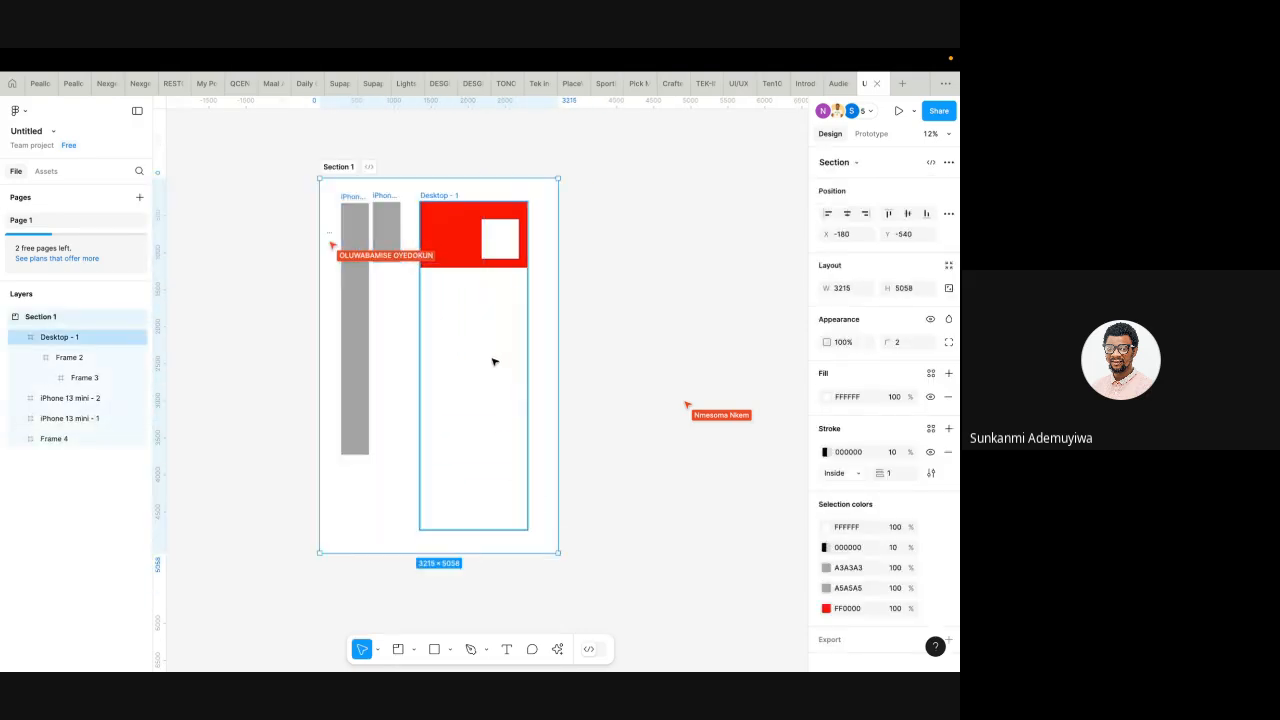
# - Change the fill of the section around the frames to light gray E3E3E3
pyautogui.click(826, 397)
pyautogui.moveTo(724, 380); pyautogui.dragTo(646, 375)
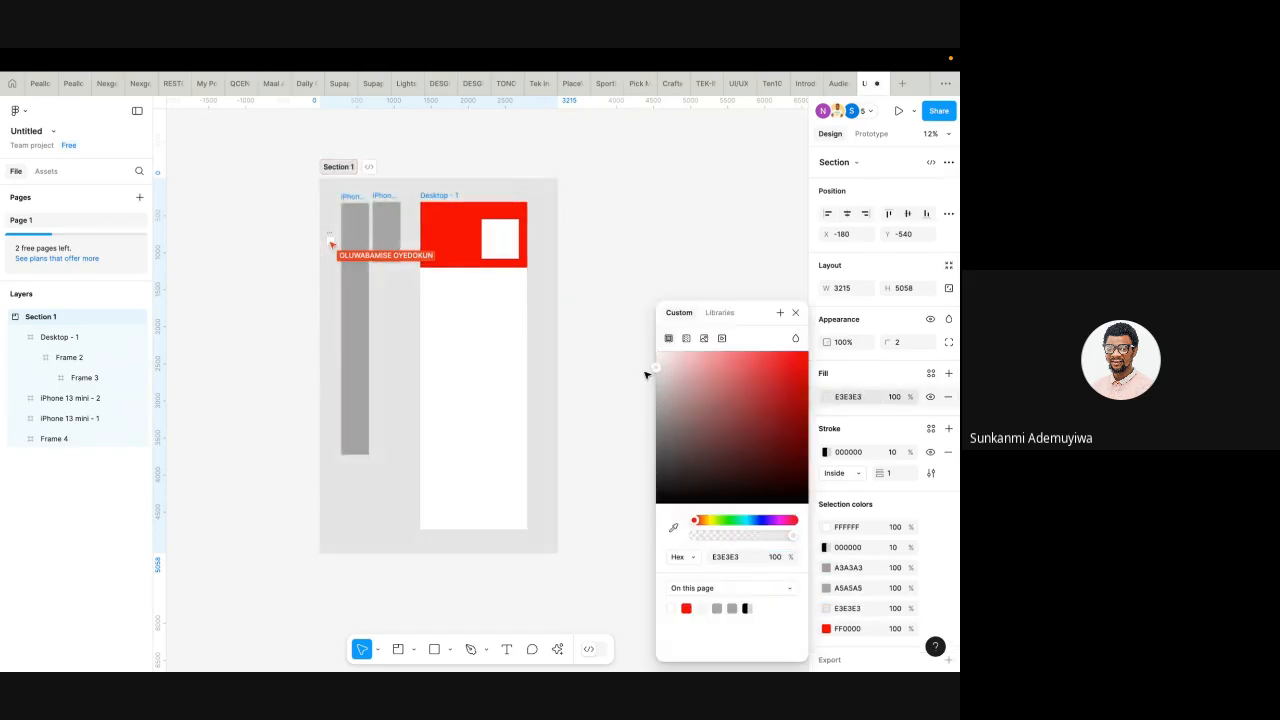
pyautogui.scroll(3, 472, 277)
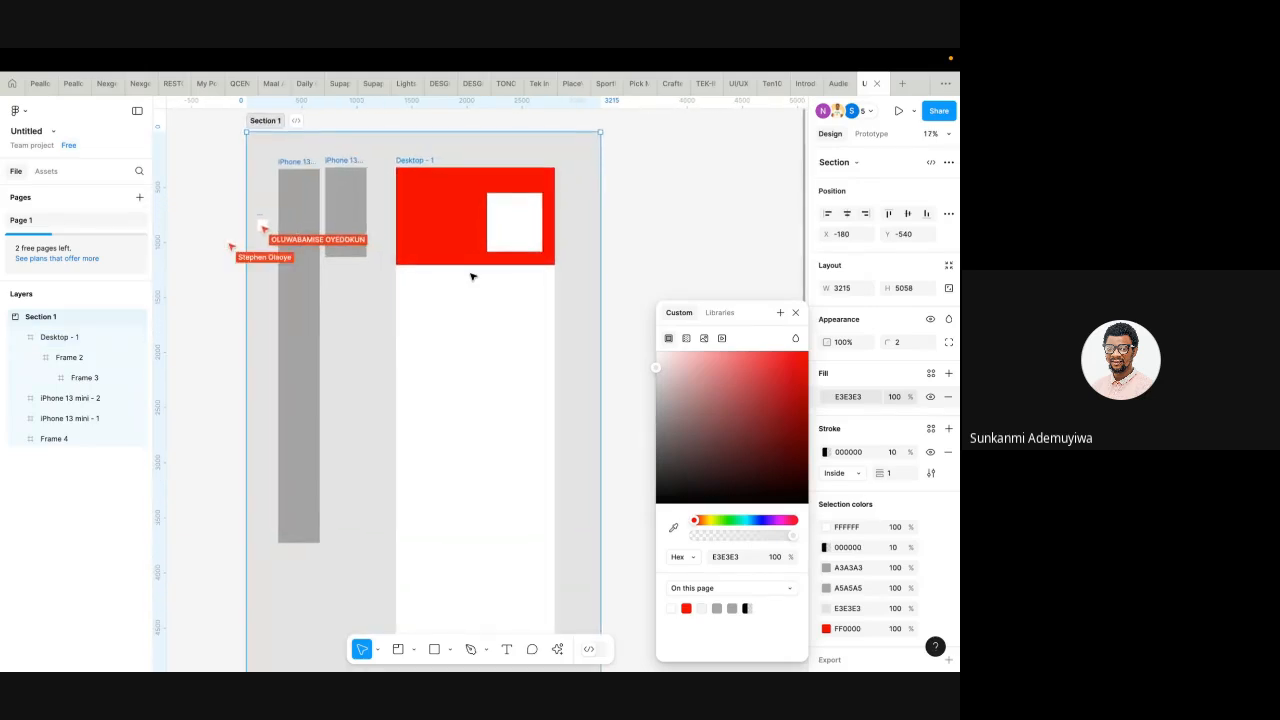
pyautogui.scroll(-3, 472, 277)
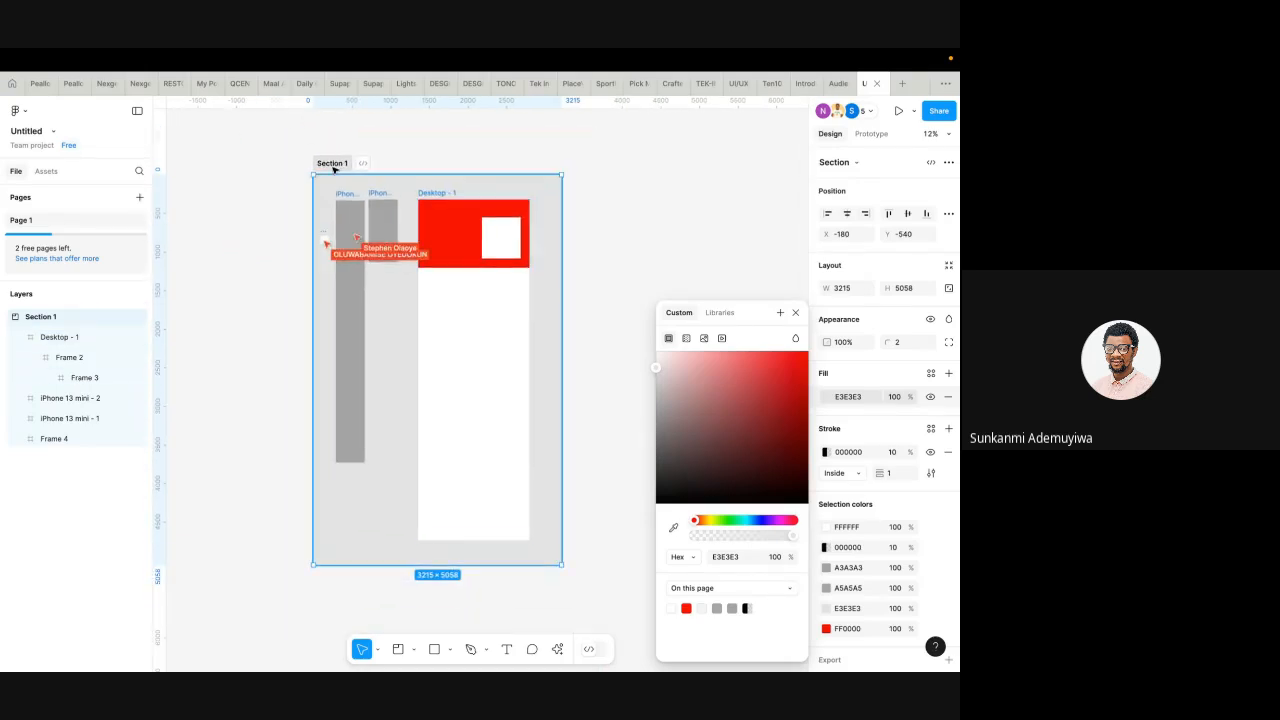
# - Rename the section around the frames as Onboarding Flow
pyautogui.click(333, 164)
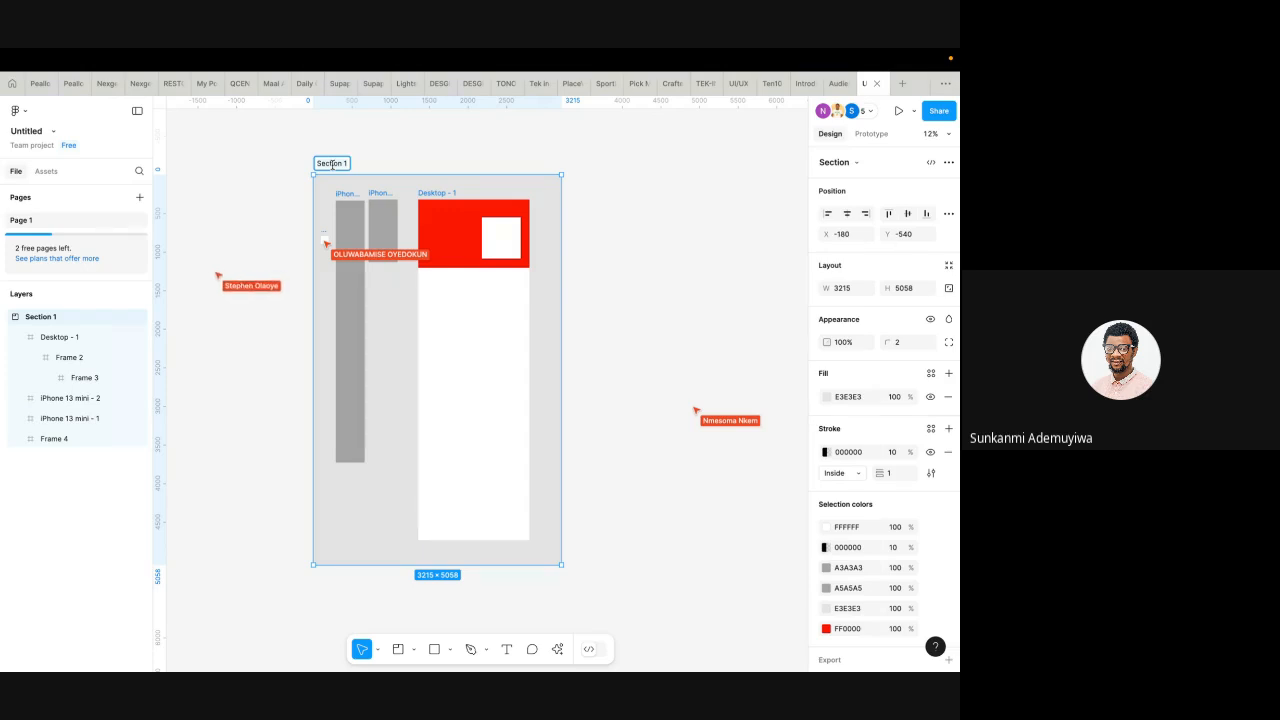
pyautogui.write('Omboard')
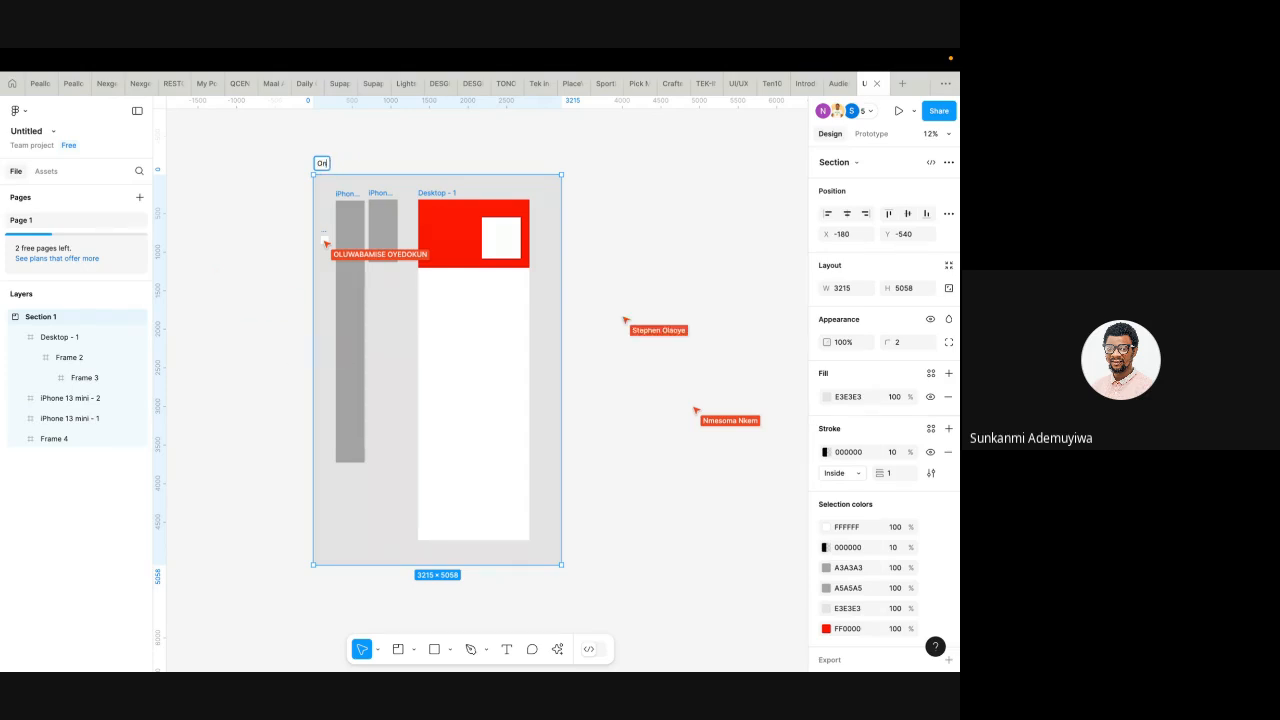
pyautogui.write('ing')
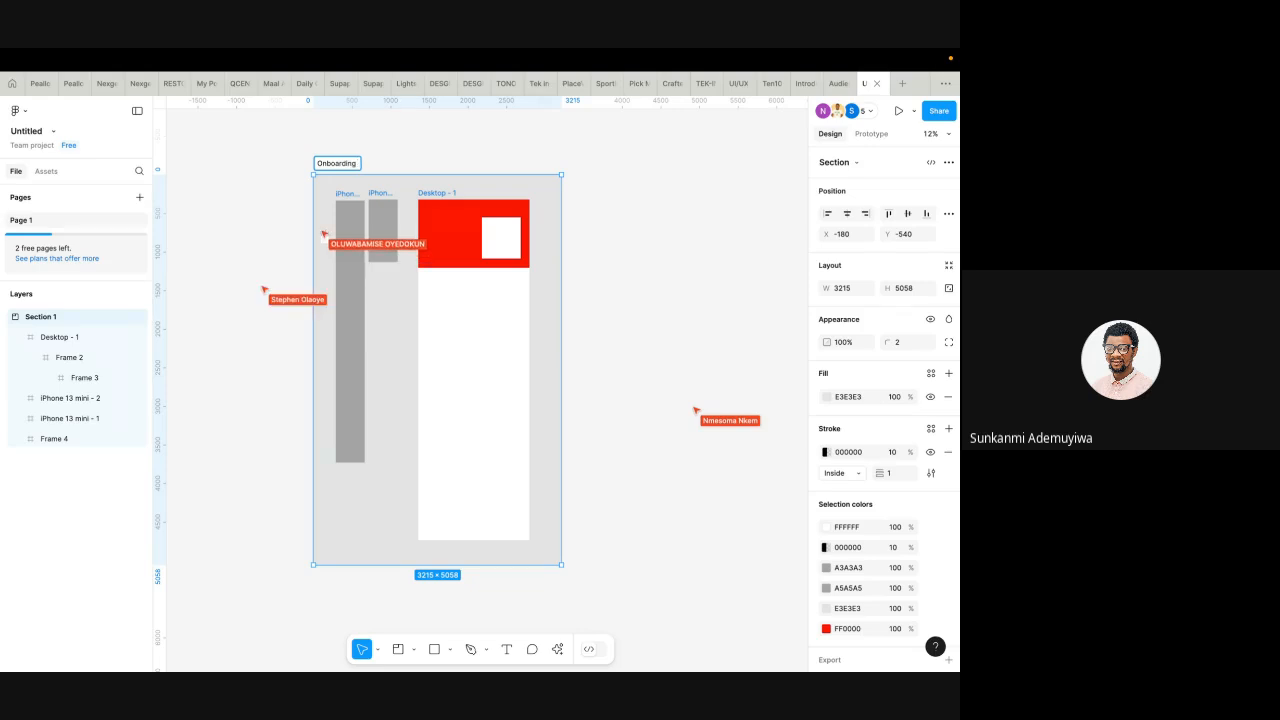
pyautogui.write(' Flow')
pyautogui.click(575, 160)
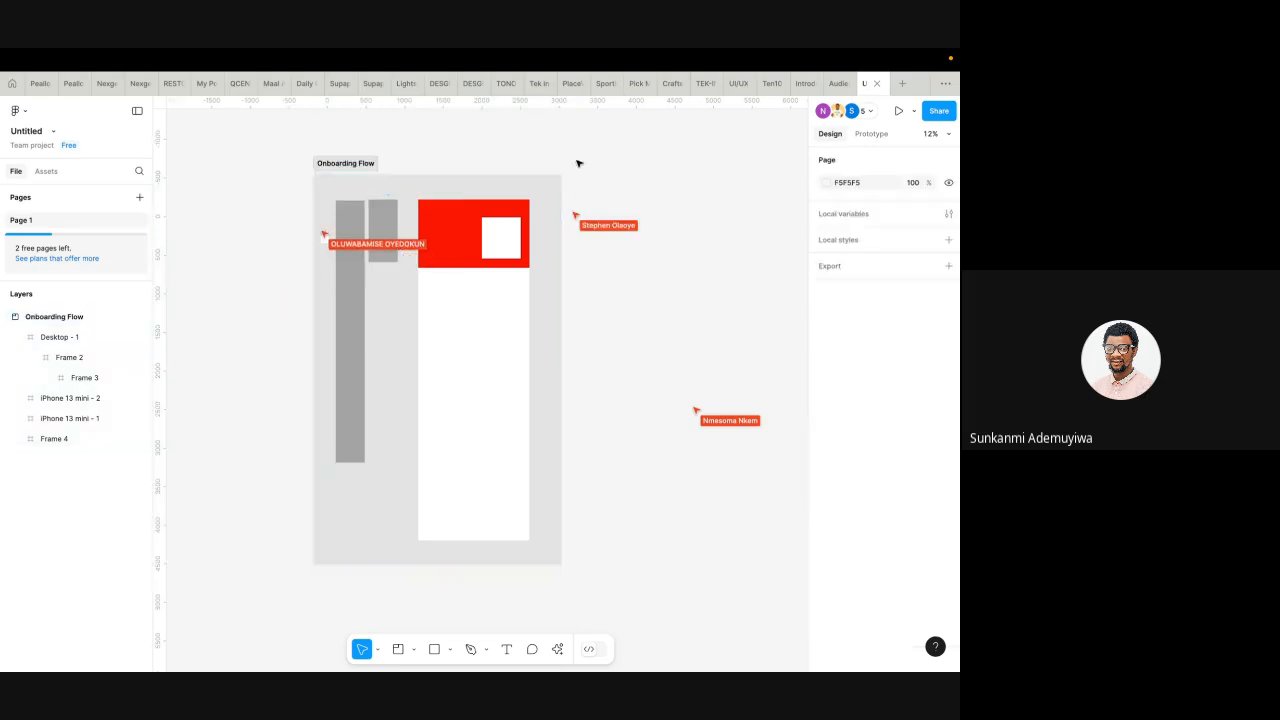
# - Duplicate the Onboarding Flow section to its right and rename the copy as Payment Flow
pyautogui.click(350, 165)
pyautogui.hscroll(2, 350, 166)
pyautogui.moveTo(260, 140); pyautogui.dragTo(567, 163)
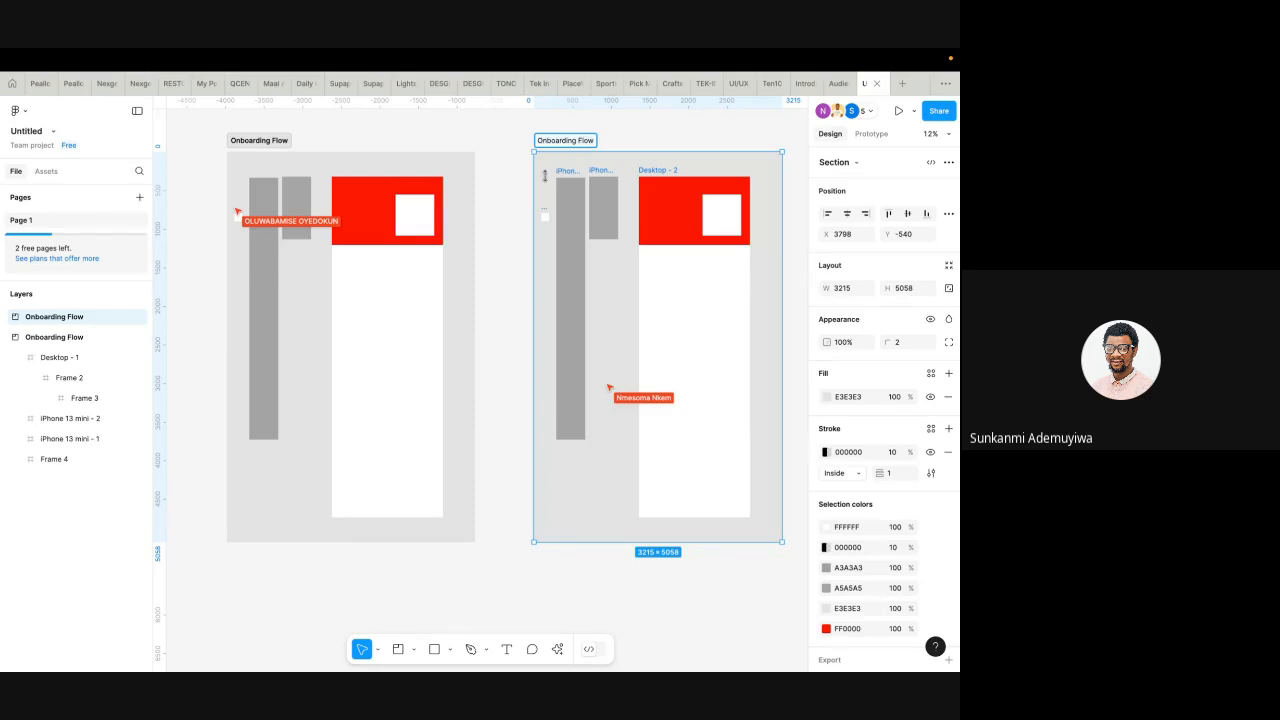
pyautogui.hscroll(2, 581, 143)
pyautogui.scroll(1, 581, 143)
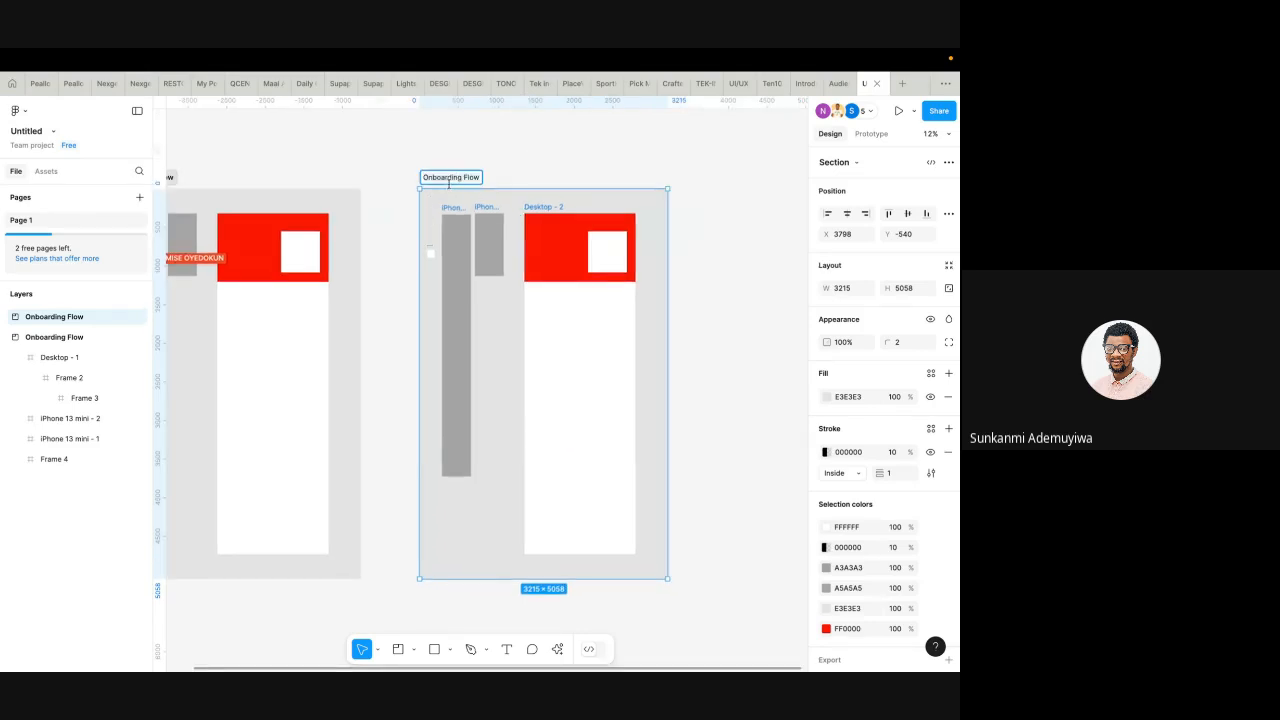
pyautogui.write('Payment Flow')
pyautogui.click(567, 177)
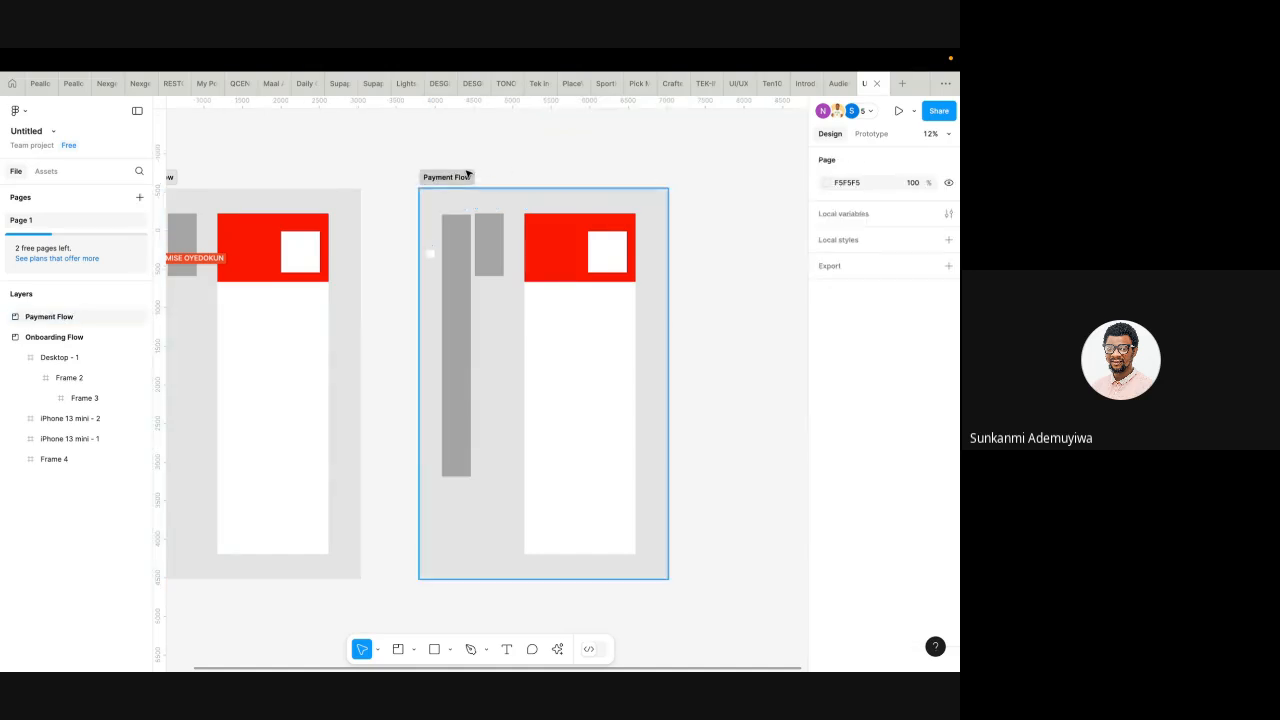
# - Duplicate the Payment Flow section to its right and rename the copy as Transaction History
pyautogui.scroll(-3, 467, 172)
pyautogui.moveTo(466, 172); pyautogui.dragTo(677, 198)
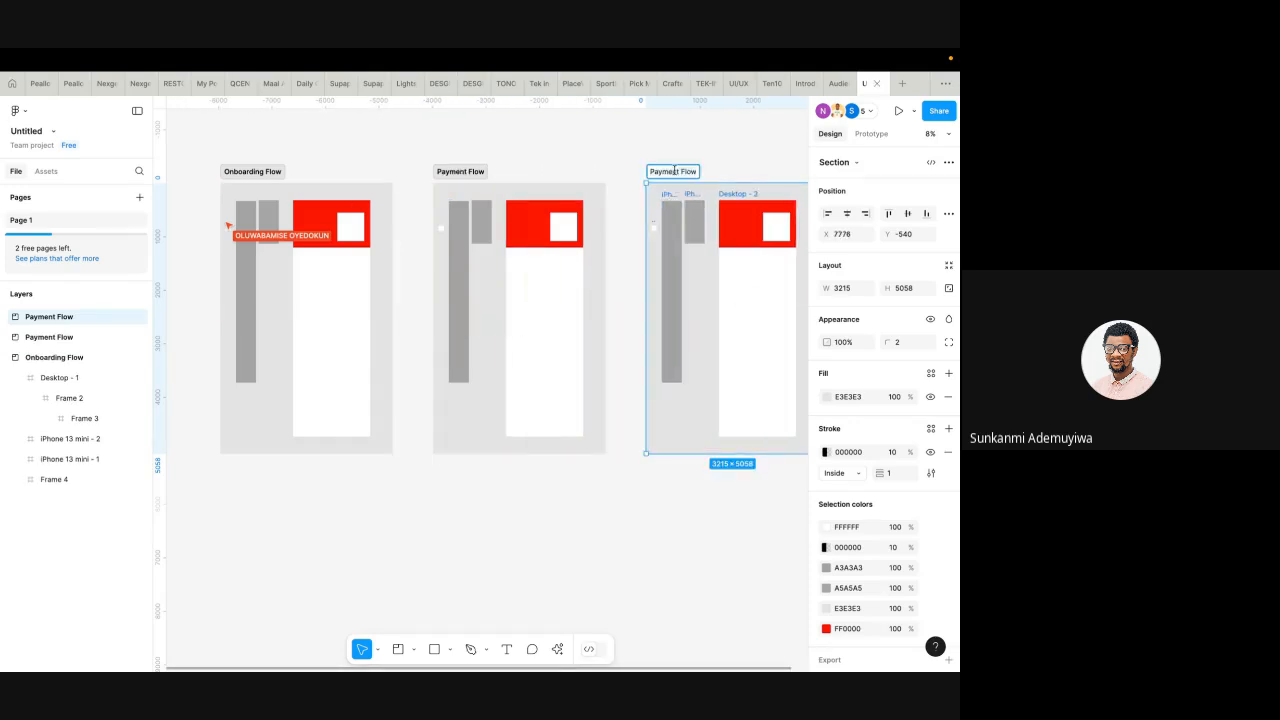
pyautogui.write('Transaction Histry')
pyautogui.scroll(-3, 591, 231)
pyautogui.hscroll(2, 591, 231)
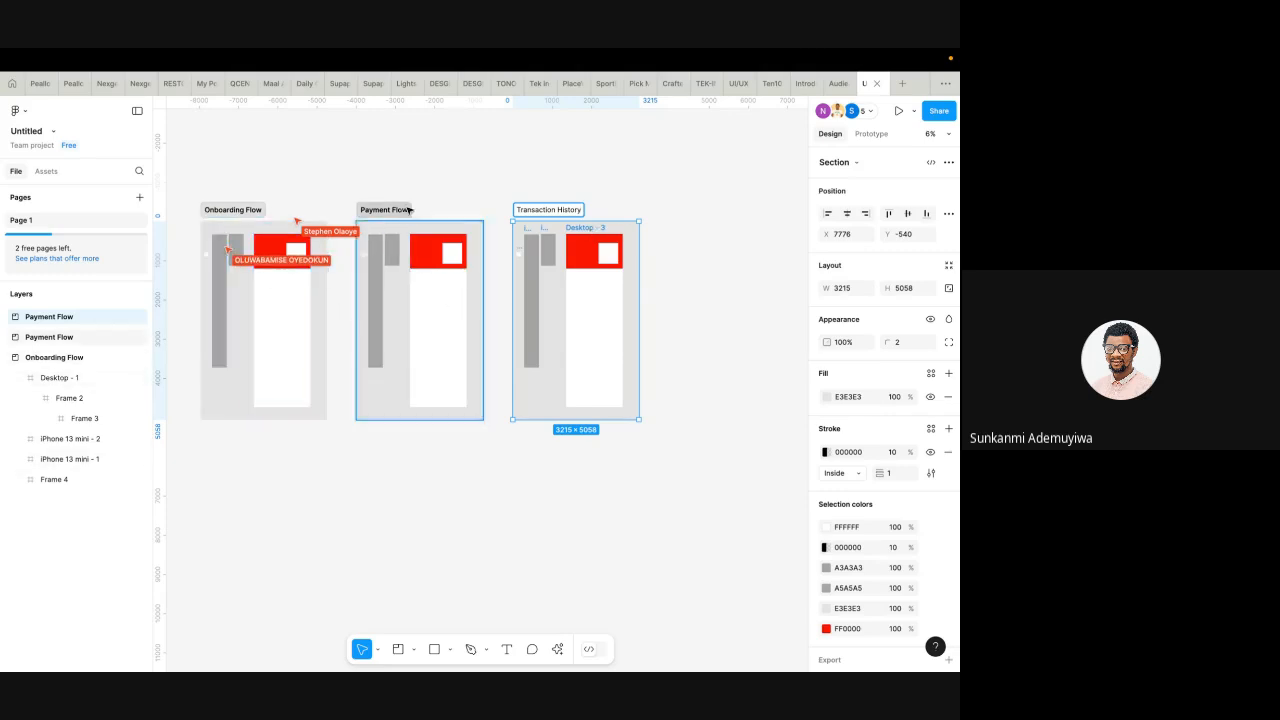
pyautogui.click(635, 197)
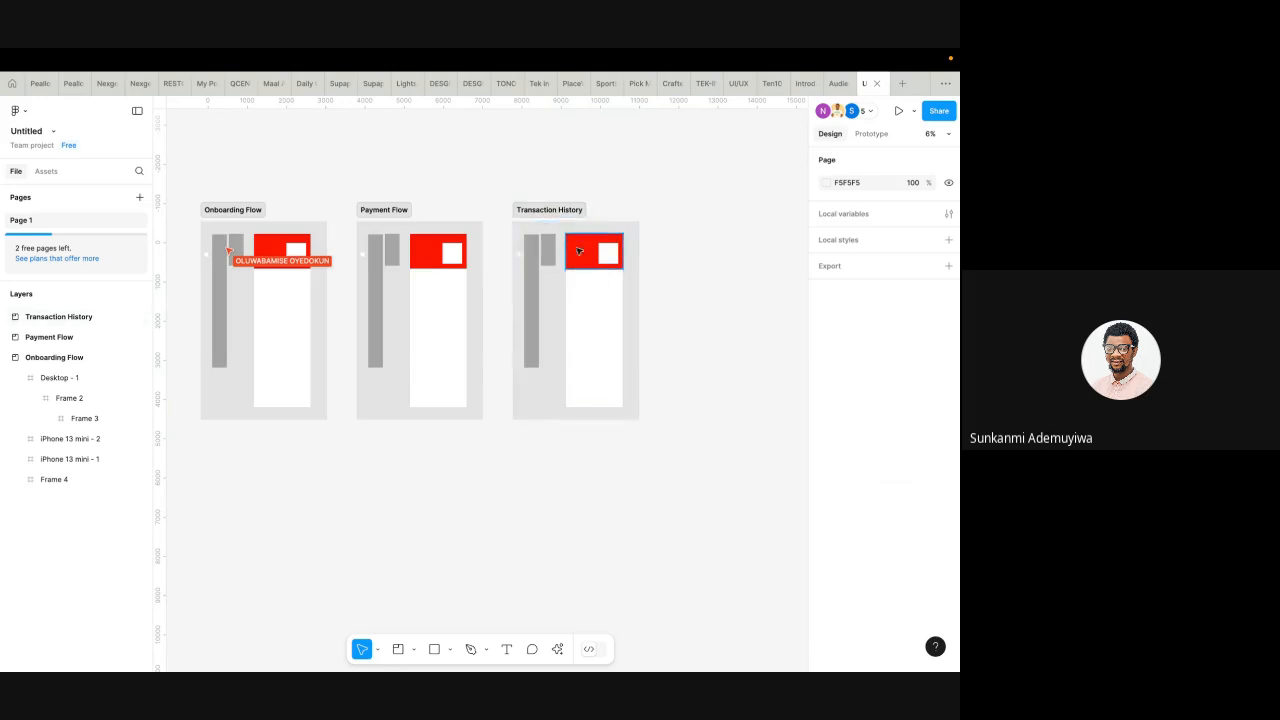
# - Draw a slice of about 2592 × 3662 in the empty area below the Payment Flow section
pyautogui.scroll(-2, 536, 283)
pyautogui.hscroll(-2, 536, 283)
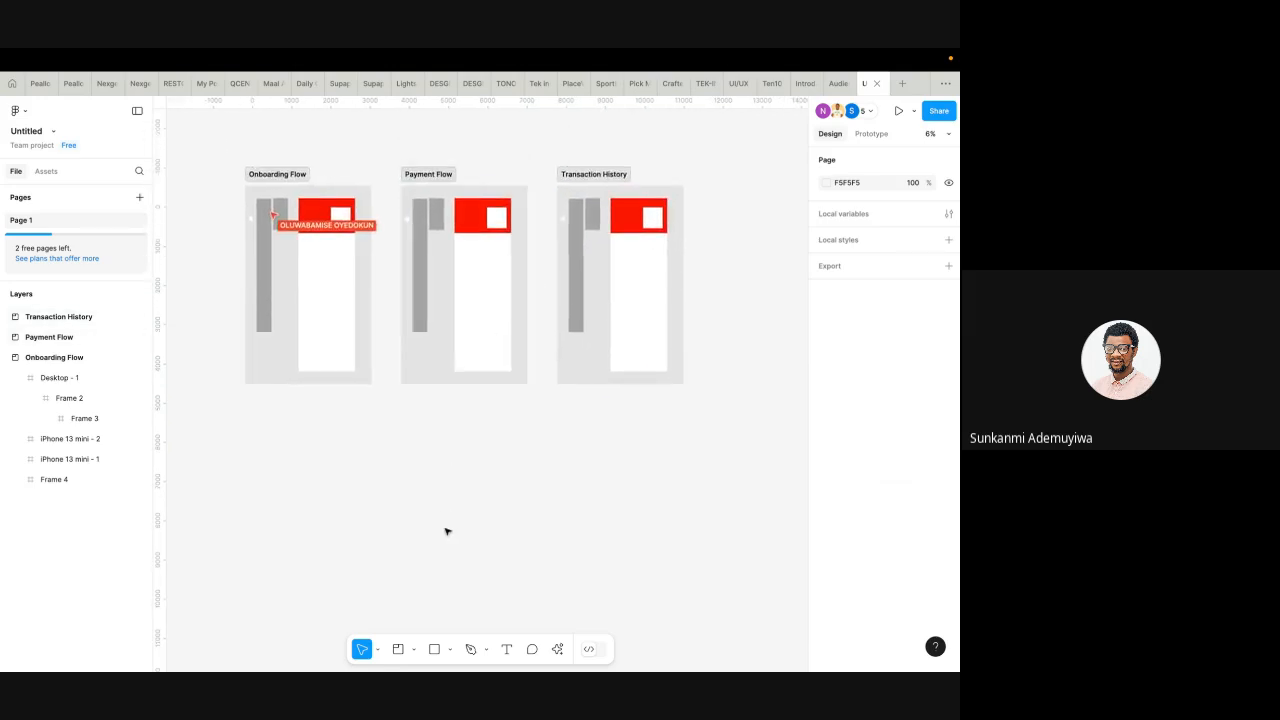
pyautogui.click(415, 649)
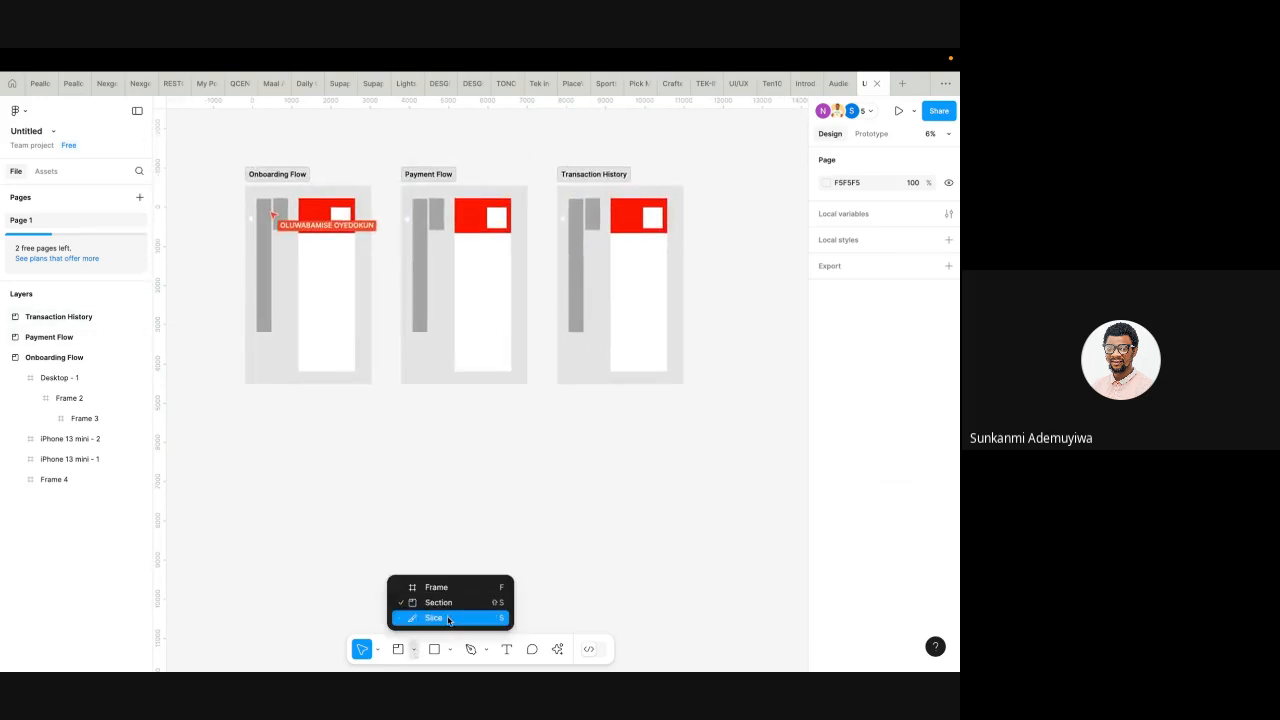
pyautogui.click(436, 618)
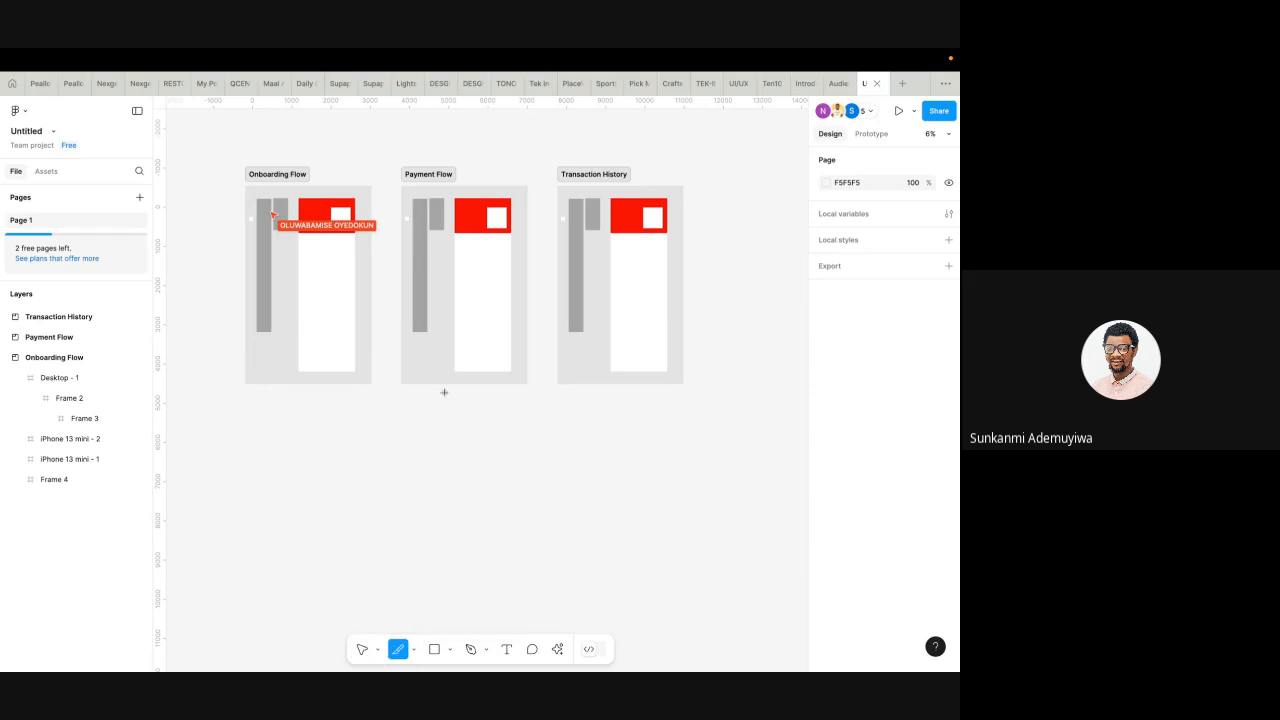
pyautogui.moveTo(393, 295)
pyautogui.mouseDown()
pyautogui.moveTo(497, 443)
pyautogui.moveTo(462, 533)
pyautogui.mouseUp()
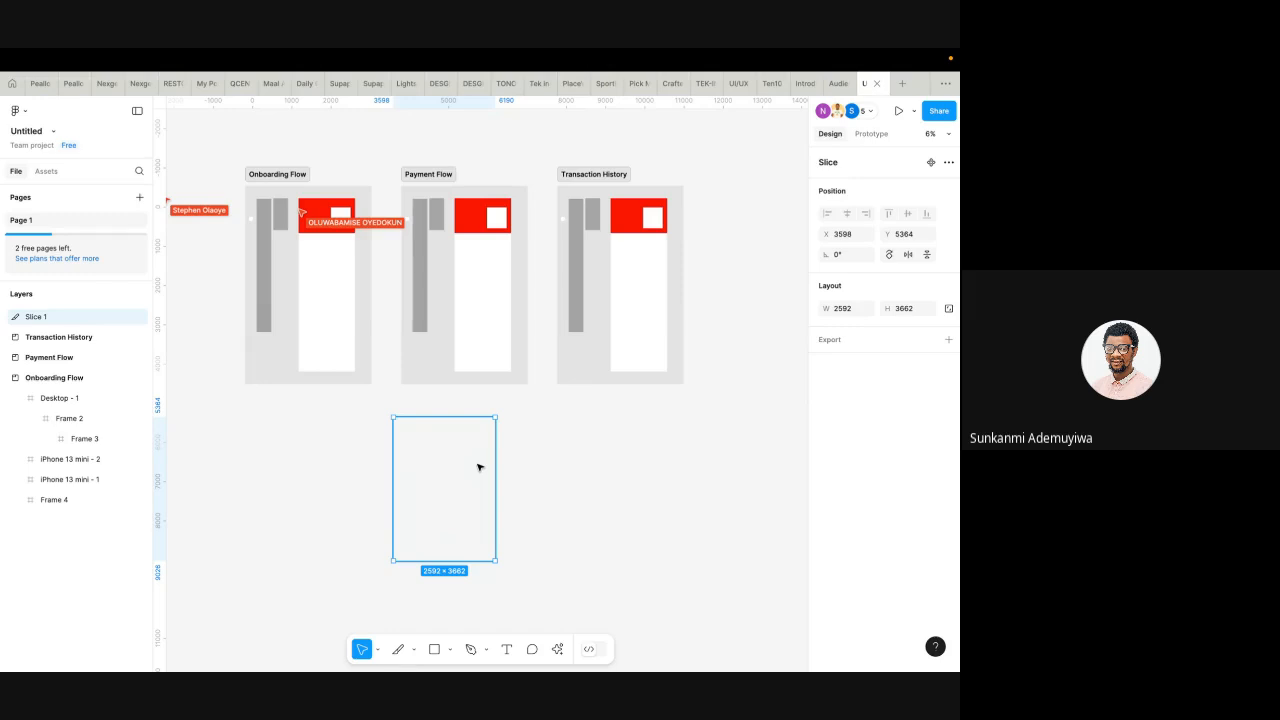
# - Move the slice over the Payment Flow section and enlarge it until it surrounds the whole section
pyautogui.moveTo(478, 461); pyautogui.dragTo(405, 200)
pyautogui.moveTo(493, 287); pyautogui.dragTo(540, 400)
pyautogui.click(571, 563)
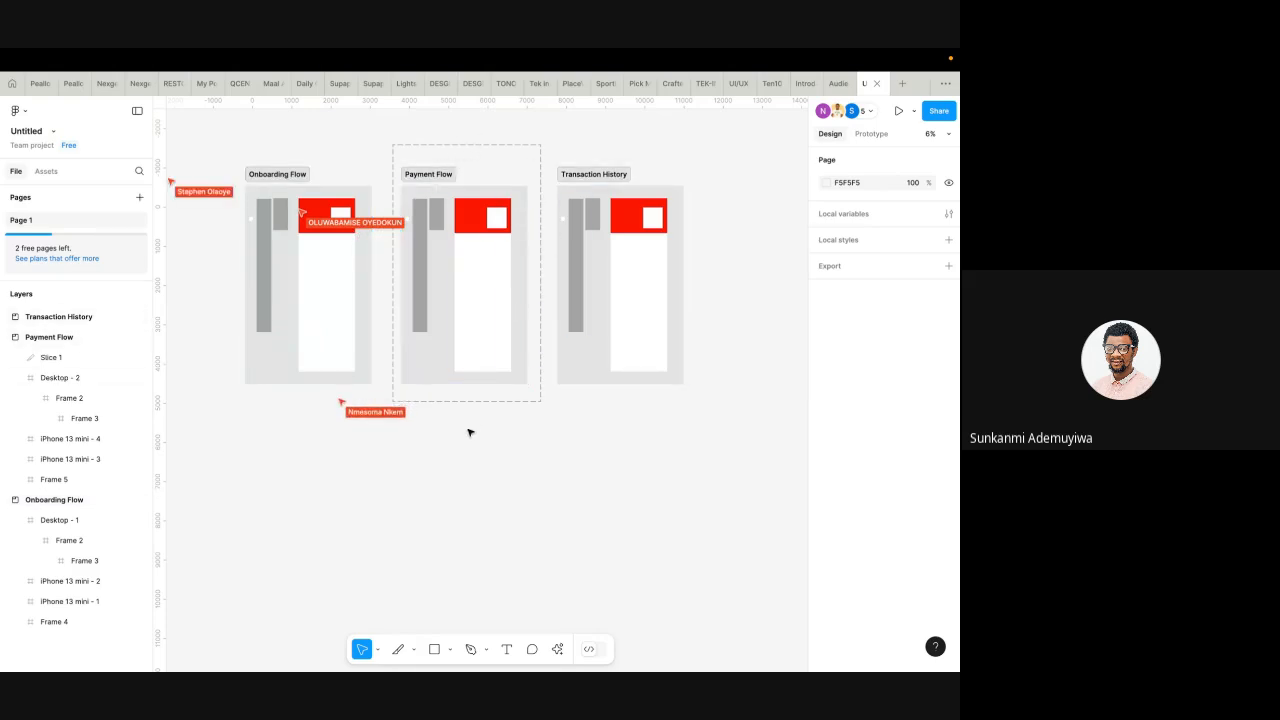
# - View the Frame, Section and Slice variants, return to the Frame tool and switch to the Rectangle tool
pyautogui.click(412, 649)
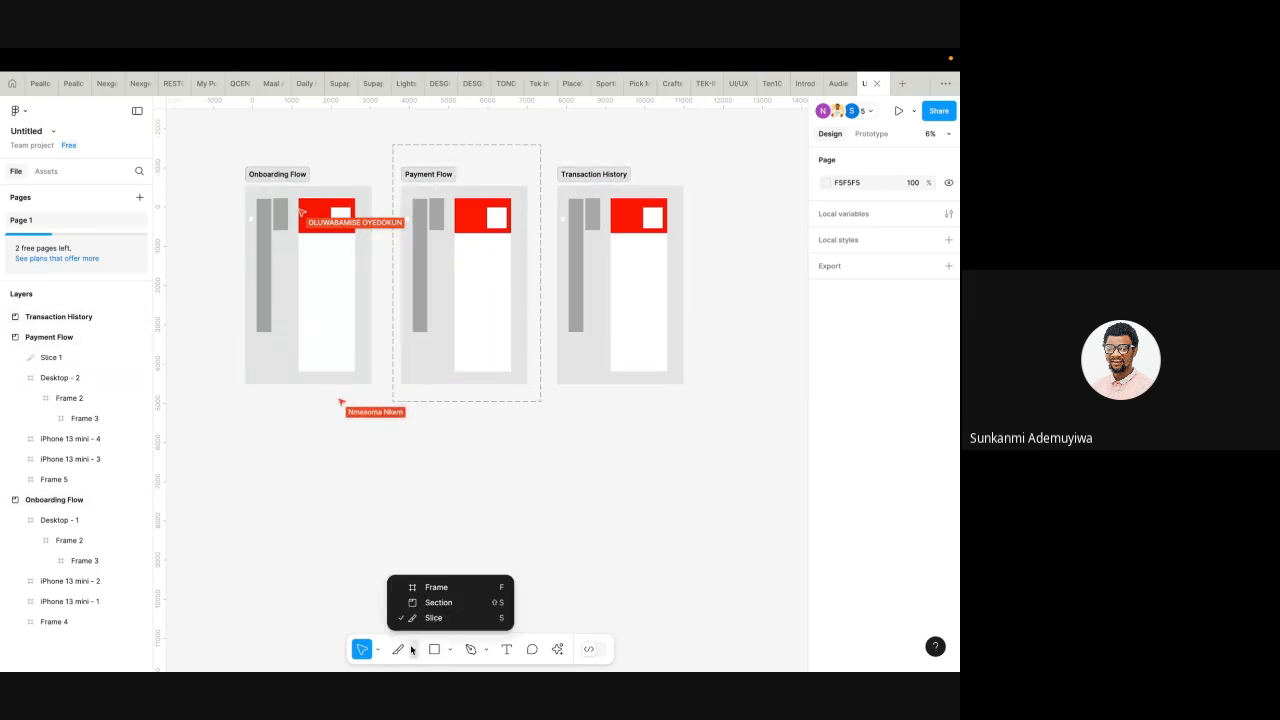
pyautogui.click(448, 587)
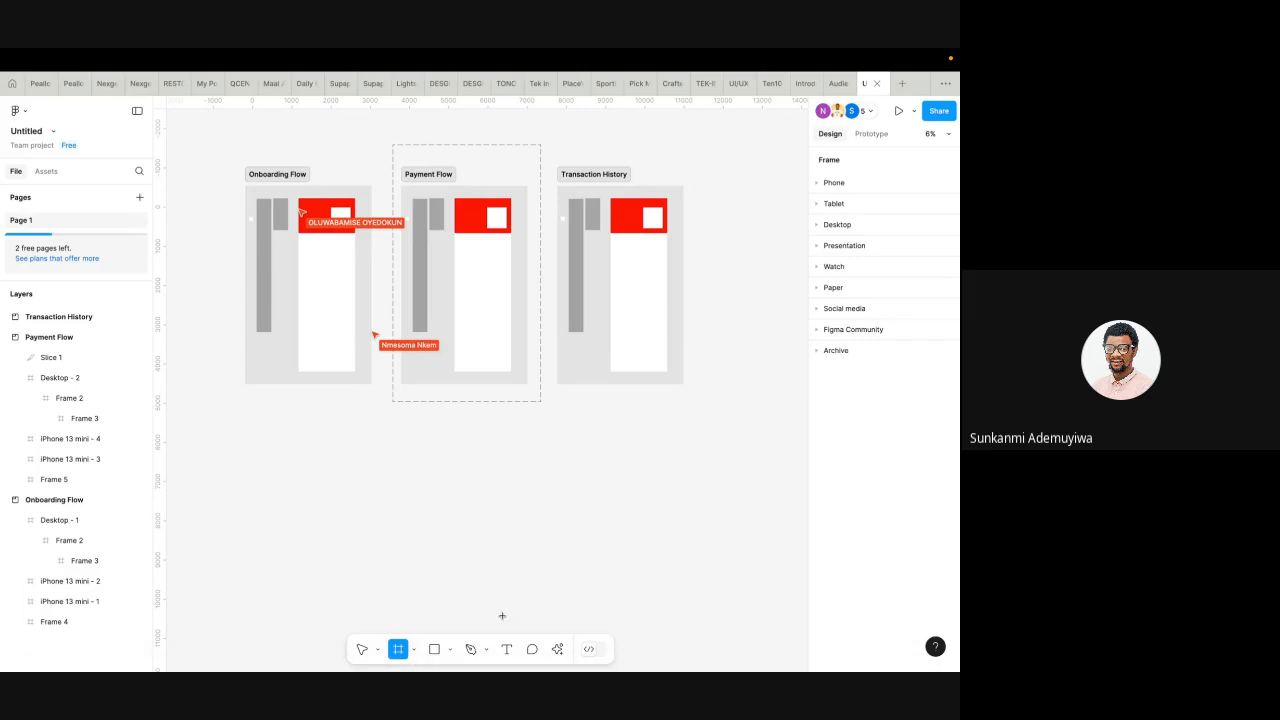
pyautogui.click(434, 650)
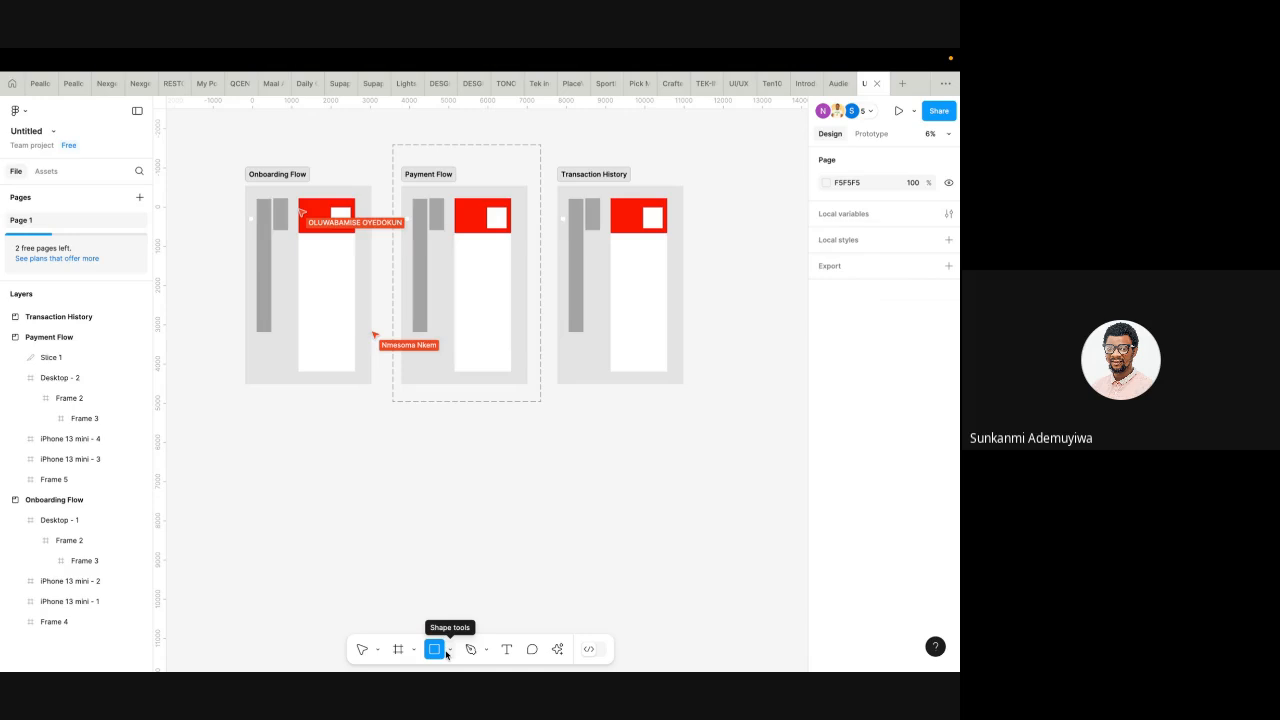
# - Choose the image beauty-digital-art-through-immersive-experiences.jpg from the Downloads folder for placing on the canvas
pyautogui.click(447, 652)
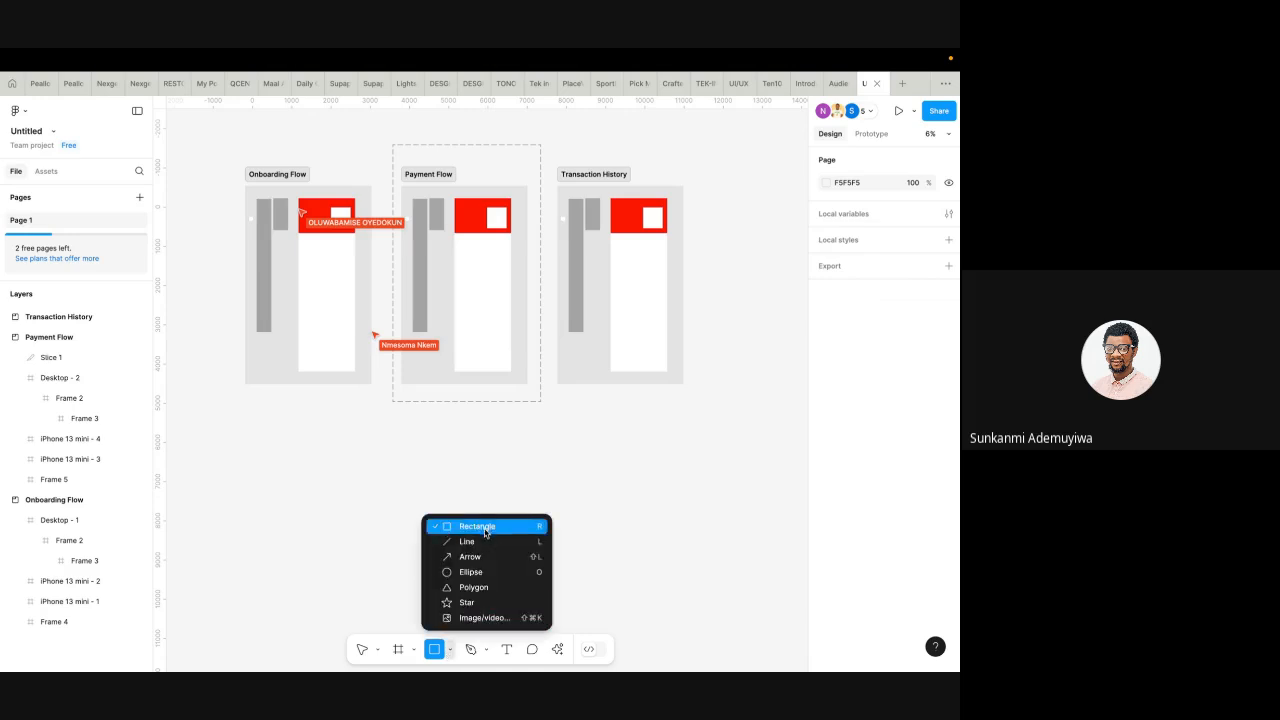
pyautogui.click(487, 619)
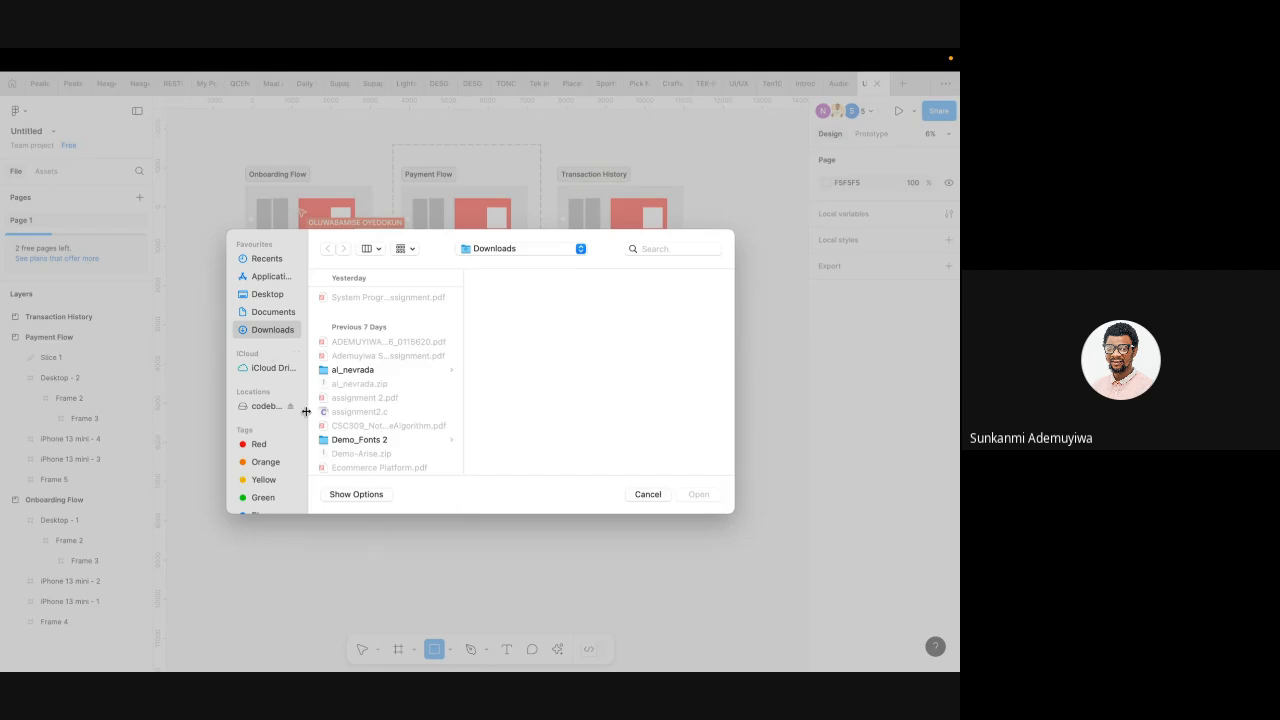
pyautogui.scroll(-10, 383, 420)
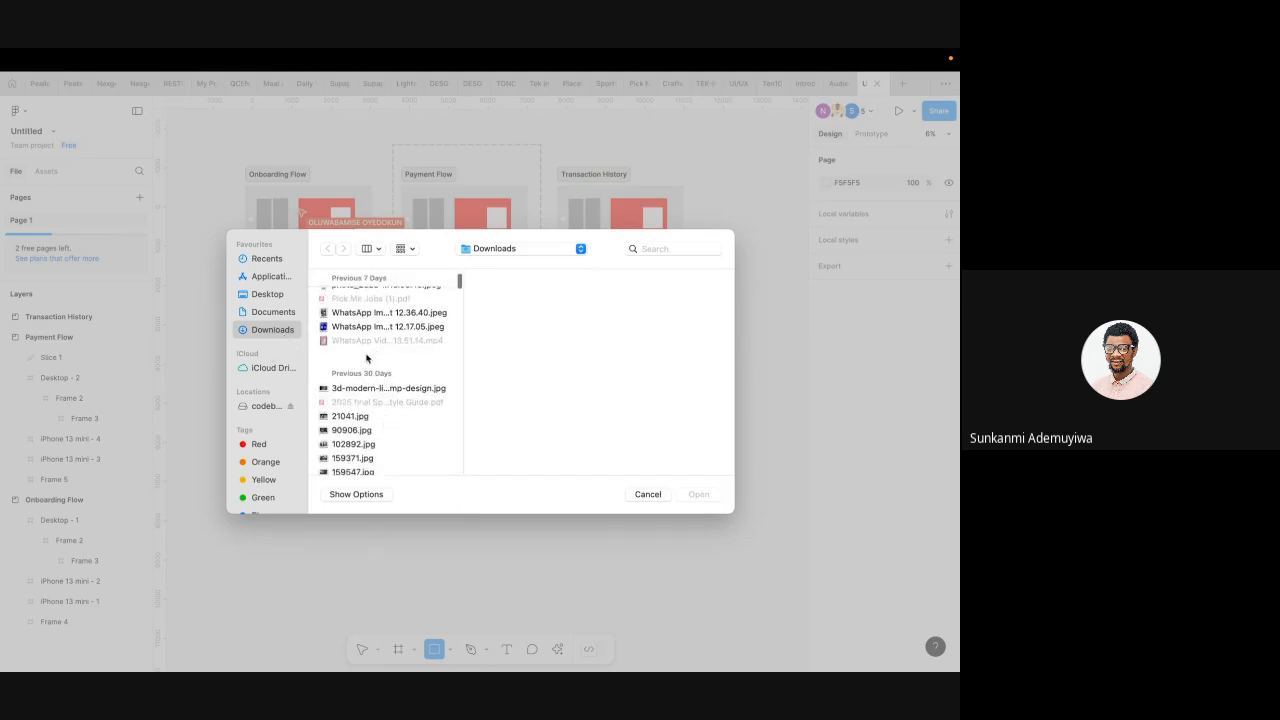
pyautogui.scroll(-5, 363, 368)
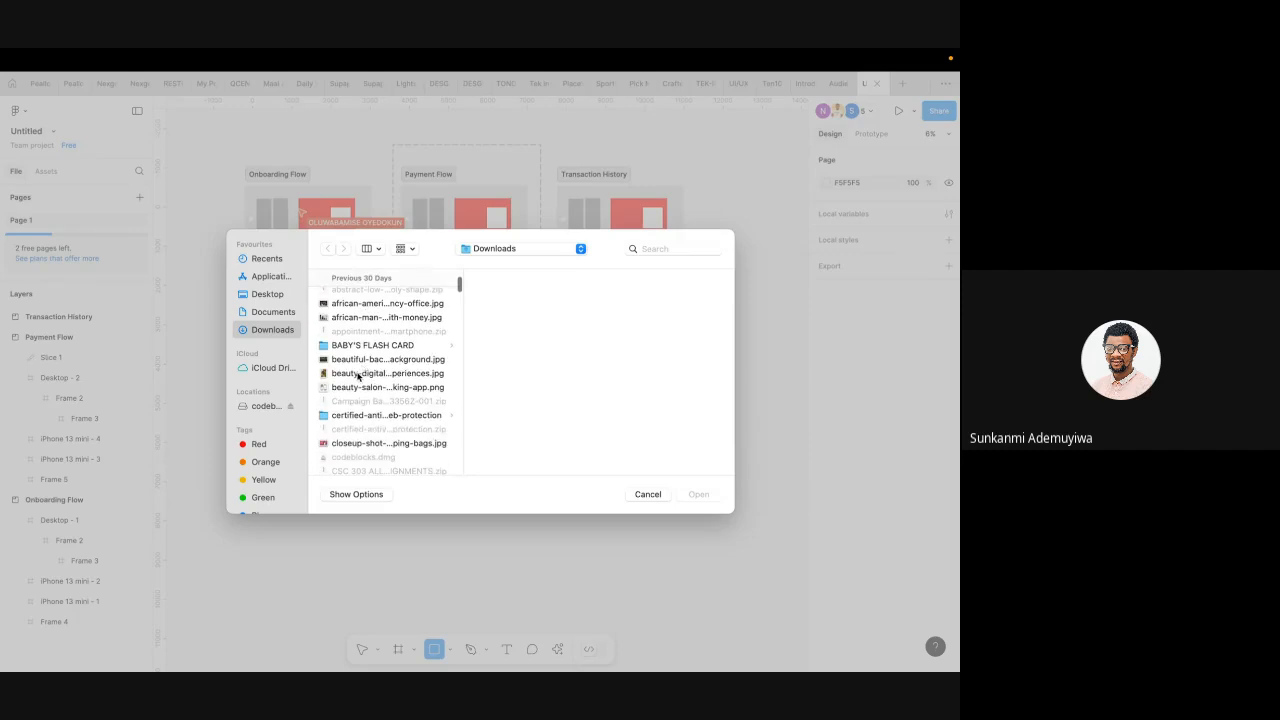
pyautogui.click(360, 373)
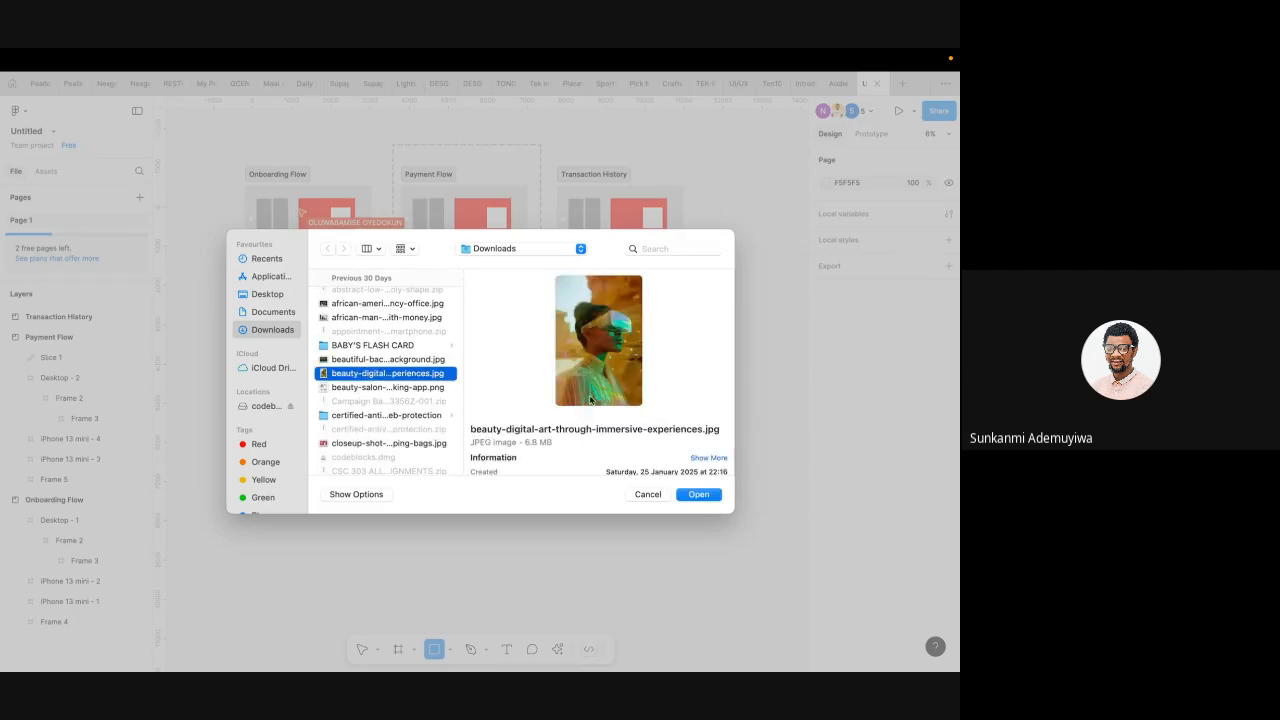
pyautogui.click(699, 495)
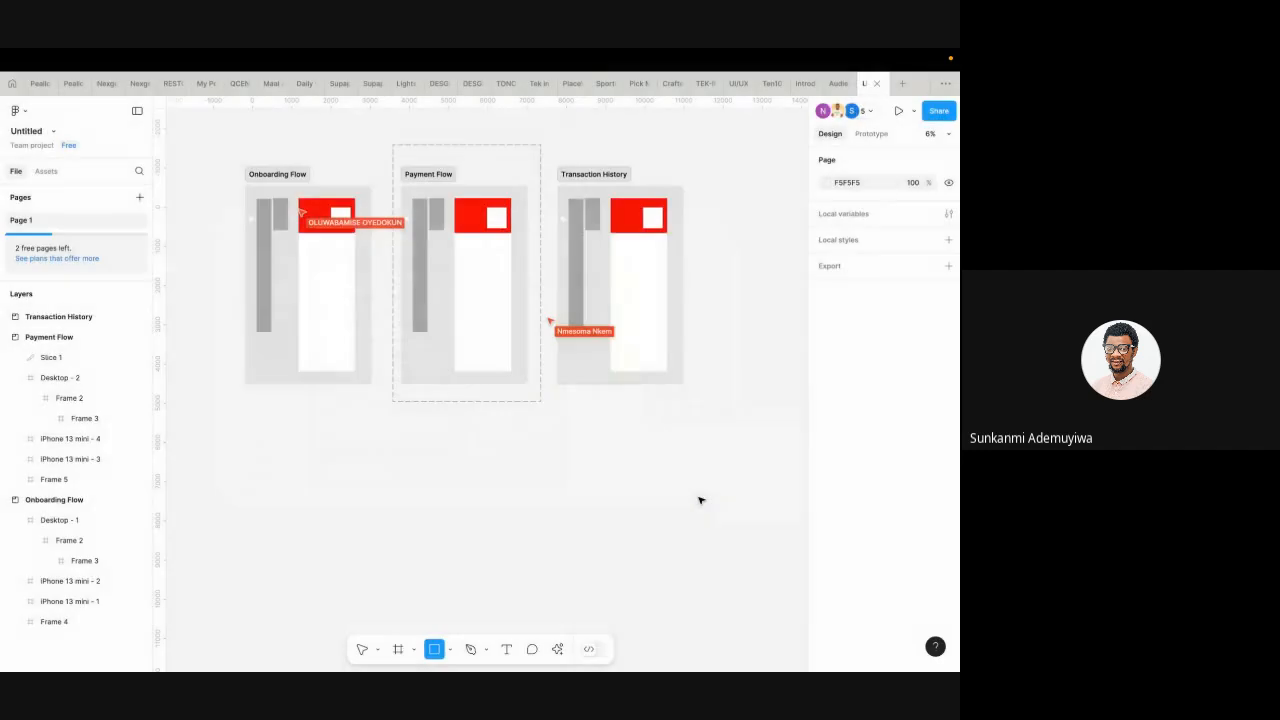
# - Place the chosen image at about 5882 × 8822 and move it to the right of the Transaction History section
pyautogui.hscroll(1, 455, 451)
pyautogui.scroll(-1, 455, 451)
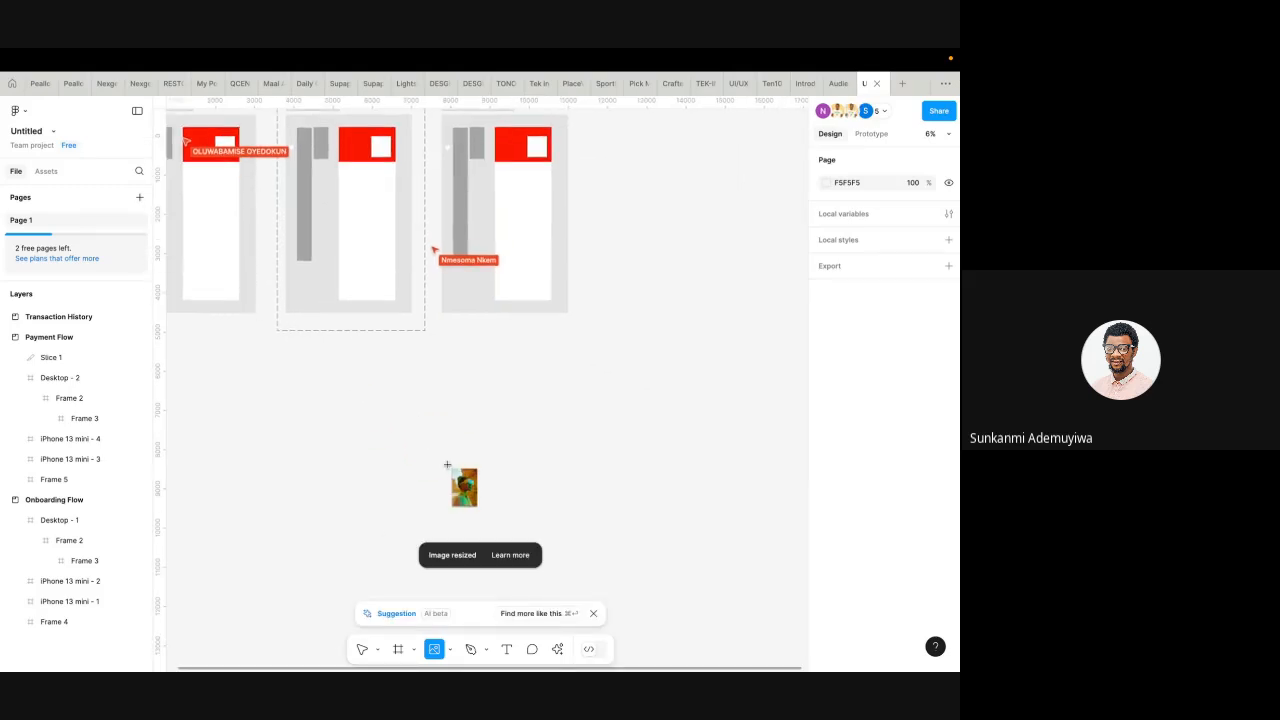
pyautogui.scroll(-2, 449, 459)
pyautogui.moveTo(362, 428); pyautogui.dragTo(542, 602)
pyautogui.moveTo(476, 538); pyautogui.dragTo(677, 285)
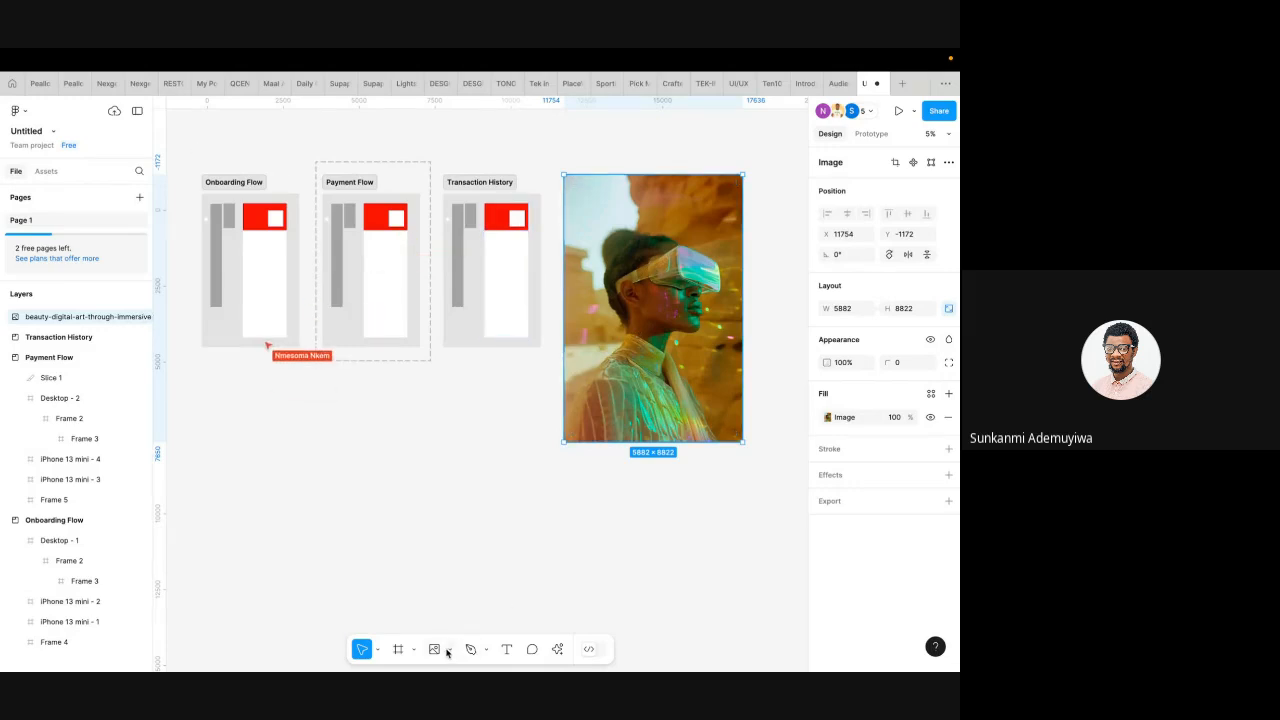
pyautogui.scroll(-3, 654, 331)
pyautogui.hscroll(3, 654, 331)
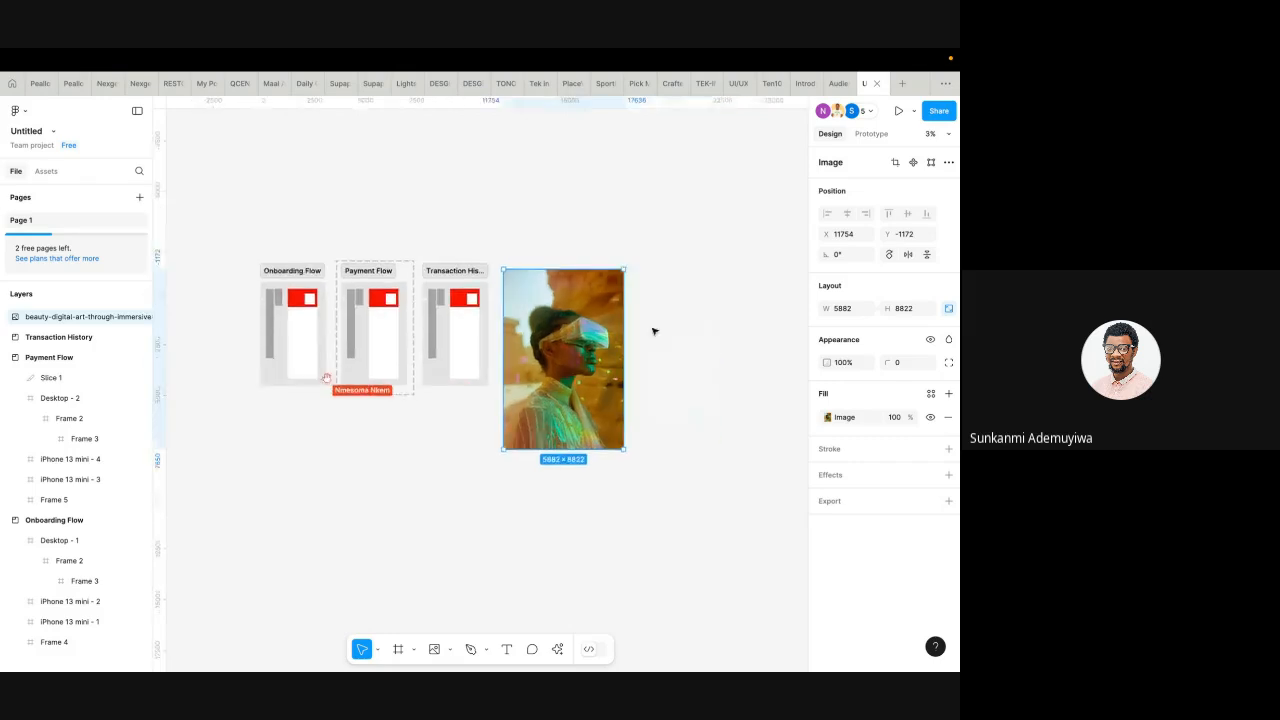
# - Draw a square about 2800 × 2800 below the Payment Flow section with the Rectangle tool and delete it
pyautogui.scroll(3, 490, 381)
pyautogui.hscroll(-2, 489, 381)
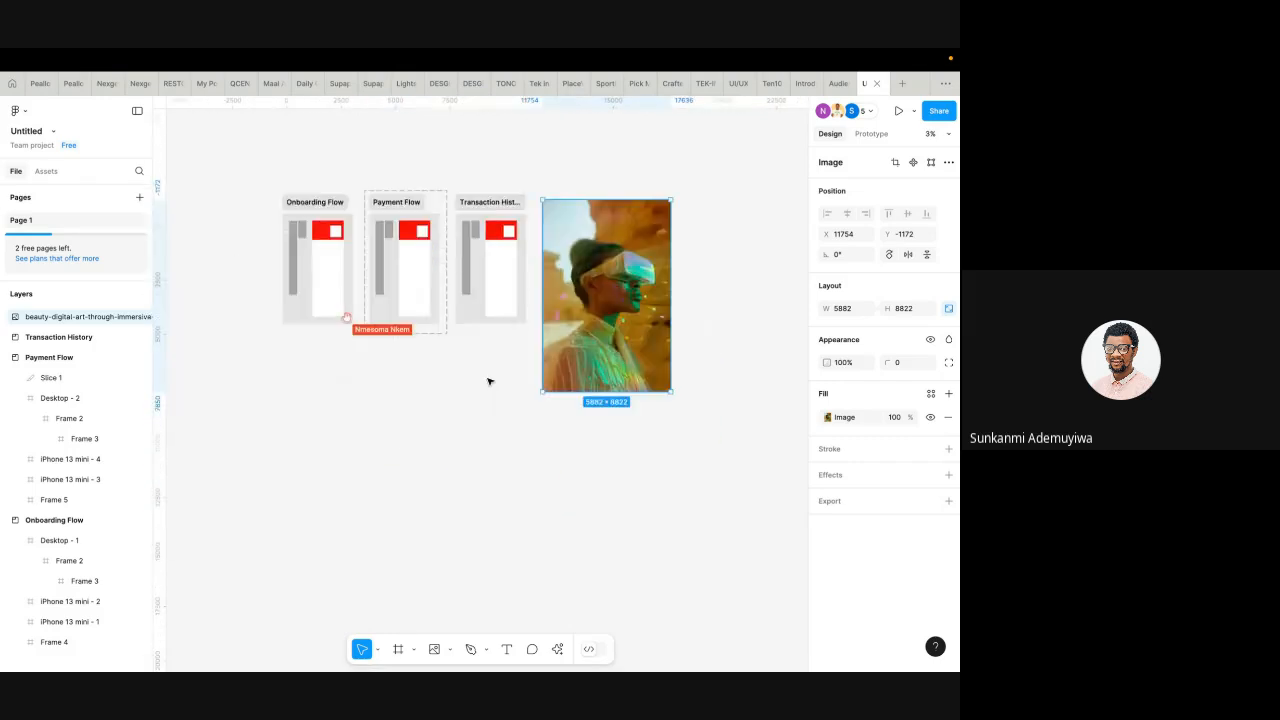
pyautogui.scroll(1, 443, 366)
pyautogui.click(413, 385)
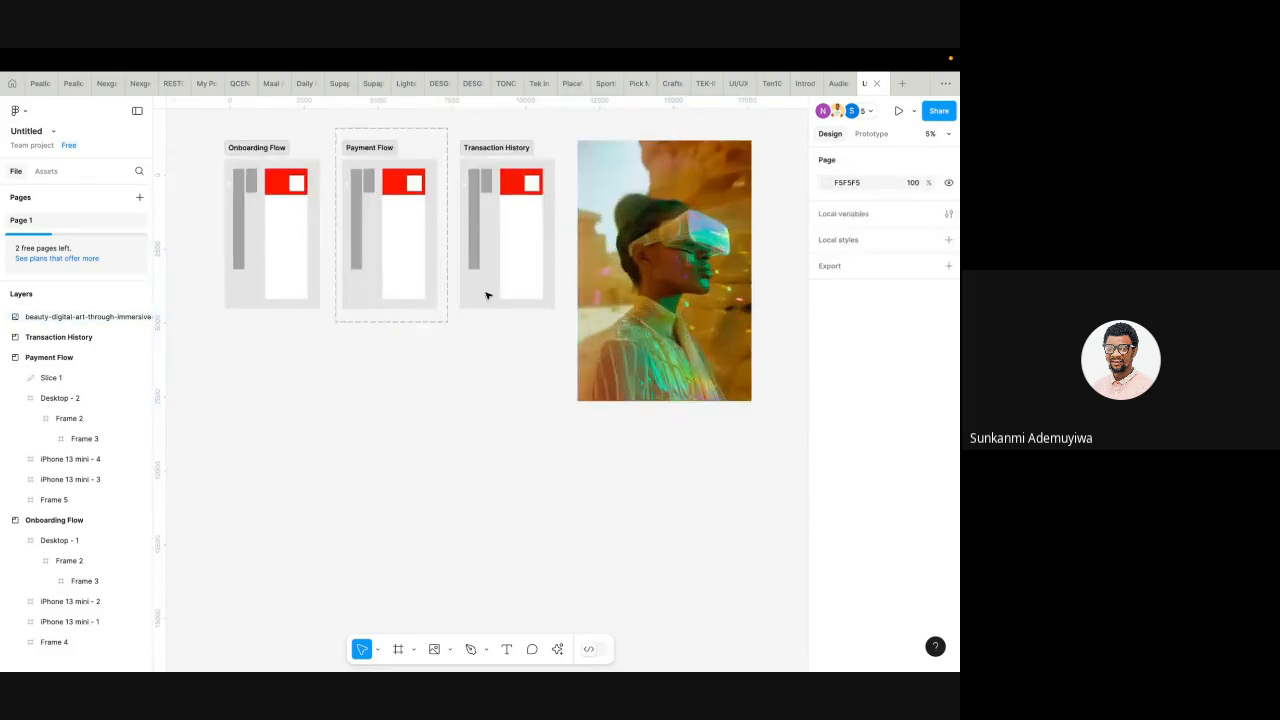
pyautogui.click(448, 651)
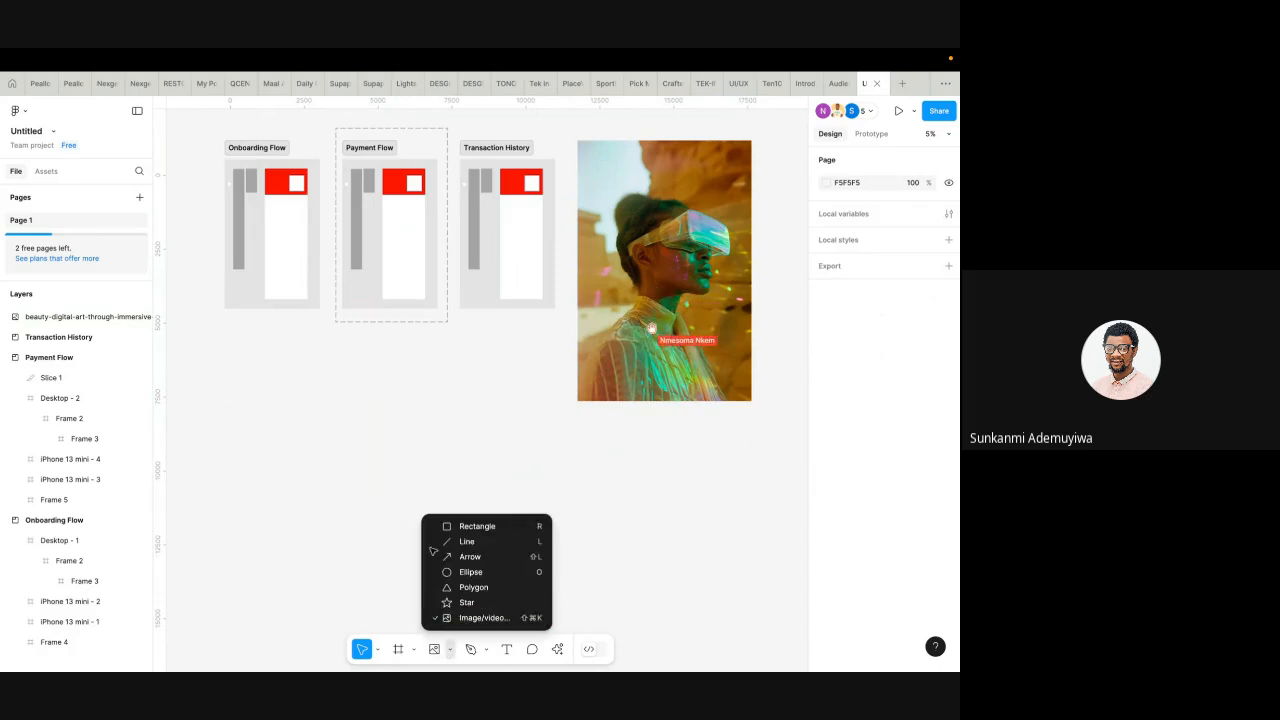
pyautogui.click(467, 527)
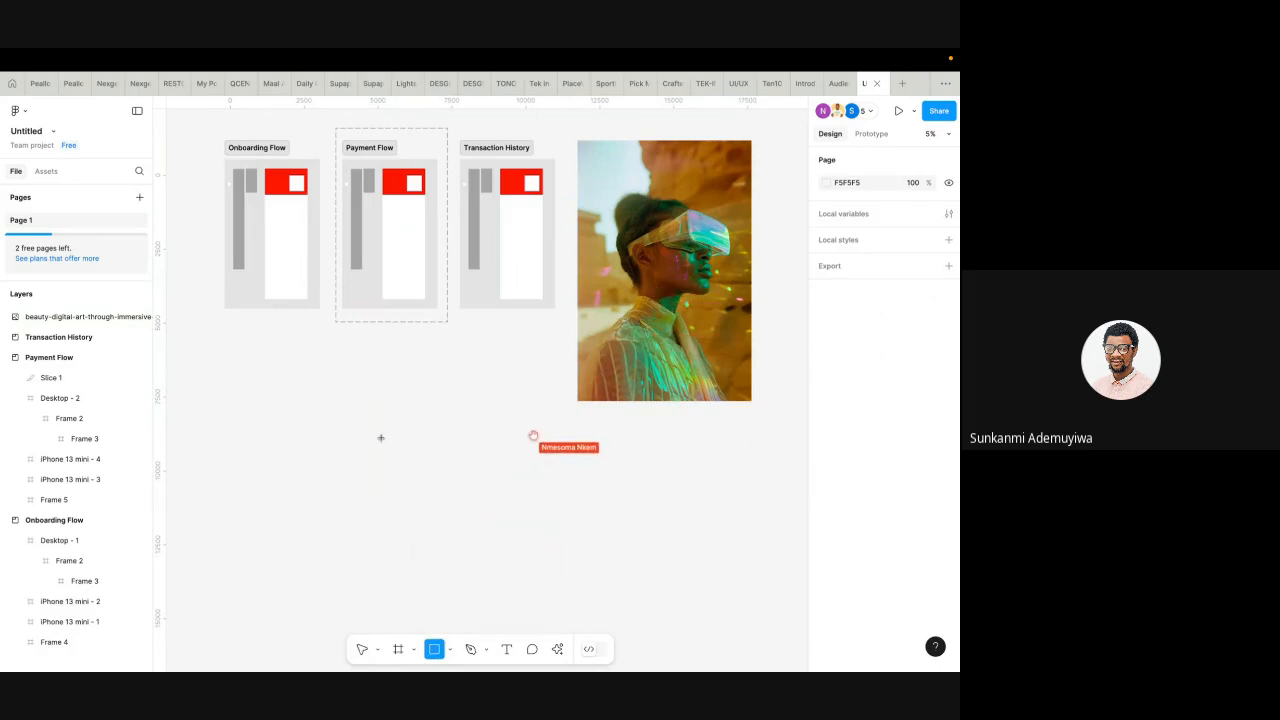
pyautogui.scroll(3, 337, 401)
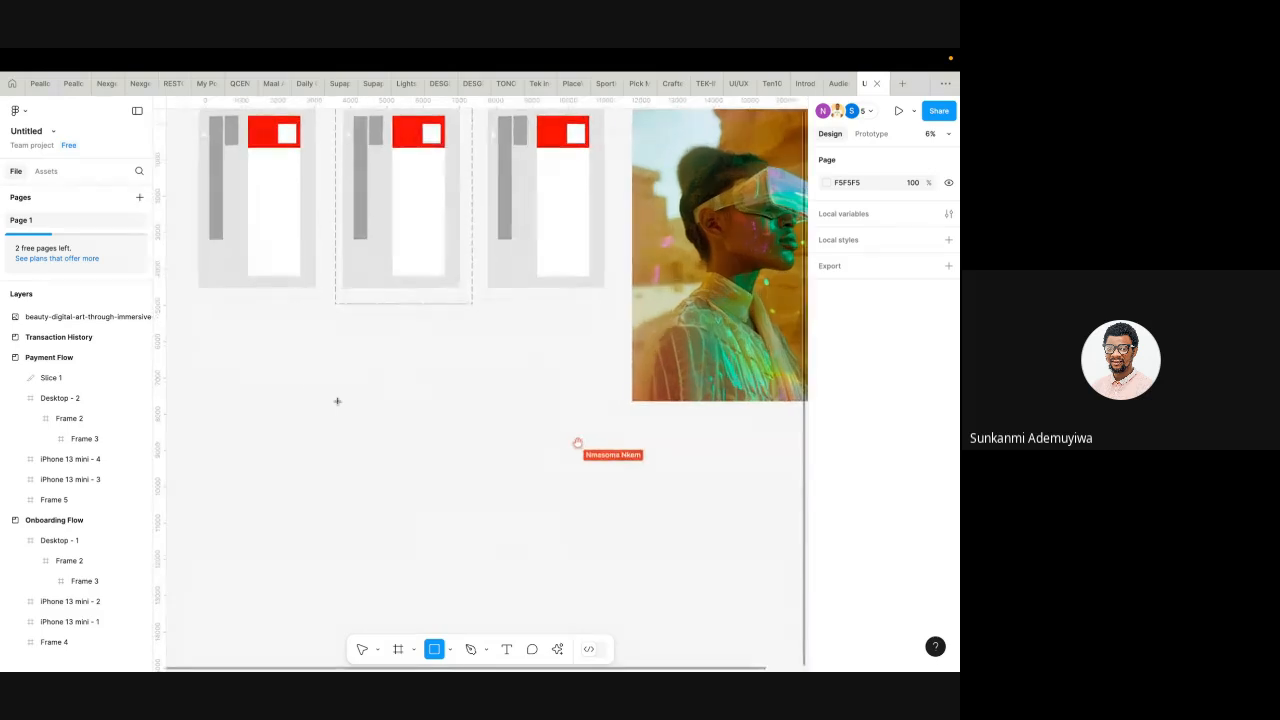
pyautogui.moveTo(298, 370); pyautogui.dragTo(401, 469)
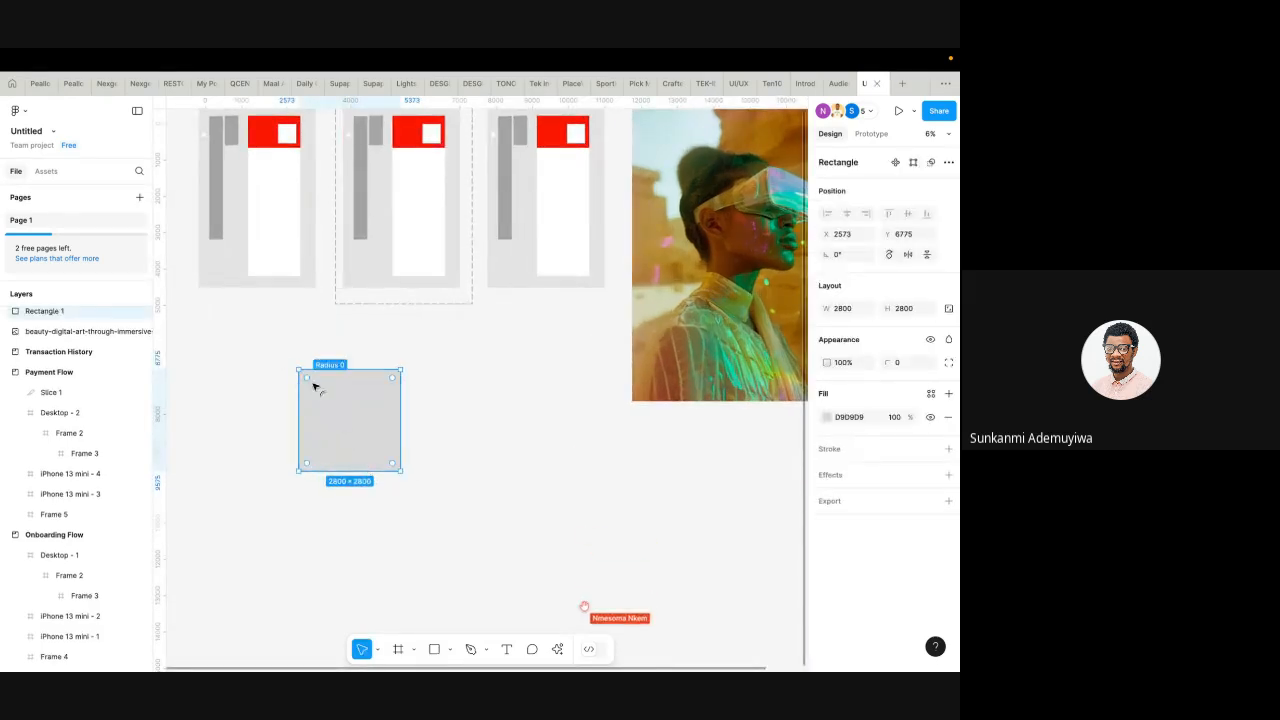
pyautogui.scroll(2, 306, 403)
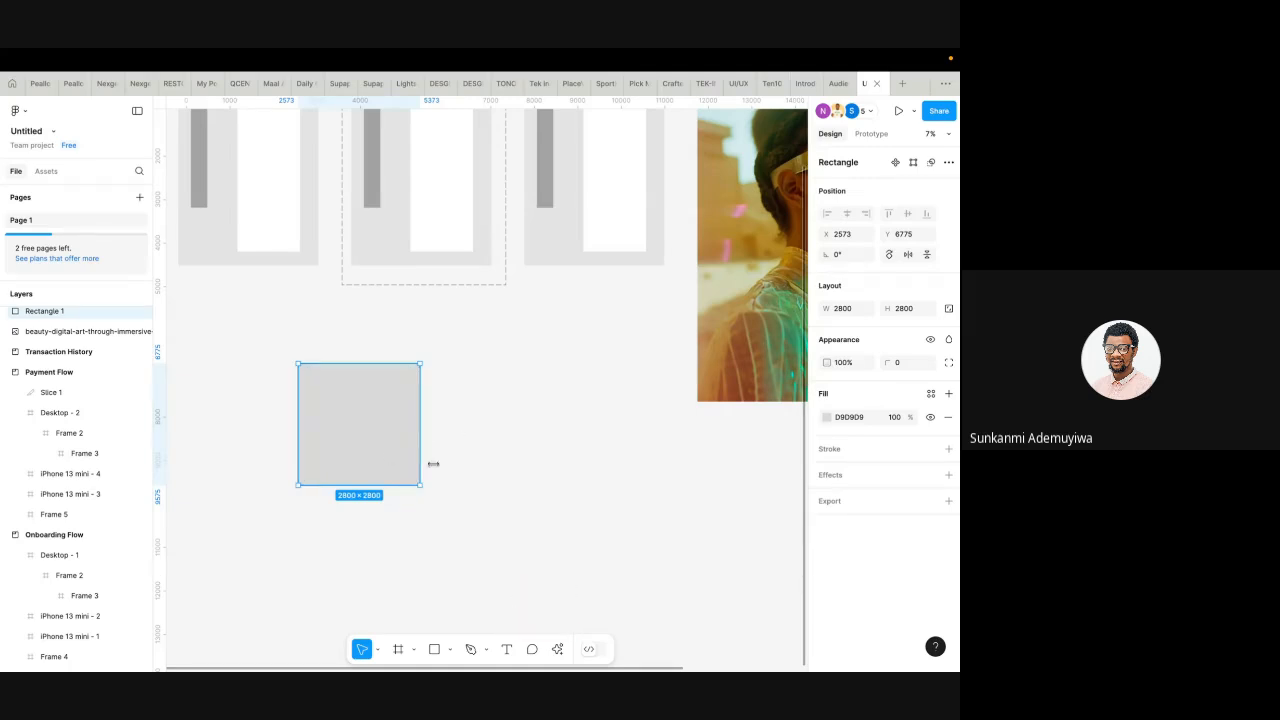
pyautogui.press('Delete')
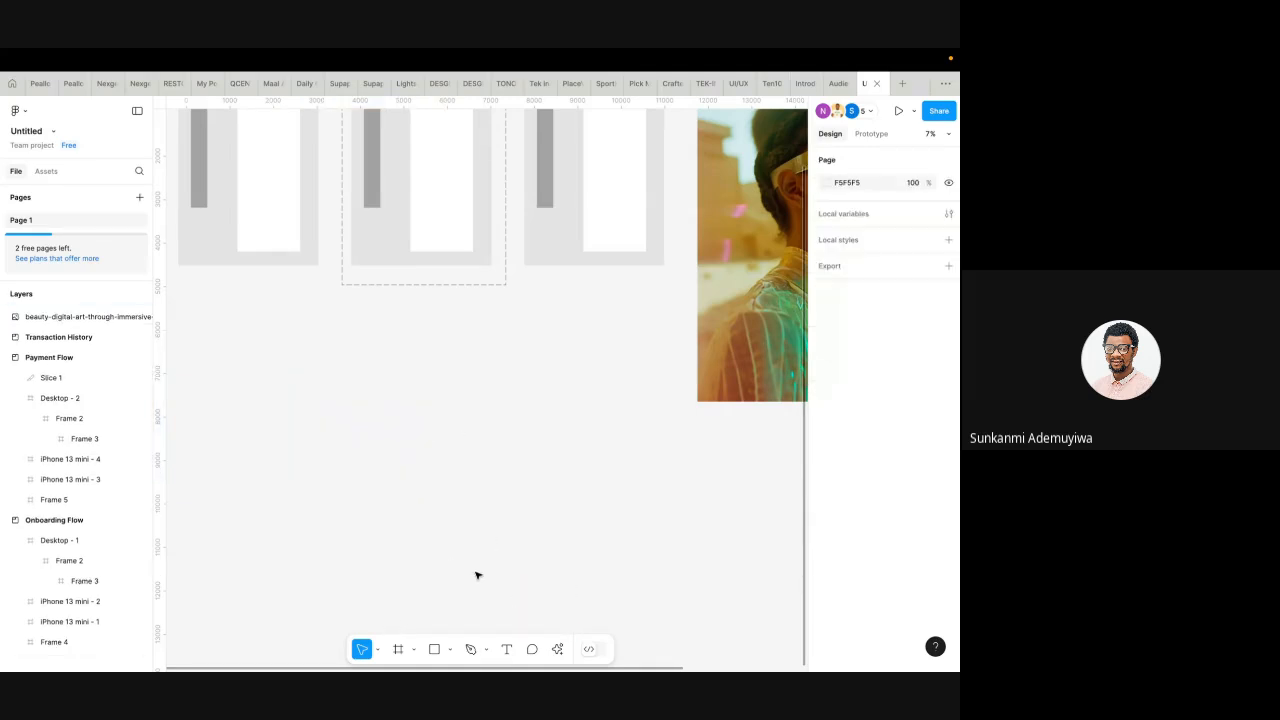
# - Draw another, wider rectangle in the empty area below the sections and delete it
pyautogui.click(434, 649)
pyautogui.moveTo(284, 387)
pyautogui.mouseDown()
pyautogui.moveTo(503, 494)
pyautogui.moveTo(360, 514)
pyautogui.moveTo(492, 468)
pyautogui.moveTo(480, 534)
pyautogui.mouseUp()
pyautogui.press('Delete')
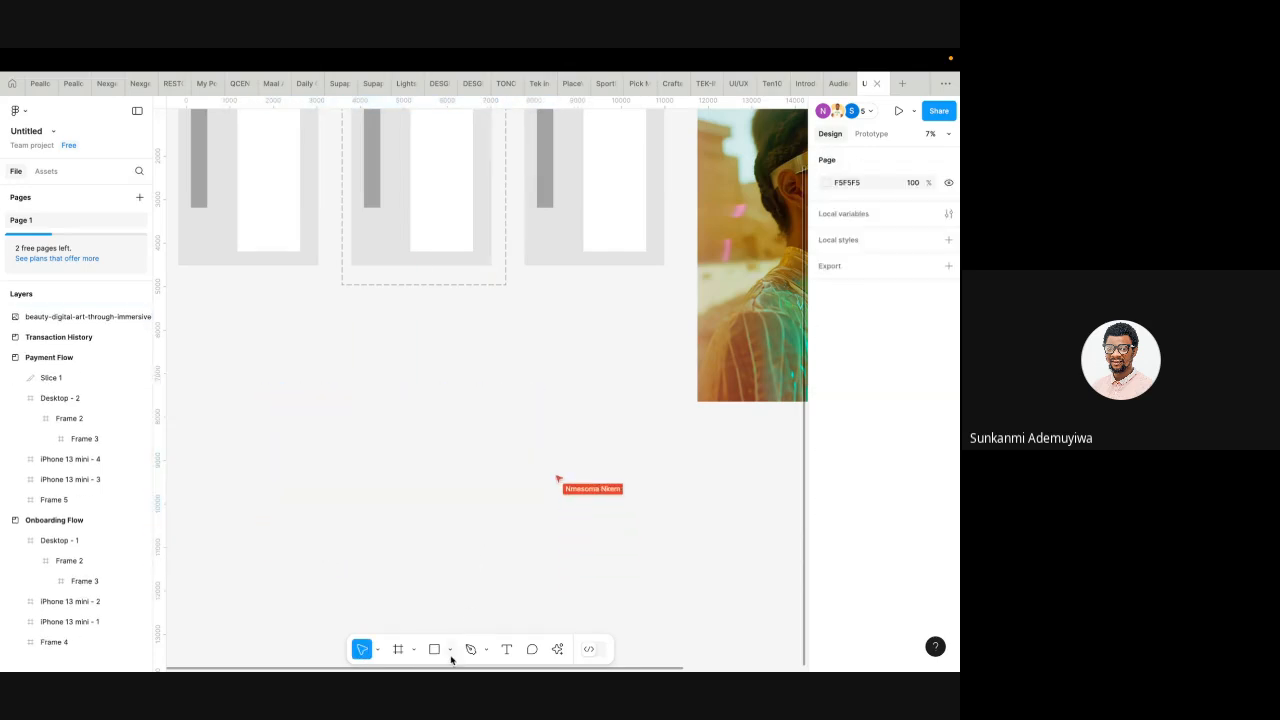
# - Draw a circle about 2957 × 2957 below the Payment Flow section with the Ellipse tool
pyautogui.click(452, 650)
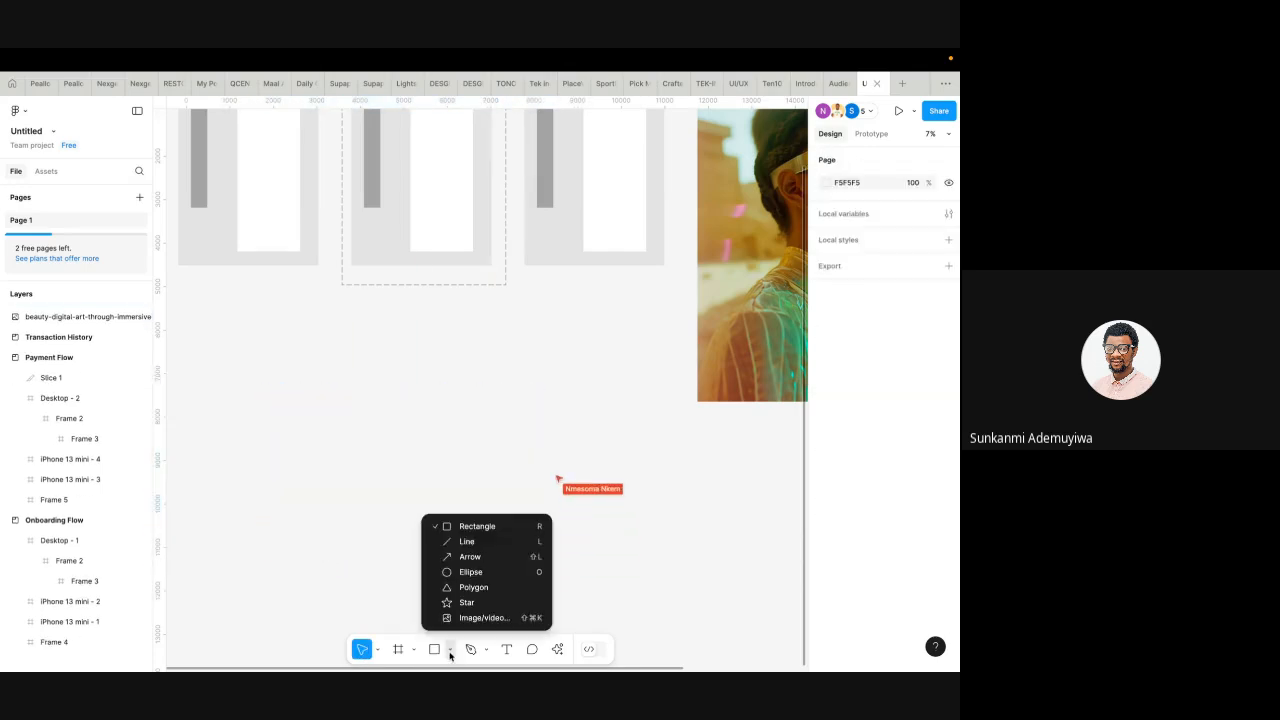
pyautogui.click(476, 573)
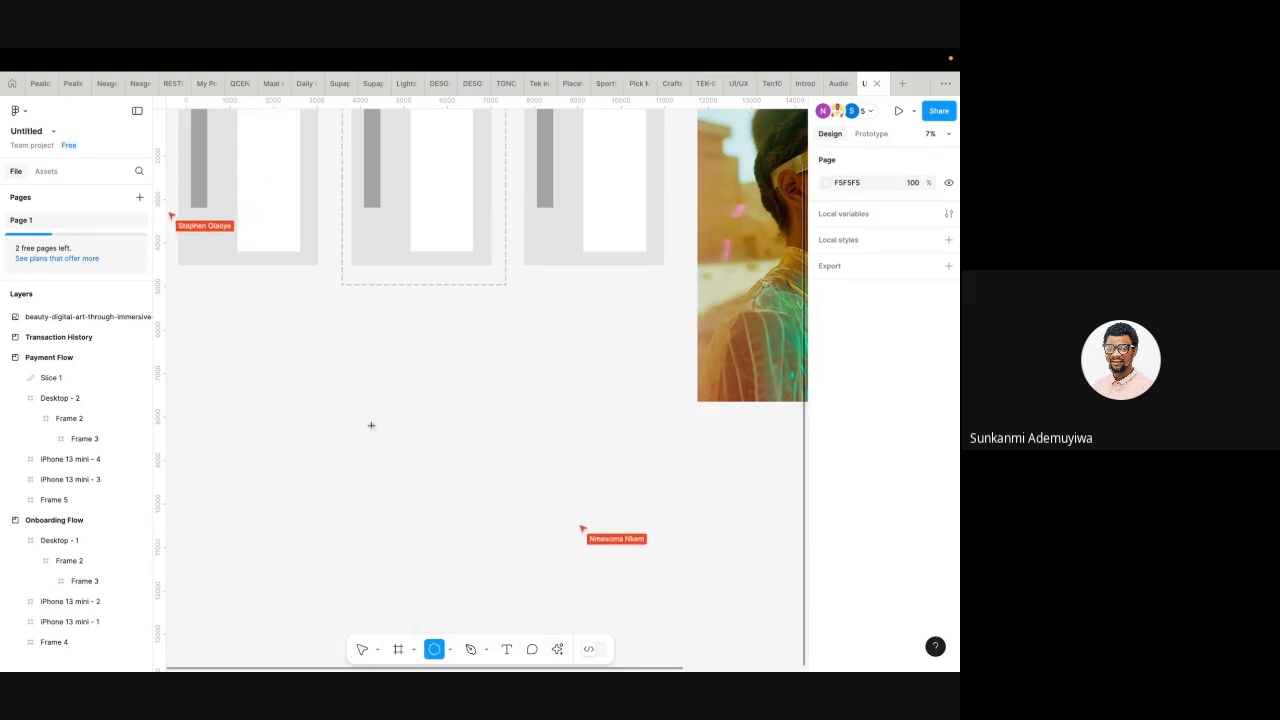
pyautogui.moveTo(318, 396); pyautogui.dragTo(447, 523)
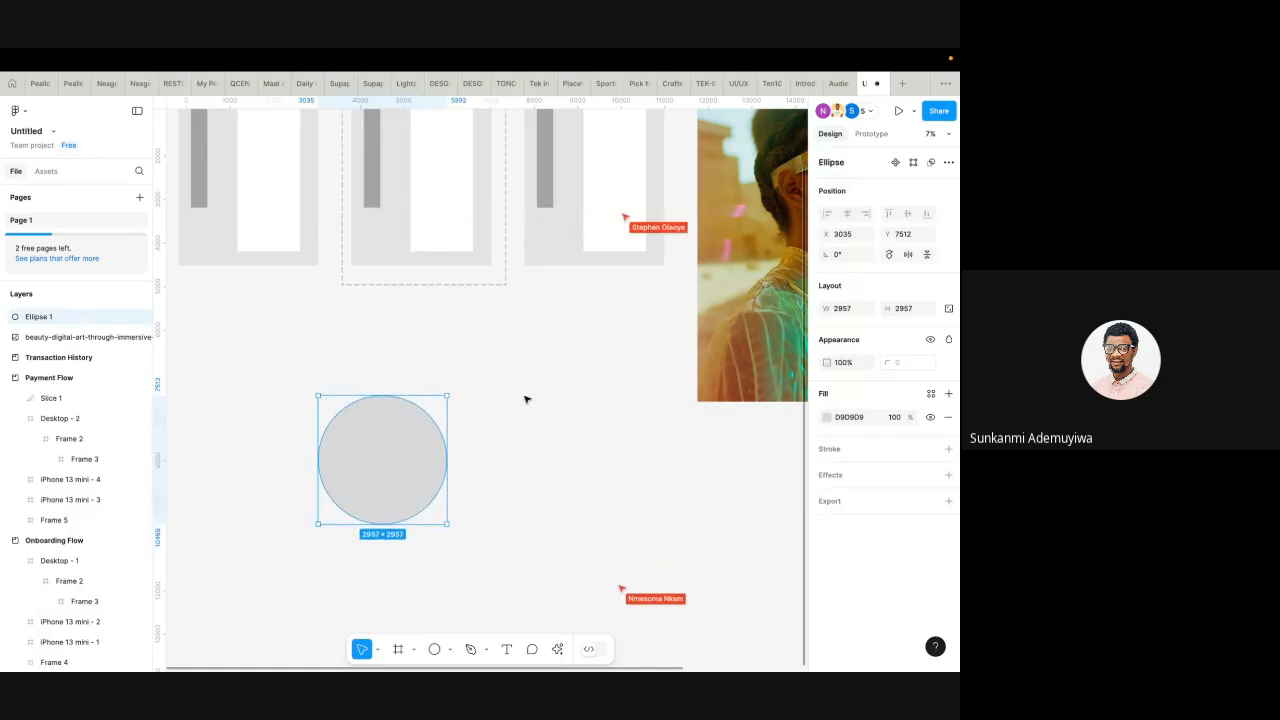
# - Draw a tall oval about 2162 × 3615 beside the circle and delete both ellipses
pyautogui.press('o')
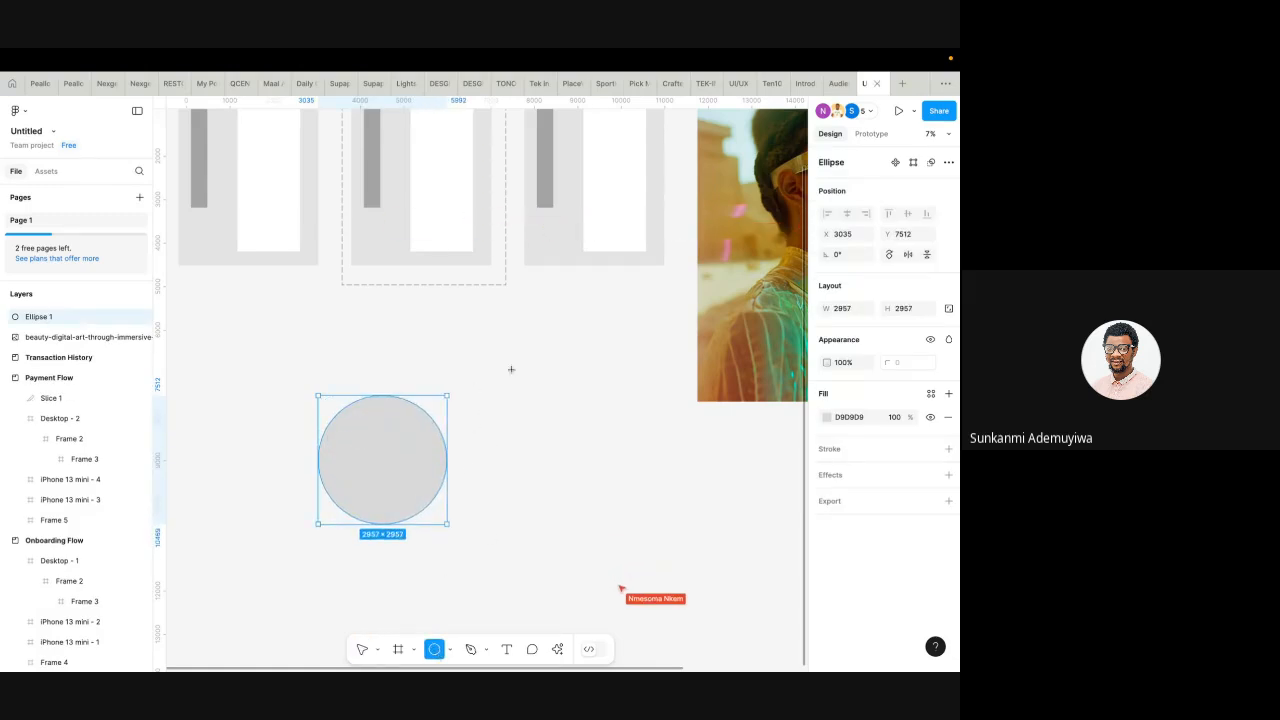
pyautogui.moveTo(523, 367); pyautogui.dragTo(619, 523)
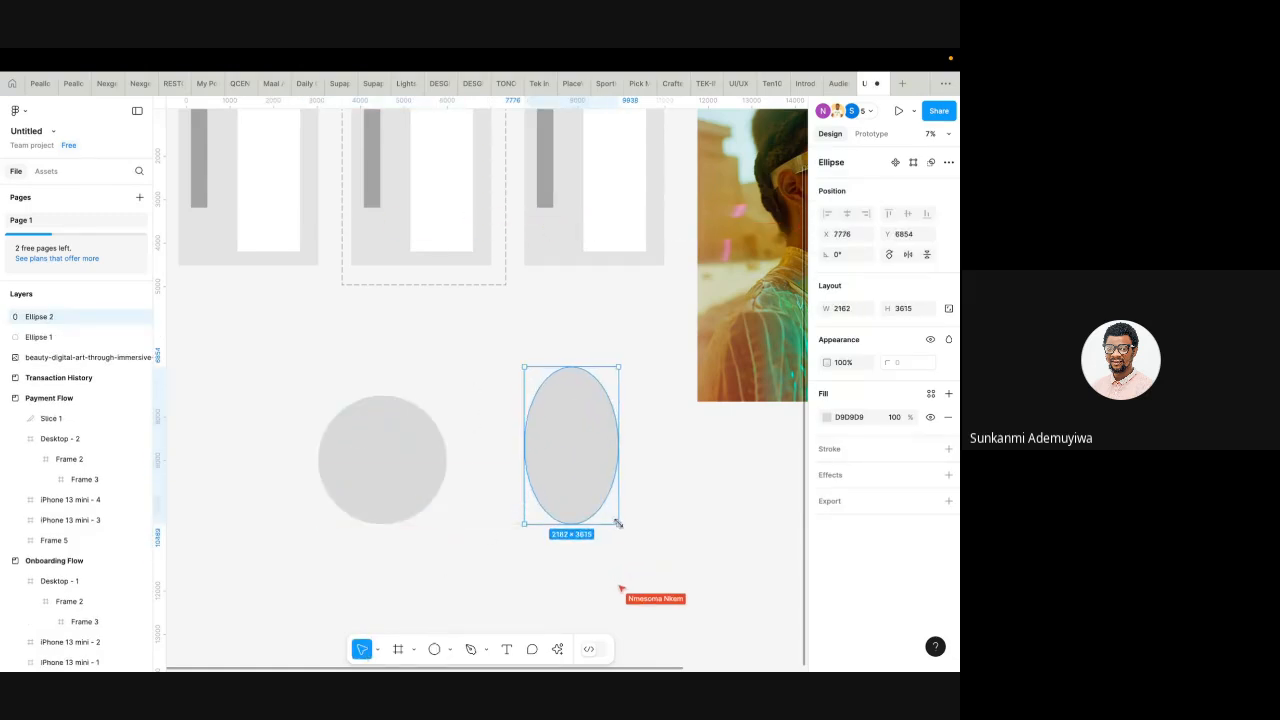
pyautogui.keyDown('shift'); pyautogui.click(417, 457); pyautogui.keyUp('shift')
pyautogui.press('Delete')
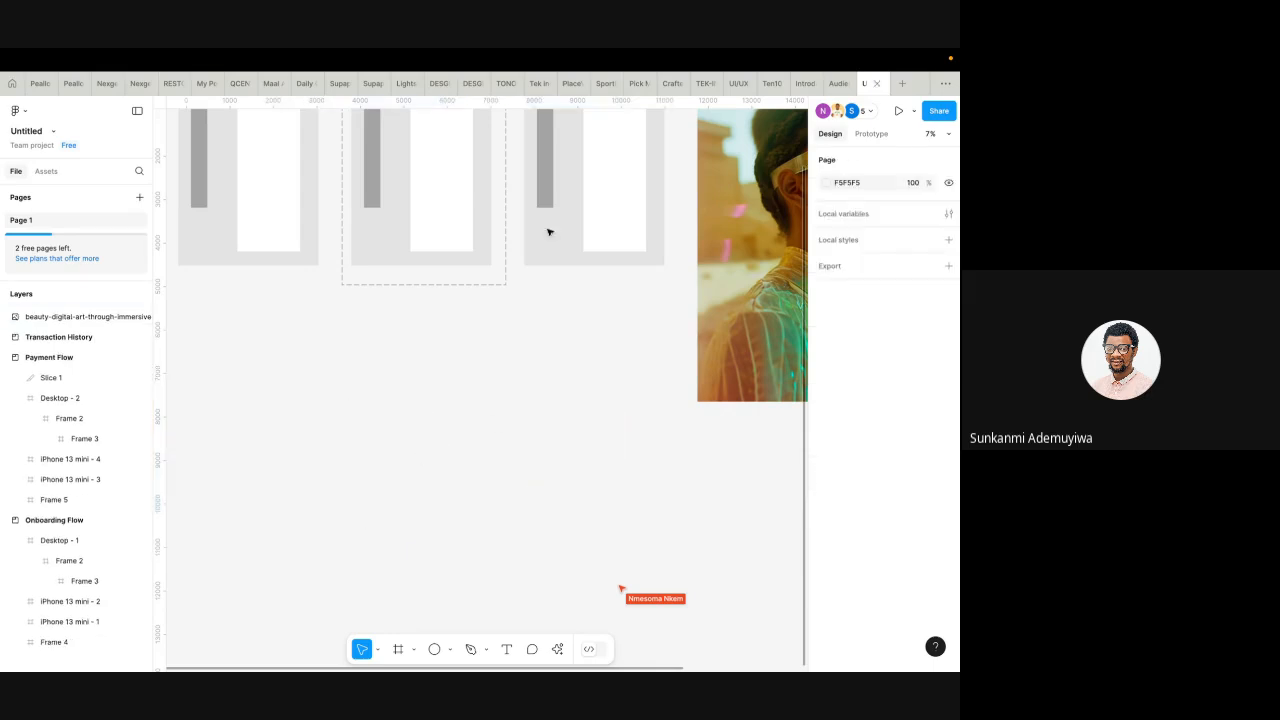
# - Draw a closed, eight-point notched shape about 6584.5 × 5850.5 below the sections and image with the Pen tool
pyautogui.click(472, 650)
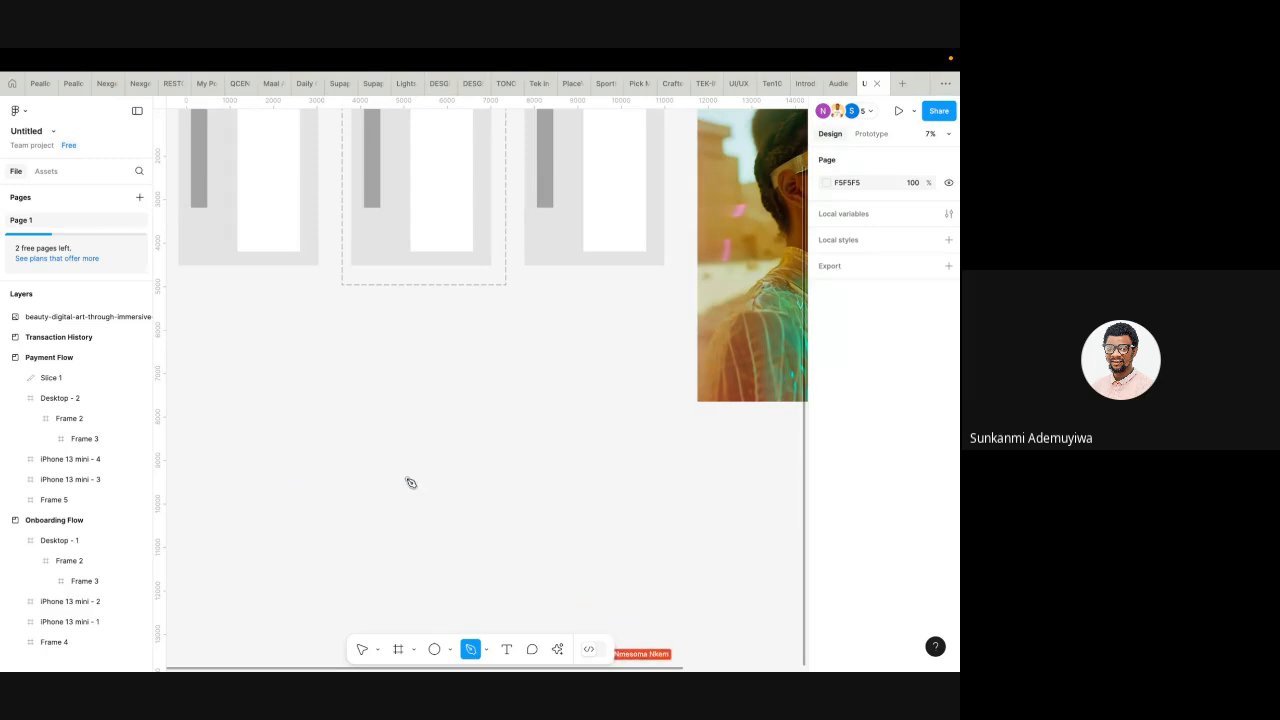
pyautogui.scroll(-5, 413, 483)
pyautogui.hscroll(2, 413, 483)
pyautogui.scroll(4, 420, 364)
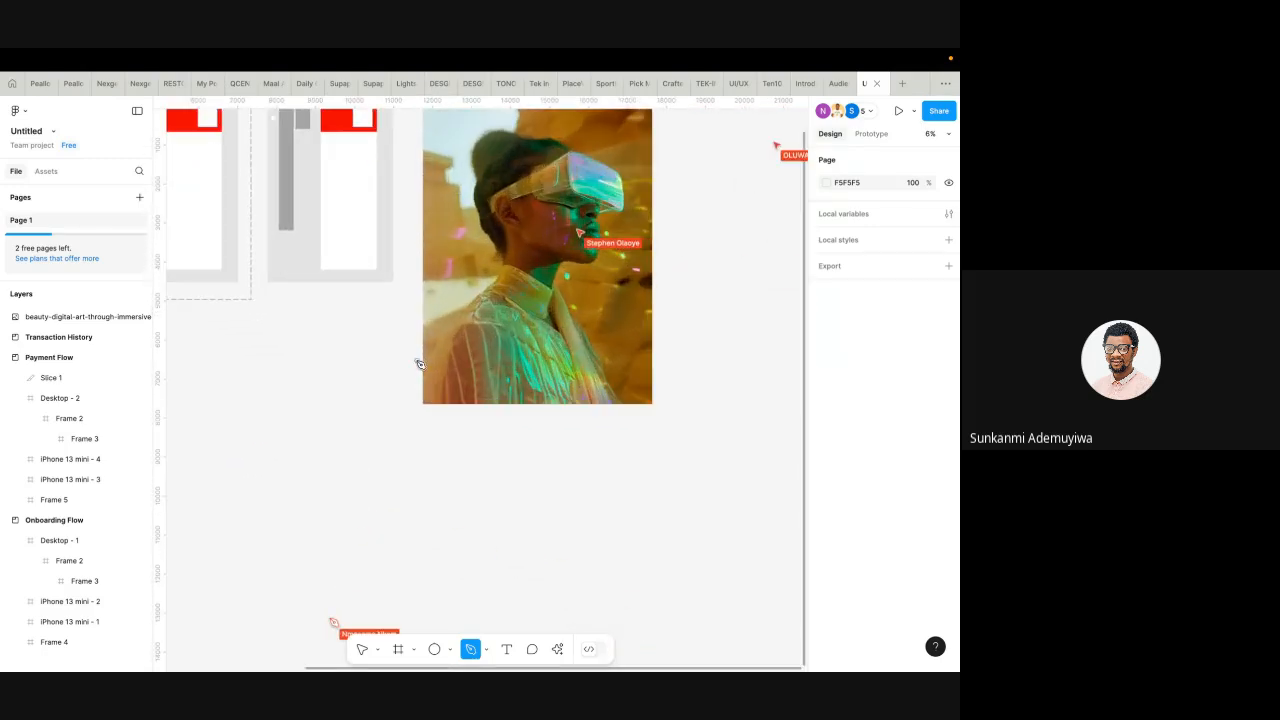
pyautogui.scroll(-2, 420, 364)
pyautogui.hscroll(-3, 420, 364)
pyautogui.click(407, 353)
pyautogui.click(339, 428)
pyautogui.click(403, 546)
pyautogui.click(596, 490)
pyautogui.click(535, 443)
pyautogui.click(411, 428)
pyautogui.click(539, 339)
pyautogui.click(452, 318)
pyautogui.click(407, 353)
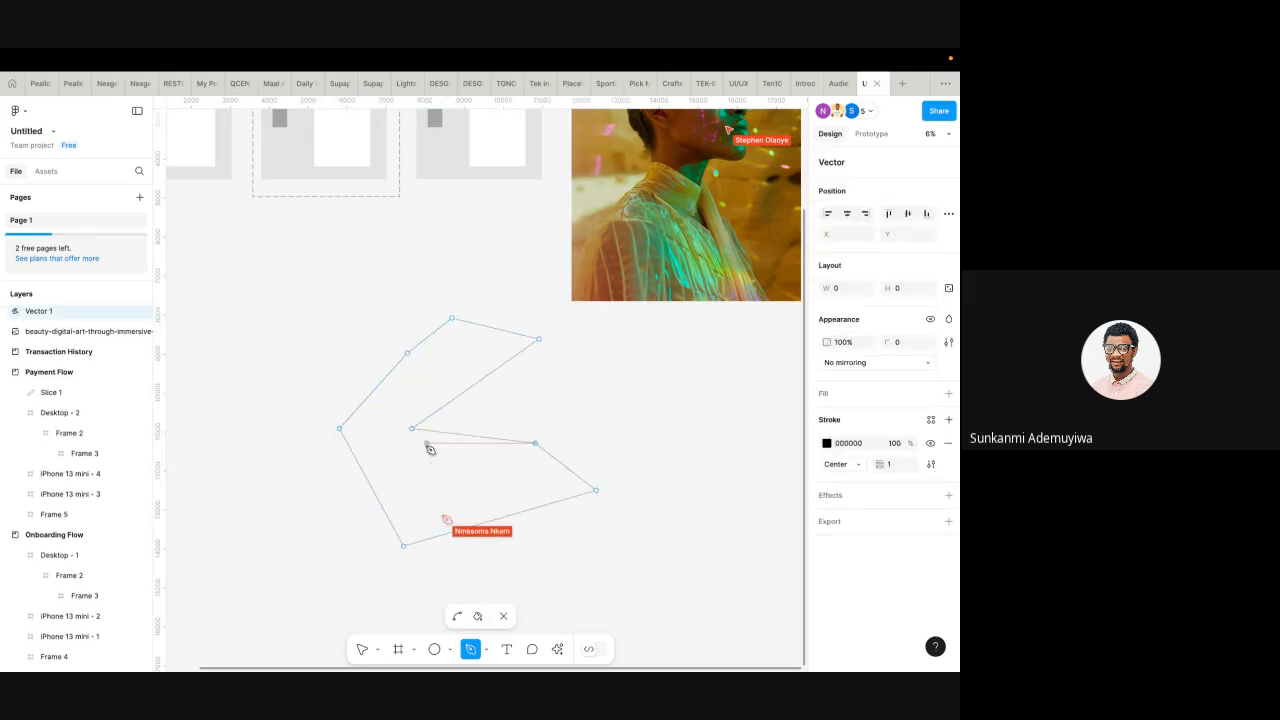
pyautogui.press('Escape')
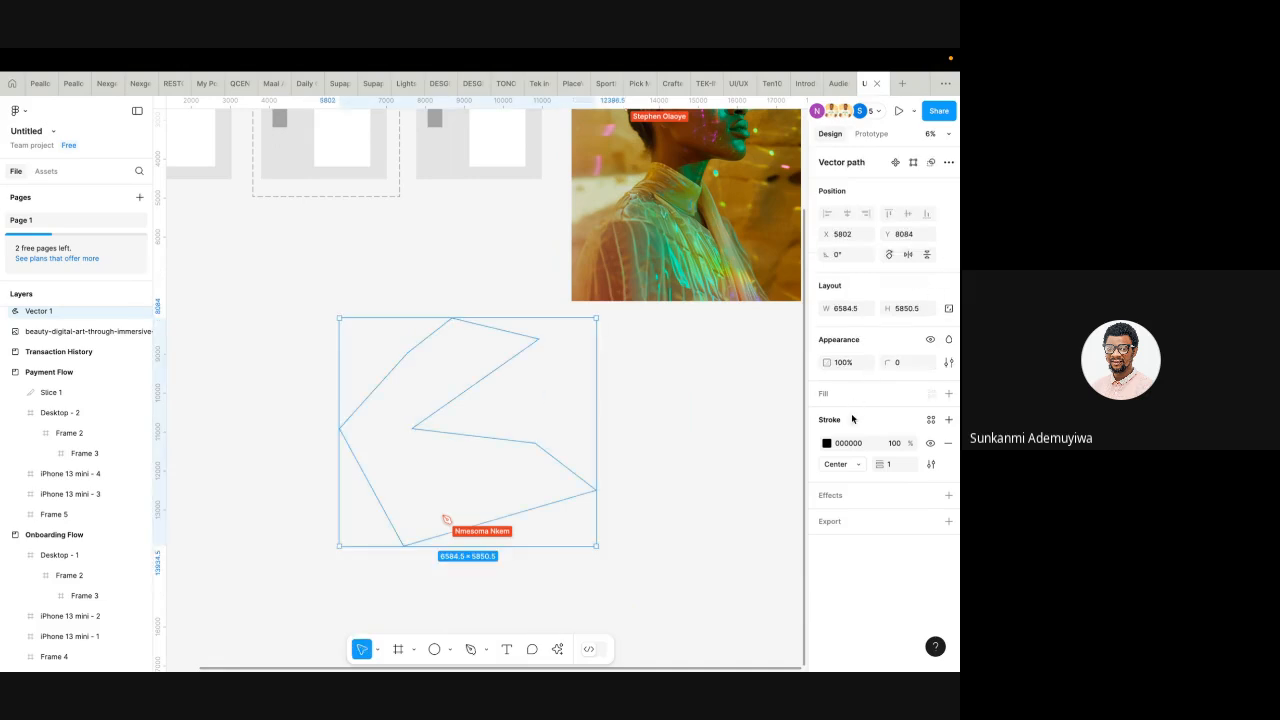
# - Add a D9D9D9 fill to the pen-drawn shape and delete the shape
pyautogui.click(948, 393)
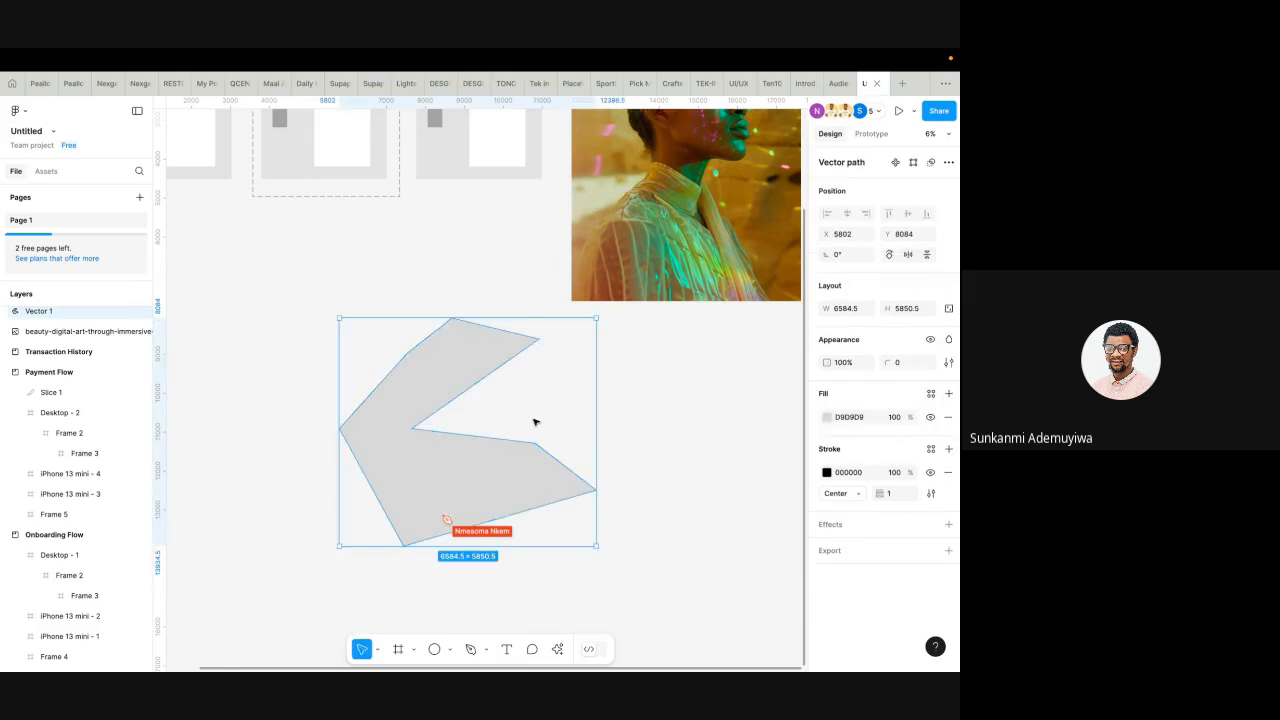
pyautogui.press('Delete')
# - Sketch a loose freehand curve in the empty area below the sections with the Pencil tool
pyautogui.click(487, 649)
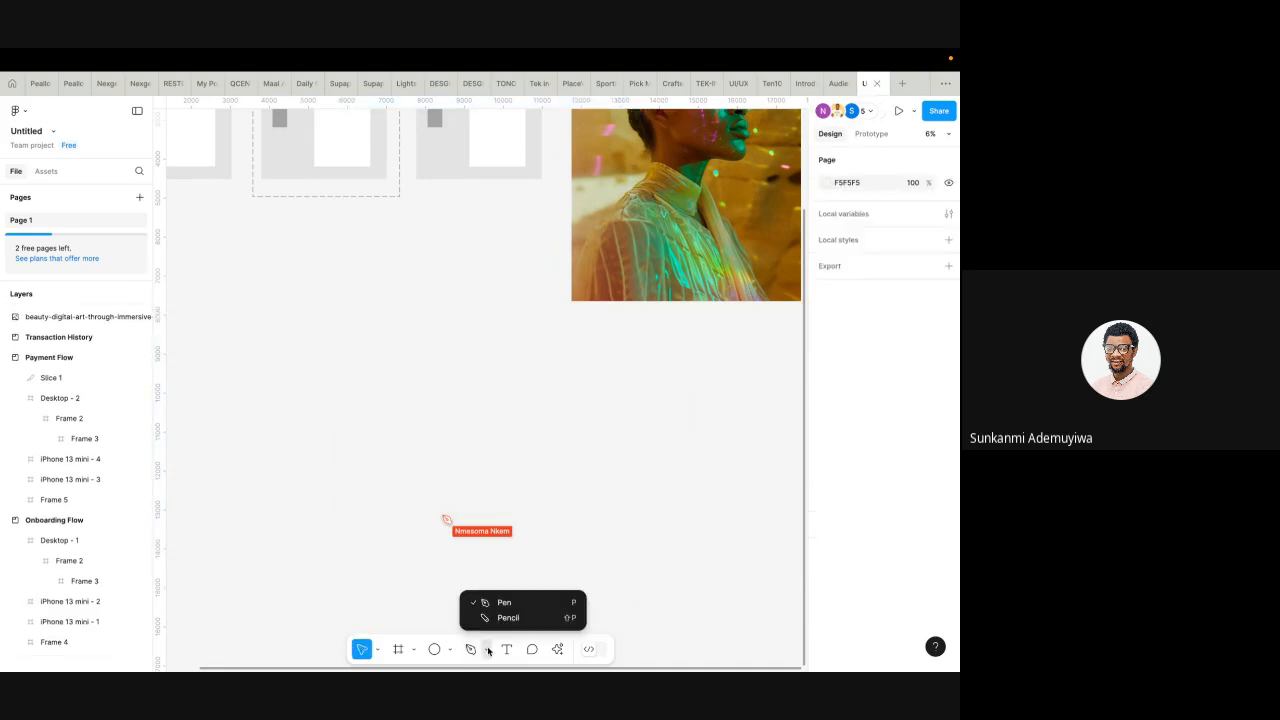
pyautogui.click(502, 618)
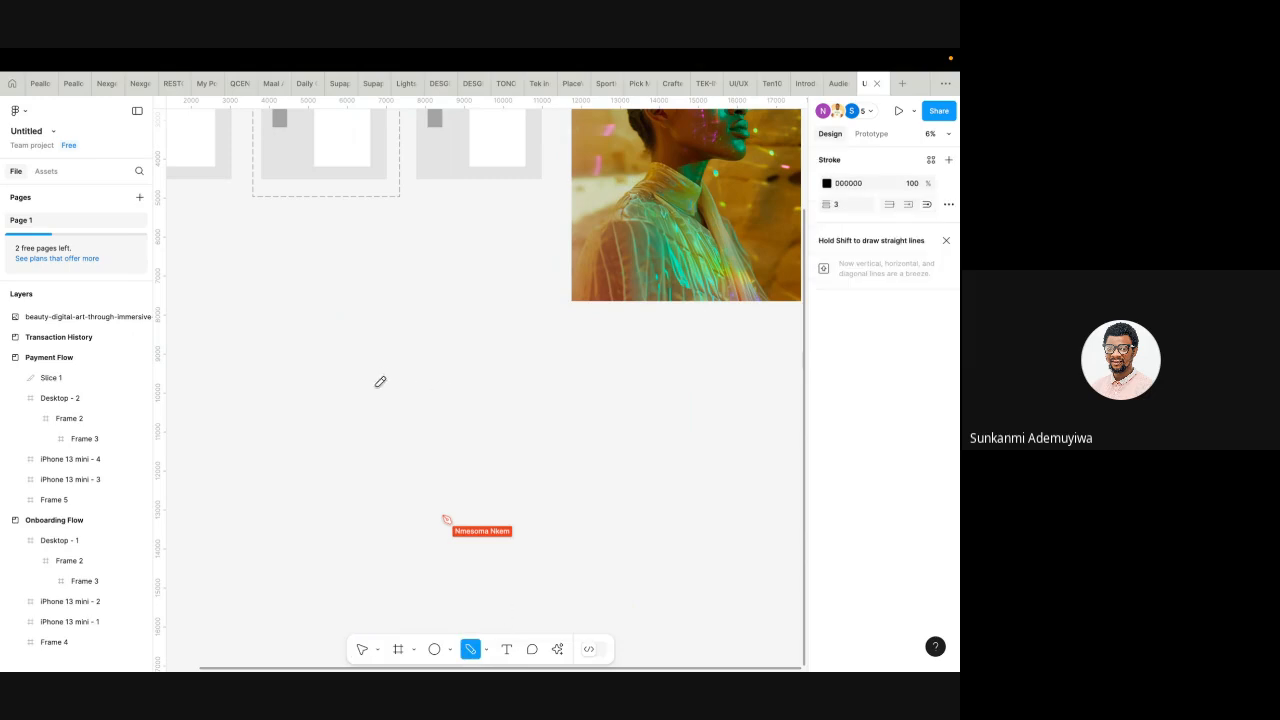
pyautogui.moveTo(373, 392)
pyautogui.mouseDown()
pyautogui.moveTo(338, 455)
pyautogui.moveTo(378, 475)
pyautogui.moveTo(464, 439)
pyautogui.moveTo(475, 478)
pyautogui.moveTo(509, 447)
pyautogui.mouseUp()
# - Sketch a stick figure's head, body, arms and legs with the Pencil in the empty area right of the image
pyautogui.scroll(-5, 602, 443)
pyautogui.hscroll(3, 602, 436)
pyautogui.scroll(8, 570, 213)
pyautogui.moveTo(566, 209)
pyautogui.mouseDown()
pyautogui.moveTo(552, 344)
pyautogui.moveTo(590, 211)
pyautogui.mouseUp()
pyautogui.moveTo(602, 344); pyautogui.dragTo(602, 512)
pyautogui.moveTo(598, 428); pyautogui.dragTo(520, 472)
pyautogui.moveTo(611, 420)
pyautogui.mouseDown()
pyautogui.moveTo(675, 457)
pyautogui.moveTo(601, 557)
pyautogui.moveTo(619, 483)
pyautogui.moveTo(552, 559)
pyautogui.mouseUp()
pyautogui.scroll(-2, 606, 549)
pyautogui.moveTo(621, 490); pyautogui.dragTo(674, 556)
# - Sketch two eyes and two curved mouth lines inside the stick figure's head
pyautogui.moveTo(556, 189)
pyautogui.mouseDown()
pyautogui.moveTo(548, 222)
pyautogui.moveTo(560, 186)
pyautogui.mouseUp()
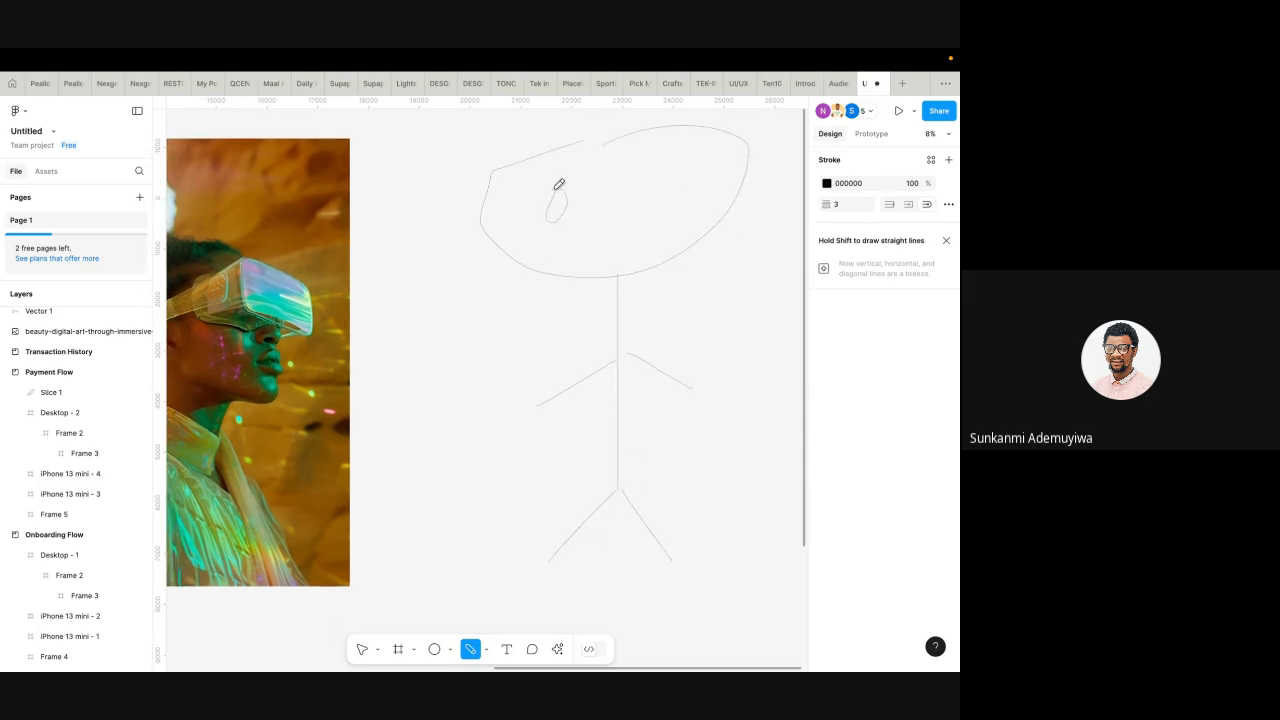
pyautogui.moveTo(674, 154)
pyautogui.mouseDown()
pyautogui.moveTo(706, 184)
pyautogui.moveTo(671, 150)
pyautogui.mouseUp()
pyautogui.moveTo(600, 214)
pyautogui.mouseDown()
pyautogui.moveTo(660, 203)
pyautogui.moveTo(663, 191)
pyautogui.mouseUp()
pyautogui.moveTo(594, 256)
pyautogui.mouseDown()
pyautogui.moveTo(675, 232)
pyautogui.moveTo(687, 204)
pyautogui.mouseUp()
# - Select all strokes of the stick figure beside the image and delete them
pyautogui.click(359, 650)
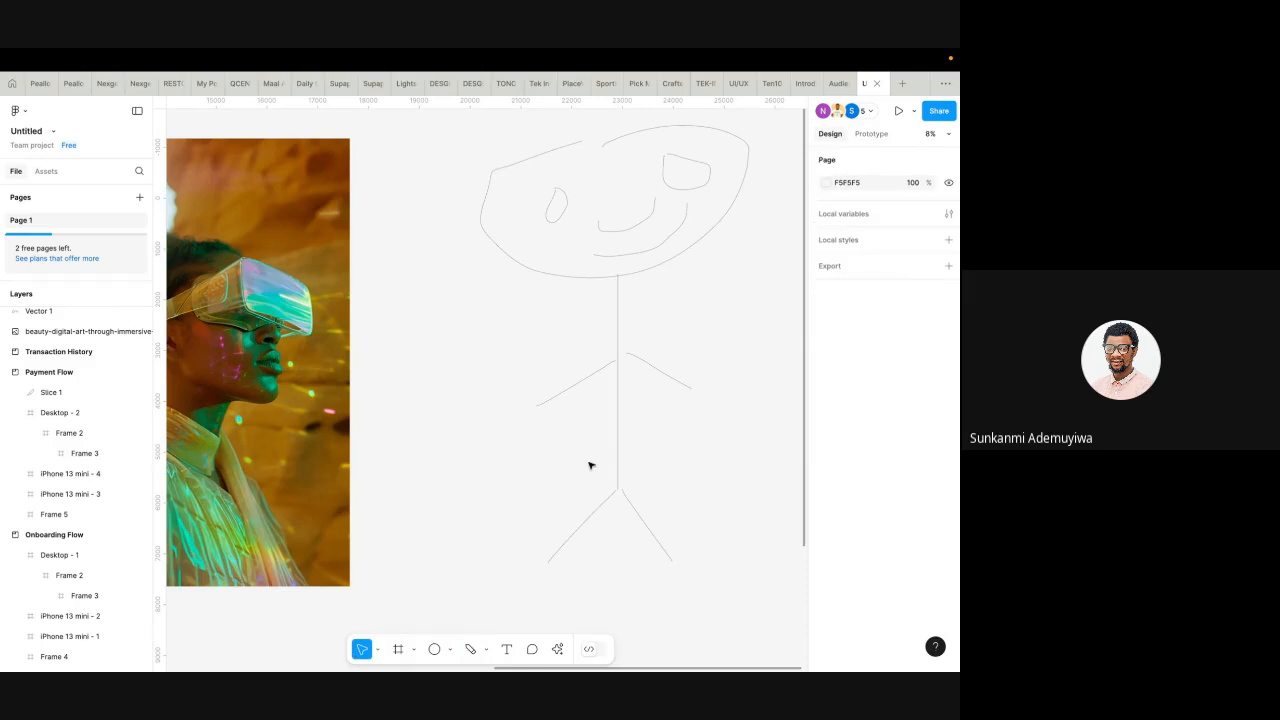
pyautogui.hscroll(2, 590, 465)
pyautogui.scroll(-1, 590, 465)
pyautogui.scroll(-3, 589, 466)
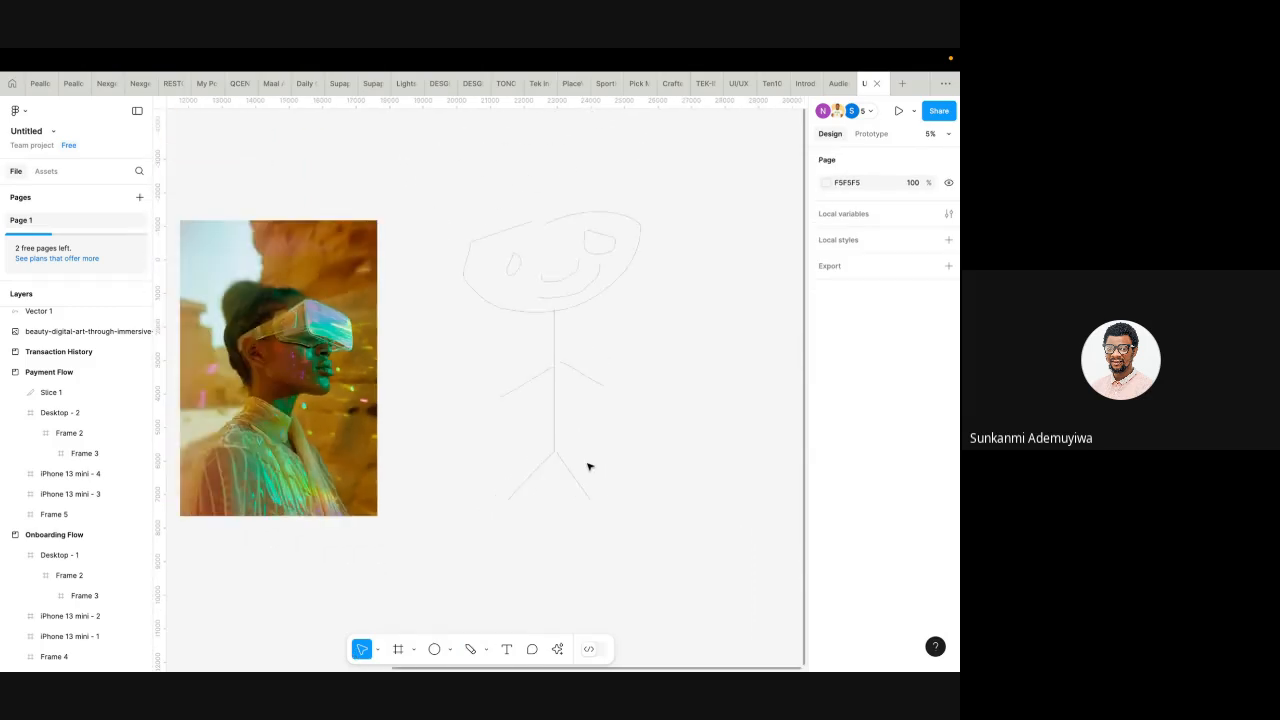
pyautogui.moveTo(426, 192); pyautogui.dragTo(711, 594)
pyautogui.press('Delete')
# - Add the text "Te" in the empty area below the sections with the Text tool
pyautogui.click(506, 650)
pyautogui.hscroll(-5, 612, 574)
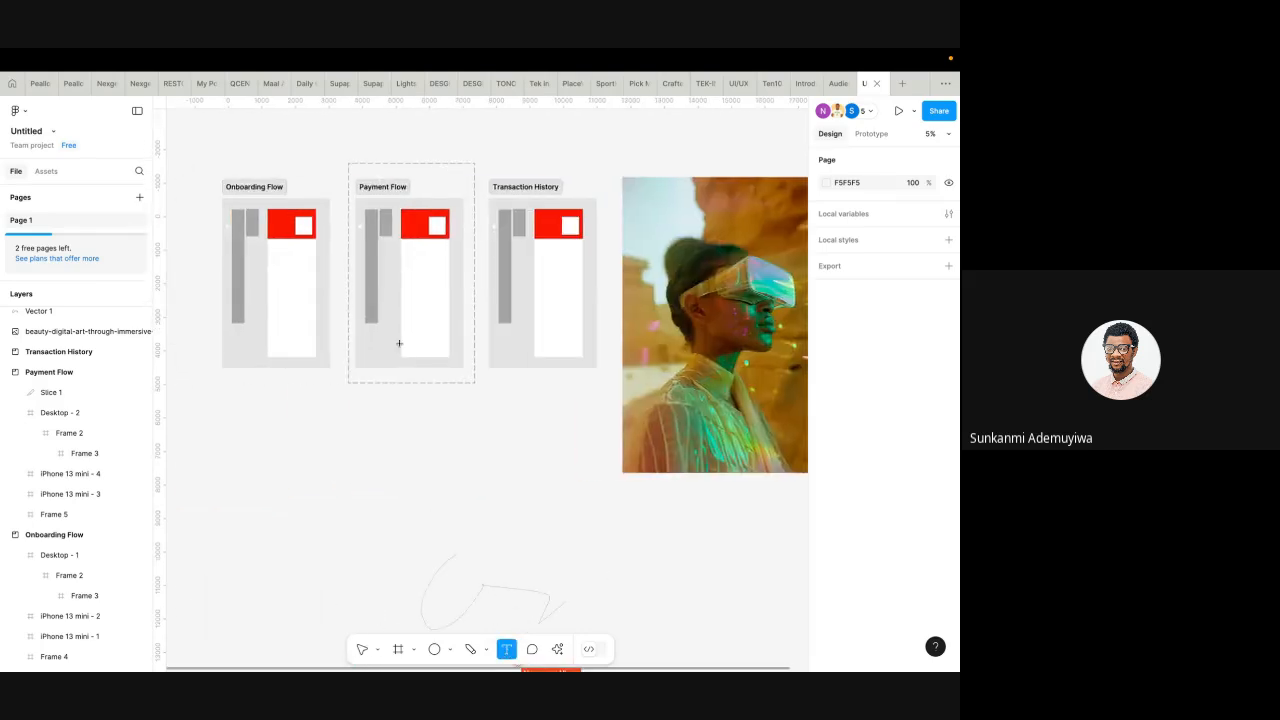
pyautogui.scroll(3, 304, 455)
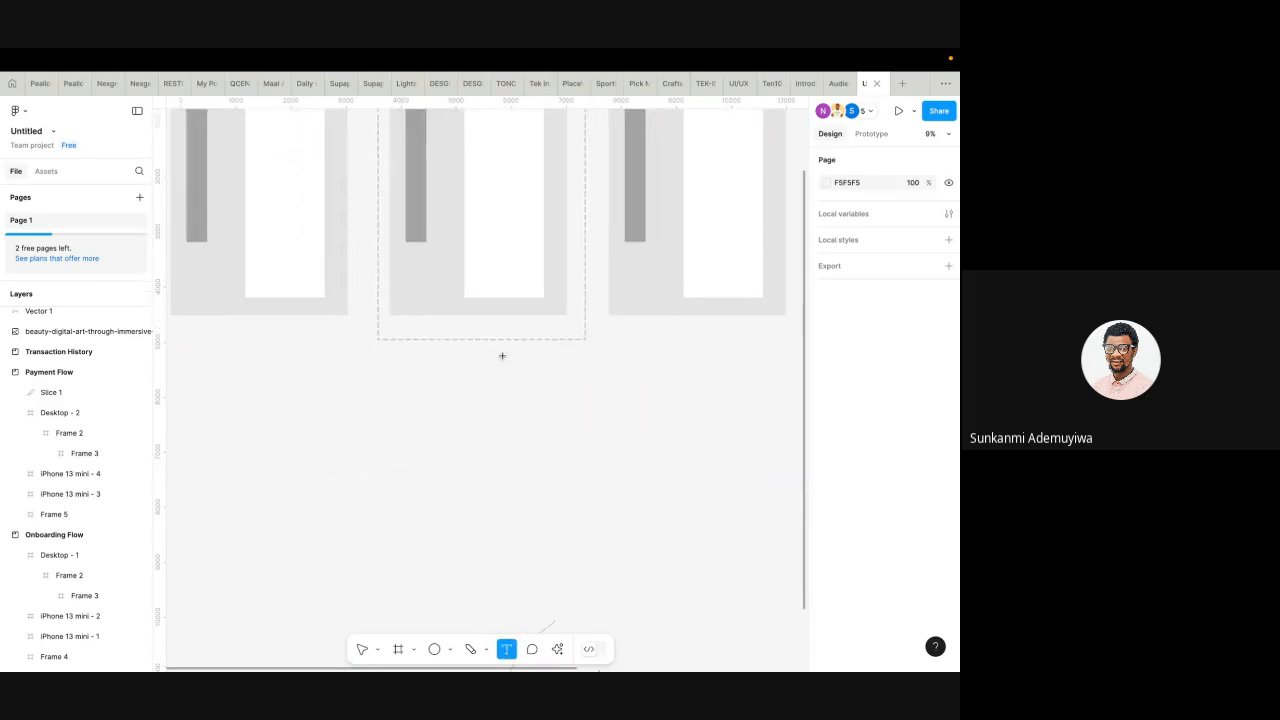
pyautogui.scroll(2, 490, 366)
pyautogui.click(341, 503)
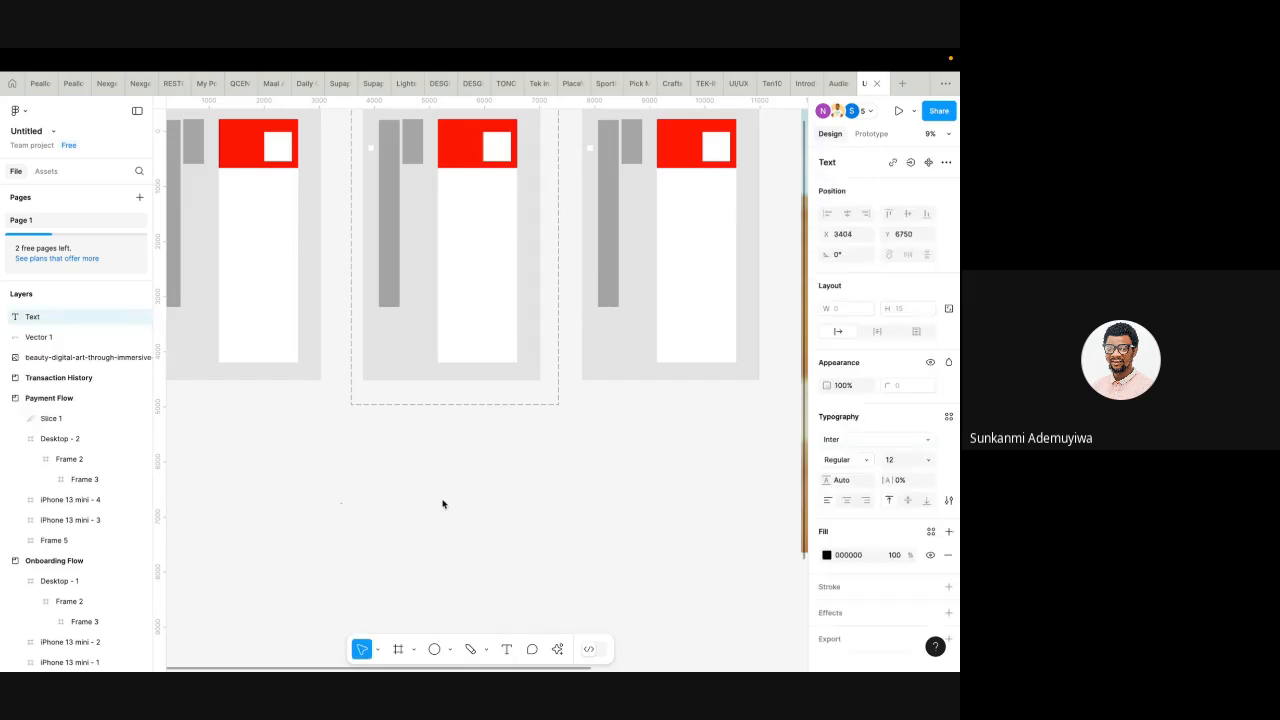
pyautogui.write('Te')
# - Explore the empty canvas far around the designs and bring all content back with Zoom to fit
pyautogui.scroll(-5, 389, 441)
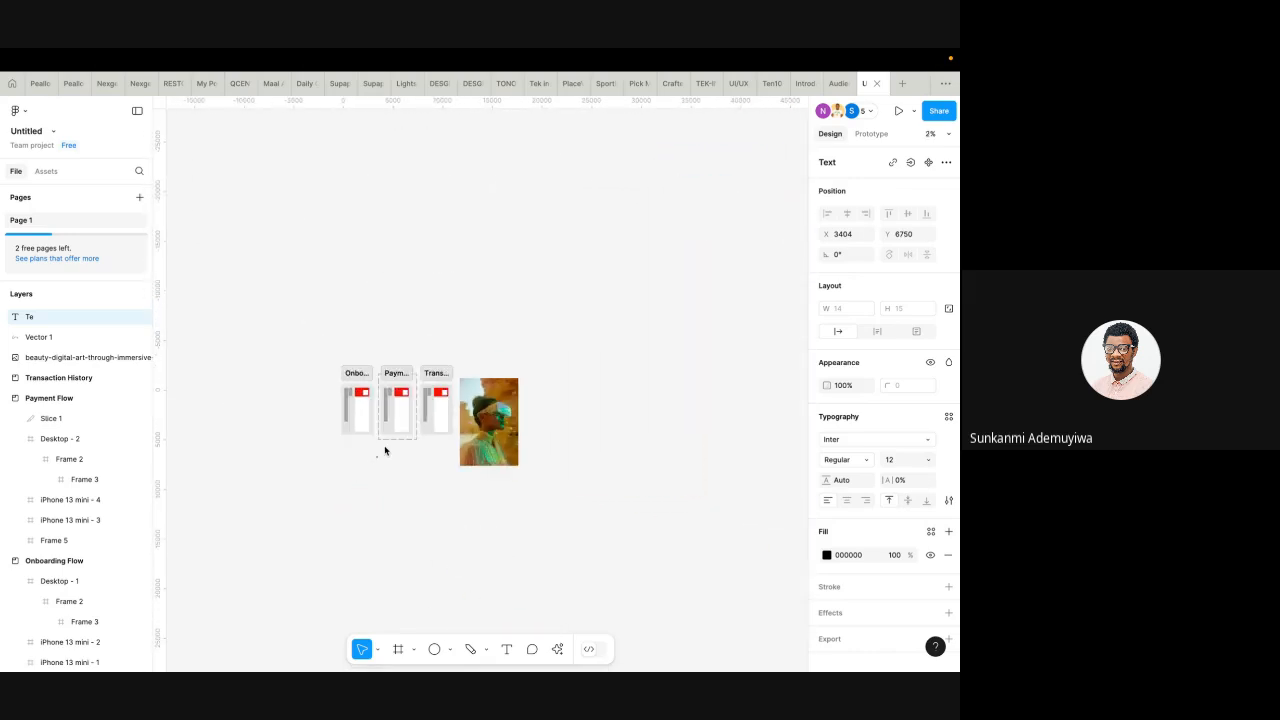
pyautogui.scroll(10, 559, 403)
pyautogui.hscroll(8, 559, 403)
pyautogui.scroll(-5, 558, 402)
pyautogui.hscroll(-10, 558, 402)
pyautogui.hscroll(10, 558, 402)
pyautogui.scroll(8, 558, 402)
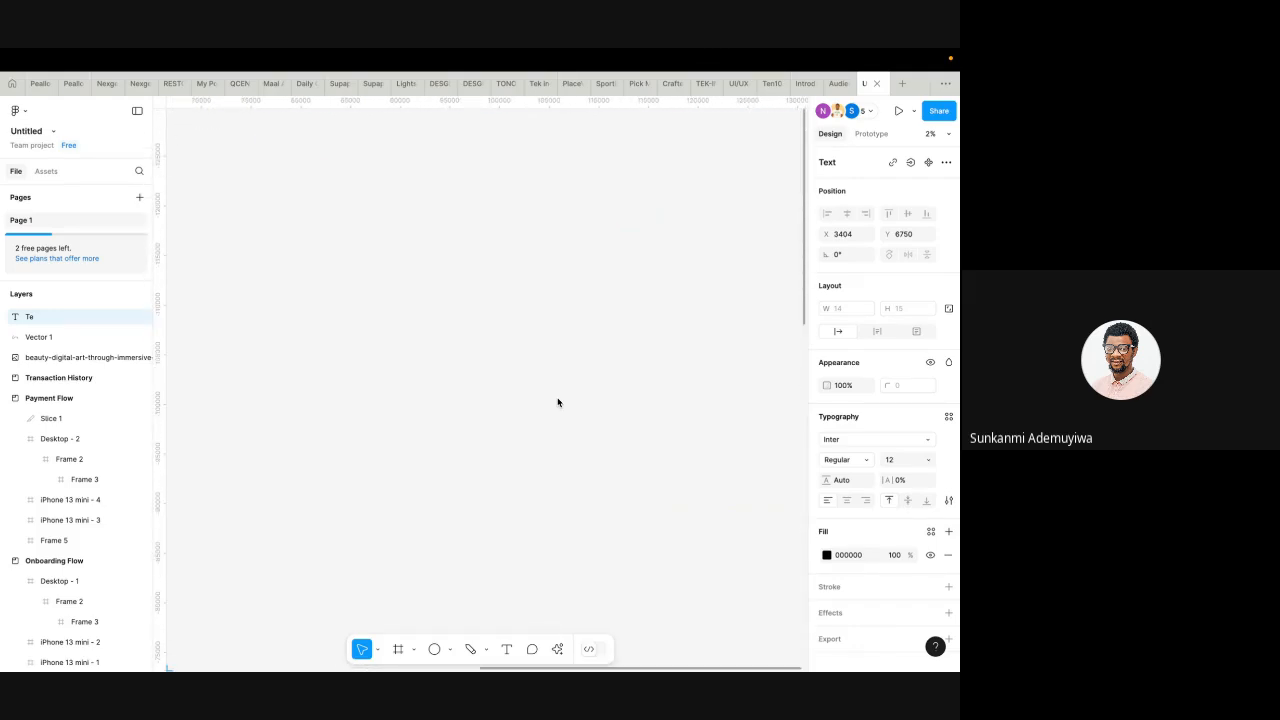
pyautogui.hscroll(-10, 558, 402)
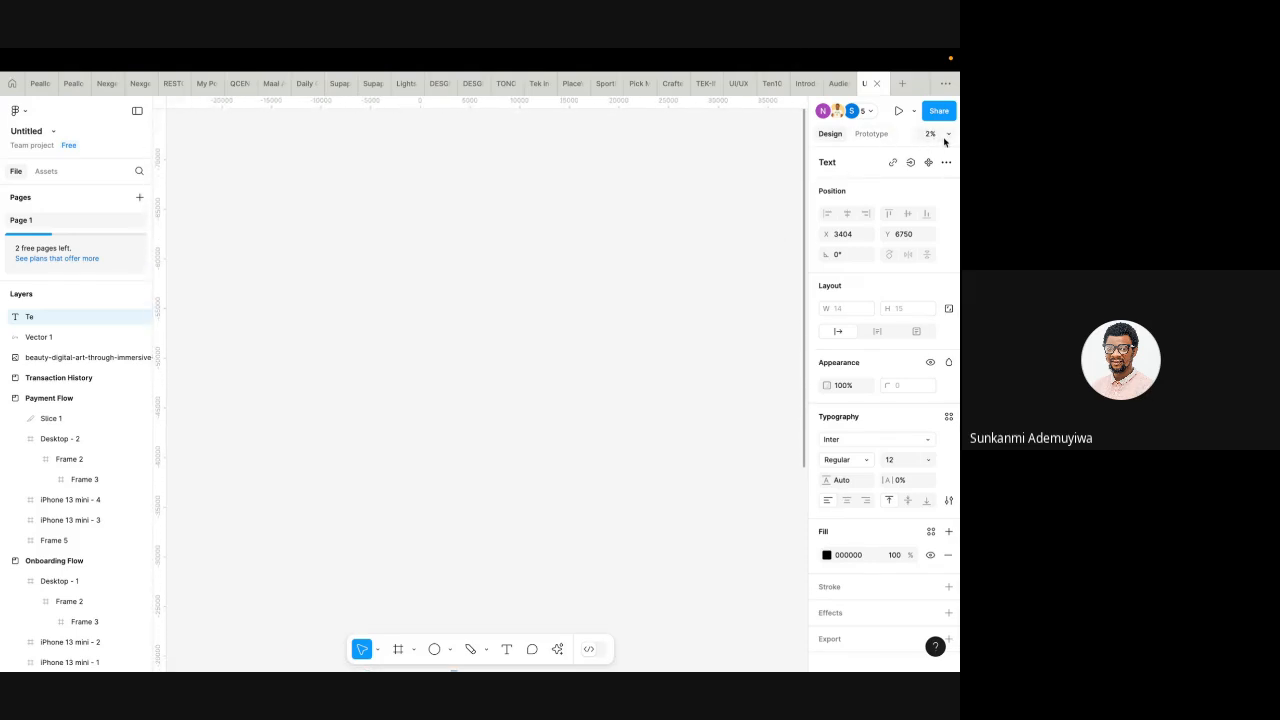
pyautogui.click(945, 143)
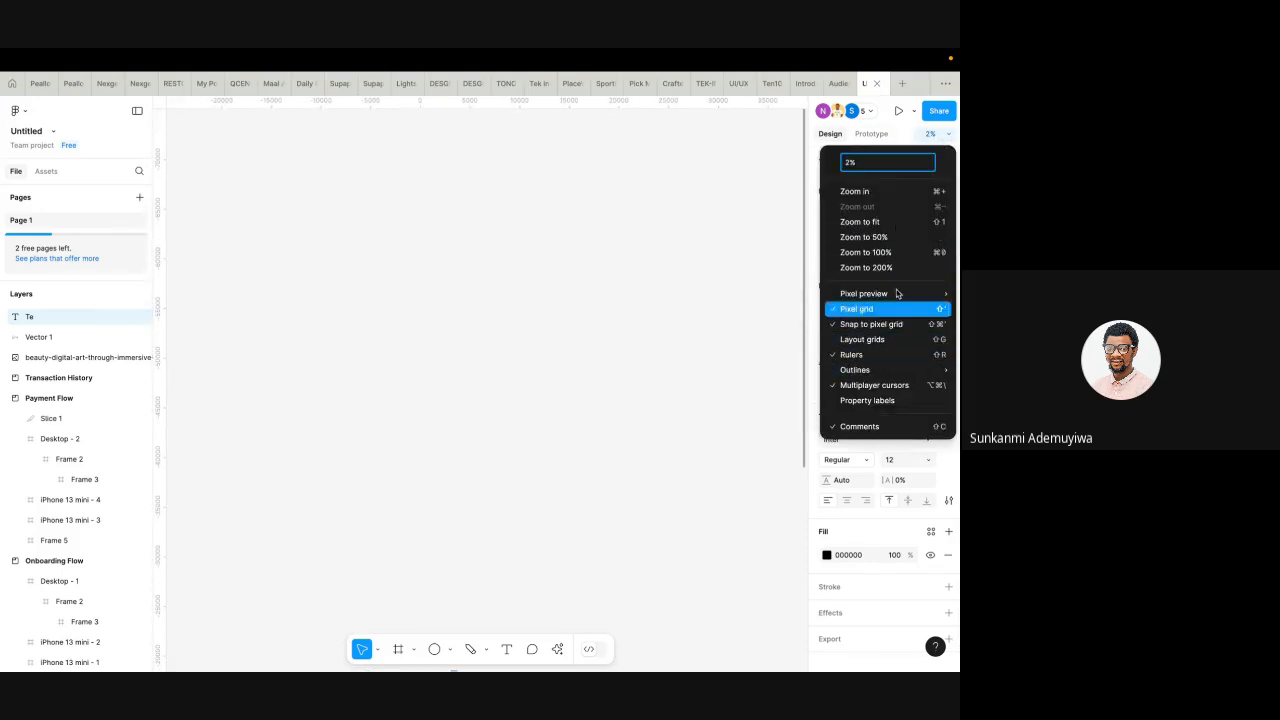
pyautogui.click(868, 223)
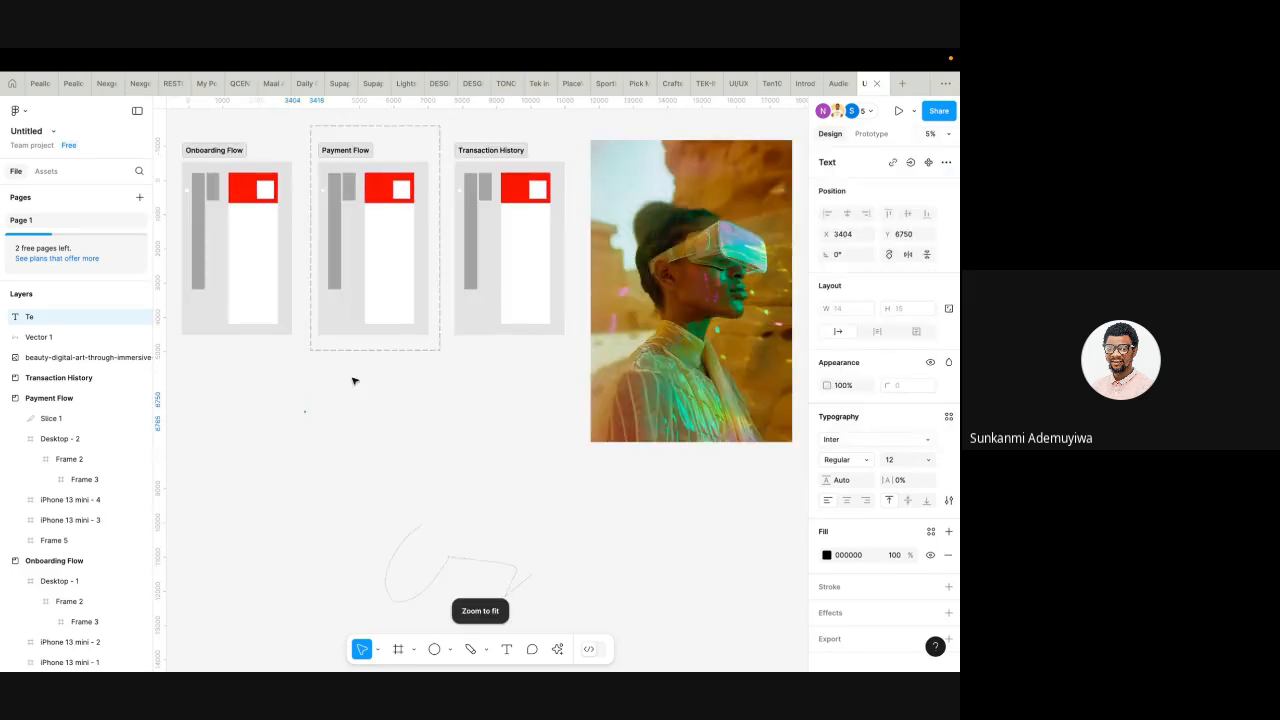
# - Delete the small "Te" text below the Payment Flow section
pyautogui.click(322, 432)
pyautogui.moveTo(288, 390); pyautogui.dragTo(378, 488)
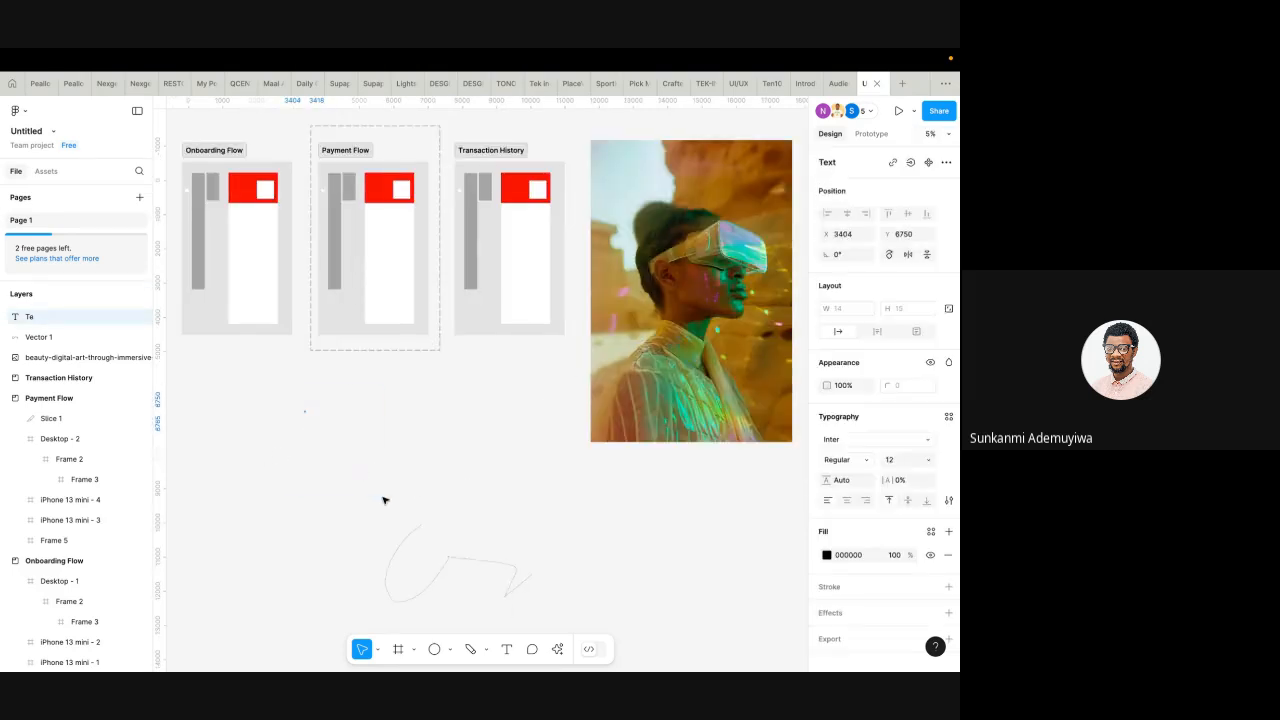
pyautogui.press('Delete')
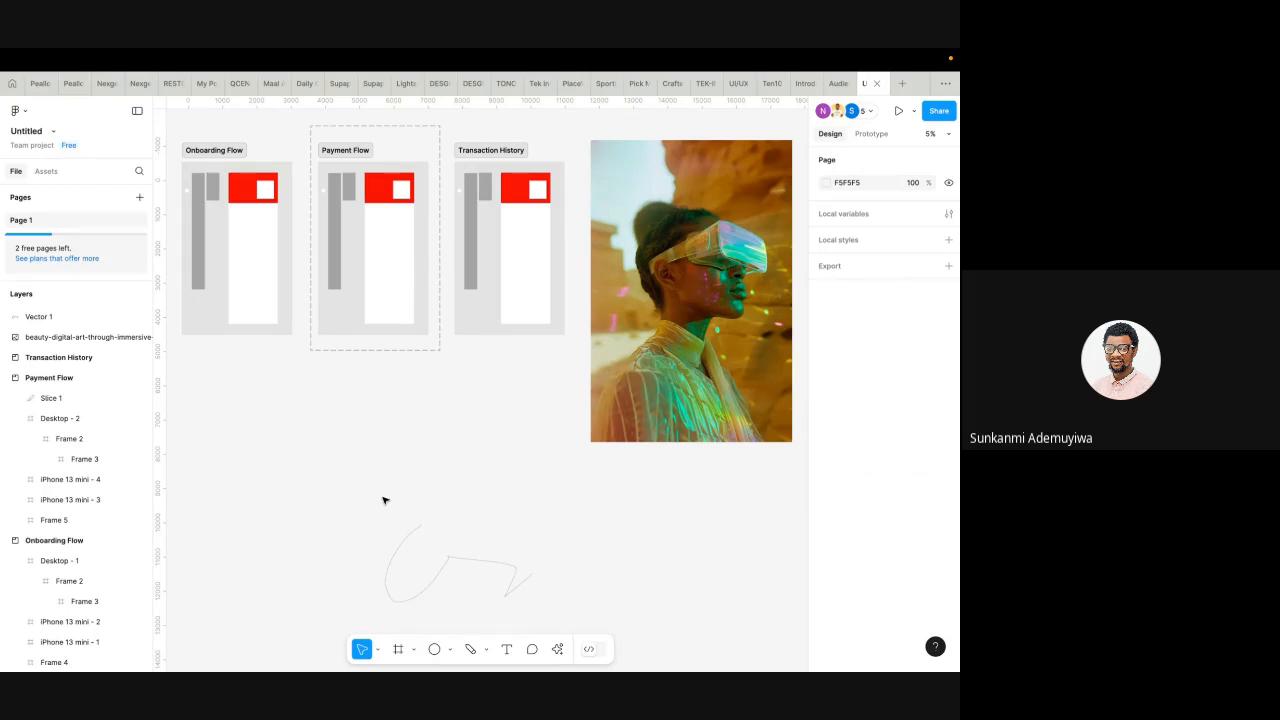
# - Add a long single line of random letters starting with "dkjagf" in the empty area below the Payment Flow section
pyautogui.click(507, 650)
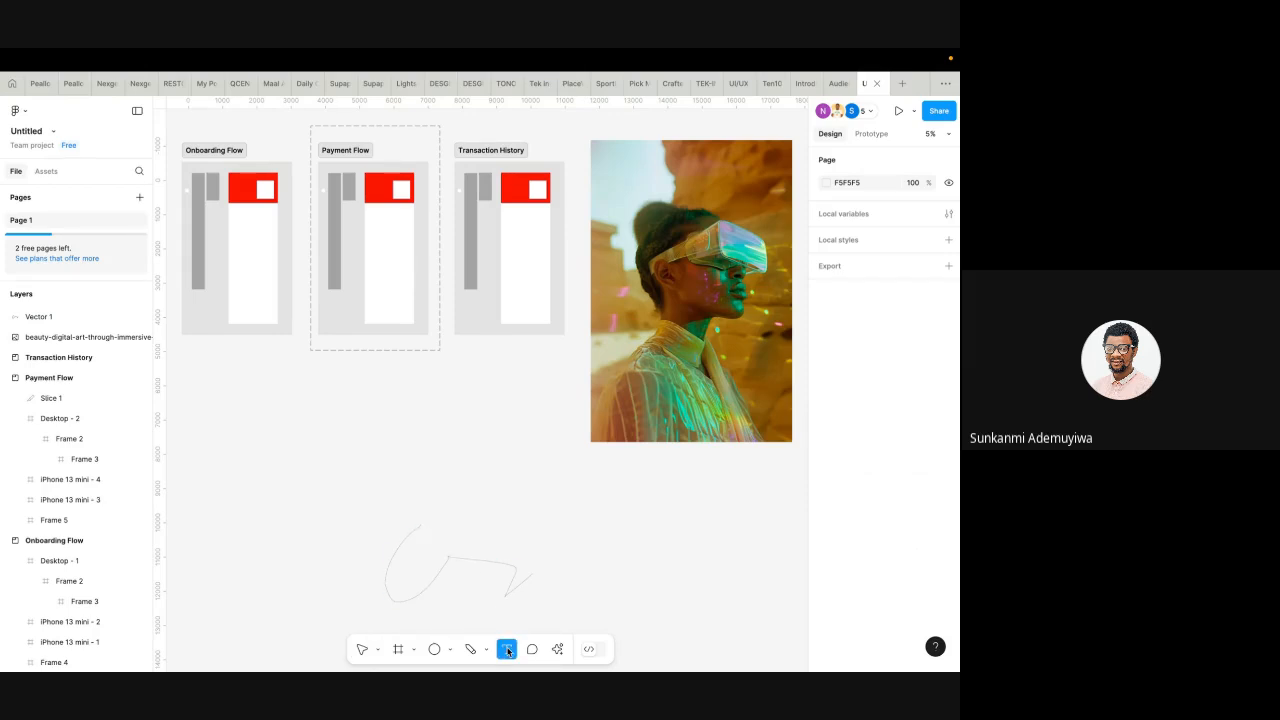
pyautogui.click(303, 408)
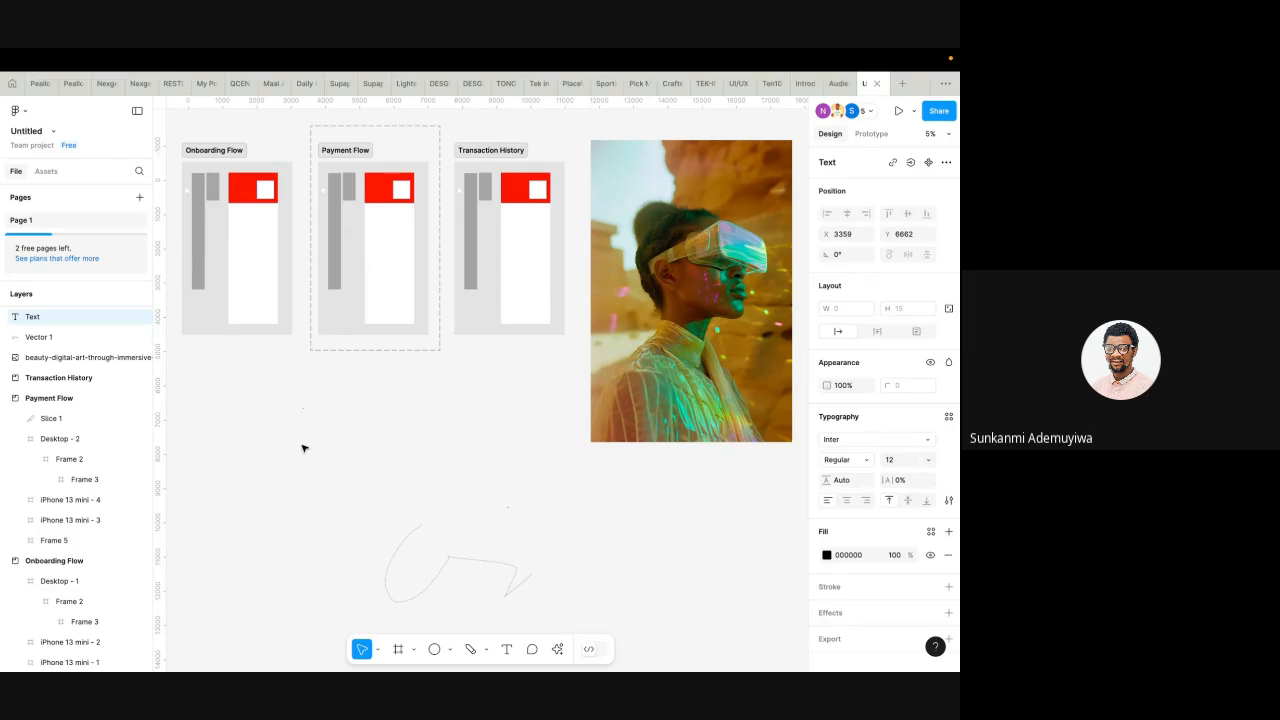
pyautogui.write('dkjagfkajgkajgkjakjgkjakjg')
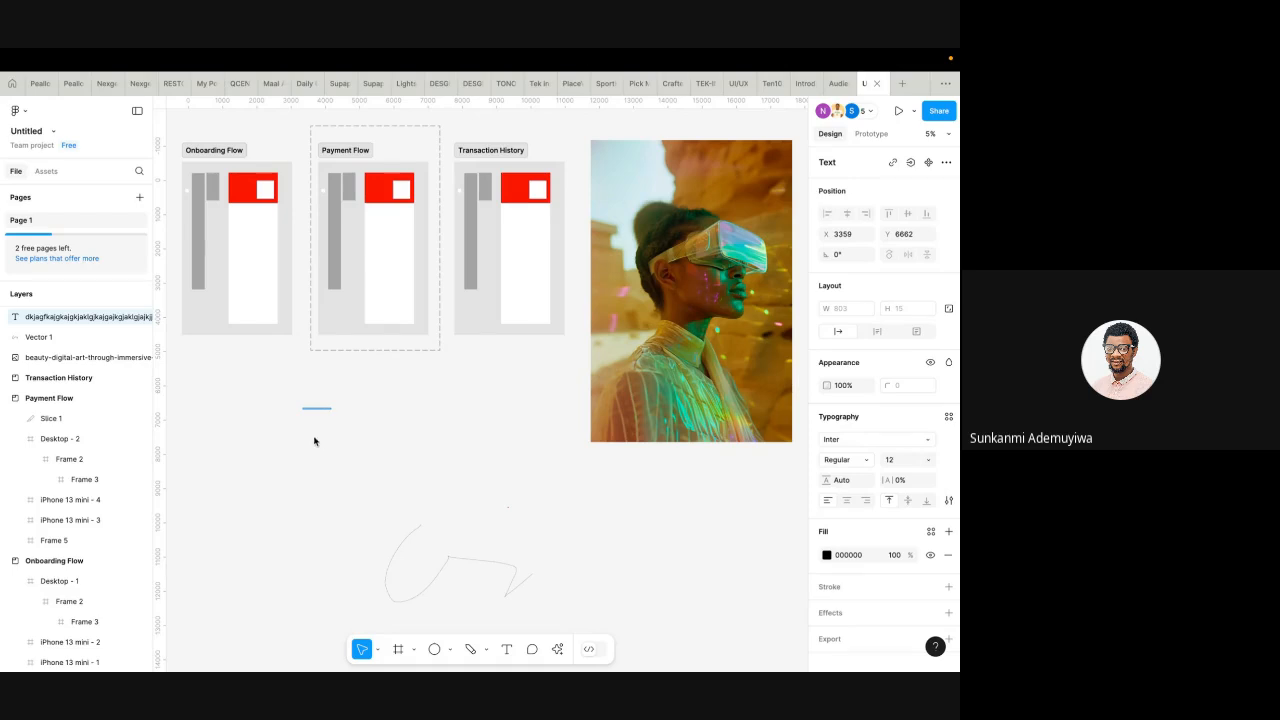
pyautogui.click(348, 435)
pyautogui.scroll(10, 308, 408)
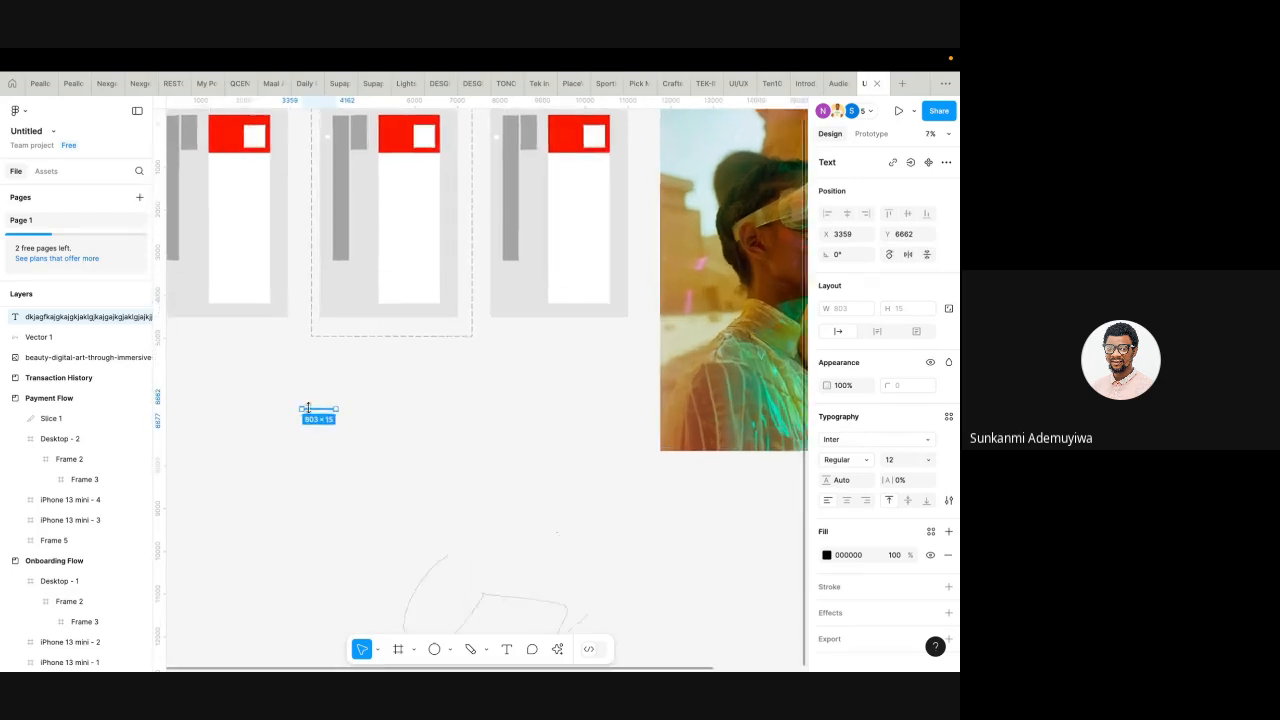
pyautogui.scroll(5, 308, 408)
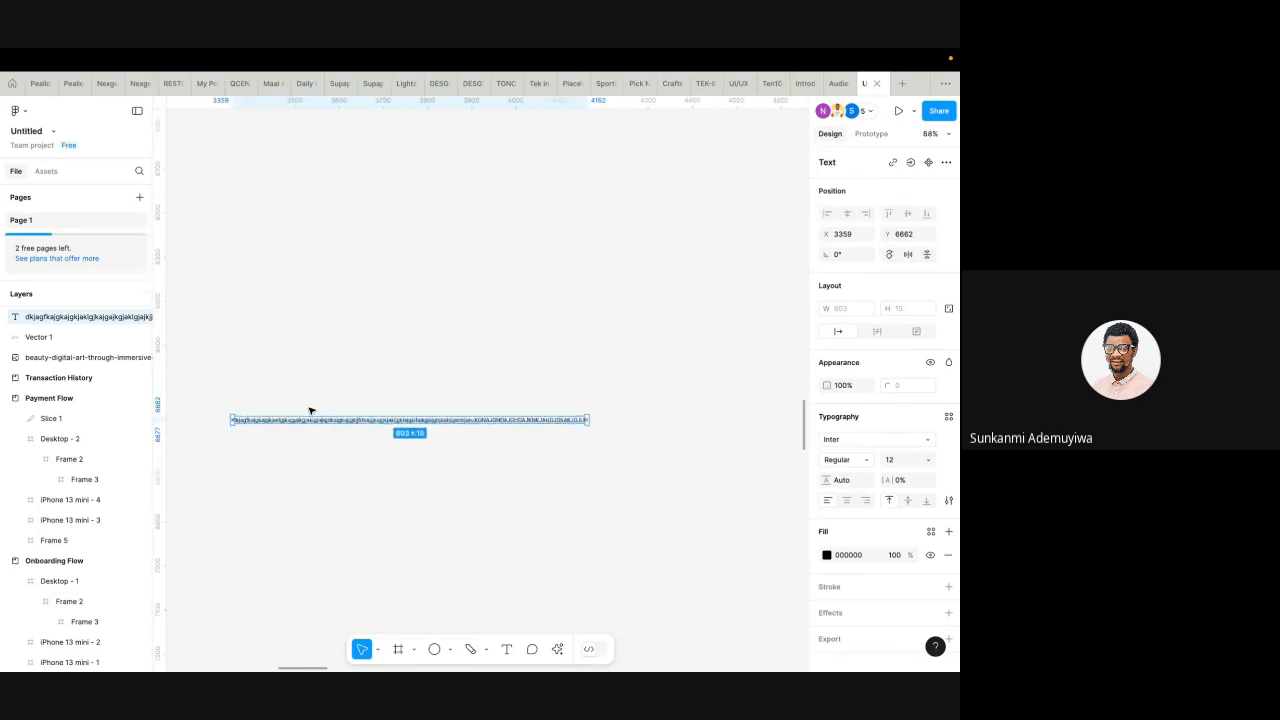
# - Try font size 128 on the random-letter text line
pyautogui.scroll(-8, 308, 408)
pyautogui.scroll(-3, 308, 408)
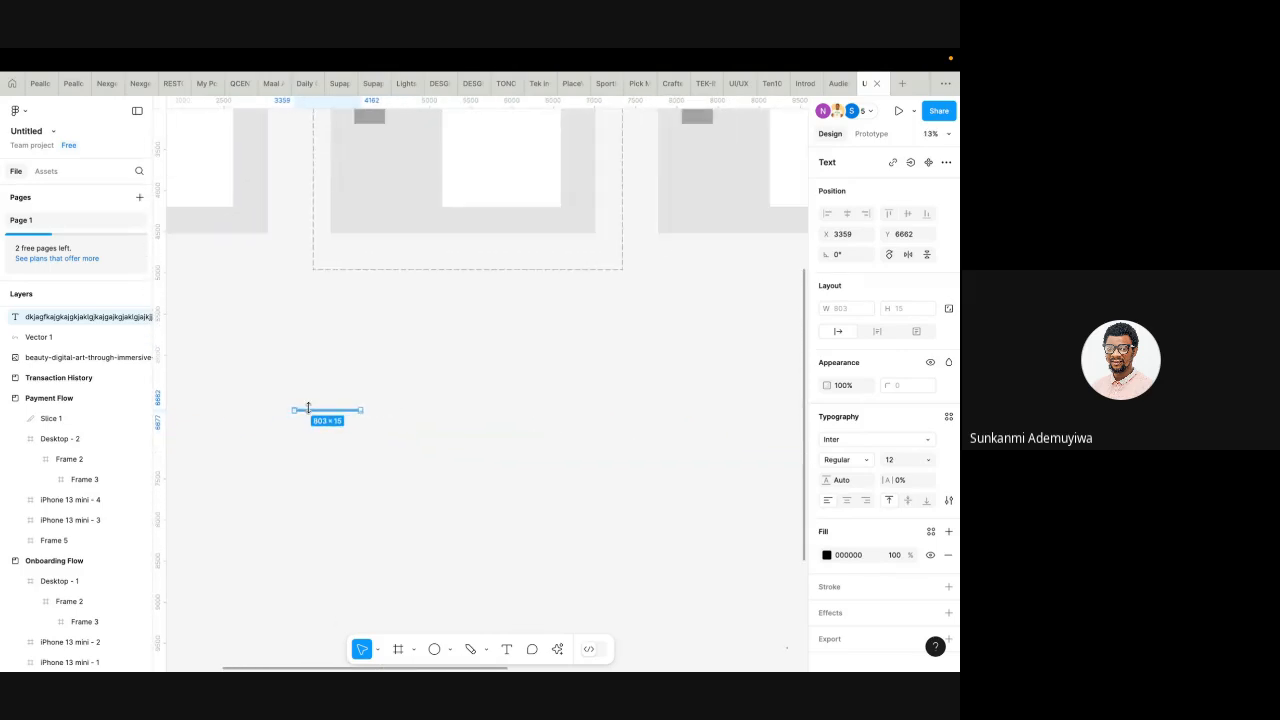
pyautogui.scroll(2, 318, 421)
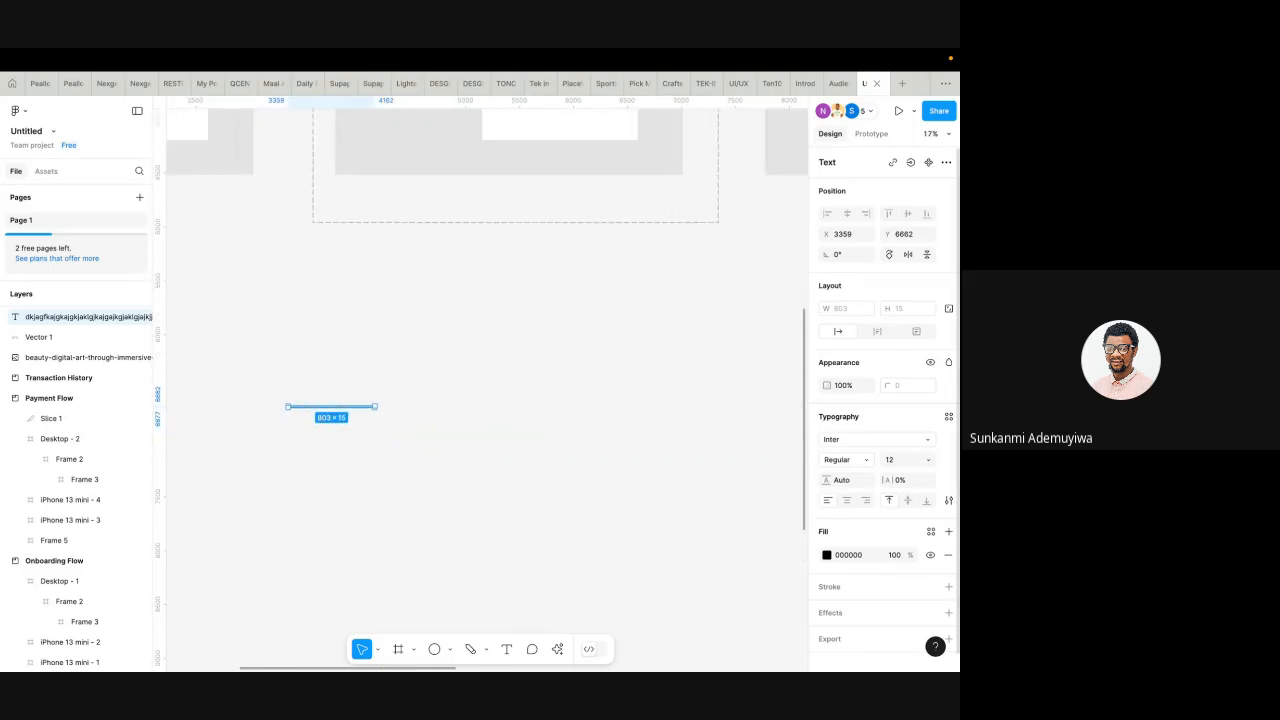
pyautogui.click(930, 460)
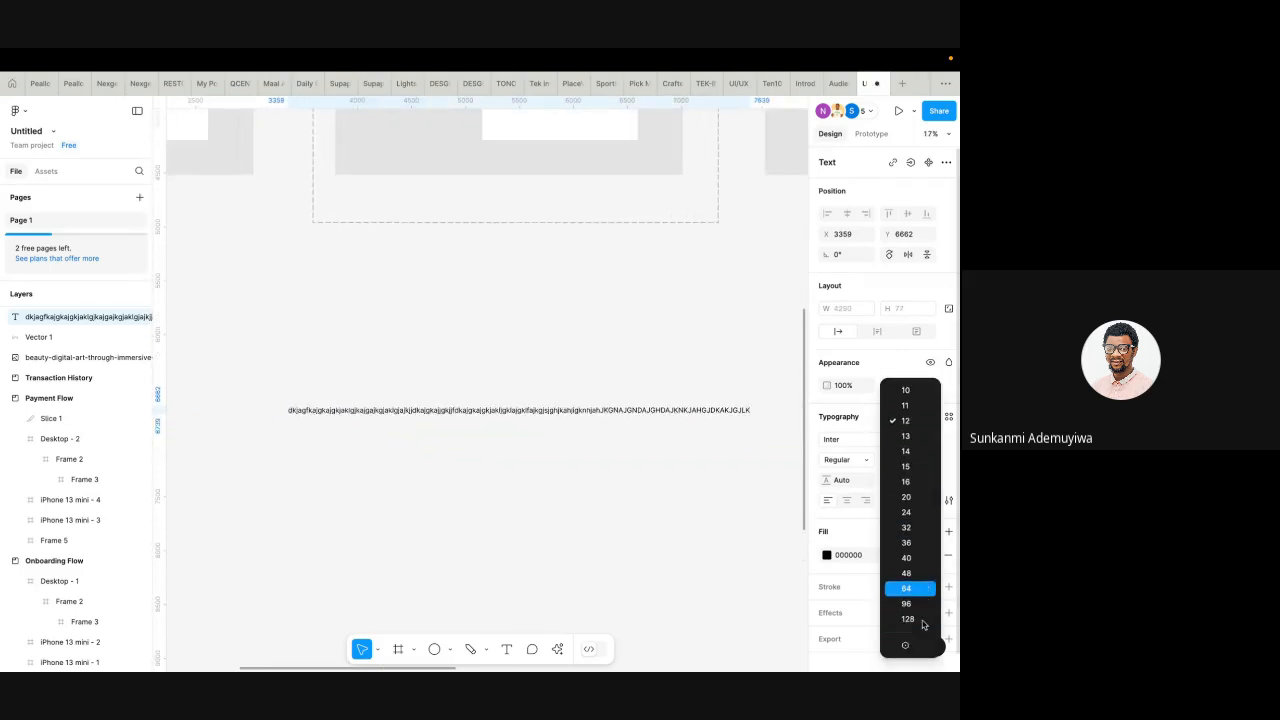
pyautogui.press('Escape')
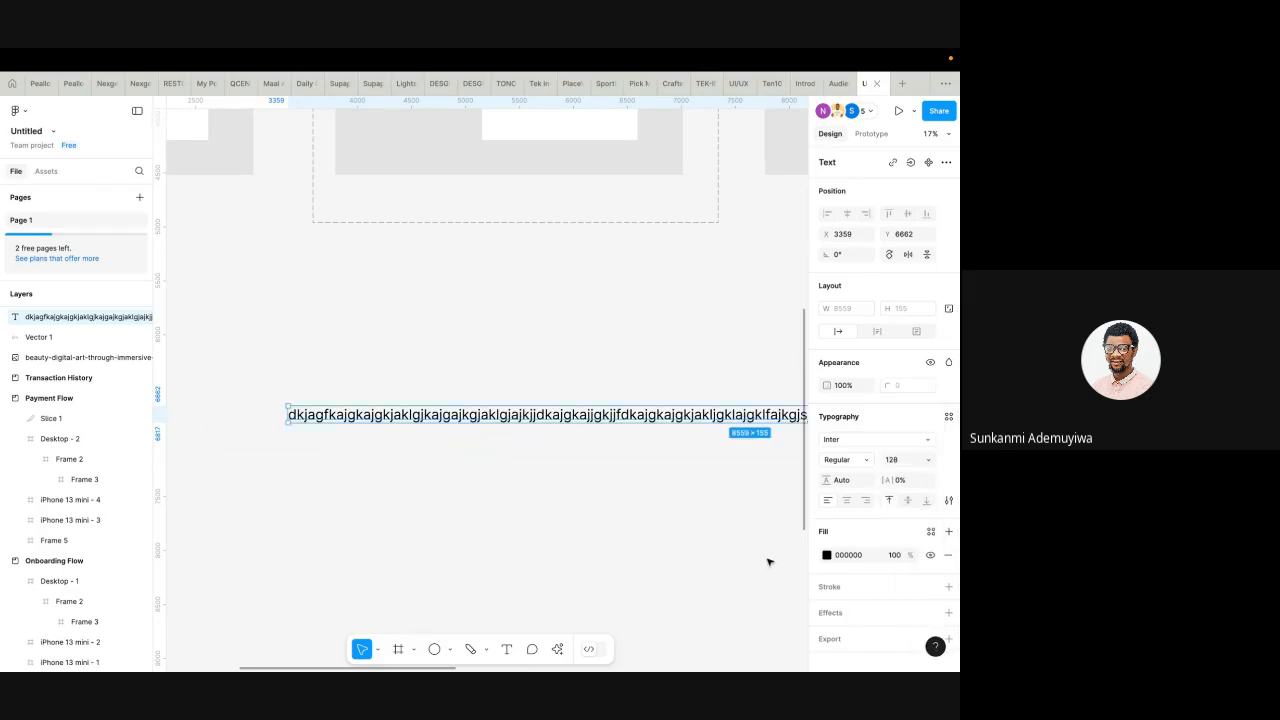
# - Move the random-letter text into the Payment Flow section, above the iPhone 13 mini frames, at about X 196, Y 167
pyautogui.scroll(3, 310, 402)
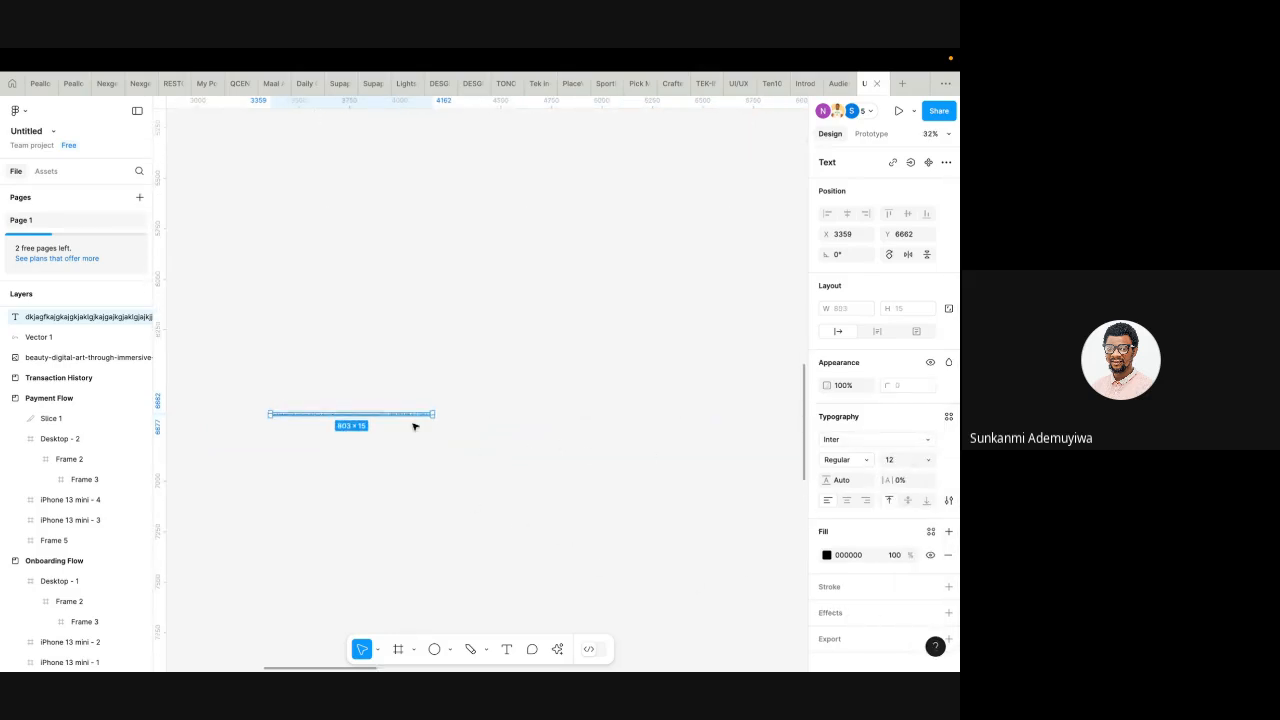
pyautogui.scroll(-10, 414, 427)
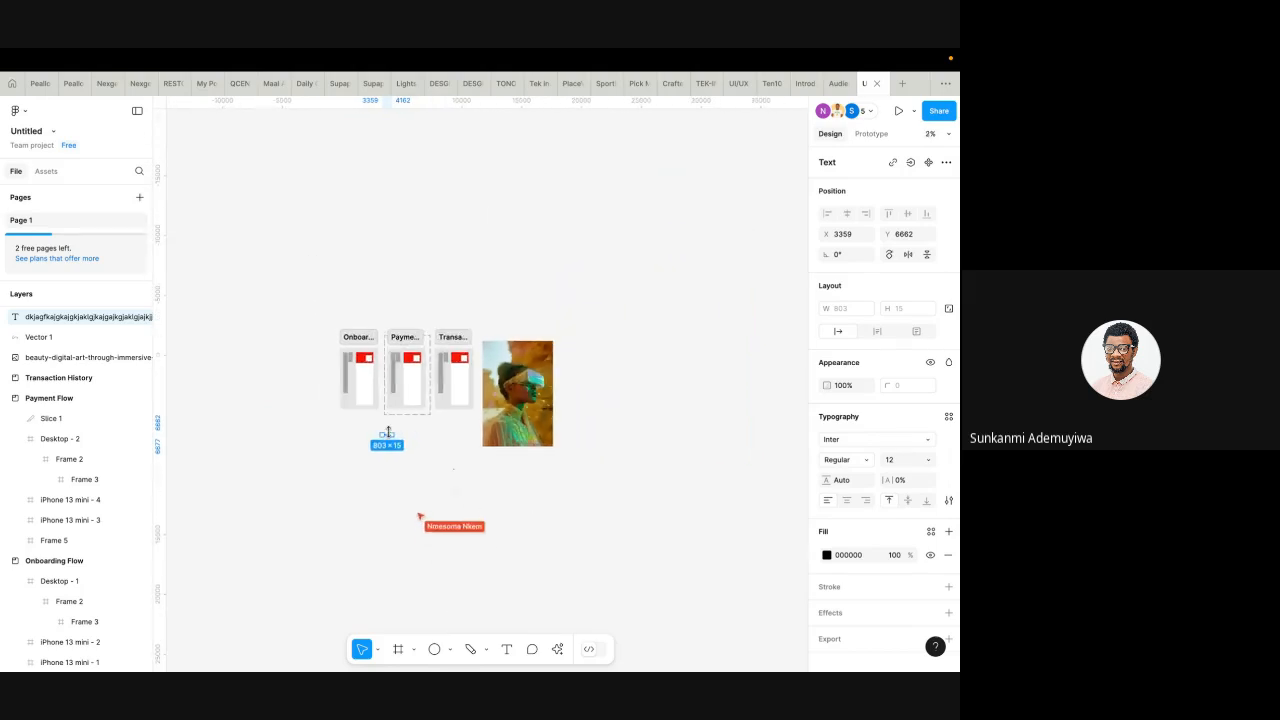
pyautogui.scroll(5, 387, 432)
pyautogui.scroll(-3, 388, 434)
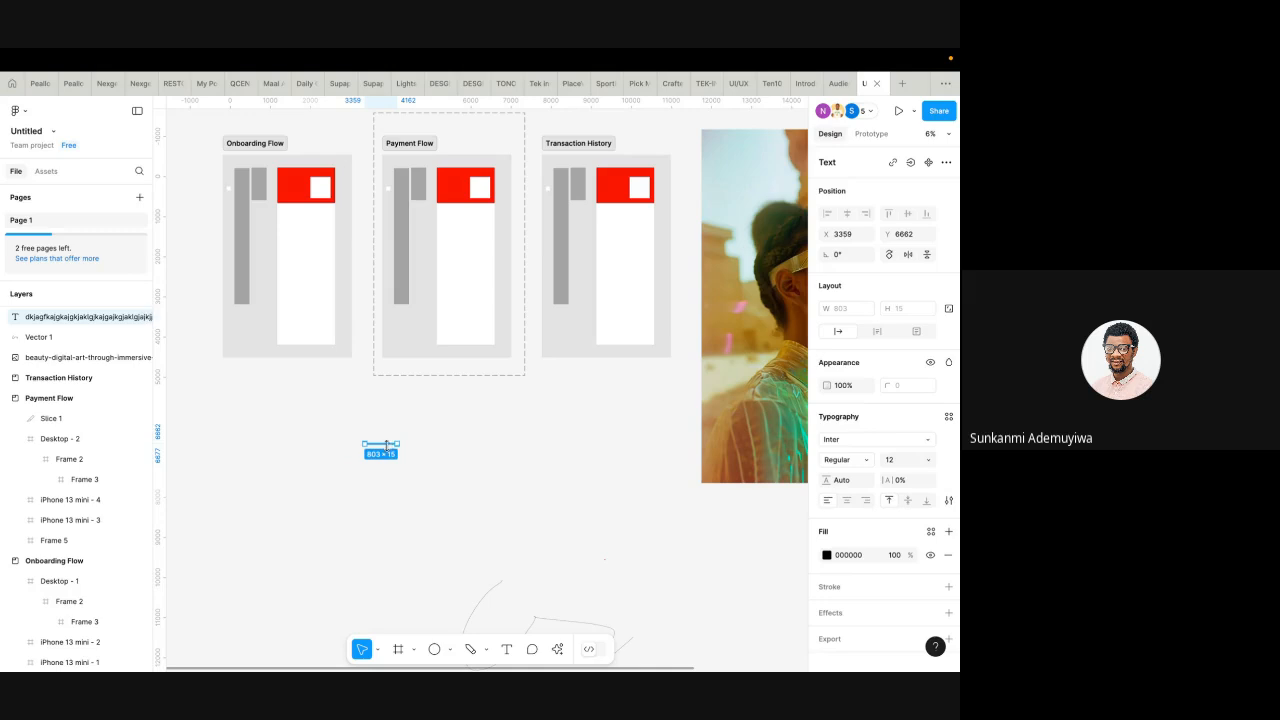
pyautogui.scroll(3, 387, 444)
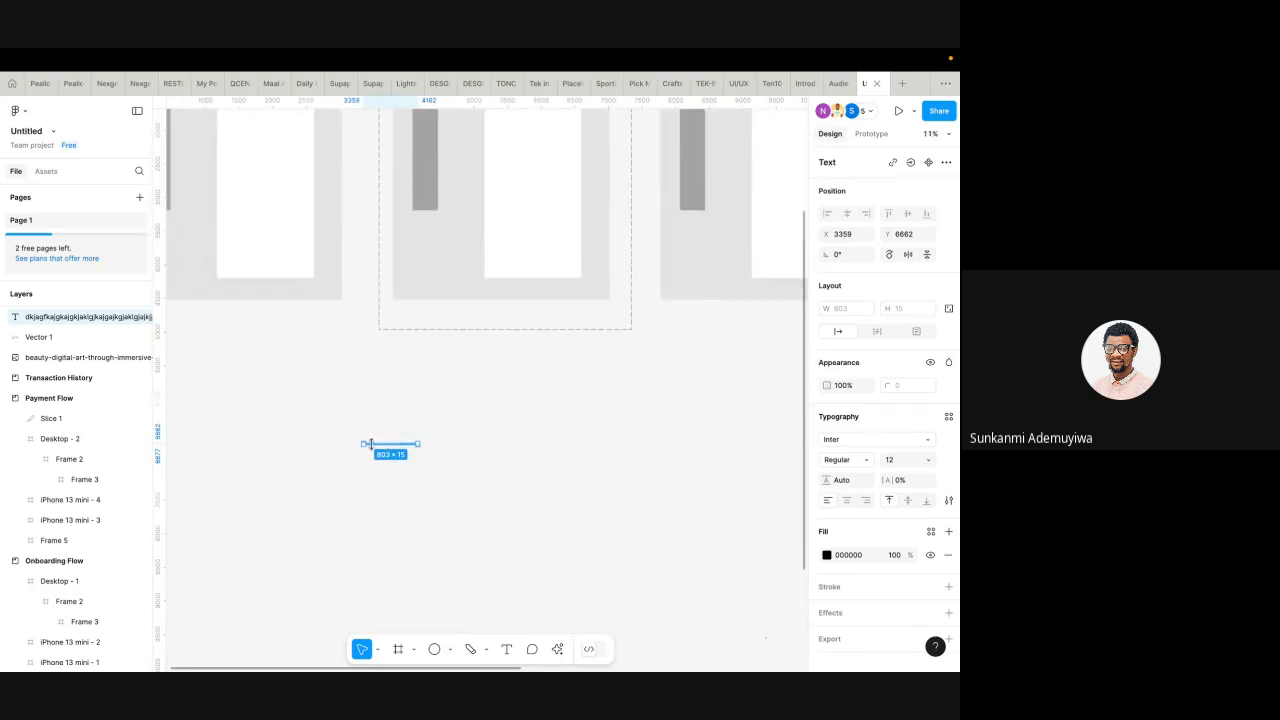
pyautogui.scroll(8, 368, 445)
pyautogui.moveTo(397, 447); pyautogui.dragTo(506, 149)
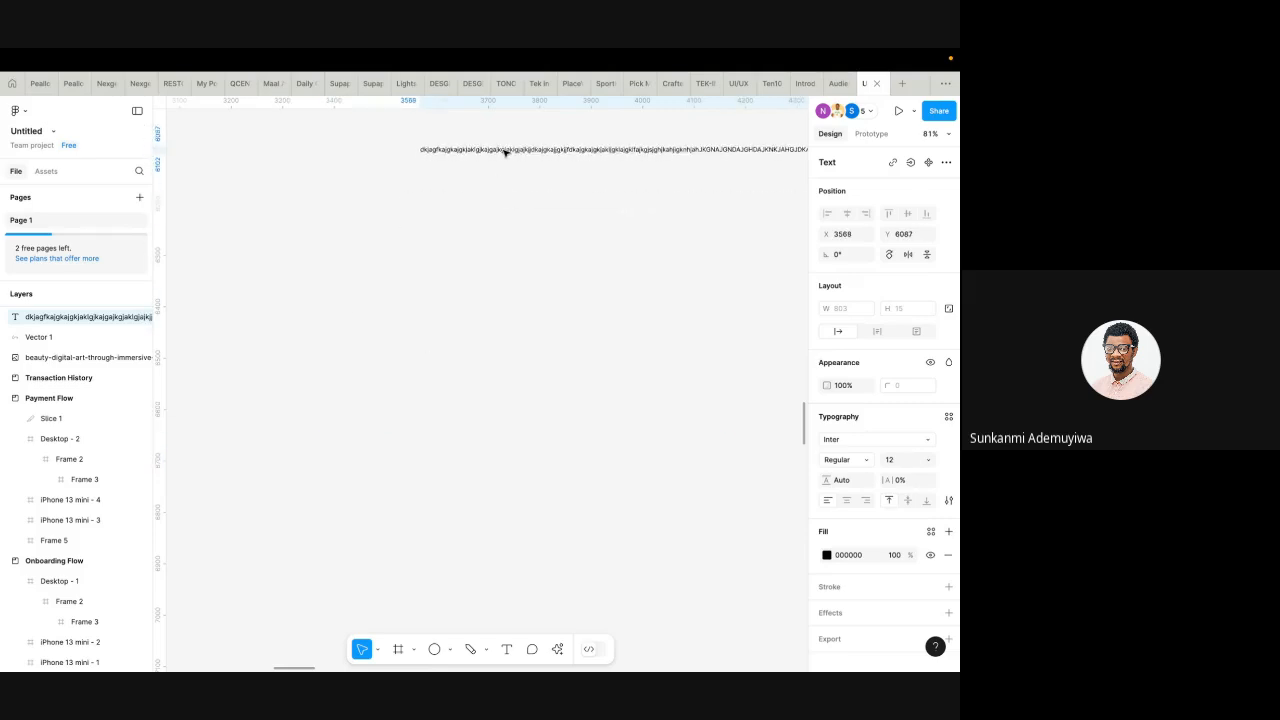
pyautogui.scroll(4, 506, 152)
pyautogui.hscroll(4, 506, 152)
pyautogui.scroll(-5, 472, 343)
pyautogui.scroll(-2, 470, 342)
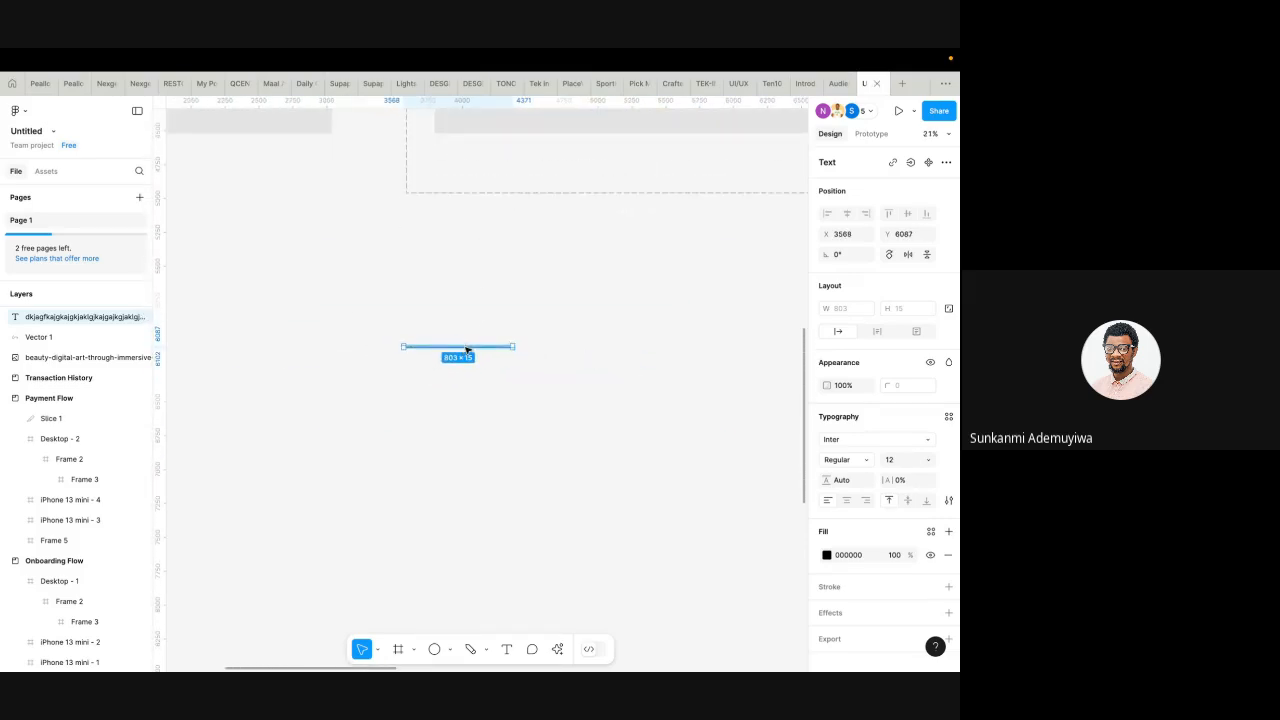
pyautogui.moveTo(464, 345); pyautogui.dragTo(526, 212)
pyautogui.scroll(5, 475, 272)
pyautogui.scroll(2, 475, 272)
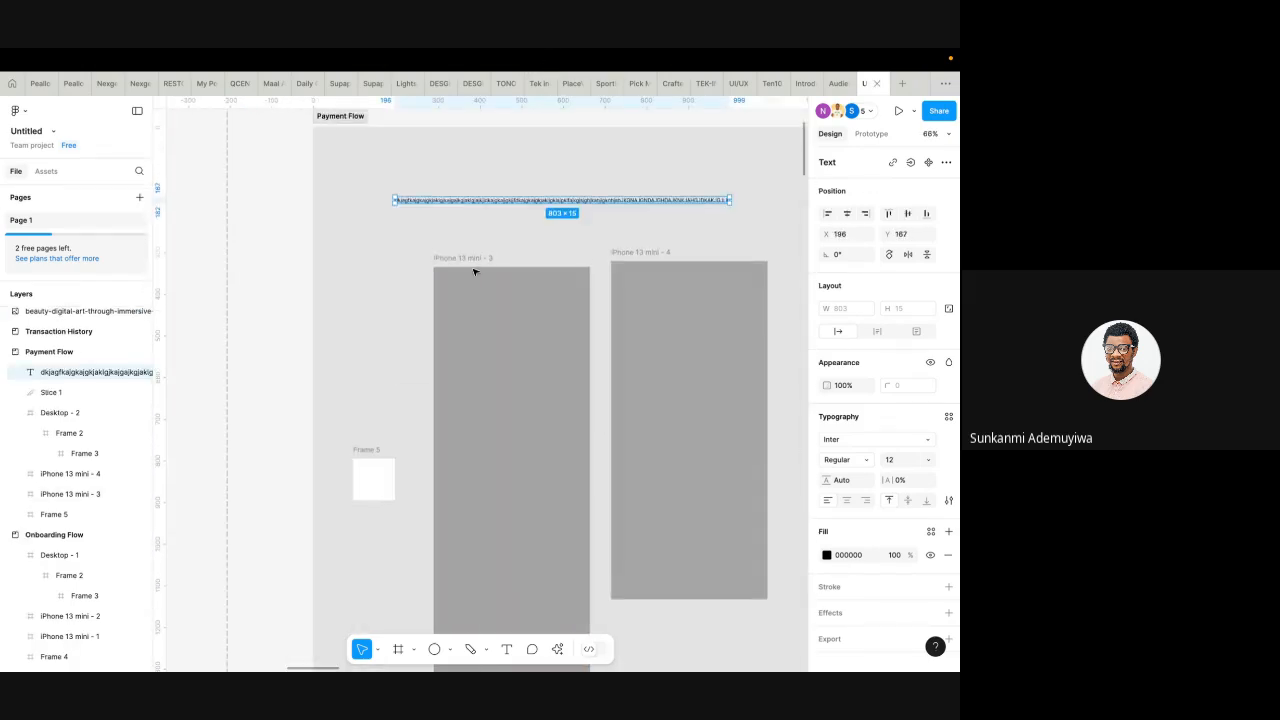
# - Examine the text line at 100% zoom and look through its available font sizes
pyautogui.scroll(3, 457, 240)
pyautogui.scroll(-3, 430, 294)
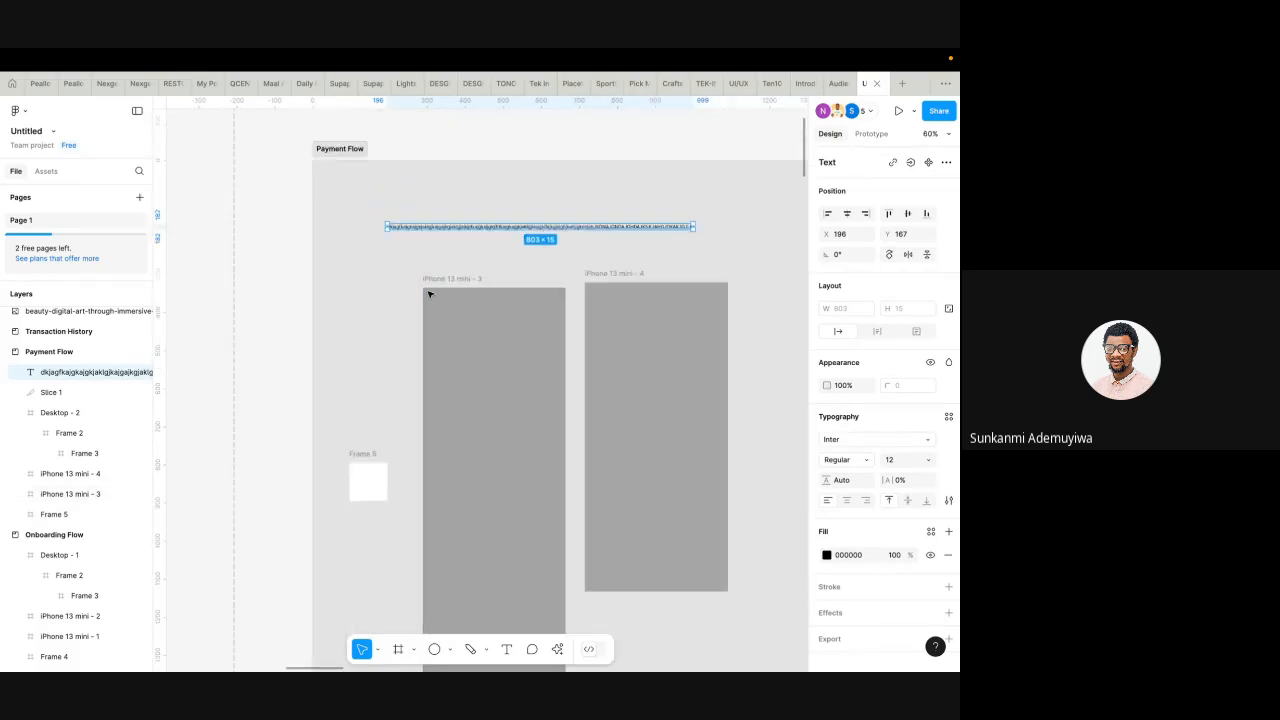
pyautogui.hscroll(-2, 540, 237)
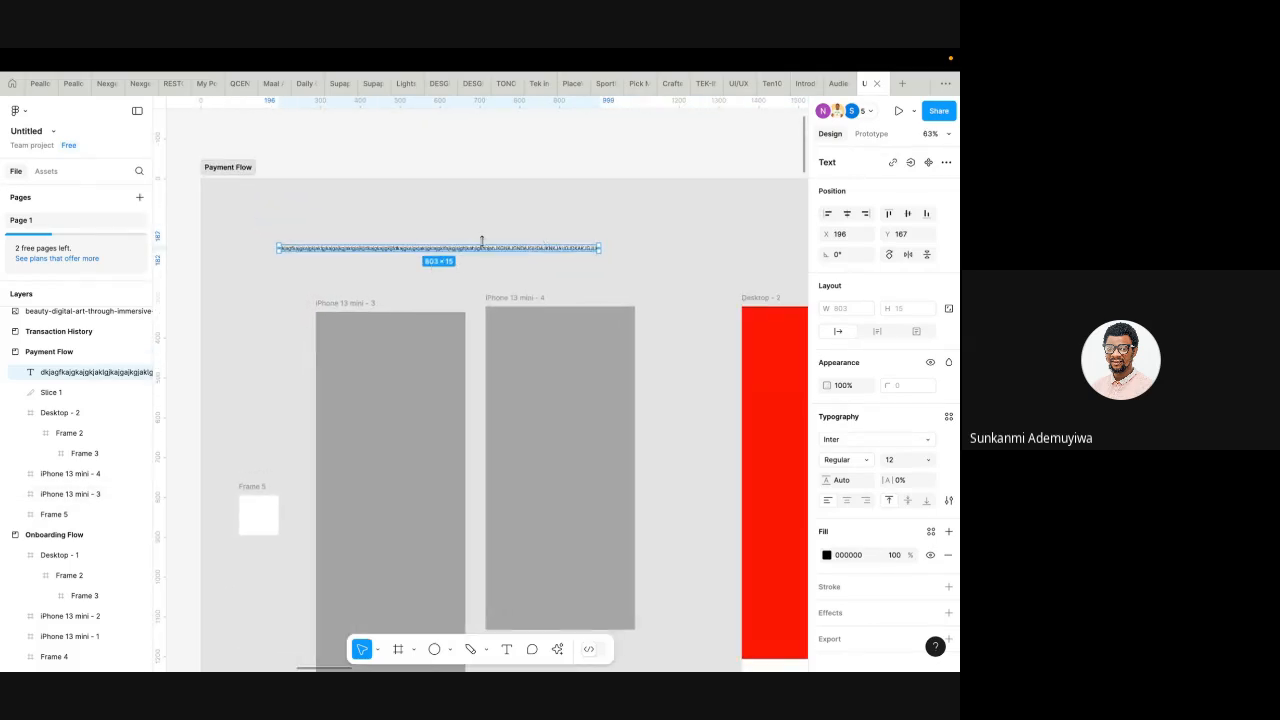
pyautogui.scroll(3, 483, 243)
pyautogui.scroll(-2, 483, 243)
pyautogui.hscroll(-2, 484, 242)
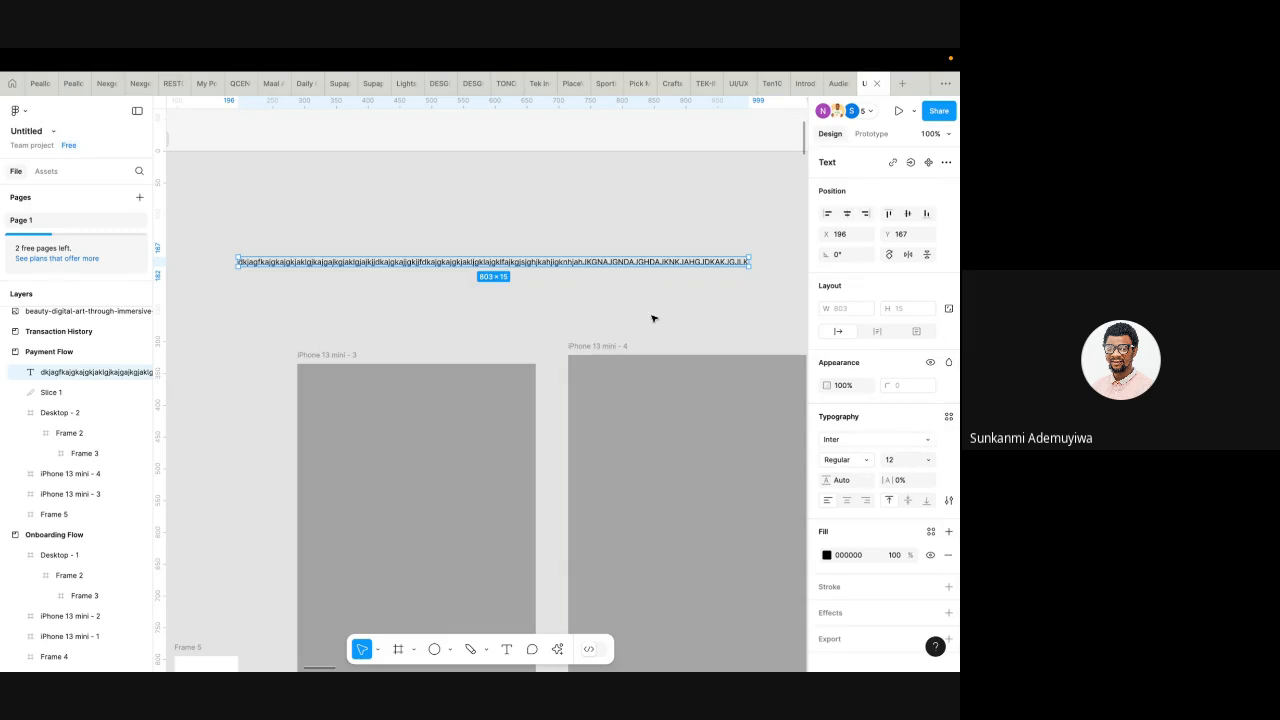
pyautogui.click(929, 461)
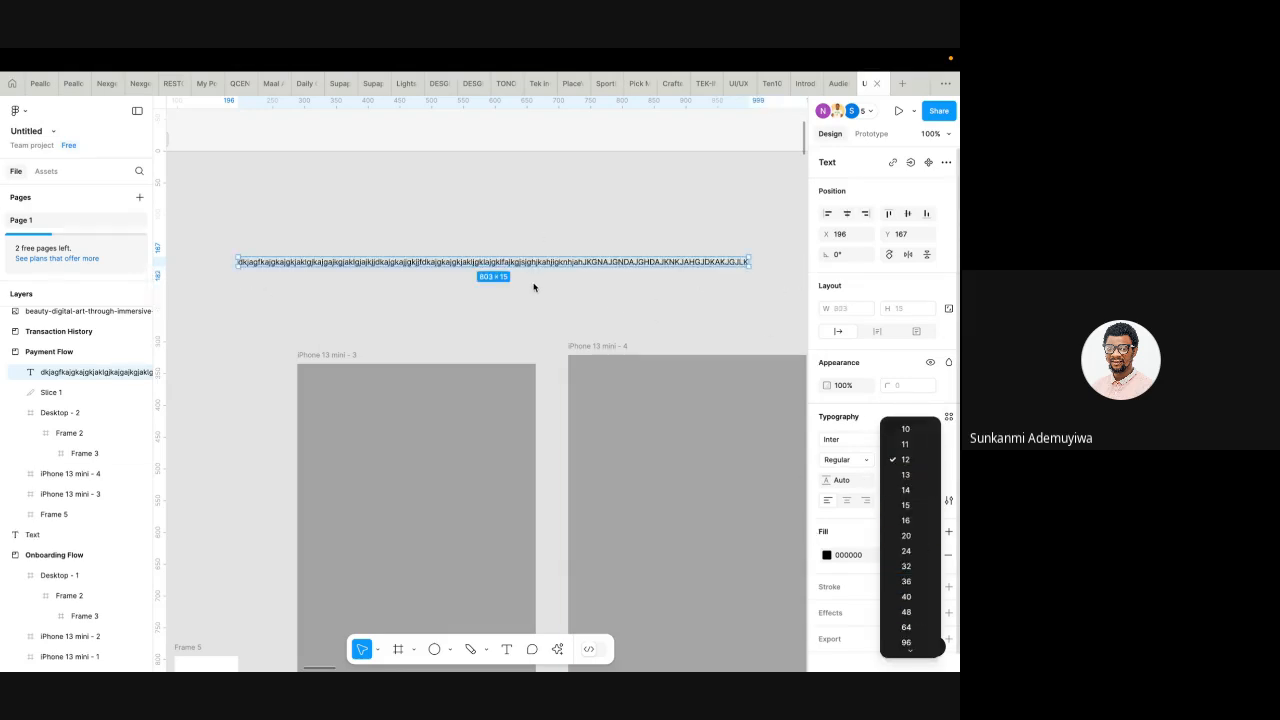
pyautogui.click(534, 287)
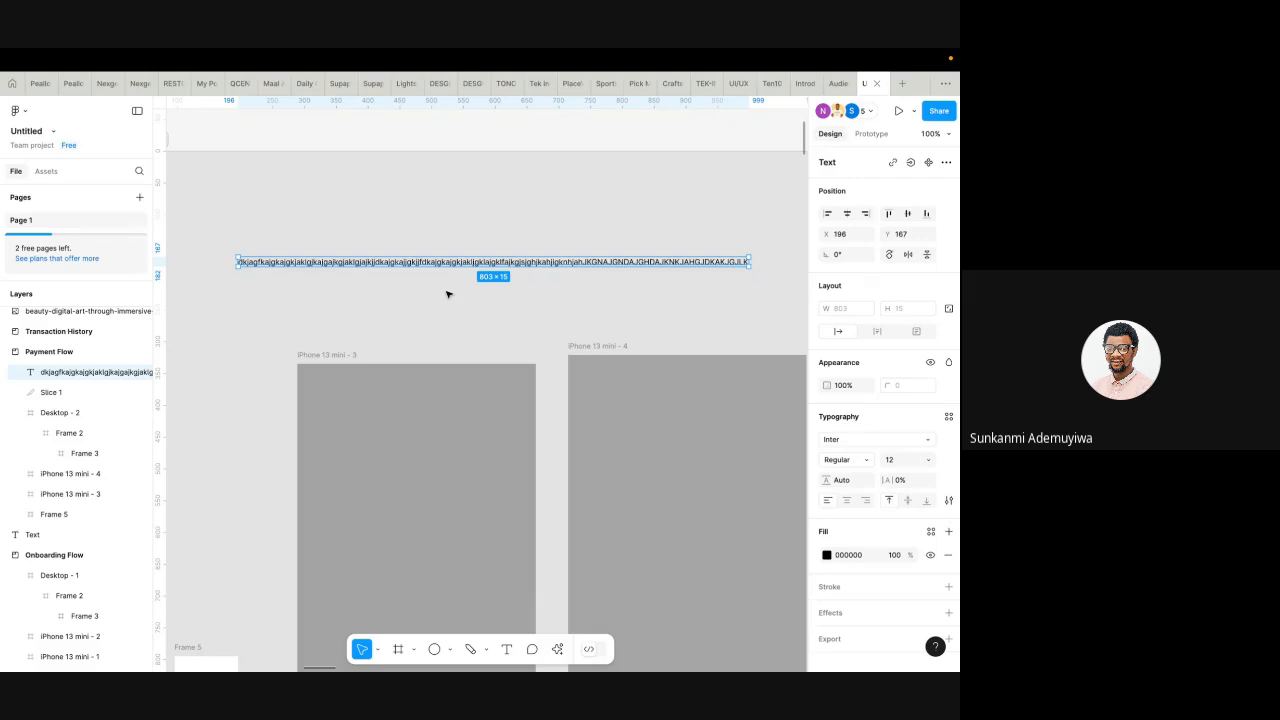
# - Start a comment in the Onboarding Flow section, just beside the Desktop - 1 frame, and mention a collaborator in it
pyautogui.scroll(-5, 474, 363)
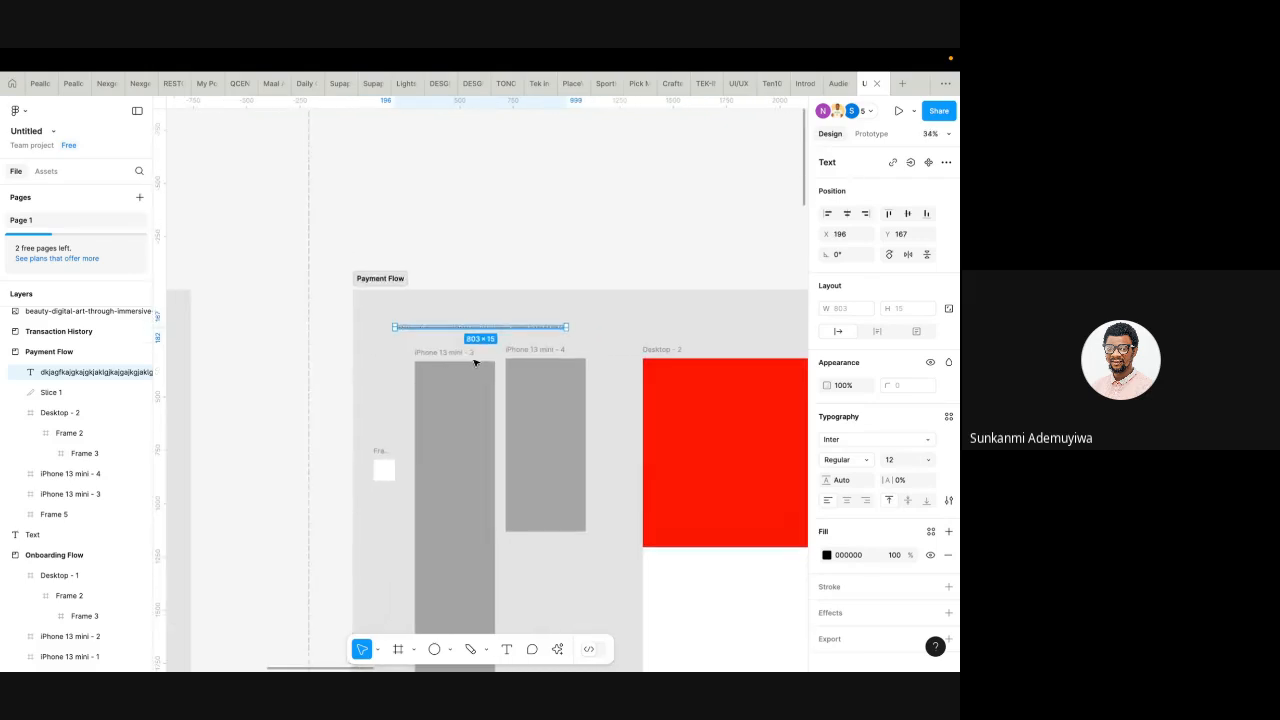
pyautogui.hscroll(5, 474, 363)
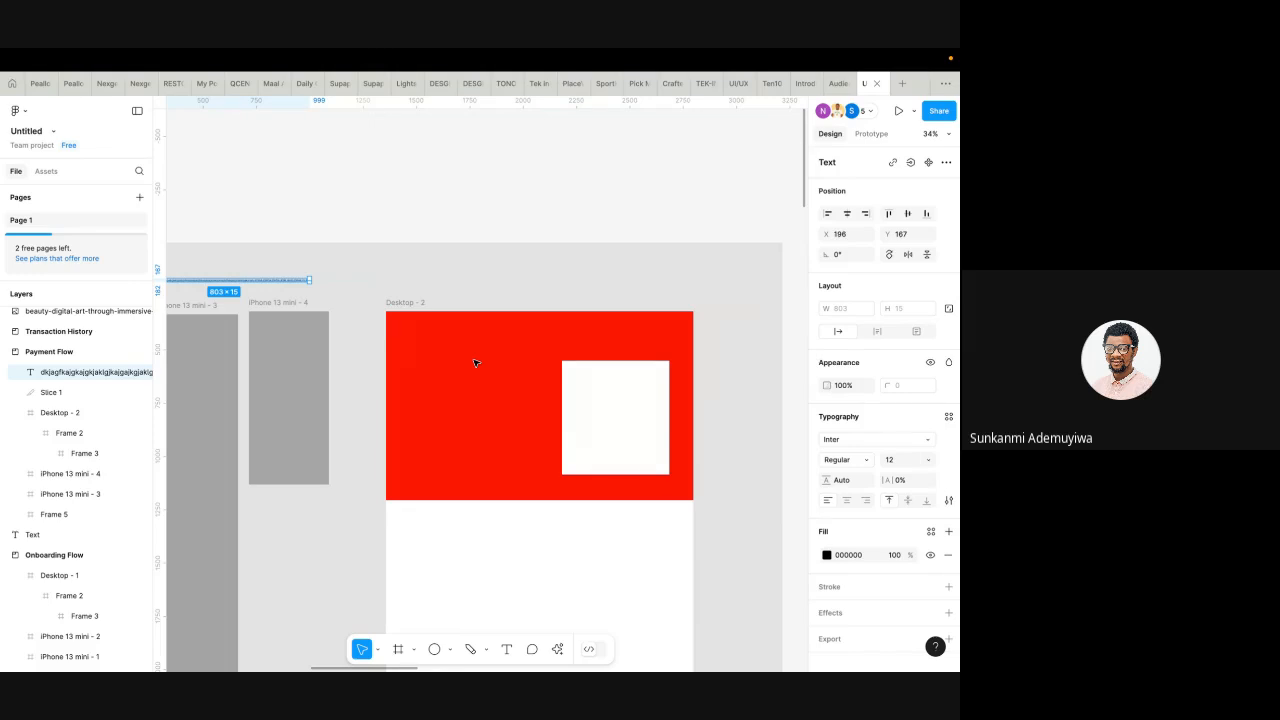
pyautogui.scroll(-5, 475, 363)
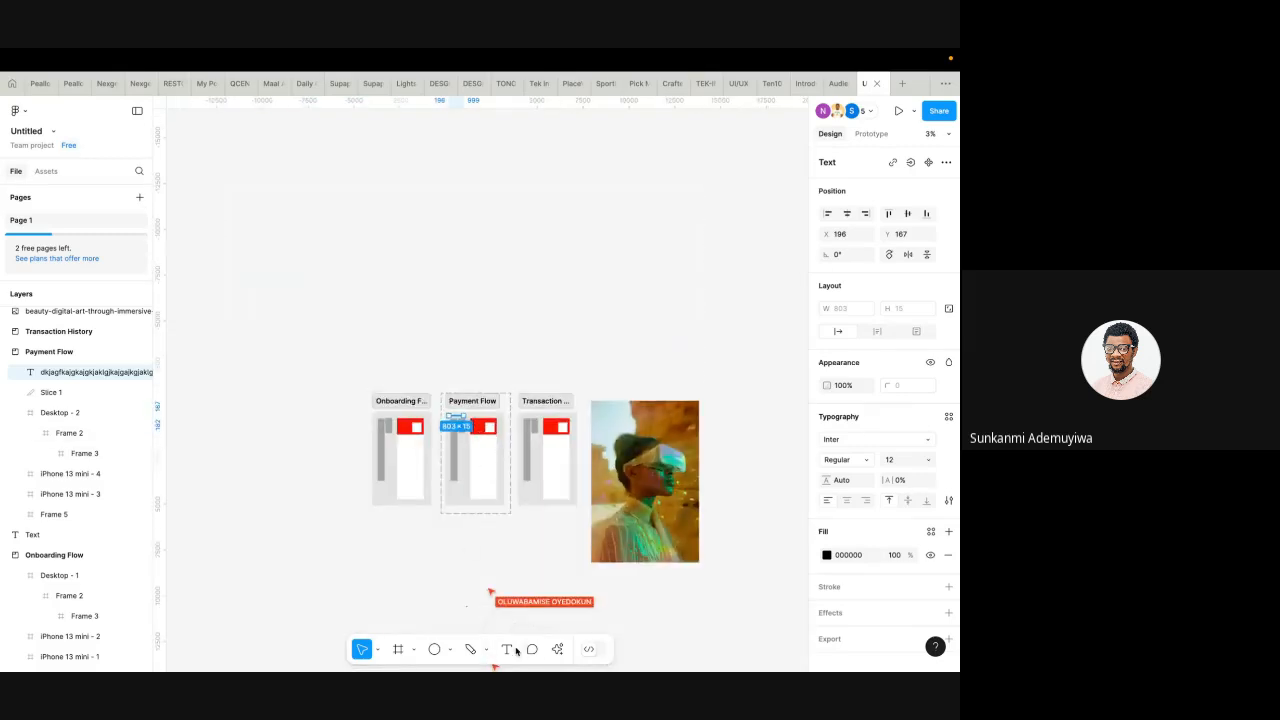
pyautogui.click(507, 650)
pyautogui.click(530, 652)
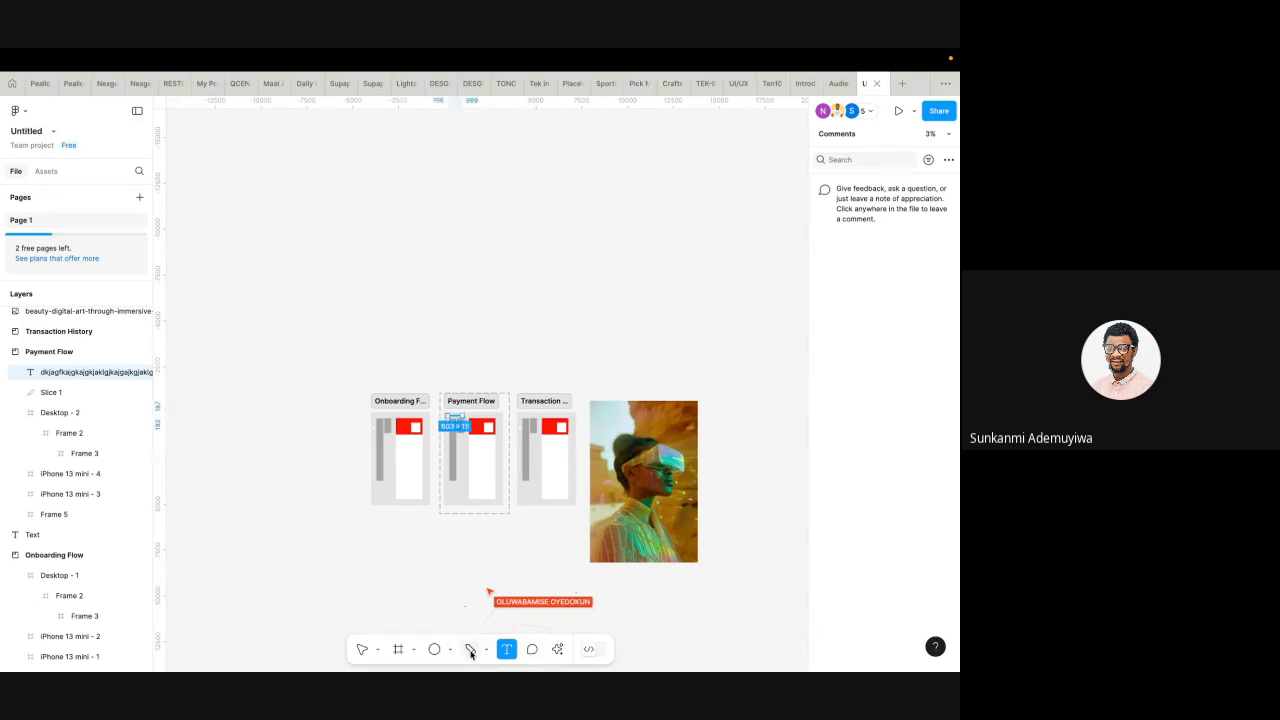
pyautogui.click(533, 652)
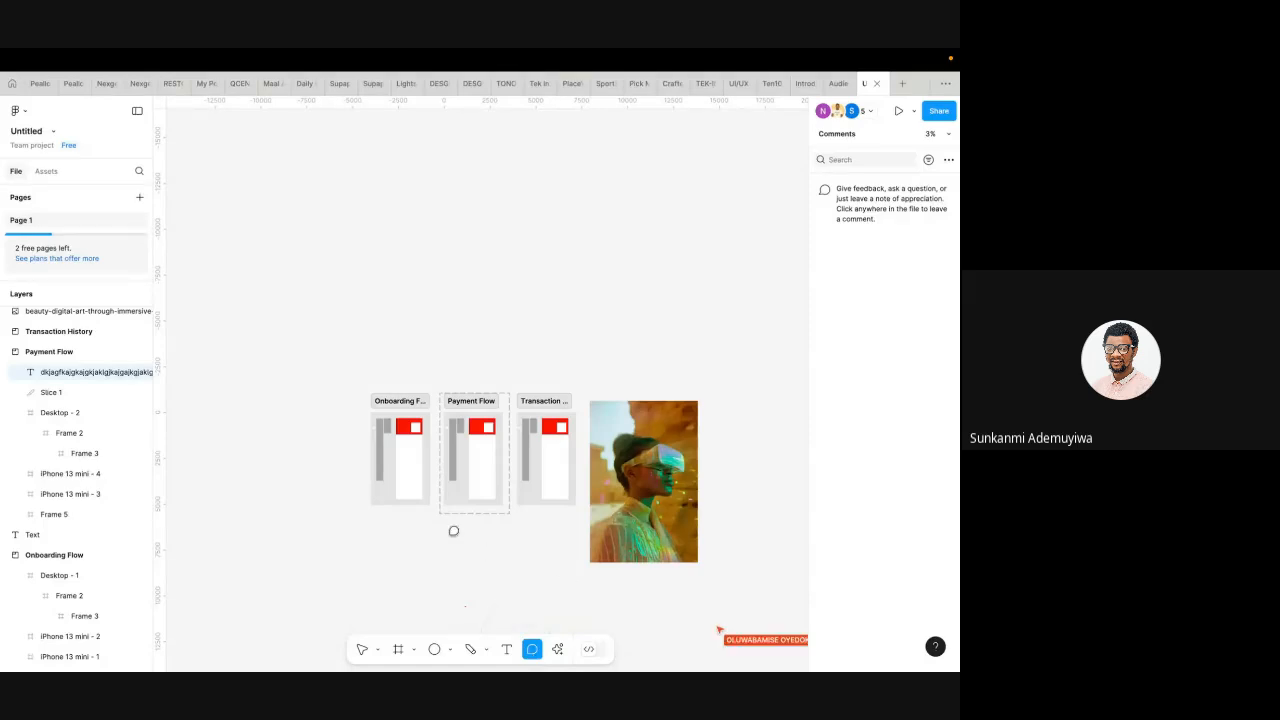
pyautogui.scroll(3, 455, 532)
pyautogui.scroll(2, 362, 410)
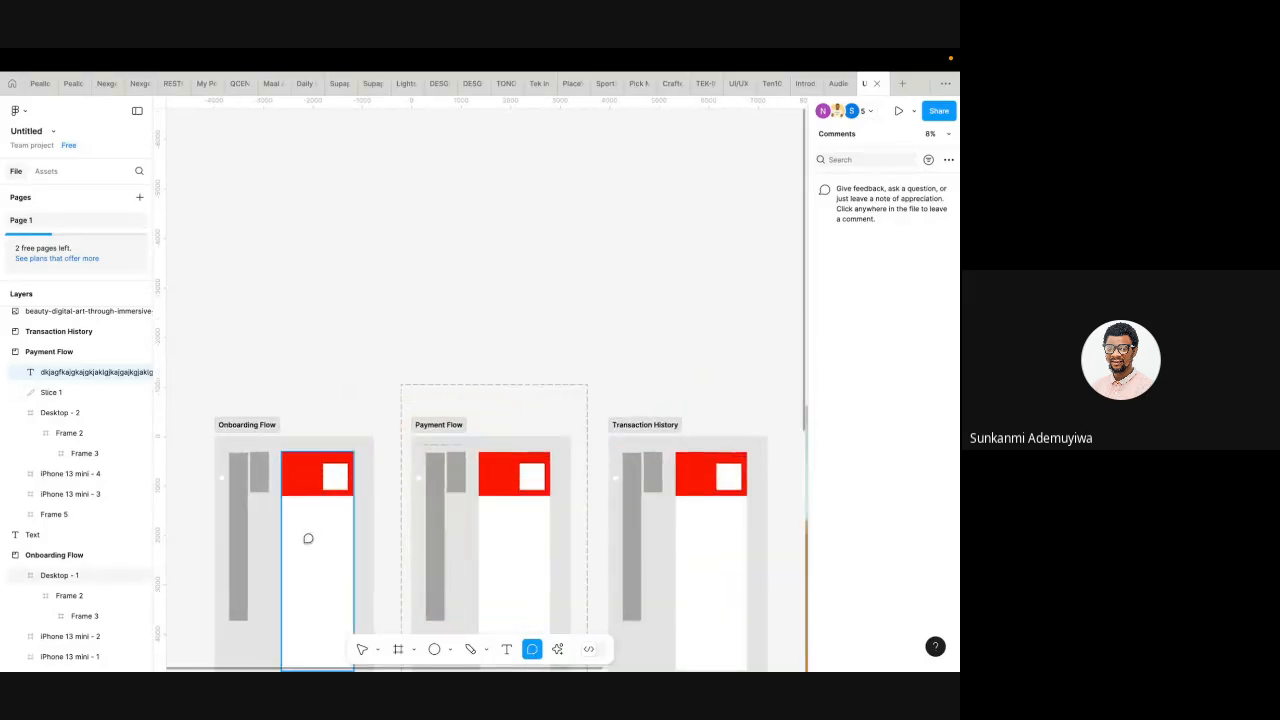
pyautogui.click(265, 540)
pyautogui.write('@')
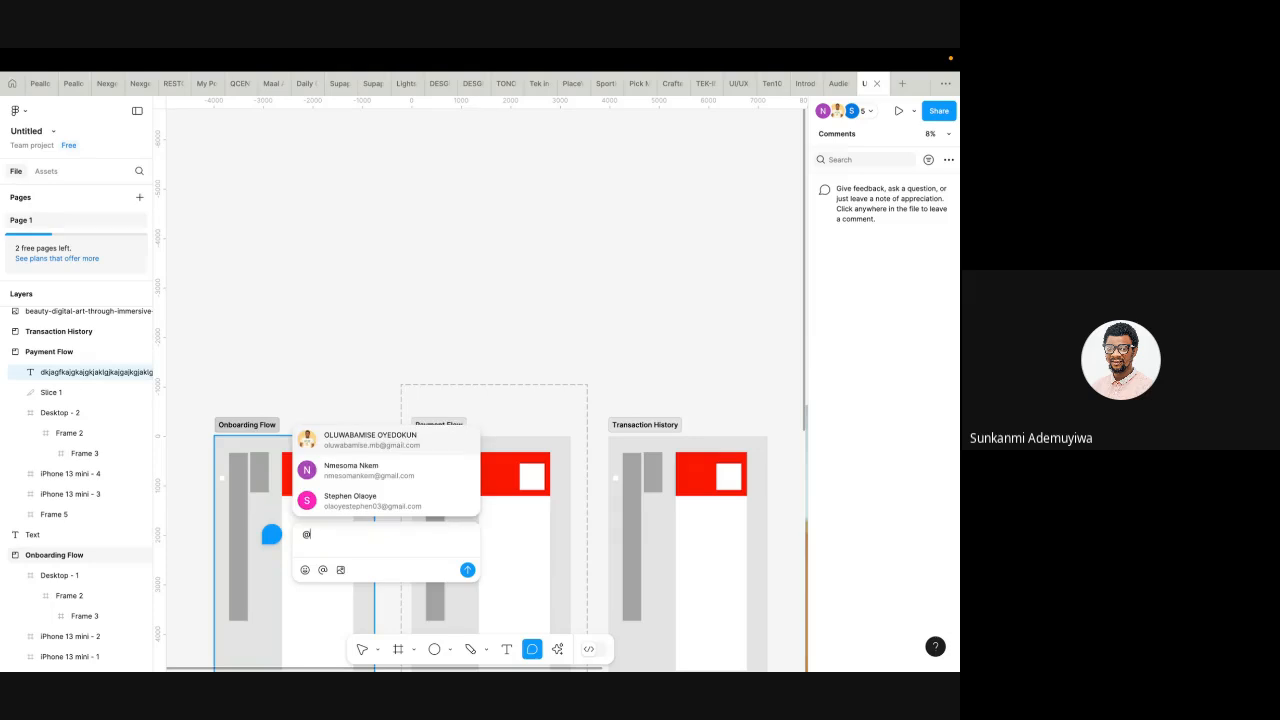
pyautogui.write('NMES')
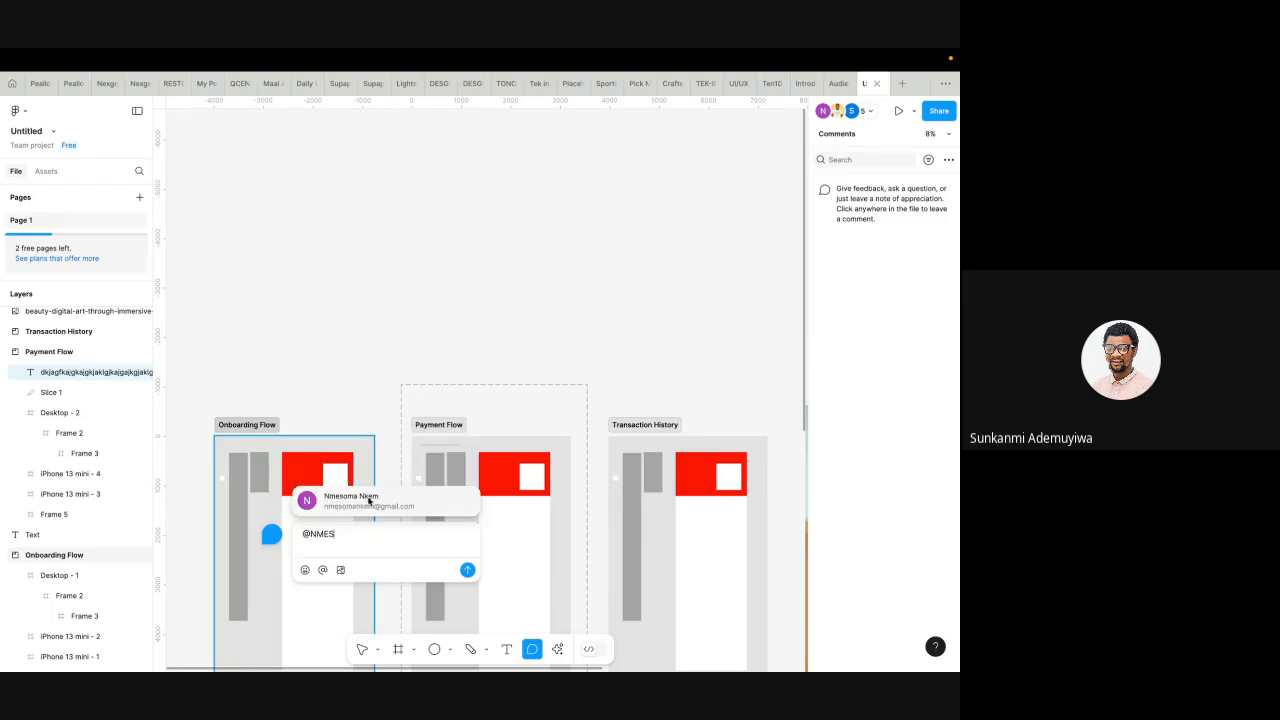
pyautogui.click(370, 501)
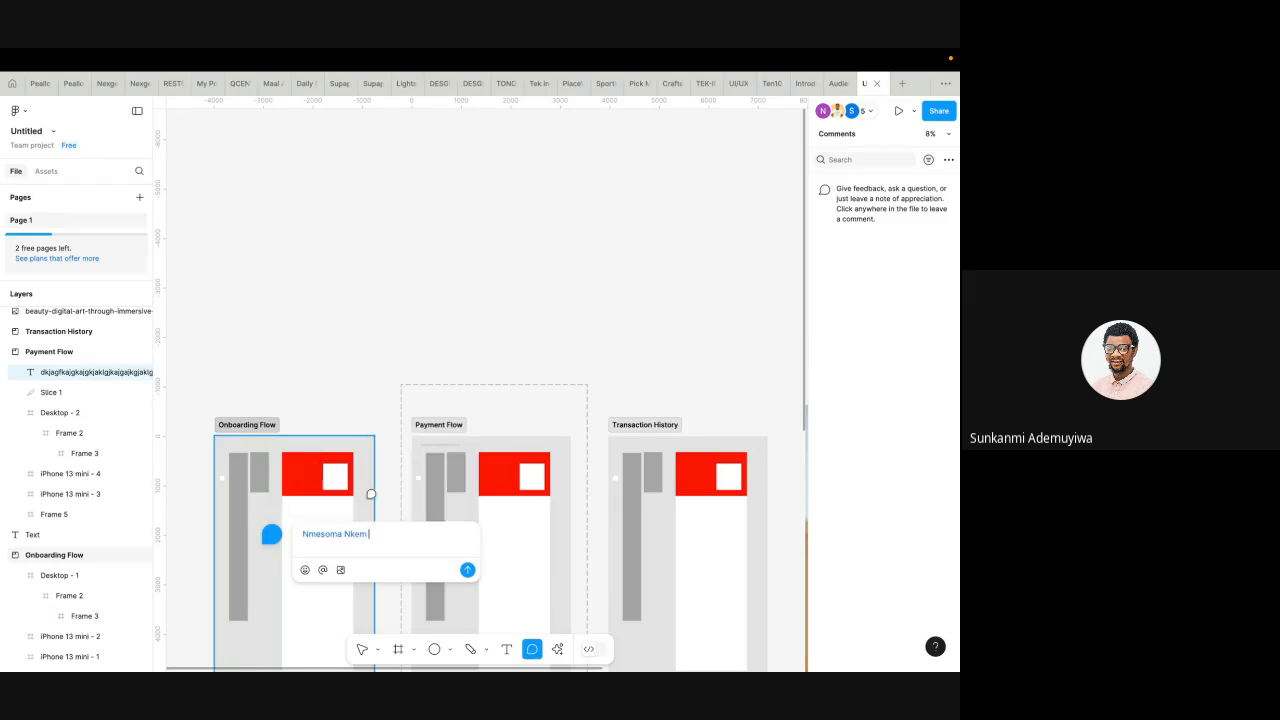
# - Complete the comment with "What does this mean please" after the mention and post it
pyautogui.write('Whats the')
pyautogui.press('BackSpace')
pyautogui.press('BackSpace')
pyautogui.press('BackSpace')
pyautogui.press('BackSpace')
pyautogui.press('BackSpace')
pyautogui.write('does this mean please')
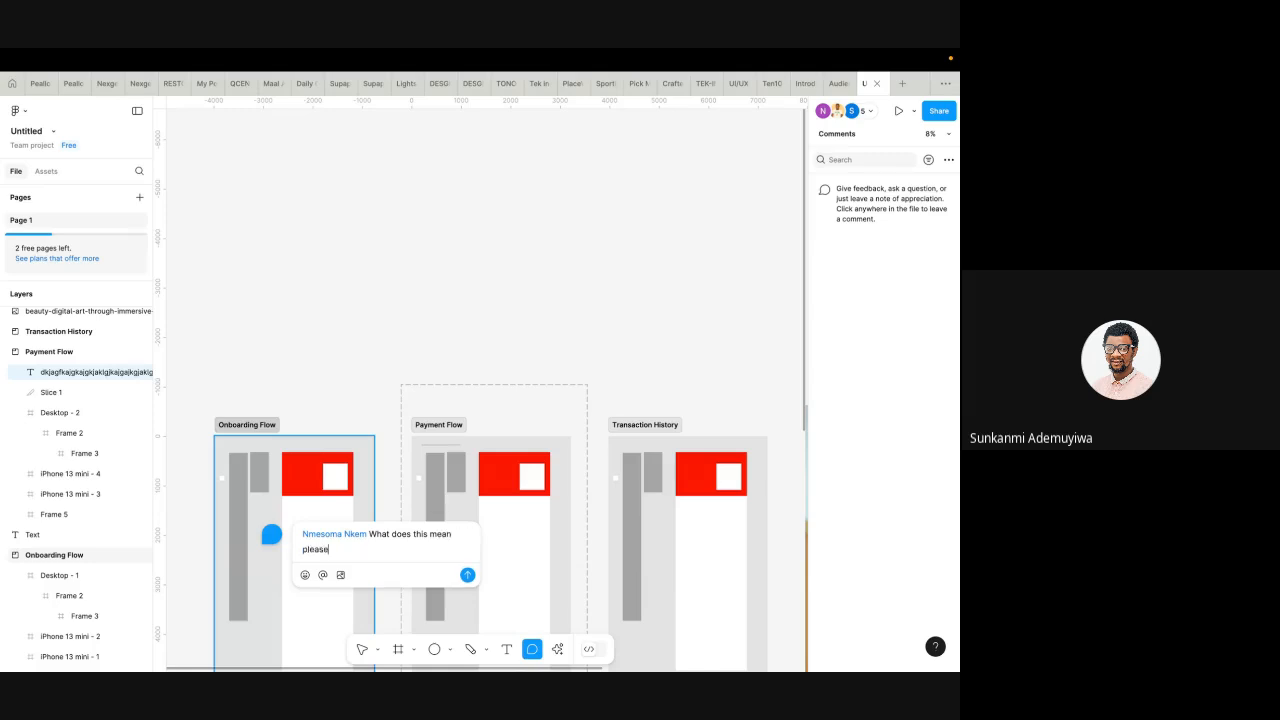
pyautogui.press('Return')
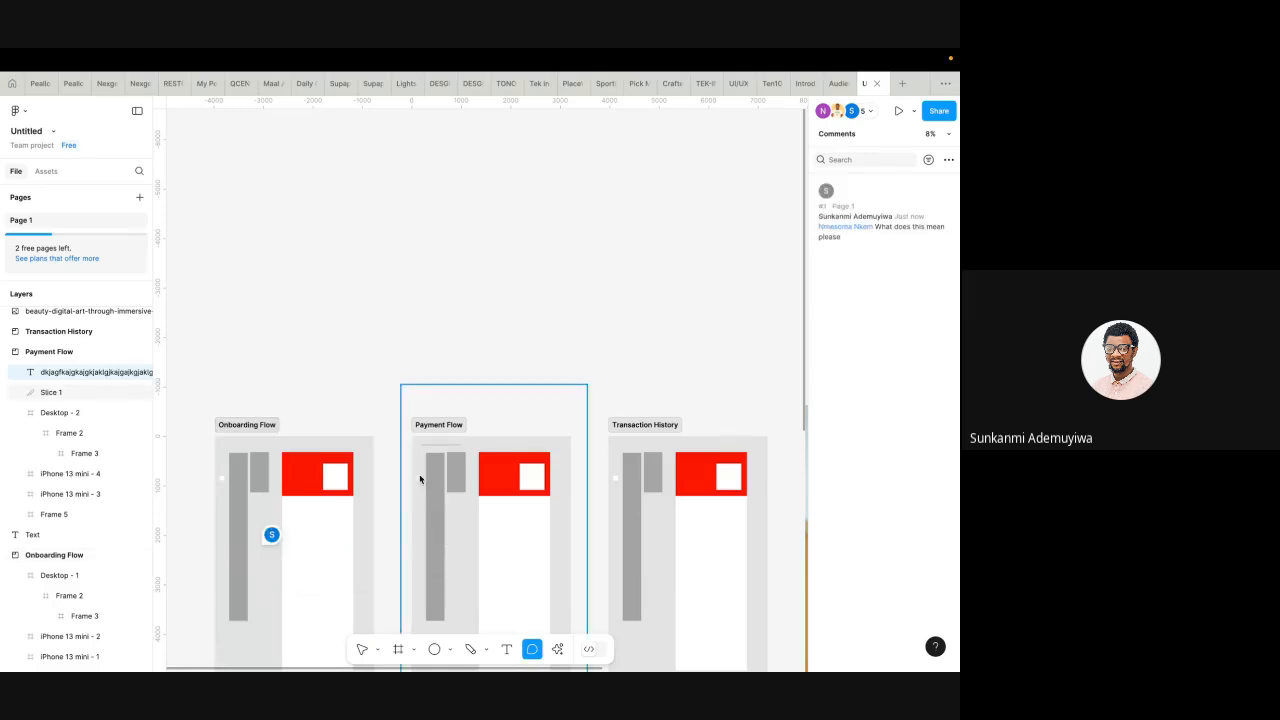
# - Open the posted comment in the Onboarding Flow section to view its thread and reply field
pyautogui.moveTo(279, 546)
pyautogui.scroll(3, 279, 546)
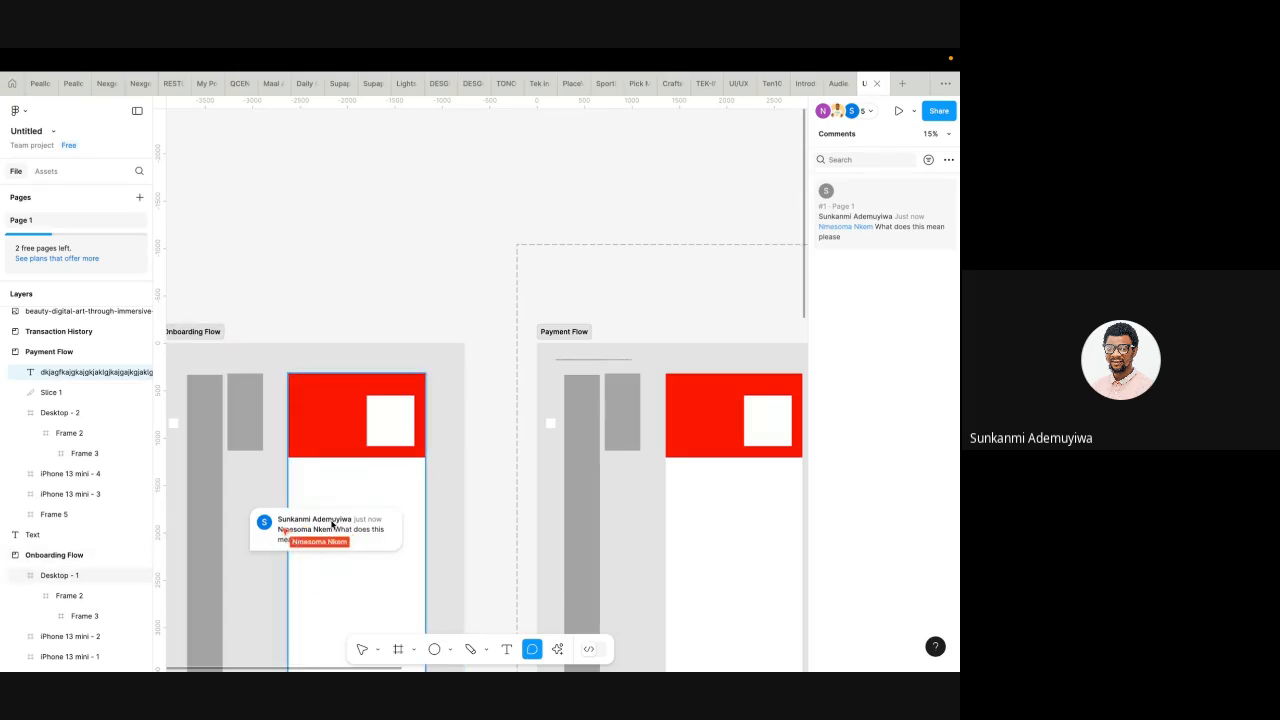
pyautogui.click(337, 530)
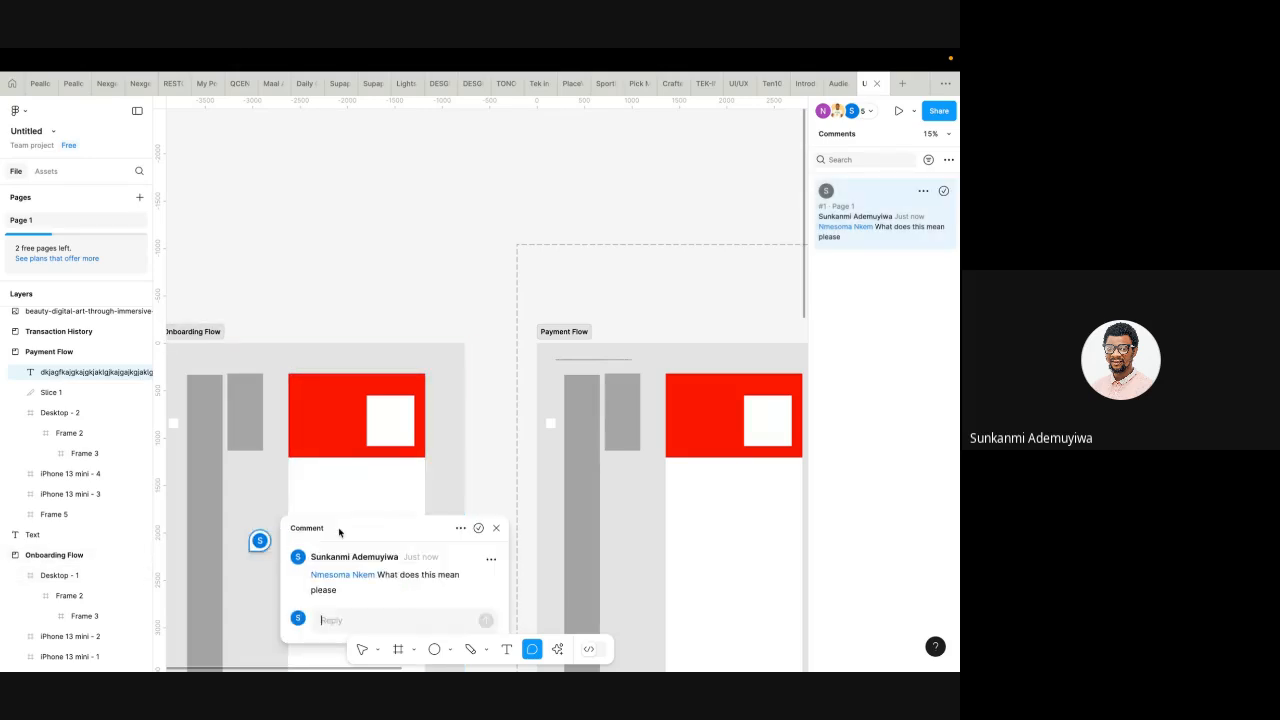
pyautogui.scroll(-5, 346, 370)
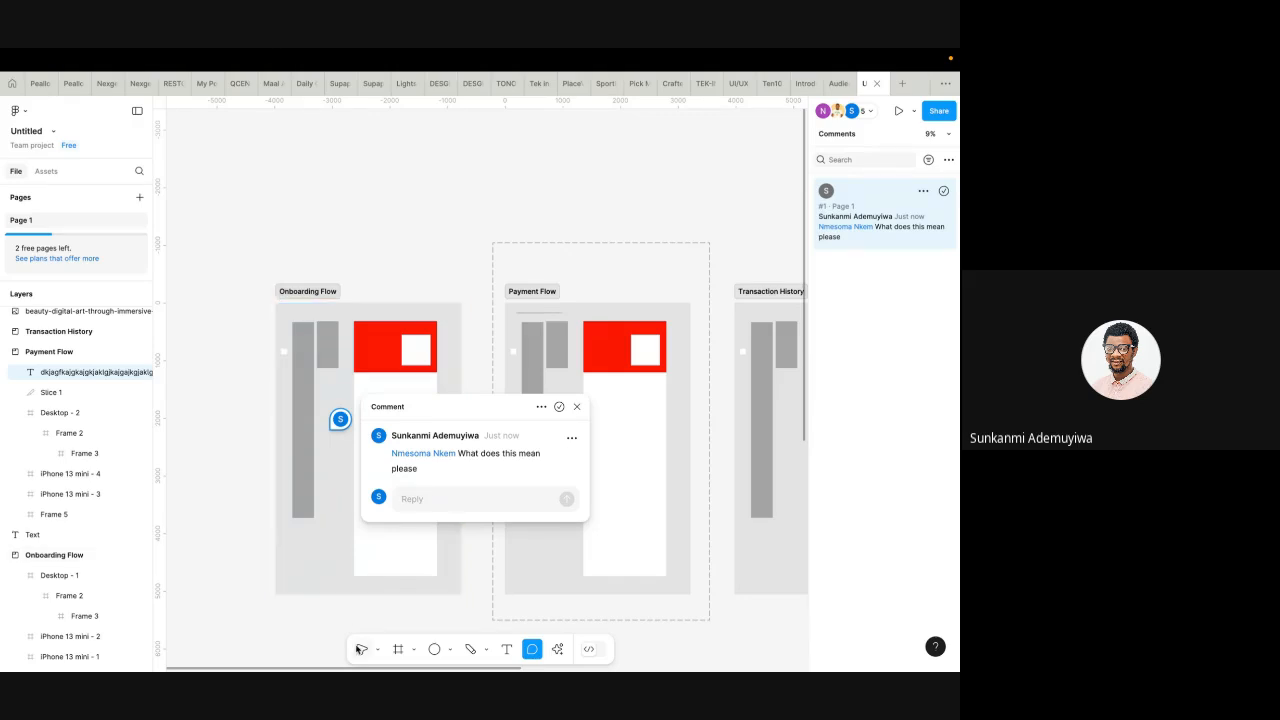
# - Close the comment thread, return to the Move tool, and reopen the Onboarding Flow comment to read the collaborator's reply
pyautogui.click(360, 649)
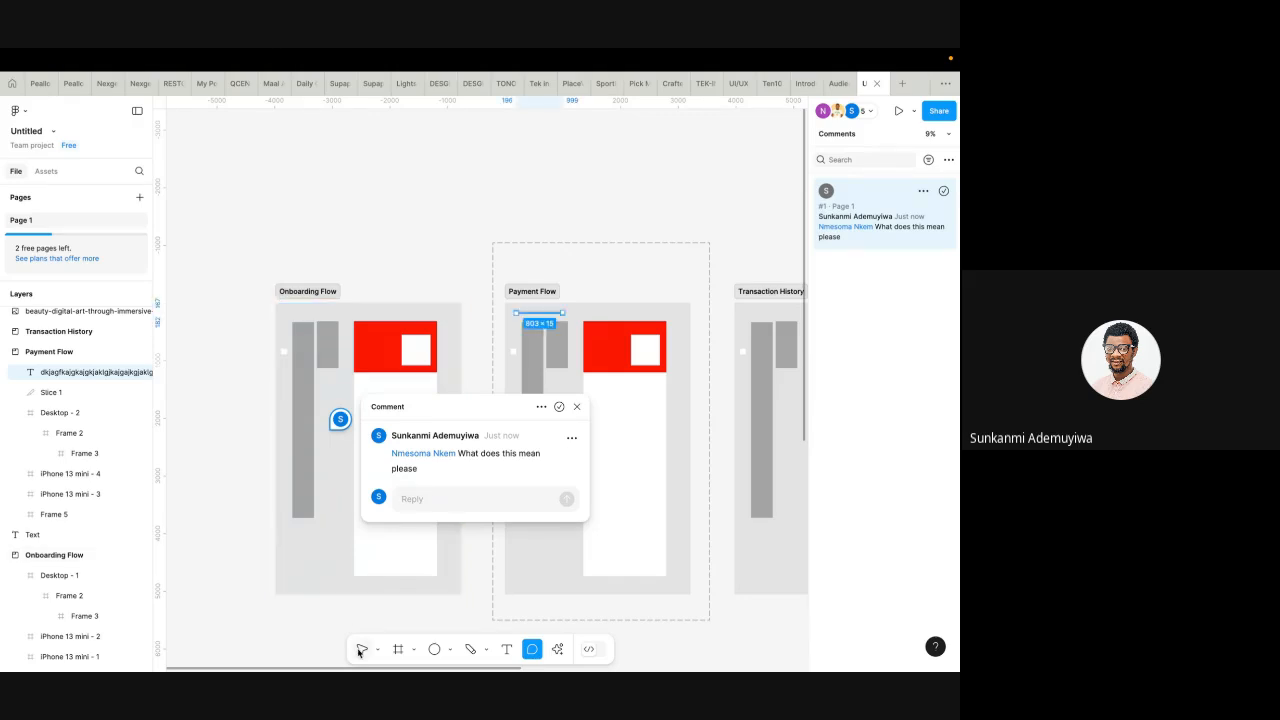
pyautogui.click(401, 263)
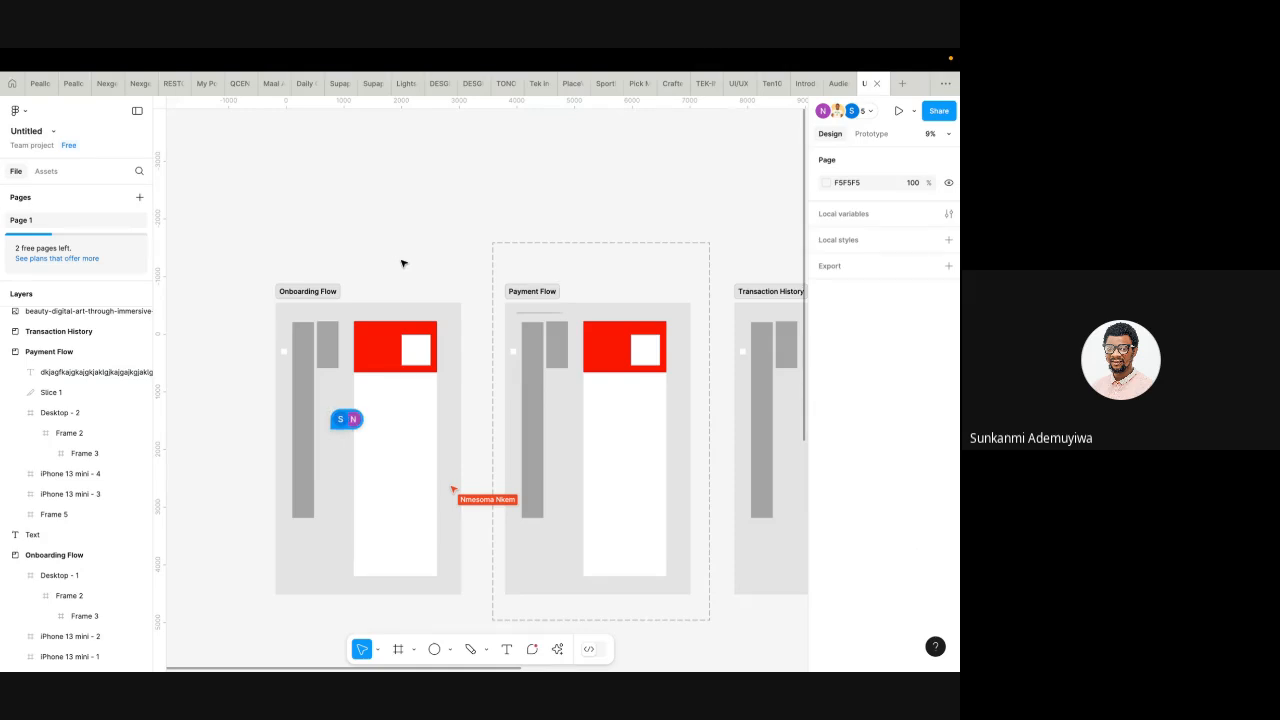
pyautogui.click(346, 419)
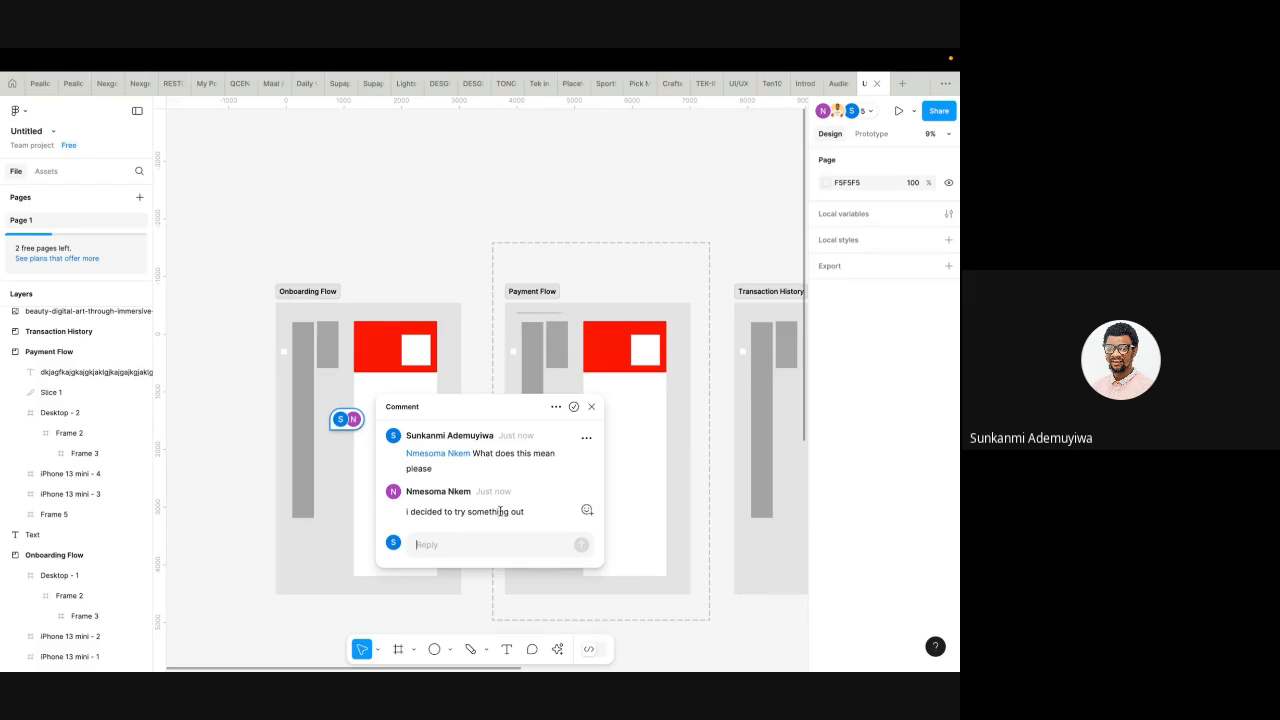
pyautogui.click(446, 265)
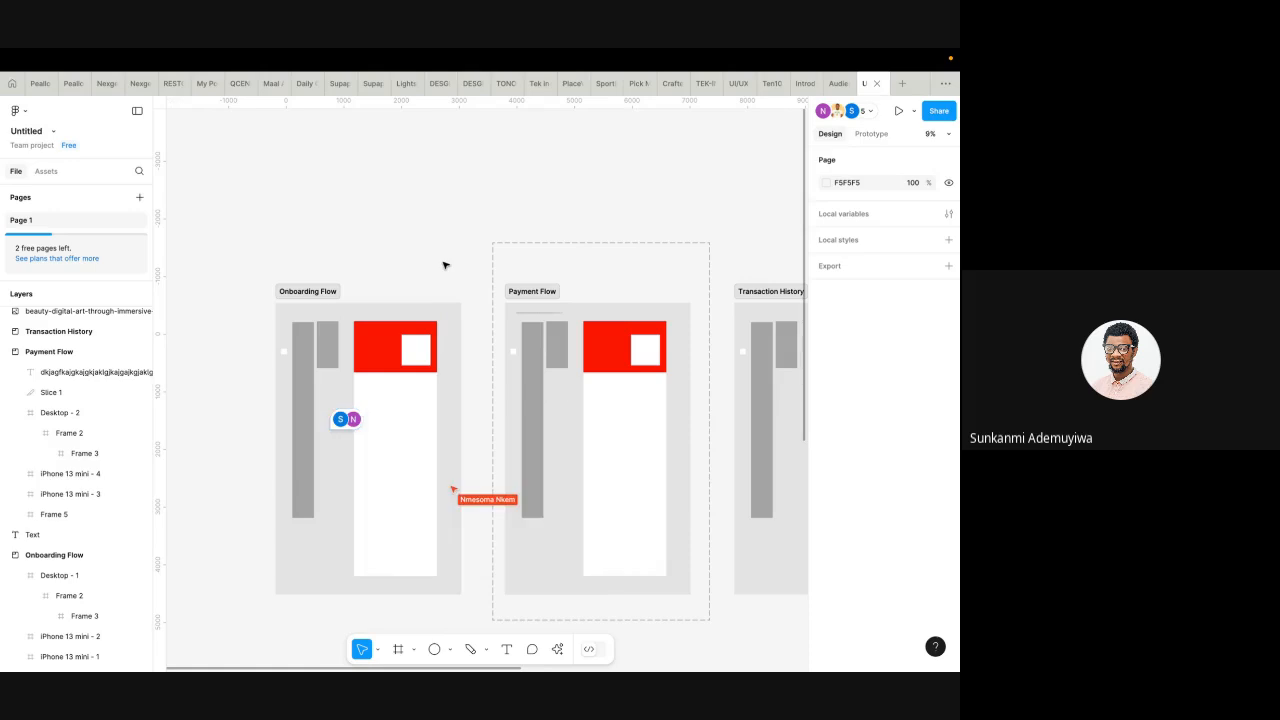
# - Send the cursor chat message "Let's do this together guys" on the canvas and carry it over the Onboarding Flow section
pyautogui.press('/')
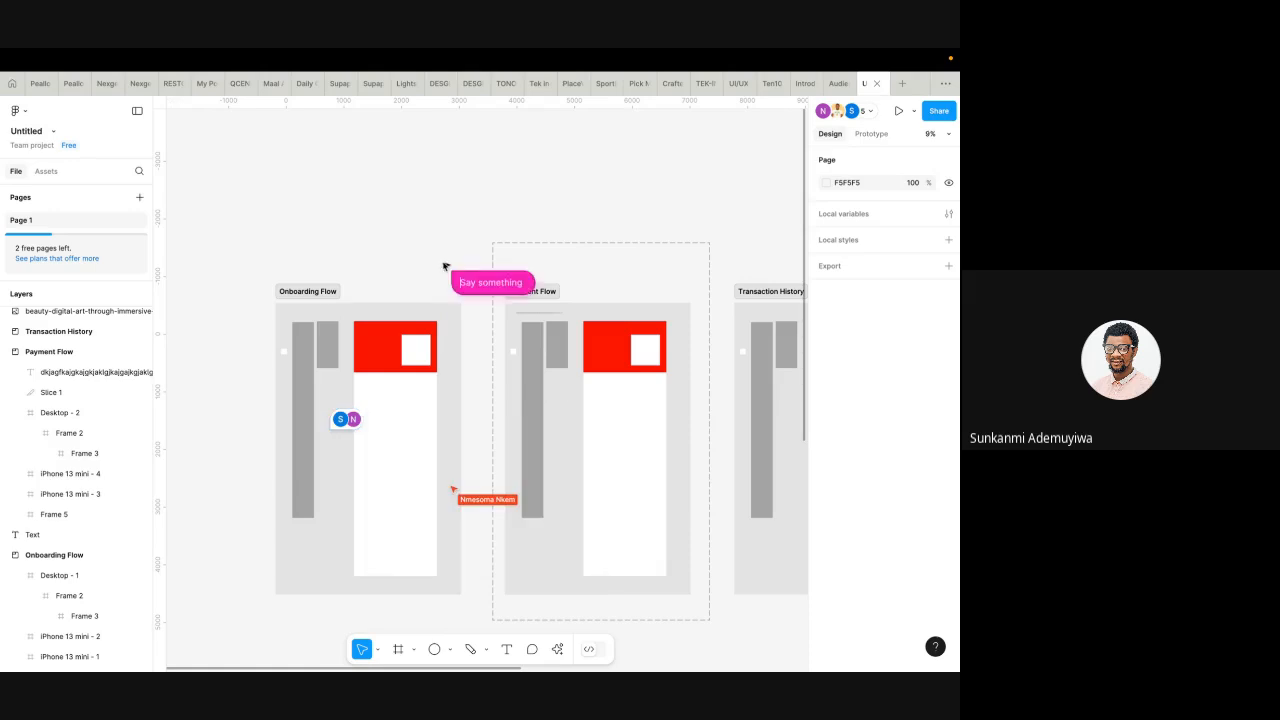
pyautogui.write('S')
pyautogui.press('BackSpace')
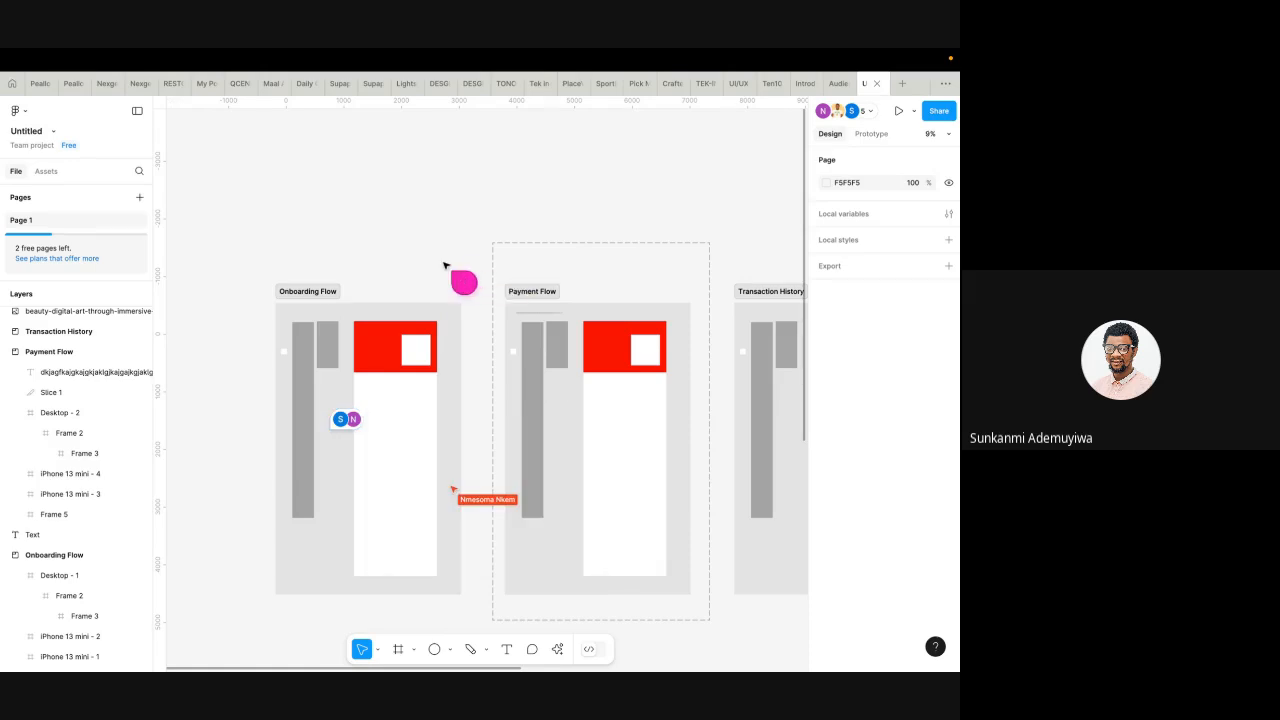
pyautogui.write("Let's do this together guys")
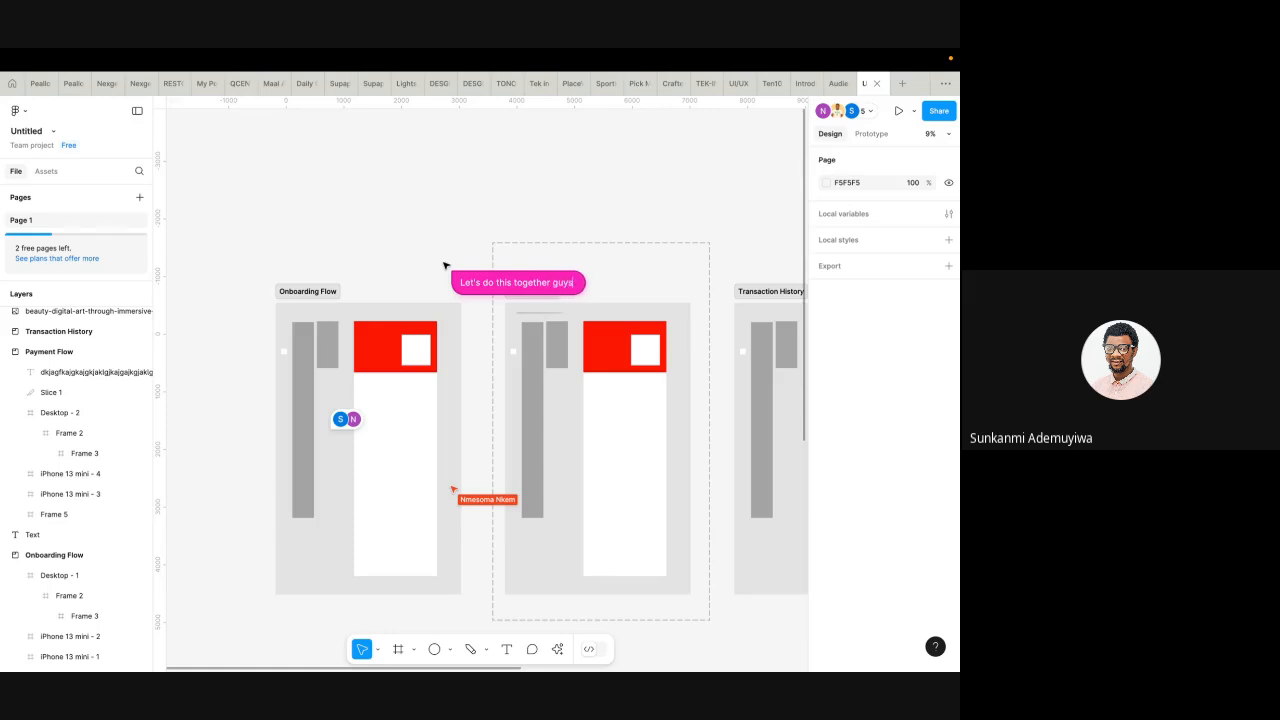
pyautogui.moveTo(431, 386)
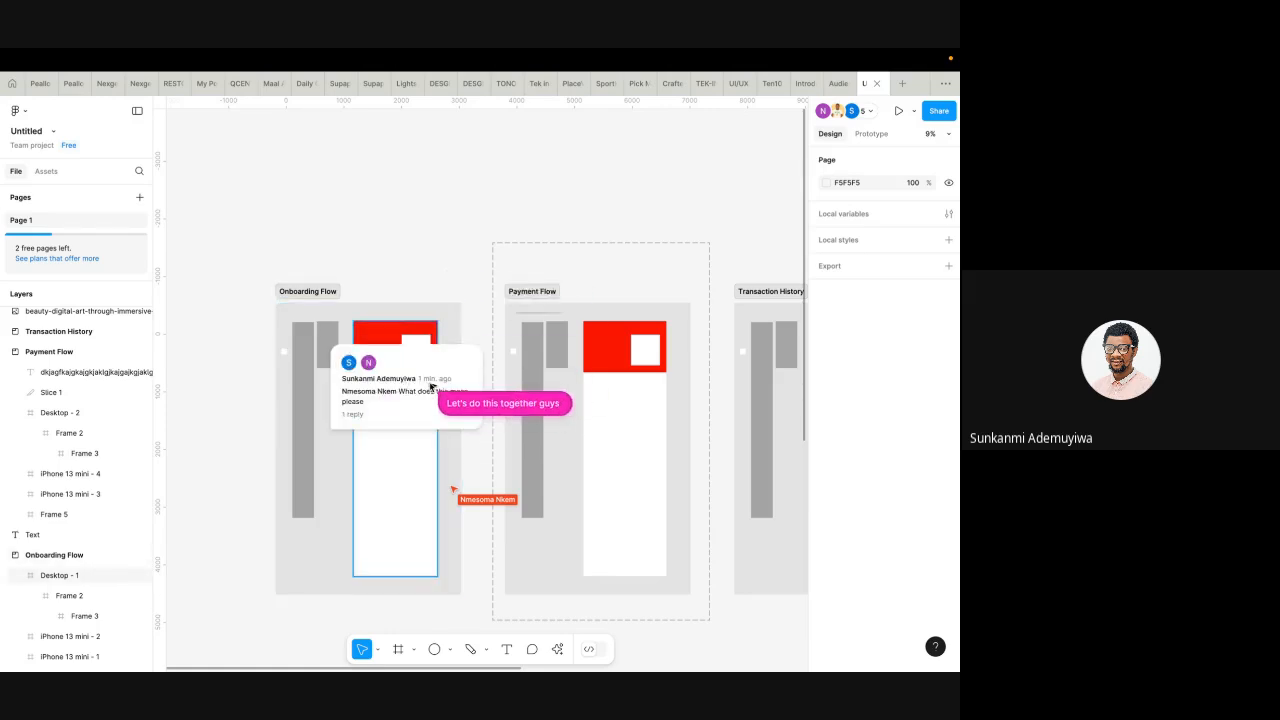
# - Examine the three flow sections at different zoom levels and review the Onboarding Flow comment thread once more
pyautogui.scroll(3, 406, 297)
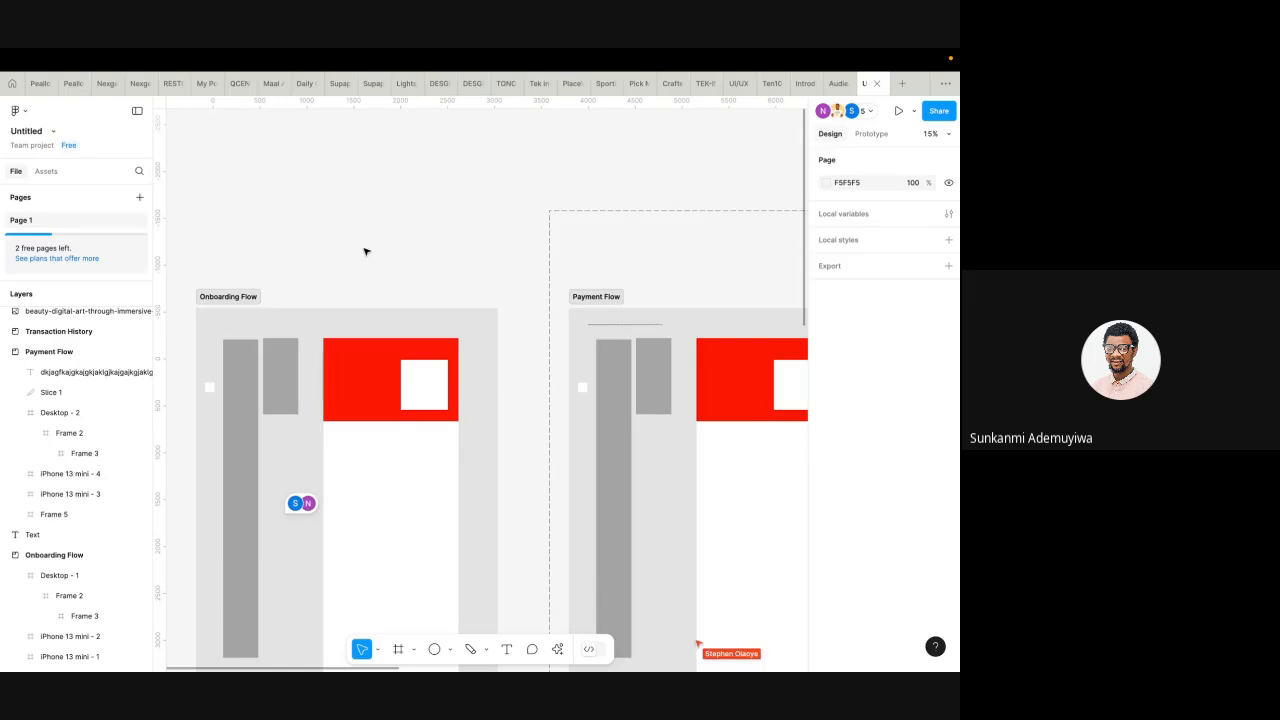
pyautogui.scroll(-5, 354, 262)
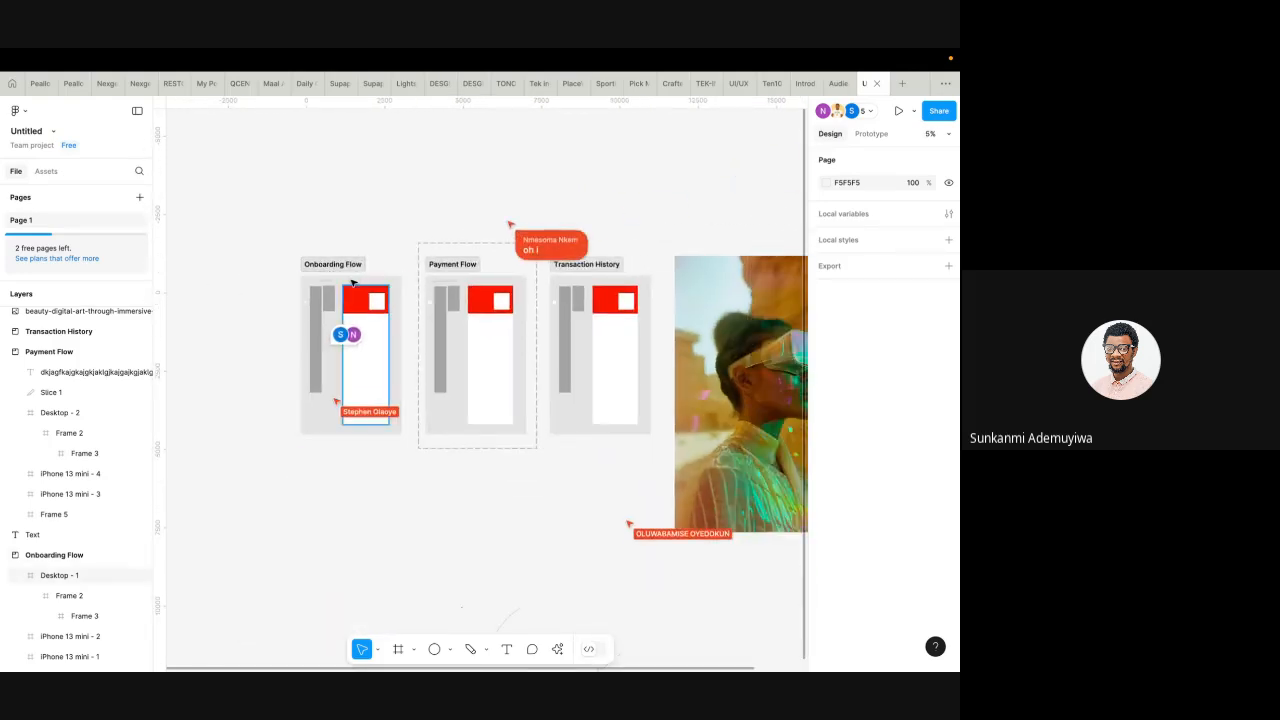
pyautogui.scroll(3, 551, 268)
pyautogui.scroll(-3, 553, 266)
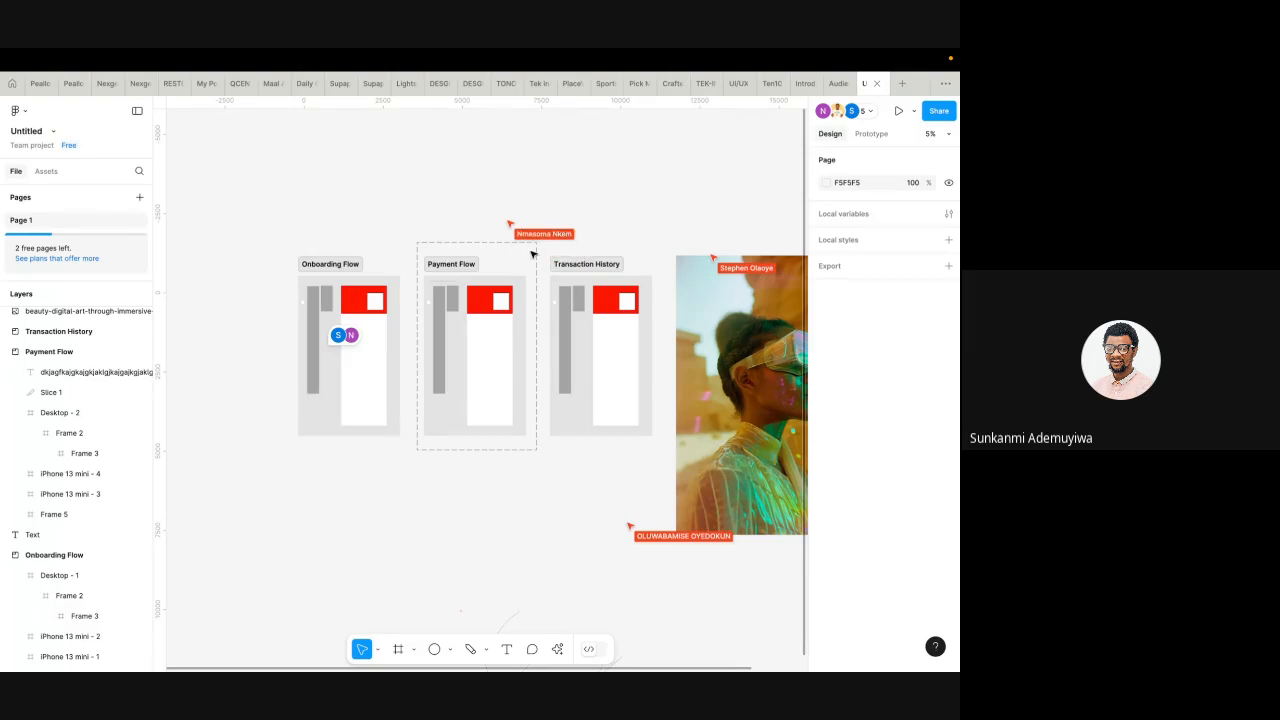
pyautogui.click(381, 316)
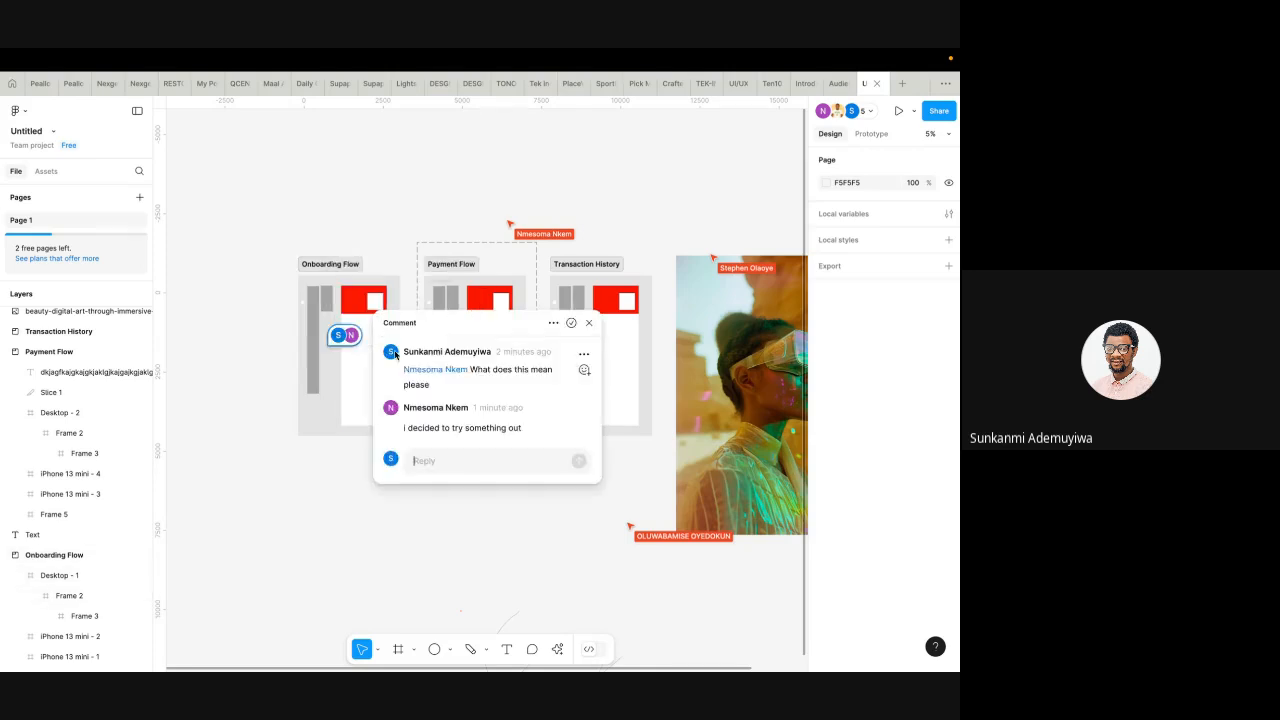
pyautogui.scroll(3, 385, 338)
pyautogui.scroll(1, 357, 333)
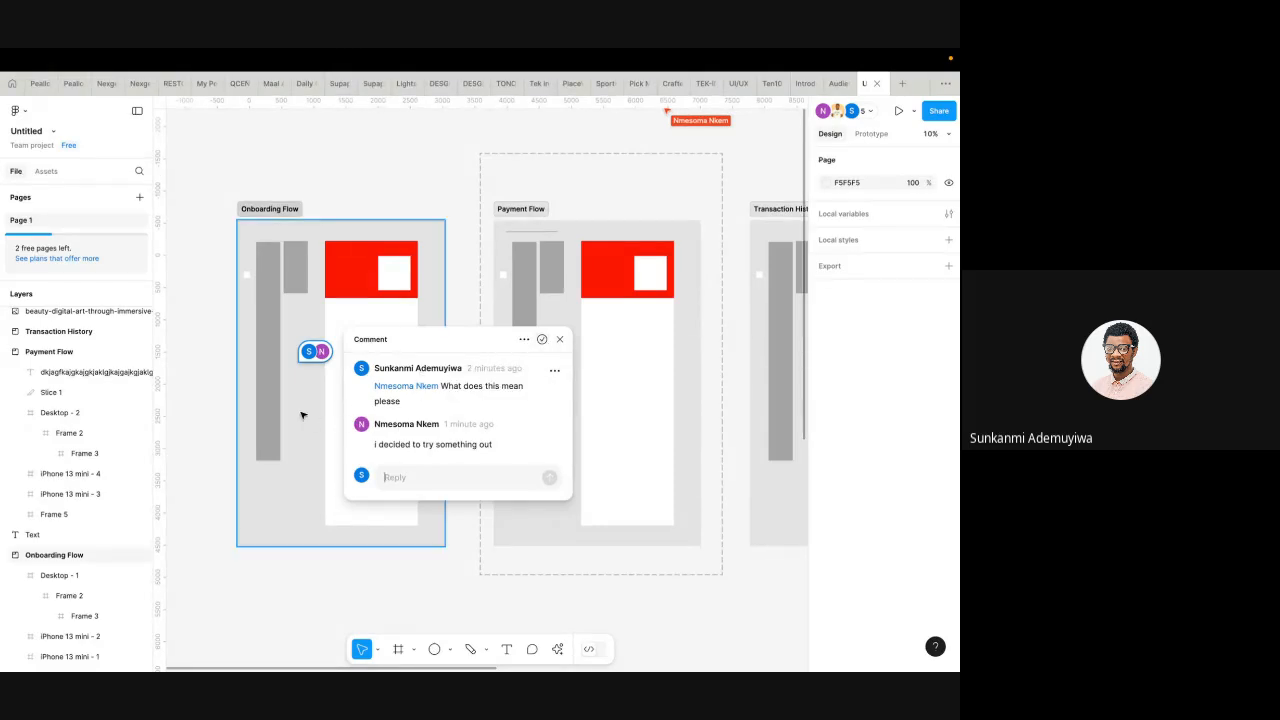
pyautogui.click(402, 214)
pyautogui.scroll(-3, 402, 214)
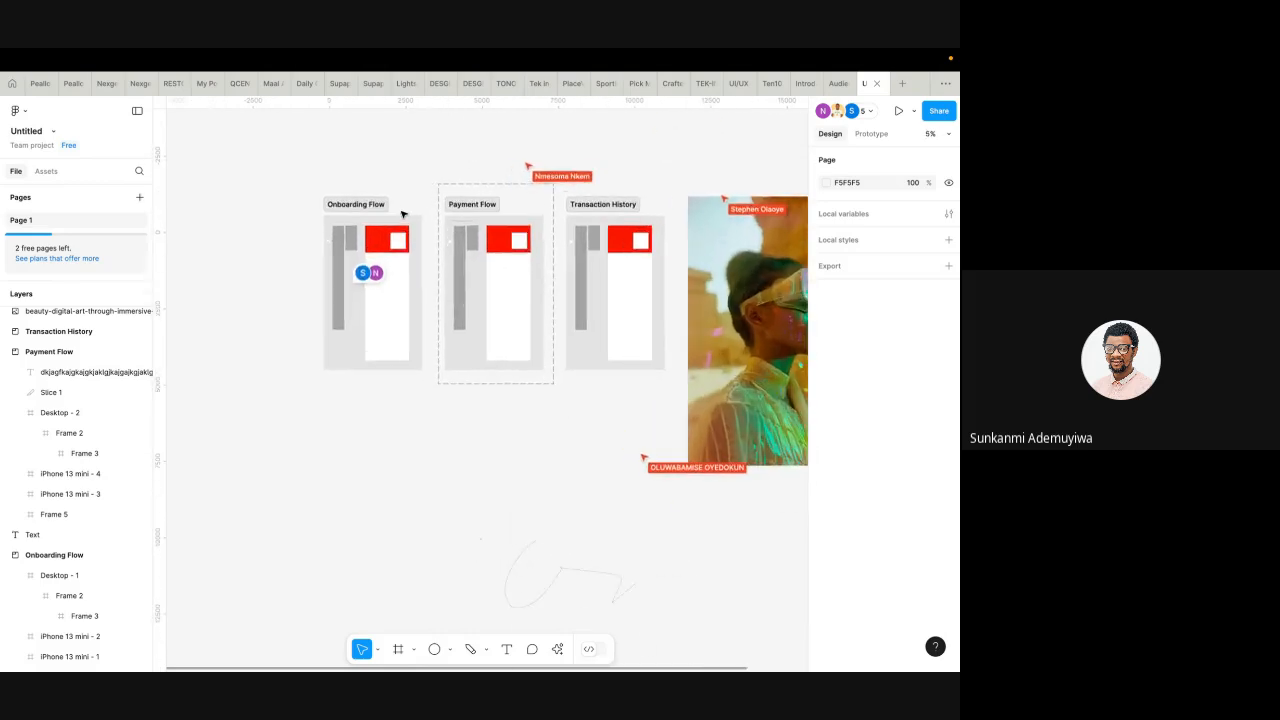
pyautogui.scroll(2, 402, 214)
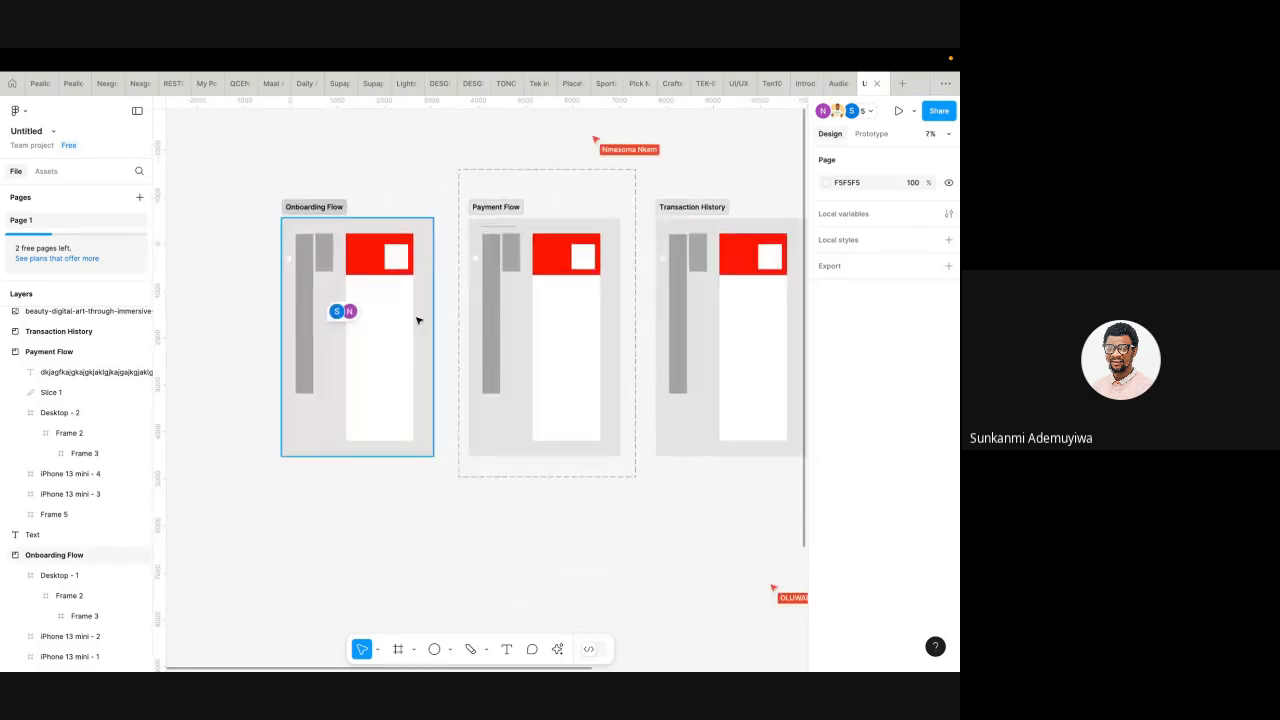
# - Look through the Actions search's assets and its plugins and widgets, and launch the Unsplash plugin
pyautogui.click(558, 648)
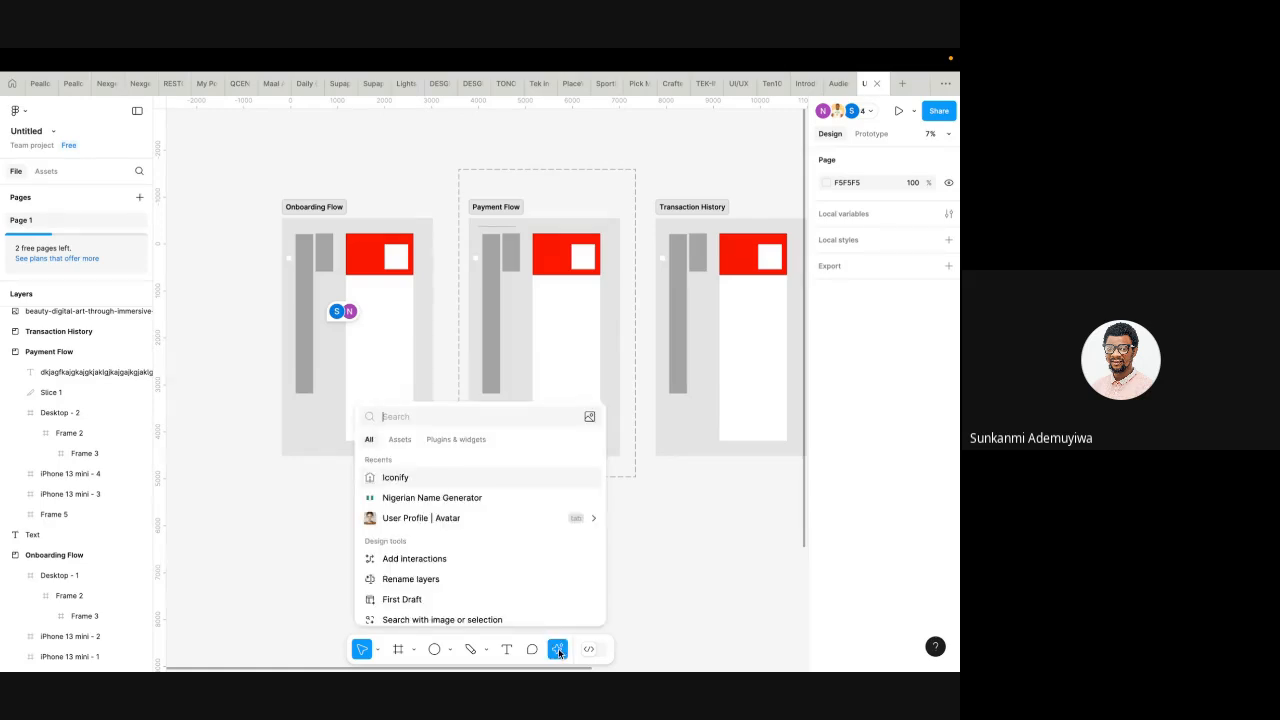
pyautogui.click(401, 440)
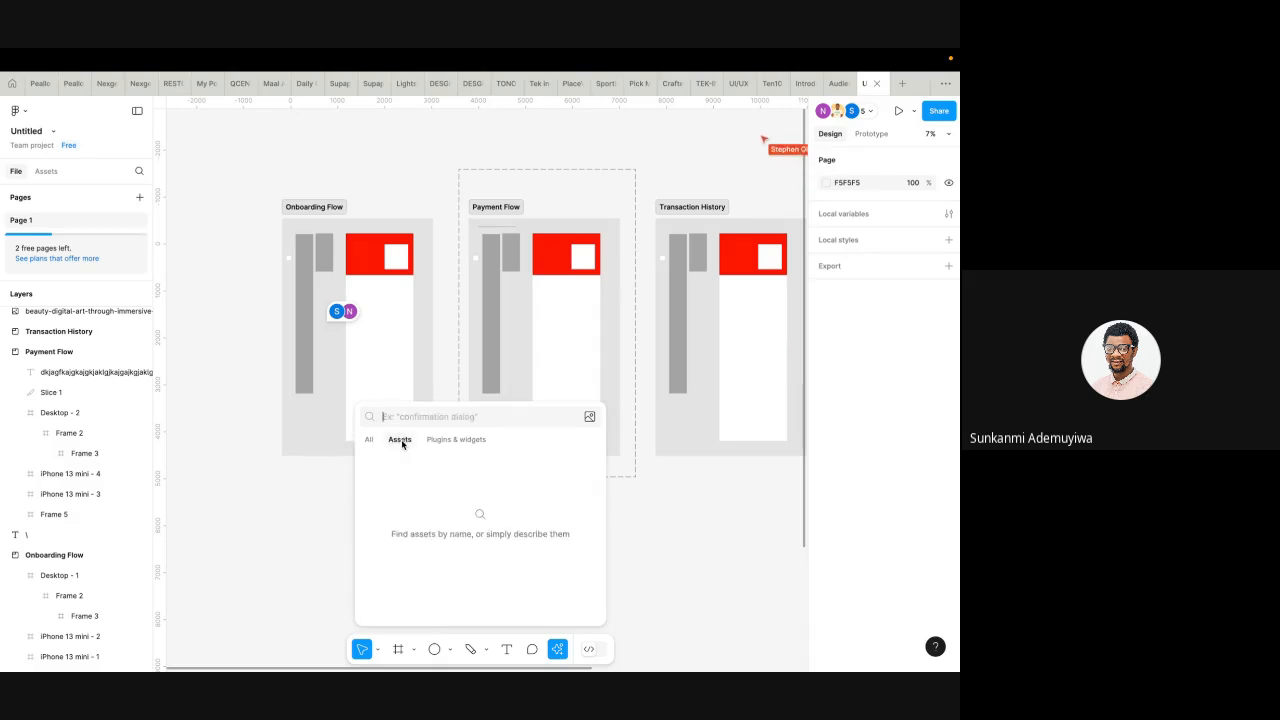
pyautogui.click(447, 441)
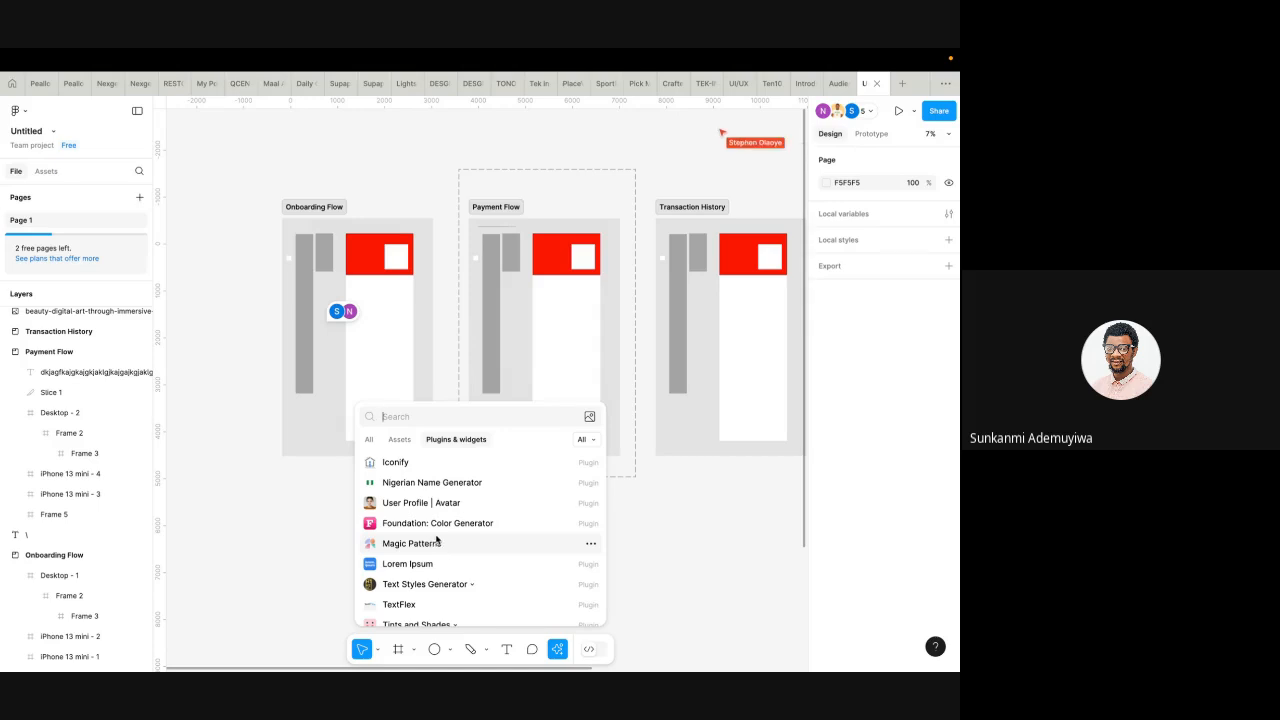
pyautogui.scroll(-3, 407, 486)
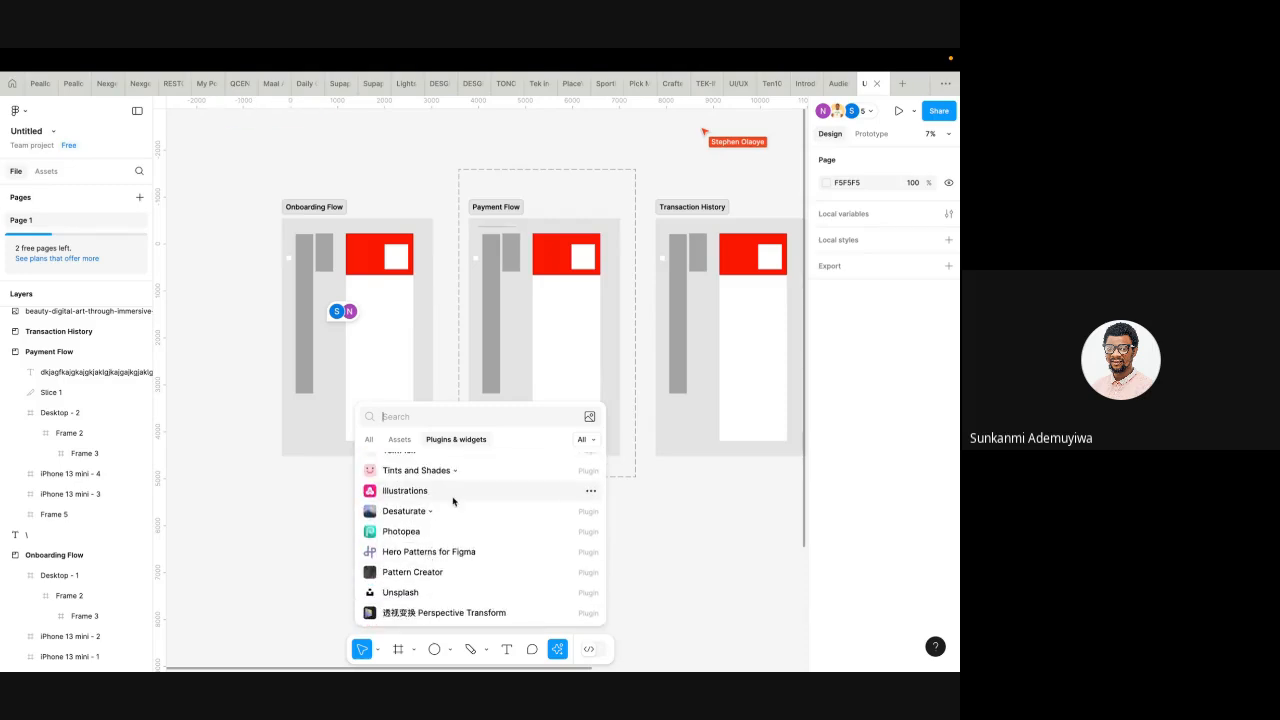
pyautogui.scroll(-10, 414, 590)
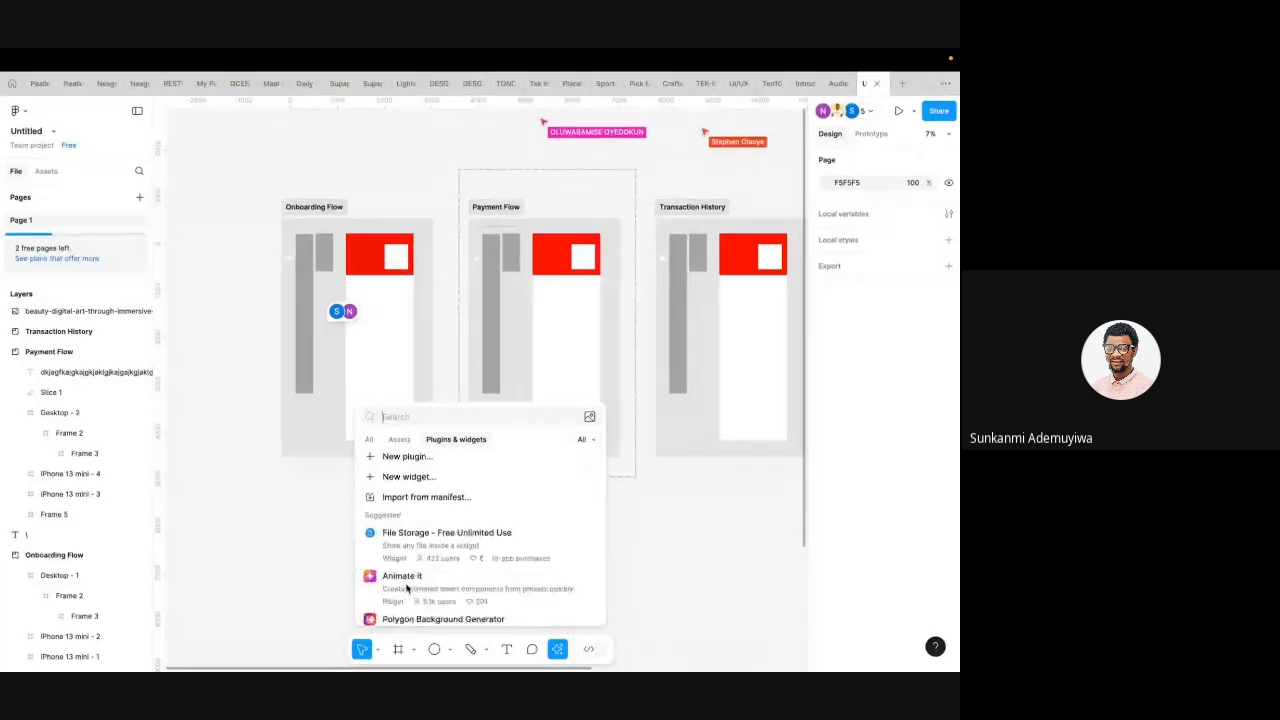
pyautogui.scroll(8, 407, 589)
pyautogui.scroll(-1, 407, 589)
pyautogui.click(408, 569)
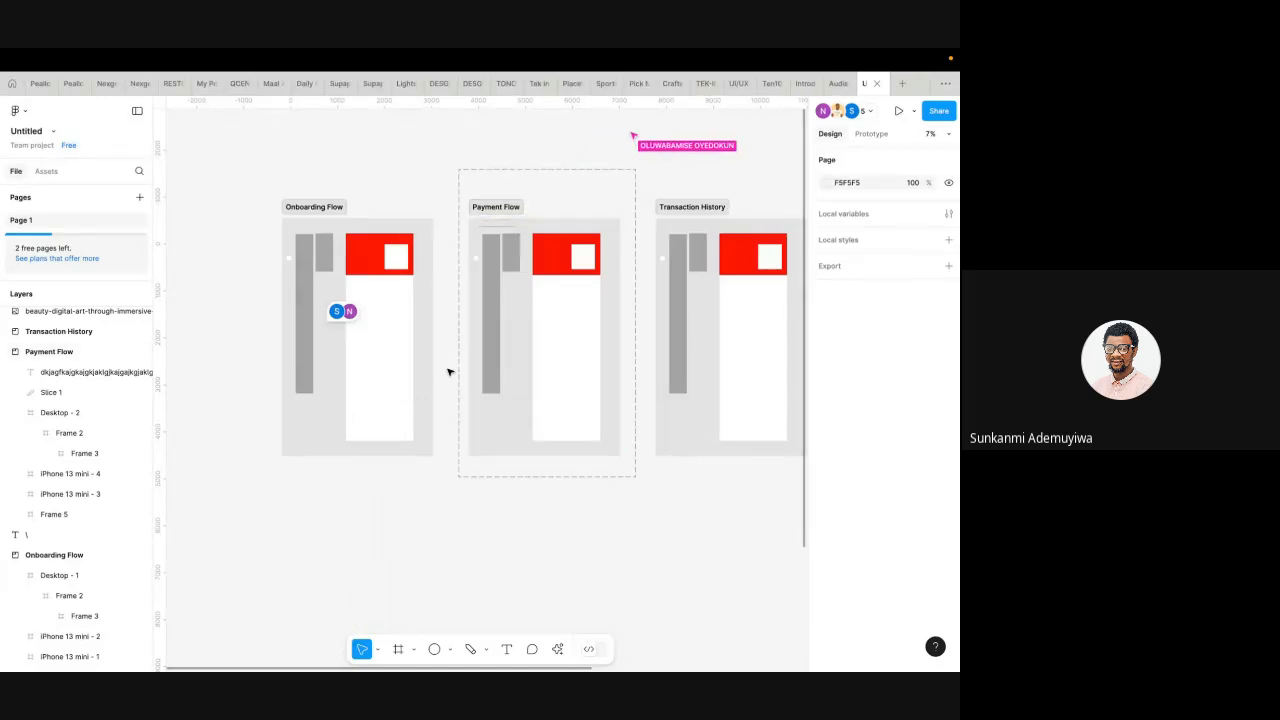
# - Fill the white Frame 3 inside Desktop - 1 with Unsplash's technology photo of two people using a laptop
pyautogui.click(400, 256)
pyautogui.scroll(4, 400, 256)
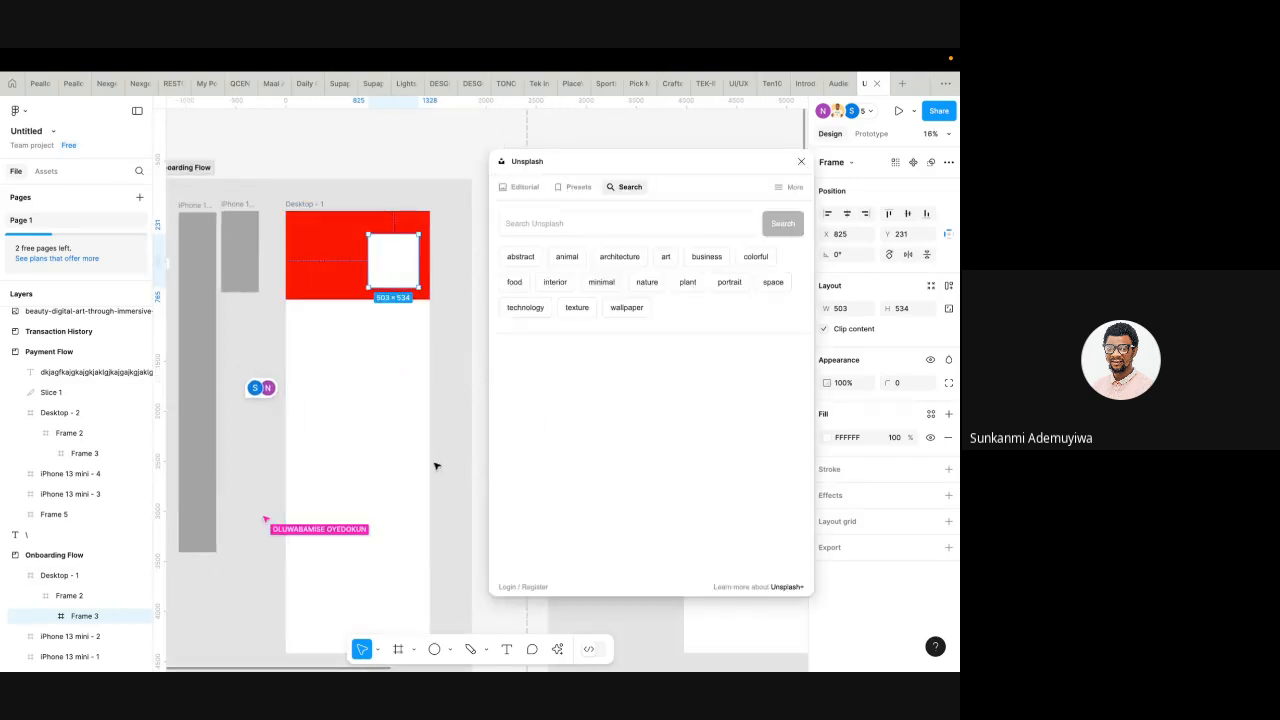
pyautogui.scroll(-3, 418, 464)
pyautogui.scroll(-2, 418, 464)
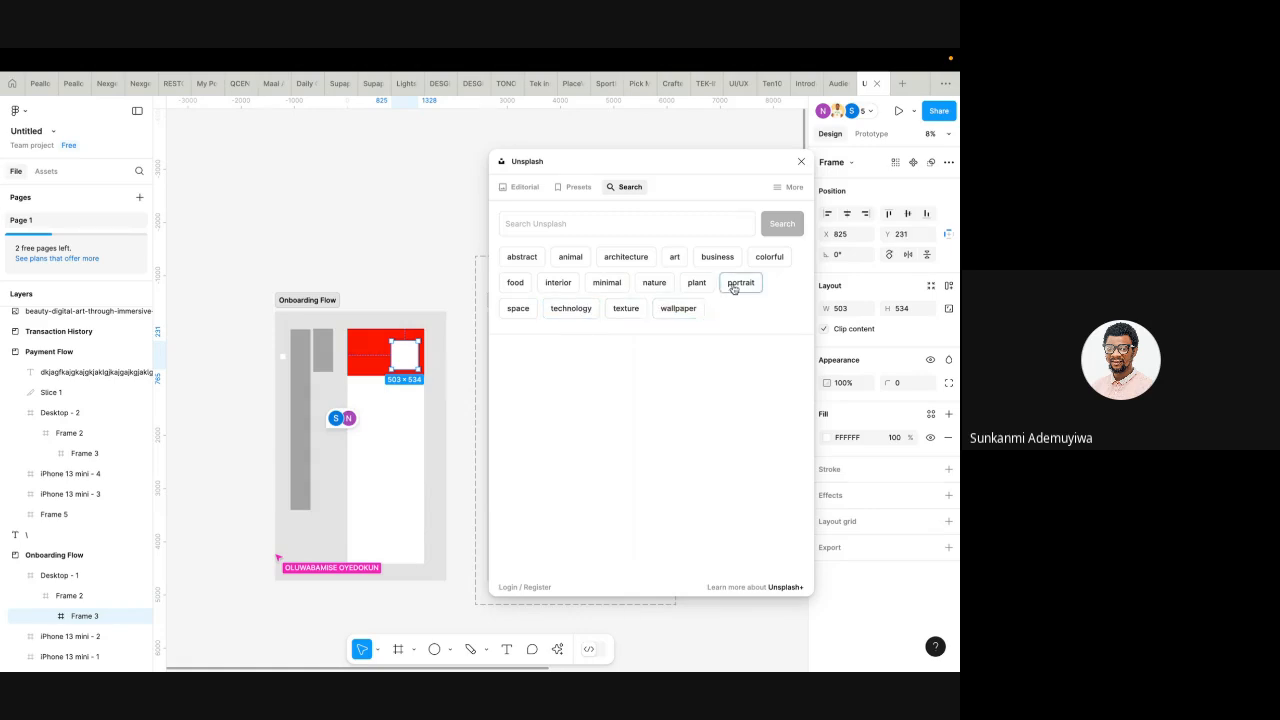
pyautogui.click(573, 308)
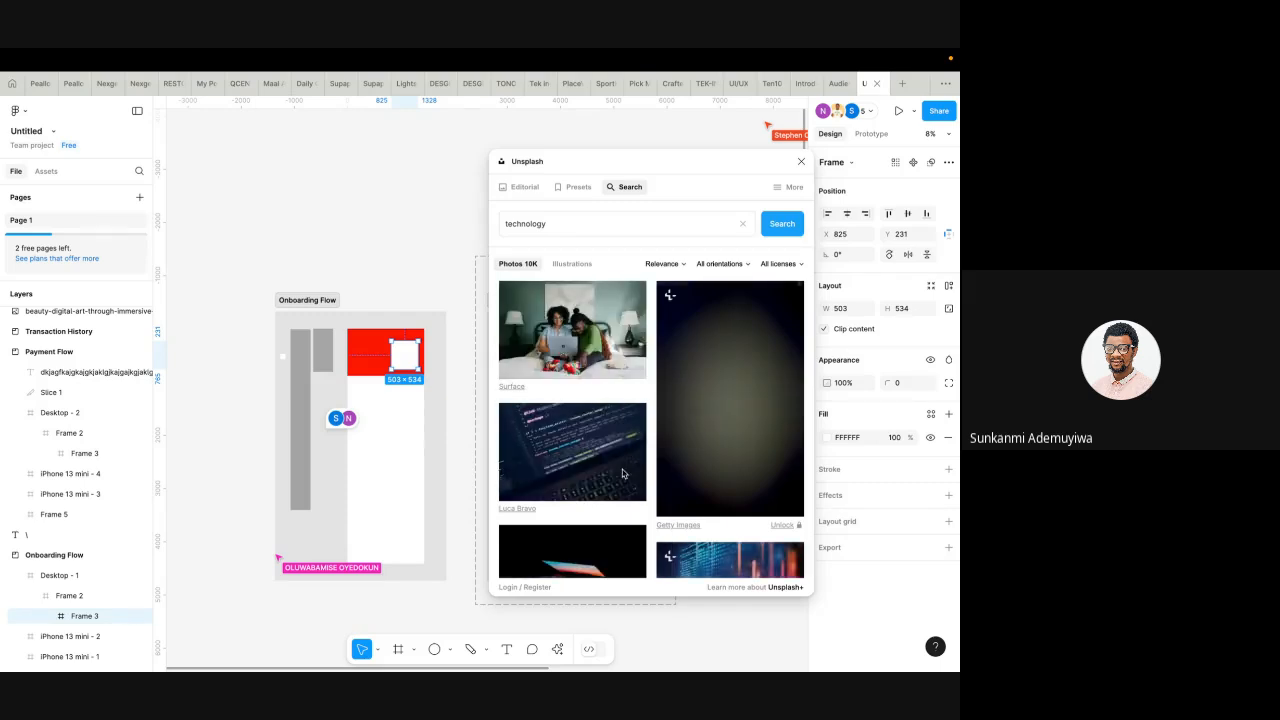
pyautogui.click(574, 324)
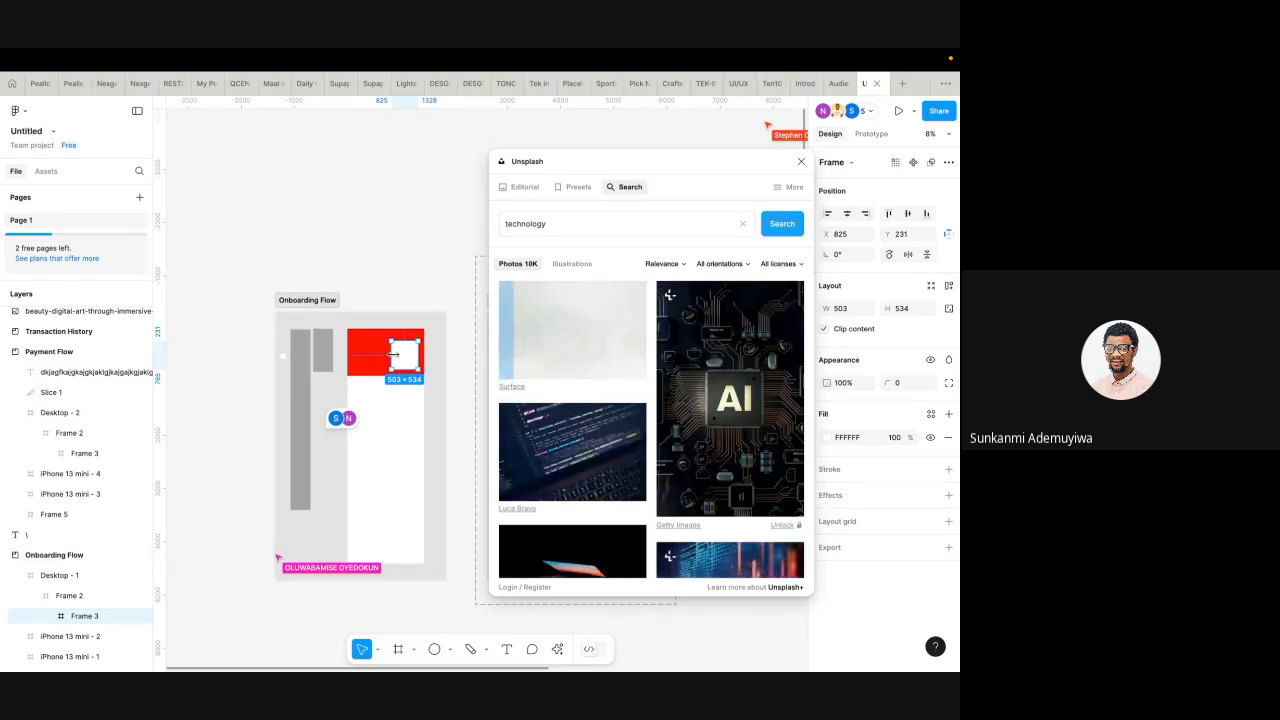
pyautogui.scroll(5, 395, 357)
pyautogui.hscroll(2, 395, 357)
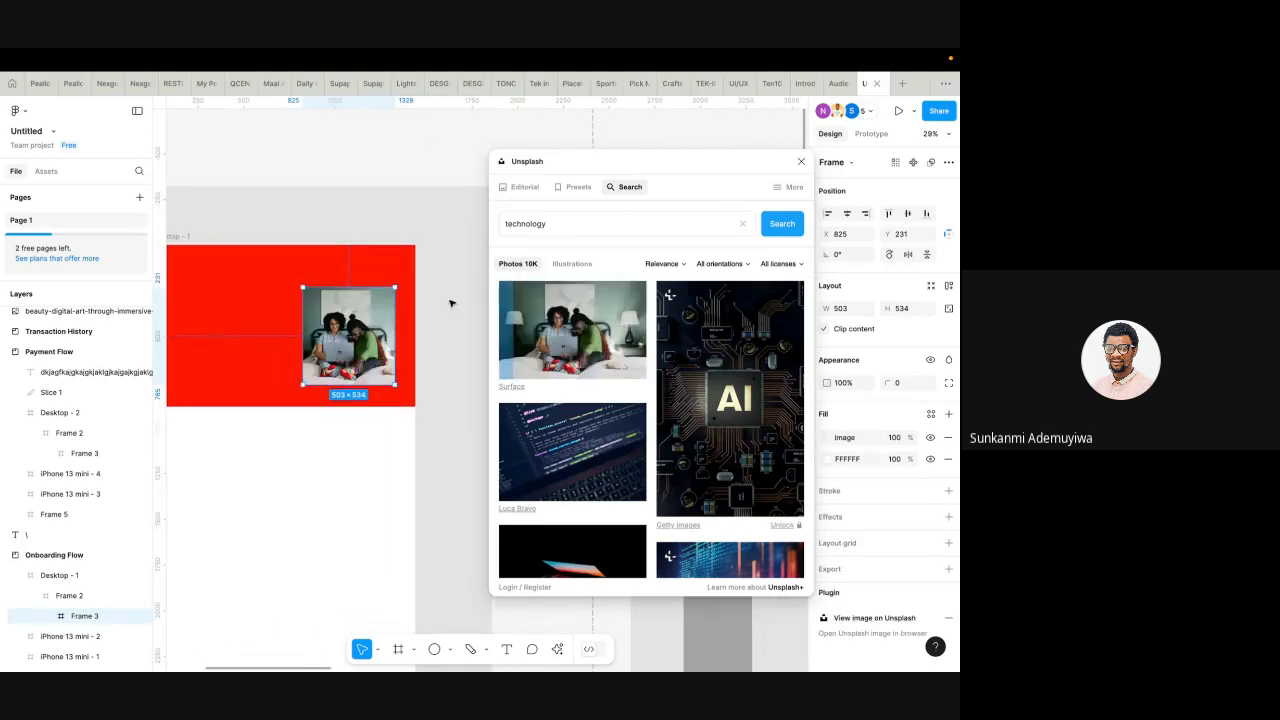
# - Insert the same technology photo from Unsplash as a standalone image on the canvas, with no frame selected
pyautogui.scroll(-3, 574, 380)
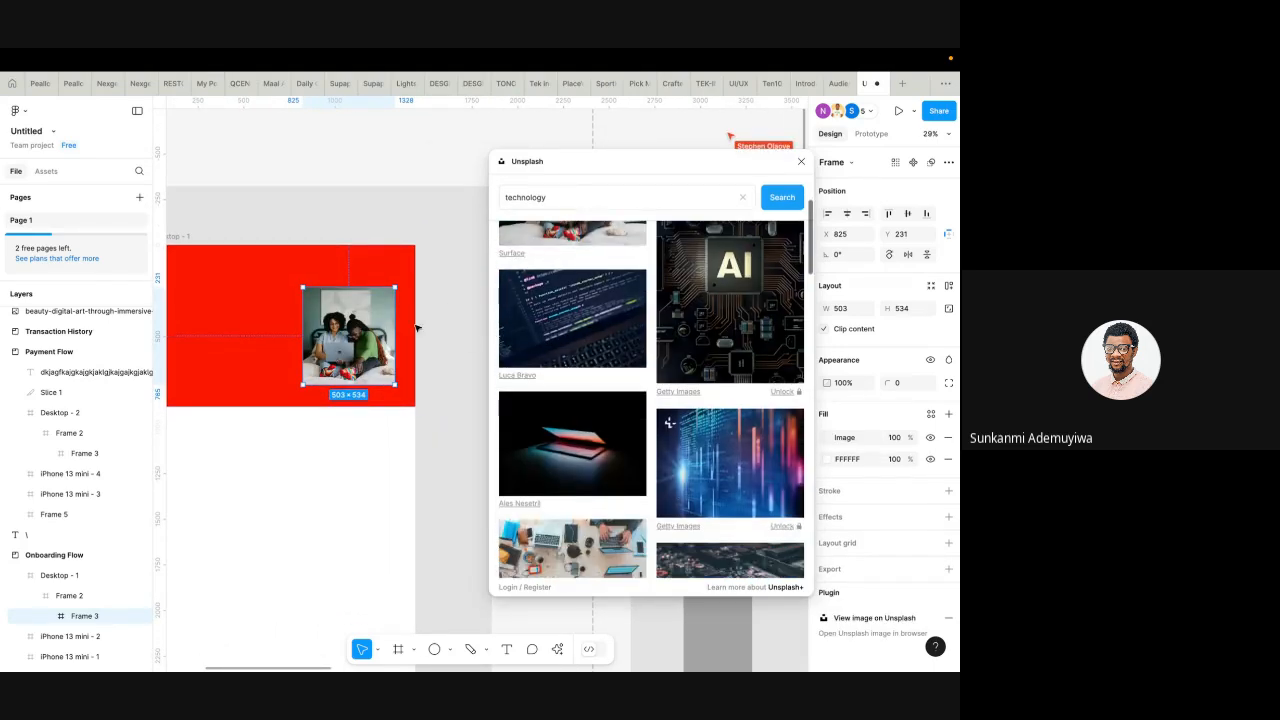
pyautogui.scroll(-5, 395, 320)
pyautogui.scroll(-1, 397, 318)
pyautogui.click(369, 206)
pyautogui.scroll(3, 603, 289)
pyautogui.scroll(-3, 357, 194)
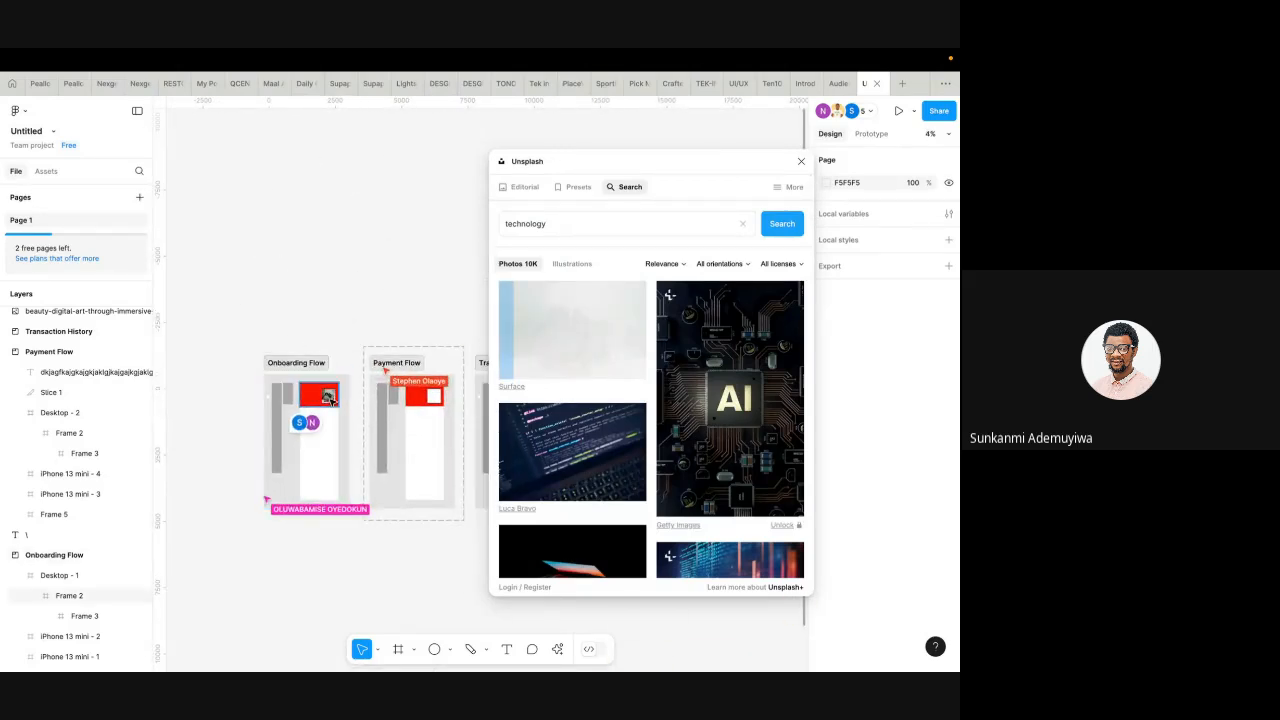
pyautogui.scroll(5, 329, 397)
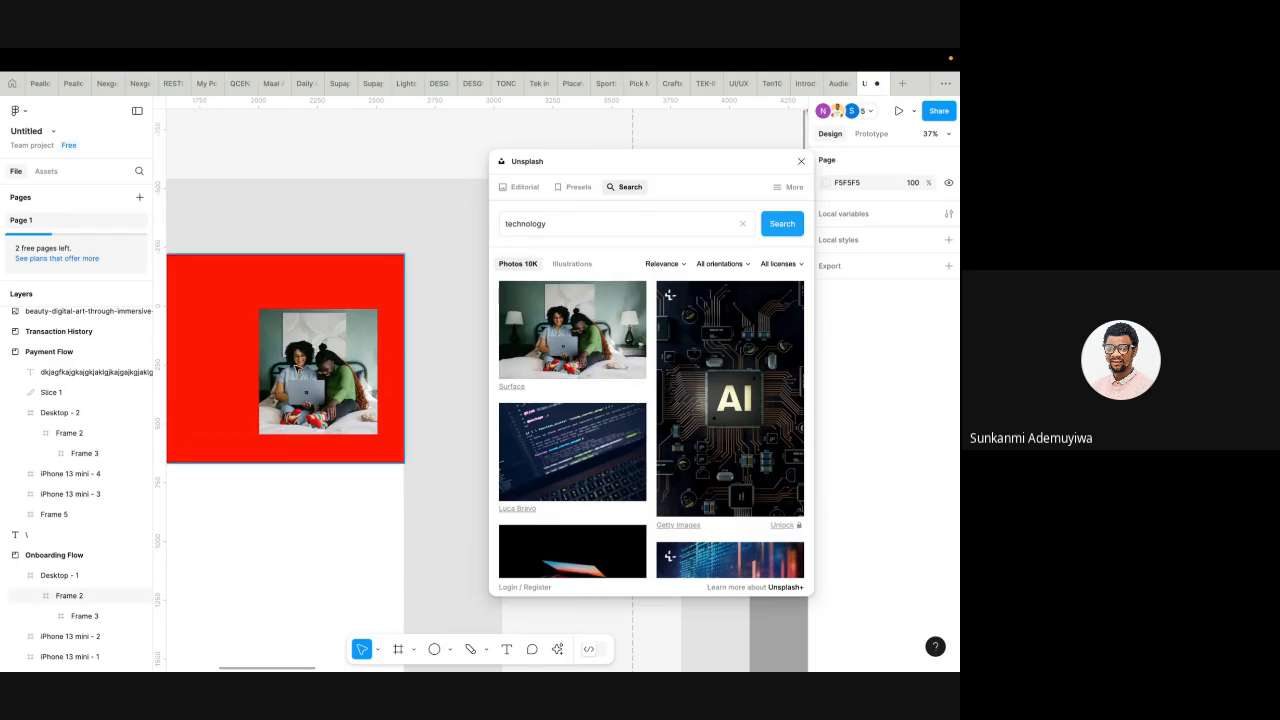
pyautogui.scroll(-10, 330, 390)
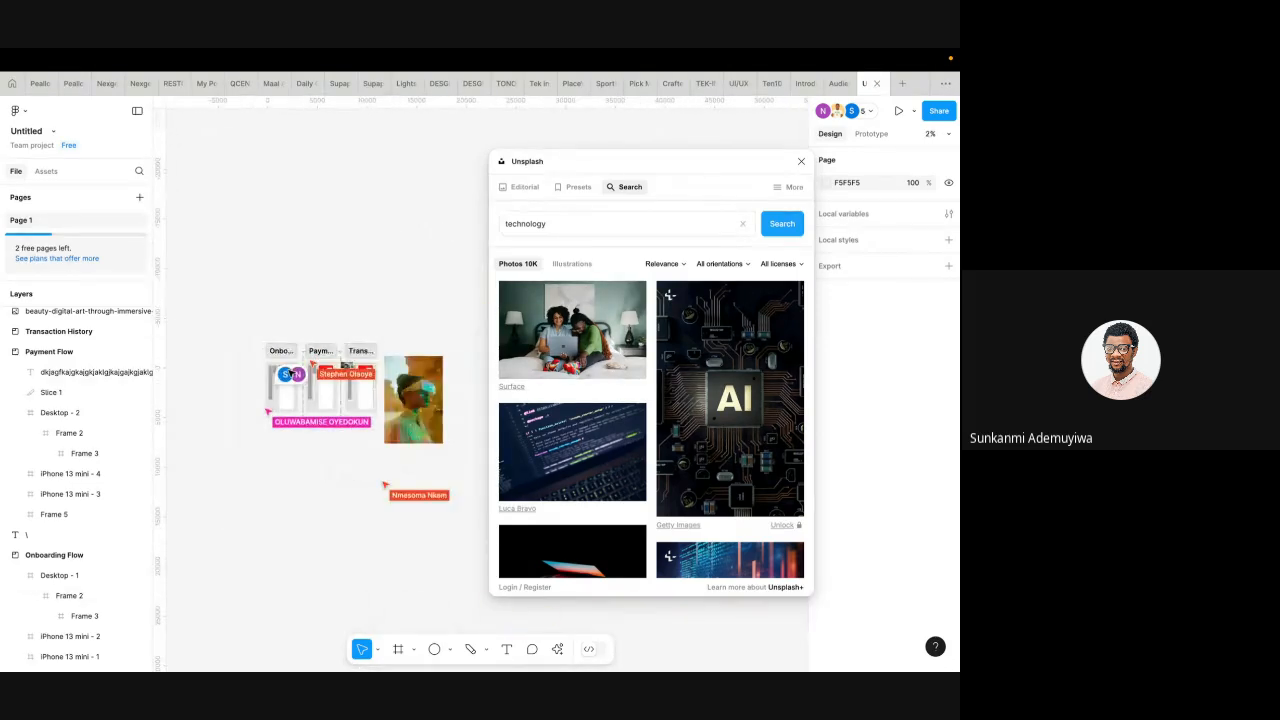
pyautogui.scroll(7, 363, 378)
pyautogui.scroll(2, 363, 378)
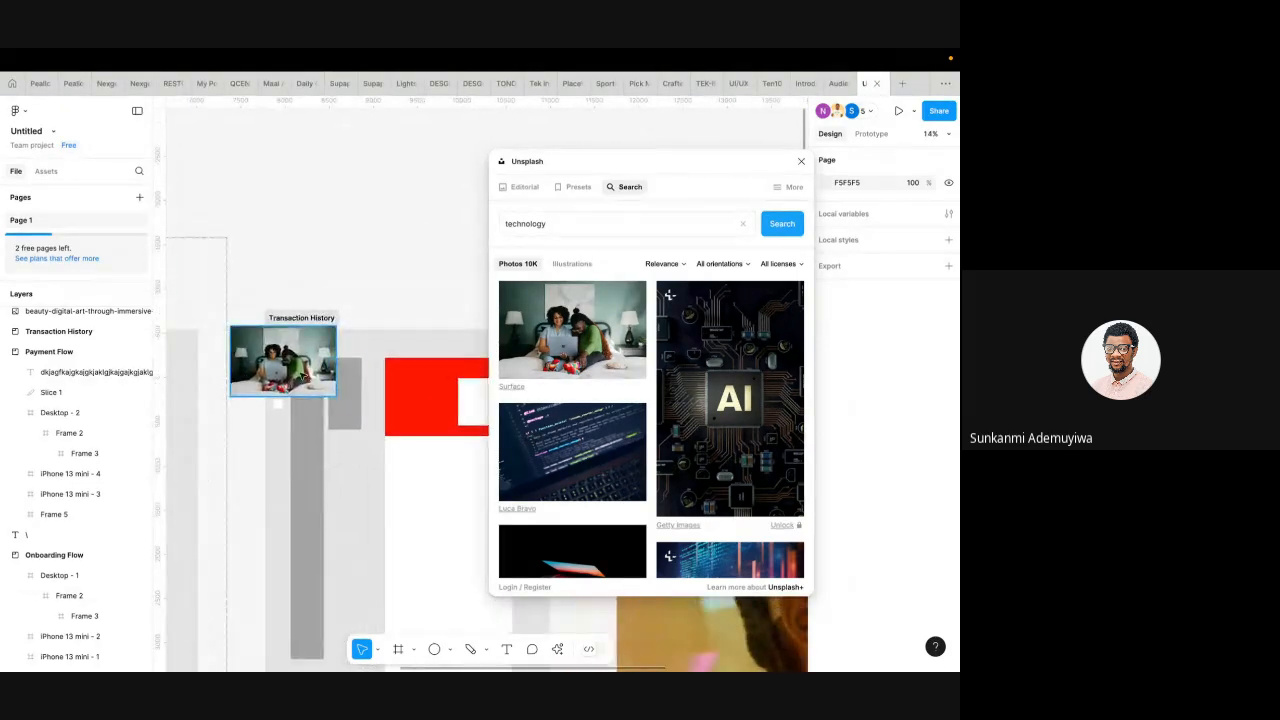
# - Move the standalone photo just above the Transaction History section, to about X 9337, Y -1972, and close Unsplash
pyautogui.moveTo(298, 376); pyautogui.dragTo(398, 291)
pyautogui.scroll(-5, 497, 230)
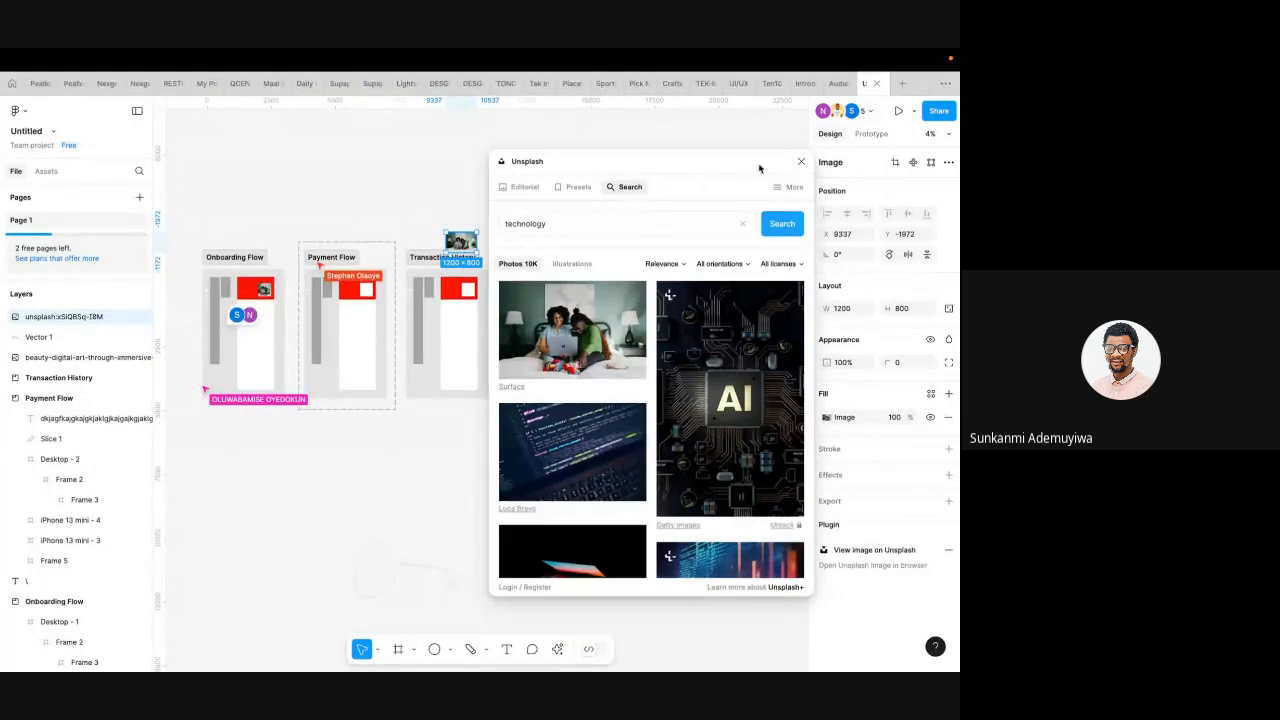
pyautogui.click(801, 162)
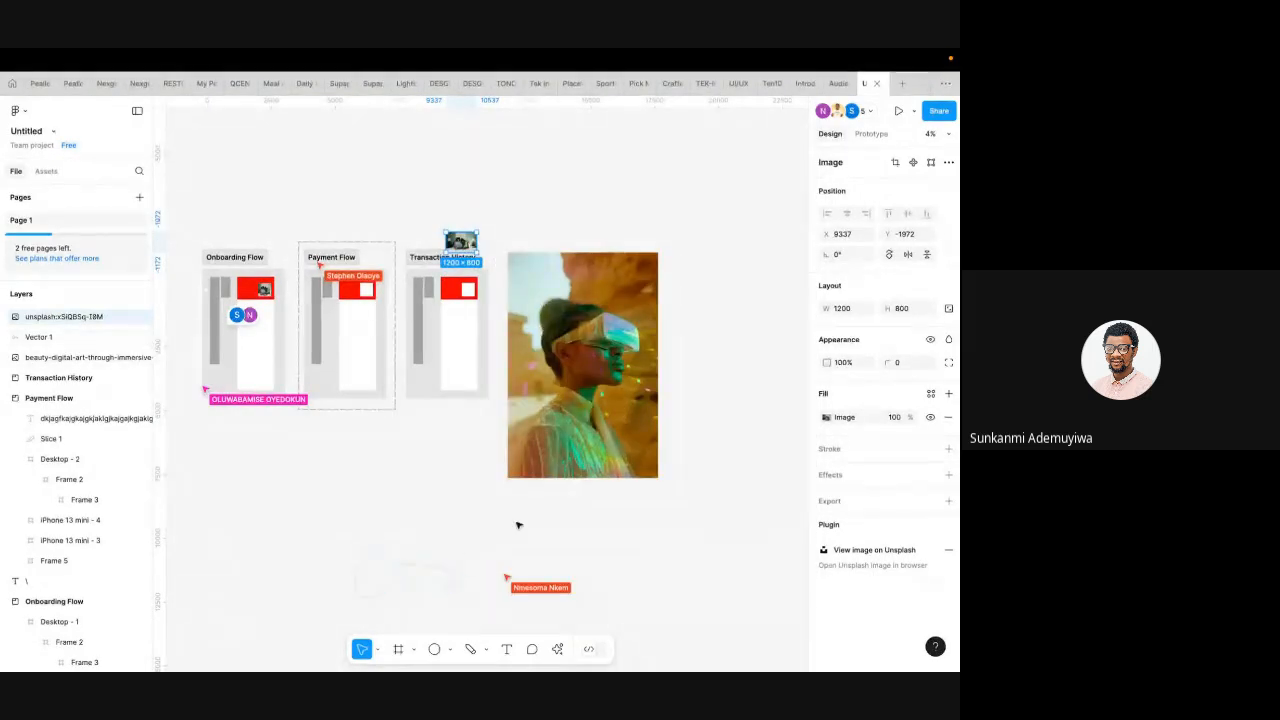
# - Find the Iconify plugin by searching plugins and widgets for "icon", and launch it
pyautogui.click(557, 649)
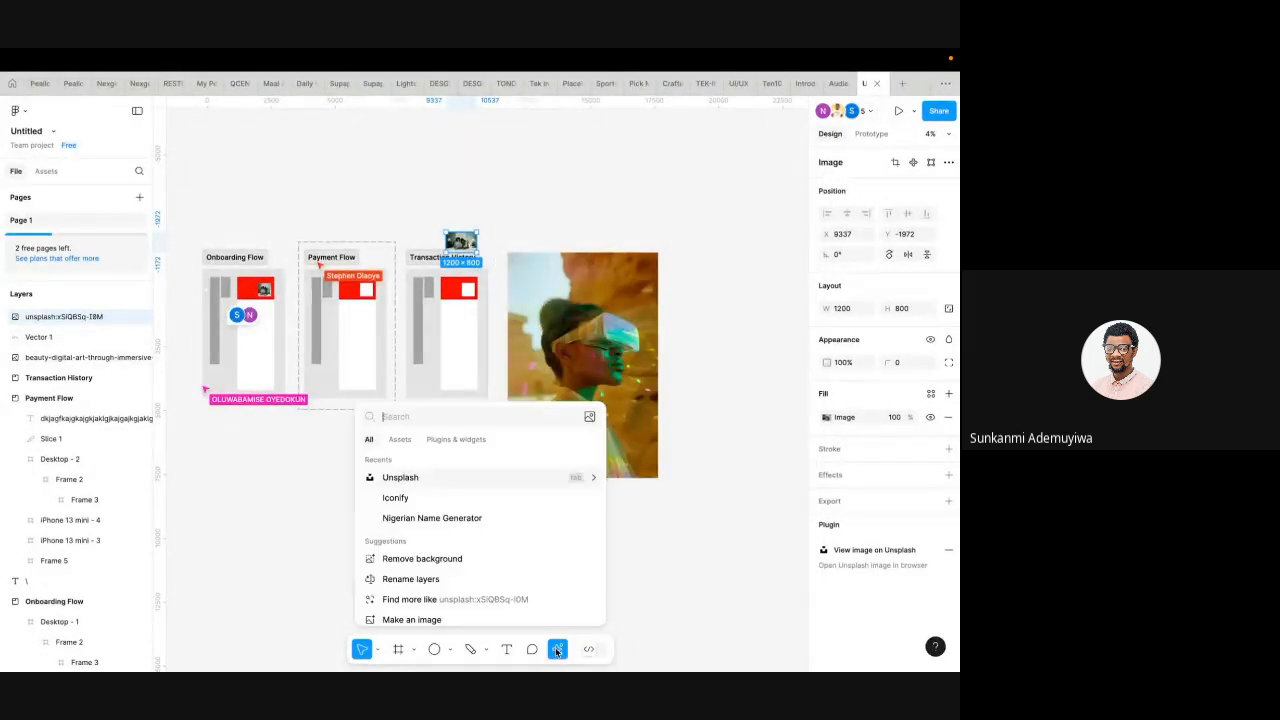
pyautogui.click(462, 440)
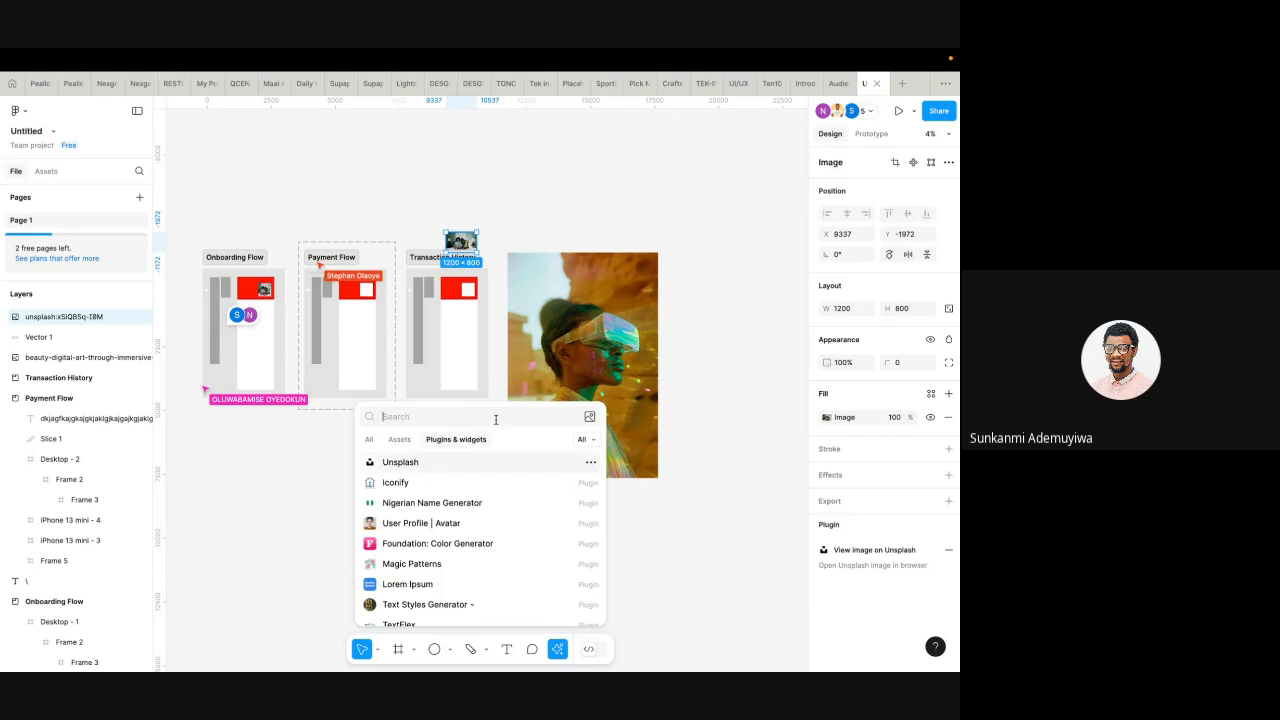
pyautogui.write('icon')
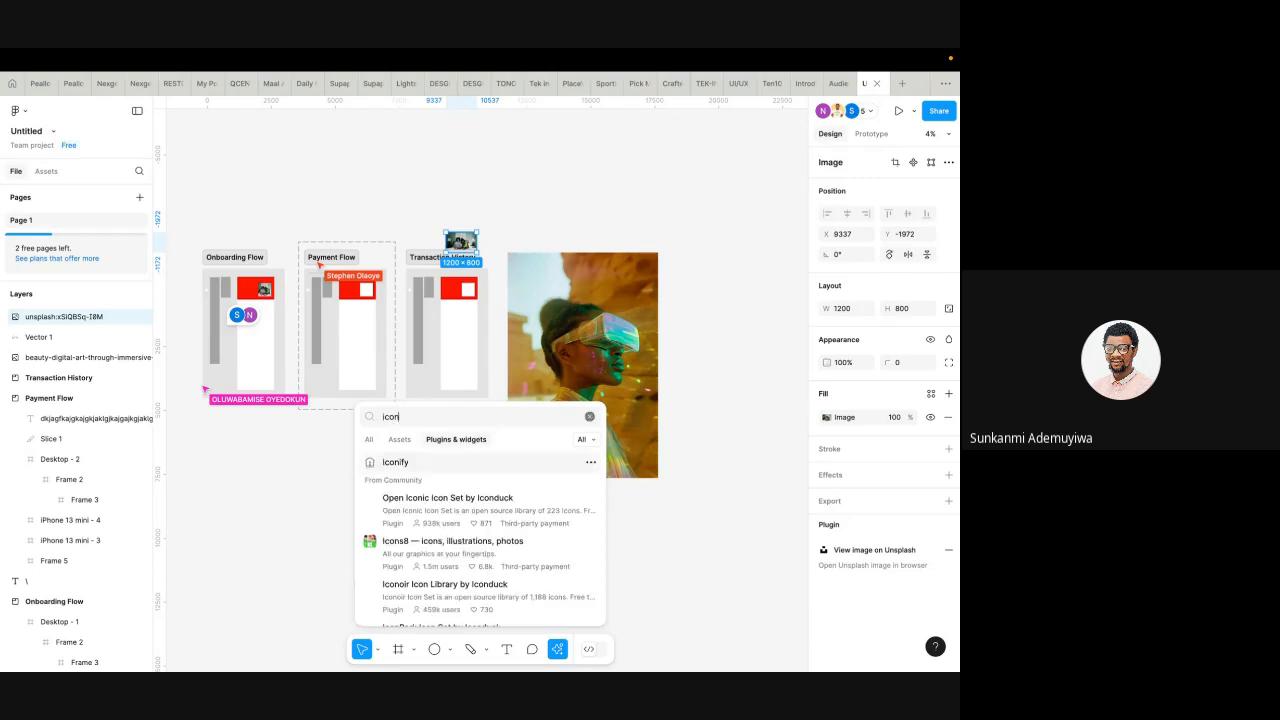
pyautogui.click(405, 462)
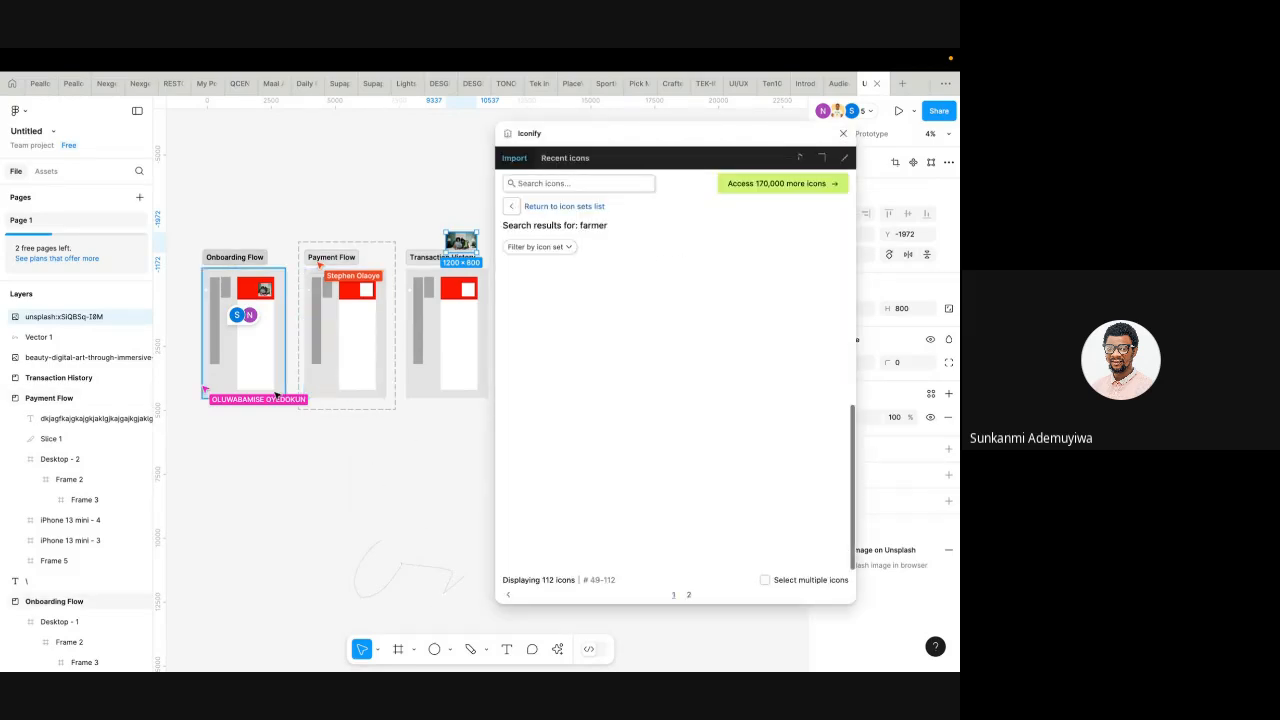
# - Search Iconify for "love" icons and look through the results
pyautogui.scroll(5, 306, 317)
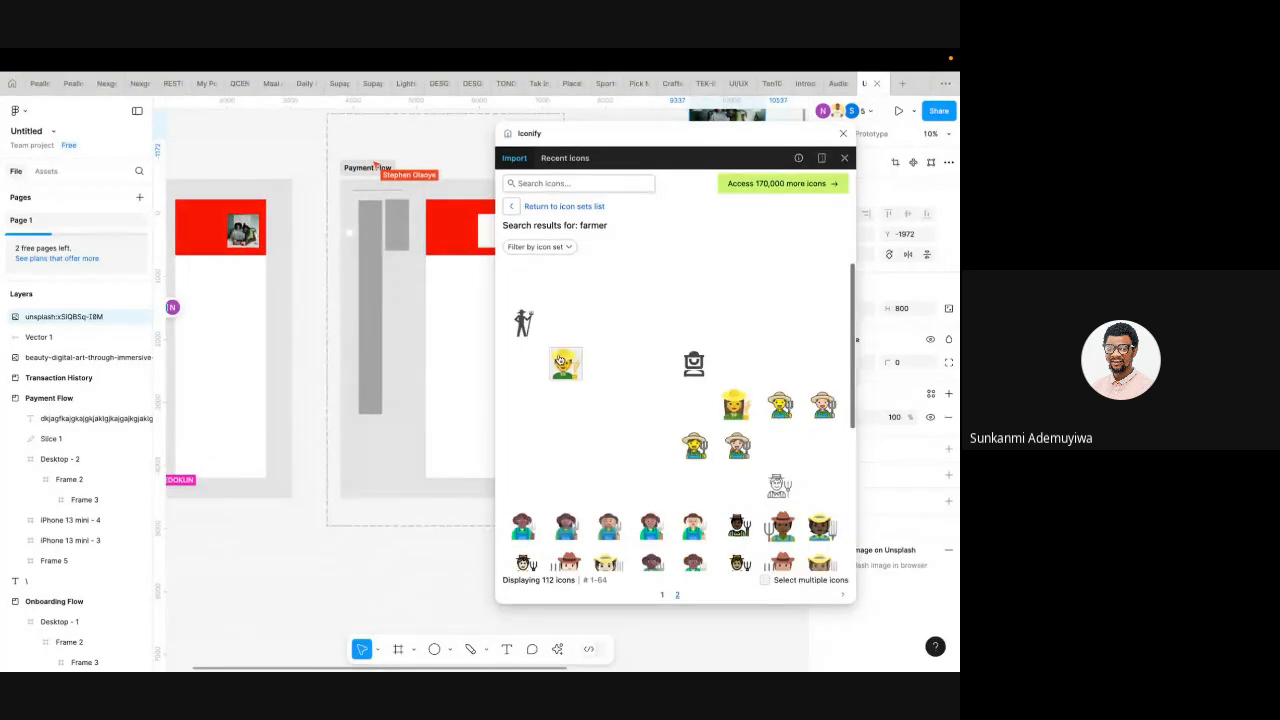
pyautogui.click(565, 184)
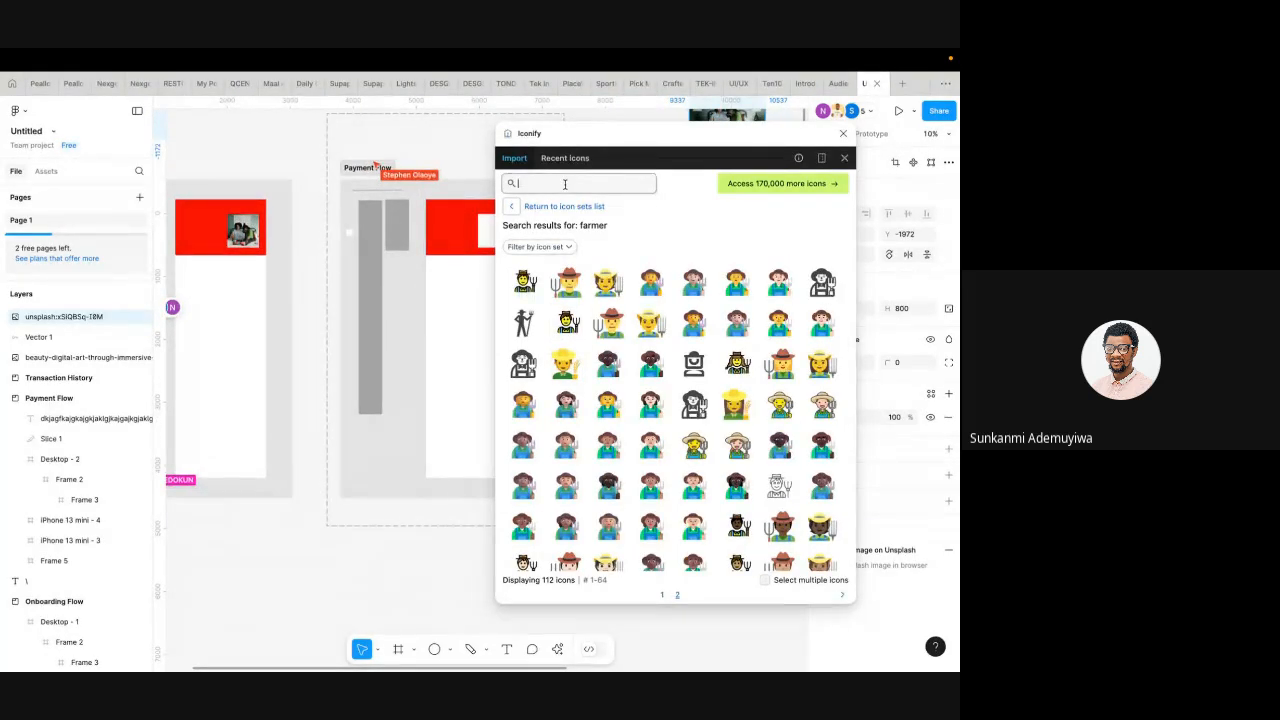
pyautogui.write('love')
pyautogui.keyDown('ctrl'); pyautogui.scroll(5, 425, 278); pyautogui.keyUp('ctrl')
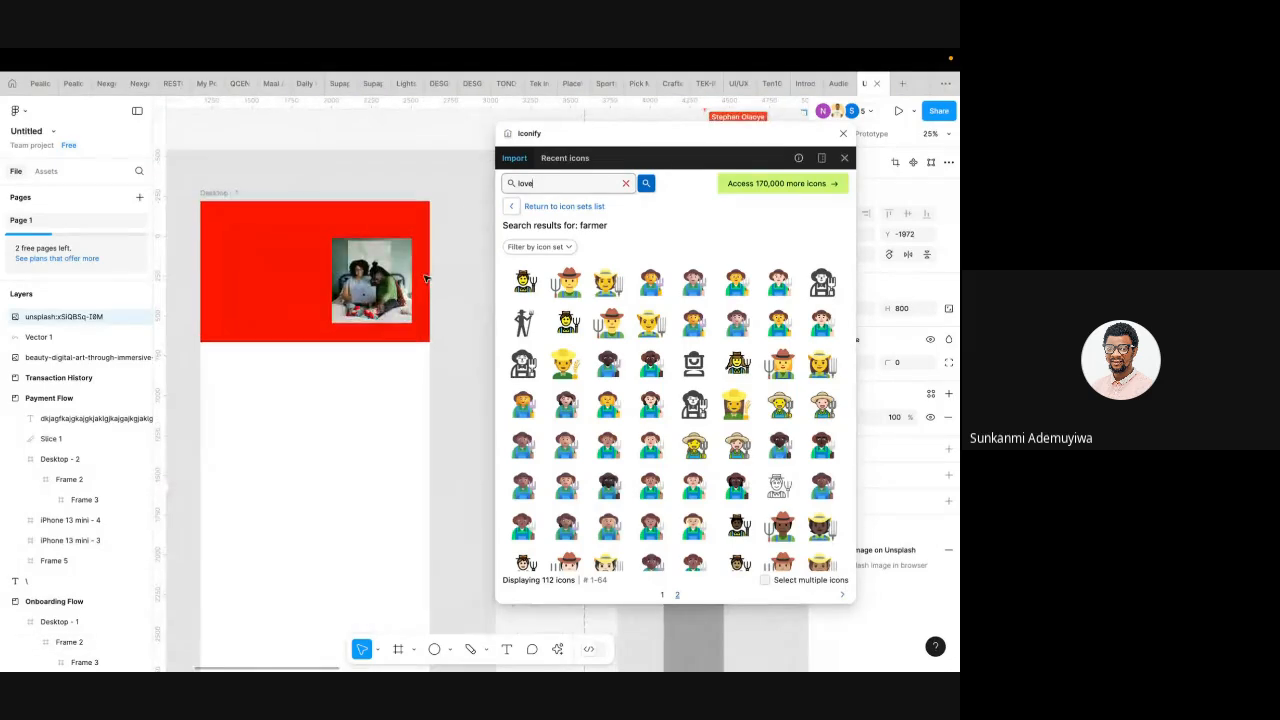
pyautogui.press('Return')
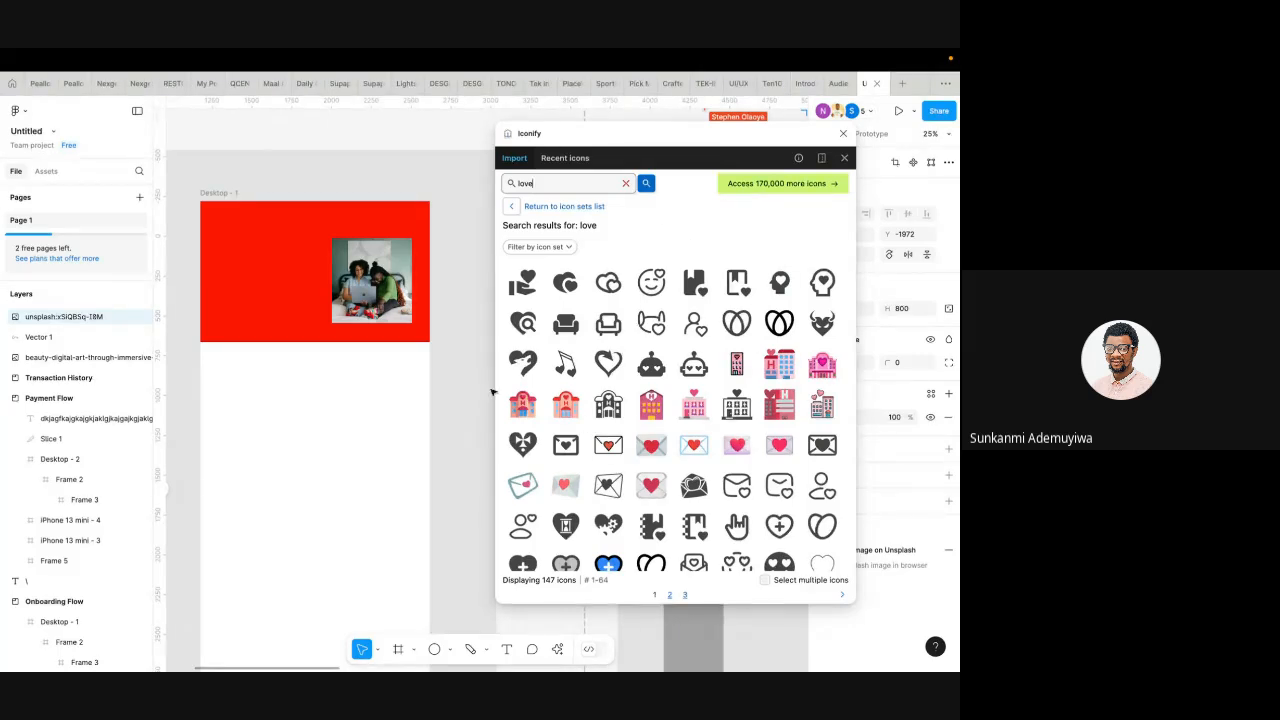
pyautogui.scroll(-5, 650, 485)
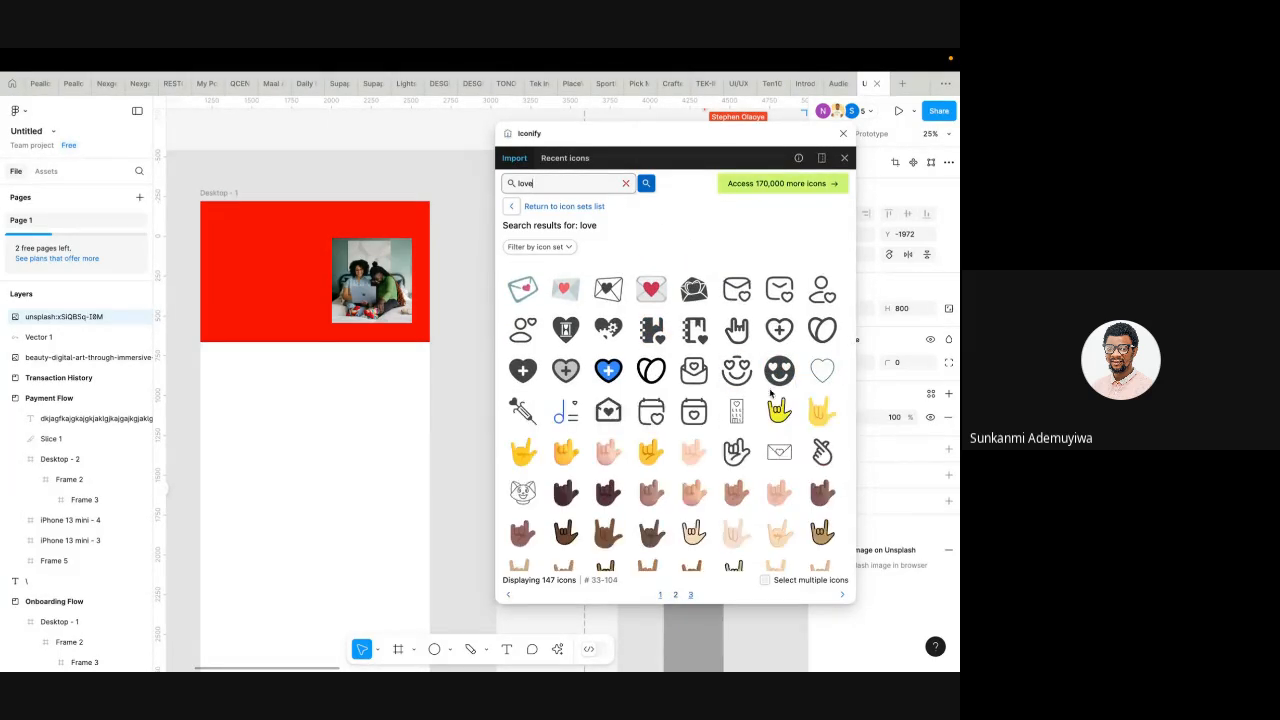
pyautogui.scroll(-5, 570, 376)
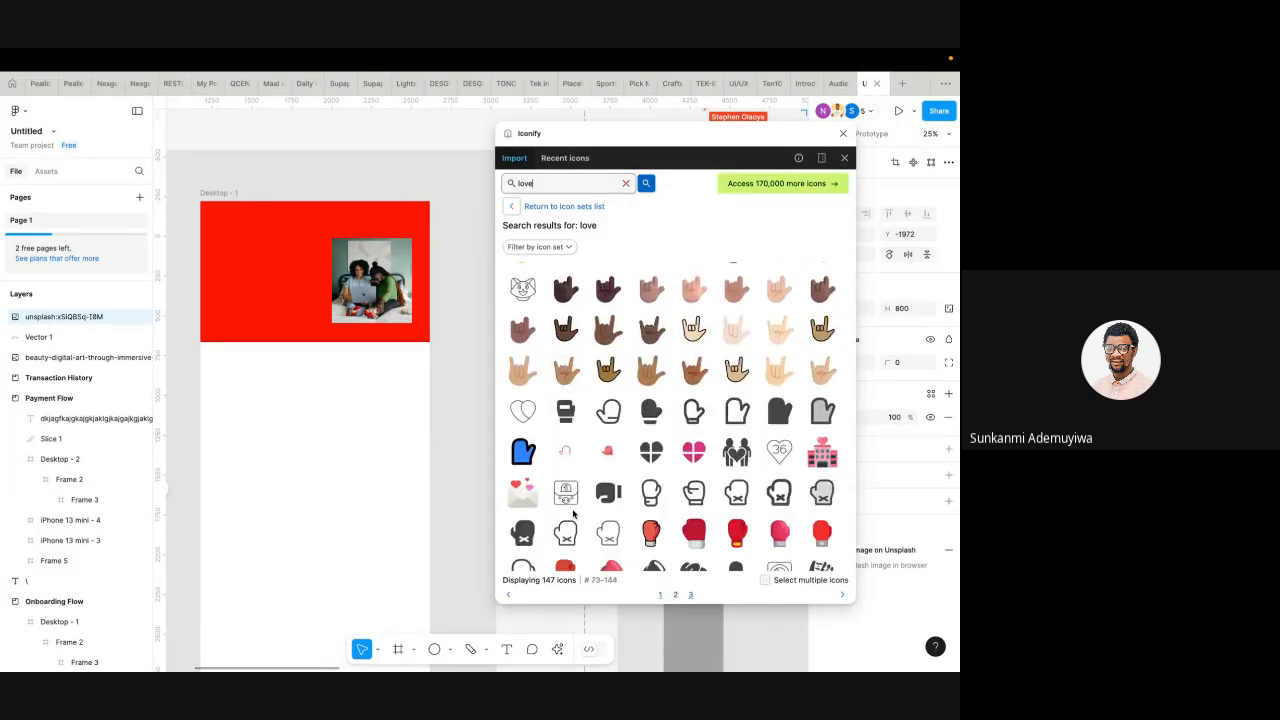
pyautogui.scroll(-5, 568, 440)
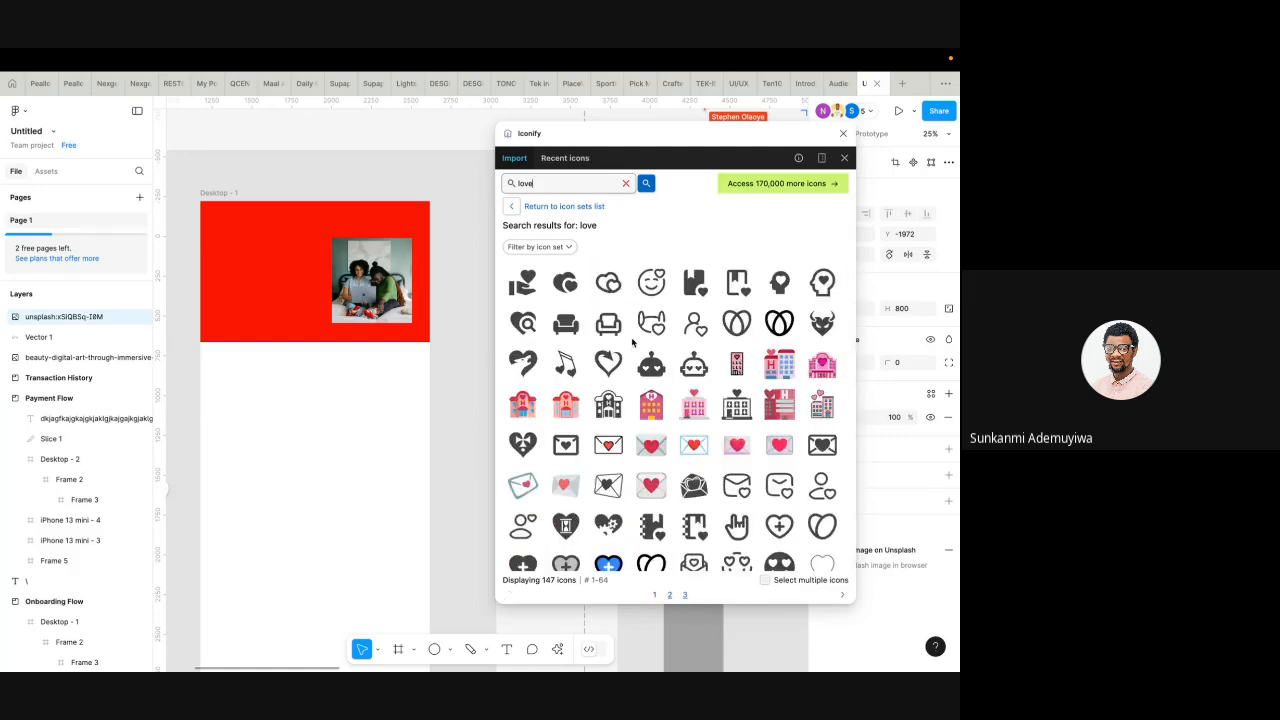
# - Search Iconify for "heart", import the solid mdi:heart icon into Desktop - 1's red Frame 2, and close the plugin
pyautogui.moveTo(539, 185); pyautogui.dragTo(491, 190)
pyautogui.write('heat')
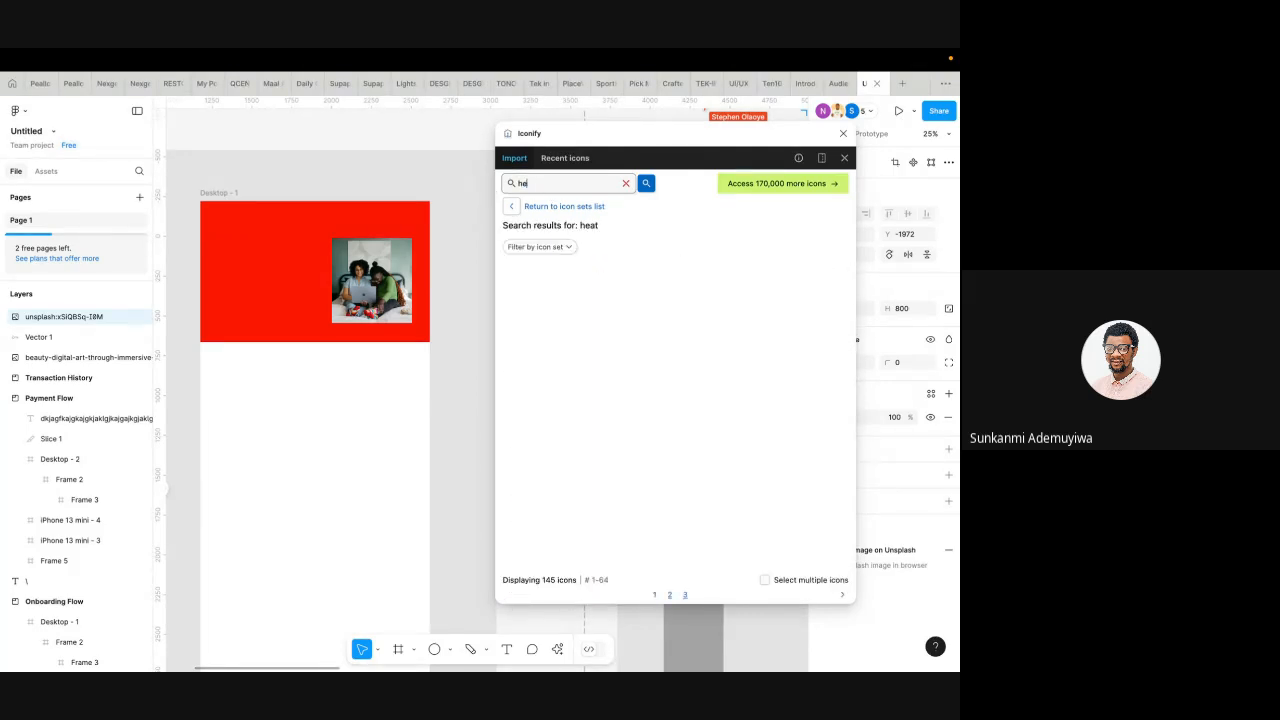
pyautogui.press('BackSpace')
pyautogui.press('BackSpace')
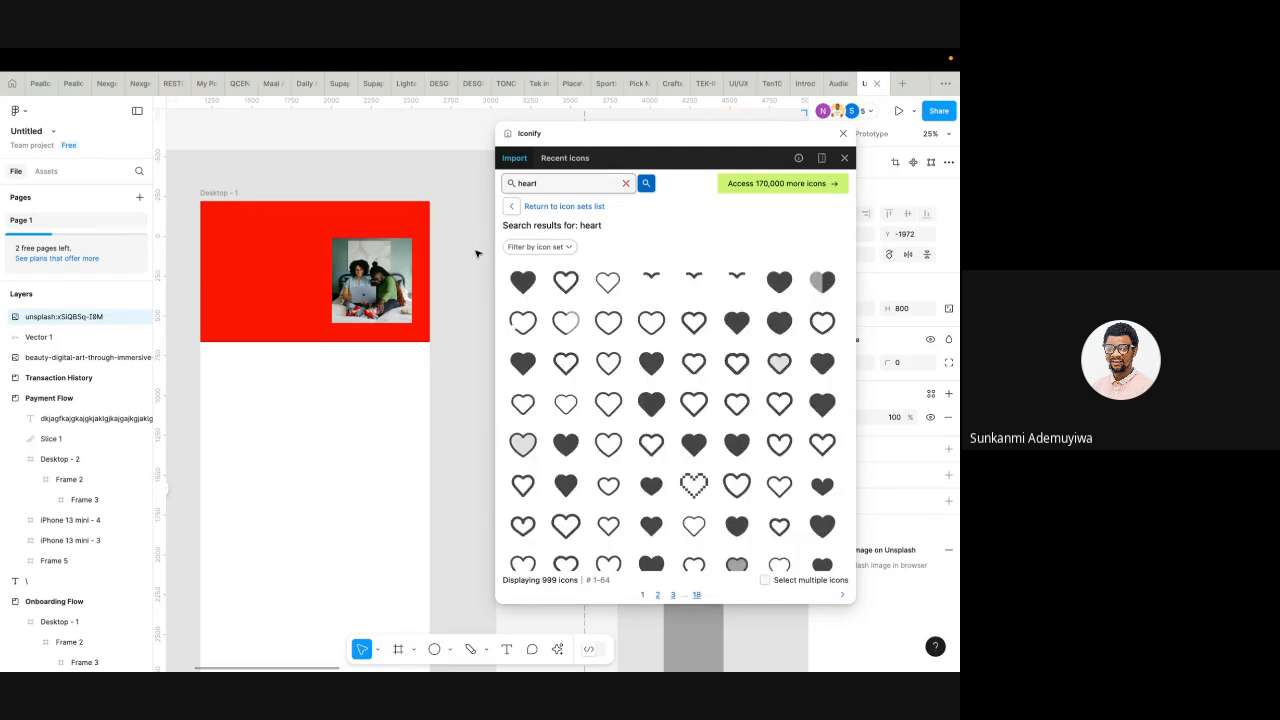
pyautogui.moveTo(522, 281); pyautogui.dragTo(259, 287)
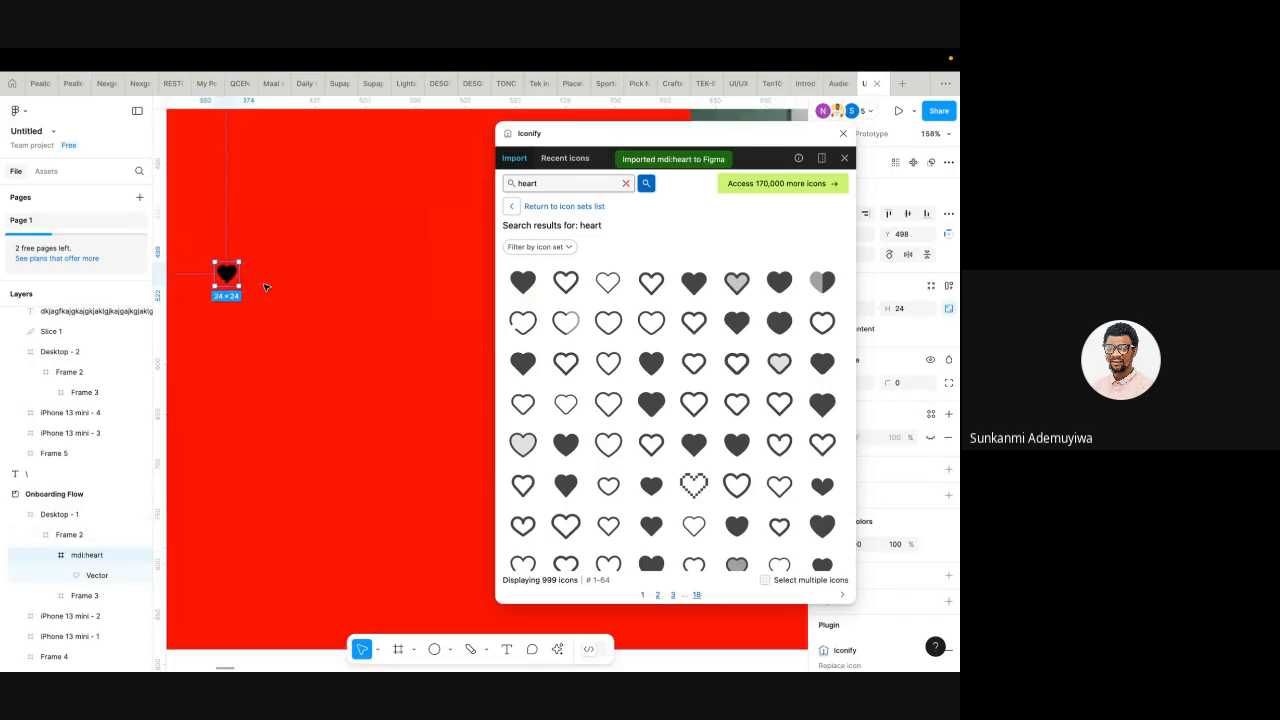
pyautogui.click(843, 133)
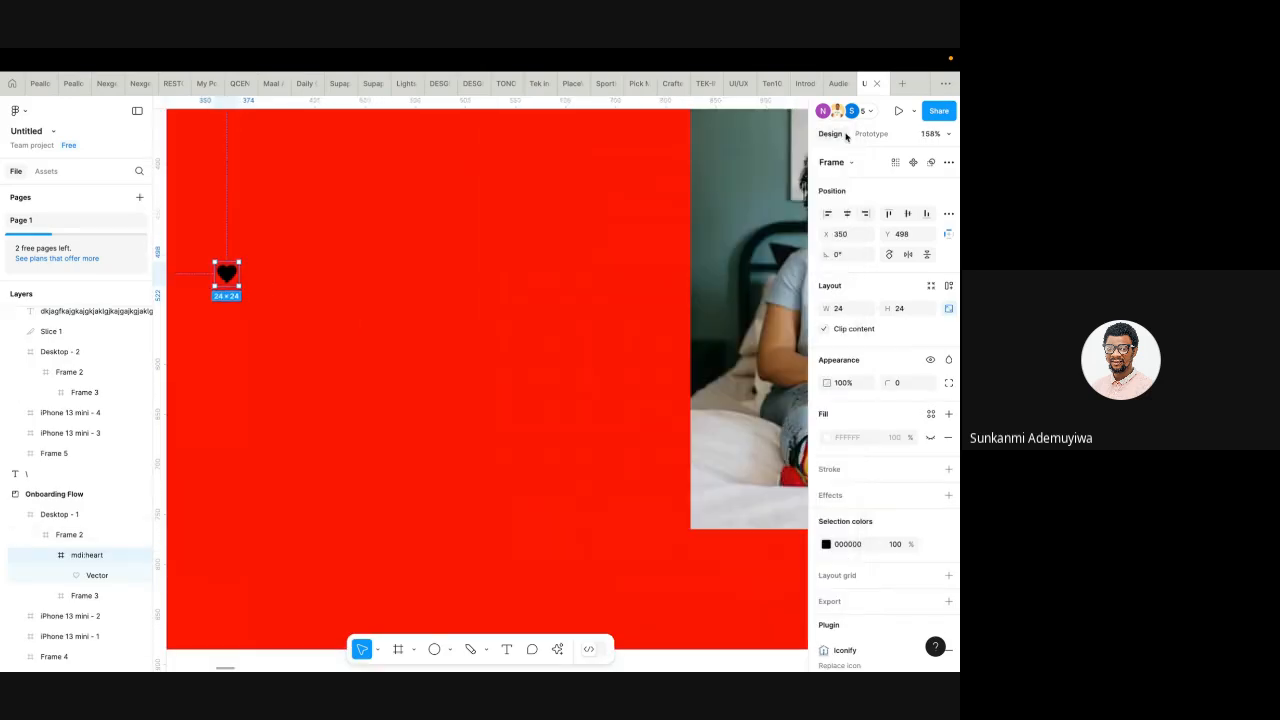
# - Recolour the imported heart icon red, FF0000
pyautogui.click(827, 546)
pyautogui.moveTo(685, 408); pyautogui.dragTo(871, 308)
pyautogui.scroll(-2, 252, 279)
pyautogui.scroll(-5, 245, 283)
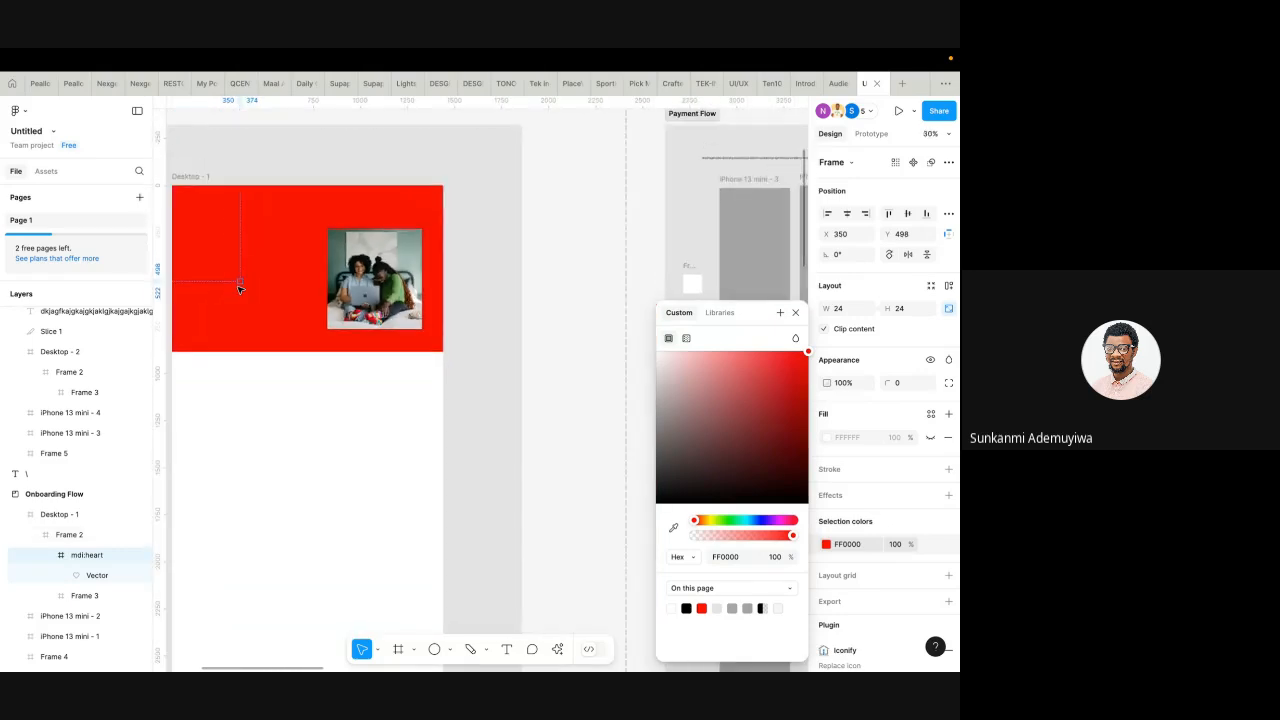
# - Move the heart icon into Desktop - 1's white area at about X 1228, Y 1113, and delete it
pyautogui.moveTo(242, 282); pyautogui.dragTo(403, 397)
pyautogui.scroll(10, 403, 397)
pyautogui.scroll(-10, 405, 399)
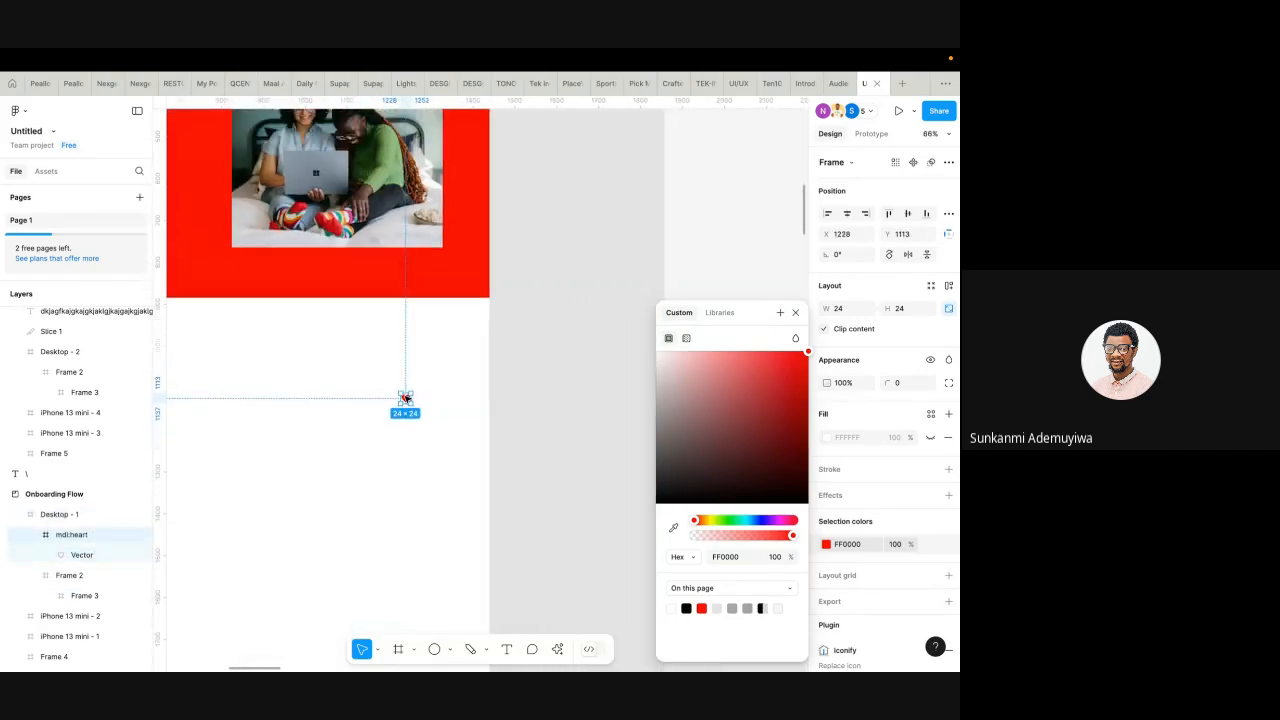
pyautogui.press('Delete')
pyautogui.scroll(-3, 534, 343)
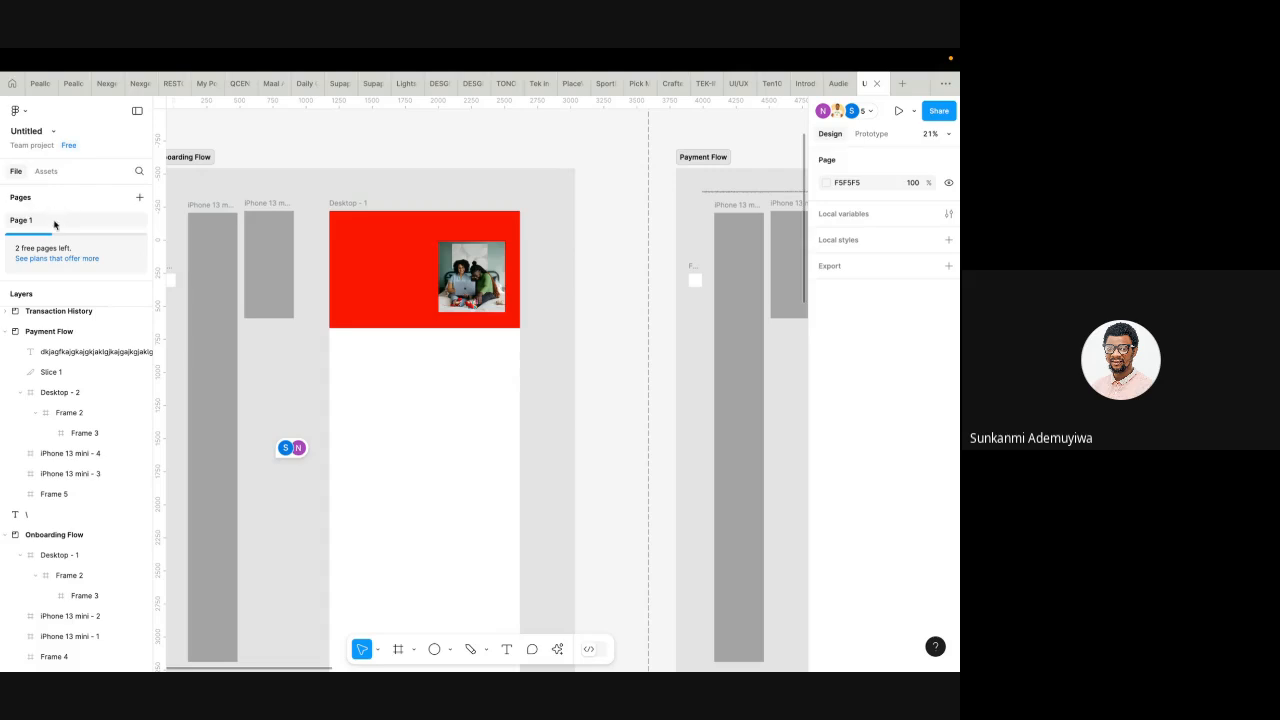
# - Add two new pages to the file, try switching between the pages, and return to Page 1
pyautogui.click(143, 197)
pyautogui.click(143, 197)
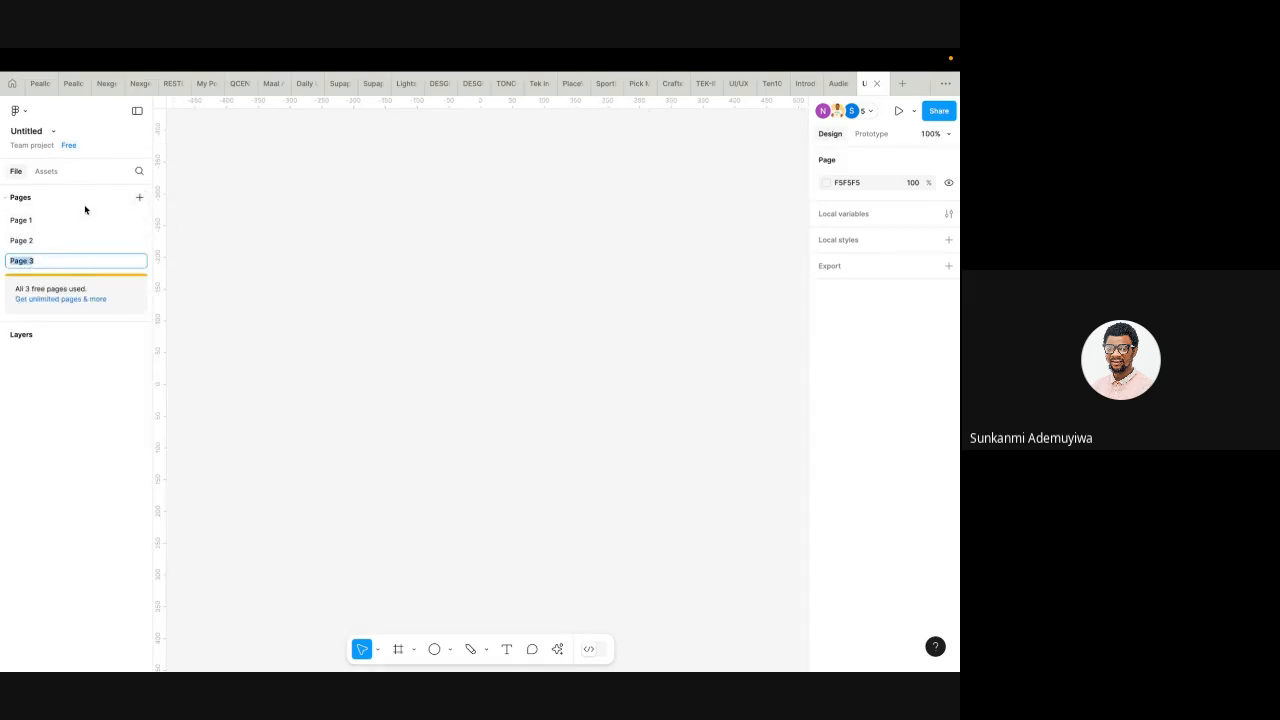
pyautogui.click(31, 224)
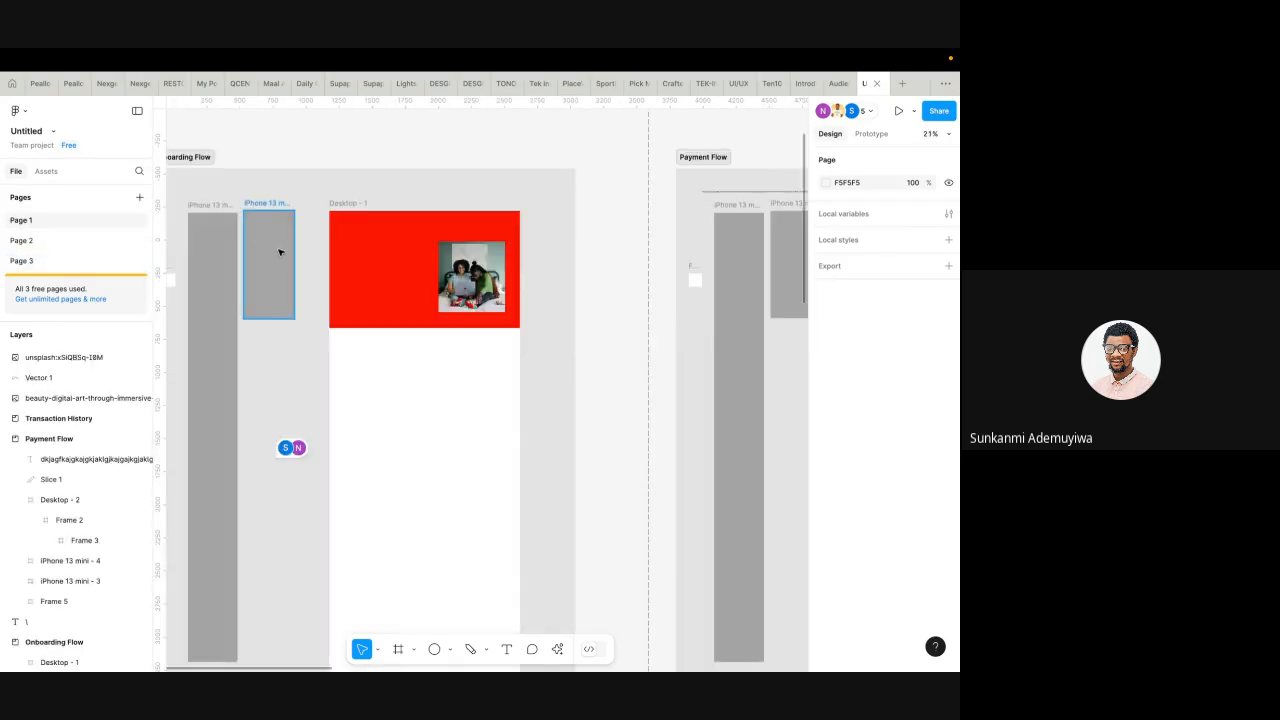
pyautogui.scroll(-3, 280, 253)
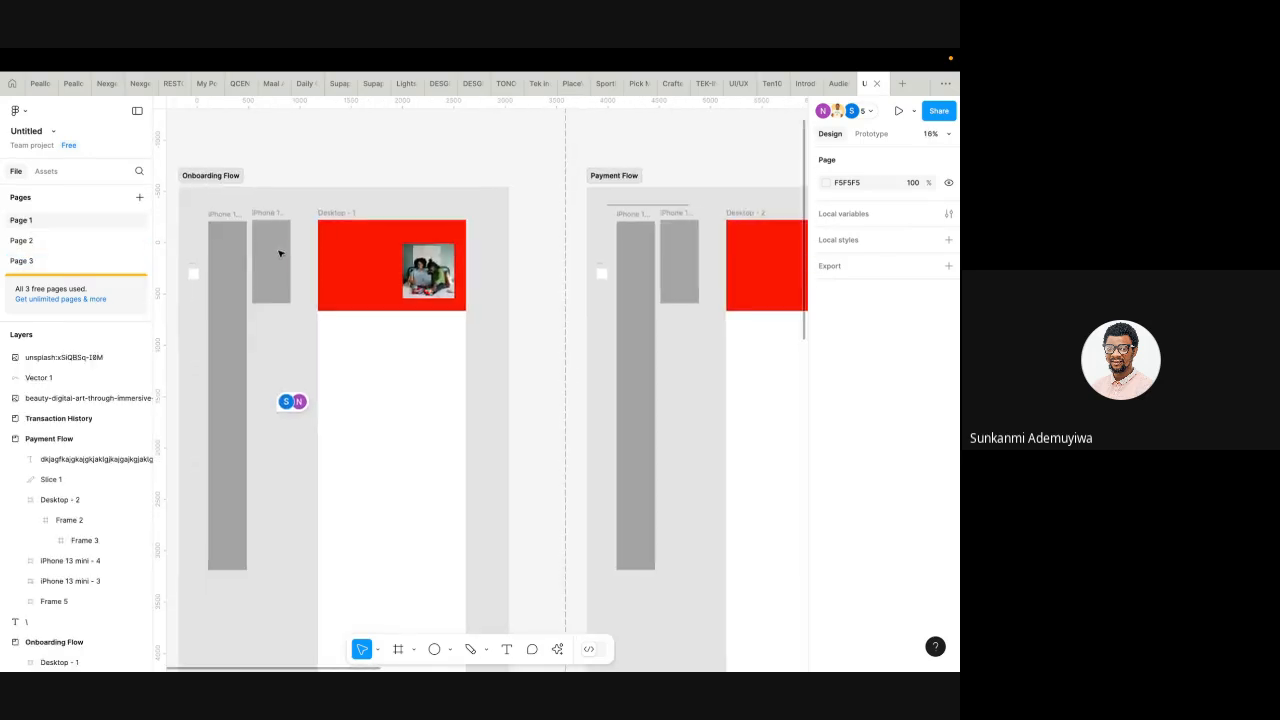
pyautogui.click(22, 244)
pyautogui.click(30, 221)
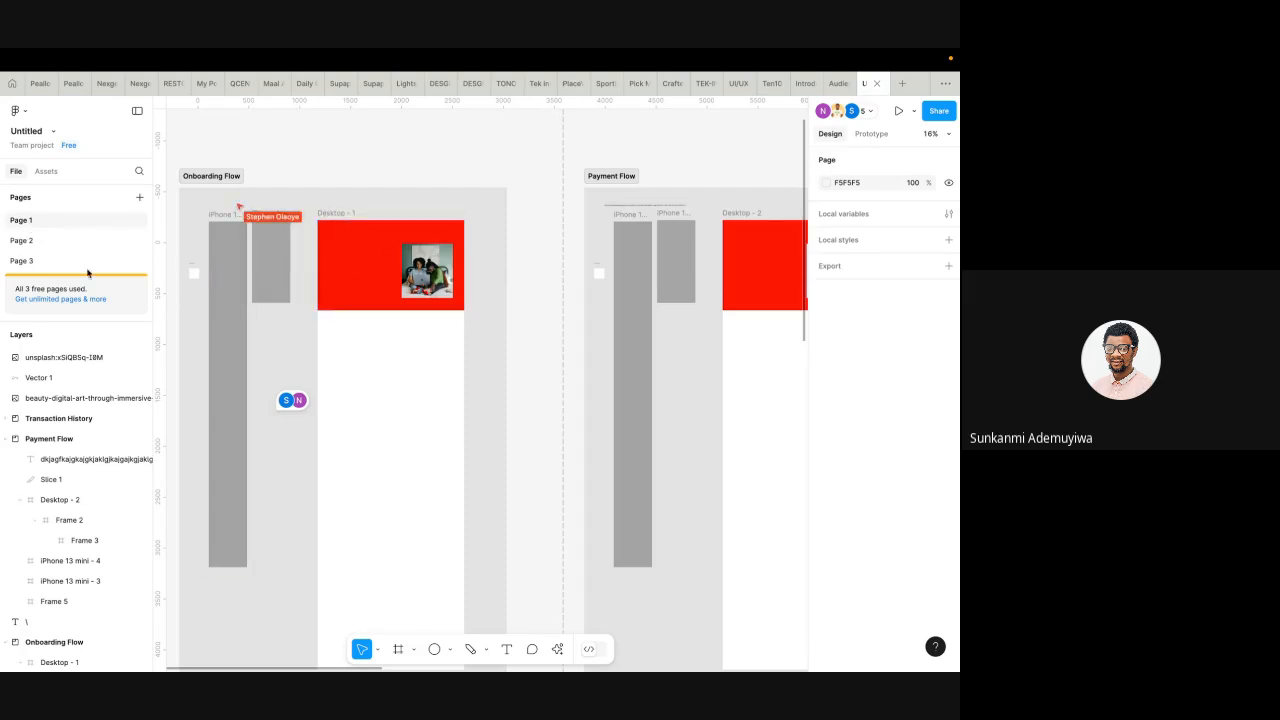
# - Rename Page 1, Page 2 and Page 3 as Users, Business and Admin
pyautogui.doubleClick(27, 224)
pyautogui.write('Usders')
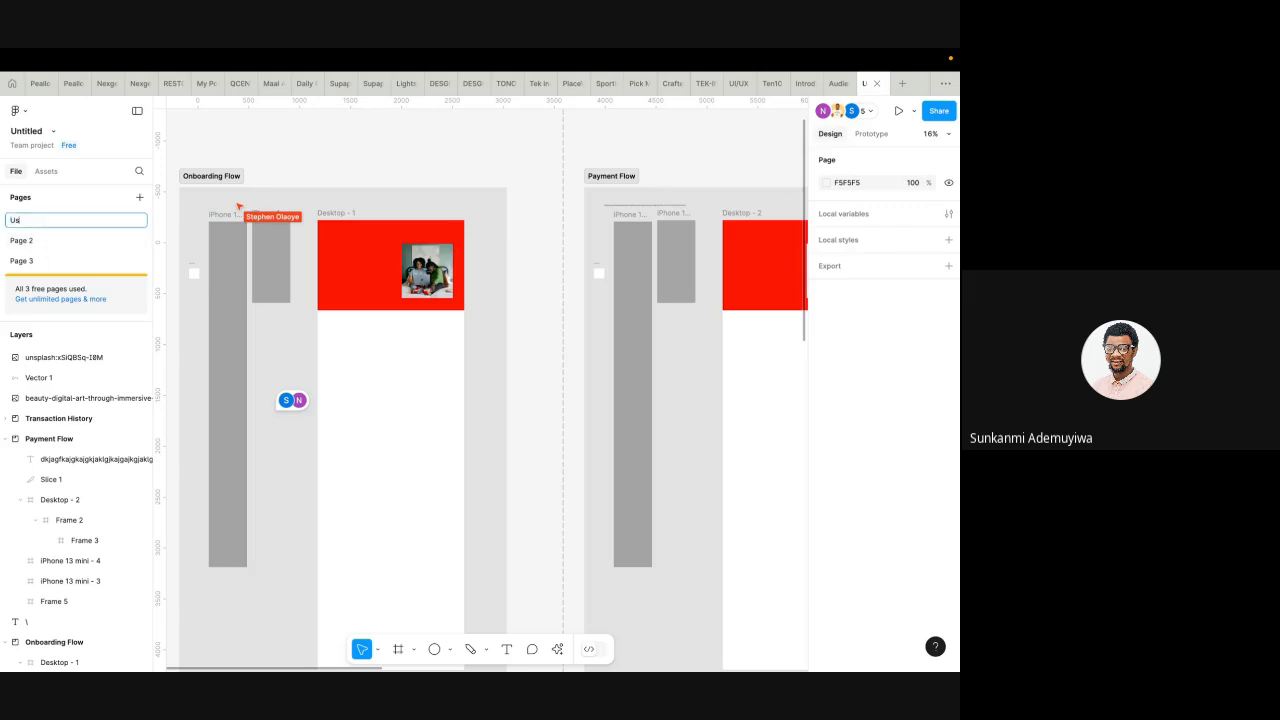
pyautogui.doubleClick(29, 244)
pyautogui.write('B')
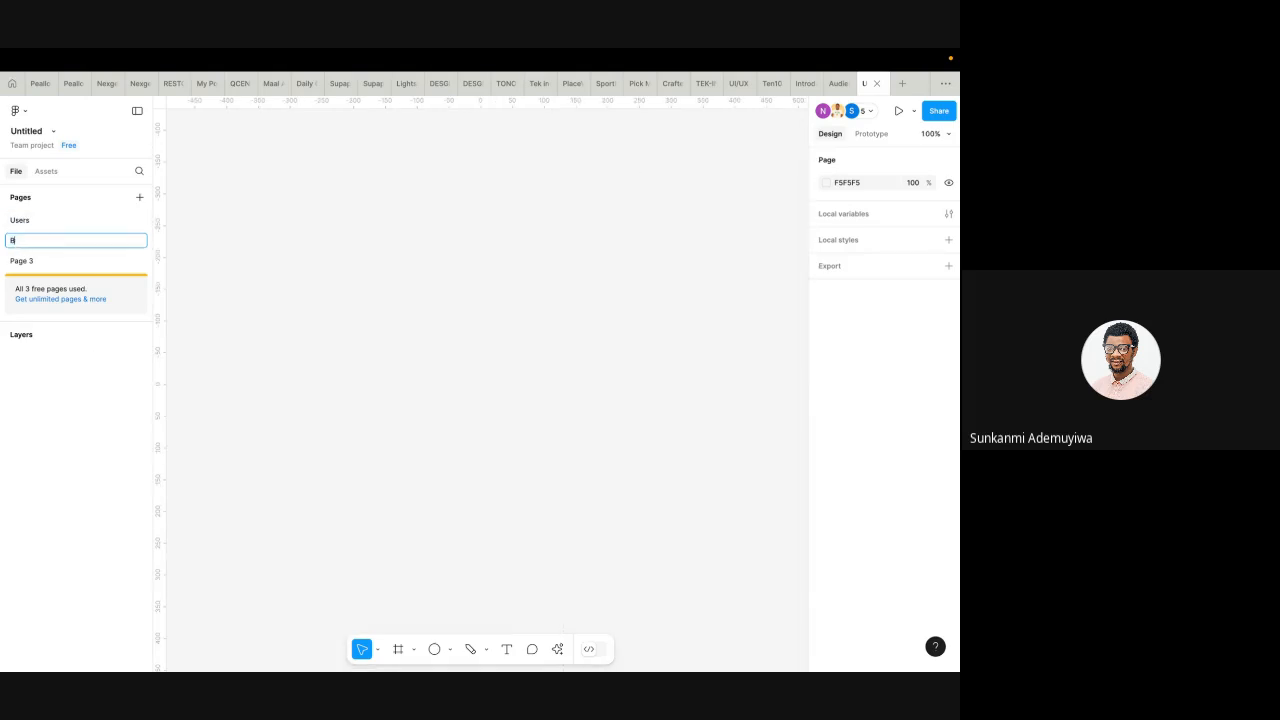
pyautogui.write('usiness')
pyautogui.doubleClick(43, 262)
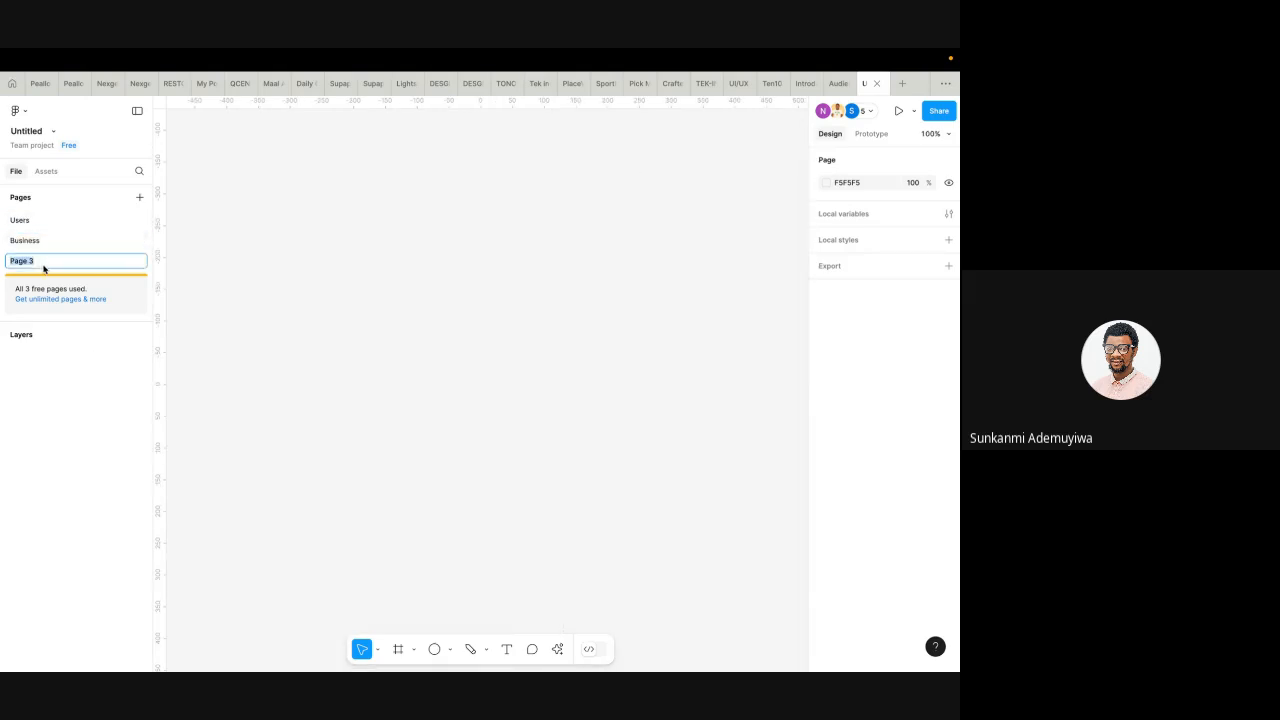
pyautogui.write('Ad')
pyautogui.press('Return')
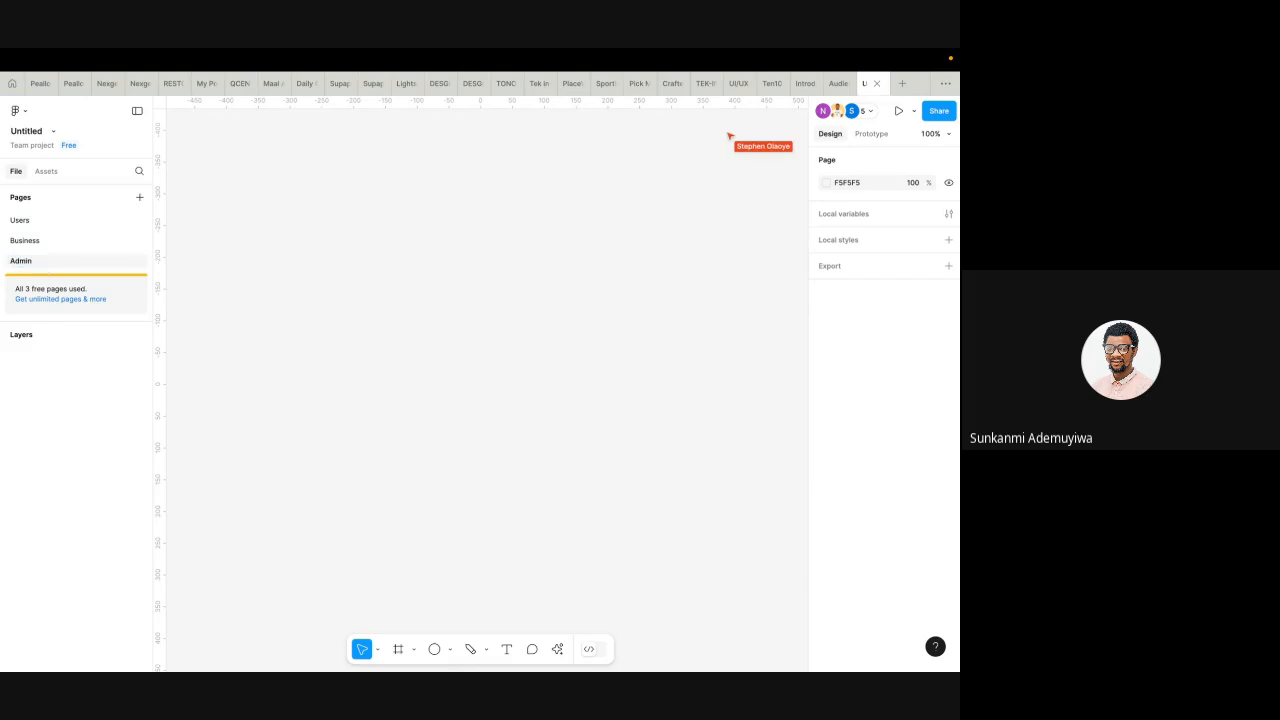
# - Return to the Users page and bring its three flow sections into view together
pyautogui.click(34, 220)
pyautogui.scroll(-5, 512, 427)
pyautogui.hscroll(3, 514, 423)
pyautogui.click(420, 411)
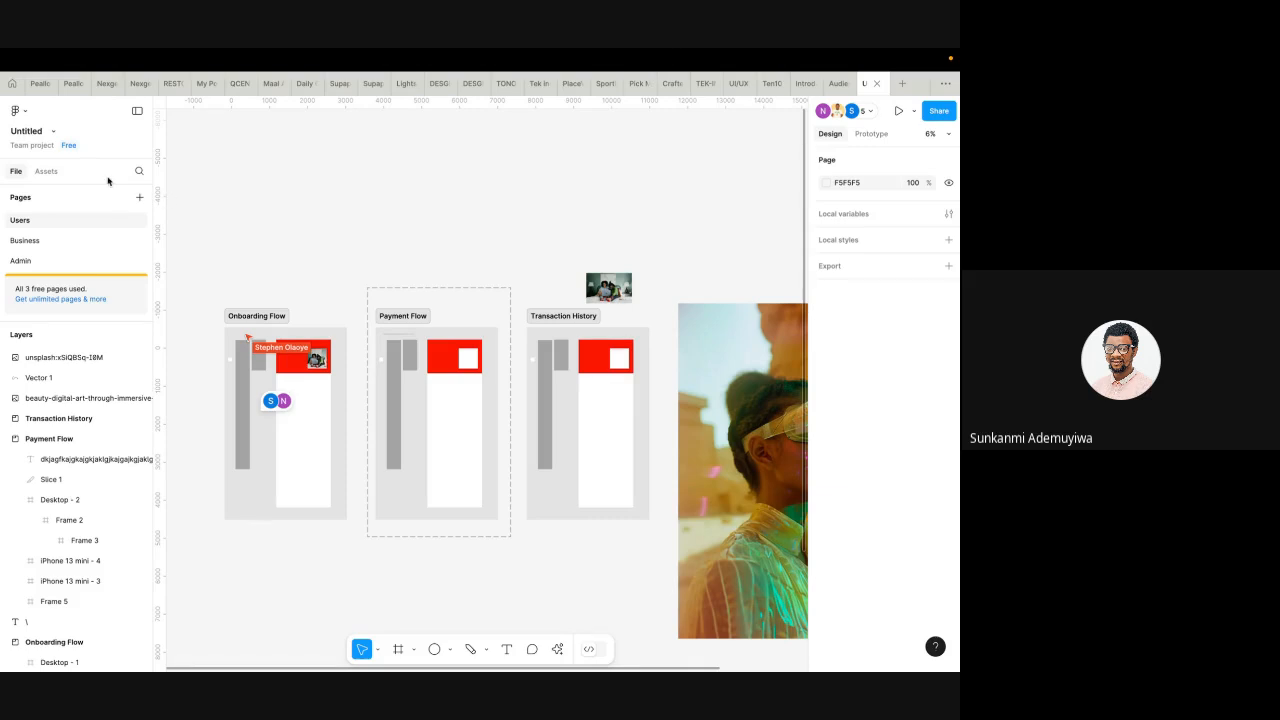
# - Look through the main menu's command groups, including the file and view options
pyautogui.click(17, 110)
pyautogui.moveTo(51, 162)
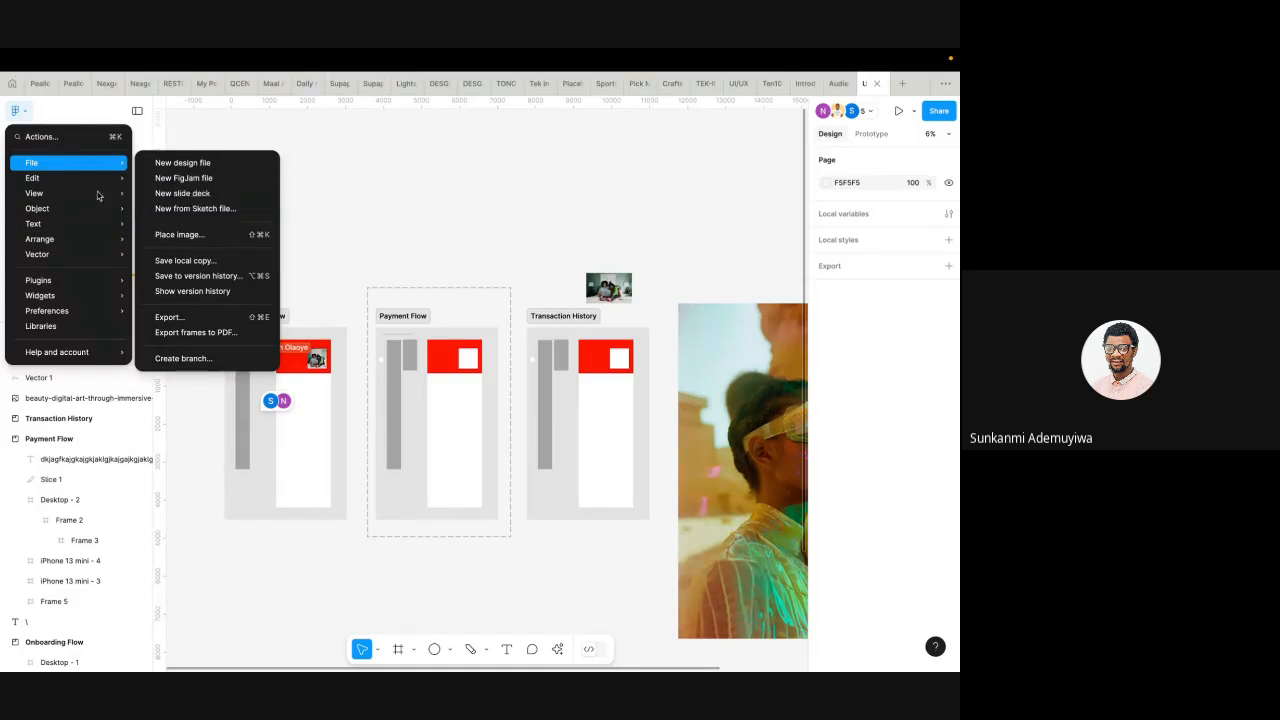
pyautogui.moveTo(40, 206)
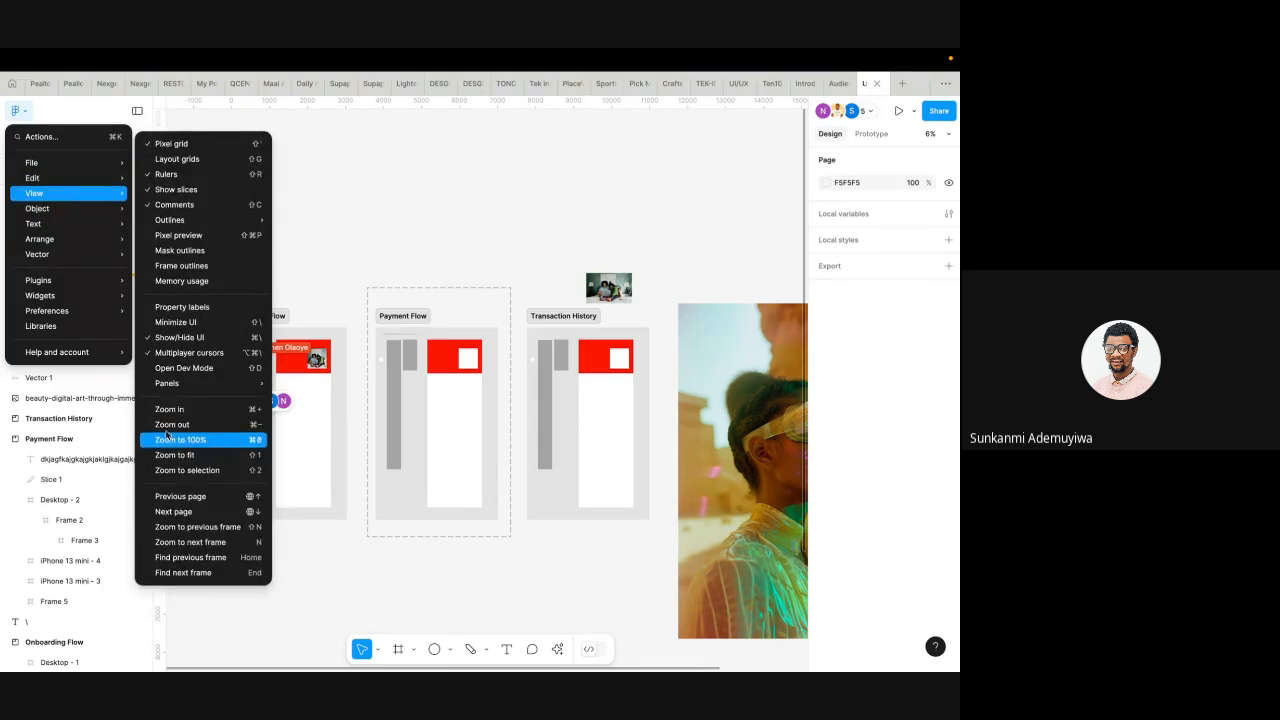
pyautogui.moveTo(40, 280)
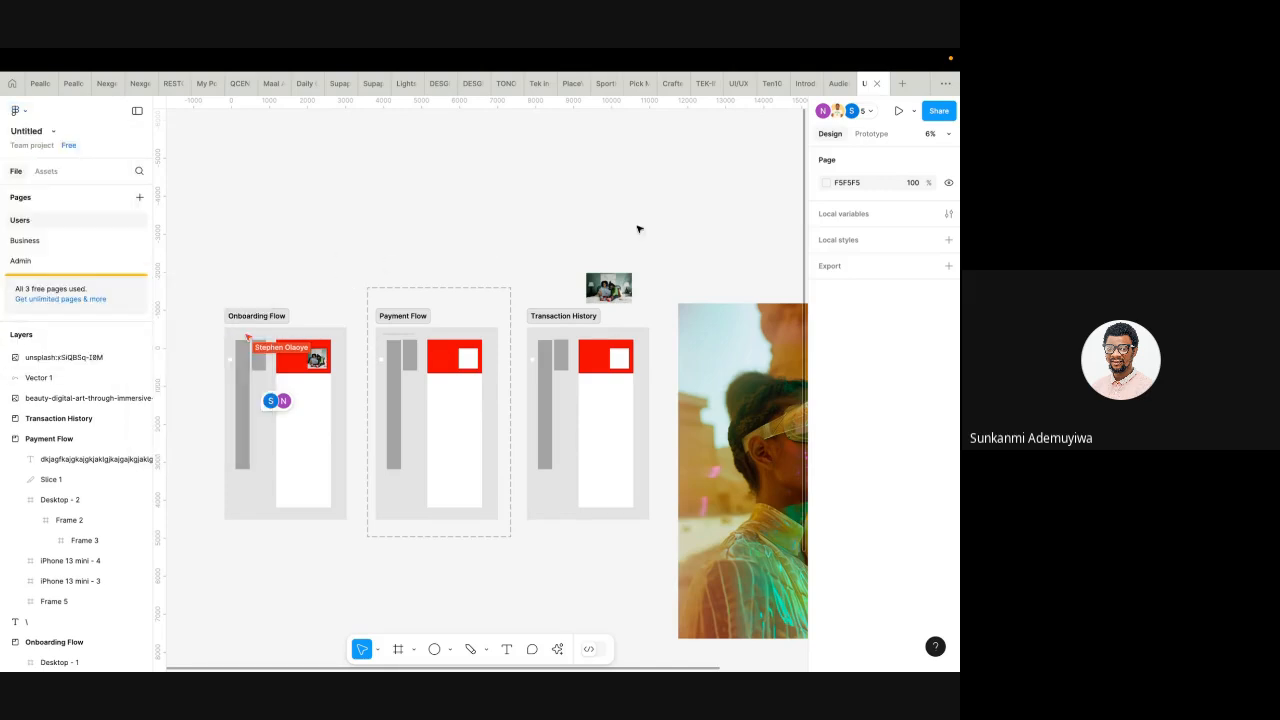
pyautogui.click(401, 650)
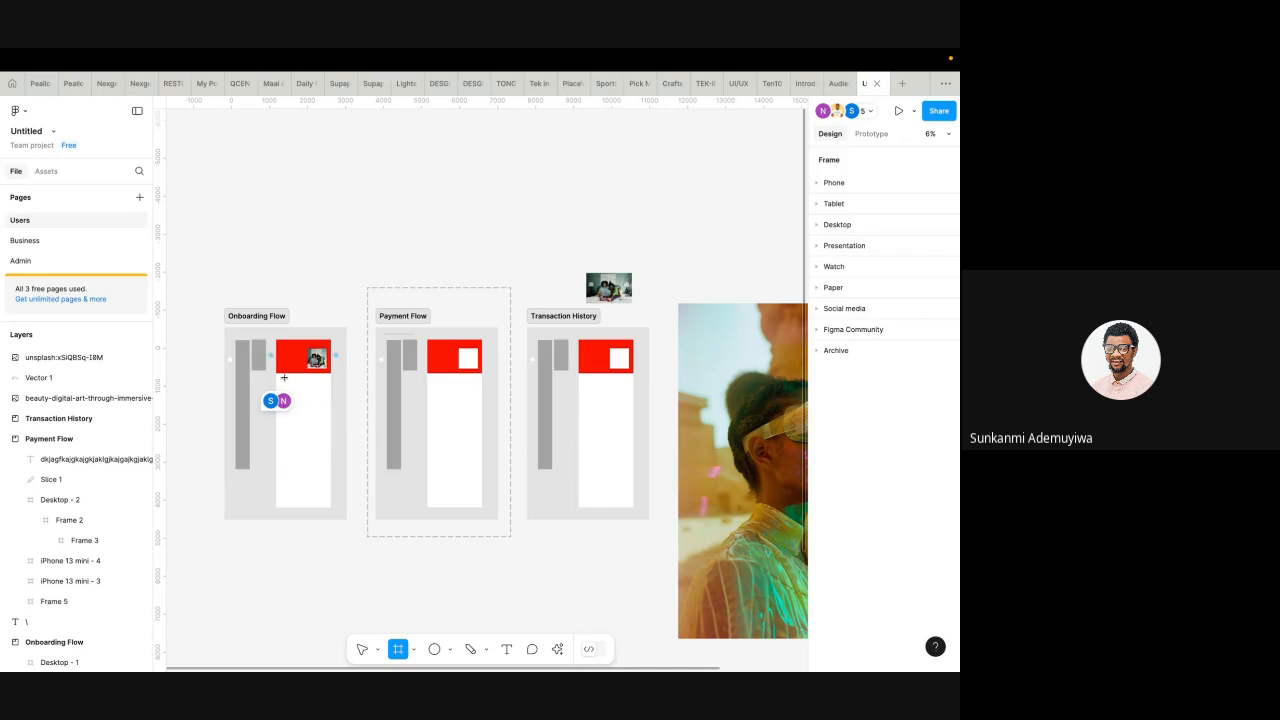
pyautogui.click(363, 649)
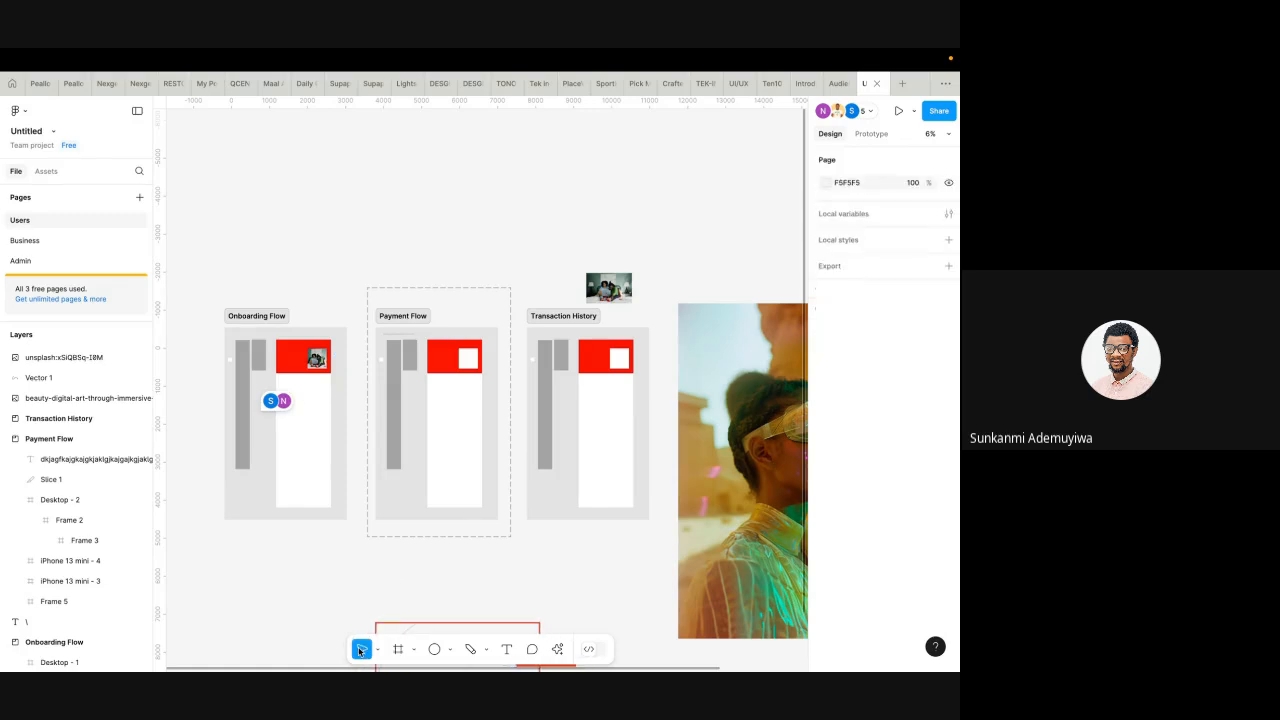
pyautogui.scroll(-3, 479, 511)
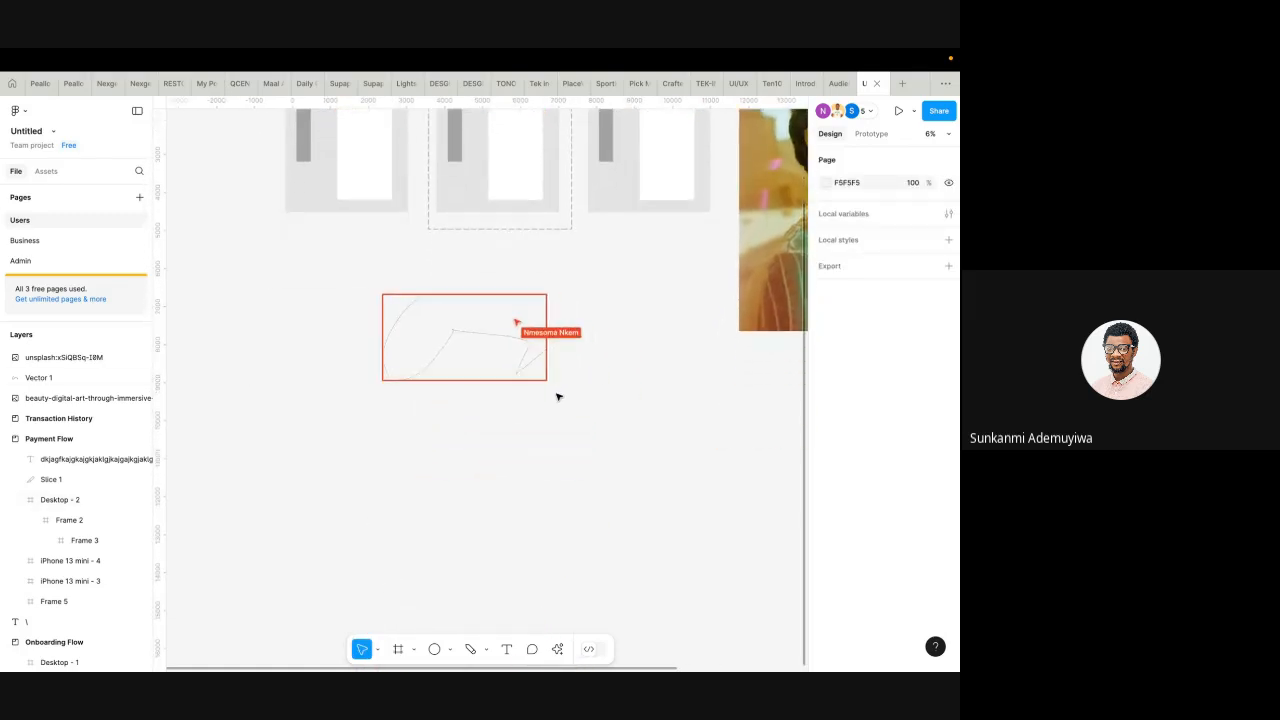
# - Switch to Google Chrome to show the Google Meet call
pyautogui.press('super+Tab')
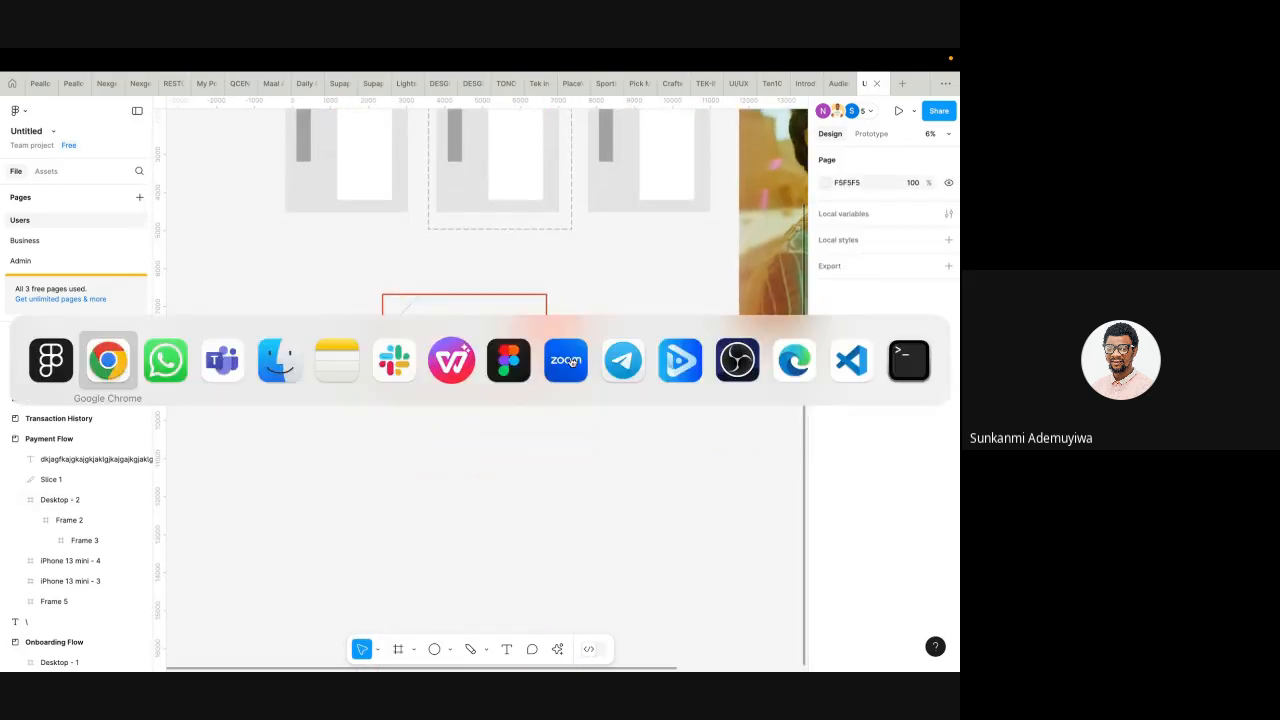
pyautogui.click(108, 360)
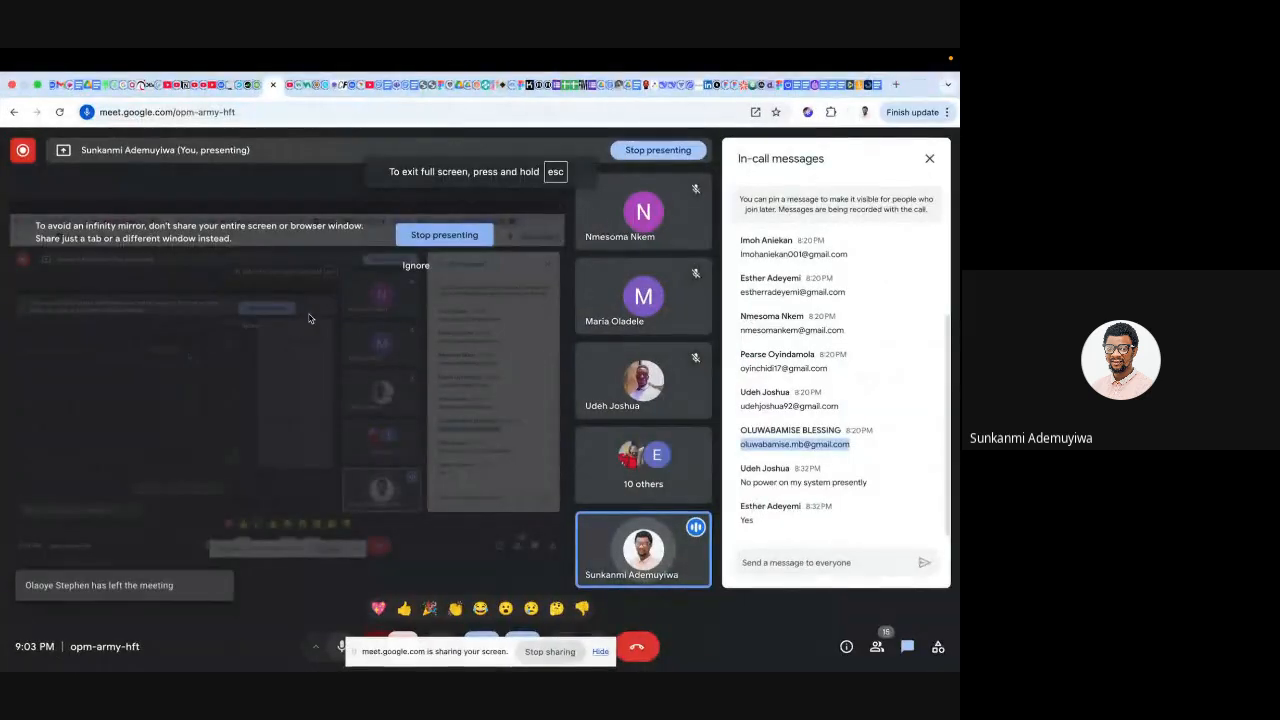
# - Switch to Figma to show the Users page's three flow sections, checking the Google Meet call once in between
pyautogui.press('super+Tab')
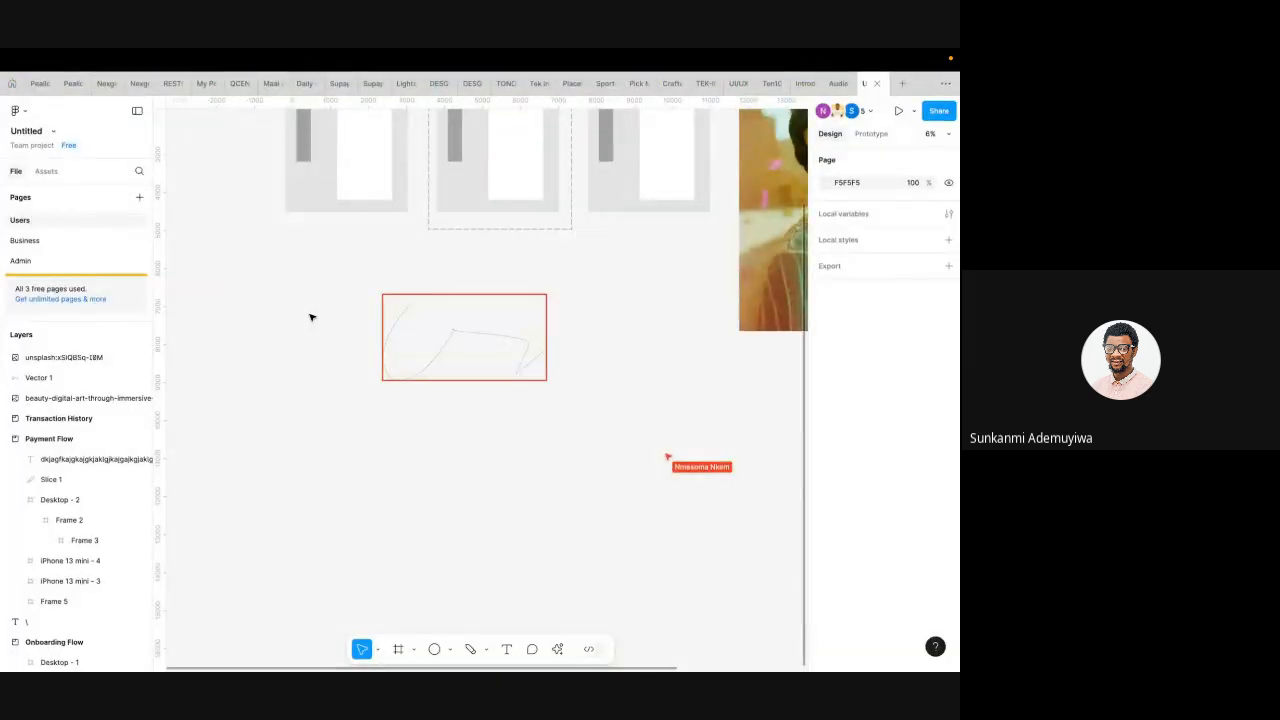
pyautogui.scroll(5, 508, 296)
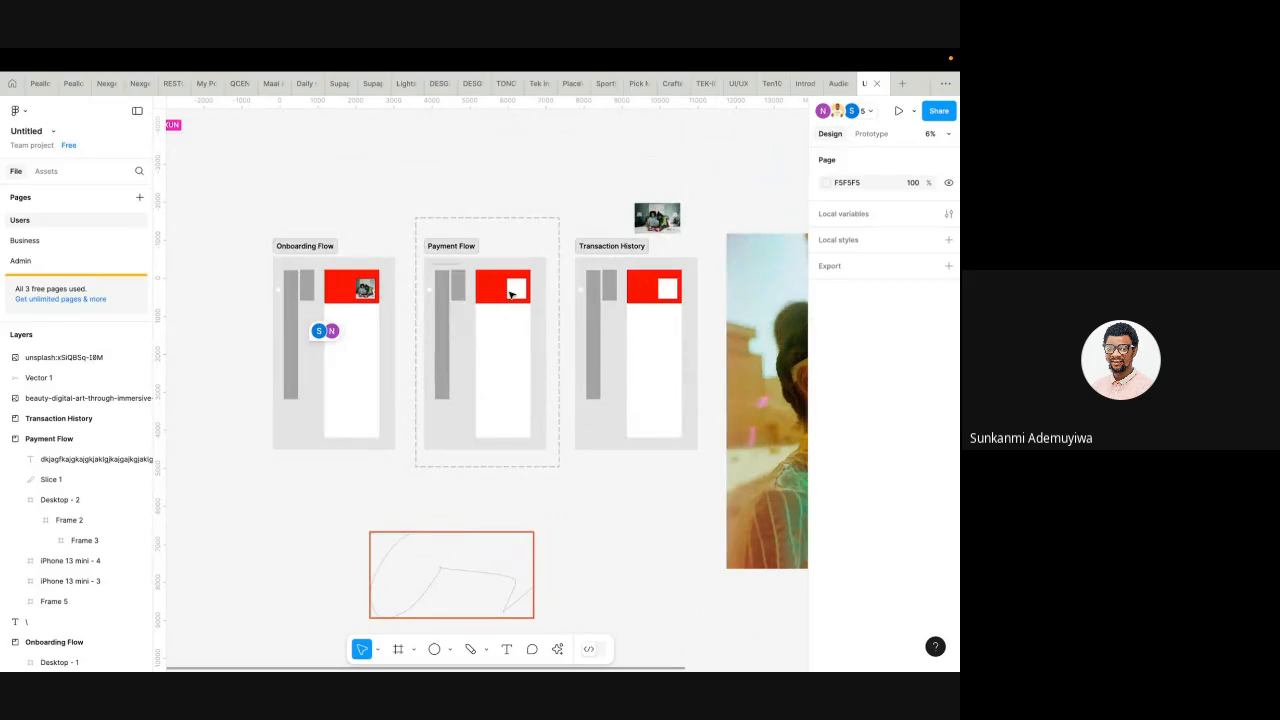
pyautogui.hotkey('ctrl', 'Right')
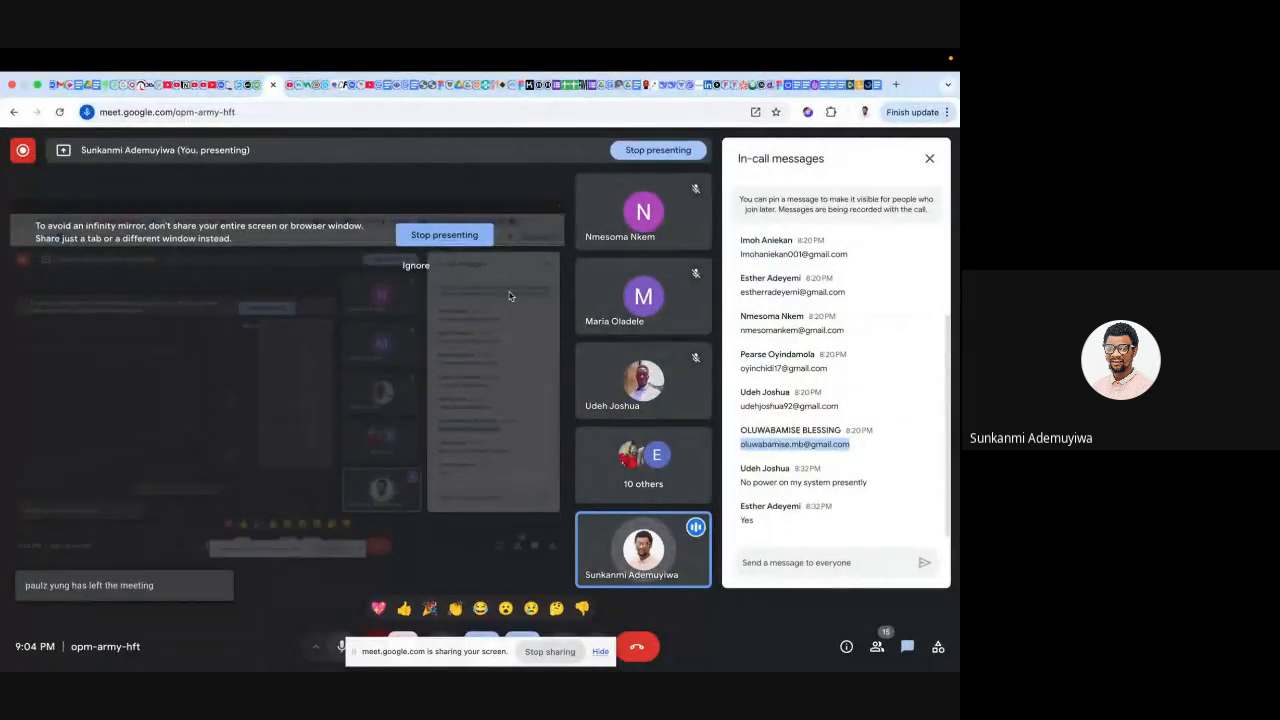
pyautogui.hotkey('ctrl', 'Left')
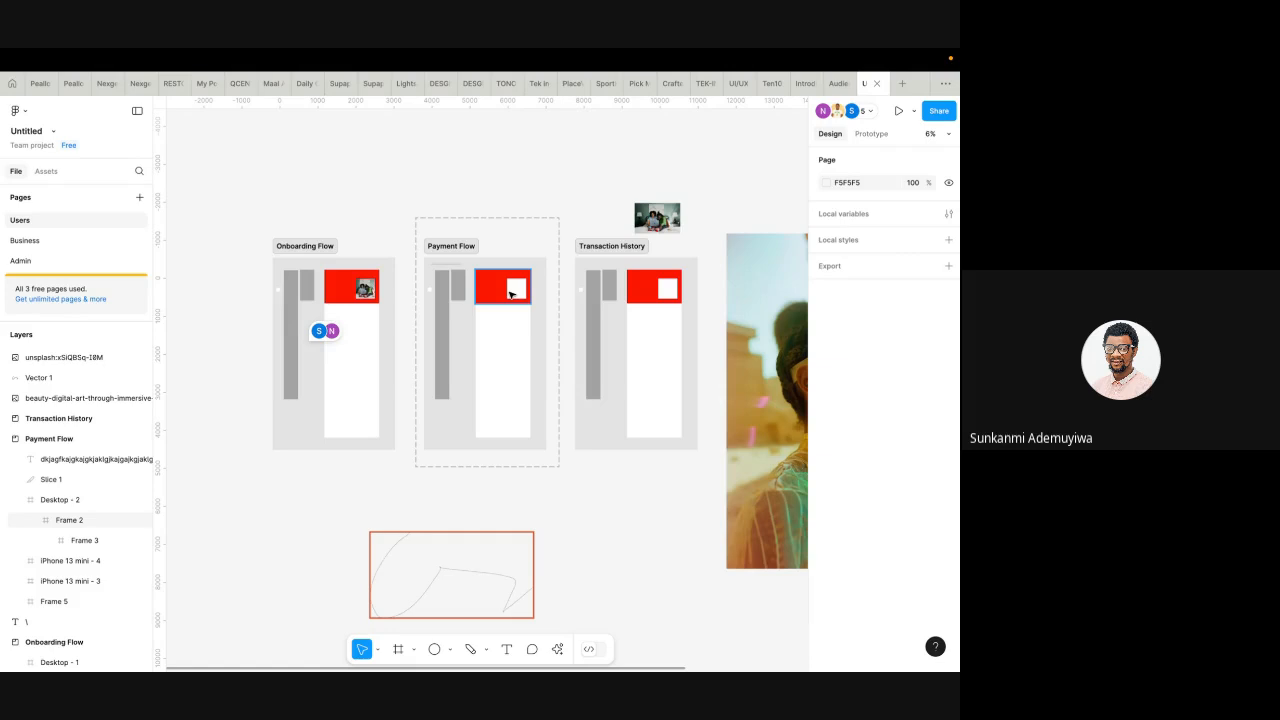
# - Switch to Google Chrome, bring up the open atomicdesign.bradfrost.com/chapter-2/ page and select its web address
pyautogui.press('super+Tab')
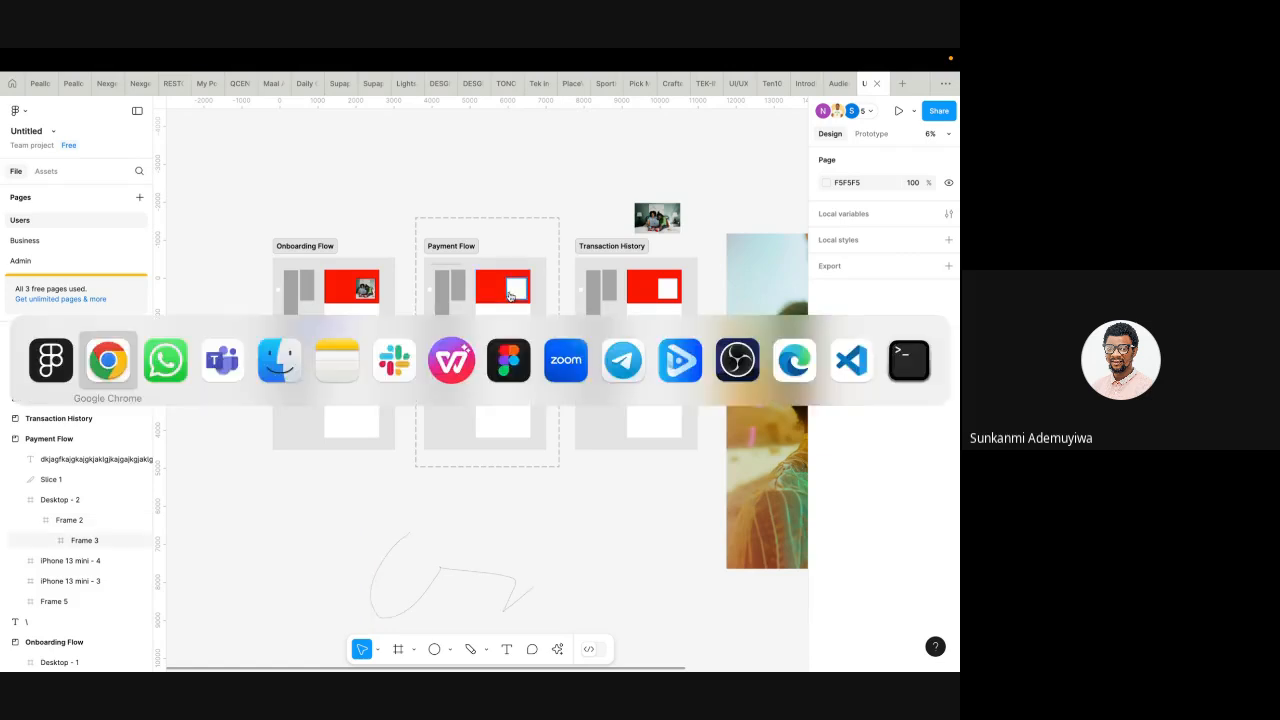
pyautogui.click(107, 362)
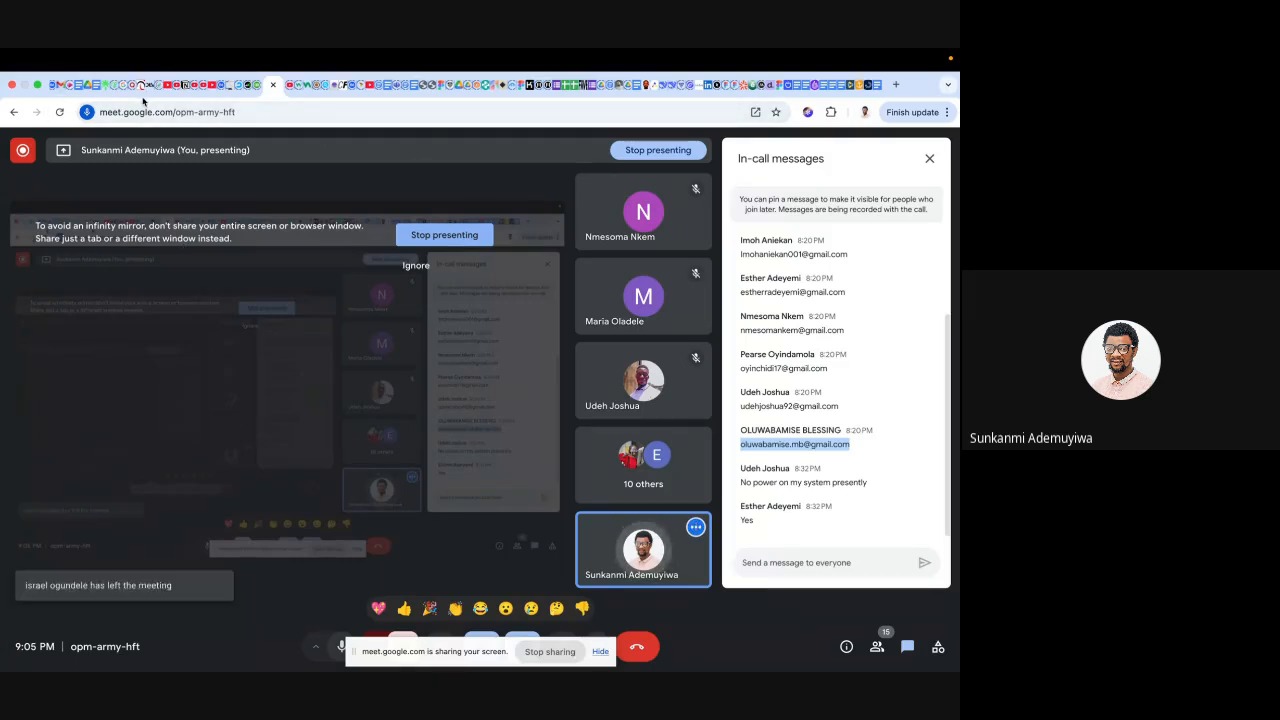
pyautogui.moveTo(357, 60)
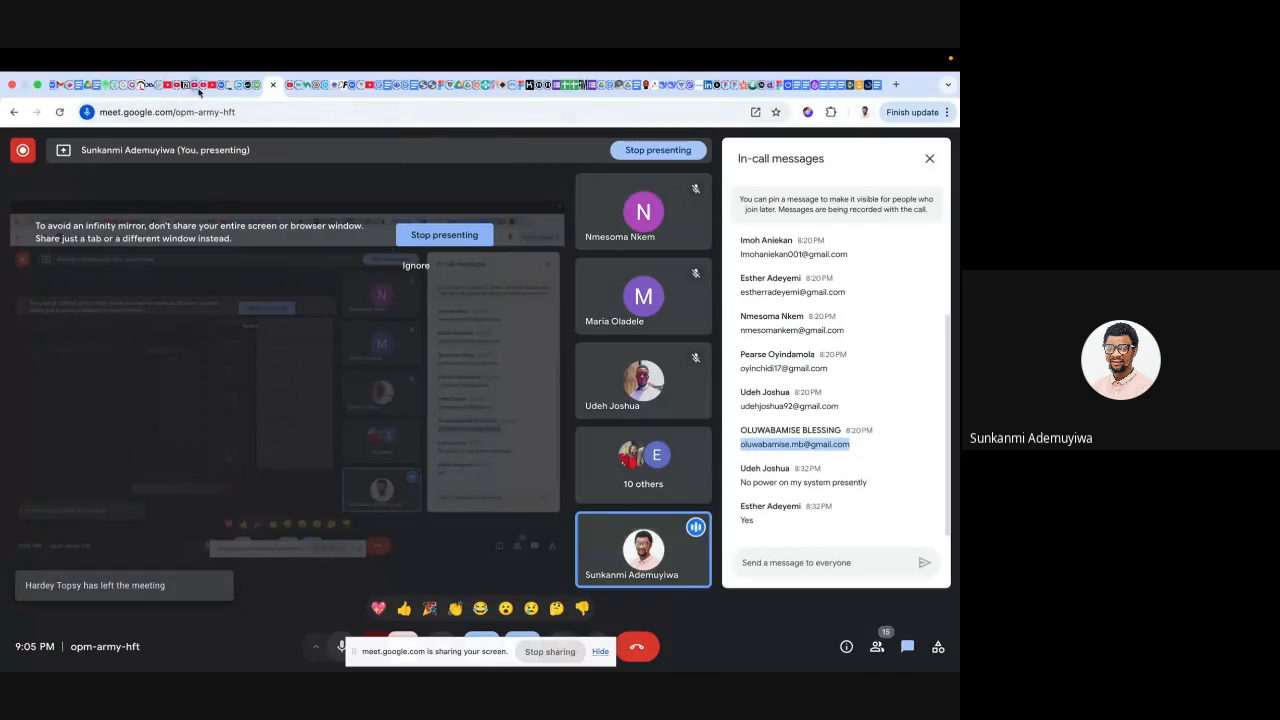
pyautogui.click(316, 86)
pyautogui.click(329, 114)
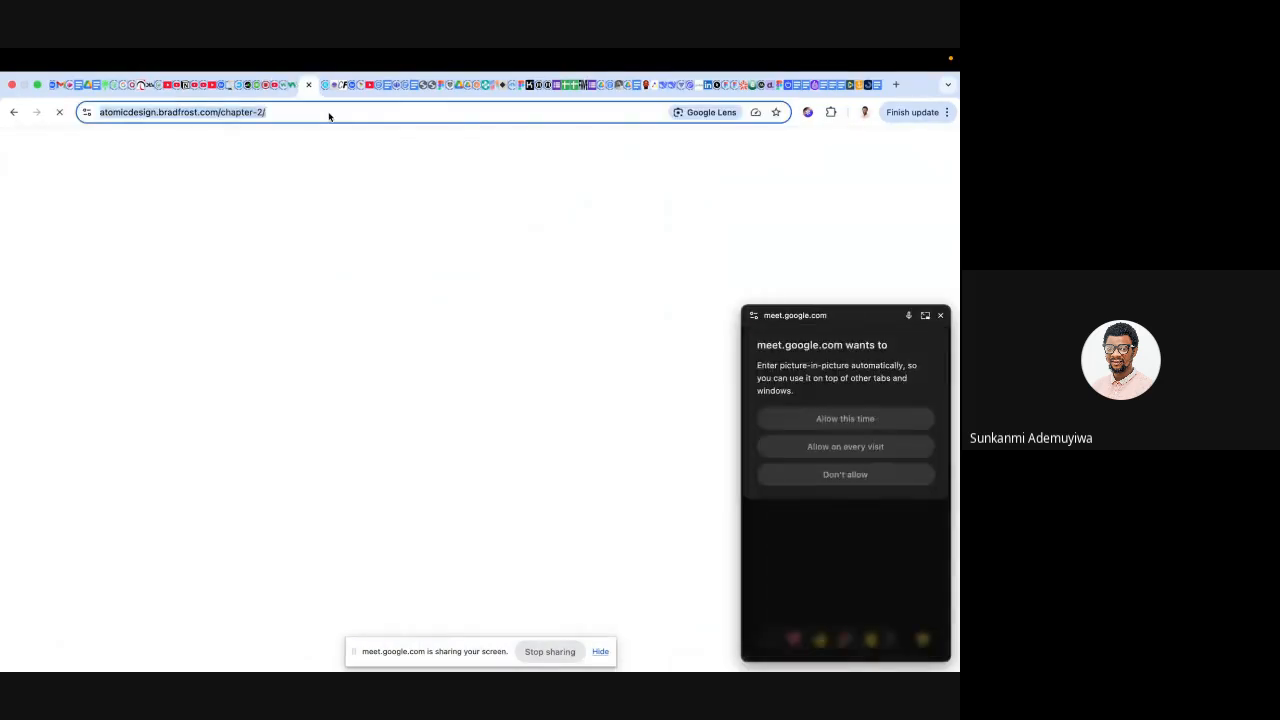
# - Search Google for piggyvest and open the PiggyVest homepage from the results
pyautogui.write('pig')
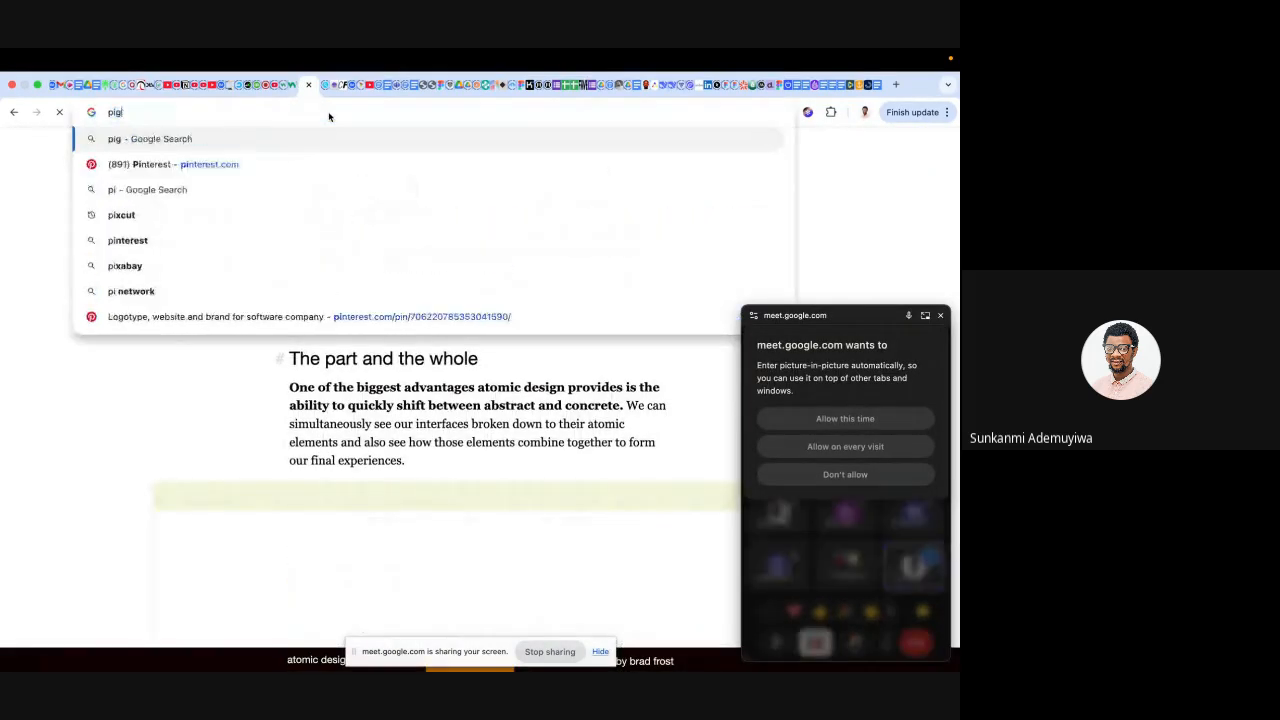
pyautogui.write('ive')
pyautogui.press('BackSpace')
pyautogui.press('BackSpace')
pyautogui.press('BackSpace')
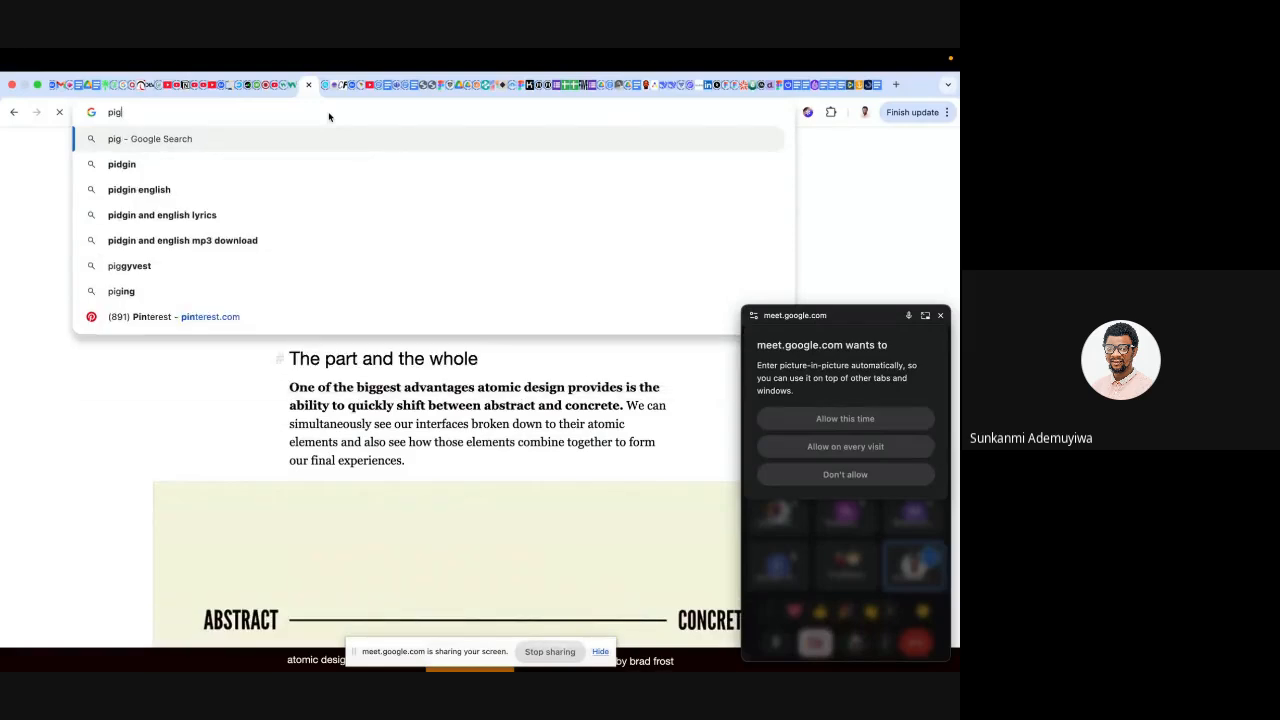
pyautogui.write('gyvest')
pyautogui.press('Return')
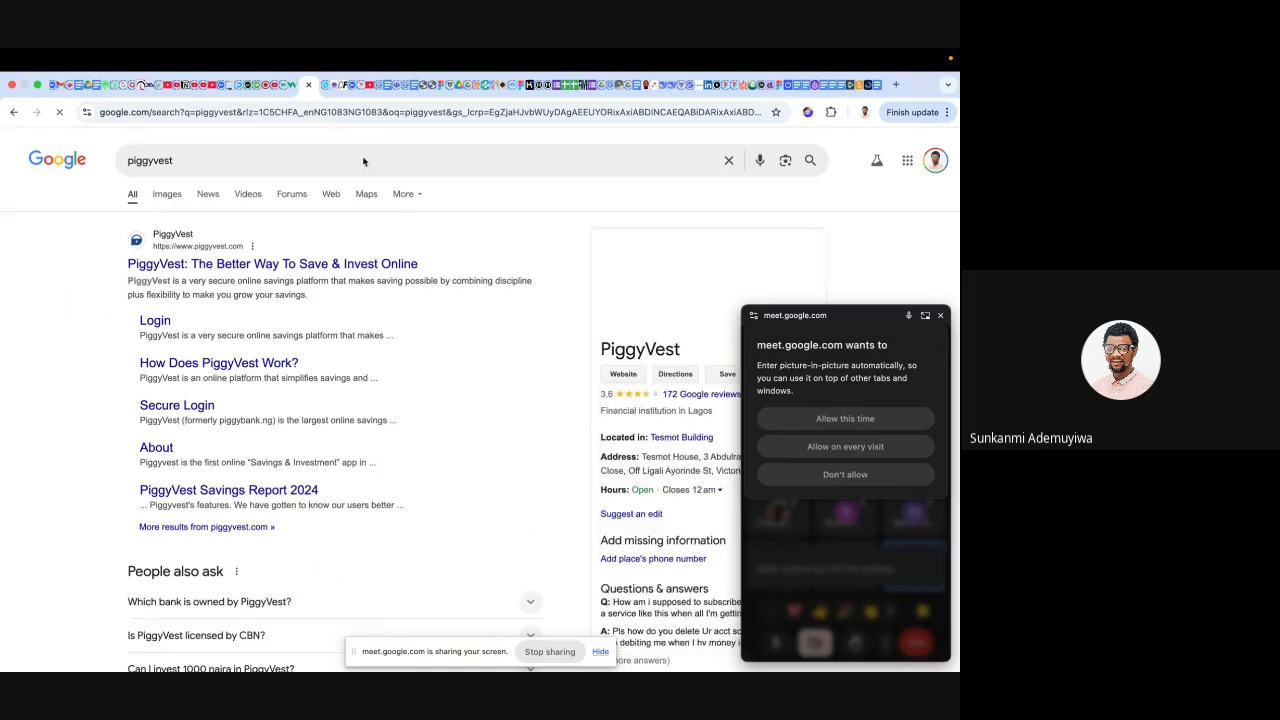
pyautogui.click(300, 265)
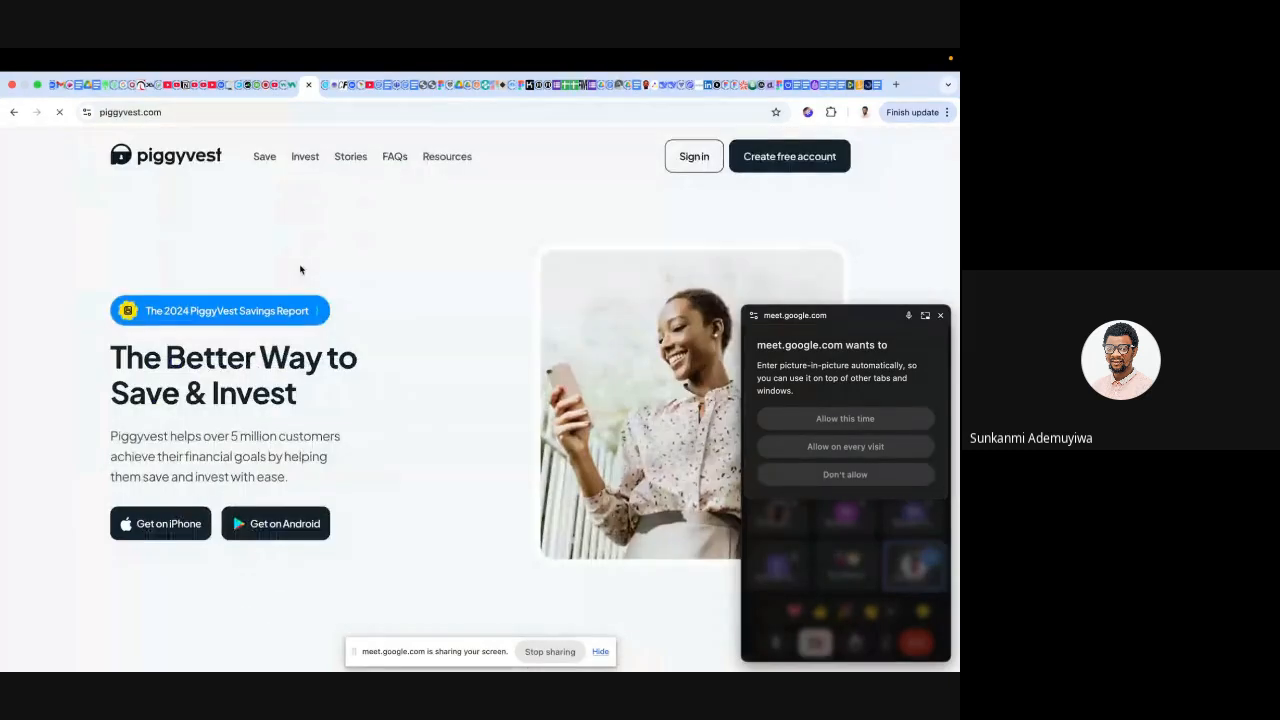
# - Replace the W3Schools page in the neighbouring browser tab with the Kuda website by looking up kuda
pyautogui.click(291, 84)
pyautogui.press('super+l')
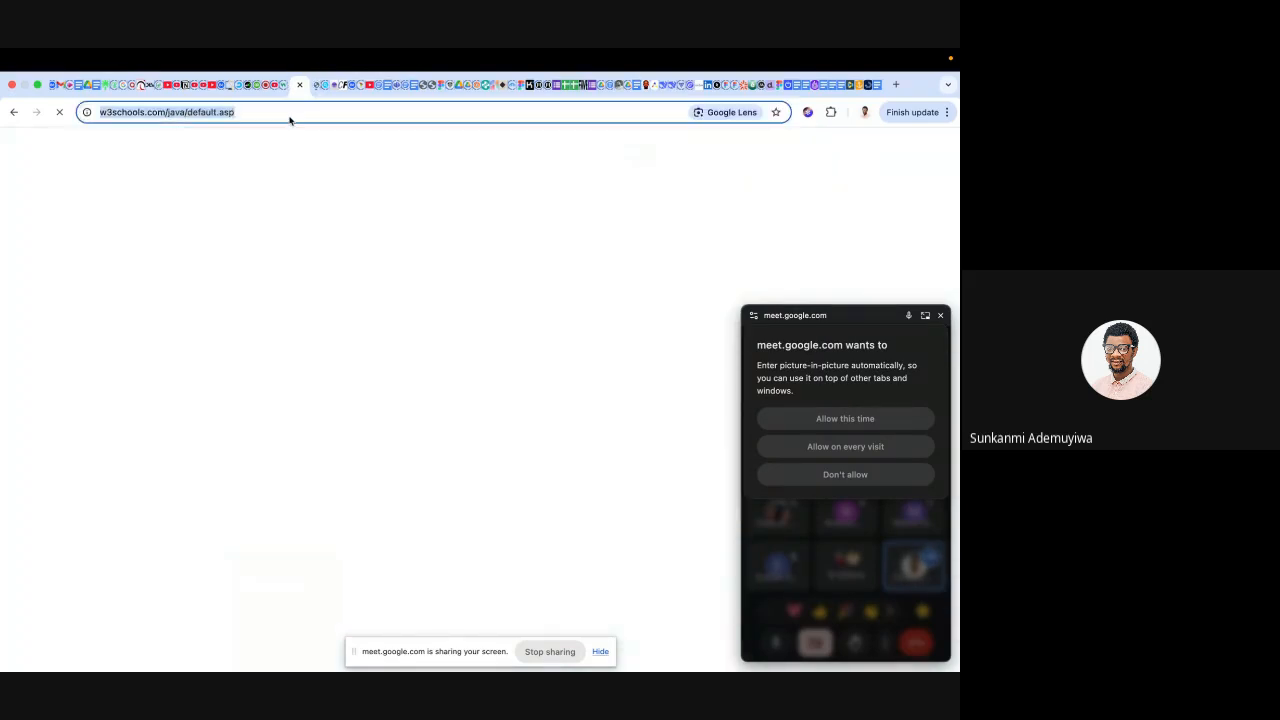
pyautogui.write('kuda')
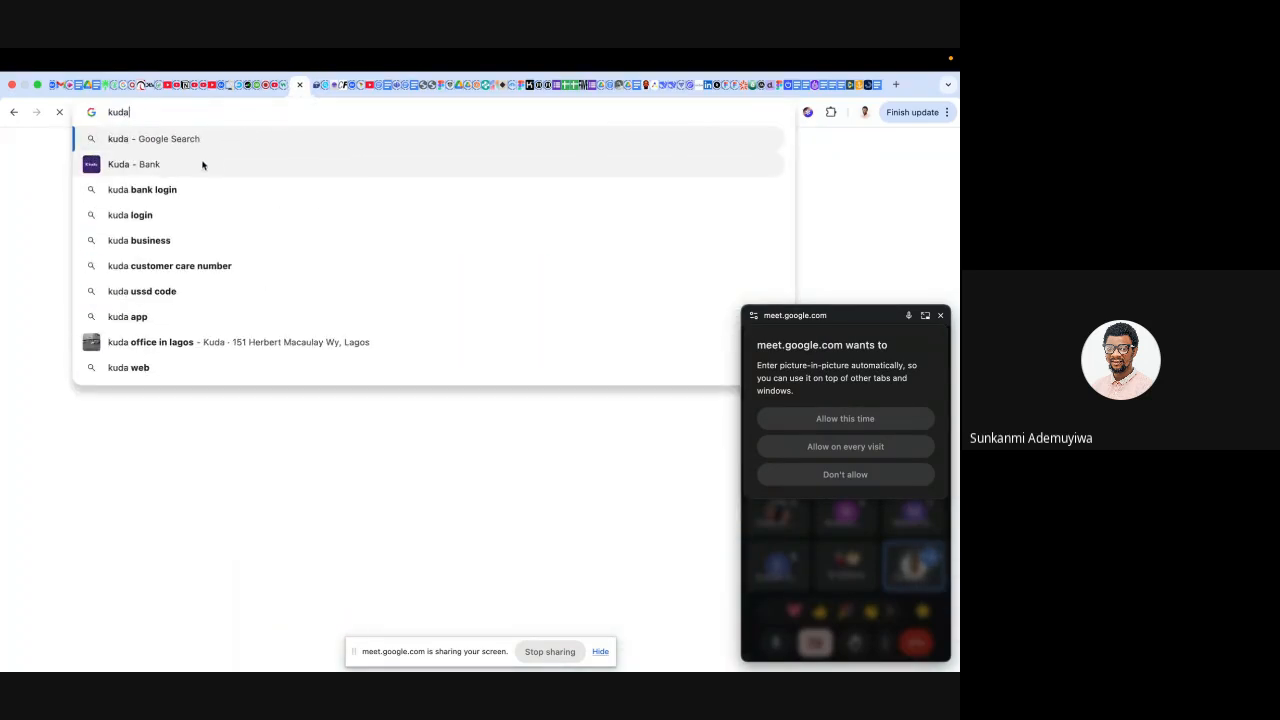
pyautogui.press('Return')
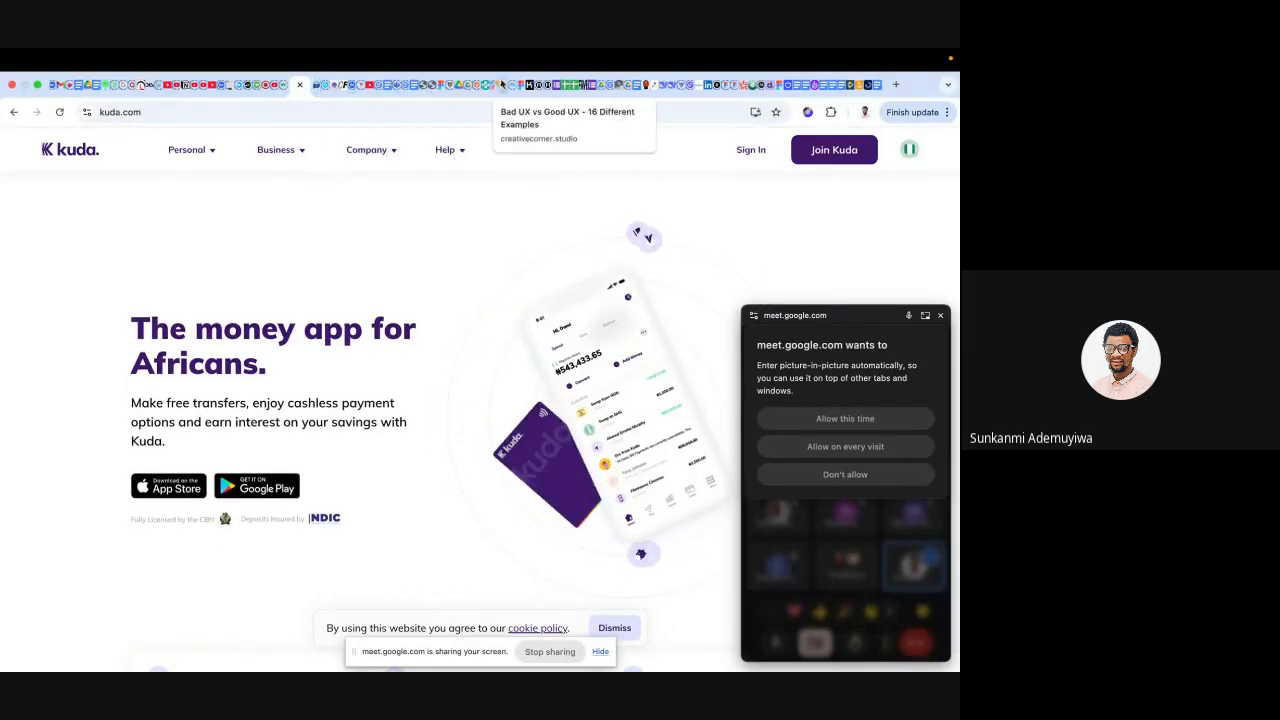
# - Look up shuttlers in another already open browser tab and open the shuttlers.co website
pyautogui.click(283, 84)
pyautogui.click(286, 111)
pyautogui.write('shu')
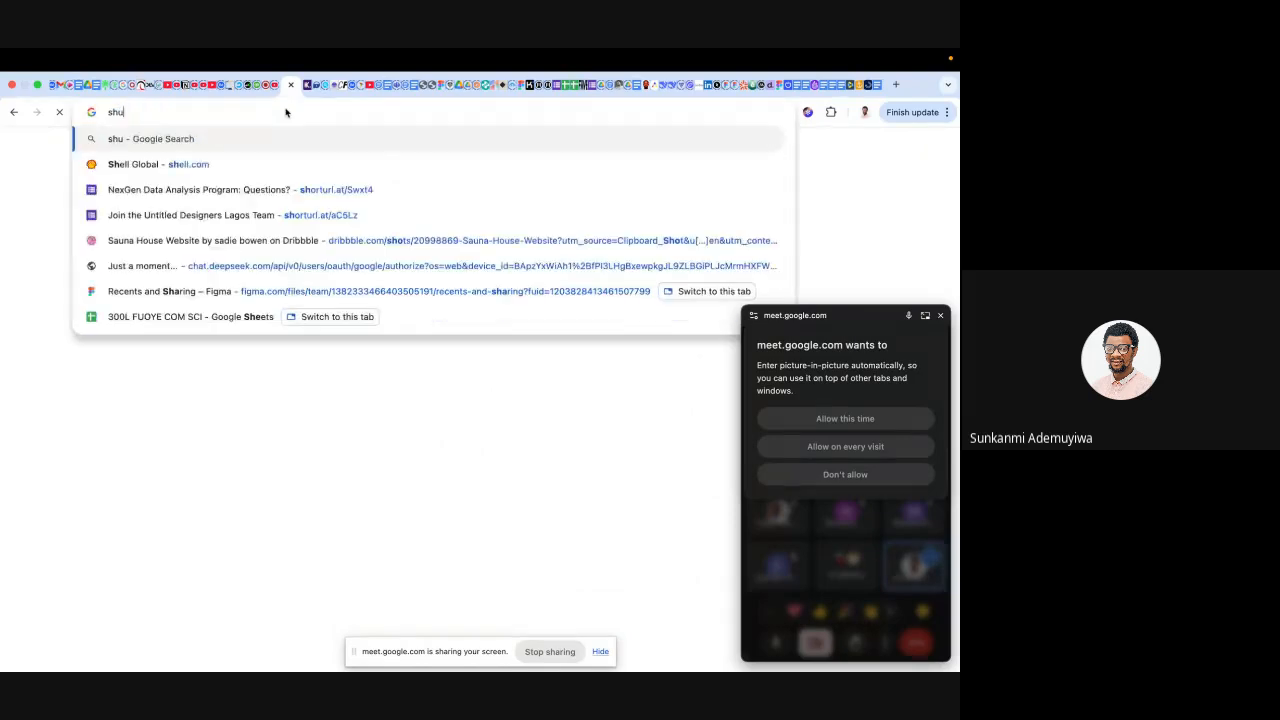
pyautogui.write('ttler')
pyautogui.press('Return')
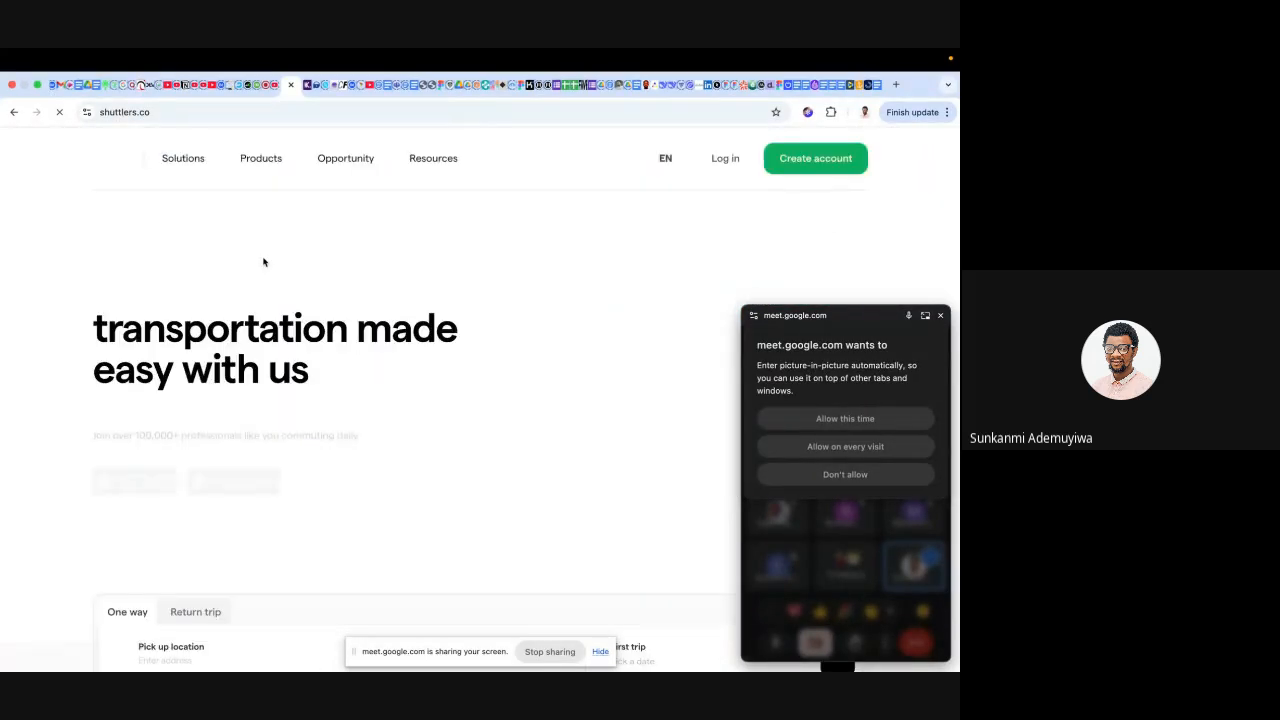
# - Examine the Shuttlers homepage from its hero section down to the footer and return to its beginning
pyautogui.scroll(-10, 377, 451)
pyautogui.scroll(-20, 379, 456)
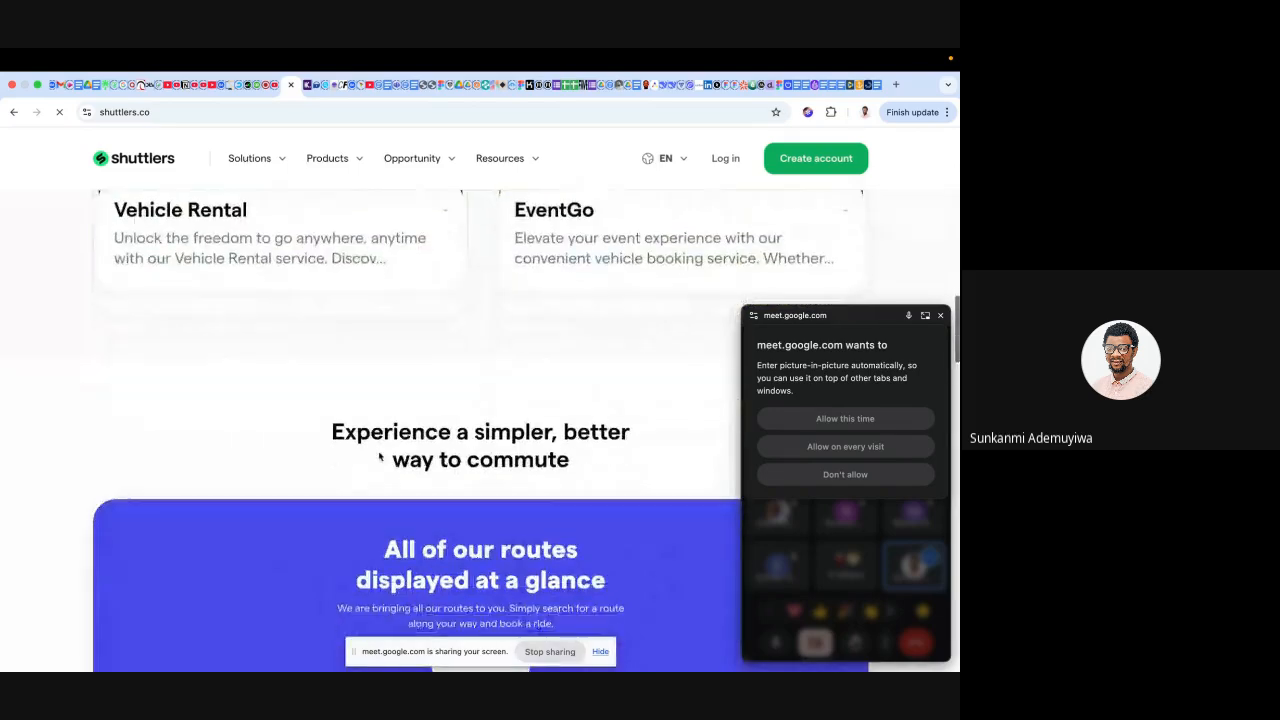
pyautogui.scroll(-5, 379, 456)
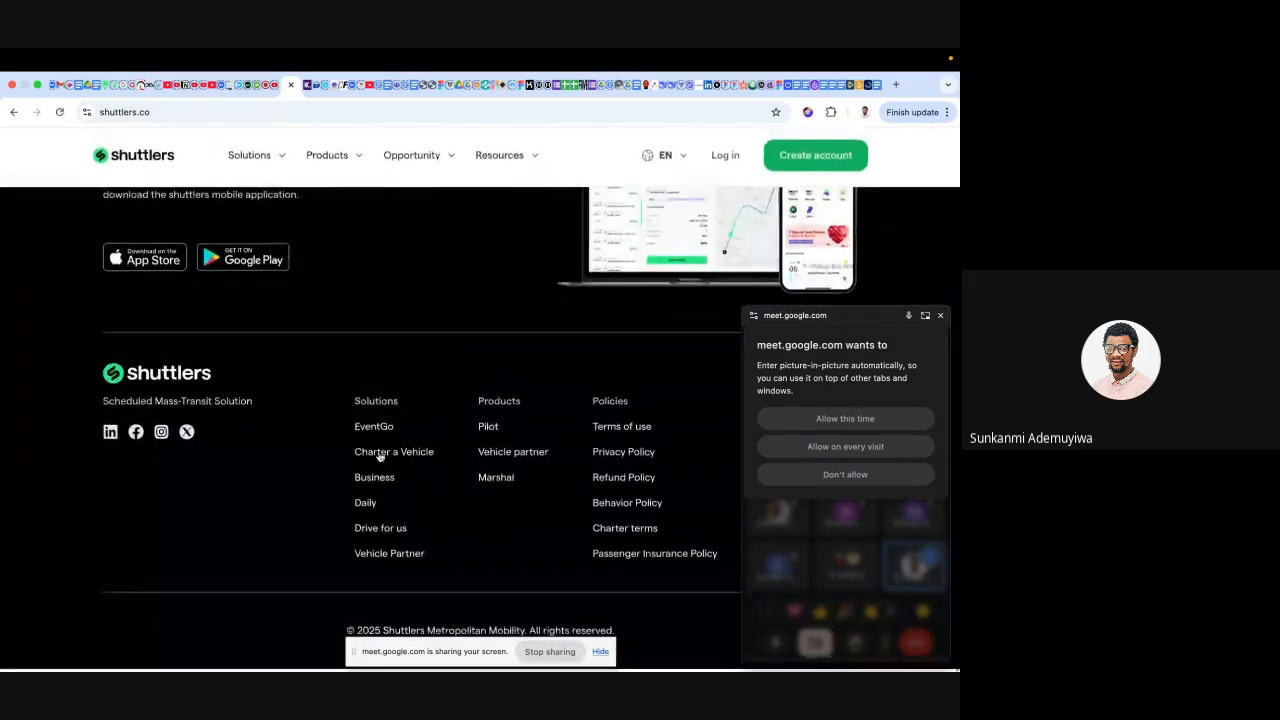
pyautogui.scroll(20, 379, 456)
pyautogui.scroll(-10, 379, 456)
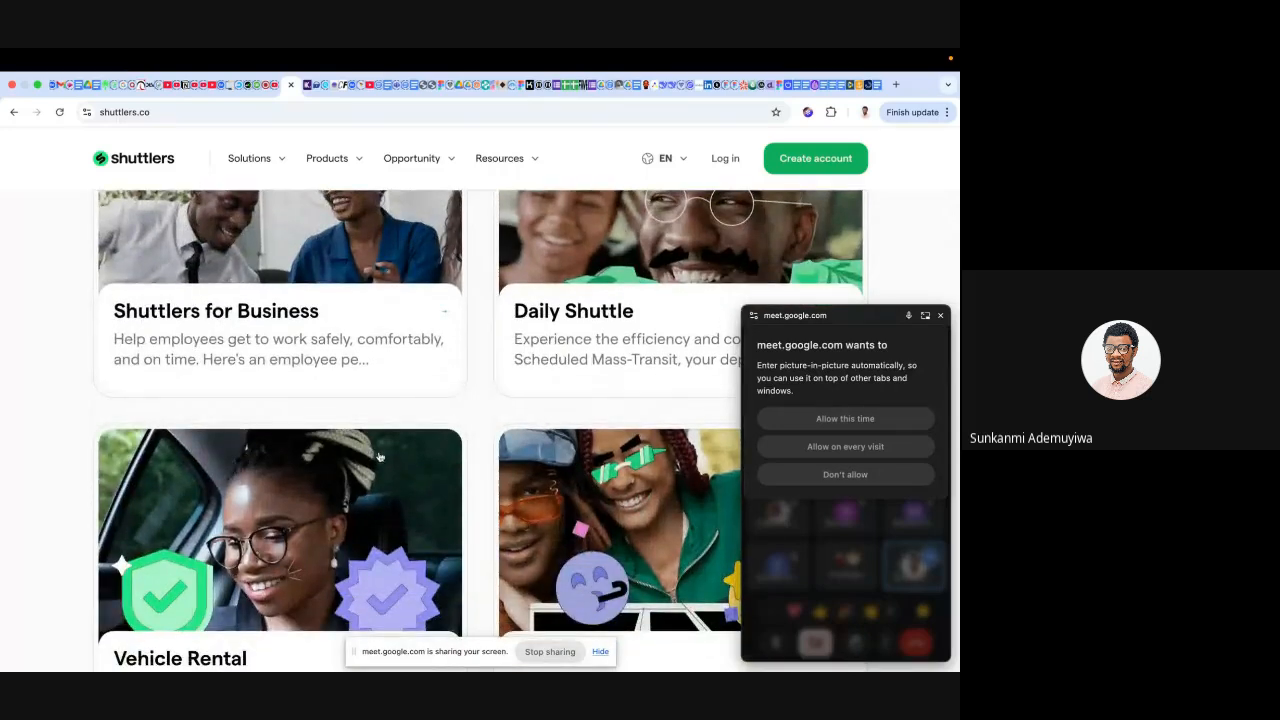
pyautogui.scroll(10, 379, 456)
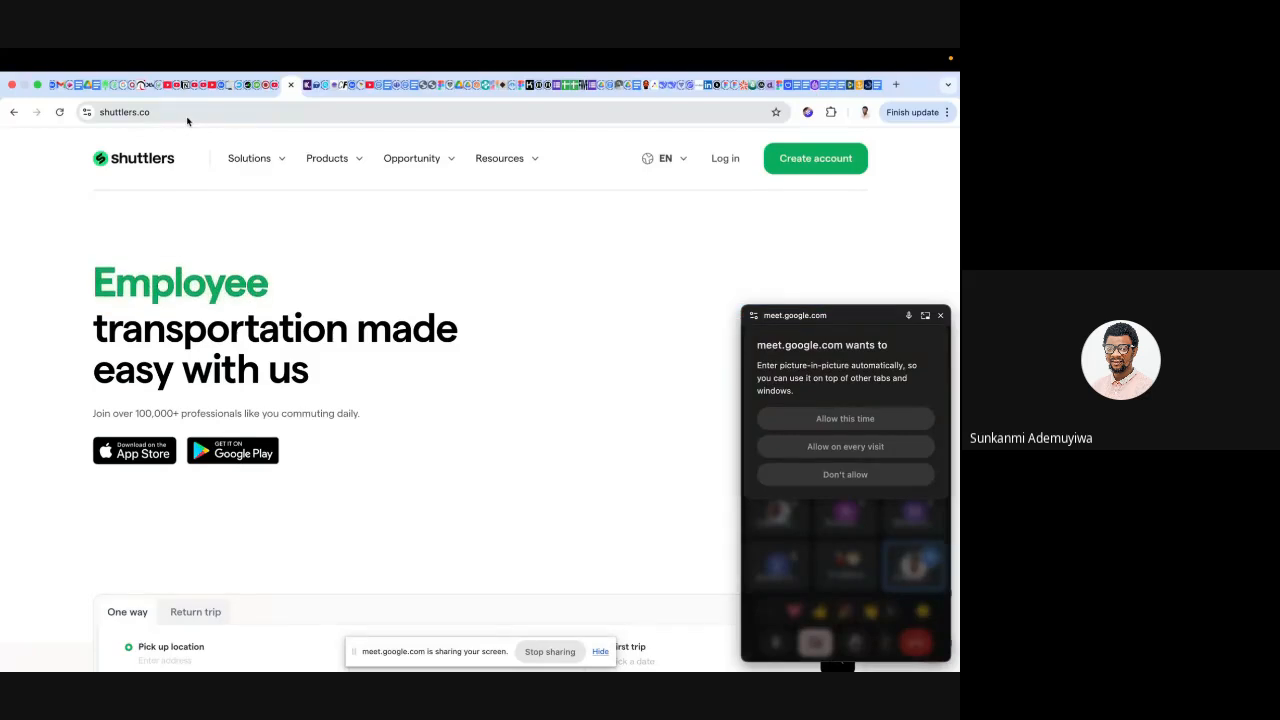
# - Look over the Kuda homepage sections and return to the PiggyVest homepage
pyautogui.click(307, 89)
pyautogui.scroll(-5, 395, 315)
pyautogui.scroll(2, 395, 315)
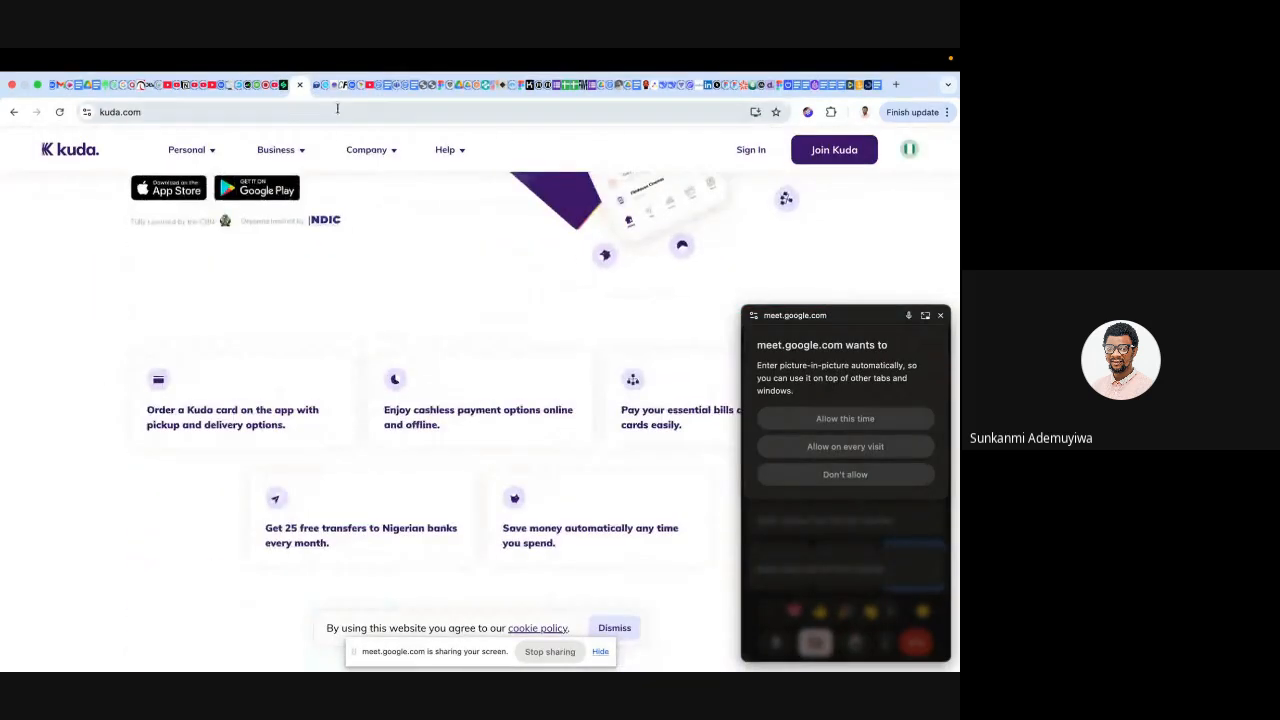
pyautogui.click(316, 88)
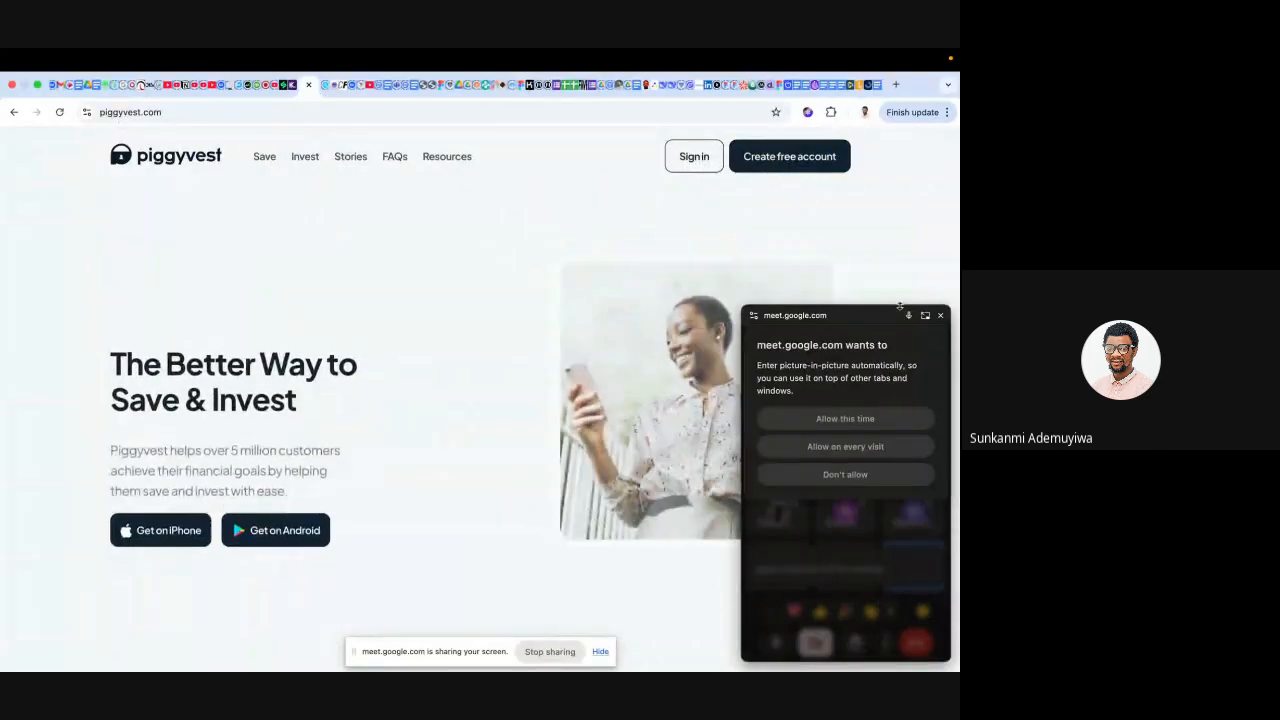
# - Move the Meet picture-in-picture prompt aside, allow it for this time, and briefly check the Figma file before returning to PiggyVest
pyautogui.moveTo(766, 340); pyautogui.dragTo(575, 347)
pyautogui.click(610, 428)
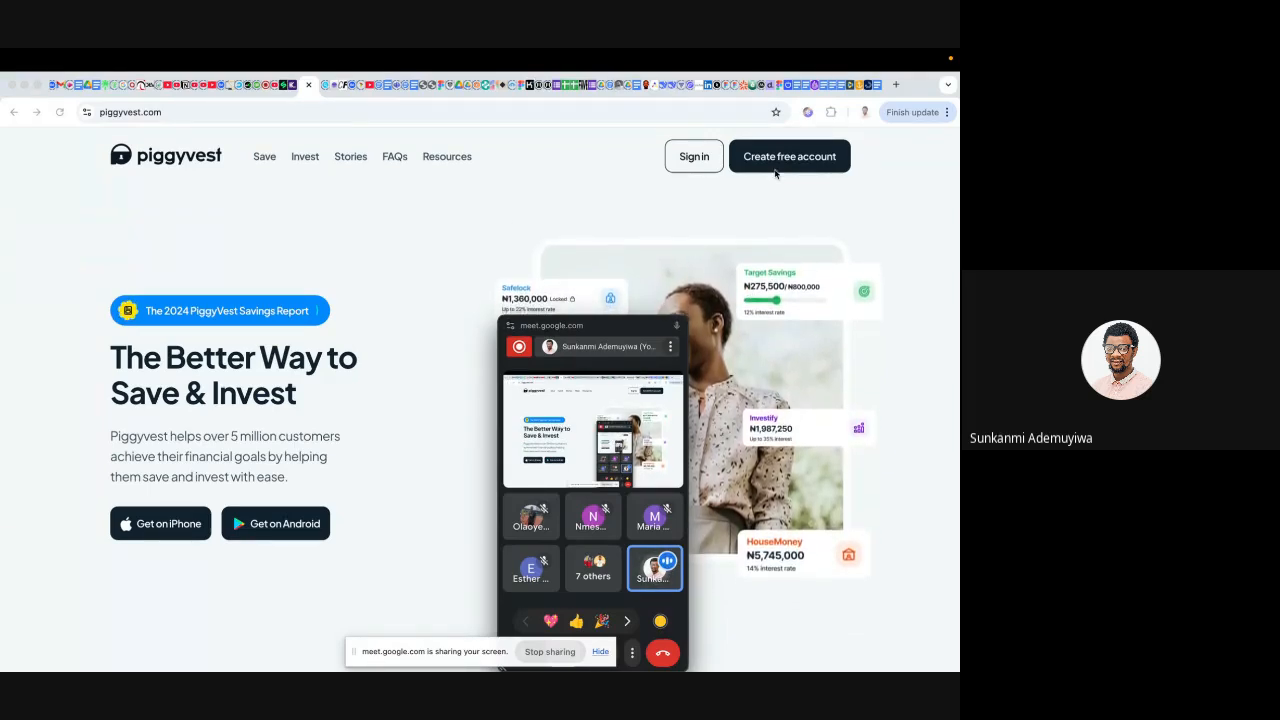
pyautogui.hotkey('alt', 'Tab')
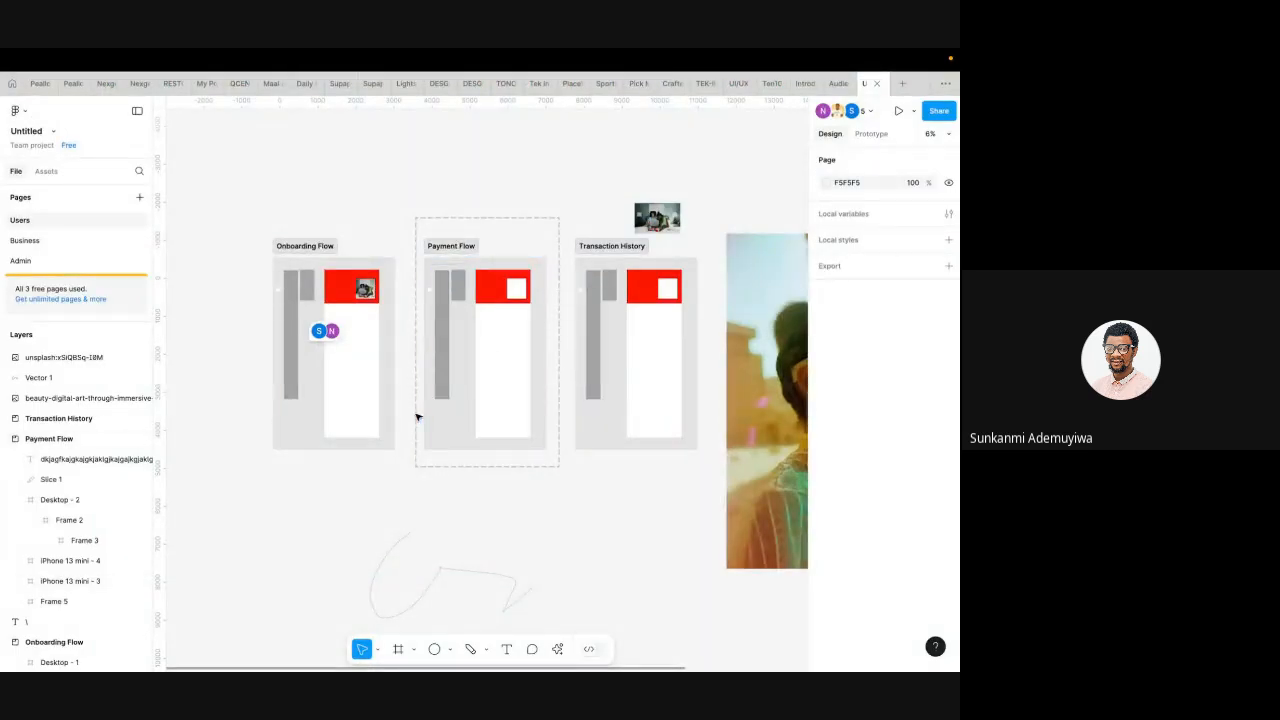
pyautogui.hotkey('alt', 'Tab')
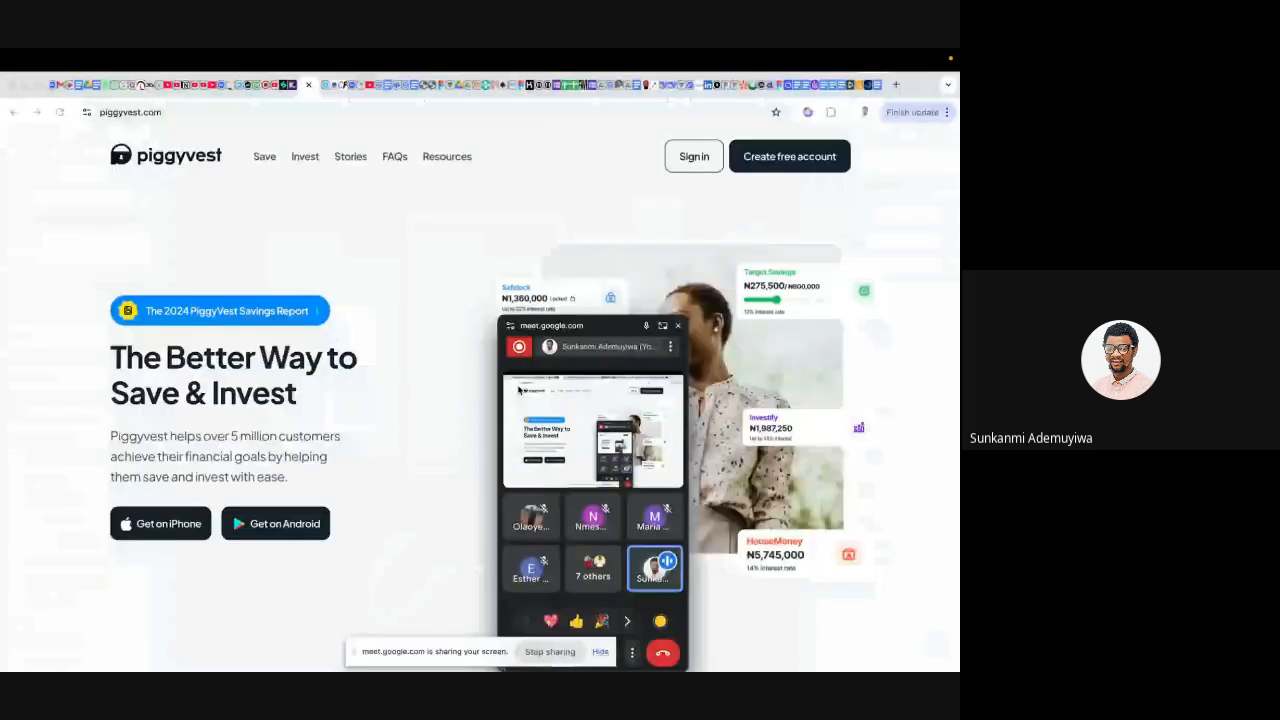
# - Move the Meet window clear of the extensions list and try to capture the whole PiggyVest homepage with GoFullPage
pyautogui.click(830, 112)
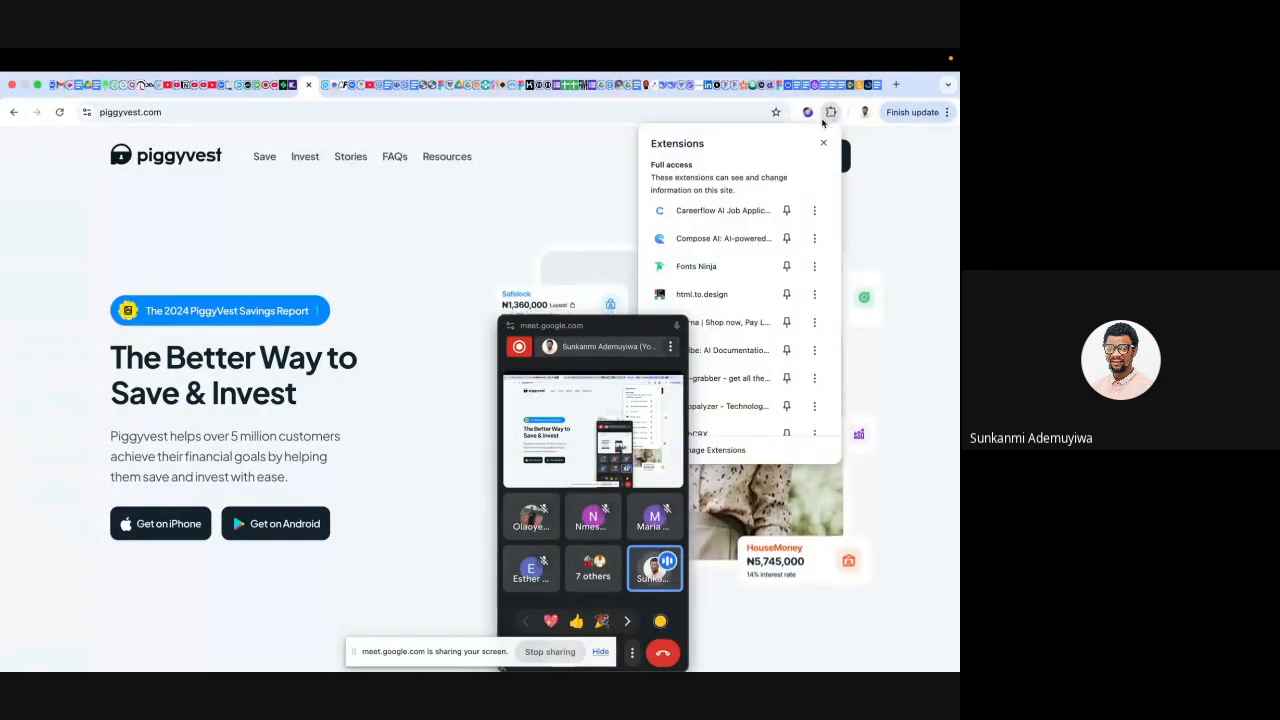
pyautogui.moveTo(595, 330); pyautogui.dragTo(235, 331)
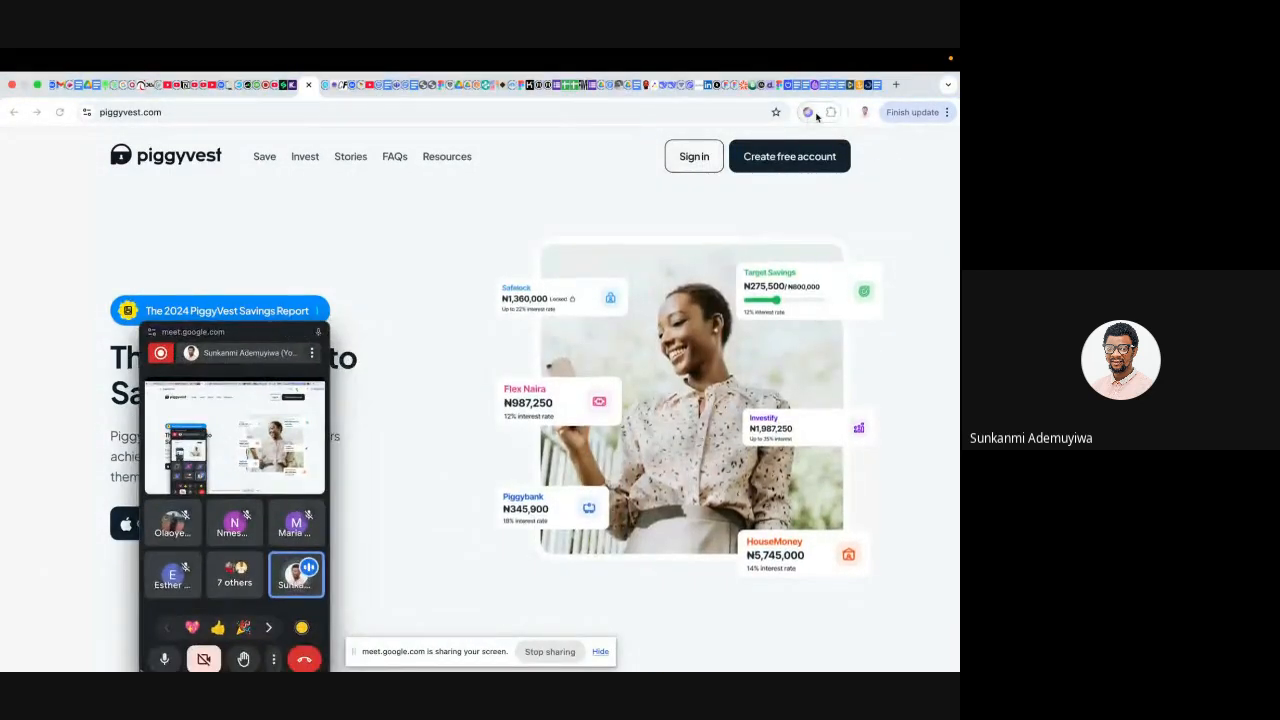
pyautogui.click(830, 112)
pyautogui.scroll(-5, 718, 311)
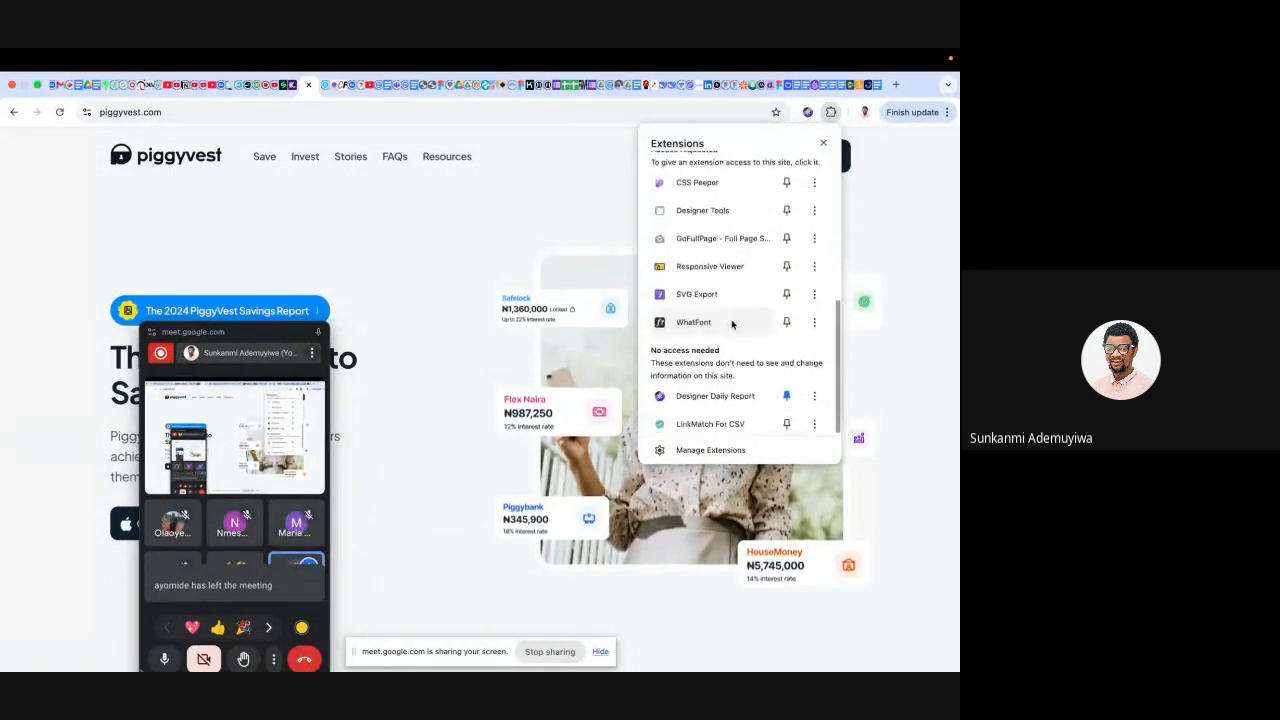
pyautogui.click(722, 239)
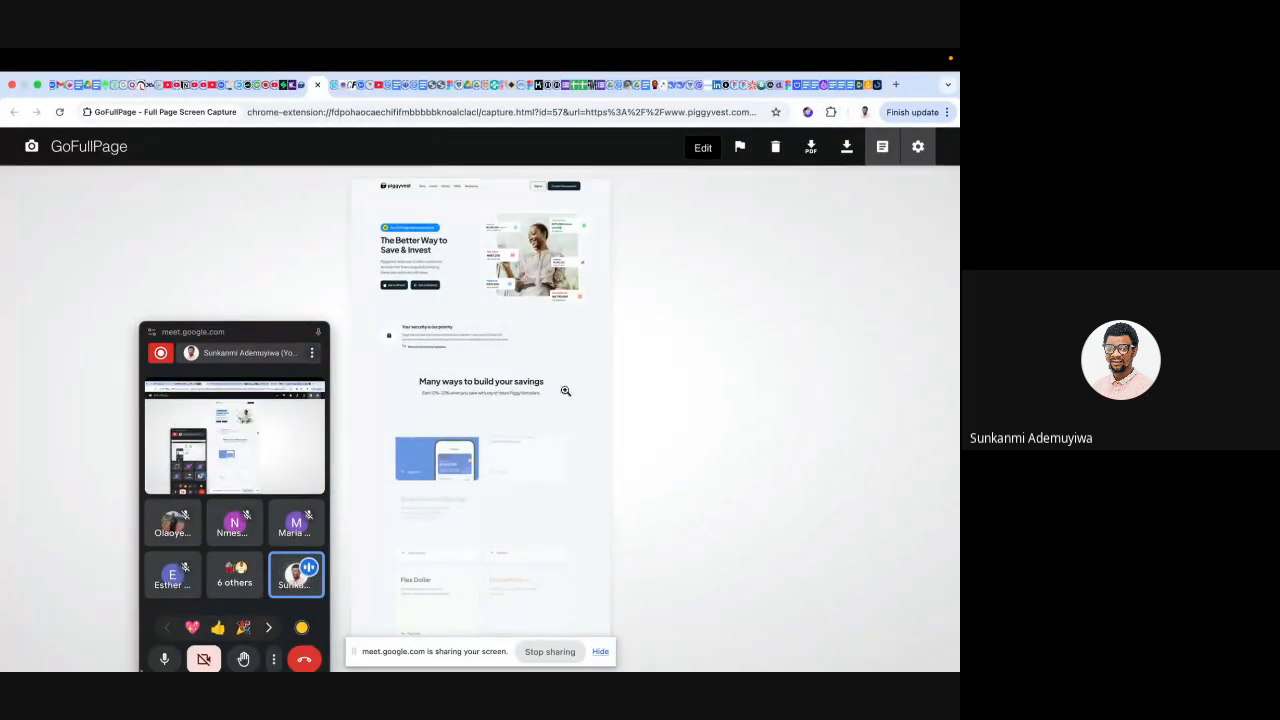
# - Return to the PiggyVest homepage and recapture the full page with the GoFullPage extension
pyautogui.click(318, 86)
pyautogui.click(831, 112)
pyautogui.scroll(-3, 694, 398)
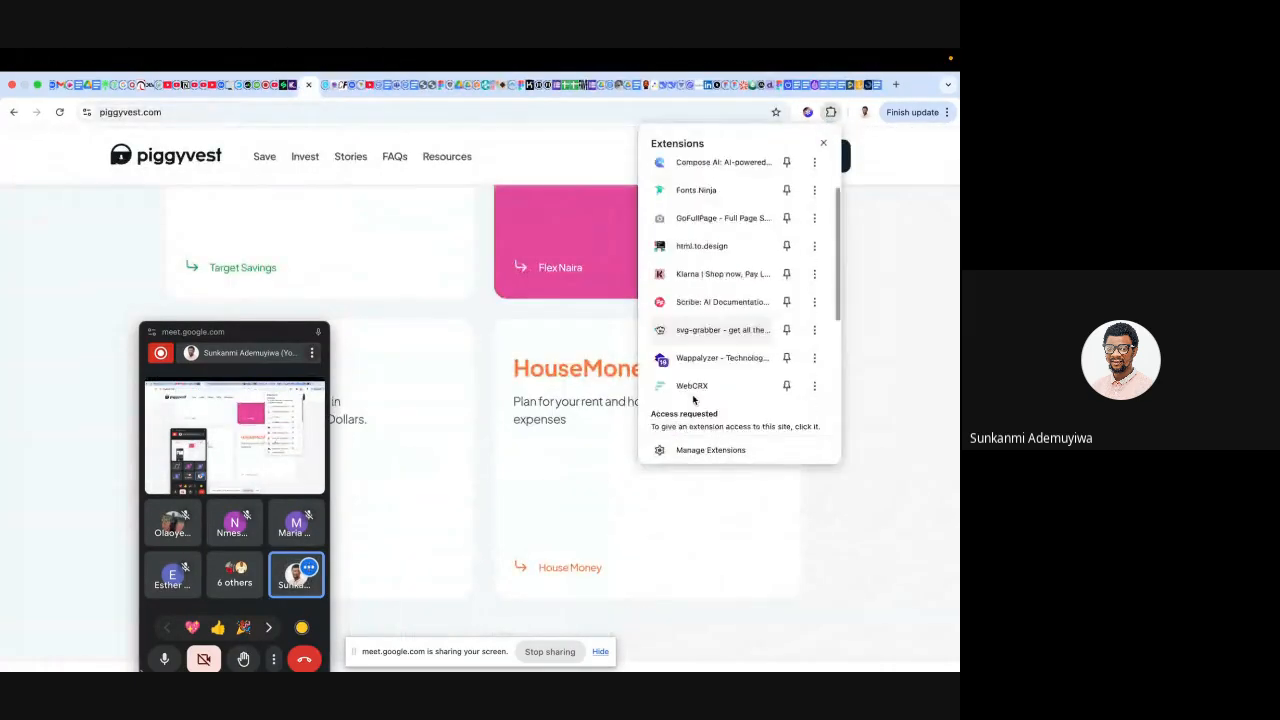
pyautogui.scroll(2, 732, 226)
pyautogui.scroll(5, 732, 226)
pyautogui.click(721, 251)
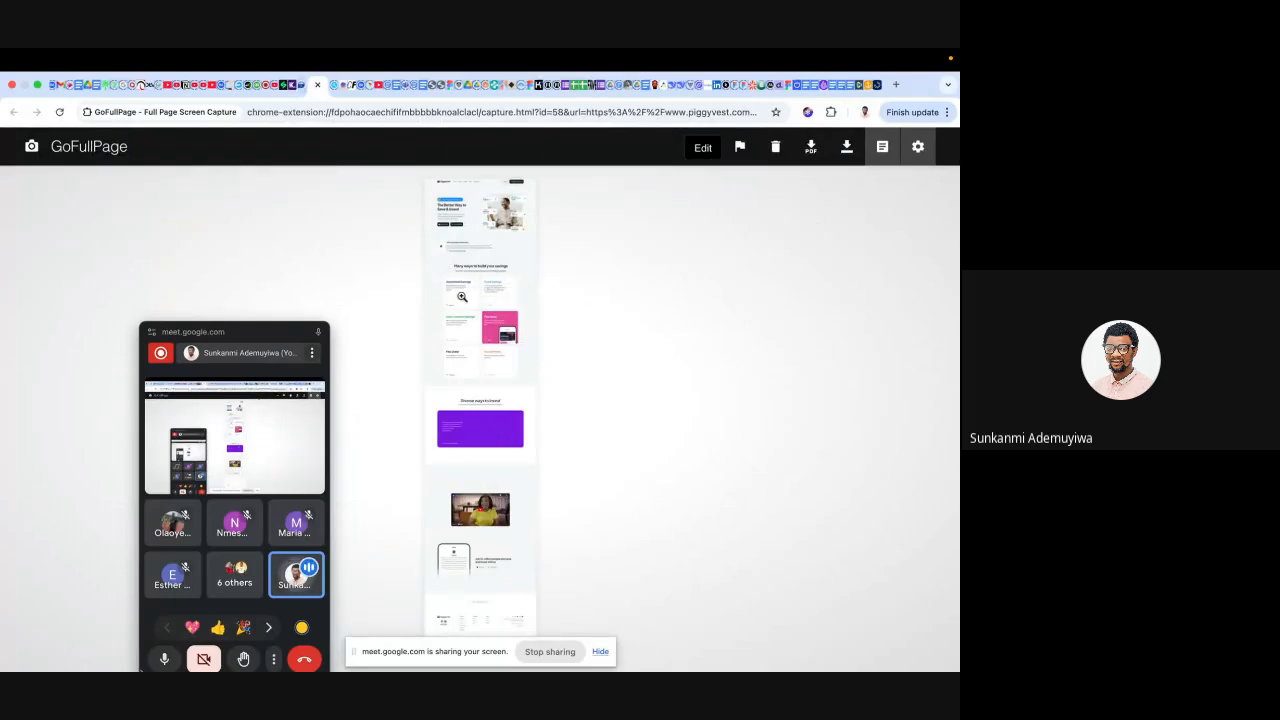
# - Enlarge the PiggyVest full-page capture and copy it as an image
pyautogui.click(462, 297)
pyautogui.rightClick(429, 348)
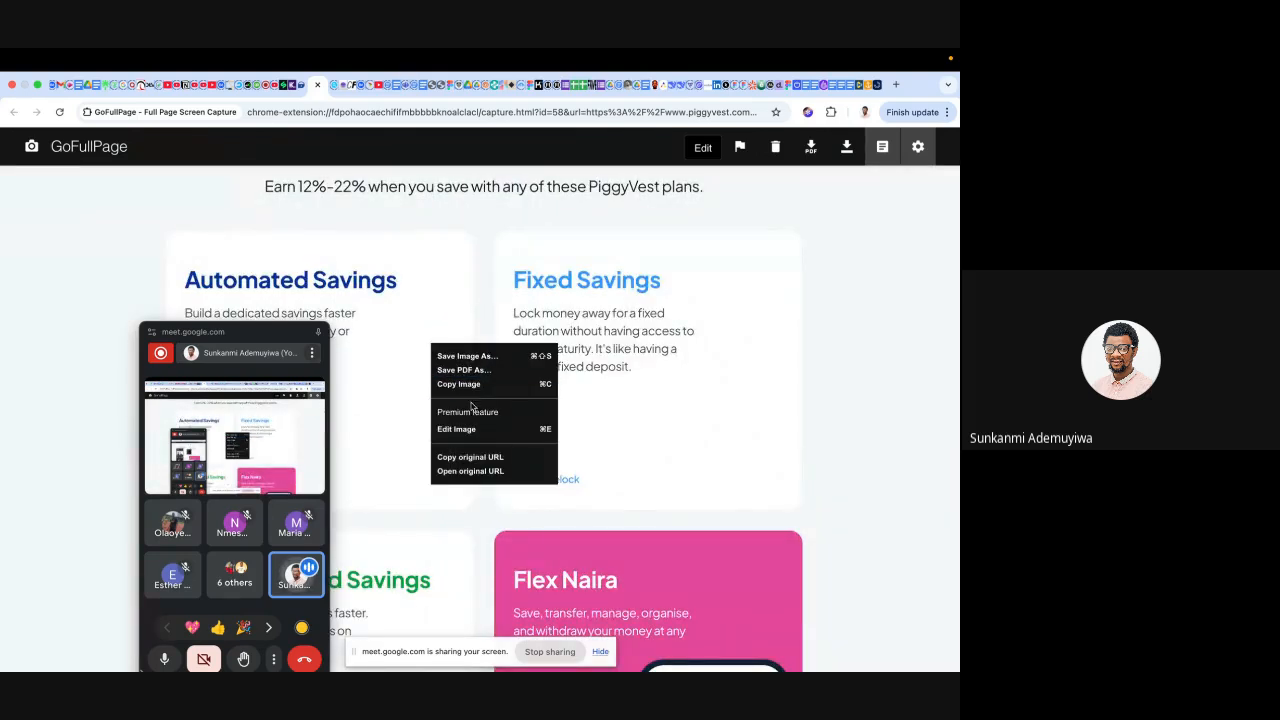
pyautogui.click(460, 384)
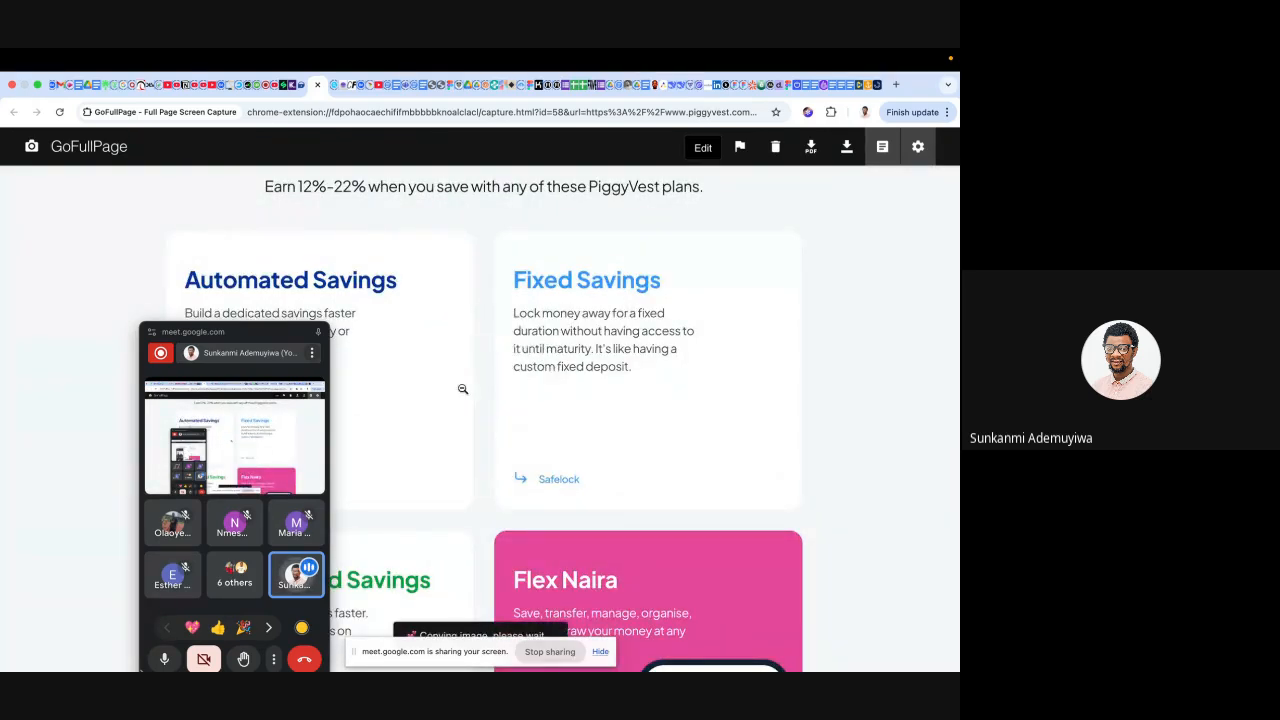
# - Switch to Figma and paste the PiggyVest capture on the empty canvas beside the Onboarding Flow section
pyautogui.press('super+Tab')
pyautogui.hscroll(-3, 608, 366)
pyautogui.rightClick(474, 283)
pyautogui.click(504, 292)
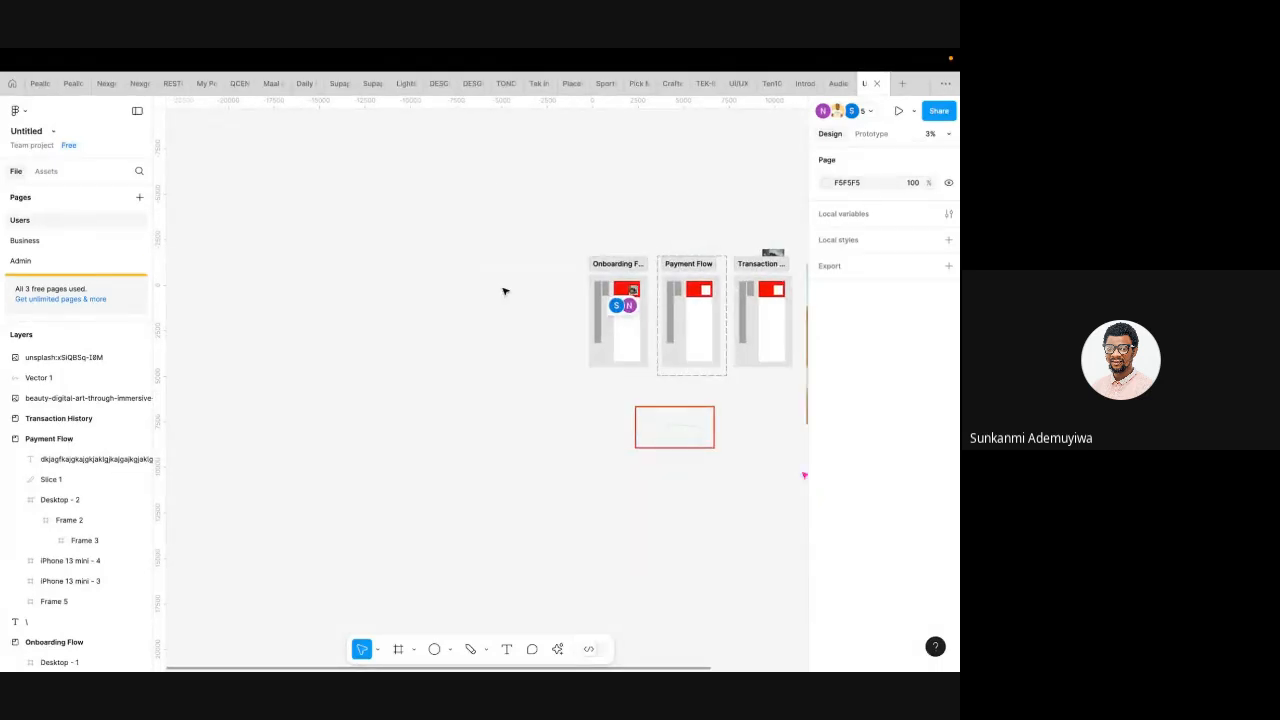
pyautogui.scroll(5, 528, 318)
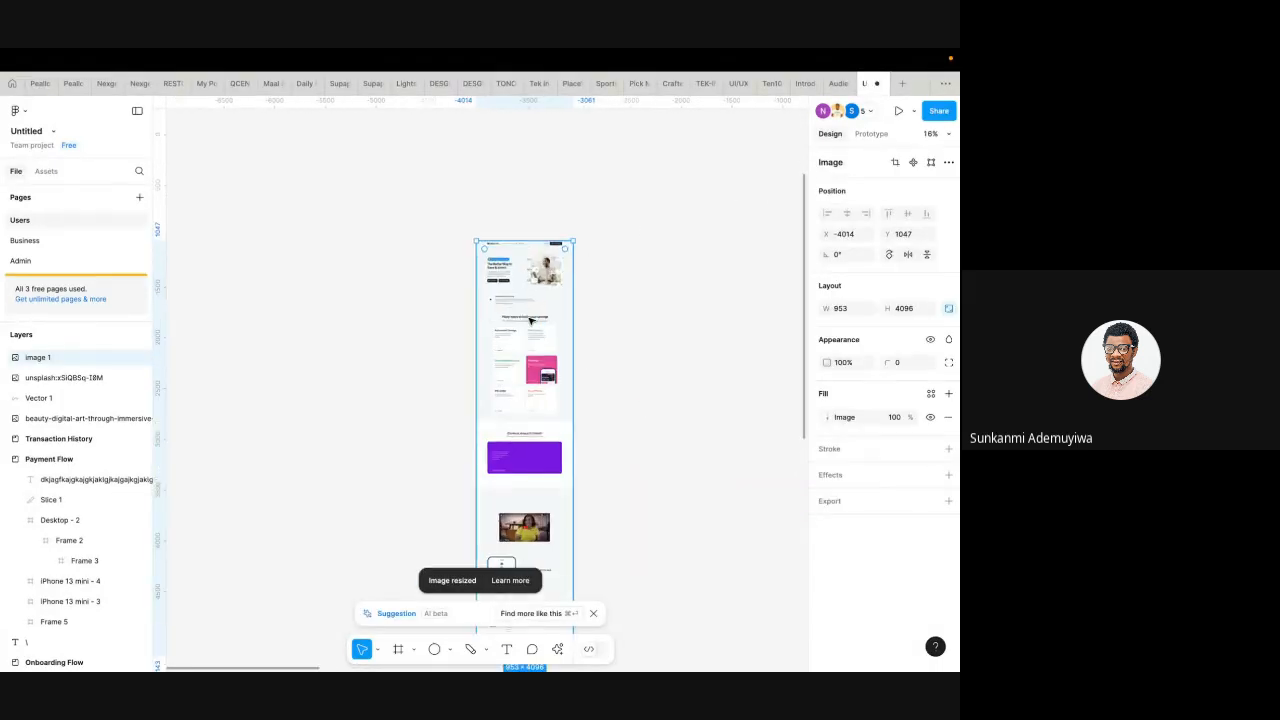
# - Move the pasted PiggyVest image up to about X -3901, Y 40 and set its width to 1440
pyautogui.hscroll(5, 529, 317)
pyautogui.hscroll(-2, 409, 326)
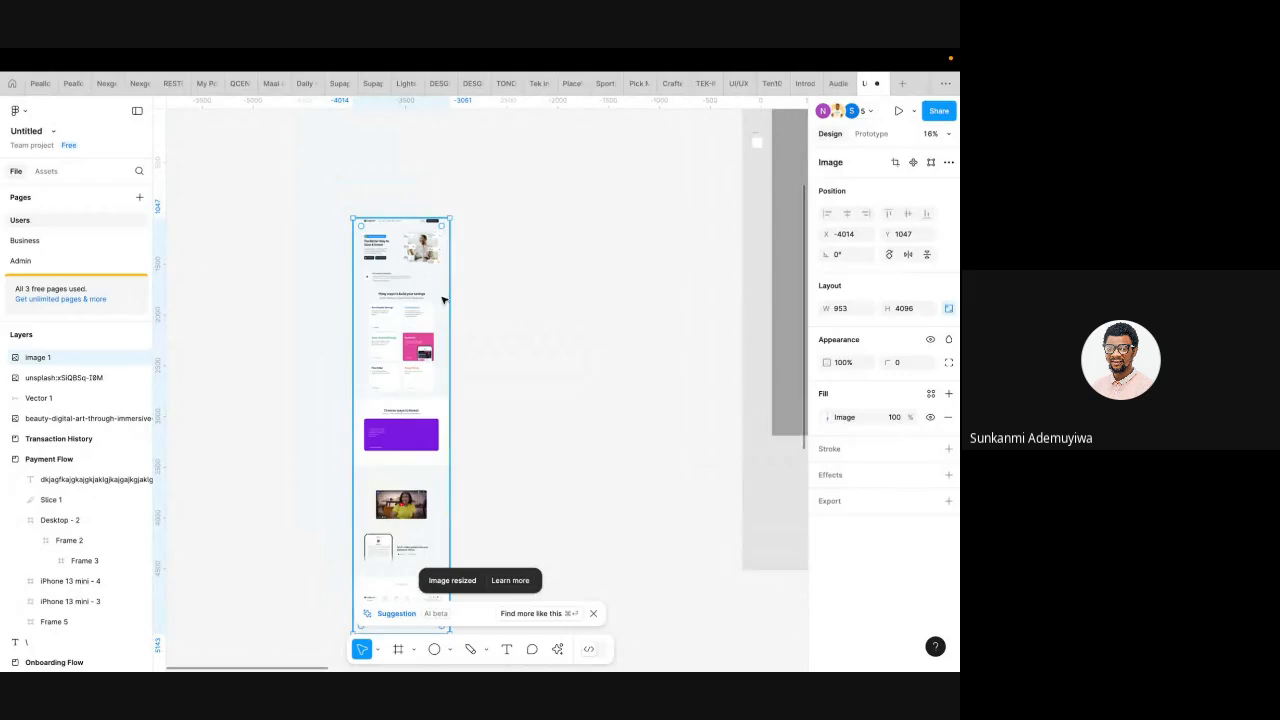
pyautogui.moveTo(401, 324); pyautogui.dragTo(417, 220)
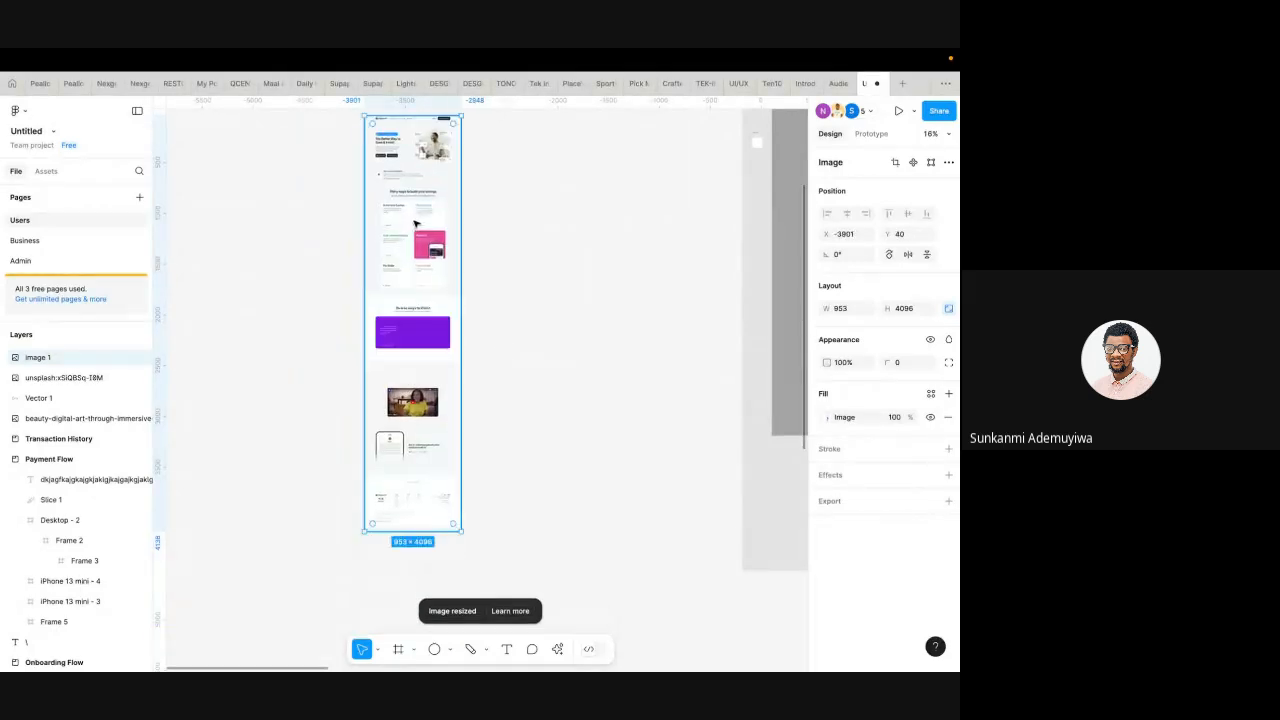
pyautogui.scroll(3, 457, 309)
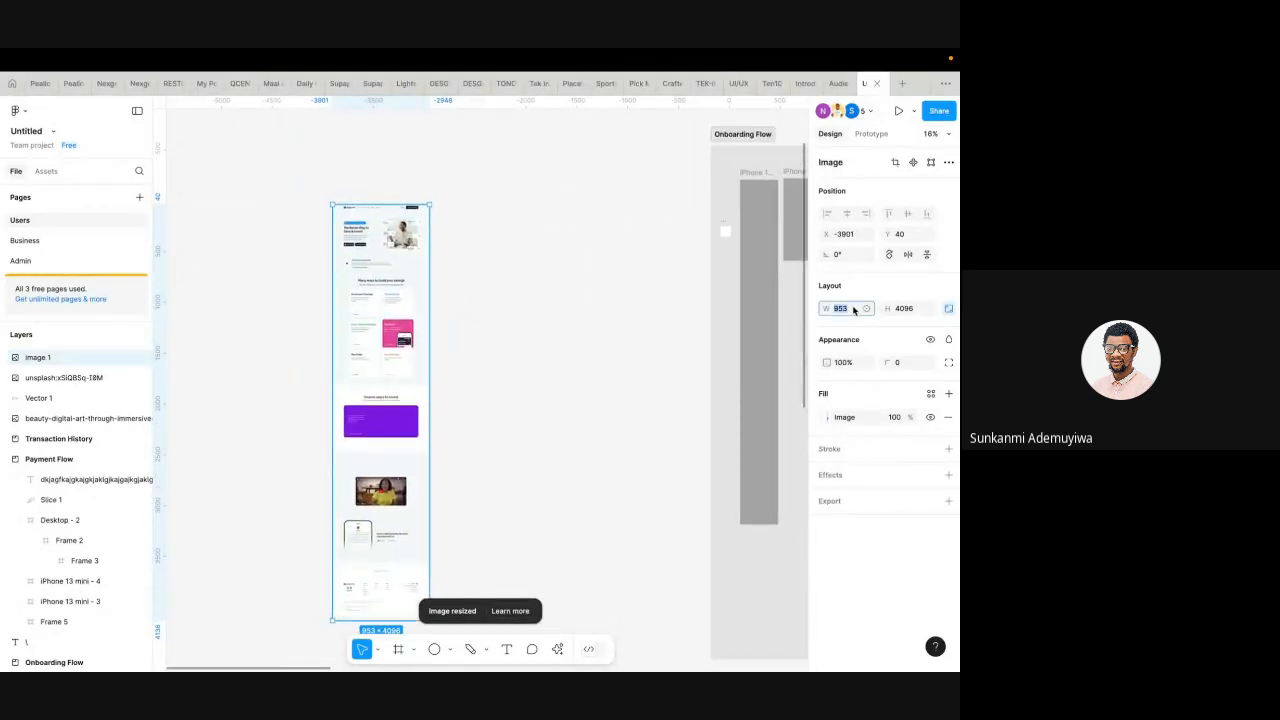
pyautogui.write('1440')
pyautogui.press('Return')
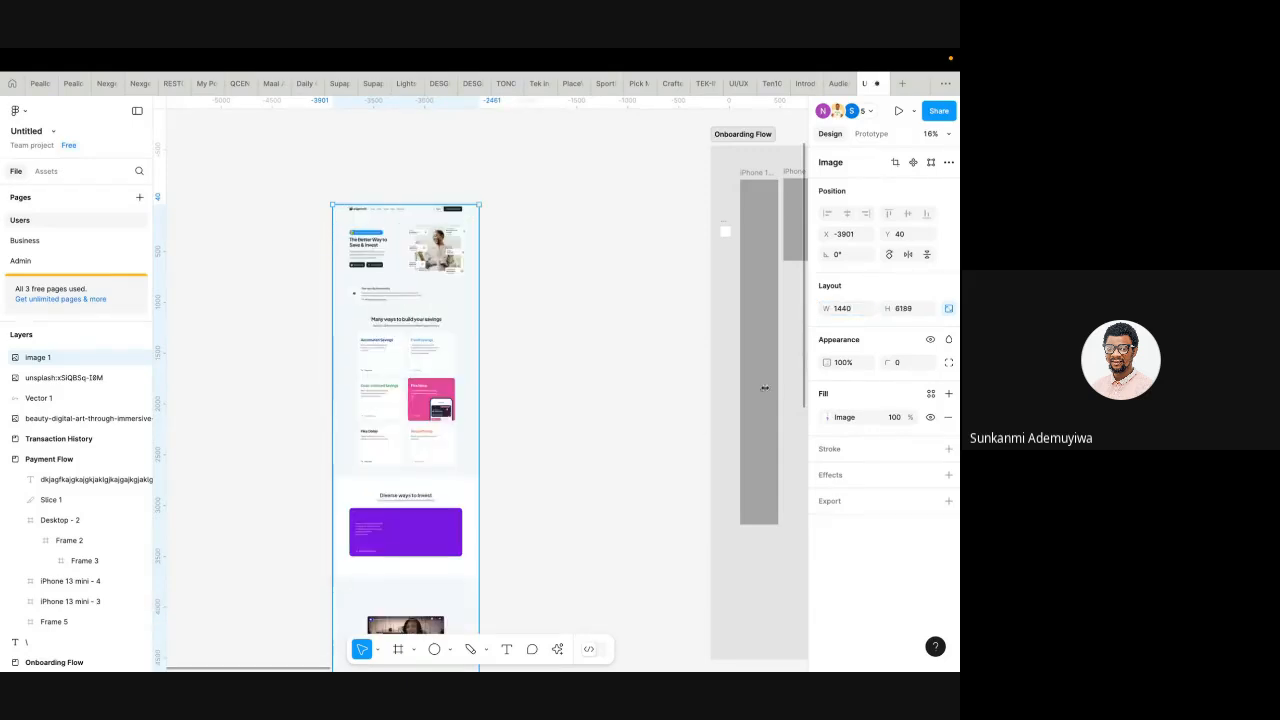
# - Move the PiggyVest image farther from the Onboarding Flow section, to about X -7122, Y -465
pyautogui.moveTo(403, 323); pyautogui.dragTo(212, 315)
pyautogui.hscroll(-3, 212, 315)
pyautogui.scroll(-2, 212, 315)
pyautogui.scroll(-1, 212, 315)
pyautogui.moveTo(380, 303); pyautogui.dragTo(293, 272)
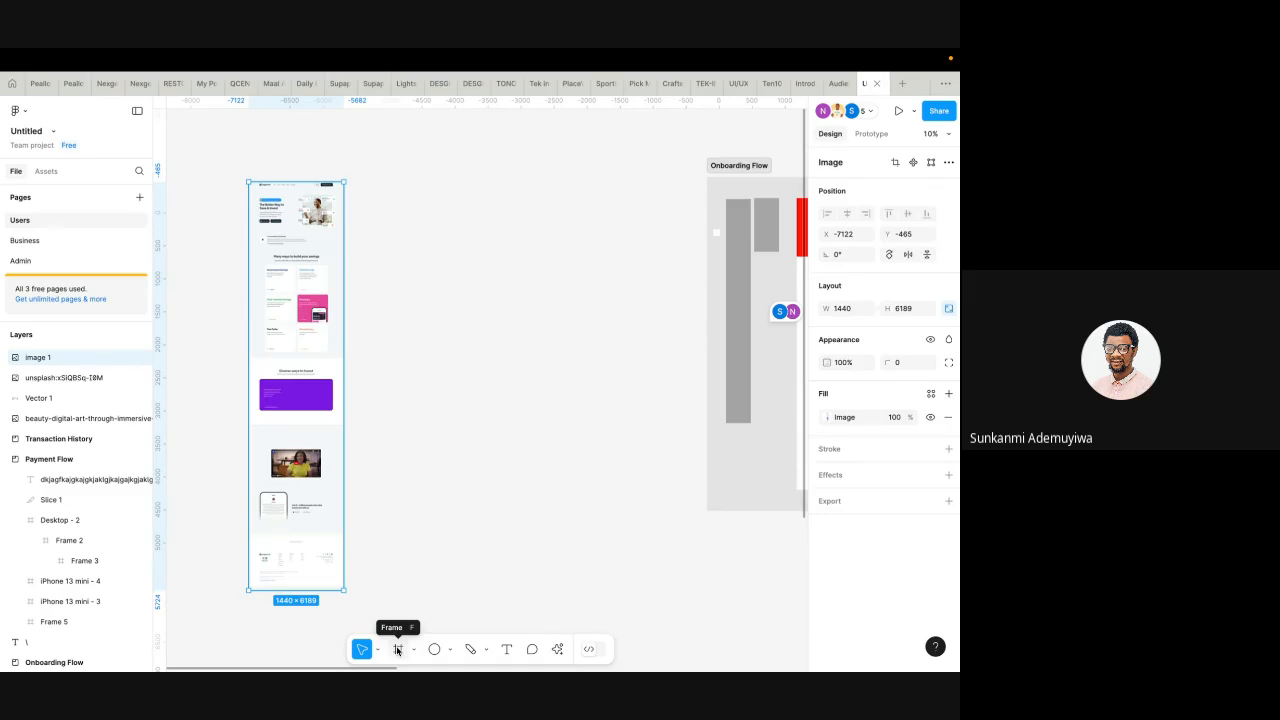
# - Add a 1440-wide Desktop preset frame beside the PiggyVest image and extend its height to 6189
pyautogui.click(397, 649)
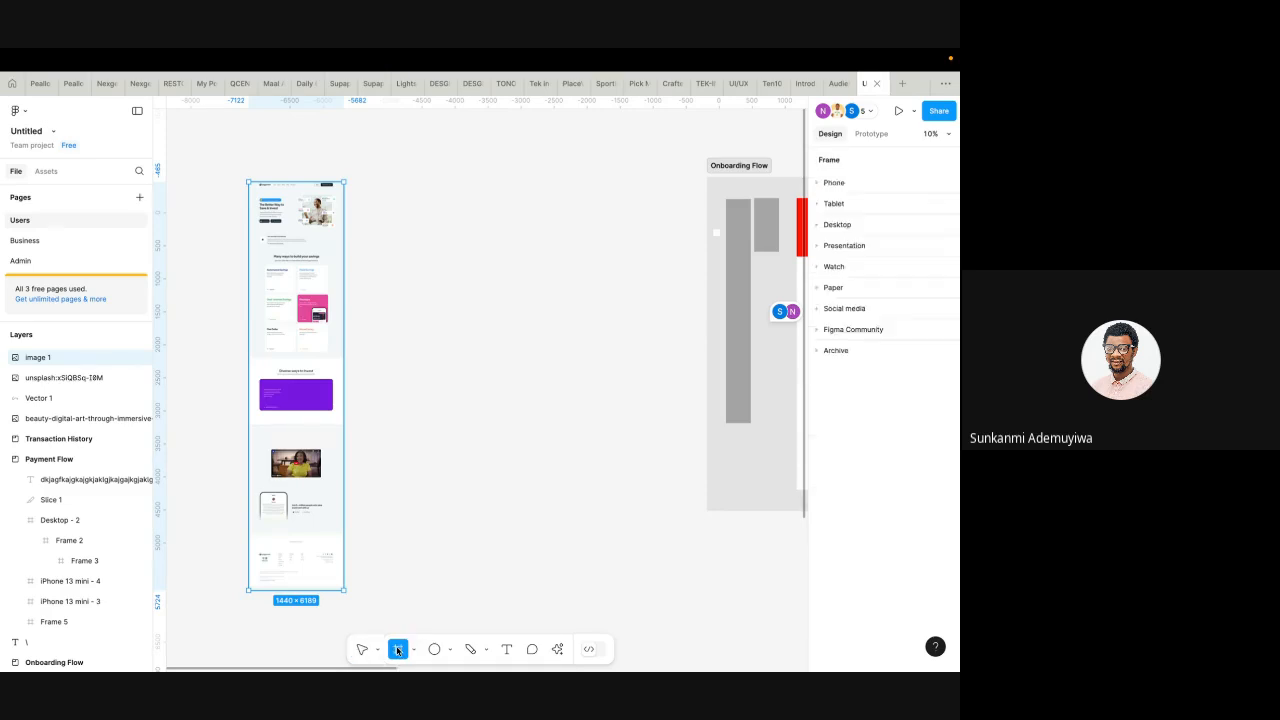
pyautogui.click(822, 225)
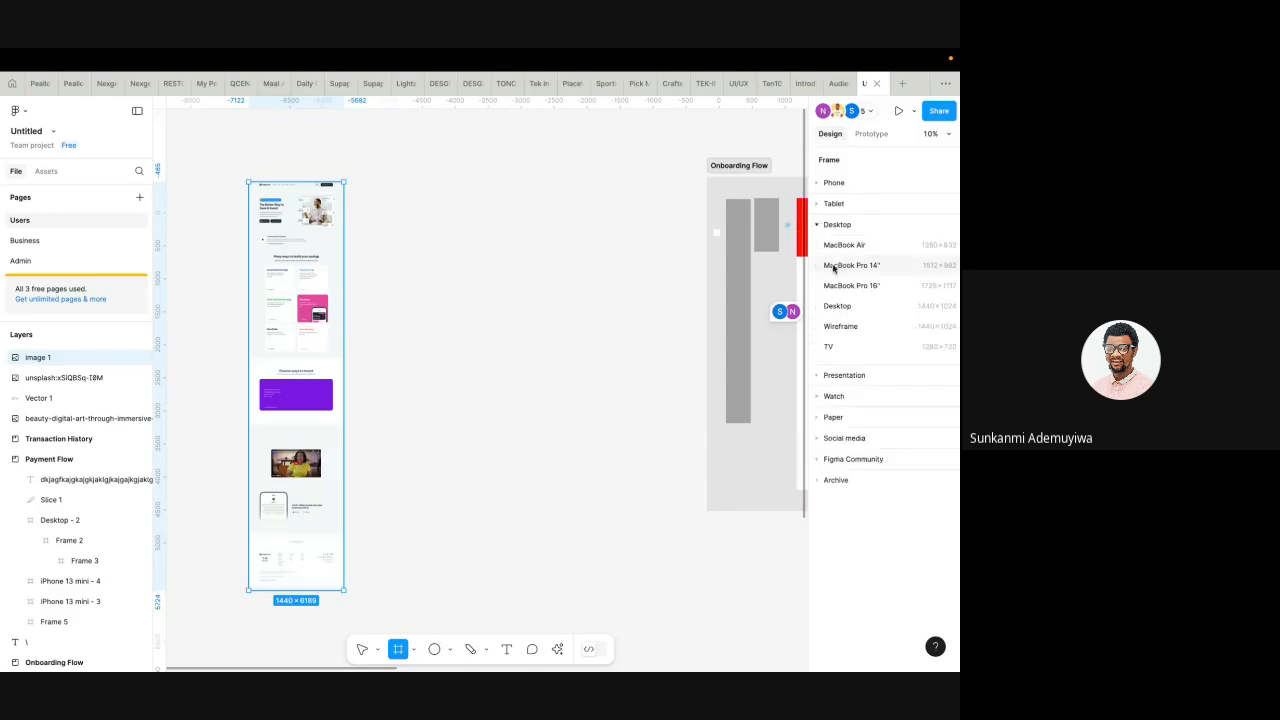
pyautogui.click(922, 309)
pyautogui.moveTo(459, 375); pyautogui.dragTo(407, 585)
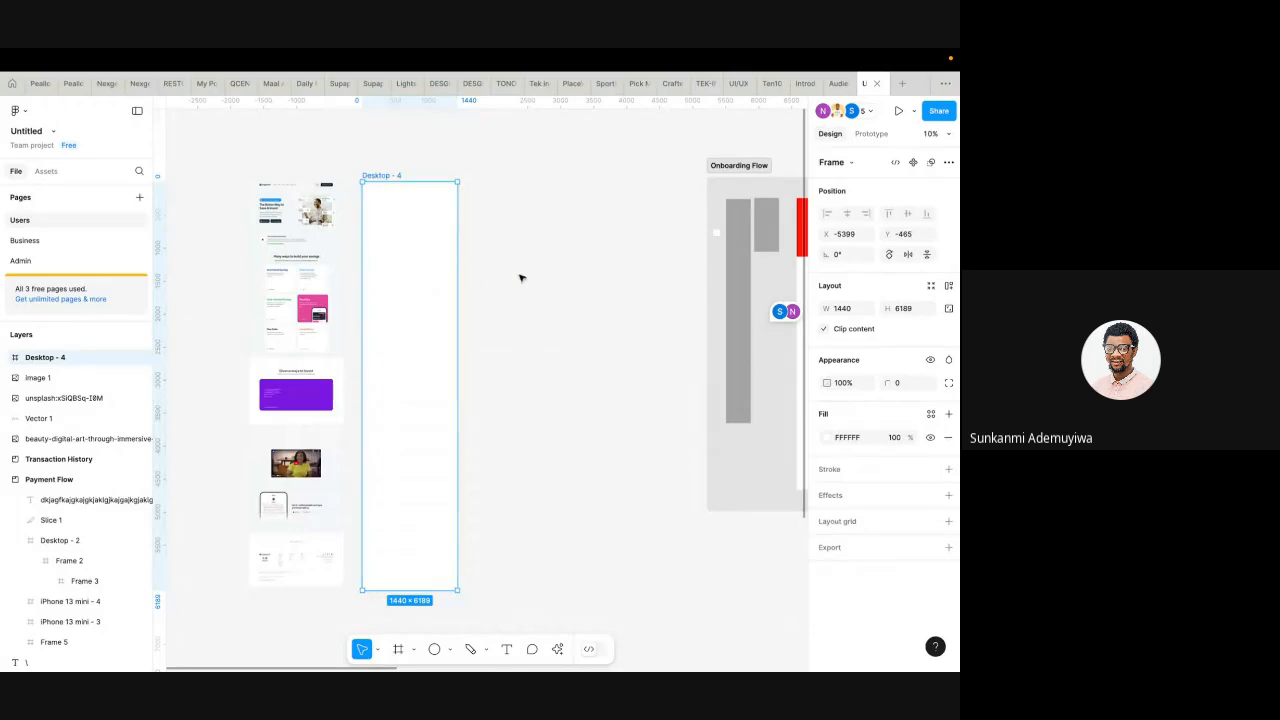
# - Move the new desktop frame closer to the PiggyVest image, to X -5607, Y -465
pyautogui.scroll(10, 380, 220)
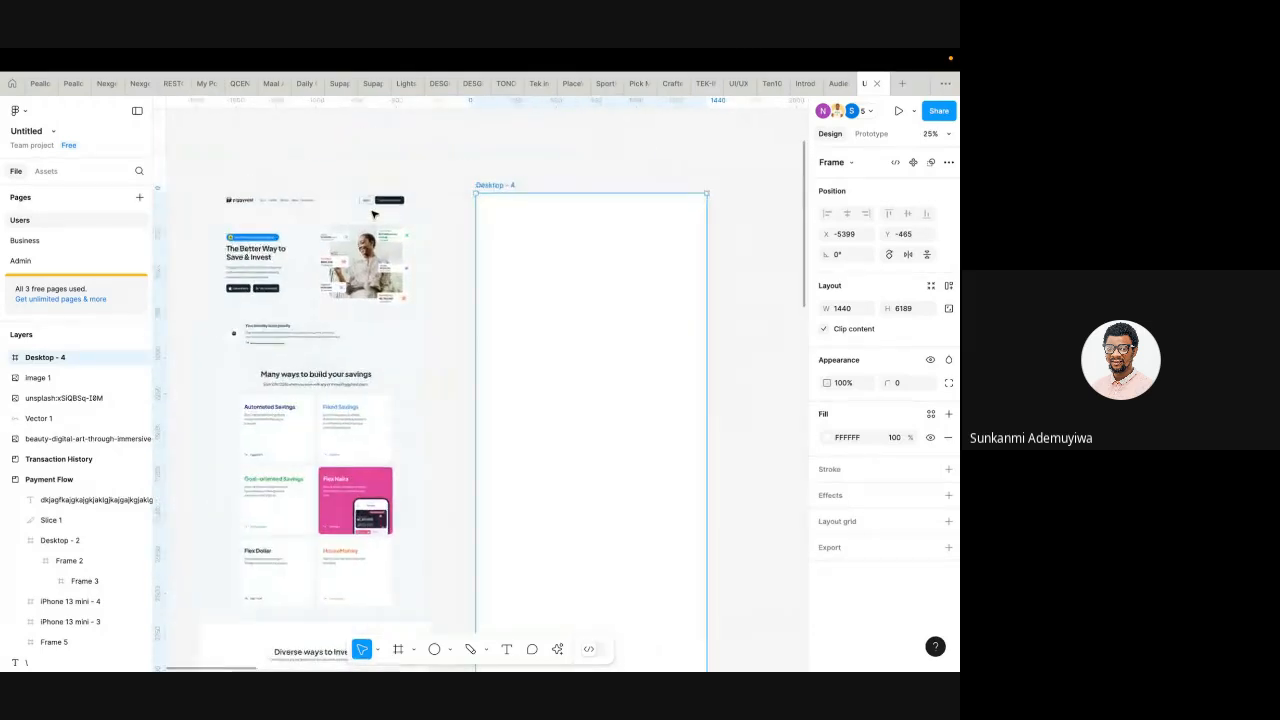
pyautogui.scroll(-5, 528, 284)
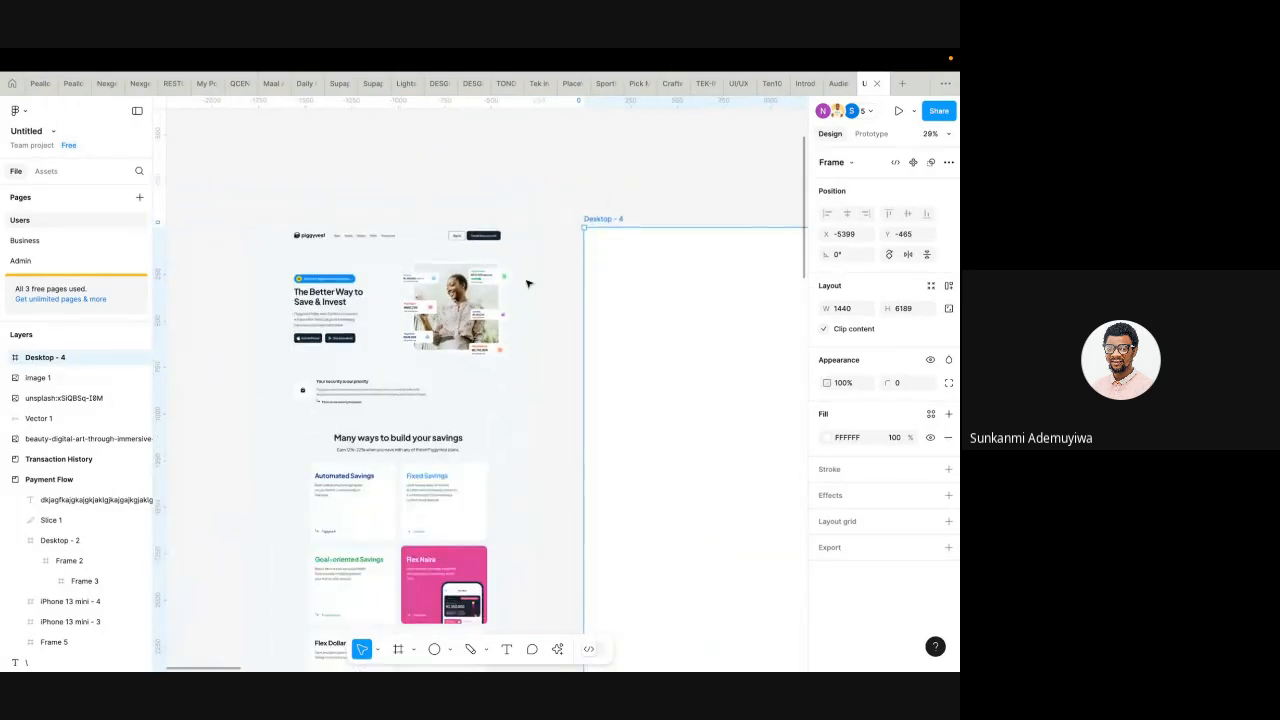
pyautogui.moveTo(600, 283); pyautogui.dragTo(584, 286)
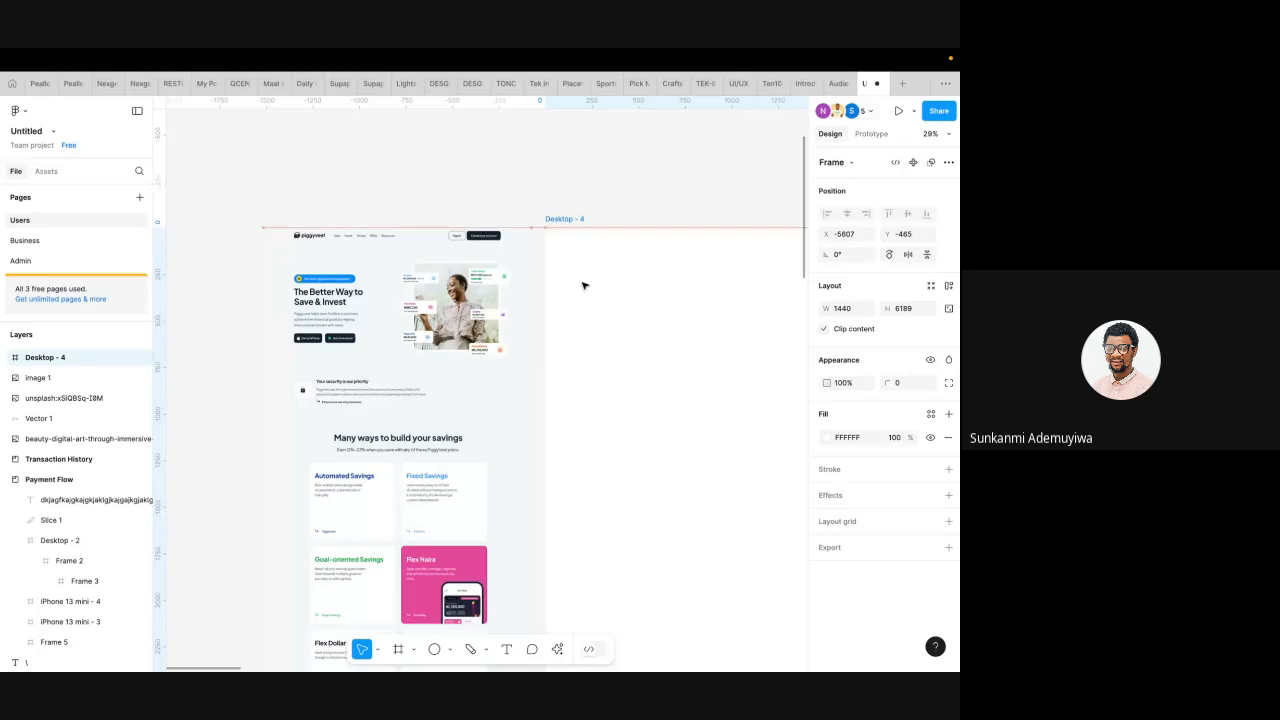
# - Compare the PiggyVest image with the empty desktop frame placed next to it
pyautogui.scroll(3, 468, 287)
pyautogui.scroll(-3, 468, 287)
pyautogui.hscroll(2, 401, 273)
pyautogui.scroll(-1, 401, 273)
pyautogui.hscroll(-2, 401, 273)
pyautogui.scroll(-1, 401, 273)
pyautogui.click(467, 252)
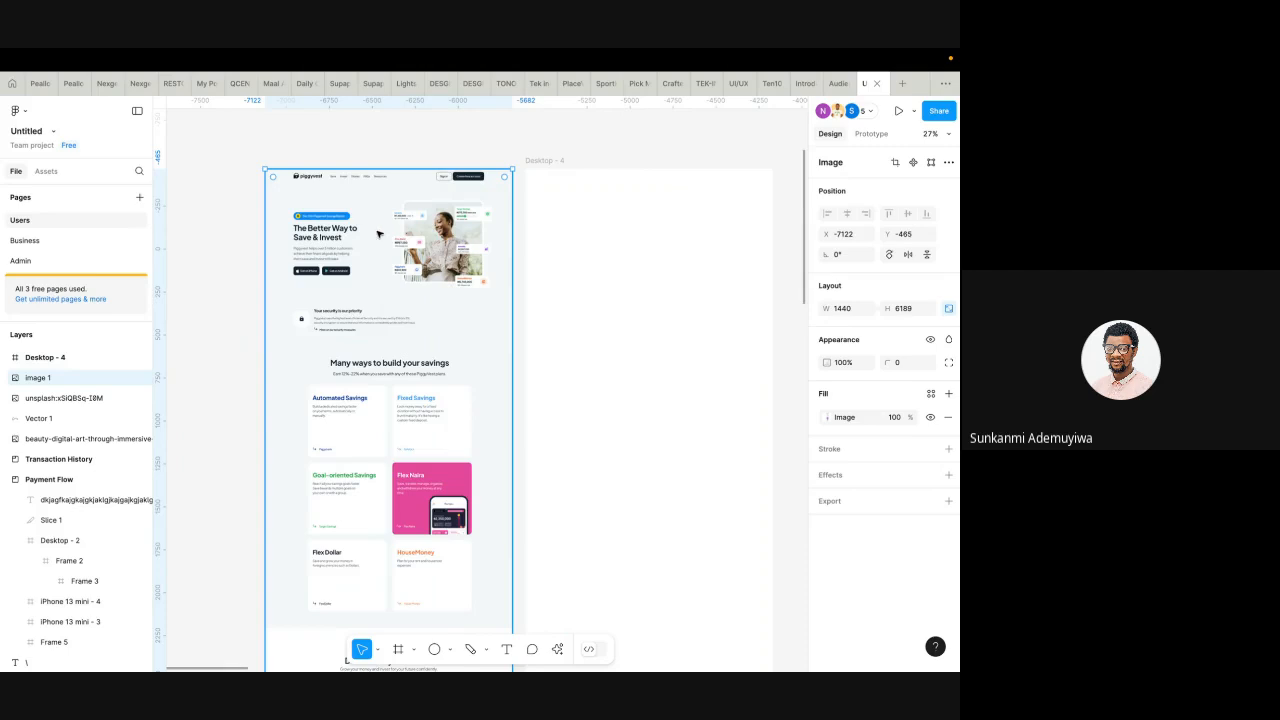
pyautogui.scroll(2, 395, 240)
pyautogui.hscroll(2, 420, 240)
pyautogui.scroll(-3, 440, 240)
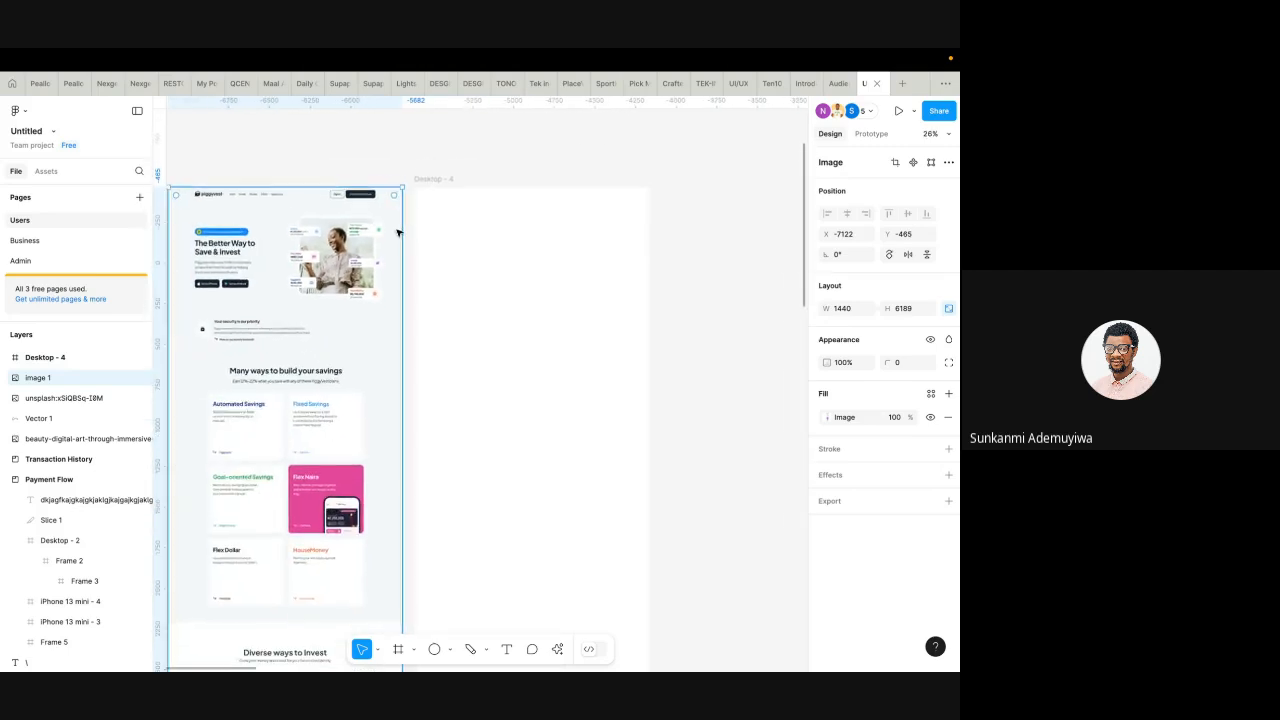
# - Add a layout grid to the empty desktop frame, change it to columns and set the count to 12
pyautogui.click(465, 238)
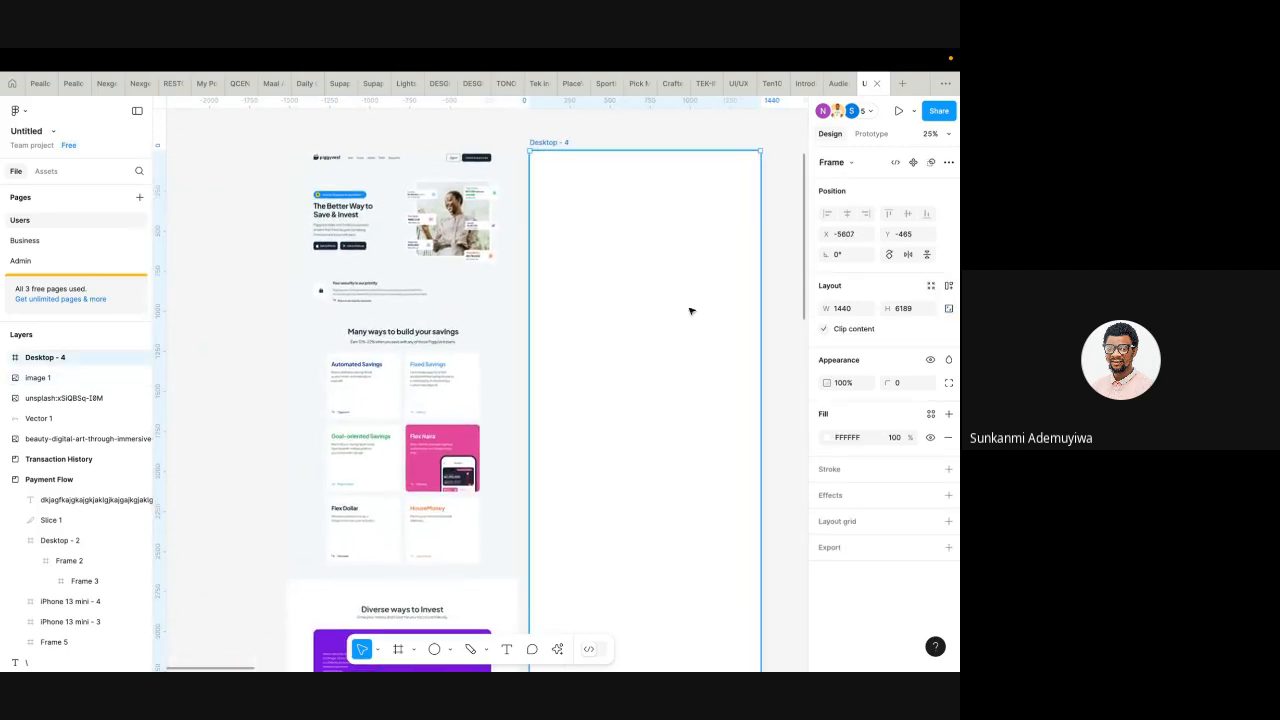
pyautogui.click(948, 522)
pyautogui.click(875, 545)
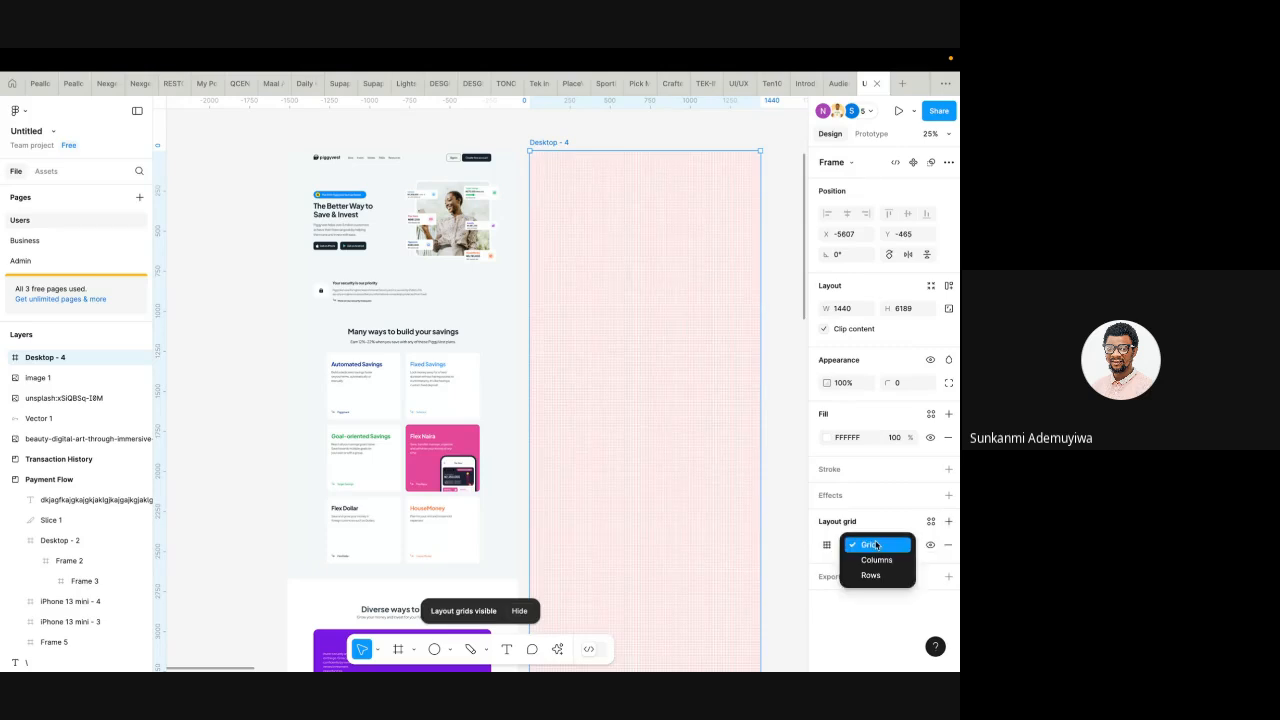
pyautogui.click(878, 562)
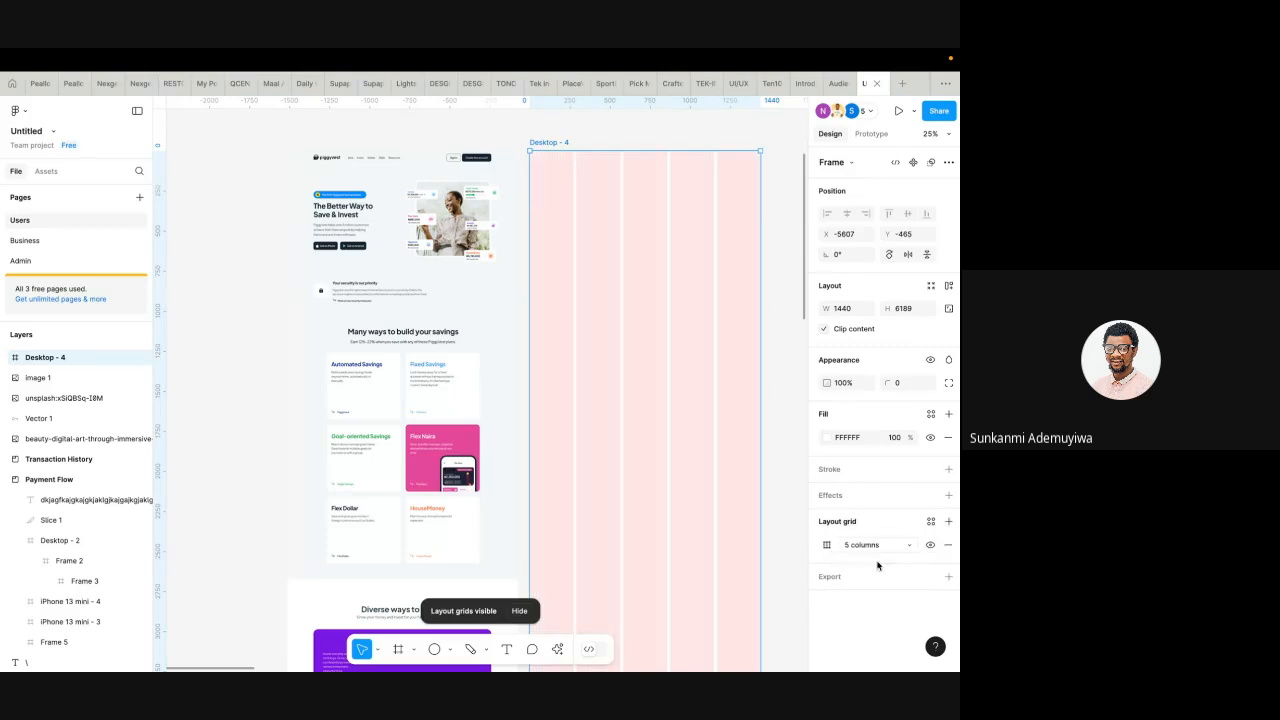
pyautogui.click(827, 545)
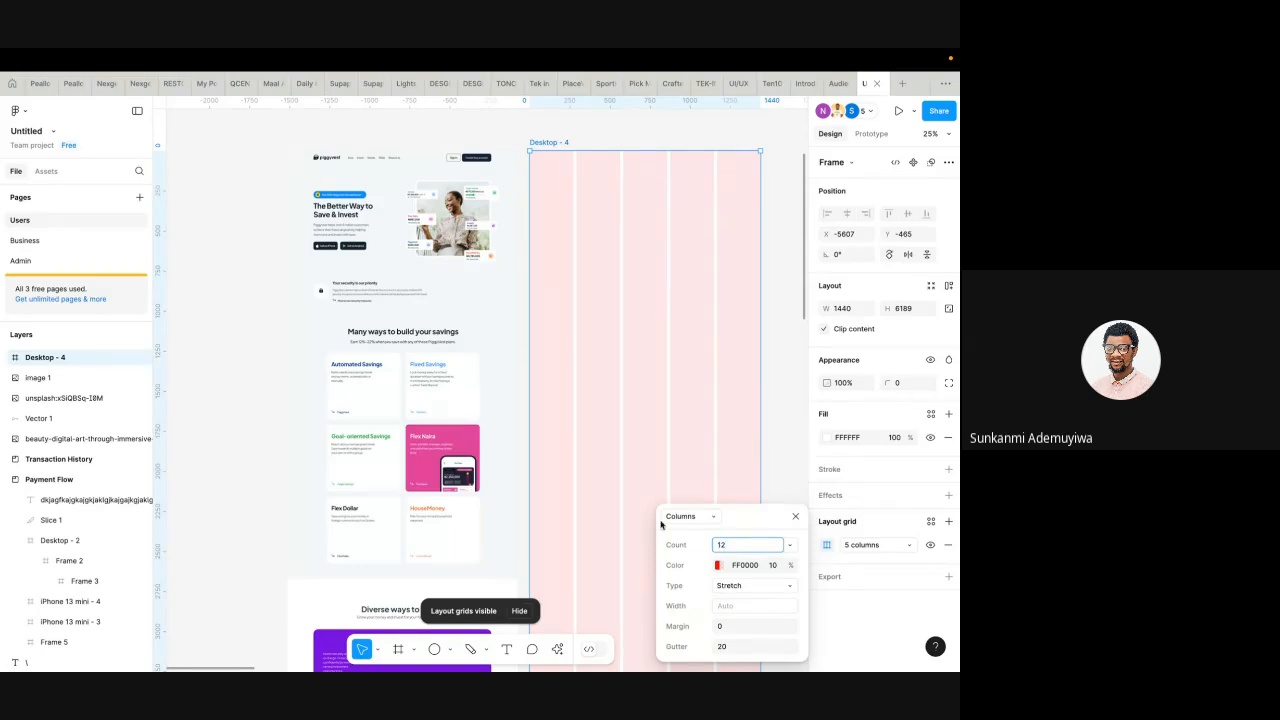
pyautogui.hscroll(2, 523, 476)
pyautogui.scroll(-3, 523, 476)
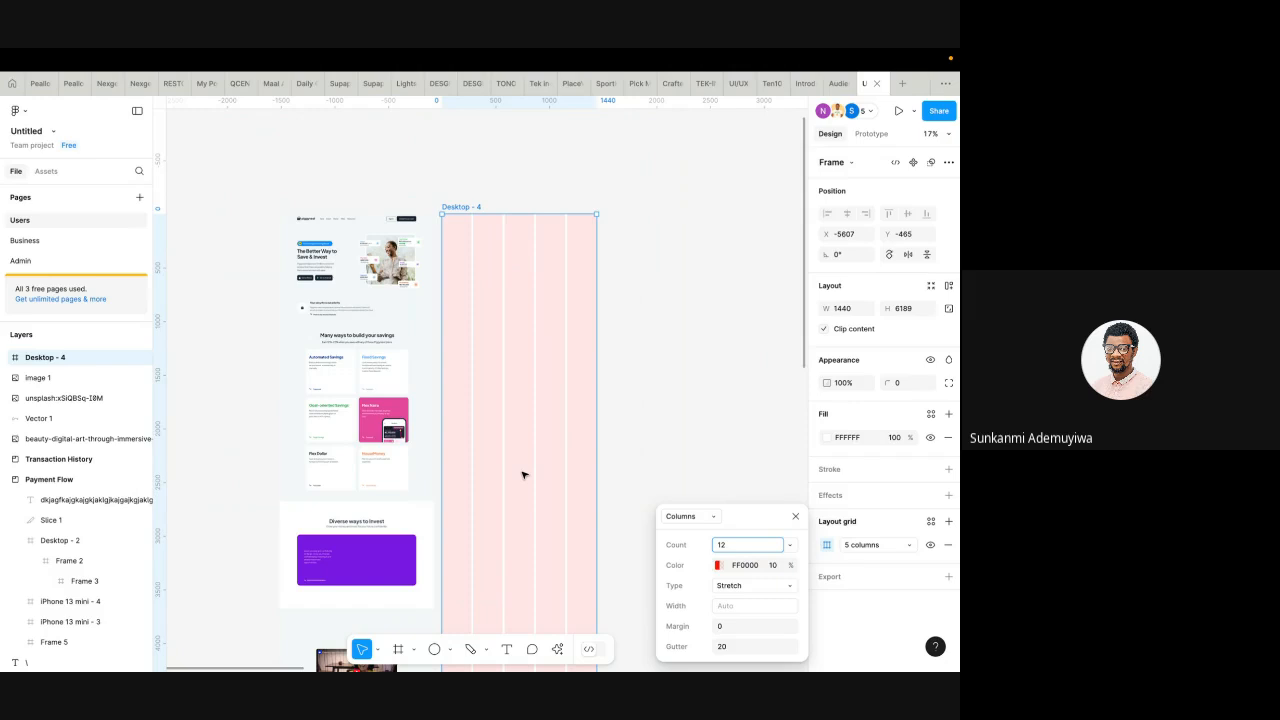
pyautogui.press('Return')
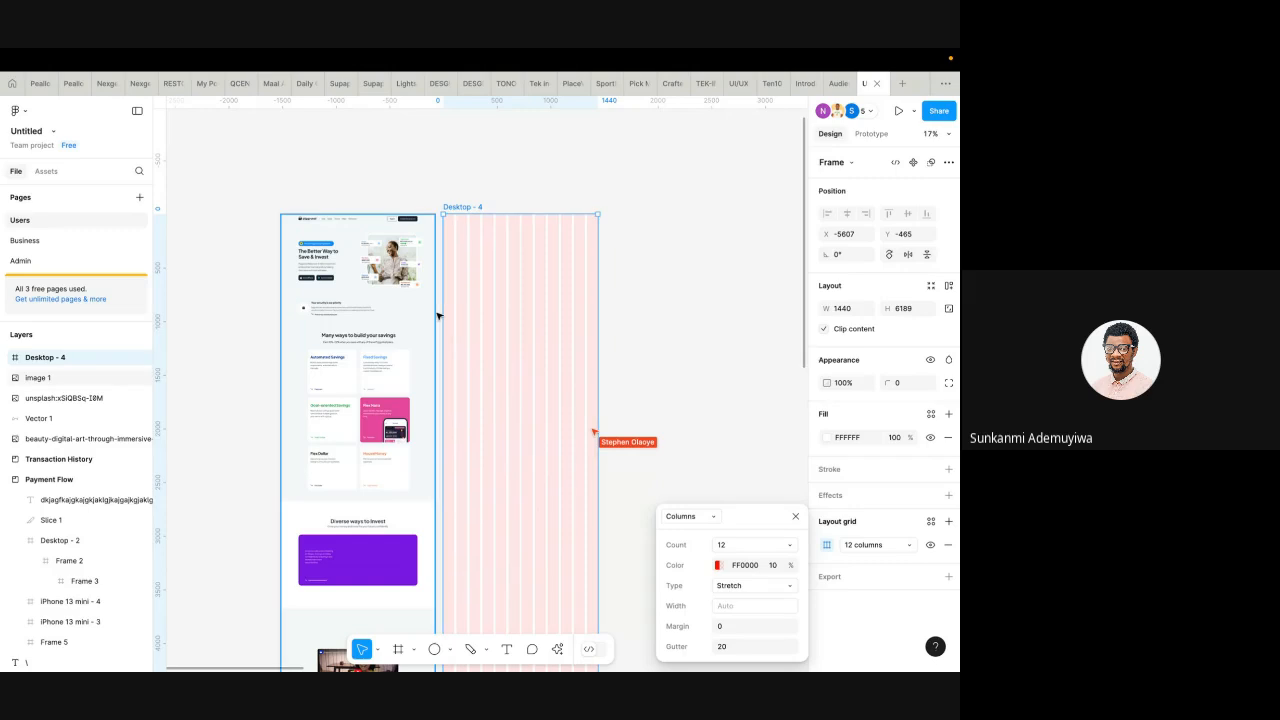
# - Check the PiggyVest page's side spacing and set the desktop frame's column grid margin to 140
pyautogui.click(727, 627)
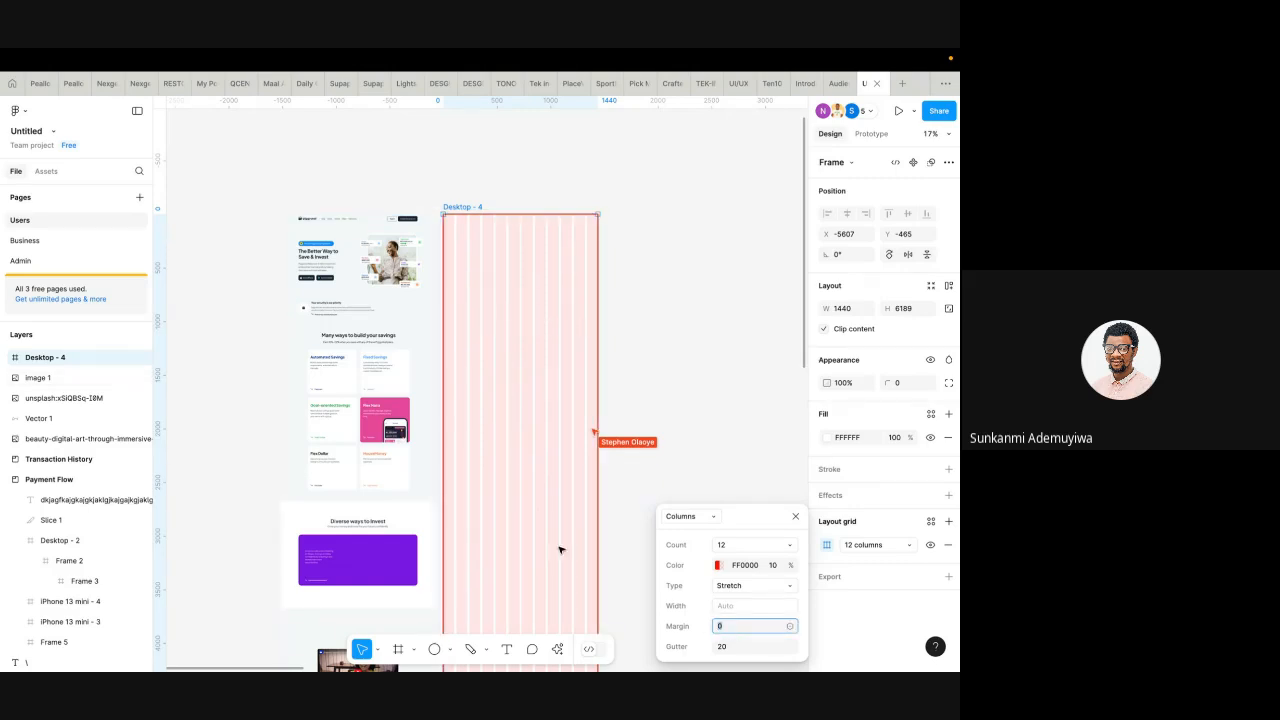
pyautogui.scroll(5, 427, 396)
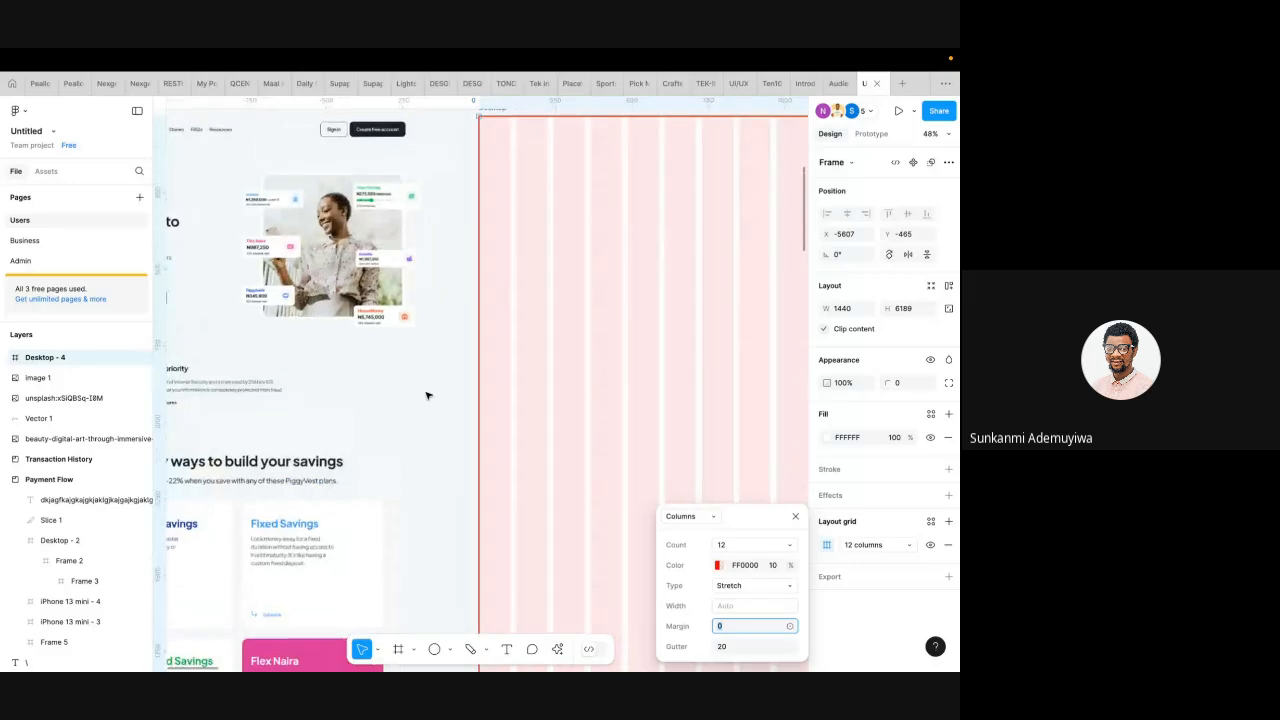
pyautogui.hscroll(-5, 418, 213)
pyautogui.scroll(2, 418, 213)
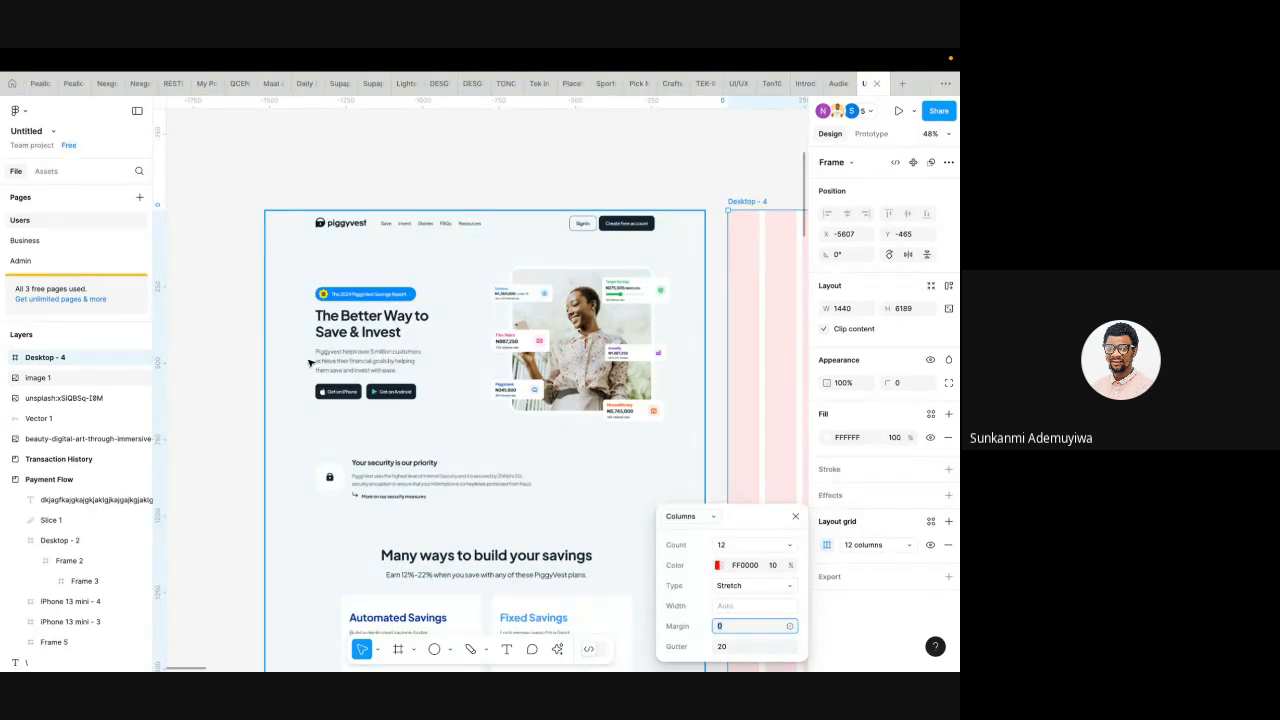
pyautogui.scroll(-5, 310, 363)
pyautogui.scroll(5, 458, 336)
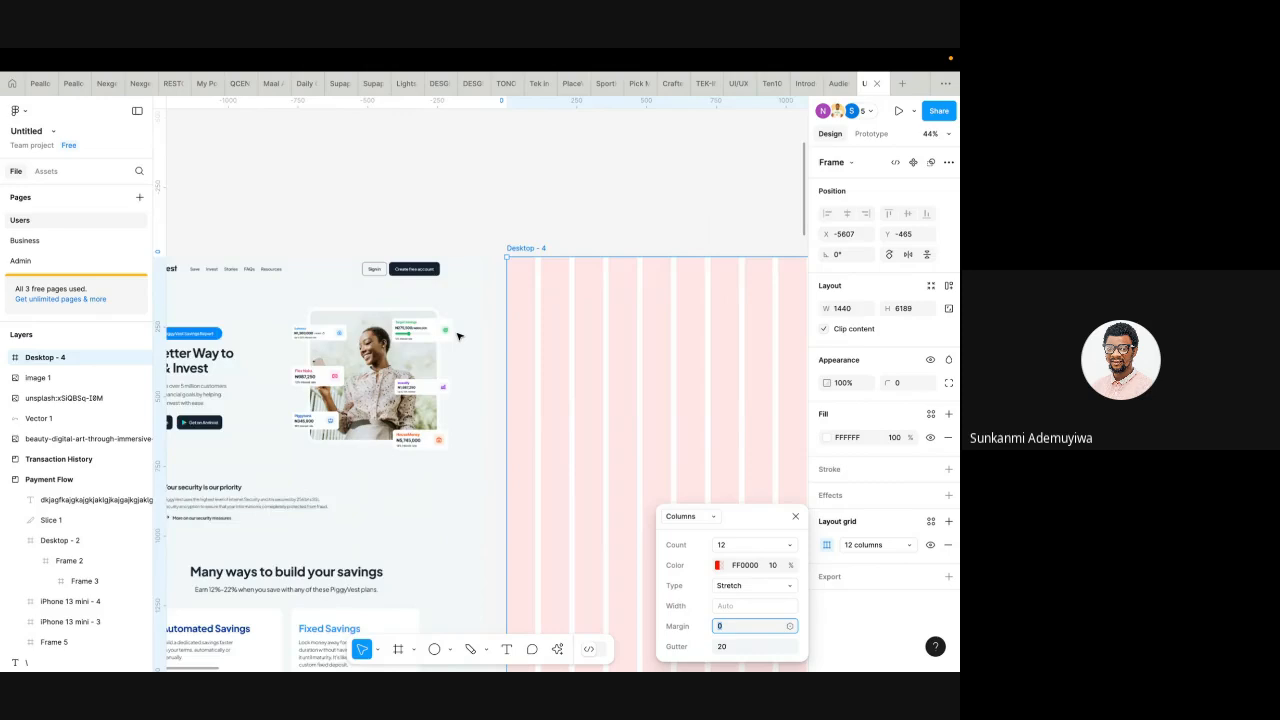
pyautogui.scroll(3, 458, 336)
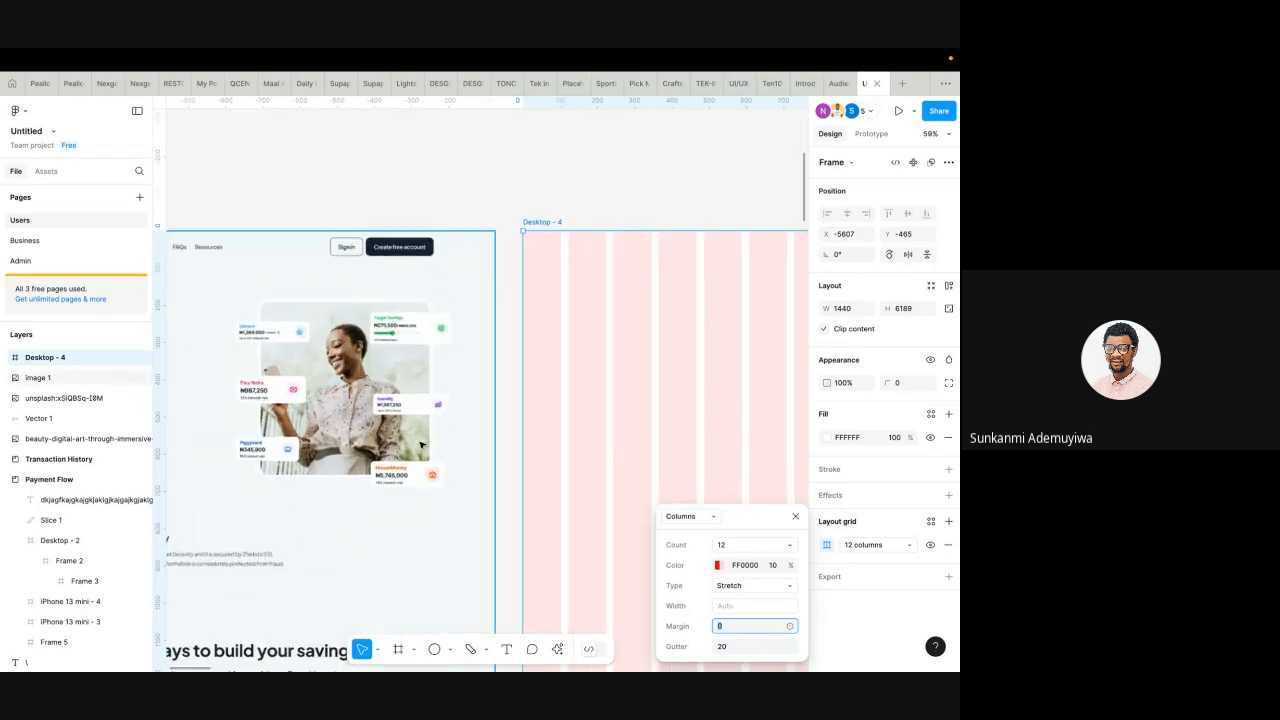
pyautogui.scroll(-5, 498, 421)
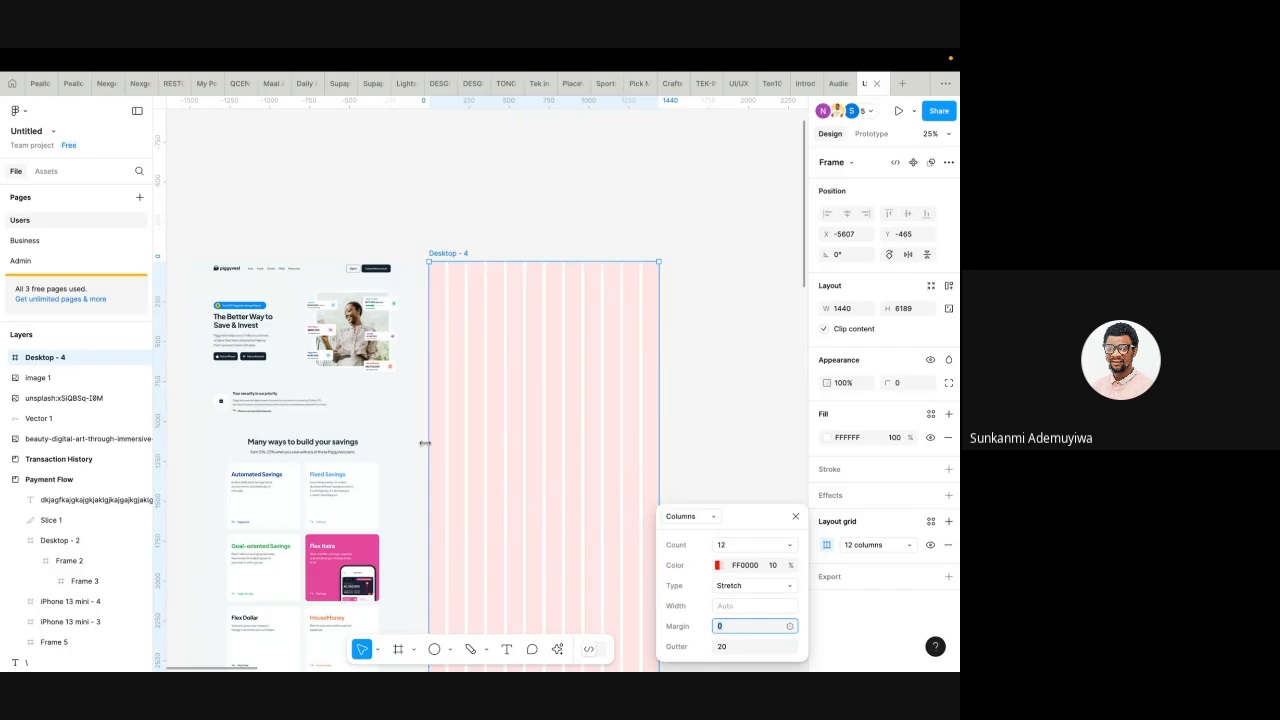
pyautogui.scroll(1, 585, 410)
pyautogui.hscroll(-2, 585, 410)
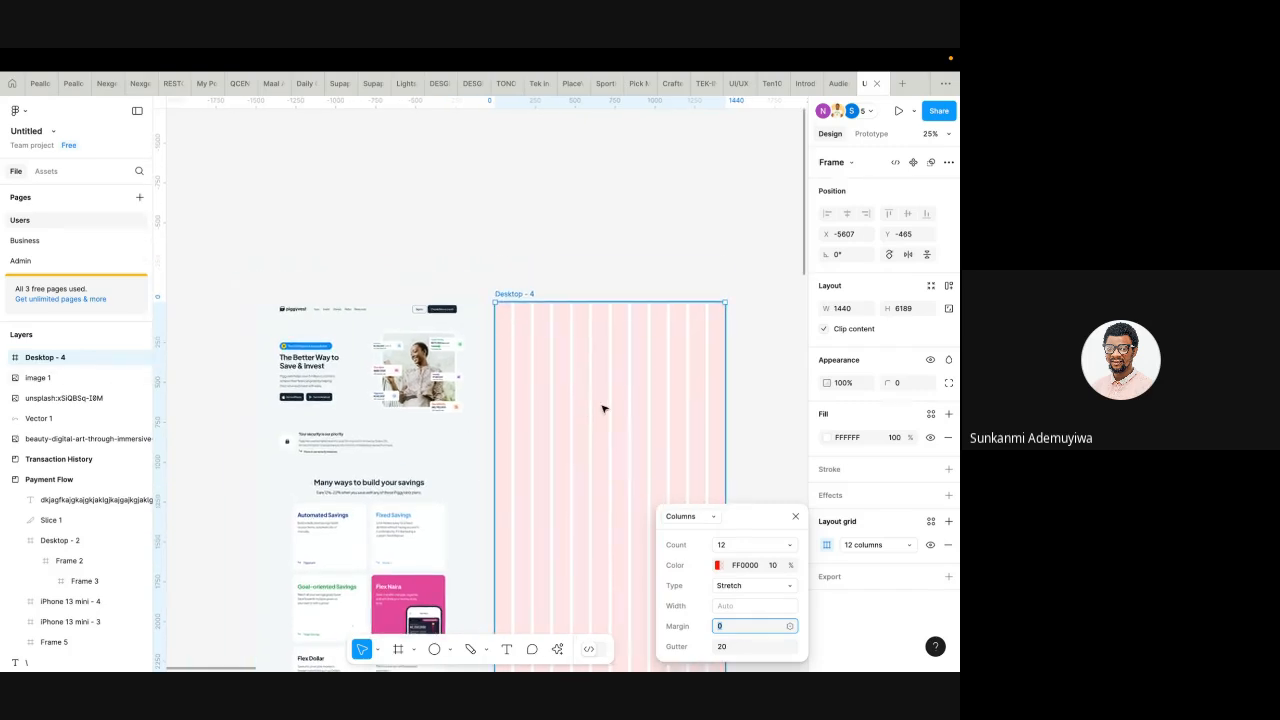
pyautogui.scroll(-3, 600, 410)
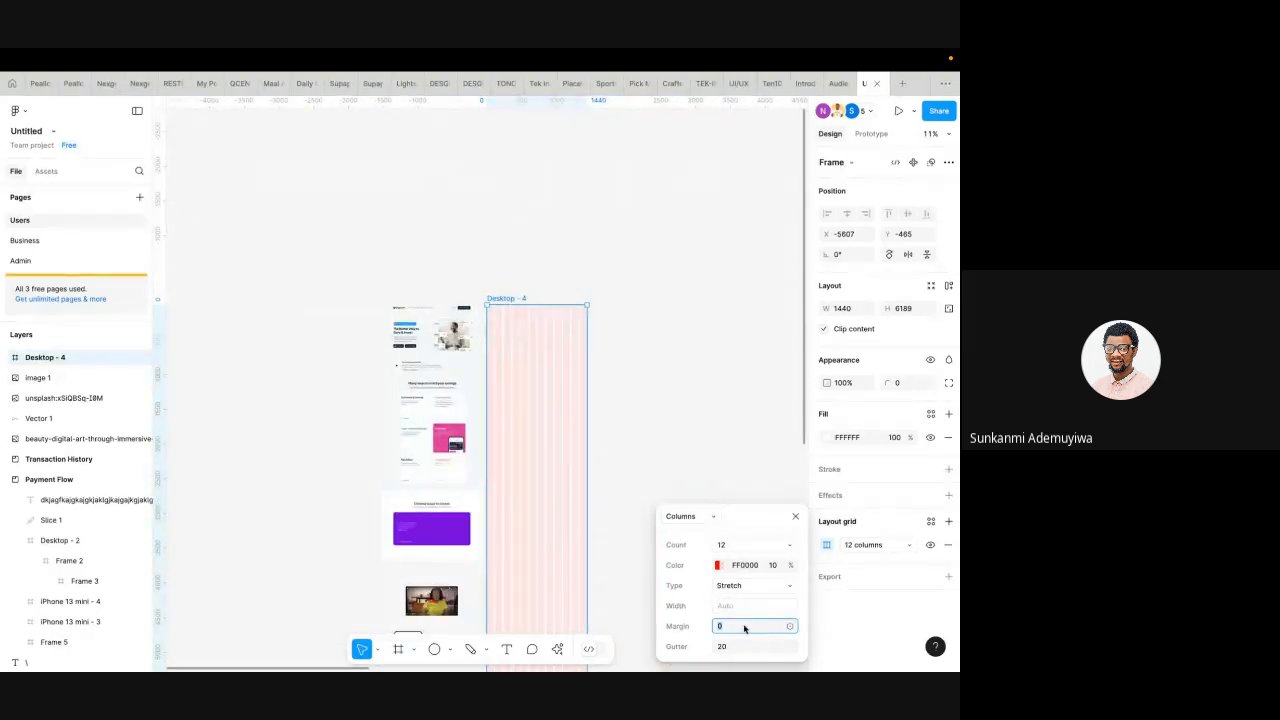
pyautogui.write('0')
pyautogui.press('Return')
# - Move the PiggyVest image into the desktop frame, aligned at X 0 and about Y 4396, under the column grid
pyautogui.scroll(3, 460, 407)
pyautogui.scroll(-5, 461, 407)
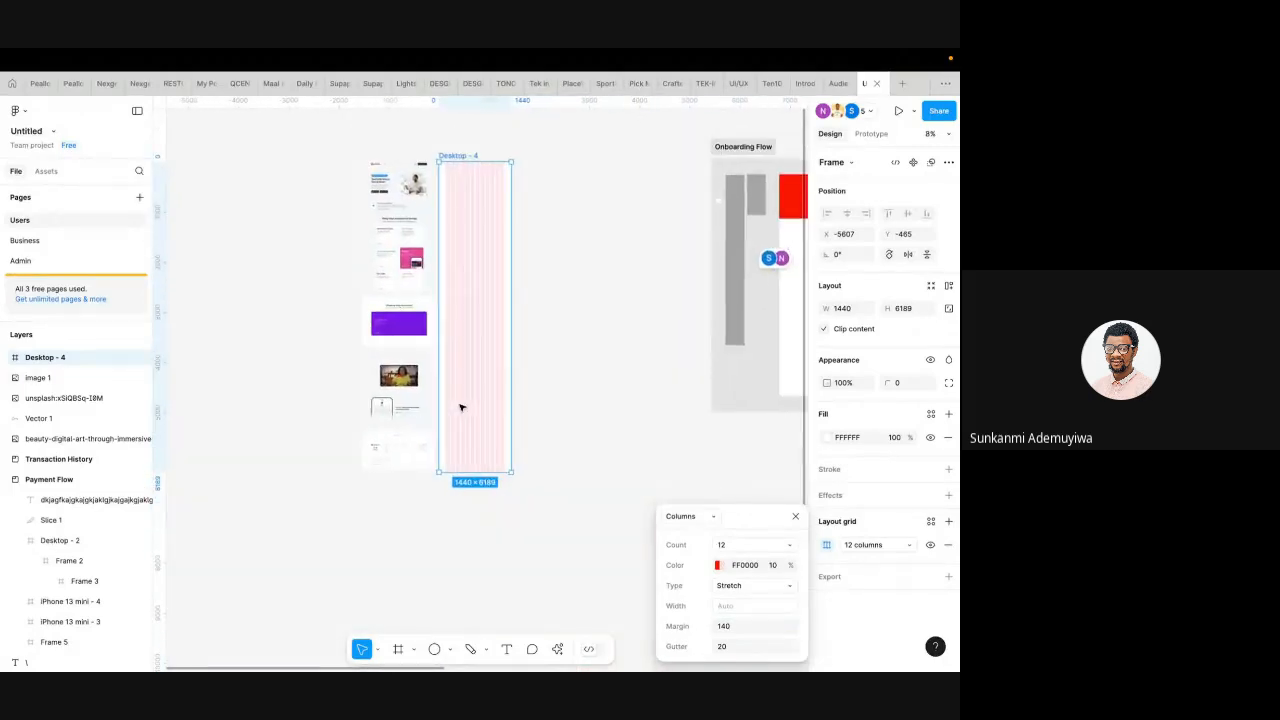
pyautogui.scroll(4, 461, 407)
pyautogui.scroll(-3, 461, 385)
pyautogui.scroll(-1, 461, 385)
pyautogui.hscroll(1, 461, 385)
pyautogui.click(384, 286)
pyautogui.moveTo(384, 286); pyautogui.dragTo(467, 526)
pyautogui.scroll(5, 467, 526)
pyautogui.scroll(-1, 467, 526)
pyautogui.hscroll(-1, 467, 526)
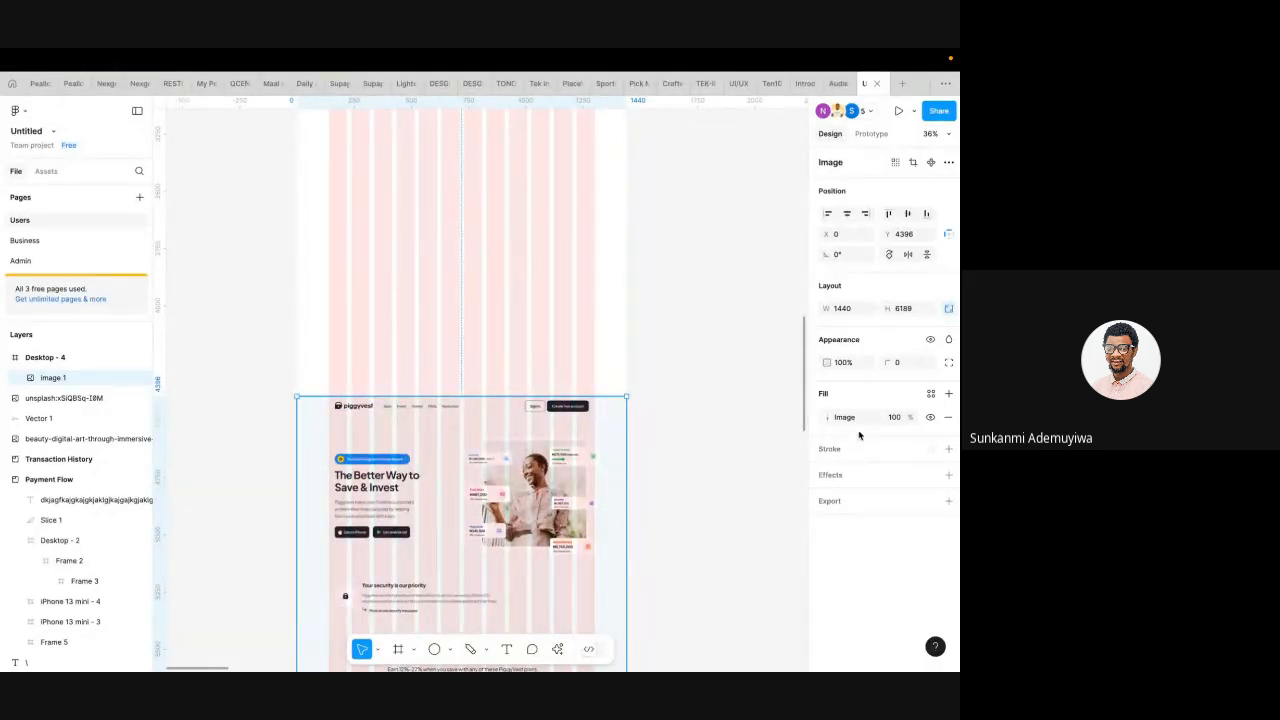
# - Reopen the desktop frame's column grid settings and set the margin to 160
pyautogui.click(590, 255)
pyautogui.click(630, 266)
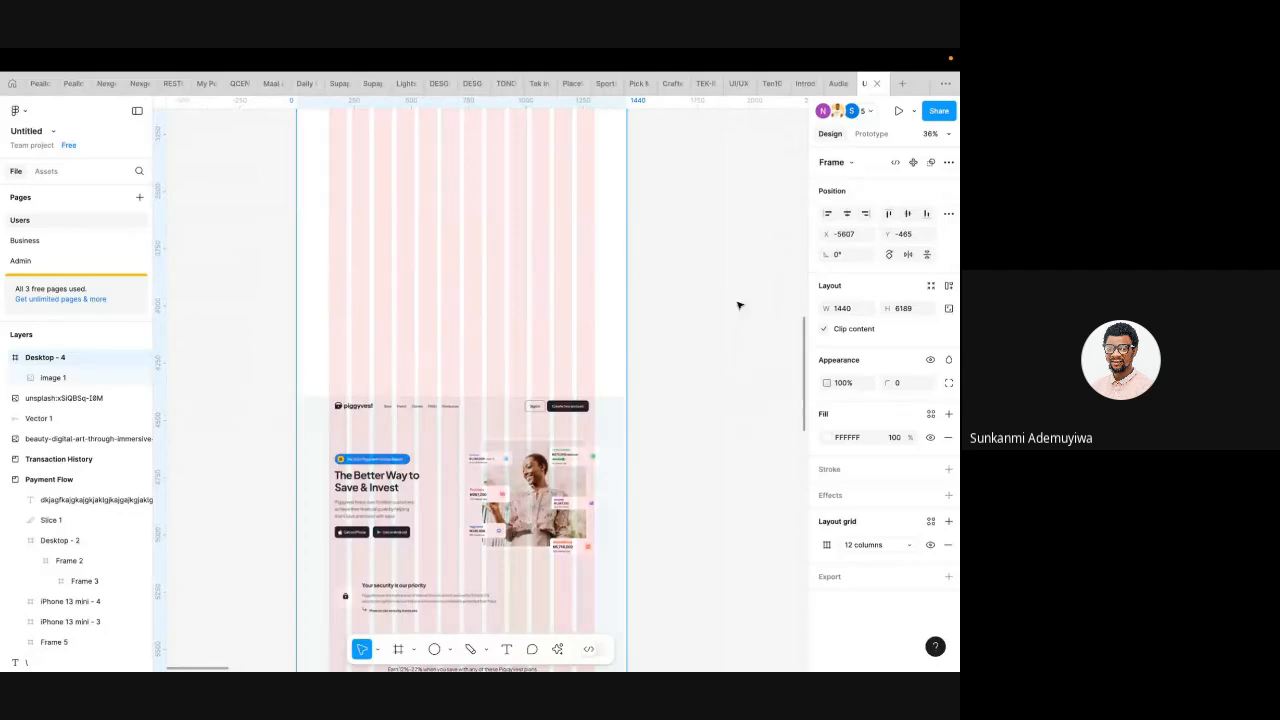
pyautogui.click(826, 546)
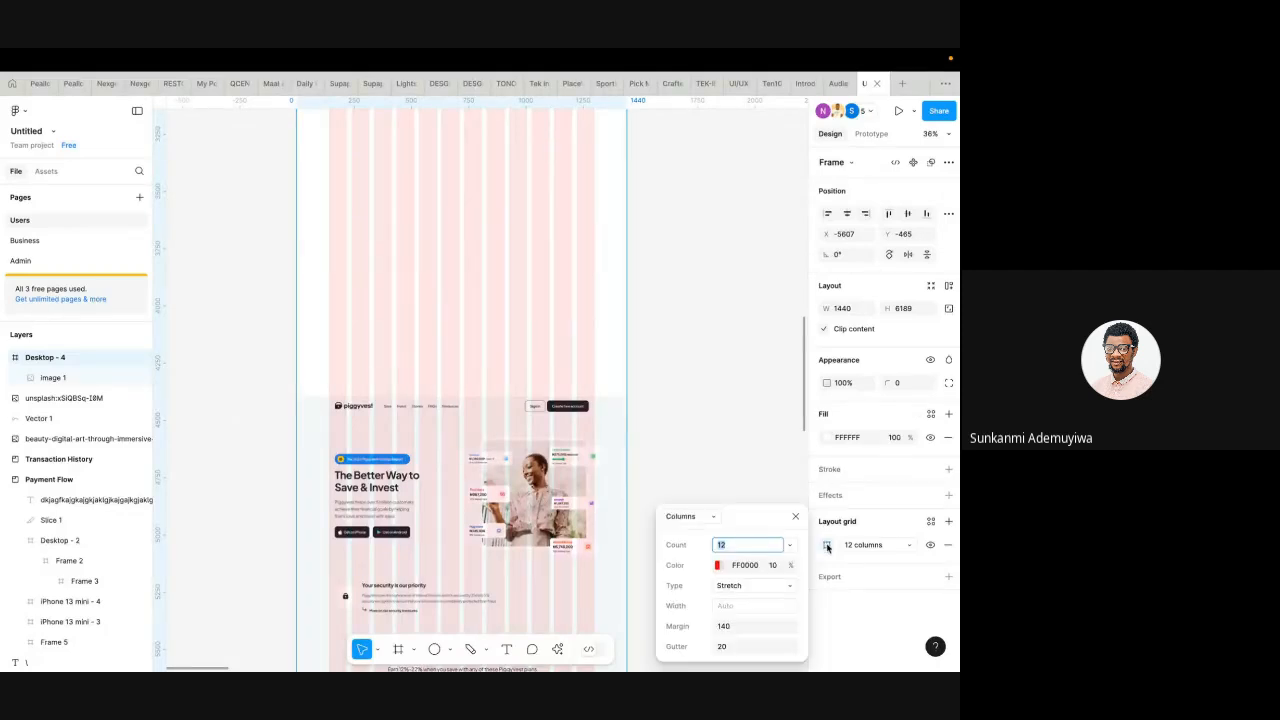
pyautogui.click(731, 627)
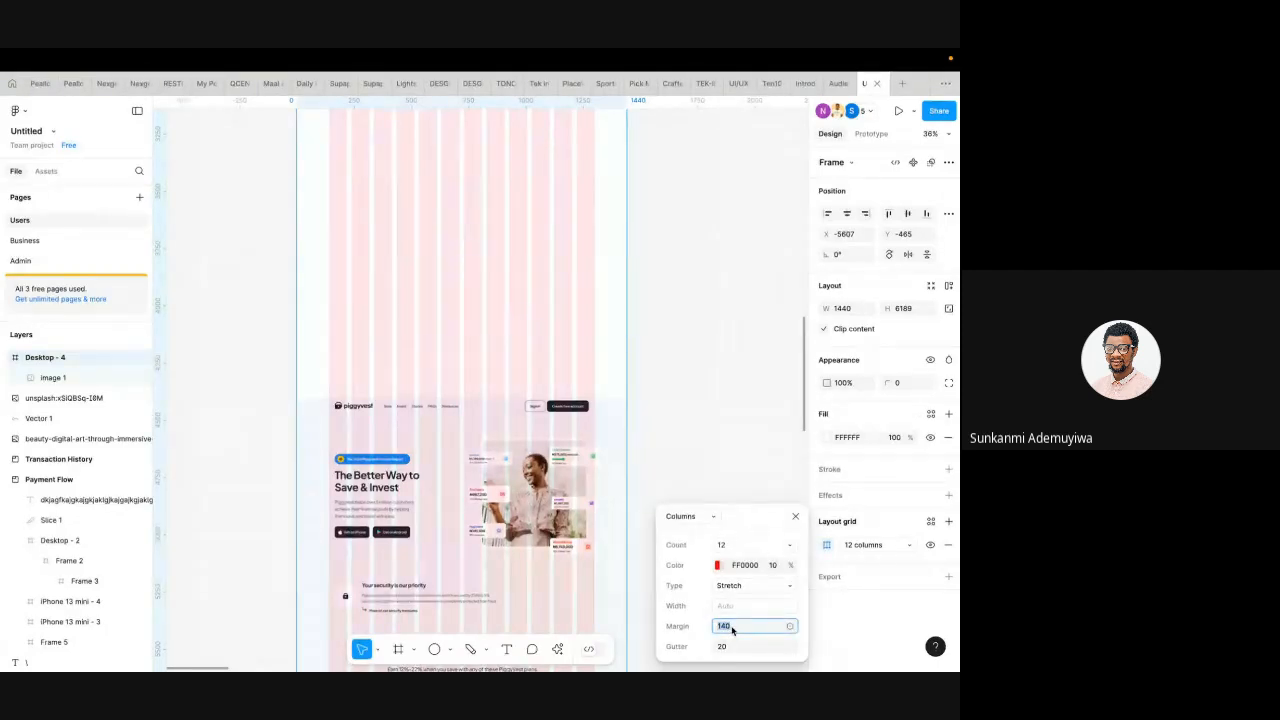
pyautogui.scroll(2, 343, 476)
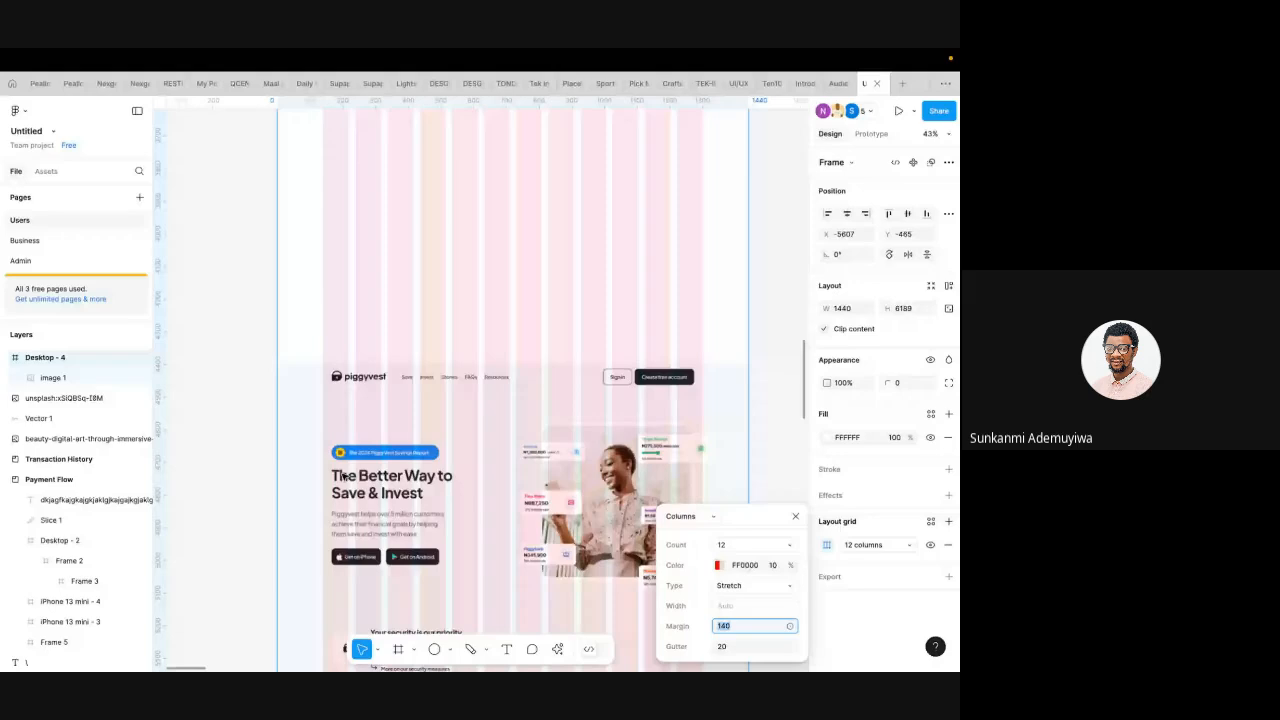
pyautogui.scroll(4, 343, 476)
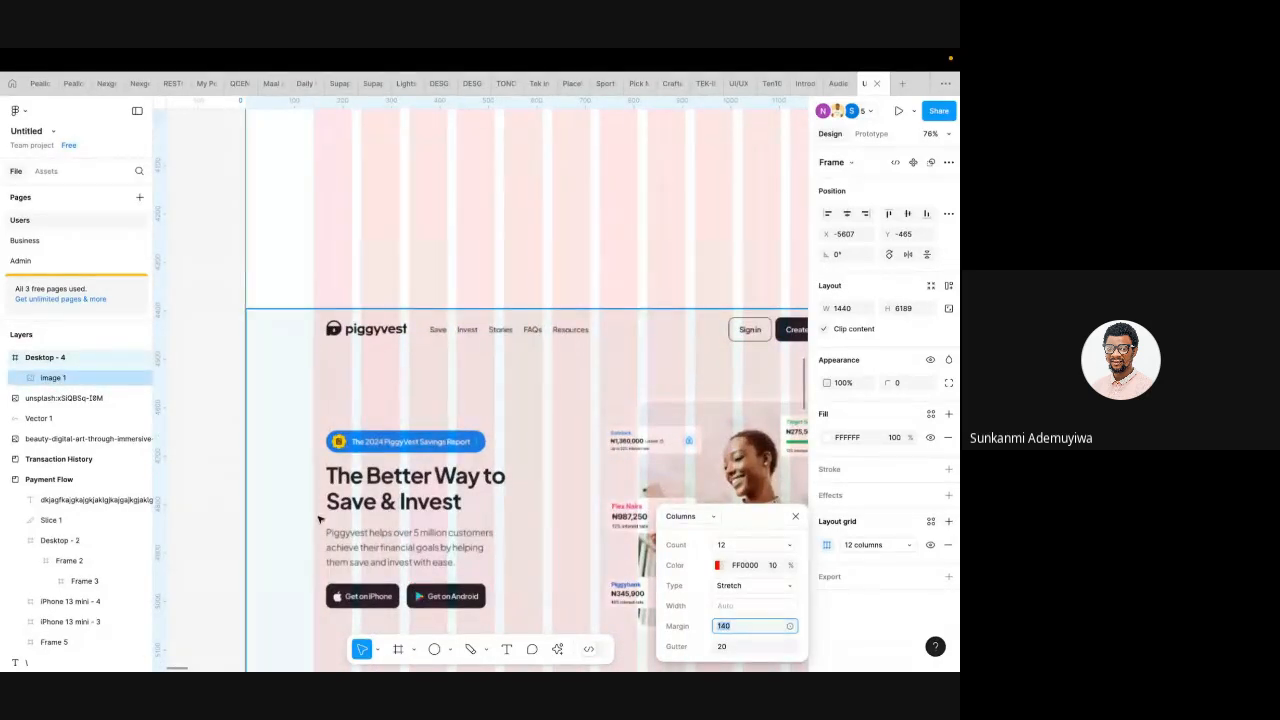
pyautogui.write('160')
pyautogui.press('Return')
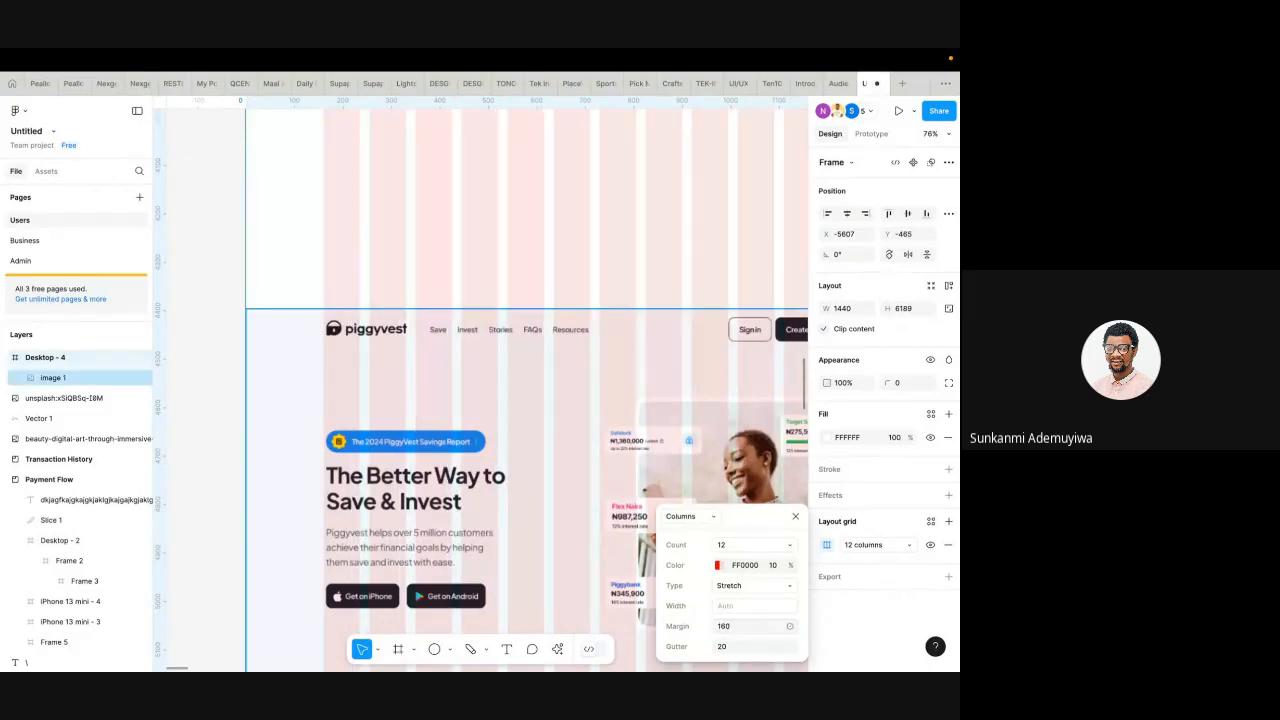
# - Fine-tune the column grid margin against the PiggyVest content's edge, trying 162 before settling on 164
pyautogui.click(737, 628)
pyautogui.write('162')
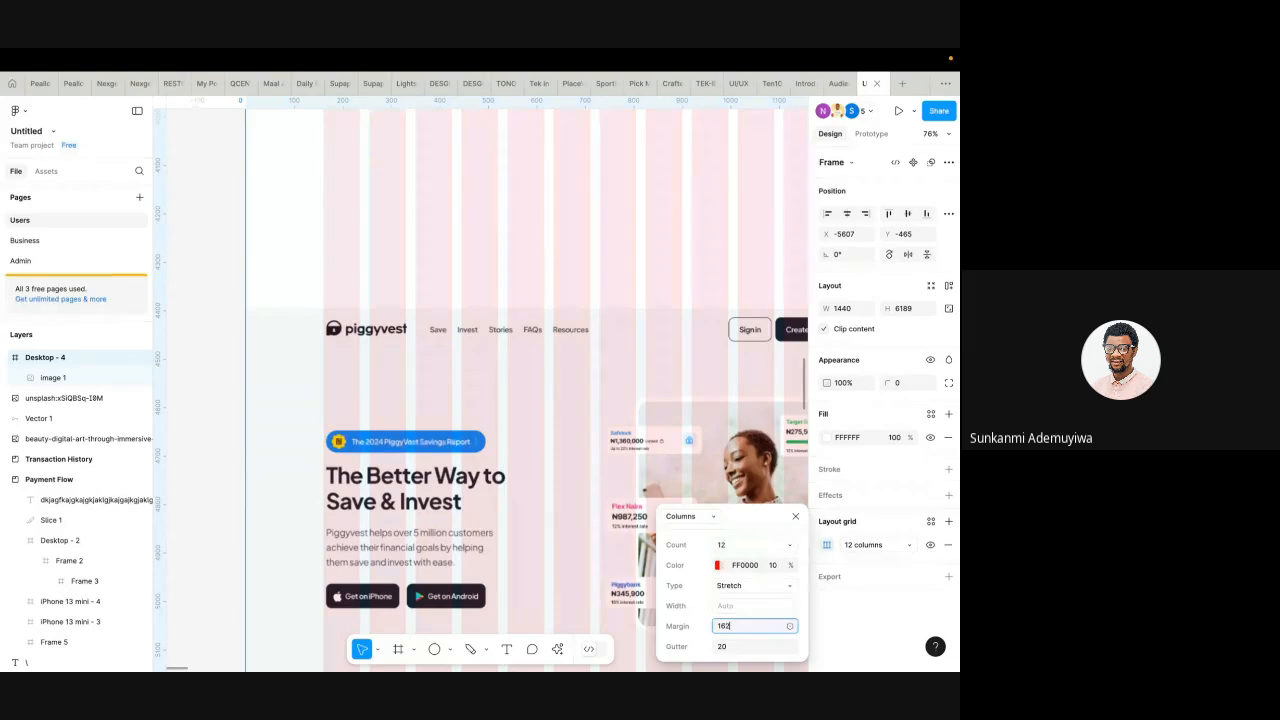
pyautogui.press('Return')
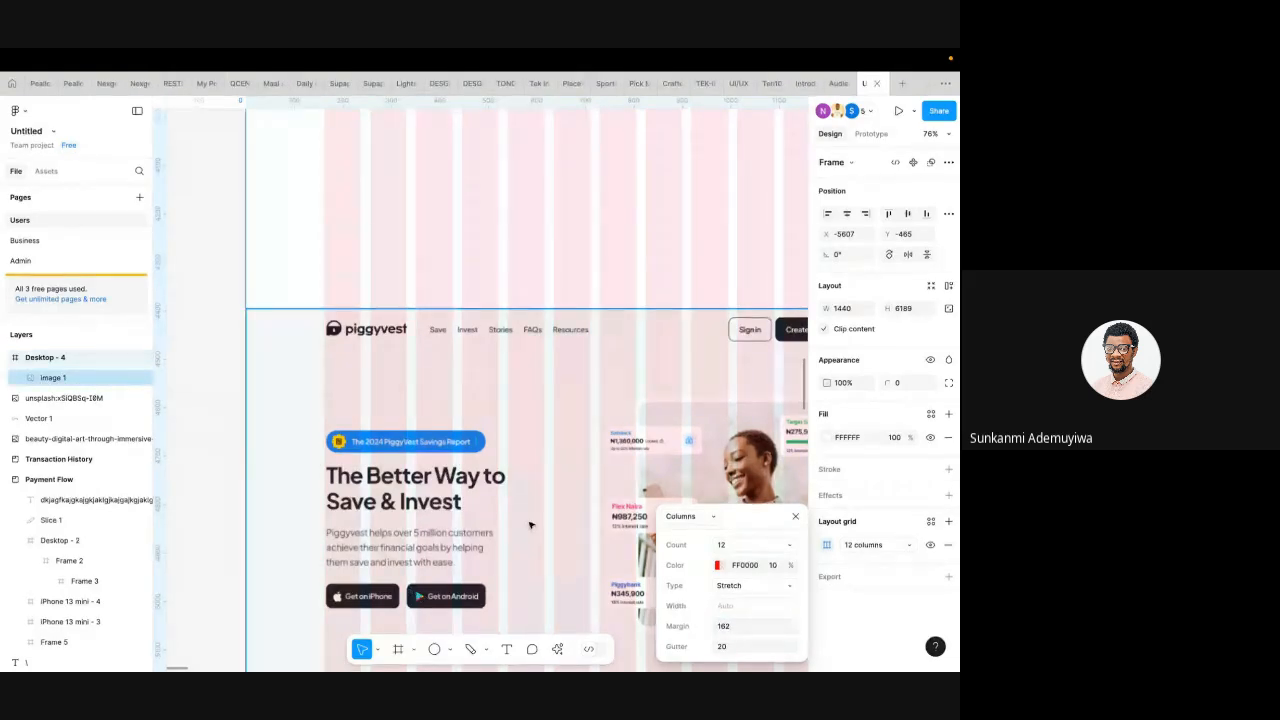
pyautogui.click(738, 627)
pyautogui.write('1')
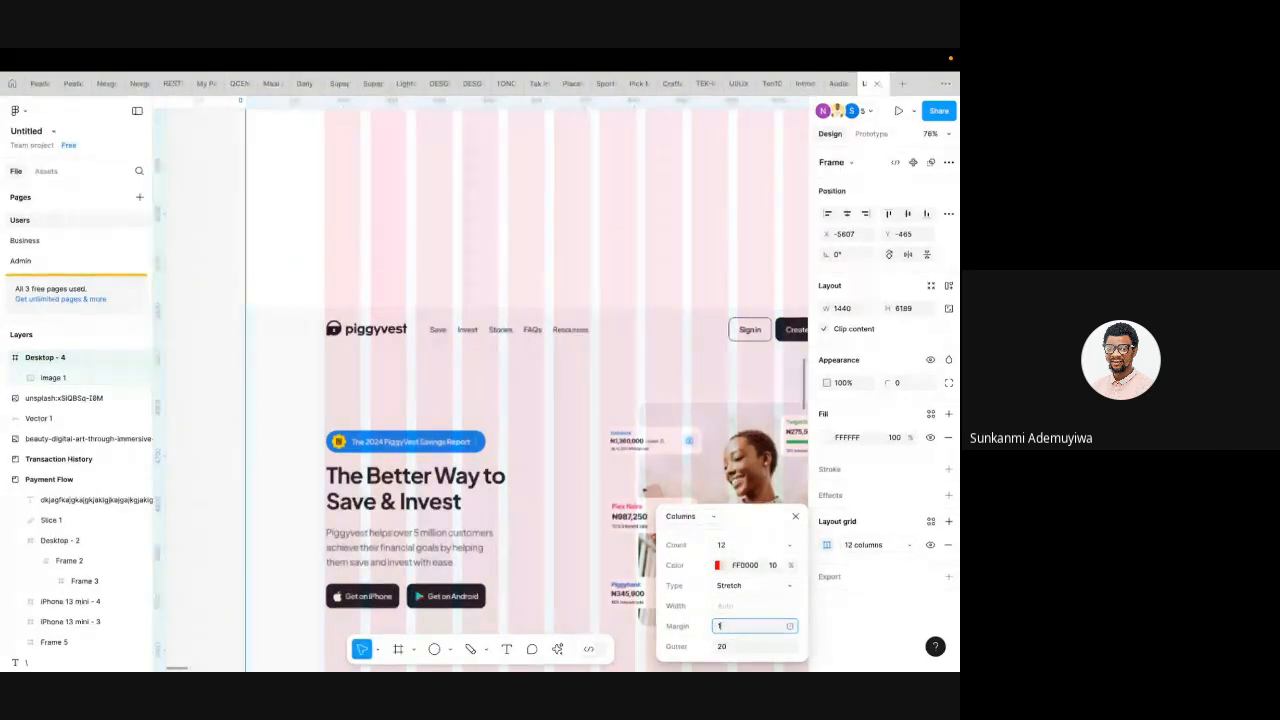
pyautogui.press('Return')
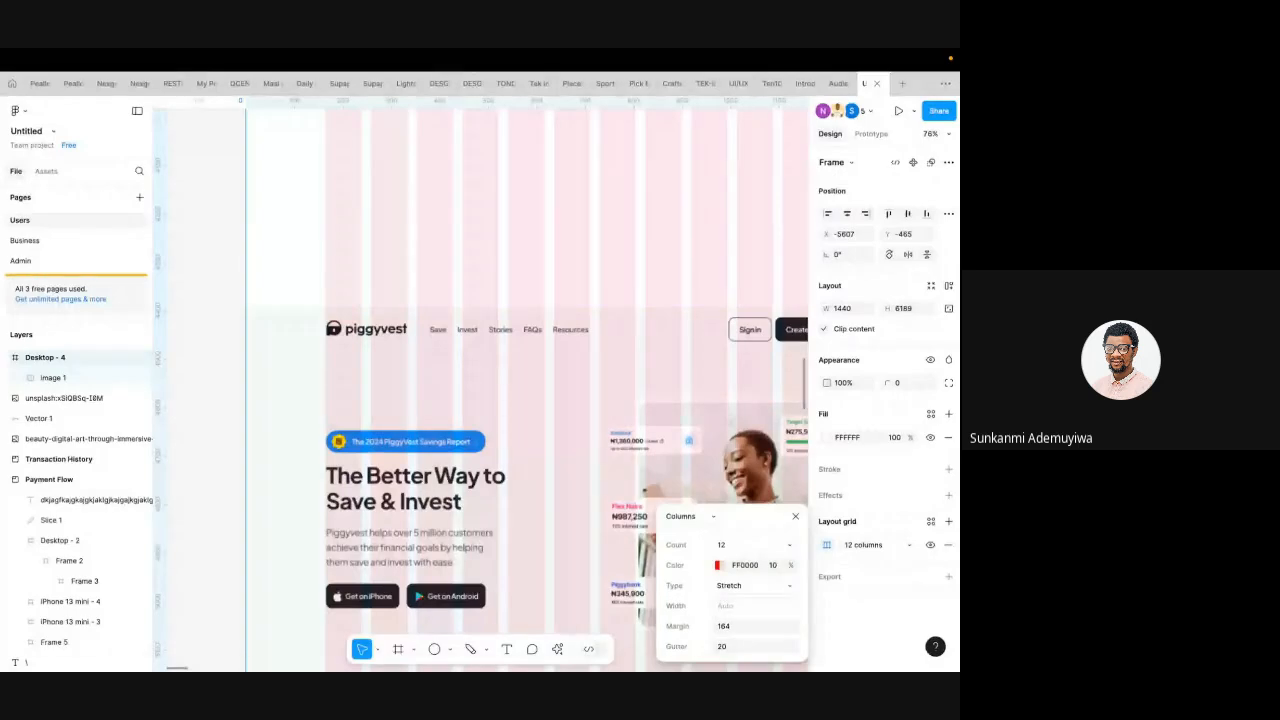
pyautogui.scroll(-5, 399, 464)
pyautogui.scroll(-5, 399, 464)
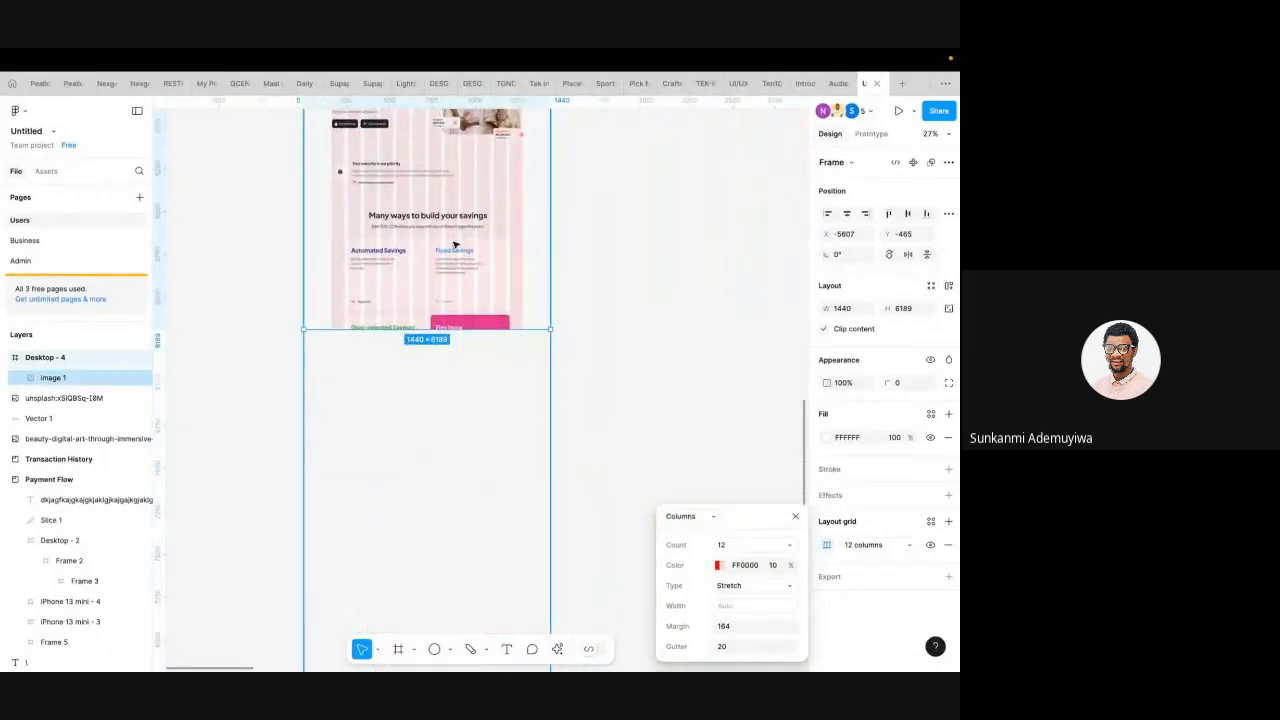
# - Examine how the PiggyVest savings cards line up with the desktop frame's column grid
pyautogui.scroll(1, 399, 464)
pyautogui.scroll(3, 418, 385)
pyautogui.scroll(5, 418, 385)
pyautogui.scroll(-3, 420, 383)
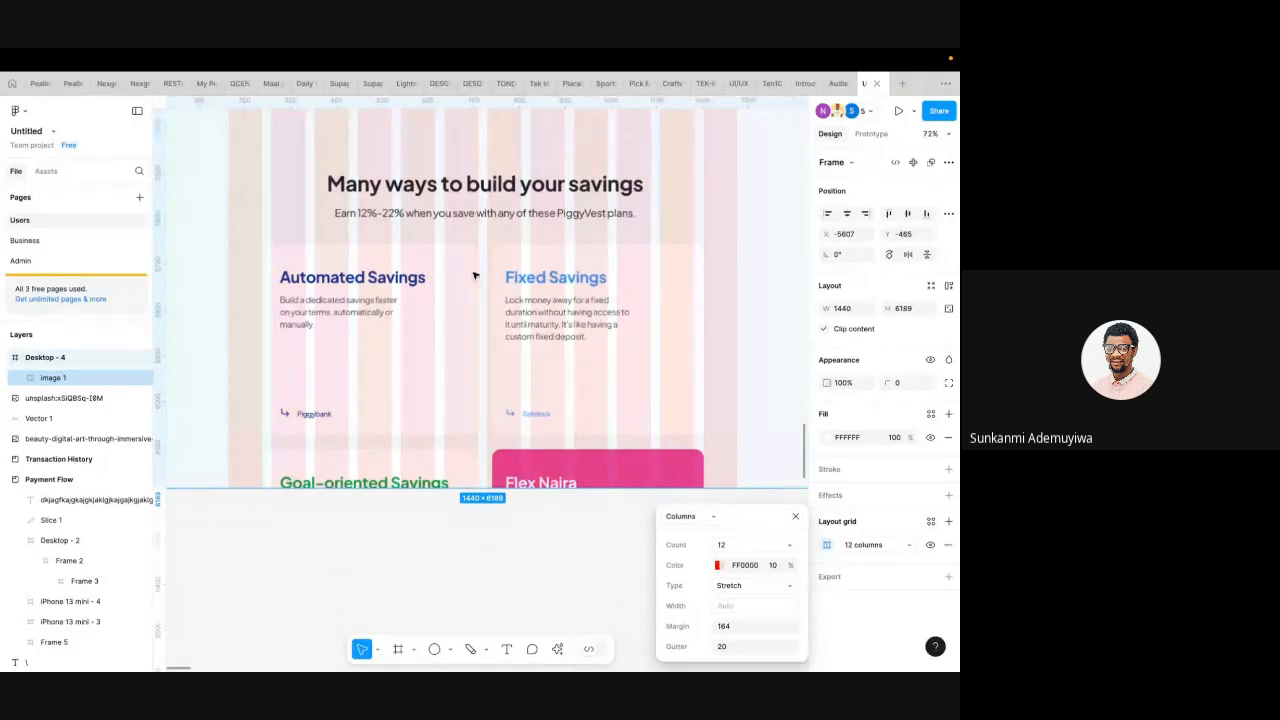
pyautogui.scroll(2, 377, 300)
pyautogui.scroll(-5, 312, 386)
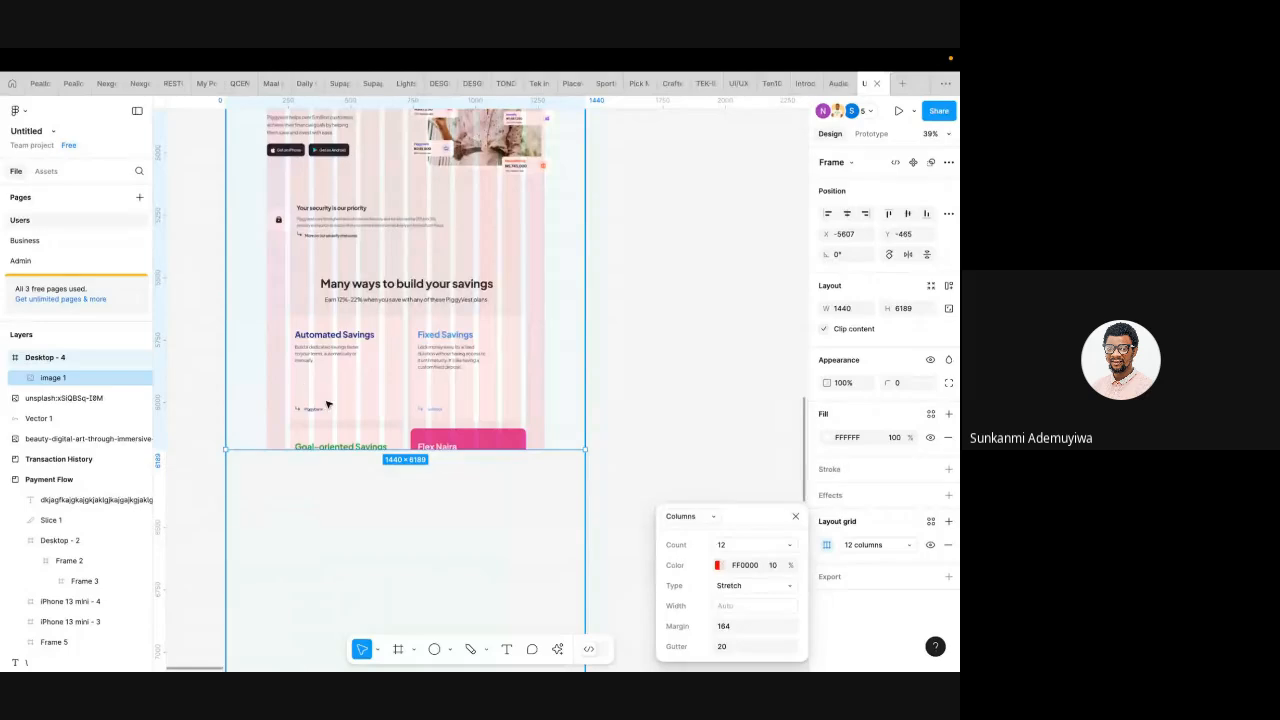
pyautogui.scroll(-5, 380, 375)
pyautogui.scroll(2, 380, 375)
# - Move the PiggyVest image up inside the desktop frame to about Y 1715, keeping X at 0
pyautogui.click(358, 427)
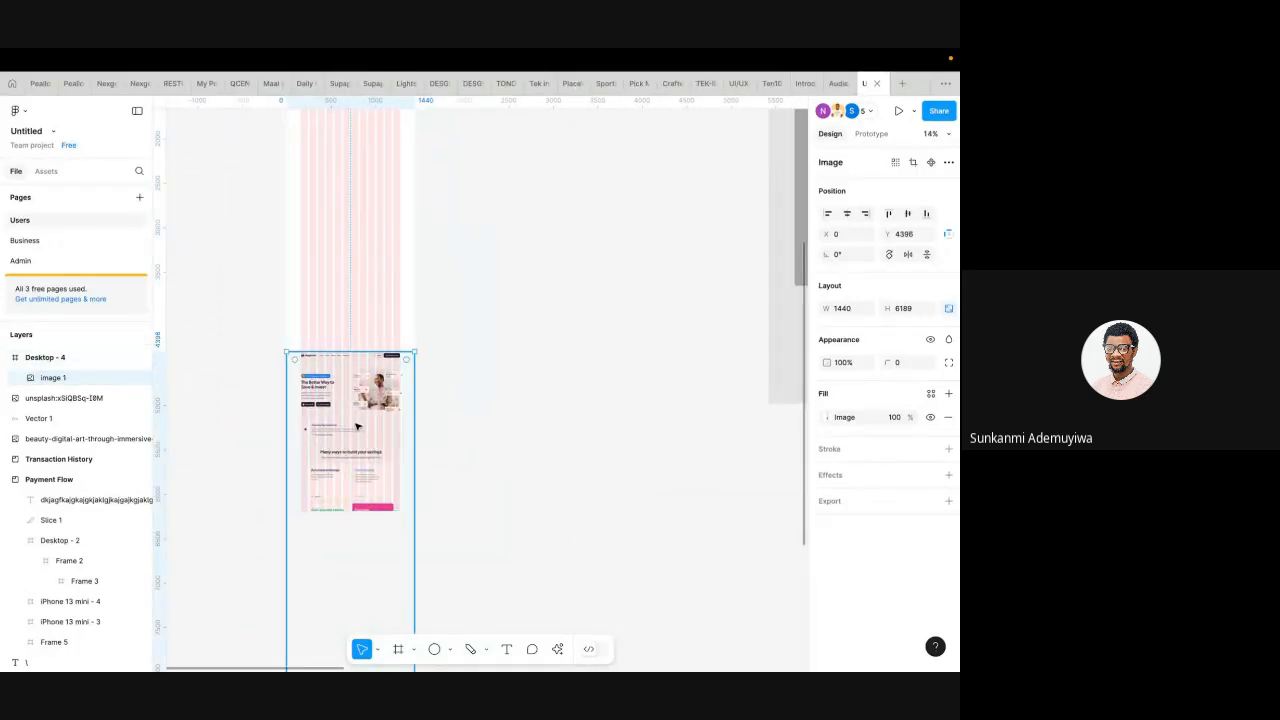
pyautogui.moveTo(361, 449); pyautogui.dragTo(361, 209)
pyautogui.scroll(2, 350, 313)
pyautogui.scroll(4, 349, 314)
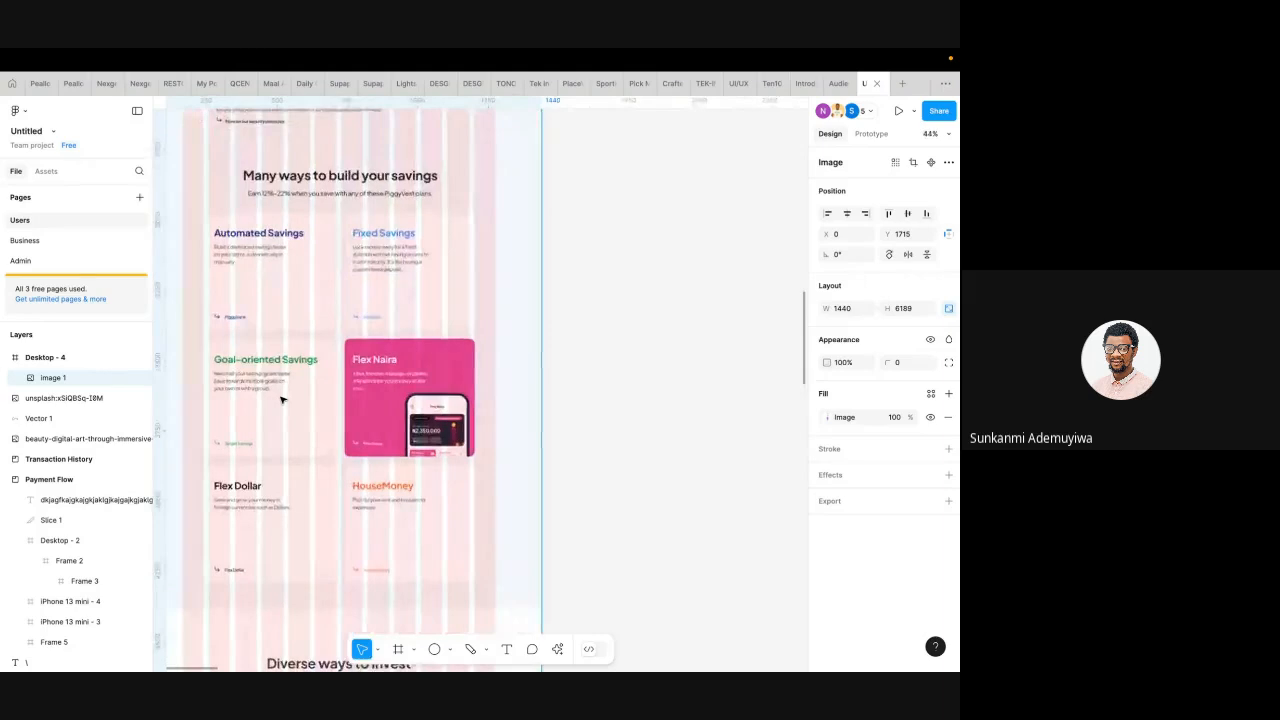
pyautogui.scroll(2, 281, 400)
pyautogui.scroll(3, 355, 277)
pyautogui.scroll(-8, 365, 275)
# - Set the gutter of the desktop frame's column grid to 32
pyautogui.click(445, 204)
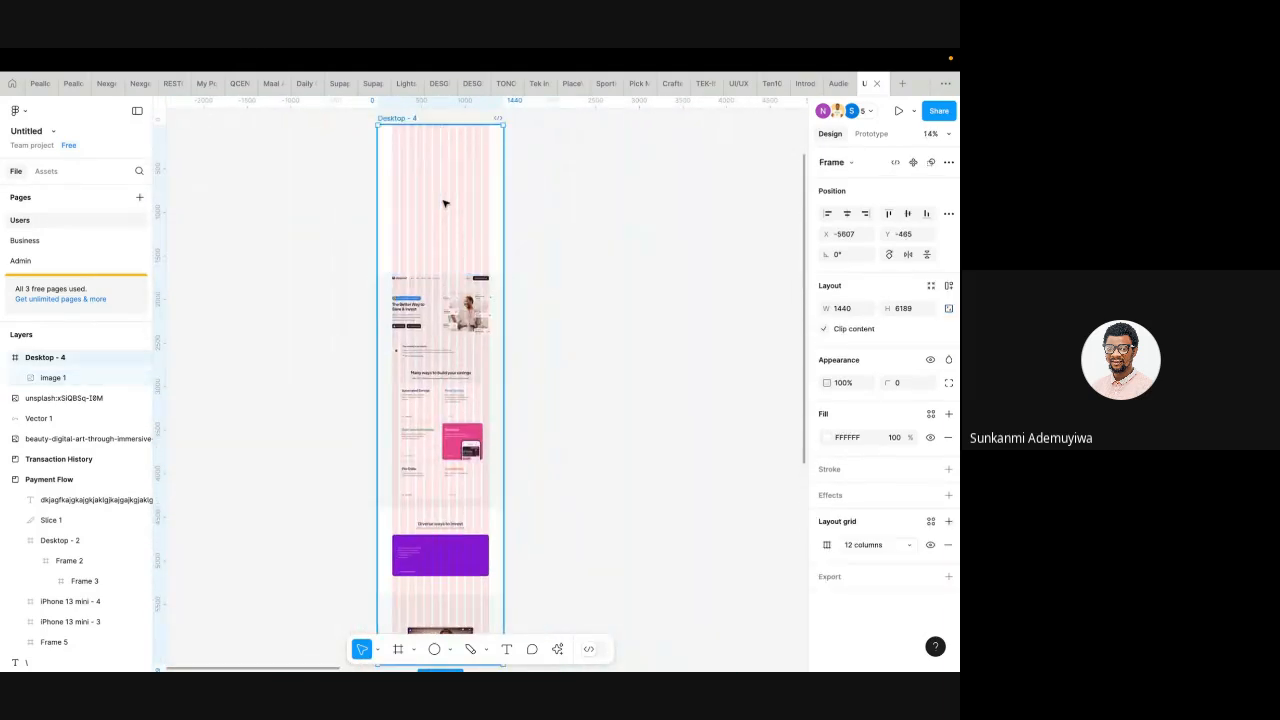
pyautogui.scroll(5, 506, 343)
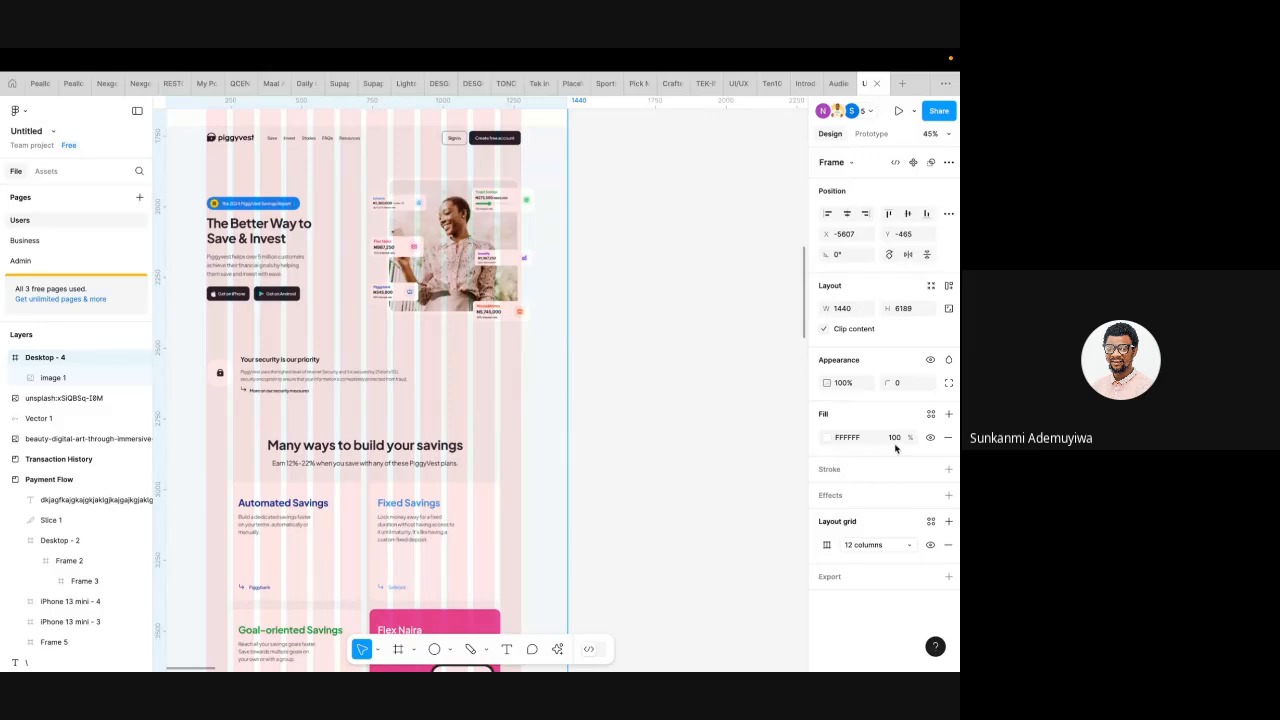
pyautogui.click(826, 545)
pyautogui.click(728, 647)
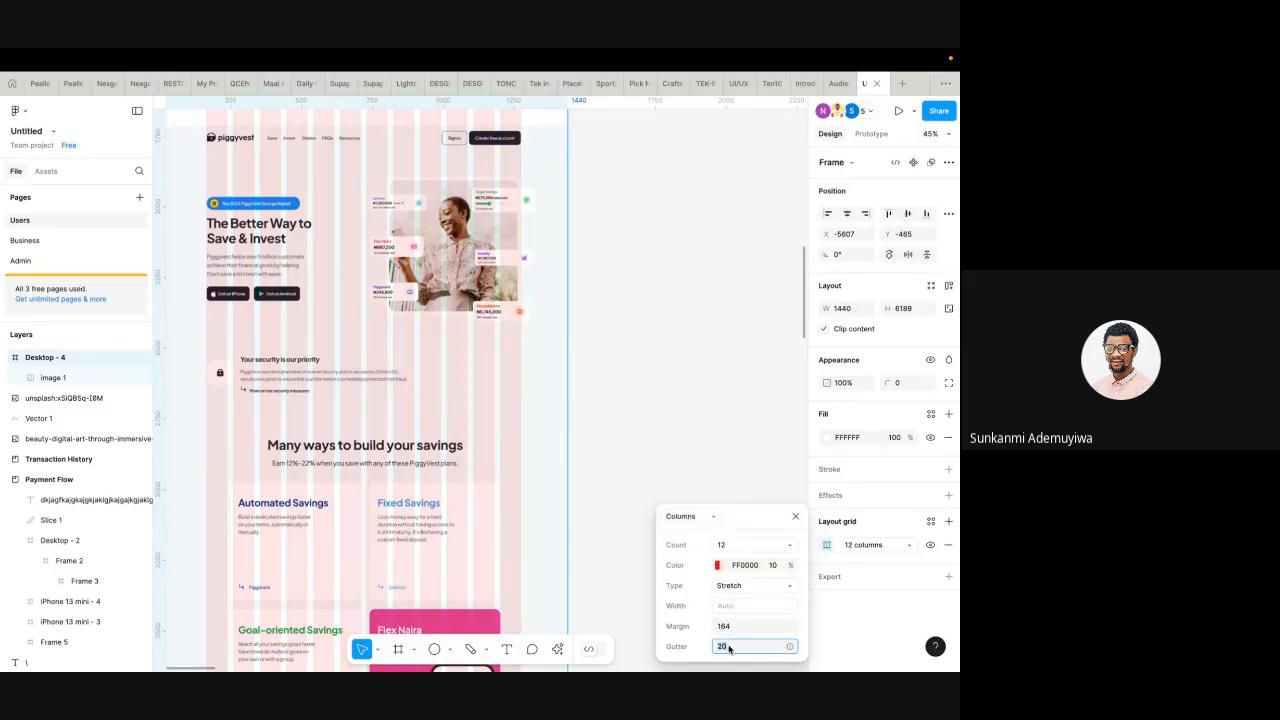
pyautogui.press('Return')
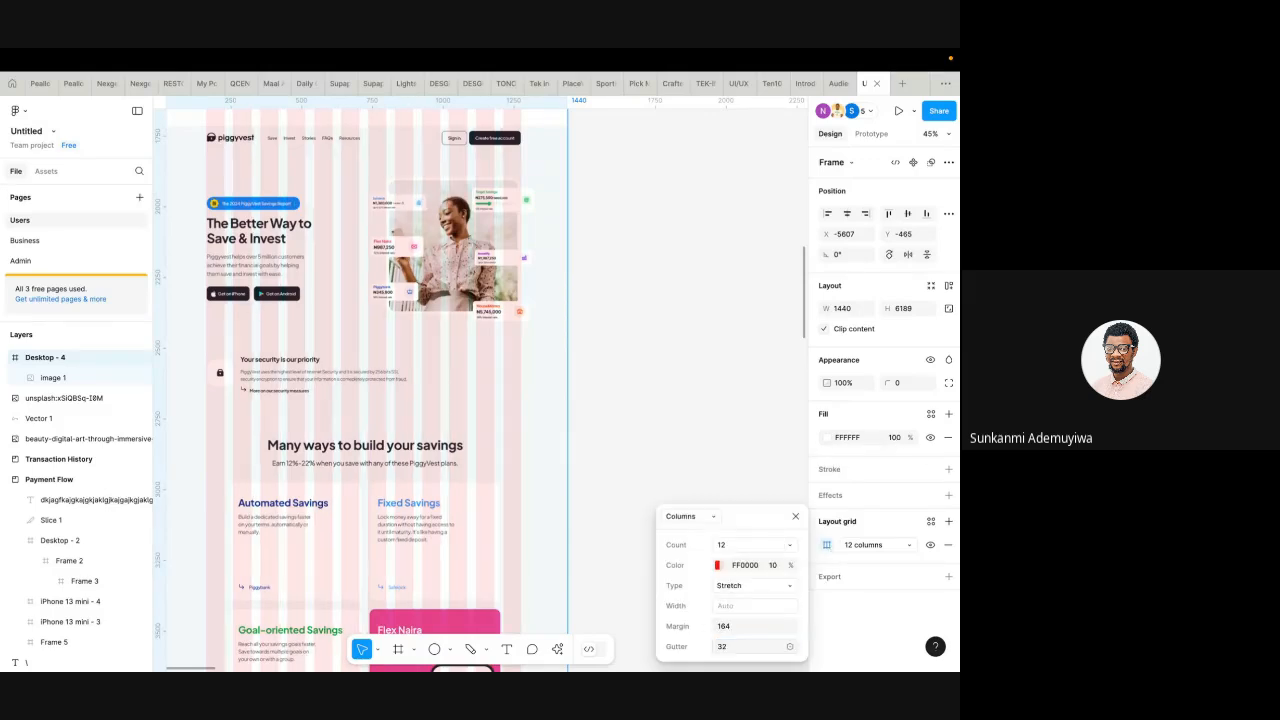
pyautogui.scroll(-10, 395, 535)
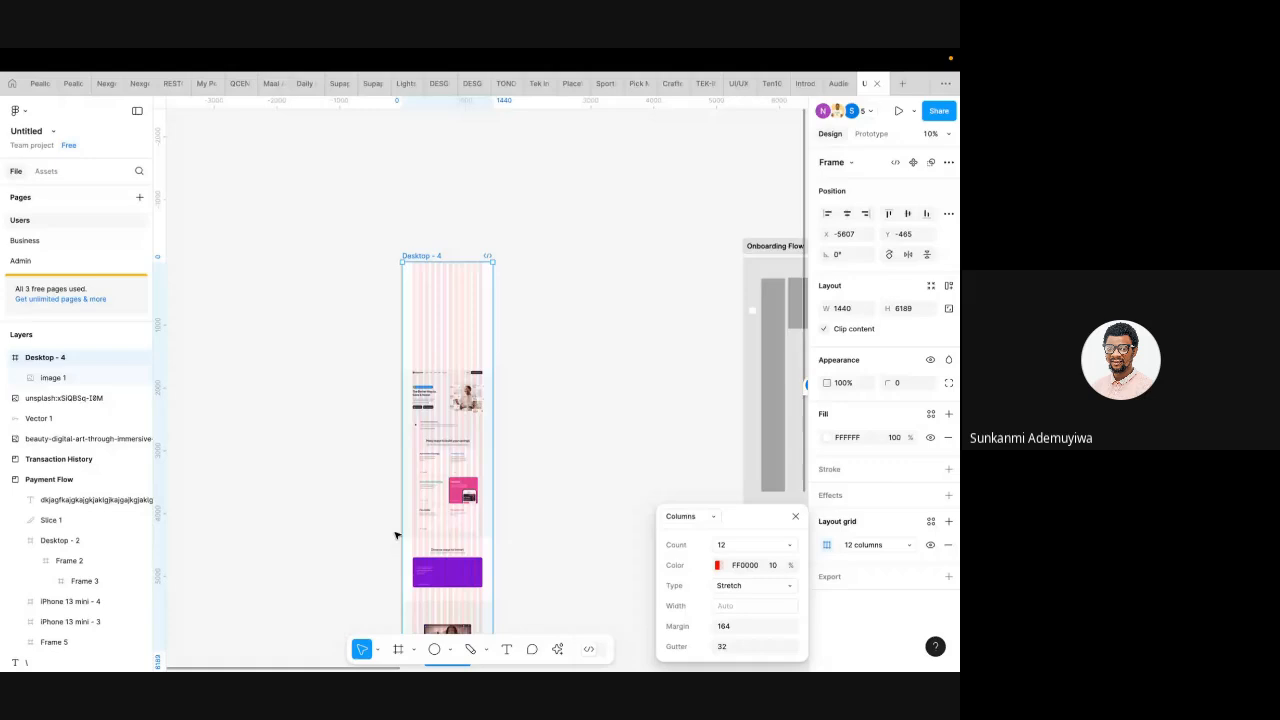
pyautogui.scroll(-1, 502, 410)
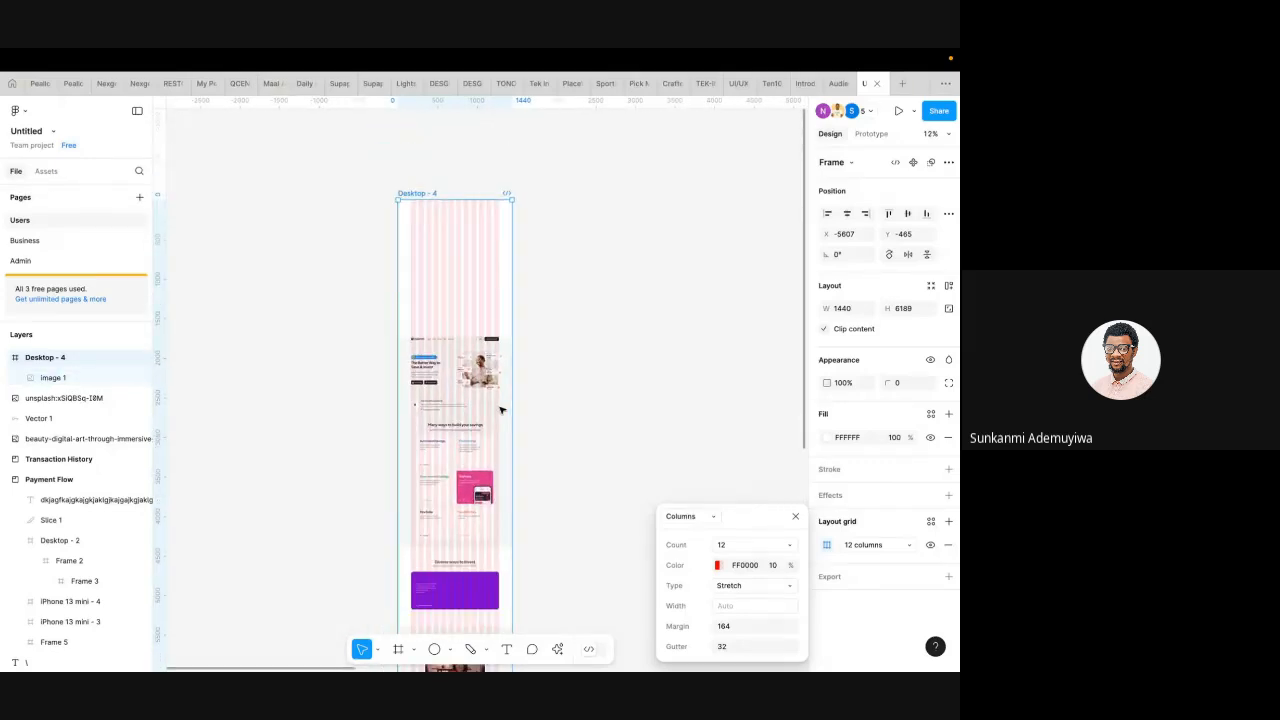
# - Move the PiggyVest image out of the desktop frame and place it alongside, at about X -7118, Y -465
pyautogui.click(496, 407)
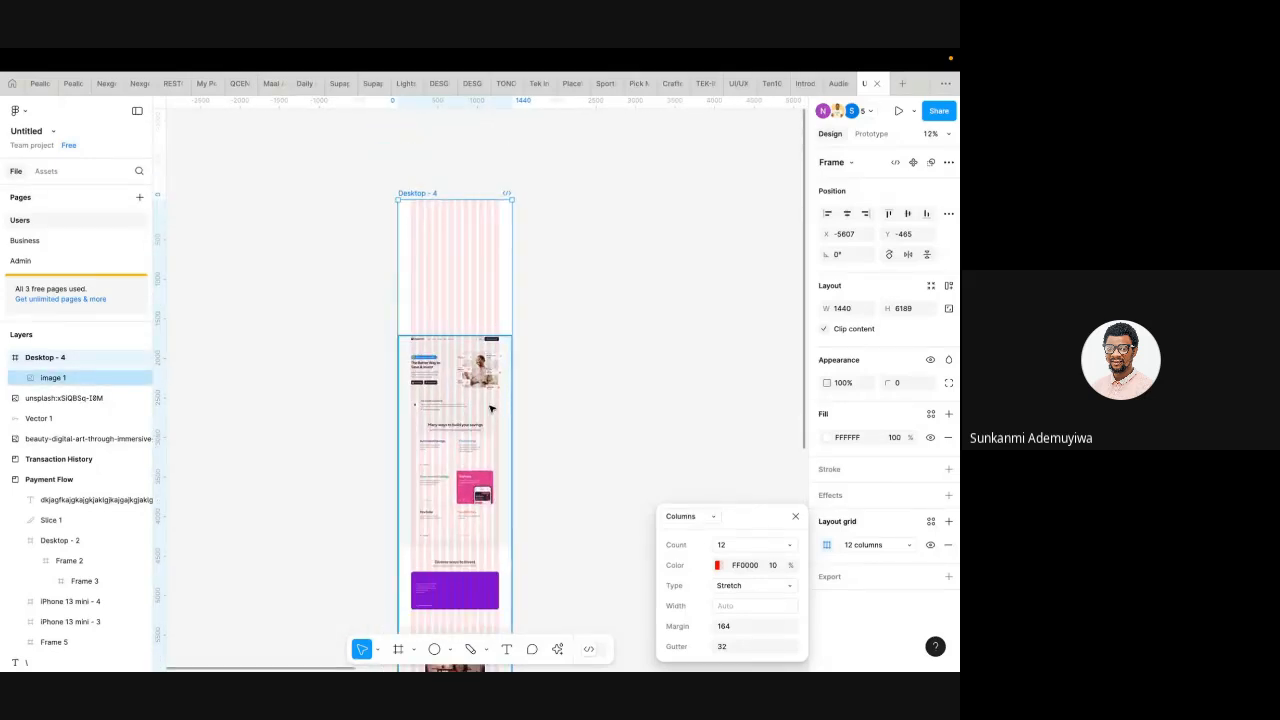
pyautogui.click(470, 422)
pyautogui.moveTo(468, 428); pyautogui.dragTo(349, 290)
pyautogui.scroll(5, 352, 290)
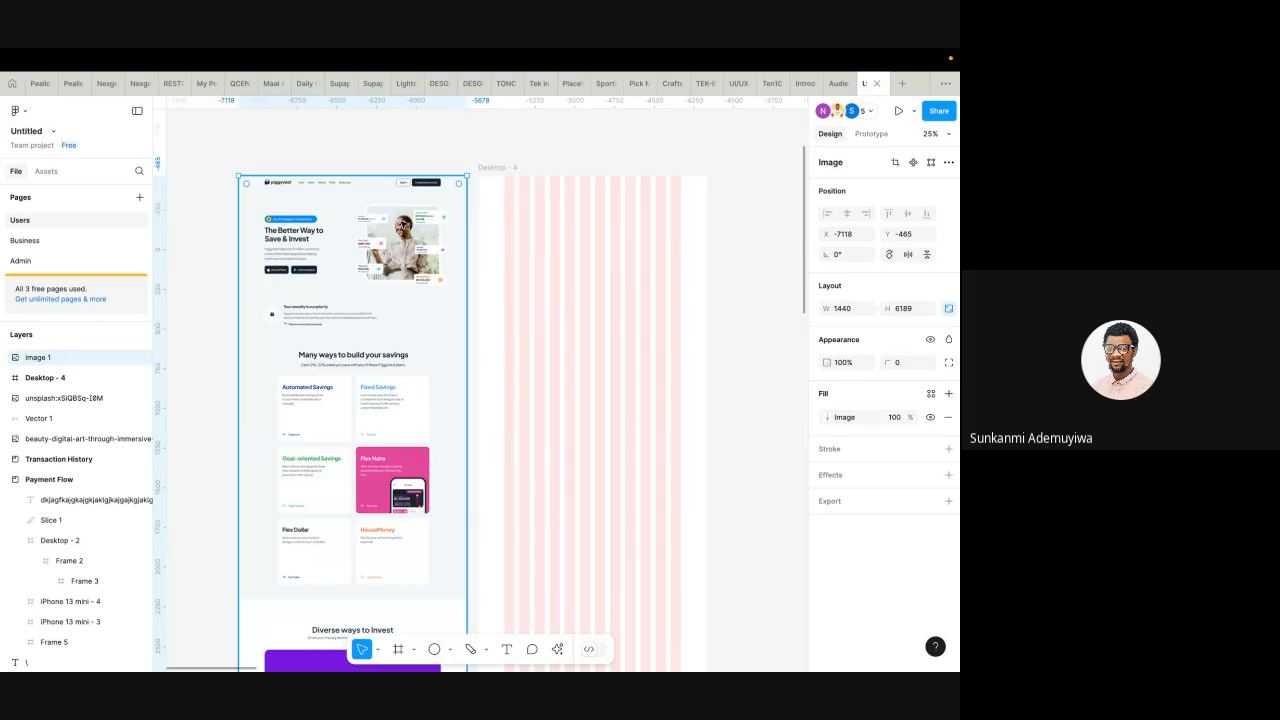
pyautogui.scroll(2, 474, 324)
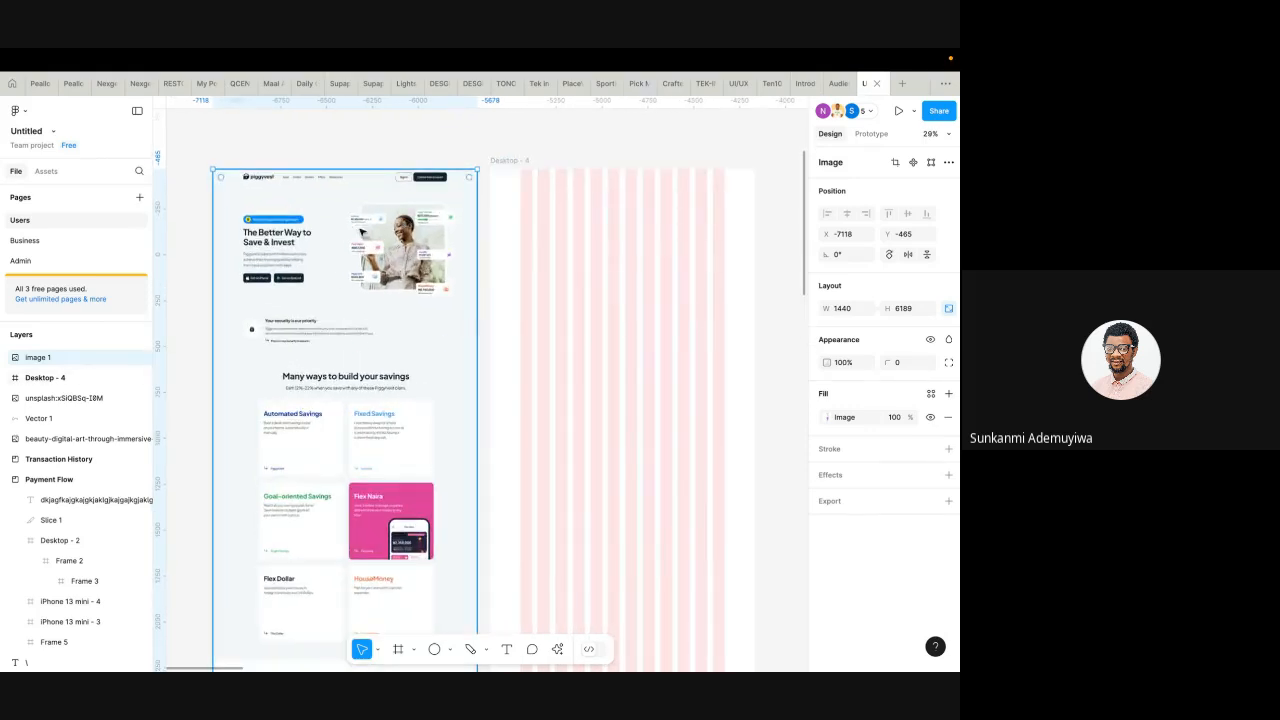
pyautogui.scroll(-2, 349, 263)
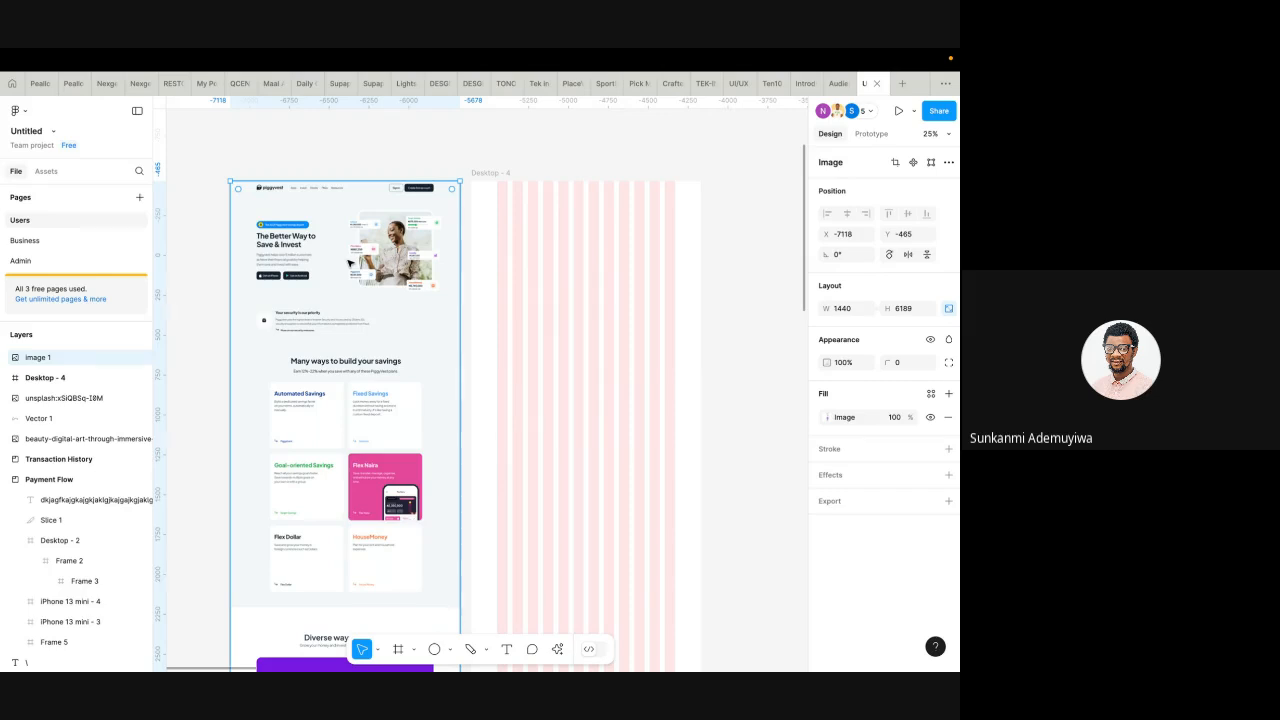
# - Switch to the browser and copy the logo image from the header of piggyvest.com
pyautogui.scroll(10, 432, 212)
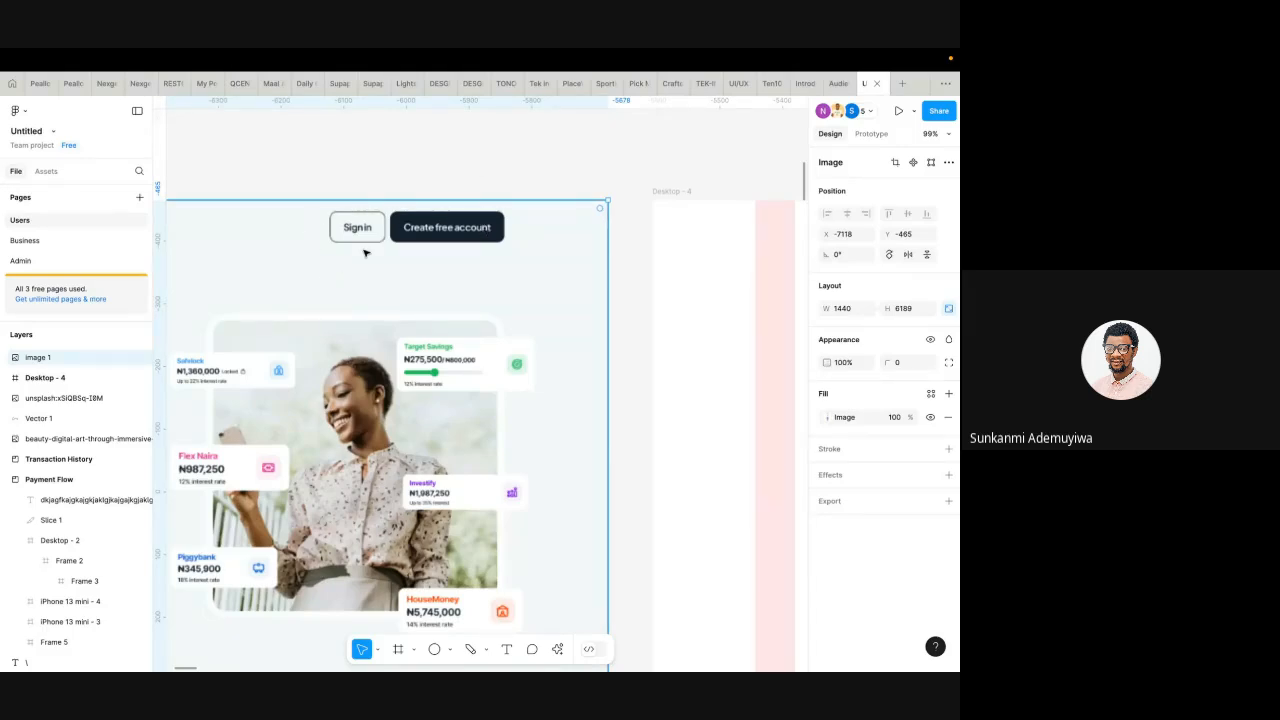
pyautogui.scroll(-6, 356, 259)
pyautogui.scroll(6, 432, 293)
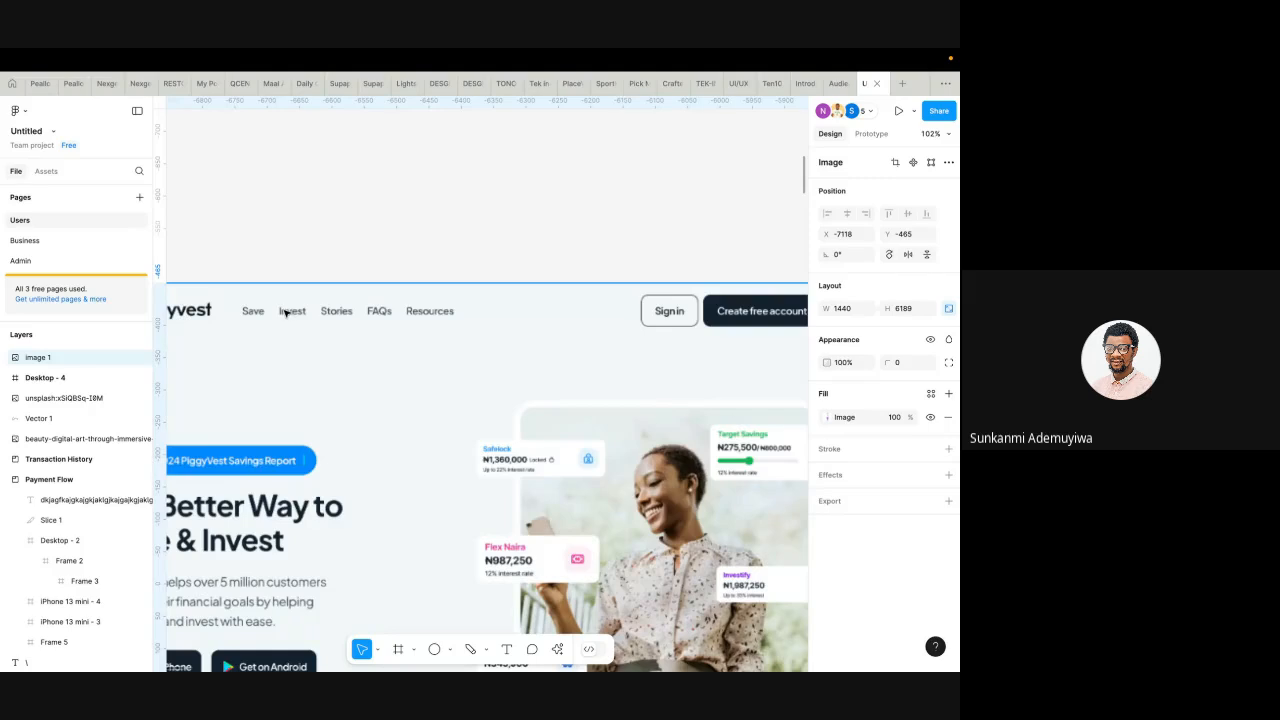
pyautogui.scroll(-5, 286, 312)
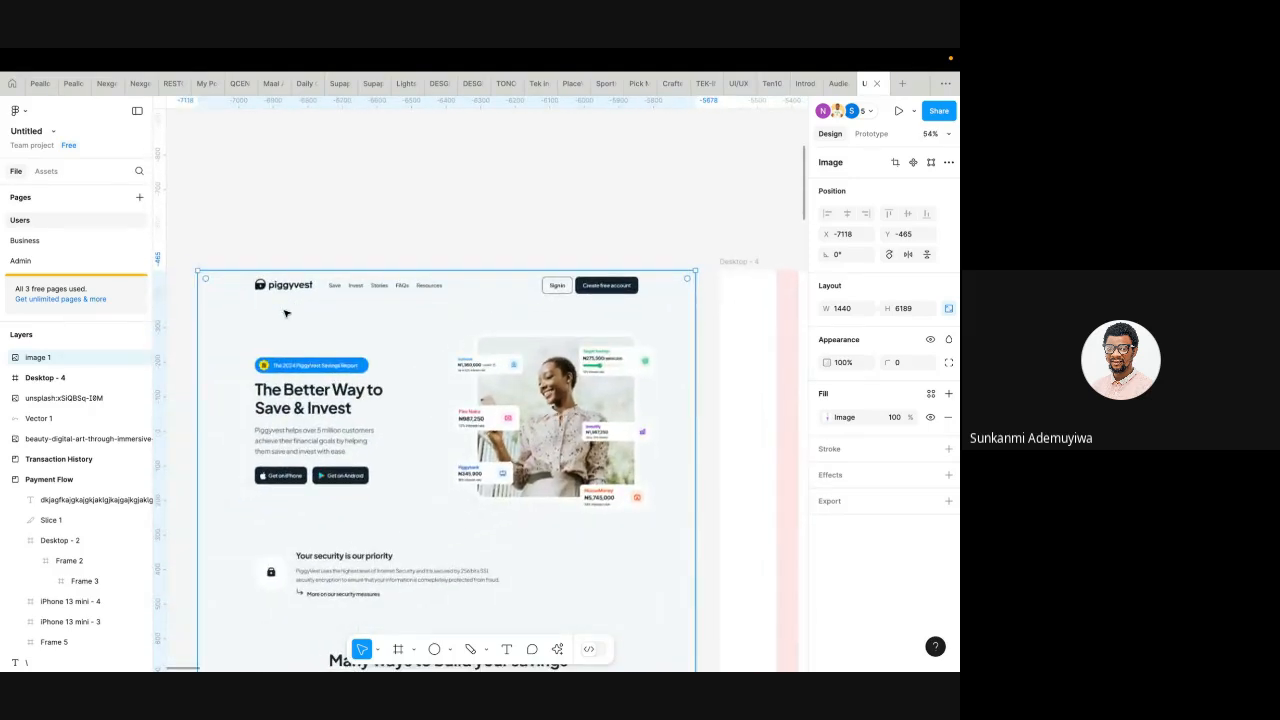
pyautogui.scroll(-3, 285, 313)
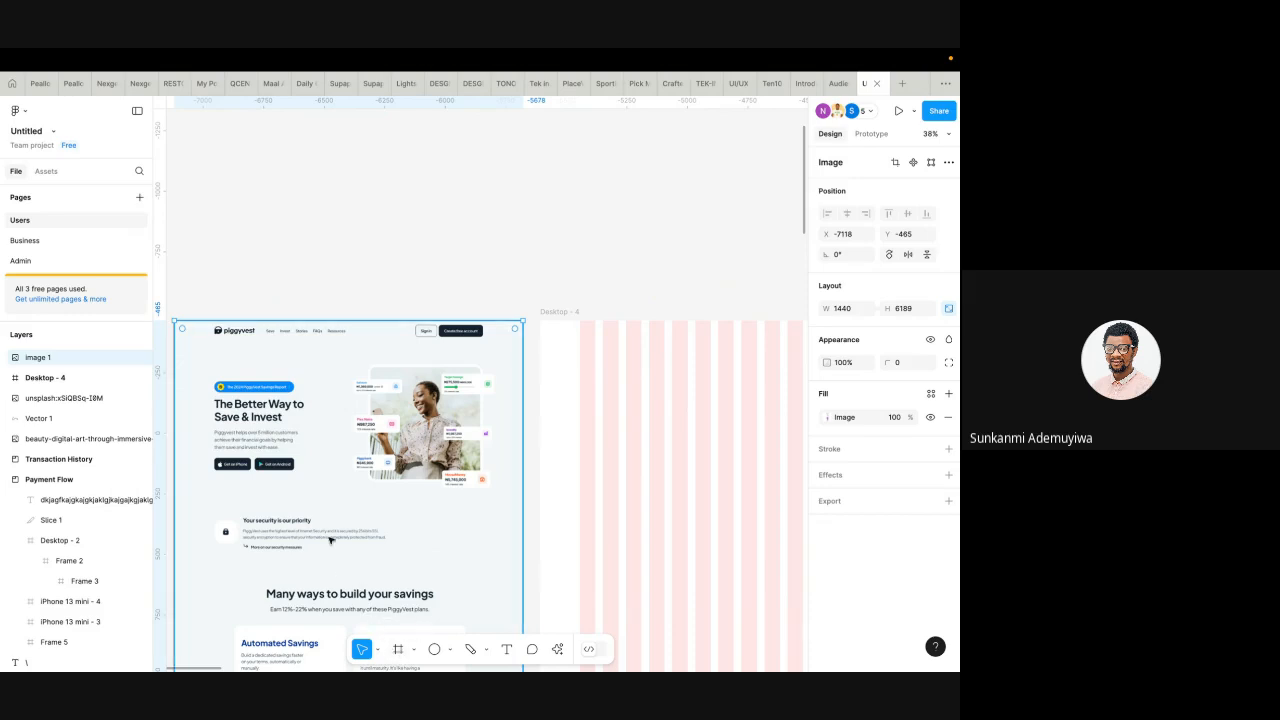
pyautogui.press('super+Tab')
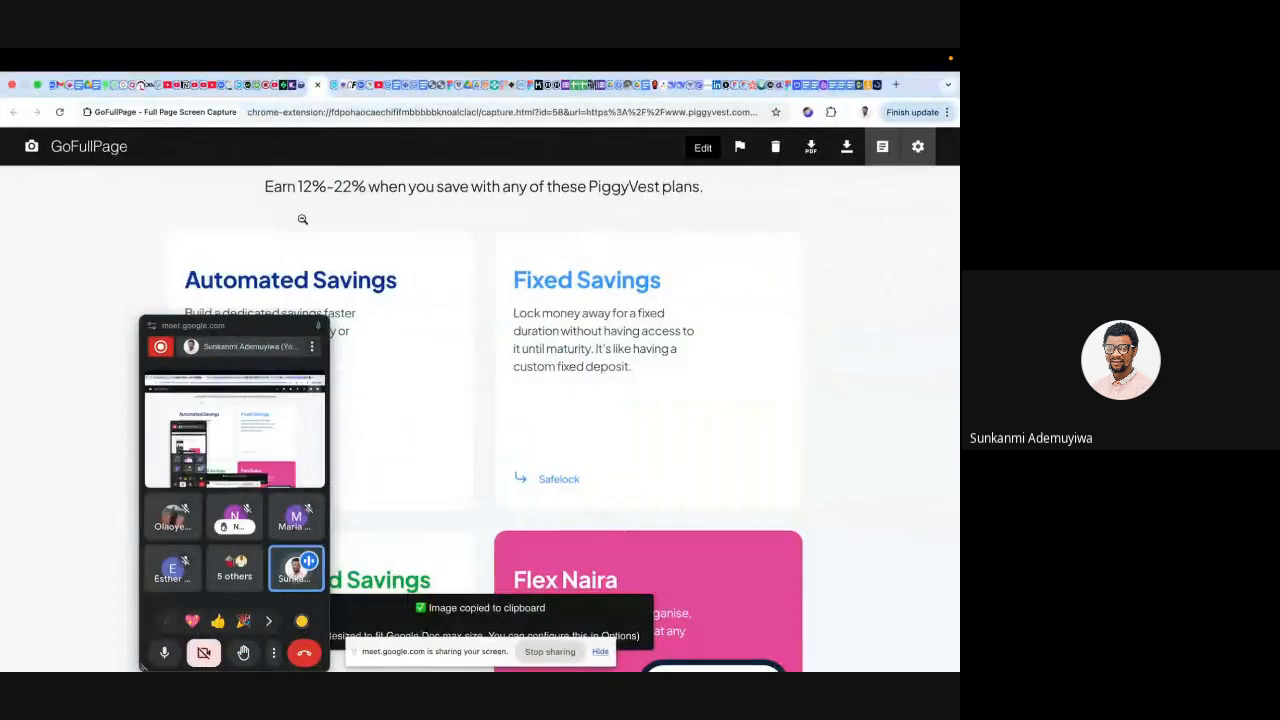
pyautogui.scroll(10, 250, 255)
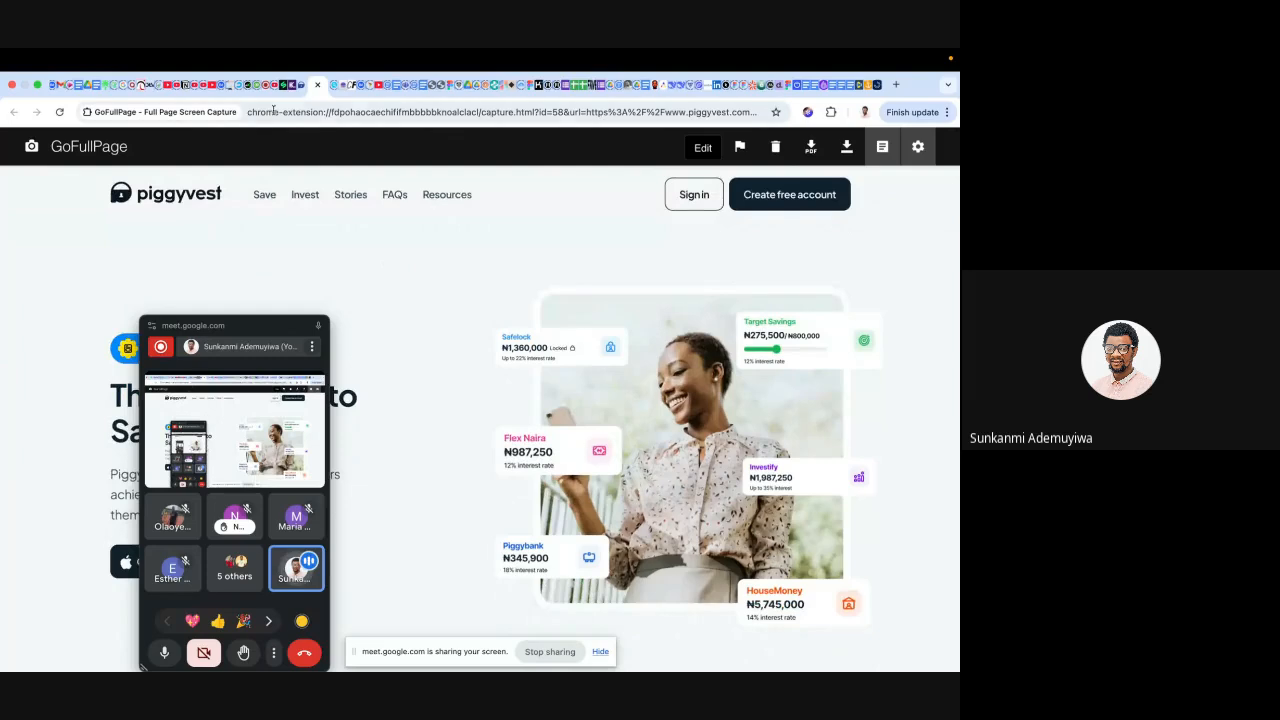
pyautogui.click(297, 84)
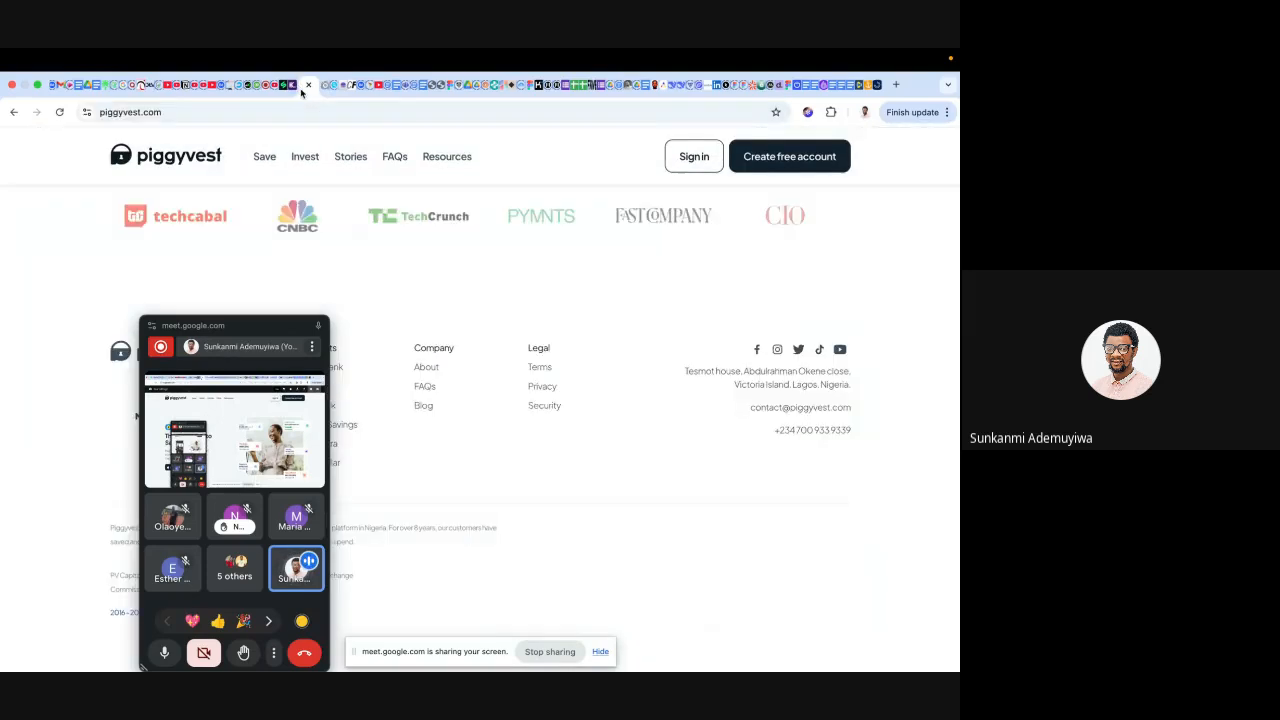
pyautogui.rightClick(189, 158)
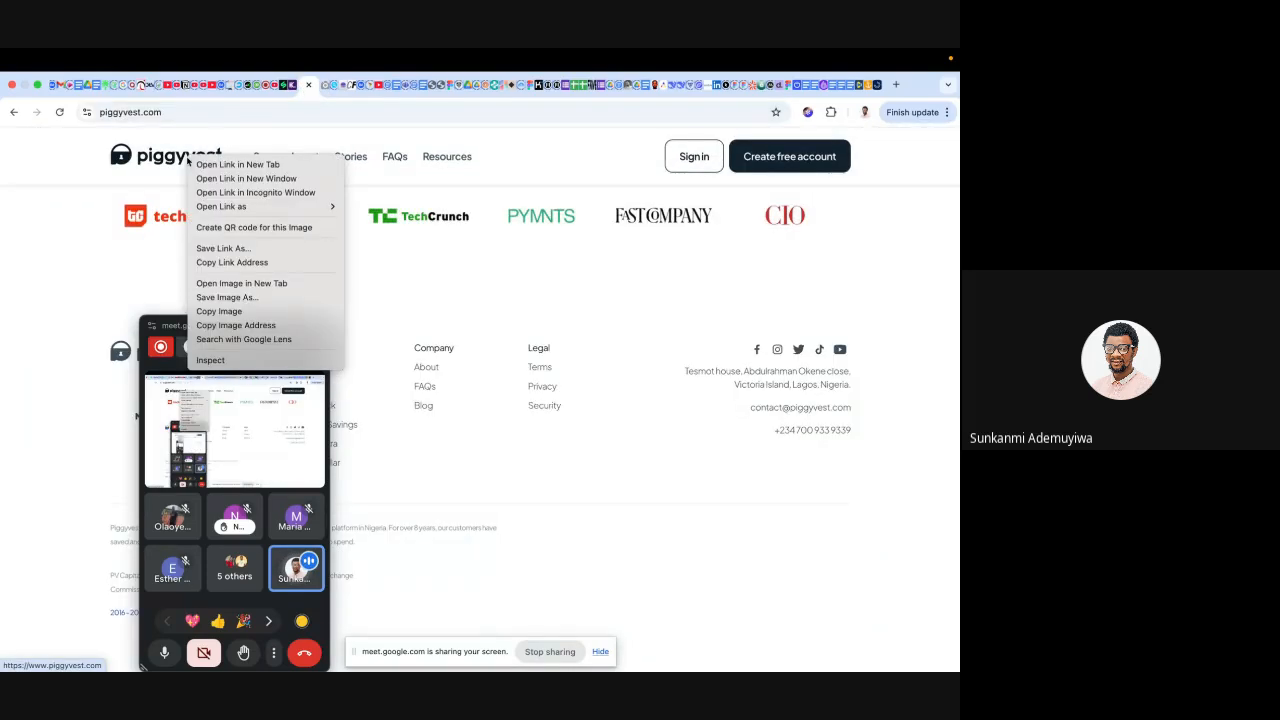
pyautogui.click(228, 312)
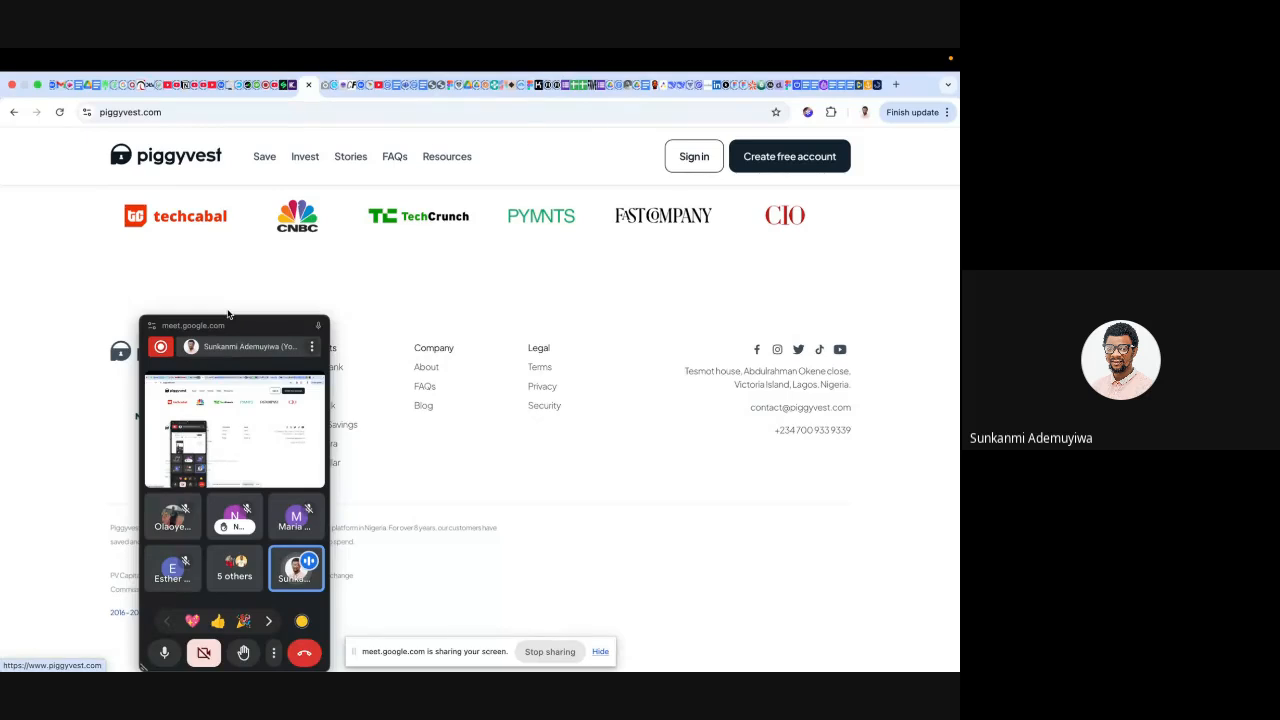
# - Return to Figma and paste the copied logo onto the empty canvas above the PiggyVest image
pyautogui.press('super+Tab')
pyautogui.rightClick(376, 263)
pyautogui.click(398, 276)
pyautogui.click(298, 212)
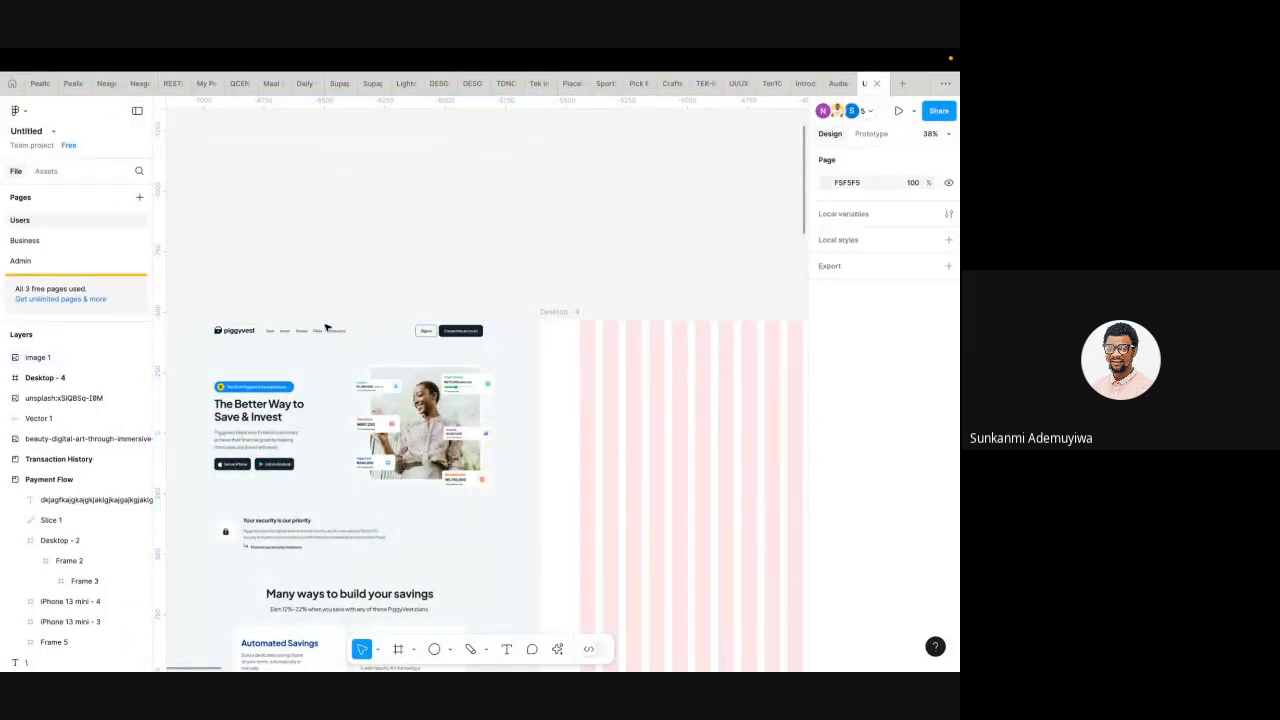
pyautogui.rightClick(418, 181)
pyautogui.click(440, 187)
pyautogui.hscroll(2, 492, 252)
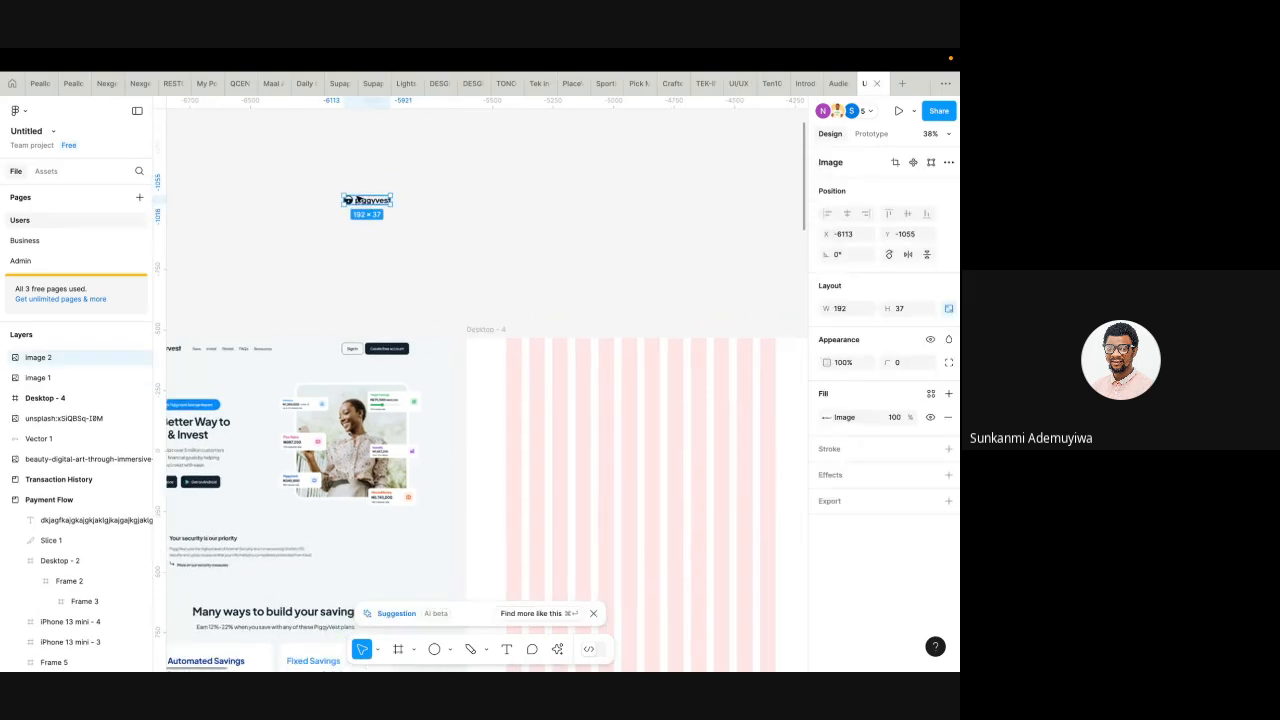
pyautogui.scroll(5, 359, 199)
pyautogui.scroll(-4, 359, 199)
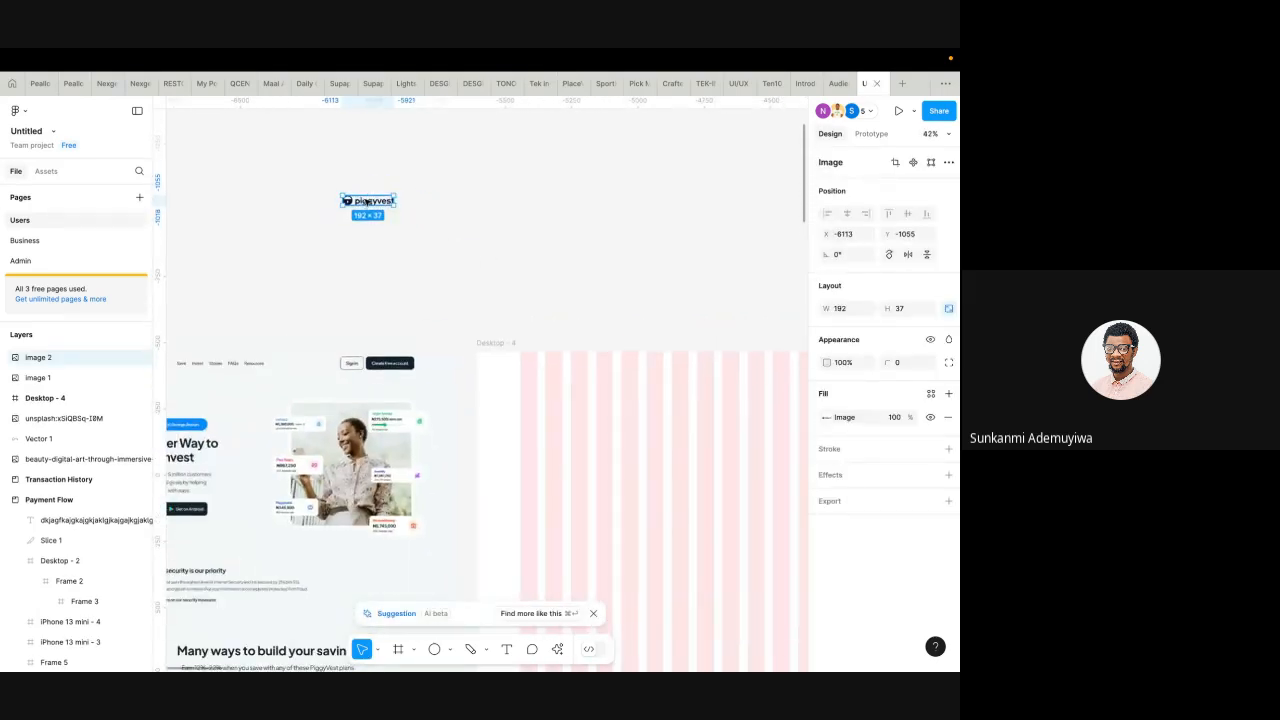
# - Move the pasted logo just above the header logo in the PiggyVest image, at about X -6955, Y -525
pyautogui.hscroll(-2, 367, 203)
pyautogui.moveTo(478, 185); pyautogui.dragTo(256, 316)
pyautogui.scroll(5, 254, 315)
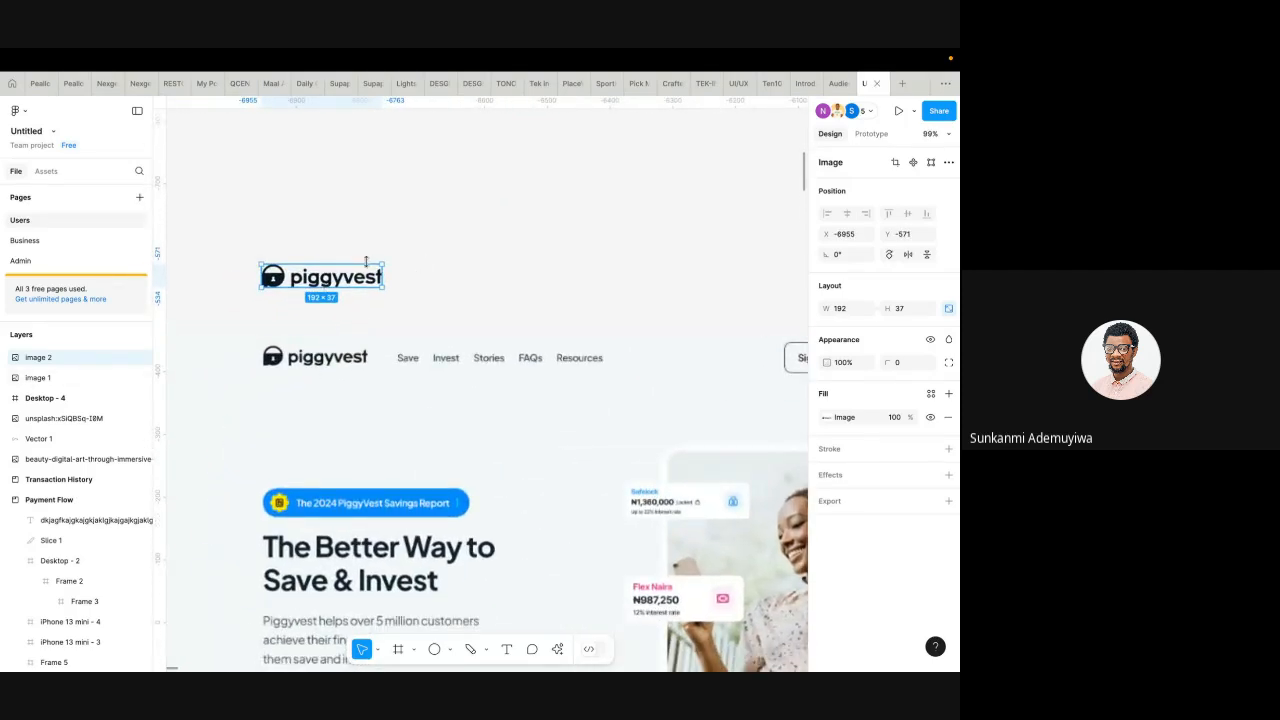
pyautogui.moveTo(367, 268); pyautogui.dragTo(367, 306)
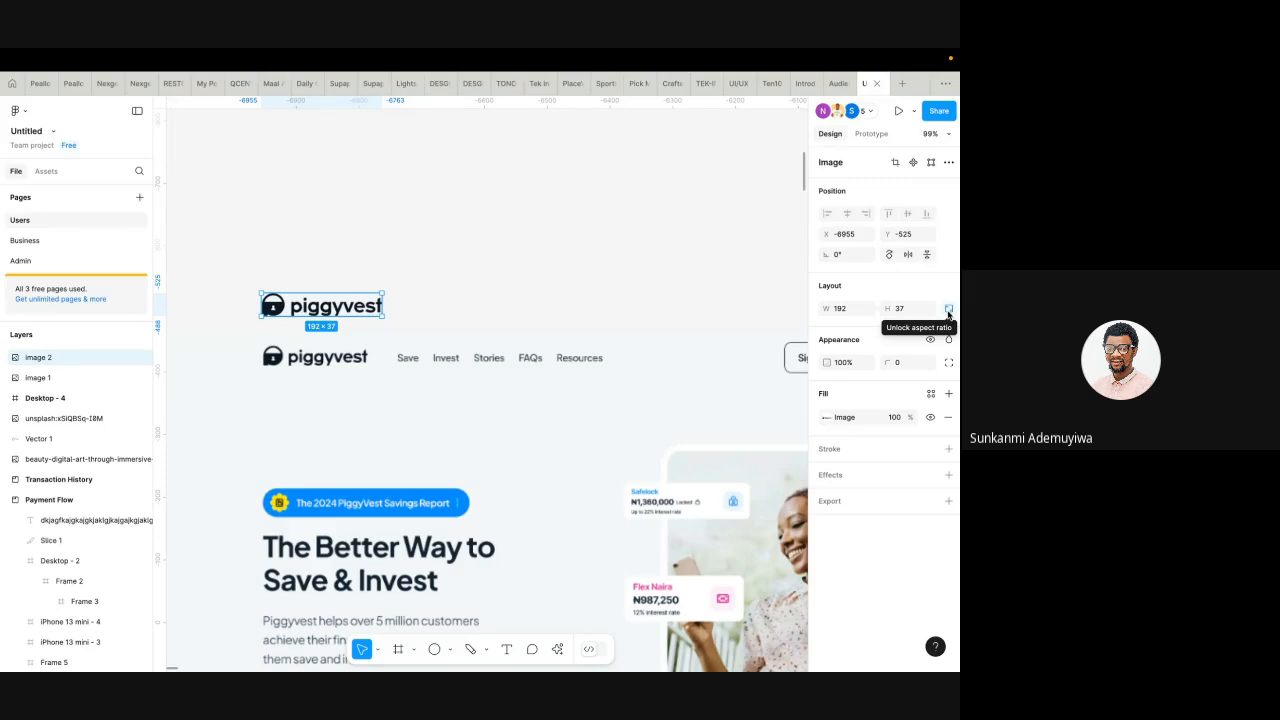
# - Try to set the pasted logo's width to 160 with its aspect ratio unlocked, and undo the resize
pyautogui.click(948, 310)
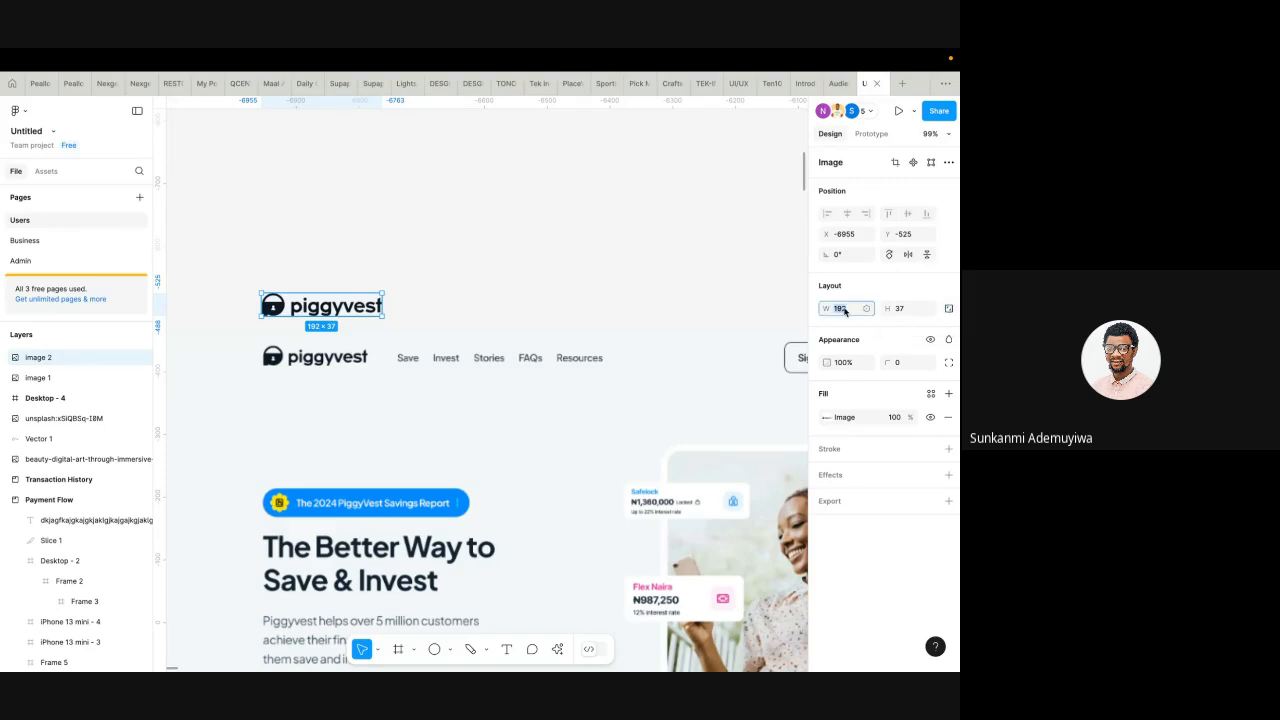
pyautogui.write('160')
pyautogui.press('Return')
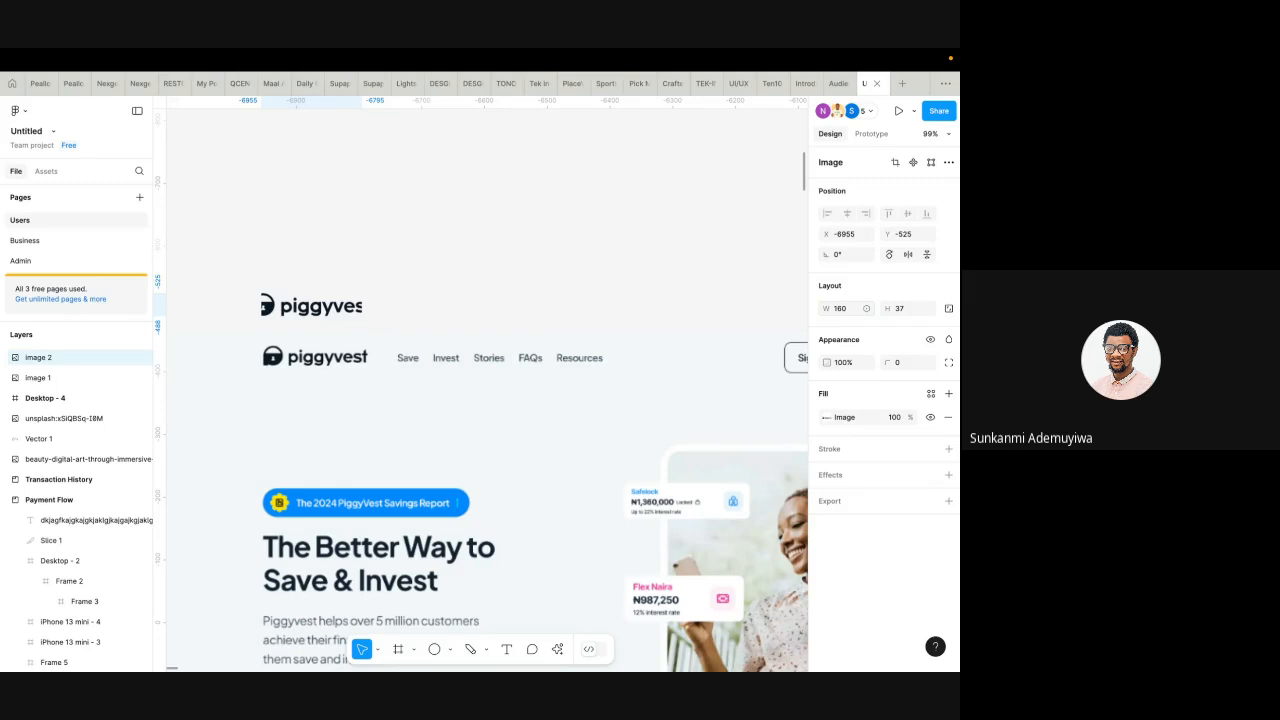
pyautogui.hotkey('ctrl', 'z')
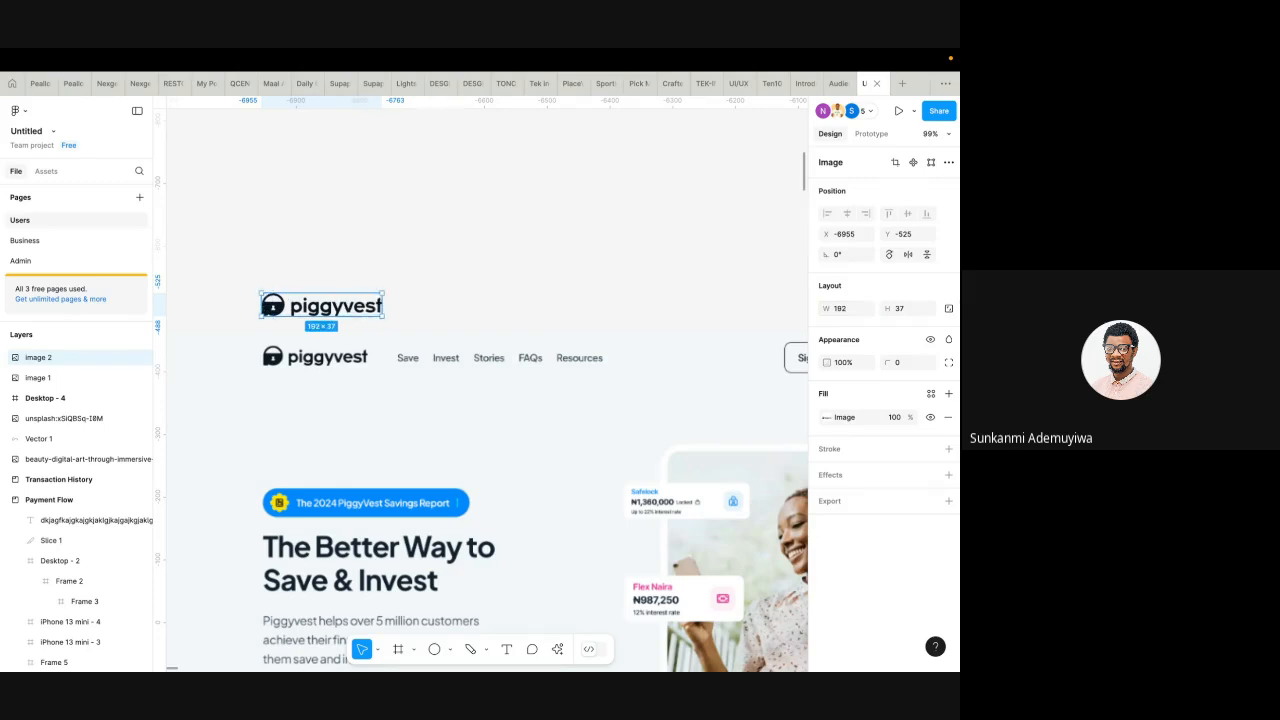
# - Set the logo's width to 160 with its aspect ratio locked and move it up to about Y -623
pyautogui.click(853, 312)
pyautogui.write('160')
pyautogui.press('Return')
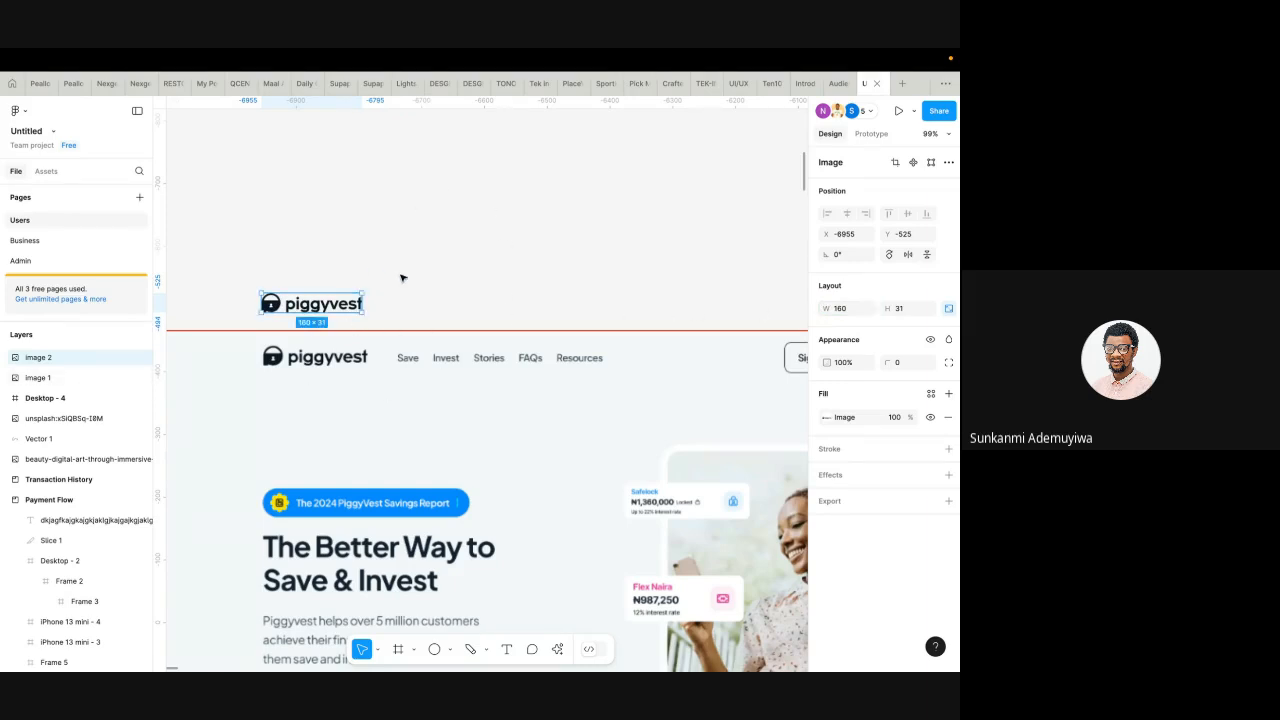
pyautogui.scroll(-5, 418, 347)
pyautogui.moveTo(368, 322); pyautogui.dragTo(368, 282)
pyautogui.scroll(5, 414, 351)
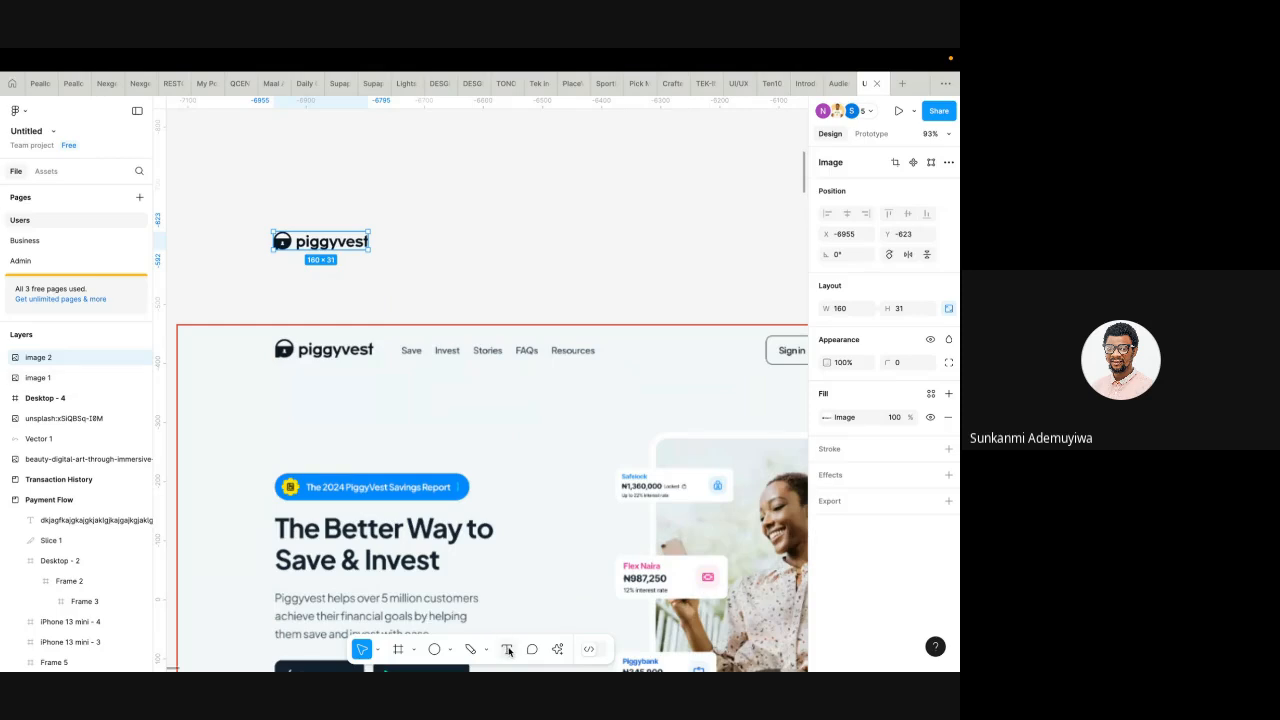
# - Add a "Save" text label beside the pasted logo, at about X -6732, Y -620
pyautogui.press('t')
pyautogui.click(405, 243)
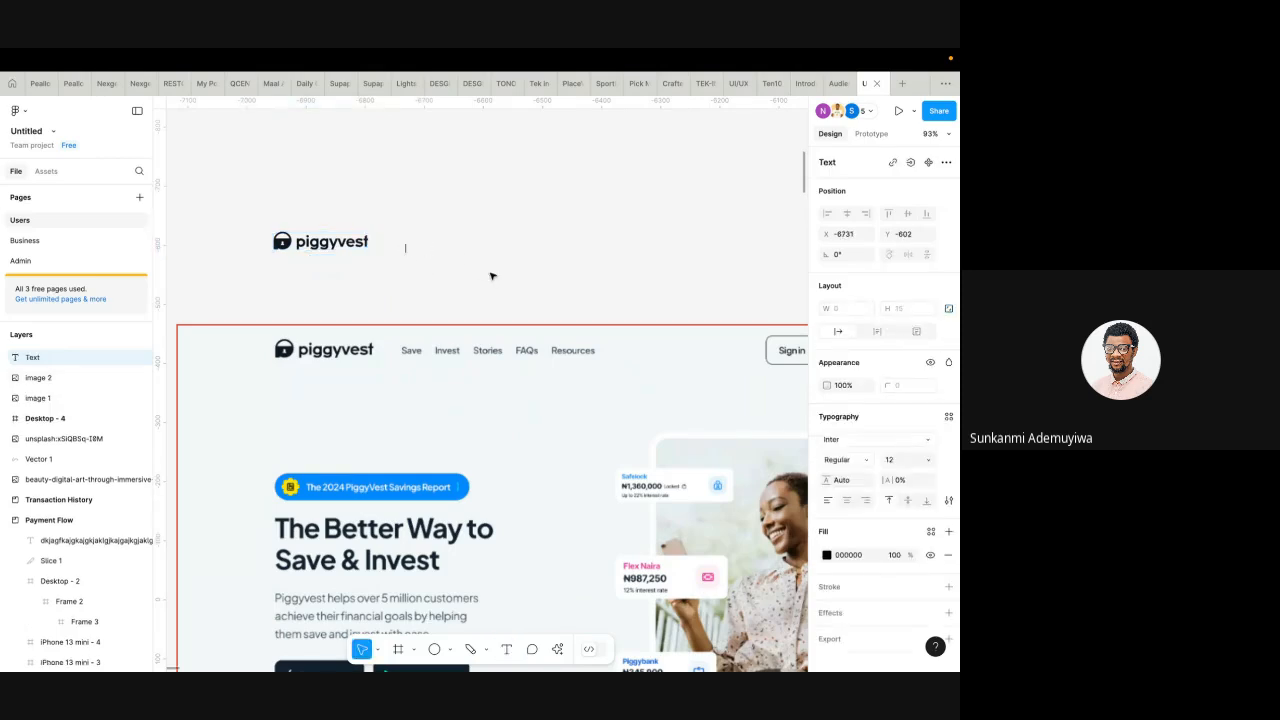
pyautogui.press('Escape')
pyautogui.moveTo(412, 250); pyautogui.dragTo(411, 233)
pyautogui.scroll(5, 415, 322)
pyautogui.scroll(-5, 415, 322)
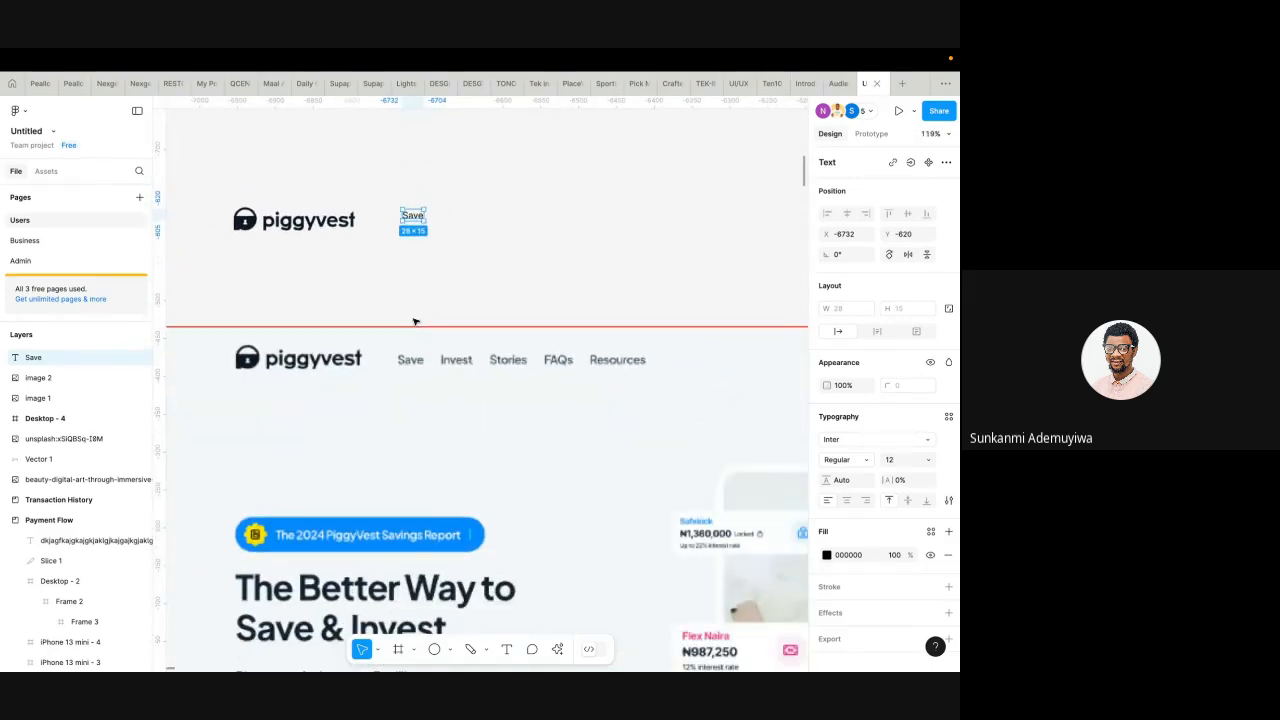
# - Switch to the PiggyVest site in Chrome and examine which fonts it uses with the Fonts Ninja extension
pyautogui.press('super+Tab')
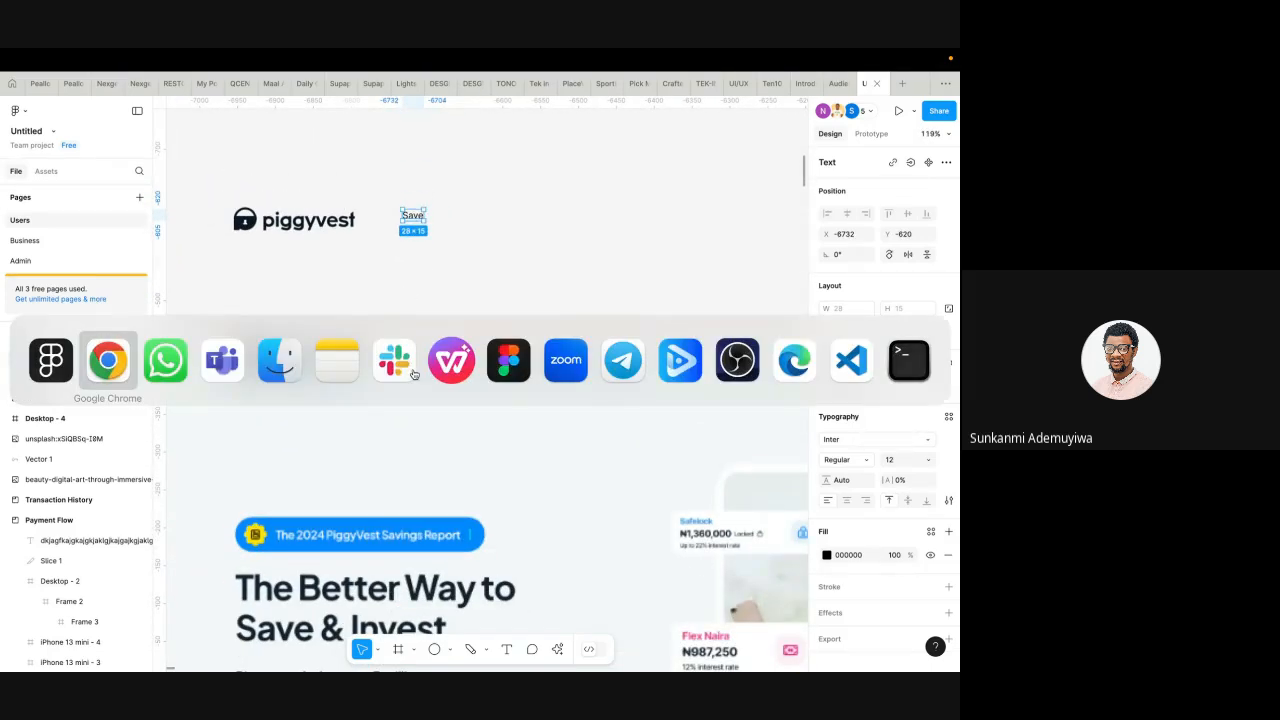
pyautogui.scroll(15, 414, 260)
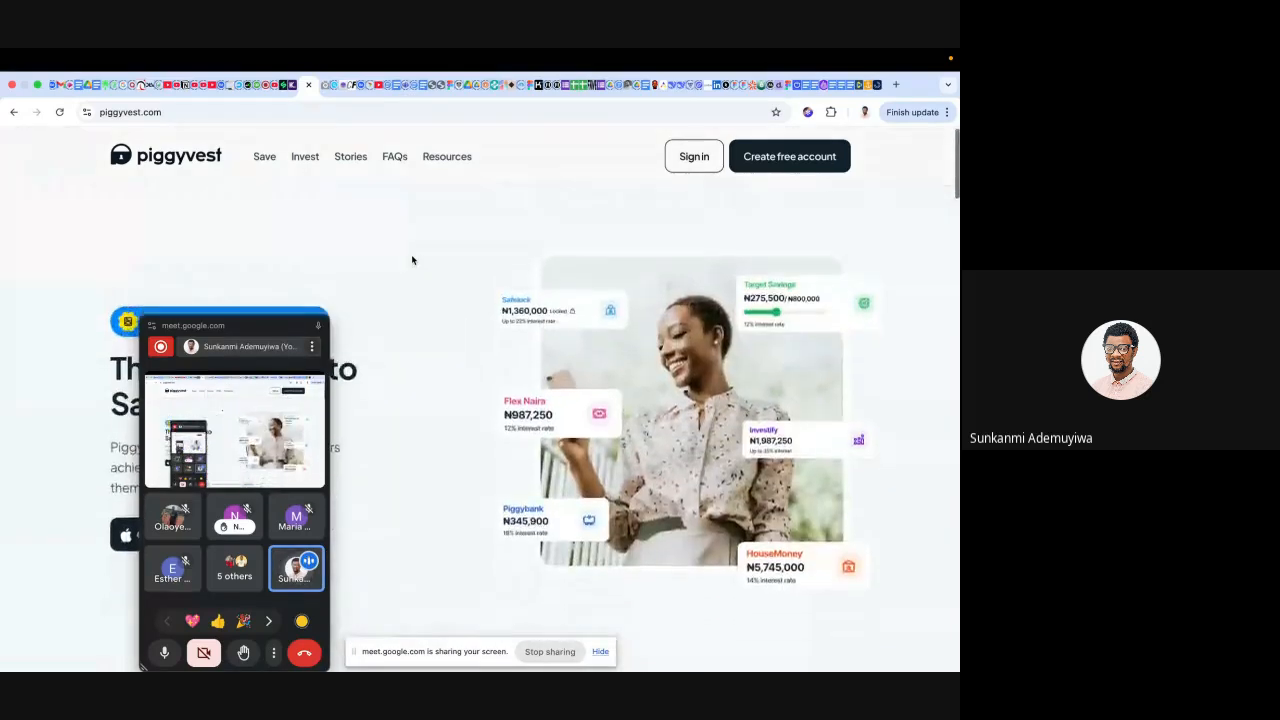
pyautogui.moveTo(258, 333); pyautogui.dragTo(647, 357)
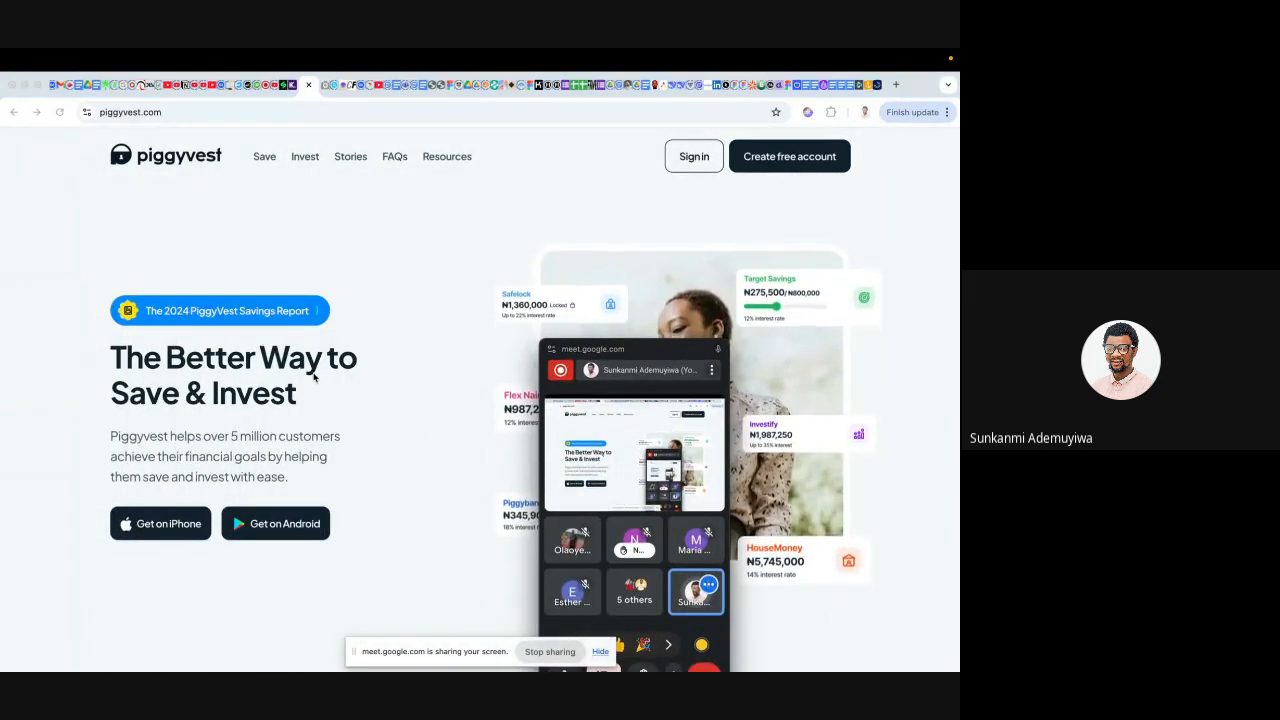
pyautogui.moveTo(443, 53)
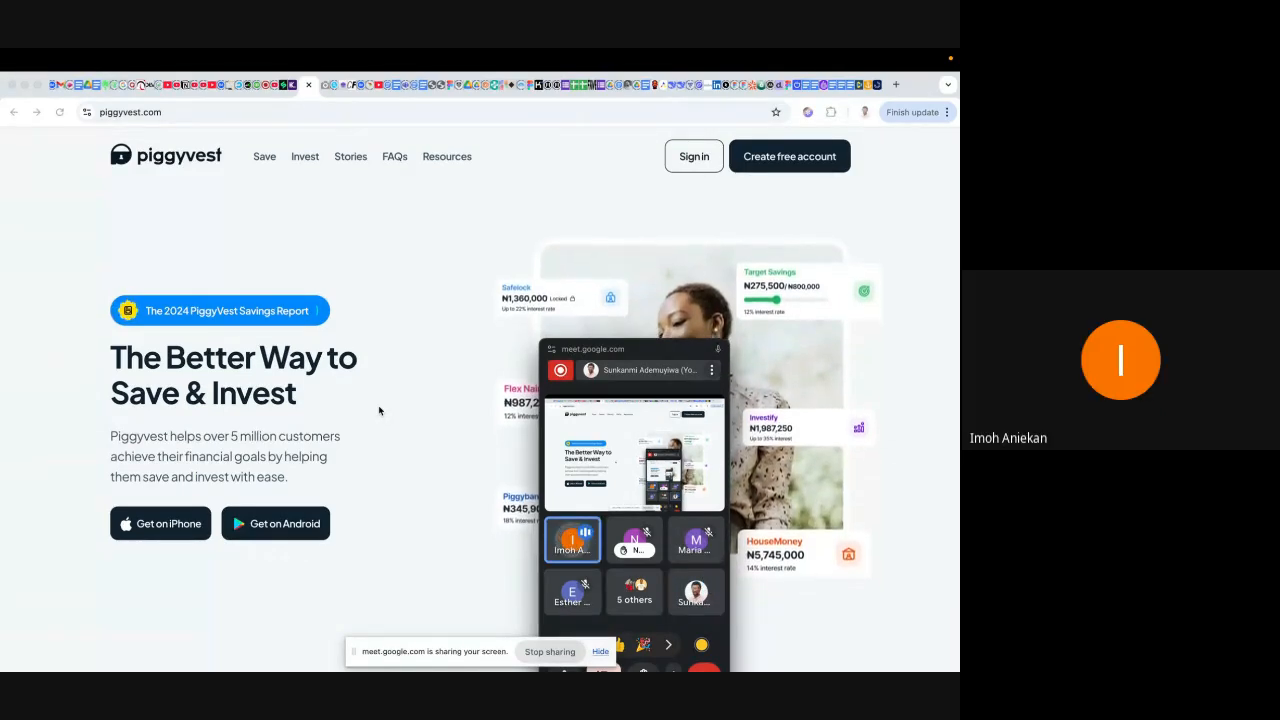
pyautogui.click(831, 112)
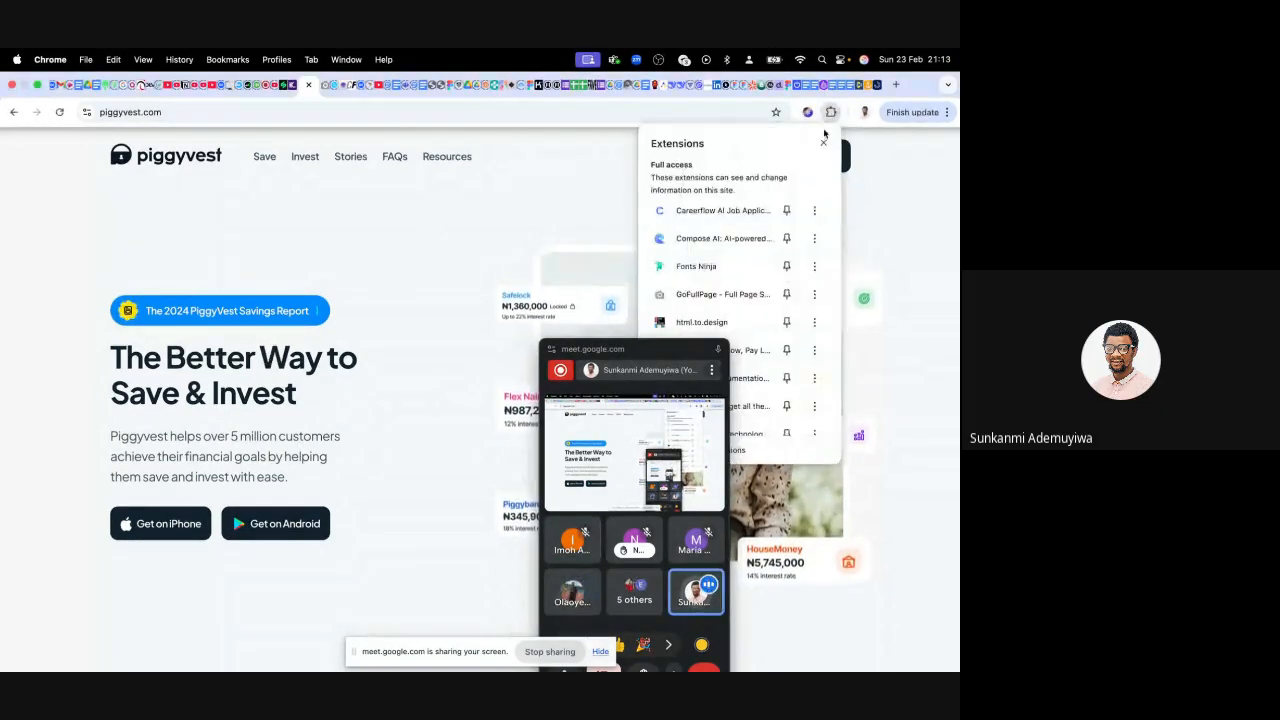
pyautogui.click(697, 268)
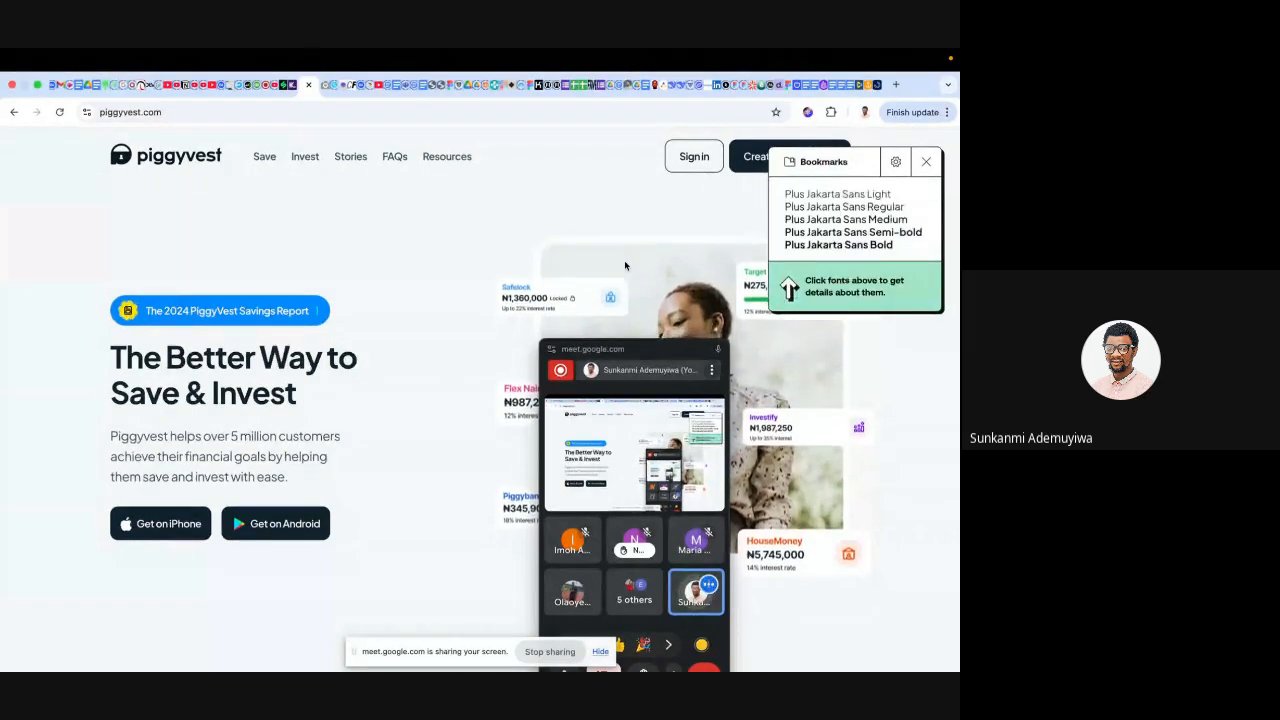
pyautogui.moveTo(225, 370)
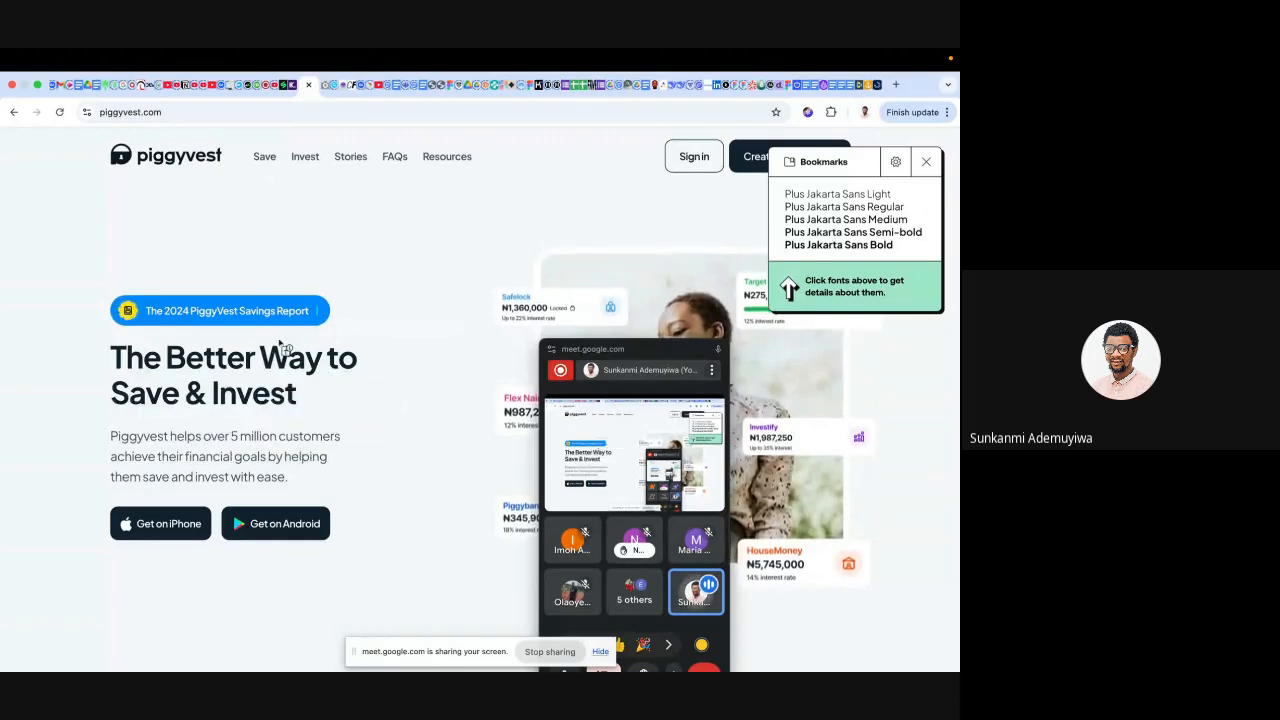
# - Return to Figma and open the font search for the "Save" label with its search text cleared
pyautogui.press('super+Tab')
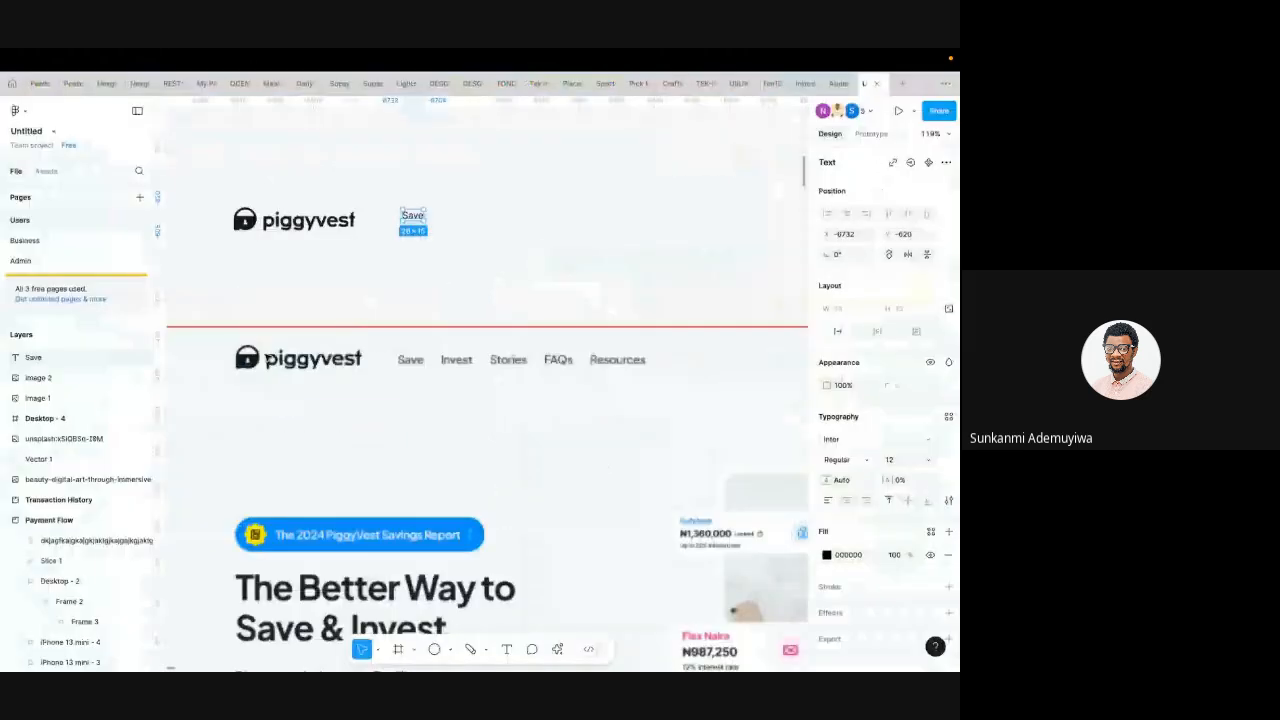
pyautogui.scroll(5, 426, 251)
pyautogui.click(859, 441)
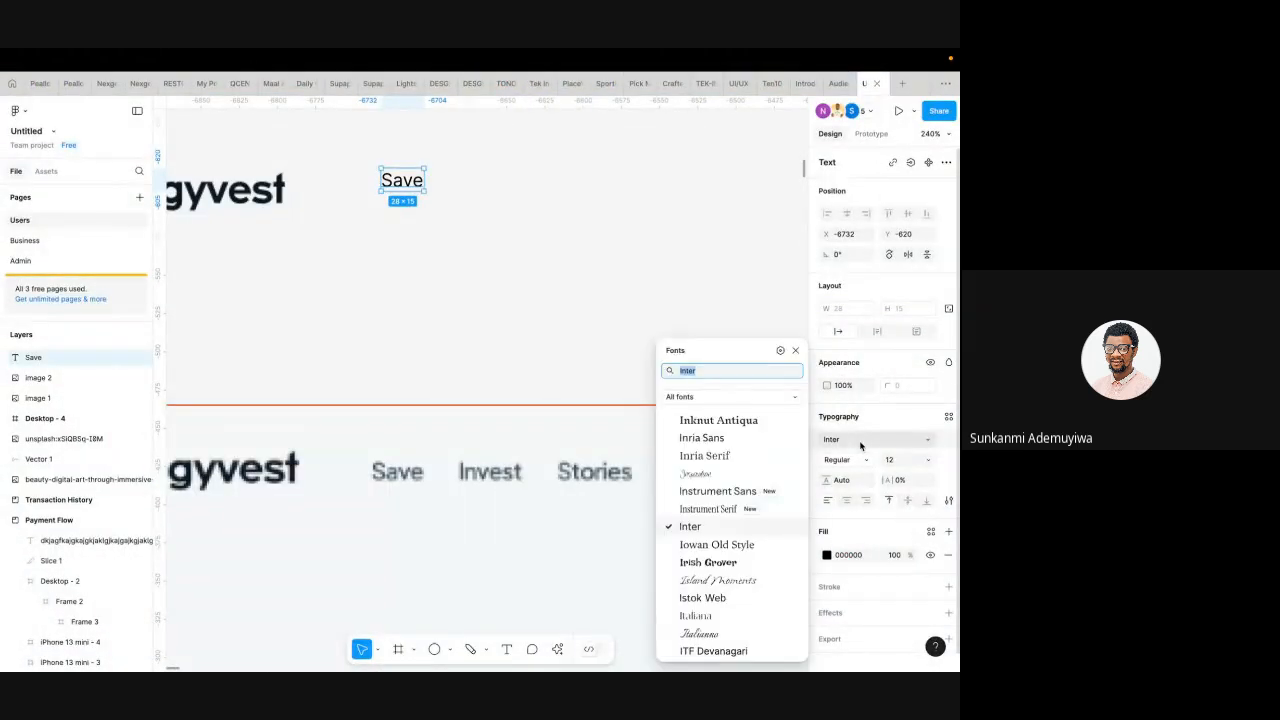
pyautogui.press('BackSpace')
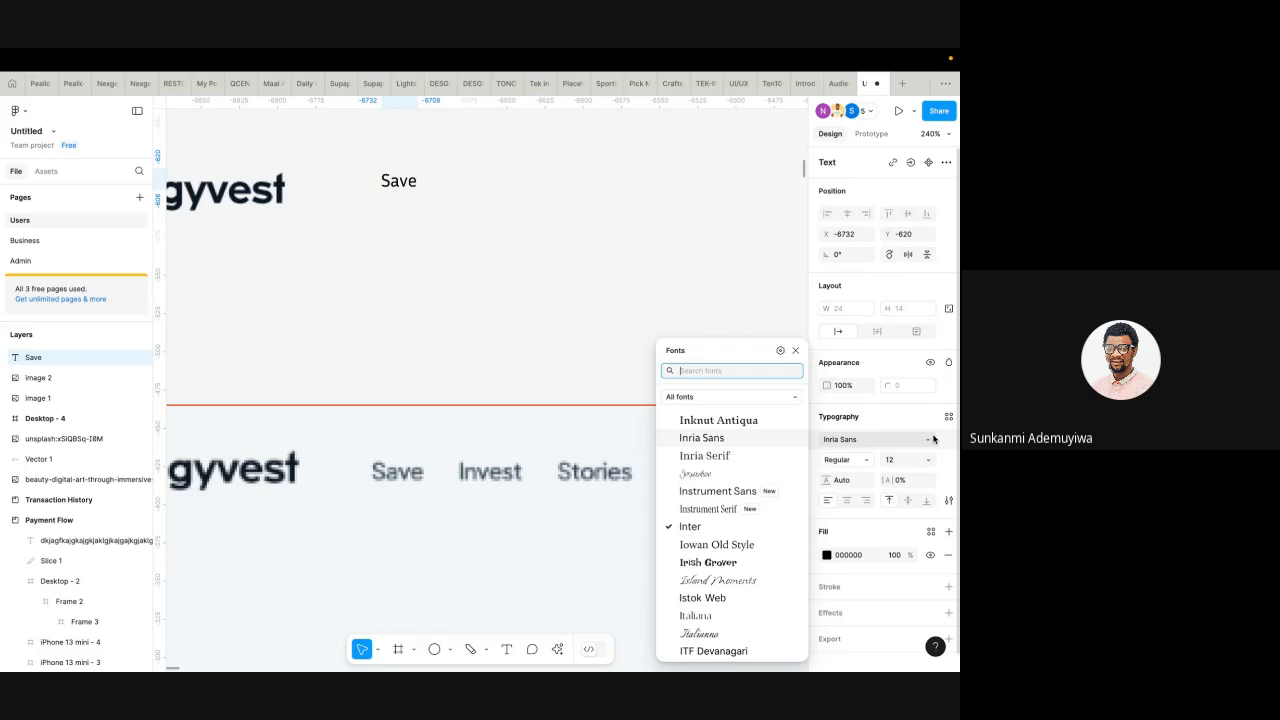
pyautogui.write('fonf')
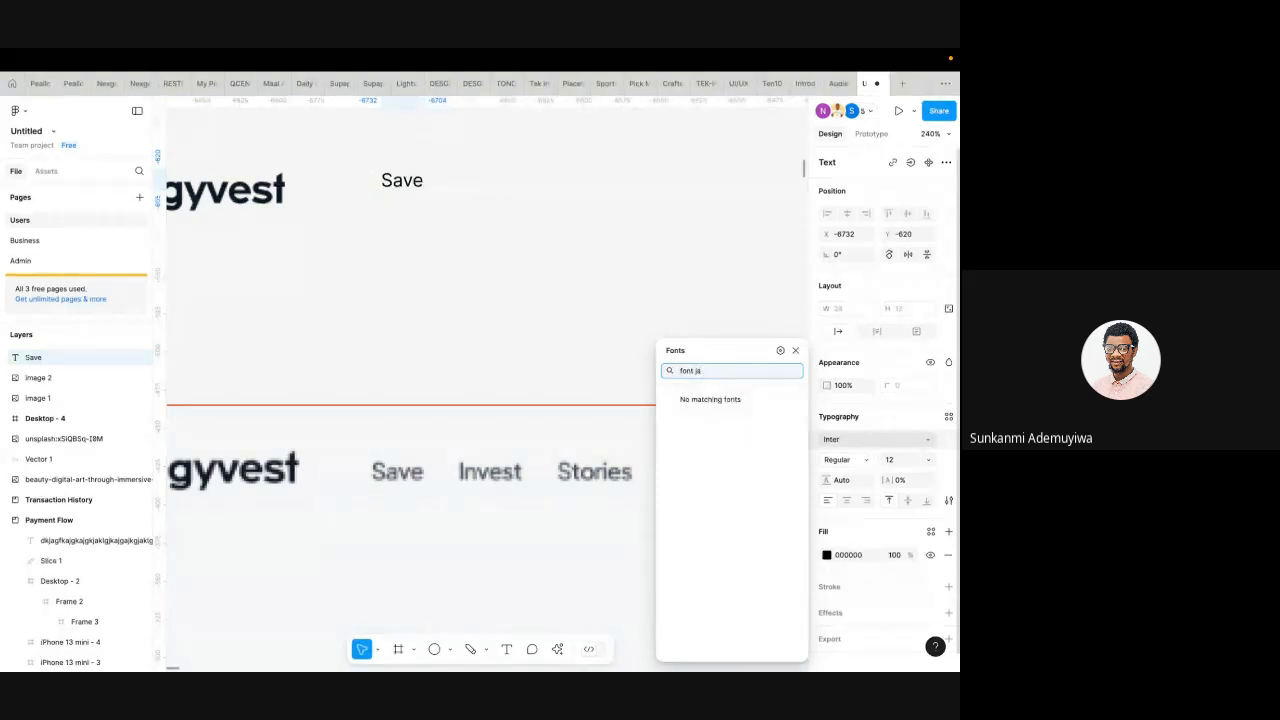
pyautogui.press('super+Tab')
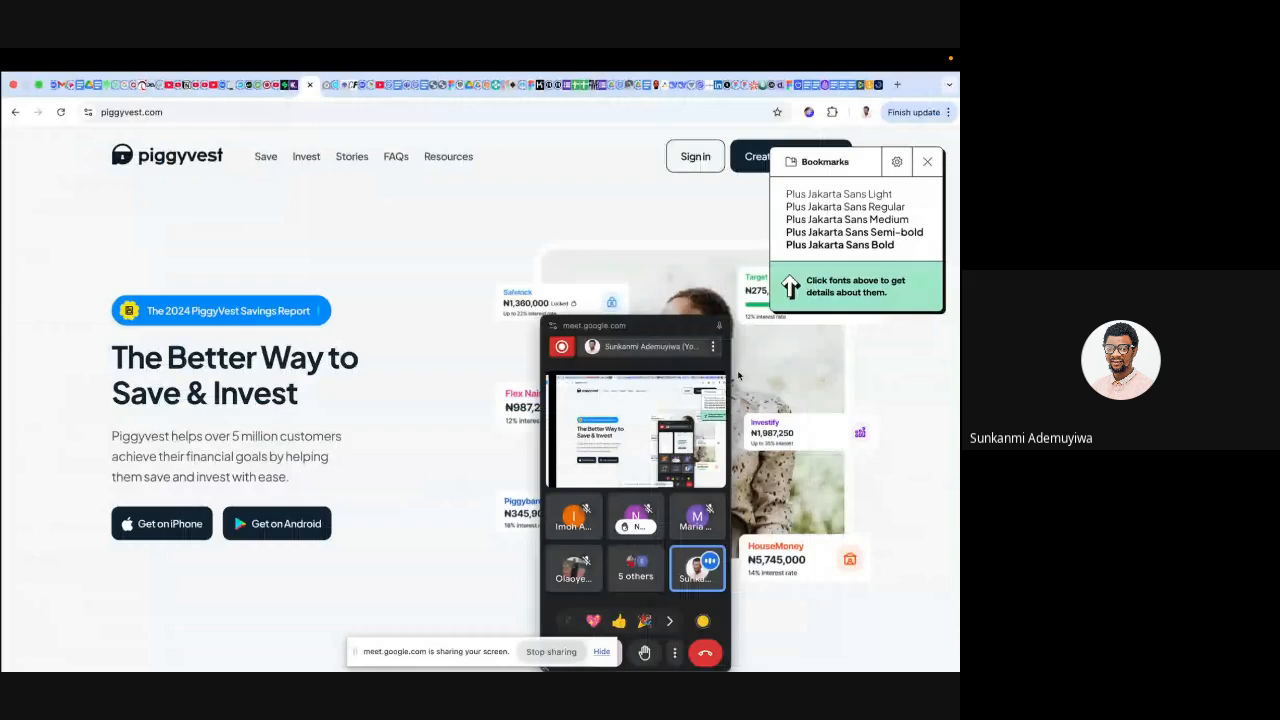
pyautogui.press('super+Tab')
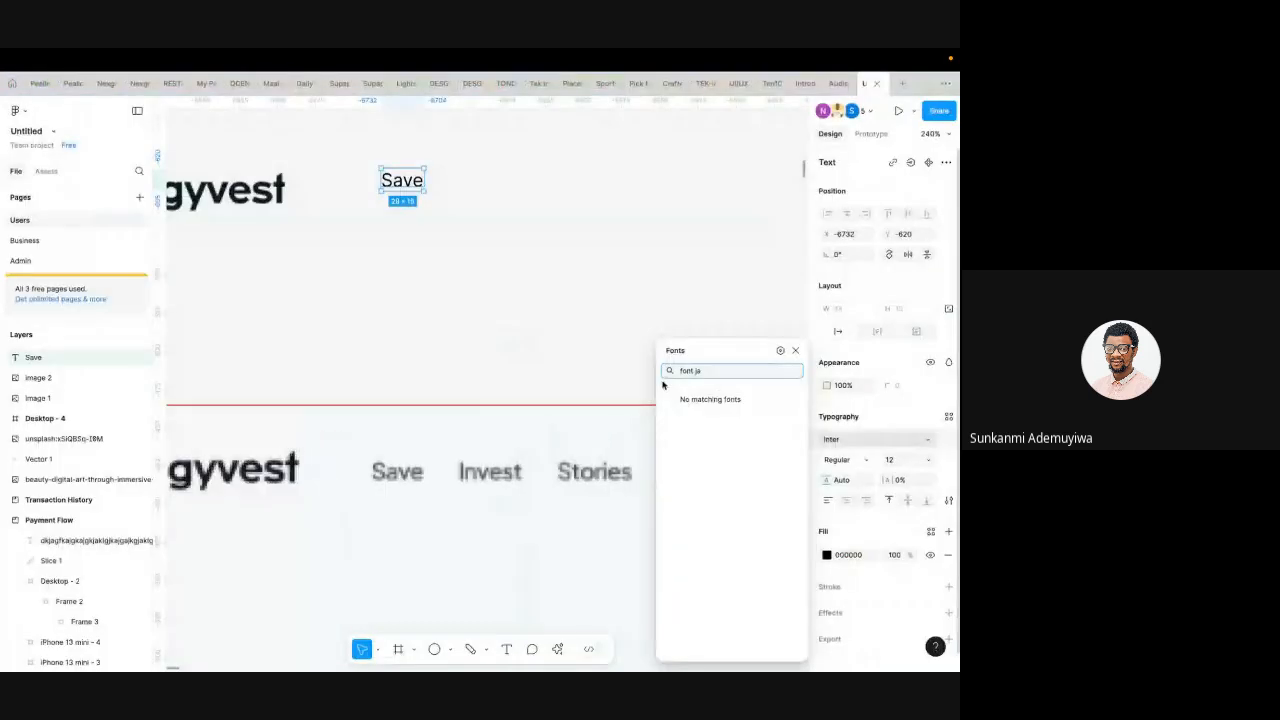
pyautogui.press('BackSpace')
pyautogui.press('BackSpace')
pyautogui.press('BackSpace')
pyautogui.press('BackSpace')
pyautogui.press('BackSpace')
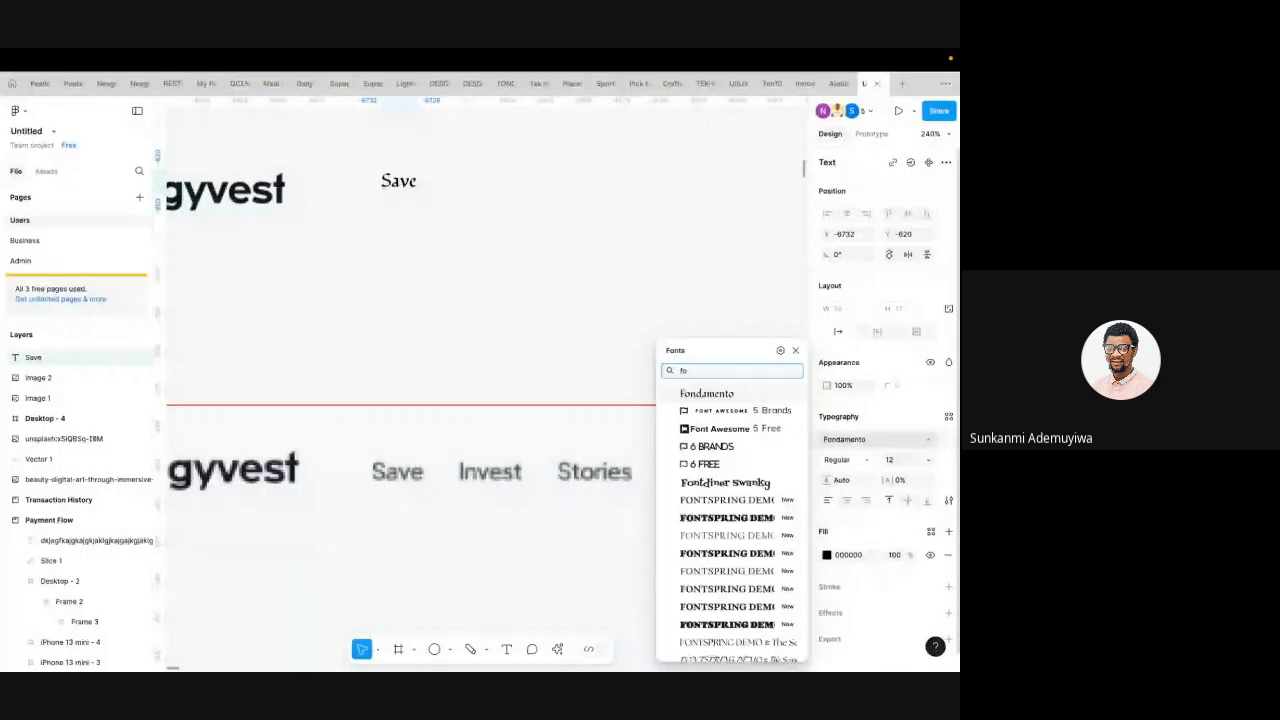
pyautogui.press('BackSpace')
pyautogui.press('BackSpace')
# - Set the "Save" label's font to Plus Jakarta Sans, keeping the Regular weight
pyautogui.write('plus j')
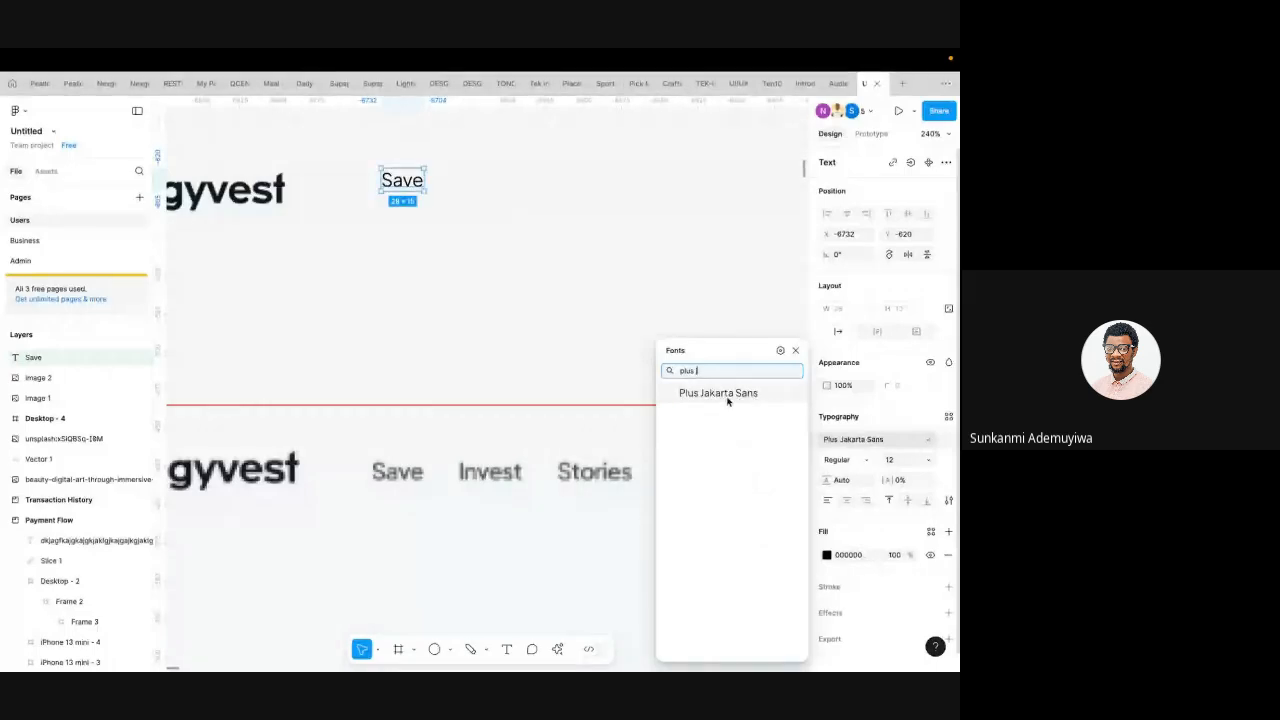
pyautogui.click(730, 396)
pyautogui.click(863, 461)
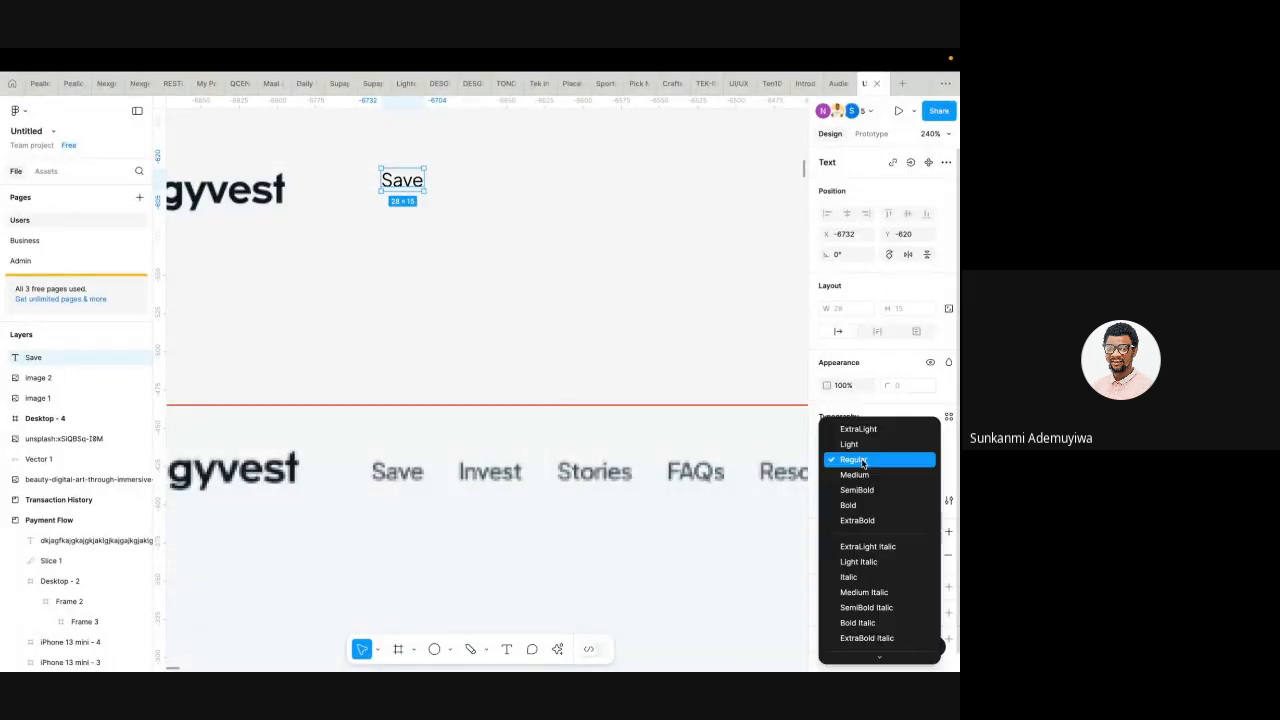
pyautogui.click(700, 384)
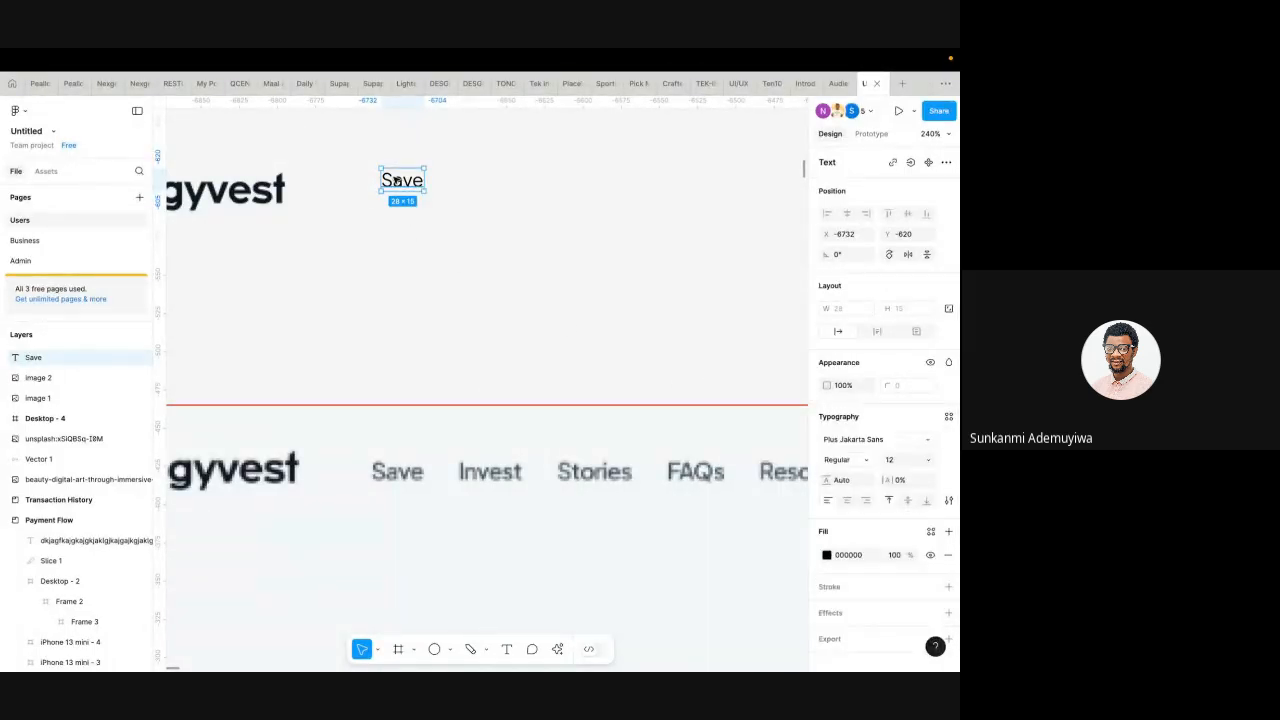
# - Move the logo and "Save" label closer to the captured header, placing the label over its "Save" link at about X -6737, Y -429
pyautogui.scroll(-4, 396, 180)
pyautogui.click(253, 194)
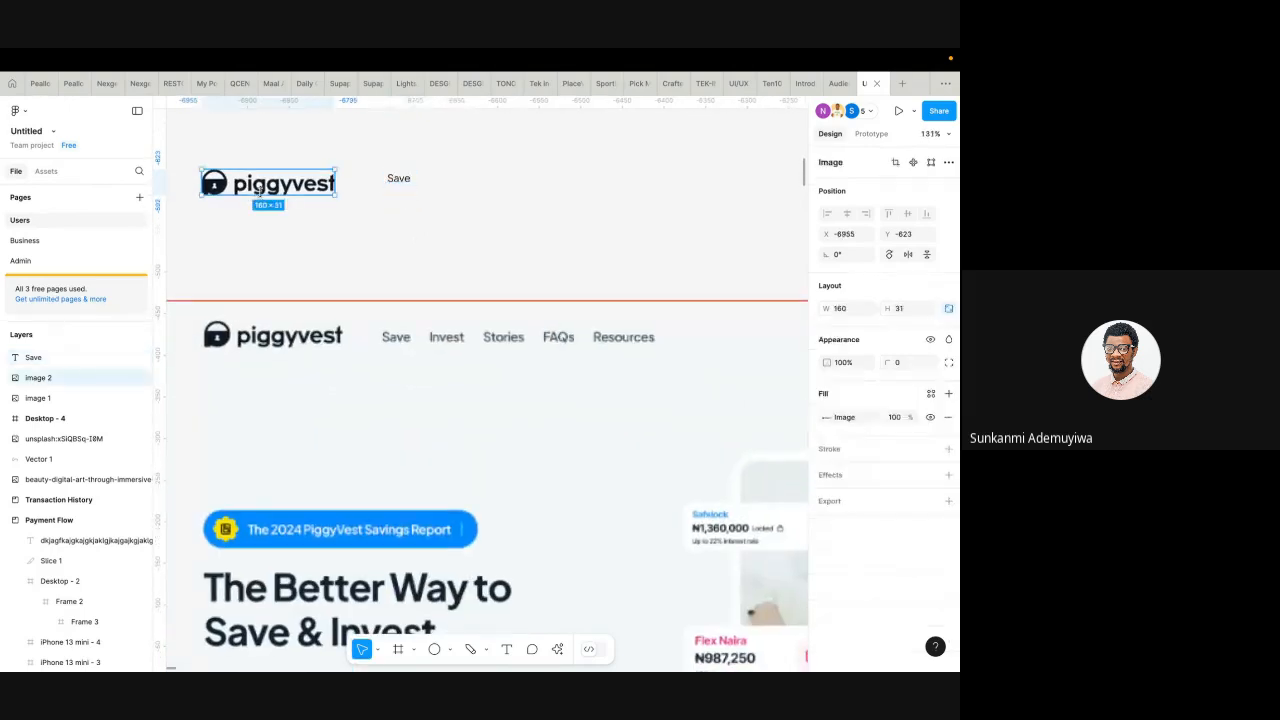
pyautogui.keyDown('shift'); pyautogui.click(396, 179); pyautogui.keyUp('shift')
pyautogui.moveTo(397, 180); pyautogui.dragTo(395, 392)
pyautogui.scroll(4, 397, 322)
pyautogui.click(471, 246)
pyautogui.scroll(4, 402, 295)
pyautogui.scroll(3, 395, 392)
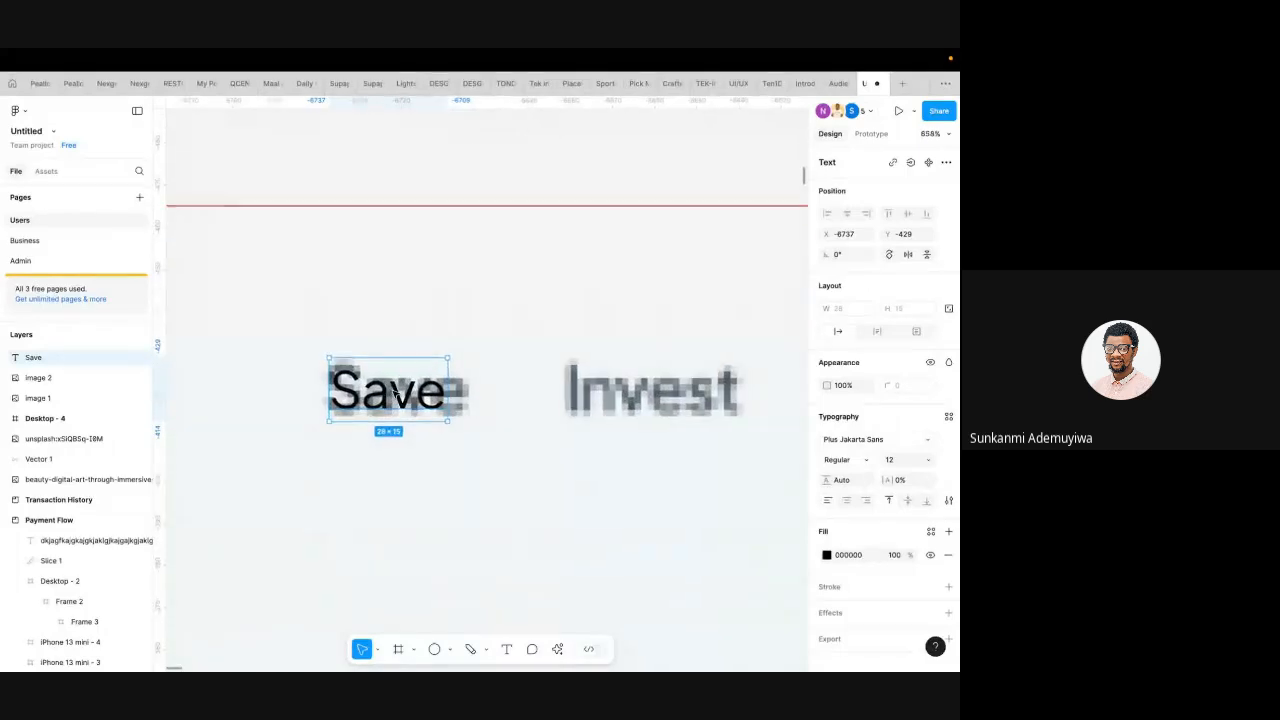
# - Set the "Save" label's font size to 16 and realign it over the captured "Save" link at about X -6739, Y -433
pyautogui.click(931, 463)
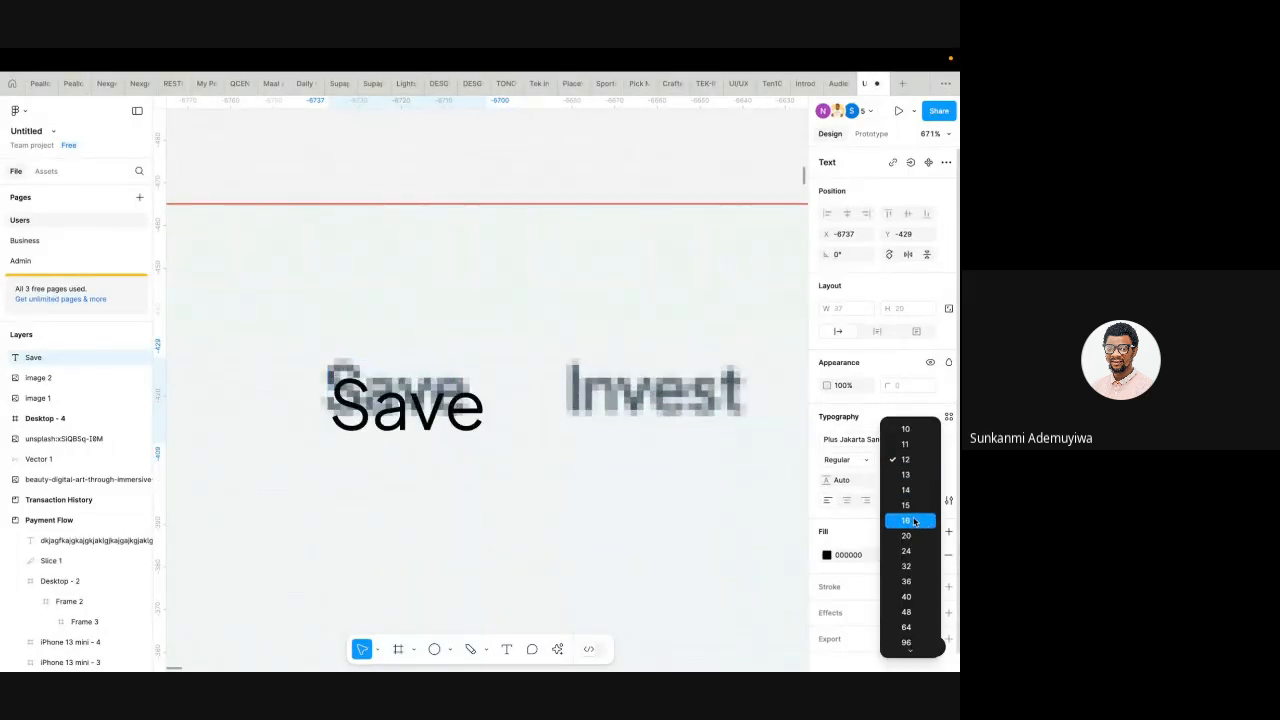
pyautogui.click(913, 522)
pyautogui.moveTo(430, 414); pyautogui.dragTo(418, 398)
pyautogui.scroll(3, 400, 395)
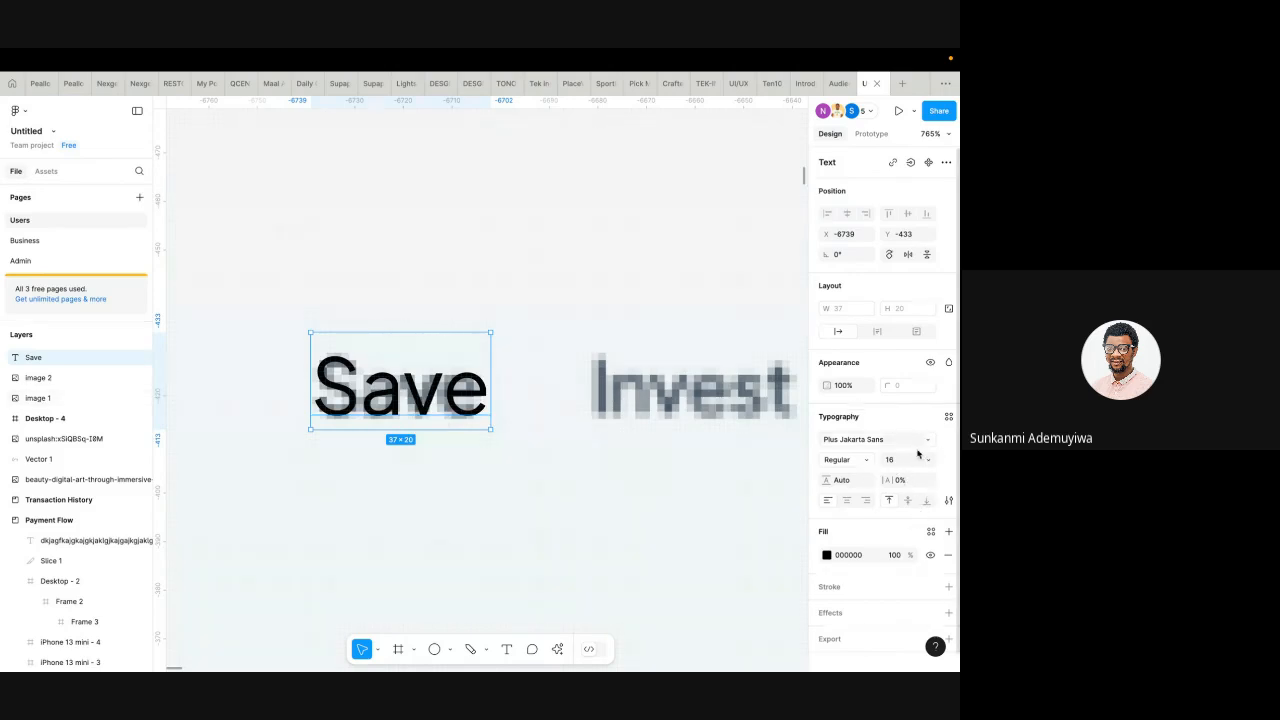
# - Set the "Save" label's letter spacing to -4% and its weight to Medium
pyautogui.click(912, 483)
pyautogui.press('Return')
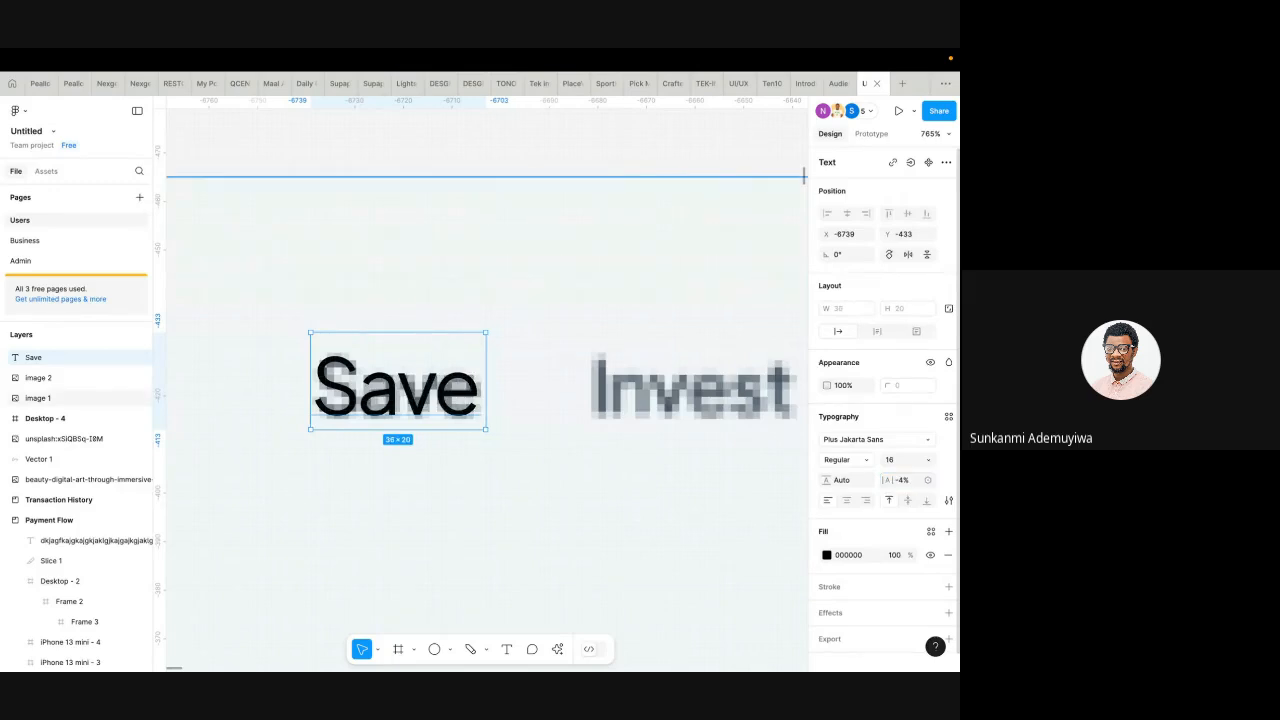
pyautogui.scroll(-5, 551, 450)
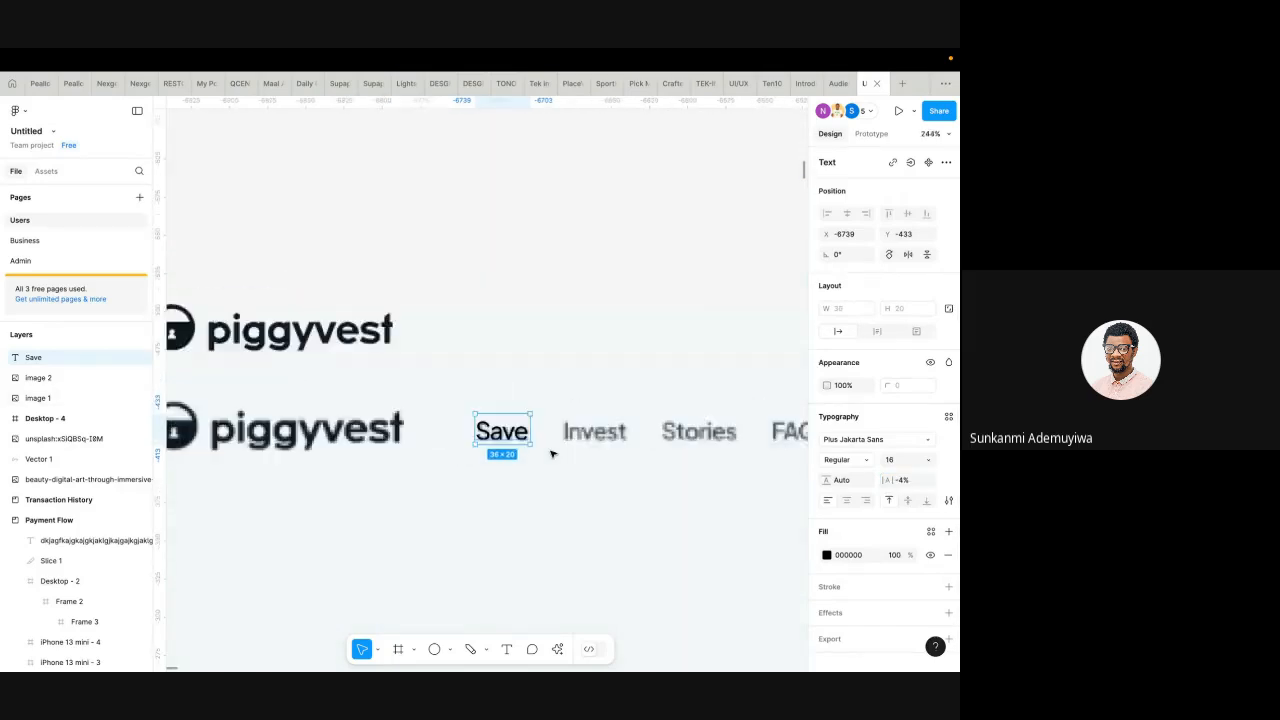
pyautogui.scroll(-3, 505, 432)
pyautogui.scroll(5, 505, 432)
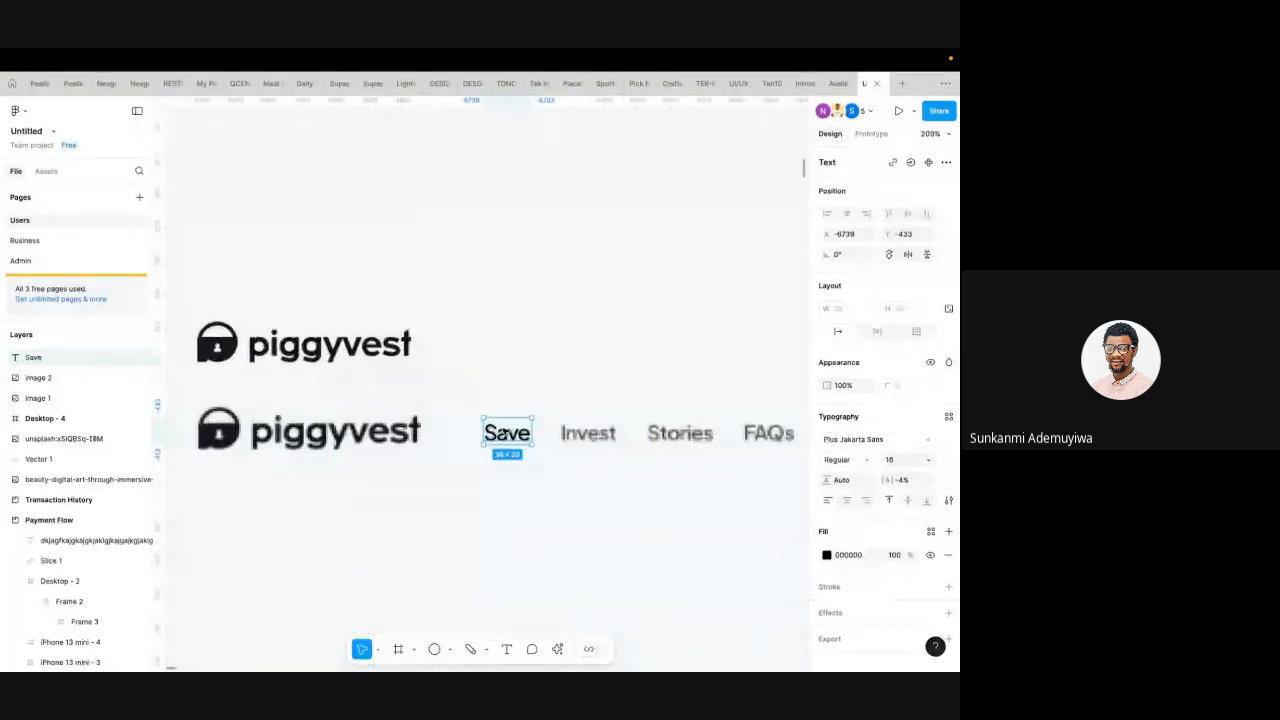
pyautogui.click(840, 459)
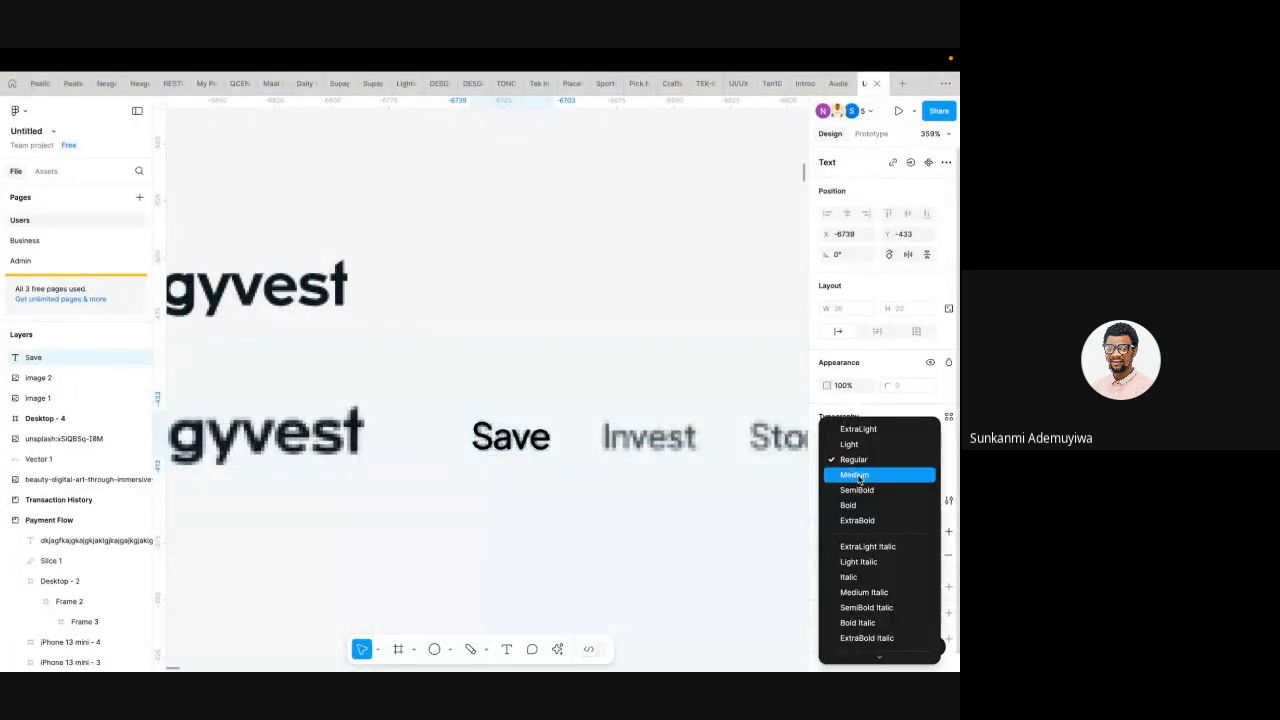
pyautogui.click(852, 471)
# - Move the "Save" label up beside the pasted logo at about Y -494, and try a duplicate at about X -6683
pyautogui.scroll(-5, 484, 428)
pyautogui.moveTo(488, 426); pyautogui.dragTo(552, 412)
pyautogui.scroll(3, 490, 400)
pyautogui.scroll(2, 503, 402)
pyautogui.scroll(2, 552, 412)
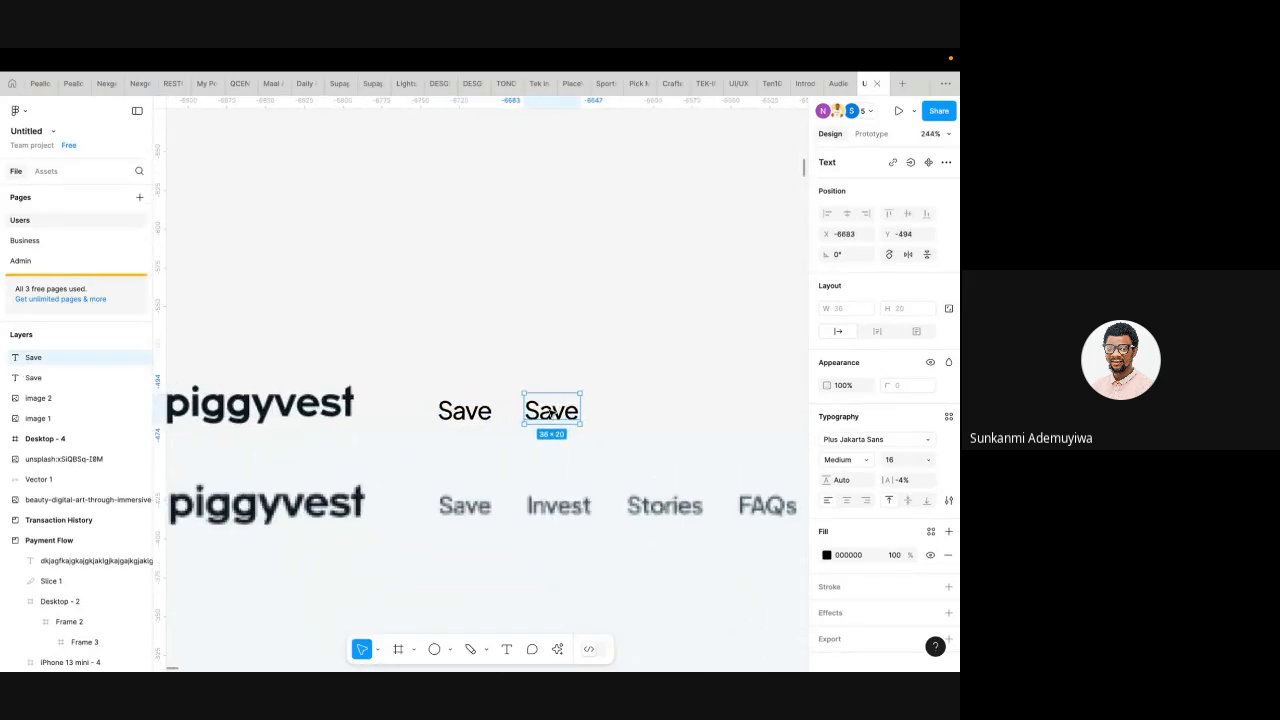
pyautogui.press('Delete')
# - Raise the "Save" label to Y -500 and turn it into a component
pyautogui.click(464, 410)
pyautogui.moveTo(464, 410); pyautogui.dragTo(462, 402)
pyautogui.rightClick(462, 402)
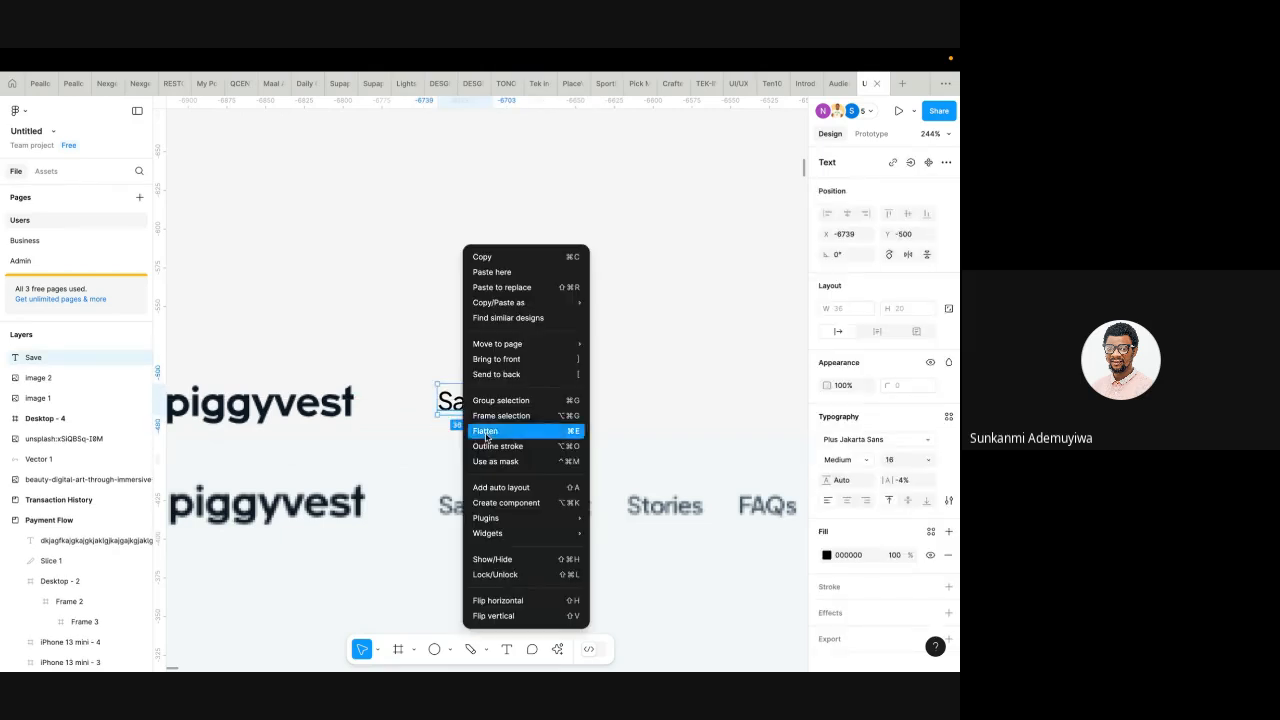
pyautogui.click(505, 503)
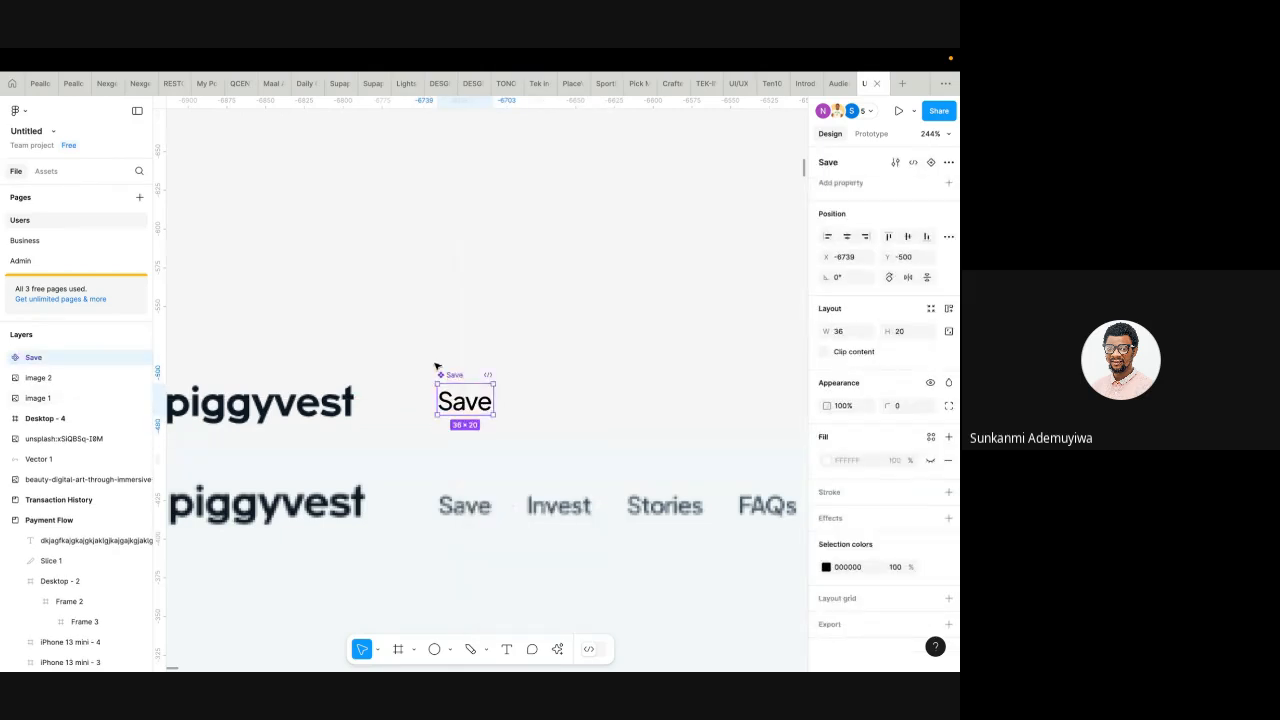
# - Place two instances of the "Save" component below it at Y -500 and change the second one's text to "Invest"
pyautogui.moveTo(464, 402); pyautogui.dragTo(560, 408)
pyautogui.doubleClick(570, 406)
pyautogui.doubleClick(569, 404)
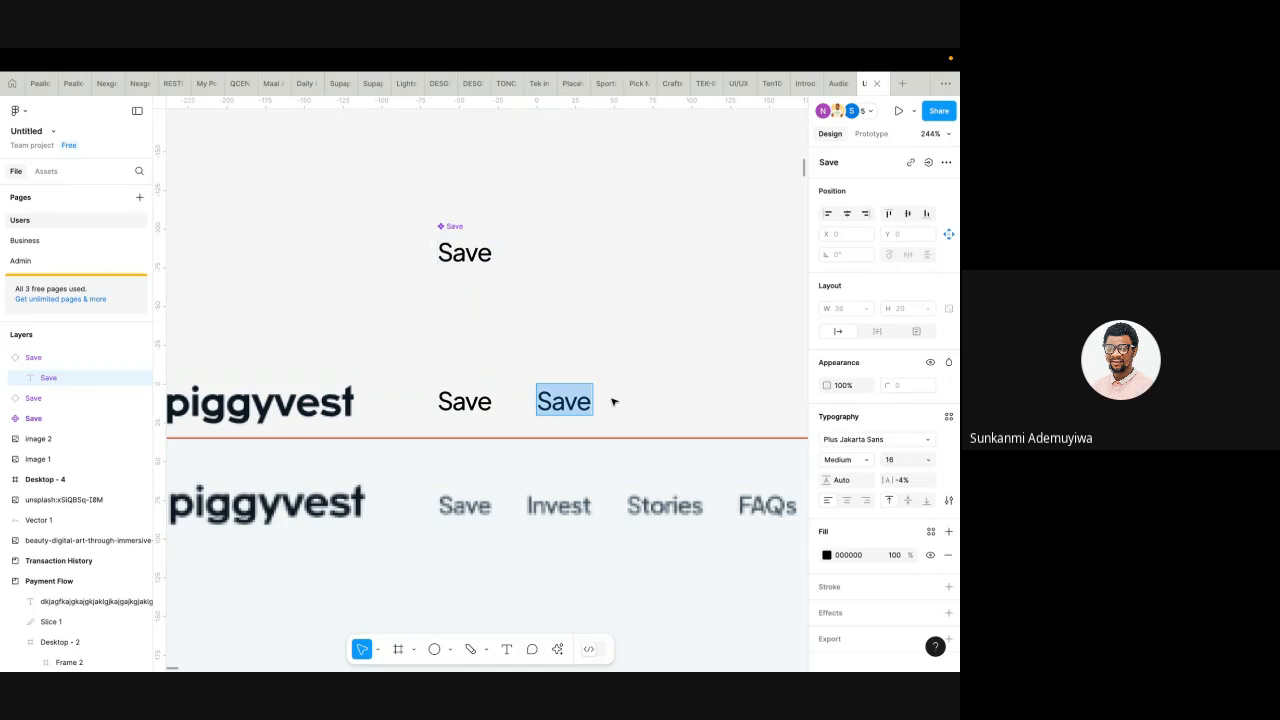
pyautogui.write('Ine')
pyautogui.press('BackSpace')
pyautogui.write('vest')
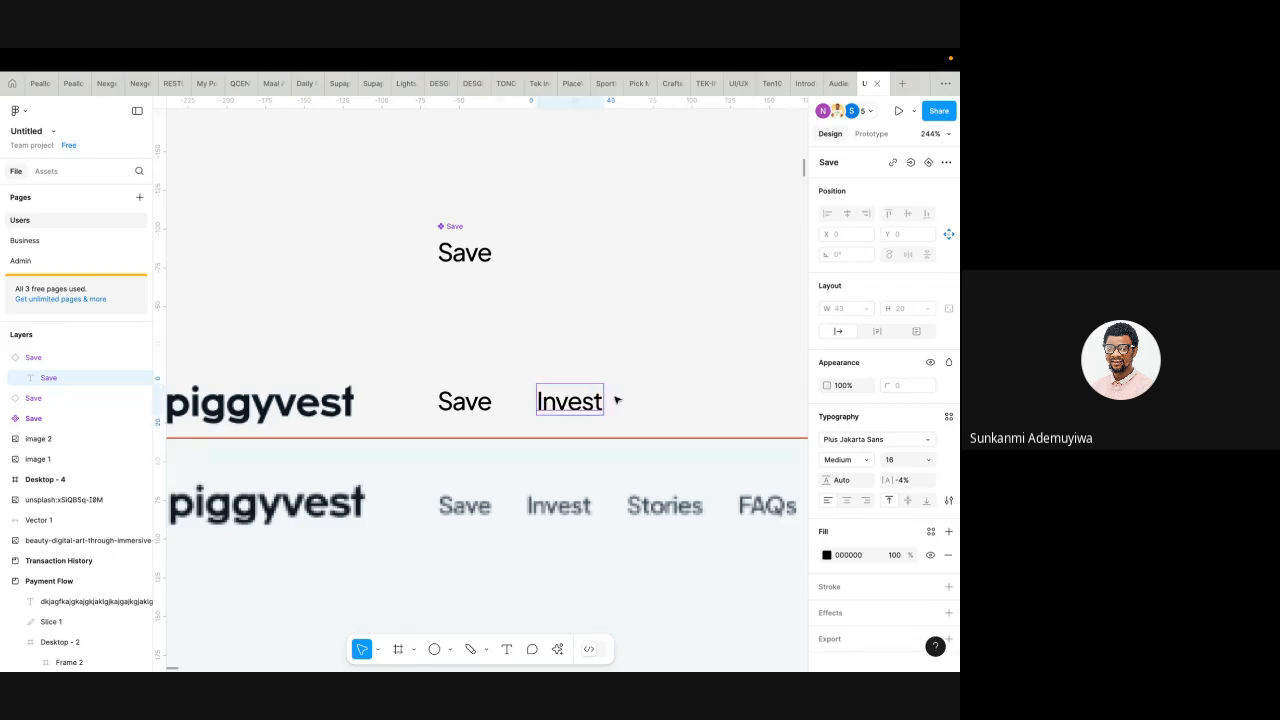
# - Inspect the size settings of the "Invest" instance and of the main "Save" component
pyautogui.click(565, 403)
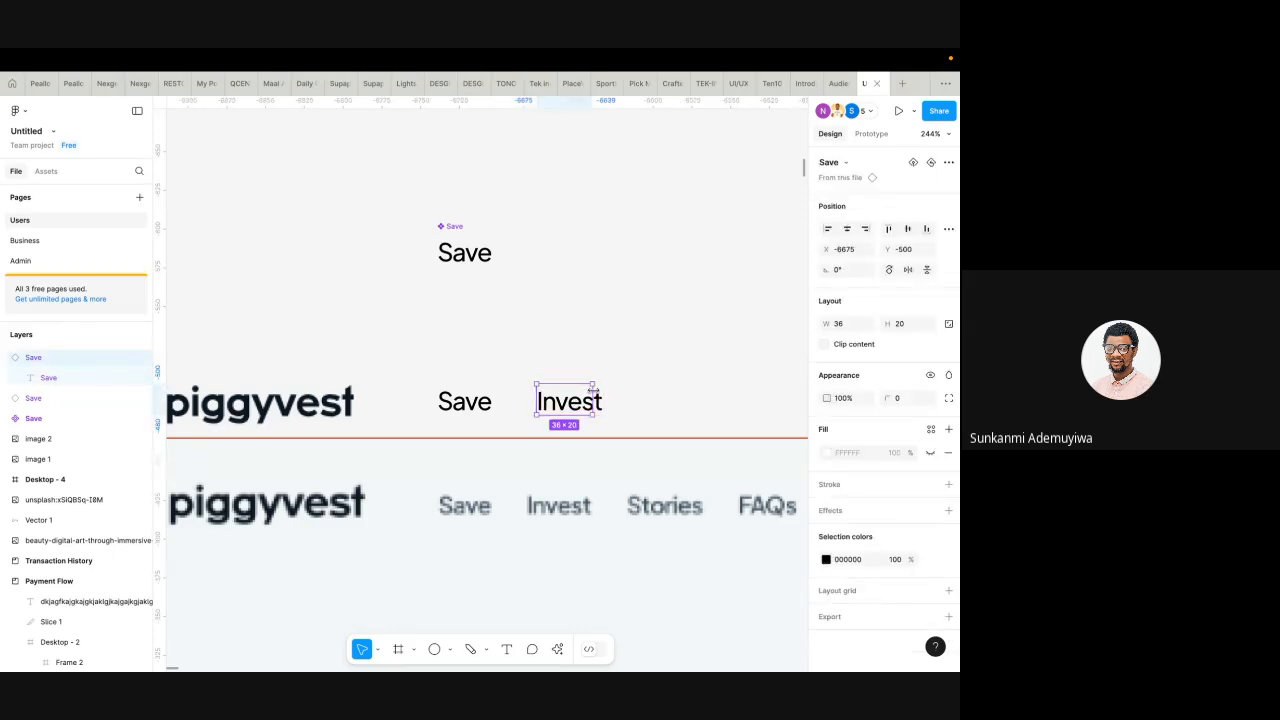
pyautogui.click(465, 252)
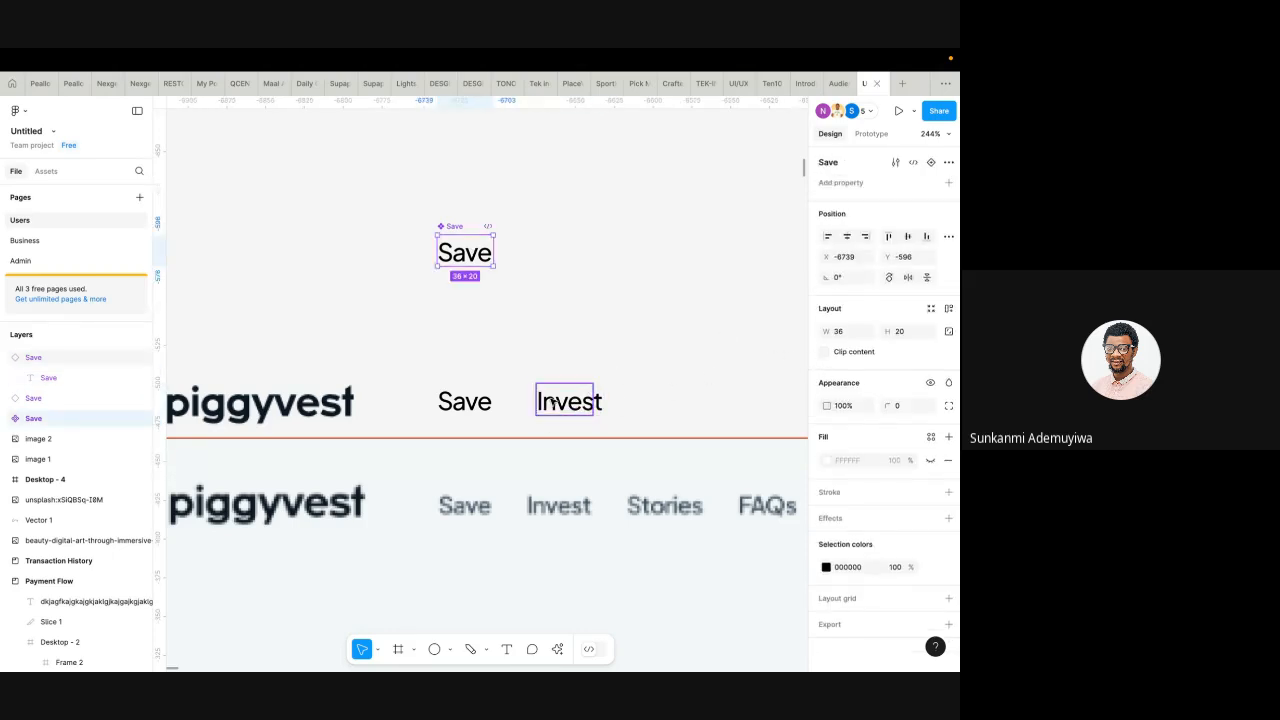
pyautogui.click(568, 402)
pyautogui.click(867, 324)
pyautogui.click(592, 359)
# - Duplicate the "Invest" link beside it at X -6608, Y -500 and change the copy's text to "Stories"
pyautogui.moveTo(593, 394); pyautogui.dragTo(659, 413)
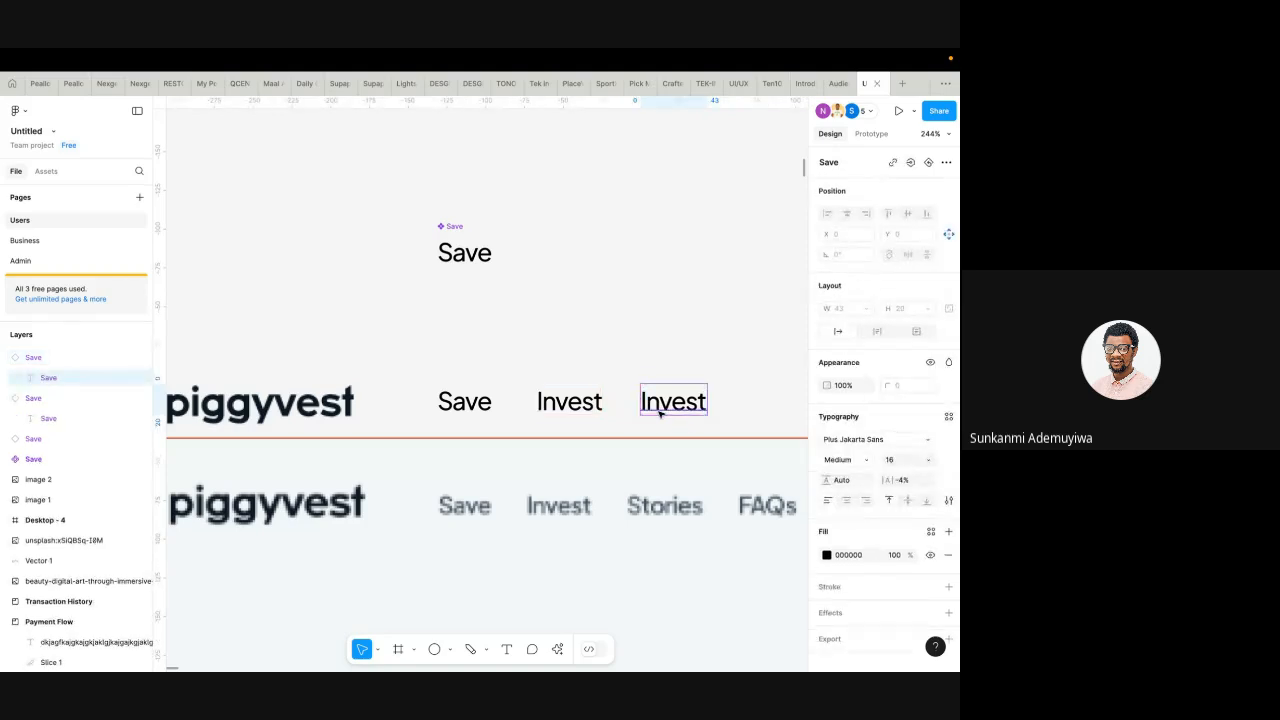
pyautogui.doubleClick(664, 408)
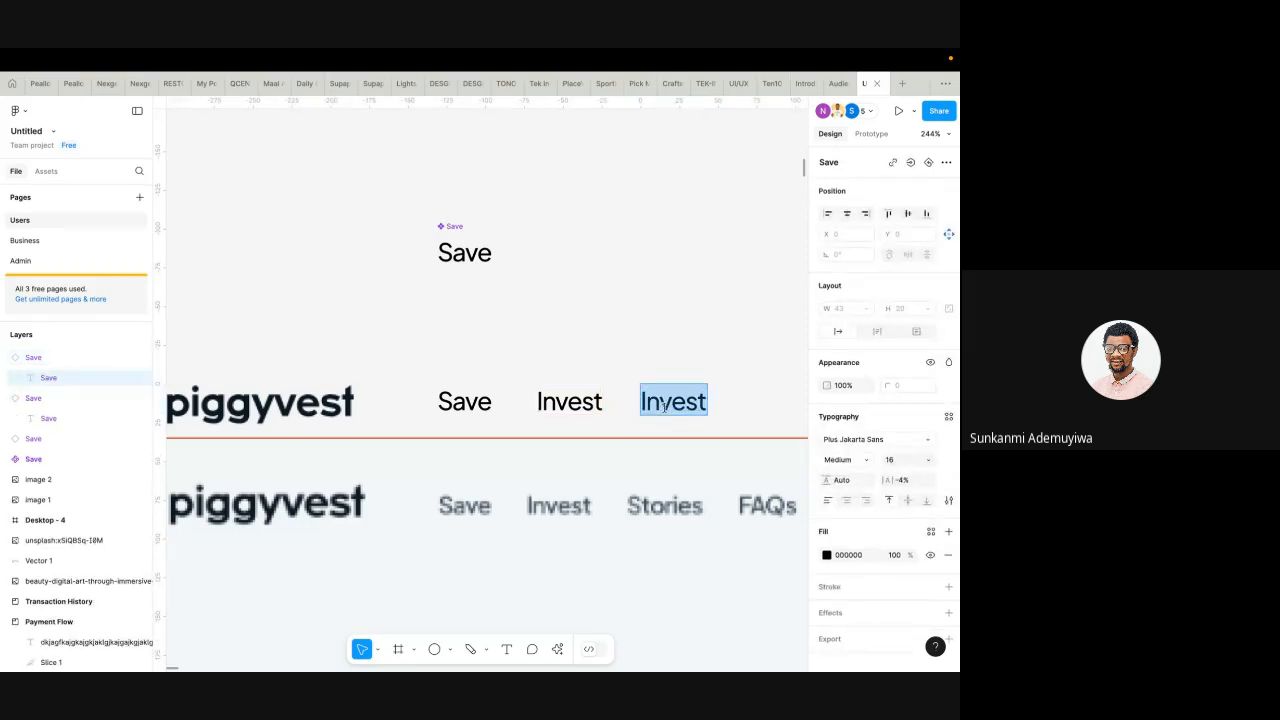
pyautogui.write('tor')
pyautogui.press('BackSpace')
pyautogui.press('BackSpace')
pyautogui.press('BackSpace')
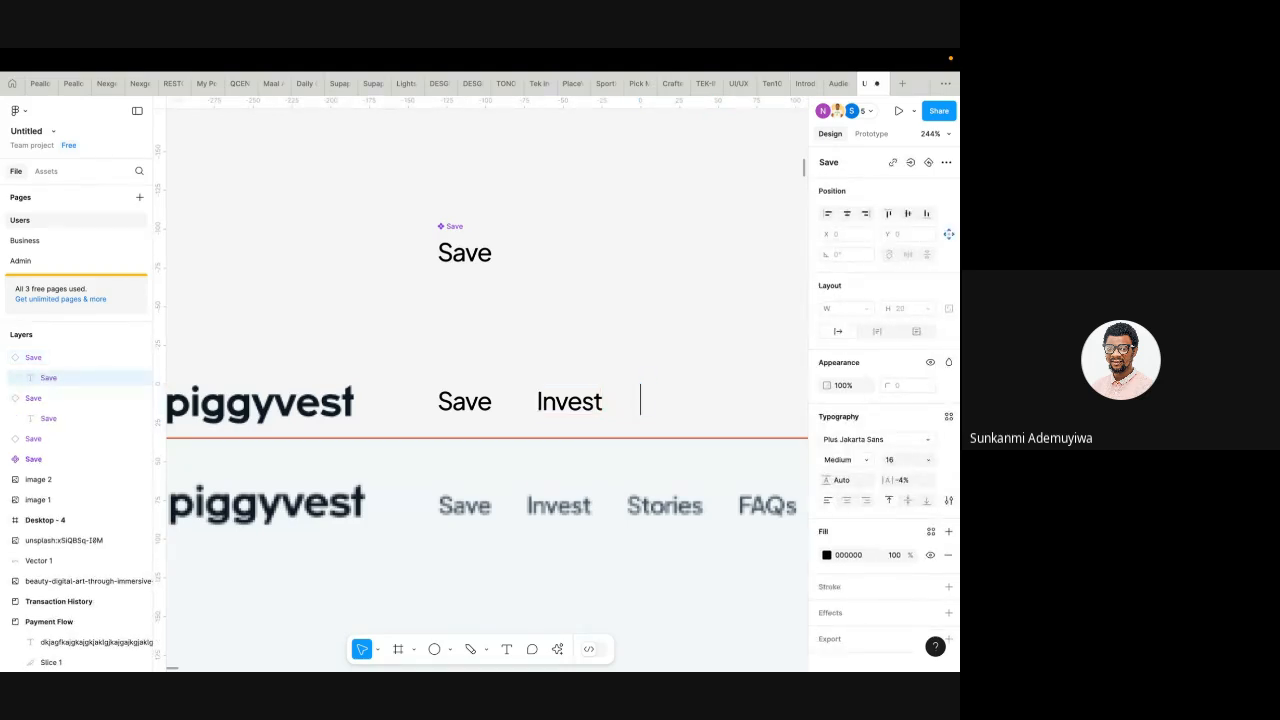
pyautogui.write('Stories')
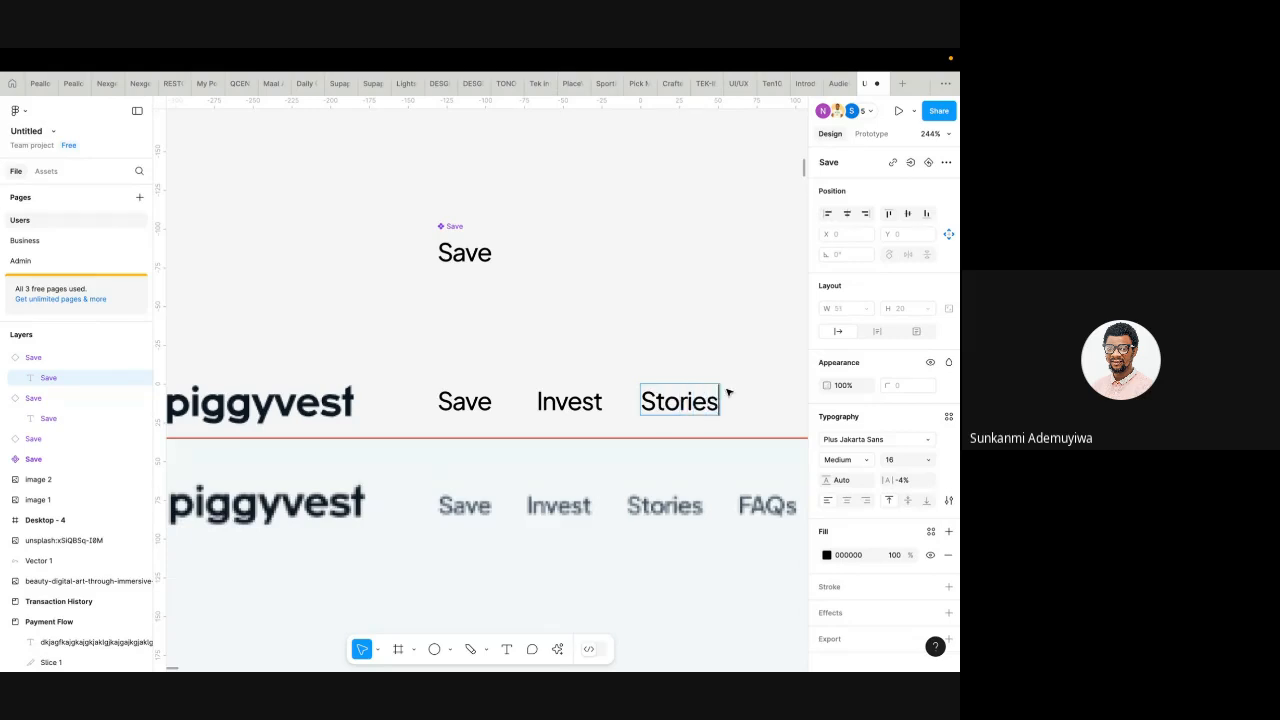
pyautogui.hscroll(3, 727, 392)
pyautogui.press('Escape')
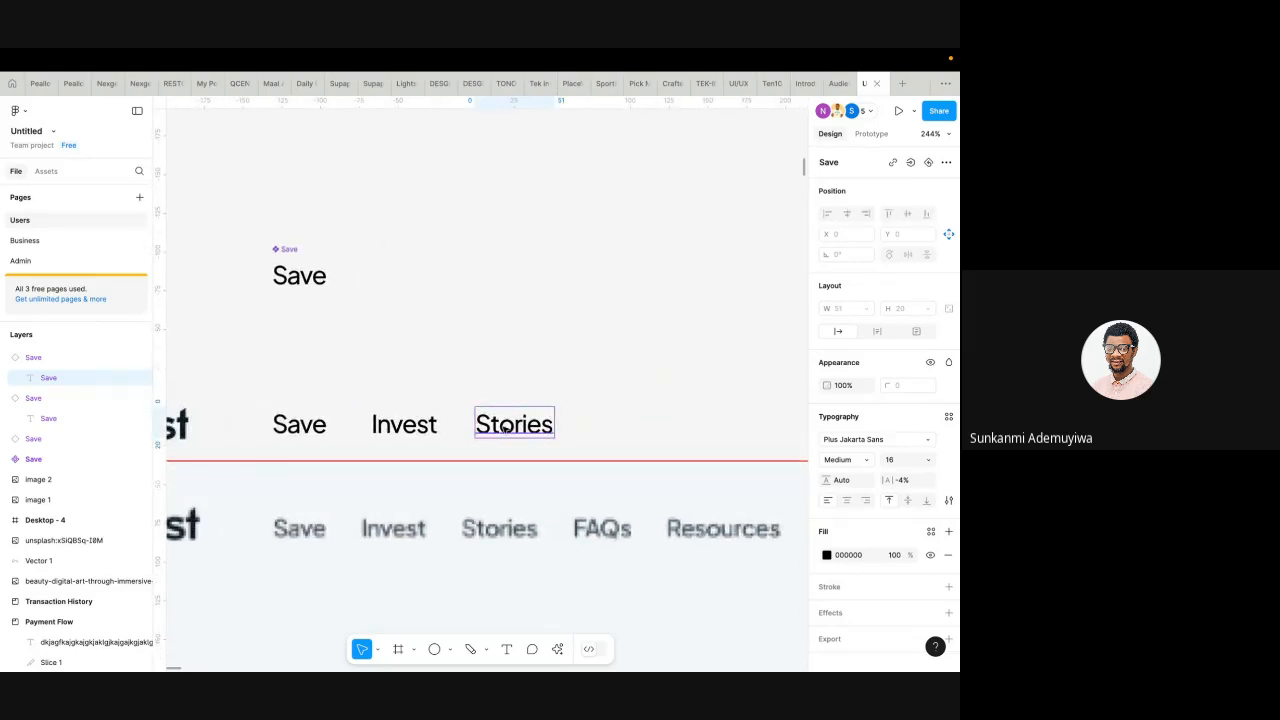
pyautogui.press('Escape')
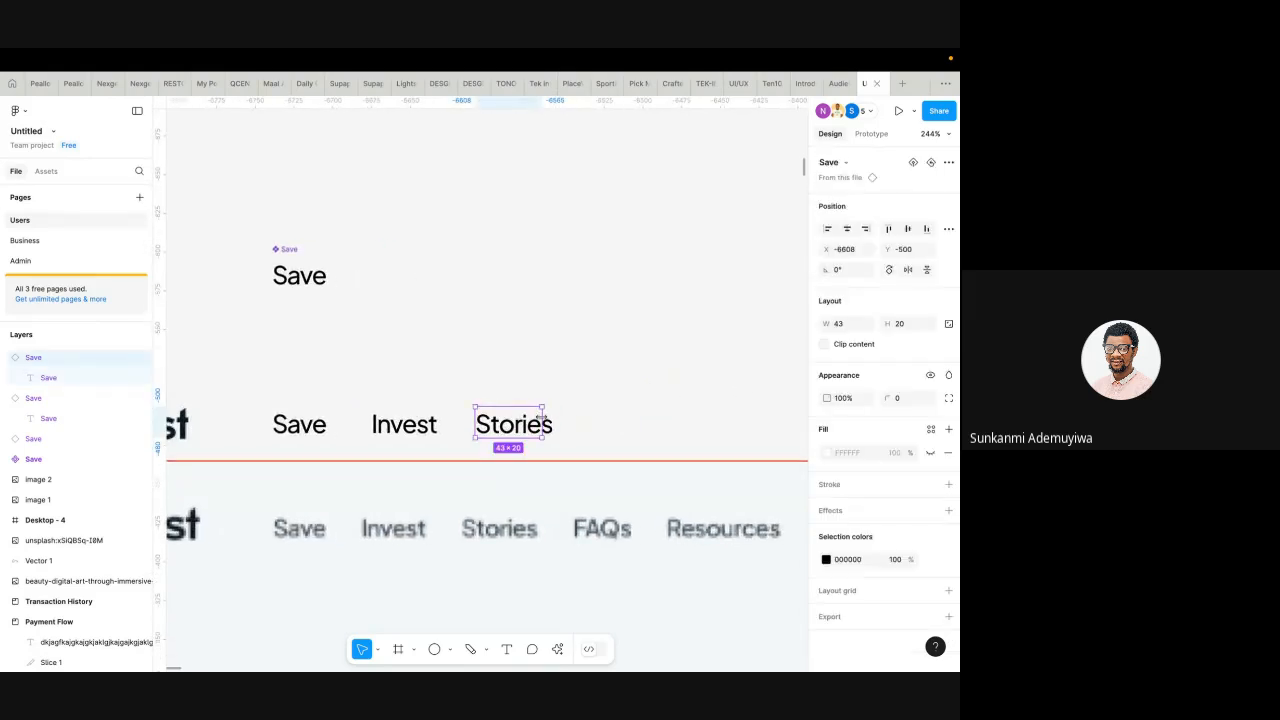
# - Widen the "Stories" instance to 51, then duplicate it at X -6540 with the text "FAQ"
pyautogui.moveTo(543, 415); pyautogui.dragTo(581, 432)
pyautogui.click(615, 430)
pyautogui.doubleClick(620, 428)
pyautogui.doubleClick(627, 428)
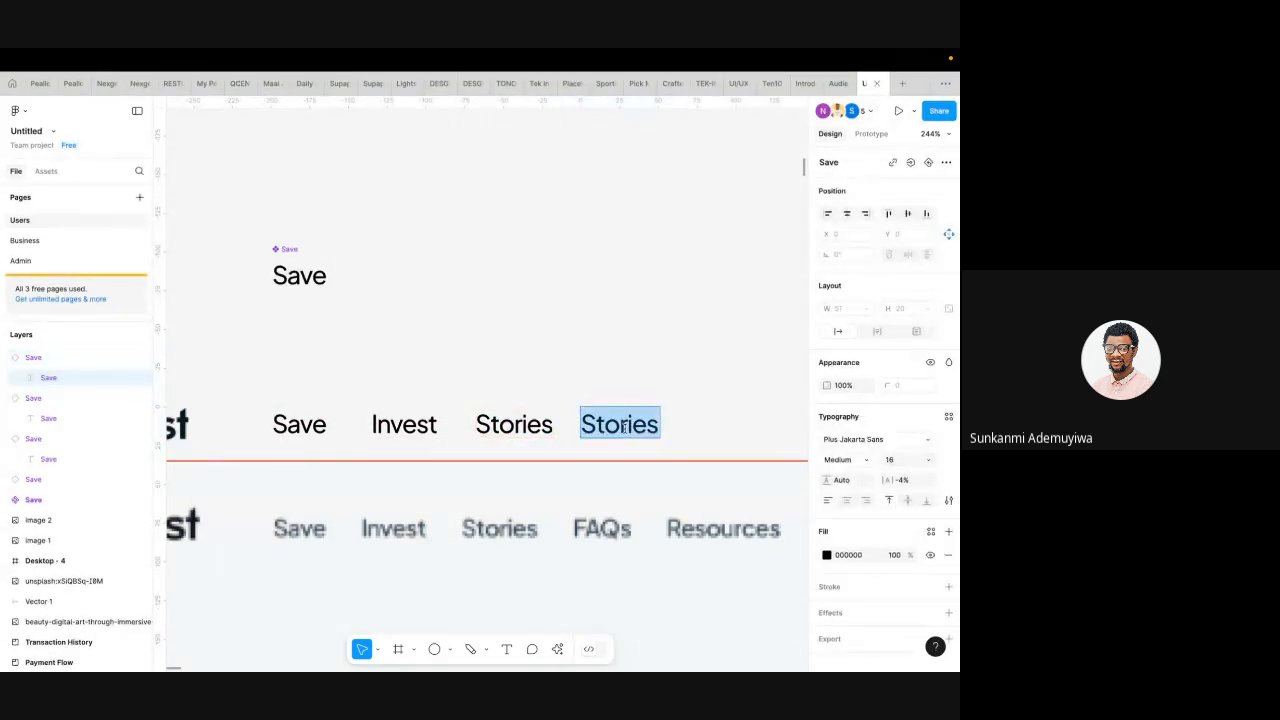
pyautogui.write('FAQ')
pyautogui.click(667, 420)
pyautogui.click(646, 422)
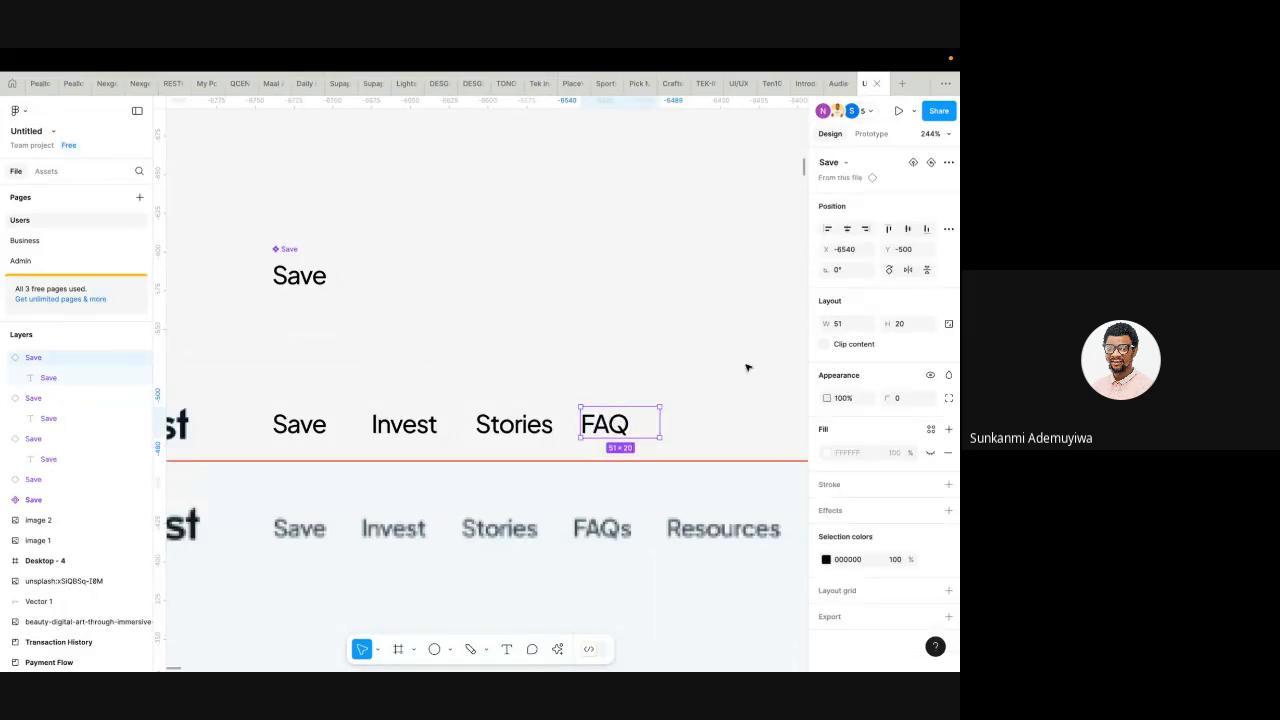
pyautogui.doubleClick(608, 428)
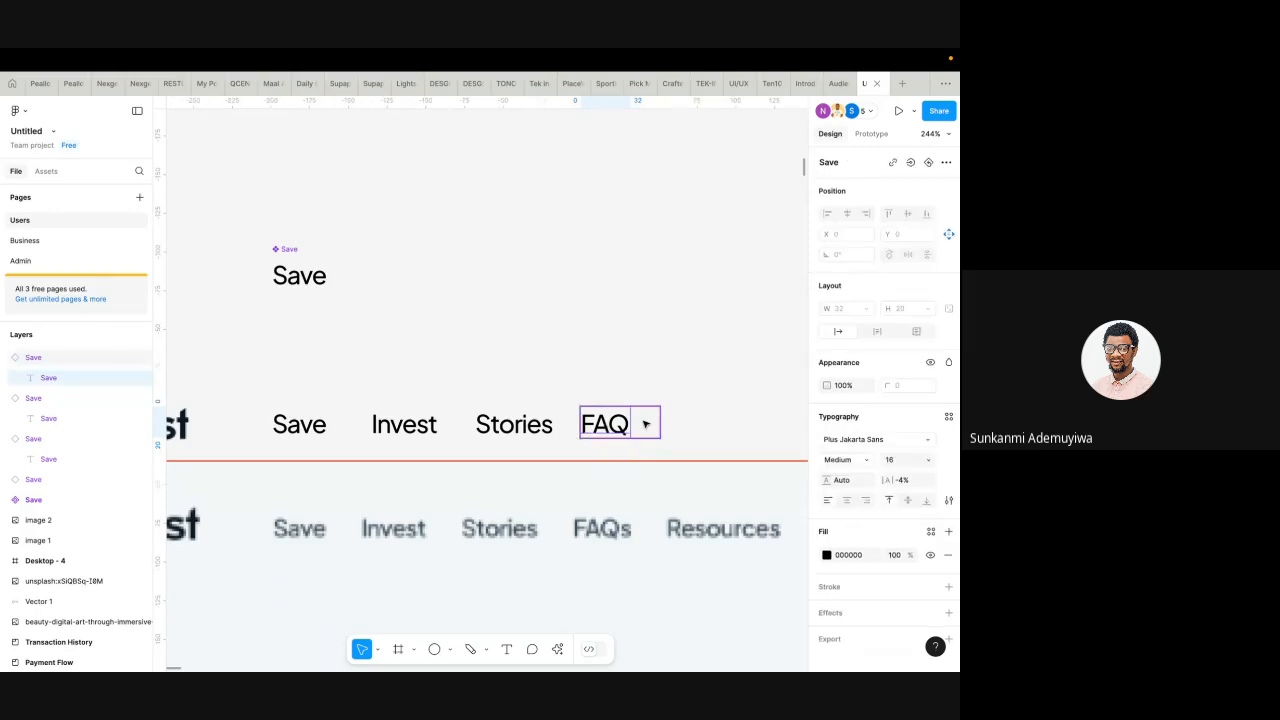
pyautogui.click(647, 424)
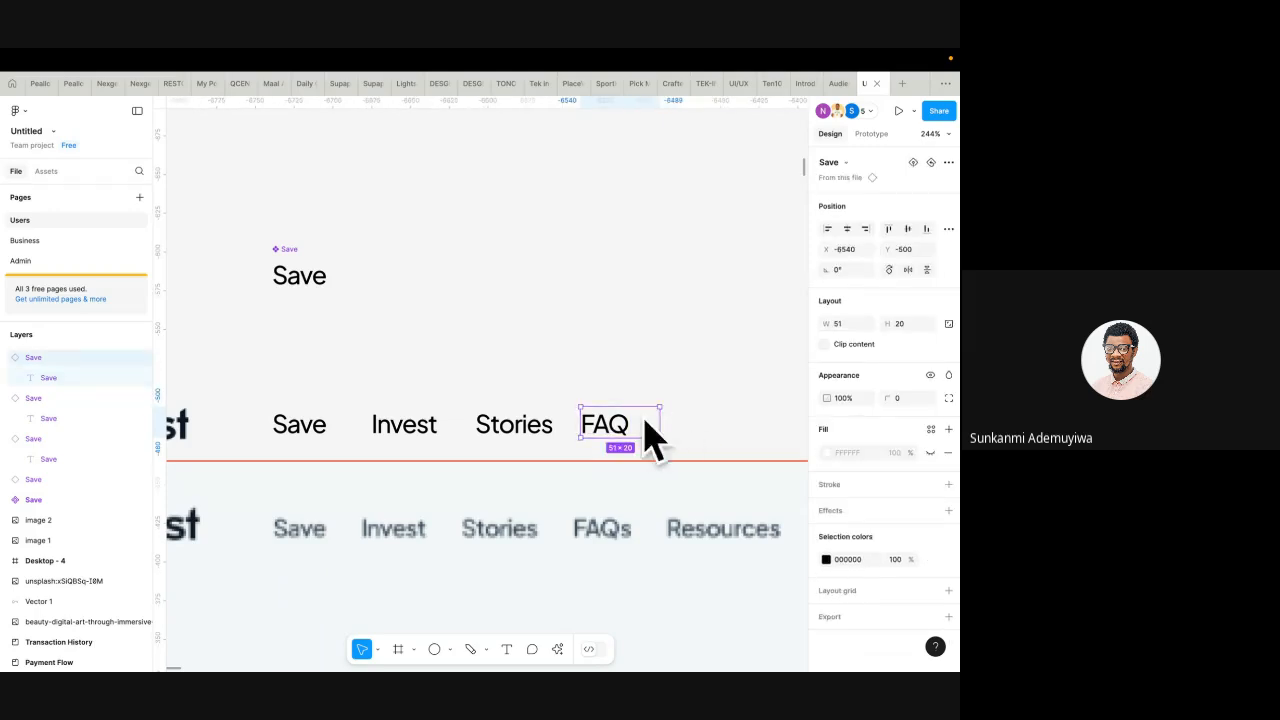
# - Duplicate the "FAQ" link at X -6472, Y -500 and change the copy's text to "Resources"
pyautogui.moveTo(615, 425); pyautogui.dragTo(721, 425)
pyautogui.hscroll(2, 716, 437)
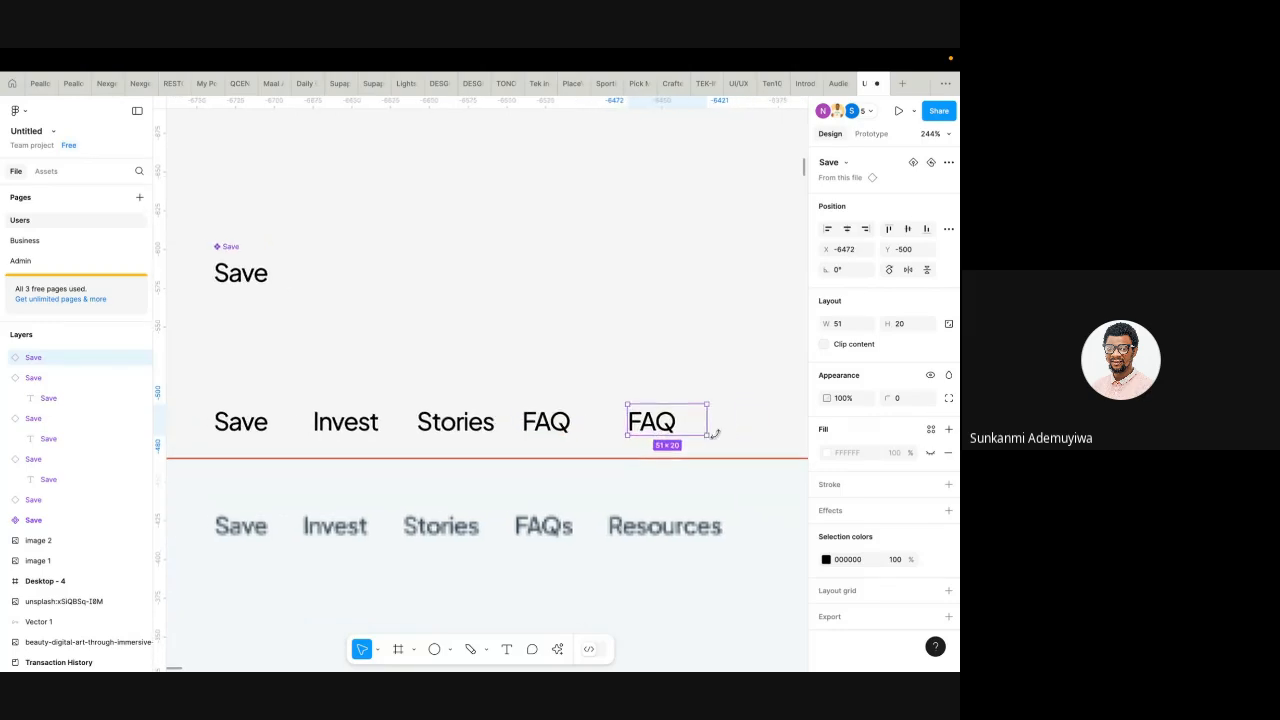
pyautogui.doubleClick(660, 424)
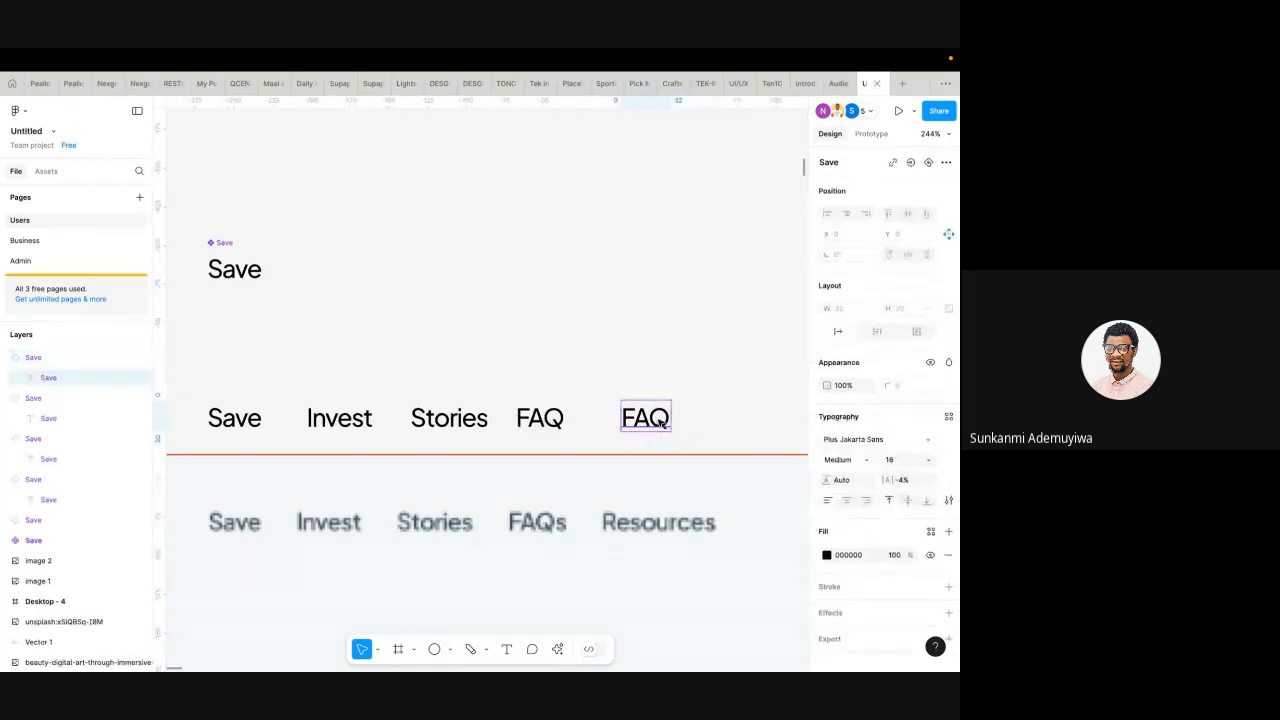
pyautogui.doubleClick(660, 424)
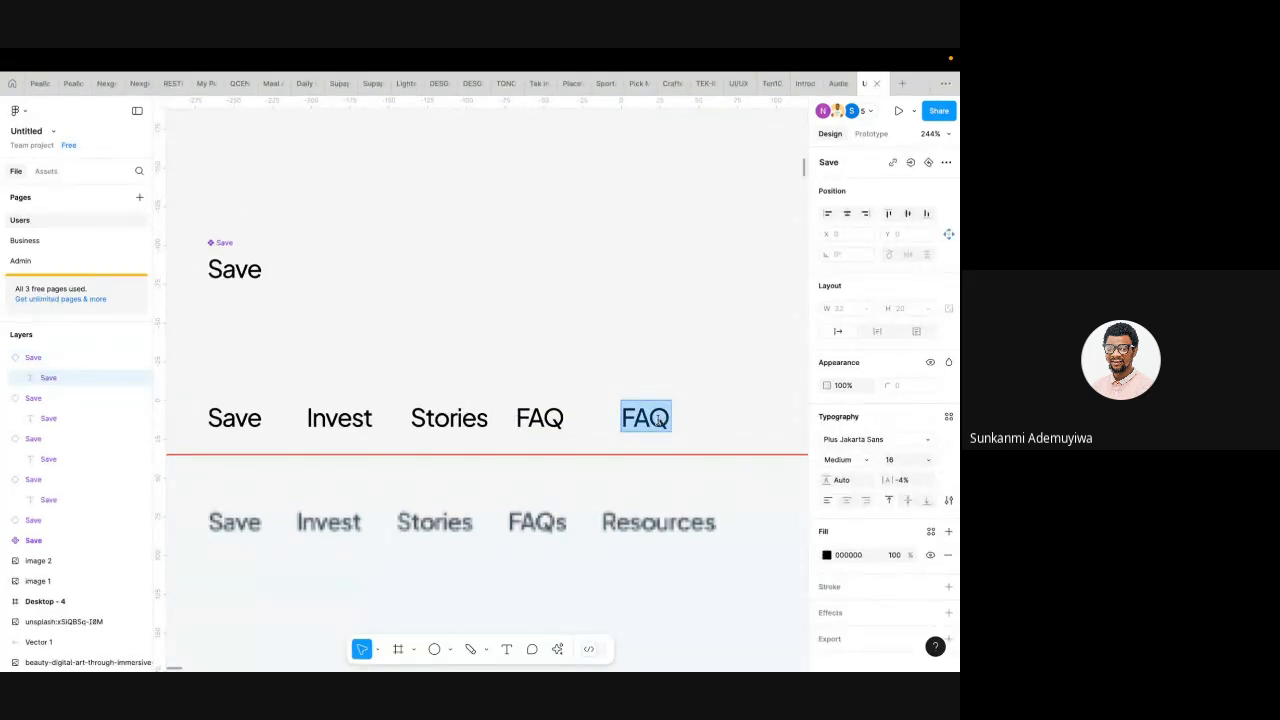
pyautogui.write('Resources')
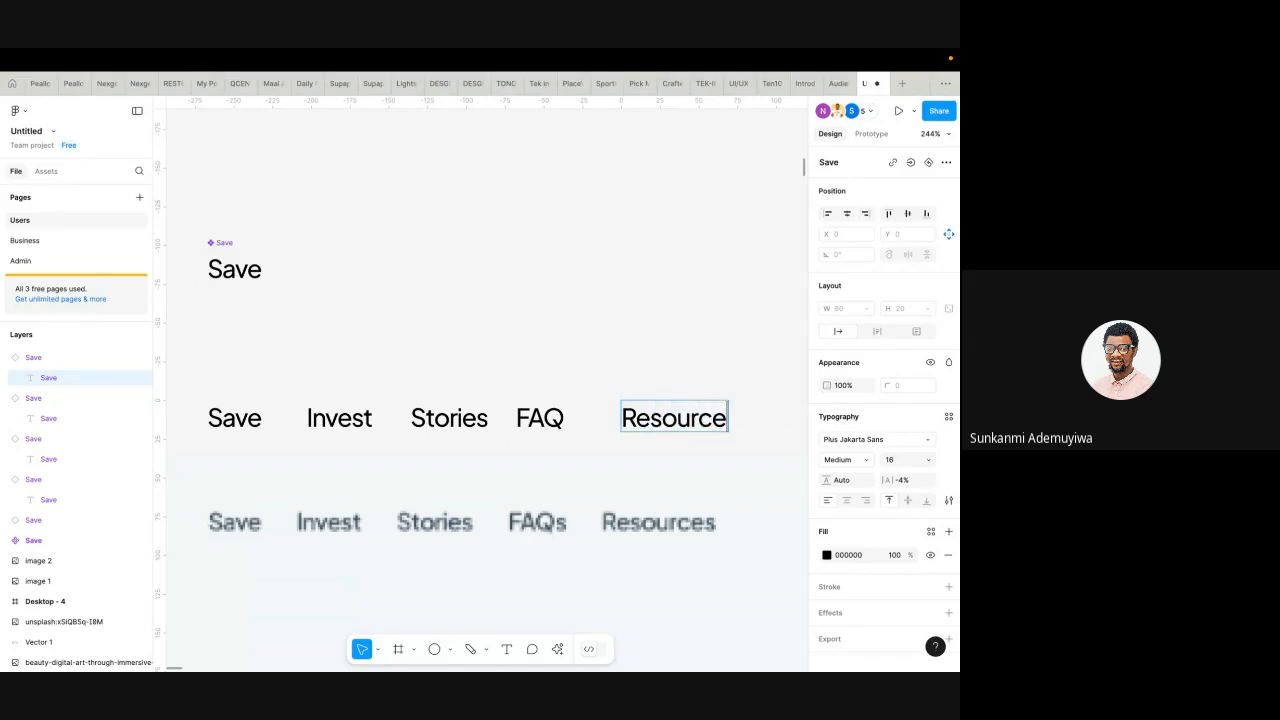
pyautogui.scroll(-5, 625, 434)
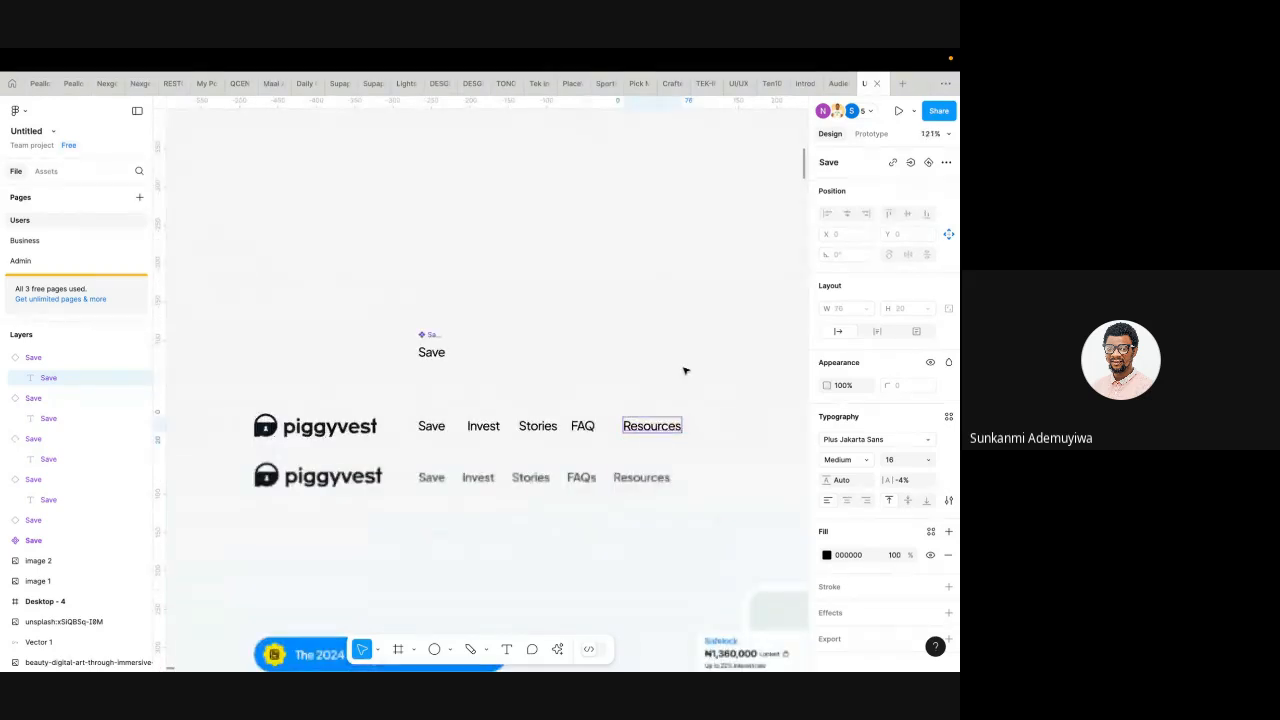
pyautogui.click(684, 370)
# - Inspect the width setting of the "Resources" instance and compare it with the main "Save" component
pyautogui.click(640, 438)
pyautogui.scroll(2, 640, 428)
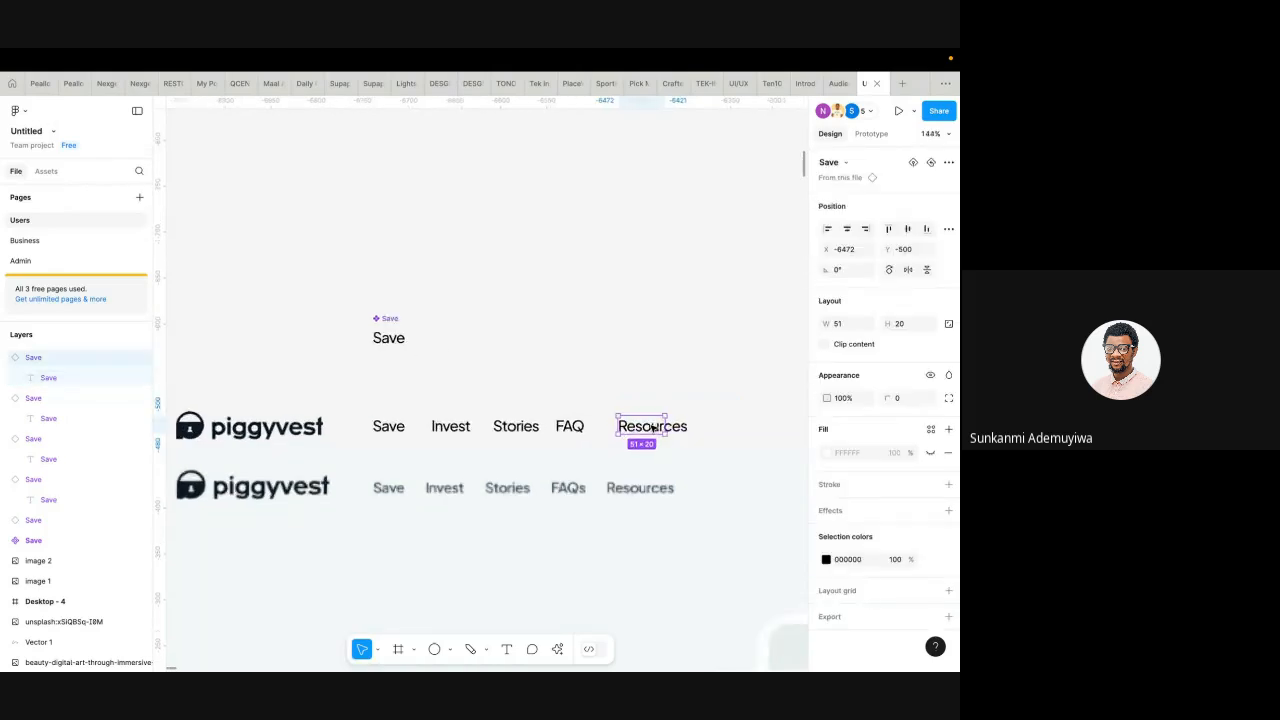
pyautogui.click(856, 326)
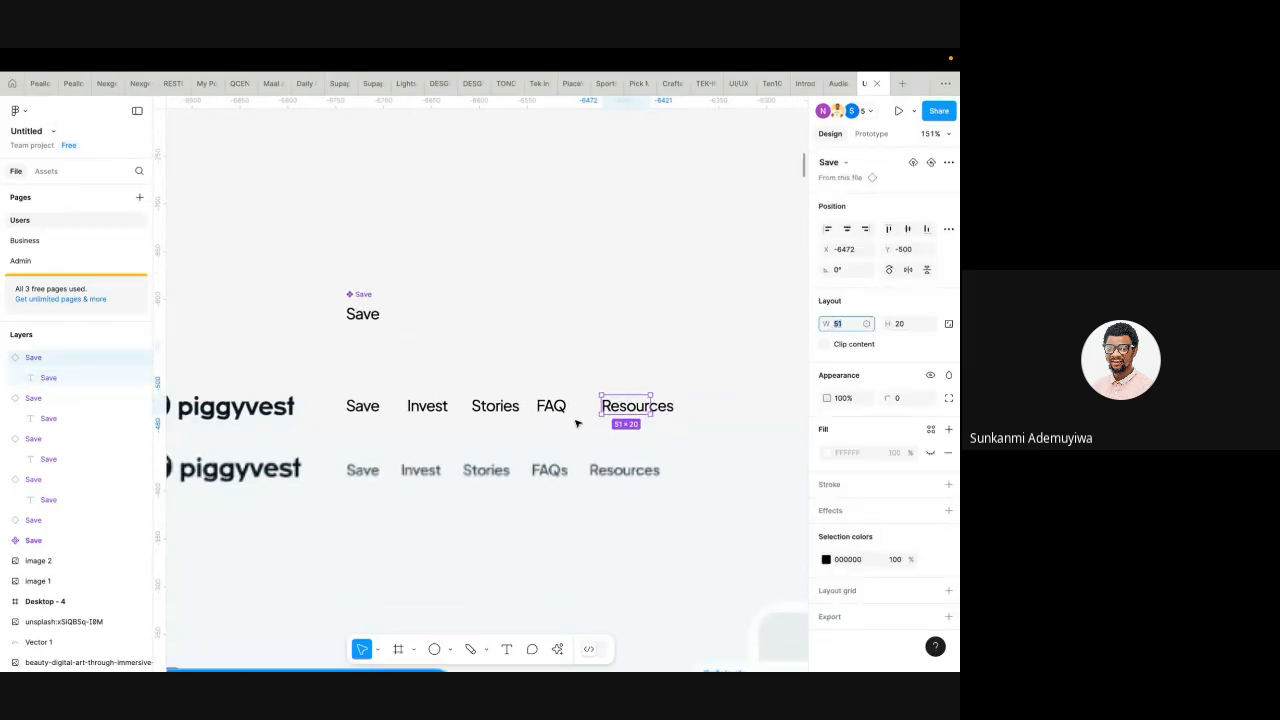
pyautogui.scroll(-4, 496, 403)
pyautogui.scroll(2, 497, 403)
pyautogui.scroll(-2, 497, 402)
pyautogui.hscroll(-1, 360, 367)
pyautogui.scroll(3, 360, 351)
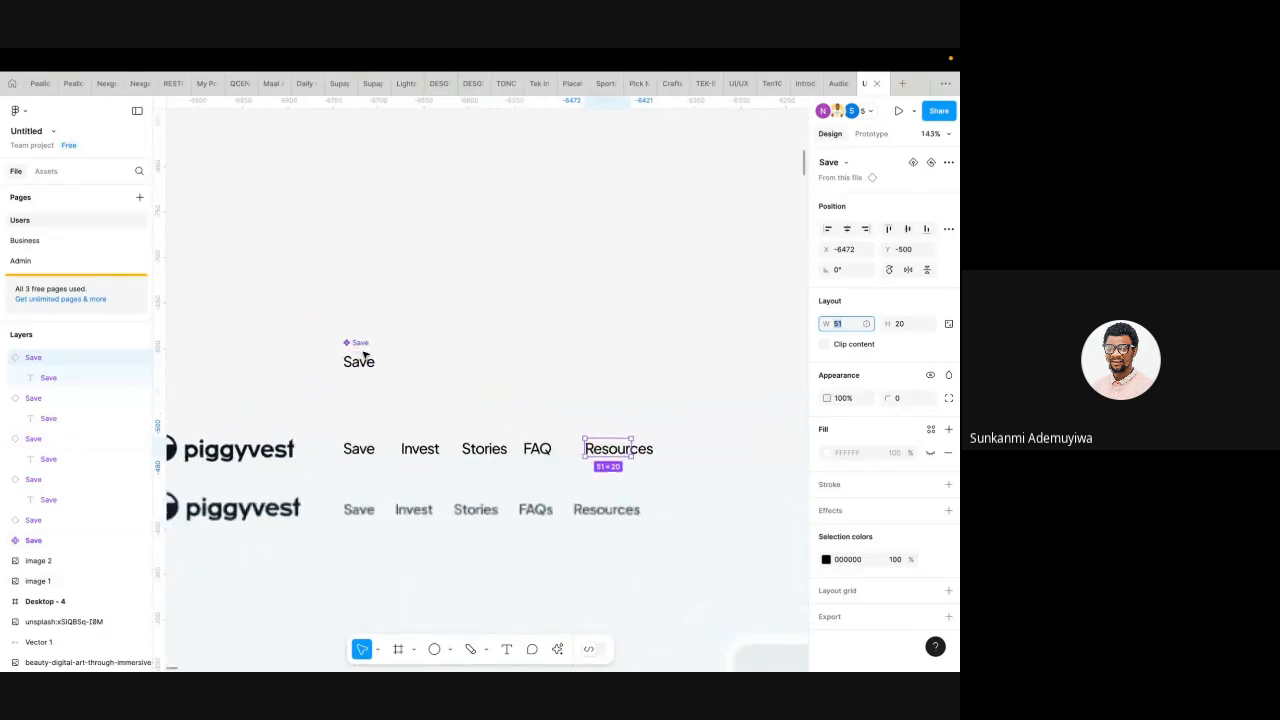
pyautogui.click(330, 311)
pyautogui.scroll(-4, 330, 311)
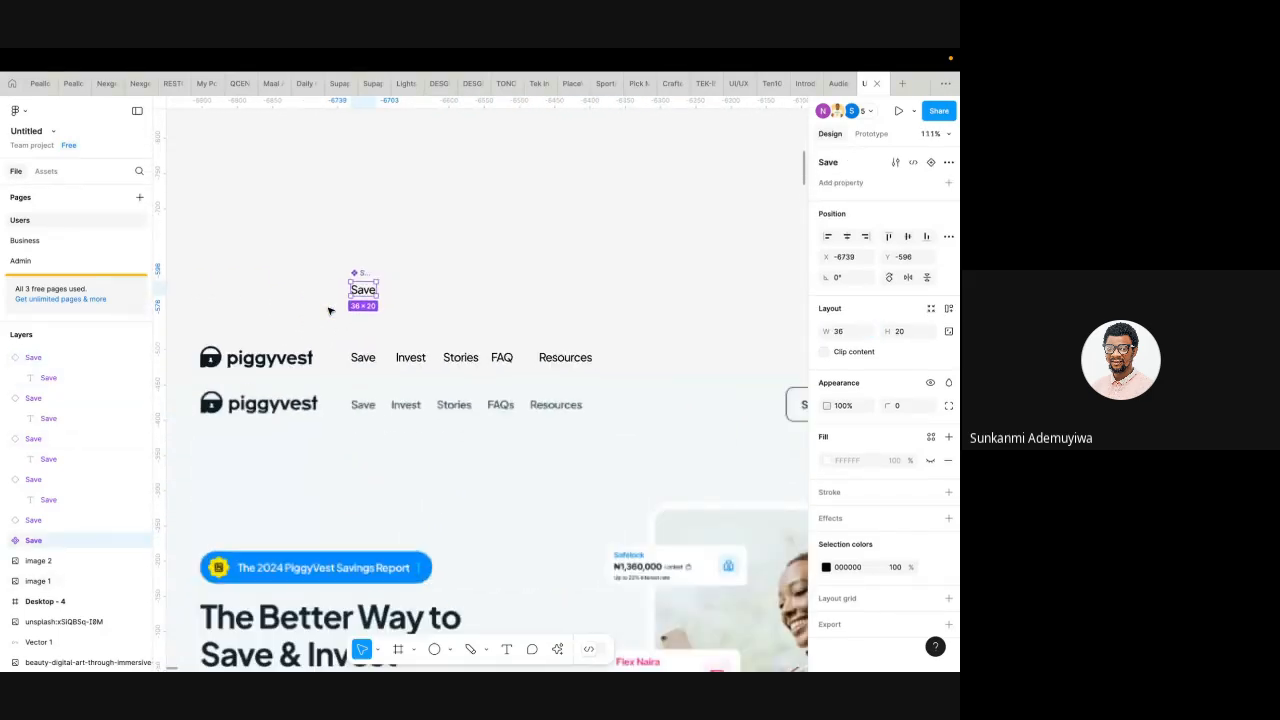
# - Move the pasted logo, the main "Save" component and all five links up together, bringing the links to Y -618
pyautogui.moveTo(241, 337); pyautogui.dragTo(362, 384)
pyautogui.moveTo(250, 274); pyautogui.dragTo(515, 371)
pyautogui.moveTo(421, 372); pyautogui.dragTo(424, 316)
pyautogui.scroll(5, 428, 330)
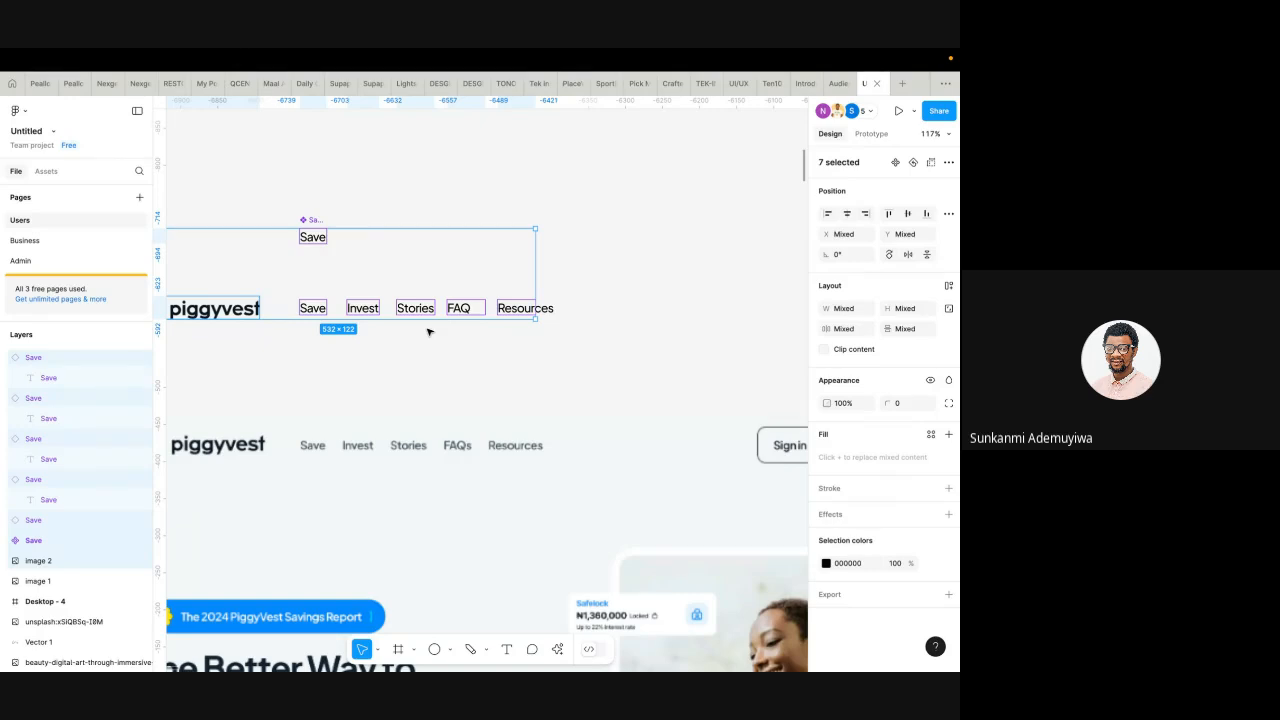
# - Switch to the browser to view the live piggyvest.com header, and return to Figma
pyautogui.press('super+Tab')
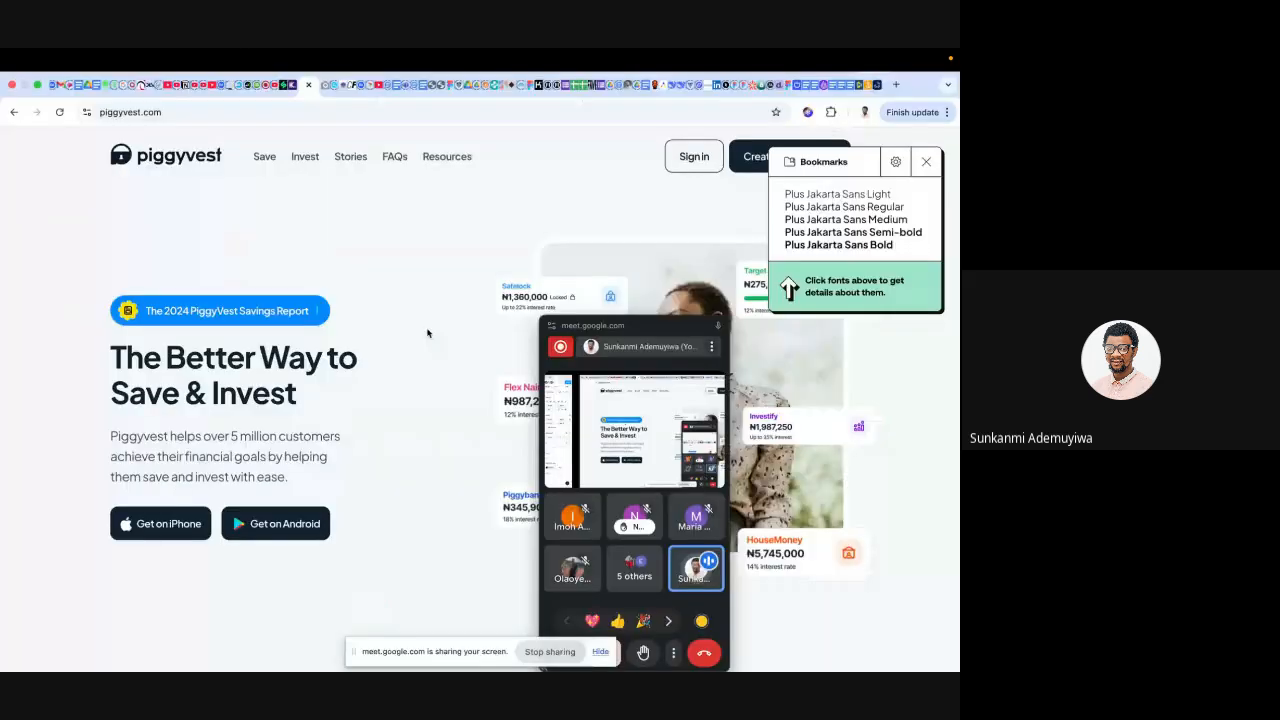
pyautogui.press('super+Tab')
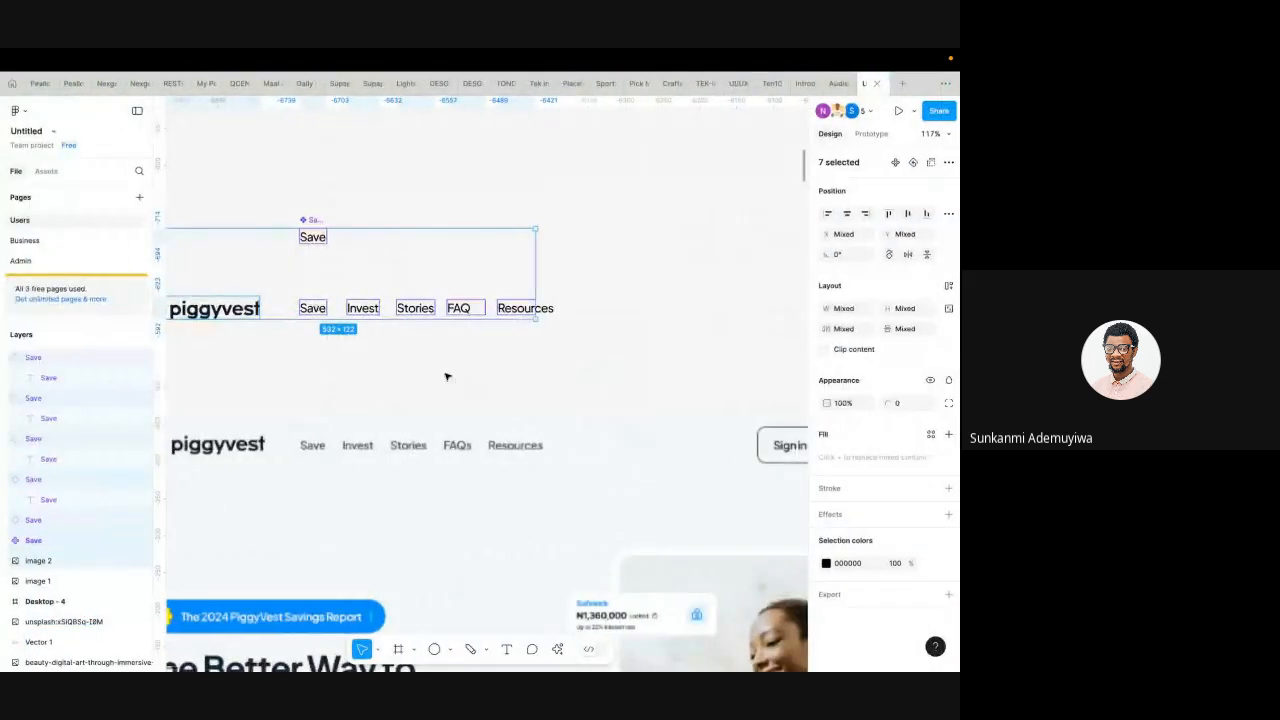
pyautogui.press('super+Tab')
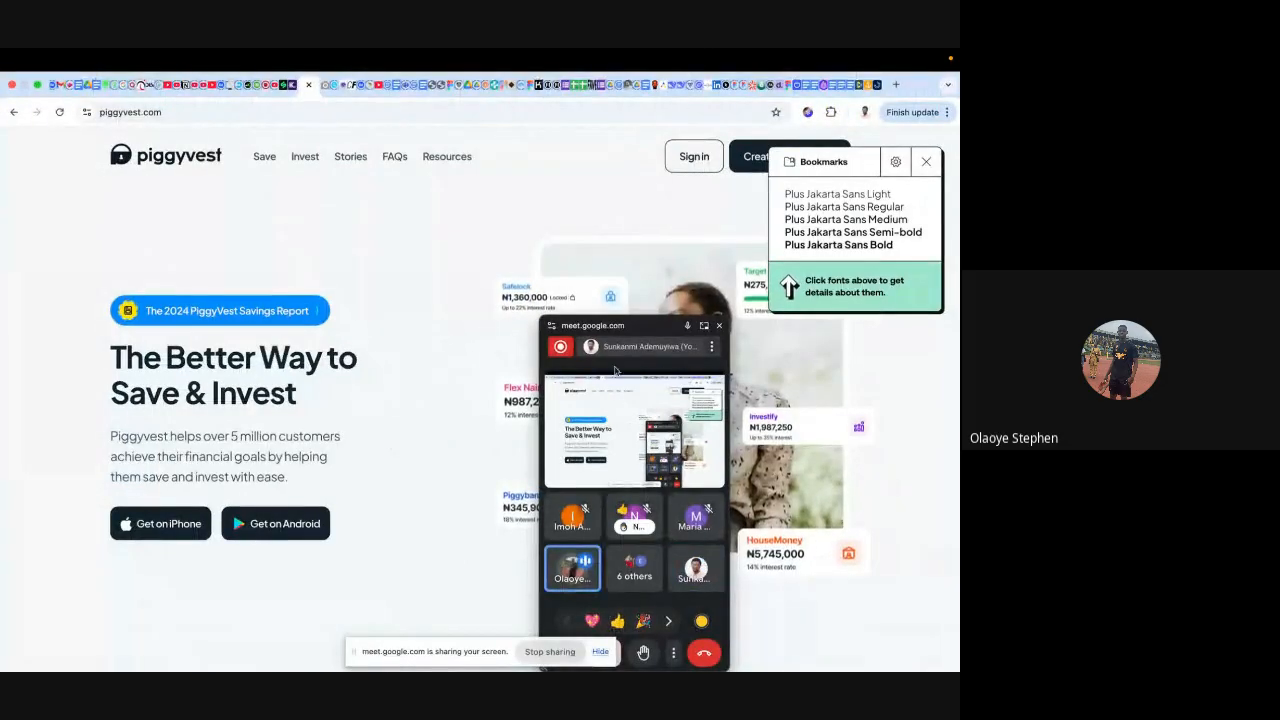
pyautogui.press('super+Tab')
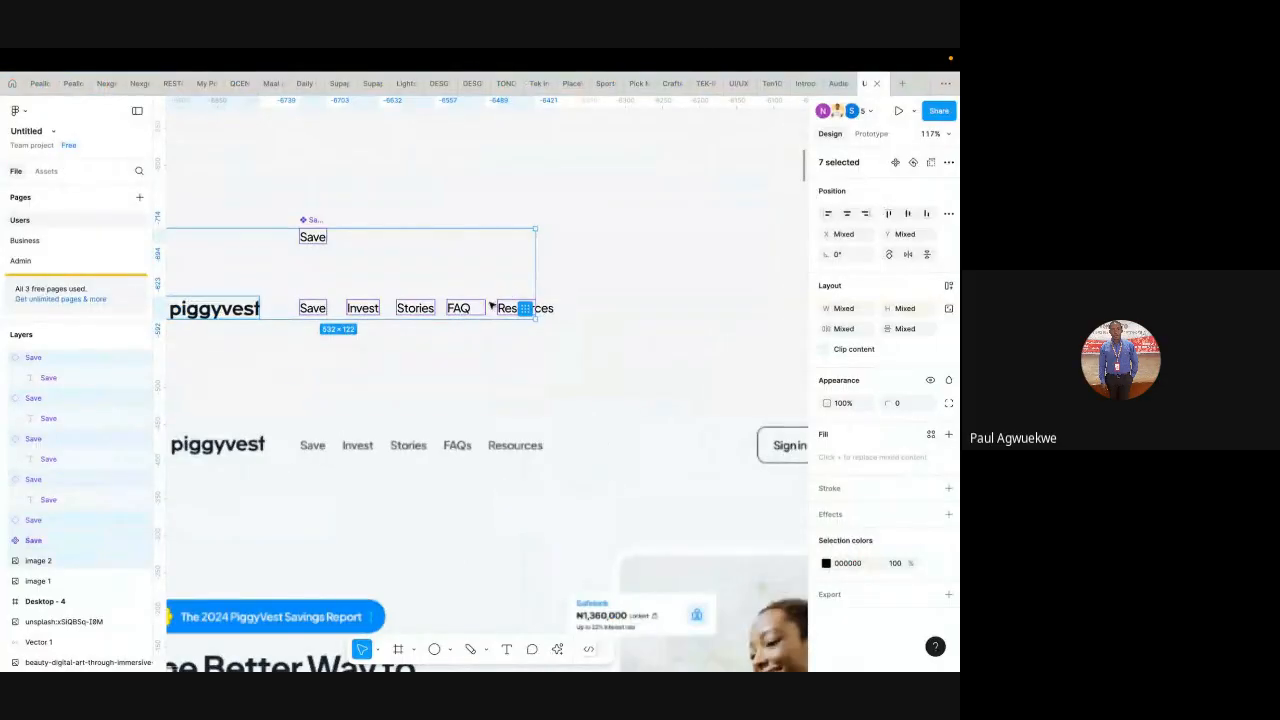
# - Examine the bounds of the "Resources", "Save", "Invest" and "Stories" instances against the header capture below
pyautogui.click(439, 314)
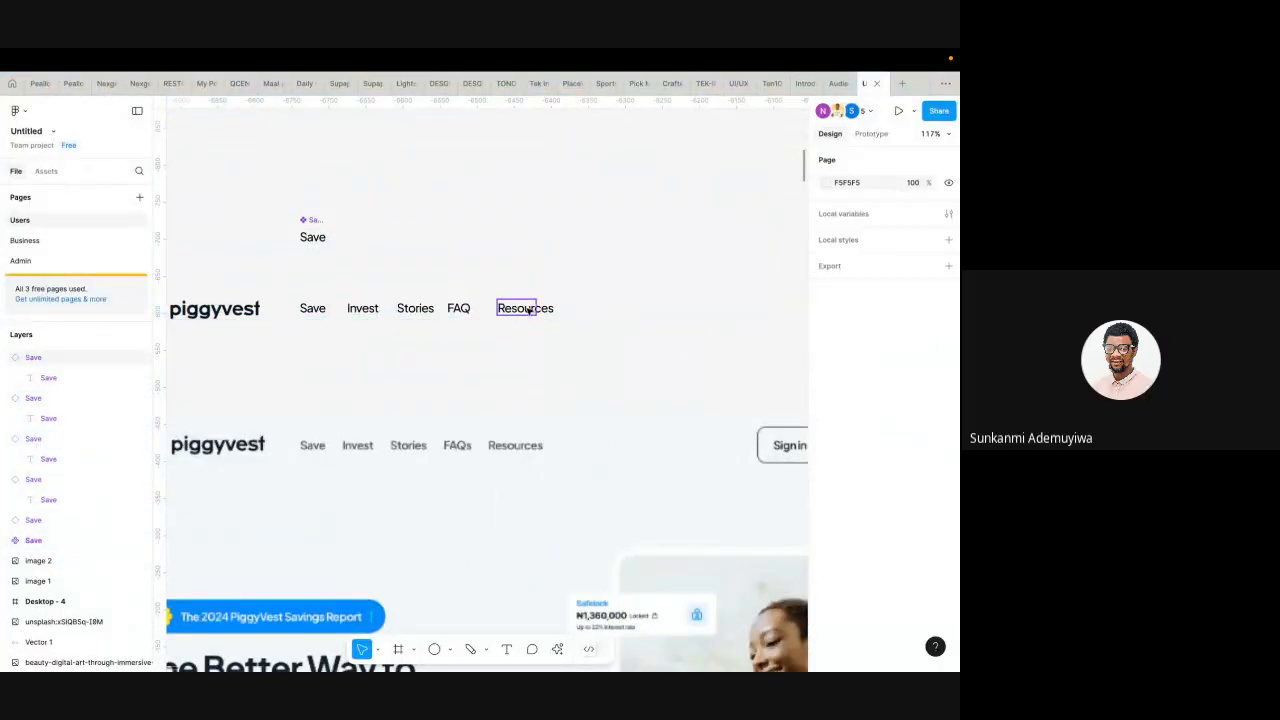
pyautogui.scroll(-2, 377, 350)
pyautogui.scroll(3, 360, 349)
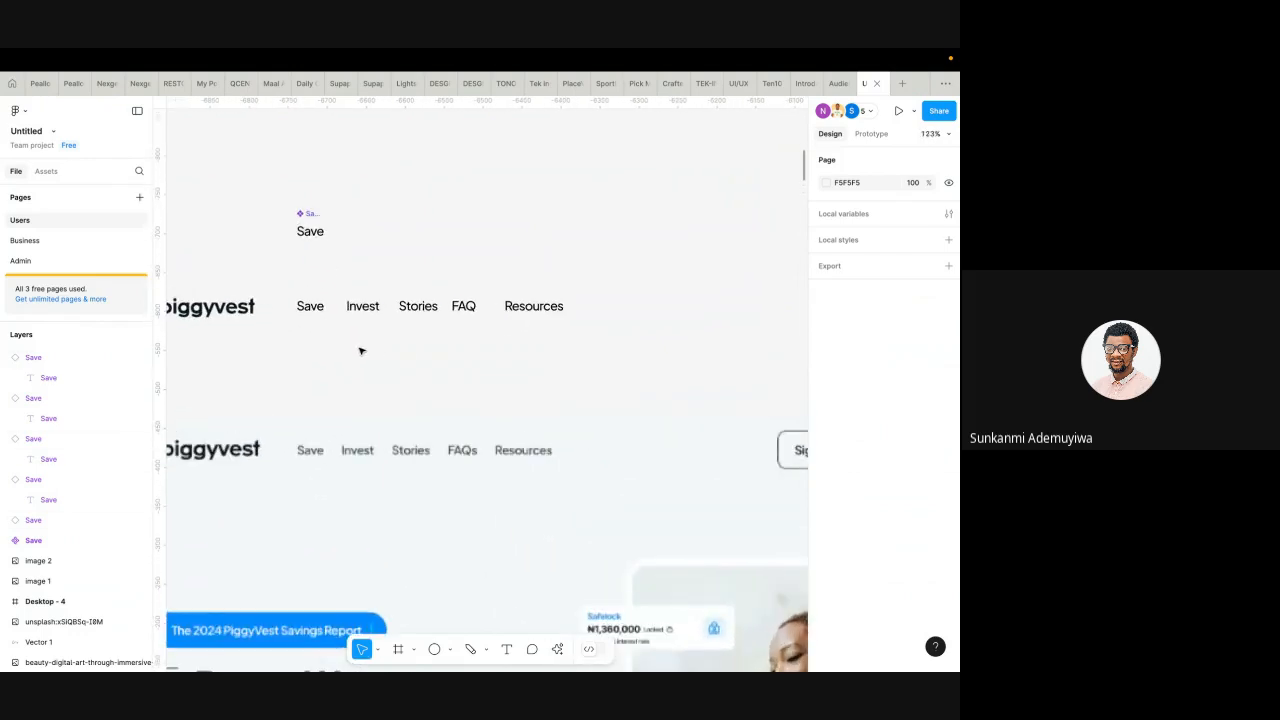
pyautogui.click(474, 365)
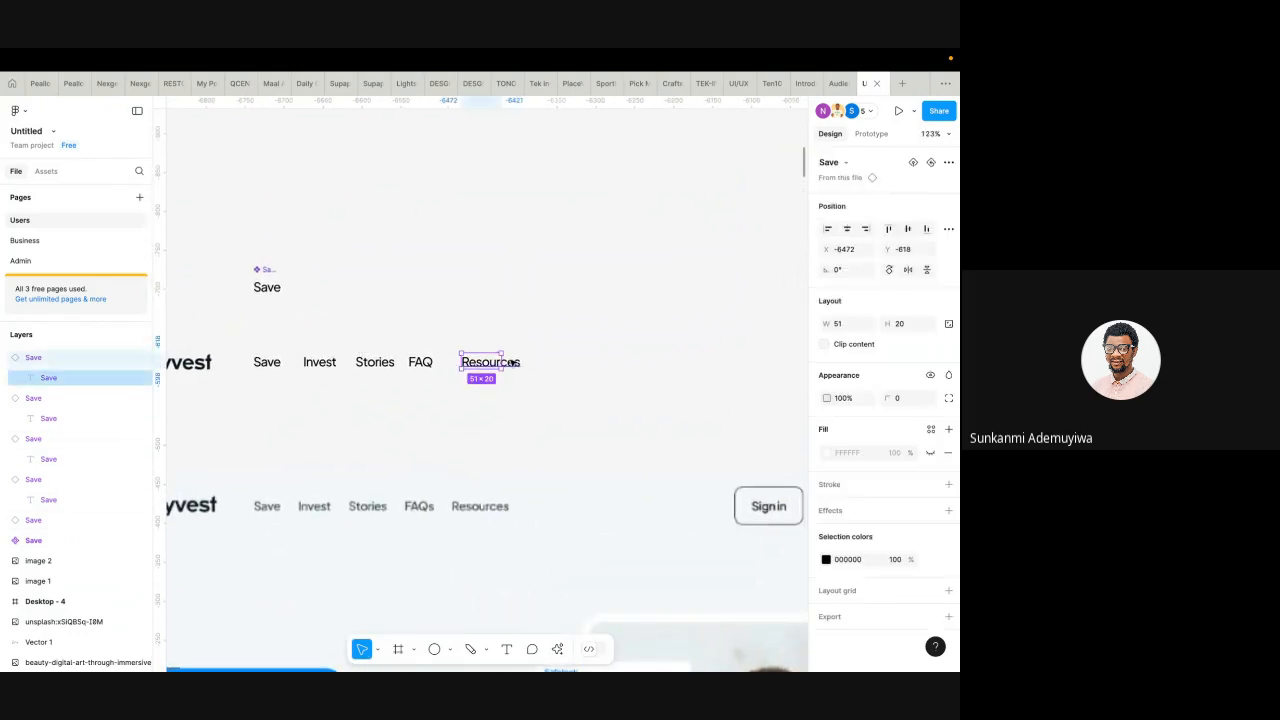
pyautogui.scroll(-2, 474, 365)
pyautogui.scroll(3, 472, 364)
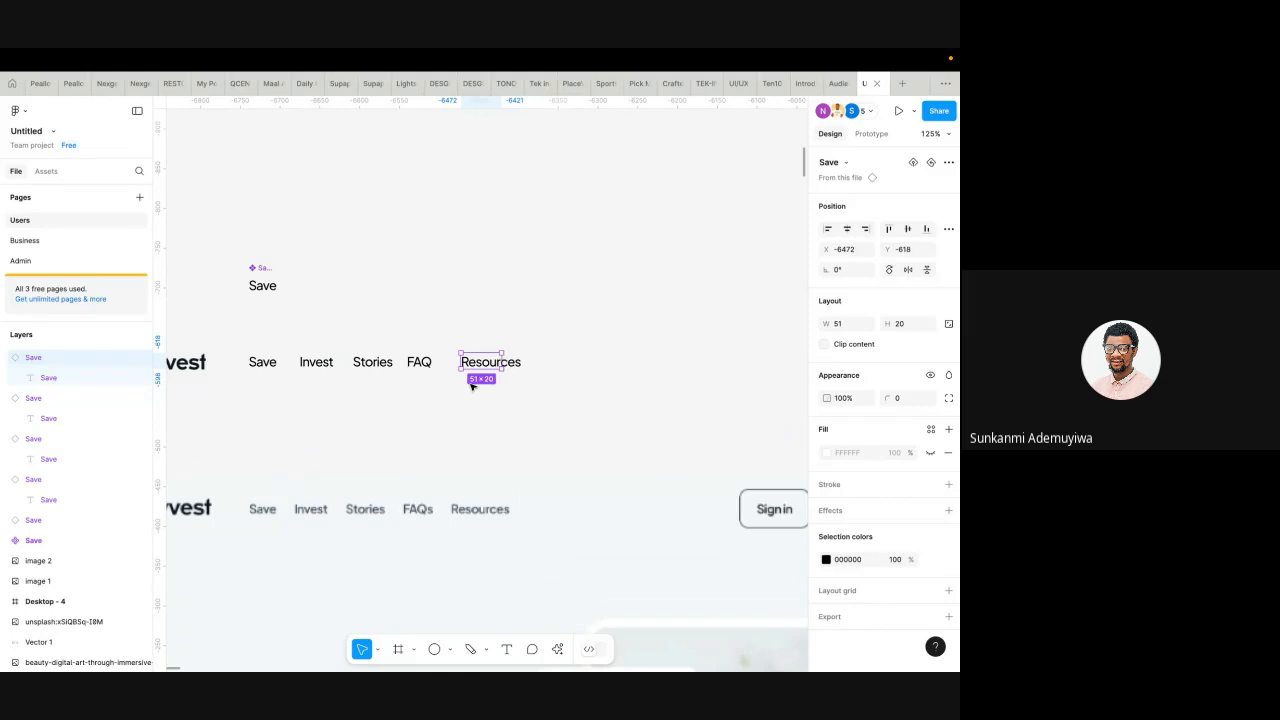
pyautogui.scroll(-3, 415, 374)
pyautogui.scroll(3, 414, 371)
pyautogui.click(366, 345)
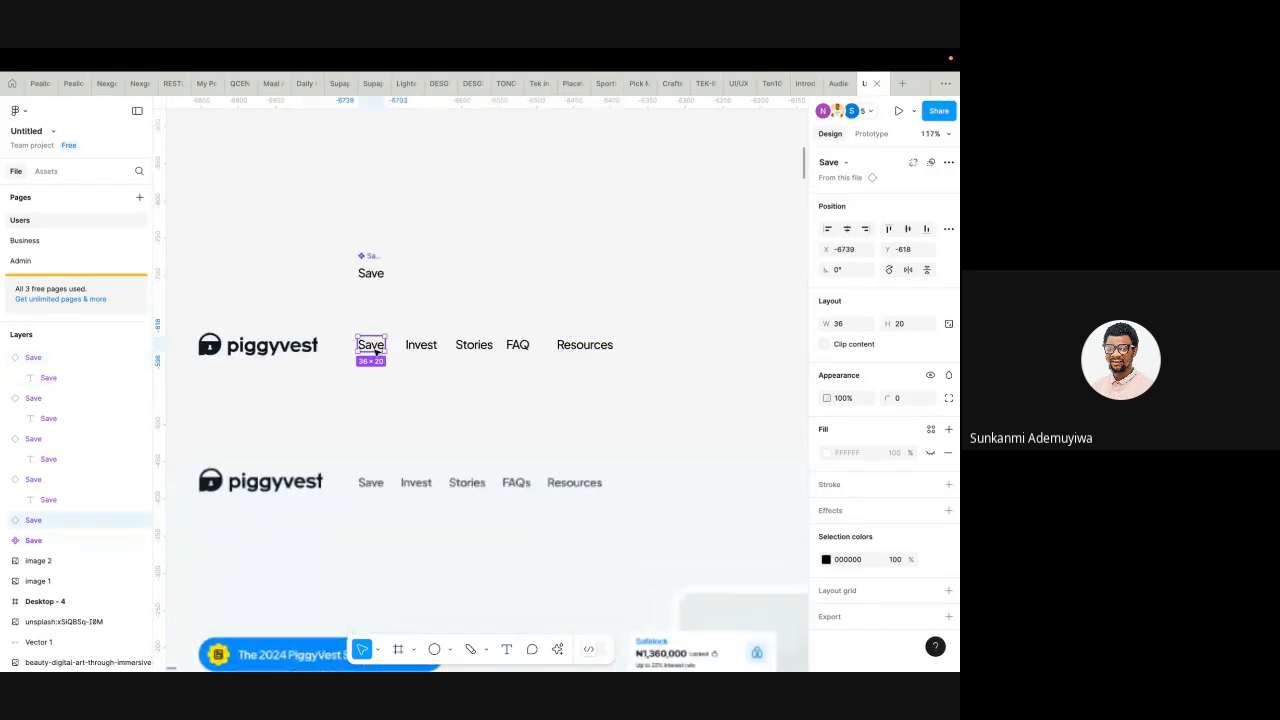
pyautogui.click(420, 345)
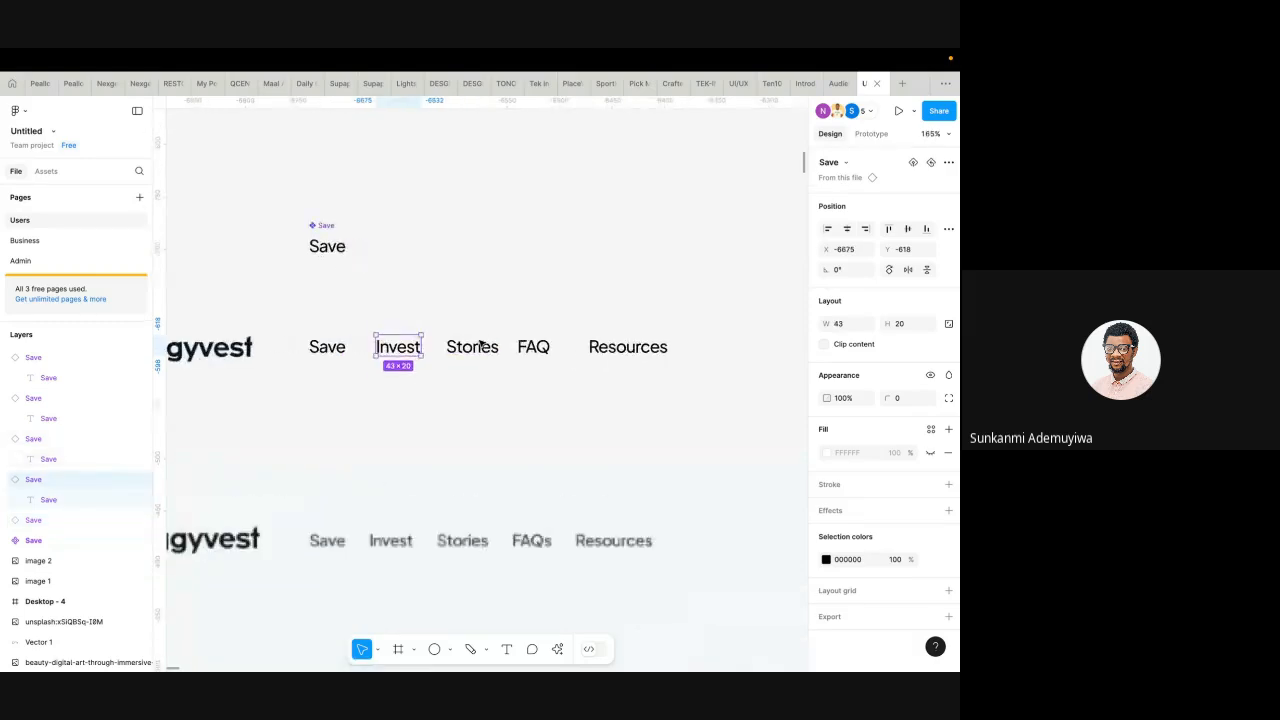
pyautogui.click(476, 344)
pyautogui.scroll(-2, 480, 346)
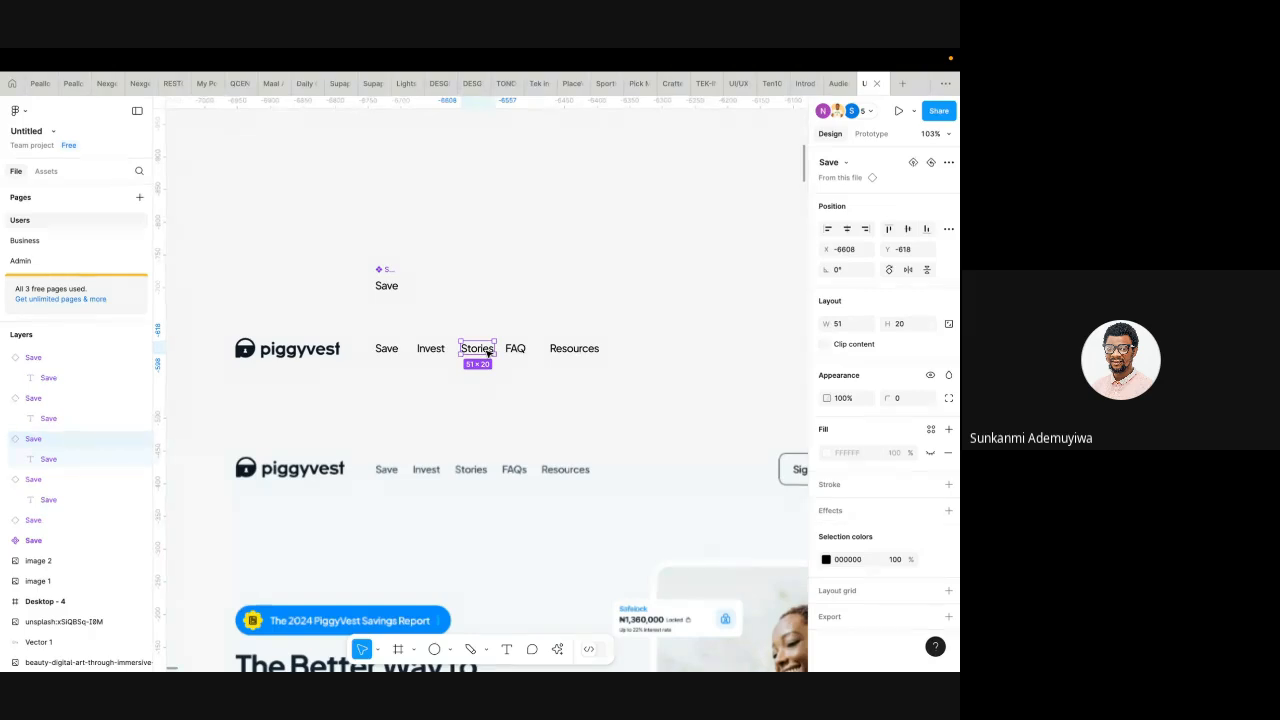
# - Review the logo and the five navigation links one by one, and compare the row with the captured header
pyautogui.click(305, 352)
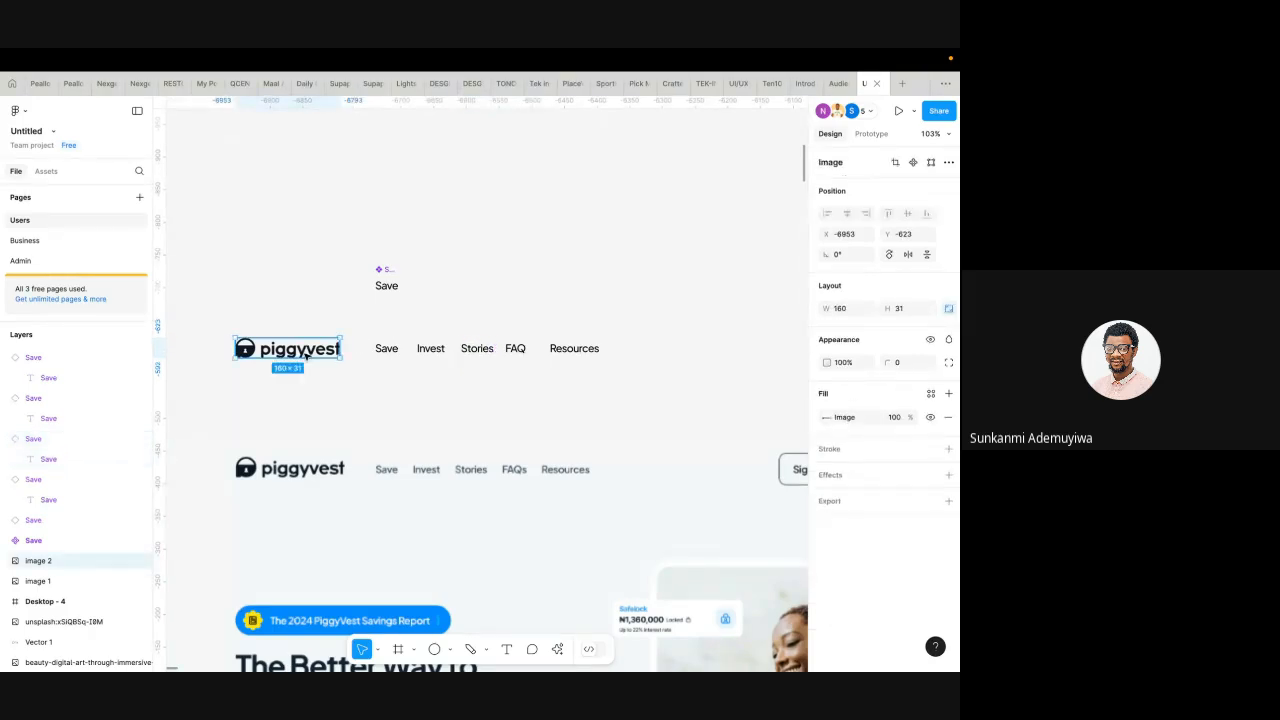
pyautogui.click(388, 351)
pyautogui.click(435, 351)
pyautogui.click(481, 351)
pyautogui.click(518, 352)
pyautogui.click(573, 350)
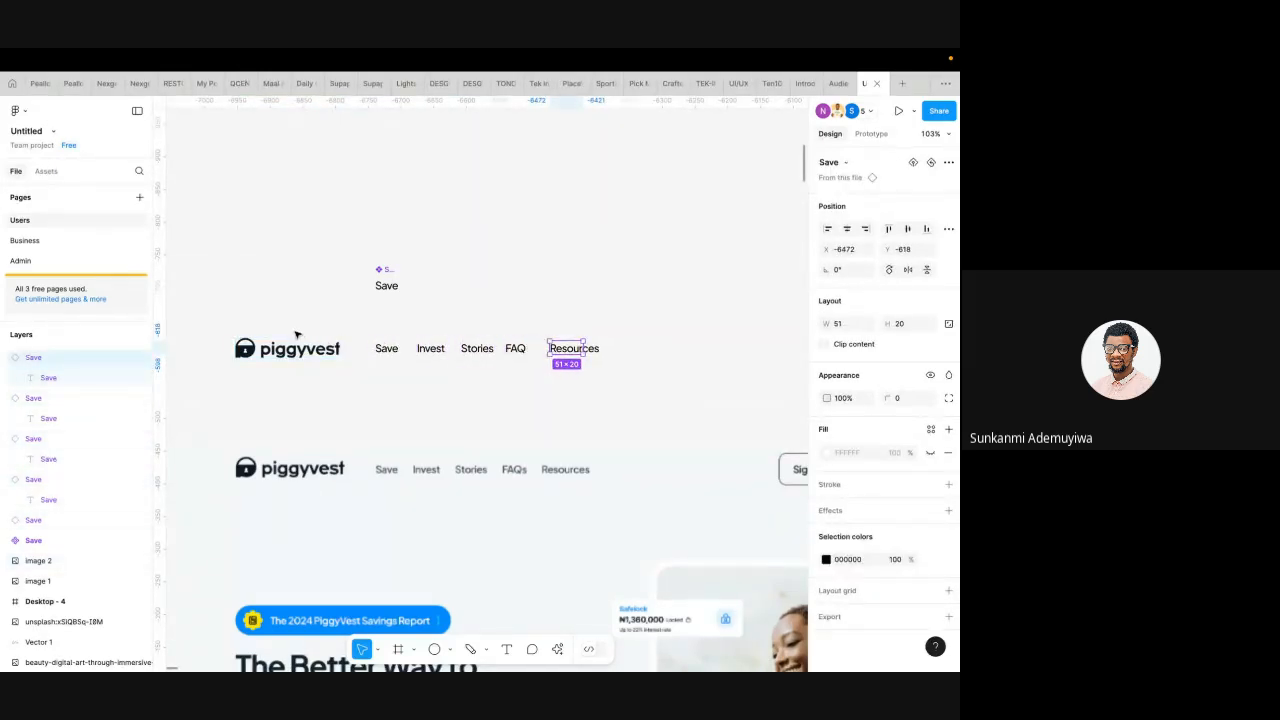
pyautogui.scroll(-2, 388, 368)
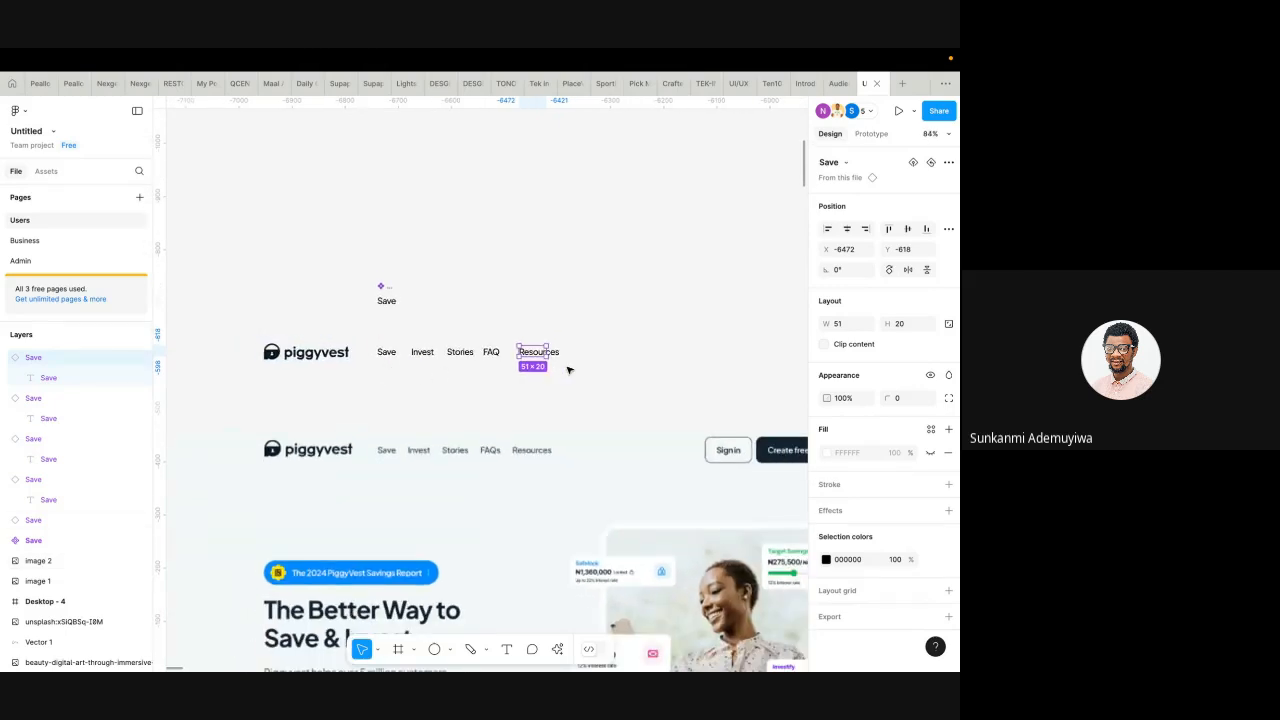
pyautogui.scroll(3, 568, 370)
pyautogui.scroll(-4, 568, 370)
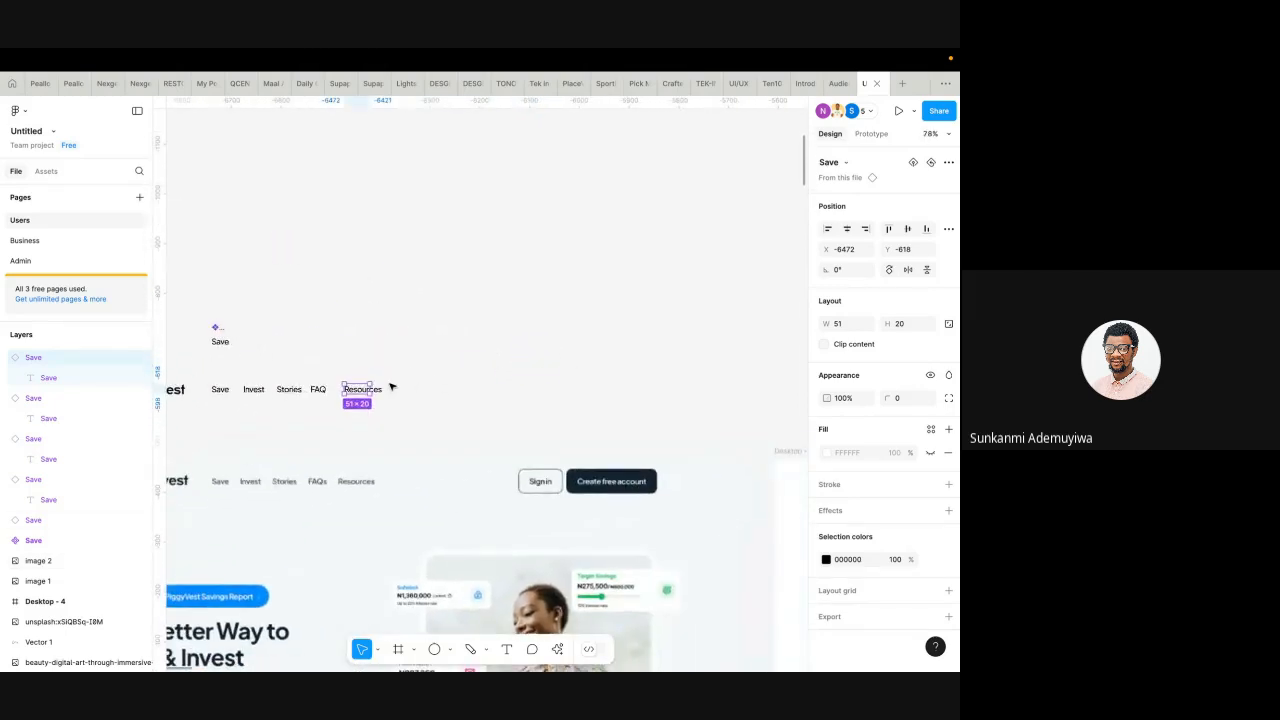
# - Wrap the "Save", "Invest", "Stories", "FAQ" and "Resources" links above the header capture in an auto layout frame
pyautogui.hscroll(-3, 330, 390)
pyautogui.moveTo(340, 406); pyautogui.dragTo(537, 457)
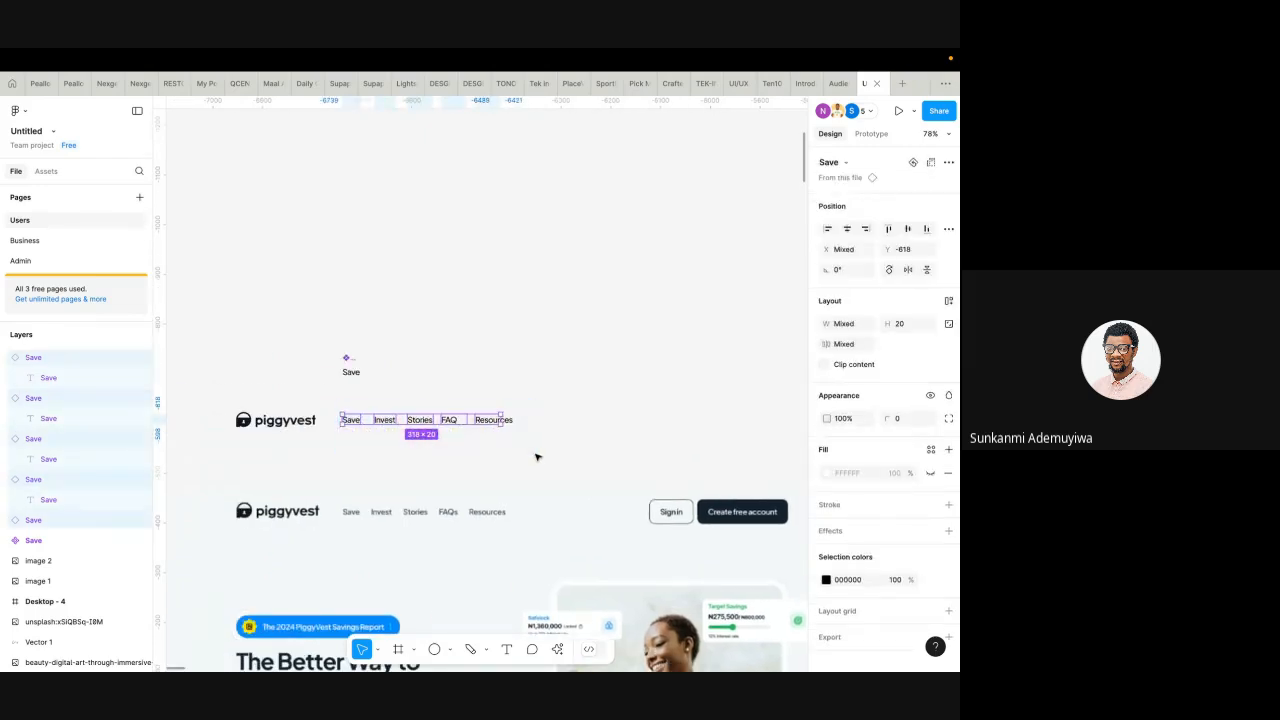
pyautogui.scroll(5, 437, 425)
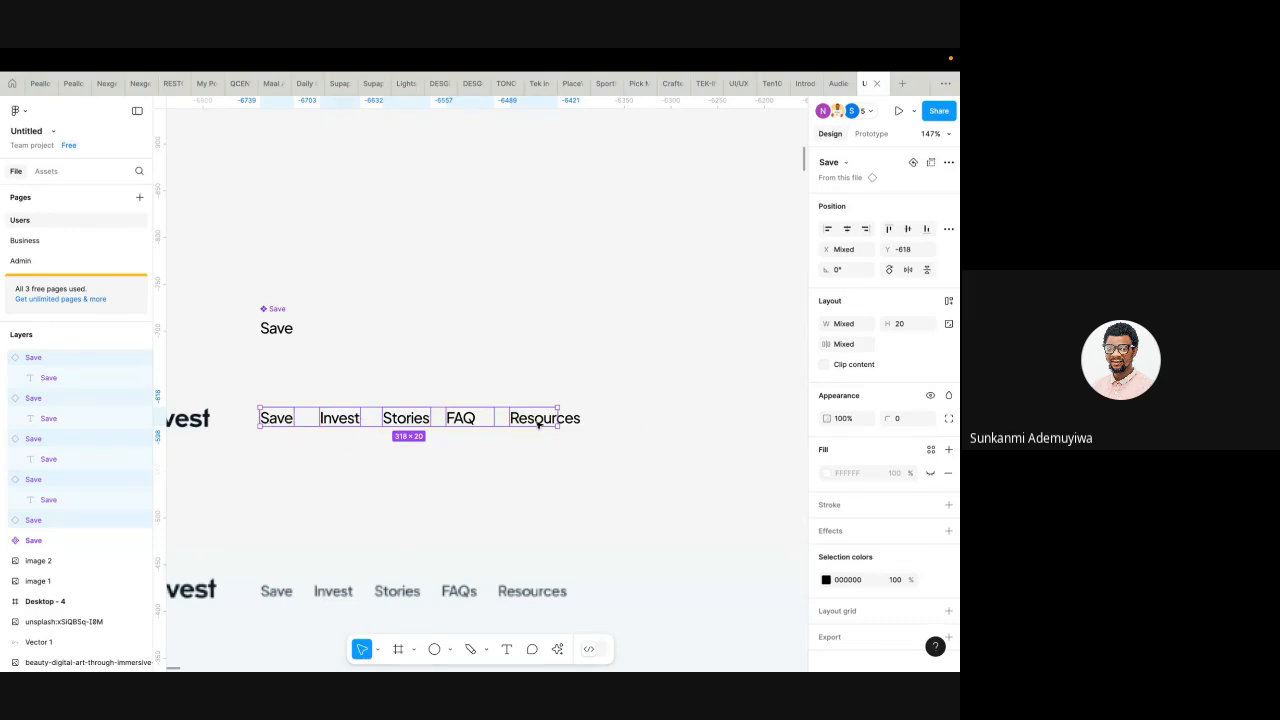
pyautogui.rightClick(399, 415)
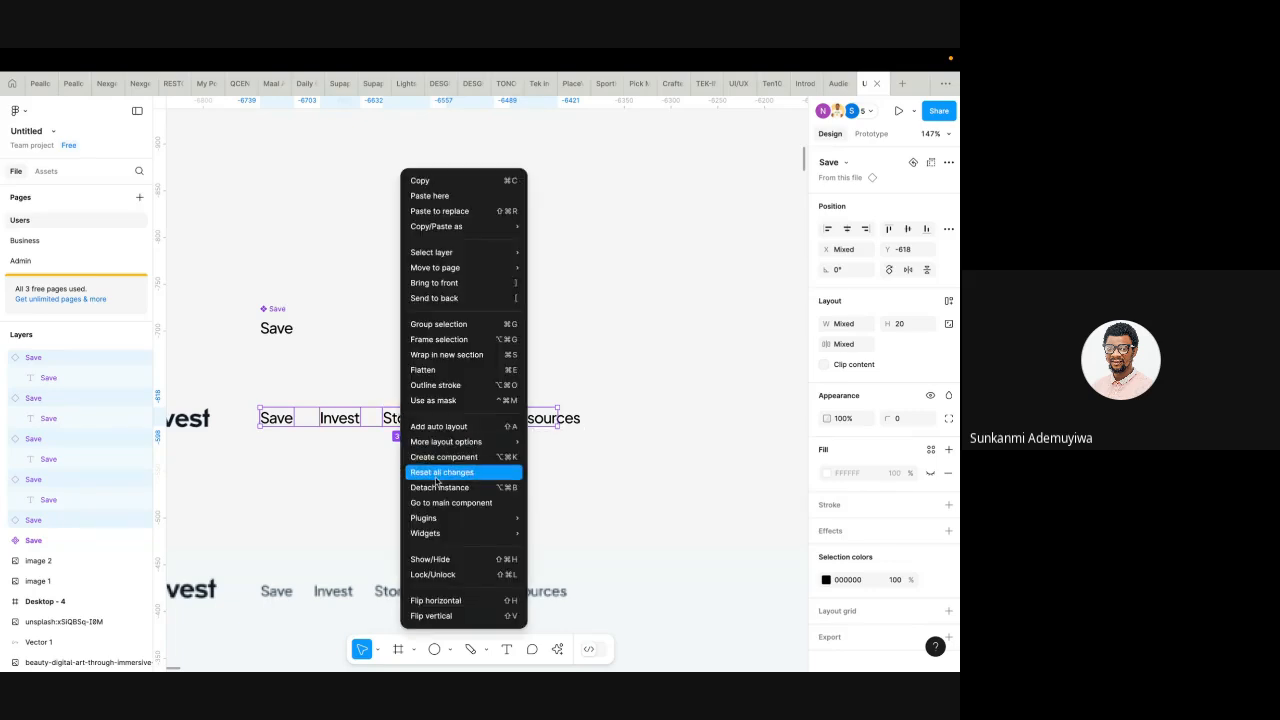
pyautogui.click(450, 428)
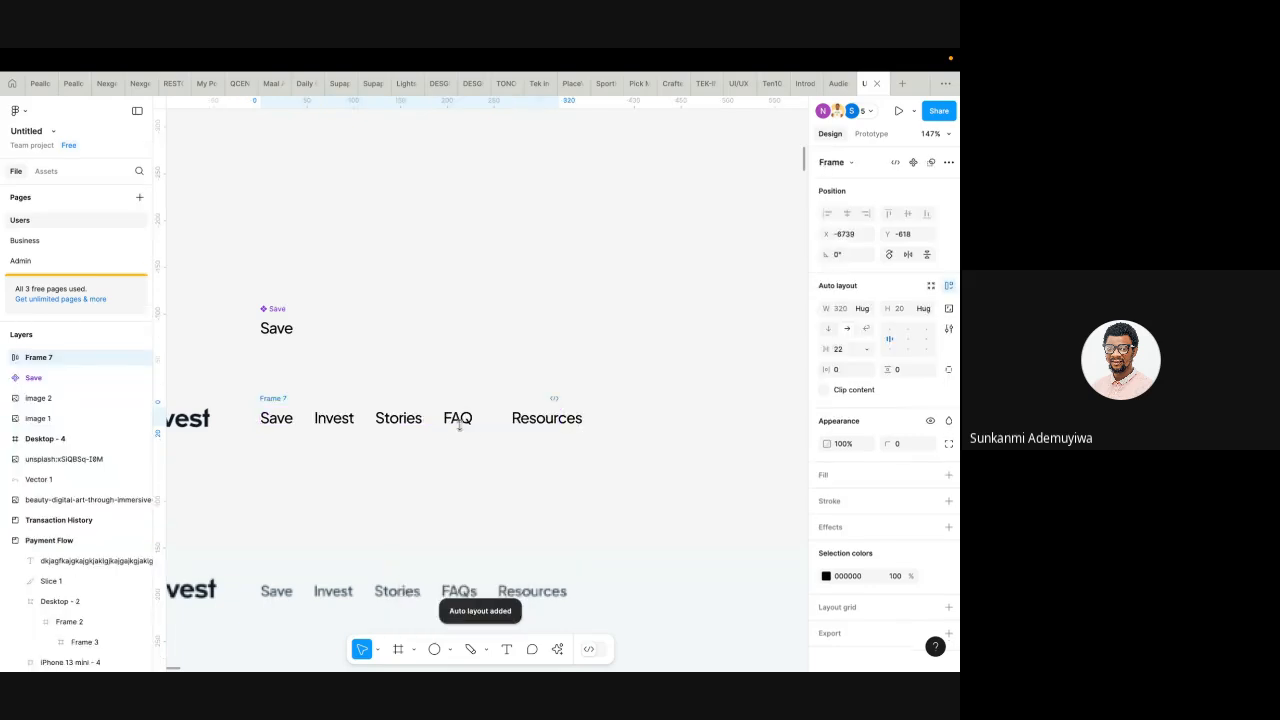
# - Set the width of all five link instances inside the new frame to Fill container
pyautogui.click(275, 420)
pyautogui.keyDown('shift'); pyautogui.click(330, 420); pyautogui.keyUp('shift')
pyautogui.keyDown('shift'); pyautogui.click(394, 422); pyautogui.keyUp('shift')
pyautogui.keyDown('shift'); pyautogui.click(467, 422); pyautogui.keyUp('shift')
pyautogui.keyDown('shift'); pyautogui.click(538, 421); pyautogui.keyUp('shift')
pyautogui.click(864, 324)
pyautogui.click(862, 341)
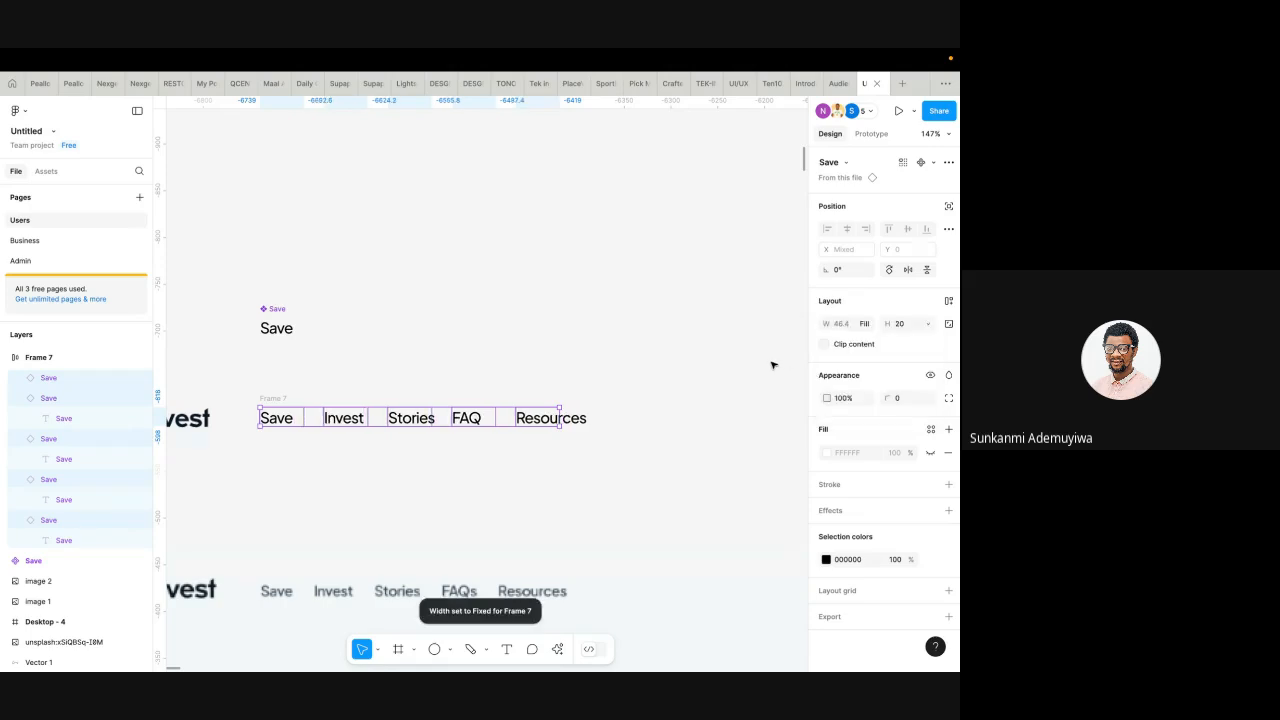
# - Set the link frame's width to Hug contents
pyautogui.doubleClick(543, 424)
pyautogui.click(354, 389)
pyautogui.click(284, 399)
pyautogui.click(866, 308)
pyautogui.click(866, 324)
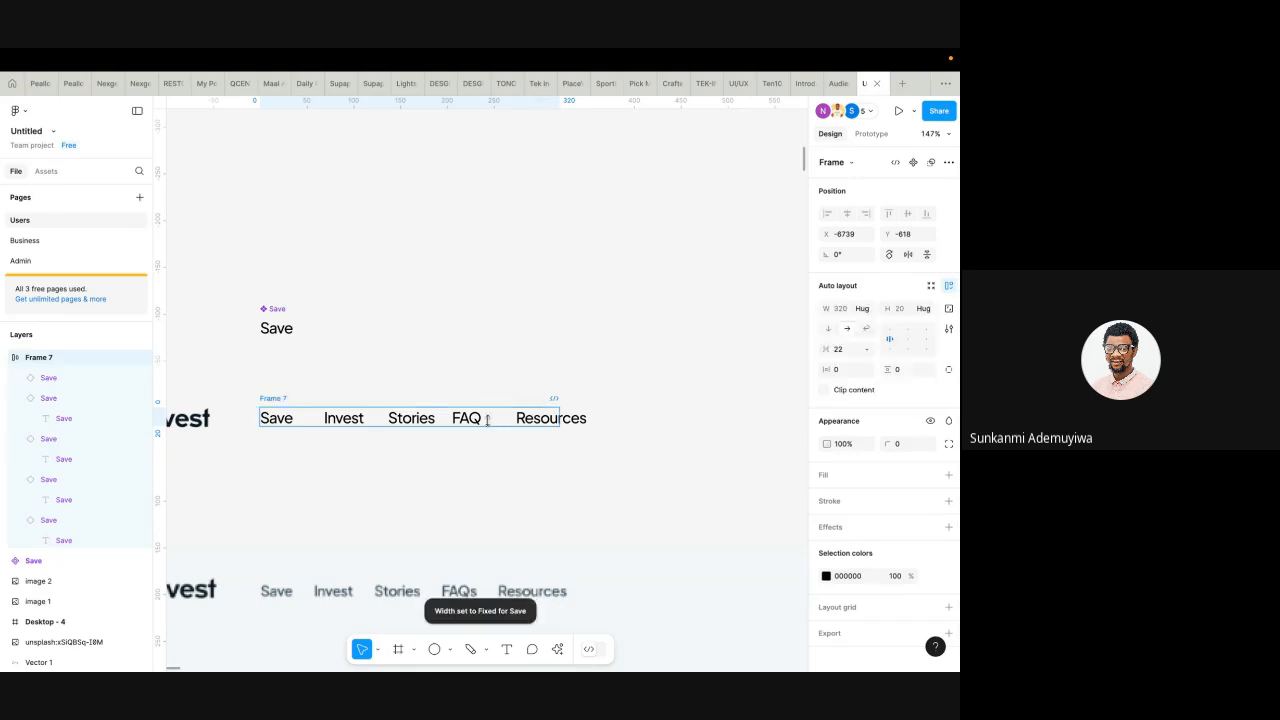
# - Widen the "Resources" instance to 74 and the "Stories" instance slightly so both fit their text
pyautogui.click(403, 483)
pyautogui.click(545, 425)
pyautogui.moveTo(561, 419); pyautogui.dragTo(588, 424)
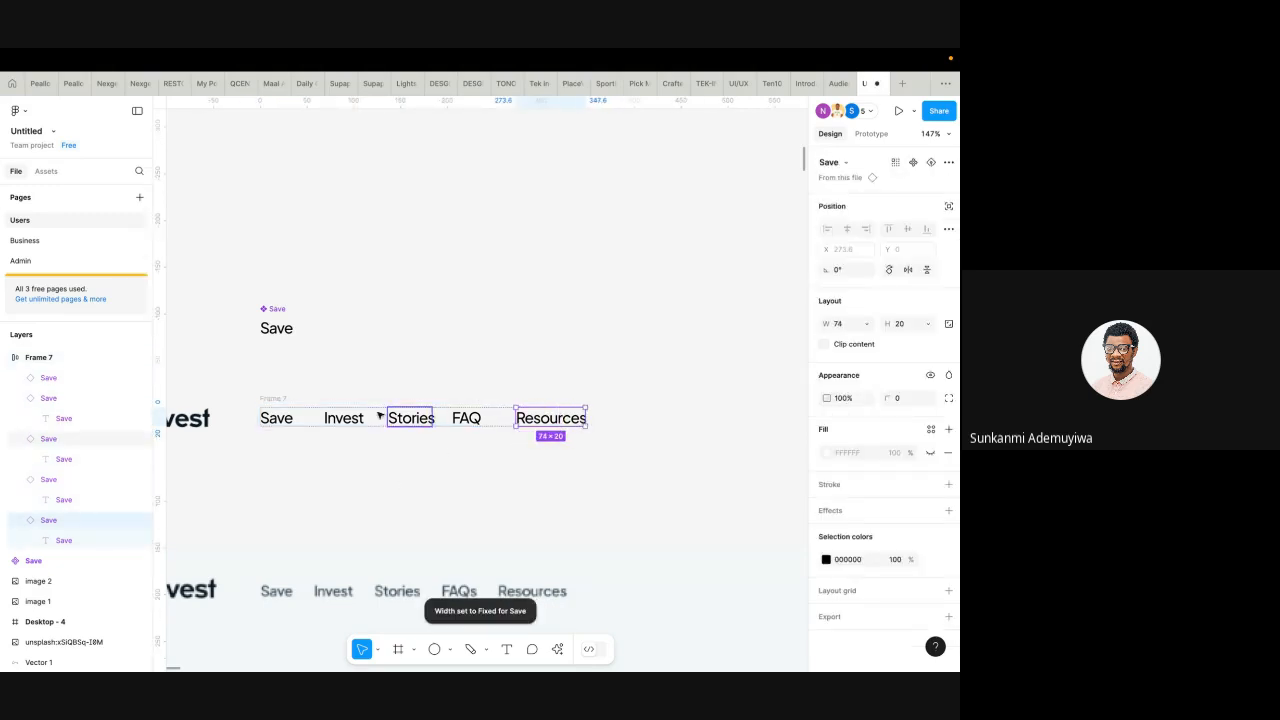
pyautogui.click(410, 418)
pyautogui.moveTo(437, 414); pyautogui.dragTo(442, 414)
# - Try a Fill container width on the "FAQ" instance and a change to the text layer in the main "Save" component
pyautogui.click(474, 418)
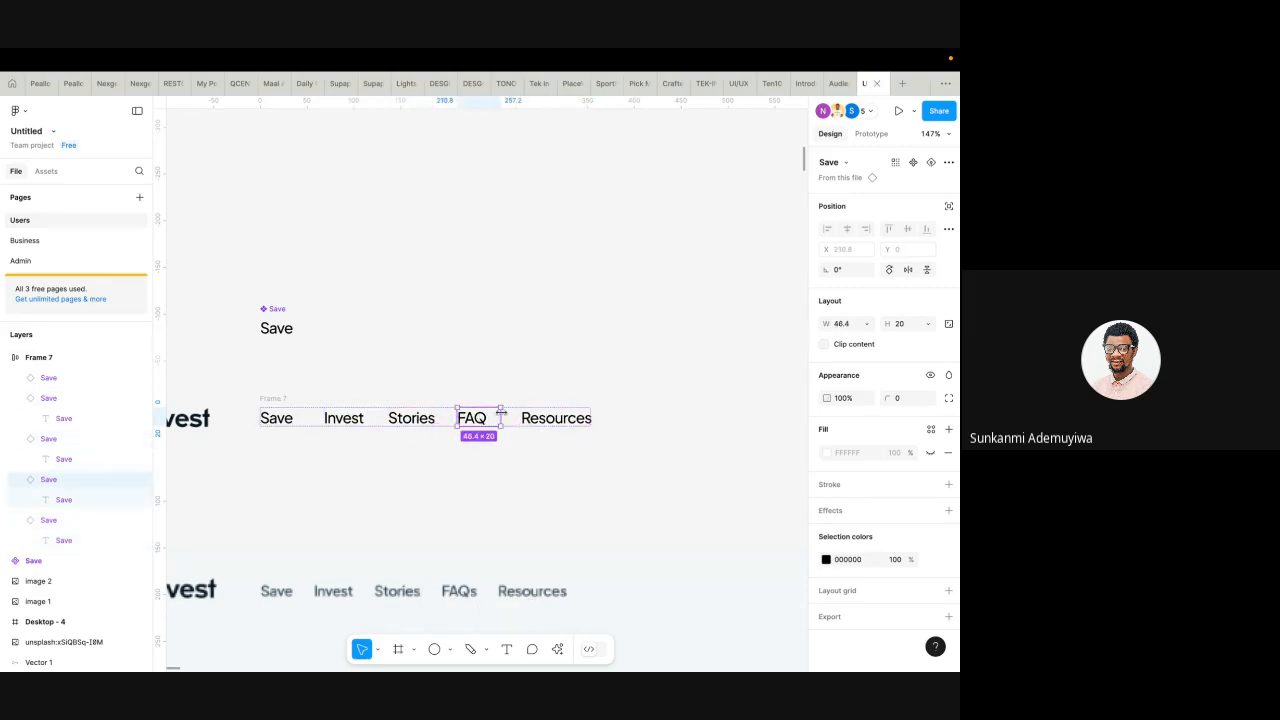
pyautogui.click(866, 323)
pyautogui.click(862, 339)
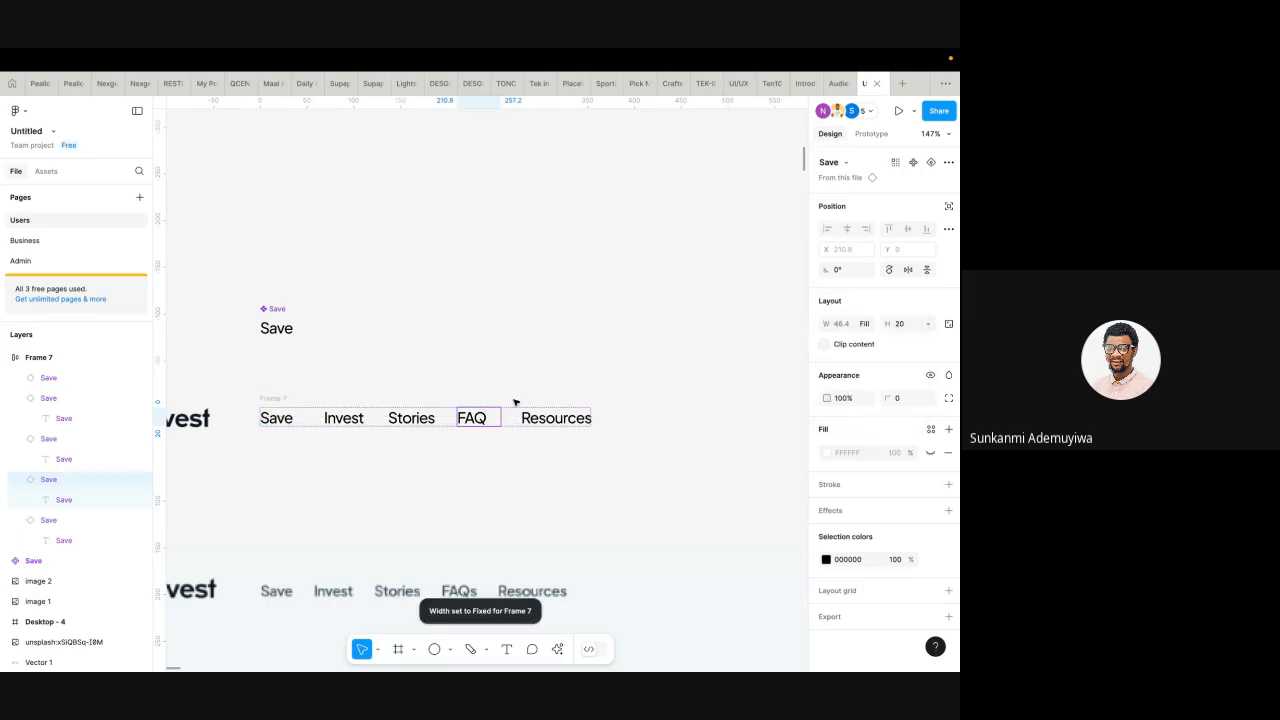
pyautogui.doubleClick(277, 328)
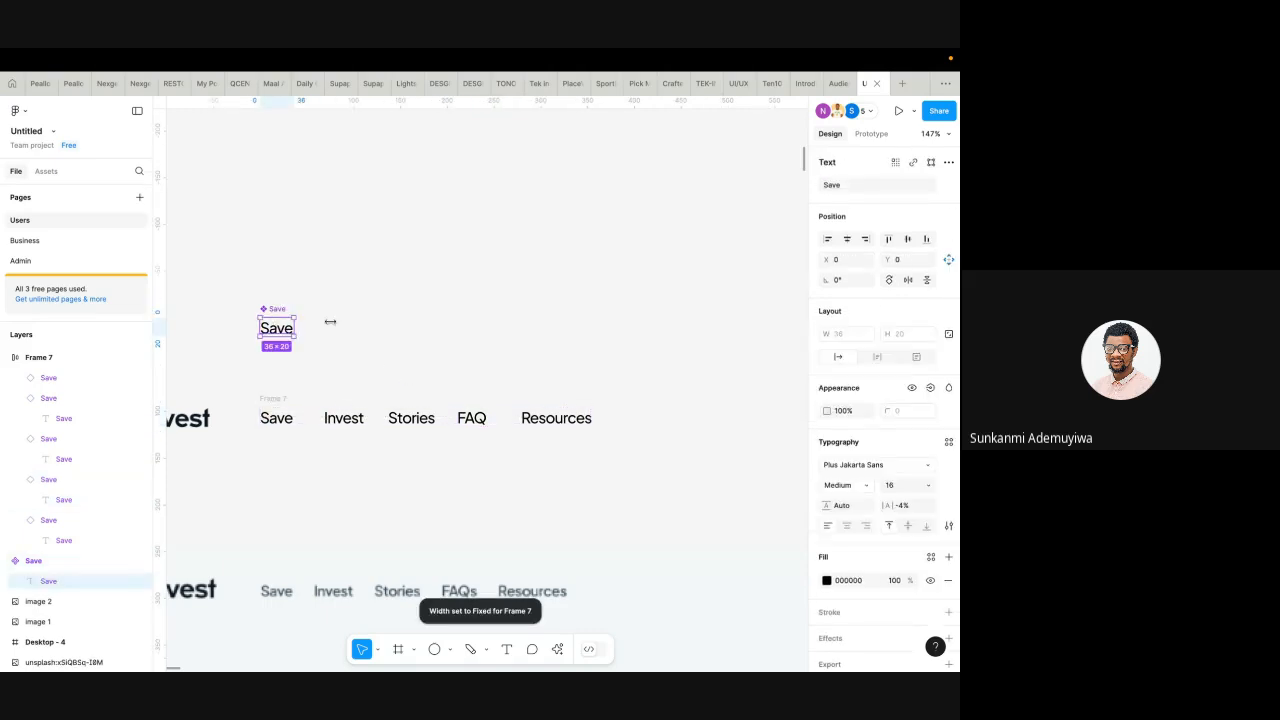
pyautogui.moveTo(278, 331)
pyautogui.mouseDown()
pyautogui.moveTo(396, 341)
pyautogui.moveTo(277, 329)
pyautogui.mouseUp()
pyautogui.click(284, 328)
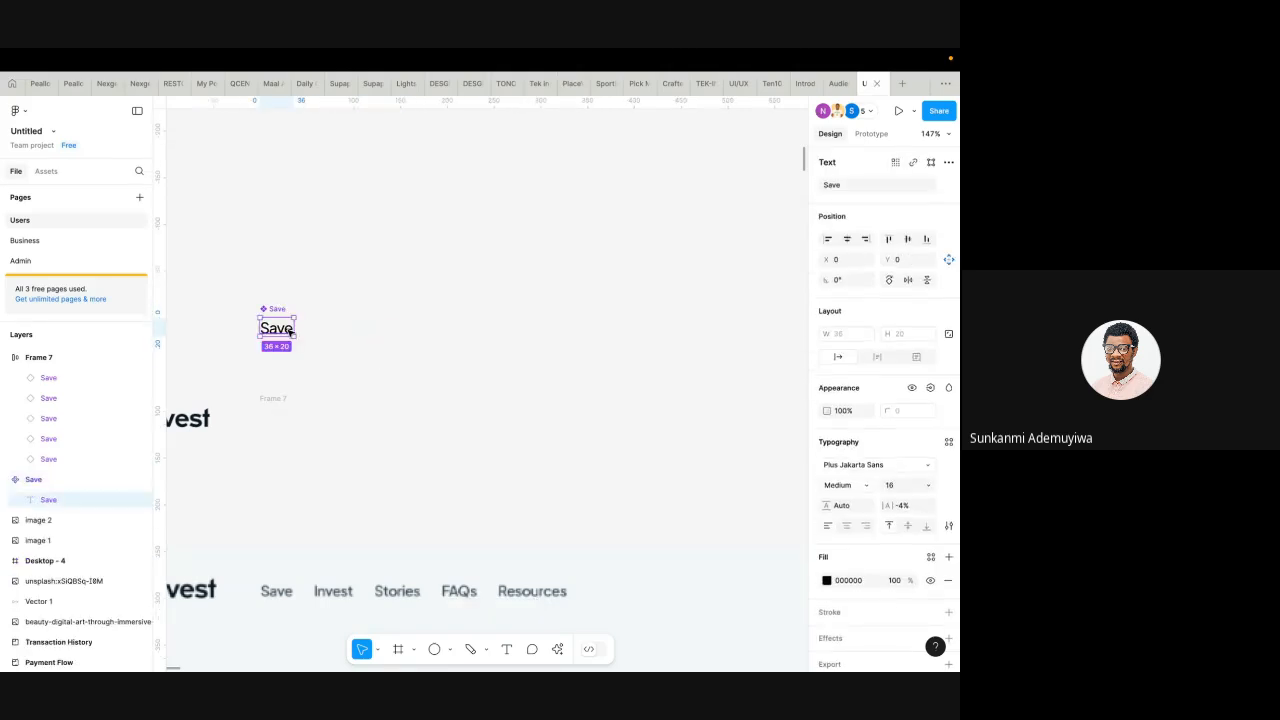
# - Narrow the "FAQ" instance to about 32 wide and check the "Resources", "Stories" and "Invest" instances
pyautogui.click(354, 421)
pyautogui.click(475, 418)
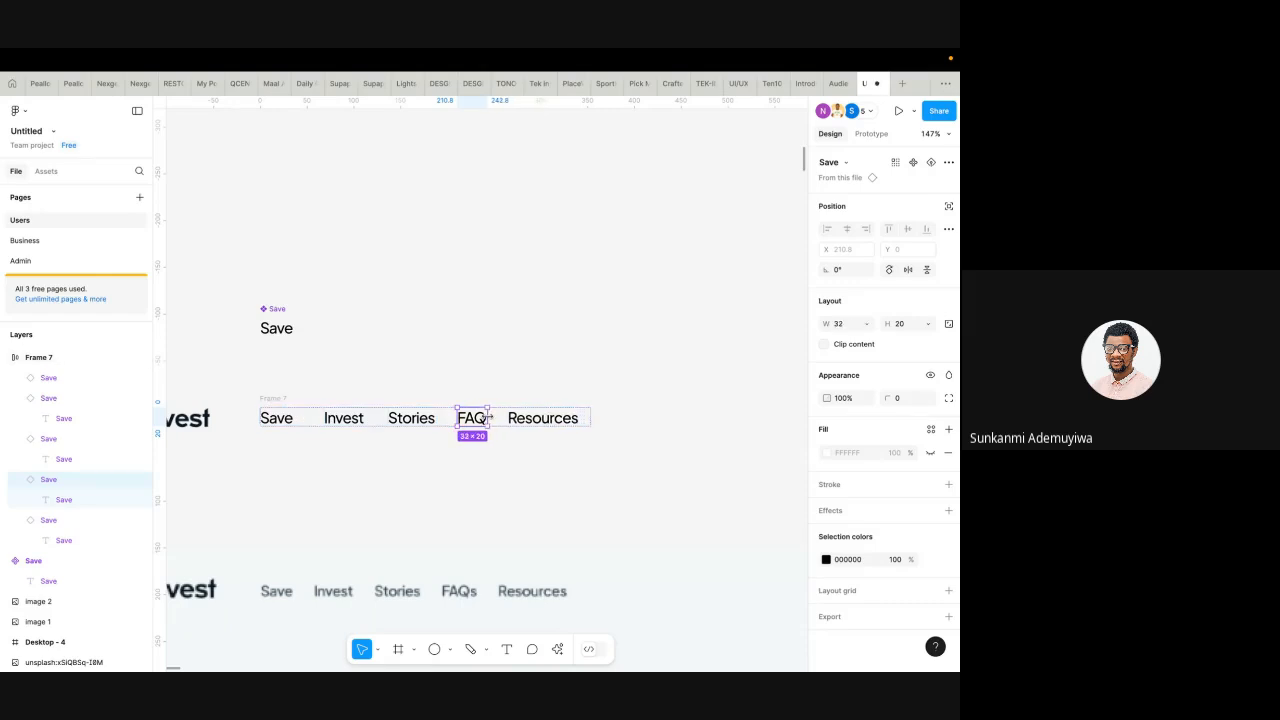
pyautogui.click(564, 419)
pyautogui.click(393, 420)
pyautogui.click(324, 421)
# - Narrow the "Save" instance to fit its text and the "Invest" instance to 42 wide
pyautogui.click(305, 417)
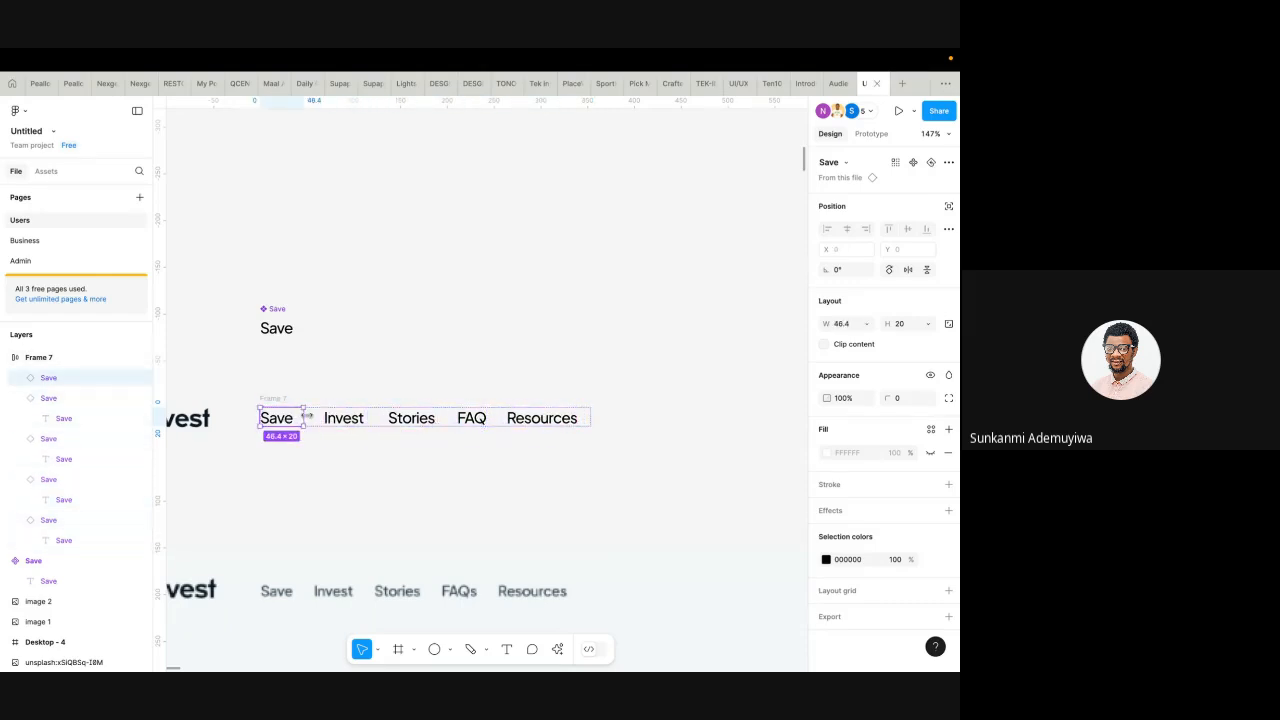
pyautogui.moveTo(299, 415); pyautogui.dragTo(292, 416)
pyautogui.click(337, 419)
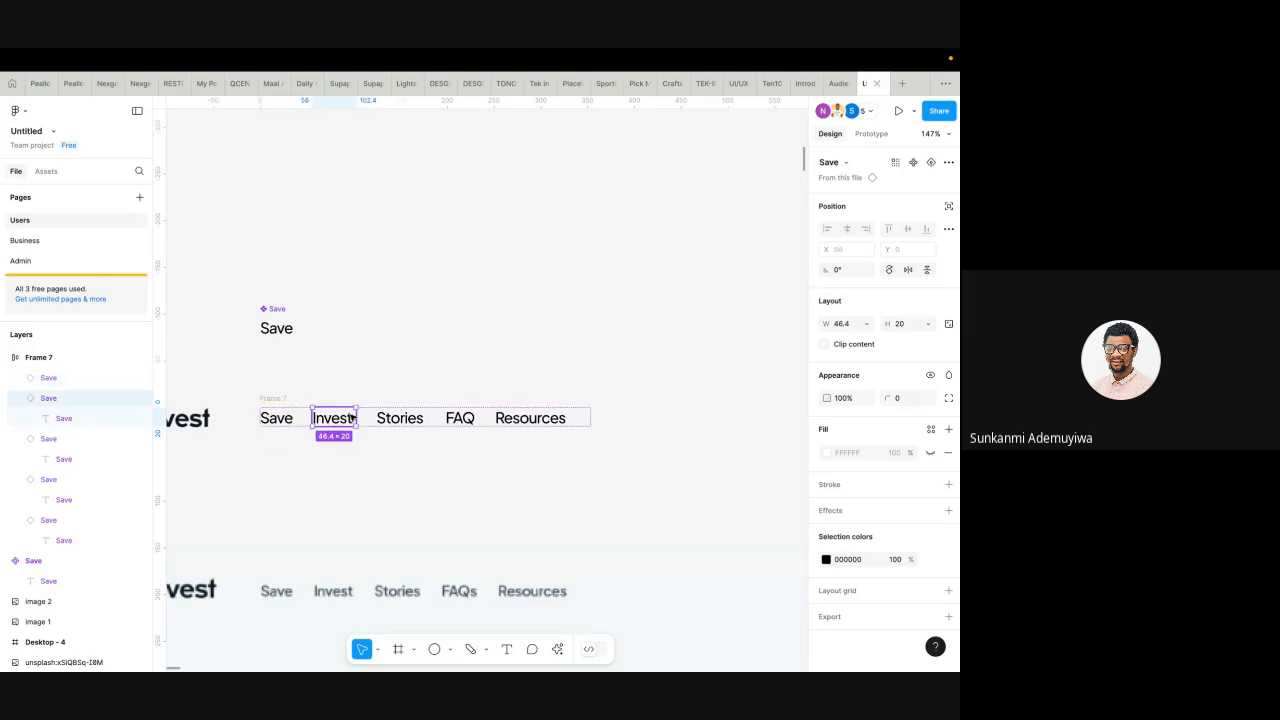
pyautogui.moveTo(352, 418); pyautogui.dragTo(346, 418)
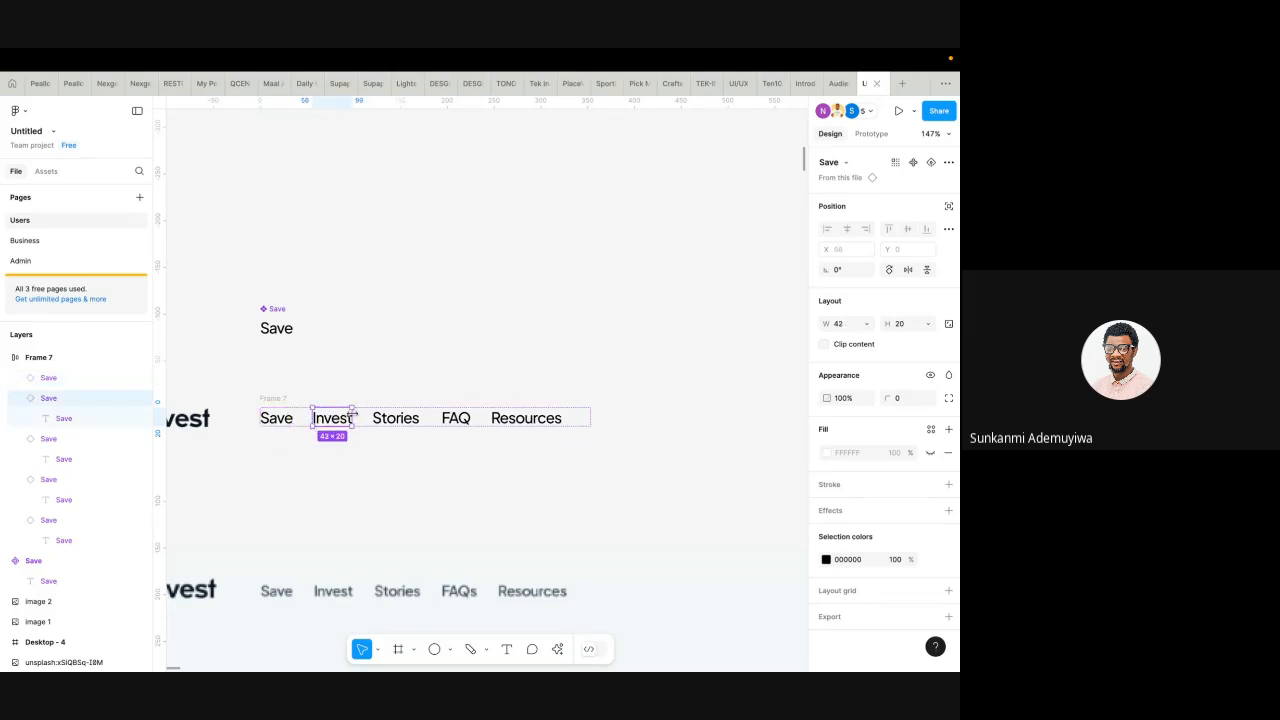
# - Move the link frame slightly away from the logo to X -6721, keeping Y -618
pyautogui.scroll(-5, 445, 423)
pyautogui.click(443, 458)
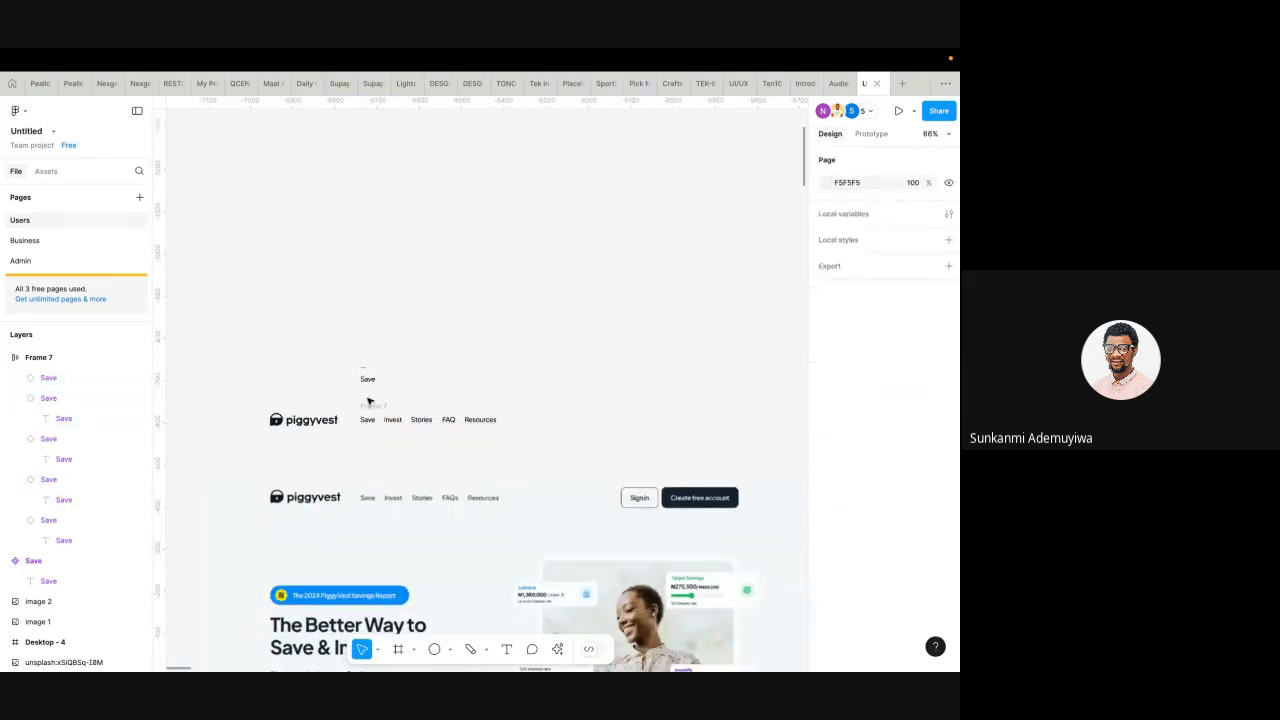
pyautogui.moveTo(384, 416)
pyautogui.mouseDown()
pyautogui.moveTo(480, 334)
pyautogui.moveTo(406, 426)
pyautogui.moveTo(390, 412)
pyautogui.mouseUp()
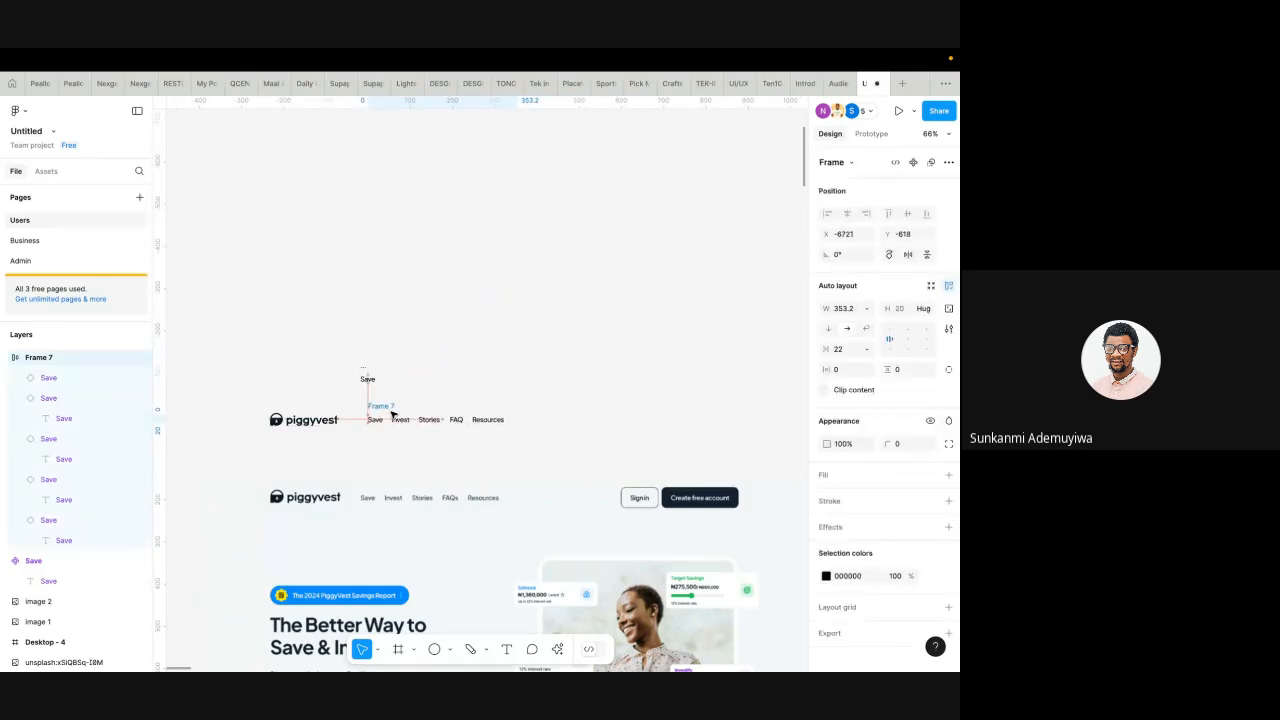
# - Add a "Sign in" text layer to the right of the links, above the captured buttons
pyautogui.keyDown('ctrl'); pyautogui.scroll(3, 390, 412); pyautogui.keyUp('ctrl')
pyautogui.keyDown('ctrl'); pyautogui.scroll(-1, 390, 412); pyautogui.keyUp('ctrl')
pyautogui.hscroll(5, 390, 412)
pyautogui.click(366, 404)
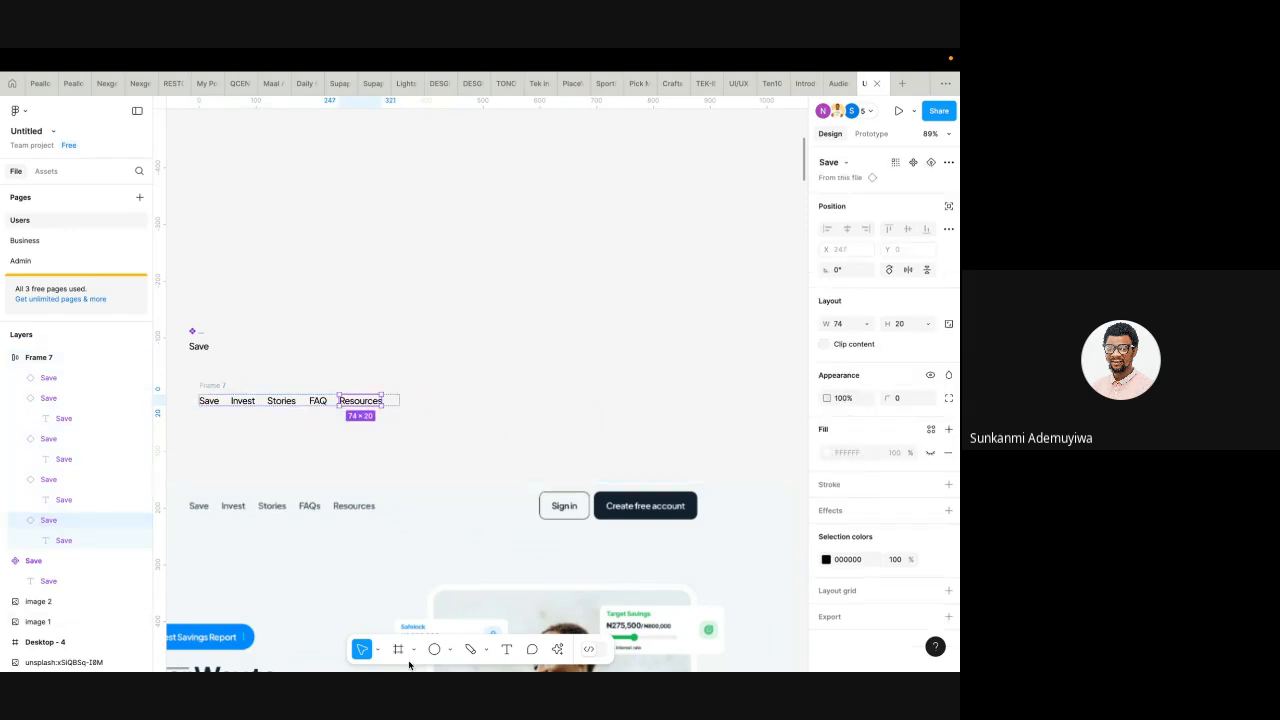
pyautogui.click(507, 649)
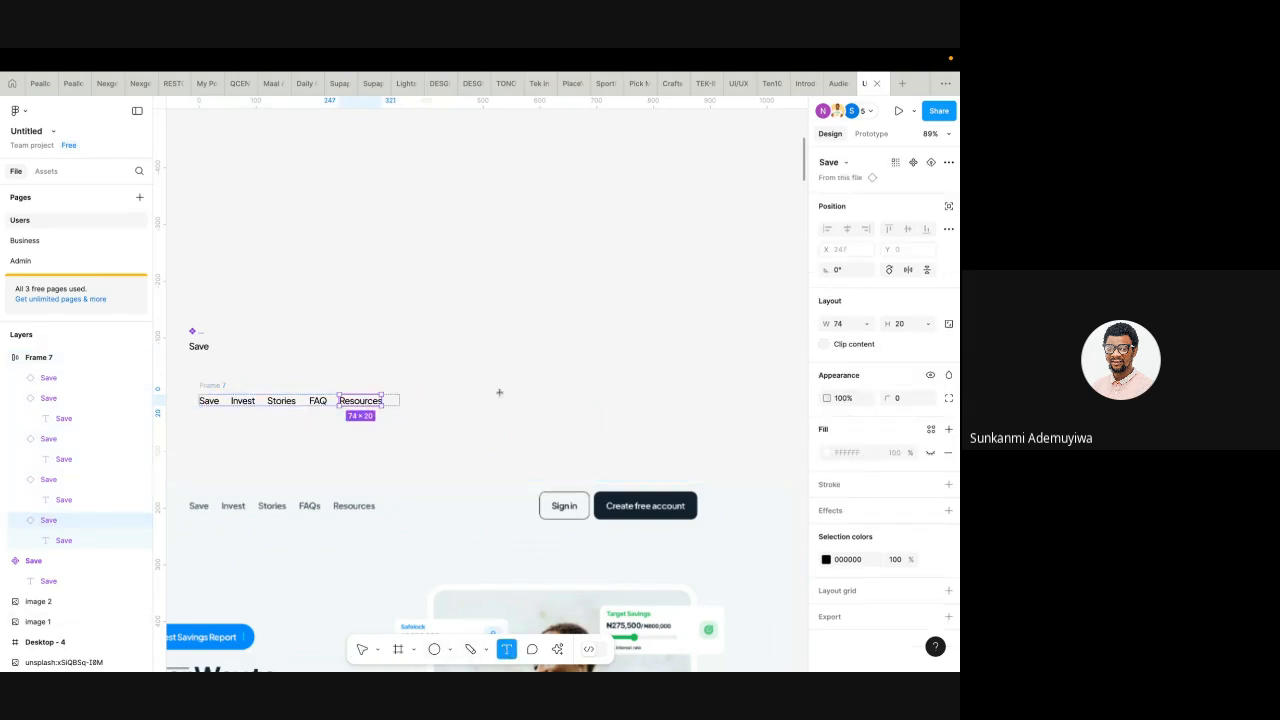
pyautogui.click(500, 392)
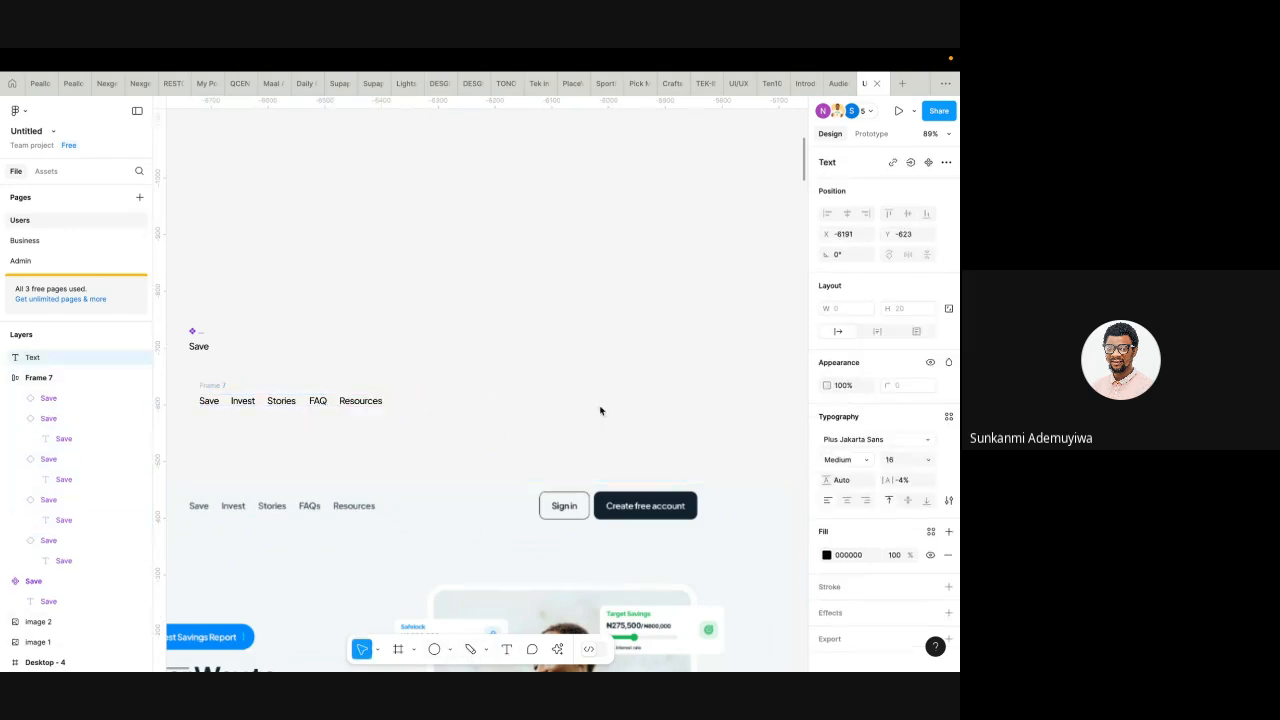
pyautogui.write('Si')
pyautogui.press('Escape')
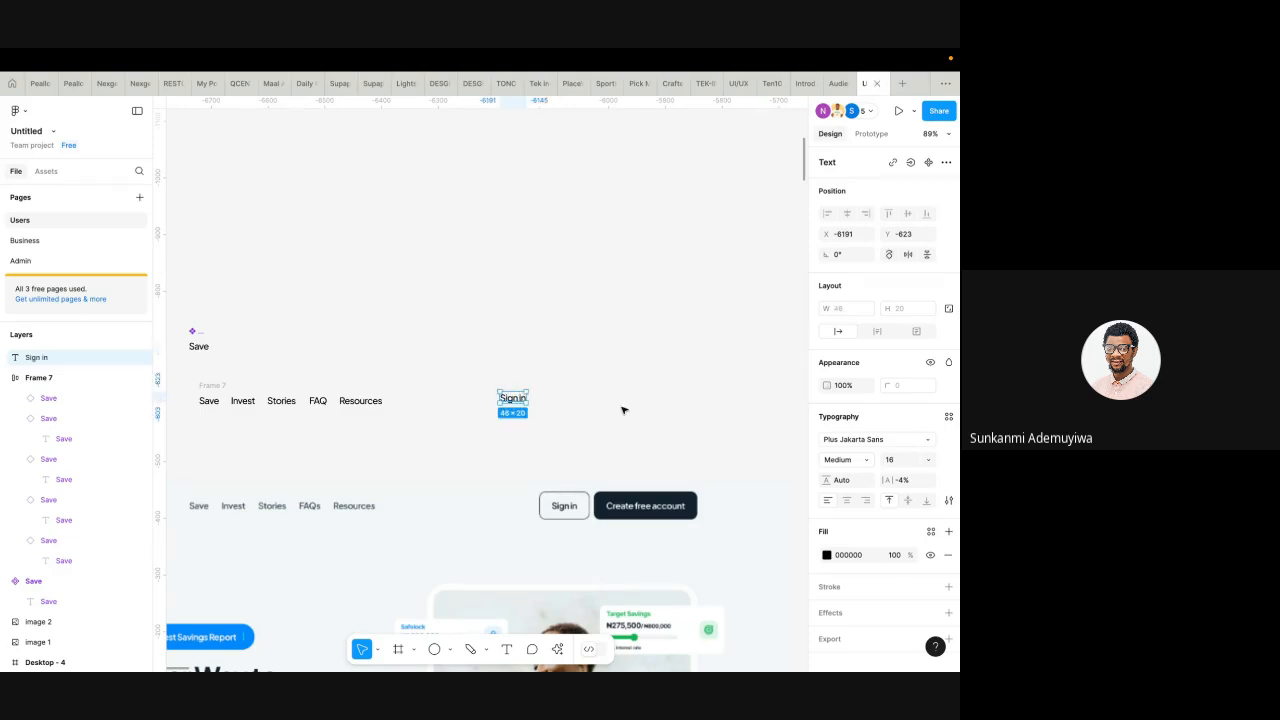
# - Wrap the "Sign in" text in an auto layout frame and give it a 1 px black inside stroke
pyautogui.scroll(5, 497, 423)
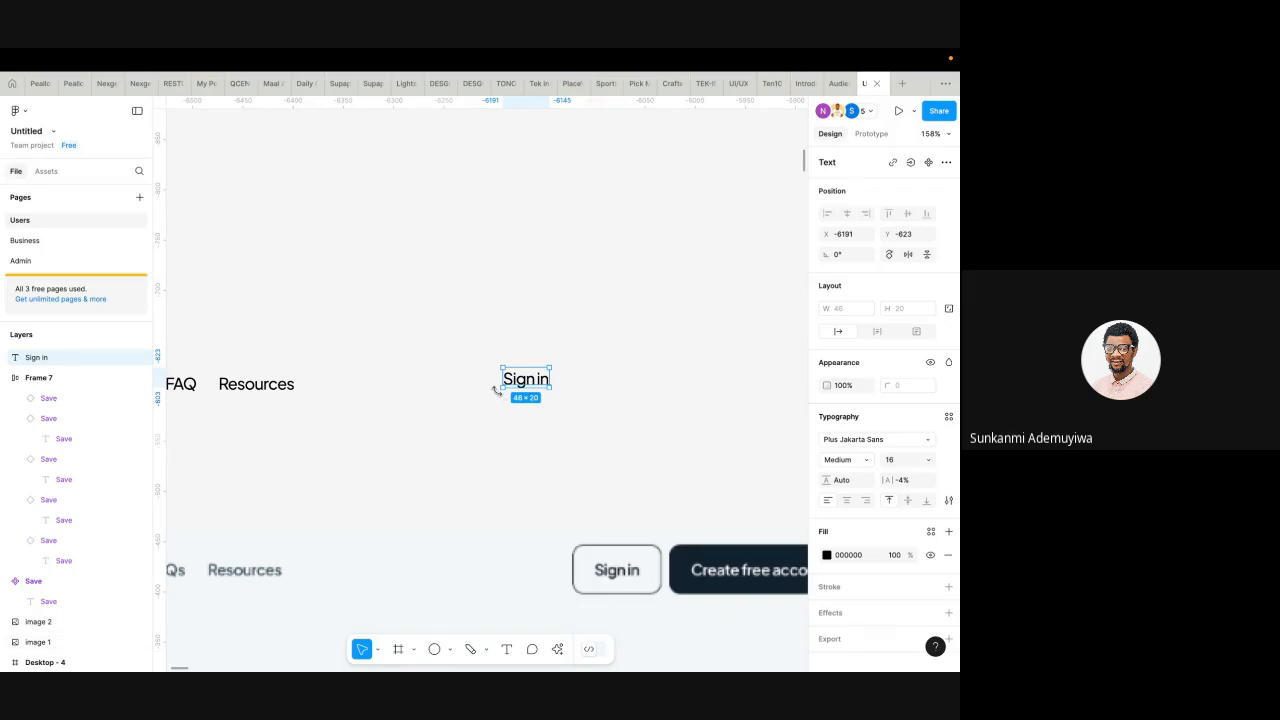
pyautogui.hotkey('shift', 'a')
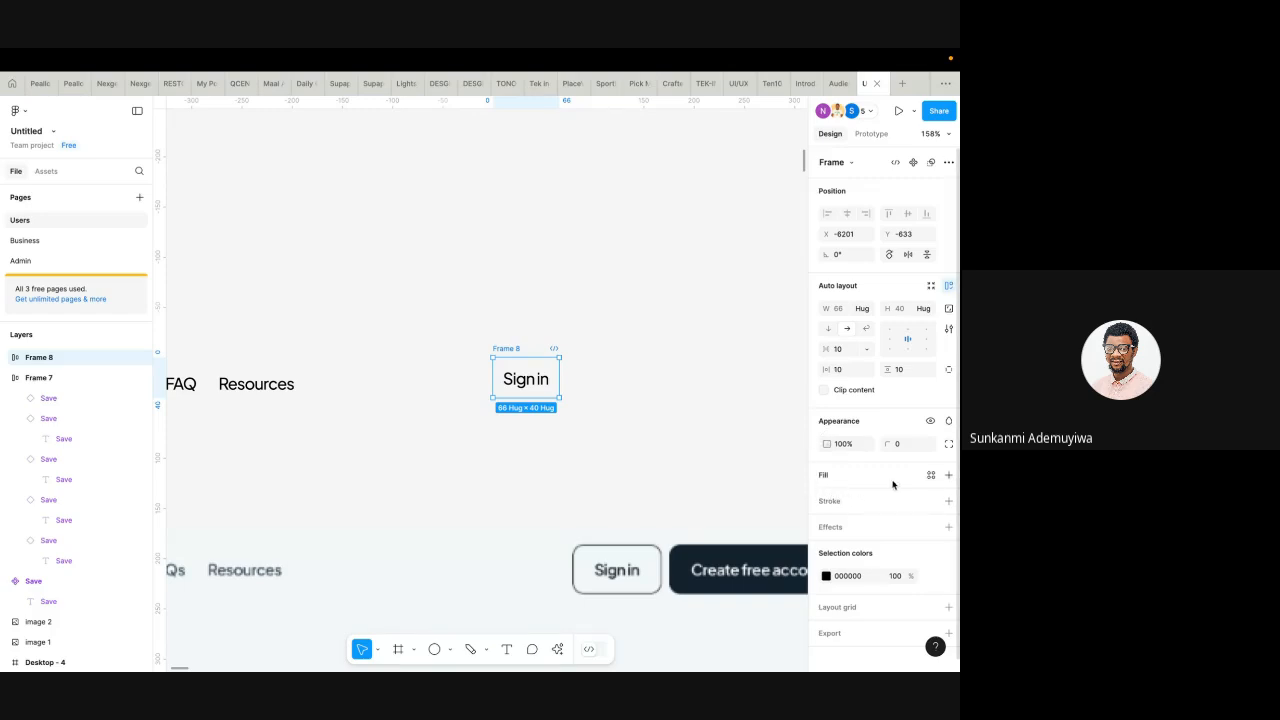
pyautogui.click(949, 503)
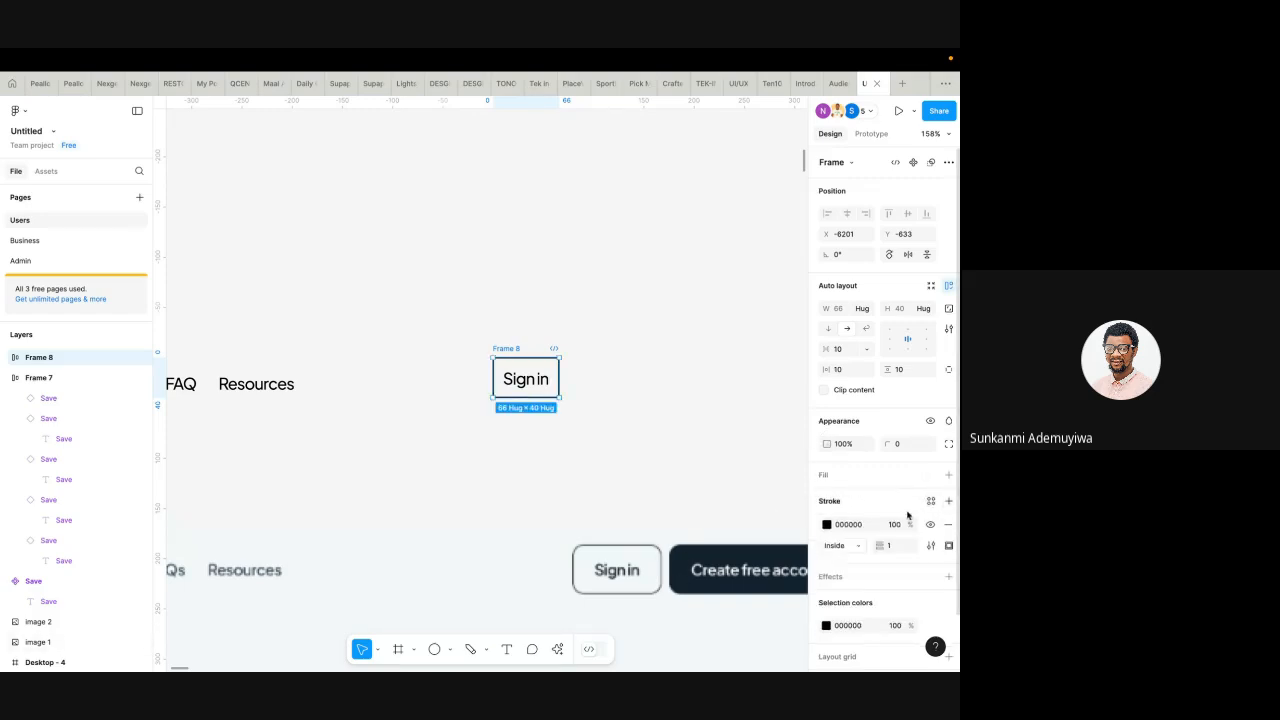
# - Try corner radii of 16 and 8 on the "Sign in" button and settle on 10
pyautogui.click(899, 444)
pyautogui.write('16')
pyautogui.press('Return')
pyautogui.click(910, 446)
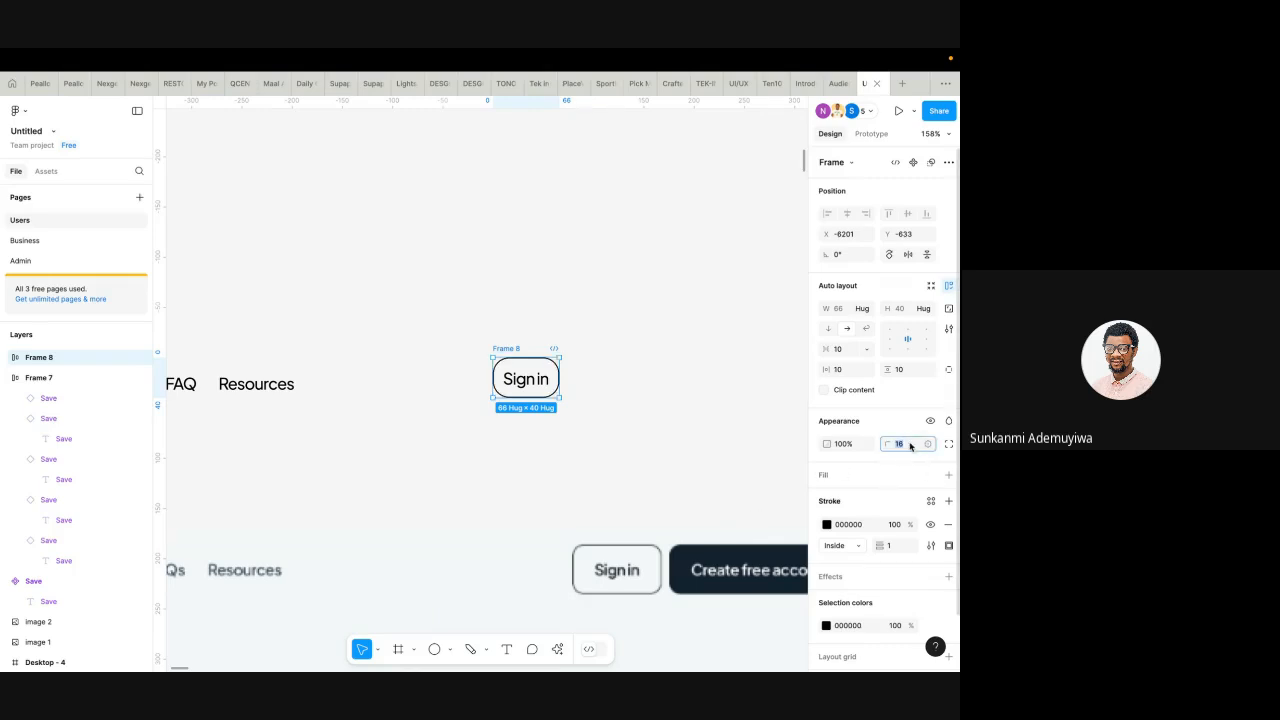
pyautogui.write('8')
pyautogui.press('Return')
pyautogui.click(910, 446)
pyautogui.press('Return')
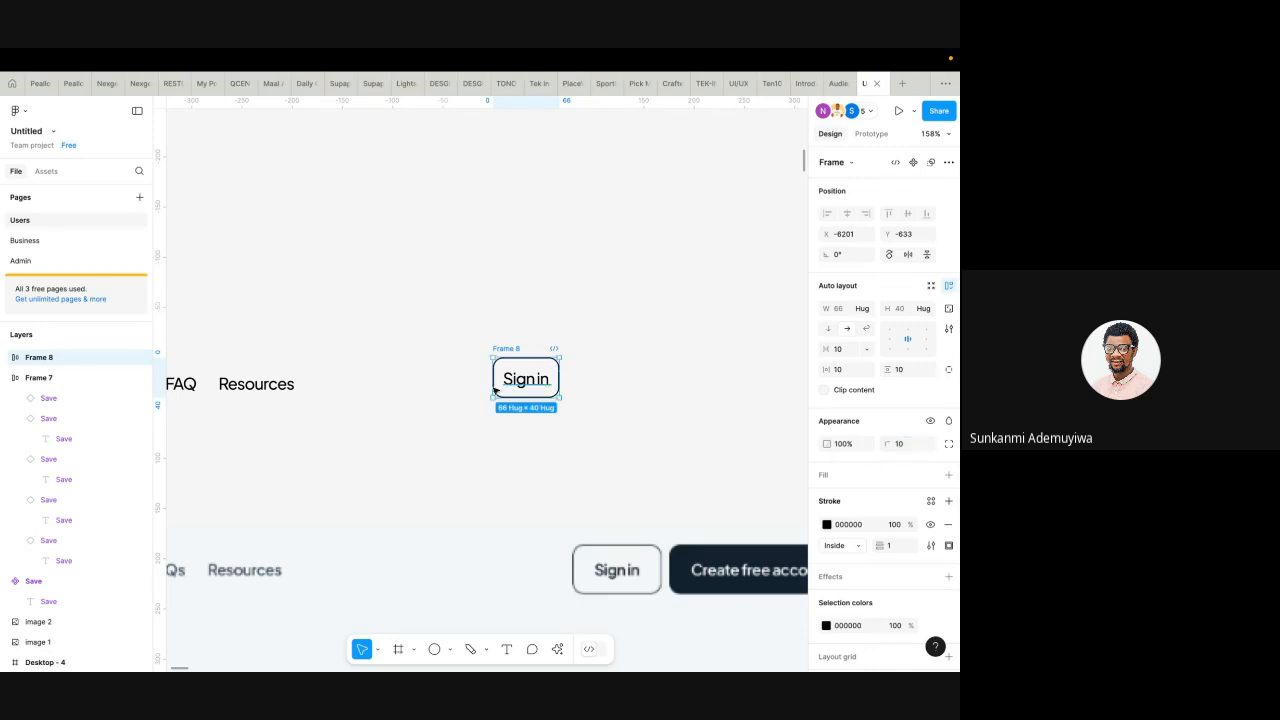
# - Try a corner radius of 12 on the "Sign in" button, compare it with the capture, and set it back to 10
pyautogui.scroll(-3, 495, 393)
pyautogui.scroll(4, 495, 393)
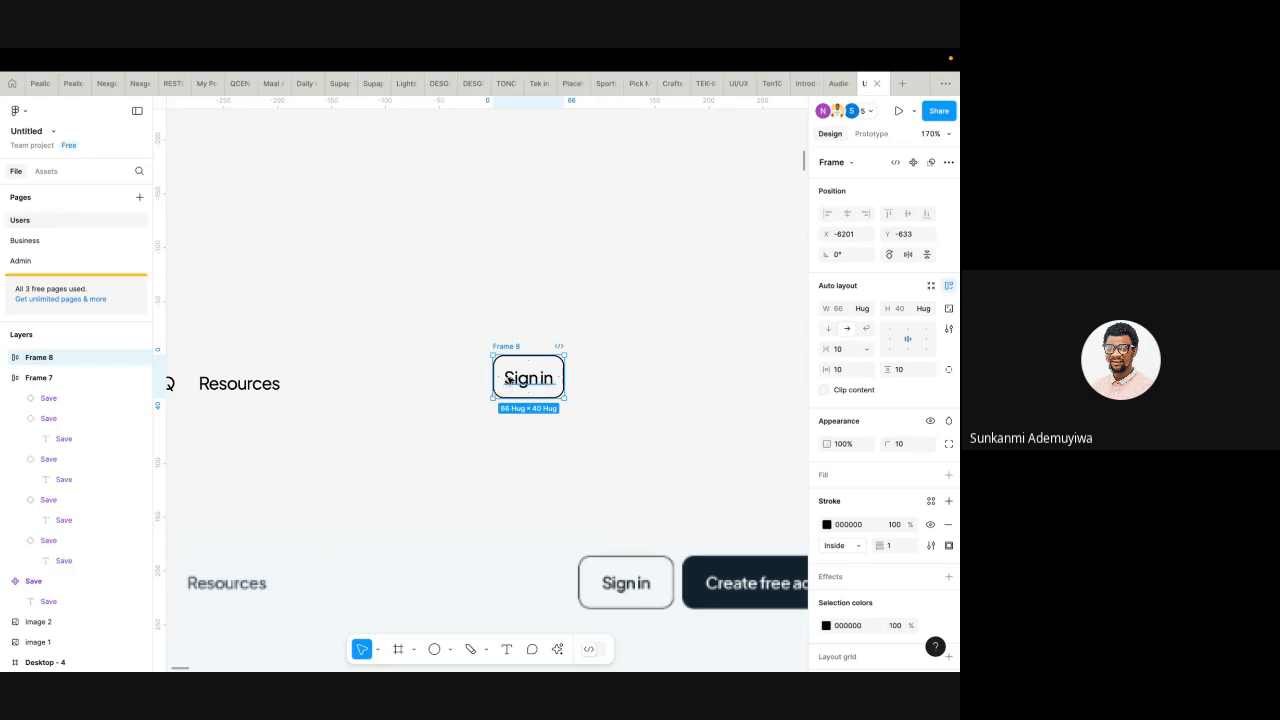
pyautogui.scroll(3, 507, 381)
pyautogui.click(908, 448)
pyautogui.write('12')
pyautogui.press('Return')
pyautogui.scroll(-5, 654, 534)
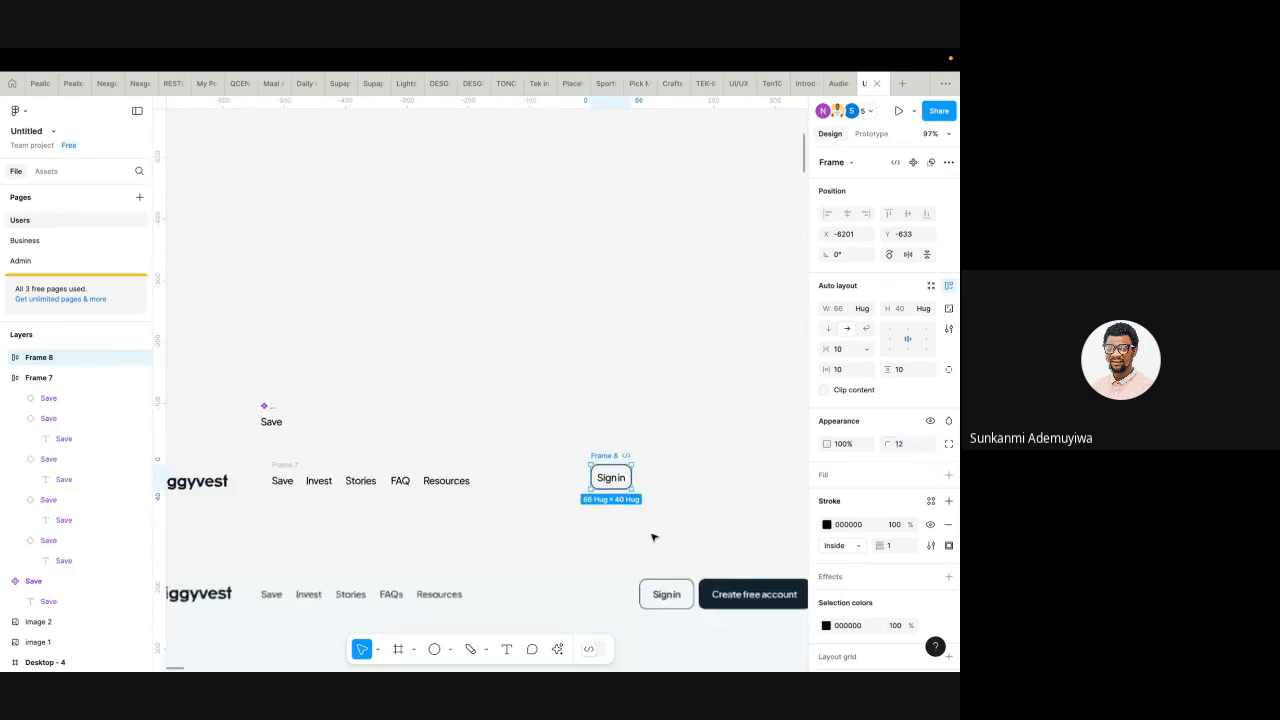
pyautogui.click(908, 444)
pyautogui.press('Return')
pyautogui.scroll(3, 556, 442)
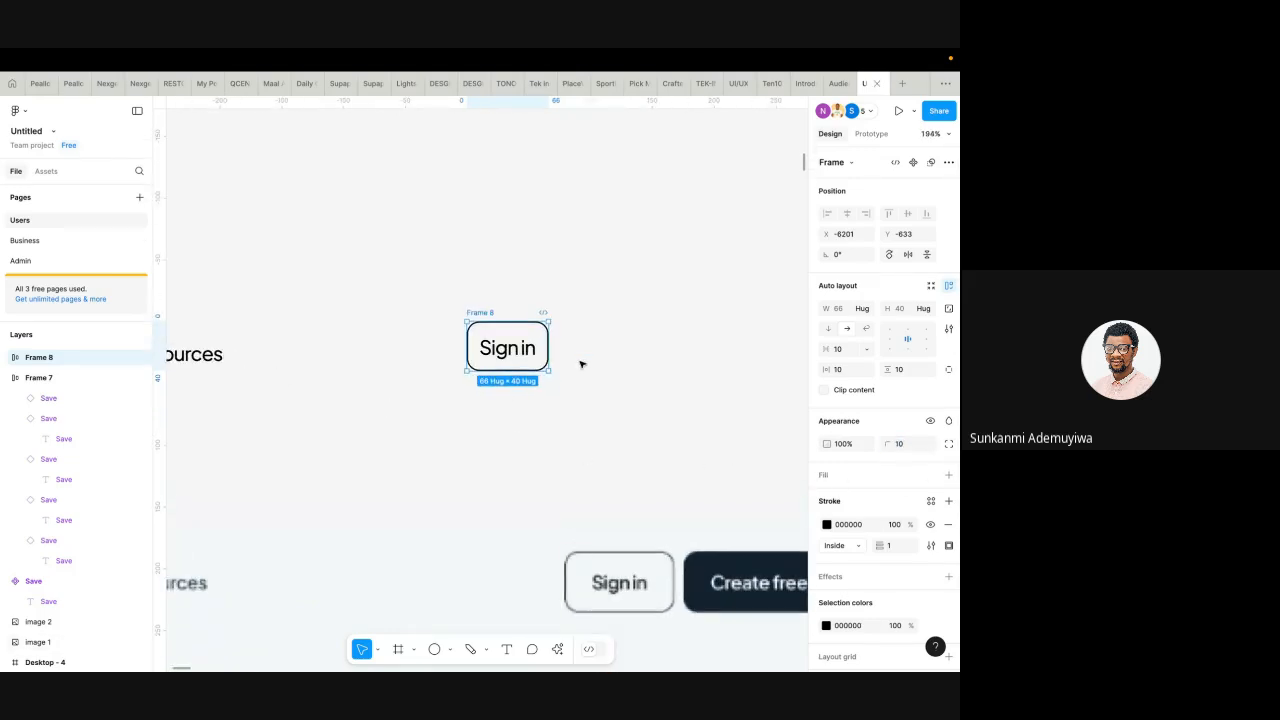
# - Try a horizontal padding of 20 on the "Sign in" button and settle on 16
pyautogui.click(842, 348)
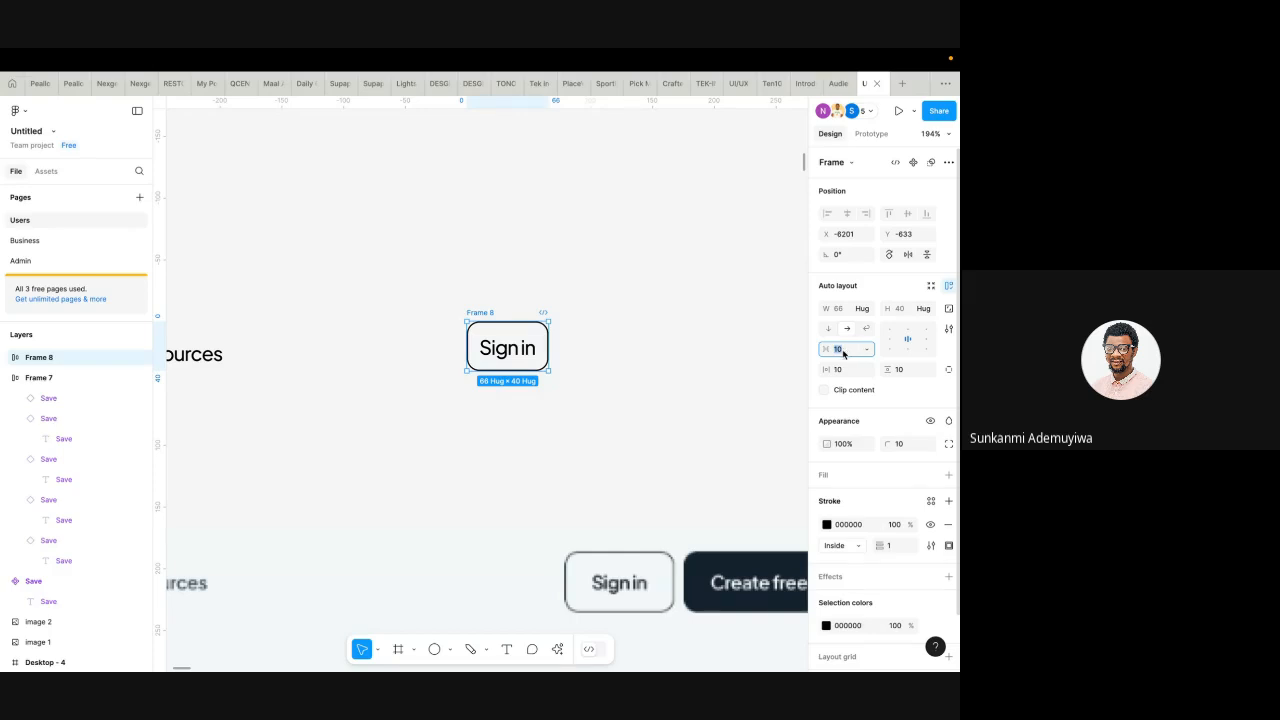
pyautogui.click(845, 368)
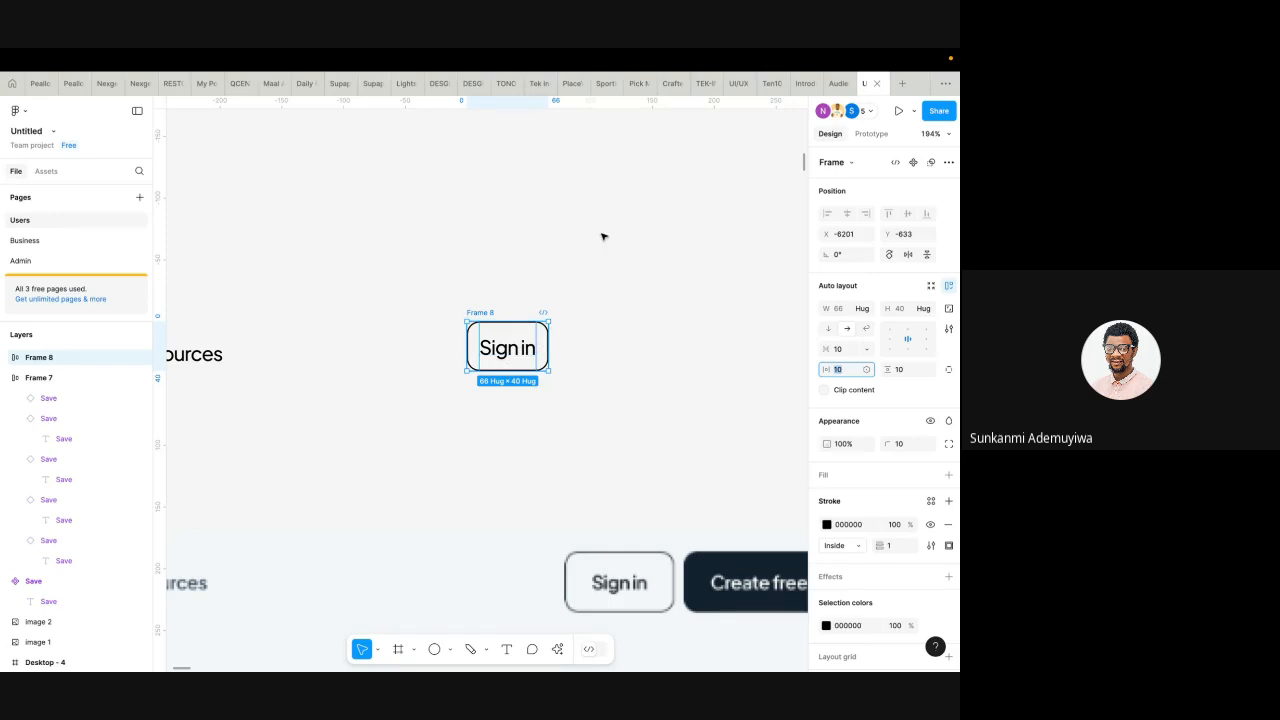
pyautogui.scroll(-5, 510, 437)
pyautogui.scroll(-2, 510, 437)
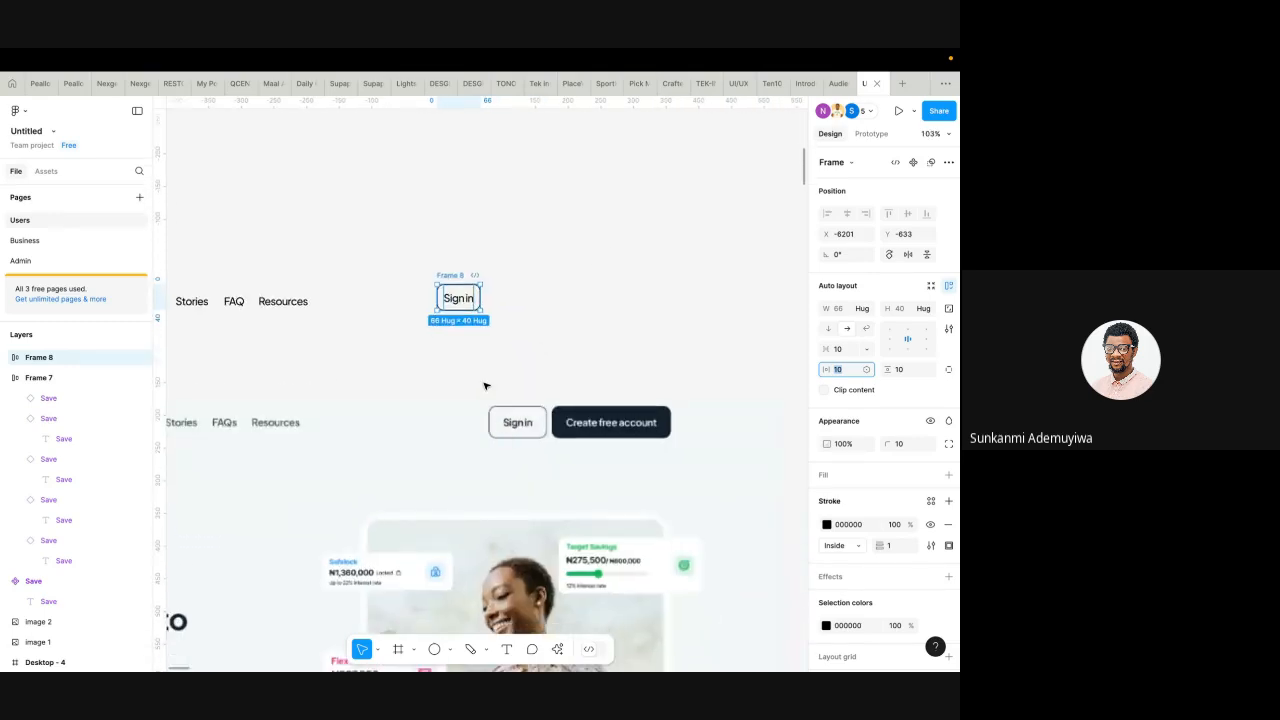
pyautogui.scroll(3, 484, 384)
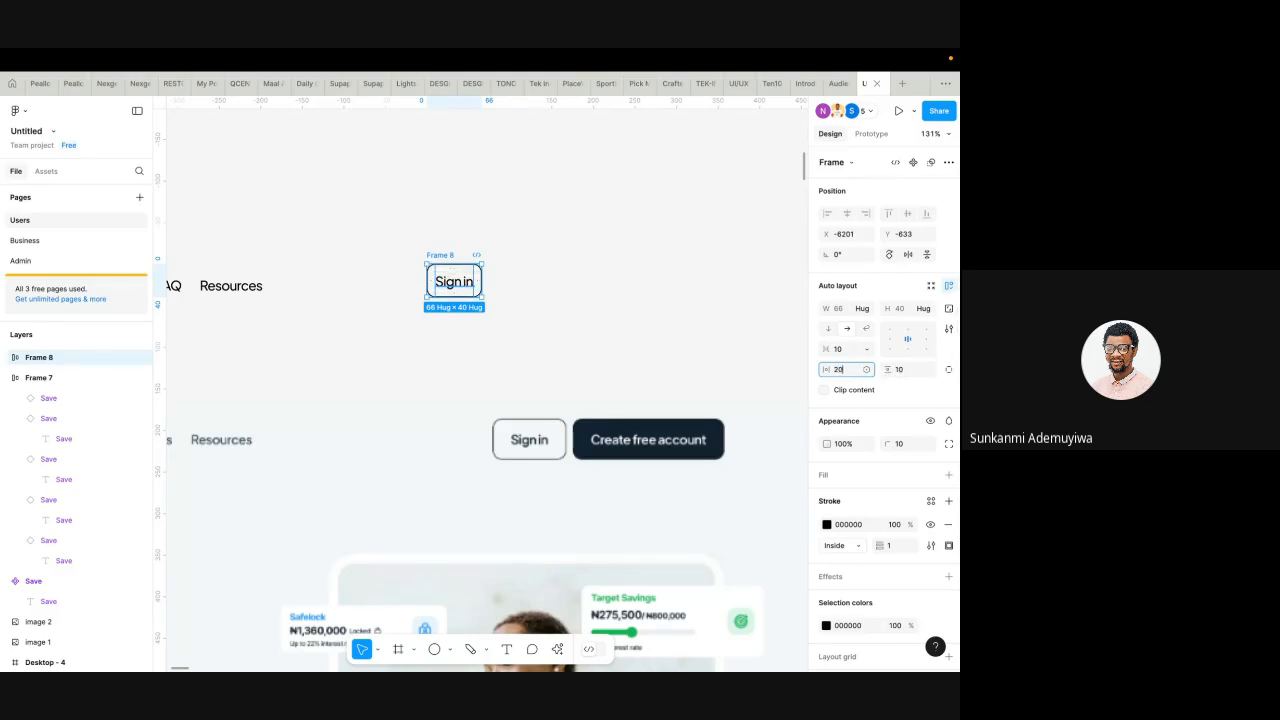
pyautogui.press('Return')
pyautogui.click(844, 372)
pyautogui.write('16')
pyautogui.press('Return')
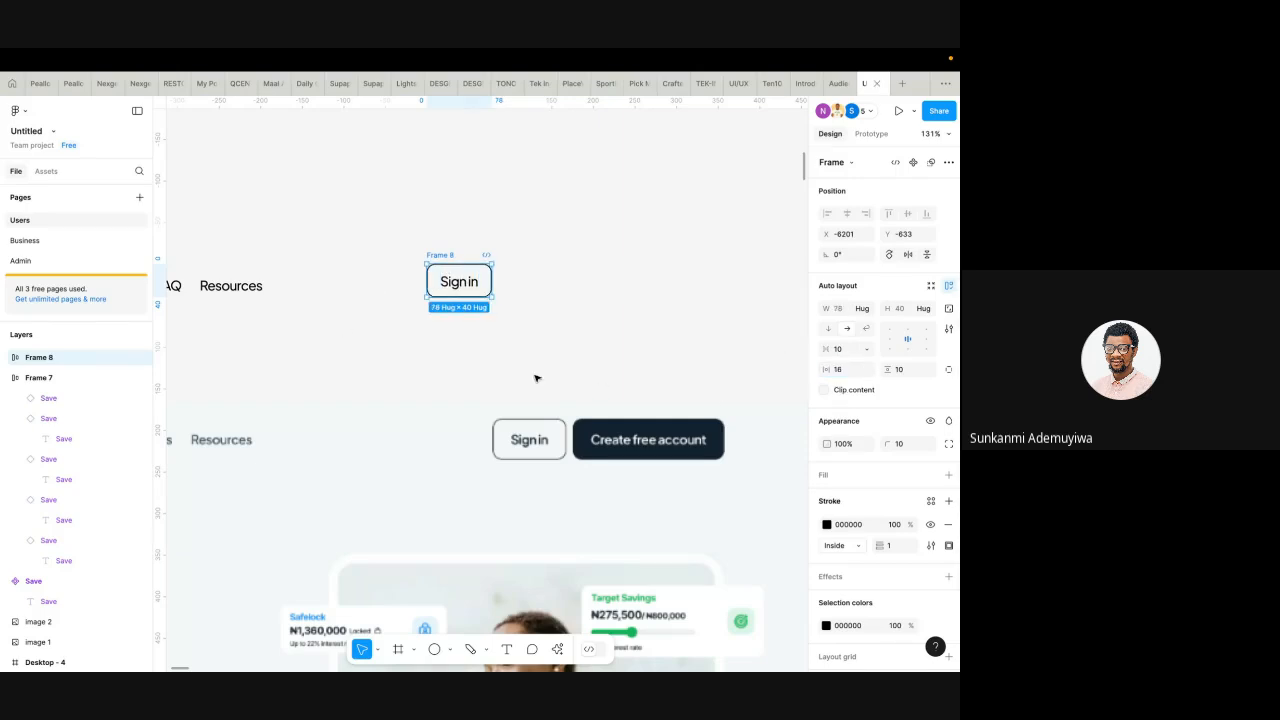
# - Duplicate the "Sign in" button beside the original and change the copy's text to "Create free account"
pyautogui.keyDown('alt'); pyautogui.moveTo(442, 258); pyautogui.dragTo(527, 258); pyautogui.keyUp('alt')
pyautogui.doubleClick(545, 283)
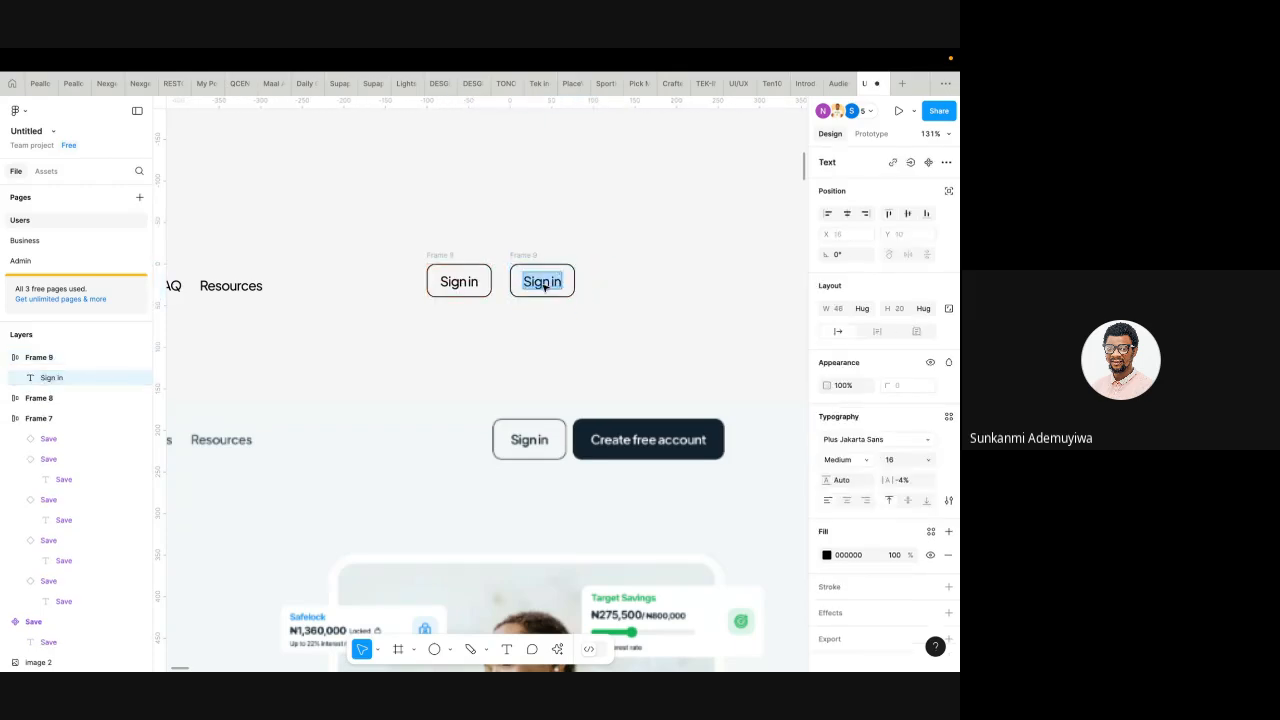
pyautogui.write('Creat')
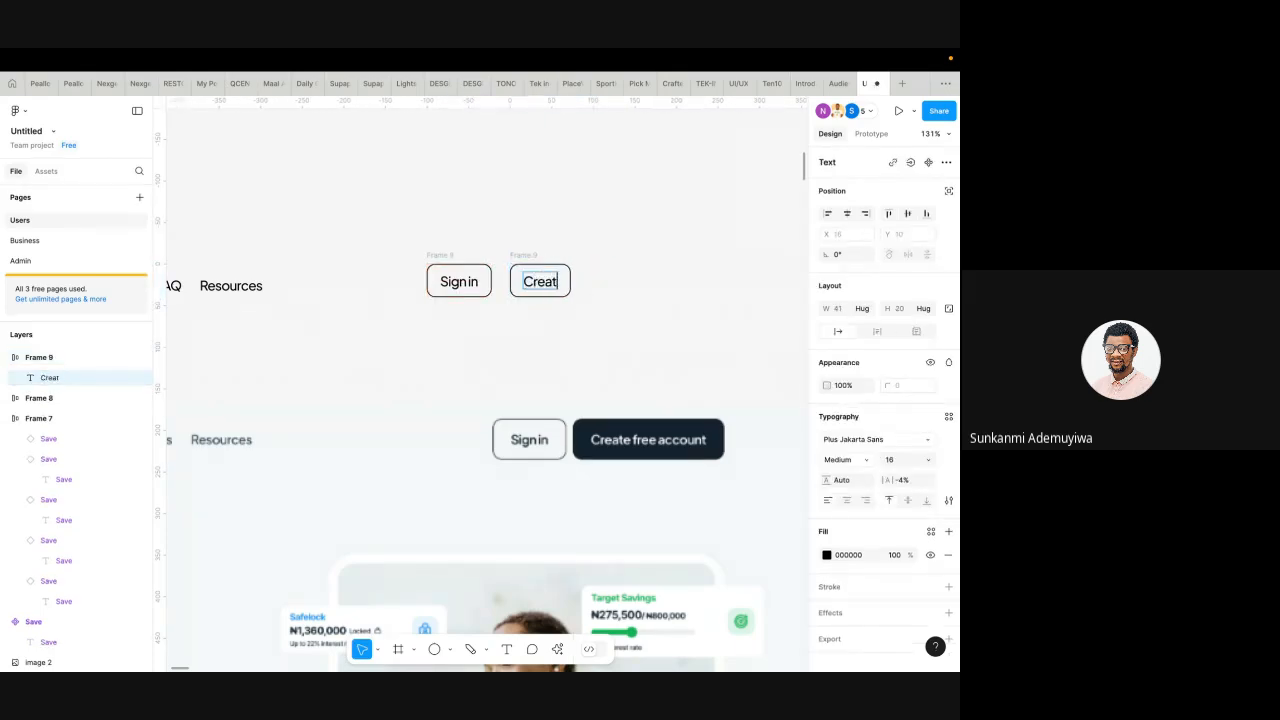
pyautogui.write('e free')
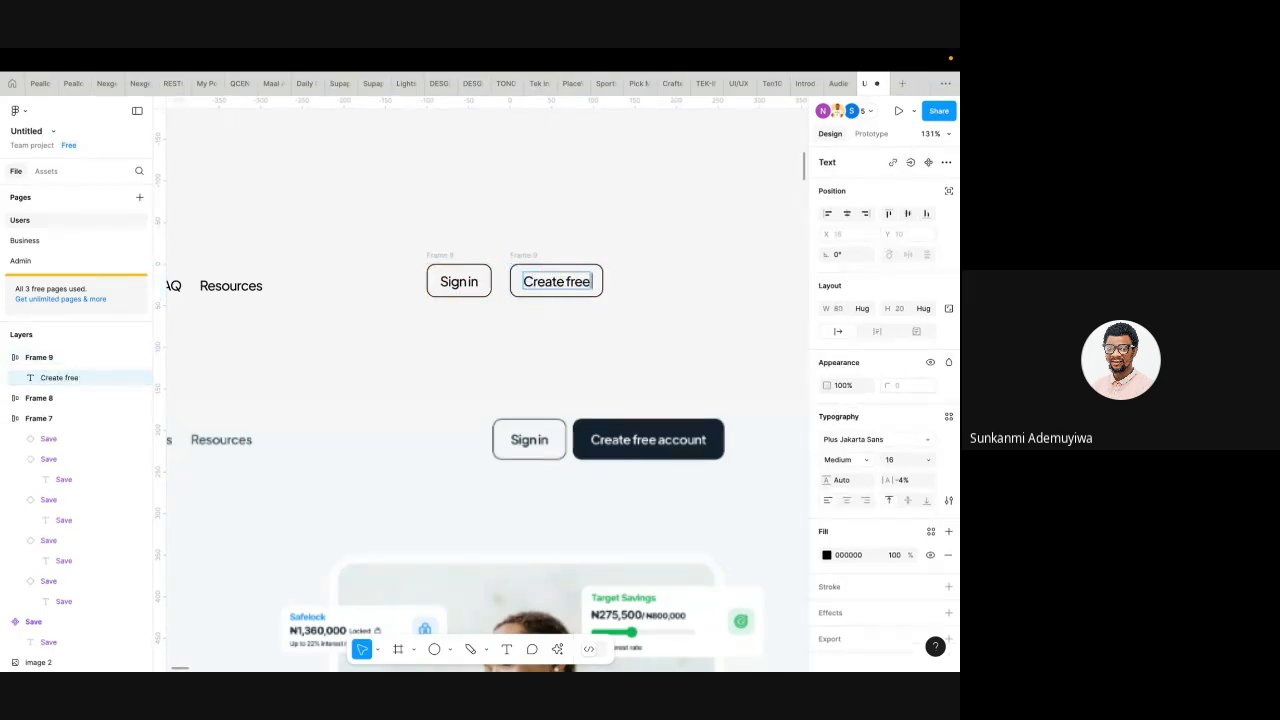
pyautogui.write(' account')
pyautogui.click(637, 324)
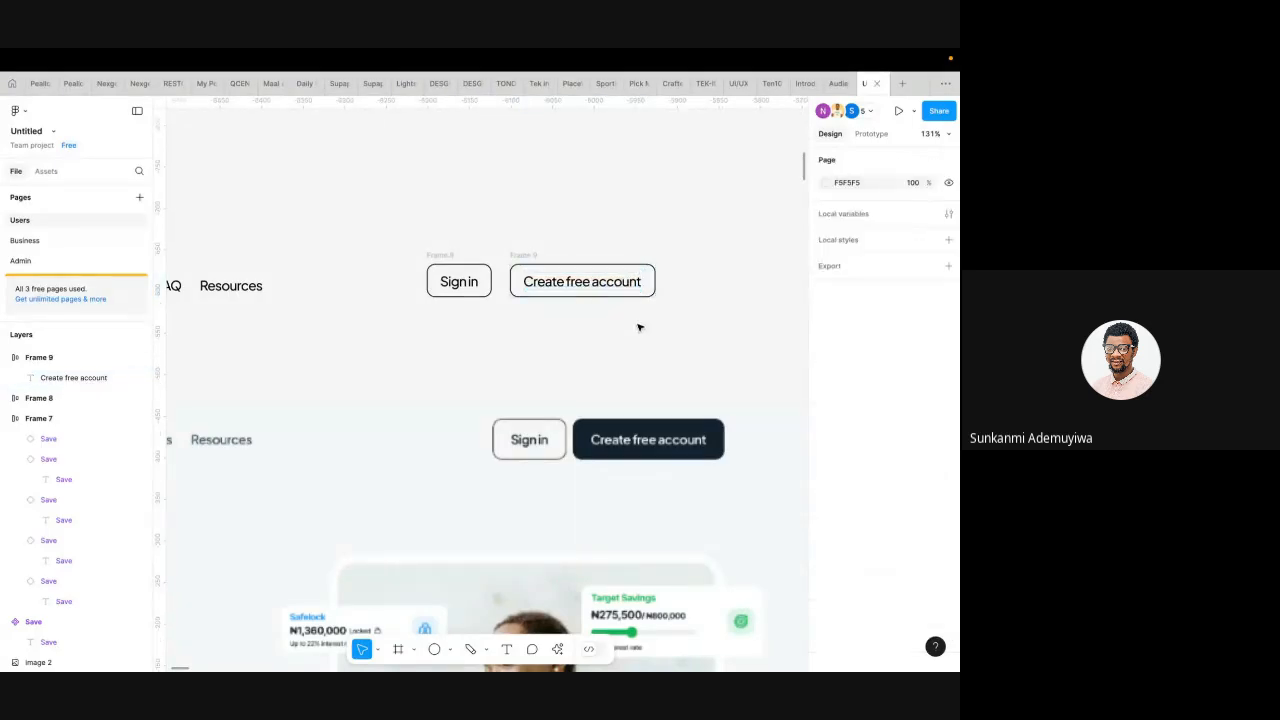
# - Remove the stroke from the "Create free account" button and add a white FFFFFF fill
pyautogui.click(524, 257)
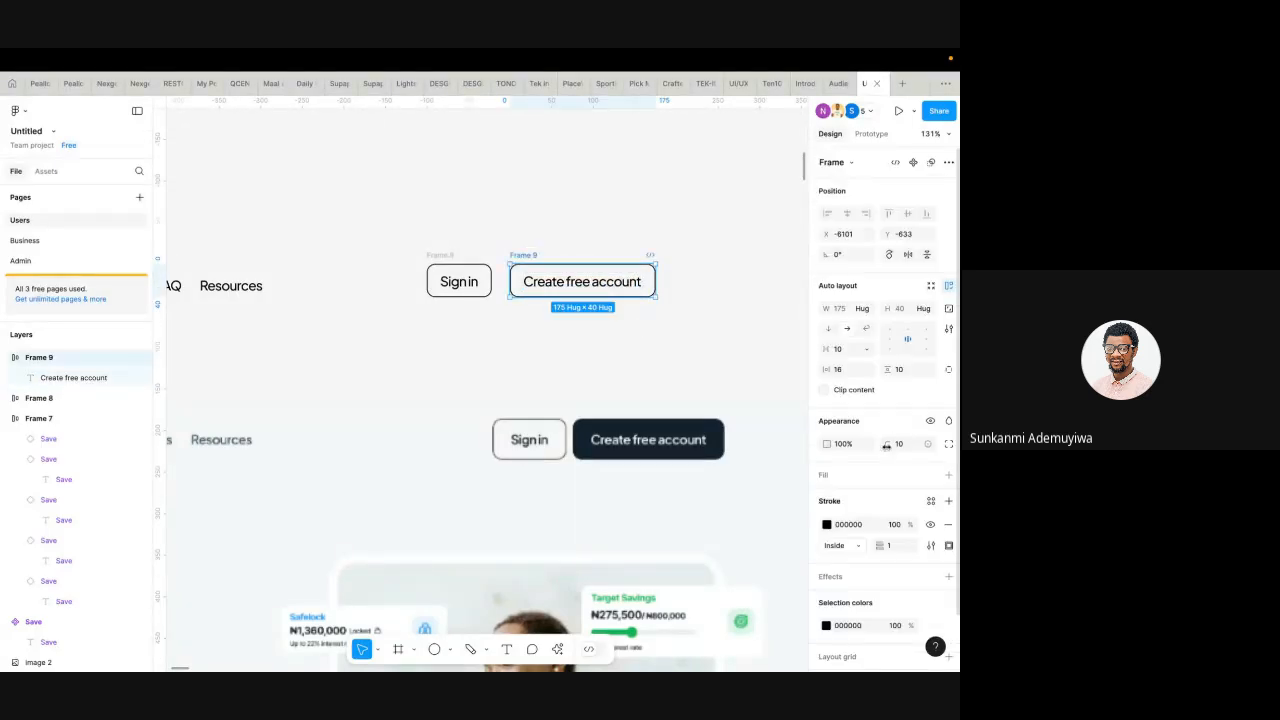
pyautogui.click(948, 523)
pyautogui.click(948, 476)
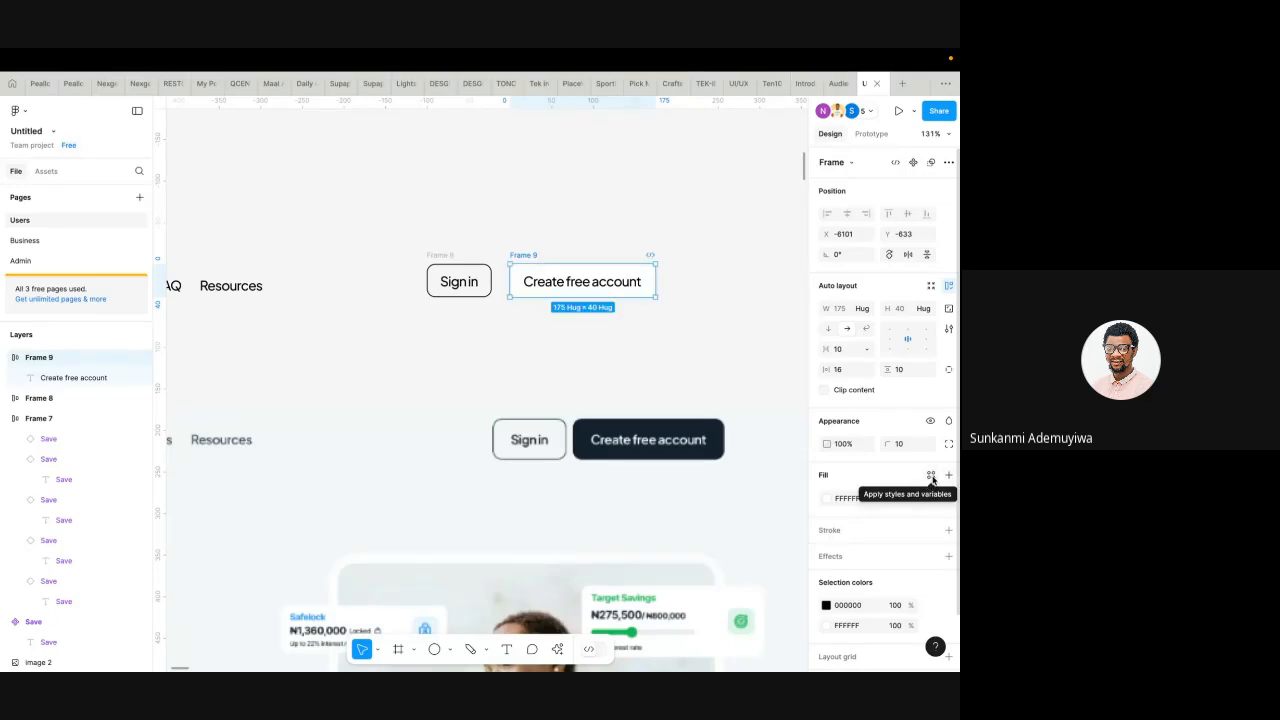
# - Draw a rectangle swatch about 60 × 35 above the buttons and fill it with 132231 sampled from the capture's dark button
pyautogui.hscroll(3, 723, 443)
pyautogui.scroll(-1, 723, 443)
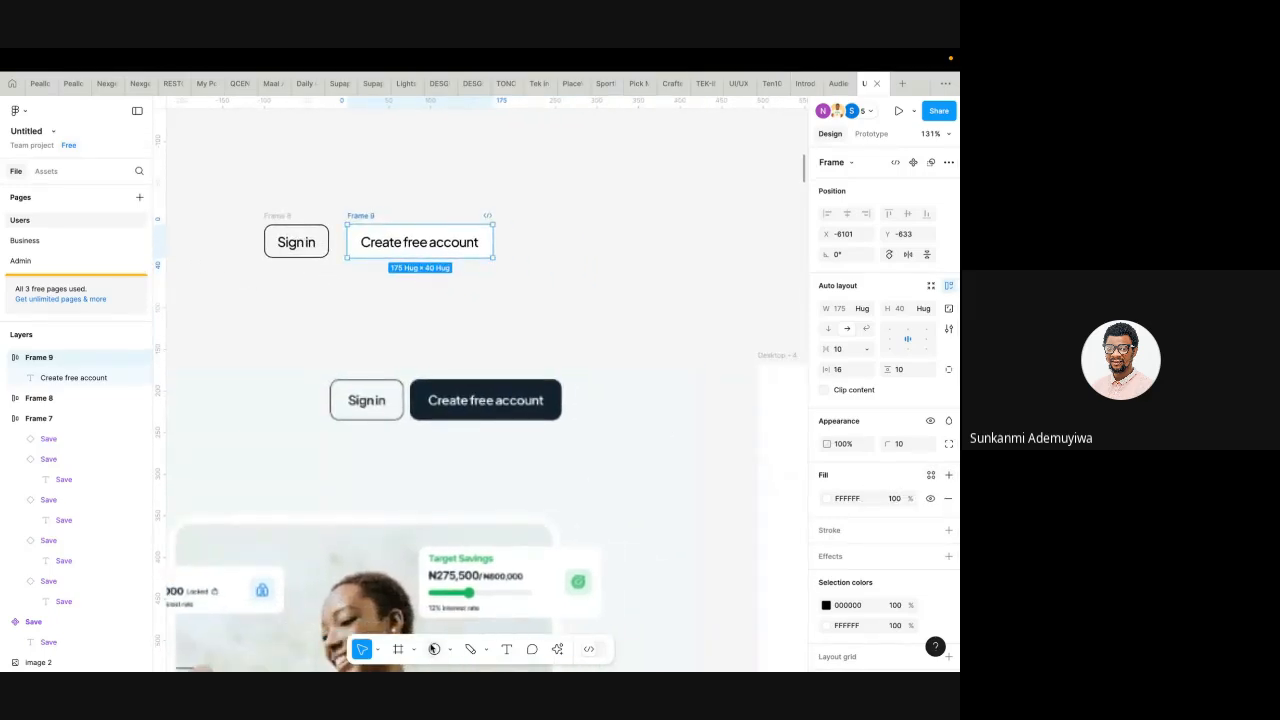
pyautogui.click(449, 649)
pyautogui.click(478, 527)
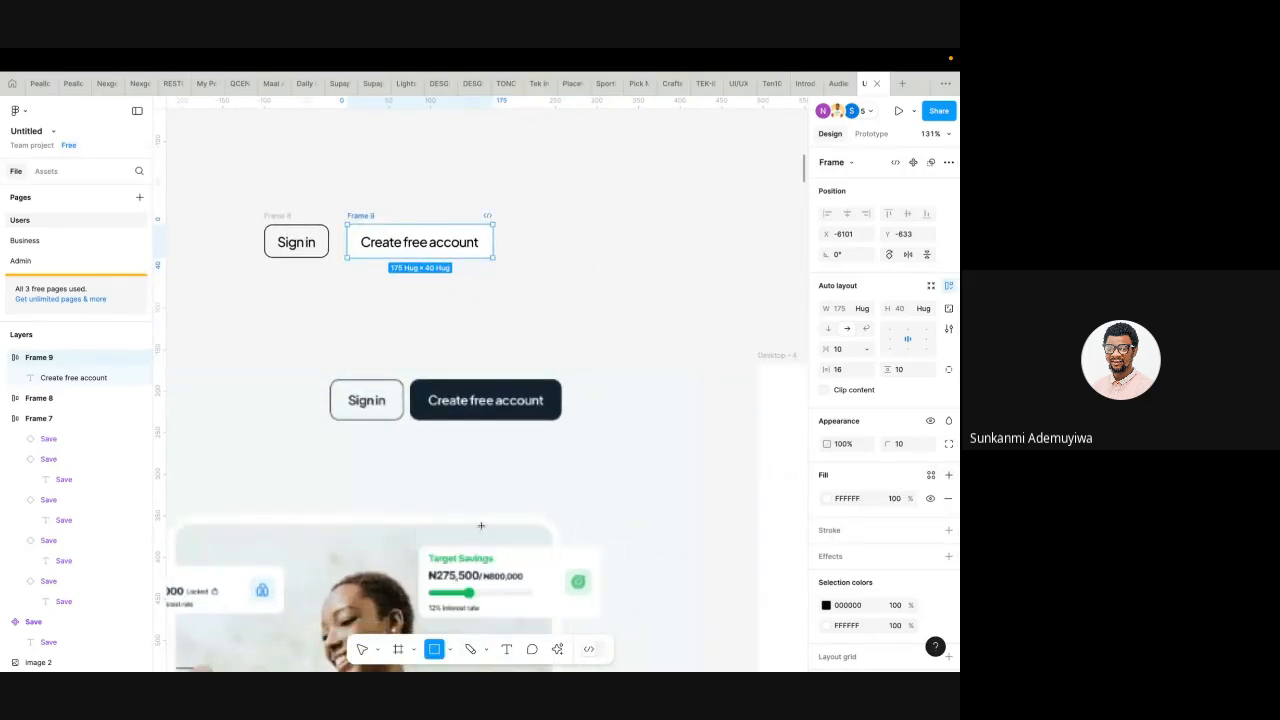
pyautogui.scroll(2, 513, 491)
pyautogui.hscroll(1, 513, 491)
pyautogui.moveTo(504, 201)
pyautogui.mouseDown()
pyautogui.moveTo(560, 251)
pyautogui.moveTo(543, 223)
pyautogui.moveTo(556, 231)
pyautogui.mouseUp()
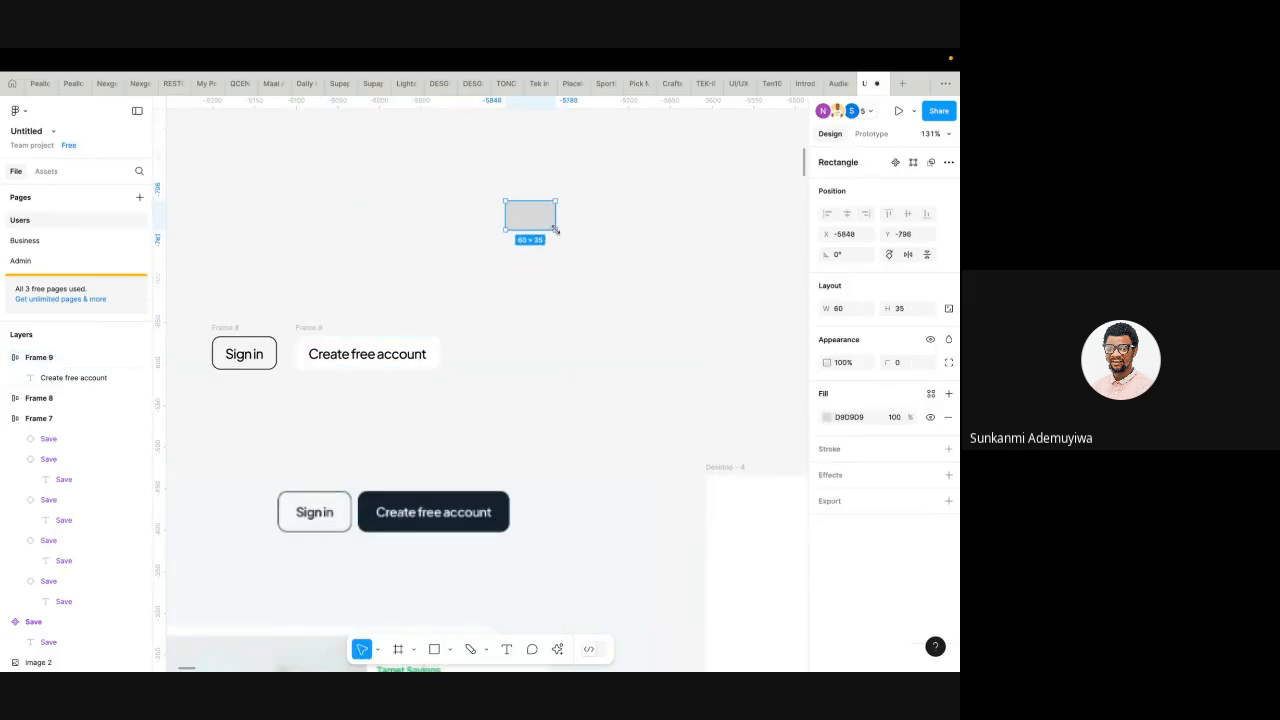
pyautogui.click(826, 418)
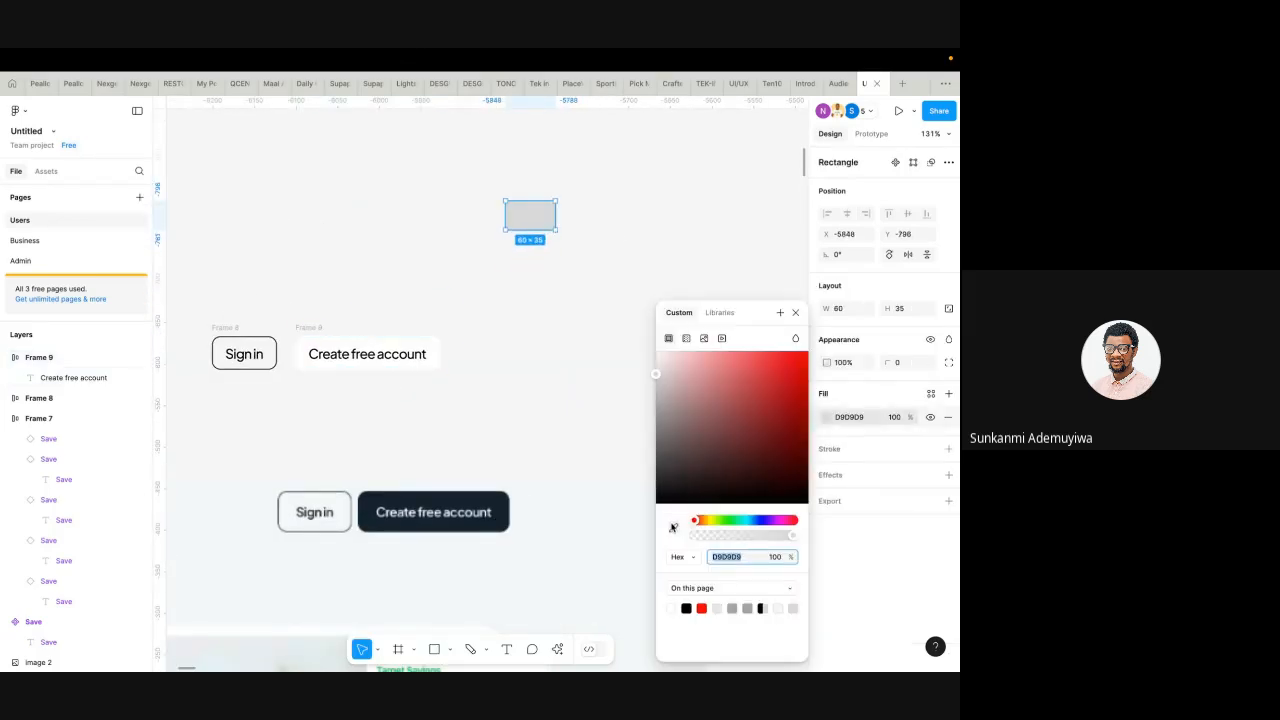
pyautogui.click(673, 530)
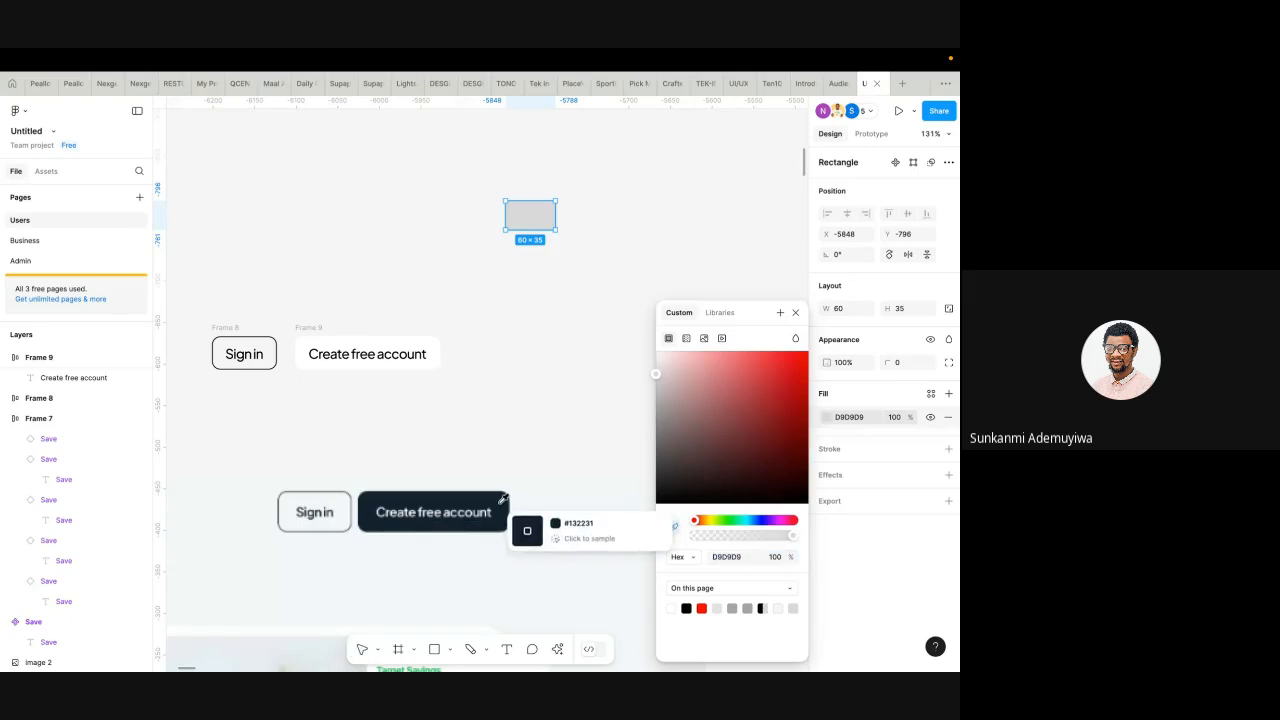
pyautogui.click(502, 510)
# - Duplicate the dark swatch beside itself and fill the copy with 0089FF sampled from the capture's blue report banner
pyautogui.scroll(-5, 553, 312)
pyautogui.scroll(-2, 555, 313)
pyautogui.scroll(5, 443, 326)
pyautogui.scroll(3, 617, 354)
pyautogui.hscroll(3, 617, 354)
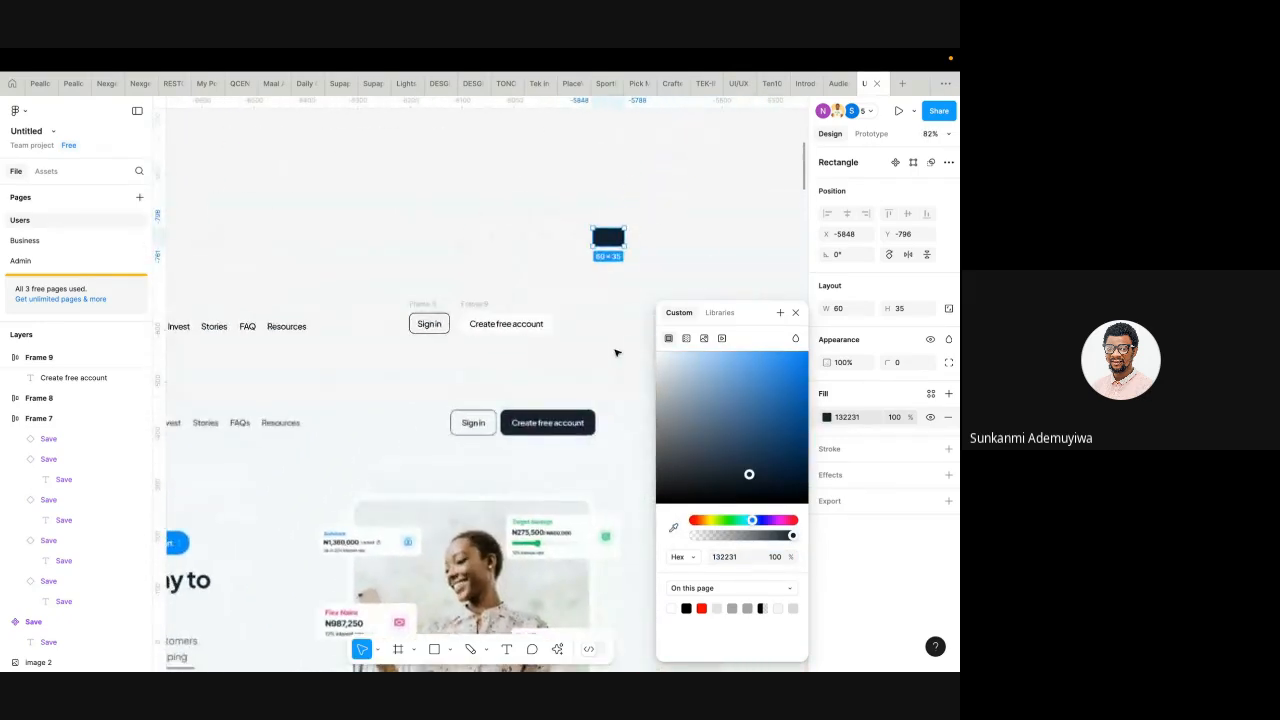
pyautogui.moveTo(607, 237); pyautogui.dragTo(649, 237)
pyautogui.scroll(-3, 744, 377)
pyautogui.click(826, 417)
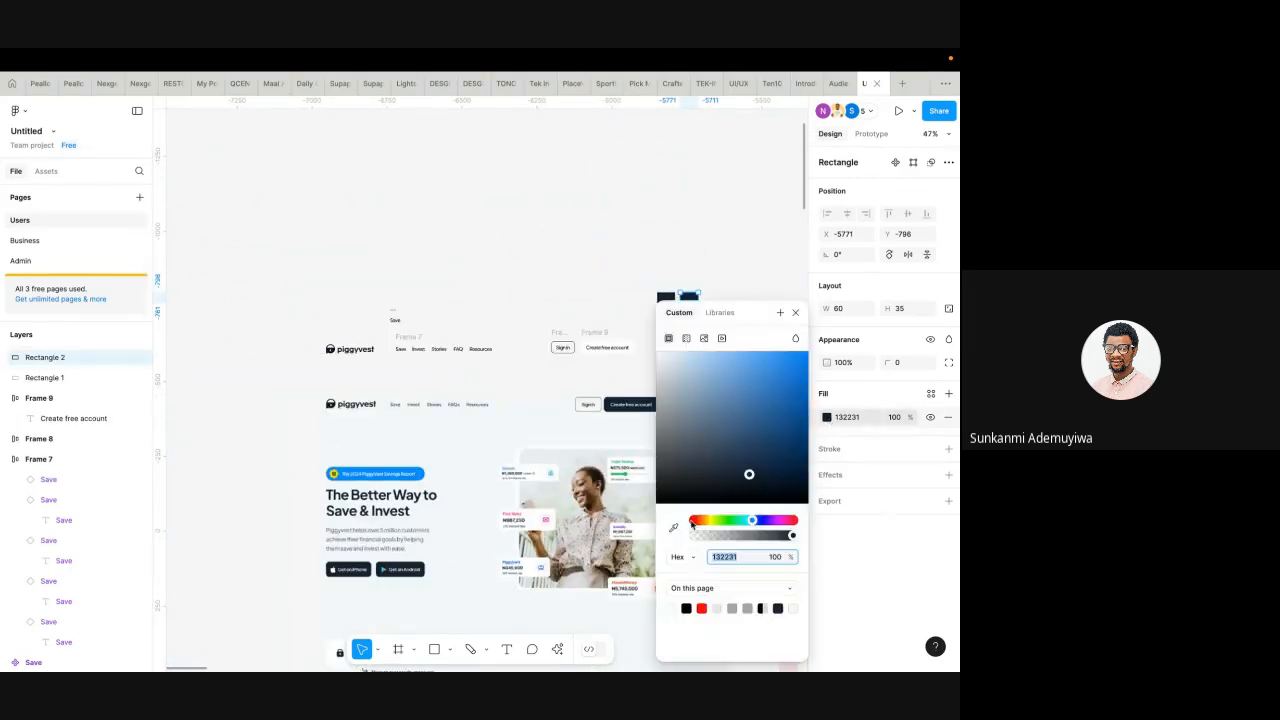
pyautogui.click(673, 528)
pyautogui.scroll(5, 437, 514)
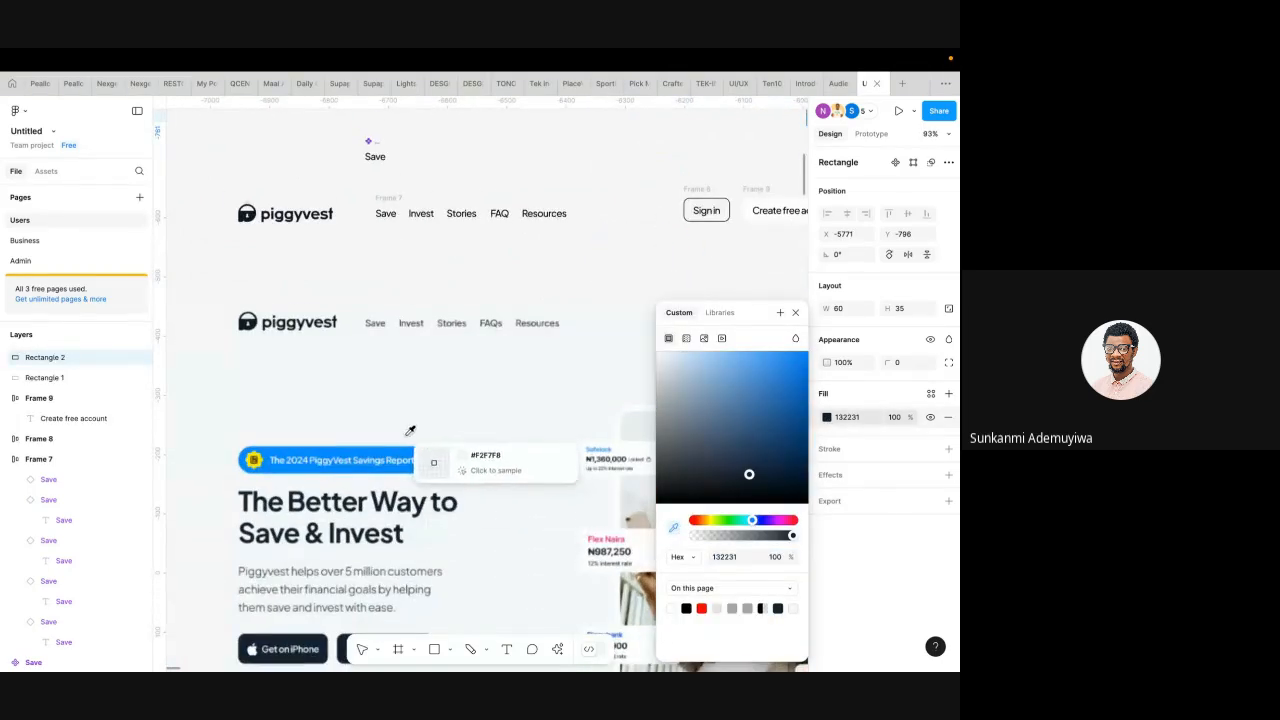
pyautogui.click(416, 447)
pyautogui.scroll(-5, 540, 400)
pyautogui.scroll(5, 537, 394)
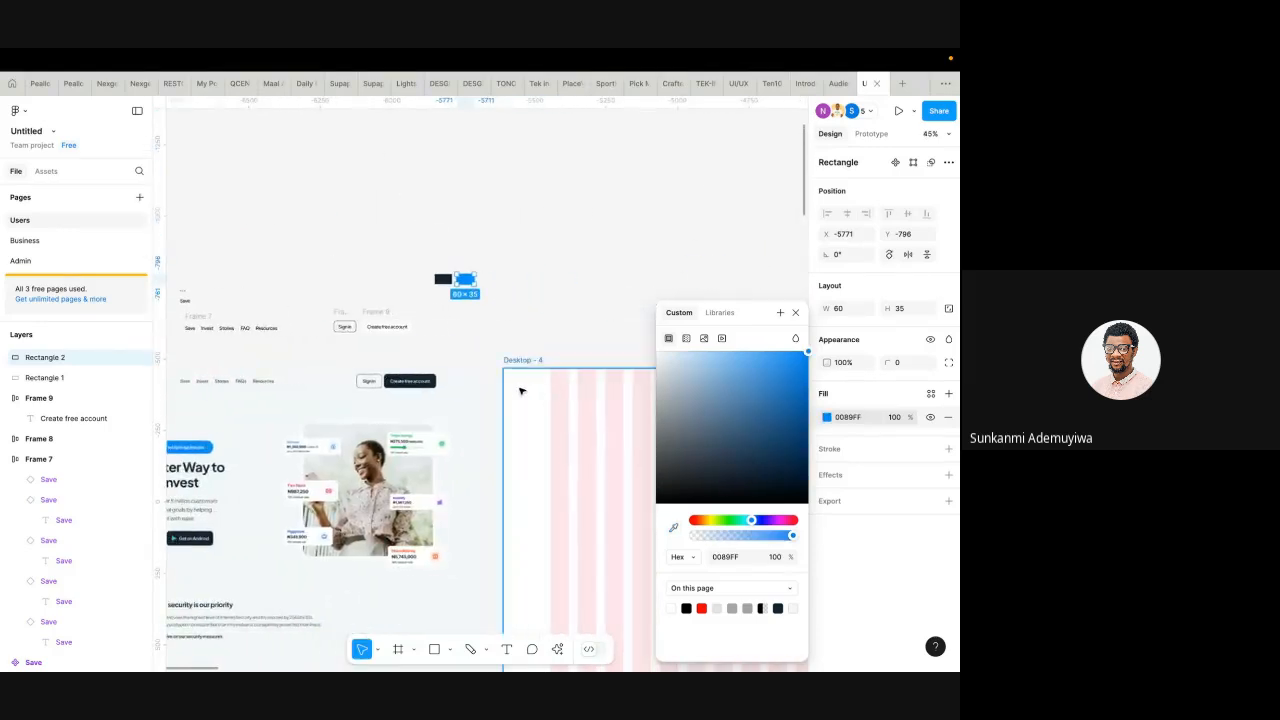
pyautogui.hscroll(-3, 476, 350)
pyautogui.click(491, 245)
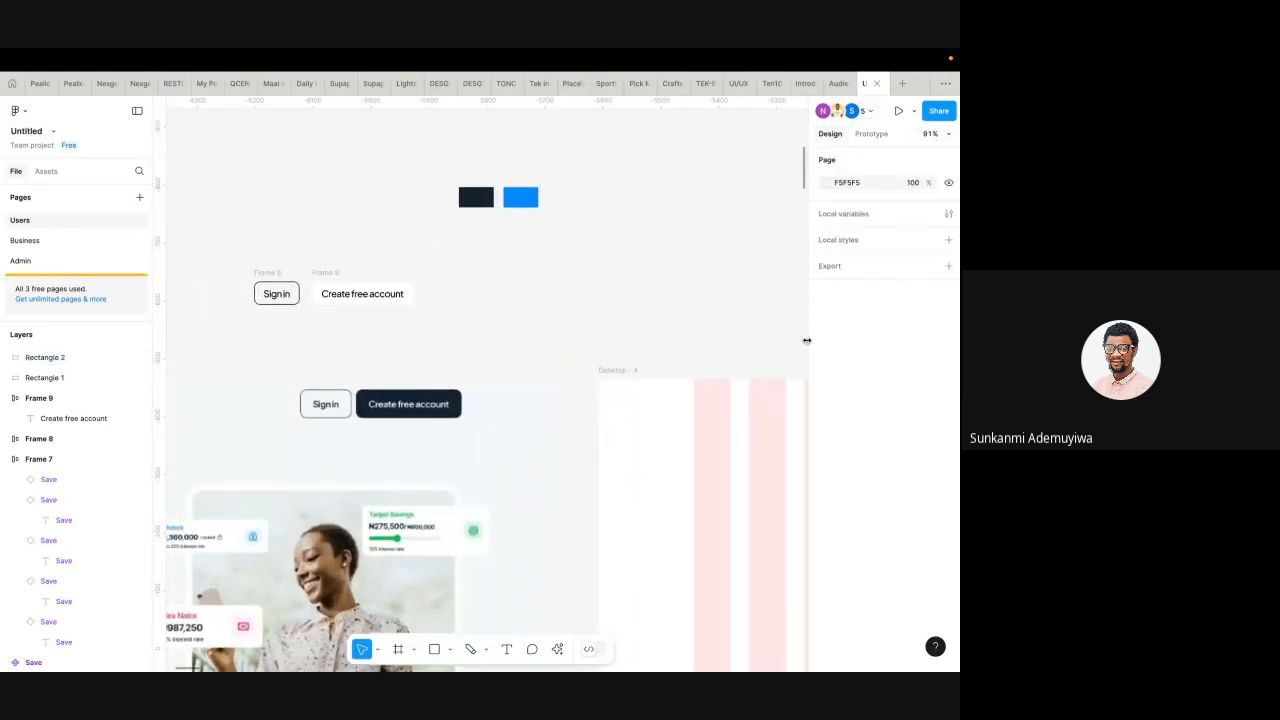
# - Fill the "Create free account" button with the dark colour 132231 sampled from the same button in the capture
pyautogui.scroll(5, 480, 200)
pyautogui.click(483, 203)
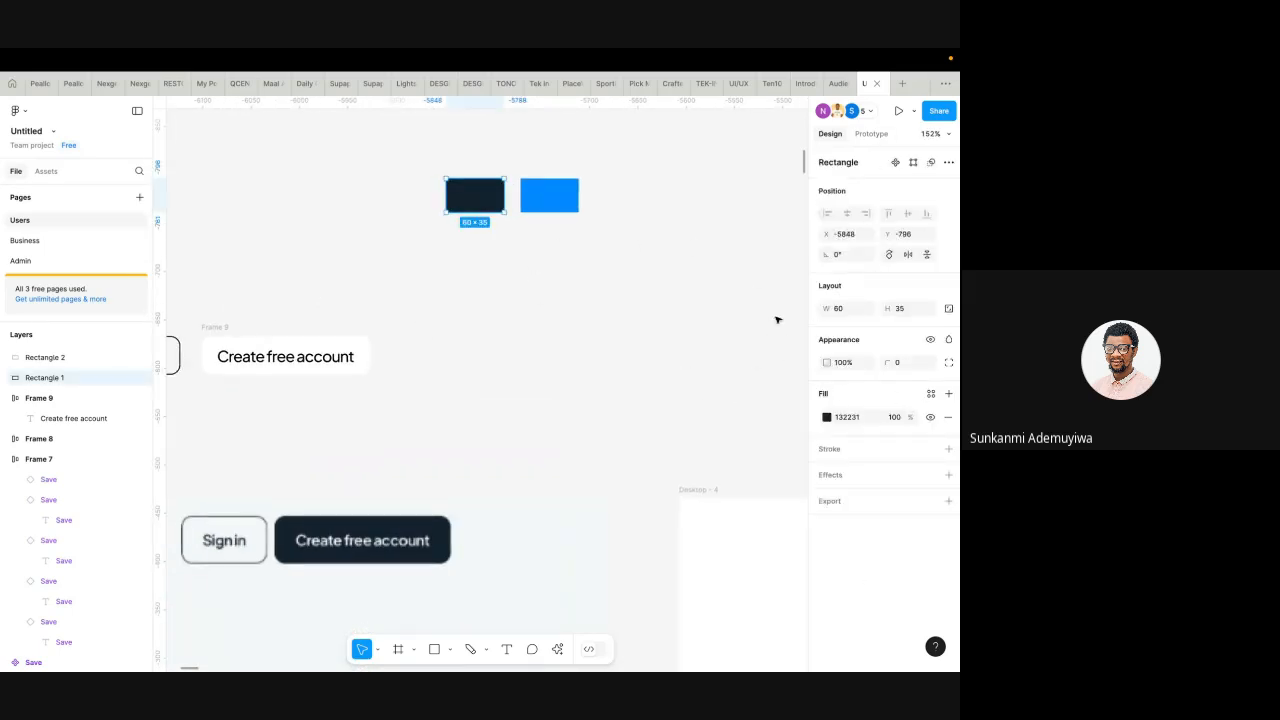
pyautogui.scroll(5, 548, 384)
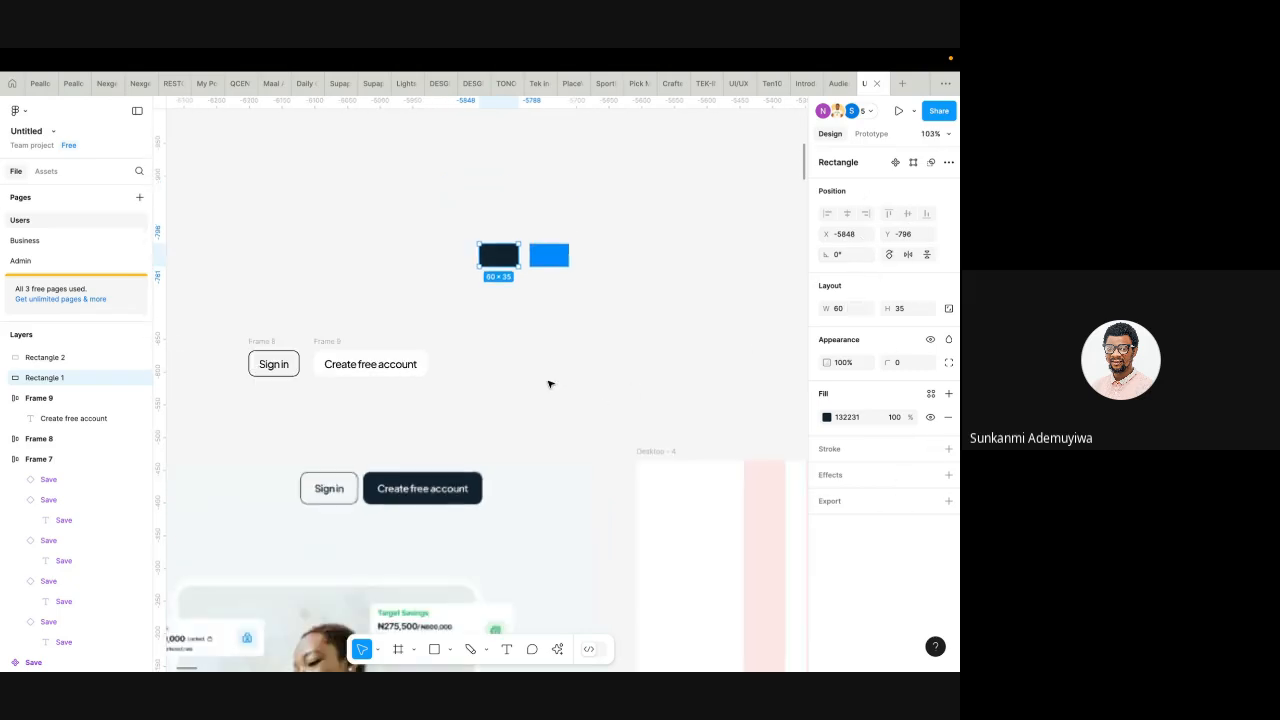
pyautogui.click(330, 340)
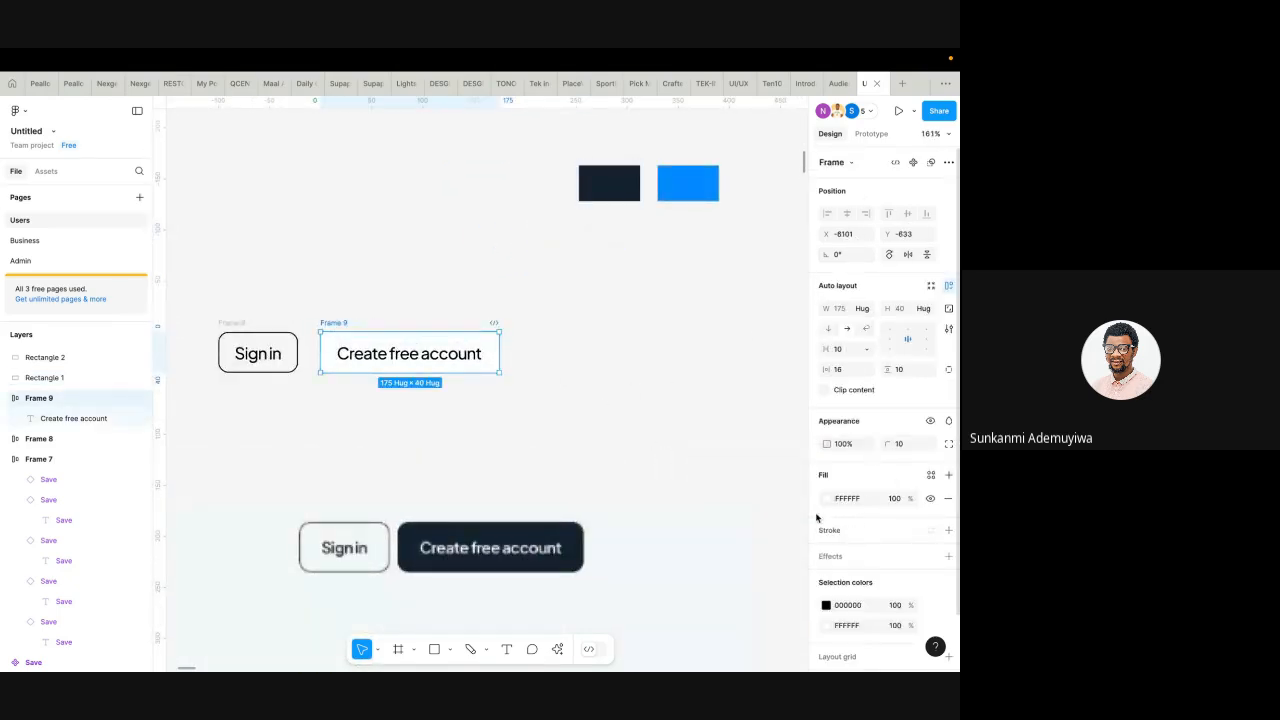
pyautogui.click(613, 196)
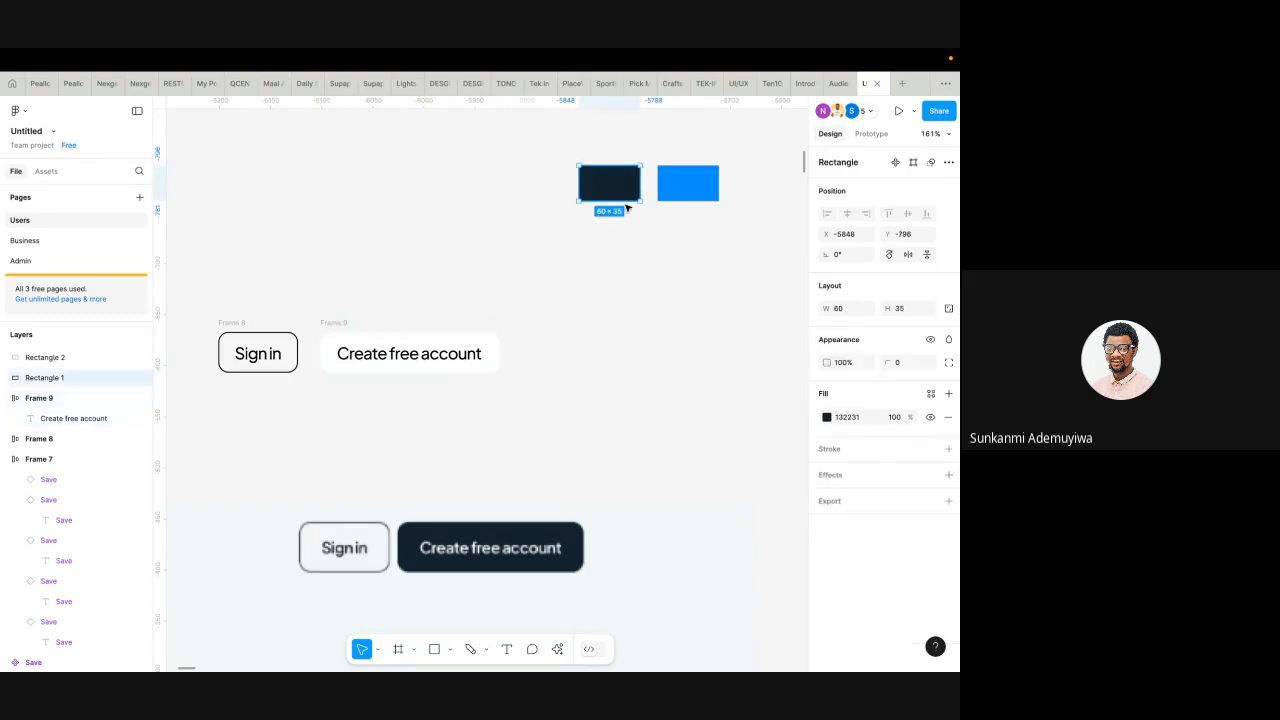
pyautogui.click(851, 414)
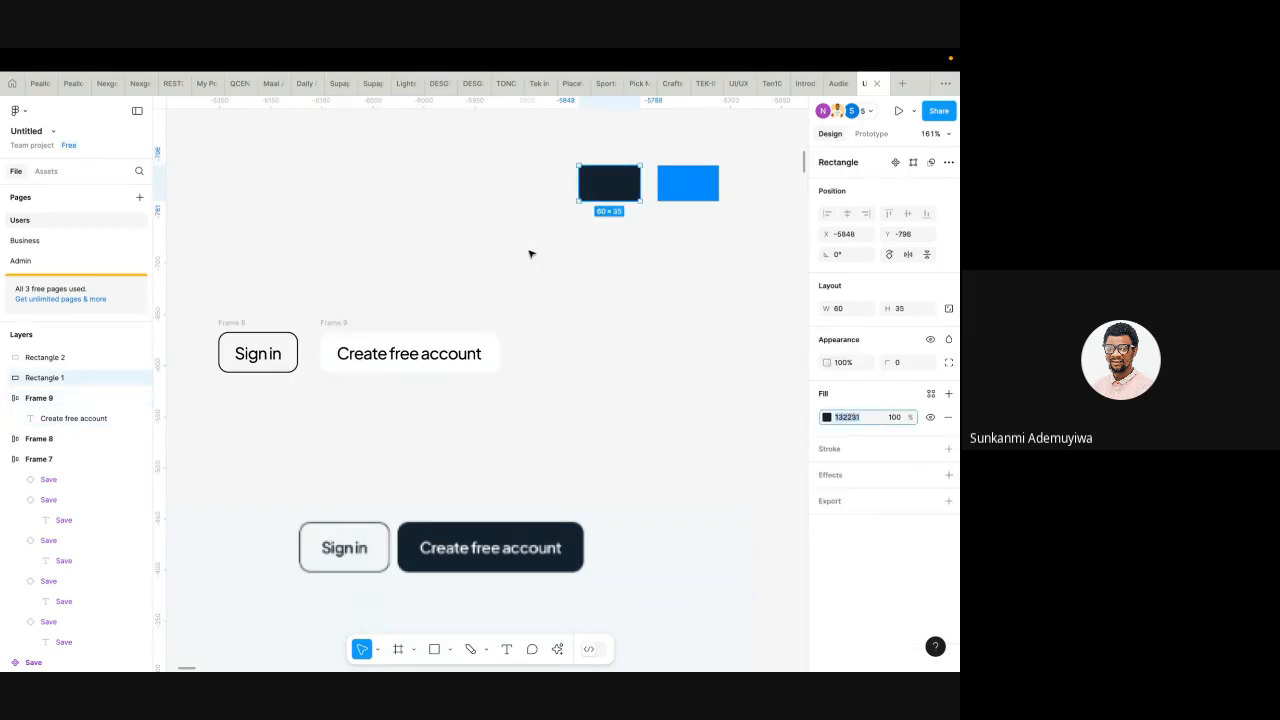
pyautogui.click(337, 330)
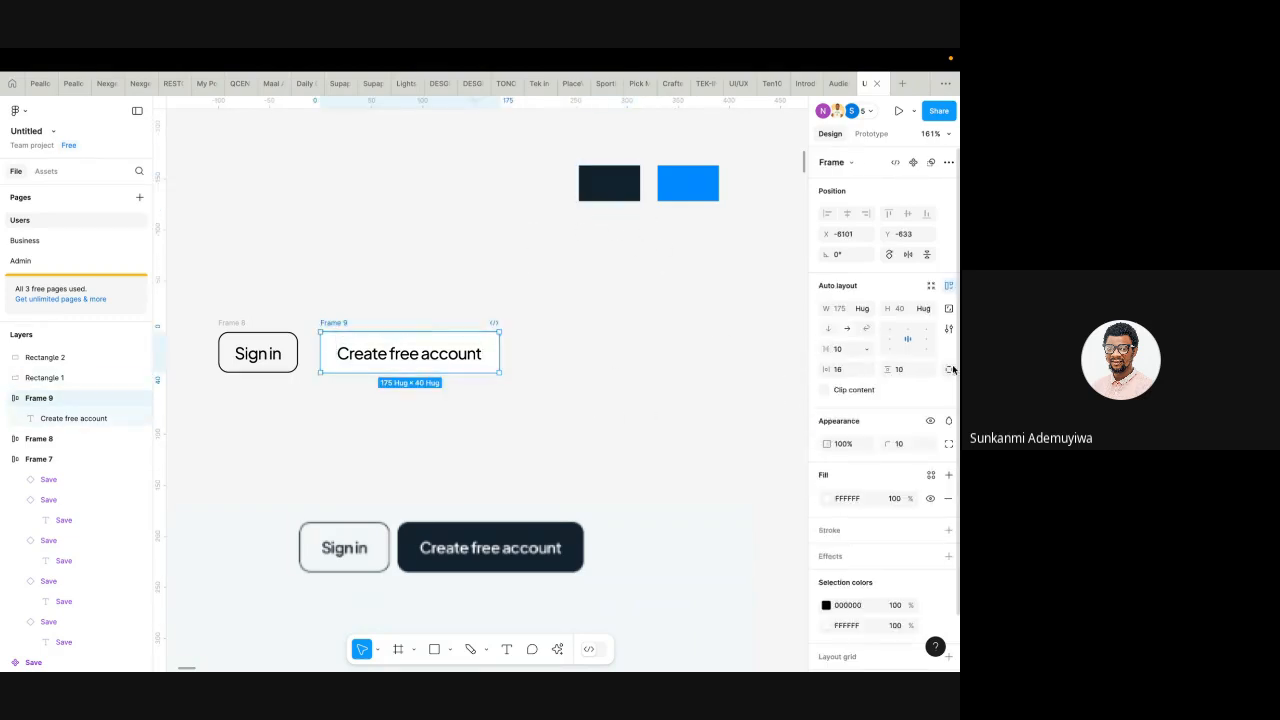
pyautogui.click(826, 499)
pyautogui.click(673, 528)
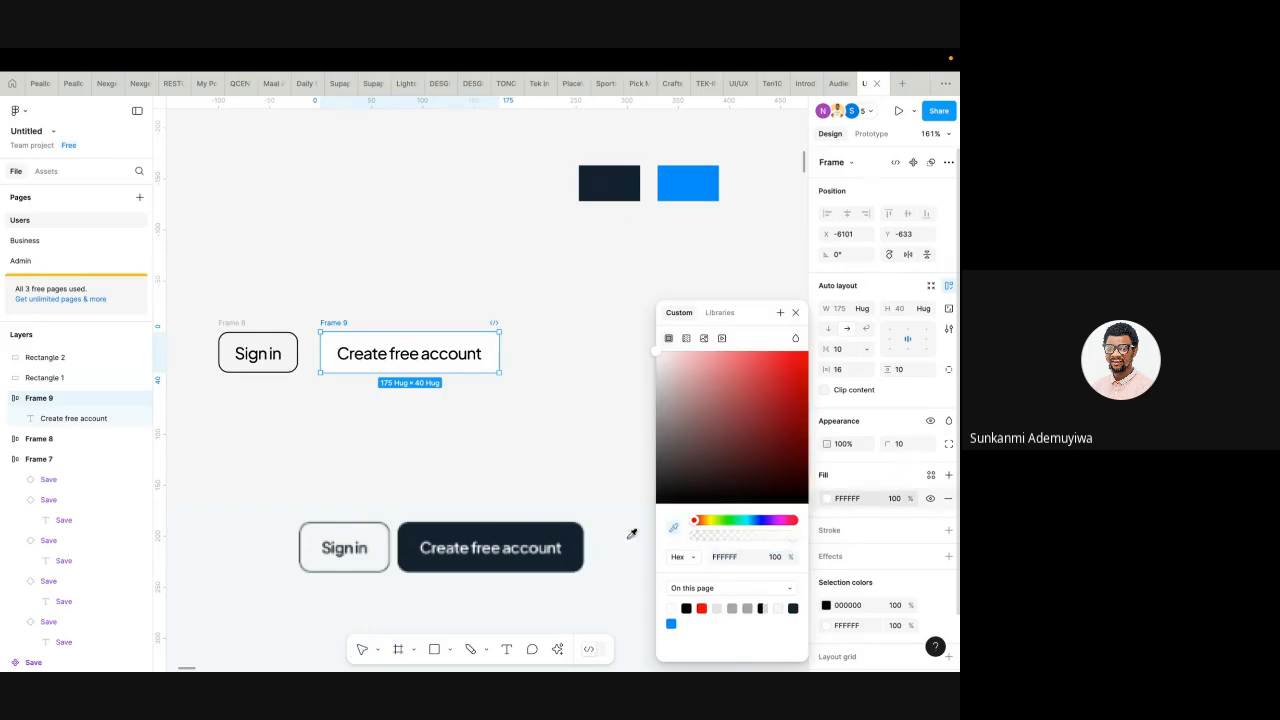
pyautogui.click(572, 550)
# - Set the fill of the "Create free account" text to white
pyautogui.doubleClick(408, 343)
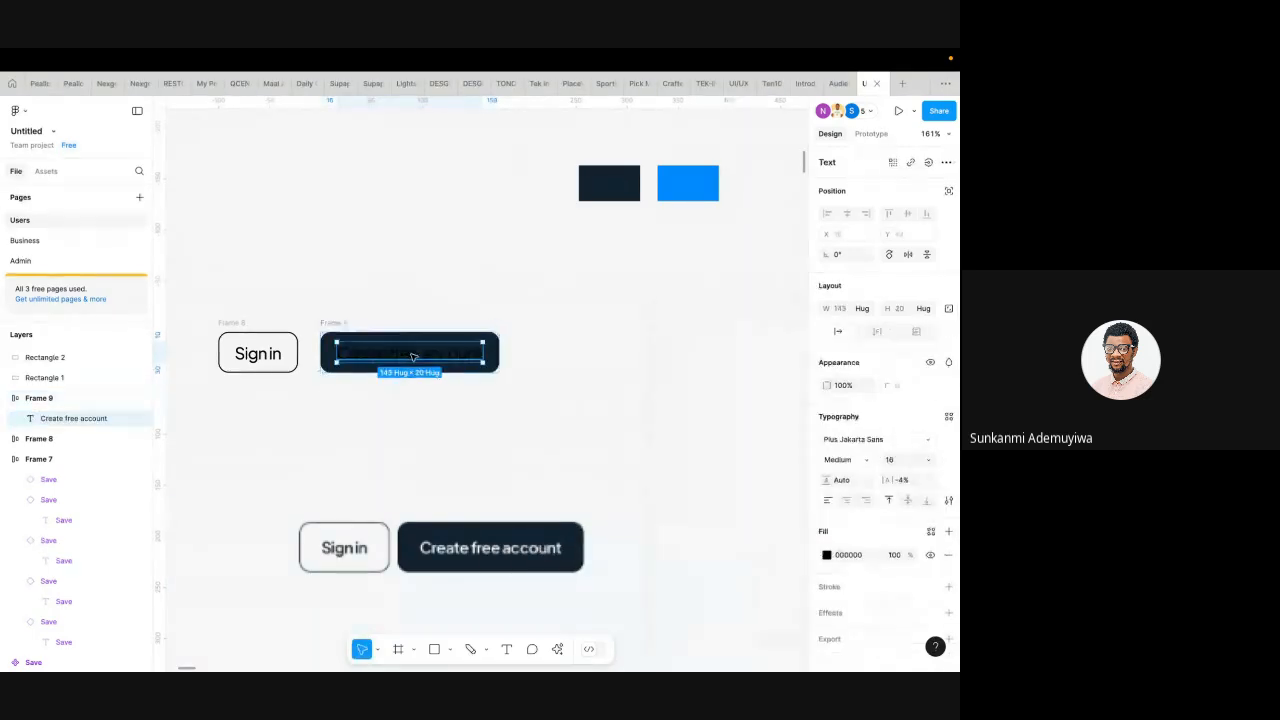
pyautogui.click(826, 555)
pyautogui.moveTo(720, 387); pyautogui.dragTo(544, 252)
pyautogui.click(437, 254)
# - Wrap the "Sign in" and "Create free account" buttons in an auto layout frame with a gap of 8
pyautogui.scroll(-5, 397, 354)
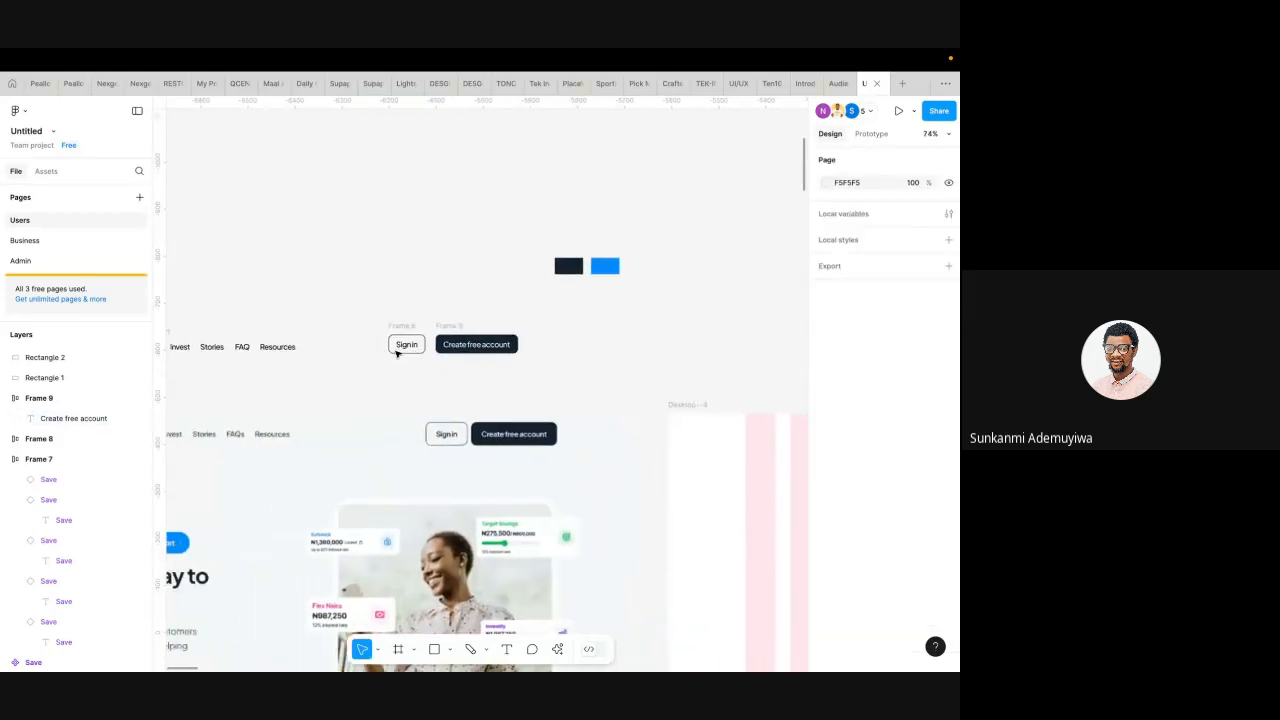
pyautogui.click(418, 325)
pyautogui.keyDown('shift'); pyautogui.click(465, 326); pyautogui.keyUp('shift')
pyautogui.hotkey('shift', 'a')
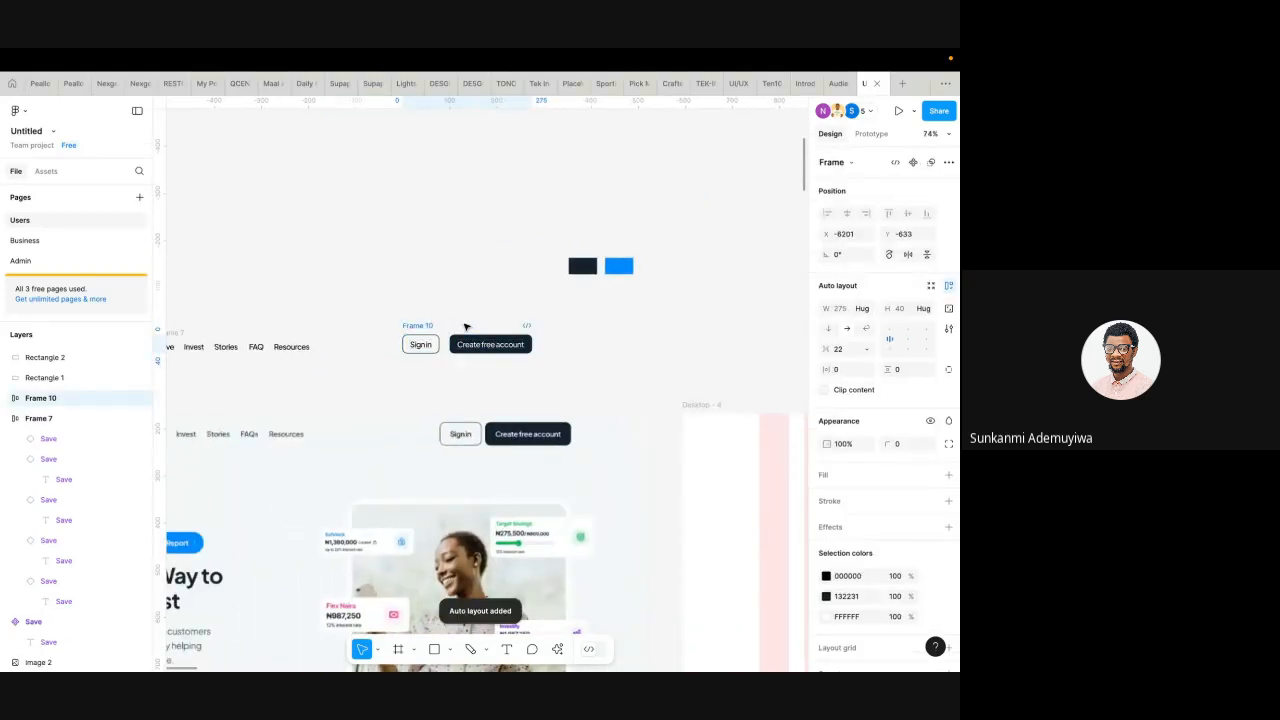
pyautogui.scroll(4, 445, 345)
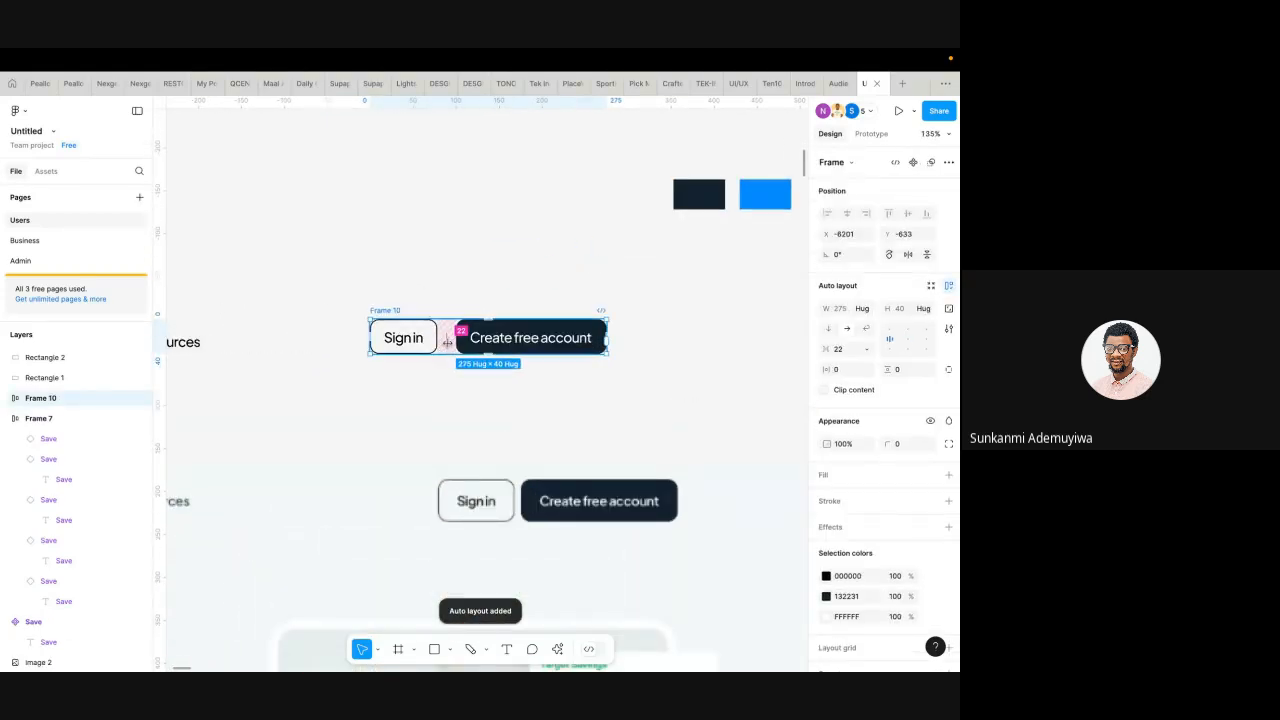
pyautogui.moveTo(447, 341); pyautogui.dragTo(394, 343)
# - Move the button group closer to and level with the link row, and wrap the logo, links and buttons in one auto layout frame
pyautogui.scroll(-4, 394, 343)
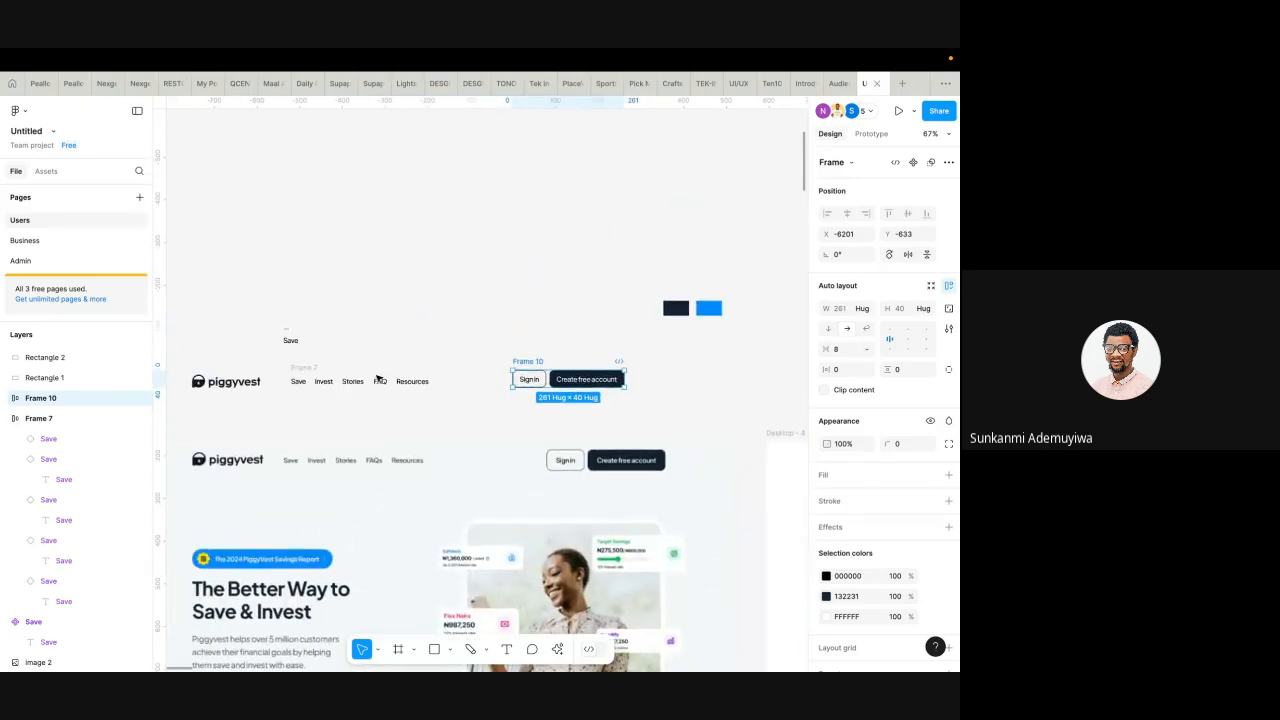
pyautogui.moveTo(527, 360); pyautogui.dragTo(484, 360)
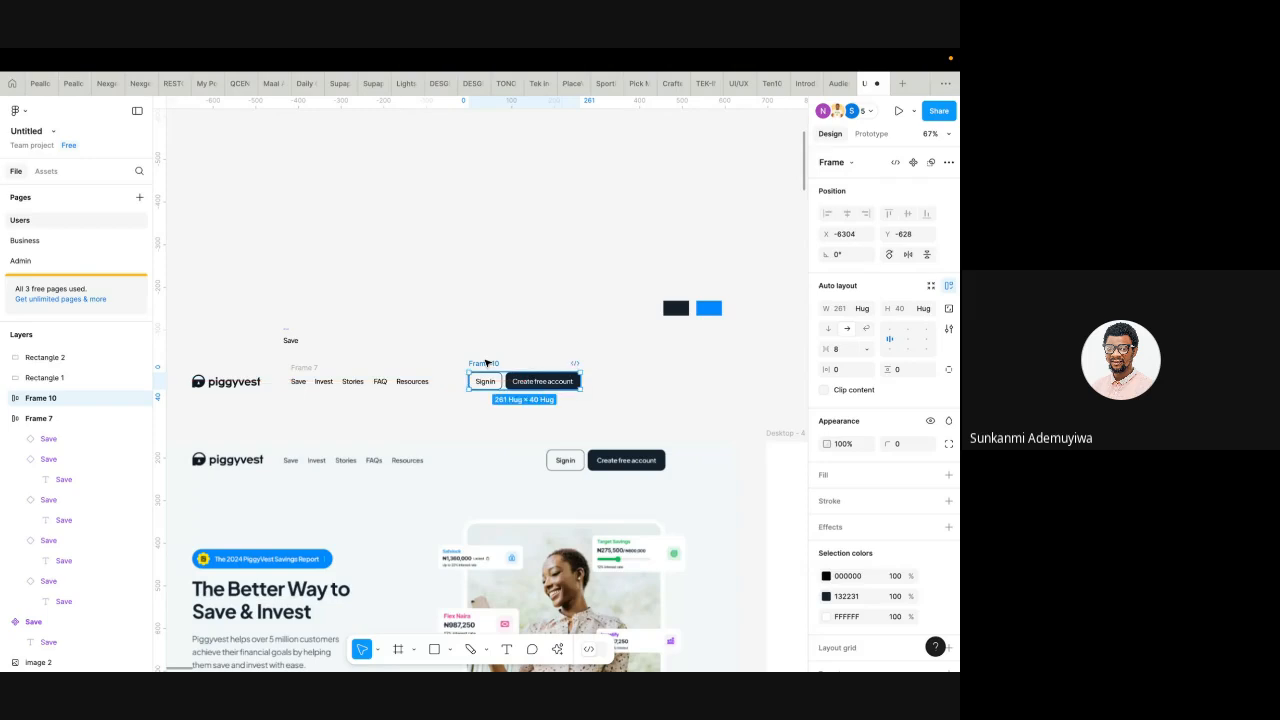
pyautogui.keyDown('shift'); pyautogui.click(295, 378); pyautogui.keyUp('shift')
pyautogui.keyDown('shift'); pyautogui.click(214, 379); pyautogui.keyUp('shift')
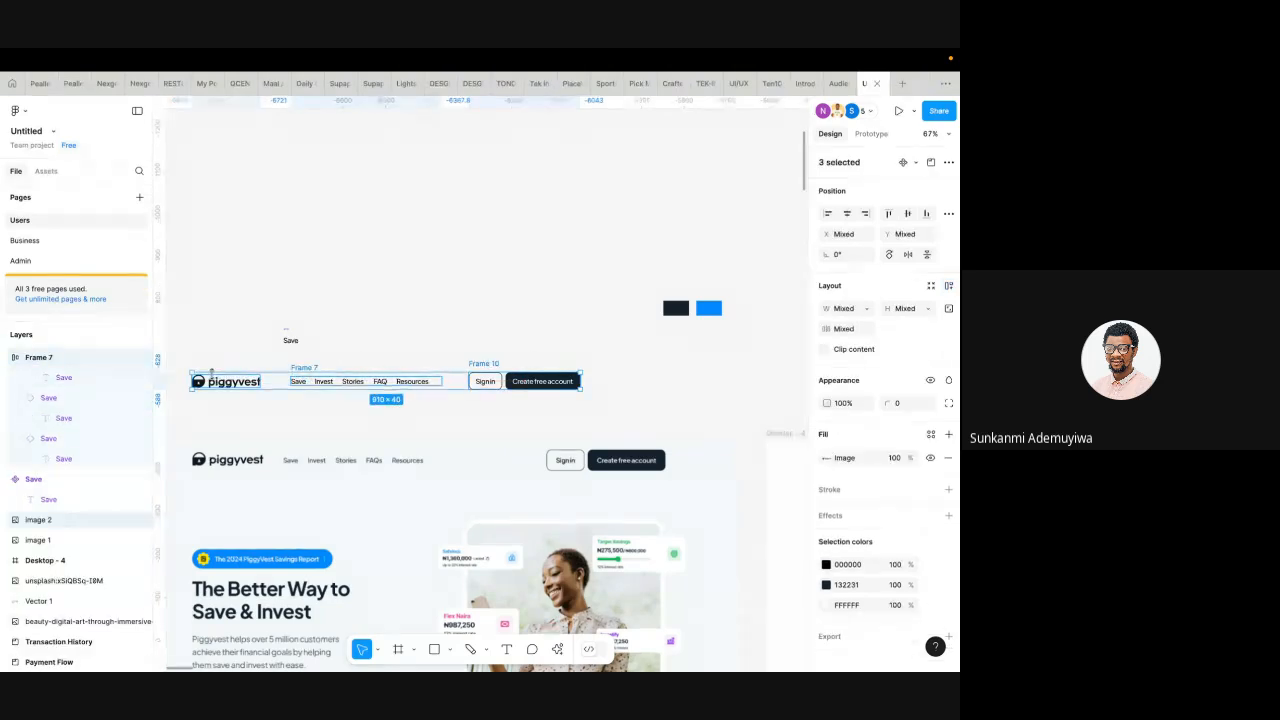
pyautogui.hotkey('shift', 'a')
# - Move the header frame above the Desktop - 4 frame, aligned with that frame's left edge
pyautogui.scroll(-3, 362, 432)
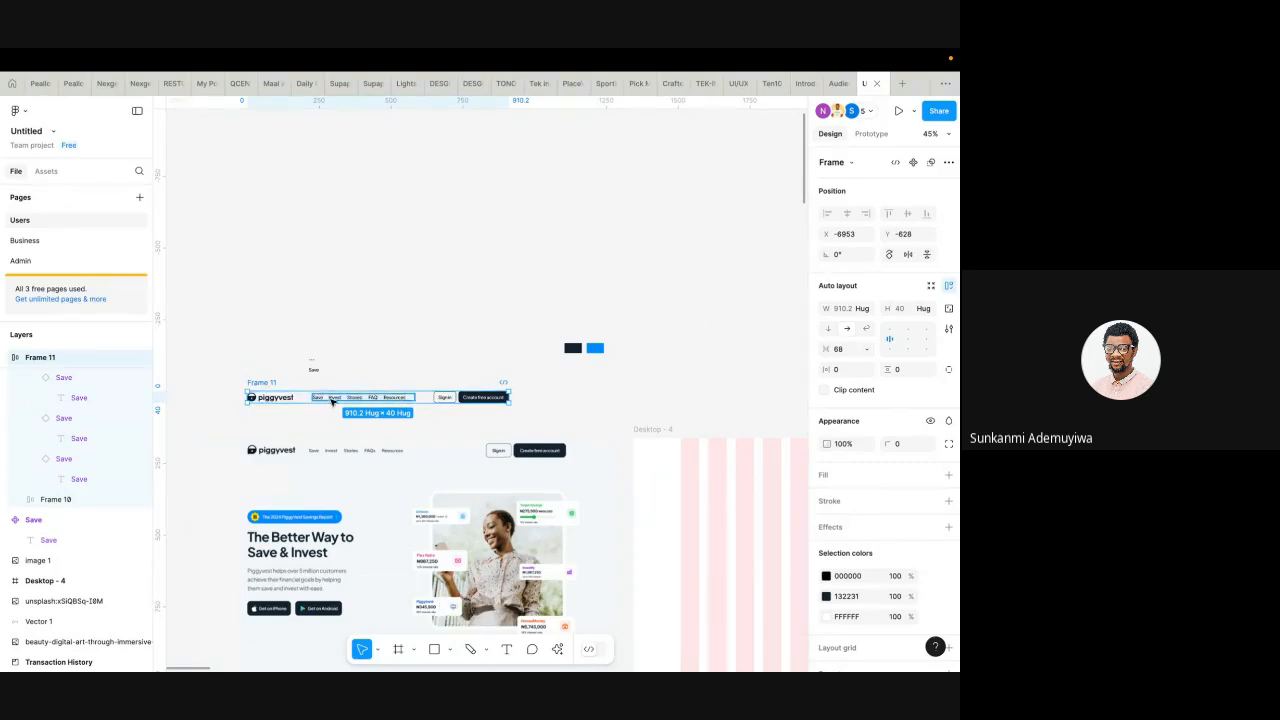
pyautogui.hscroll(2, 450, 412)
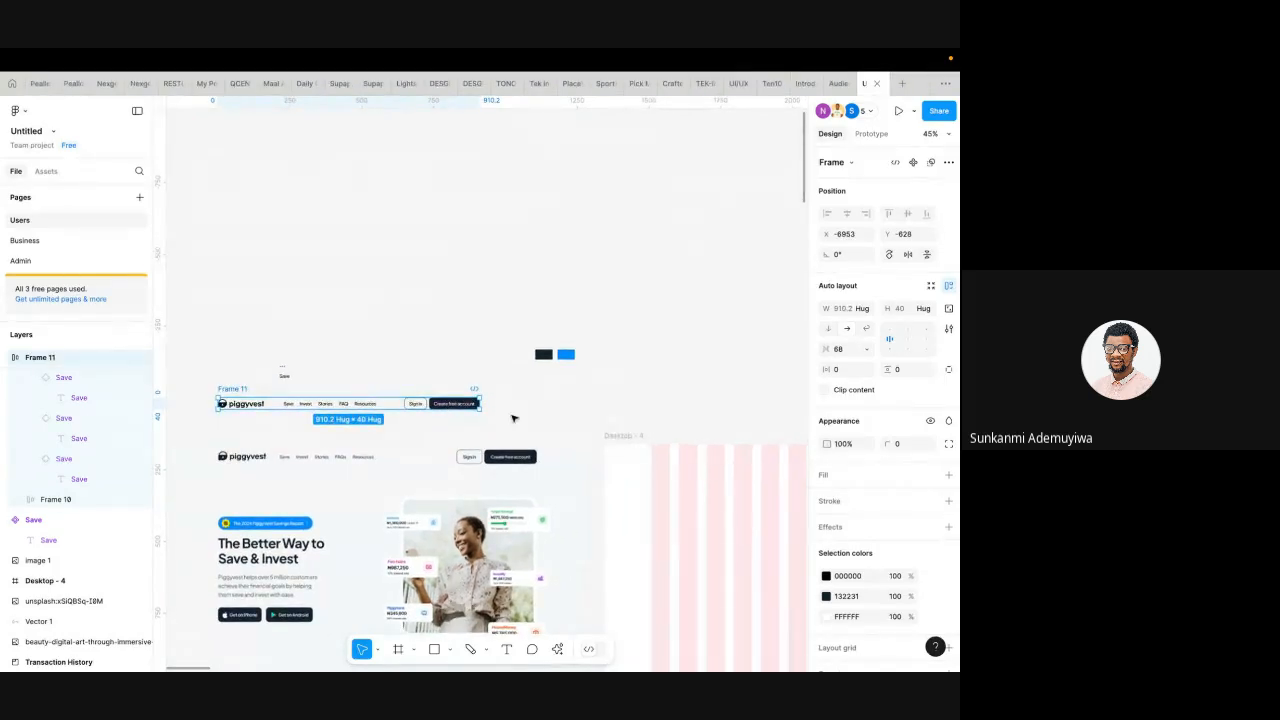
pyautogui.moveTo(232, 395); pyautogui.dragTo(626, 280)
pyautogui.hscroll(5, 626, 286)
pyautogui.hscroll(1, 626, 286)
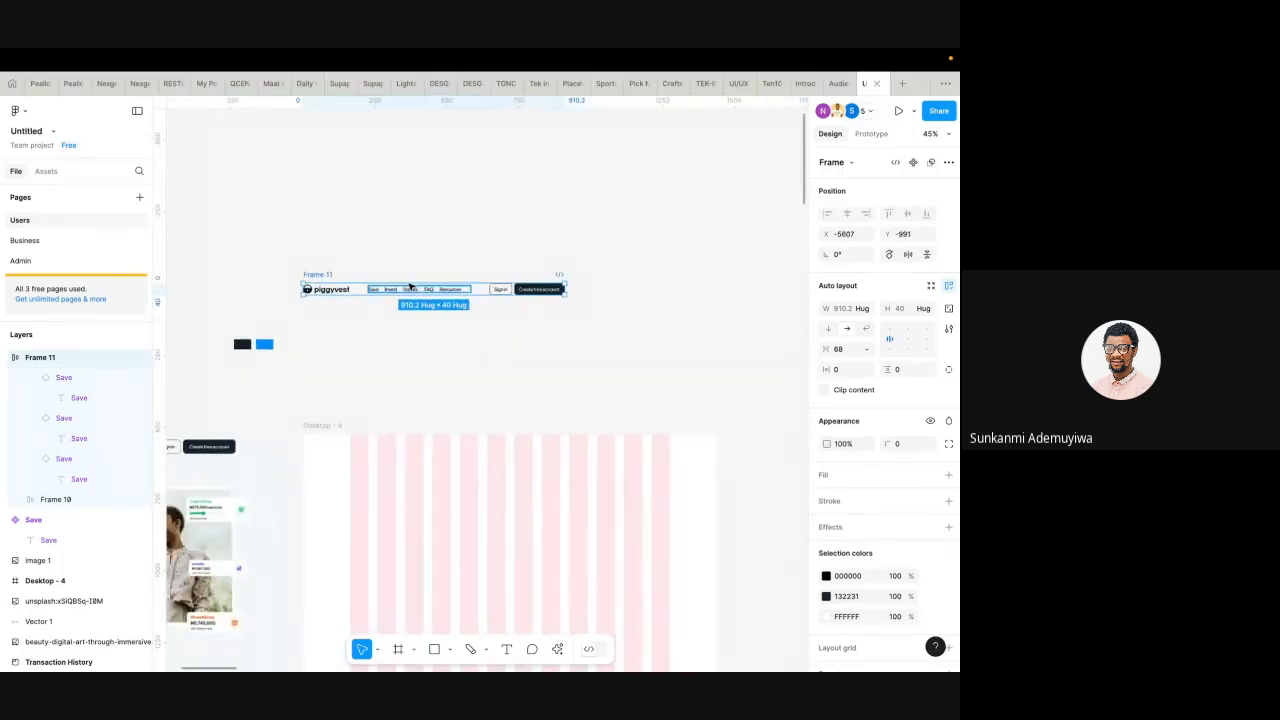
pyautogui.scroll(3, 408, 283)
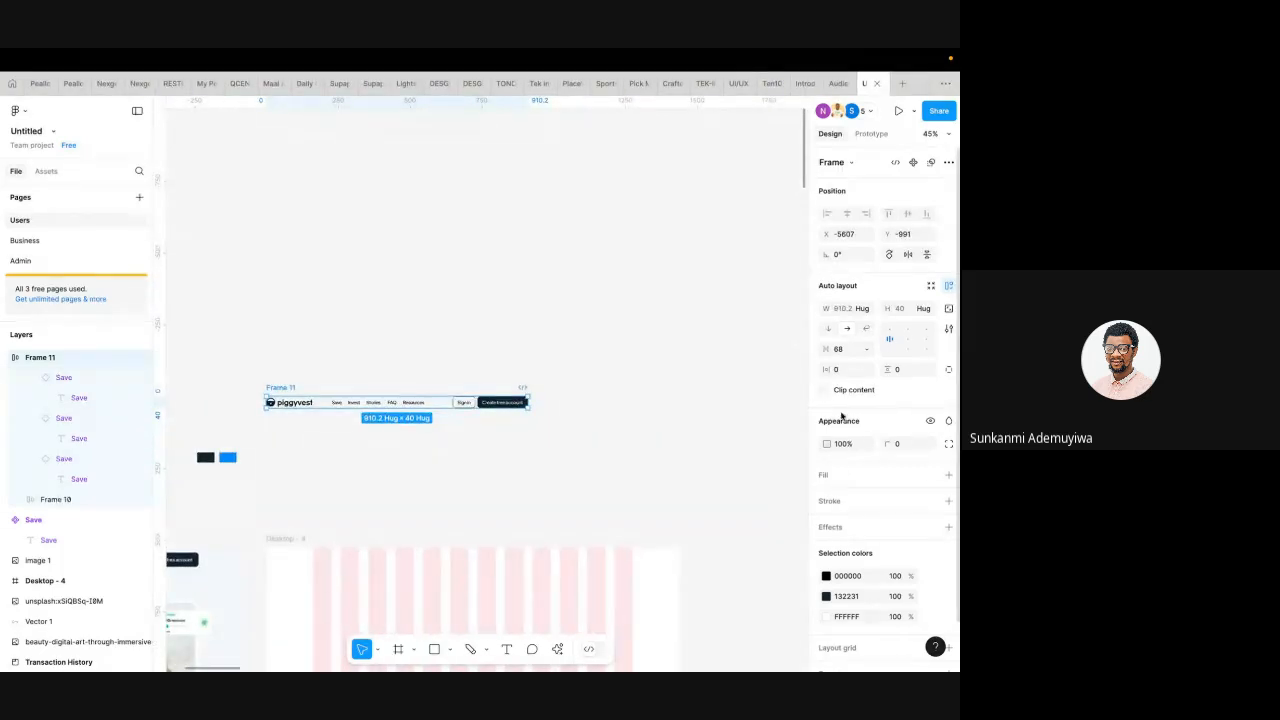
pyautogui.scroll(-2, 400, 530)
pyautogui.hscroll(-2, 400, 530)
pyautogui.scroll(5, 404, 512)
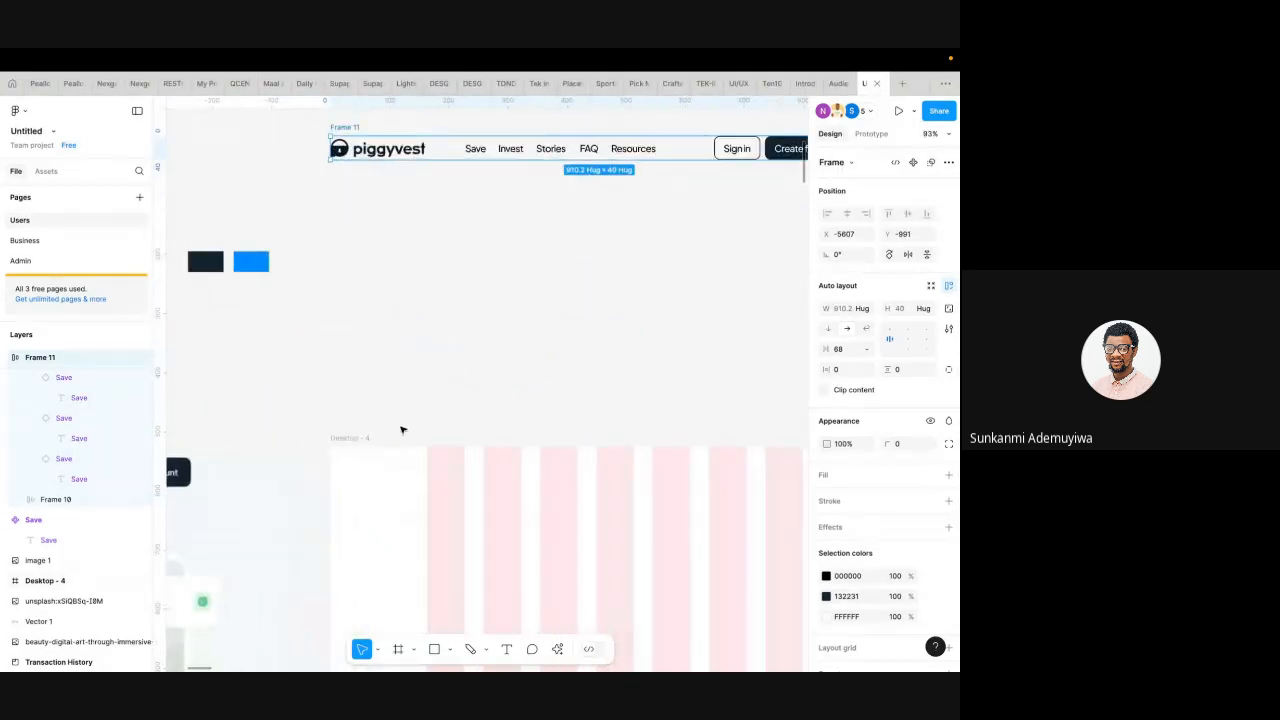
# - Check the column grid margin of the Desktop - 4 frame and set the header frame's horizontal padding to 164
pyautogui.scroll(-3, 391, 543)
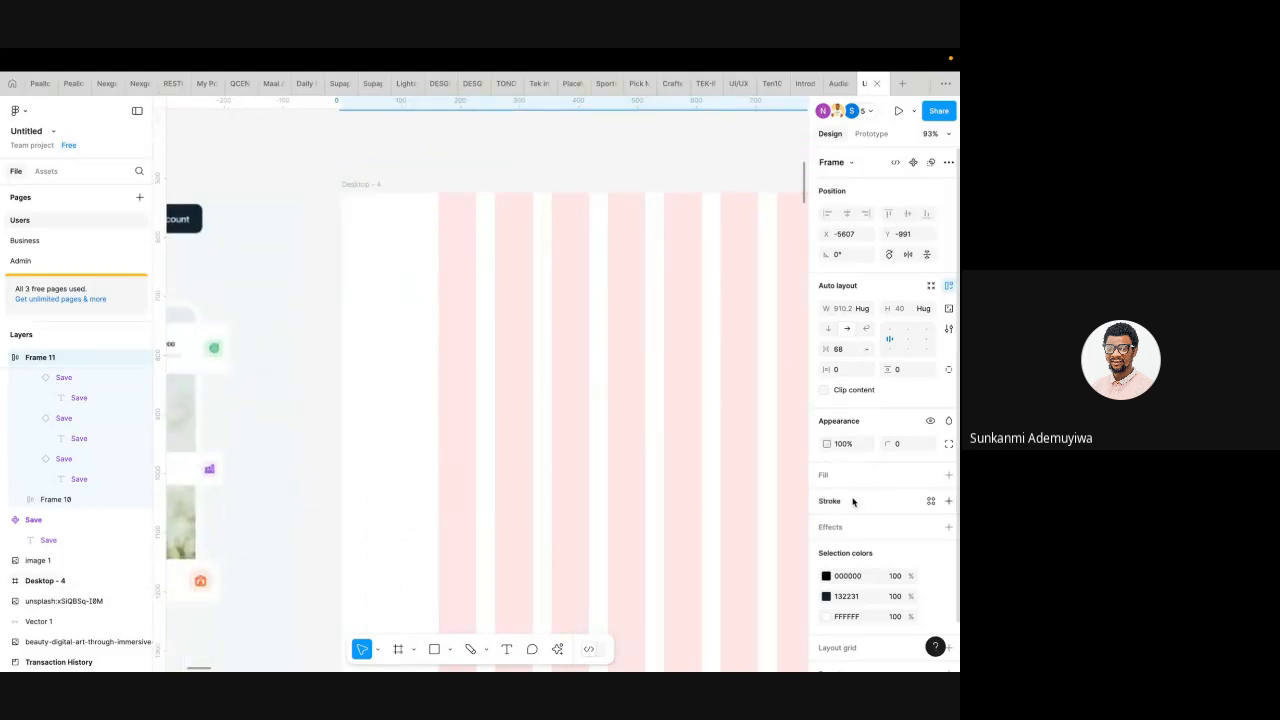
pyautogui.click(565, 367)
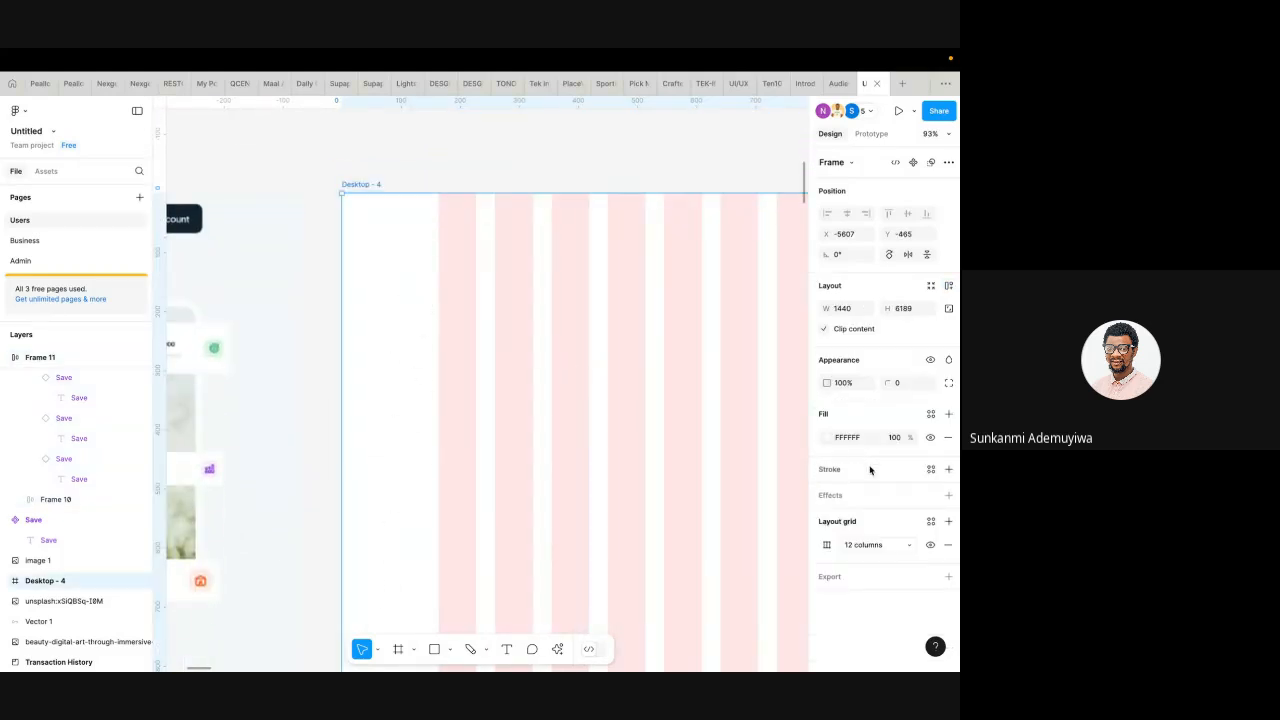
pyautogui.click(827, 545)
pyautogui.scroll(-5, 634, 294)
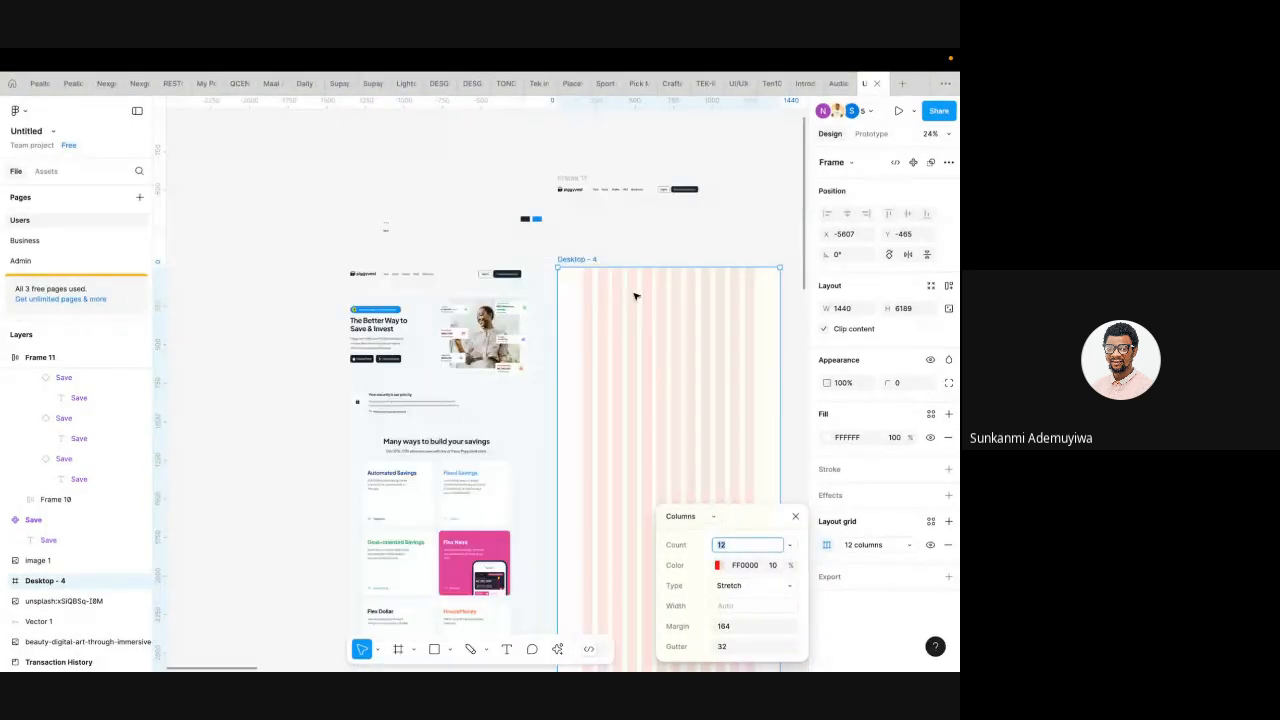
pyautogui.click(480, 322)
pyautogui.scroll(5, 480, 325)
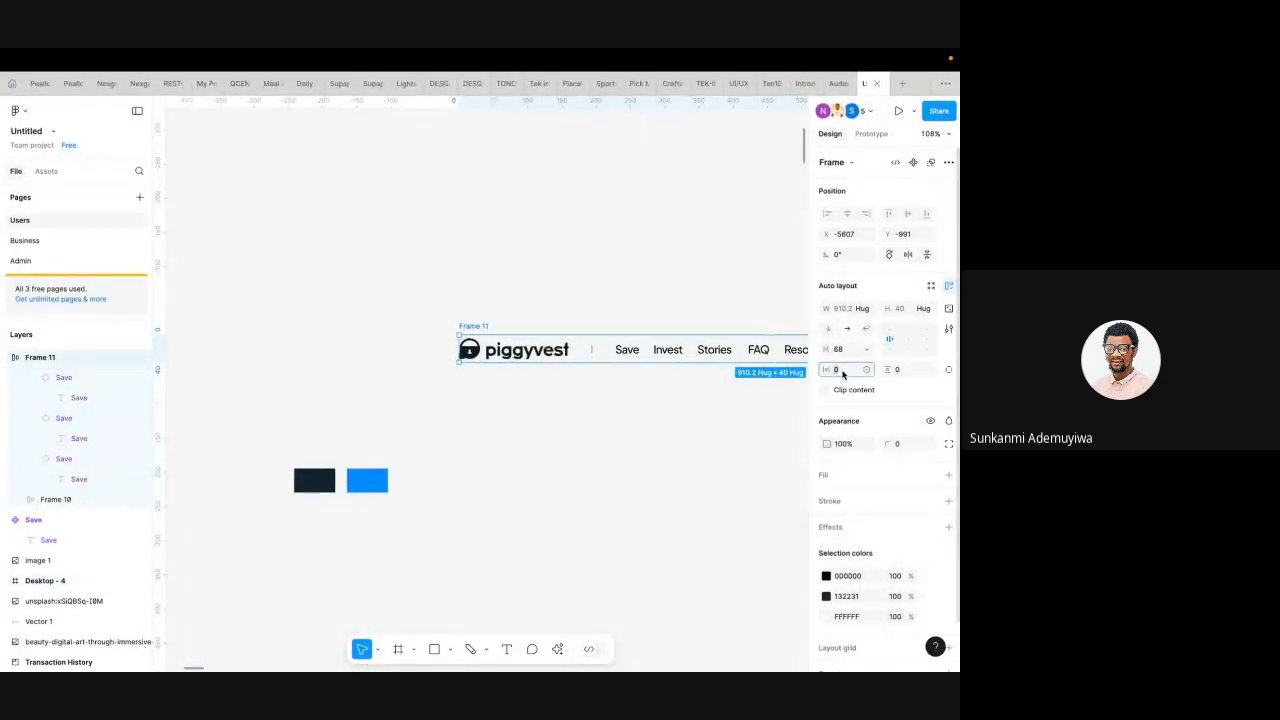
pyautogui.write('4')
pyautogui.press('Return')
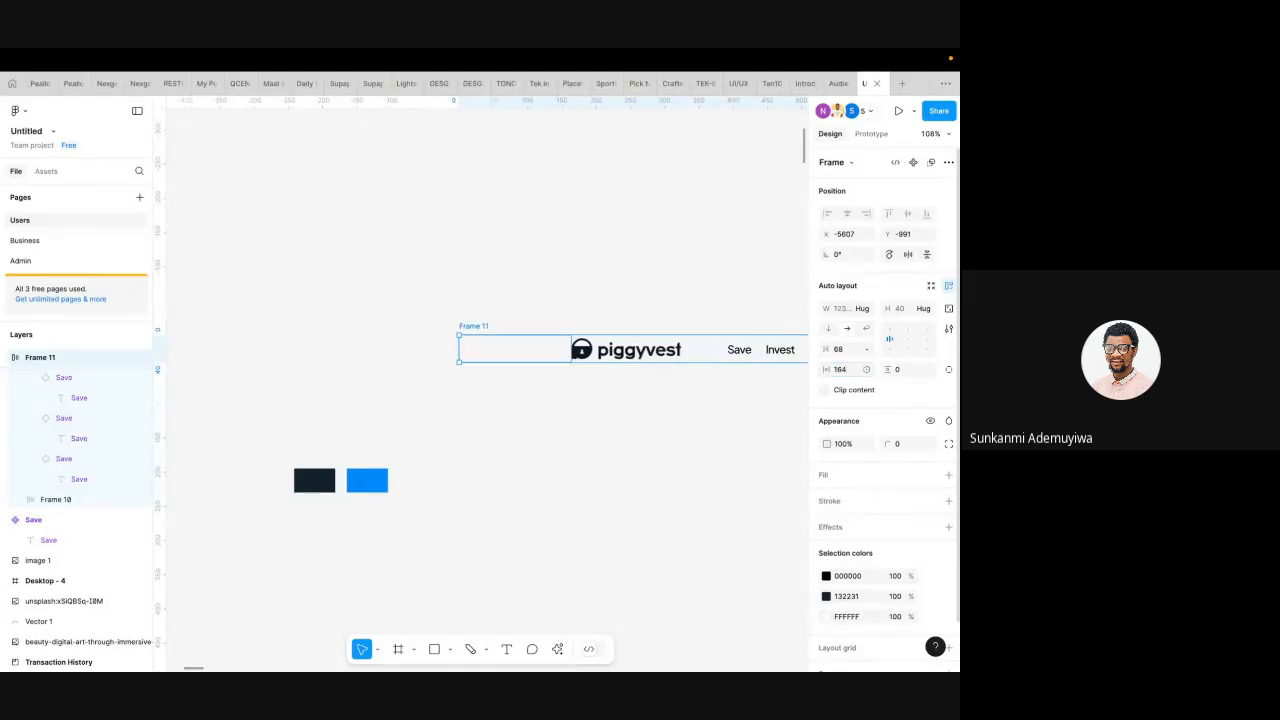
# - Set the header frame's vertical padding to 24
pyautogui.scroll(-5, 656, 381)
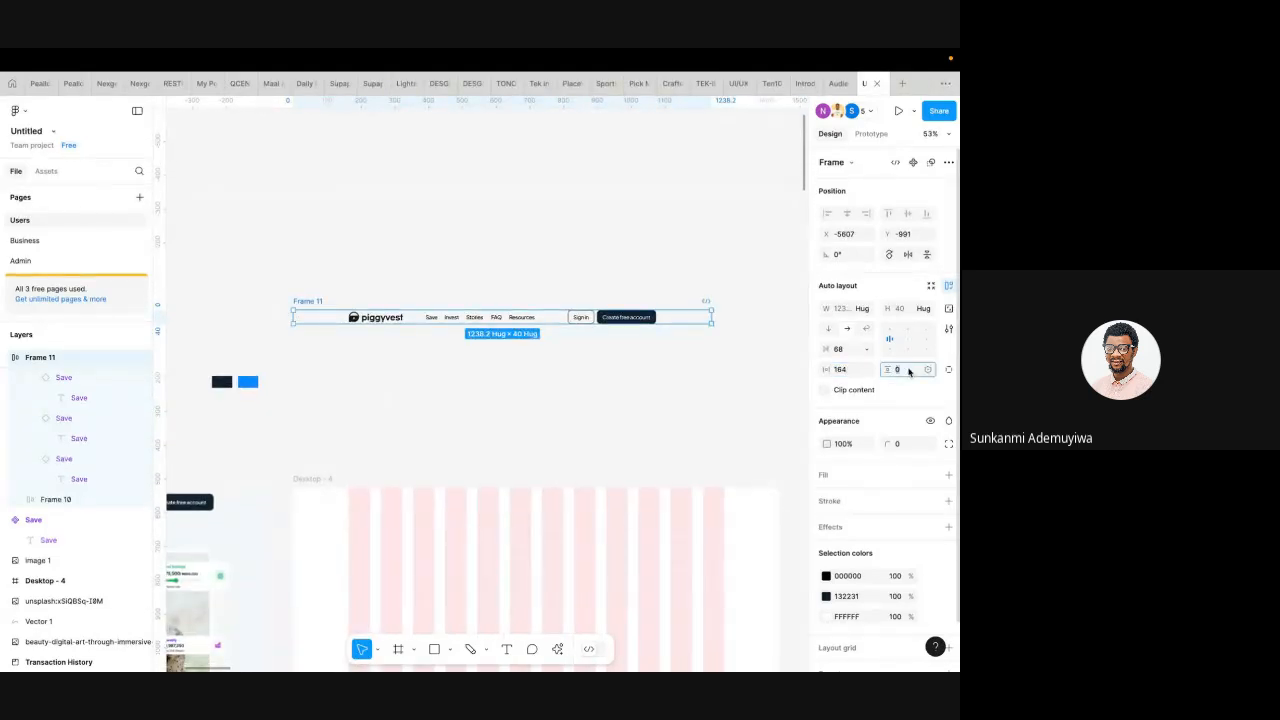
pyautogui.write('24')
pyautogui.press('Return')
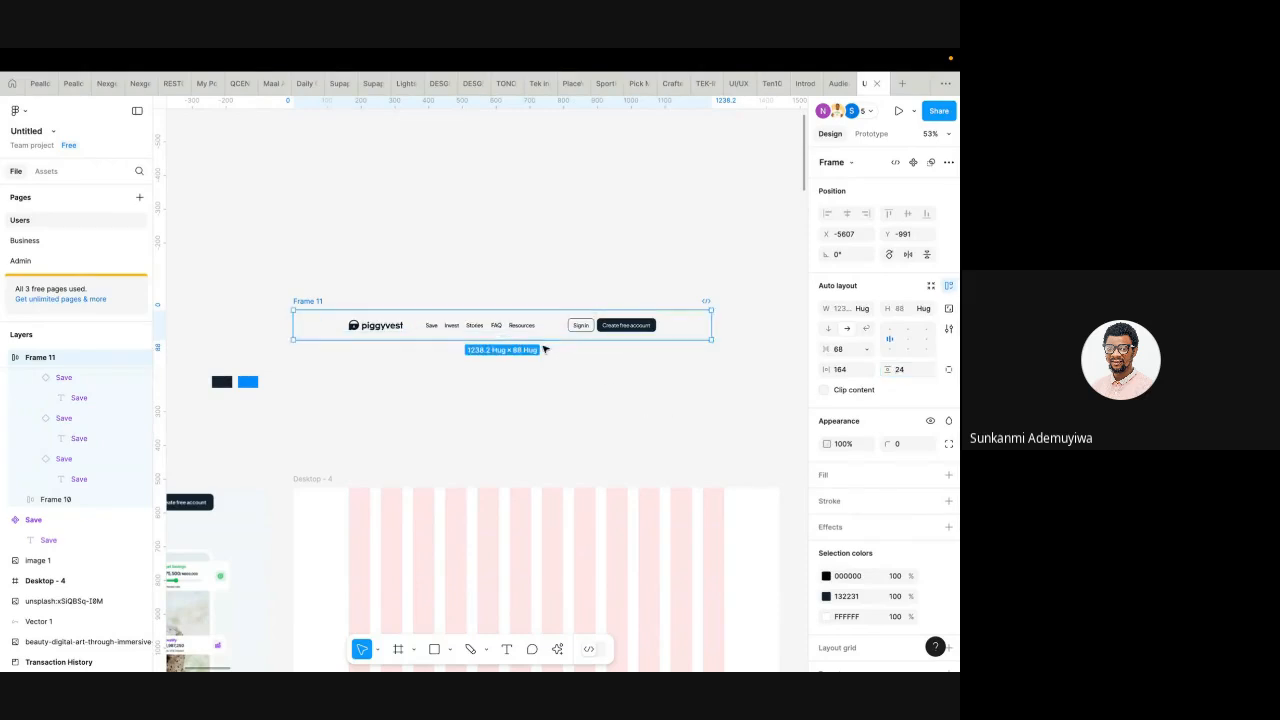
pyautogui.scroll(-5, 603, 384)
pyautogui.scroll(5, 603, 384)
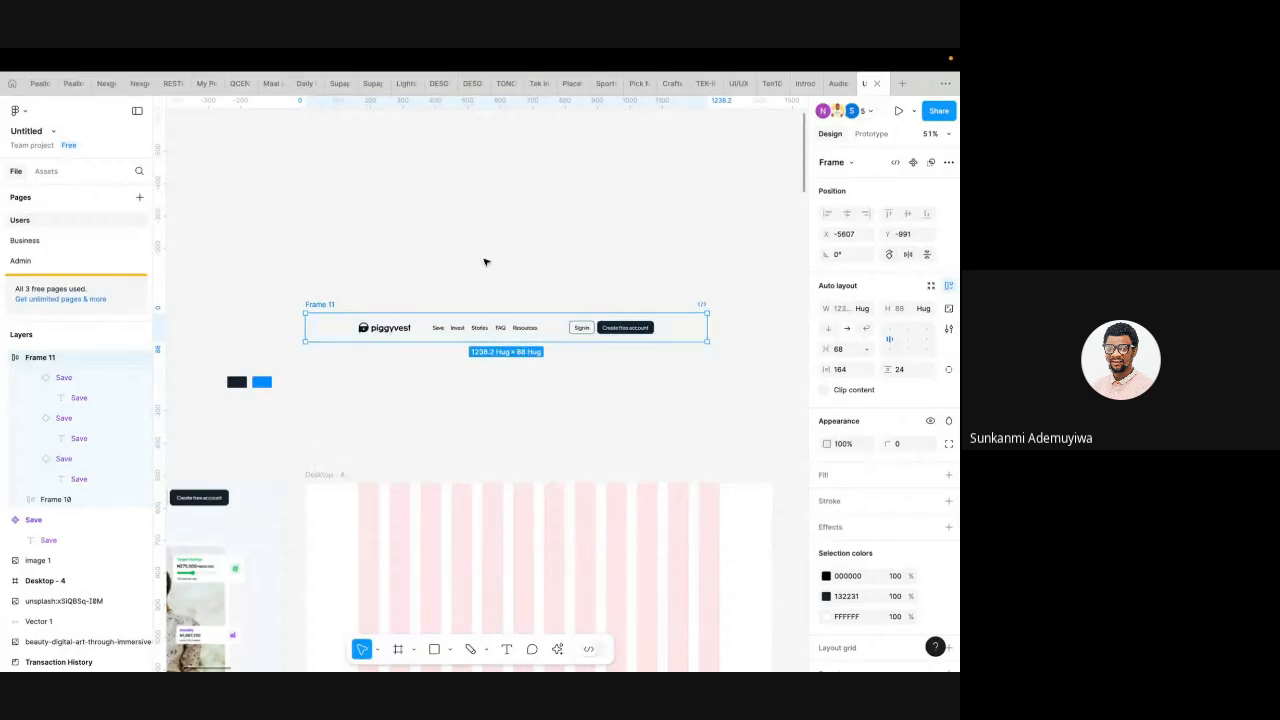
# - Move the header frame into the Desktop - 4 frame and align it to that frame's left and top edges
pyautogui.scroll(-2, 350, 316)
pyautogui.scroll(-1, 355, 308)
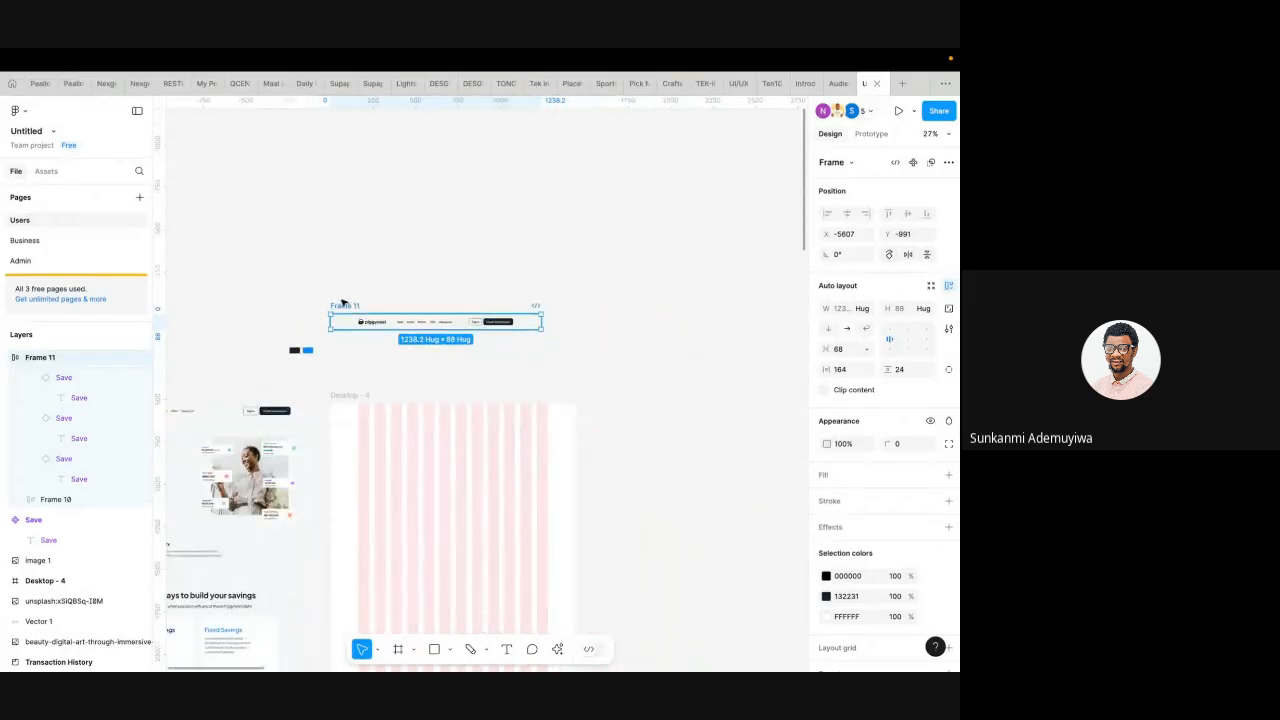
pyautogui.moveTo(348, 306); pyautogui.dragTo(355, 405)
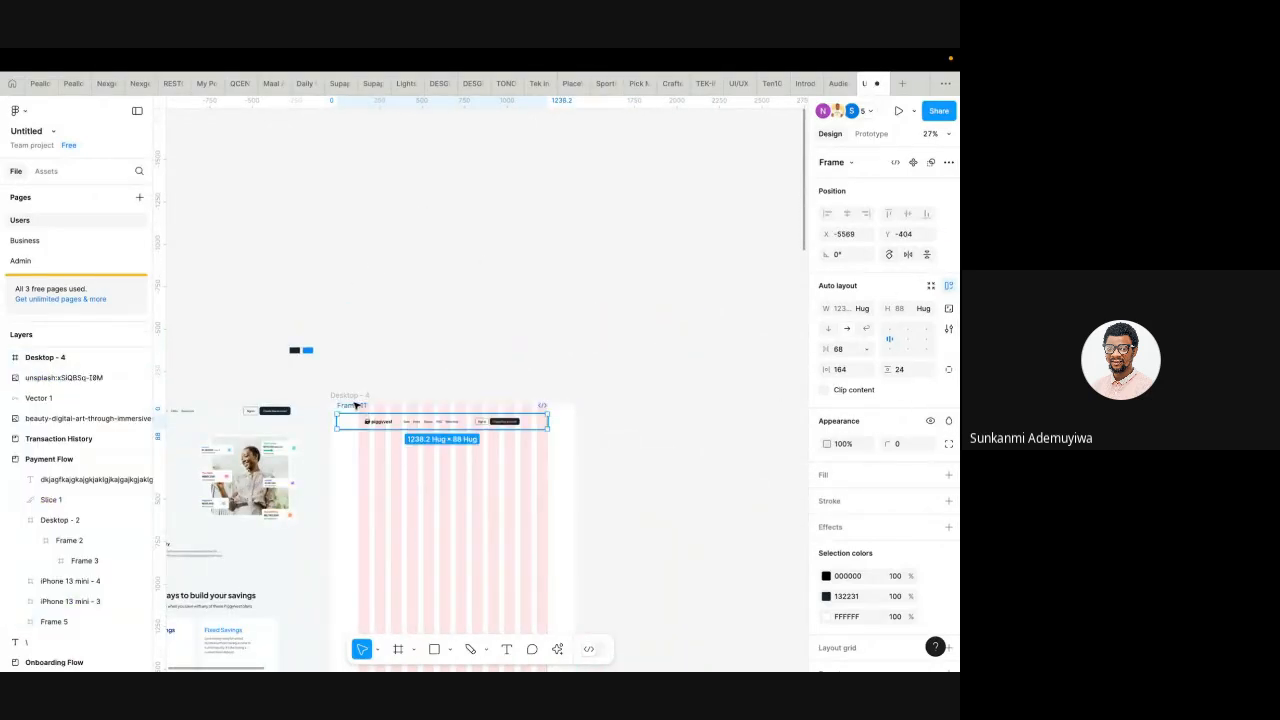
pyautogui.scroll(5, 471, 451)
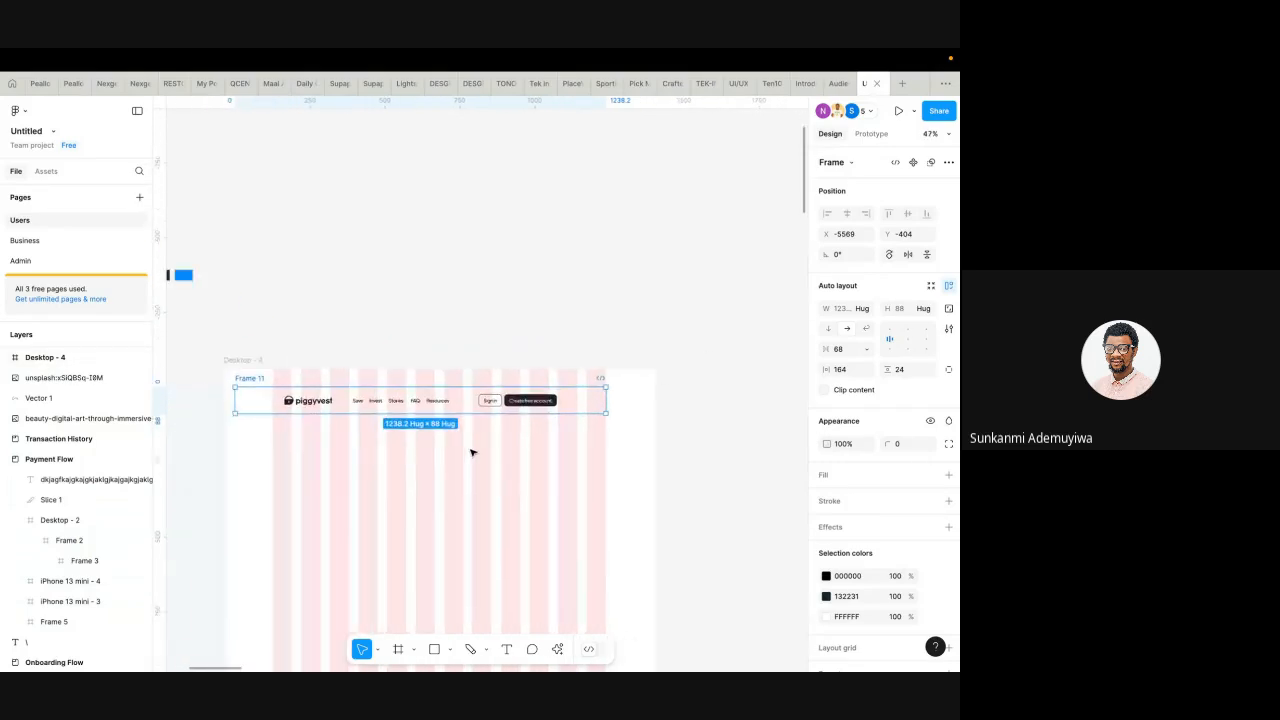
pyautogui.moveTo(349, 349); pyautogui.dragTo(423, 354)
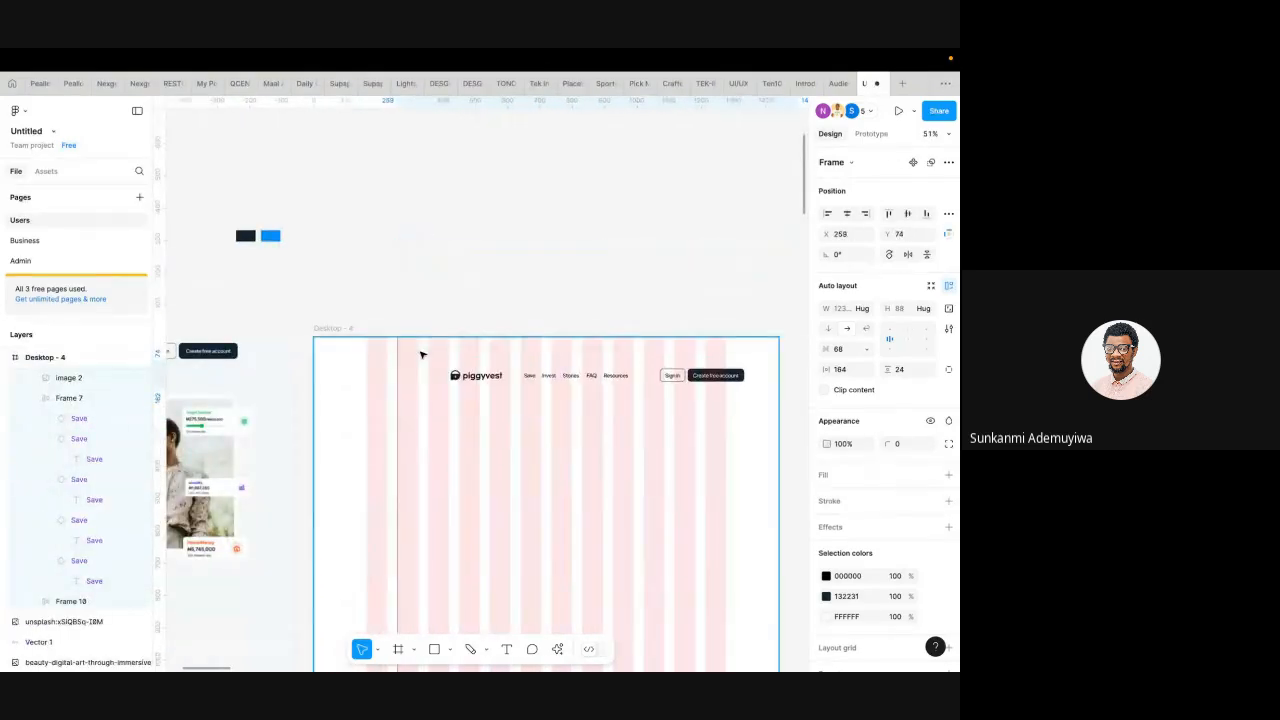
pyautogui.scroll(-2, 539, 376)
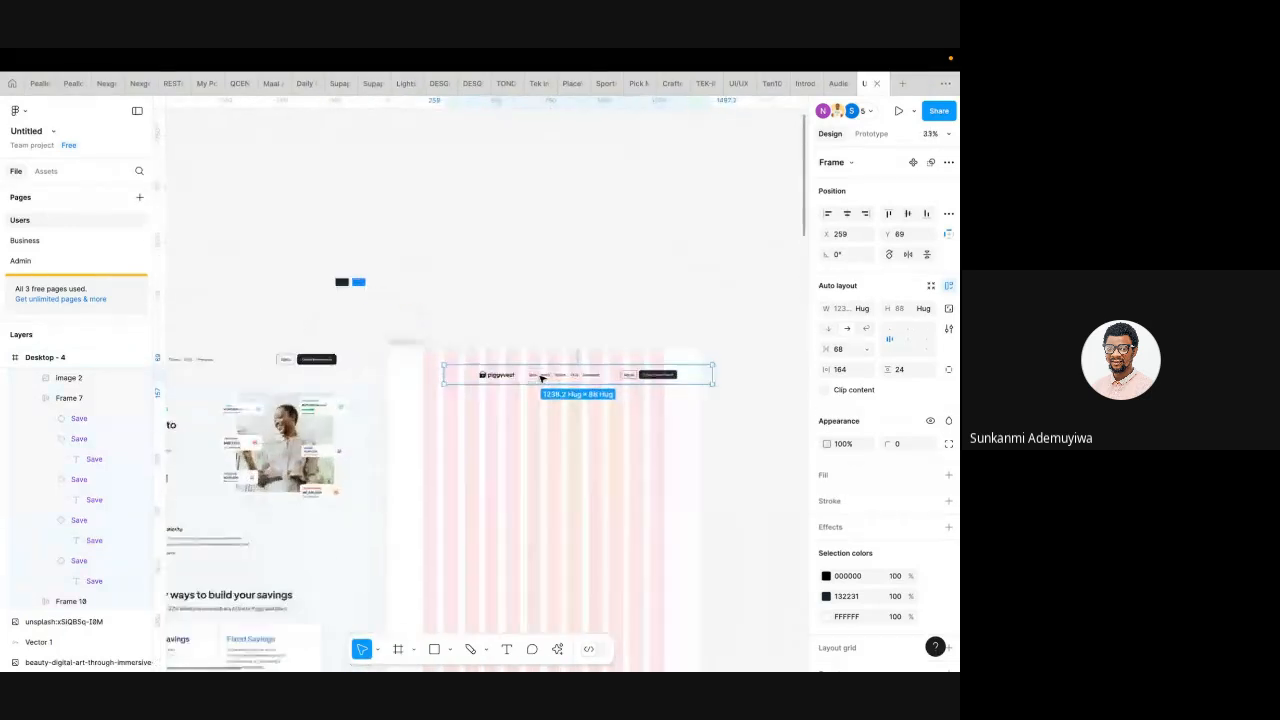
pyautogui.moveTo(571, 365); pyautogui.dragTo(524, 352)
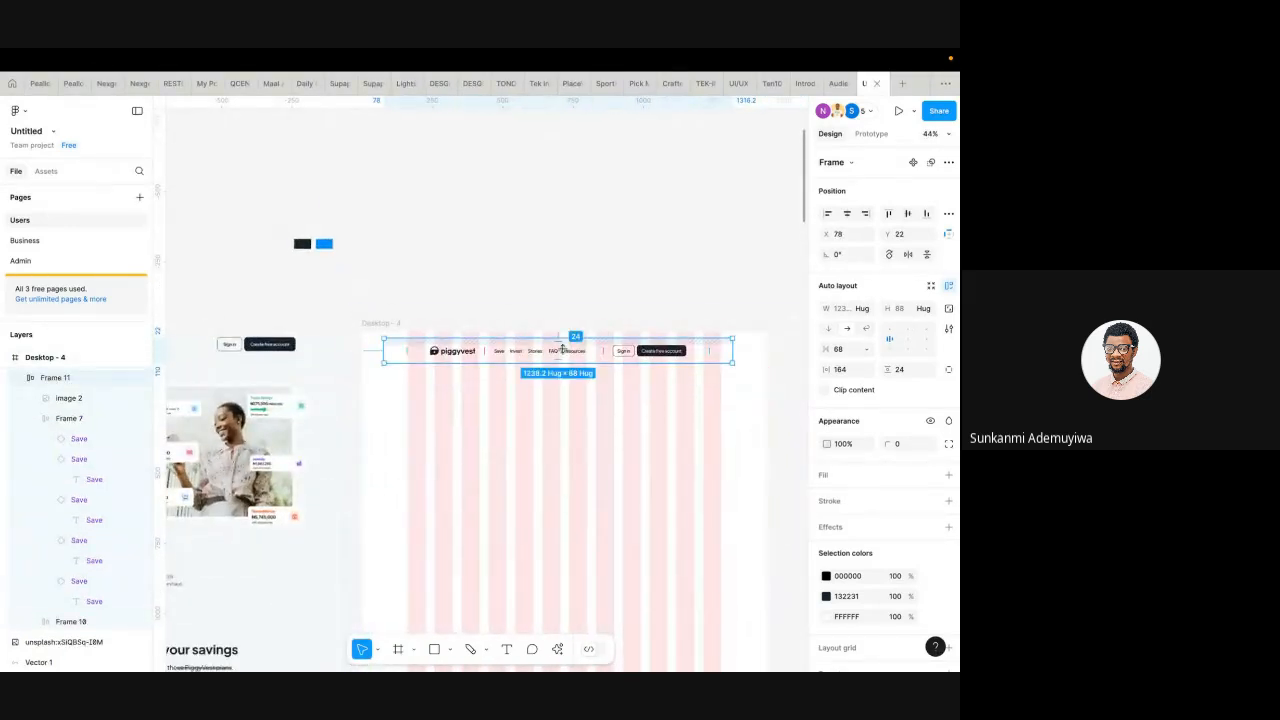
pyautogui.click(828, 214)
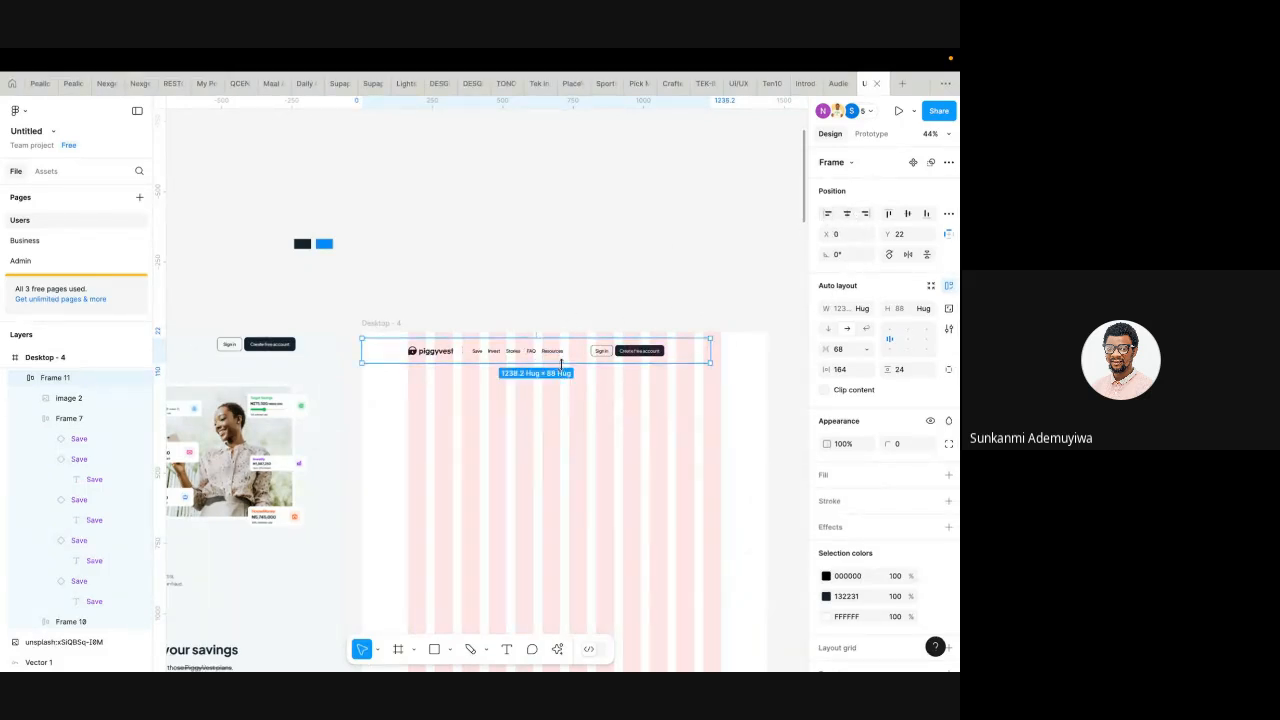
pyautogui.scroll(2, 561, 362)
pyautogui.click(889, 215)
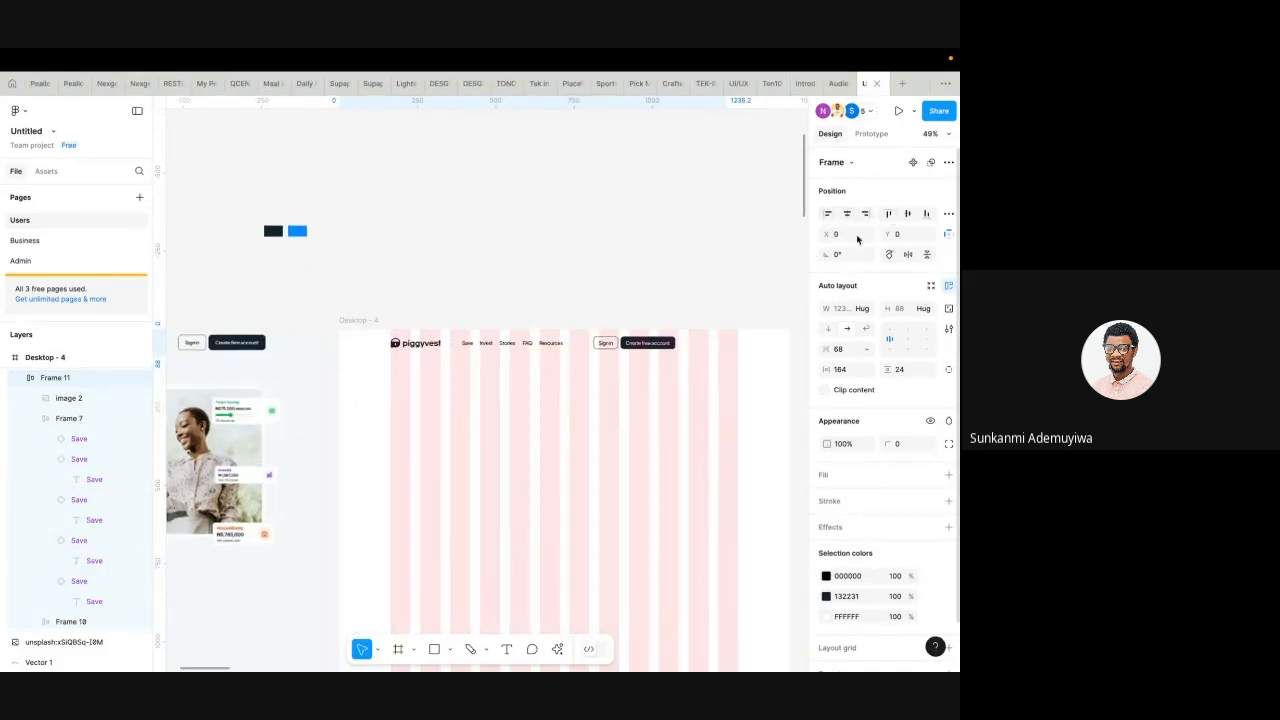
# - Widen the header frame to 1440 so it spans the full width of the Desktop - 4 frame
pyautogui.hscroll(2, 692, 370)
pyautogui.scroll(2, 532, 394)
pyautogui.scroll(-3, 533, 393)
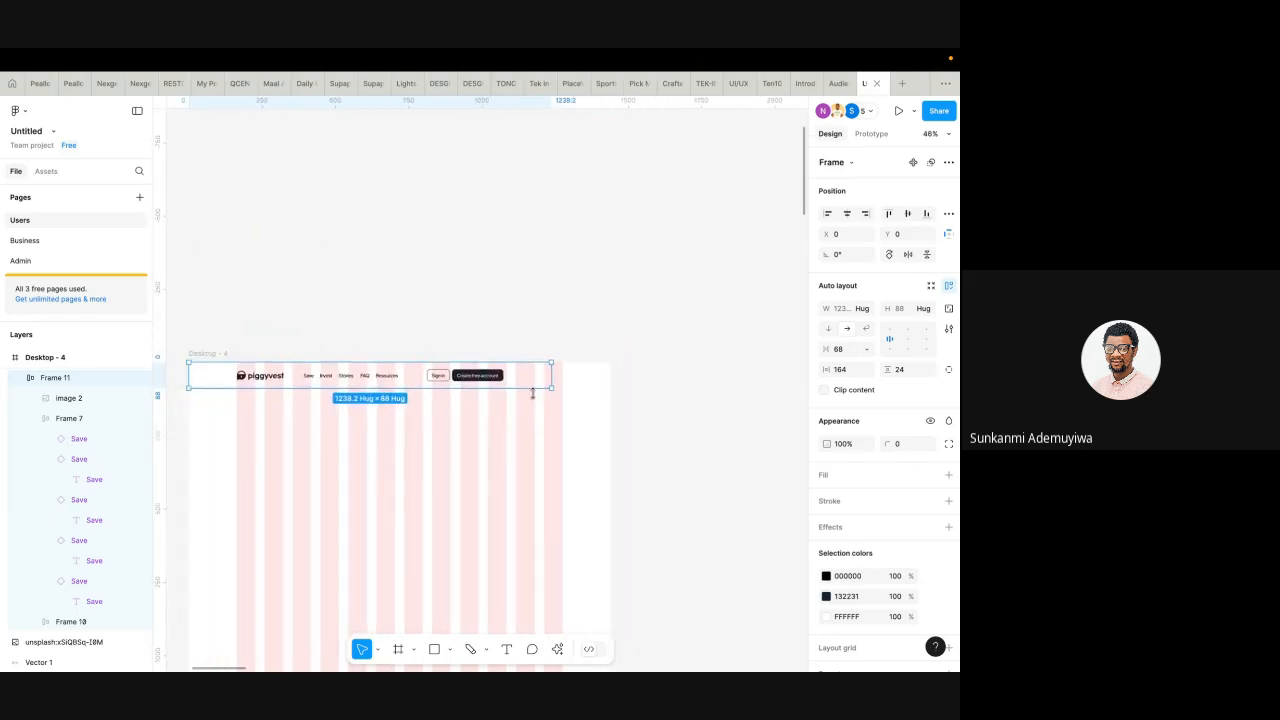
pyautogui.moveTo(553, 370); pyautogui.dragTo(609, 377)
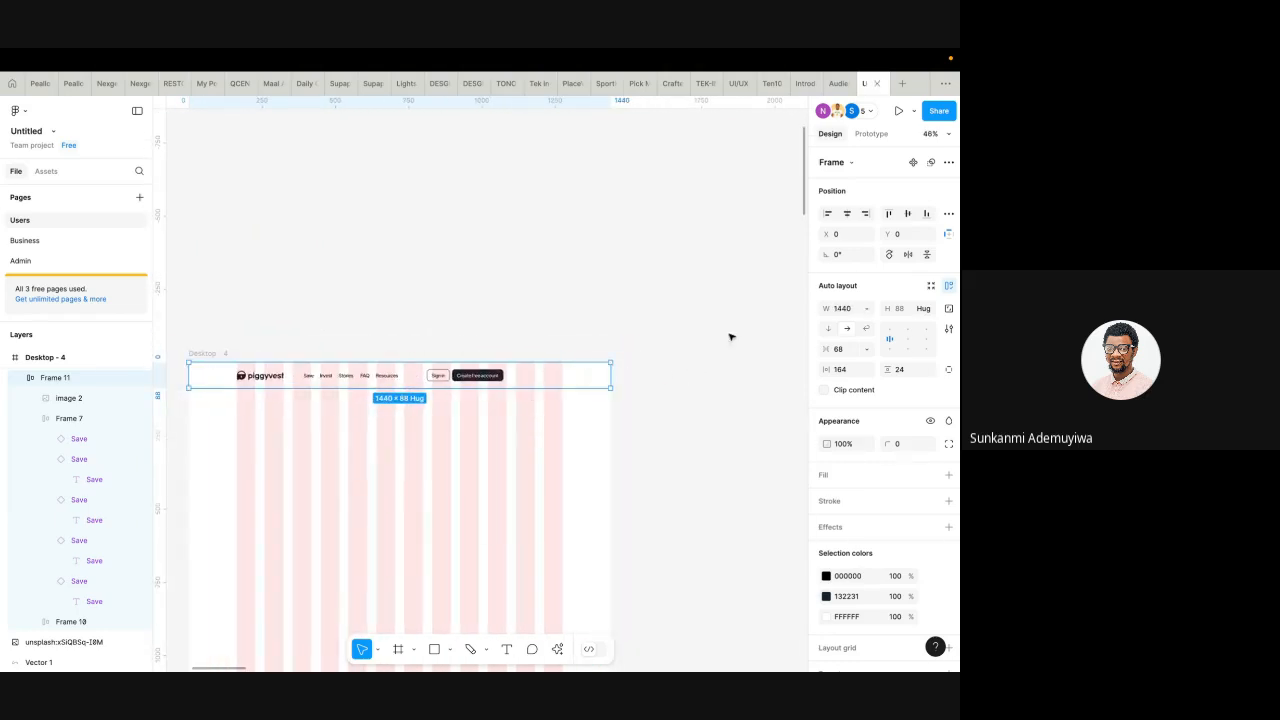
# - Set the header frame's item gap to Auto so logo, links and buttons spread across the grid
pyautogui.click(420, 372)
pyautogui.click(478, 375)
pyautogui.doubleClick(478, 375)
pyautogui.doubleClick(478, 375)
pyautogui.click(562, 375)
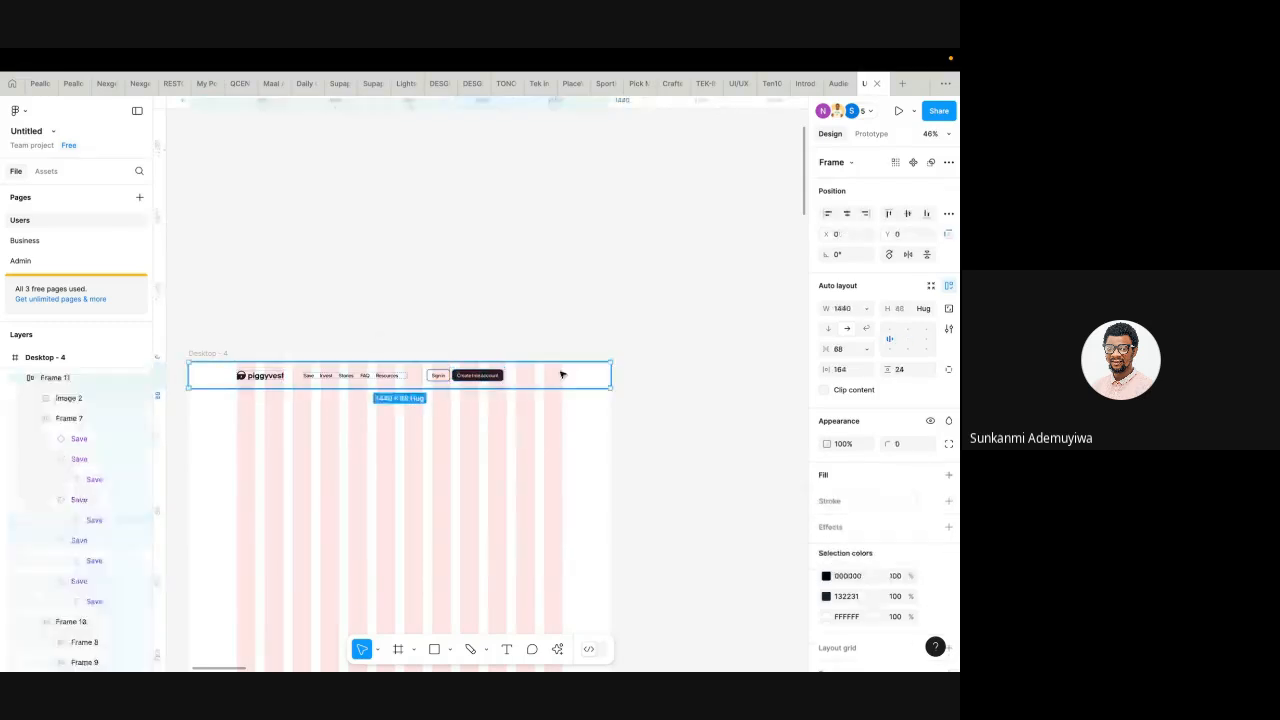
pyautogui.click(866, 348)
pyautogui.click(864, 366)
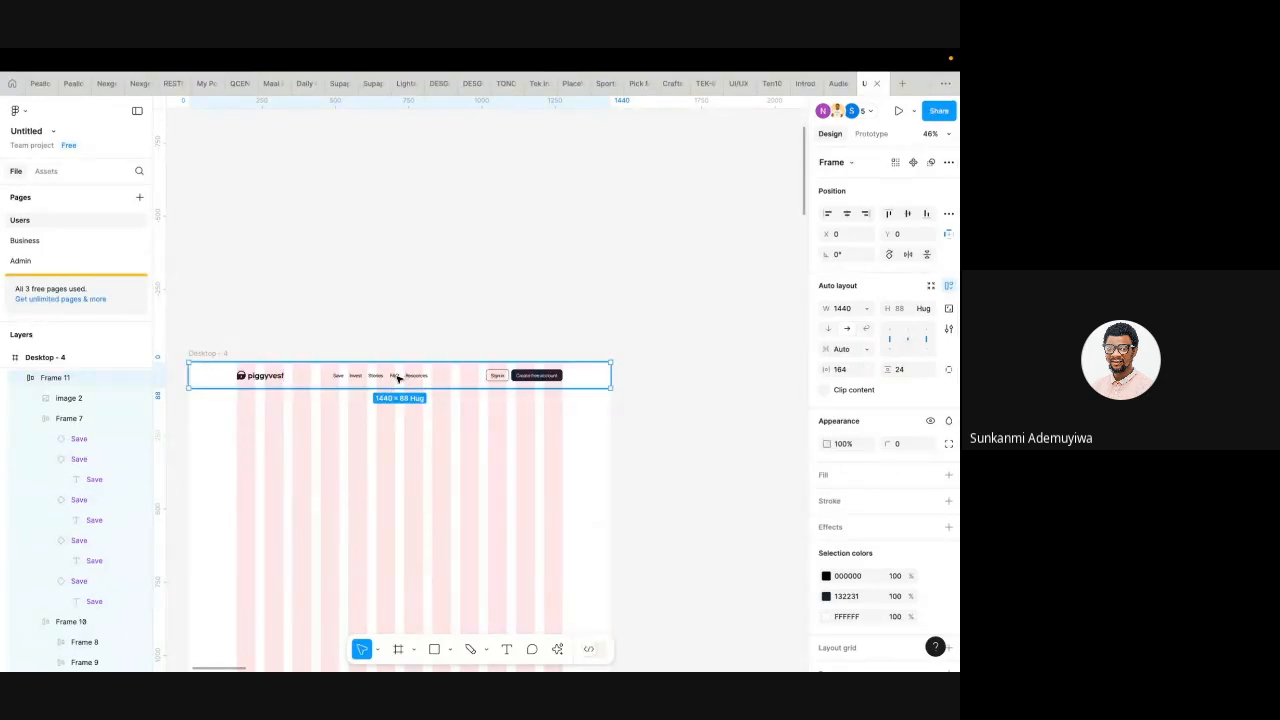
# - Wrap the logo and the link row in their own auto layout frame inside the header
pyautogui.hscroll(-5, 392, 378)
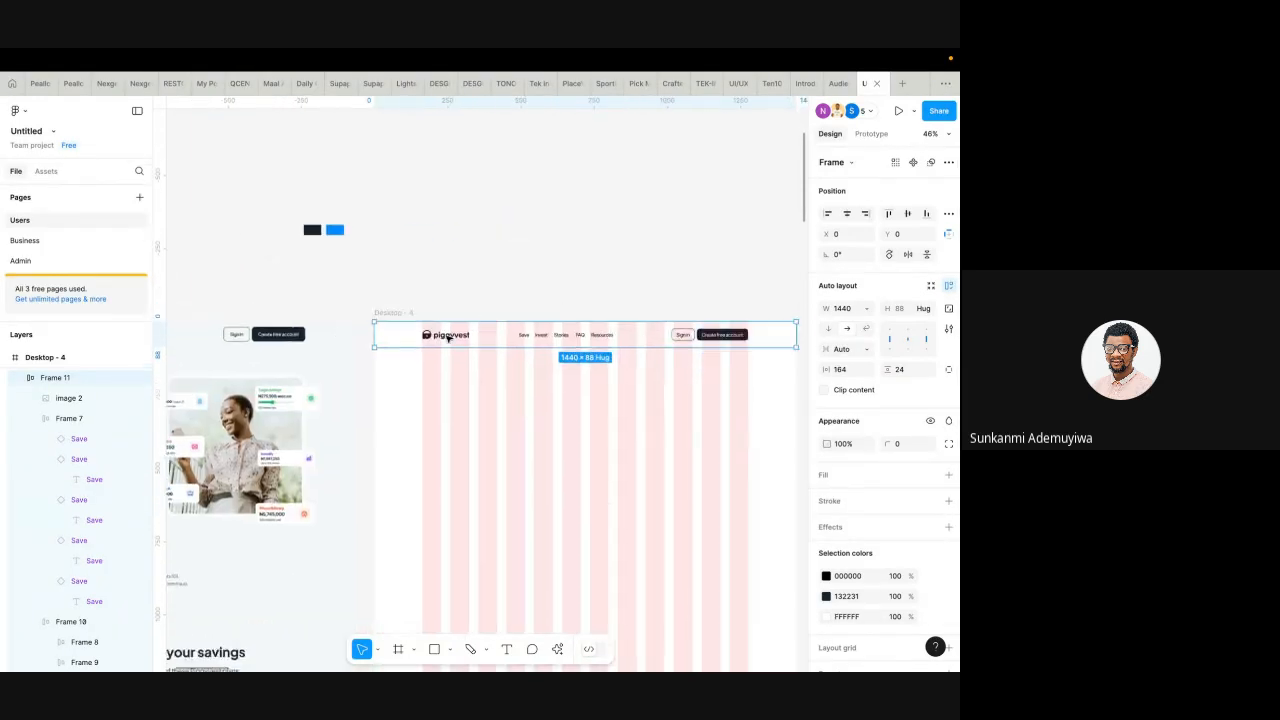
pyautogui.hscroll(-5, 481, 346)
pyautogui.scroll(3, 669, 349)
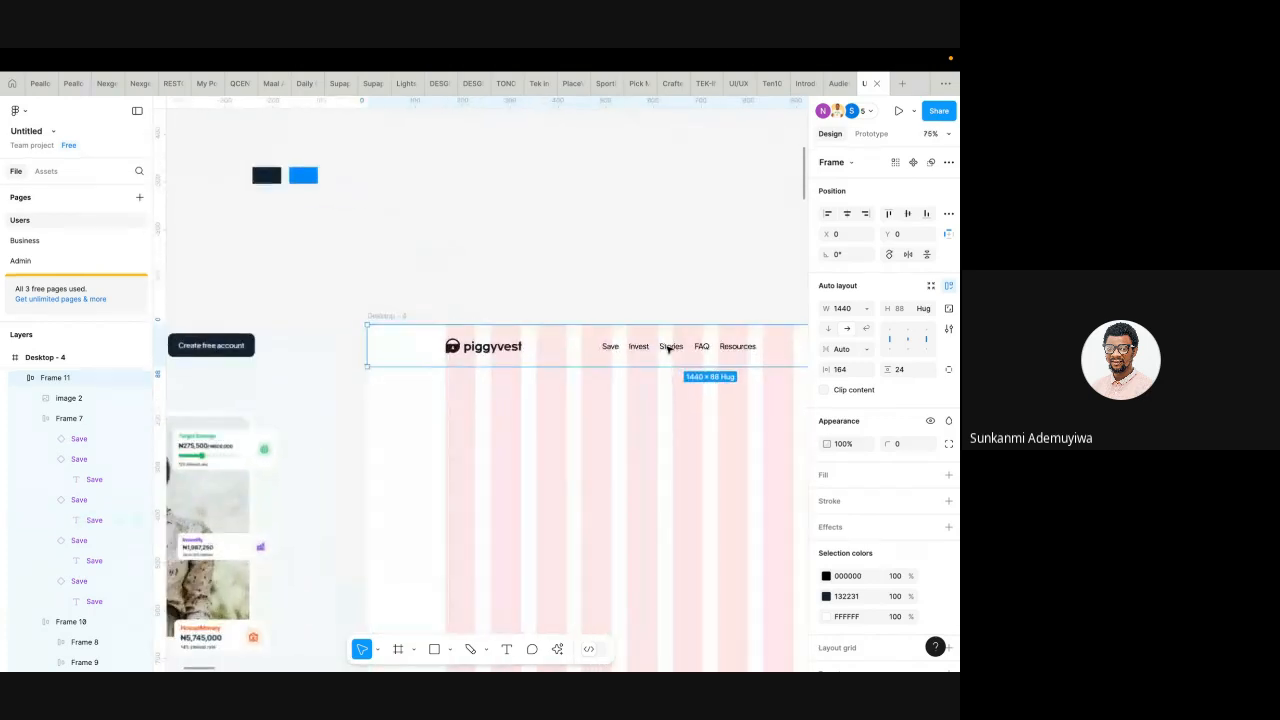
pyautogui.click(676, 348)
pyautogui.keyDown('shift'); pyautogui.click(483, 347); pyautogui.keyUp('shift')
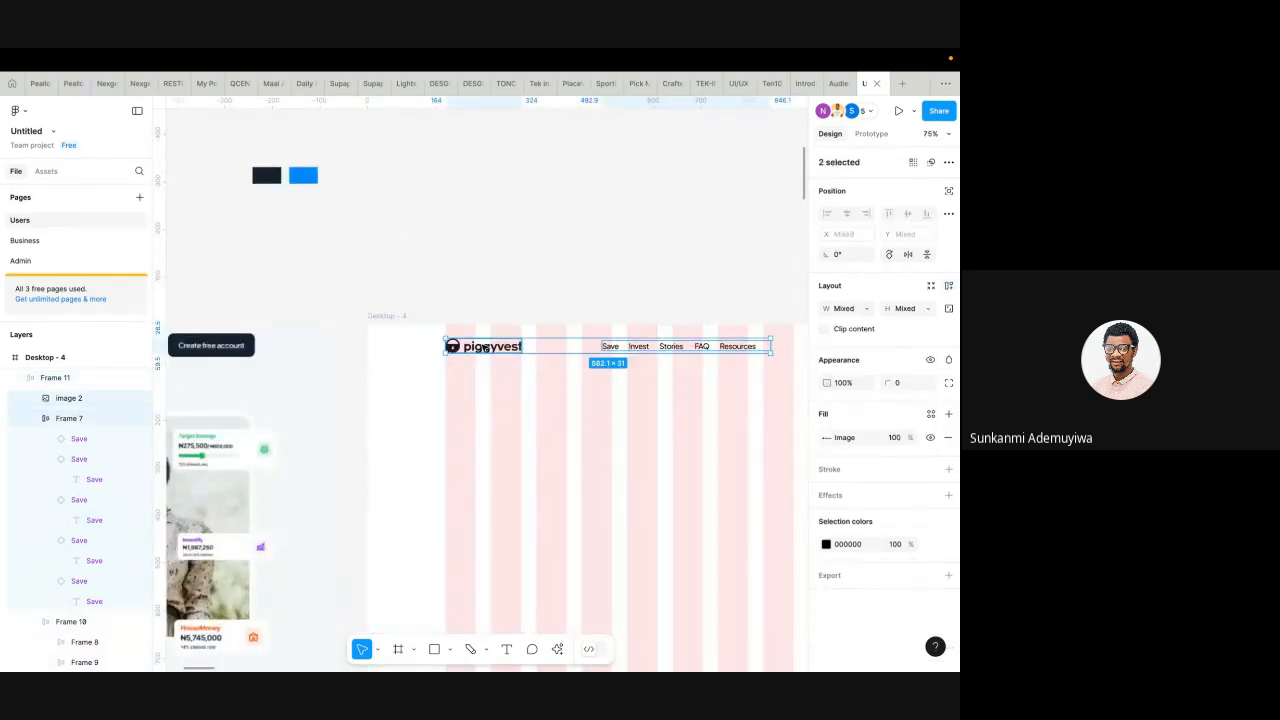
pyautogui.hotkey('shift', 'a')
pyautogui.hscroll(-2, 682, 348)
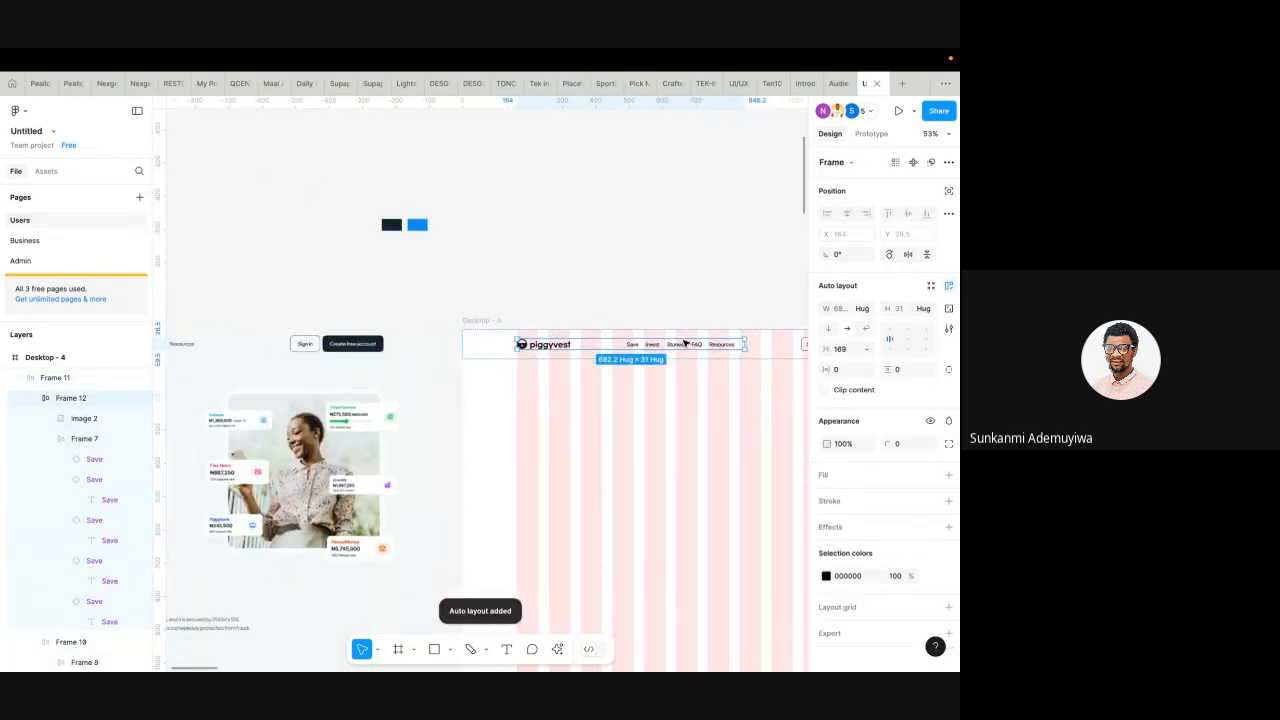
# - Narrow the logo-and-links frame to a width of 586 and set its item gap to 52
pyautogui.hscroll(6, 660, 340)
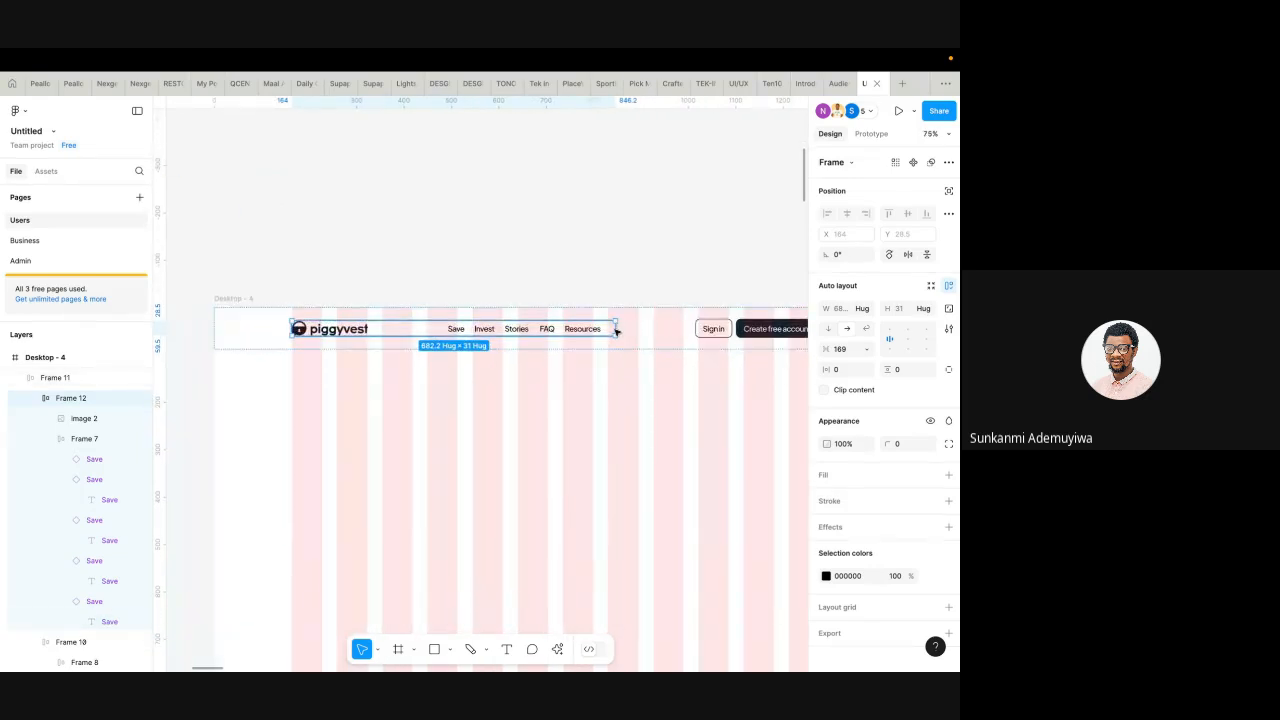
pyautogui.moveTo(615, 329); pyautogui.dragTo(570, 329)
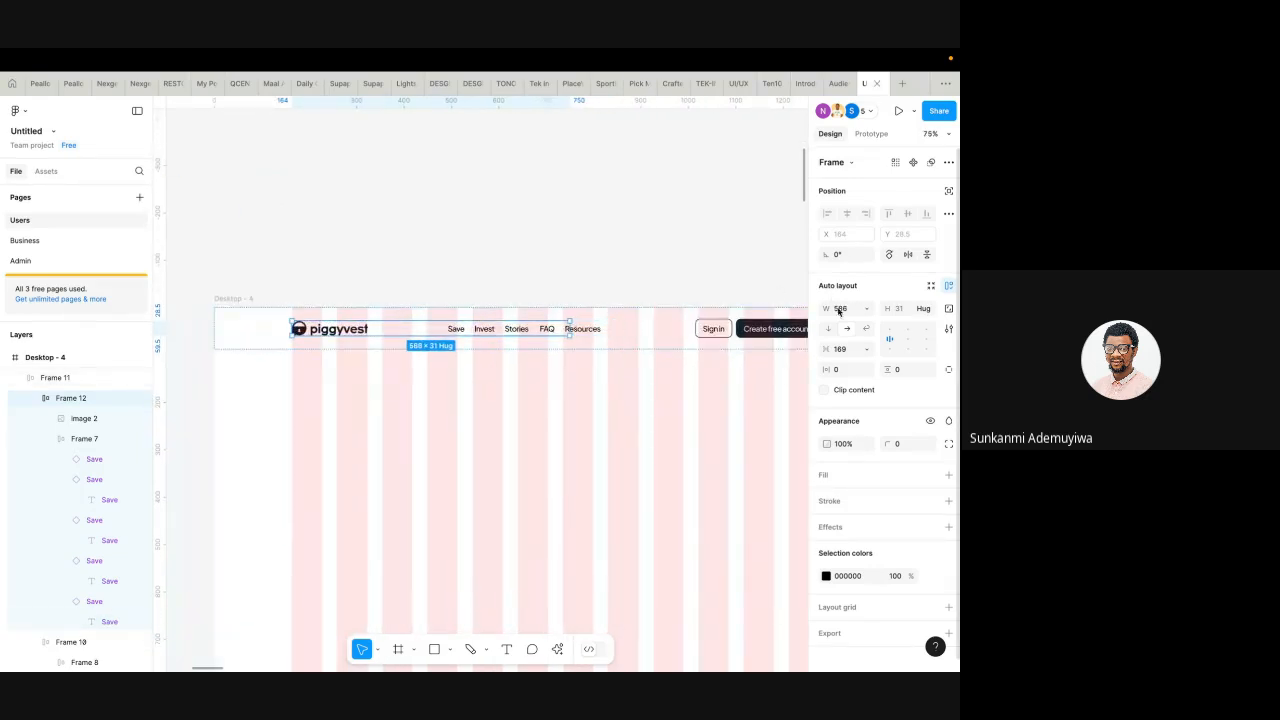
pyautogui.click(866, 349)
pyautogui.click(850, 366)
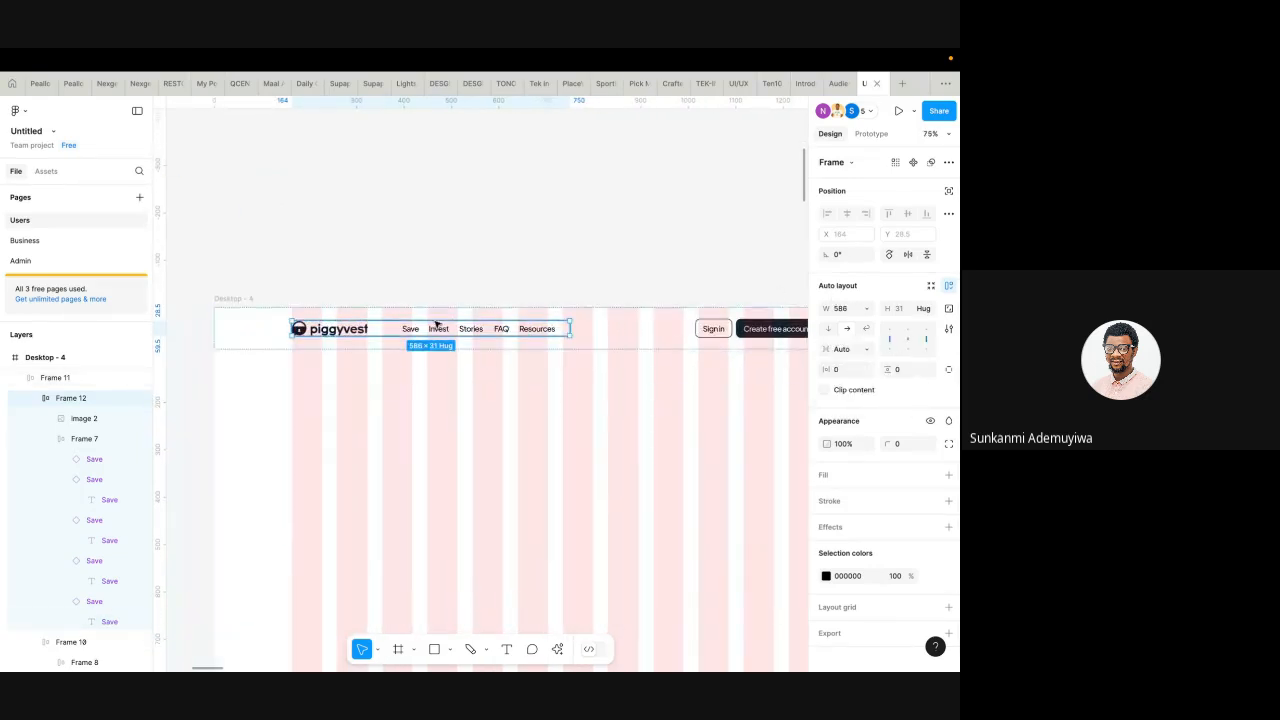
pyautogui.click(845, 350)
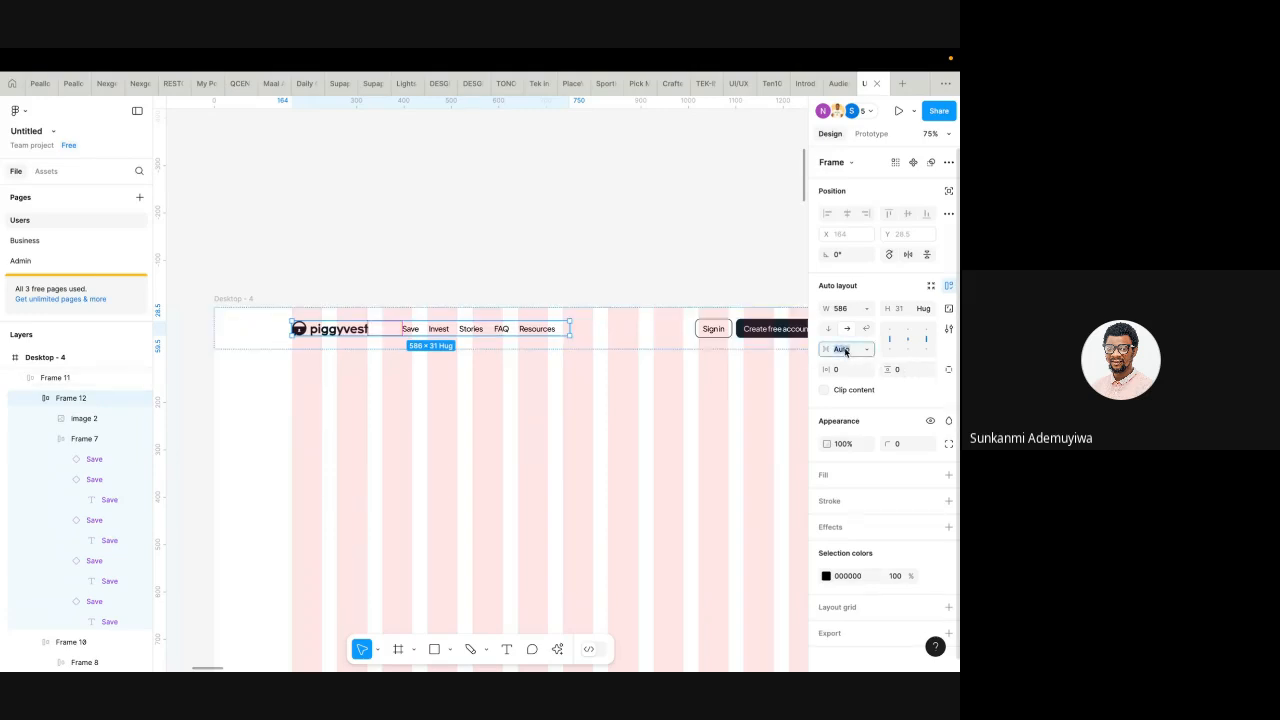
pyautogui.press('Return')
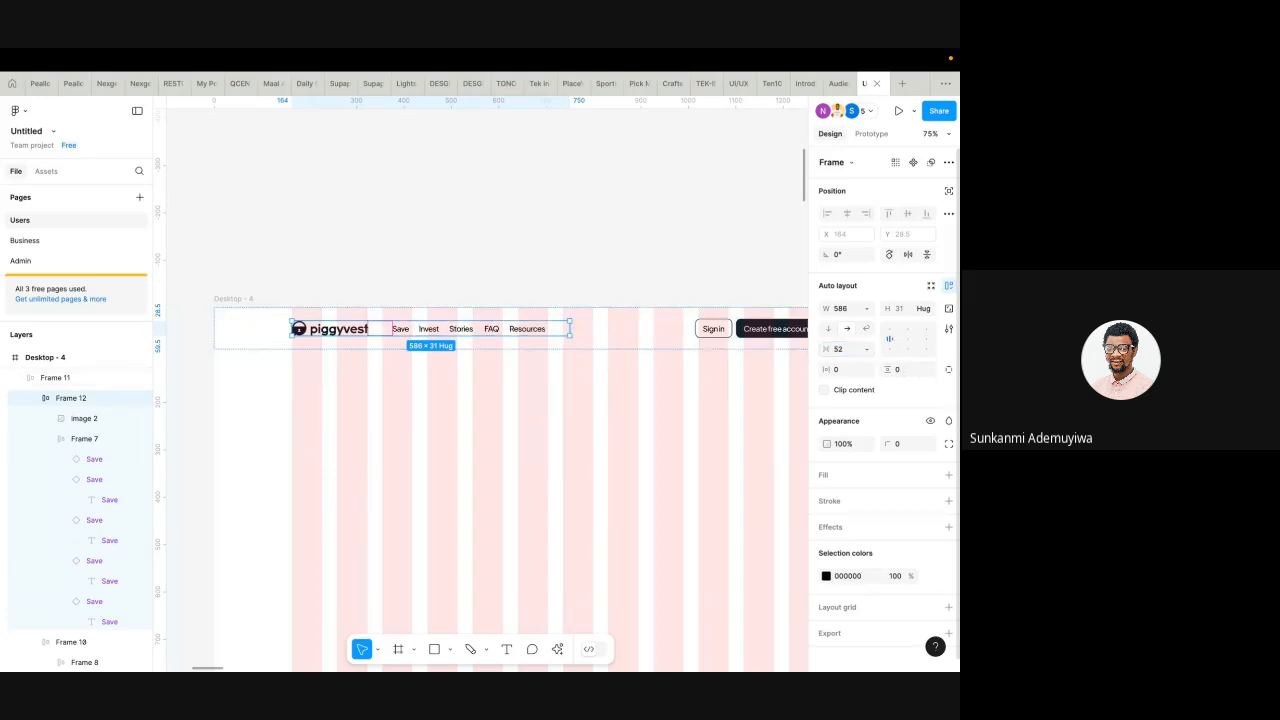
# - Set the Desktop - 4 frame's fill to F2F7F8, sampled from the background of the reference homepage screenshot
pyautogui.scroll(-5, 503, 363)
pyautogui.scroll(3, 289, 372)
pyautogui.scroll(-4, 289, 372)
pyautogui.hscroll(4, 290, 372)
pyautogui.hscroll(-4, 445, 320)
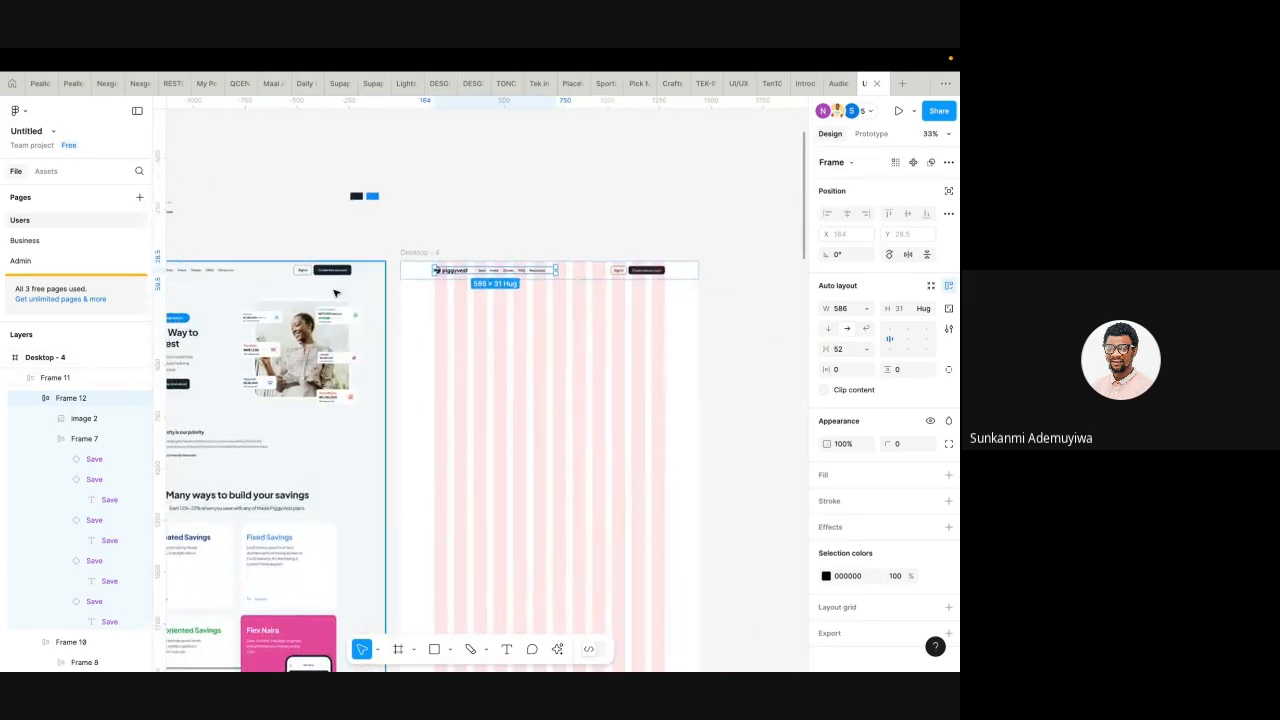
pyautogui.scroll(5, 464, 384)
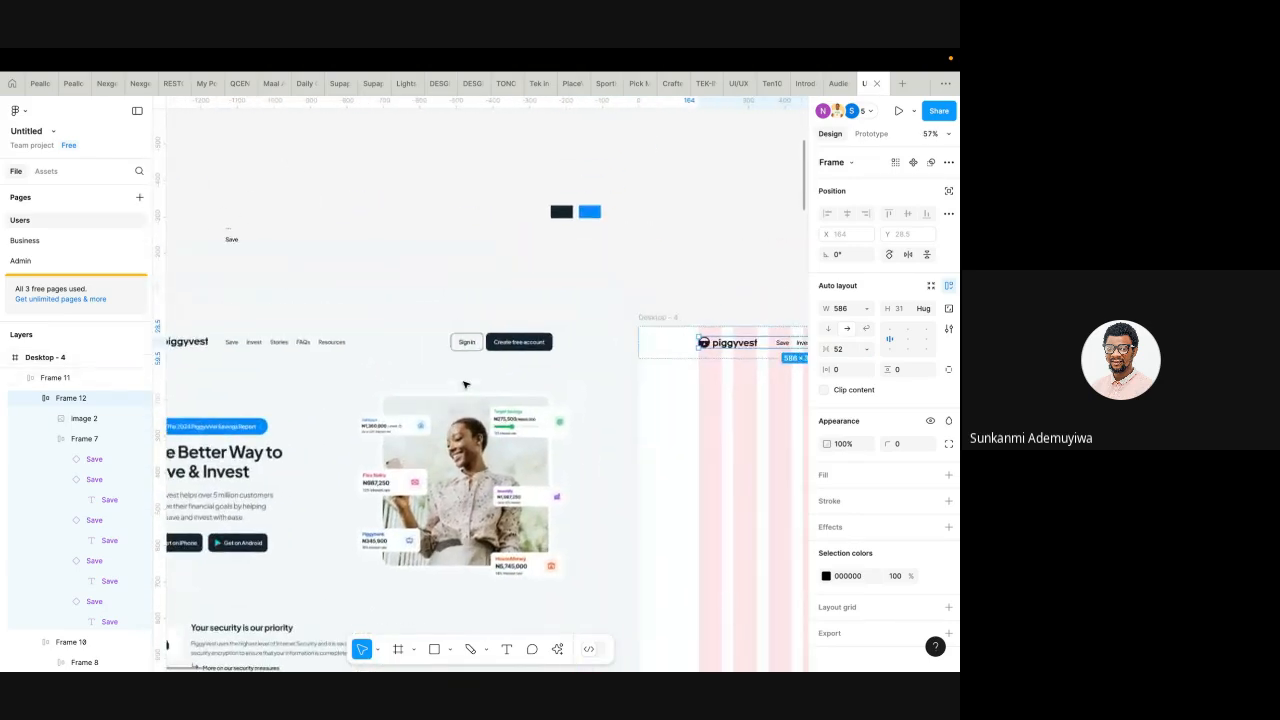
pyautogui.click(602, 343)
pyautogui.hscroll(3, 603, 344)
pyautogui.click(603, 344)
pyautogui.click(445, 268)
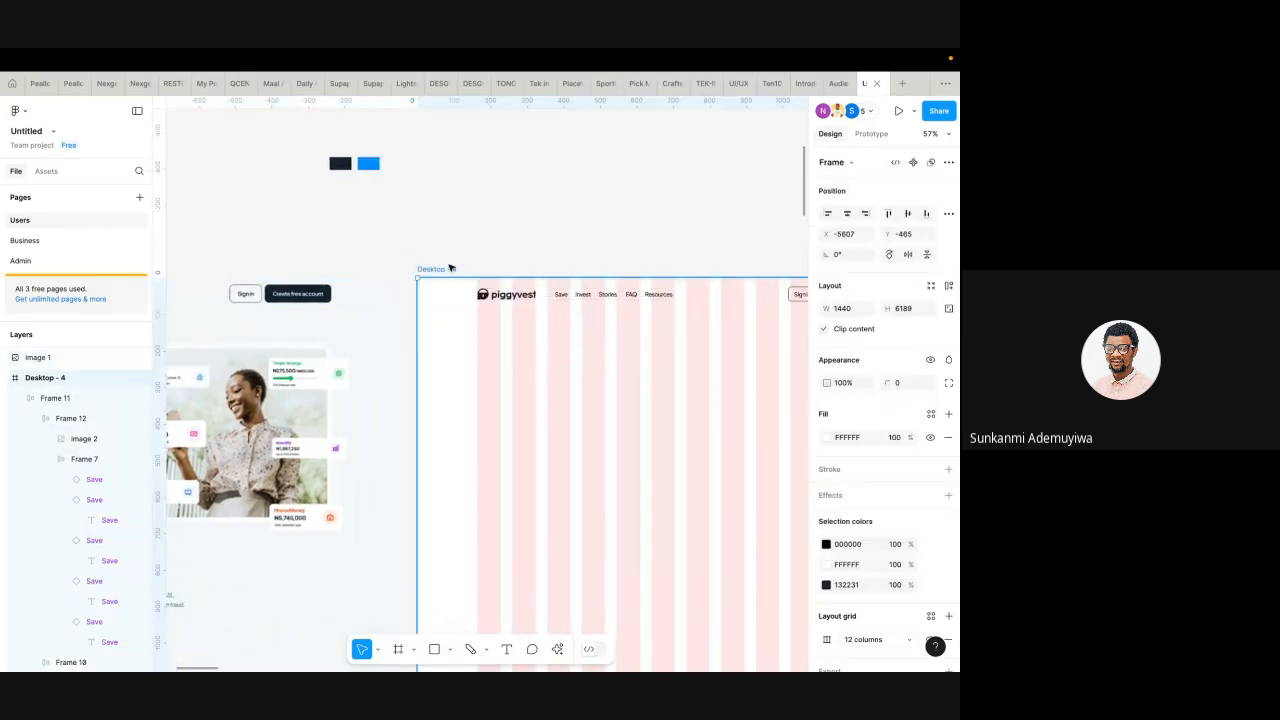
pyautogui.scroll(-3, 591, 451)
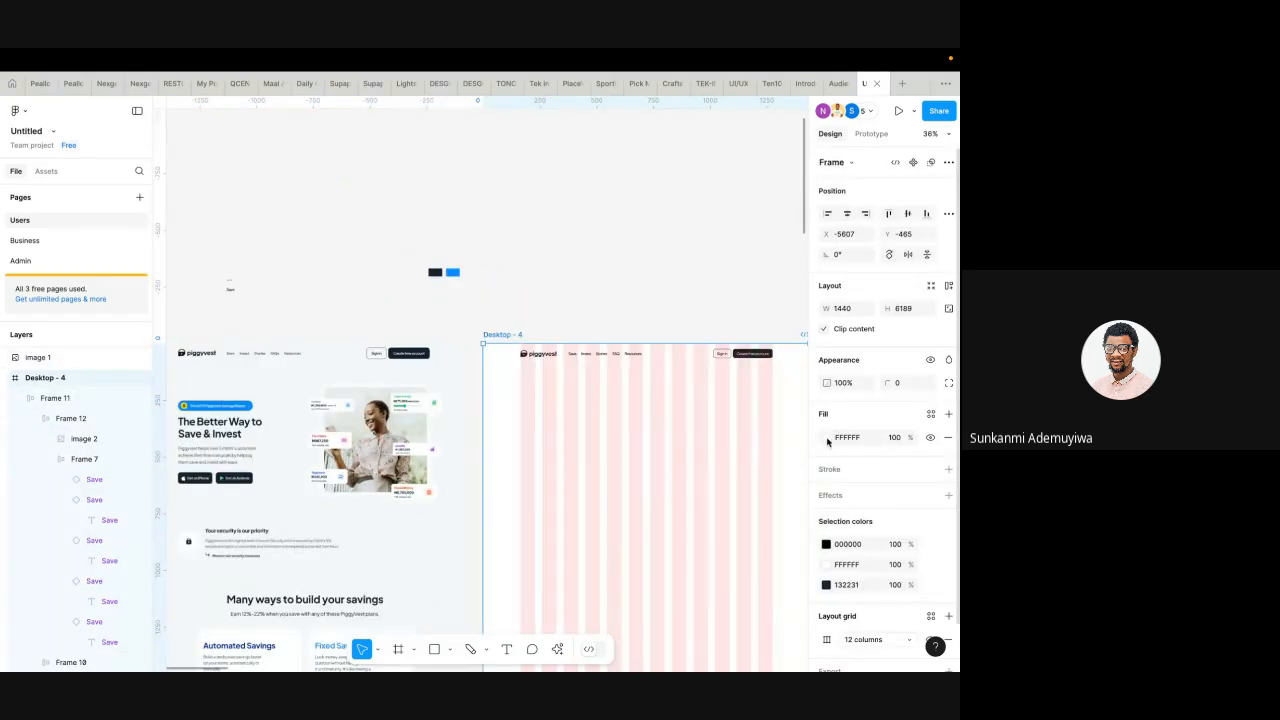
pyautogui.click(827, 437)
pyautogui.click(673, 527)
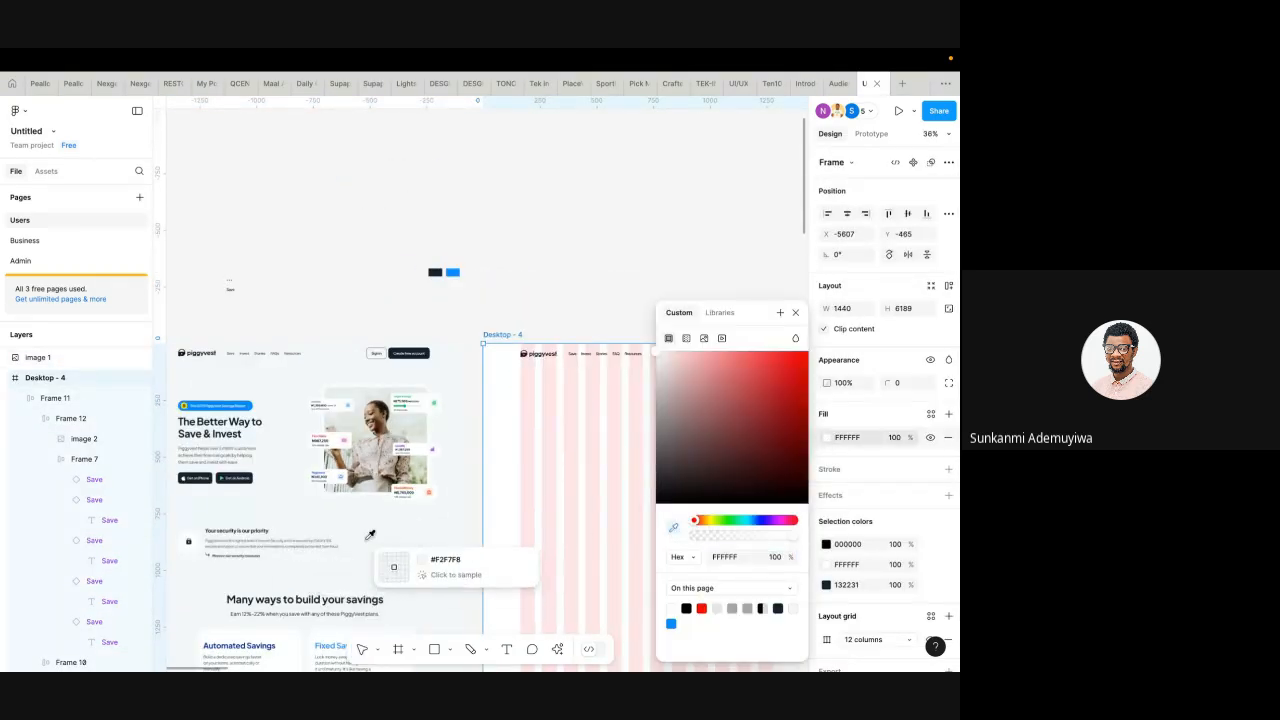
pyautogui.click(425, 565)
pyautogui.hscroll(3, 505, 480)
pyautogui.scroll(-5, 505, 480)
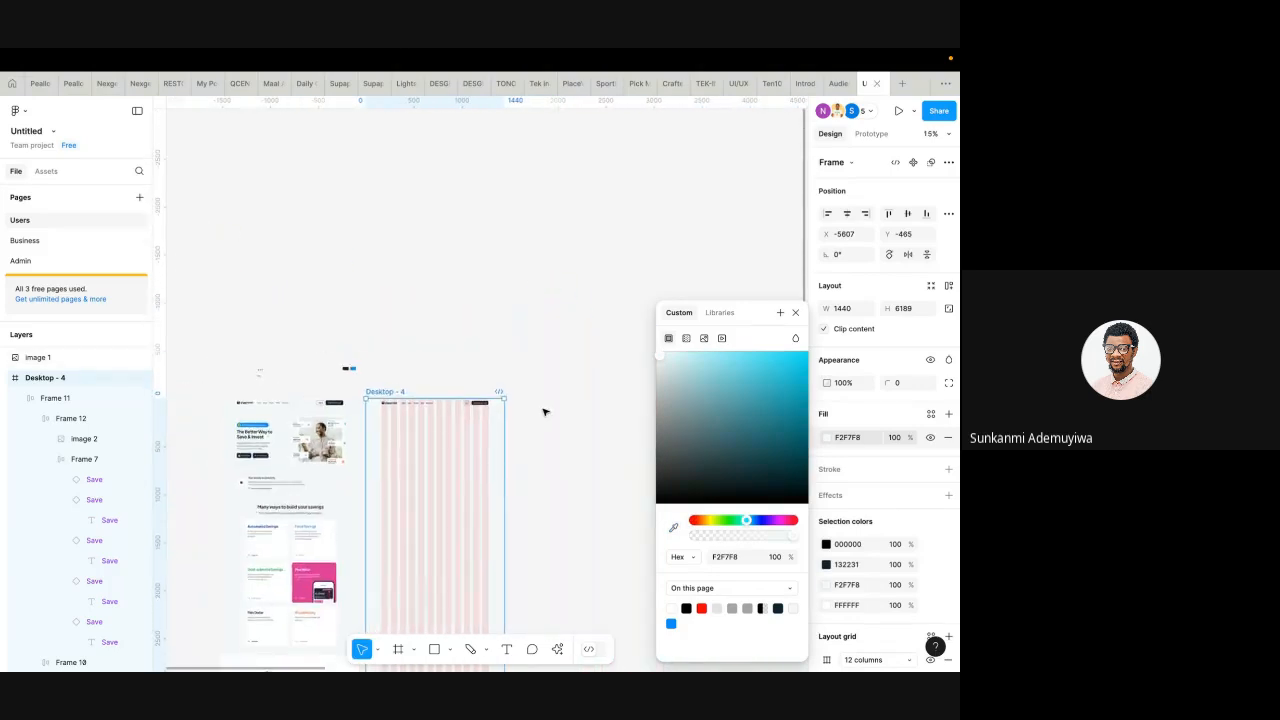
# - Examine how the header lines up with the Desktop - 4 column grid and compare it with the reference homepage screenshot
pyautogui.scroll(5, 545, 411)
pyautogui.hscroll(-2, 545, 409)
pyautogui.scroll(-2, 545, 409)
pyautogui.scroll(-2, 429, 357)
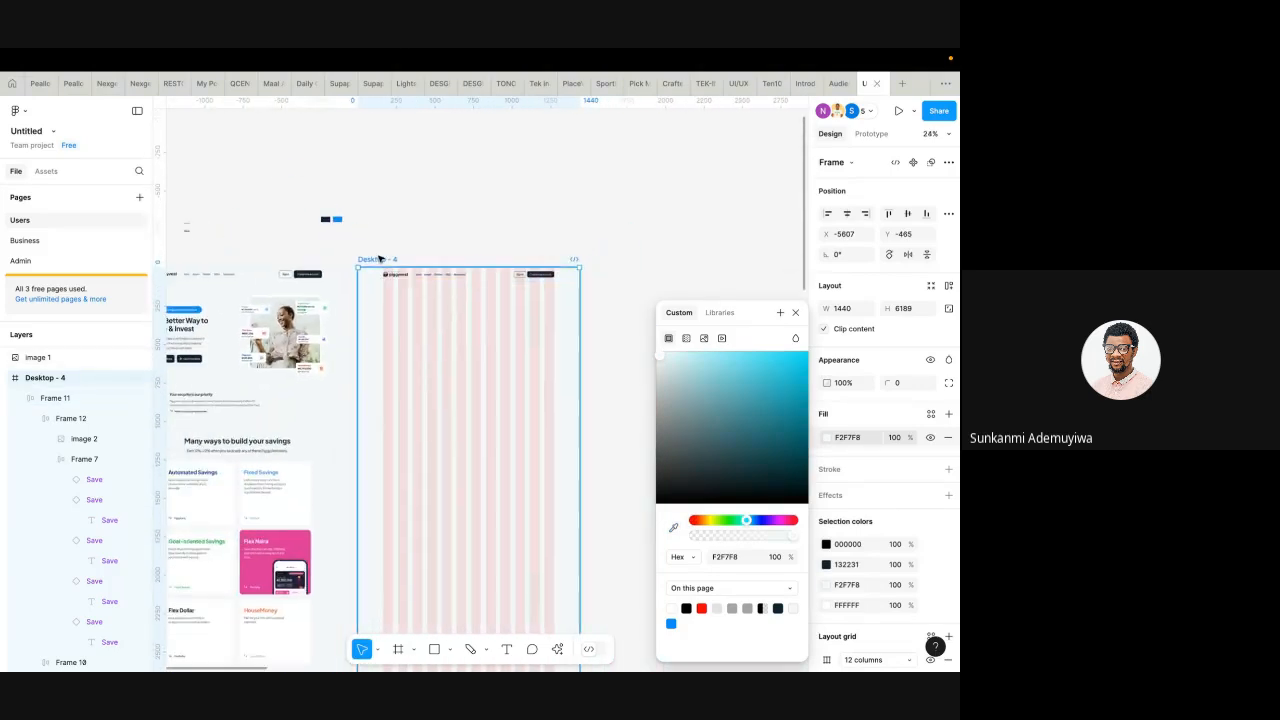
pyautogui.click(604, 224)
pyautogui.click(381, 259)
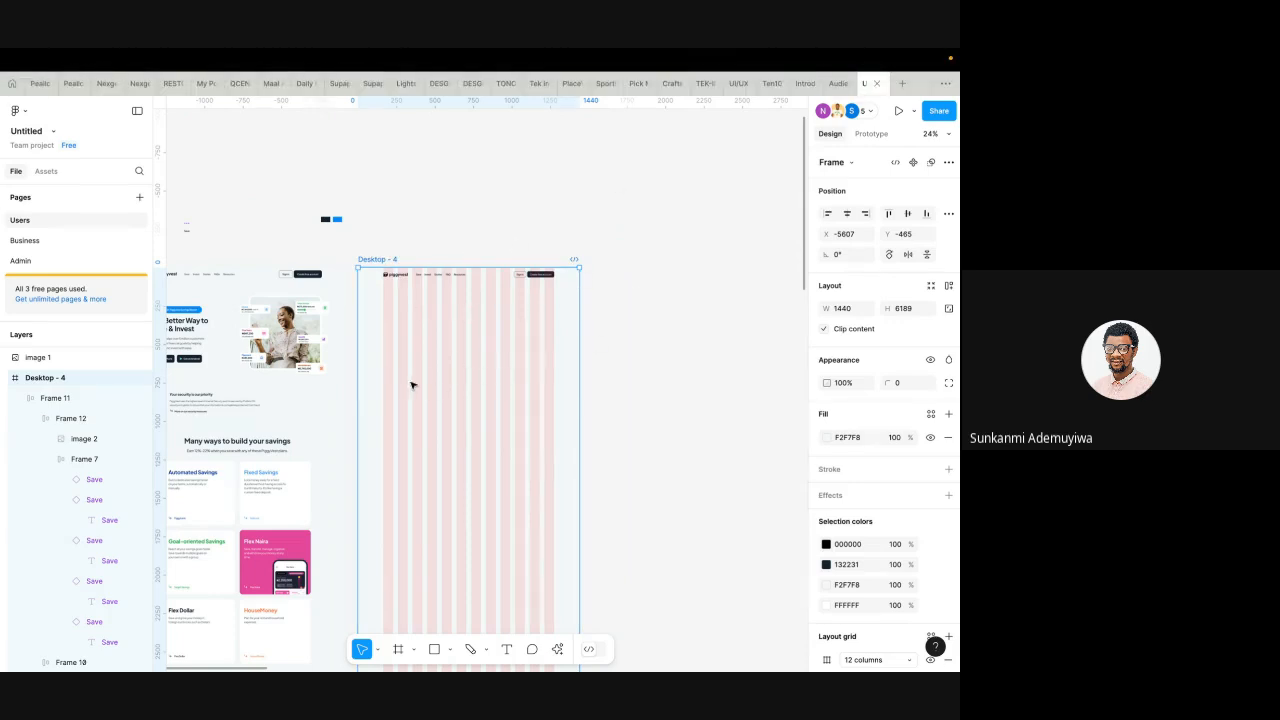
pyautogui.scroll(4, 446, 446)
pyautogui.scroll(-4, 595, 447)
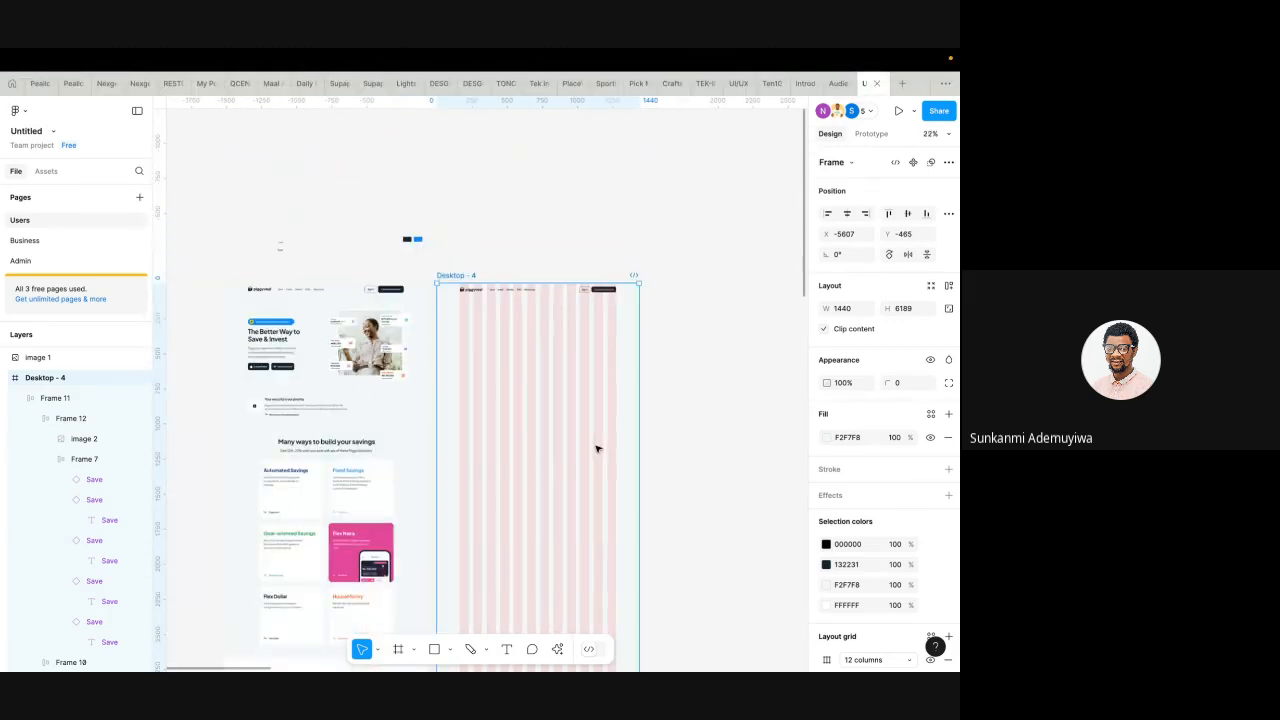
pyautogui.scroll(2, 545, 431)
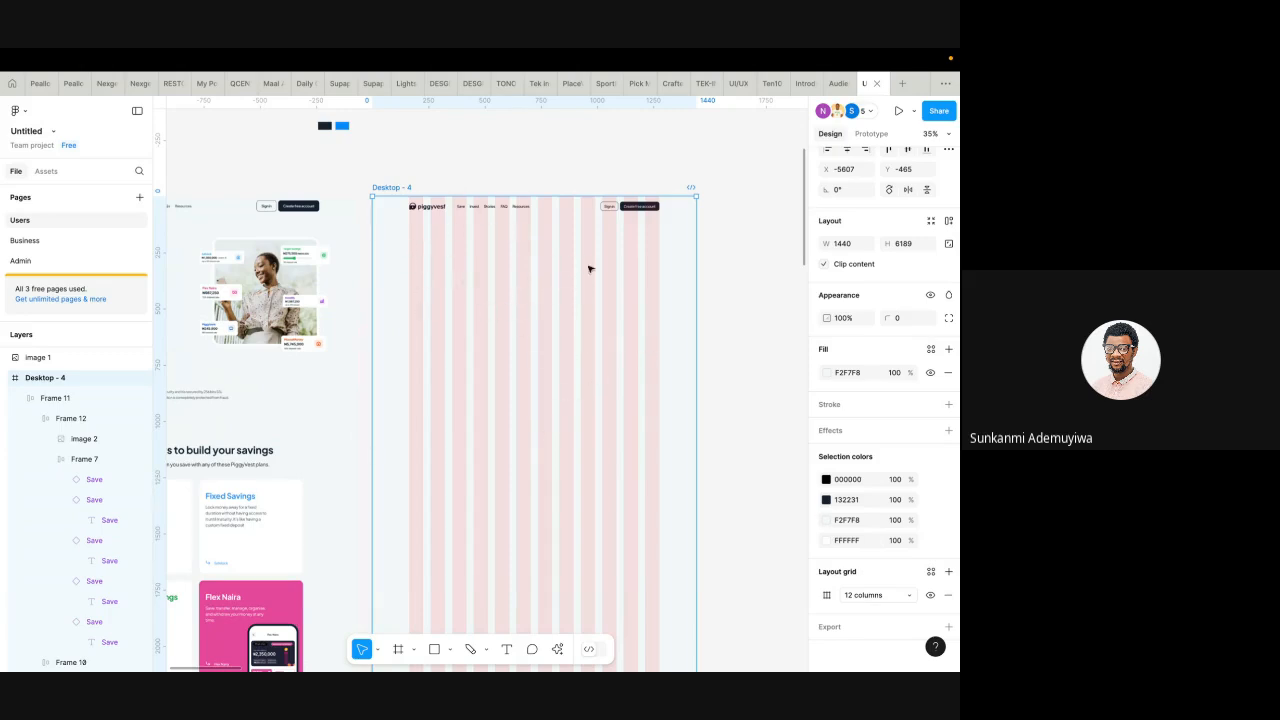
pyautogui.scroll(10, 364, 245)
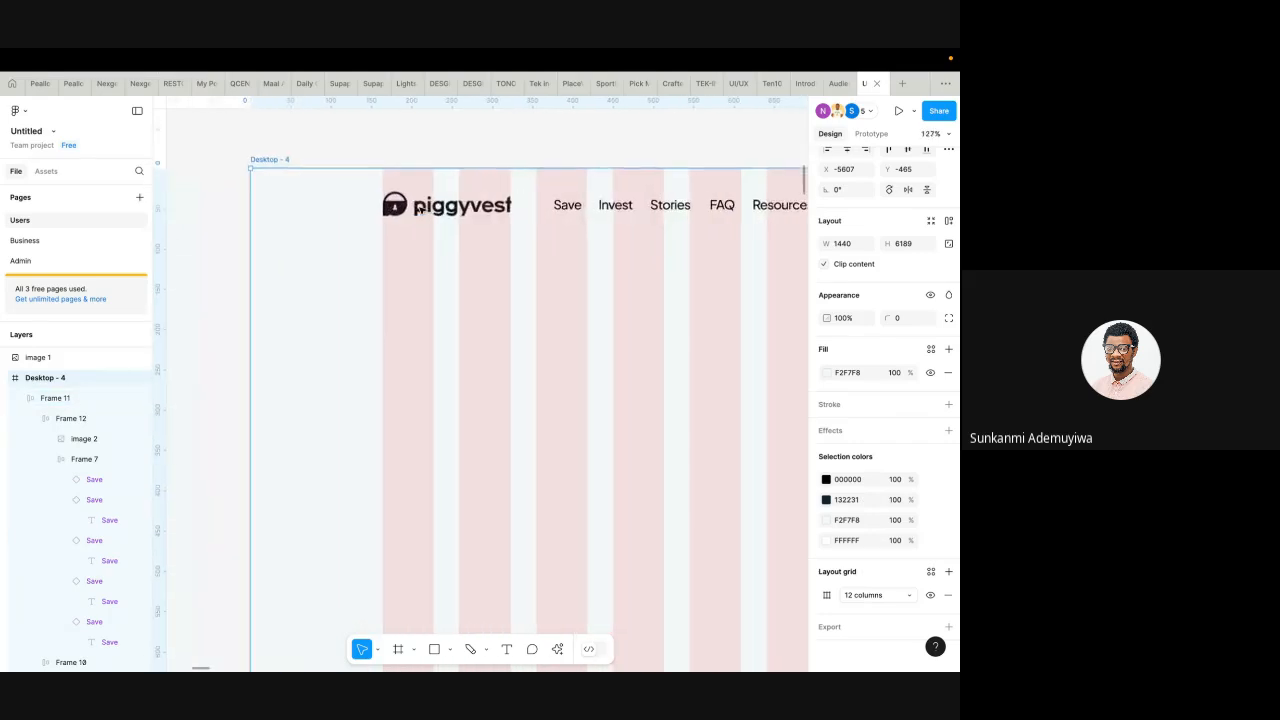
pyautogui.scroll(-10, 357, 240)
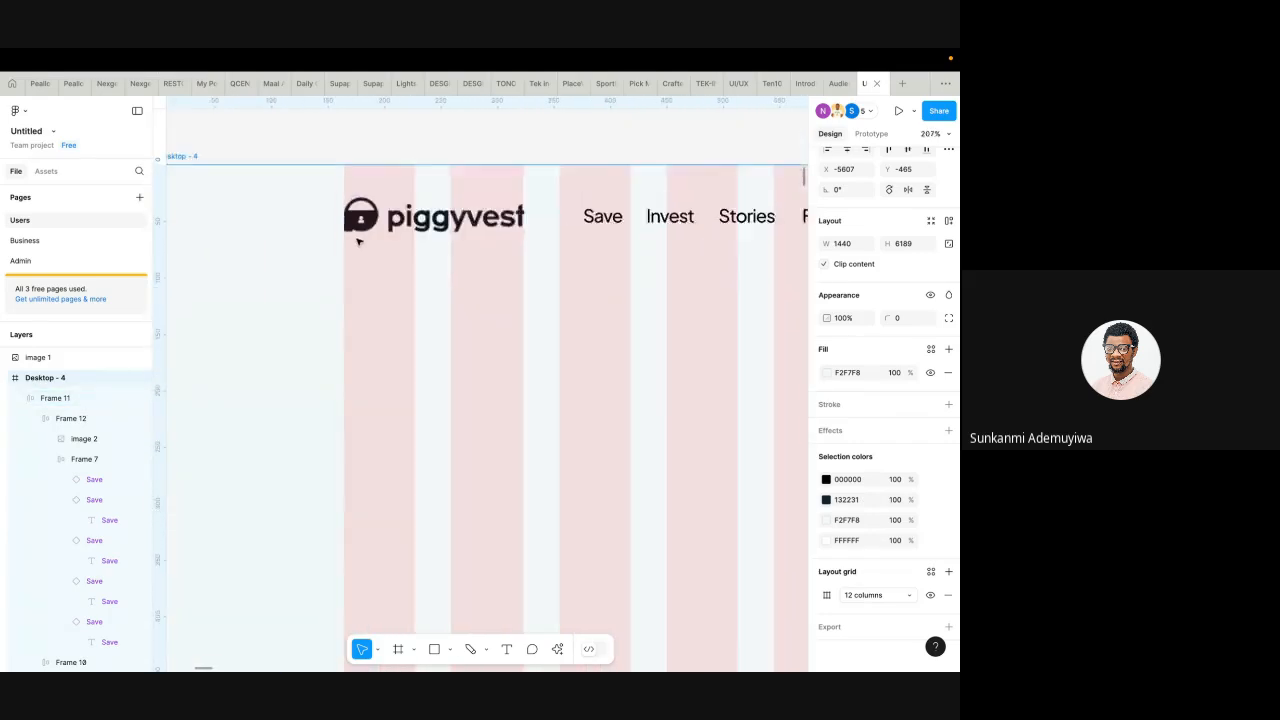
pyautogui.hscroll(1, 500, 266)
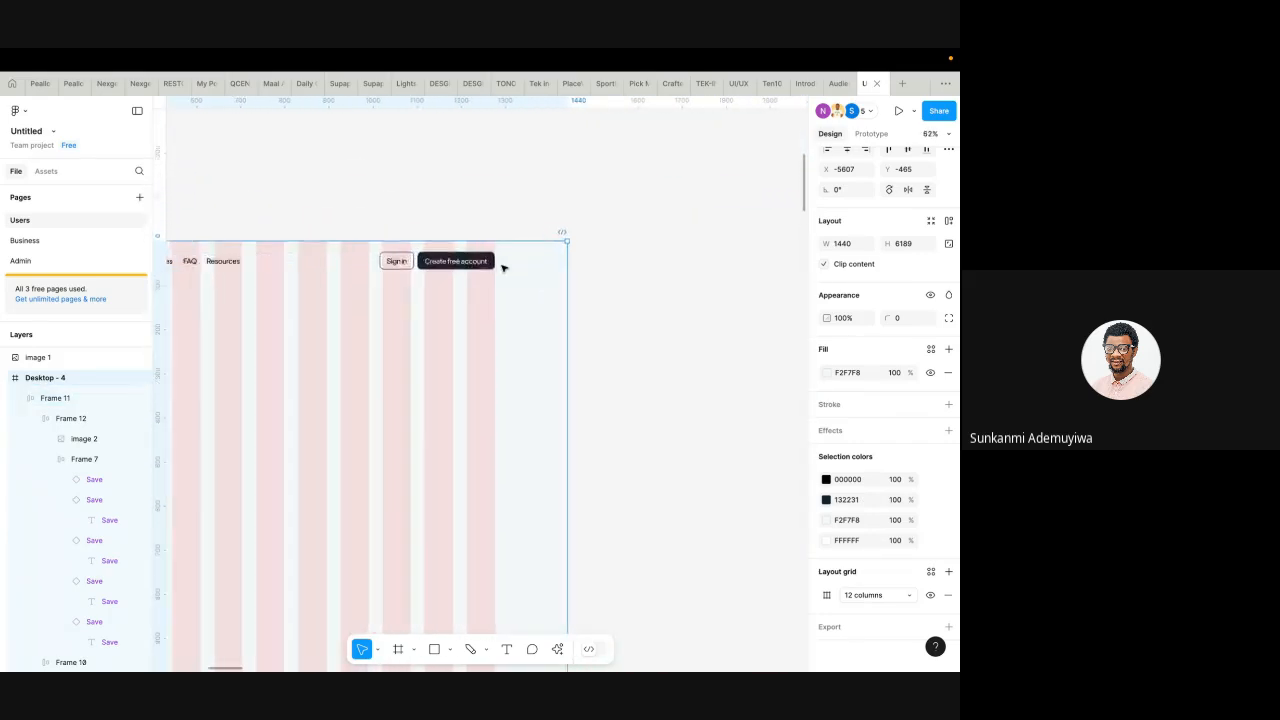
pyautogui.scroll(3, 502, 268)
pyautogui.scroll(-5, 502, 271)
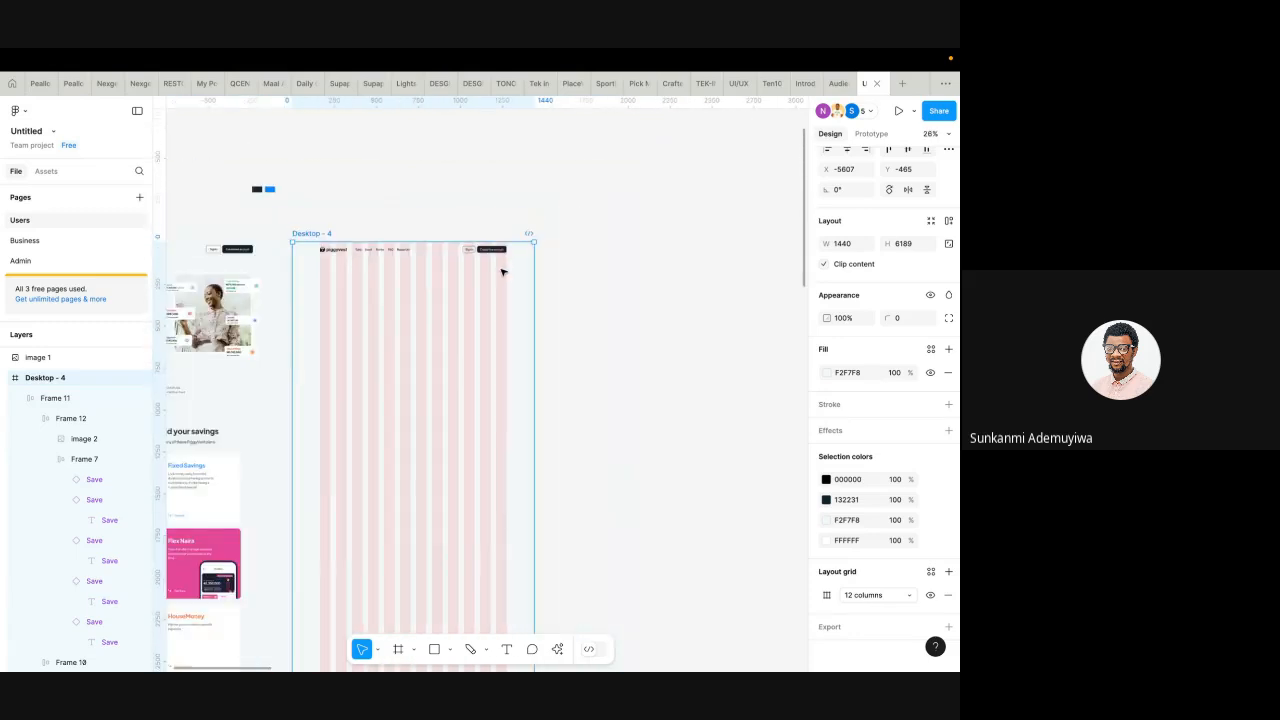
pyautogui.hscroll(-2, 502, 271)
pyautogui.scroll(-1, 502, 271)
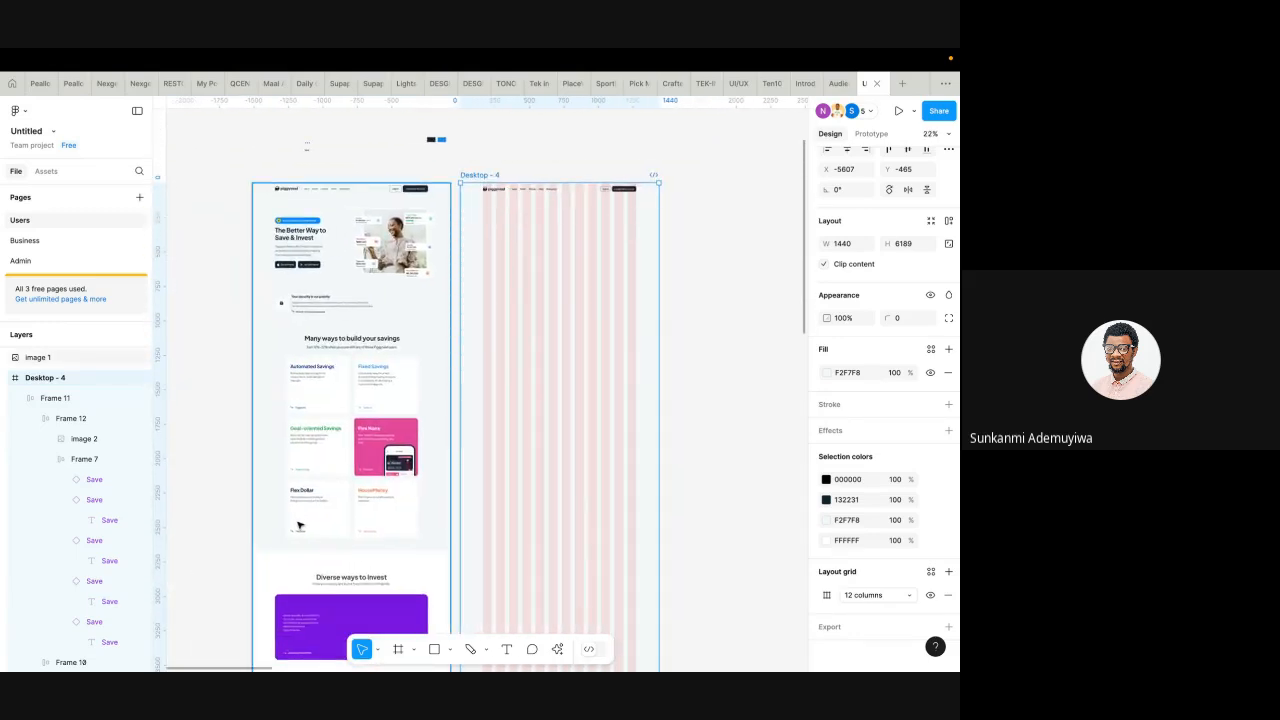
pyautogui.scroll(4, 583, 243)
pyautogui.scroll(-2, 567, 269)
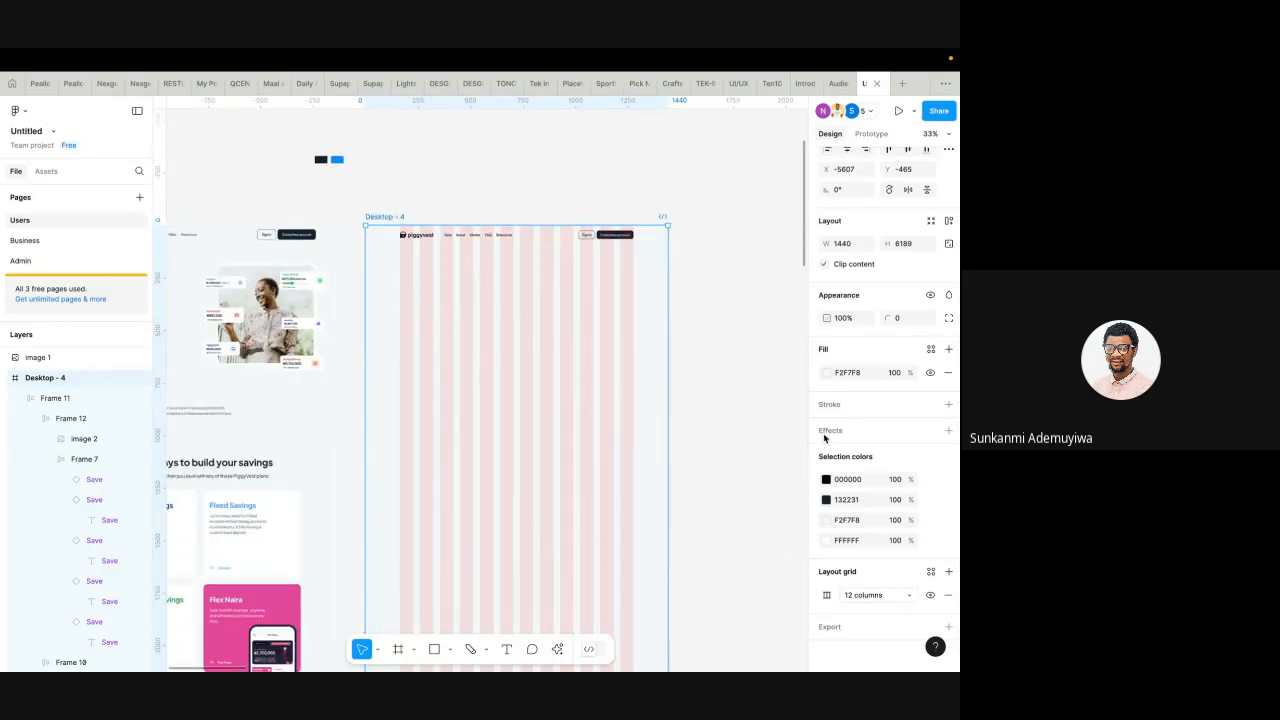
# - Hide Desktop - 4's 12-column layout grid to compare the bare header with the reference, and show the grid again
pyautogui.click(930, 596)
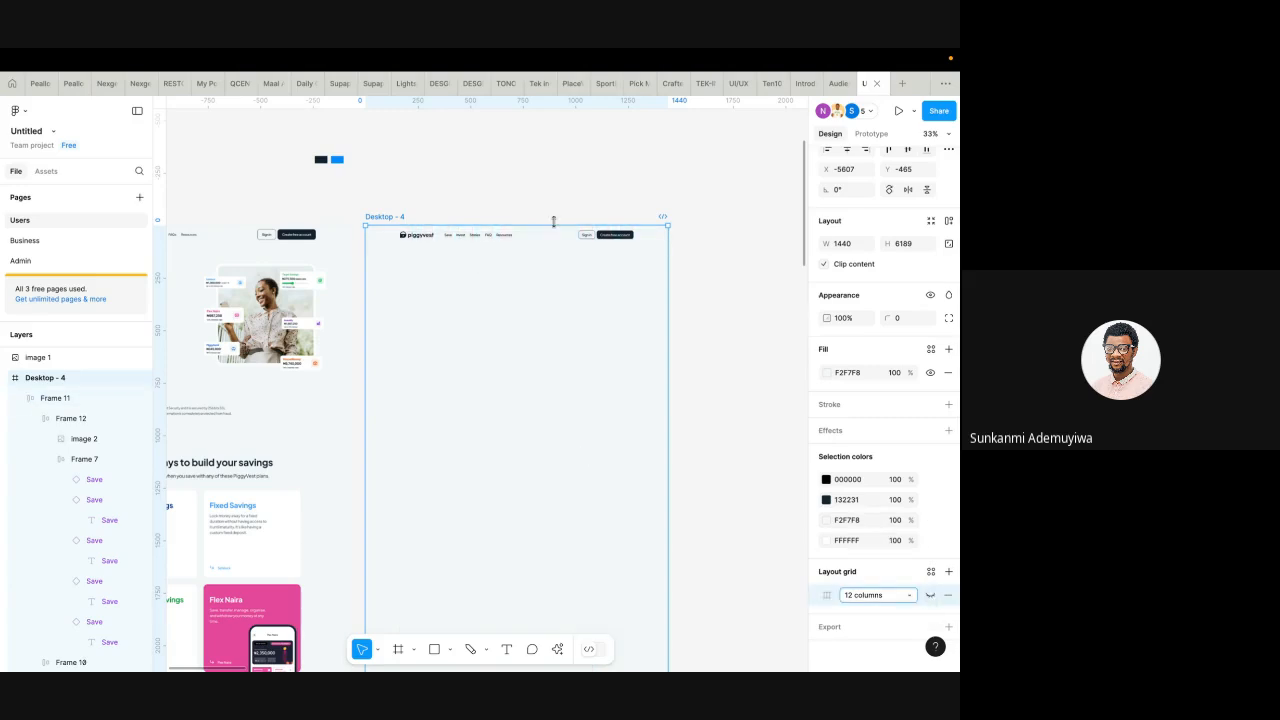
pyautogui.hscroll(-2, 488, 244)
pyautogui.scroll(-1, 488, 244)
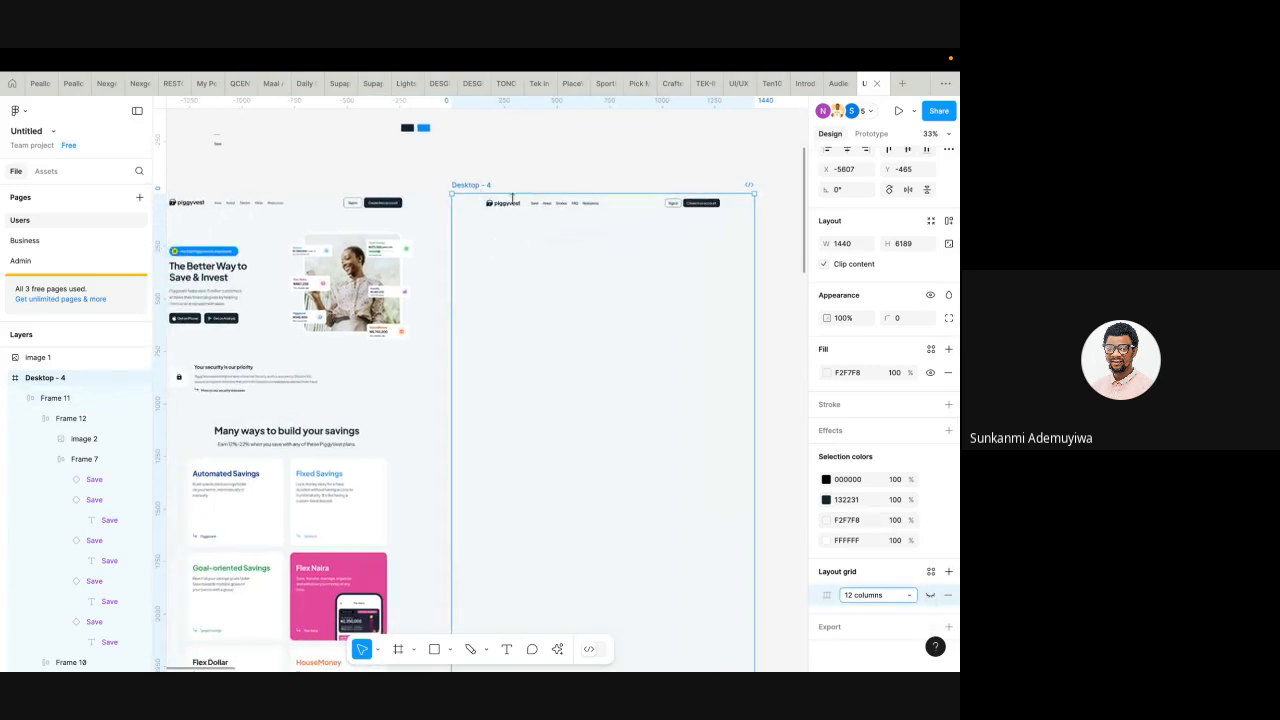
pyautogui.click(930, 596)
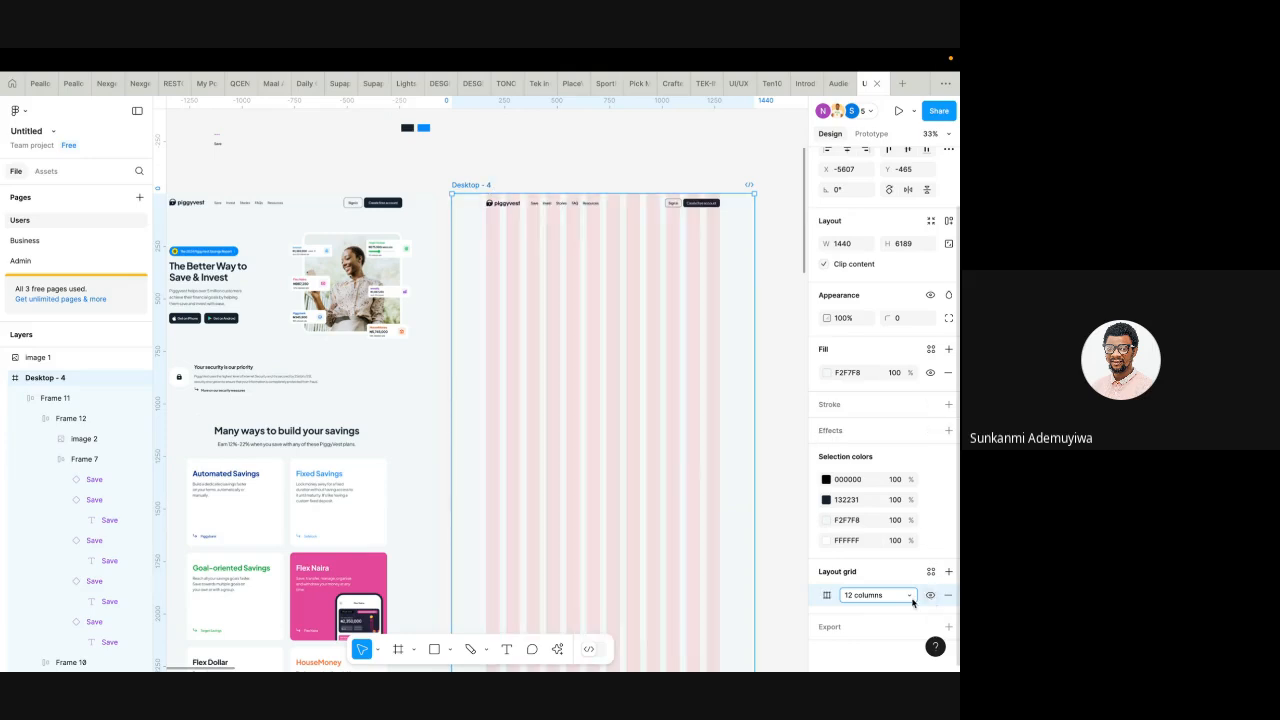
pyautogui.hscroll(-2, 510, 360)
pyautogui.scroll(-1, 510, 360)
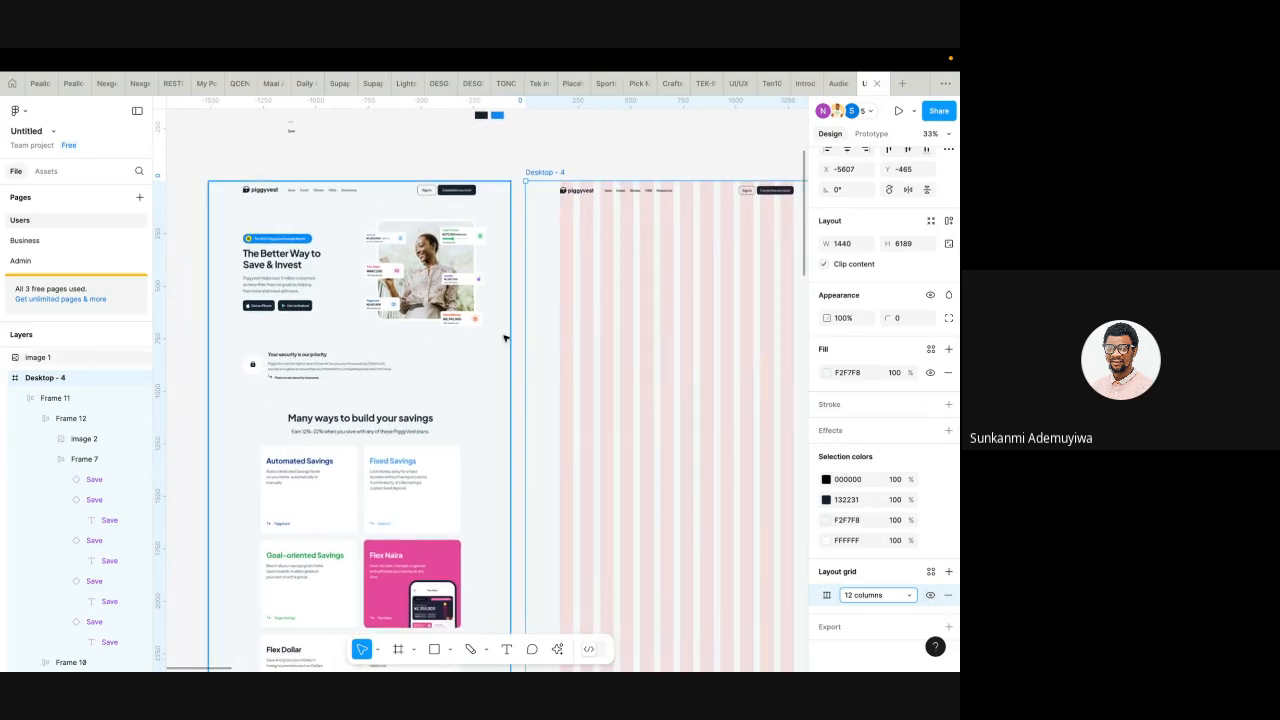
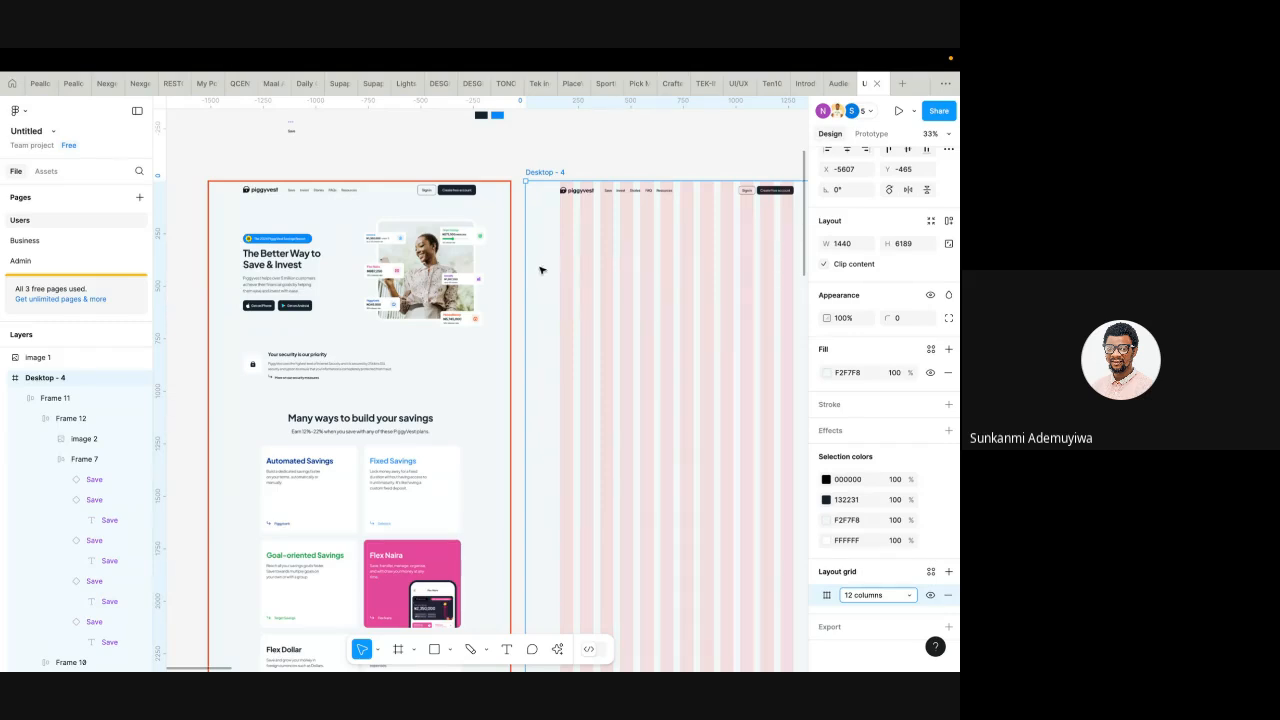
# - Draw a 540 × 518 hero image frame below the header at X 736, Y 168, spanning the last six grid columns
pyautogui.hscroll(2, 544, 268)
pyautogui.hscroll(-1, 524, 279)
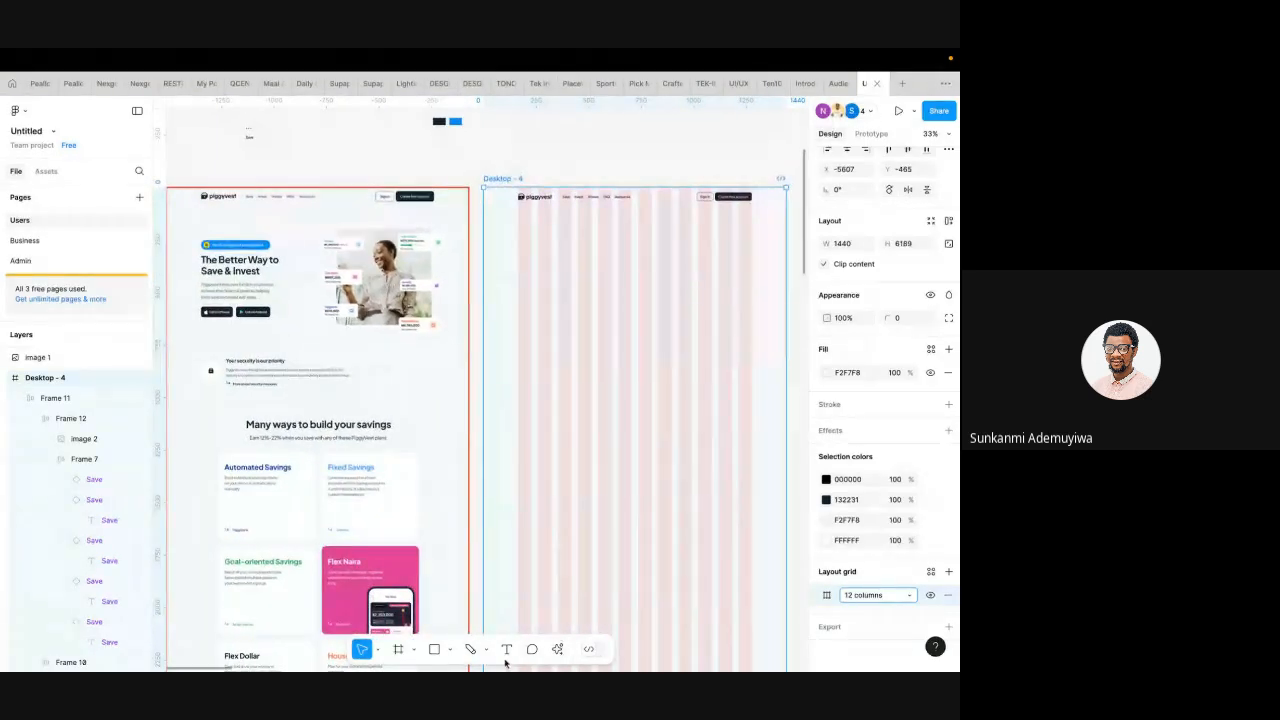
pyautogui.click(398, 650)
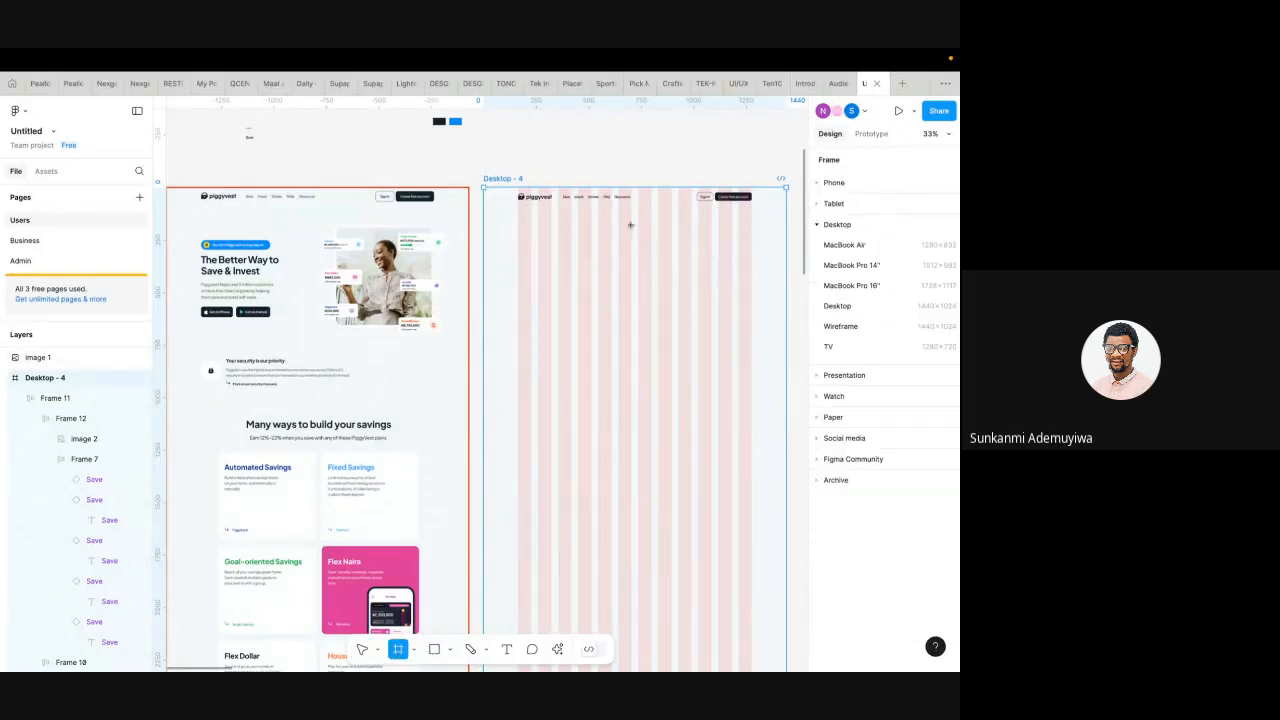
pyautogui.moveTo(637, 222)
pyautogui.mouseDown()
pyautogui.moveTo(711, 403)
pyautogui.moveTo(751, 399)
pyautogui.moveTo(751, 345)
pyautogui.mouseUp()
pyautogui.moveTo(638, 261)
pyautogui.mouseDown()
pyautogui.moveTo(617, 260)
pyautogui.moveTo(637, 266)
pyautogui.mouseUp()
pyautogui.moveTo(720, 345); pyautogui.dragTo(721, 332)
# - Flip the large VR-headset portrait beside the Transaction History section horizontally and copy it
pyautogui.scroll(-5, 721, 332)
pyautogui.hscroll(10, 551, 366)
pyautogui.hscroll(6, 556, 370)
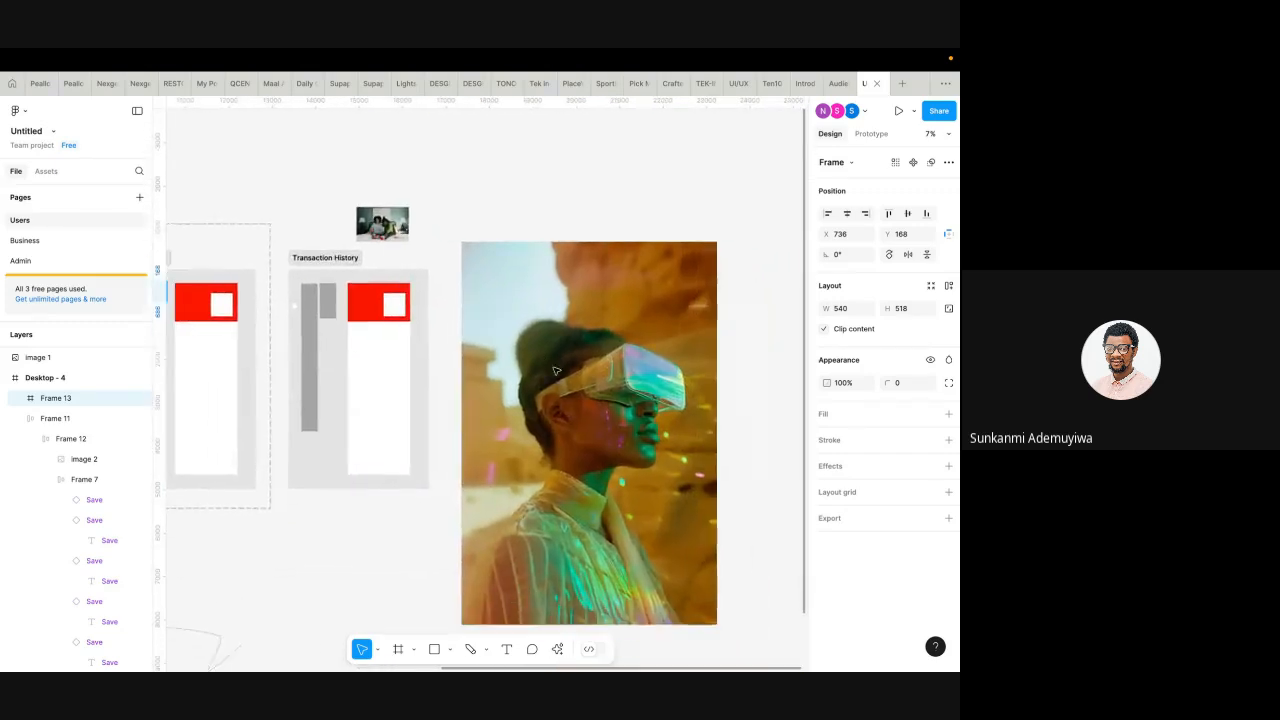
pyautogui.click(622, 405)
pyautogui.rightClick(622, 405)
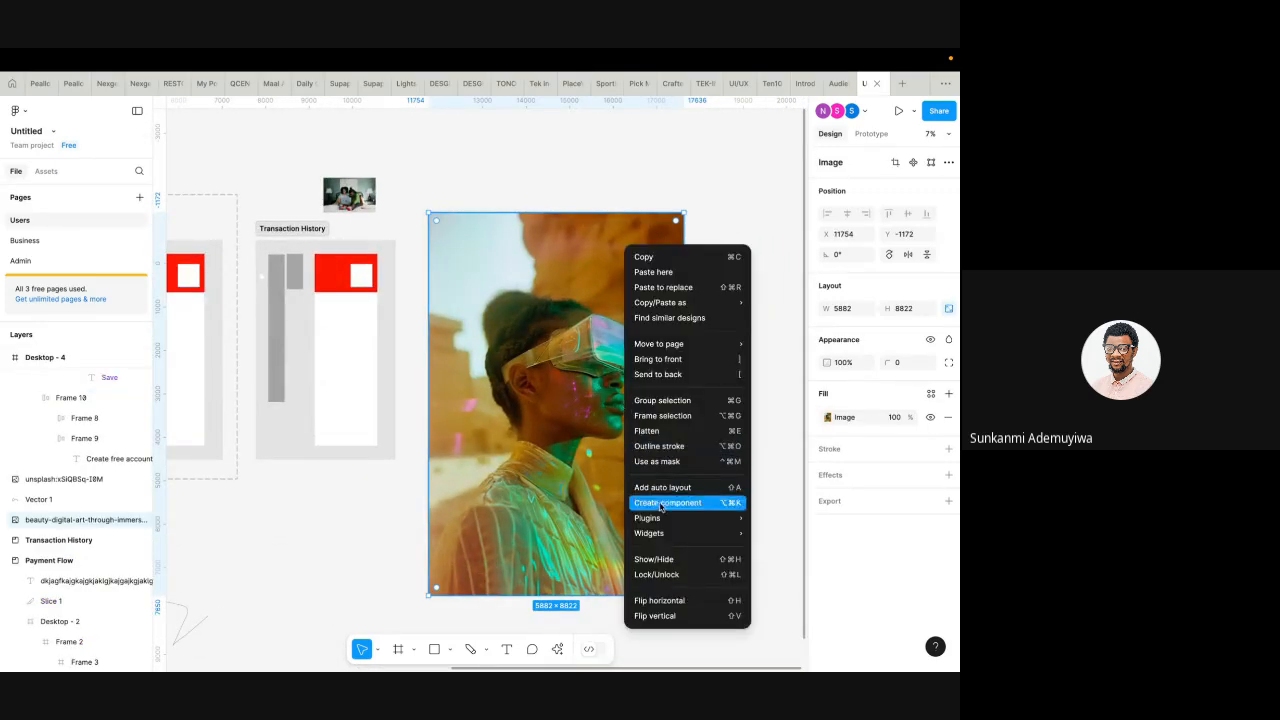
pyautogui.click(678, 602)
pyautogui.rightClick(548, 245)
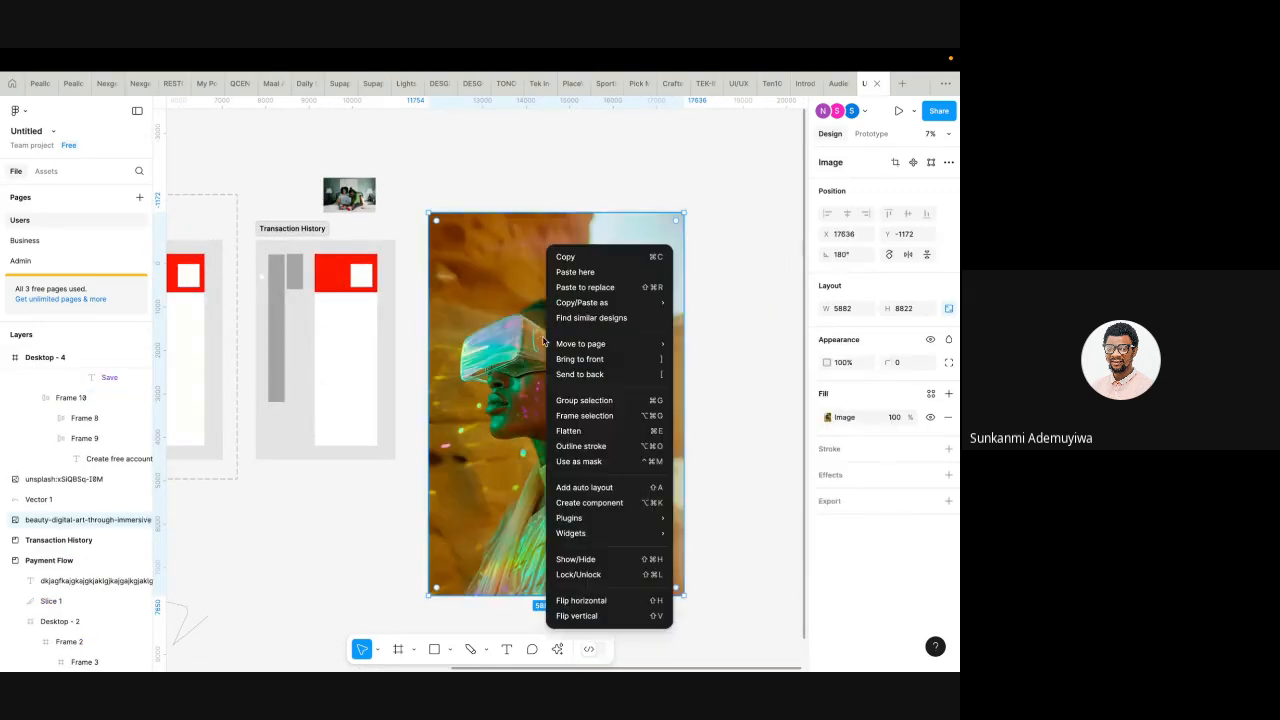
pyautogui.moveTo(605, 341)
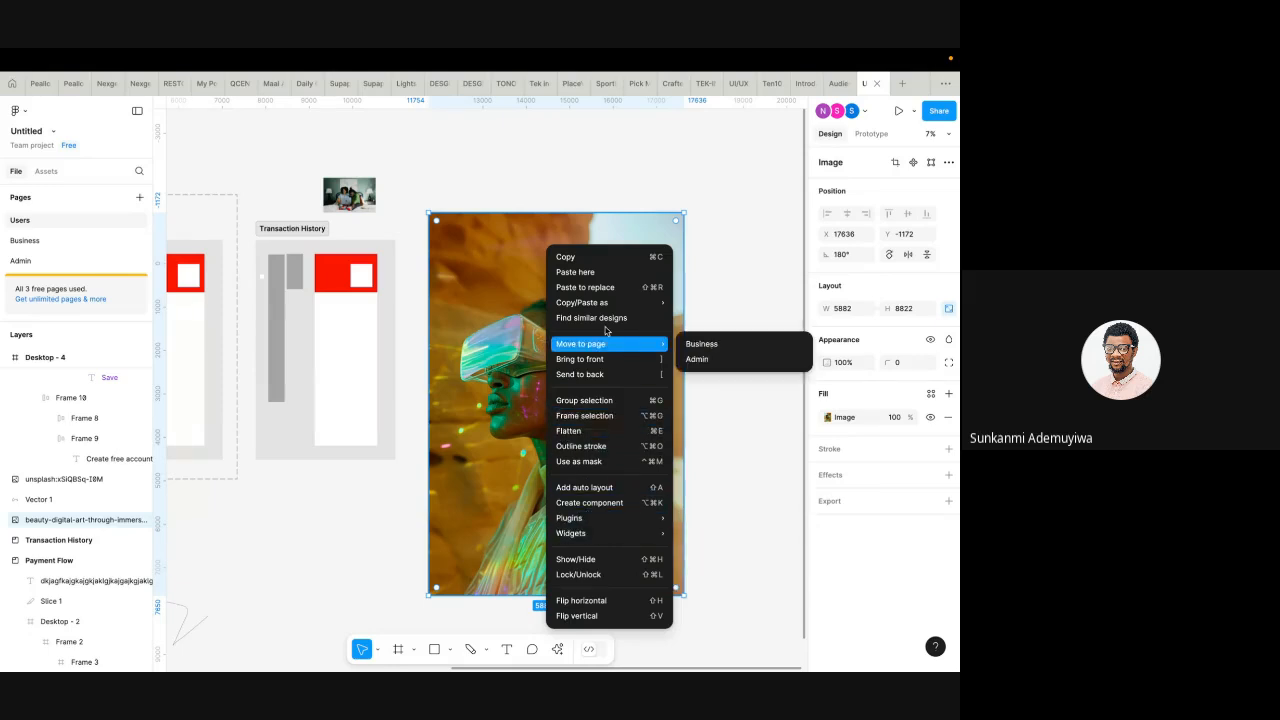
pyautogui.click(588, 257)
# - Move the VR-headset portrait across the canvas to the Desktop - 4 frame
pyautogui.hscroll(-10, 537, 366)
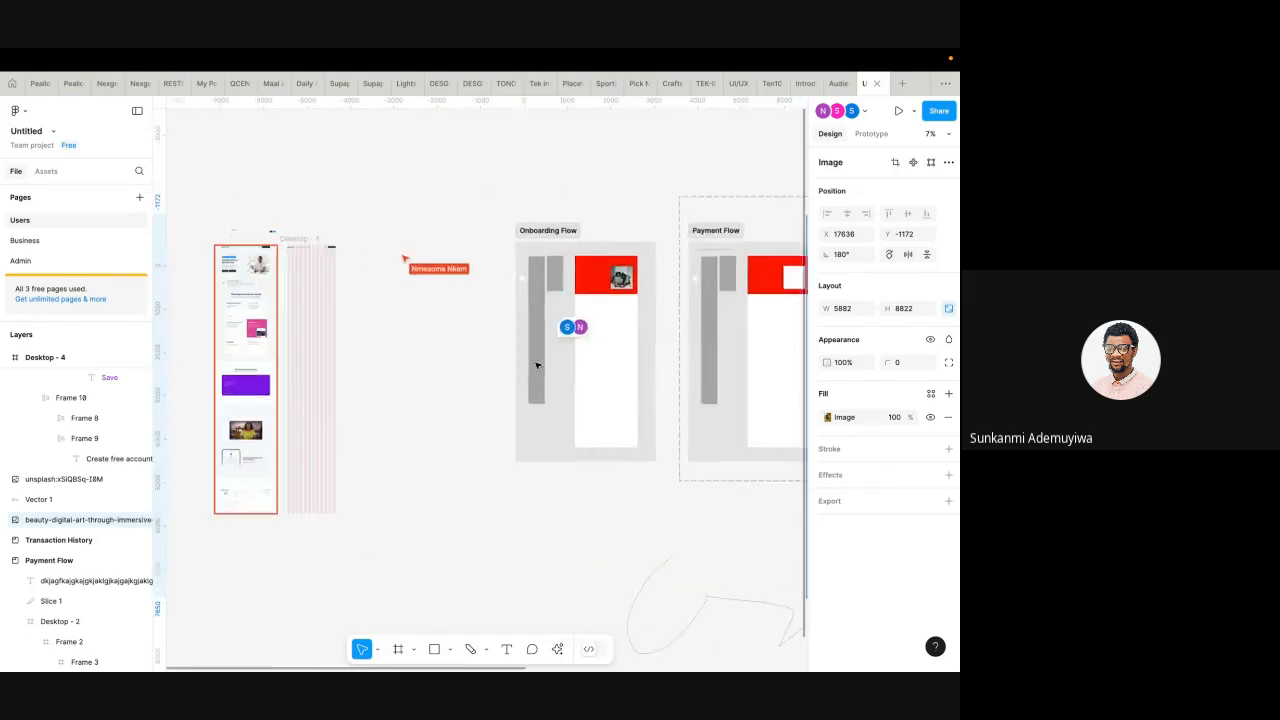
pyautogui.hscroll(8, 371, 330)
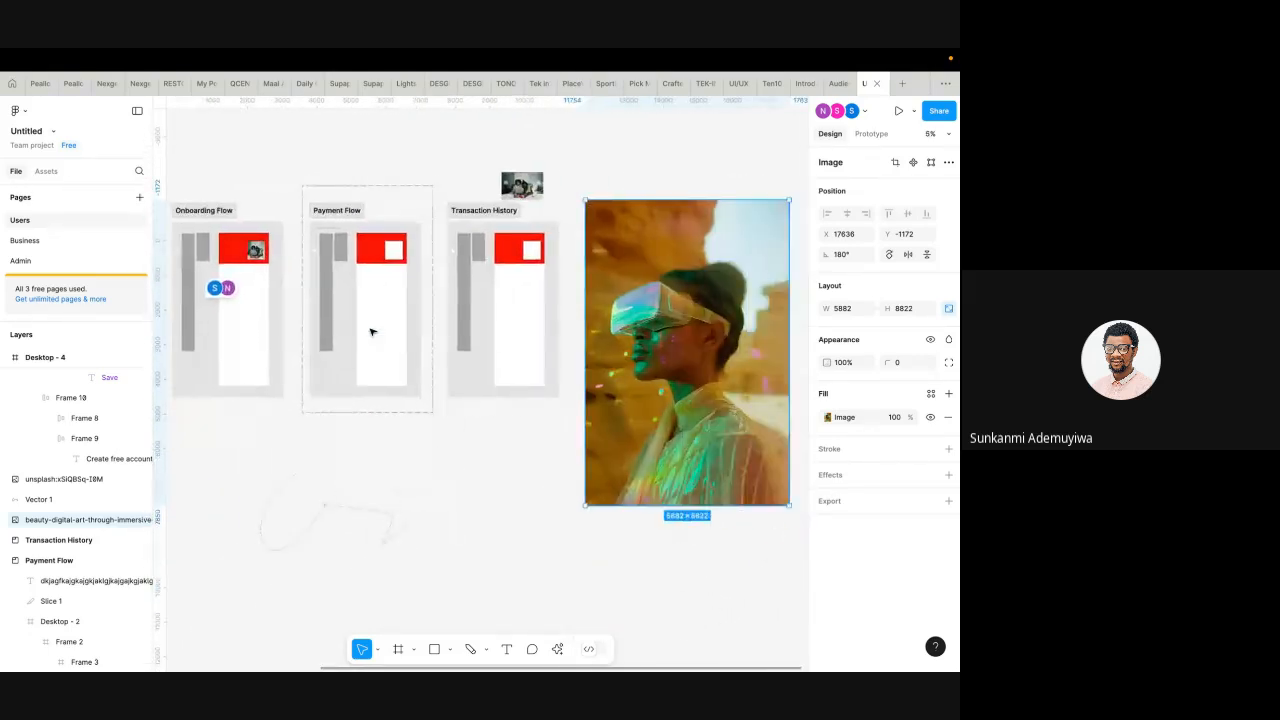
pyautogui.scroll(-5, 371, 325)
pyautogui.moveTo(606, 371); pyautogui.dragTo(348, 356)
pyautogui.scroll(5, 348, 354)
pyautogui.scroll(-3, 348, 356)
pyautogui.hscroll(-5, 350, 360)
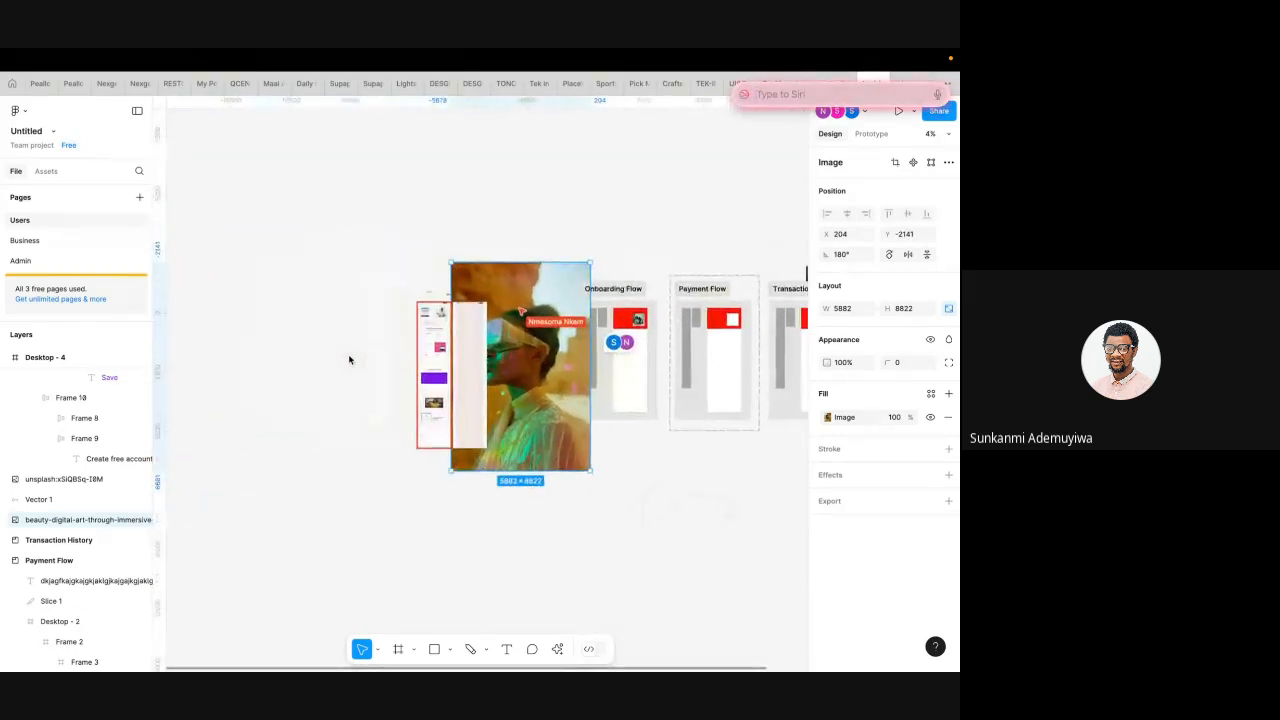
pyautogui.scroll(5, 536, 393)
pyautogui.scroll(-4, 590, 517)
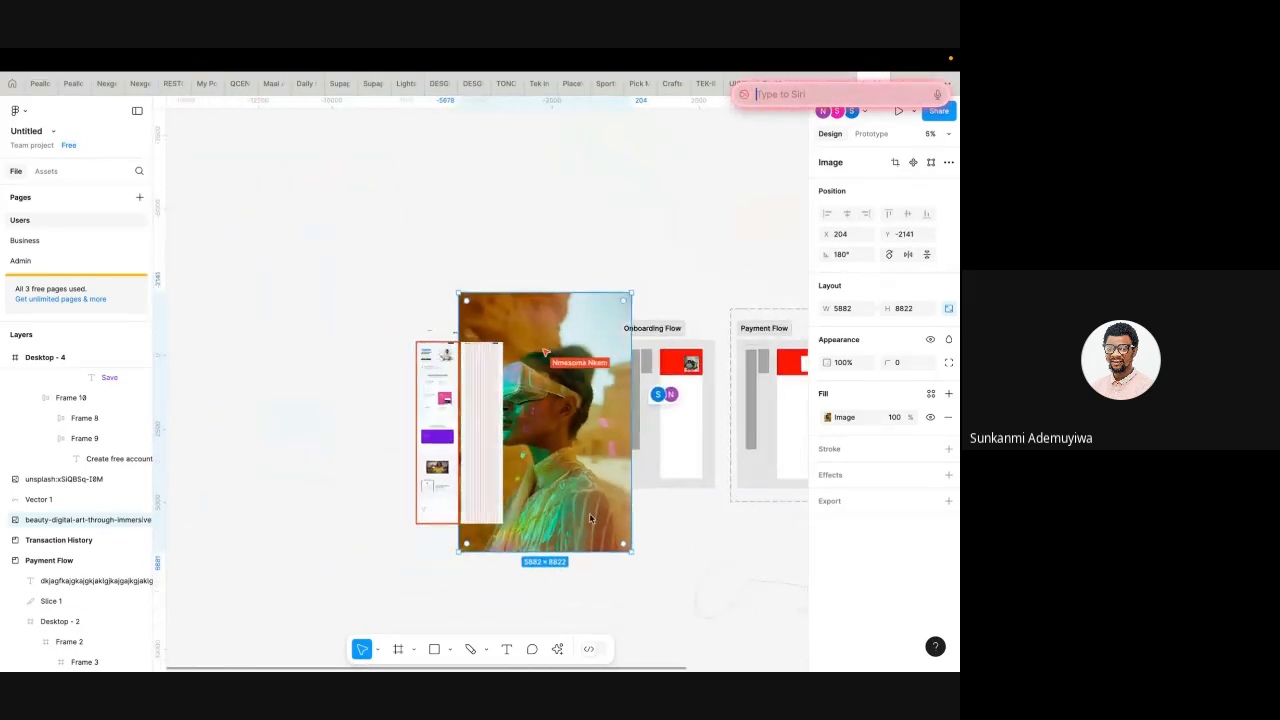
# - Scale the VR-headset portrait down to 1113 × 1669 and place it beside the Desktop - 4 frame
pyautogui.doubleClick(632, 552)
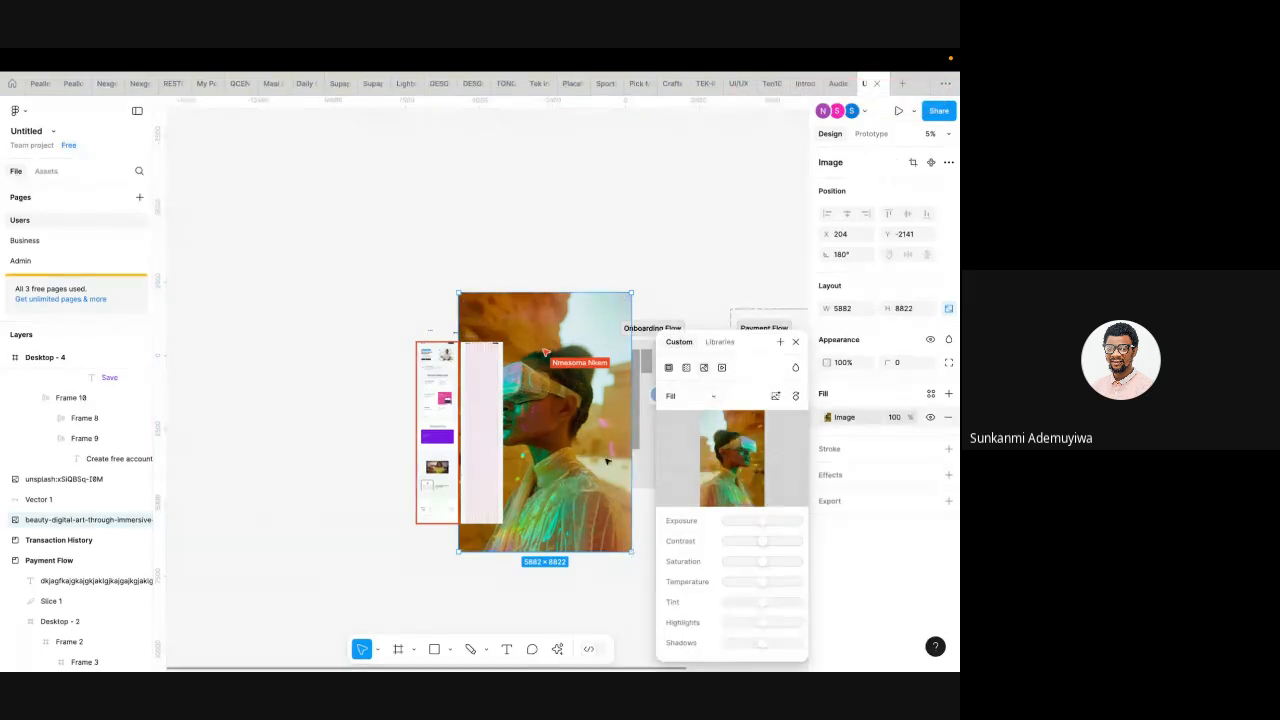
pyautogui.click(652, 506)
pyautogui.moveTo(632, 293); pyautogui.dragTo(505, 369)
pyautogui.scroll(5, 505, 369)
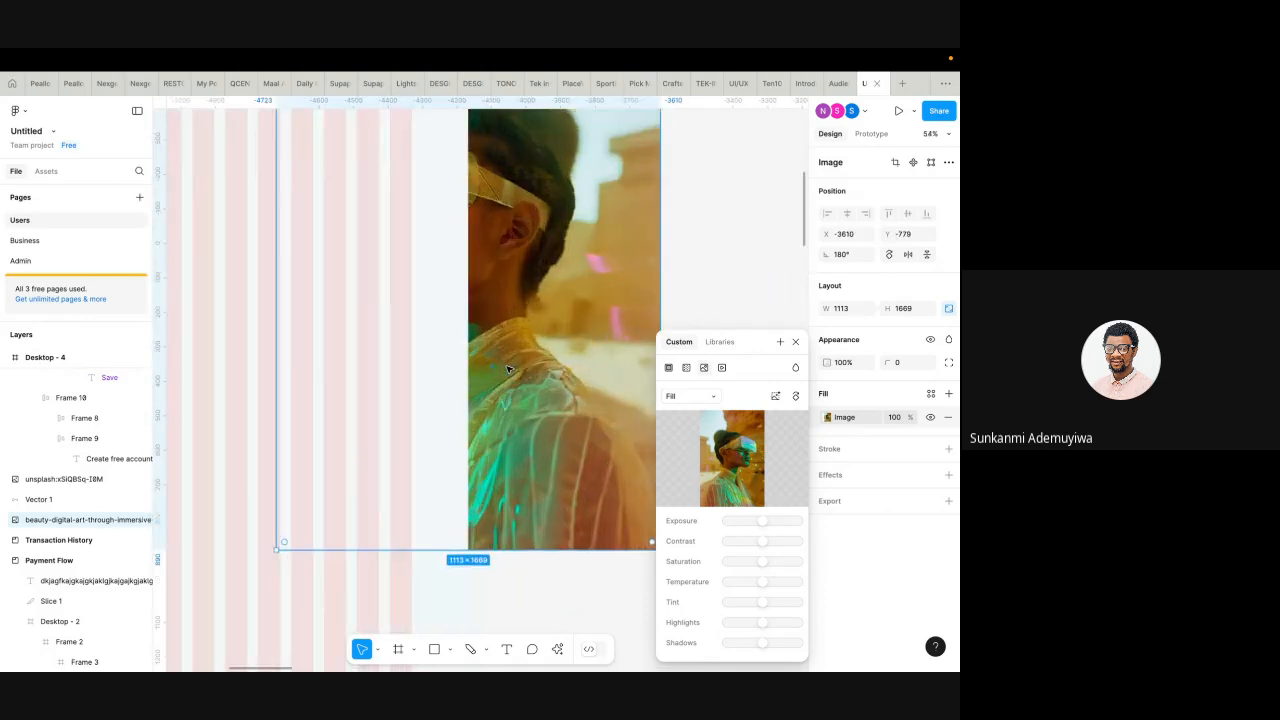
pyautogui.scroll(-3, 508, 370)
pyautogui.scroll(-1, 508, 370)
pyautogui.scroll(5, 583, 341)
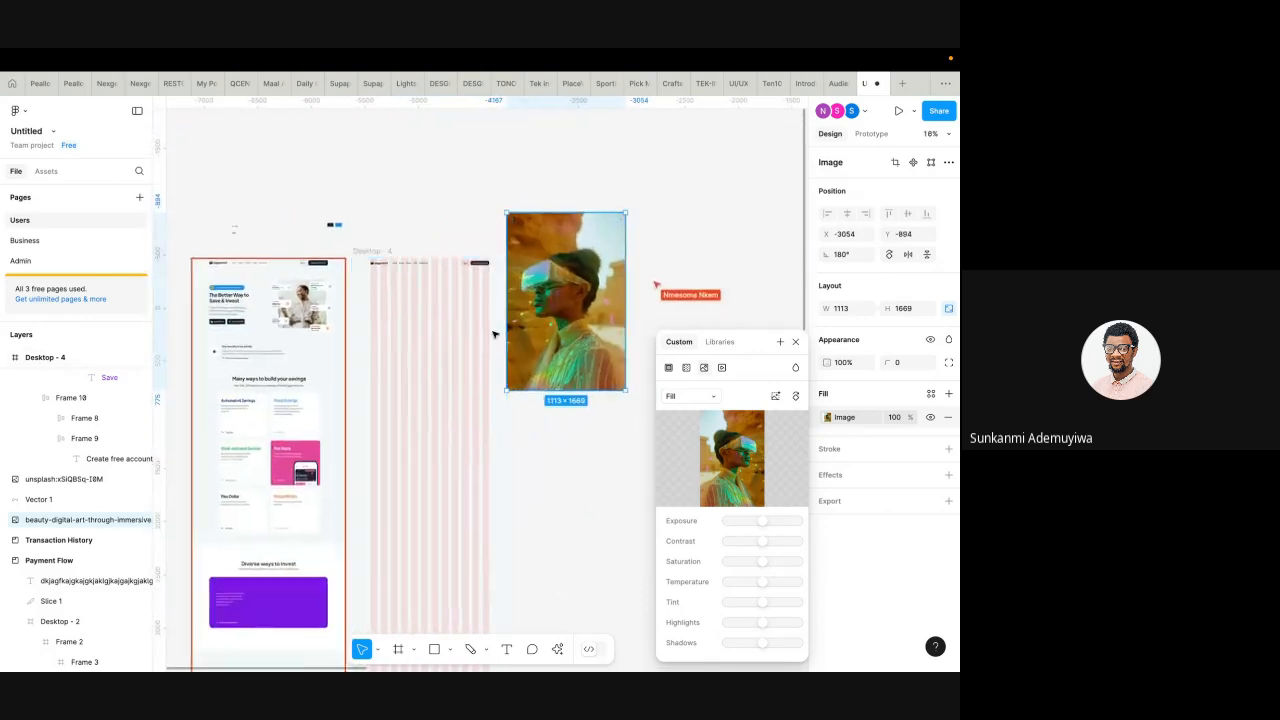
# - Scale the portrait down further to 574 × 861 and keep it outside Desktop - 4, beside its header
pyautogui.moveTo(583, 305); pyautogui.dragTo(486, 367)
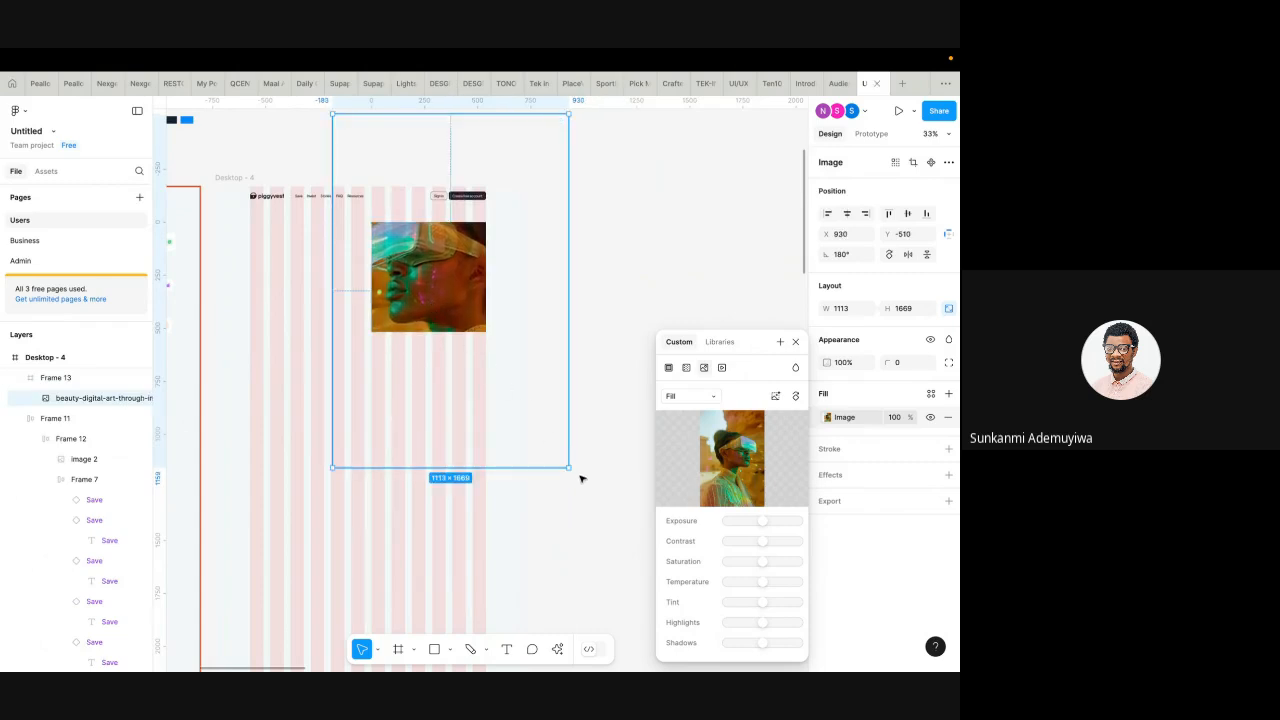
pyautogui.moveTo(569, 470); pyautogui.dragTo(566, 291)
pyautogui.scroll(5, 431, 250)
pyautogui.scroll(2, 431, 254)
pyautogui.hscroll(-2, 431, 254)
pyautogui.scroll(-5, 464, 364)
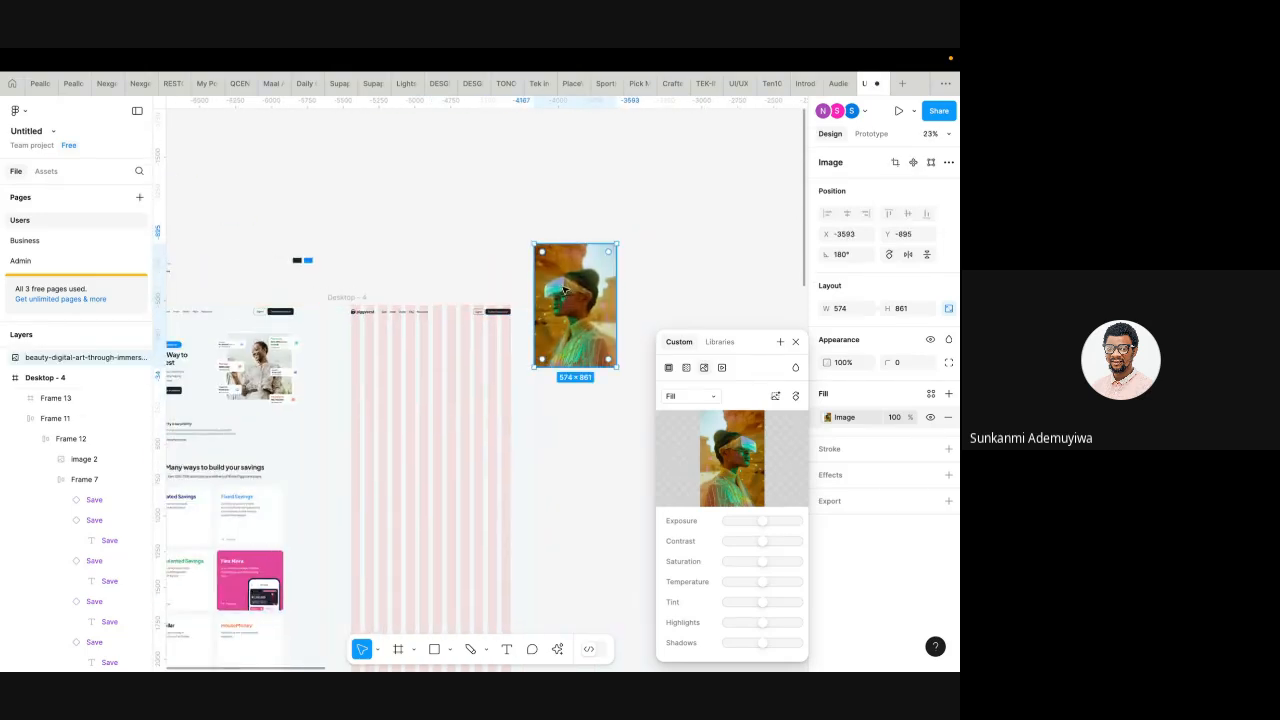
# - Paste the portrait's properties onto the empty 540 × 518 hero frame so the image becomes its fill
pyautogui.scroll(3, 566, 291)
pyautogui.click(737, 271)
pyautogui.click(590, 317)
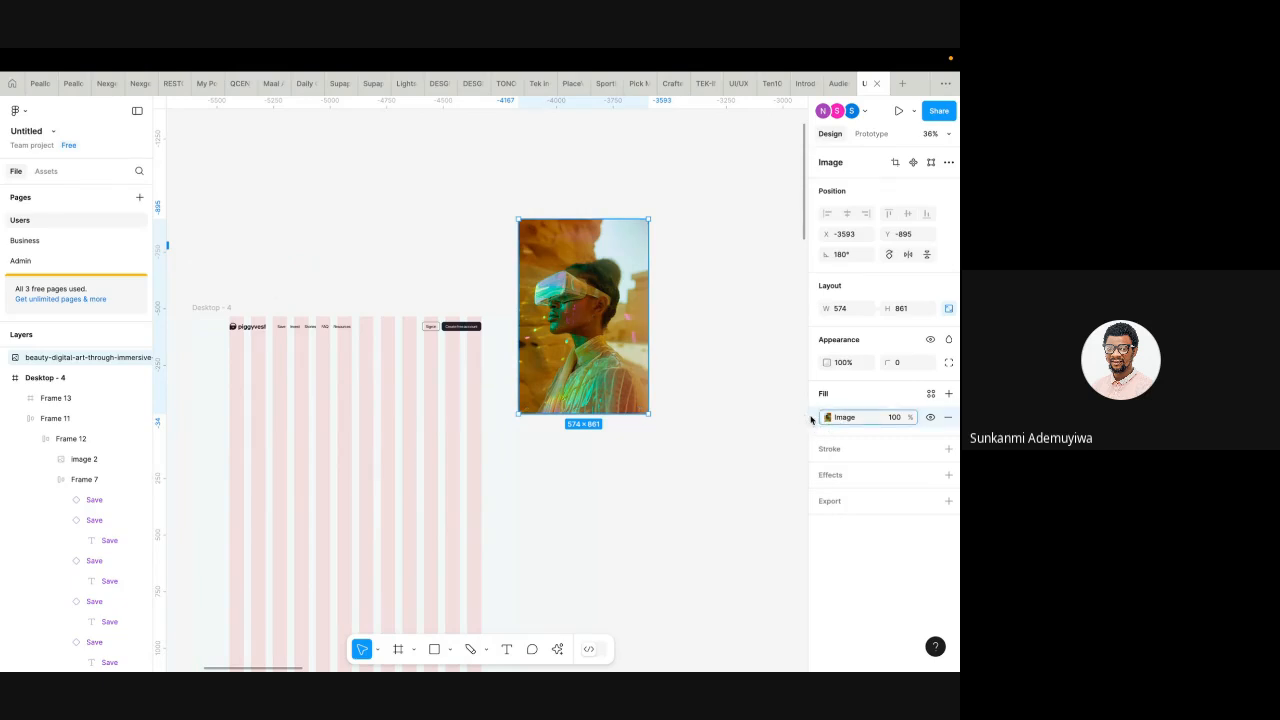
pyautogui.click(418, 388)
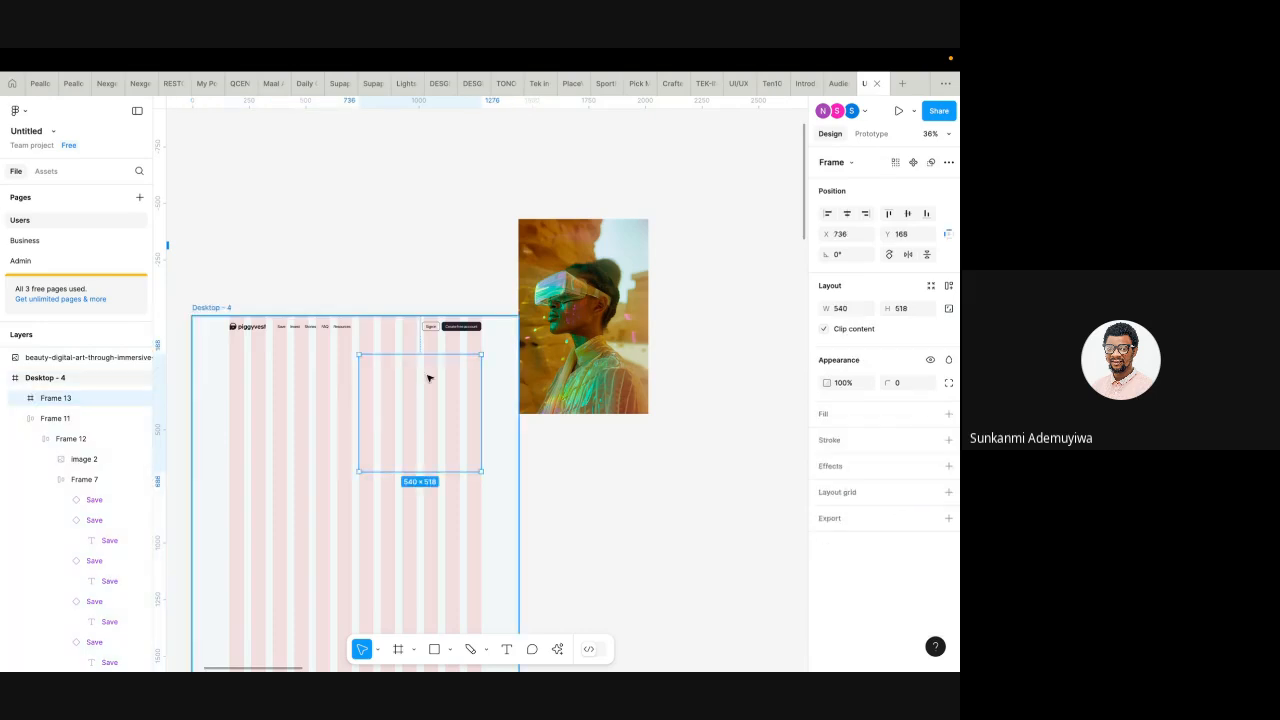
pyautogui.hotkey('ctrl', 'alt', 'v')
# - Flip the image-filled hero frame horizontally, keeping it aligned to the last six grid columns
pyautogui.rightClick(433, 412)
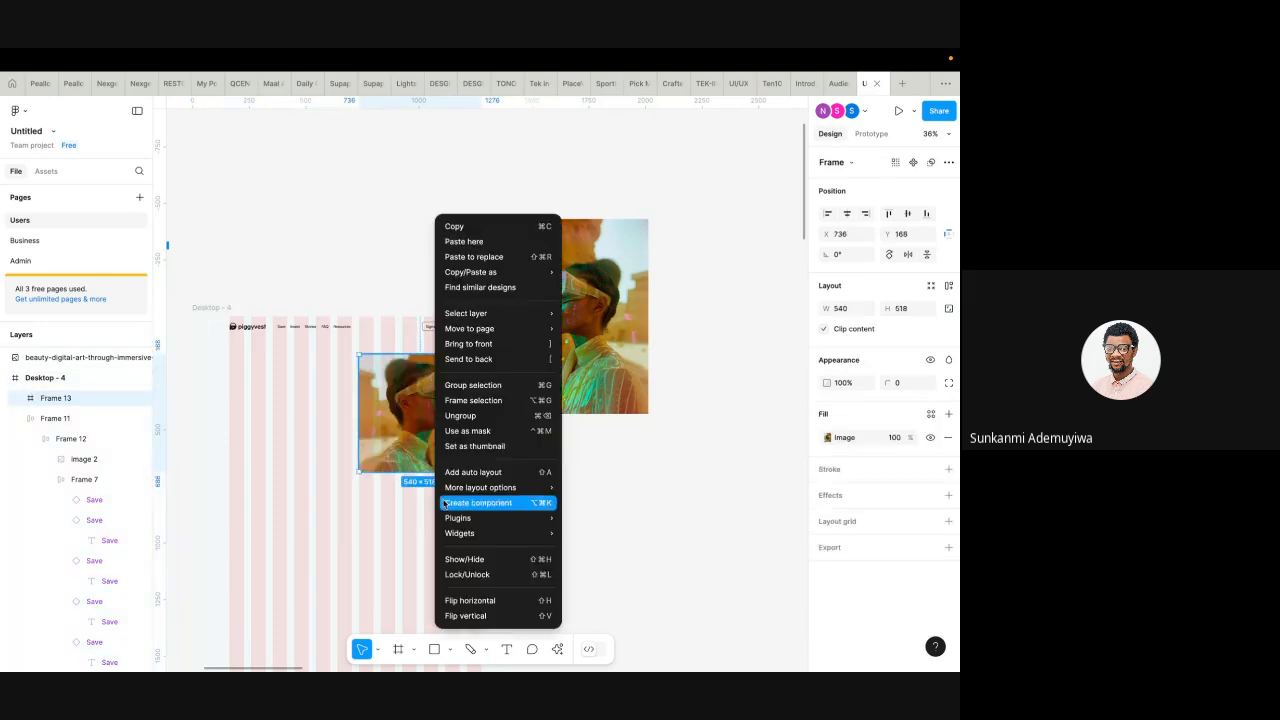
pyautogui.click(469, 601)
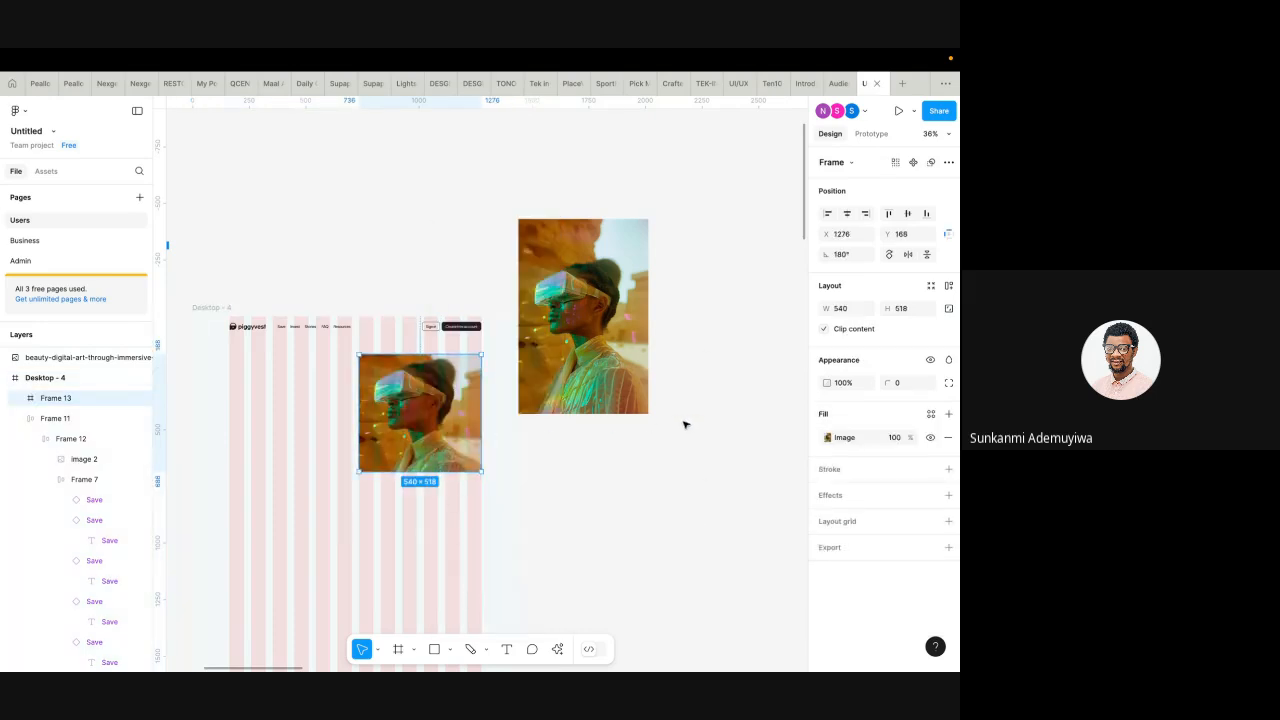
pyautogui.moveTo(359, 473)
pyautogui.mouseDown()
pyautogui.moveTo(243, 586)
pyautogui.moveTo(400, 431)
pyautogui.moveTo(346, 486)
pyautogui.moveTo(426, 423)
pyautogui.moveTo(359, 471)
pyautogui.mouseUp()
pyautogui.scroll(3, 365, 469)
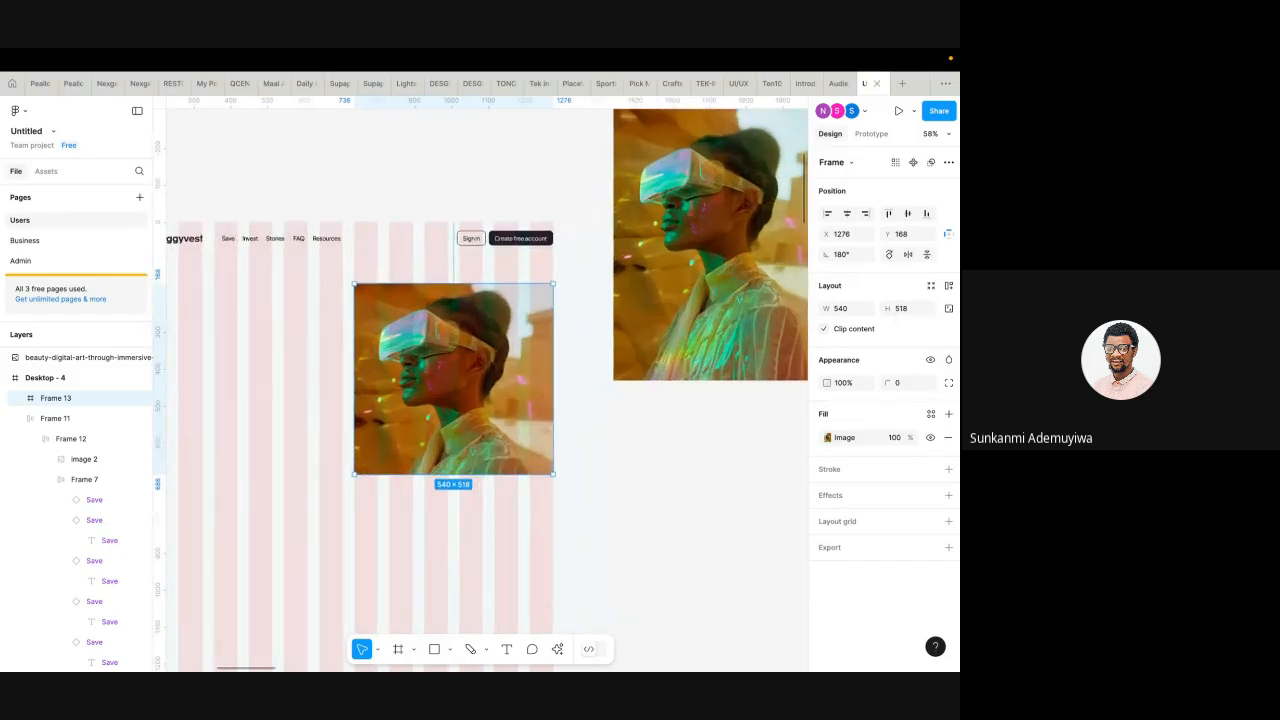
# - Round the corners of the image-filled hero frame with a radius of 32
pyautogui.scroll(-5, 494, 397)
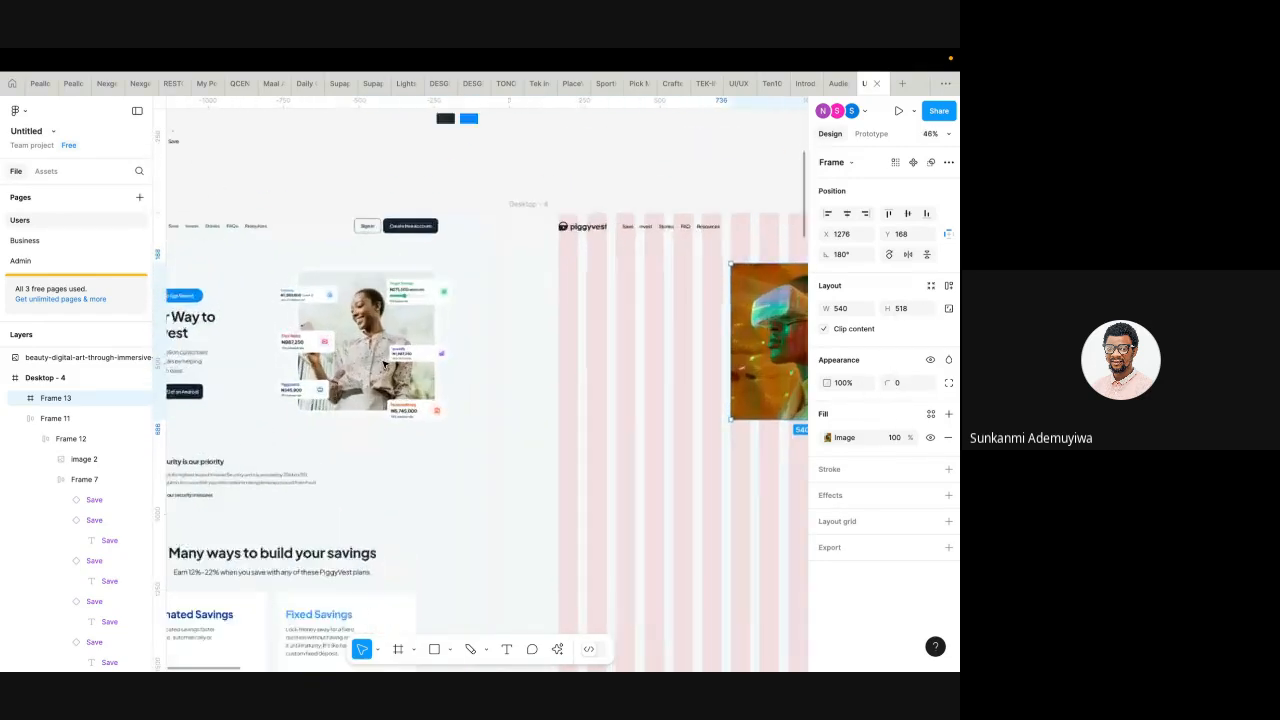
pyautogui.scroll(3, 385, 365)
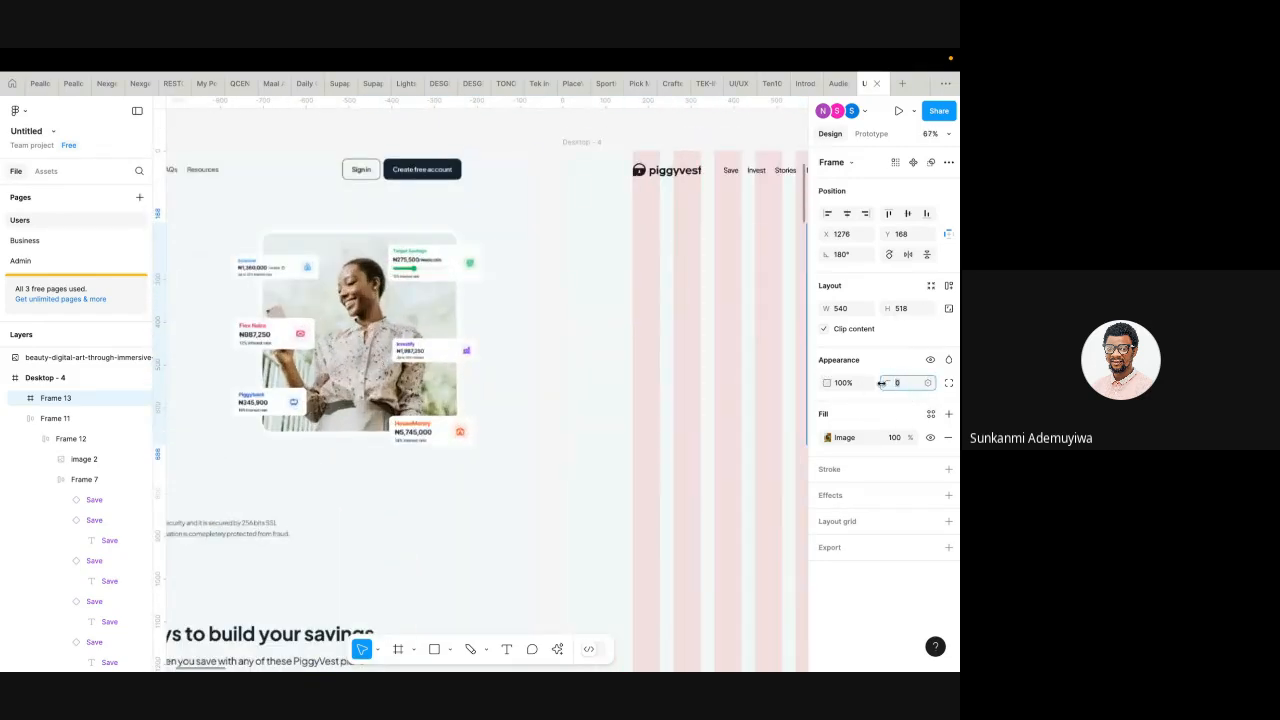
pyautogui.write('32')
pyautogui.press('Return')
pyautogui.scroll(-3, 424, 518)
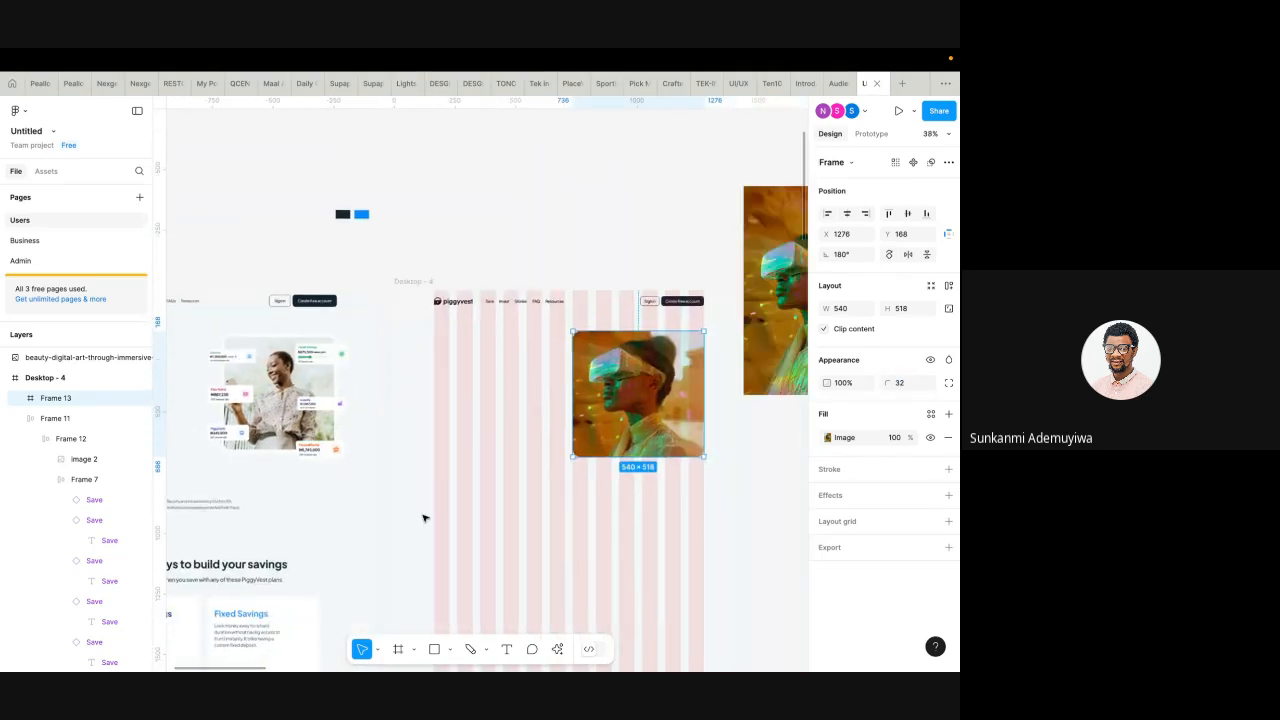
pyautogui.scroll(2, 424, 518)
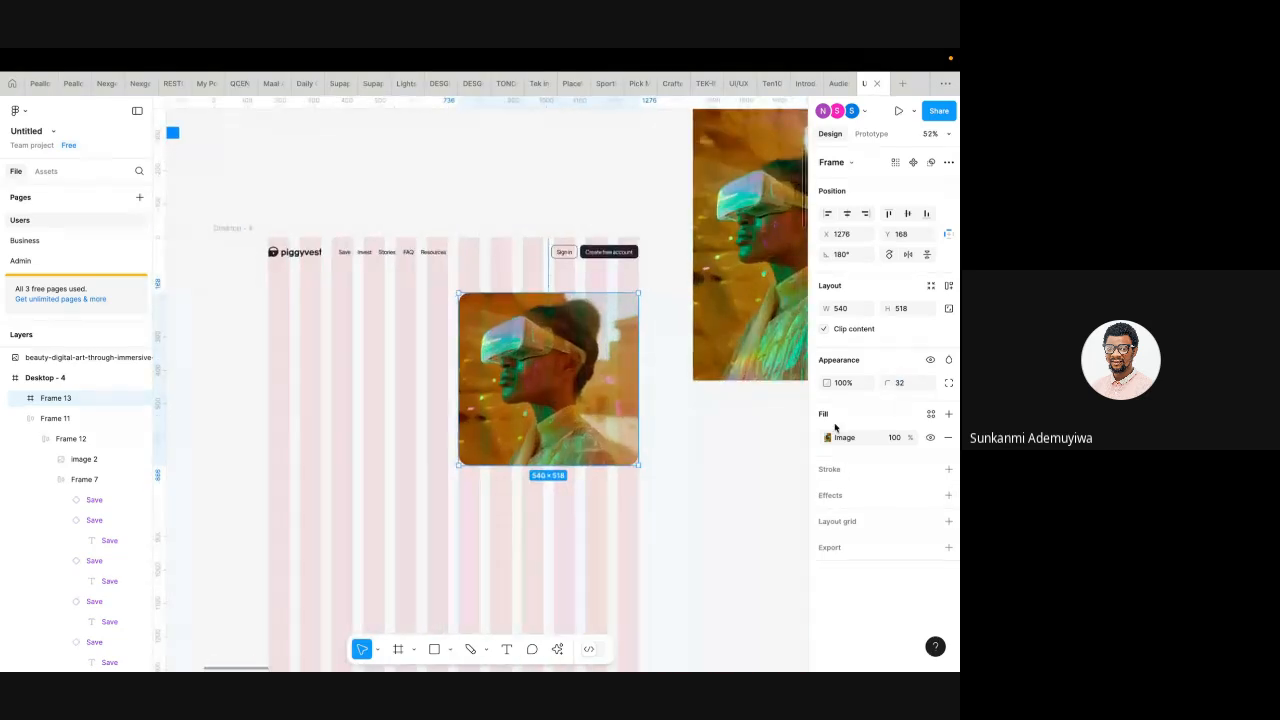
# - Add an inside stroke to the hero image frame and set its weight to 12
pyautogui.click(947, 469)
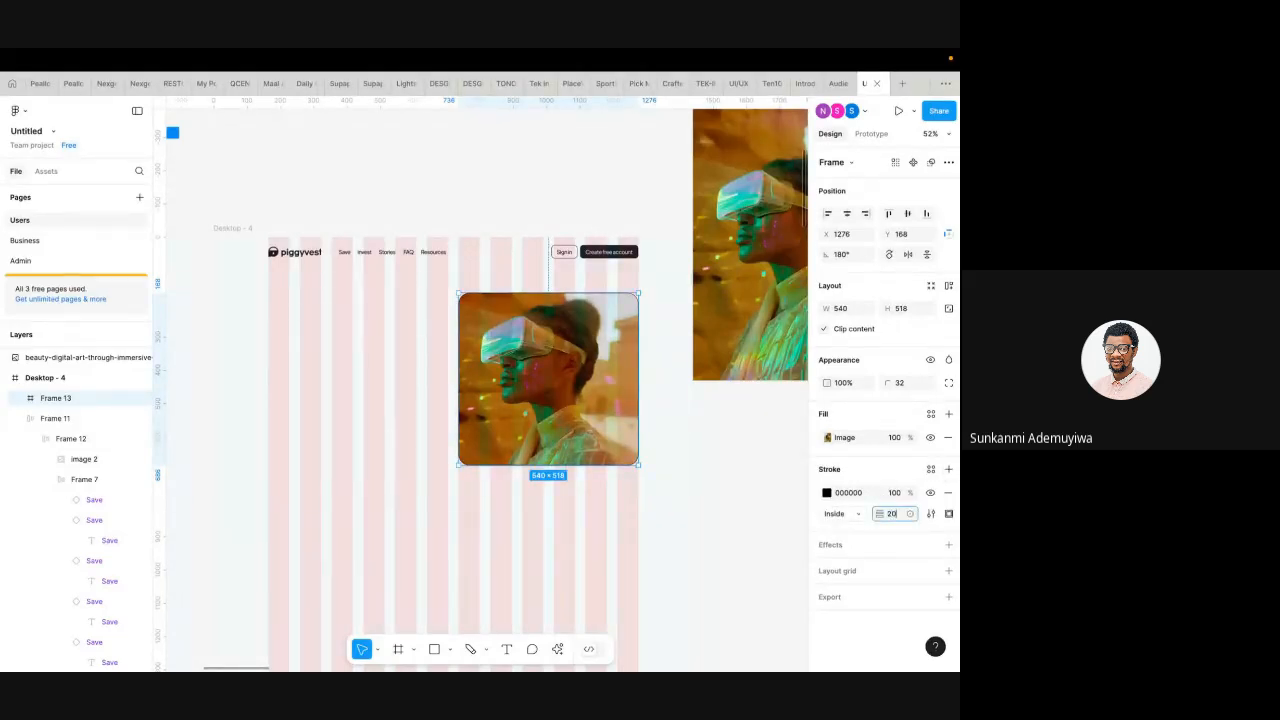
pyautogui.press('Return')
pyautogui.click(902, 519)
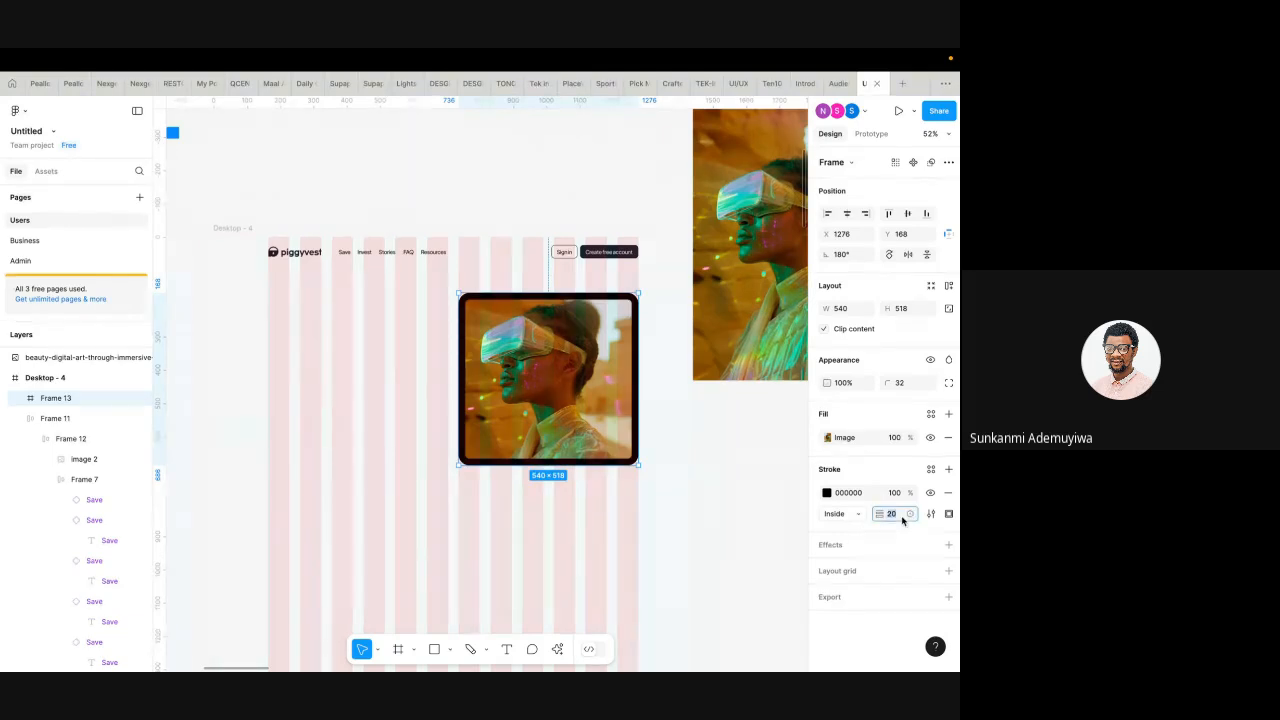
pyautogui.write('12')
pyautogui.press('Return')
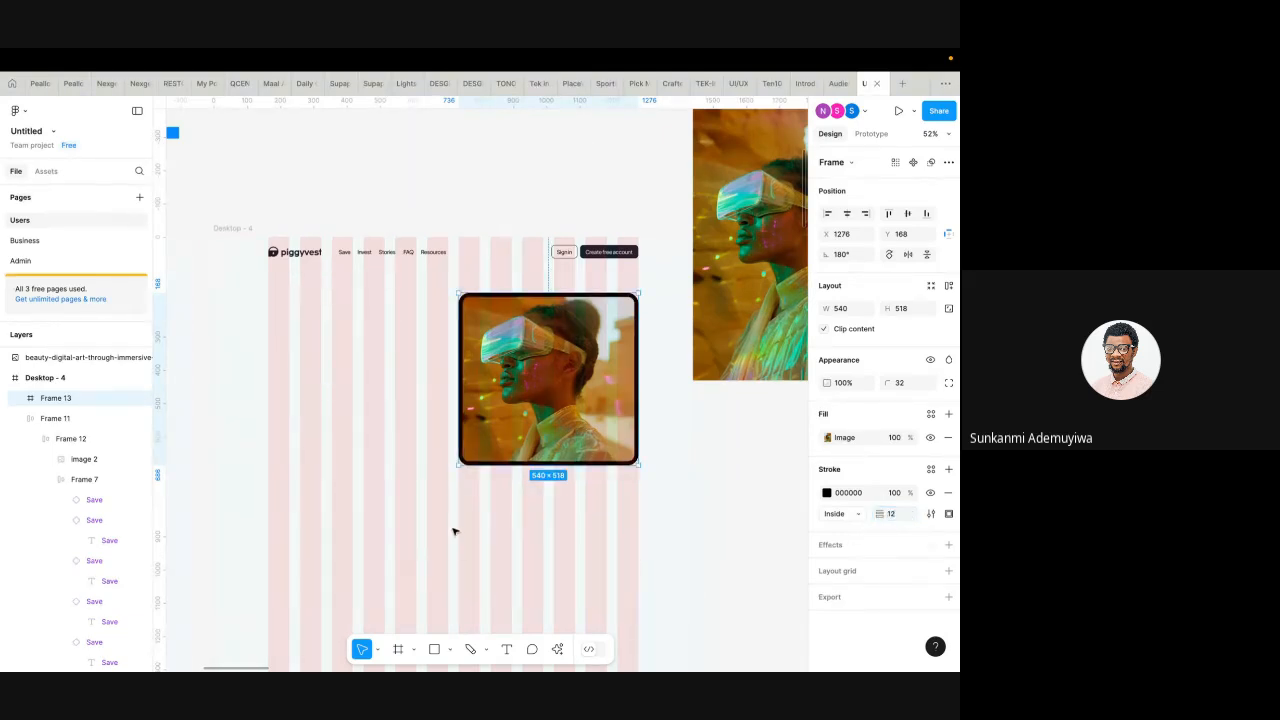
# - Change the hero image frame's stroke colour to white (FFFFFF) and deselect the frame
pyautogui.scroll(-4, 454, 530)
pyautogui.scroll(3, 454, 531)
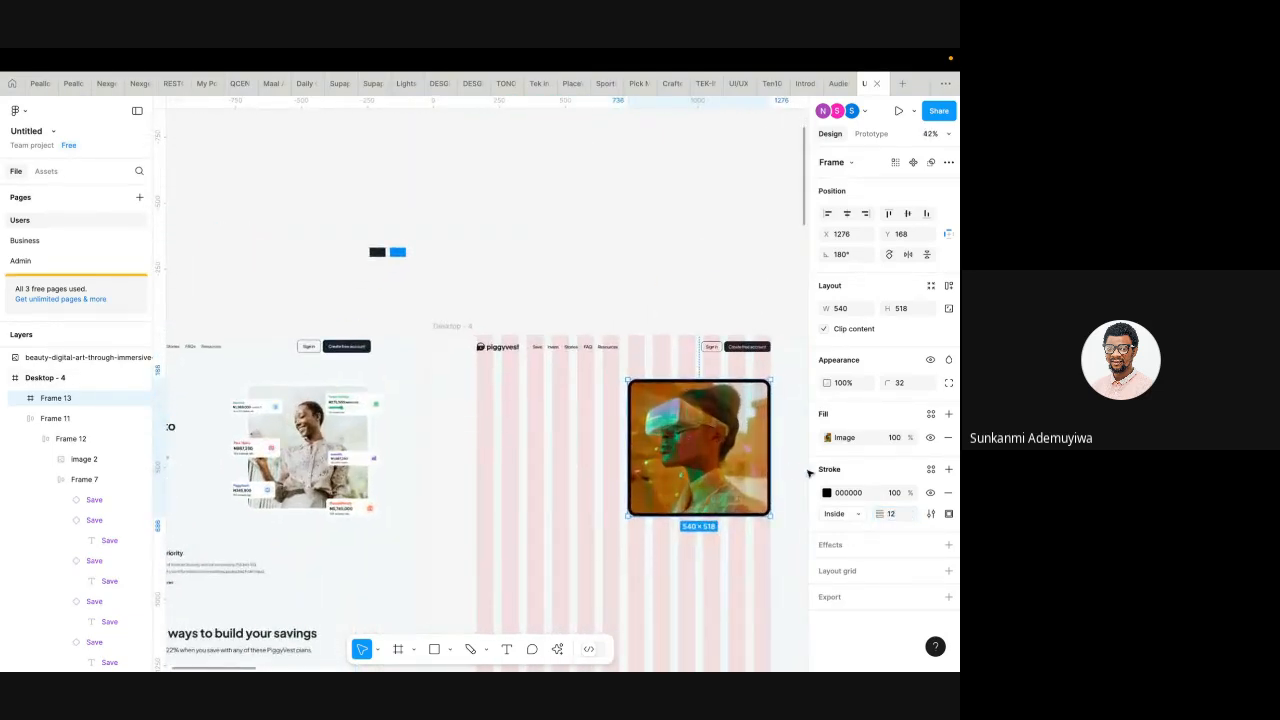
pyautogui.click(826, 493)
pyautogui.moveTo(720, 400); pyautogui.dragTo(580, 286)
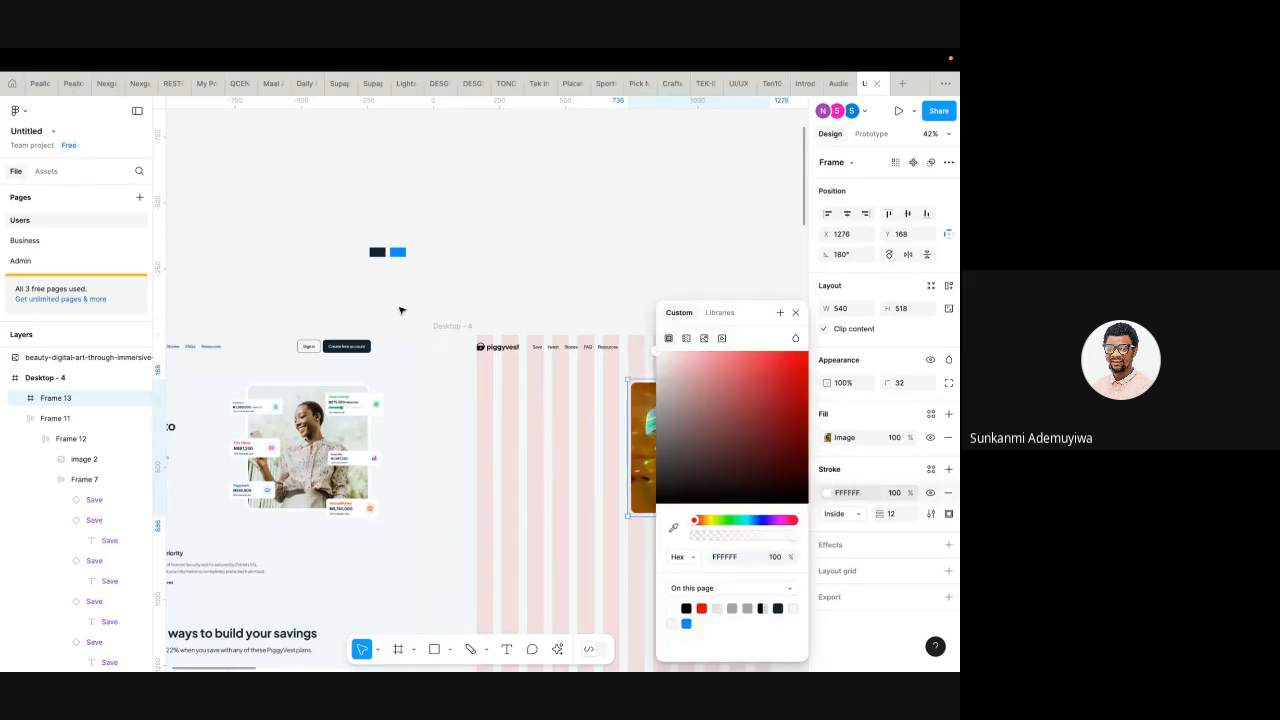
pyautogui.click(896, 517)
pyautogui.click(597, 464)
# - Draw a 263 × 95 card frame overlapping the hero image's upper left edge and give it a white FFFFFF fill
pyautogui.scroll(-1, 580, 470)
pyautogui.scroll(-2, 560, 478)
pyautogui.hscroll(1, 560, 478)
pyautogui.scroll(4, 560, 478)
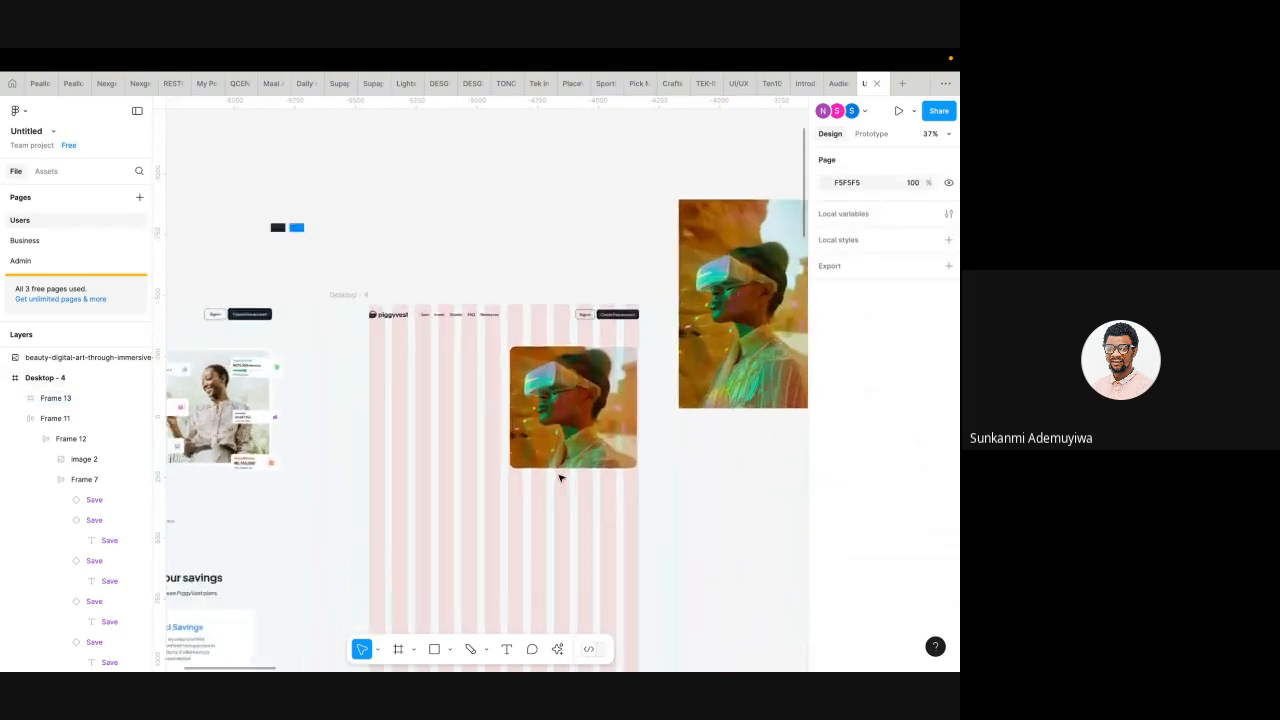
pyautogui.hscroll(-2, 560, 478)
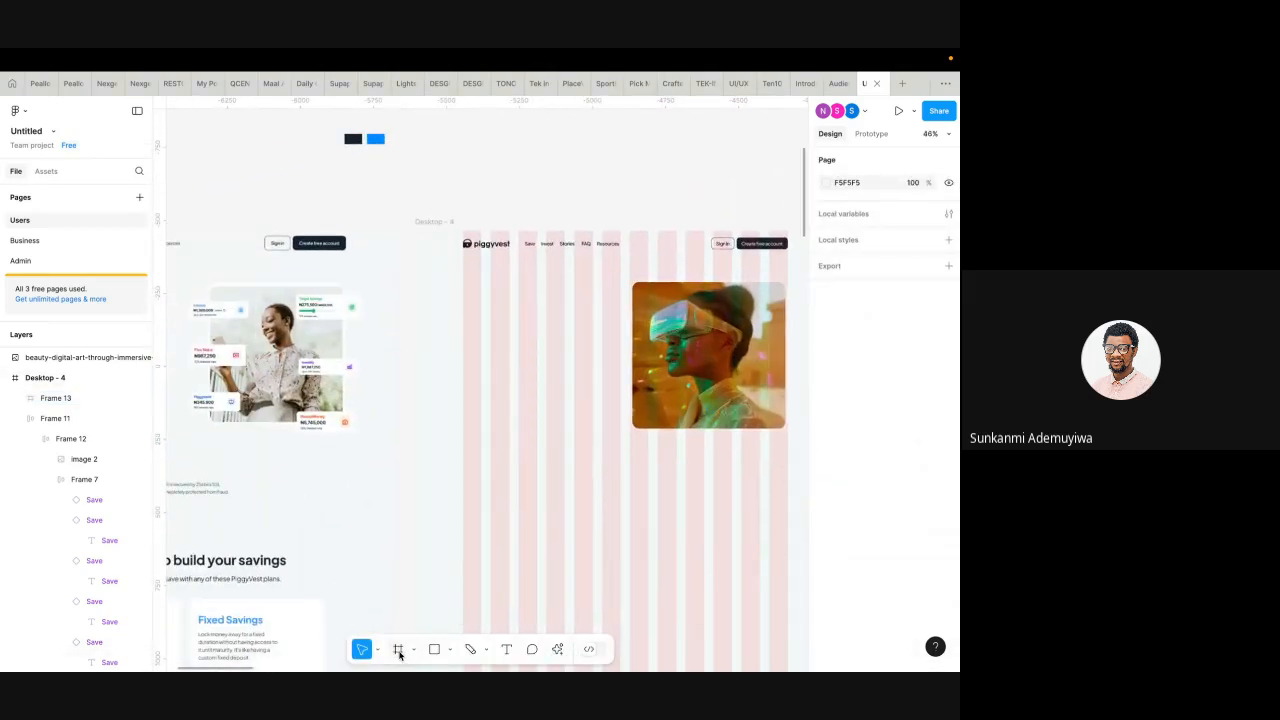
pyautogui.click(399, 651)
pyautogui.moveTo(616, 308)
pyautogui.mouseDown()
pyautogui.moveTo(660, 350)
pyautogui.moveTo(700, 336)
pyautogui.moveTo(661, 326)
pyautogui.mouseUp()
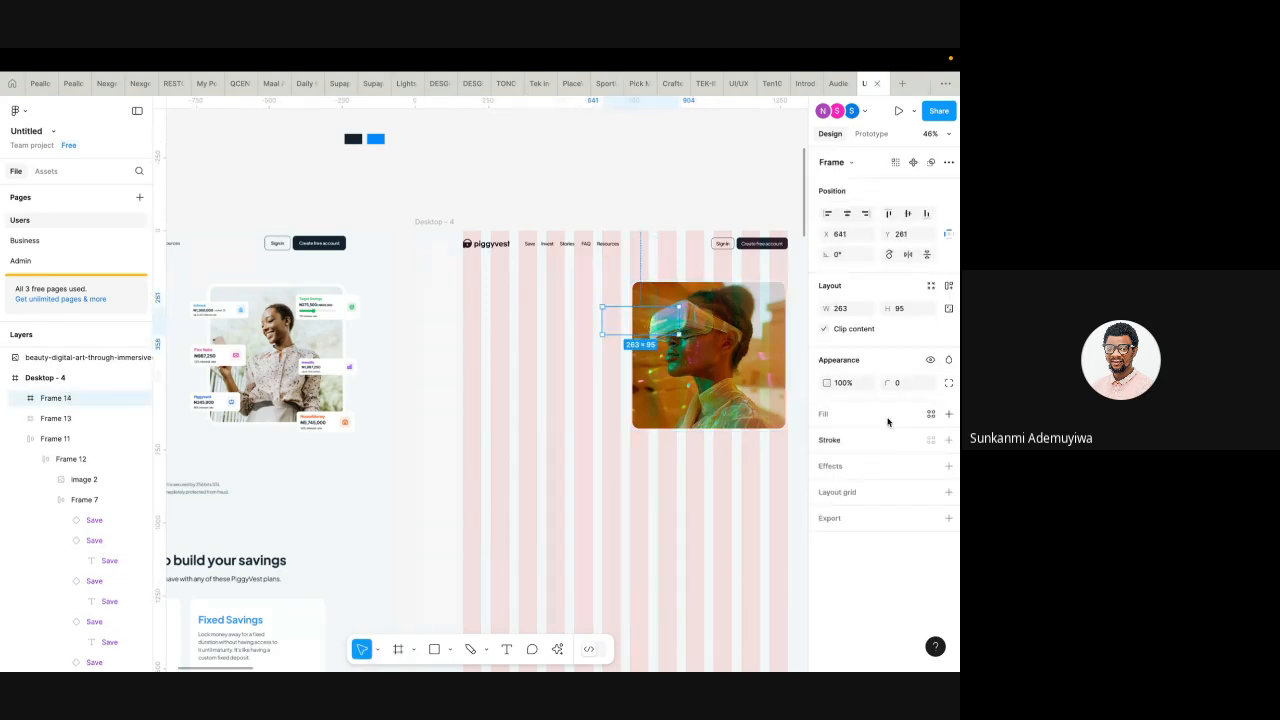
pyautogui.click(948, 413)
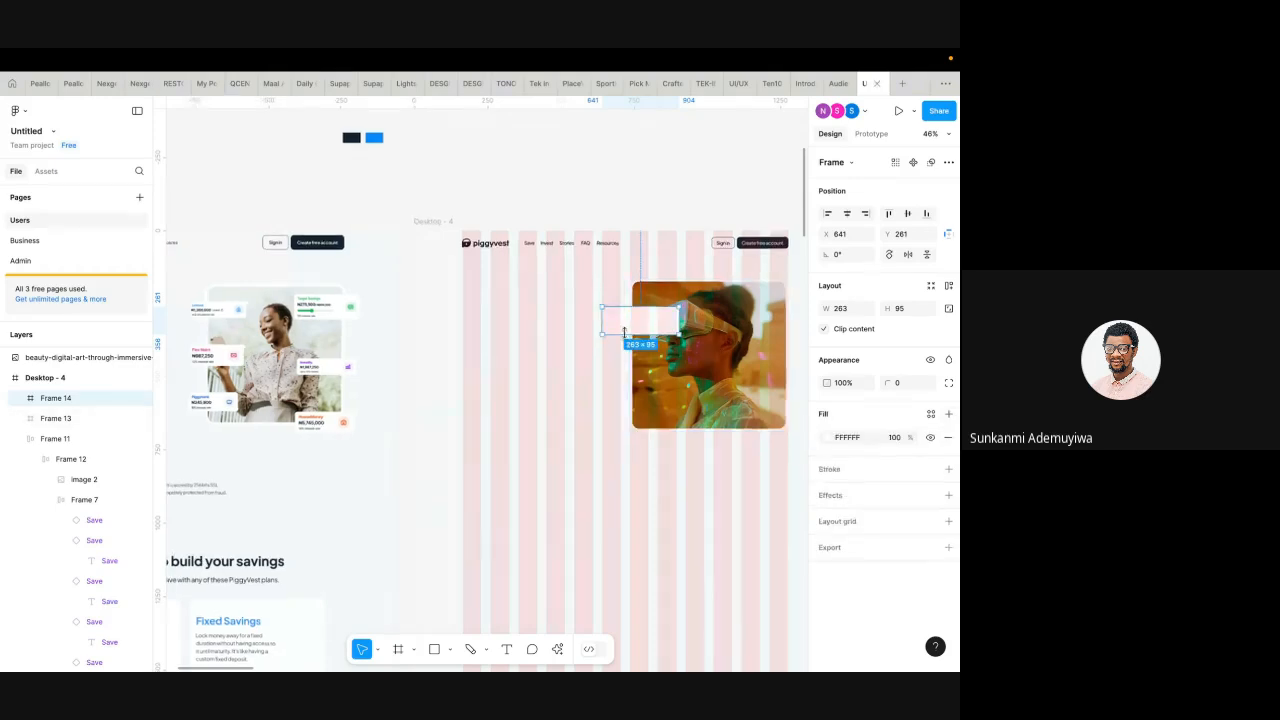
# - Set the white card's corner radius to 8 and move it up to Y 240
pyautogui.scroll(5, 624, 332)
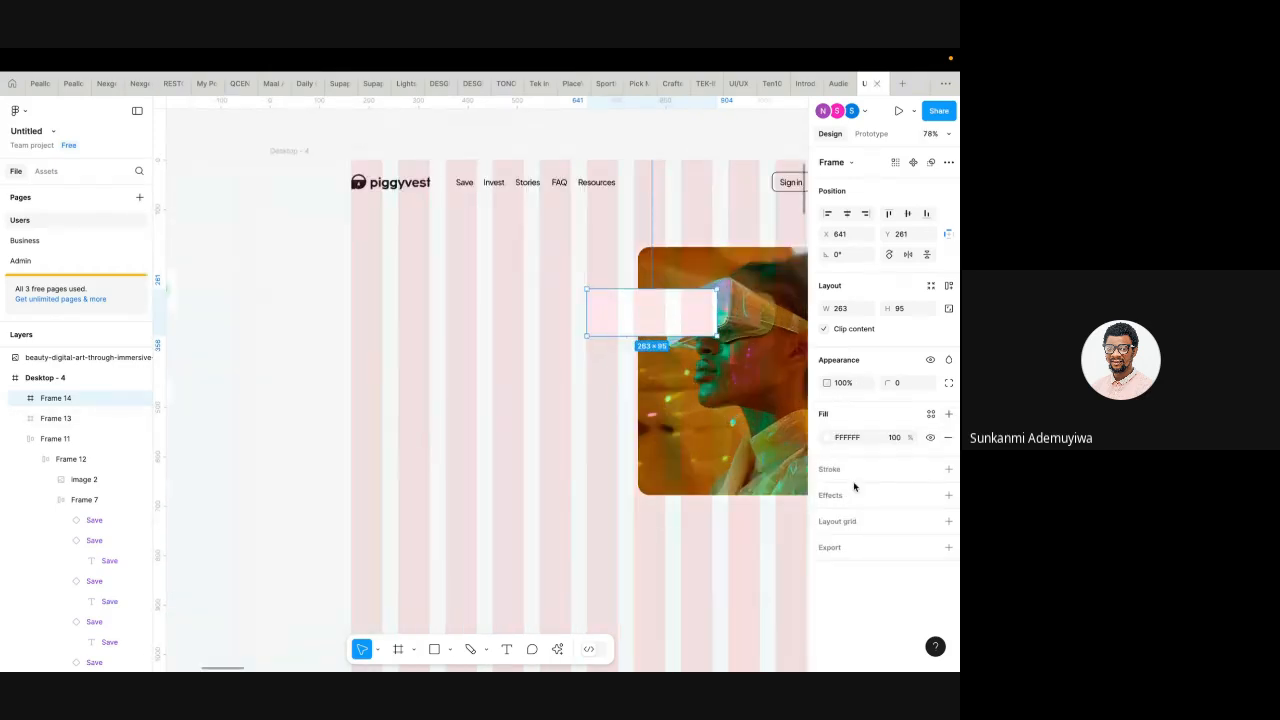
pyautogui.click(904, 384)
pyautogui.write('8')
pyautogui.press('Return')
pyautogui.scroll(-5, 598, 386)
pyautogui.moveTo(632, 355); pyautogui.dragTo(632, 349)
pyautogui.scroll(3, 632, 349)
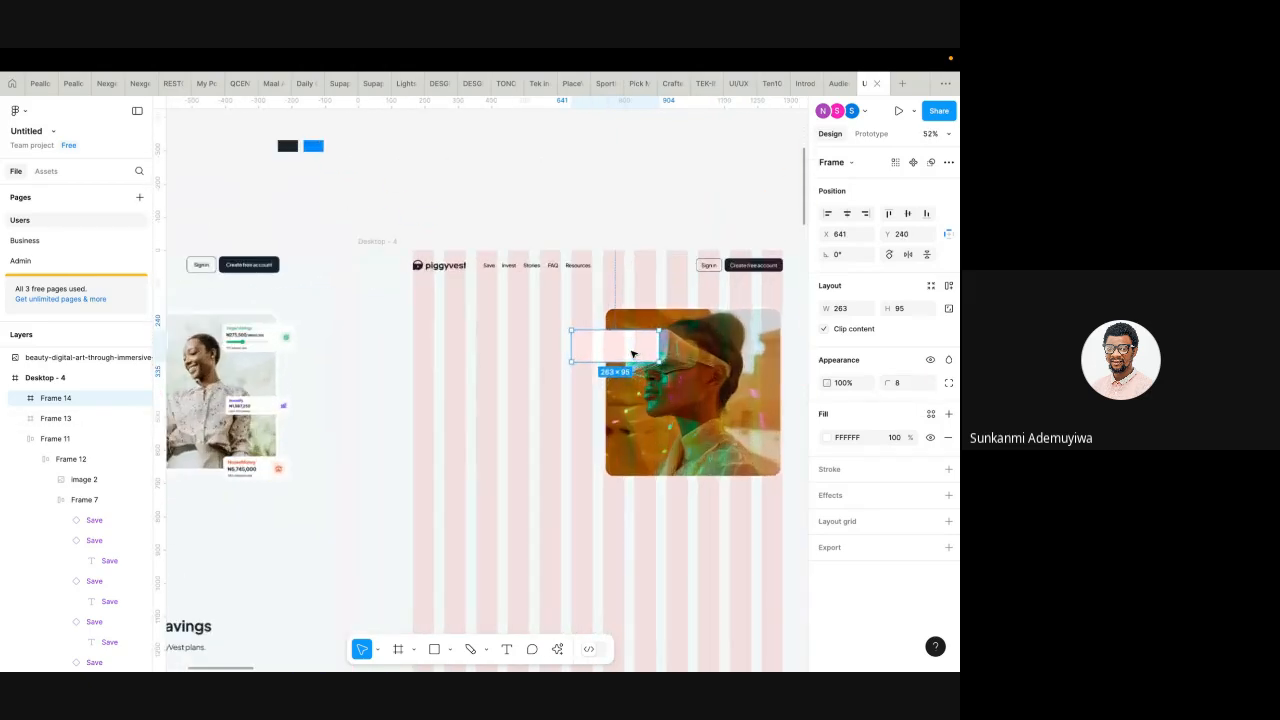
# - Add the placeholder text "dkjfkldgjklajglkaj" inside the white card
pyautogui.click(506, 649)
pyautogui.click(583, 347)
pyautogui.write('dkjfkldgklajglkaj')
pyautogui.press('Escape')
pyautogui.hscroll(-3, 583, 347)
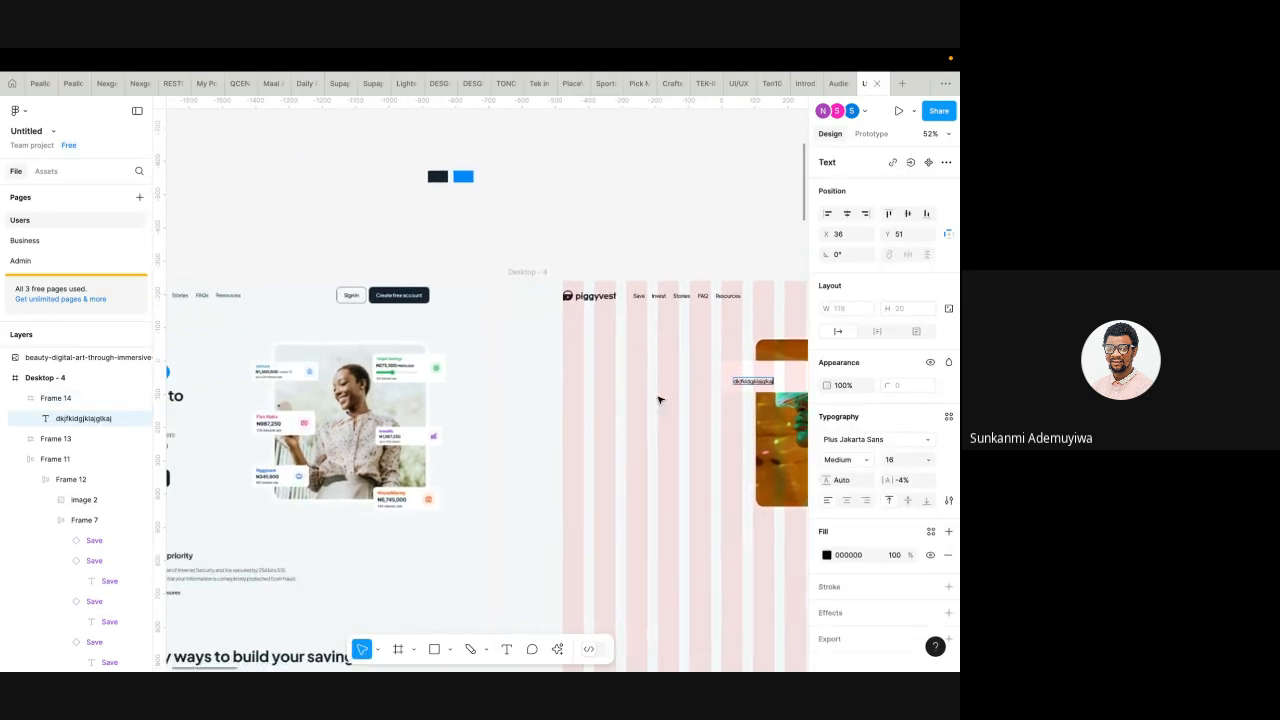
# - Duplicate the card's placeholder line below itself, replace it with a longer random string, and narrow its text box to wrap inside the card
pyautogui.moveTo(747, 383); pyautogui.dragTo(743, 383)
pyautogui.doubleClick(745, 381)
pyautogui.write('dkjfnjkgnjkdangkjdangkjnjkg')
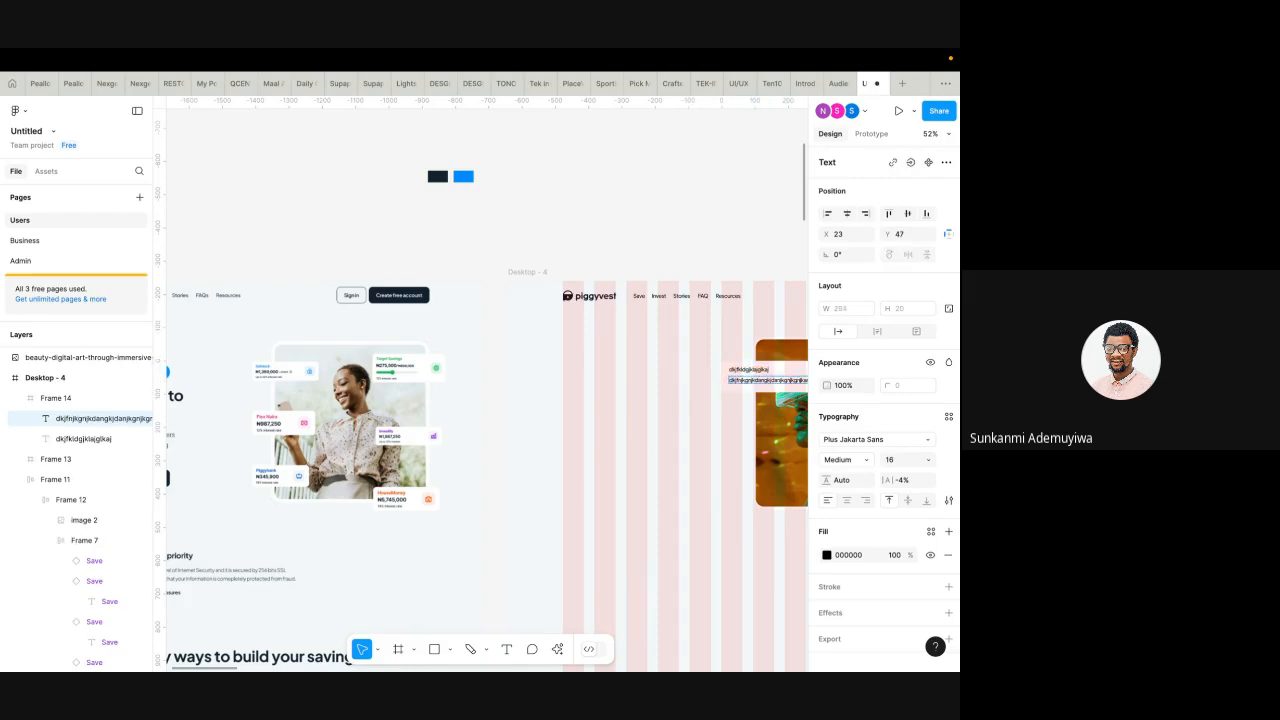
pyautogui.hscroll(3, 700, 411)
pyautogui.scroll(1, 700, 411)
pyautogui.press('Escape')
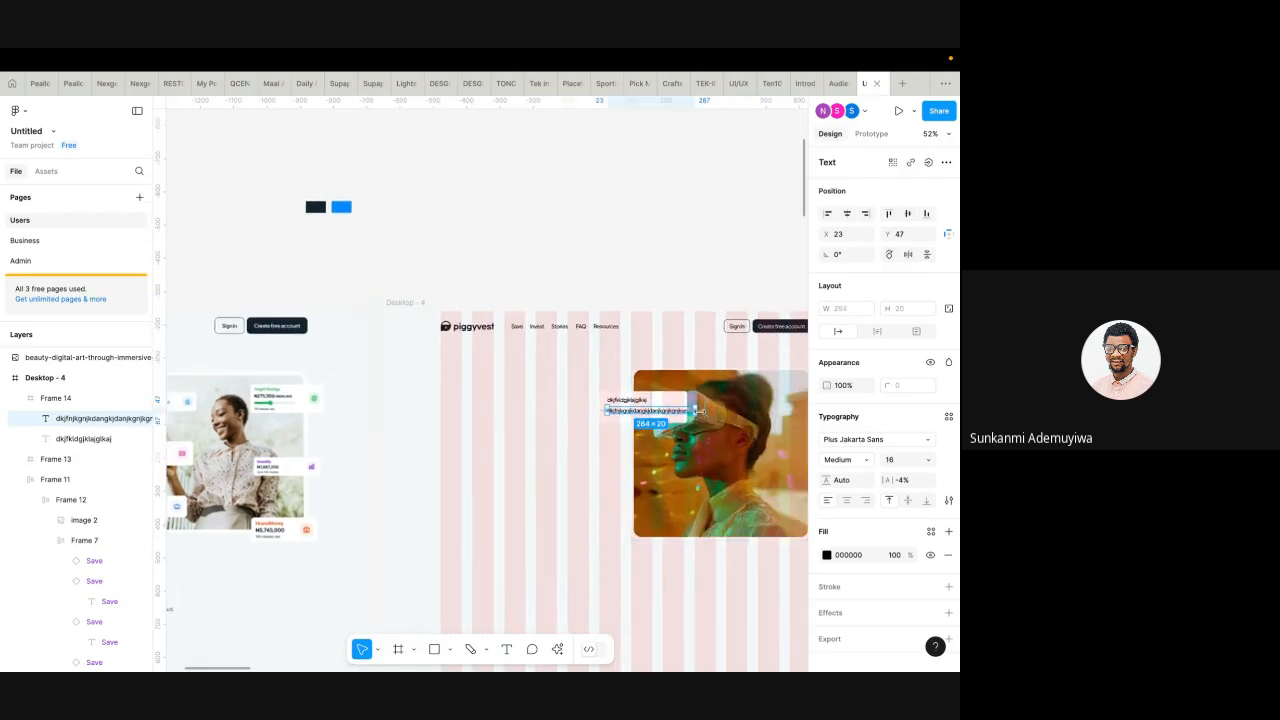
pyautogui.moveTo(694, 409); pyautogui.dragTo(761, 403)
# - Duplicate the text card three times around the hero image, at X 1117, Y 208; X 1093, Y 427; and X 641, Y 522
pyautogui.click(684, 398)
pyautogui.scroll(-3, 634, 404)
pyautogui.scroll(2, 761, 403)
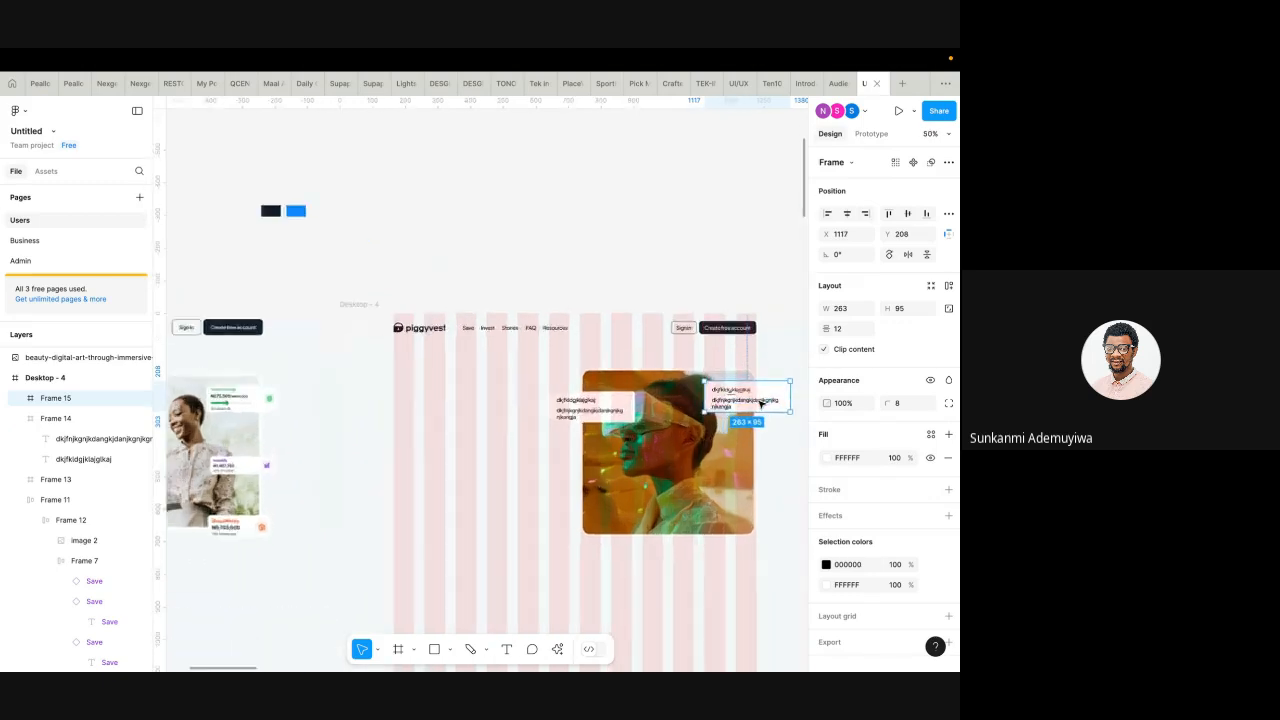
pyautogui.scroll(-3, 709, 439)
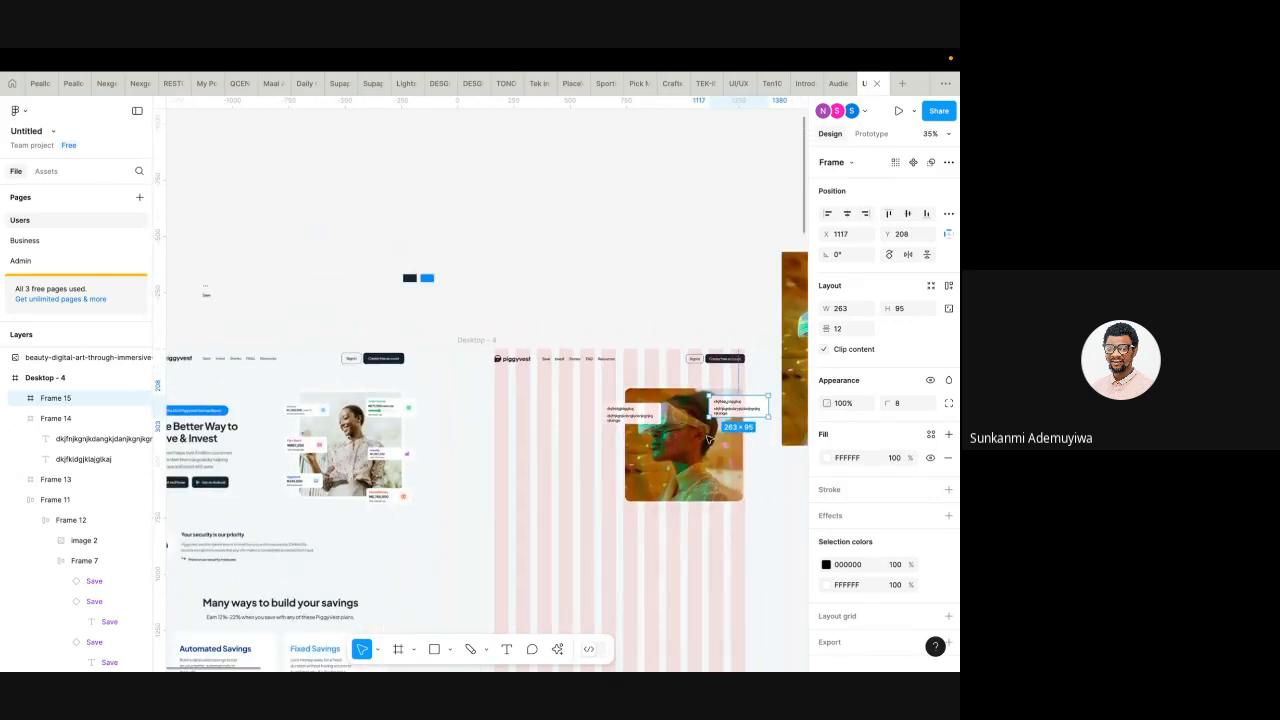
pyautogui.moveTo(761, 404); pyautogui.dragTo(750, 455)
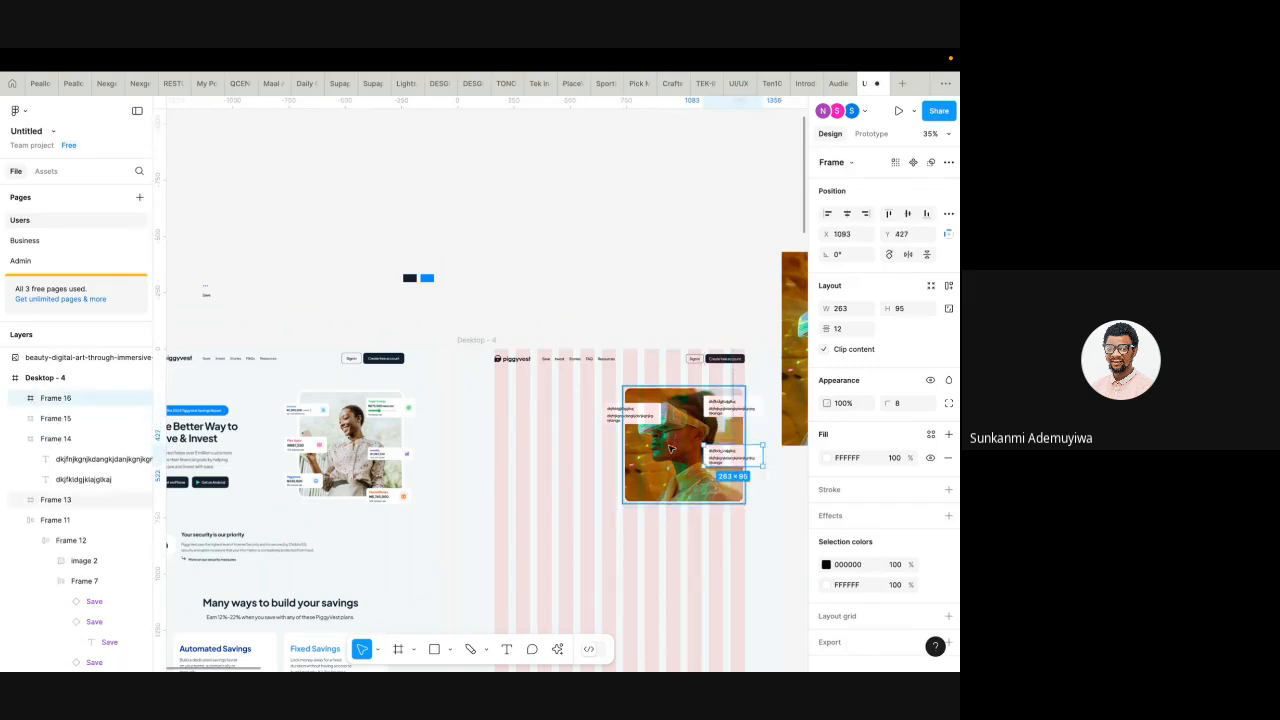
pyautogui.click(640, 408)
pyautogui.moveTo(643, 412); pyautogui.dragTo(586, 471)
pyautogui.scroll(-3, 585, 472)
pyautogui.scroll(5, 590, 460)
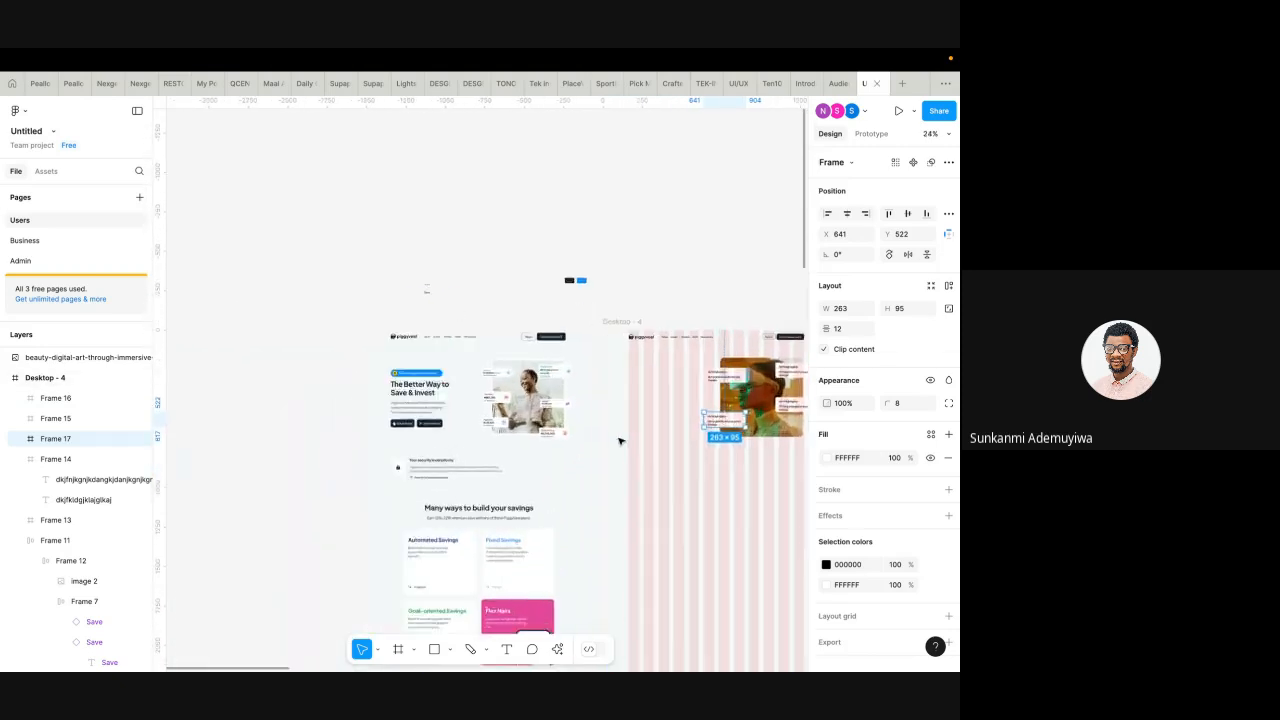
# - Add the heading text "The Better Way to Save & Invest" at the first grid column of Desktop - 4, beside the hero image
pyautogui.click(507, 649)
pyautogui.hscroll(-4, 403, 483)
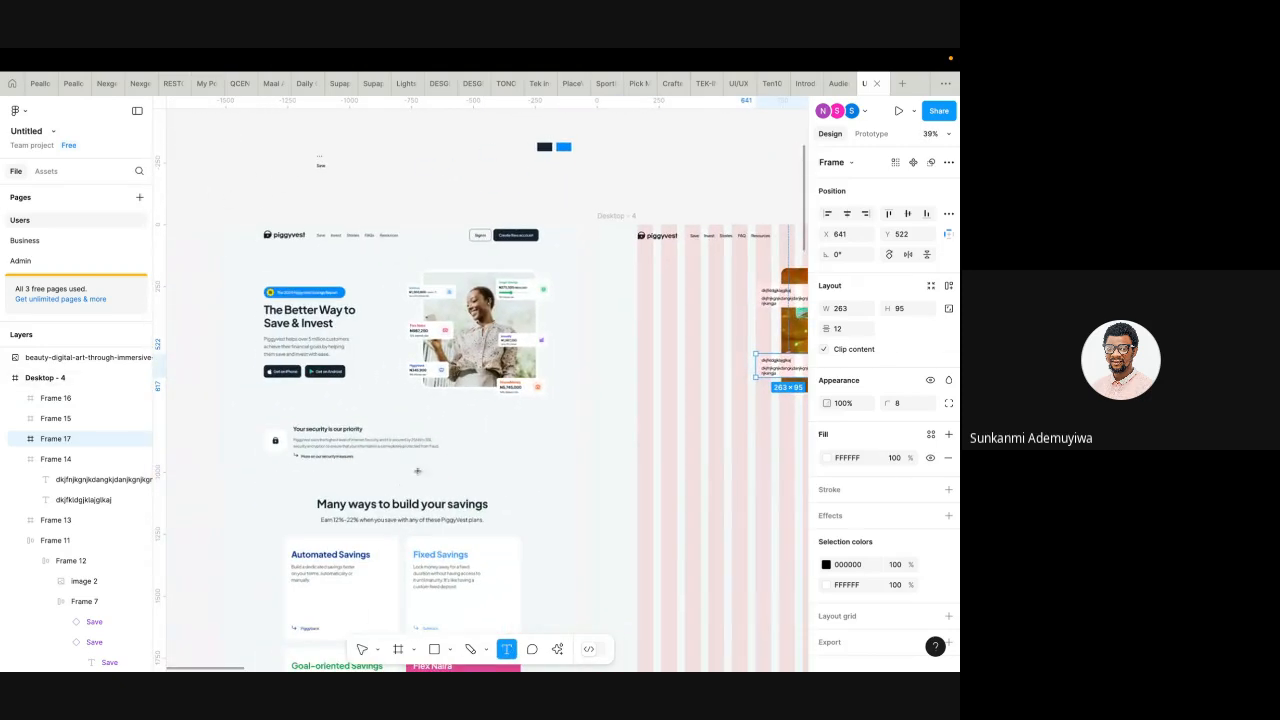
pyautogui.click(638, 302)
pyautogui.write('The Better Way to Save & Invest')
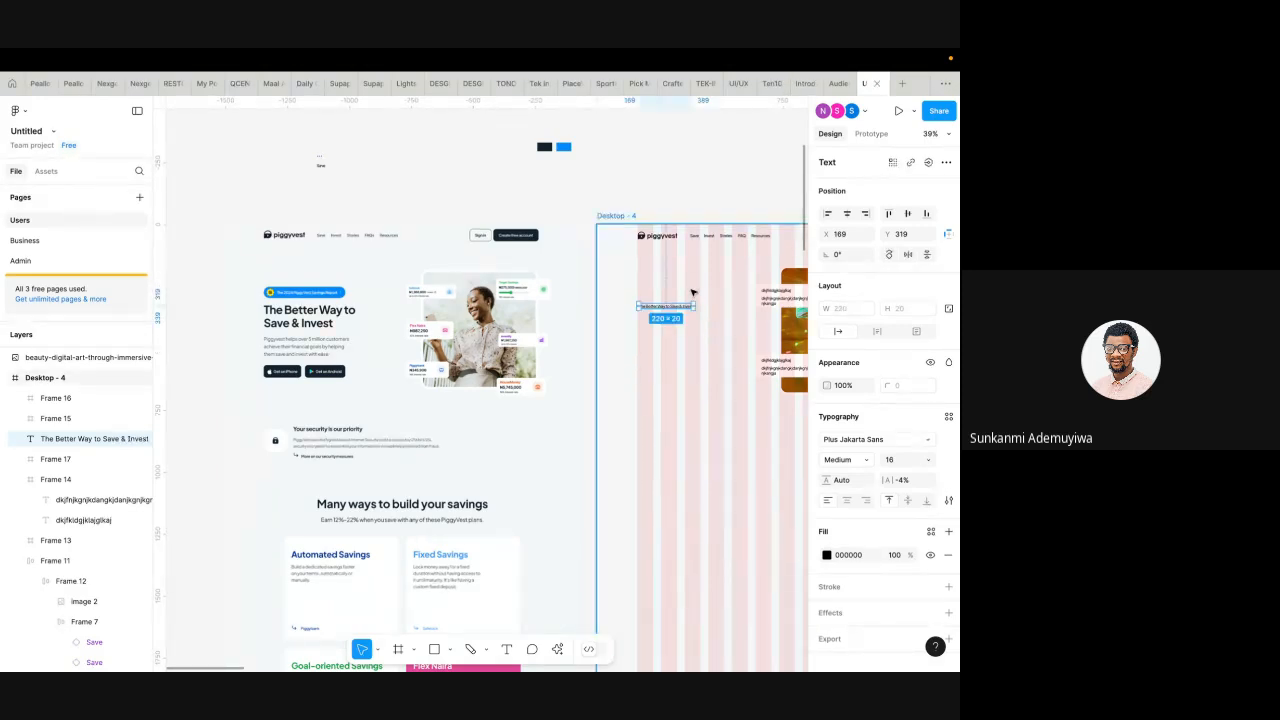
# - Set the heading's font size to 48 and narrow its text box to 440 wide so it wraps onto two lines
pyautogui.scroll(3, 697, 292)
pyautogui.click(929, 459)
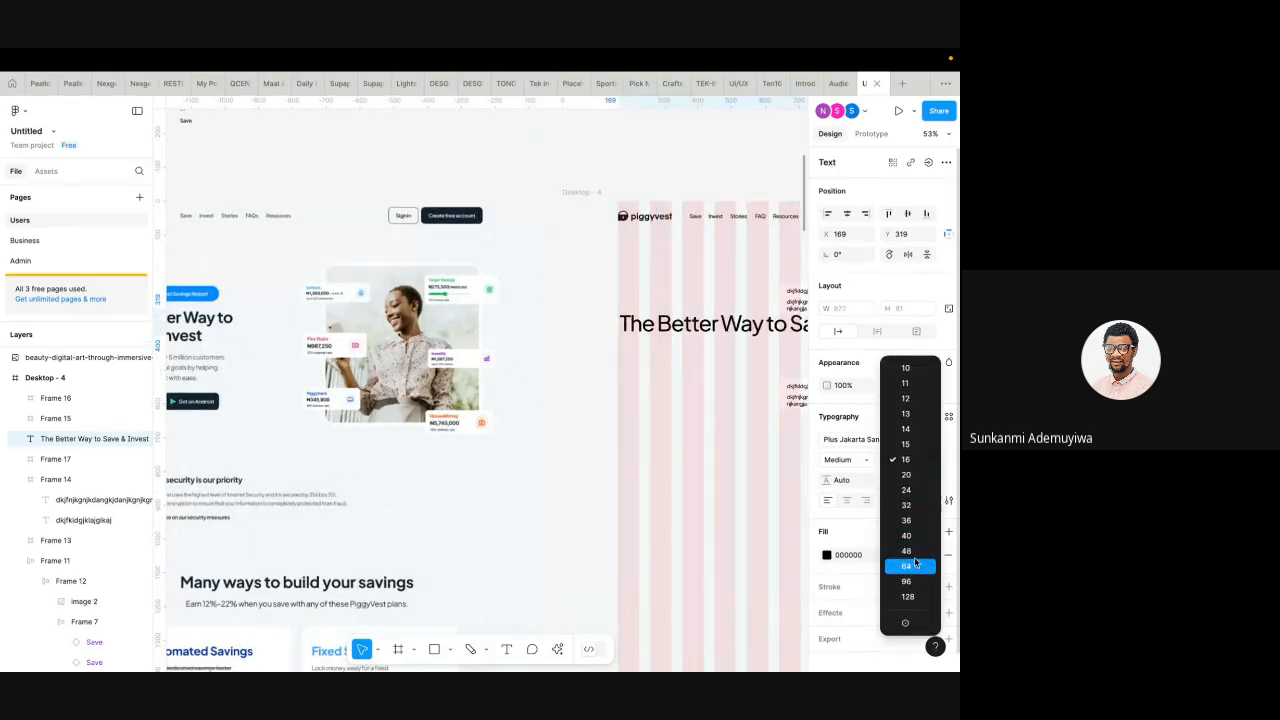
pyautogui.click(913, 558)
pyautogui.scroll(-5, 748, 434)
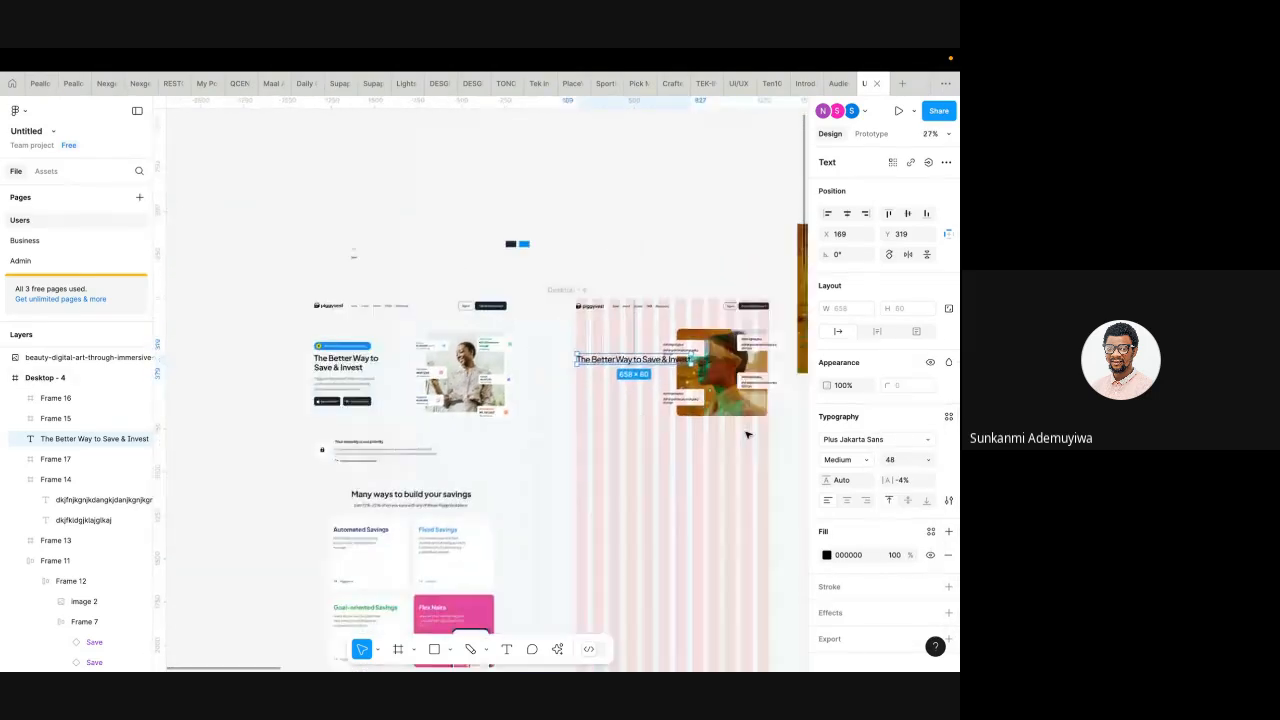
pyautogui.scroll(3, 583, 340)
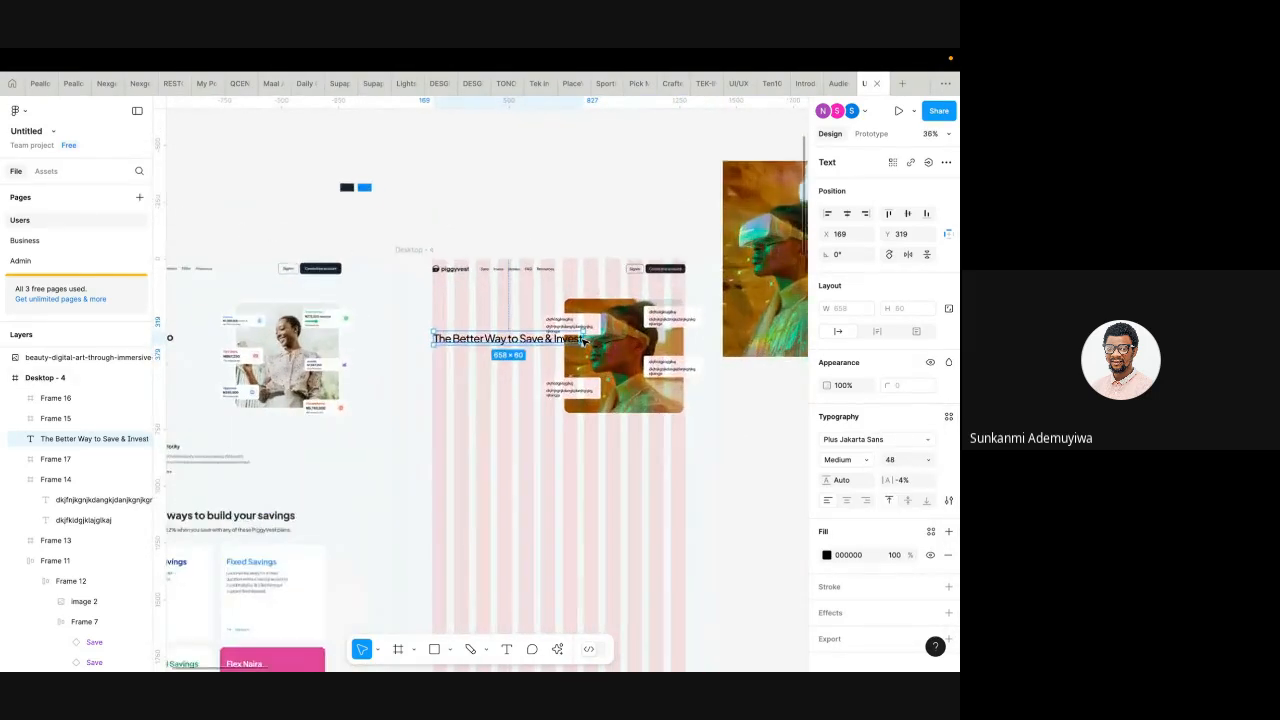
pyautogui.moveTo(585, 340); pyautogui.dragTo(523, 345)
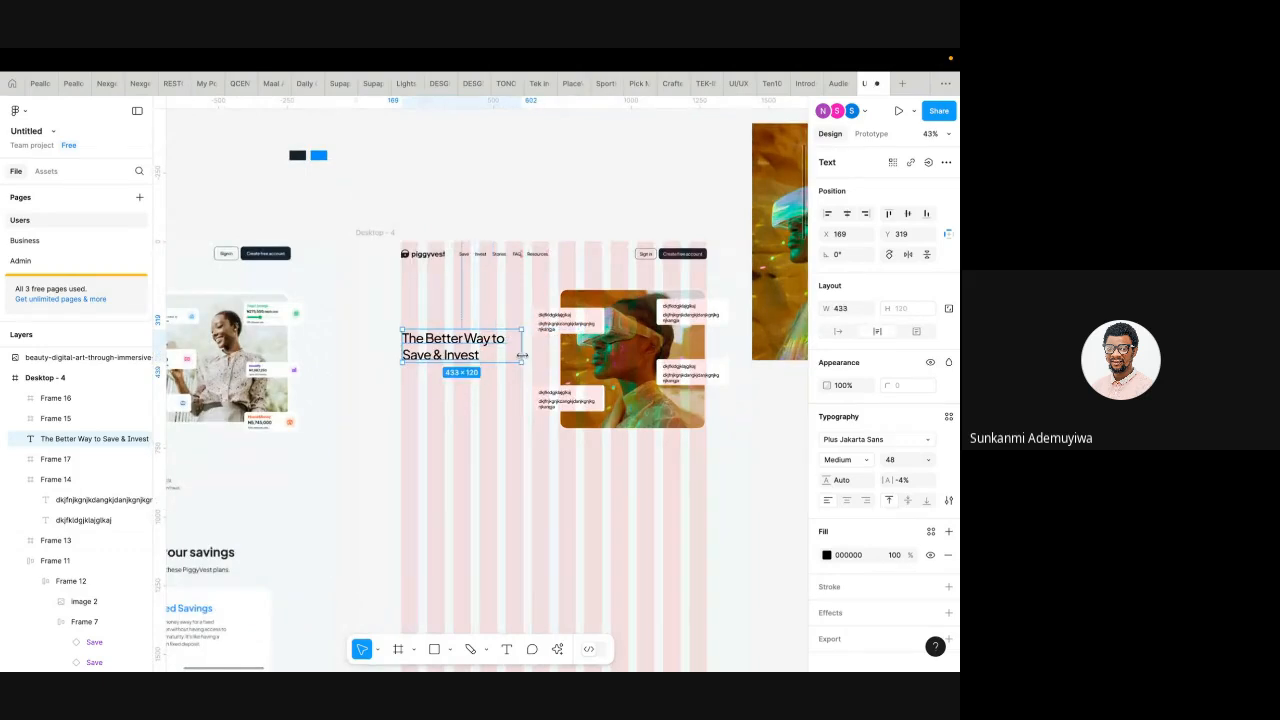
# - Make the heading Bold and move it up to X 164, Y 285, aligned with the logo
pyautogui.click(870, 458)
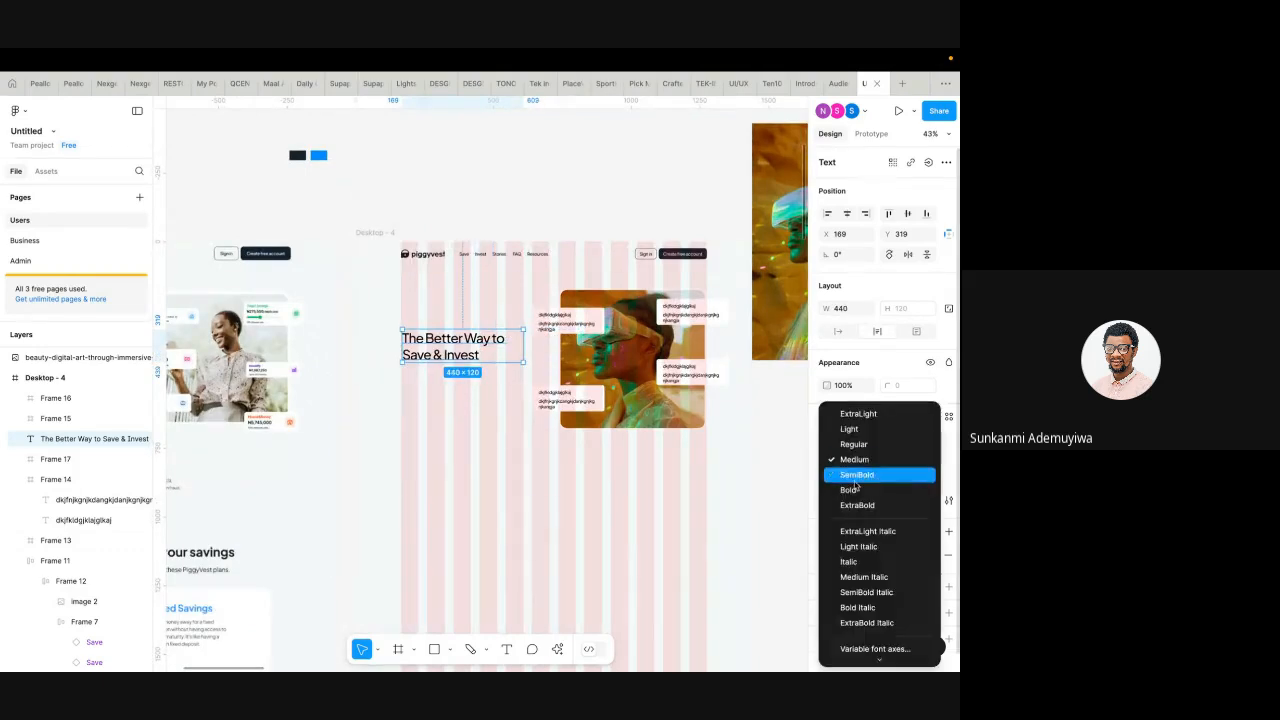
pyautogui.click(855, 489)
pyautogui.hscroll(-3, 509, 368)
pyautogui.scroll(-2, 507, 371)
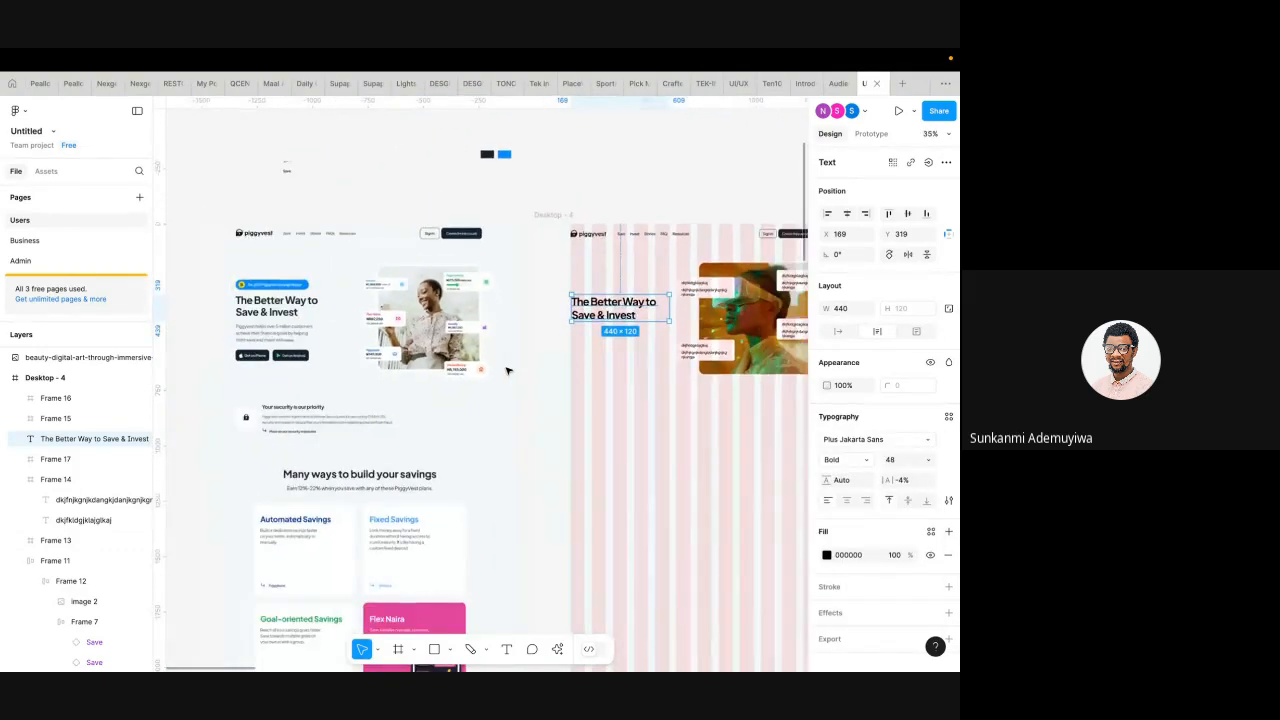
pyautogui.moveTo(629, 312); pyautogui.dragTo(631, 307)
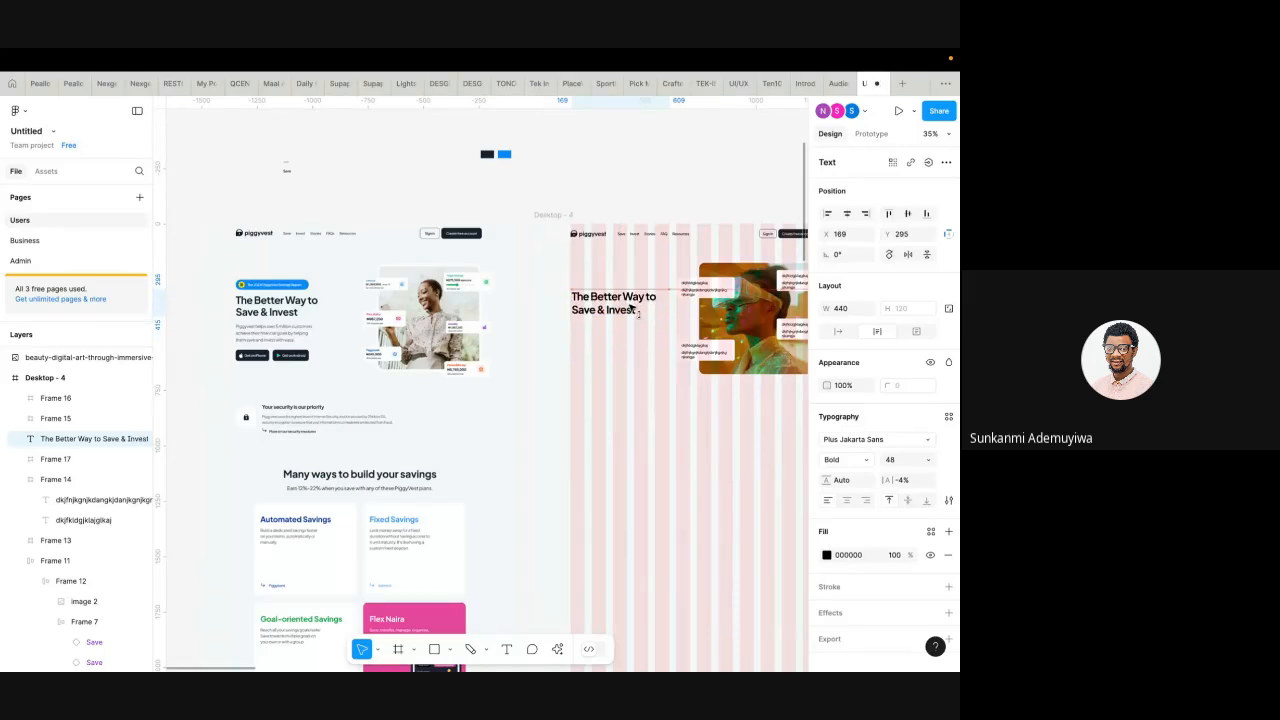
pyautogui.scroll(5, 631, 308)
pyautogui.moveTo(546, 284); pyautogui.dragTo(540, 275)
pyautogui.scroll(-5, 540, 273)
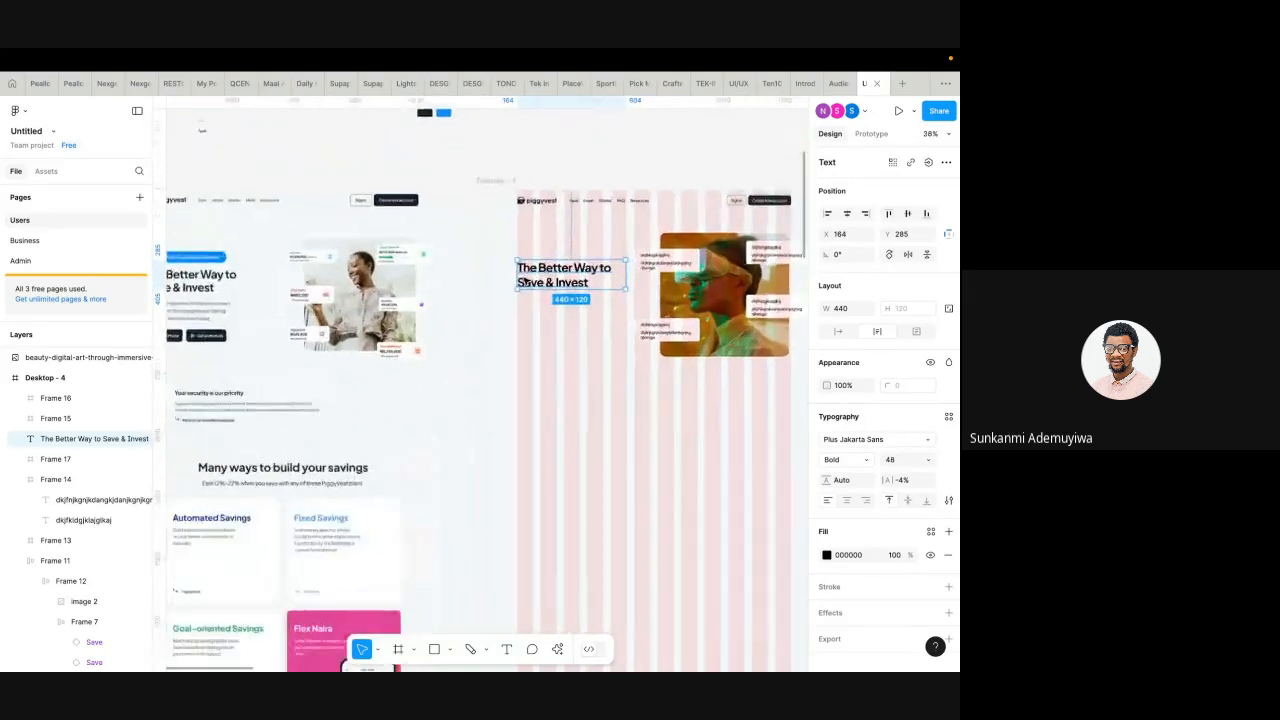
# - Duplicate the heading directly below itself at X 164, Y 431, and set the copy to font size 16, Regular
pyautogui.scroll(-2, 526, 282)
pyautogui.moveTo(589, 276)
pyautogui.mouseDown()
pyautogui.moveTo(589, 313)
pyautogui.moveTo(589, 300)
pyautogui.mouseUp()
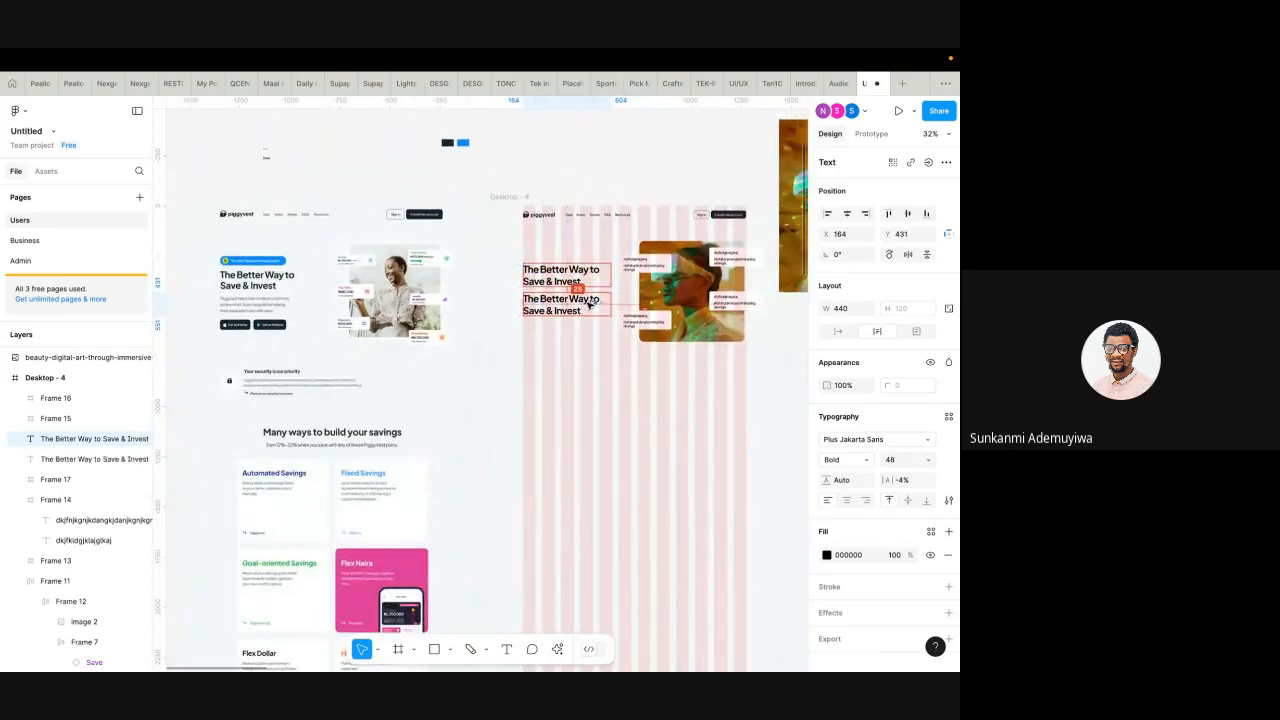
pyautogui.click(928, 460)
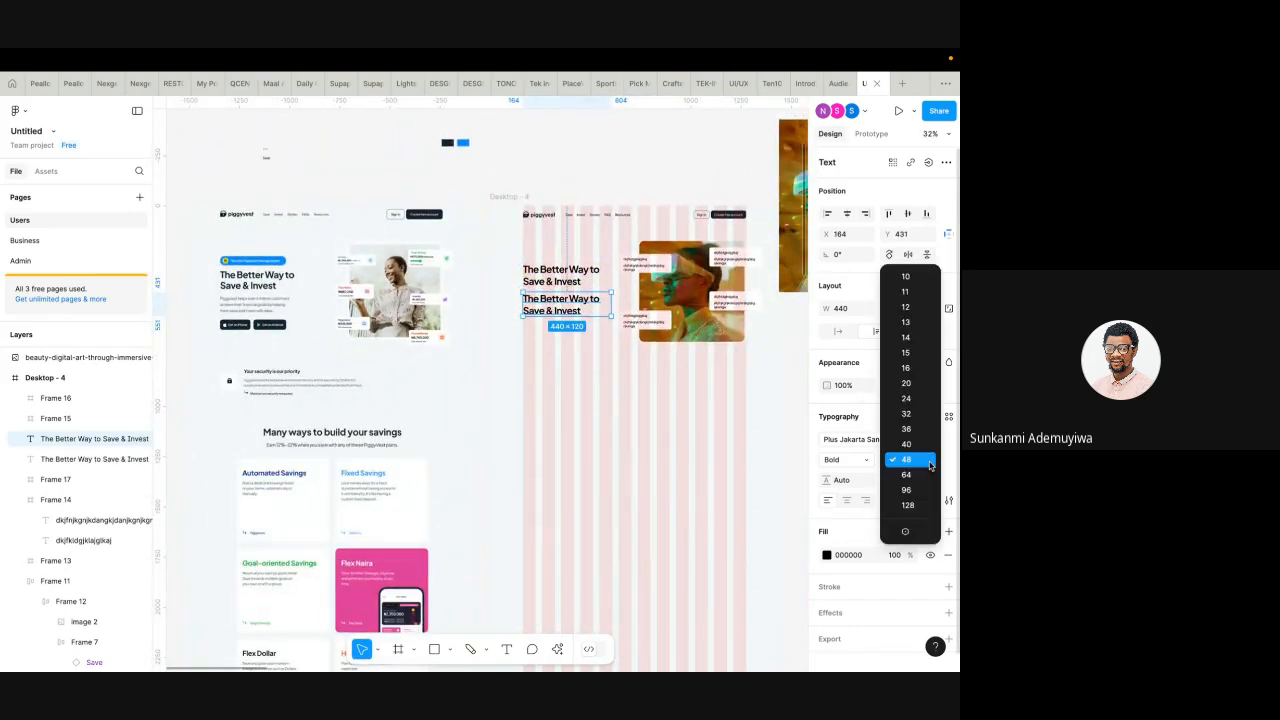
pyautogui.click(915, 368)
pyautogui.scroll(3, 570, 274)
pyautogui.click(855, 460)
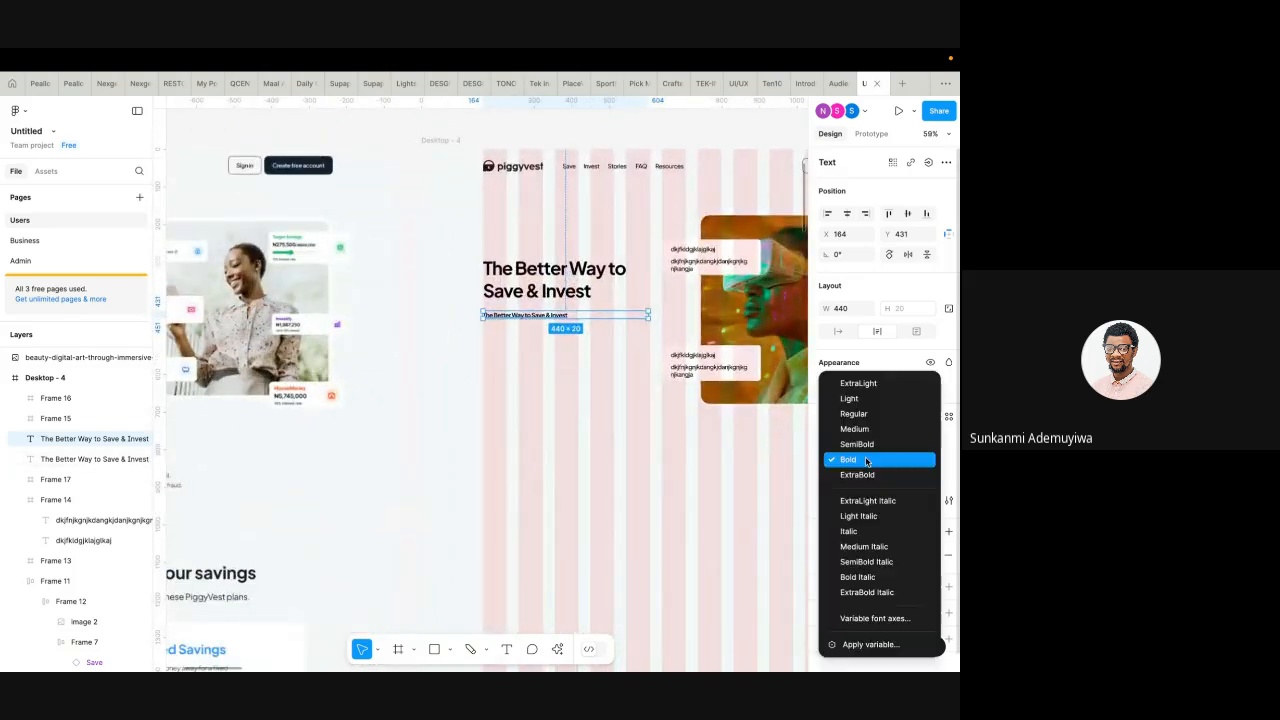
pyautogui.click(855, 413)
pyautogui.scroll(-3, 615, 342)
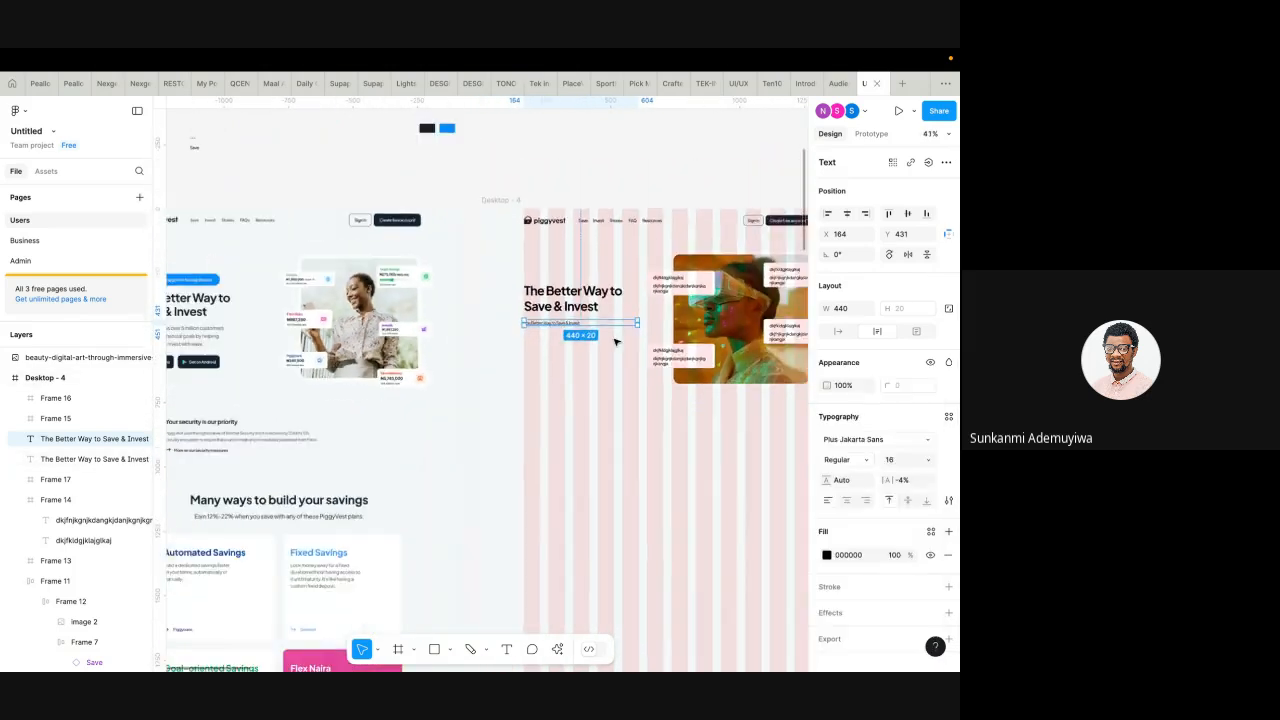
pyautogui.scroll(1, 537, 374)
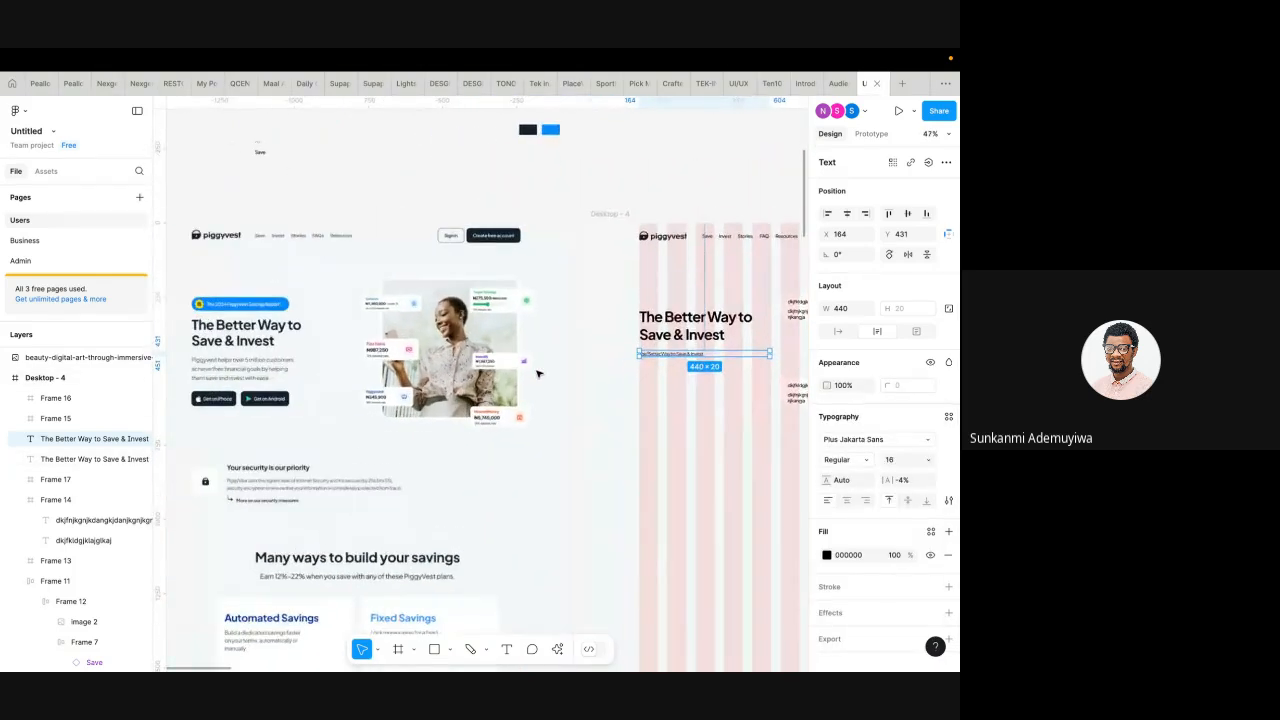
# - Replace the copied text with "Piggyvest helps over 5 million customers achieve their financial goals by helping them save and invest with ease."
pyautogui.doubleClick(683, 352)
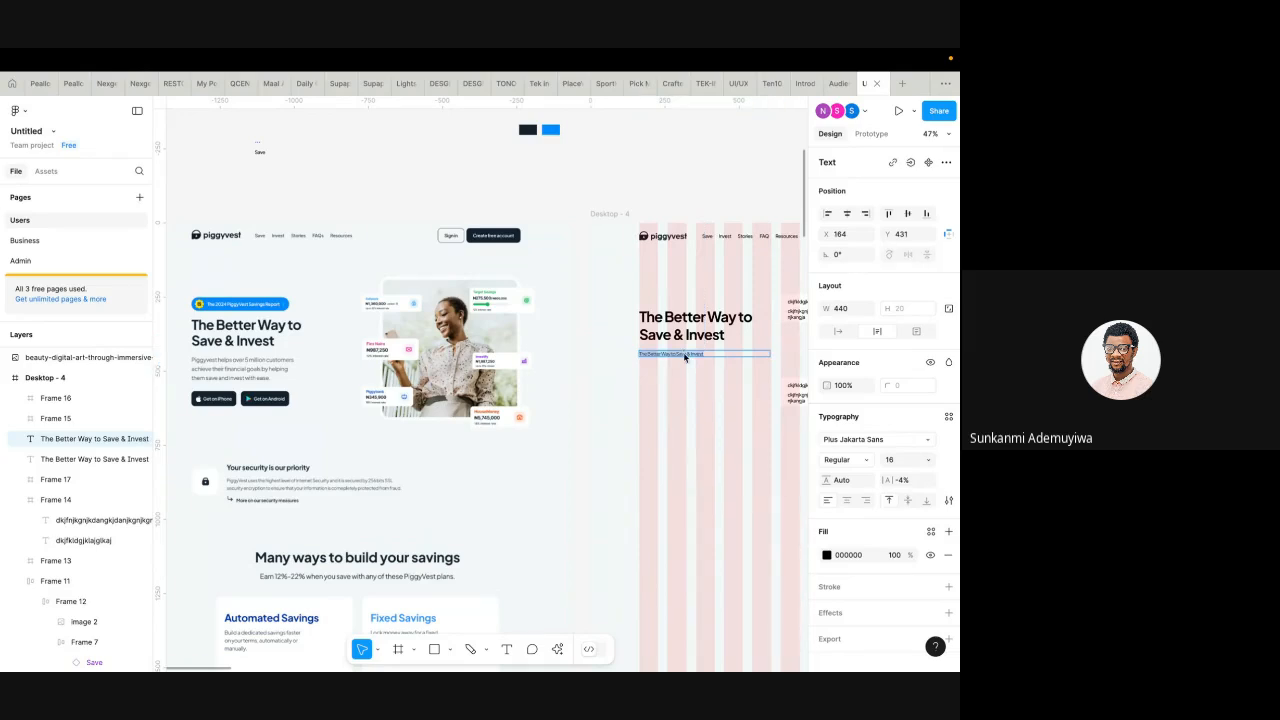
pyautogui.write('Pi')
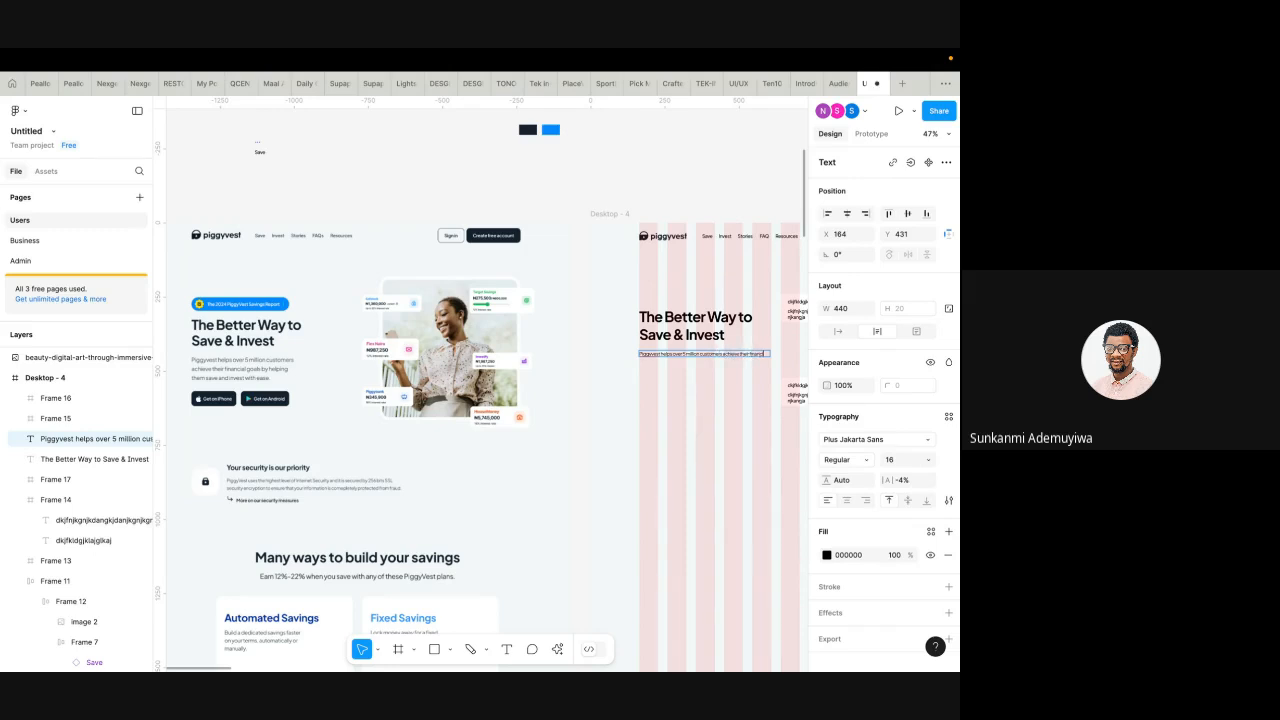
pyautogui.write('g')
pyautogui.write('oals by helping t')
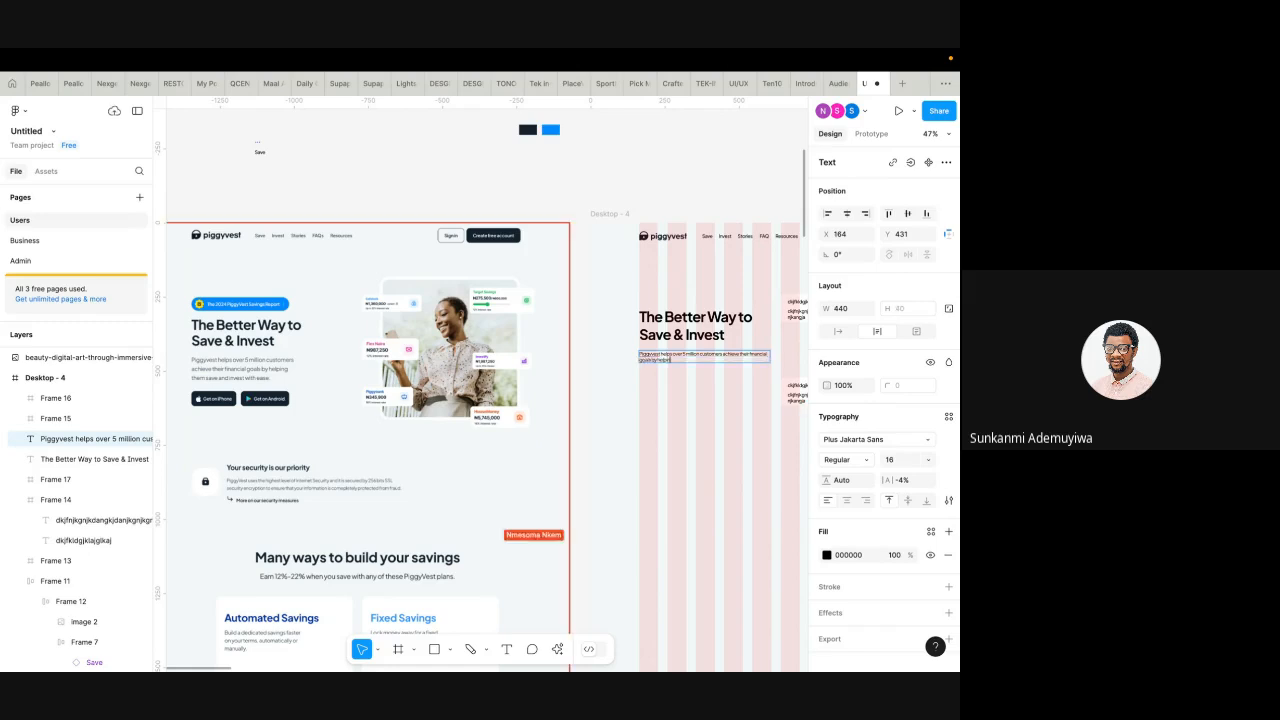
pyautogui.write('hem save and inv')
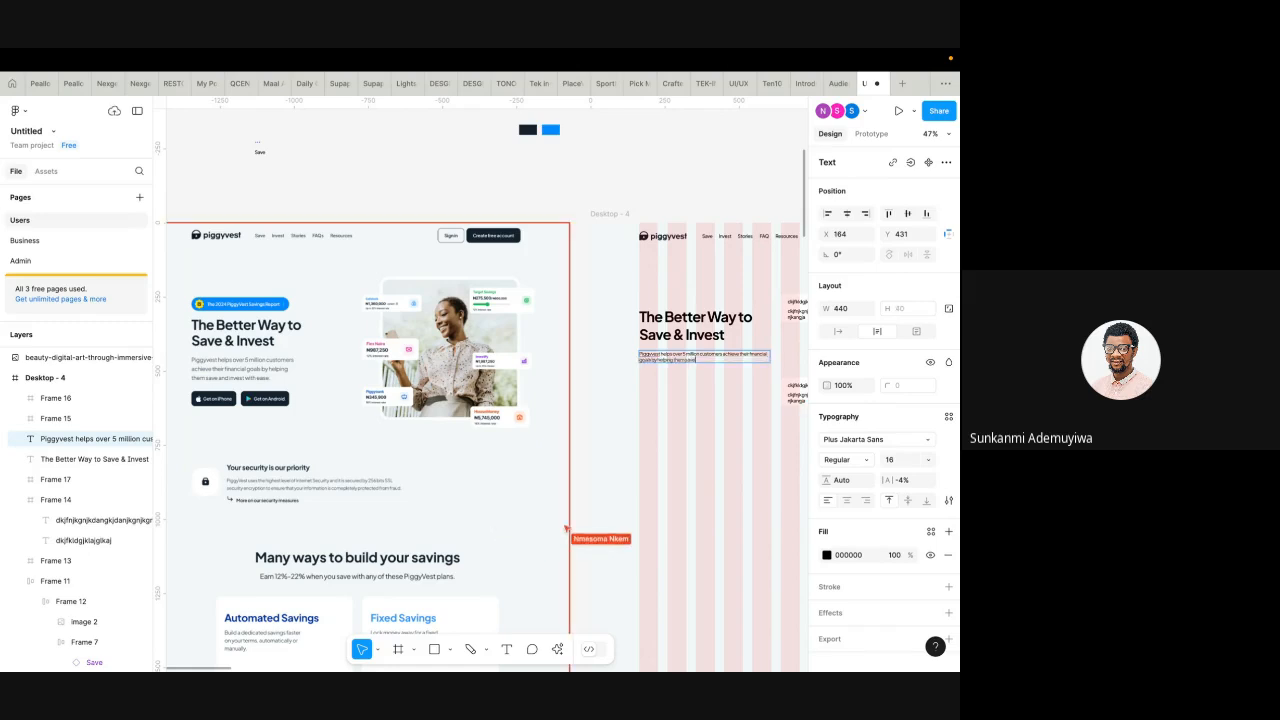
pyautogui.write('est with ea')
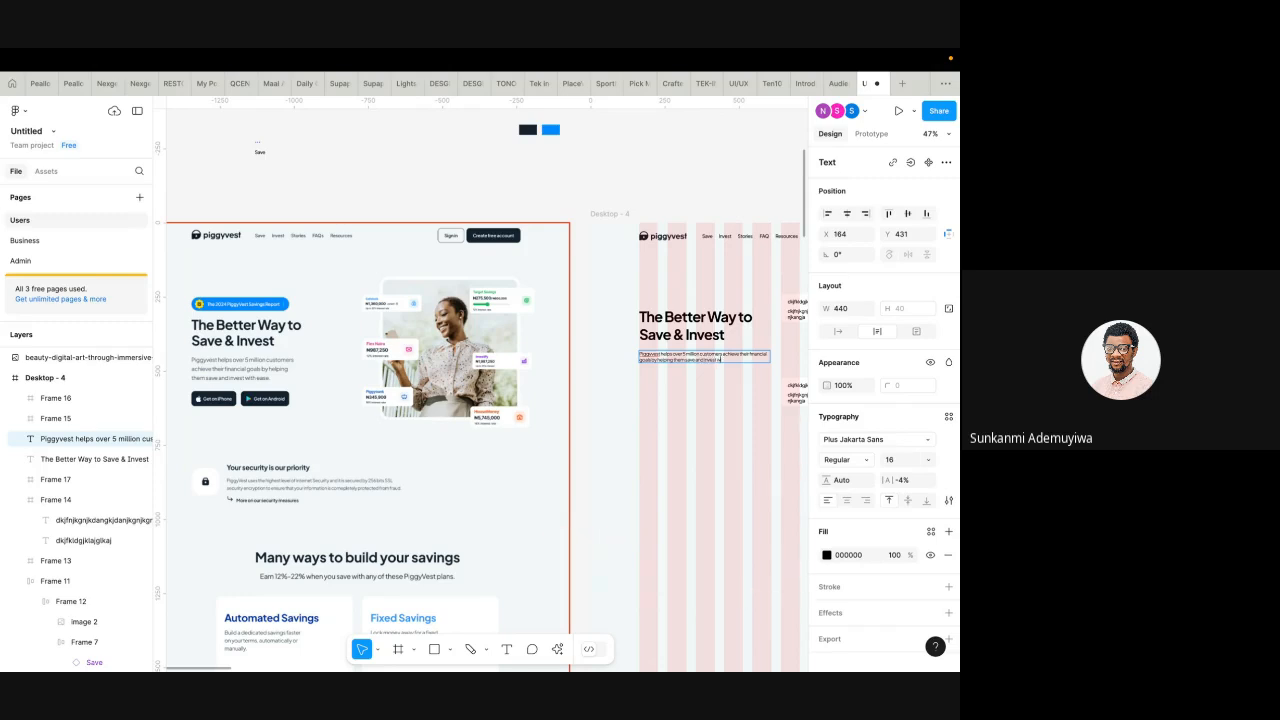
pyautogui.write('se.')
pyautogui.press('Escape')
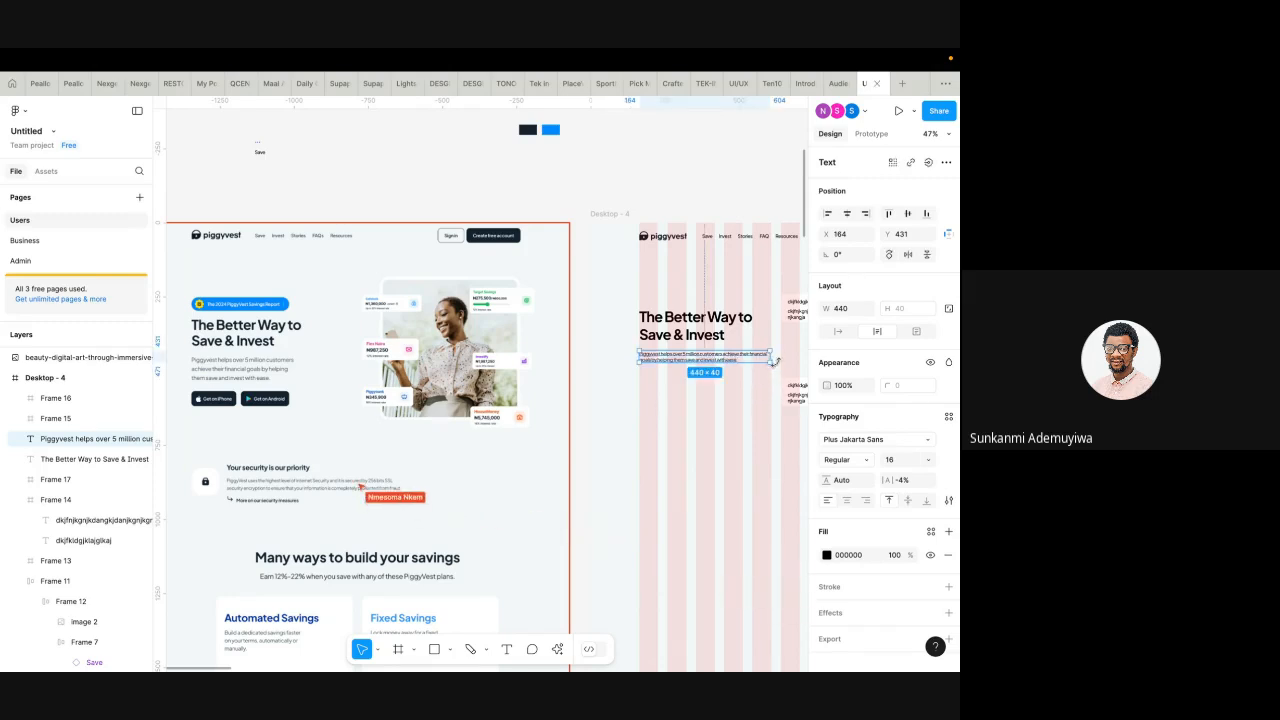
# - Narrow the paragraph's text box to 382 wide and set its font size to 20
pyautogui.moveTo(770, 361)
pyautogui.mouseDown()
pyautogui.moveTo(731, 355)
pyautogui.moveTo(752, 358)
pyautogui.mouseUp()
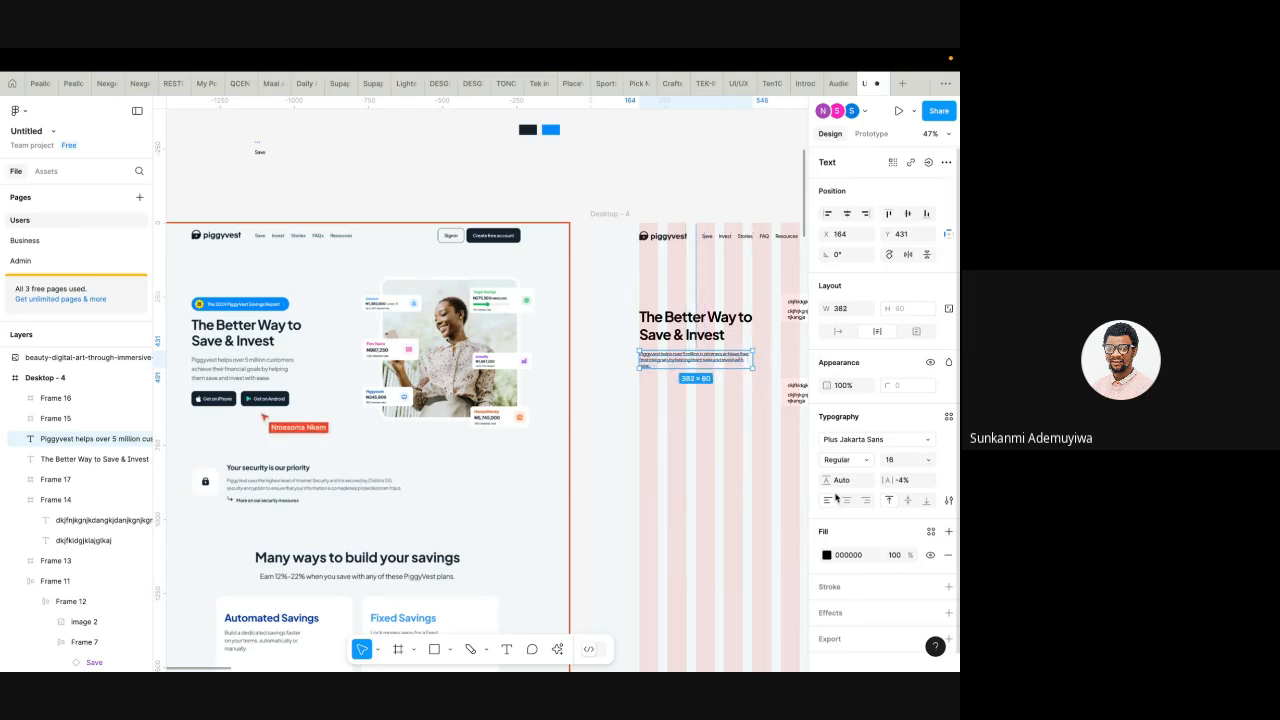
pyautogui.click(902, 460)
pyautogui.press('Return')
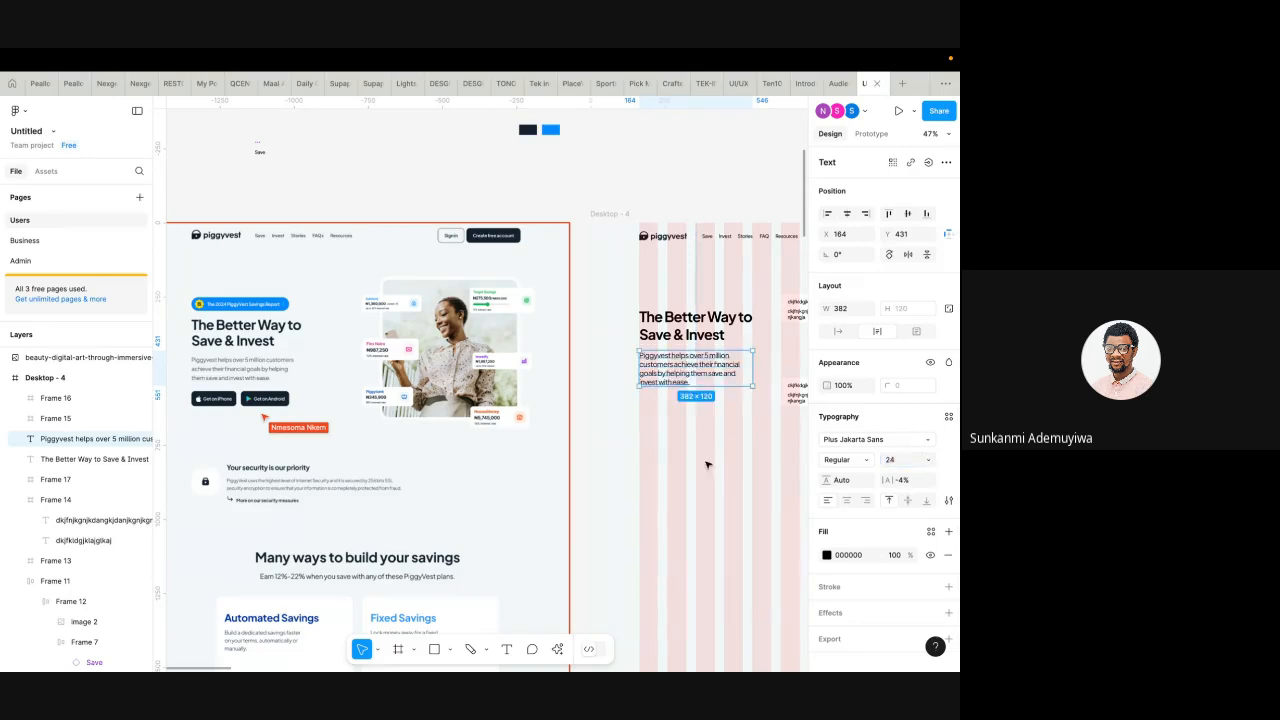
pyautogui.click(896, 459)
pyautogui.write('2')
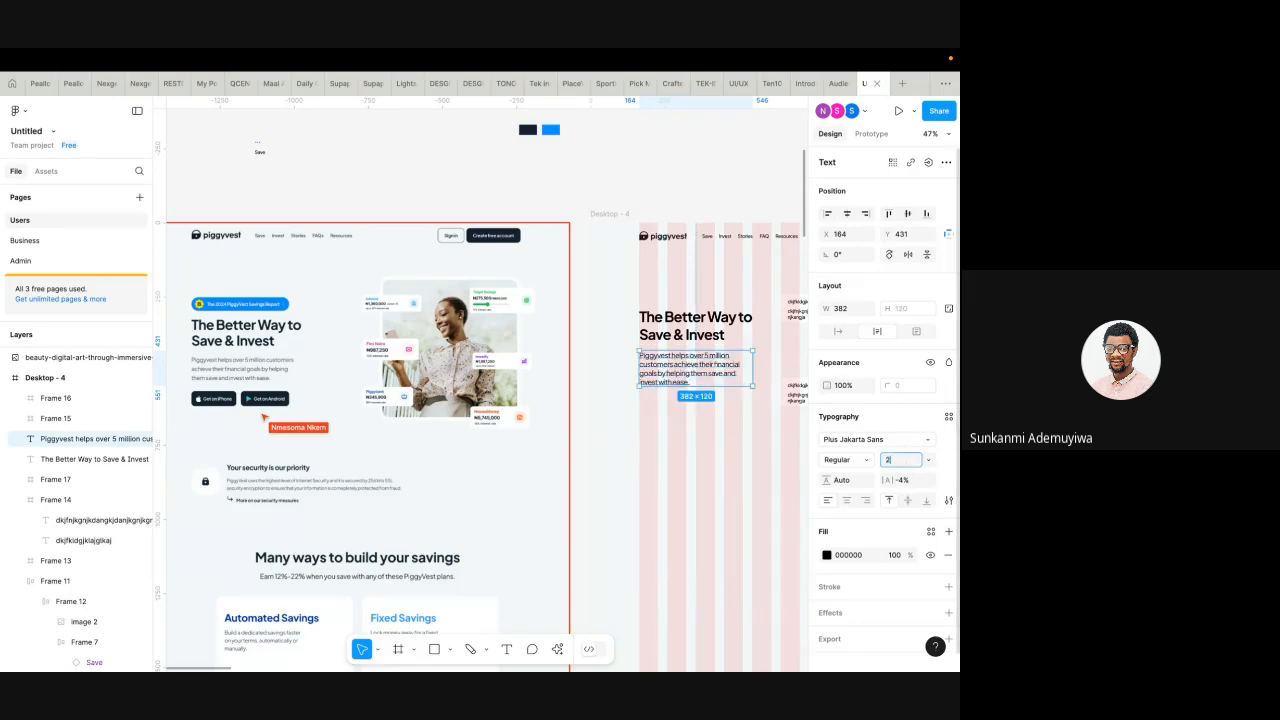
pyautogui.write('0')
pyautogui.press('Return')
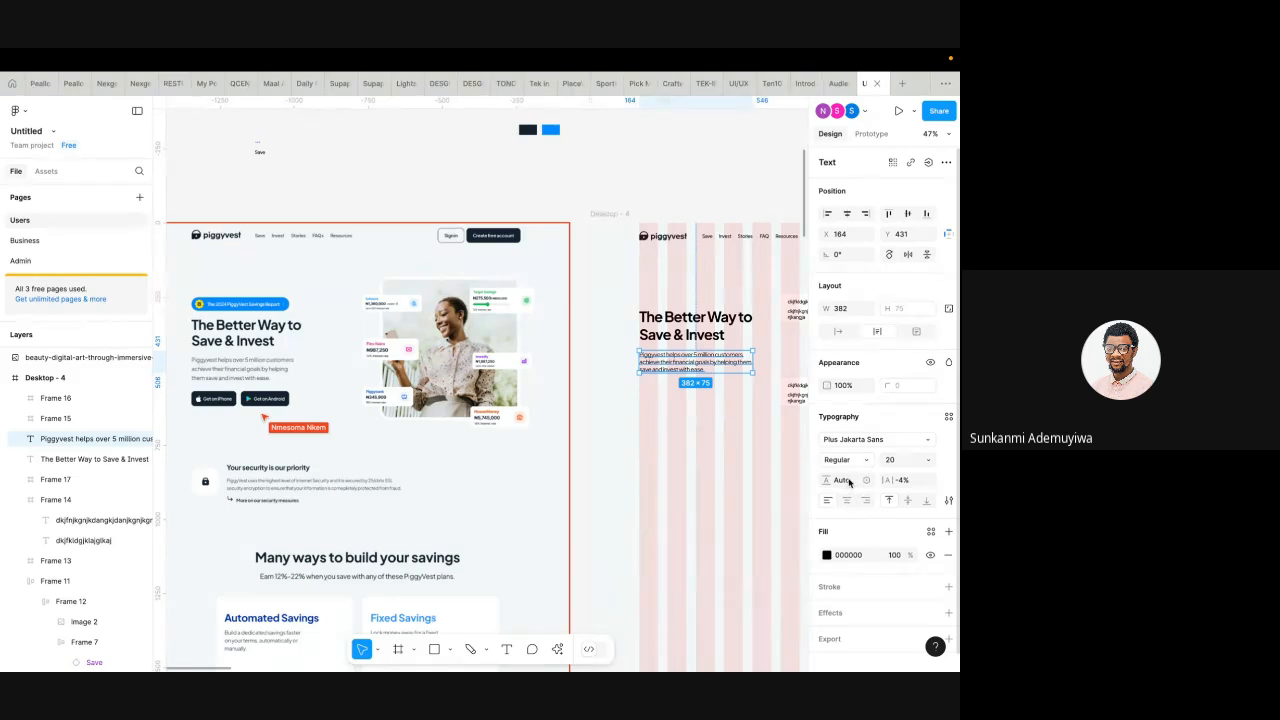
# - Set the paragraph's line height to 160%
pyautogui.click(850, 482)
pyautogui.write('130%')
pyautogui.press('Return')
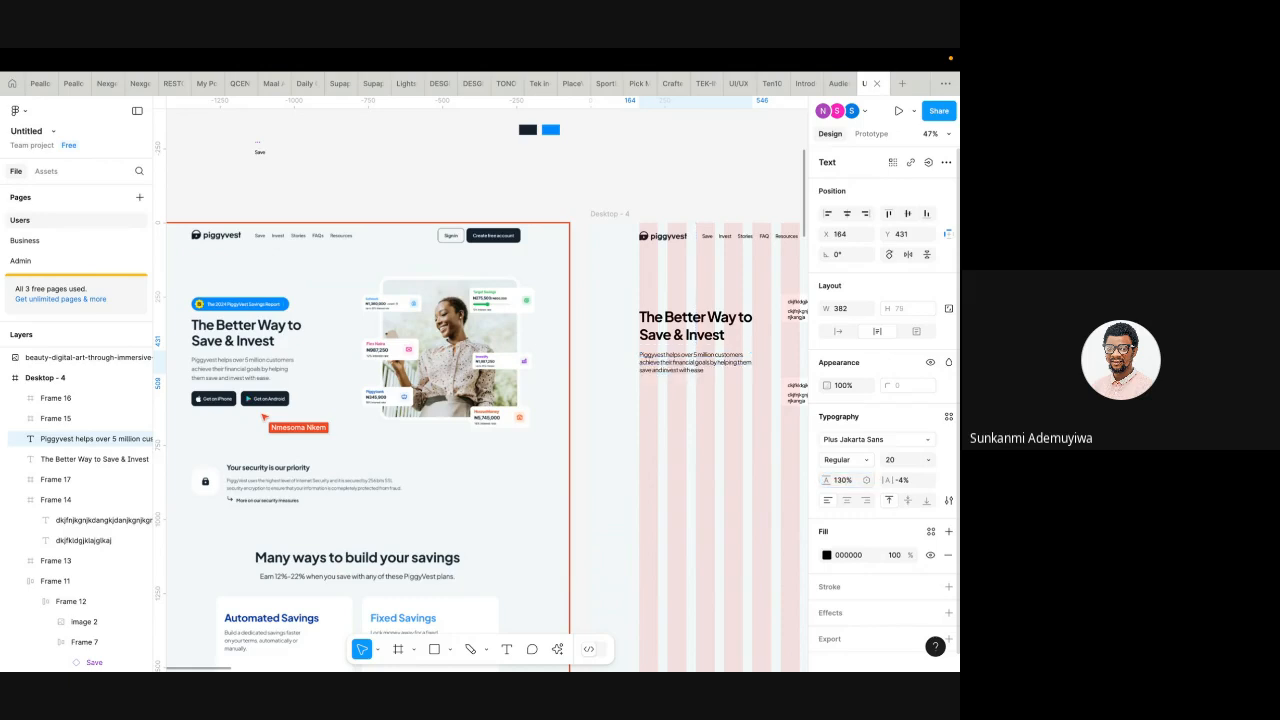
pyautogui.click(853, 484)
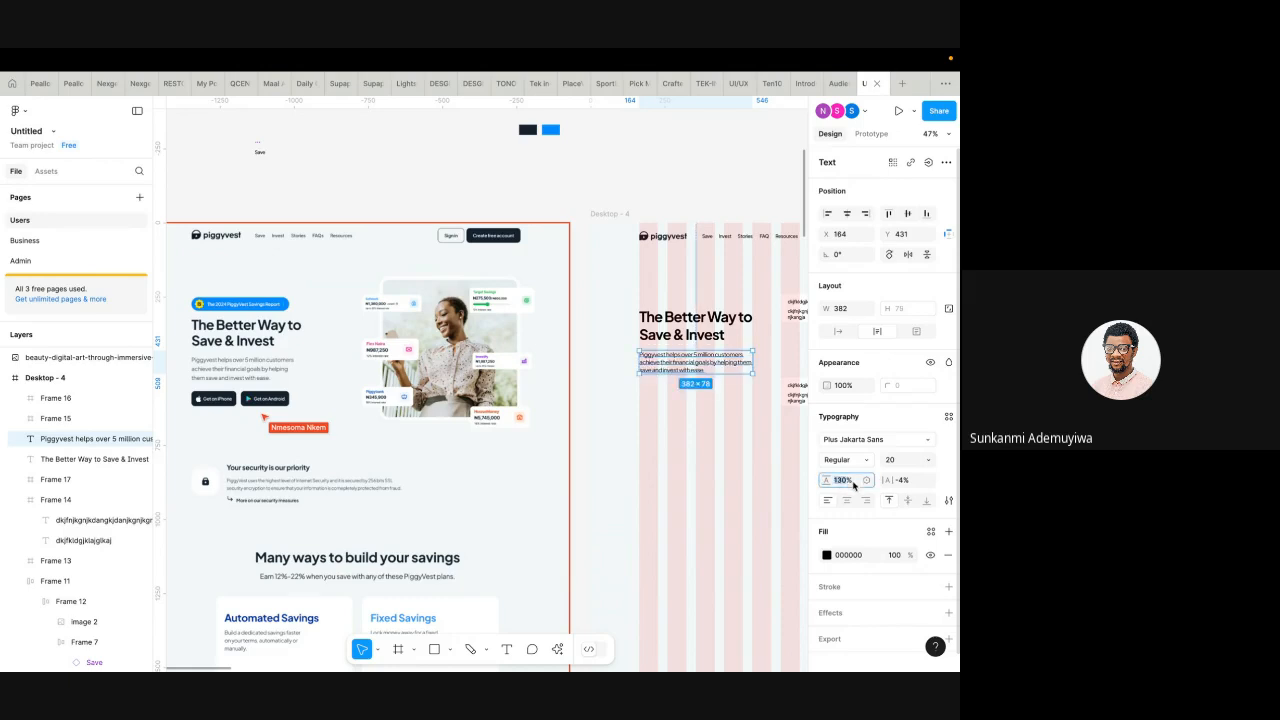
pyautogui.write('16')
pyautogui.press('Return')
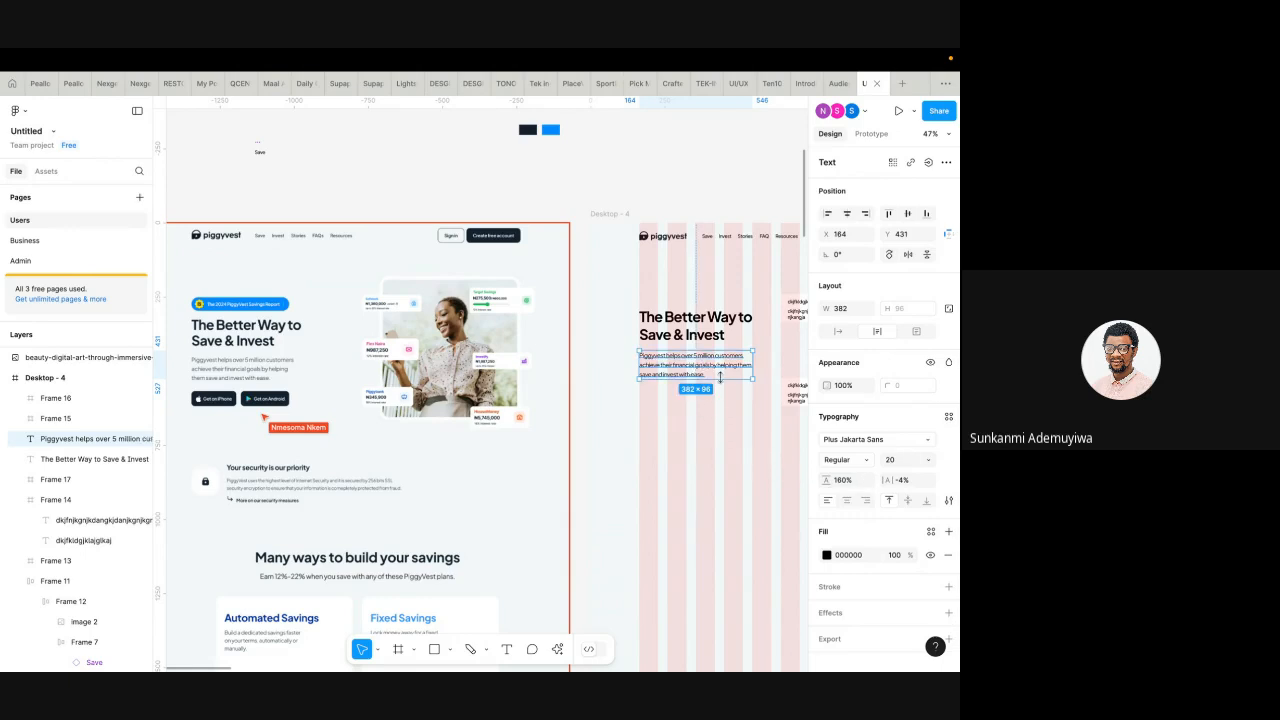
# - Combine the heading and the paragraph below it into one auto layout frame
pyautogui.scroll(2, 719, 377)
pyautogui.scroll(-3, 719, 377)
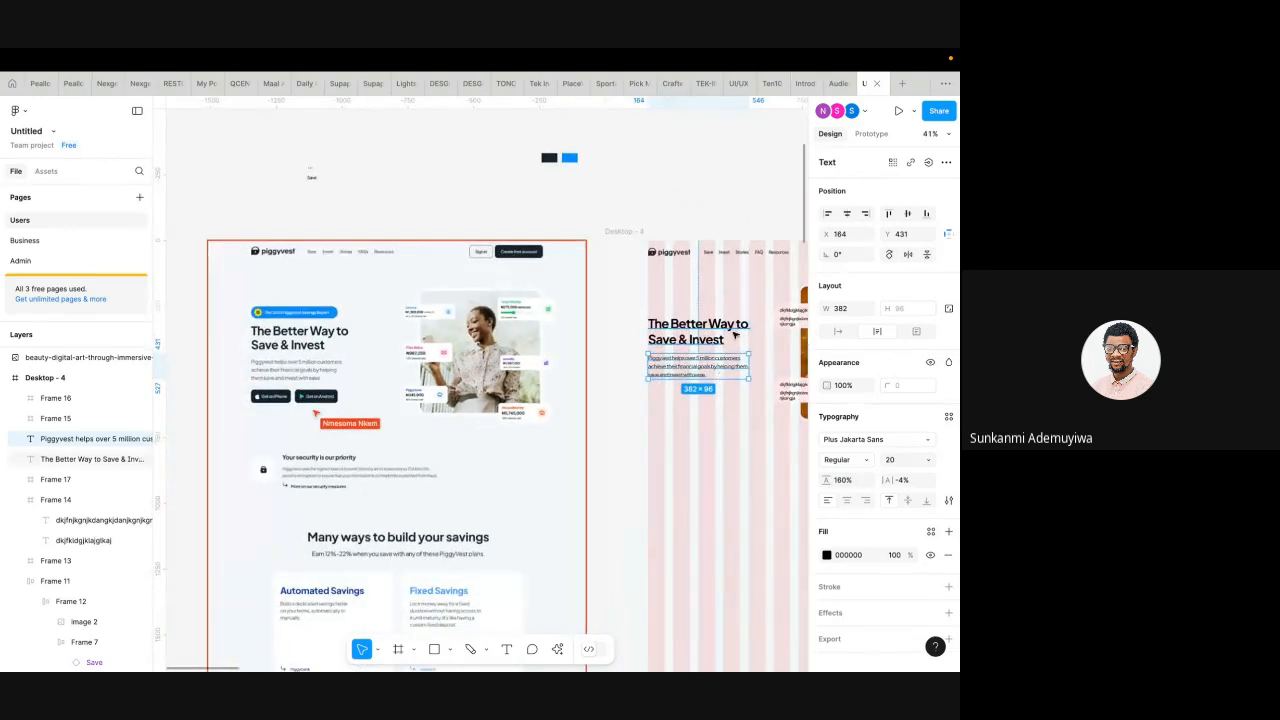
pyautogui.click(716, 336)
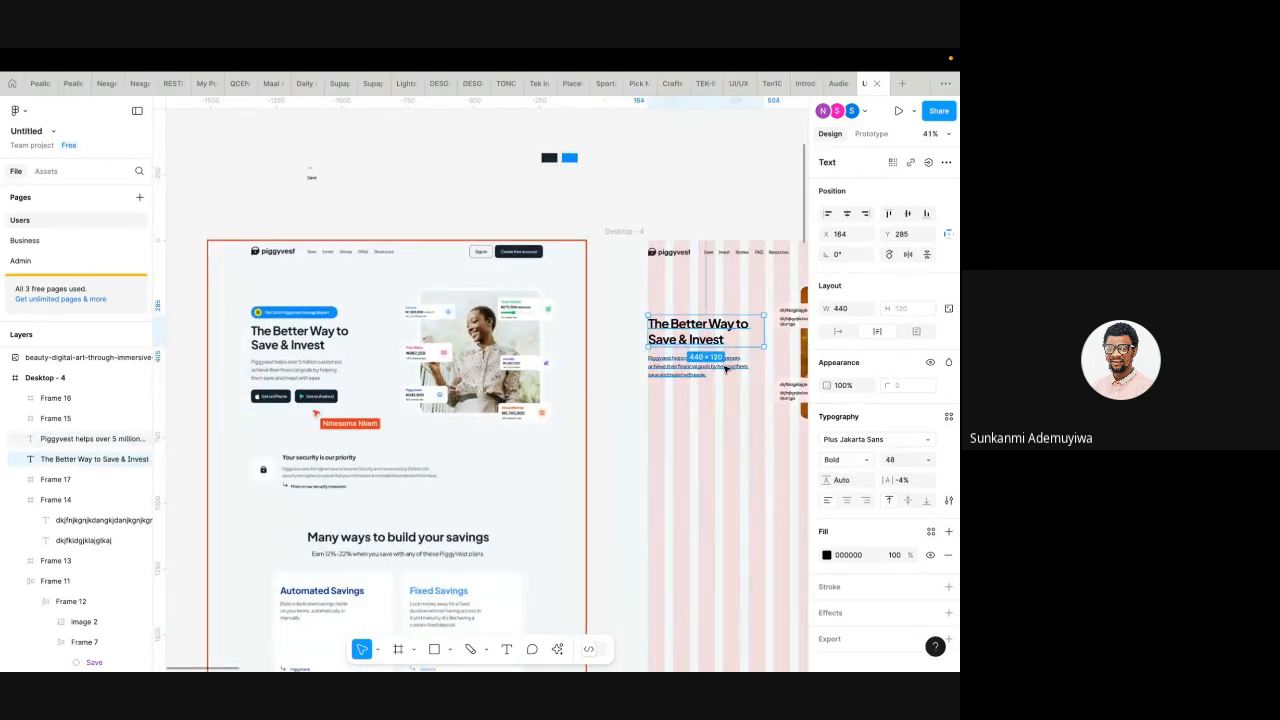
pyautogui.keyDown('shift'); pyautogui.click(726, 368); pyautogui.keyUp('shift')
pyautogui.hotkey('shift', 'a')
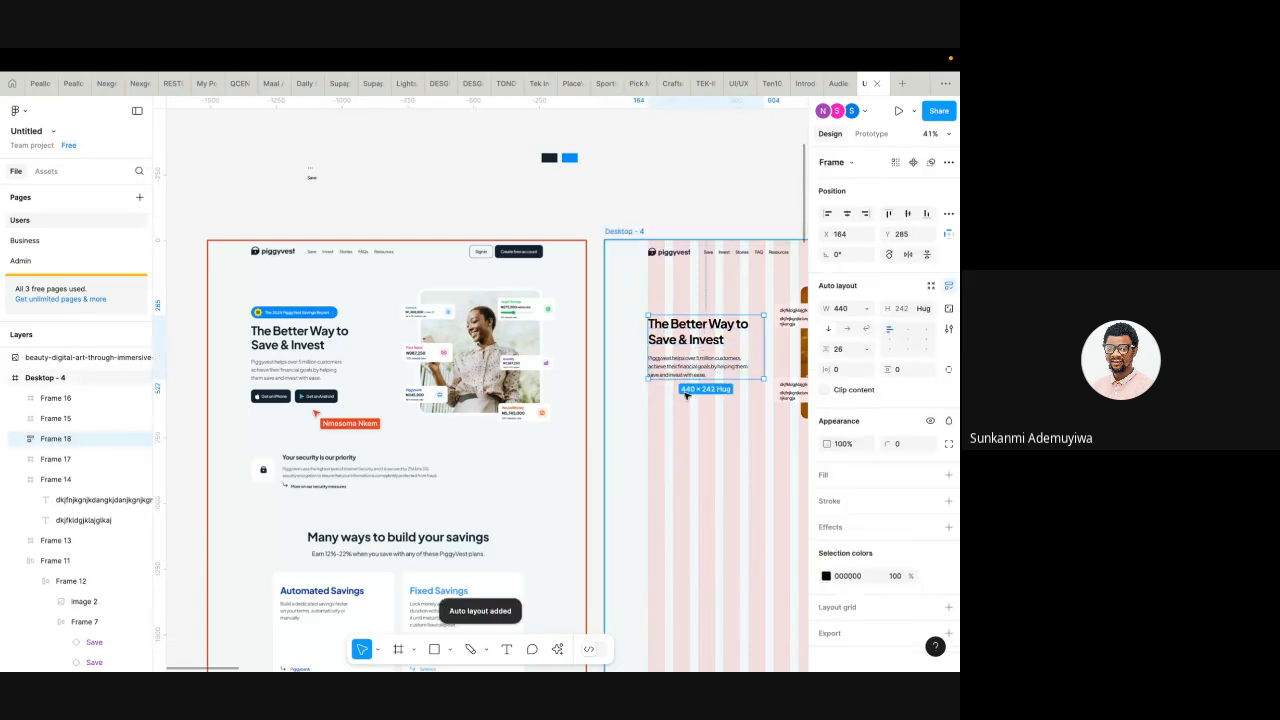
# - Draw a button frame about 220 × 69 below the paragraph at X 164, Y 583
pyautogui.scroll(-1, 686, 394)
pyautogui.hscroll(3, 551, 580)
pyautogui.scroll(-1, 551, 580)
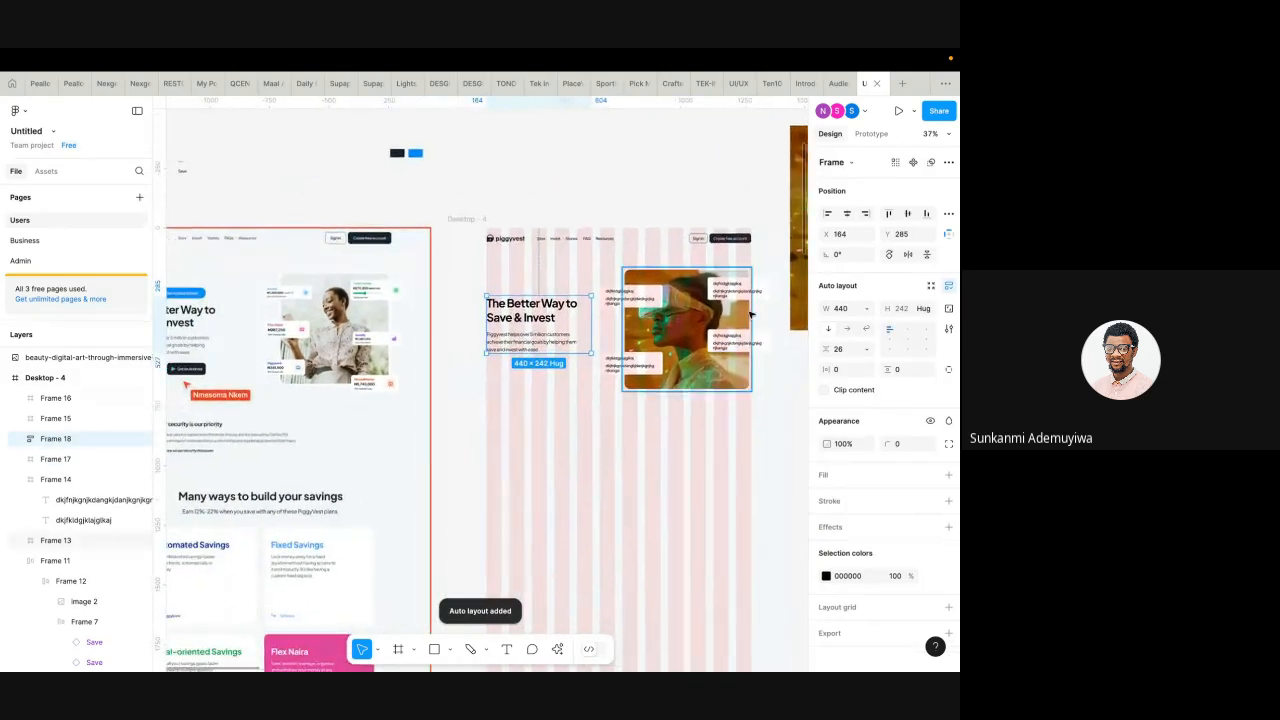
pyautogui.click(398, 649)
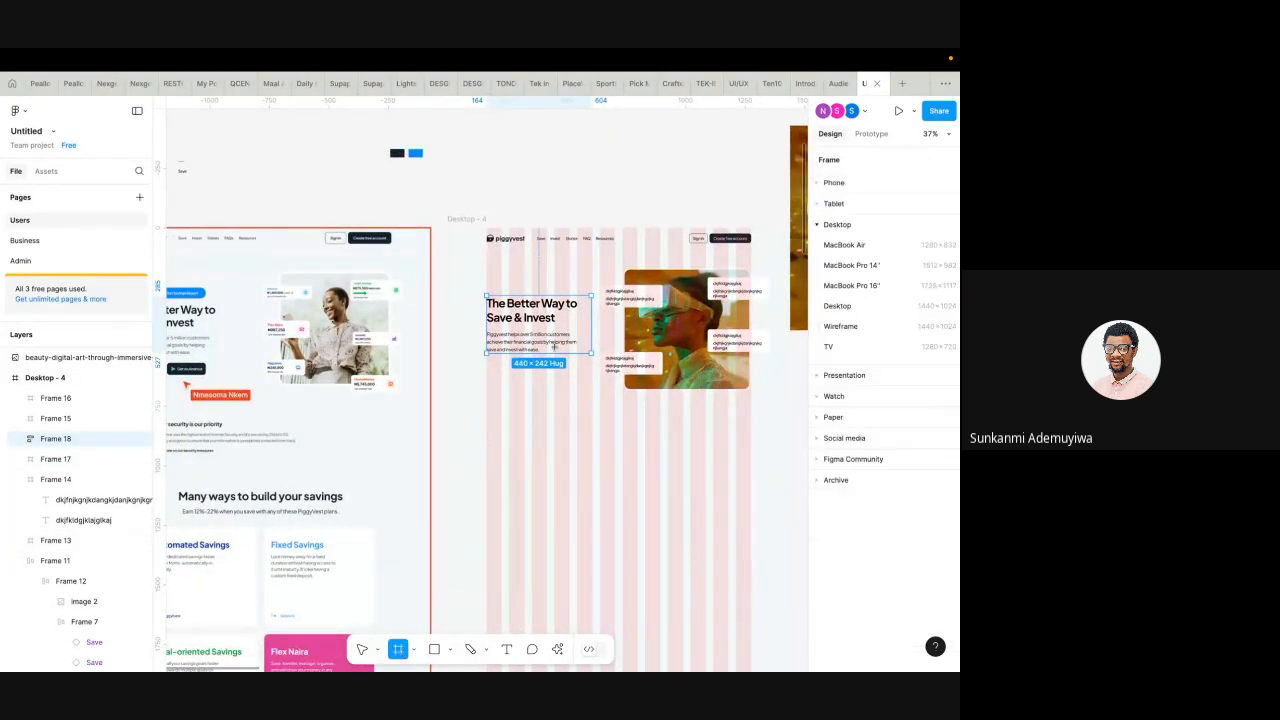
pyautogui.moveTo(486, 366); pyautogui.dragTo(539, 380)
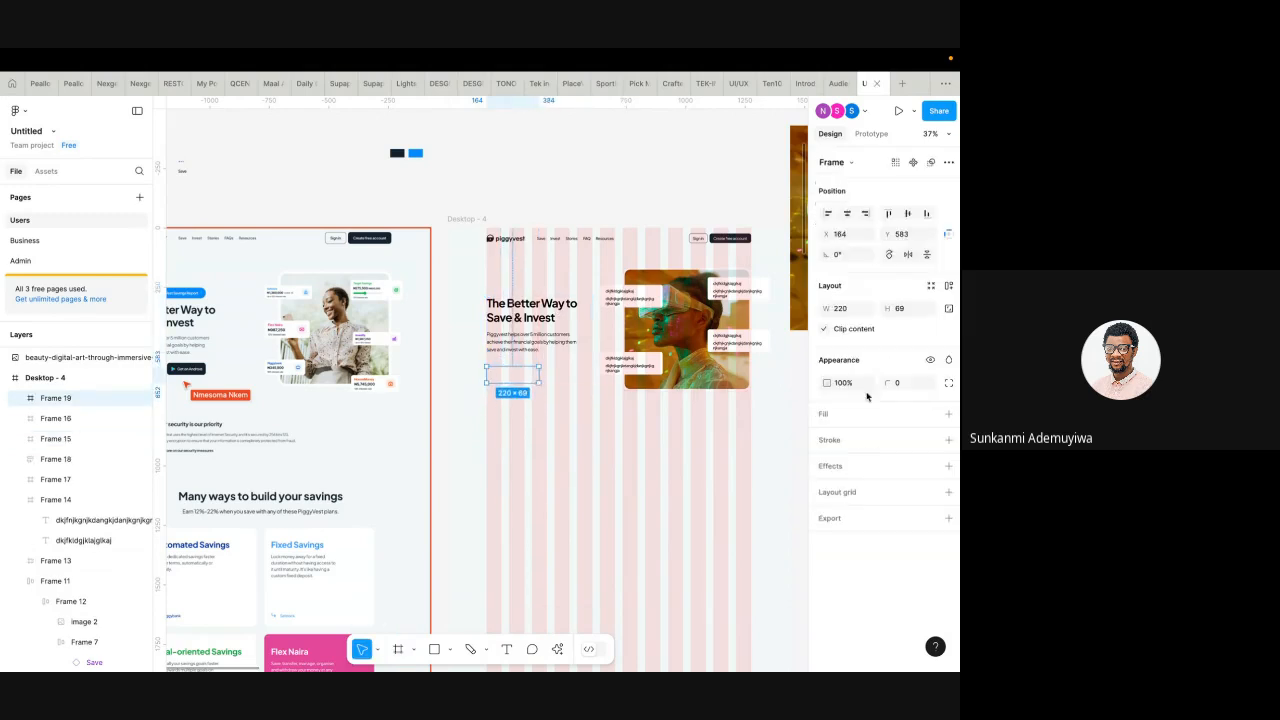
# - Give the button frame a corner radius of 16 and a black 000000 fill
pyautogui.click(906, 383)
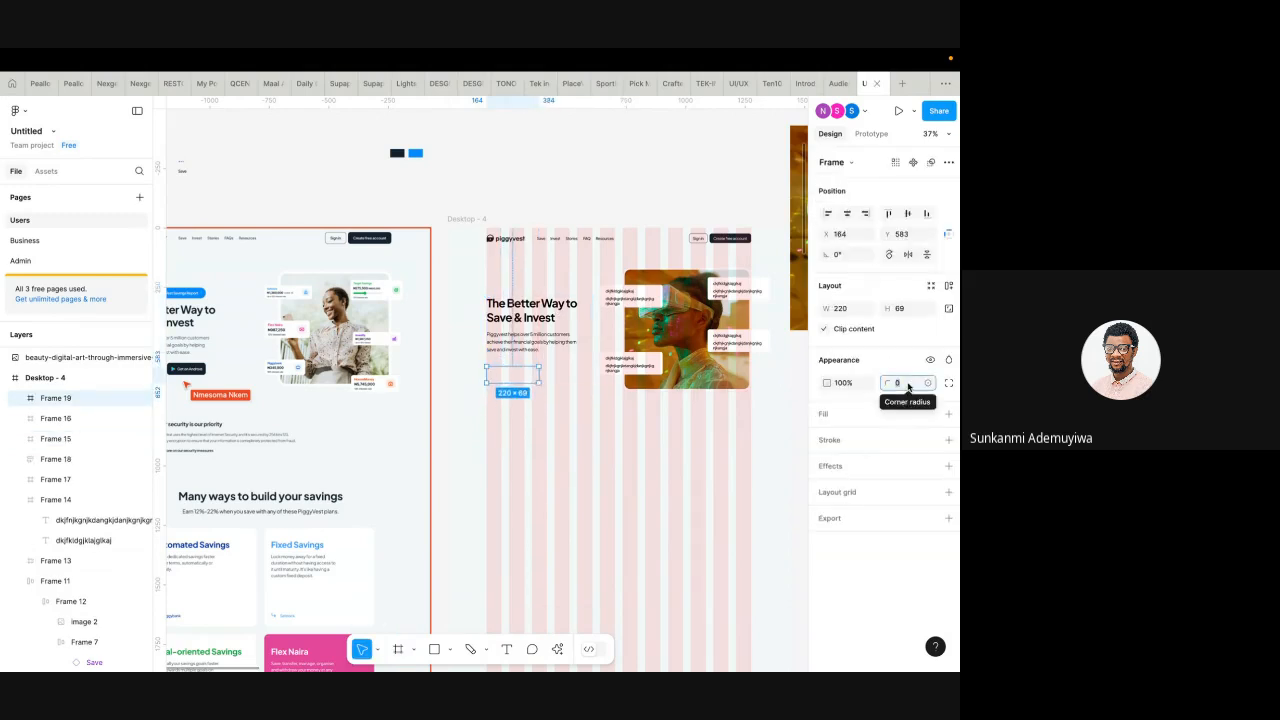
pyautogui.write('16')
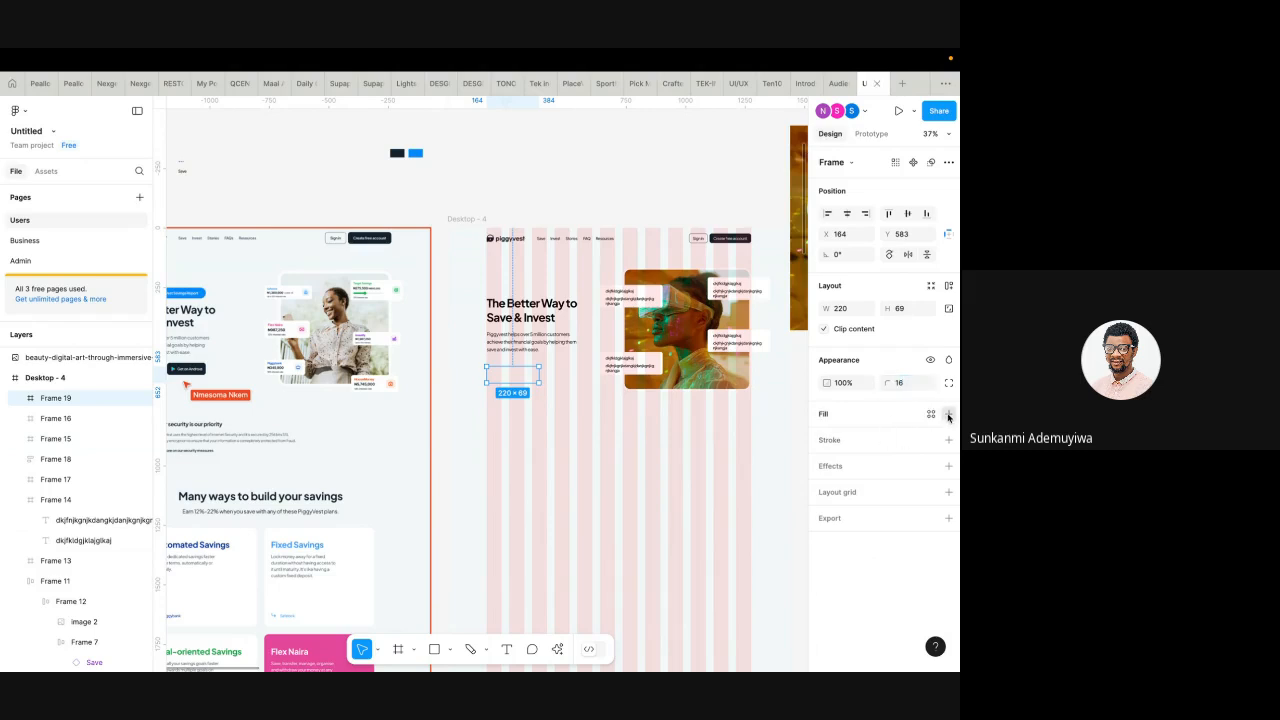
pyautogui.click(948, 413)
pyautogui.click(828, 438)
pyautogui.moveTo(718, 431); pyautogui.dragTo(877, 554)
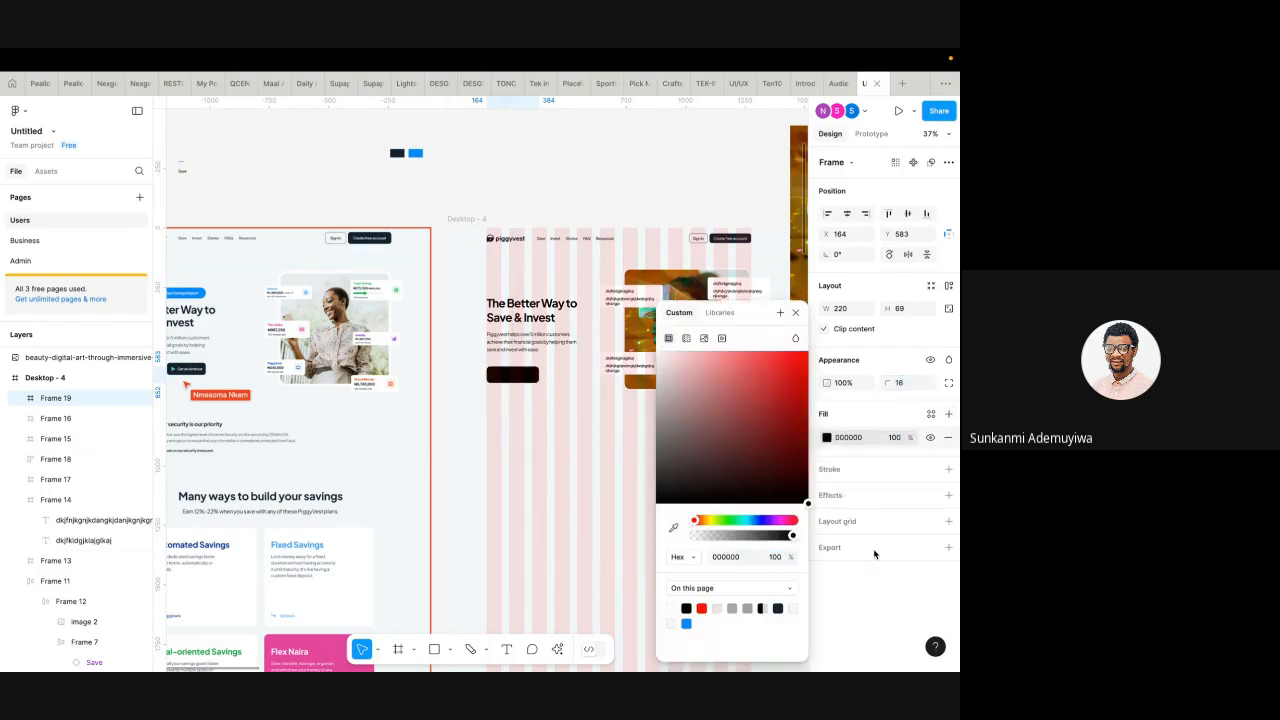
# - Reduce the black button to 159 × 50 and duplicate it alongside at X 353, Y 583
pyautogui.scroll(-3, 526, 344)
pyautogui.moveTo(510, 365); pyautogui.dragTo(560, 368)
pyautogui.hotkey('ctrl', 'z')
pyautogui.scroll(3, 545, 368)
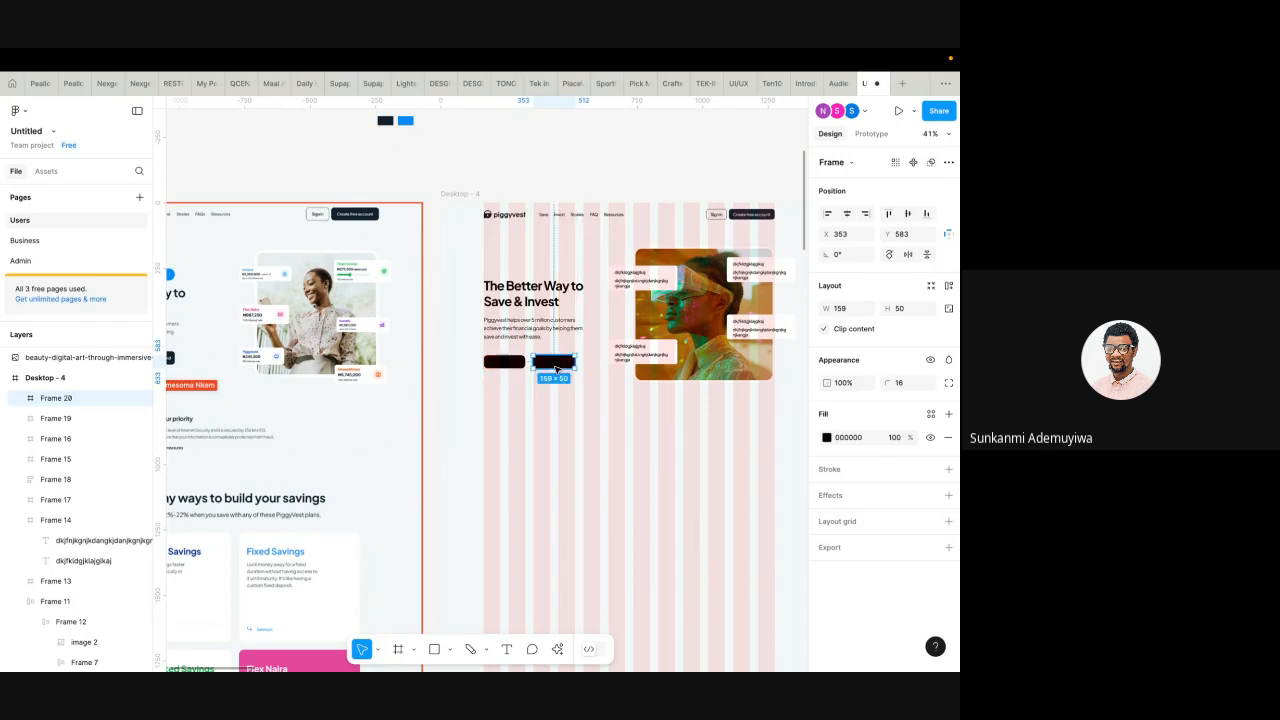
pyautogui.scroll(-3, 558, 369)
pyautogui.hscroll(-1, 558, 374)
pyautogui.click(580, 452)
# - Draw a badge frame about 348 × 45 above the heading at X 164, Y 220, with corner radius 16
pyautogui.scroll(3, 580, 452)
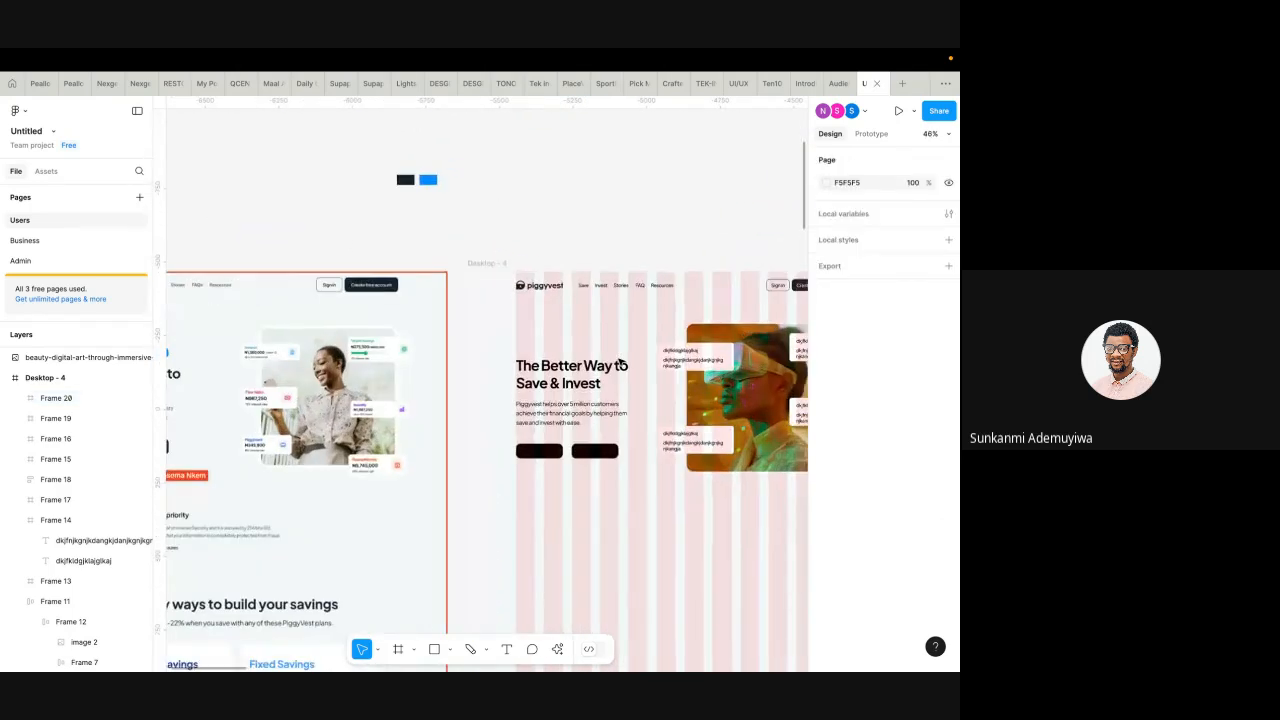
pyautogui.hscroll(-1, 570, 445)
pyautogui.scroll(-2, 561, 439)
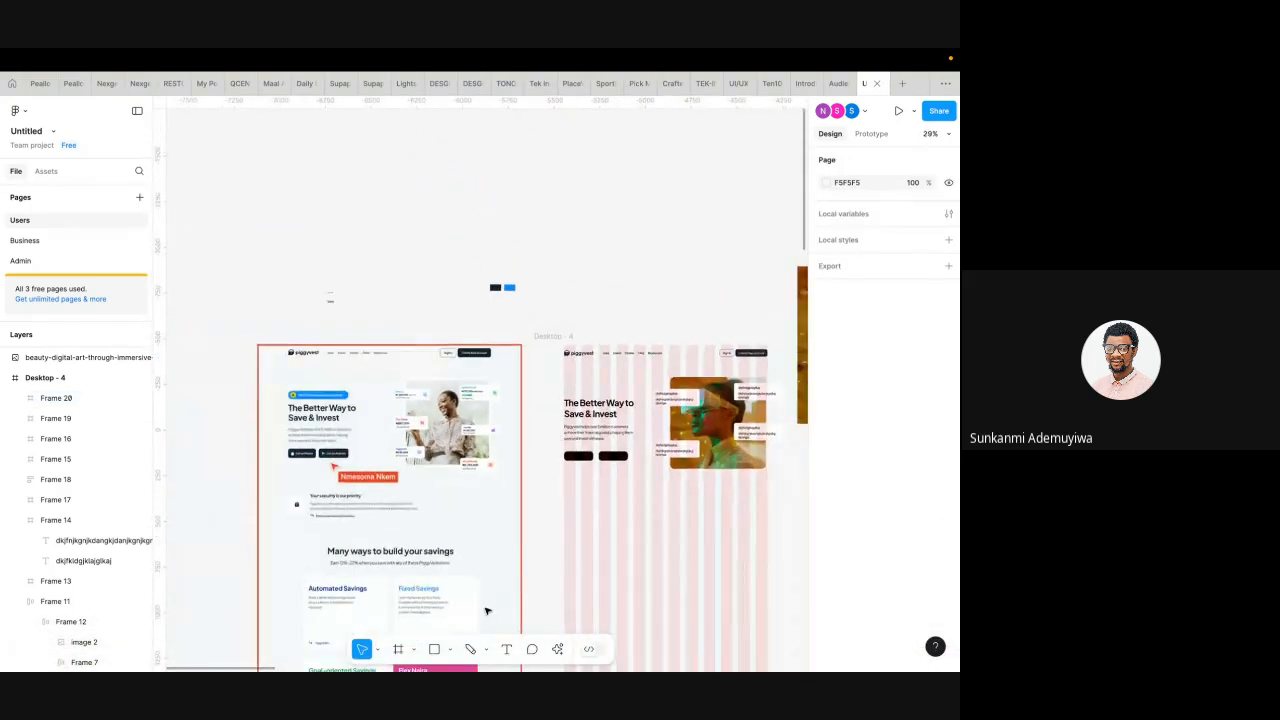
pyautogui.click(396, 648)
pyautogui.scroll(2, 562, 400)
pyautogui.scroll(-3, 562, 380)
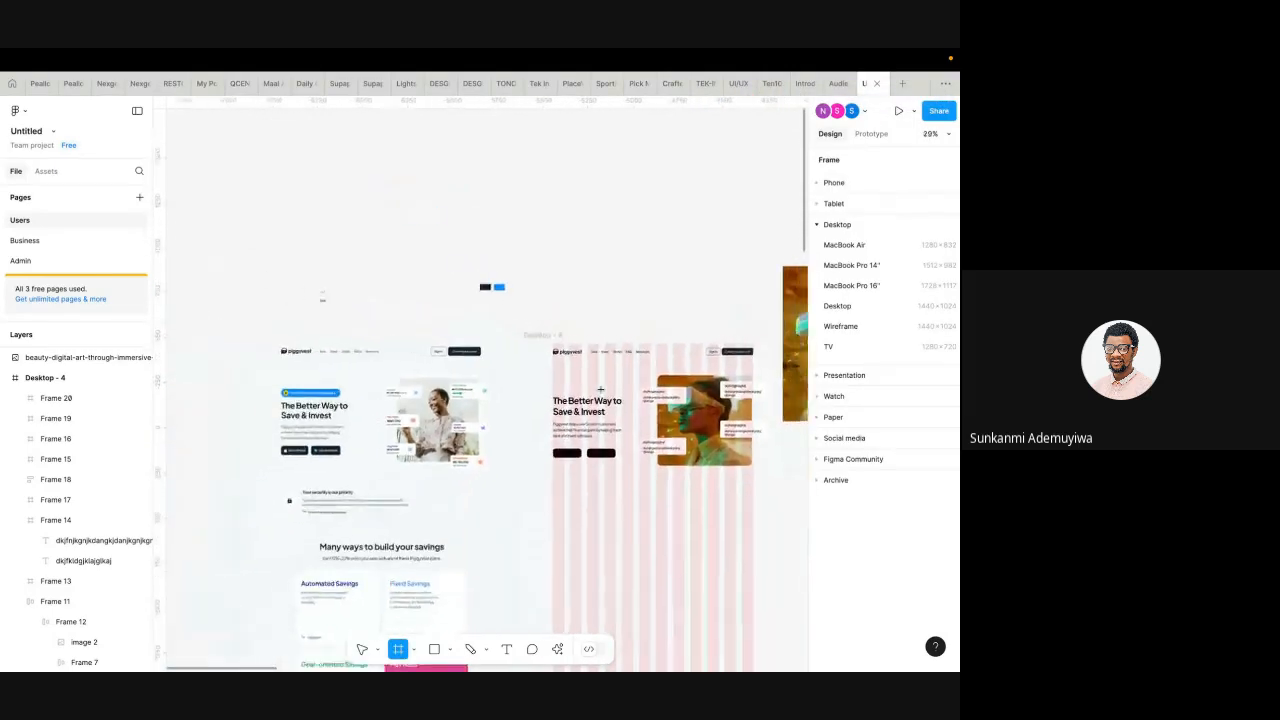
pyautogui.moveTo(556, 382); pyautogui.dragTo(590, 377)
pyautogui.scroll(2, 615, 393)
pyautogui.scroll(5, 612, 392)
pyautogui.write('16')
pyautogui.press('Return')
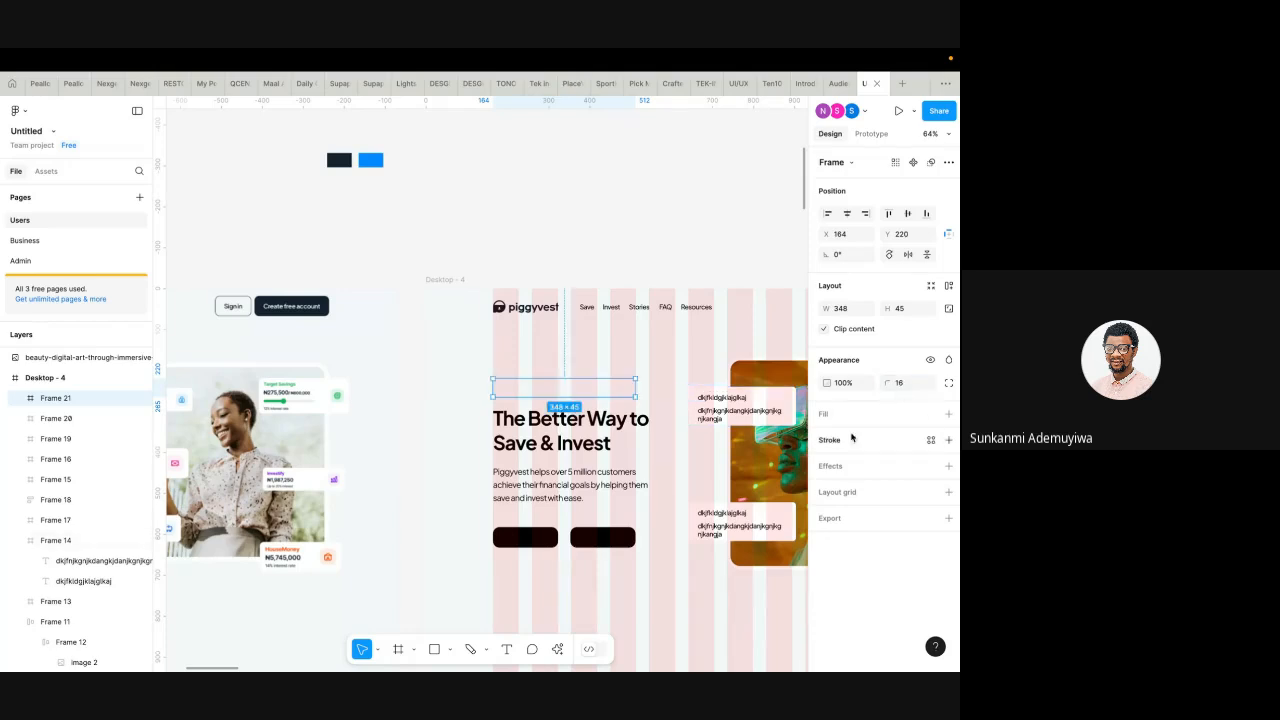
# - Fill the badge frame above the heading with the page's existing blue, 0089FF
pyautogui.click(948, 416)
pyautogui.click(827, 437)
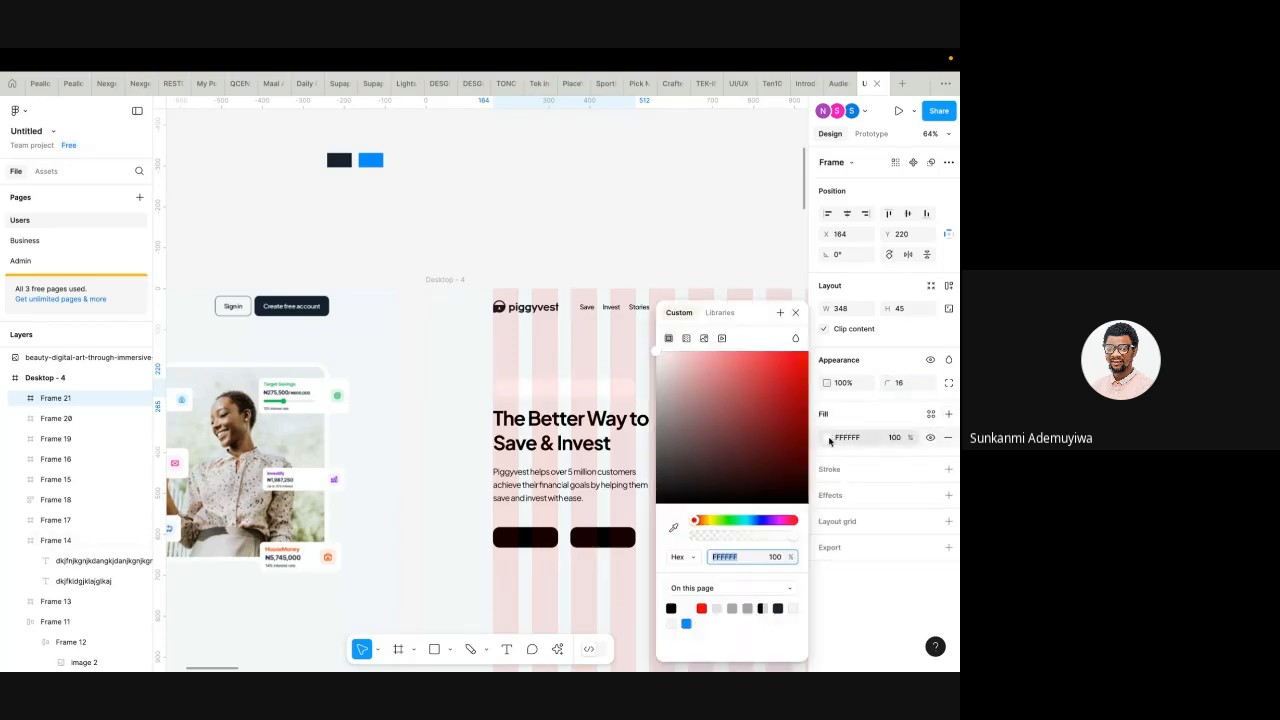
pyautogui.click(675, 530)
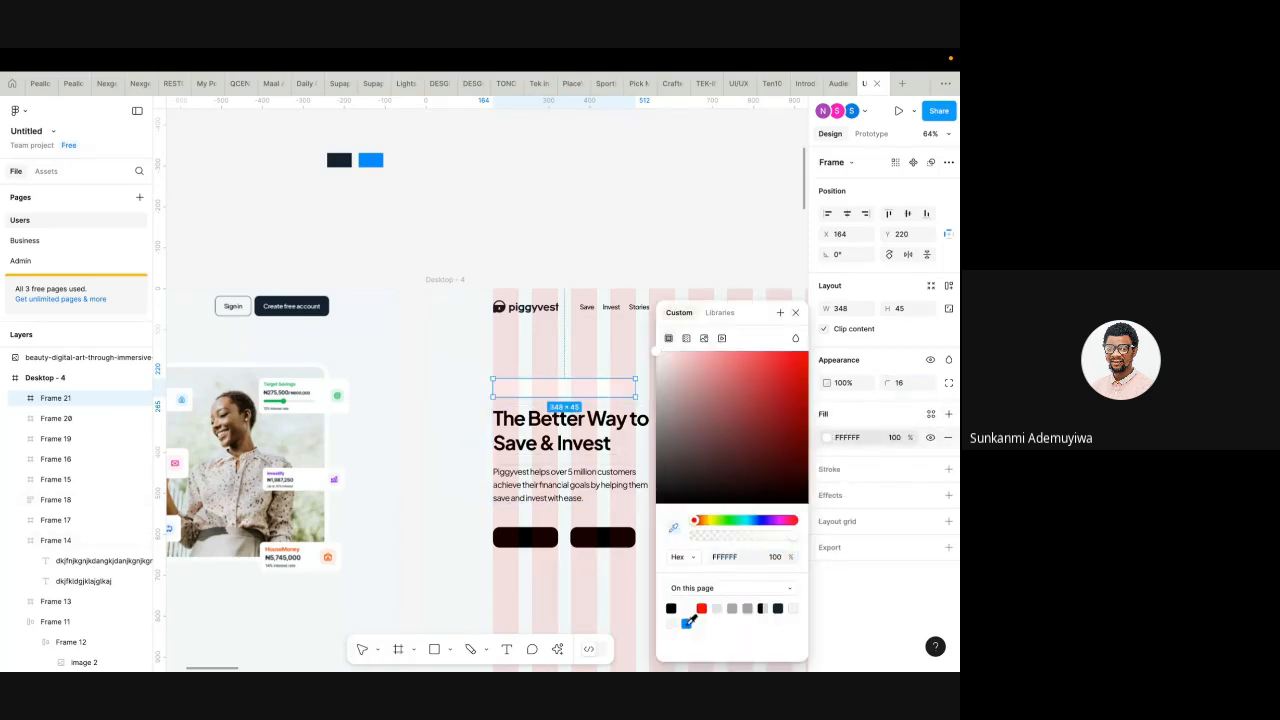
pyautogui.click(686, 623)
pyautogui.scroll(-5, 555, 395)
pyautogui.scroll(8, 549, 402)
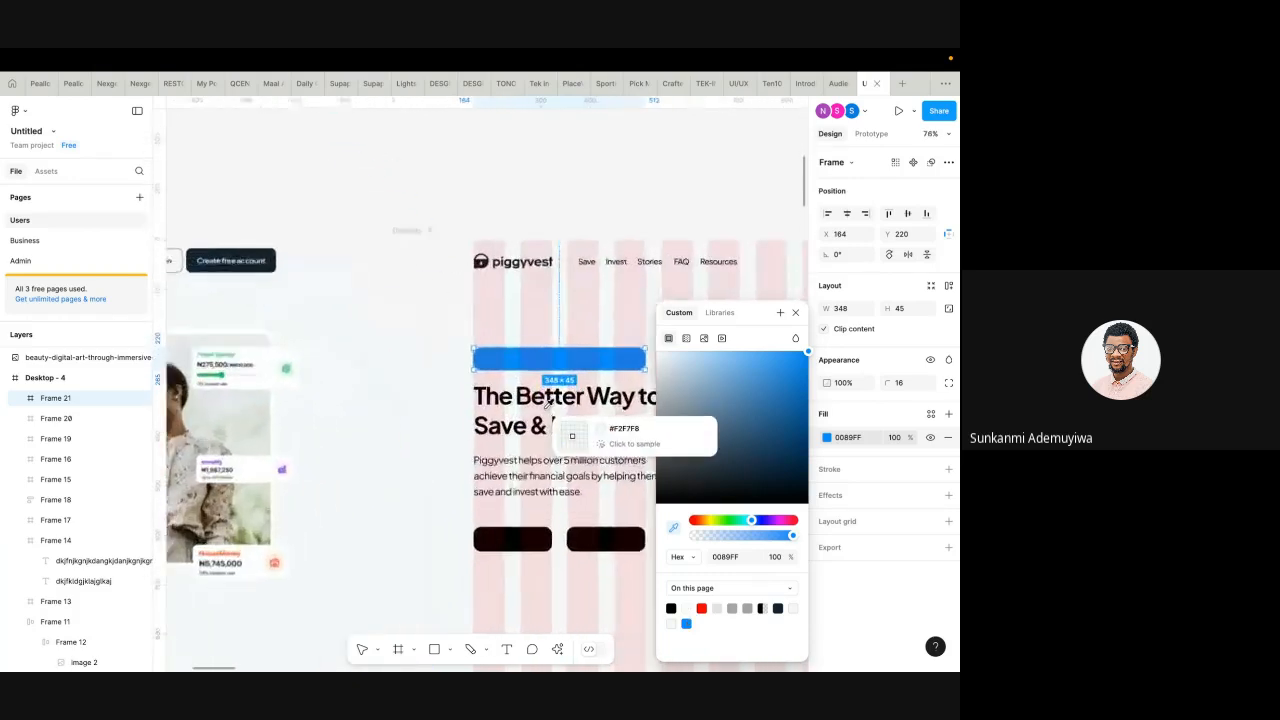
# - Set the blue badge frame's corner radius to 32 and move it down to Y 227, just above the heading
pyautogui.press('Escape')
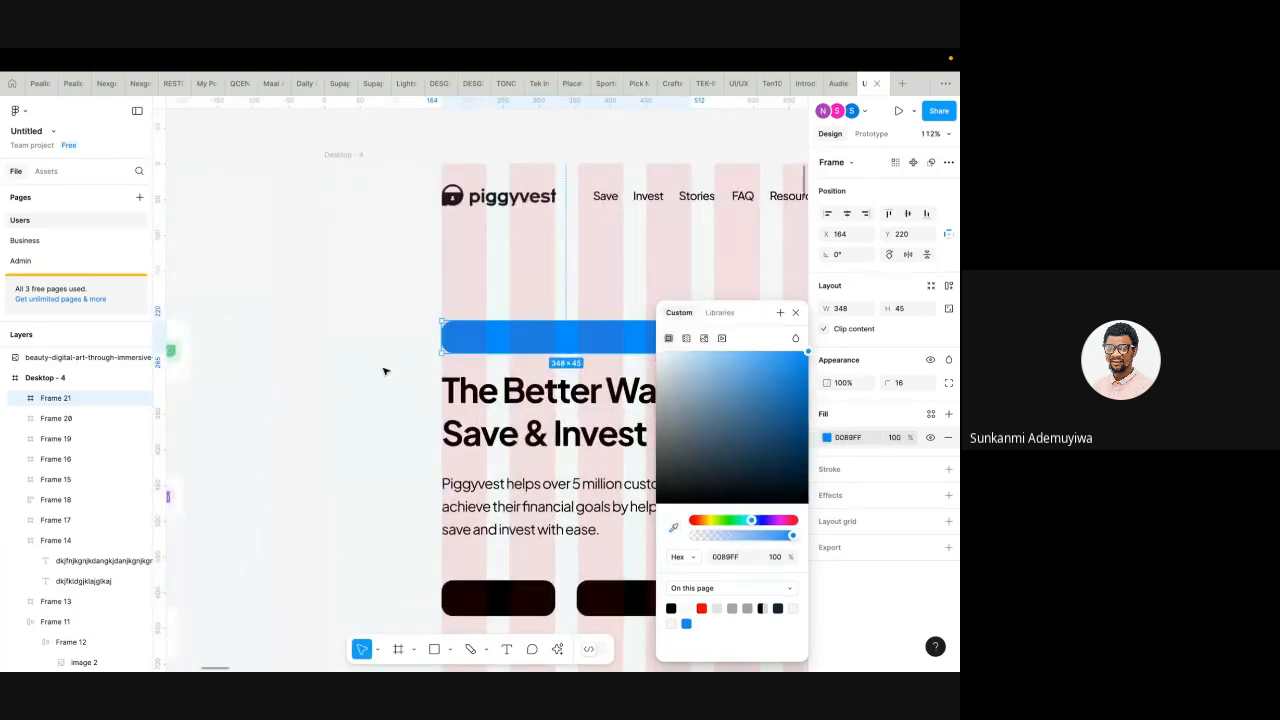
pyautogui.click(386, 368)
pyautogui.scroll(-5, 570, 351)
pyautogui.click(570, 351)
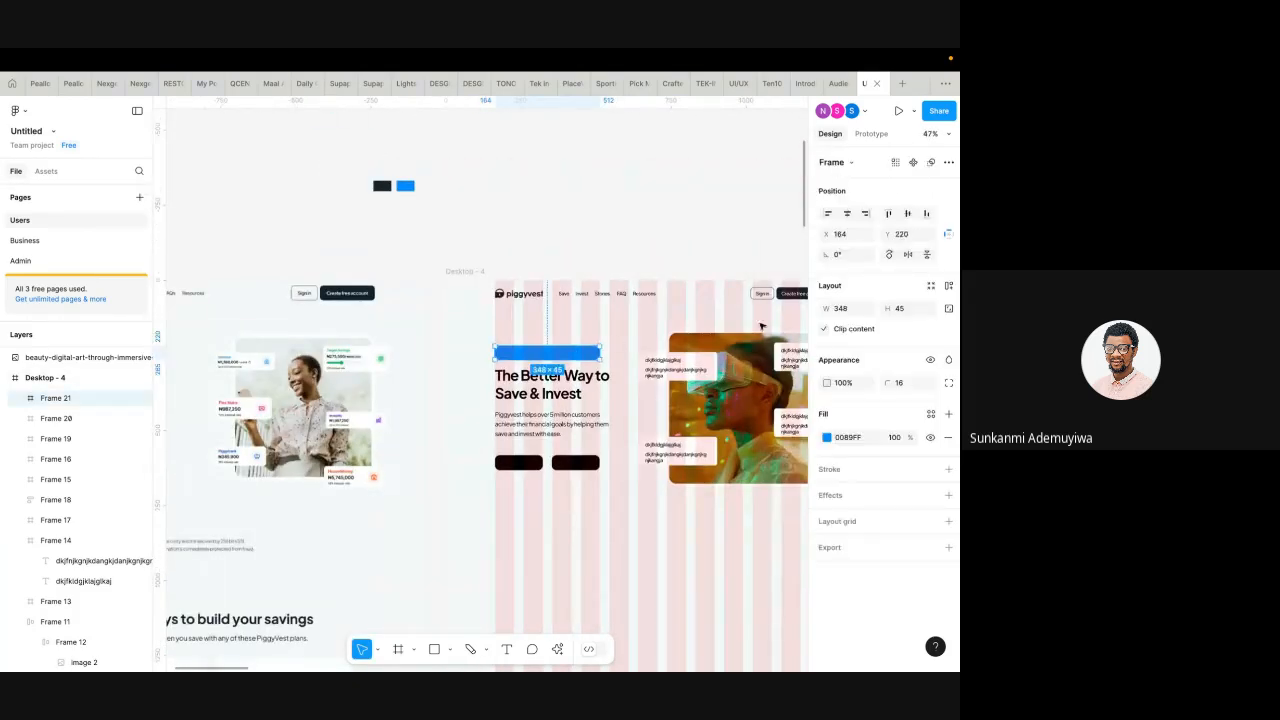
pyautogui.click(904, 386)
pyautogui.press('Return')
pyautogui.scroll(-5, 629, 448)
pyautogui.scroll(5, 622, 412)
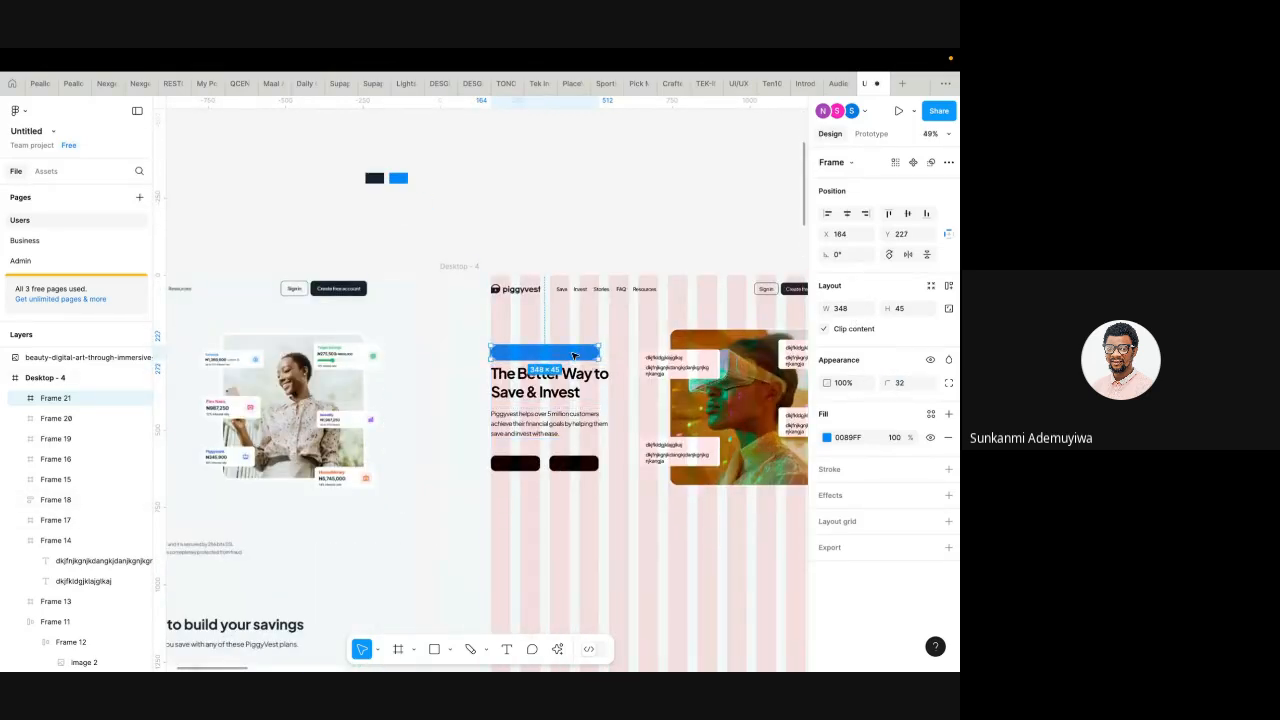
# - Hide the 12-column layout grid on the Desktop - 4 frame
pyautogui.scroll(-4, 570, 352)
pyautogui.scroll(1, 652, 298)
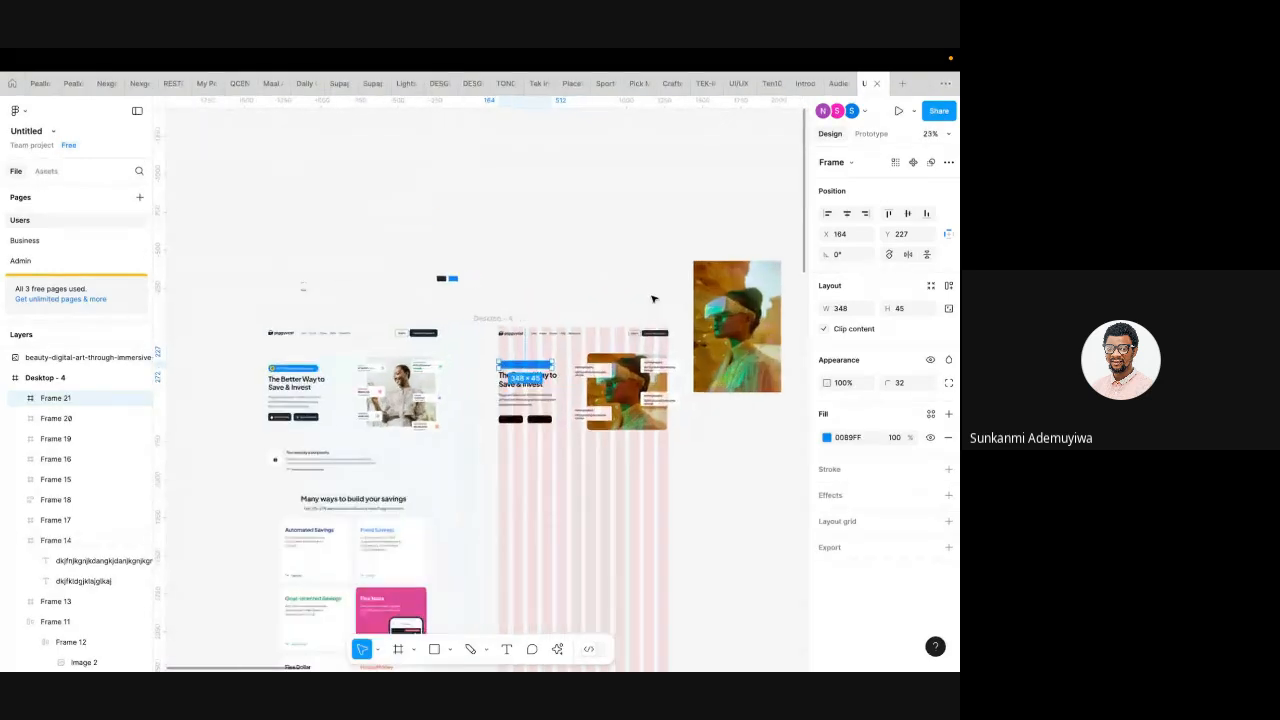
pyautogui.scroll(-1, 652, 298)
pyautogui.click(590, 427)
pyautogui.click(583, 484)
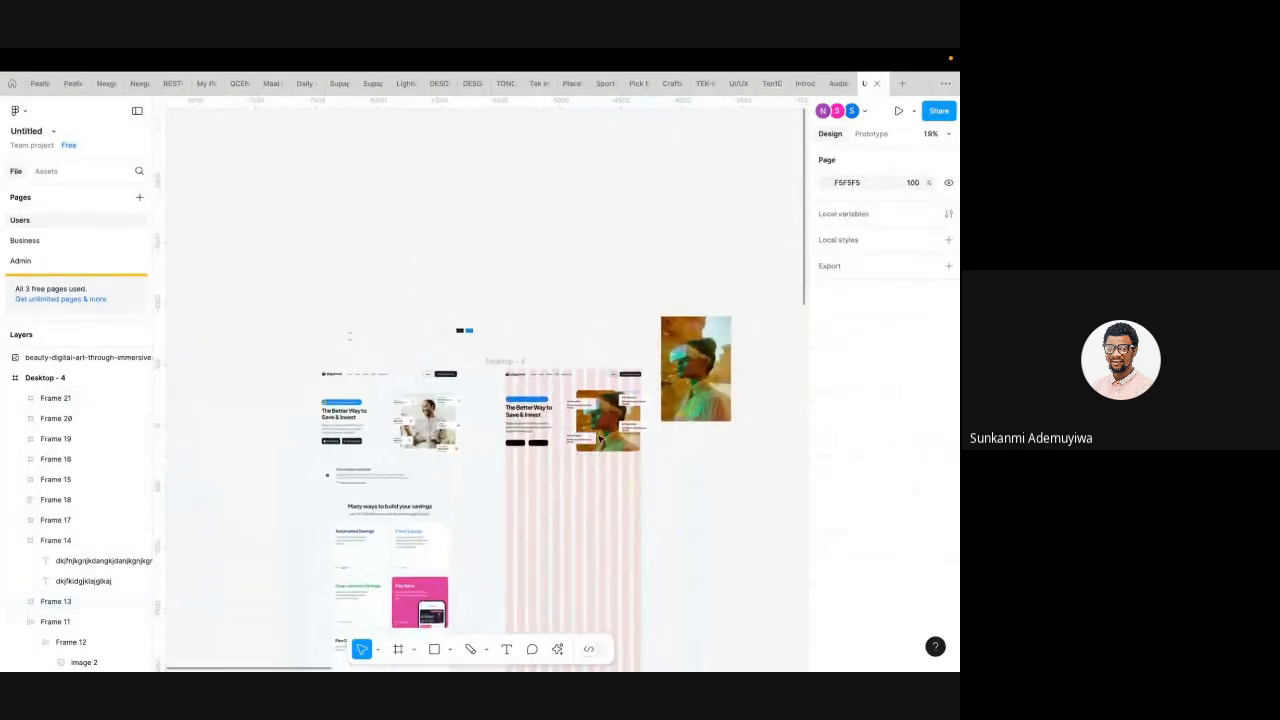
pyautogui.click(511, 373)
pyautogui.click(930, 571)
pyautogui.scroll(6, 573, 353)
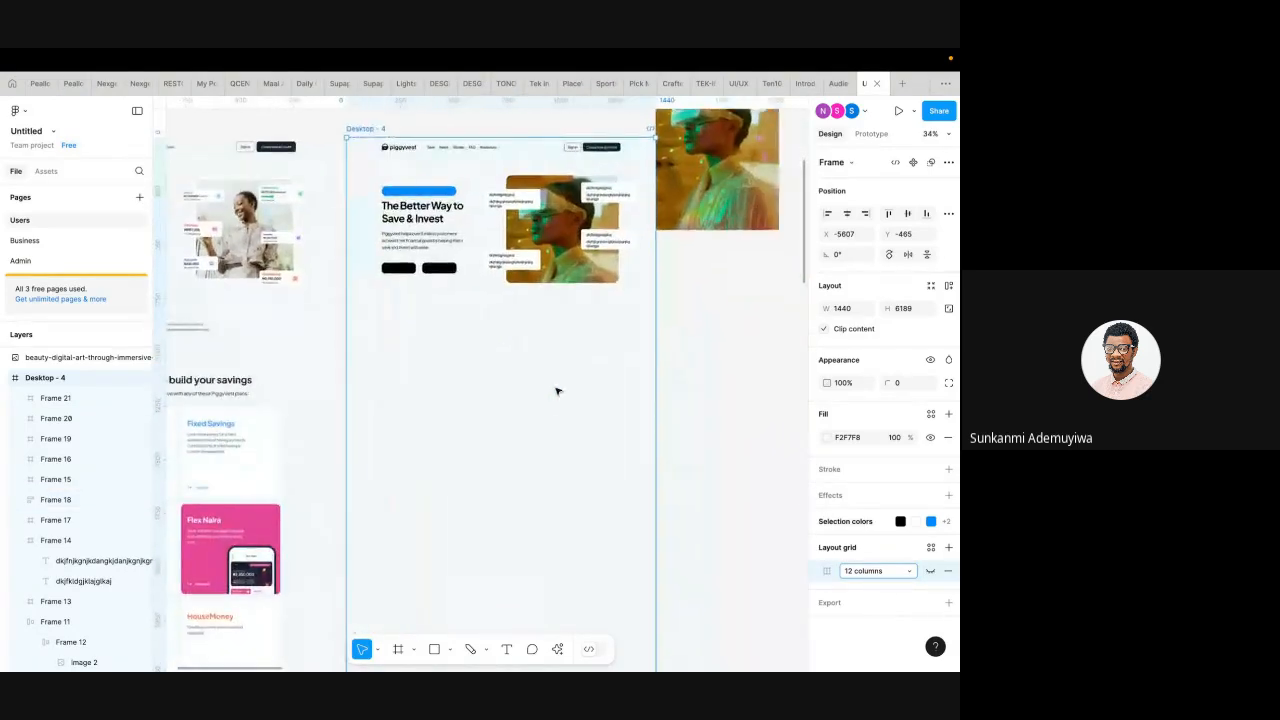
# - Delete the spare source image lying outside the Desktop - 4 frame
pyautogui.scroll(-5, 573, 353)
pyautogui.click(590, 350)
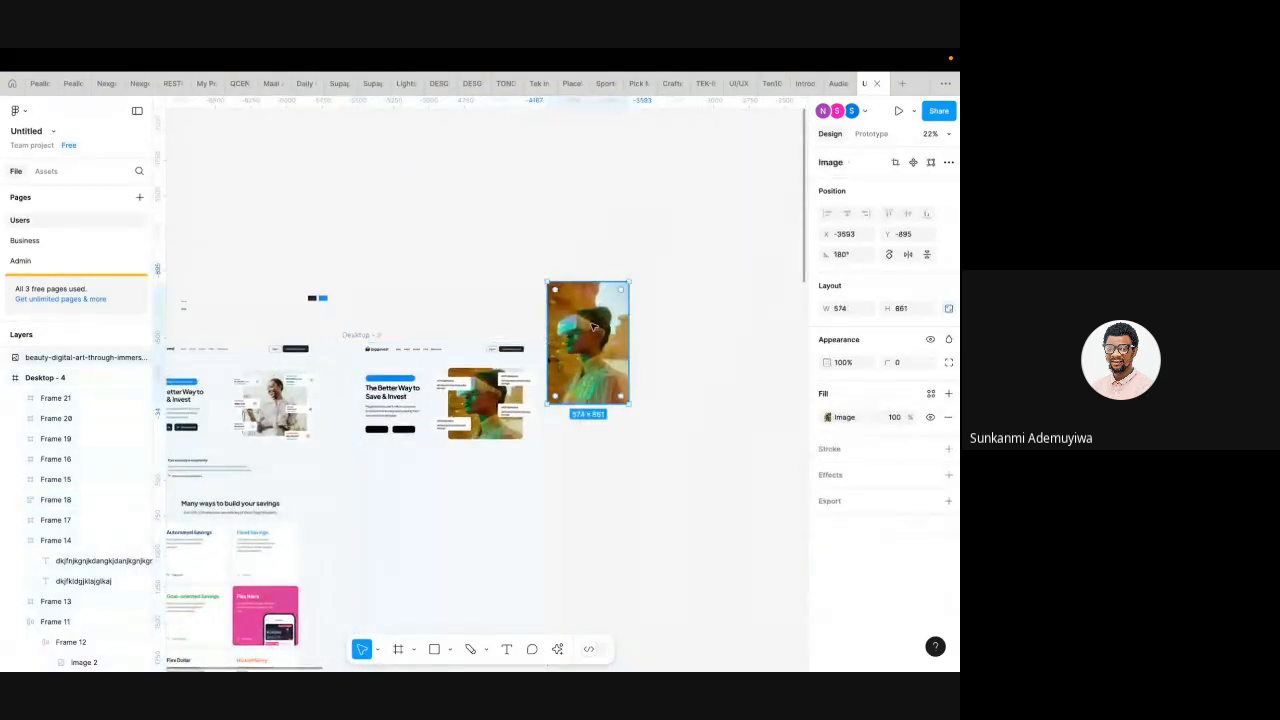
pyautogui.press('Delete')
pyautogui.scroll(3, 513, 428)
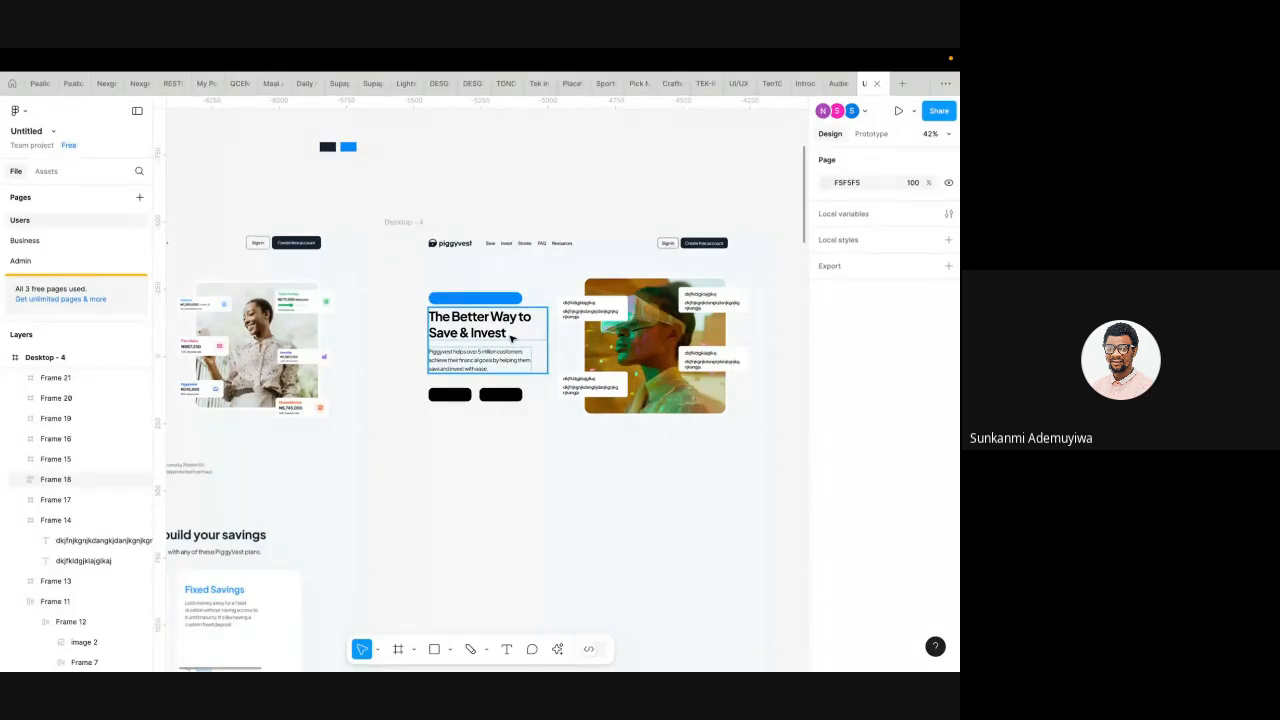
pyautogui.scroll(-2, 511, 339)
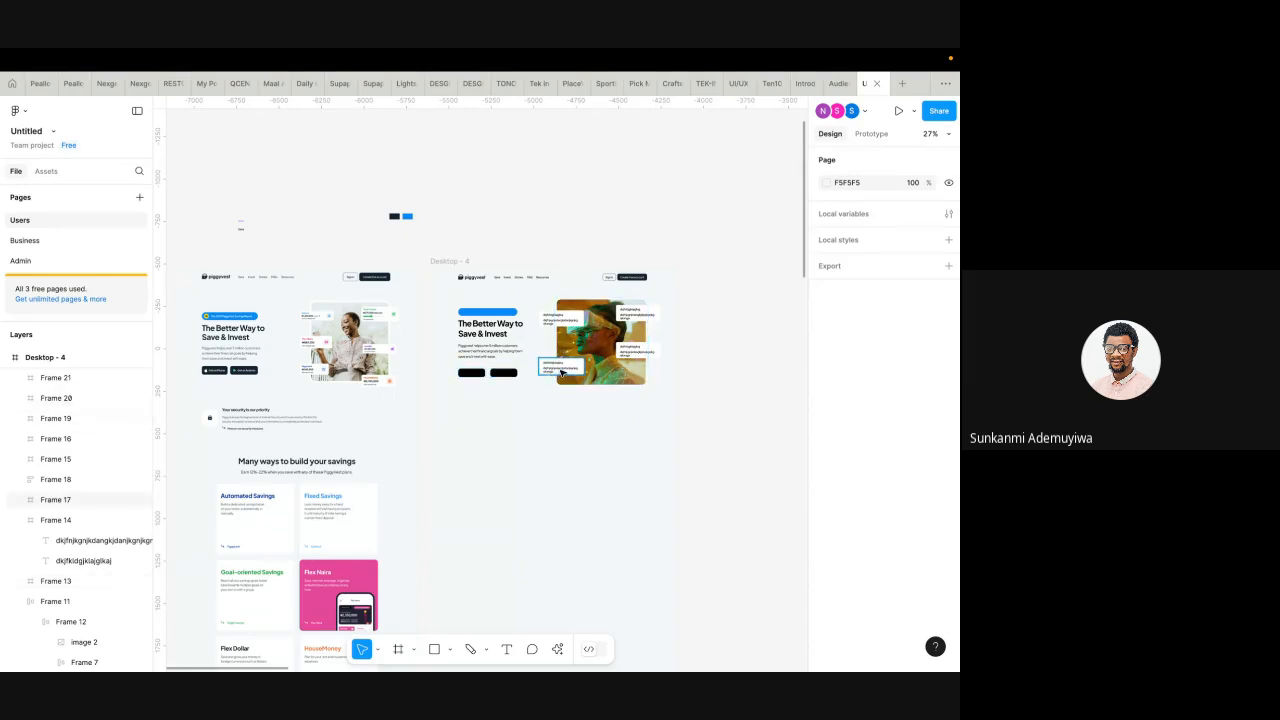
pyautogui.click(561, 372)
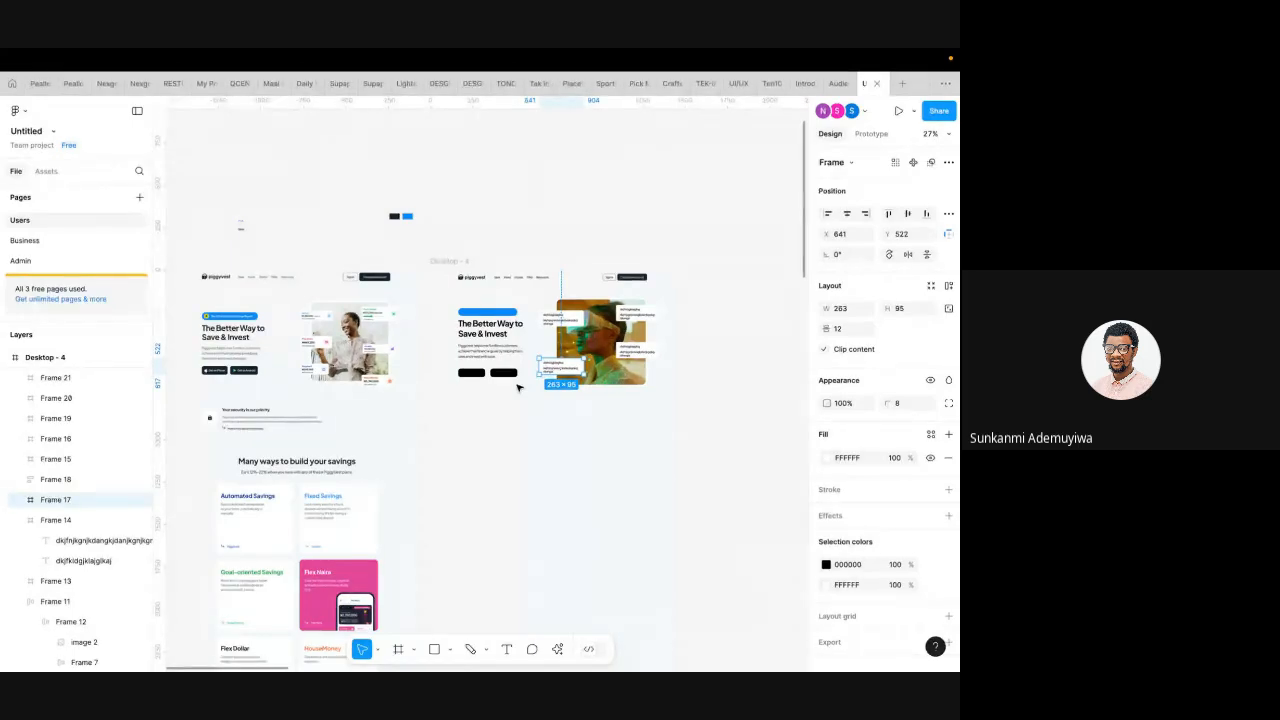
pyautogui.scroll(-3, 505, 397)
pyautogui.scroll(3, 505, 397)
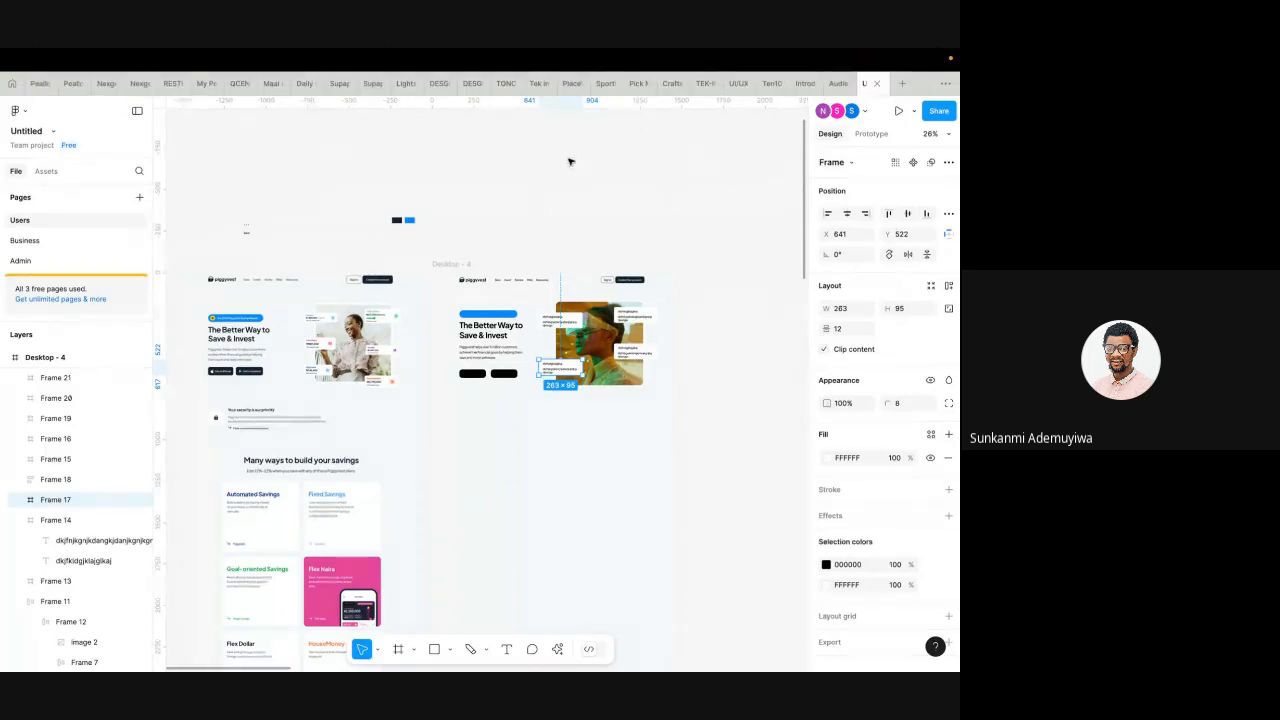
# - Switch to the Google Meet call in the browser, close the in-call messages and stop sharing the screen
pyautogui.press('super+Tab')
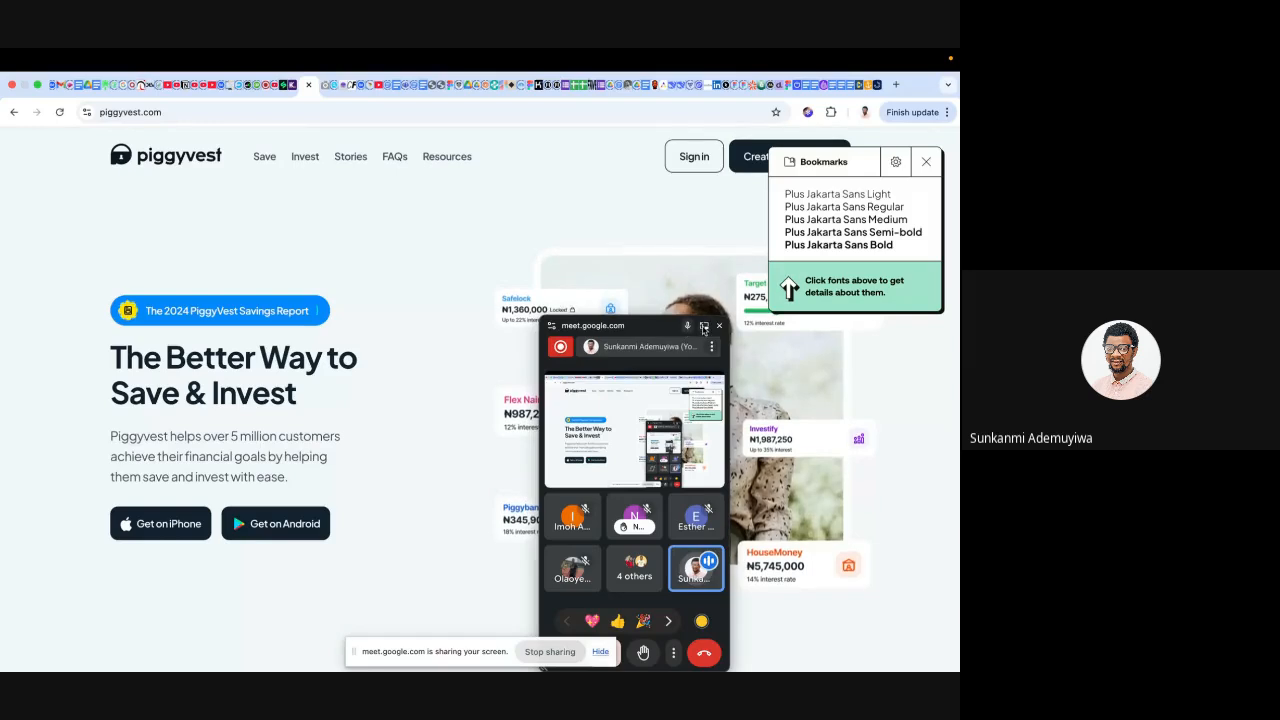
pyautogui.click(704, 328)
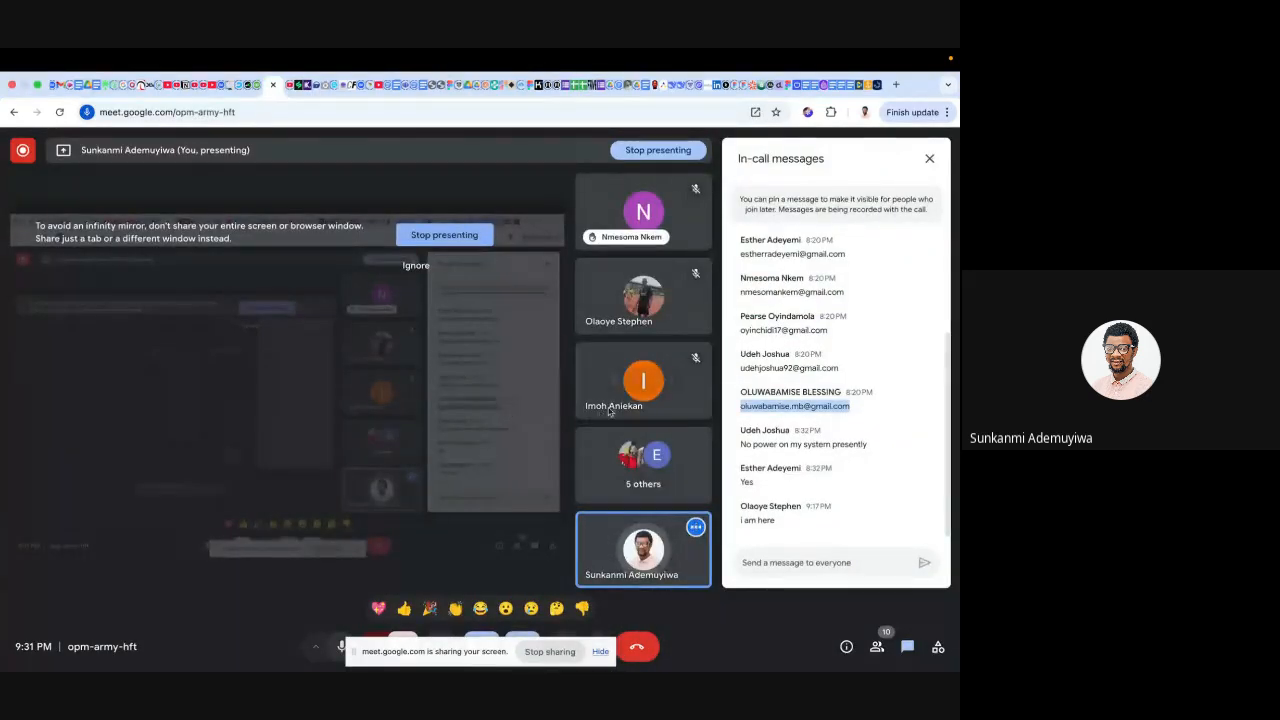
pyautogui.click(929, 158)
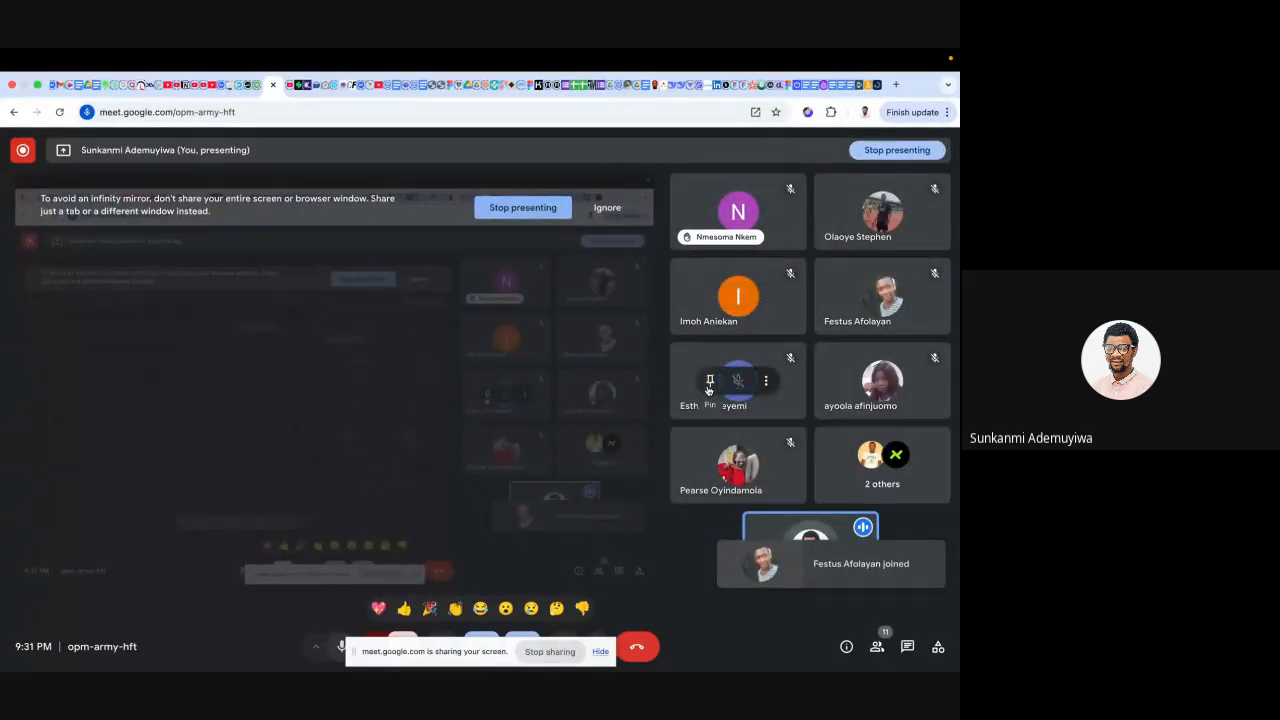
pyautogui.click(551, 652)
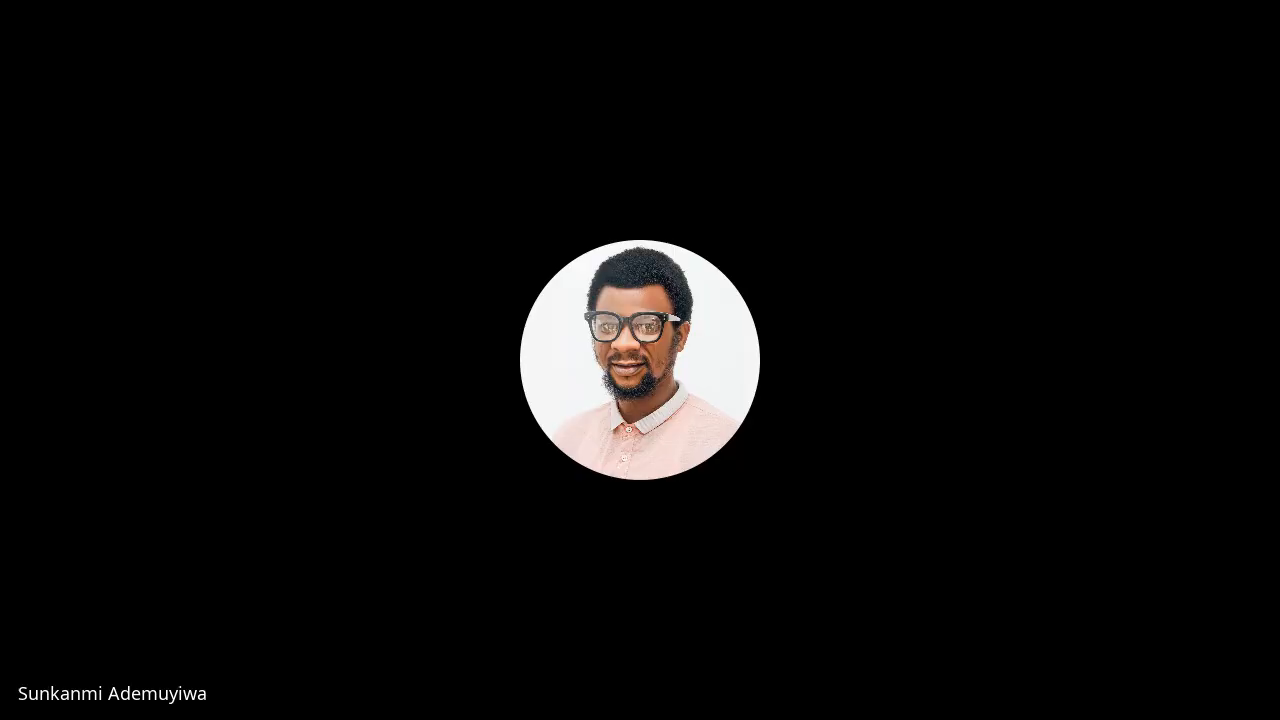